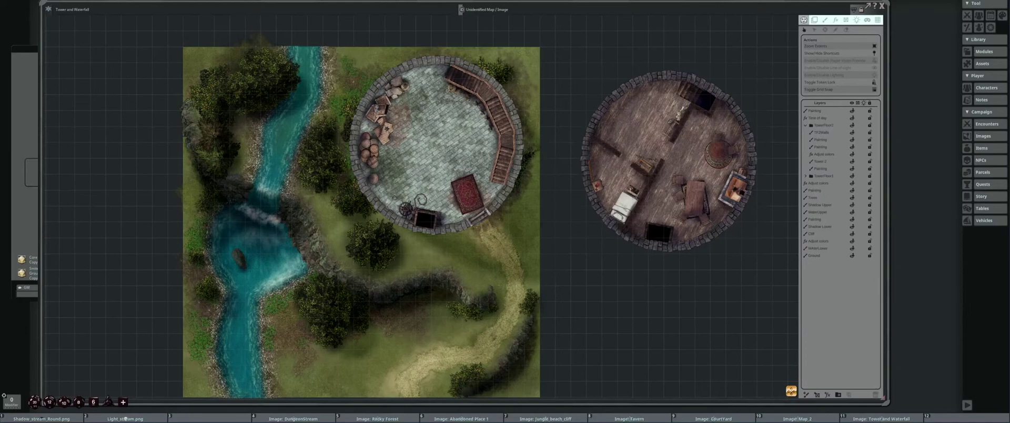
Collapse the expanded tower floor folder in the layer list
scroll(563, 108, down, 4)
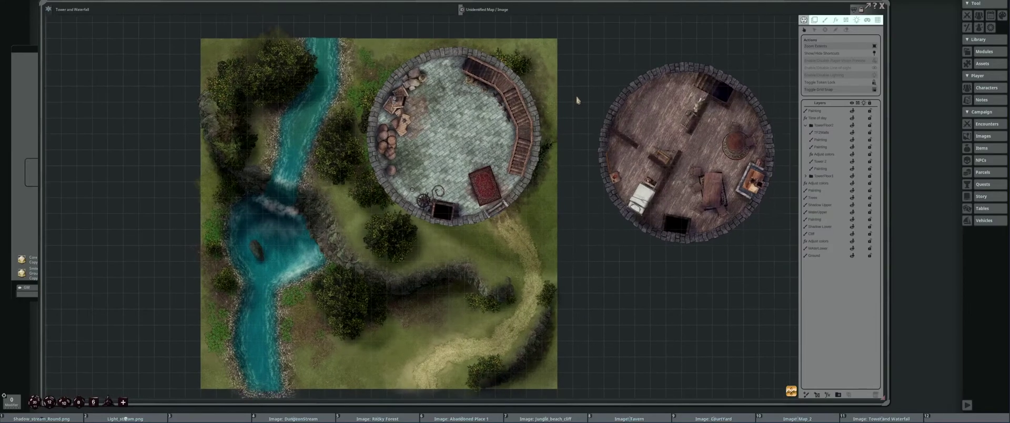
click(806, 126)
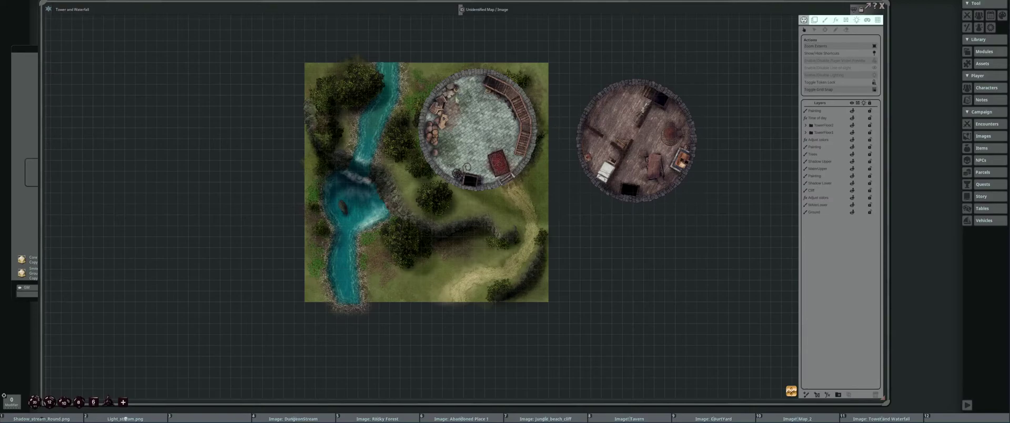
scroll(452, 136, up, 3)
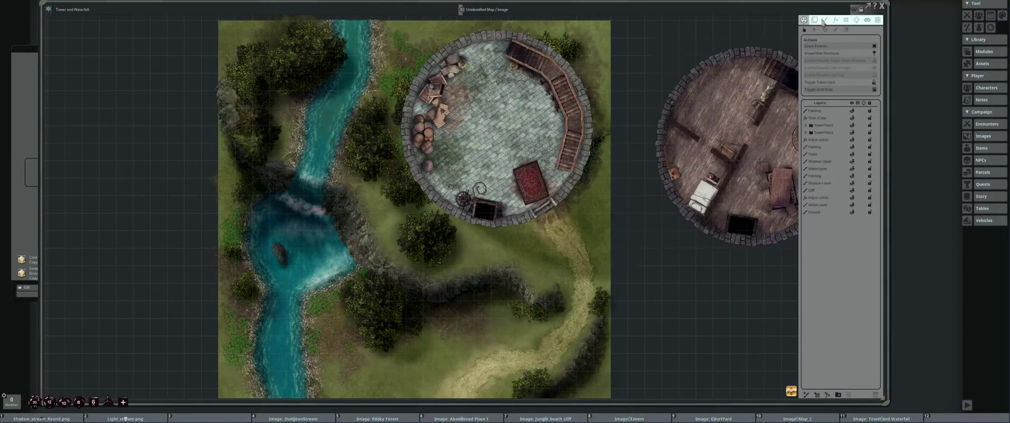
Select the first tower floor folder with the paint selection tool and examine the stroke points on the detached round floor
click(824, 20)
scroll(426, 74, down, 2)
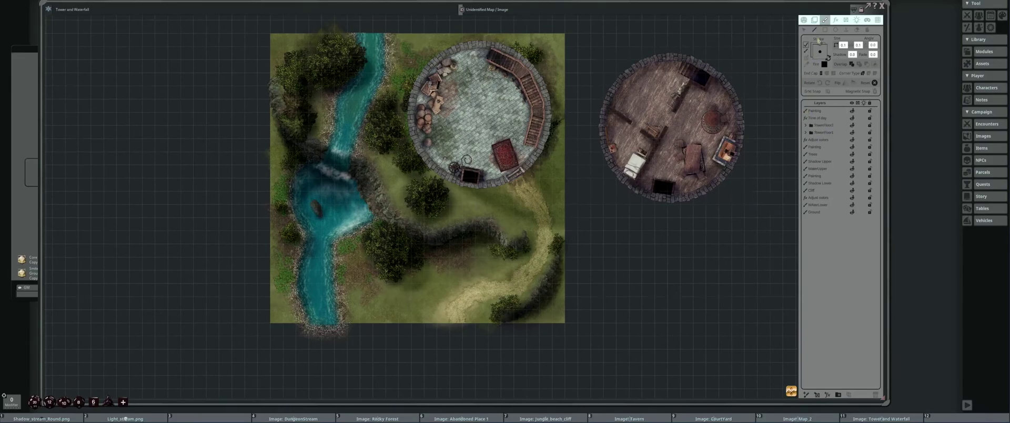
click(804, 30)
click(825, 128)
scroll(640, 128, up, 4)
scroll(640, 128, down, 1)
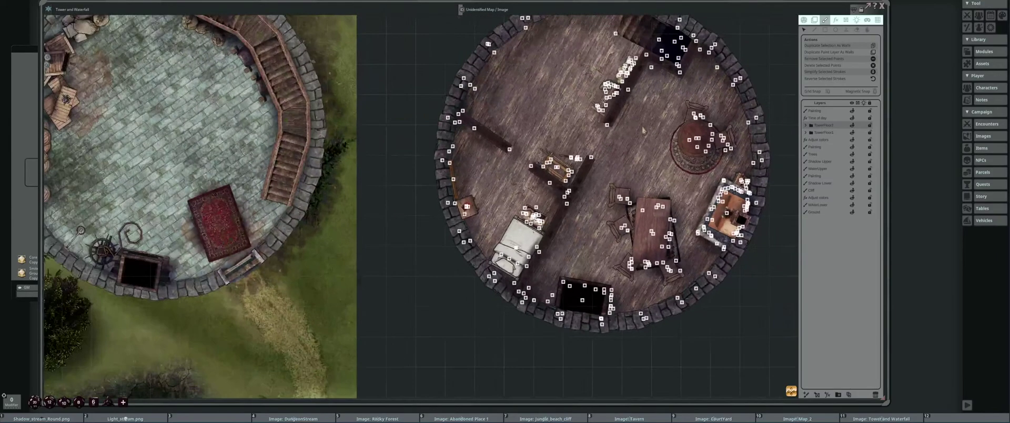
scroll(640, 128, up, 4)
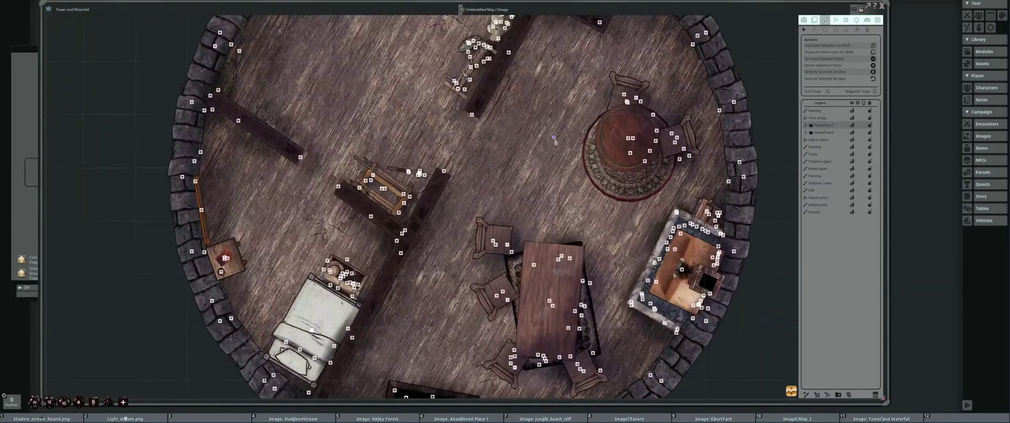
drag(632, 159, 633, 139)
scroll(528, 148, down, 2)
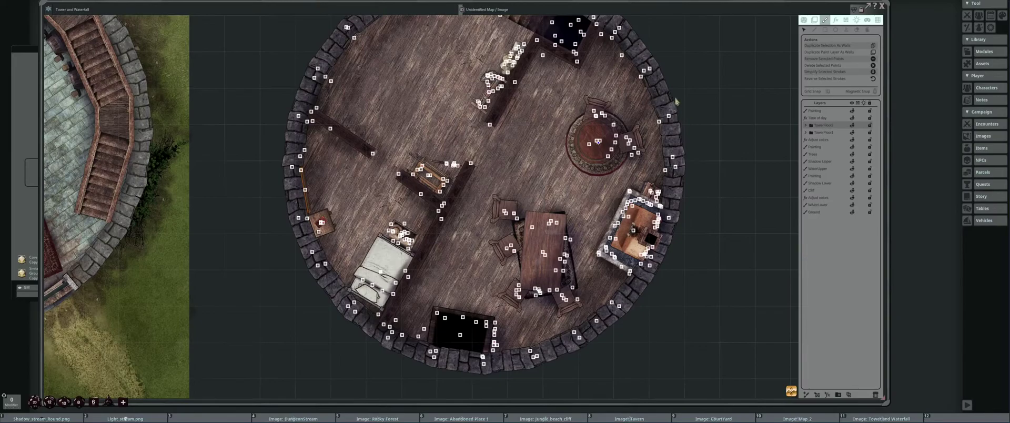
scroll(684, 100, down, 3)
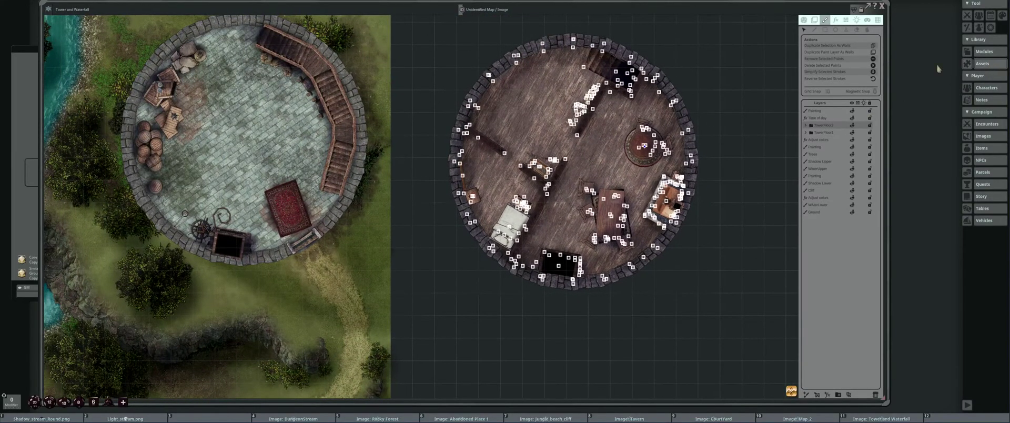
Open the image assets and filter the Decorations folder of FG Art Pack 2019 for "tree"
click(982, 63)
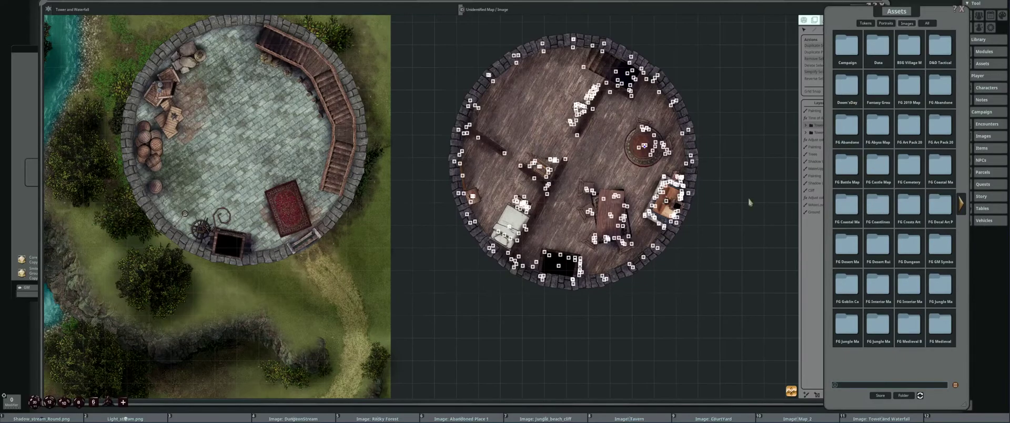
scroll(653, 217, down, 2)
drag(653, 218, 735, 200)
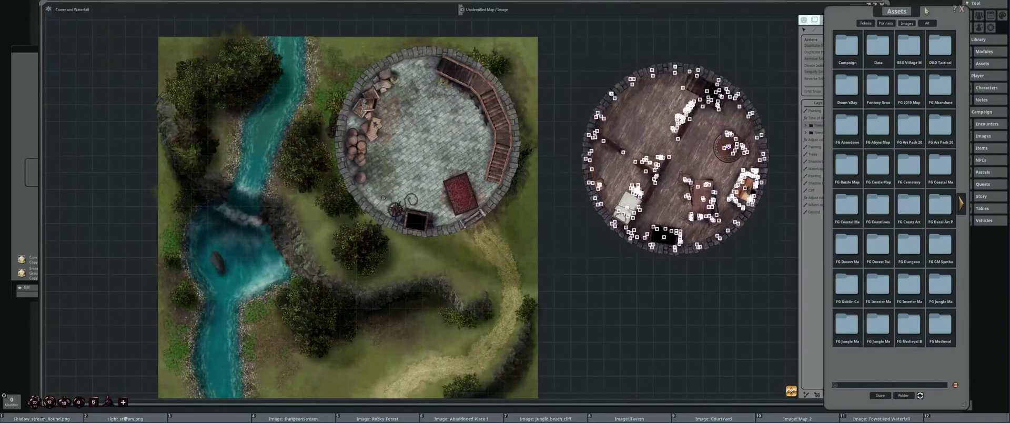
click(909, 127)
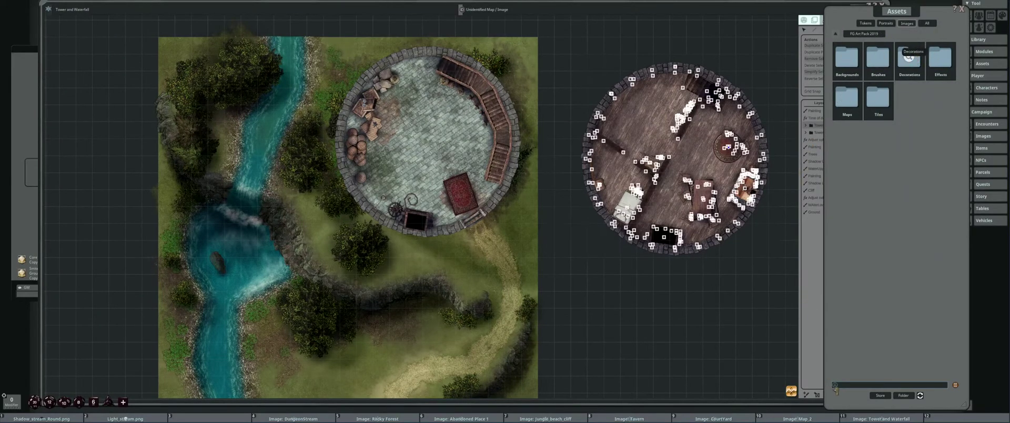
click(909, 56)
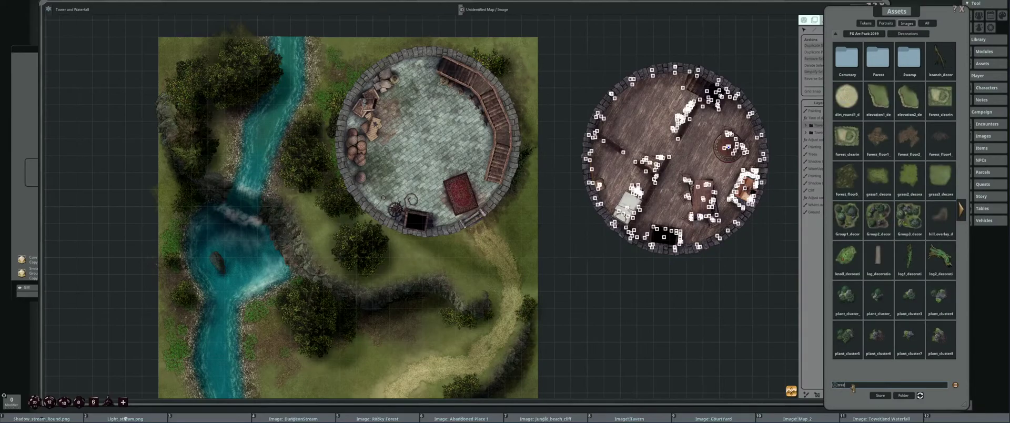
key(Return)
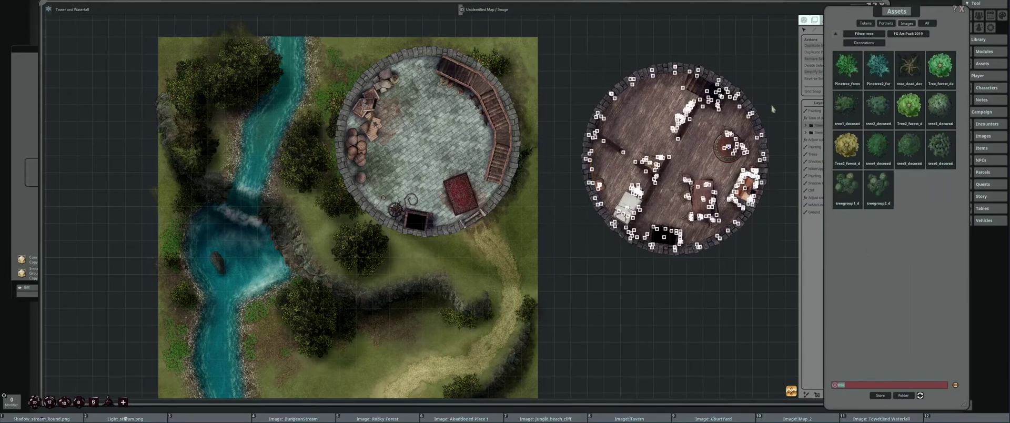
Place the tree6_decoration_4x4 image on the map and move it onto the cliff beside the dirt path
drag(871, 12, 903, 18)
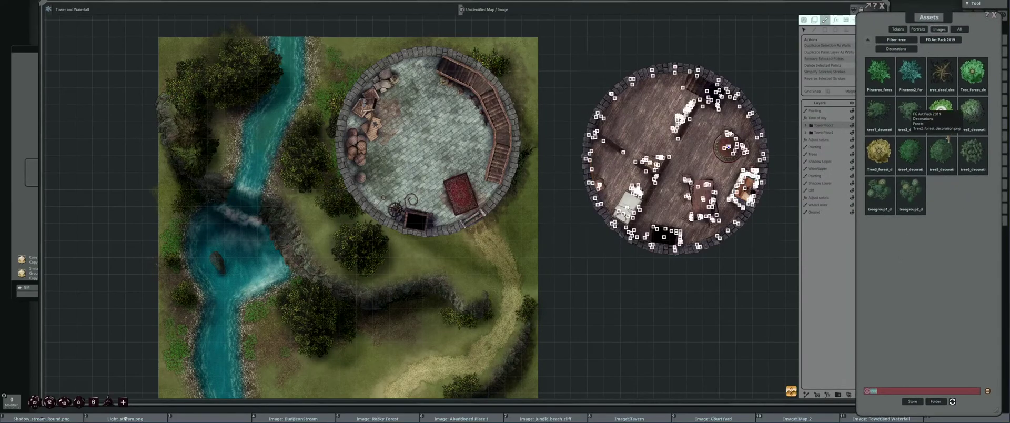
drag(974, 155, 473, 179)
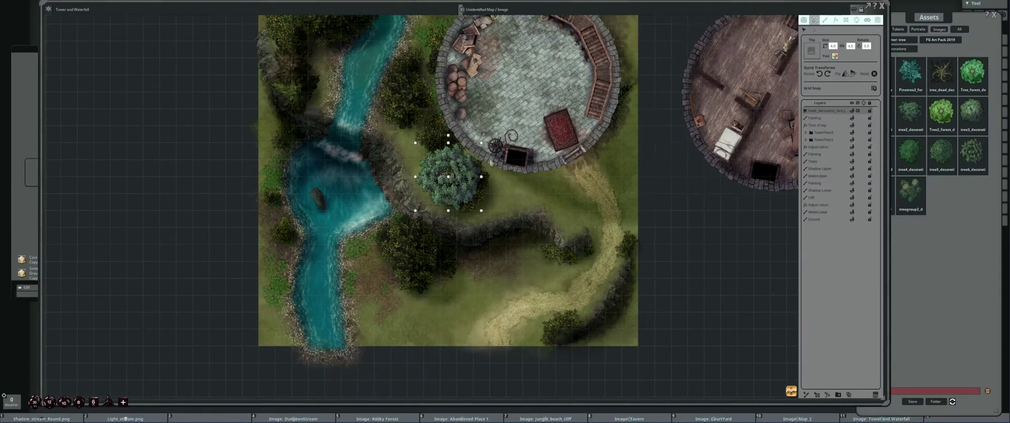
scroll(526, 149, up, 2)
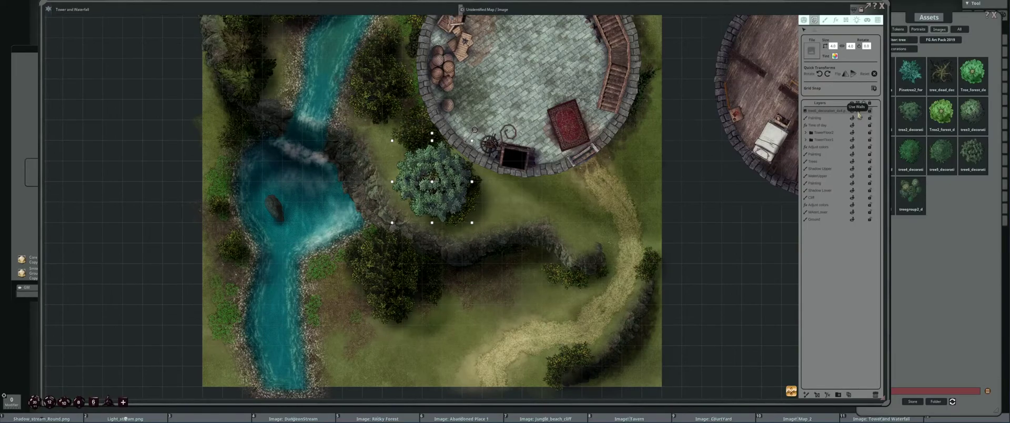
drag(452, 196, 573, 253)
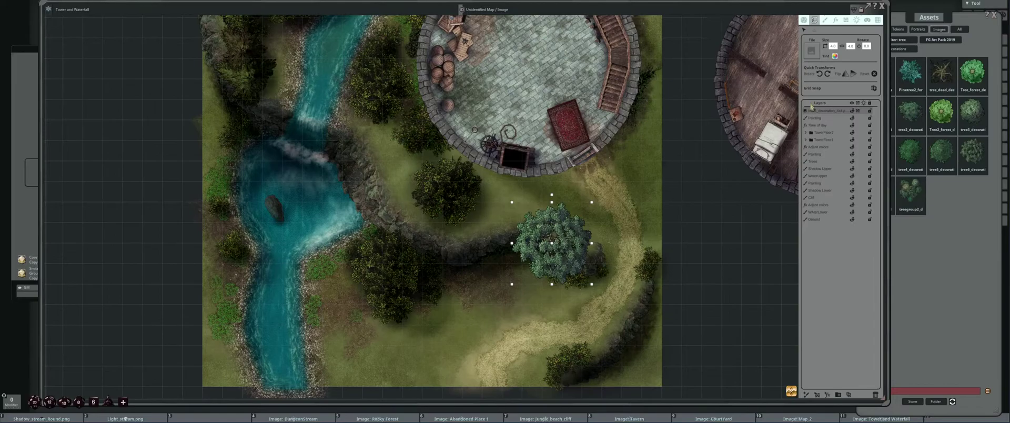
Add a second tree6 decoration below the tower entrance and shift it so it overlaps the first tree
click(972, 22)
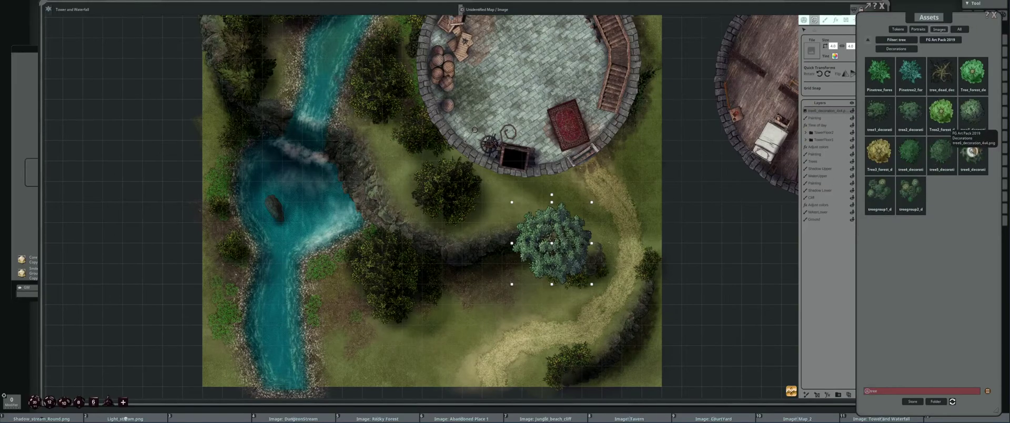
drag(972, 153, 551, 182)
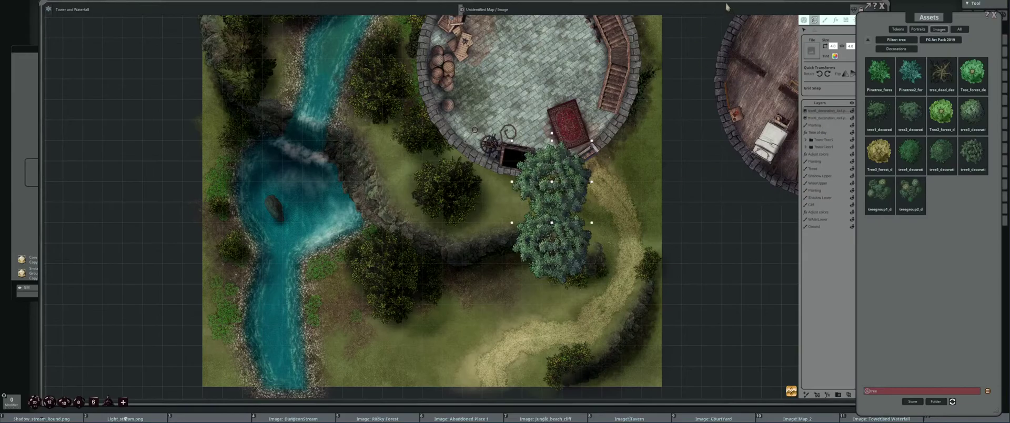
drag(732, 10, 702, 11)
drag(551, 188, 585, 218)
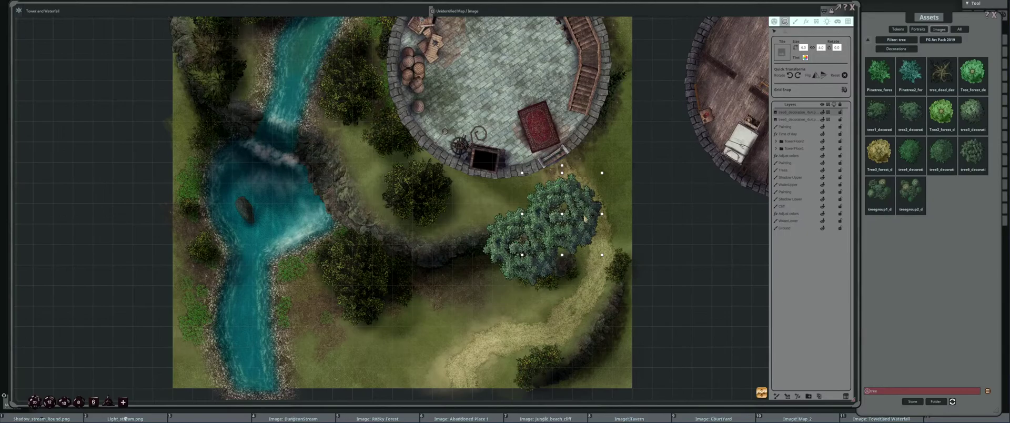
Rotate the second tree 45 degrees and move it to the river side of the first tree, over the cliff
scroll(586, 218, up, 2)
drag(550, 152, 581, 154)
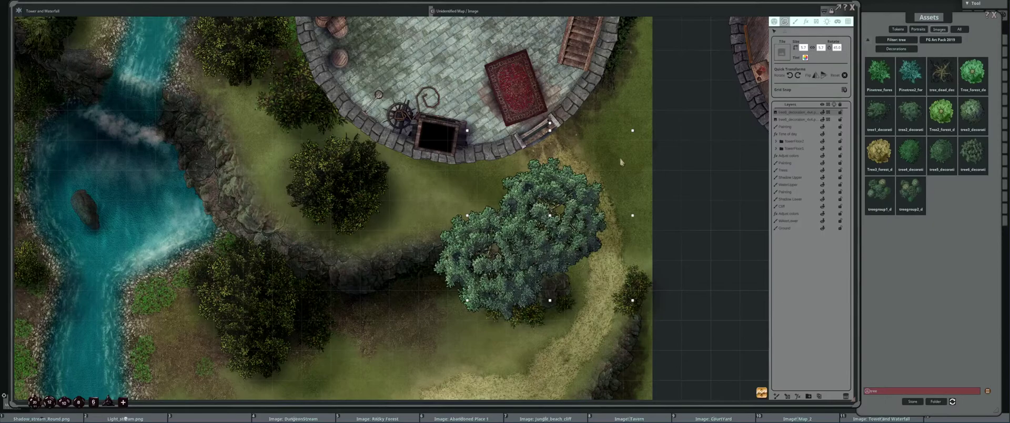
drag(550, 190, 505, 213)
key(ctrl+d)
drag(372, 207, 393, 272)
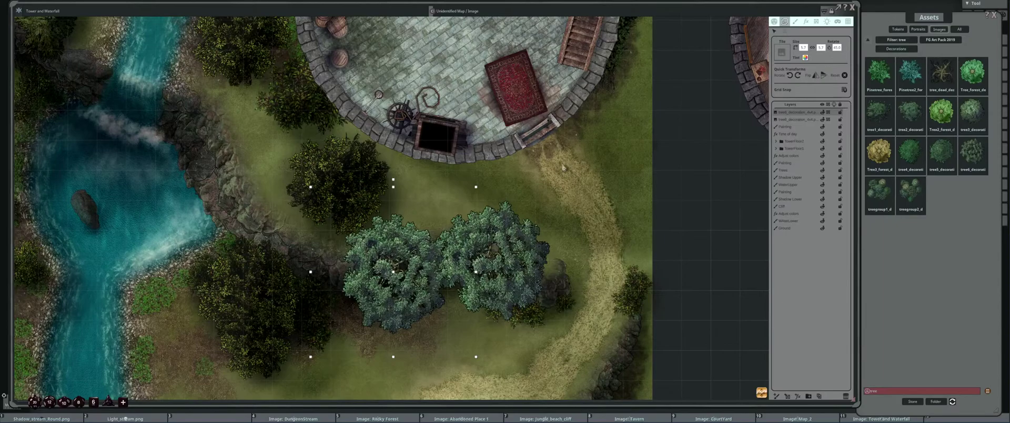
Switch the top tree layer's visibility off and on again and look over the placed trees on the map
scroll(589, 103, down, 3)
scroll(497, 128, up, 2)
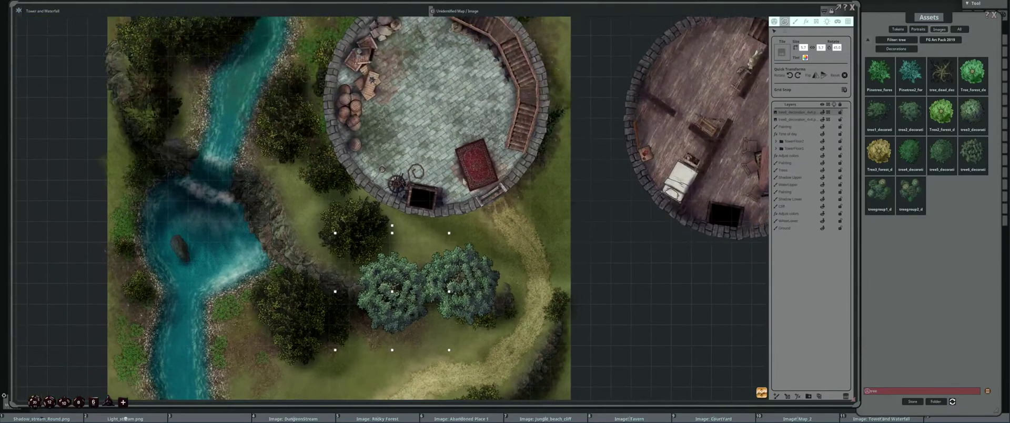
scroll(315, 211, up, 2)
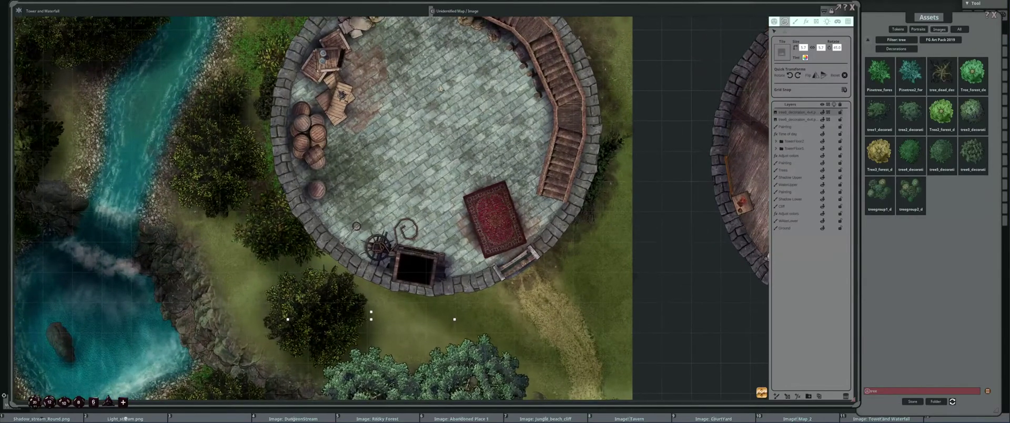
scroll(316, 211, down, 3)
drag(457, 151, 455, 148)
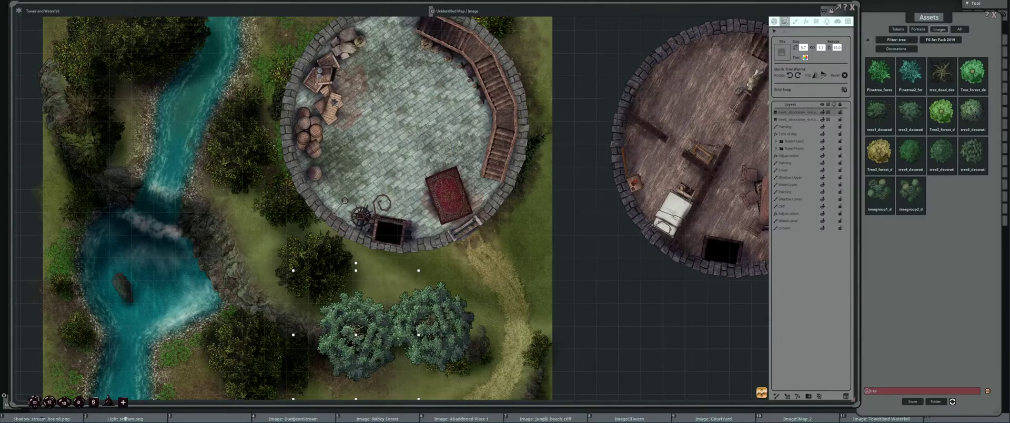
click(822, 112)
click(822, 112)
drag(392, 270, 433, 236)
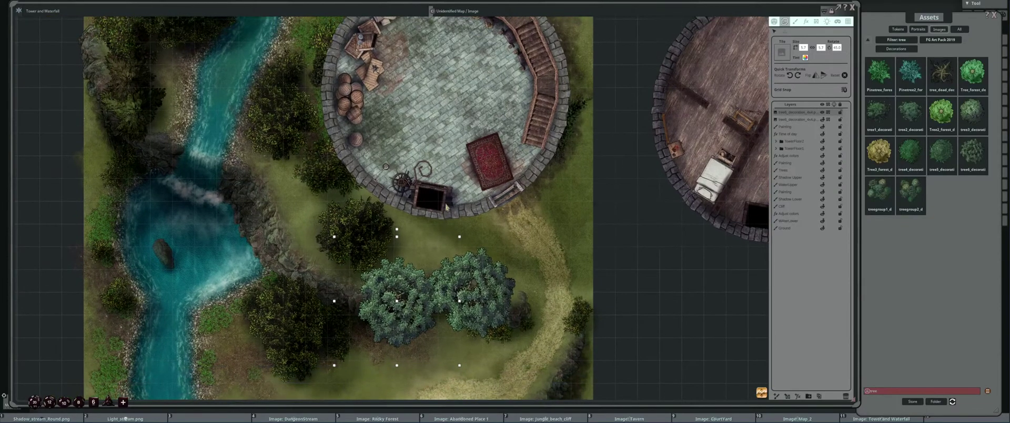
scroll(444, 216, down, 2)
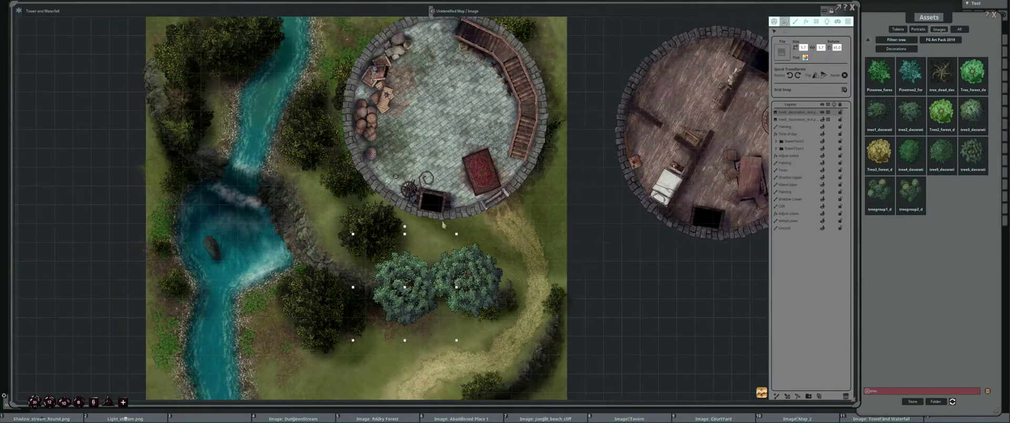
scroll(429, 210, up, 3)
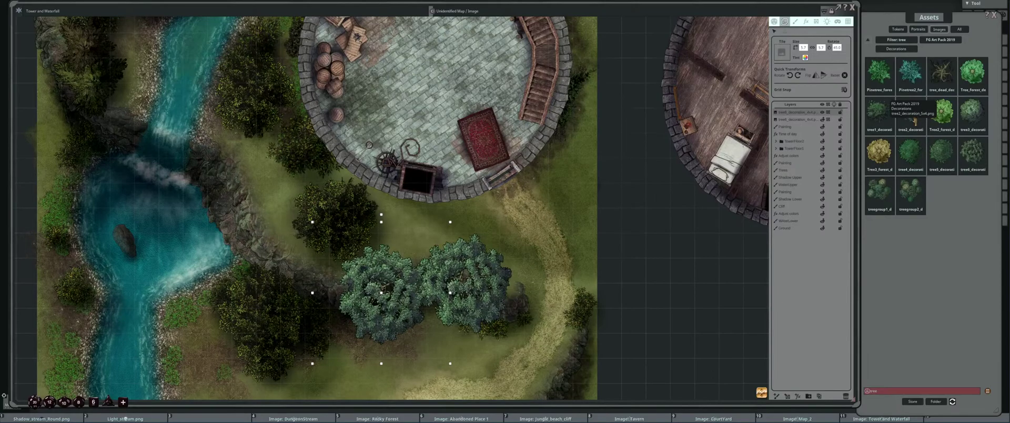
Clear the tree filter and return the asset browser to its top-level folders
drag(888, 23, 871, 23)
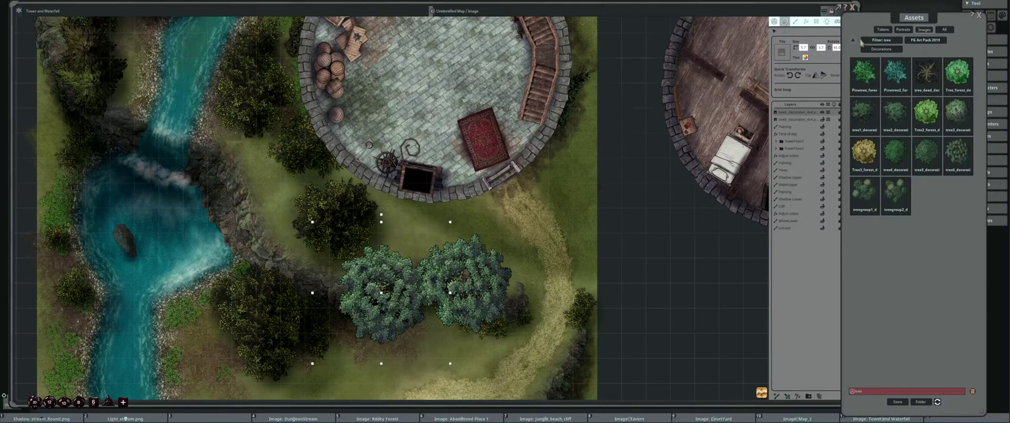
click(863, 41)
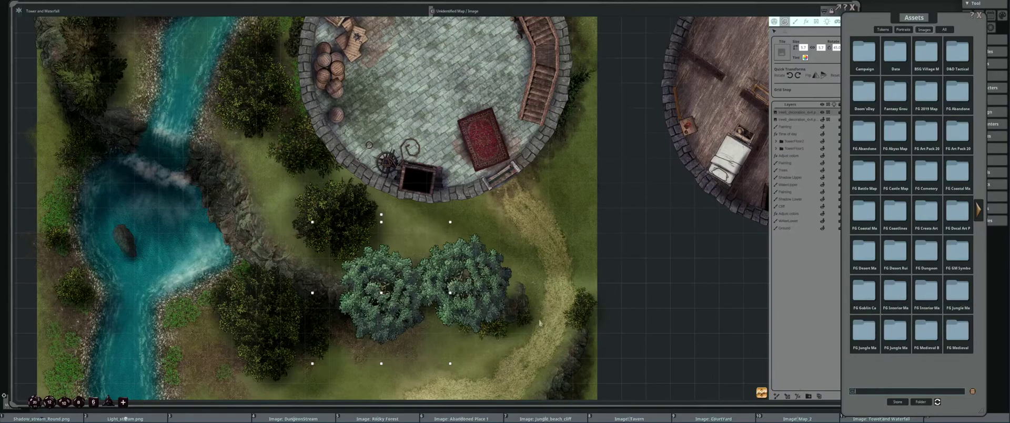
Delete both tree decoration layers from the map
scroll(463, 303, down, 3)
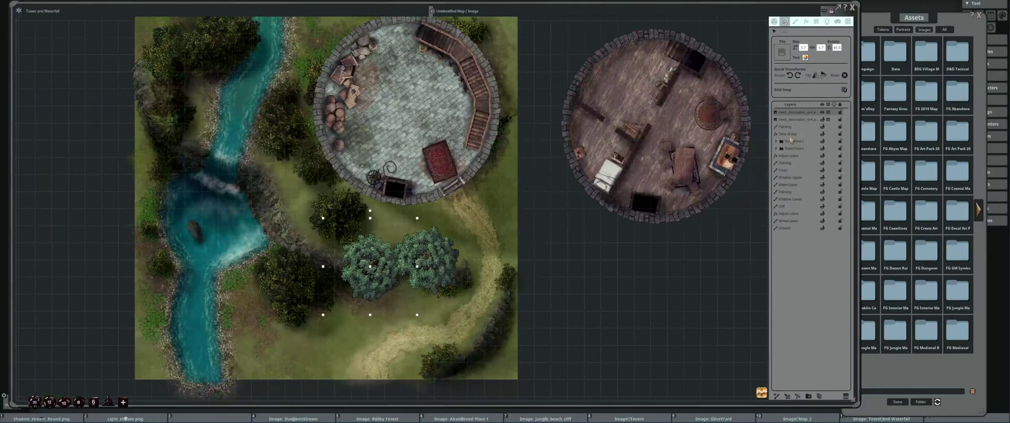
click(792, 119)
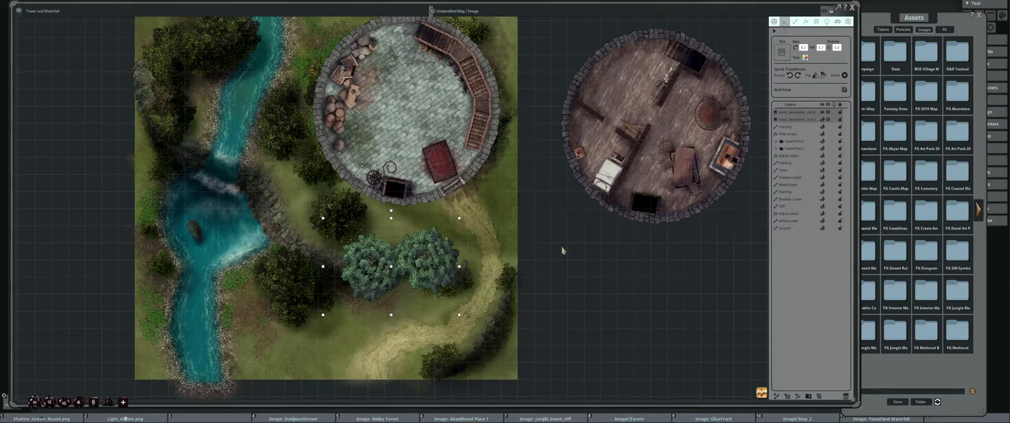
click(847, 397)
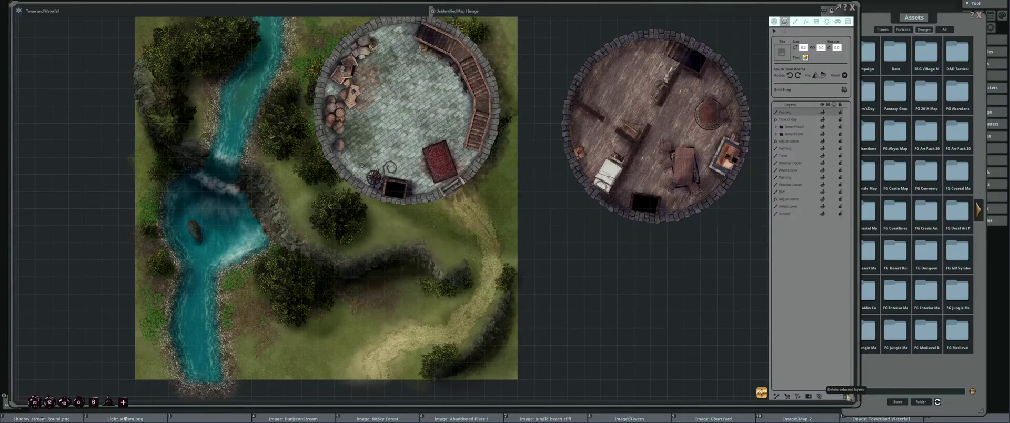
Look through the decorations of the FG Coastal Map Pack and return to the pack's folder list
drag(414, 196, 441, 204)
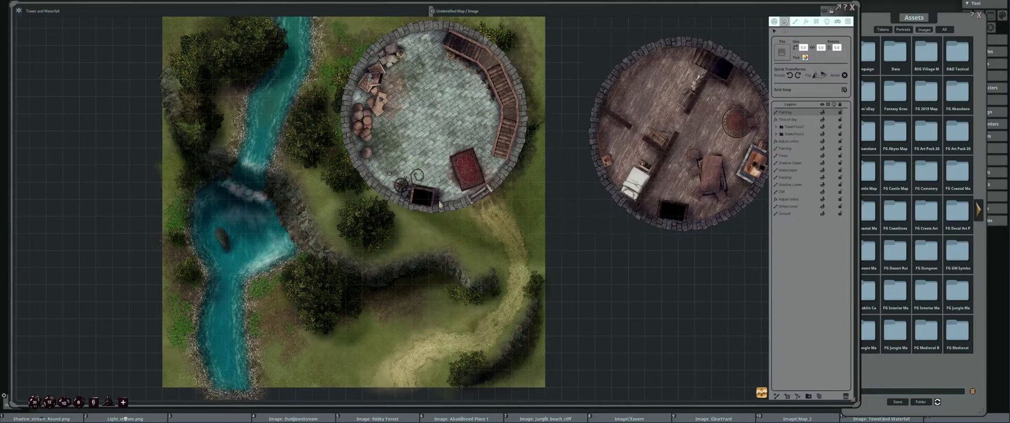
click(925, 24)
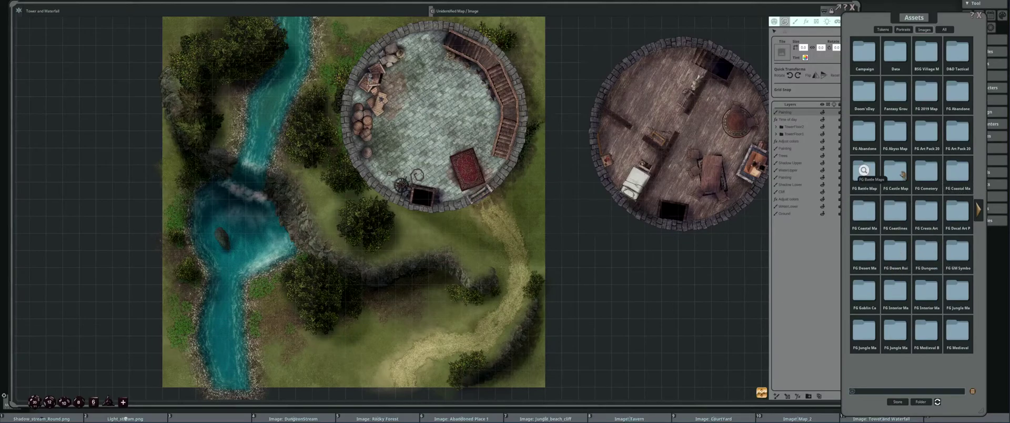
click(957, 175)
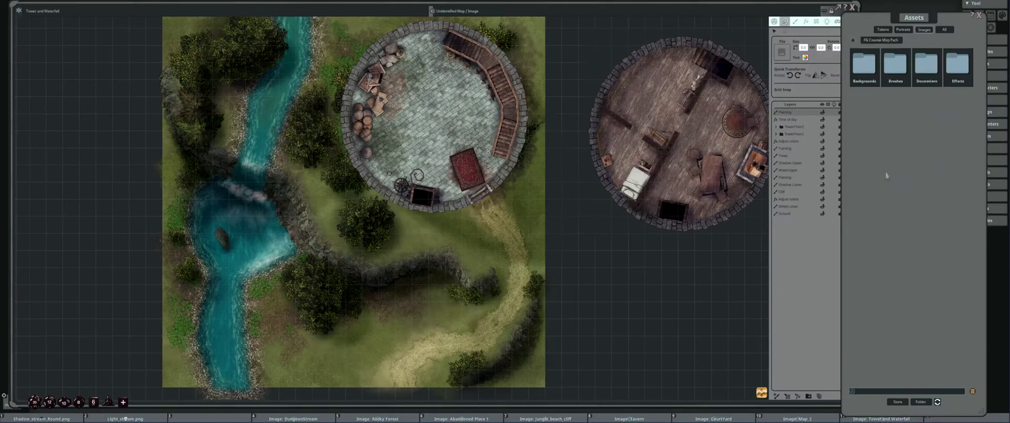
click(926, 63)
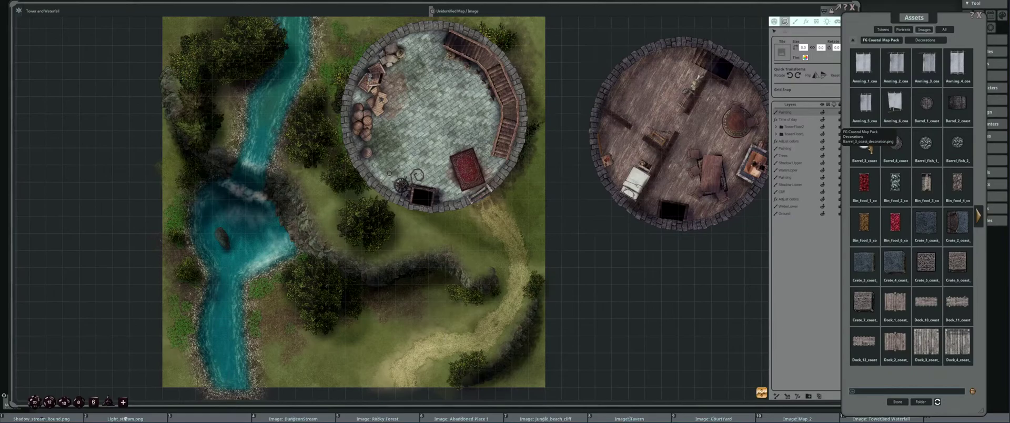
click(881, 40)
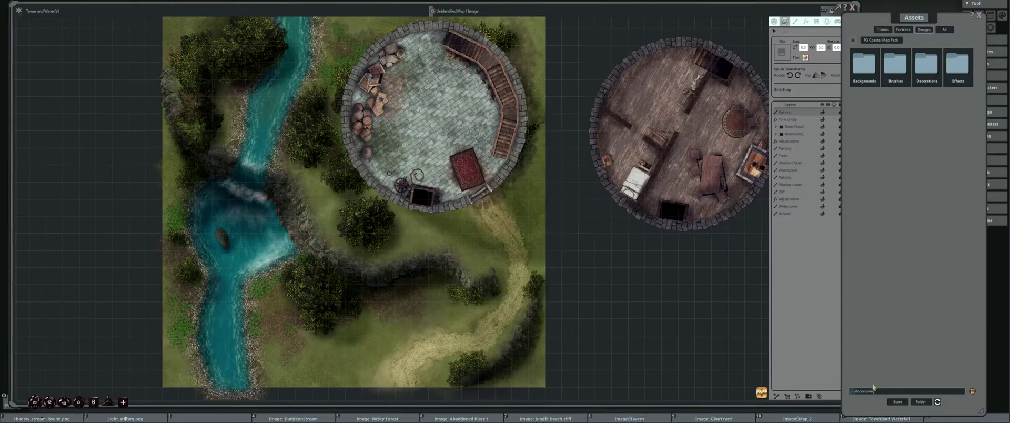
Filter the coastal pack's assets by "decoration", look over the matches and clear the filter
key(Return)
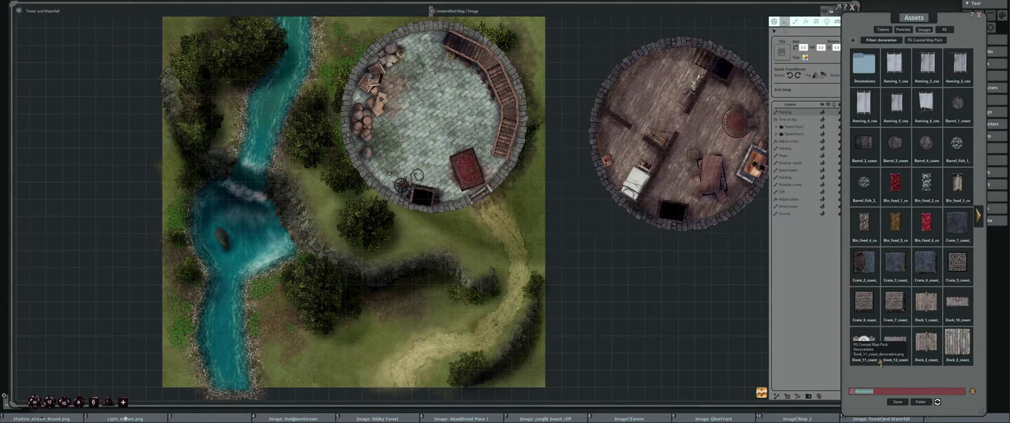
click(893, 392)
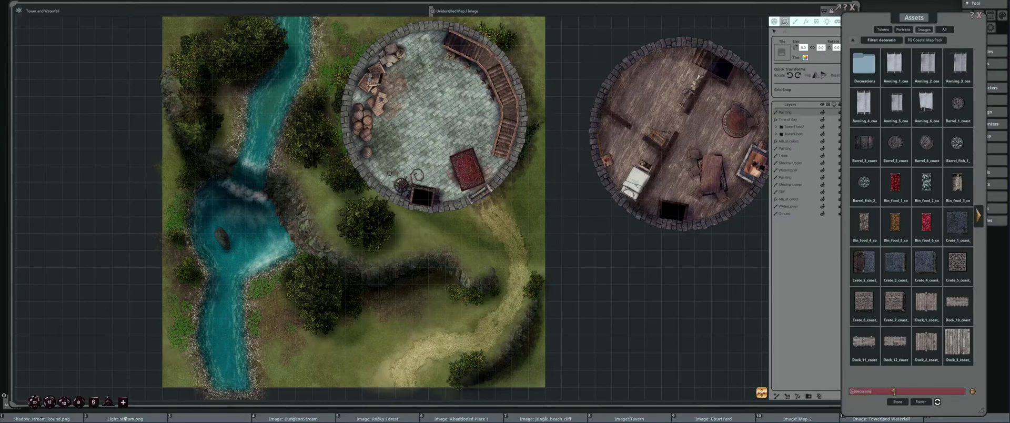
key(ctrl+a)
key(BackSpace)
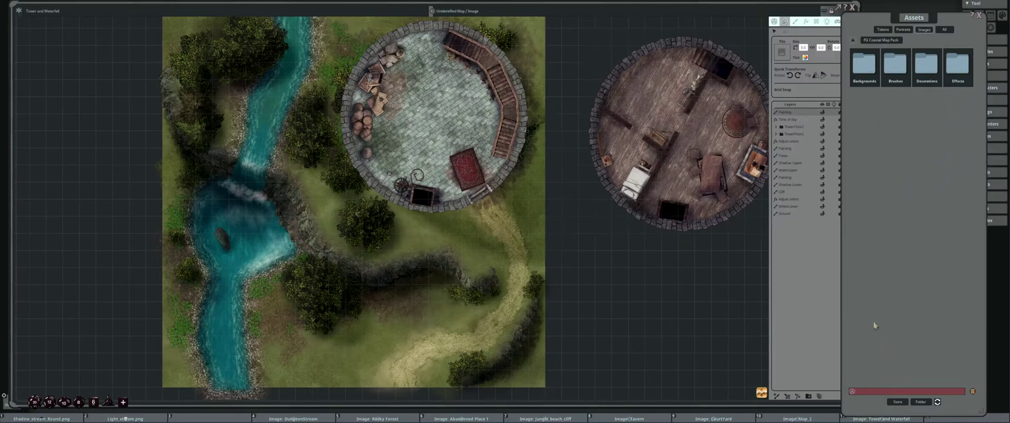
Return to the top-level asset folders, filter them by "brush" and reposition the asset browser
click(854, 41)
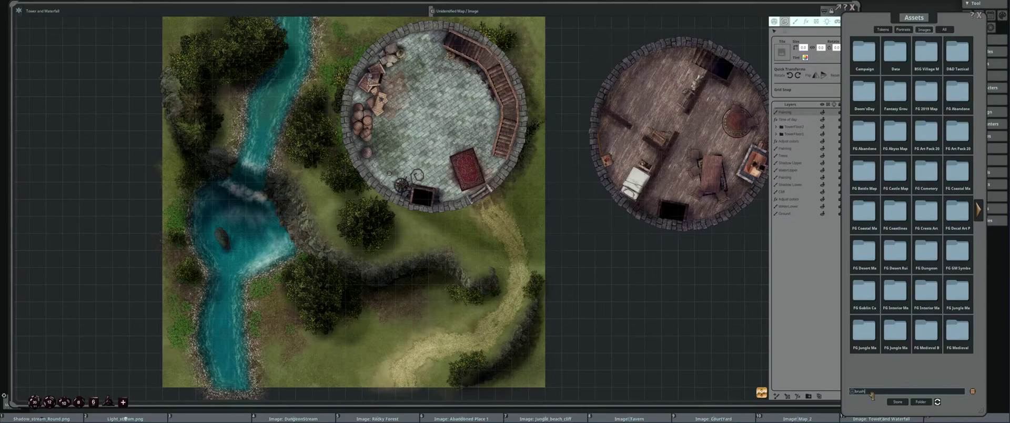
key(Return)
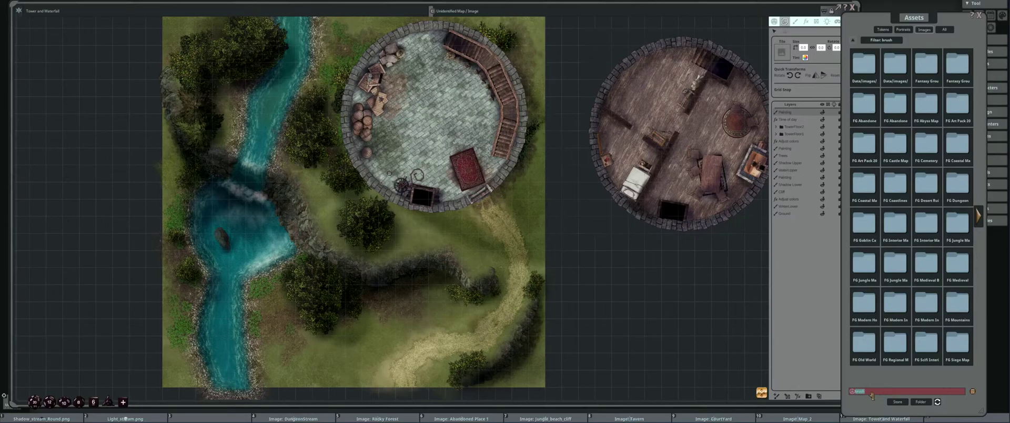
click(873, 391)
drag(913, 20, 875, 10)
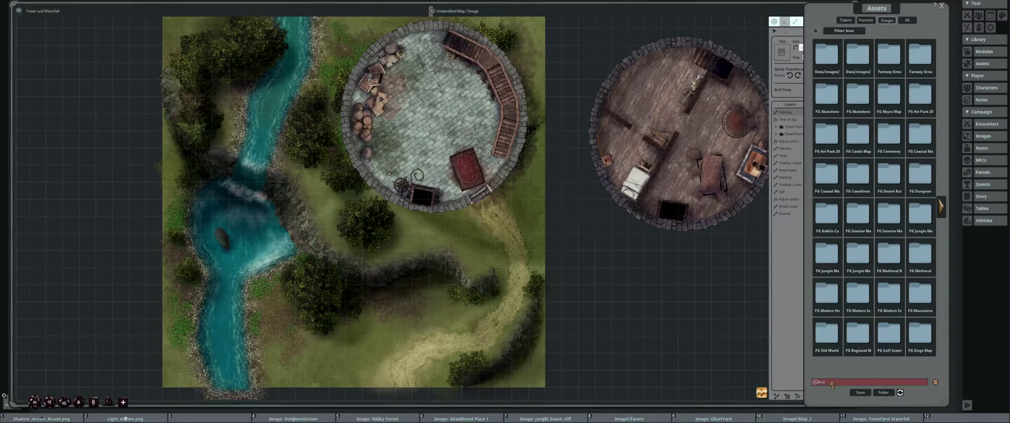
Filter the assets by "stone brush", look at the second page of matches and preview a stone wall brush
key(BackSpace)
key(BackSpace)
key(BackSpace)
key(BackSpace)
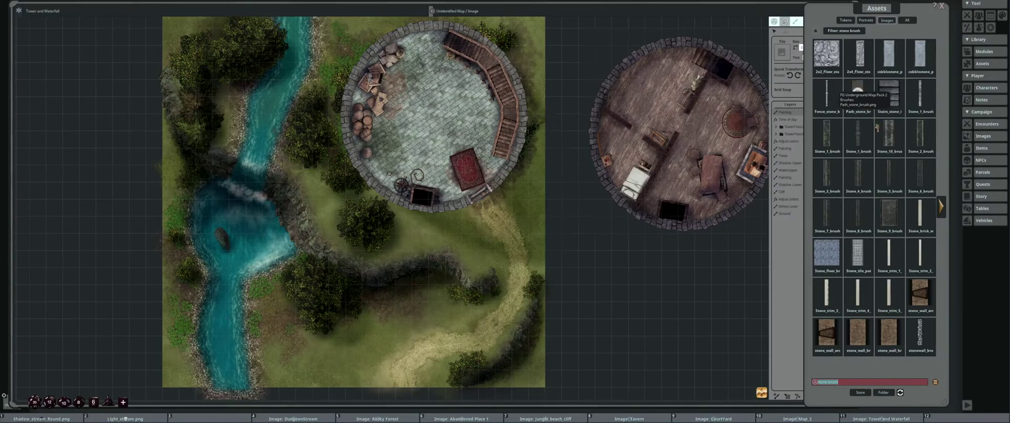
click(943, 208)
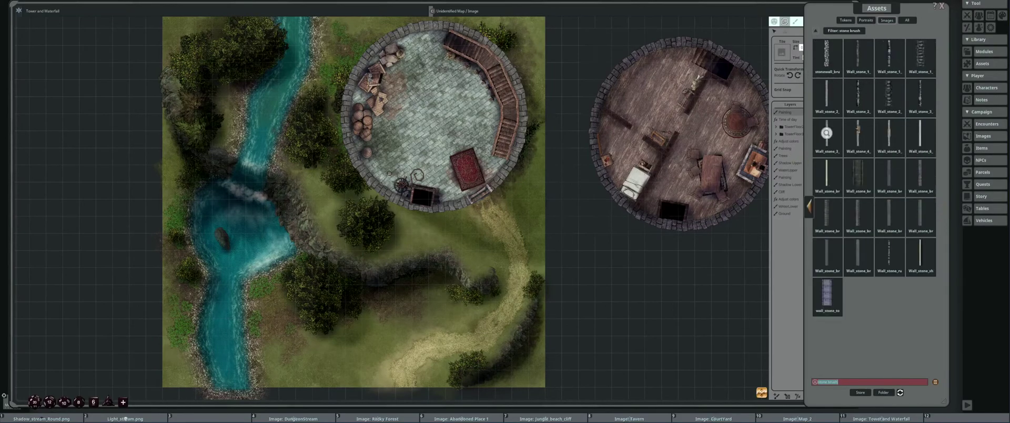
click(889, 94)
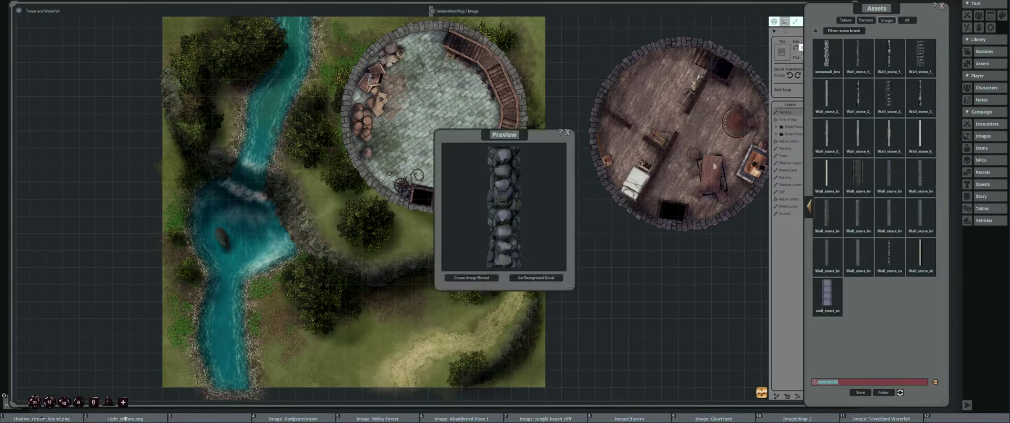
click(567, 132)
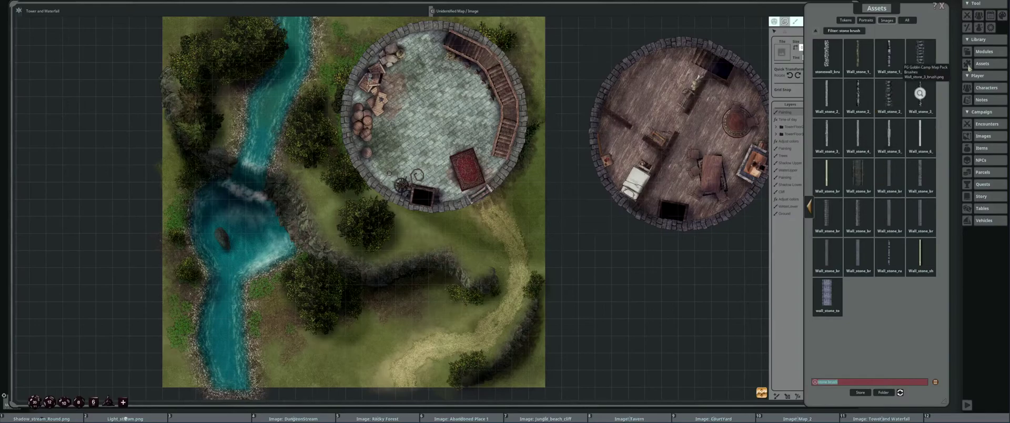
Clear the stone brush filter, return to the top-level asset folders and reposition the asset browser beside the map
drag(865, 11, 911, 18)
click(867, 39)
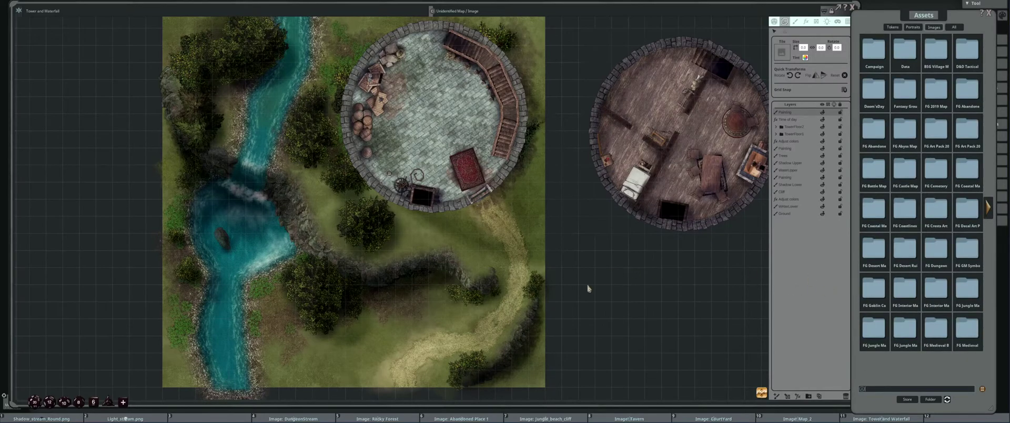
scroll(607, 313, down, 1)
scroll(615, 312, up, 3)
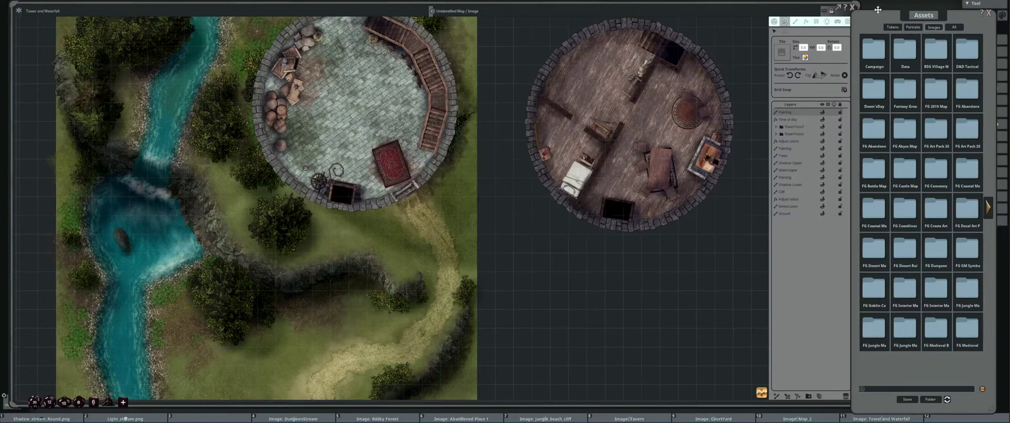
drag(882, 12, 875, 5)
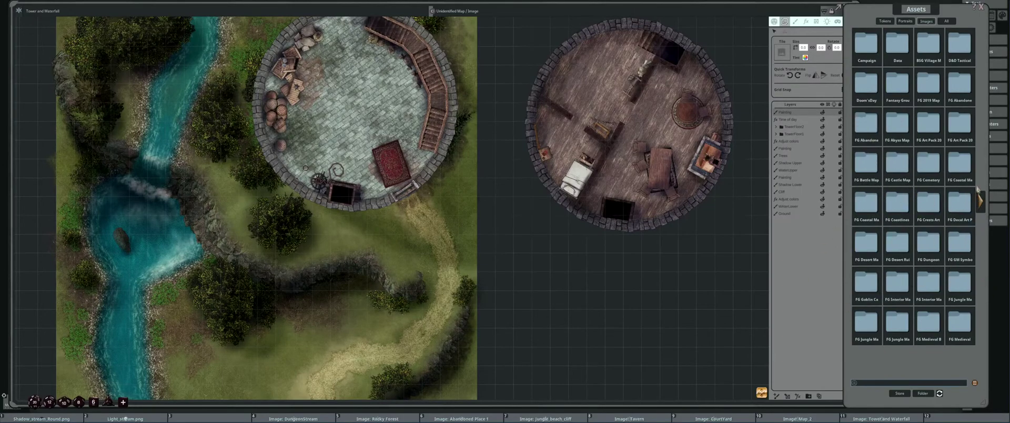
Place the Building_13_1 decoration from the FG Medieval Buildings pack on the map, south of the tower
click(928, 324)
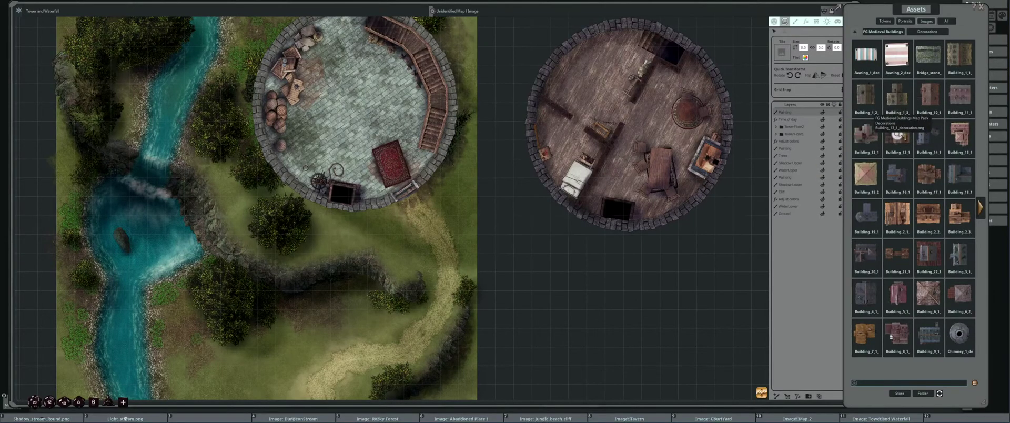
drag(898, 136, 423, 308)
scroll(487, 235, down, 4)
drag(487, 235, 458, 233)
scroll(462, 233, up, 3)
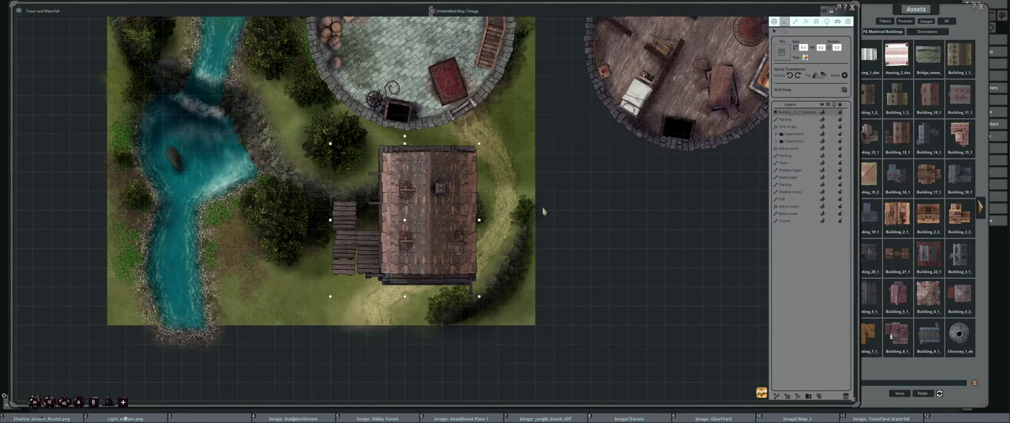
Look over the placed building against the whole map and delete its layer
scroll(544, 210, down, 5)
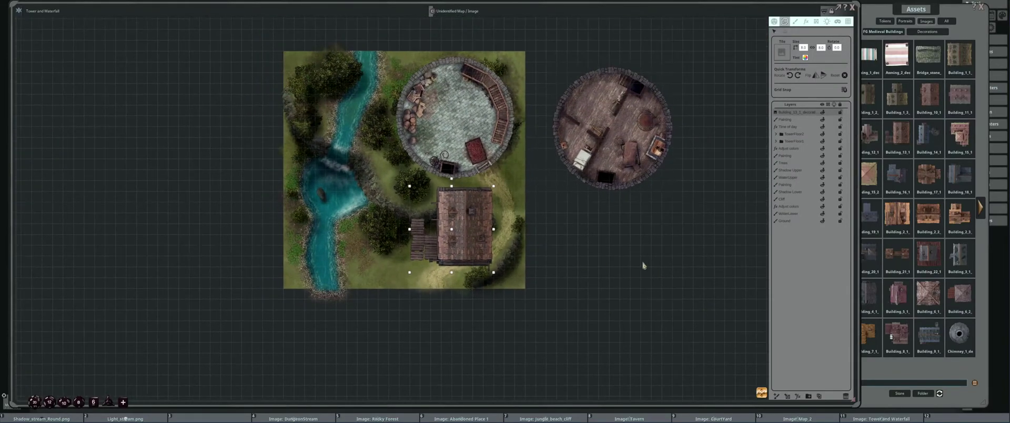
scroll(550, 271, up, 2)
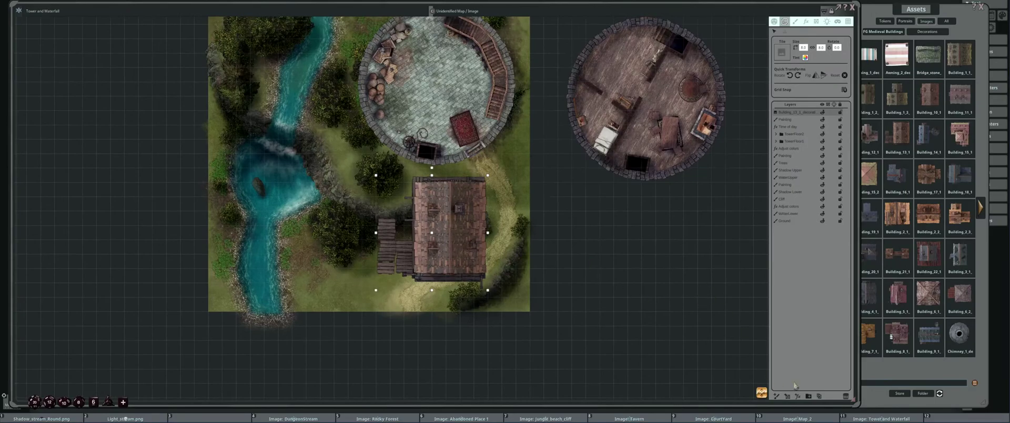
click(849, 399)
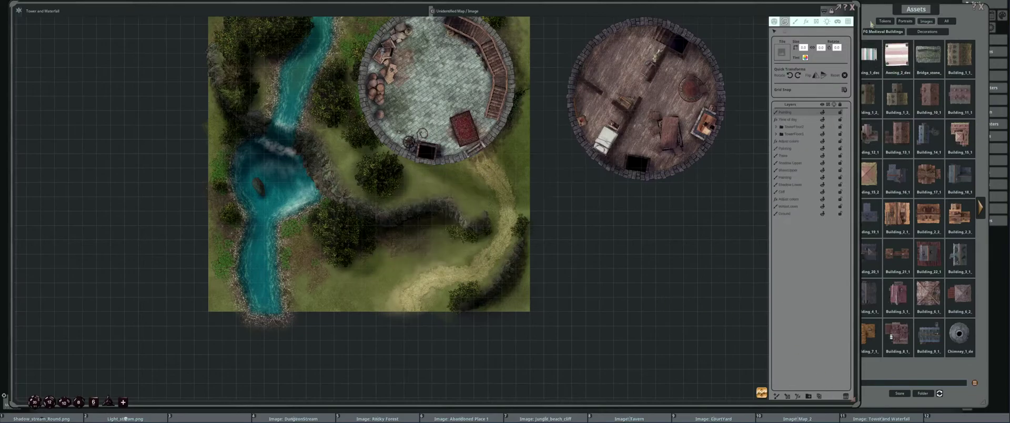
Place the Building_1_1 decoration beside the tower's entrance and move its layer below the two tower floor groups
scroll(455, 246, up, 1)
scroll(461, 246, up, 1)
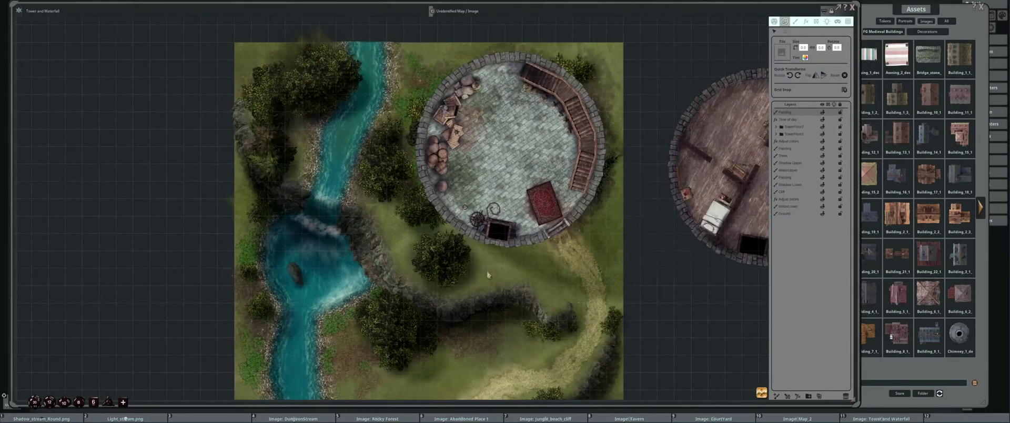
drag(520, 254, 503, 259)
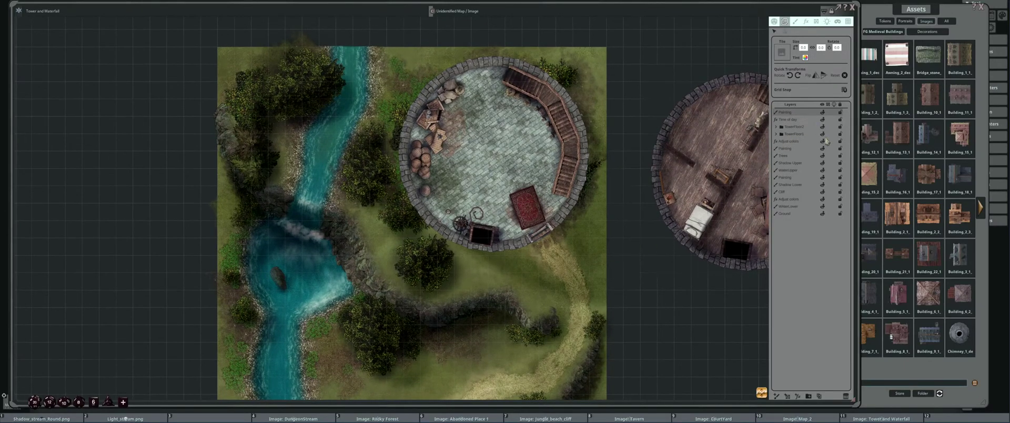
click(918, 10)
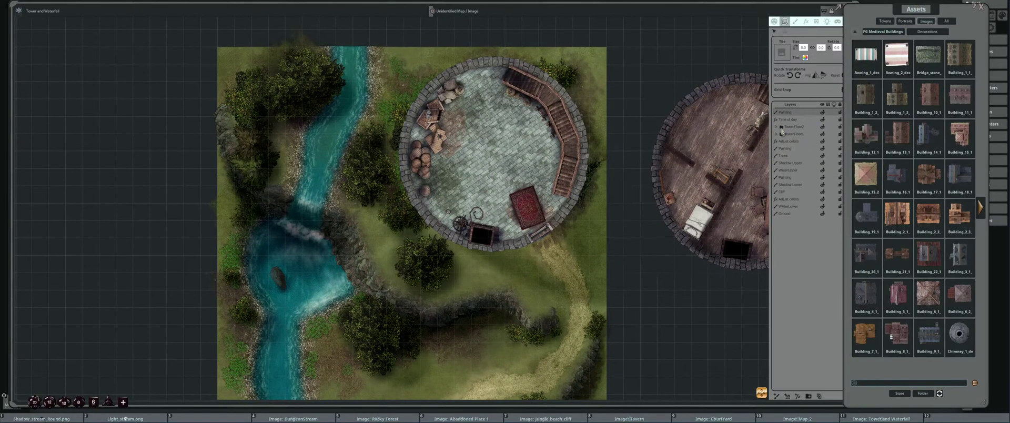
drag(960, 54, 584, 227)
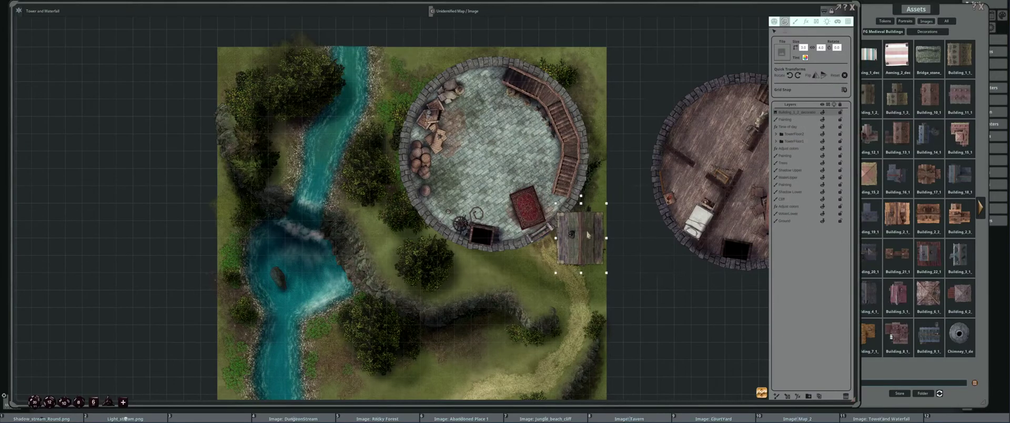
drag(802, 112, 802, 141)
Move the small building against the tower's south wall beneath the trapdoor, look it over and delete its layer
scroll(590, 232, up, 3)
drag(588, 228, 420, 271)
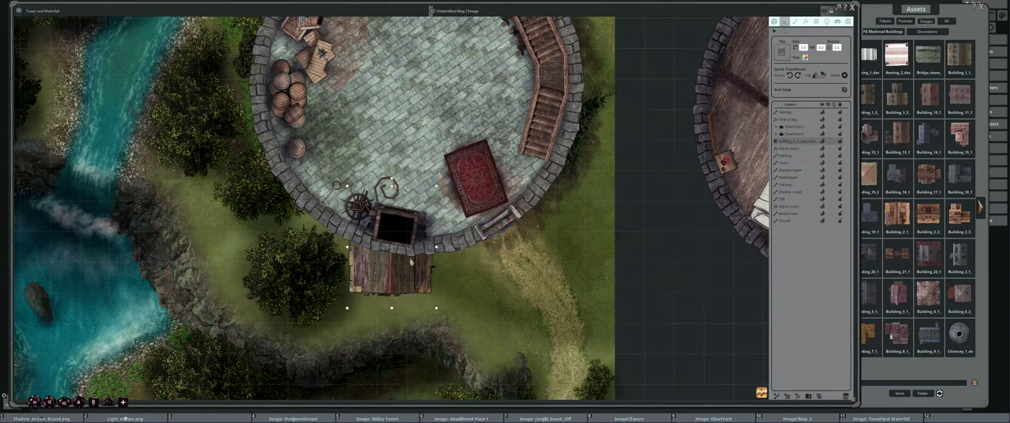
scroll(553, 238, down, 2)
drag(553, 238, 574, 217)
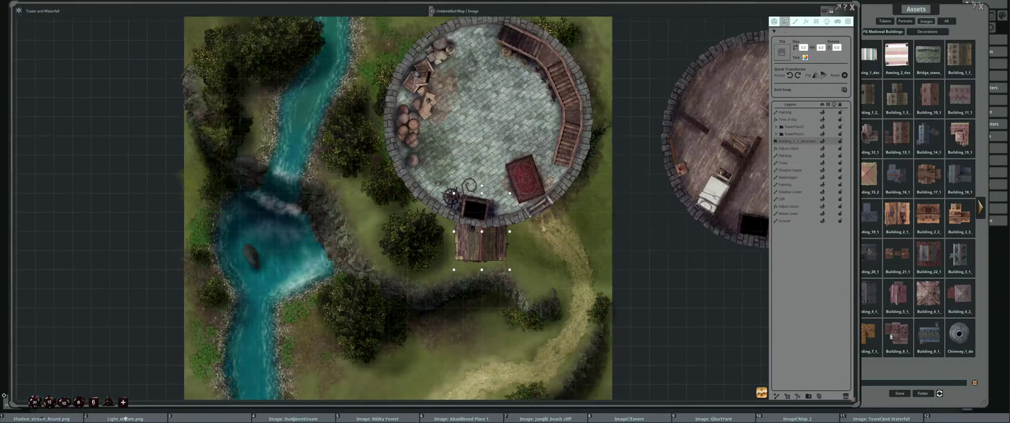
click(845, 397)
Browse the medieval buildings pack's second page of decorations and its backgrounds, and return to the pack's folder list
click(915, 16)
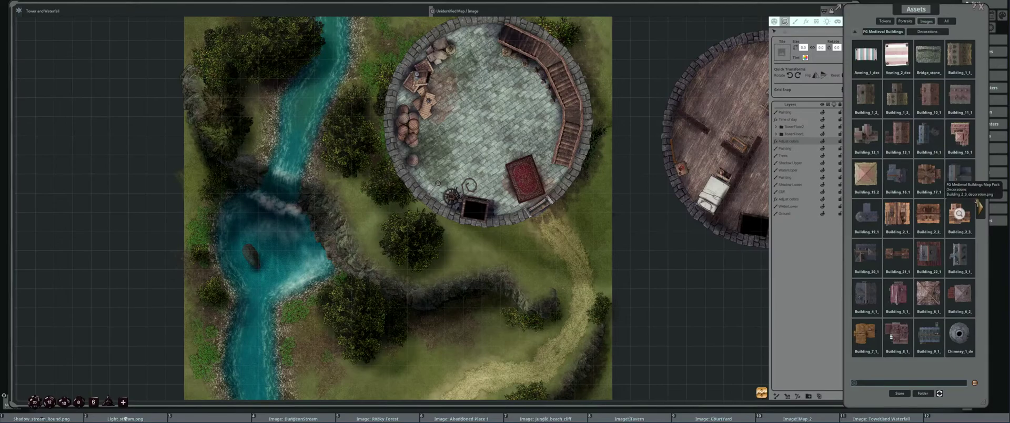
click(980, 209)
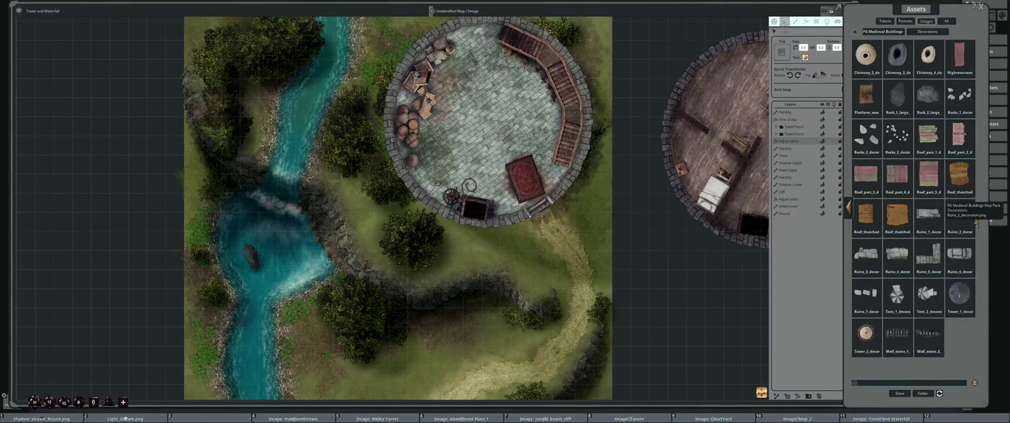
click(849, 212)
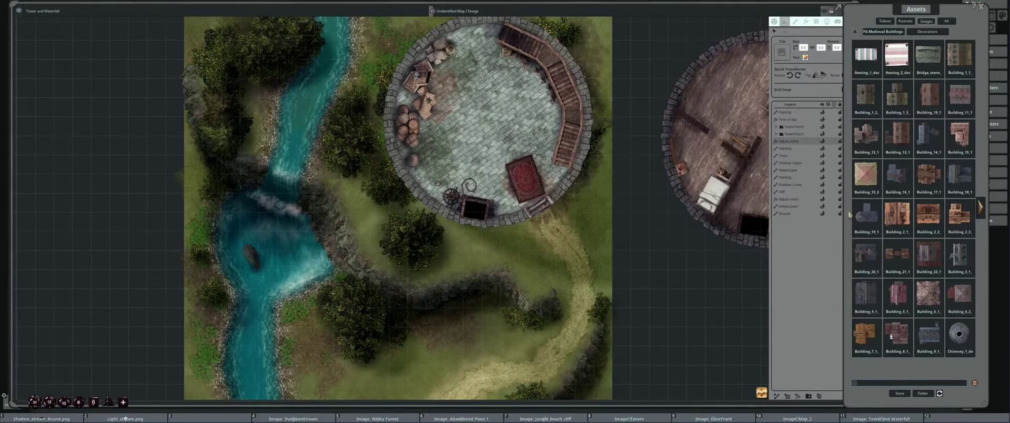
click(867, 33)
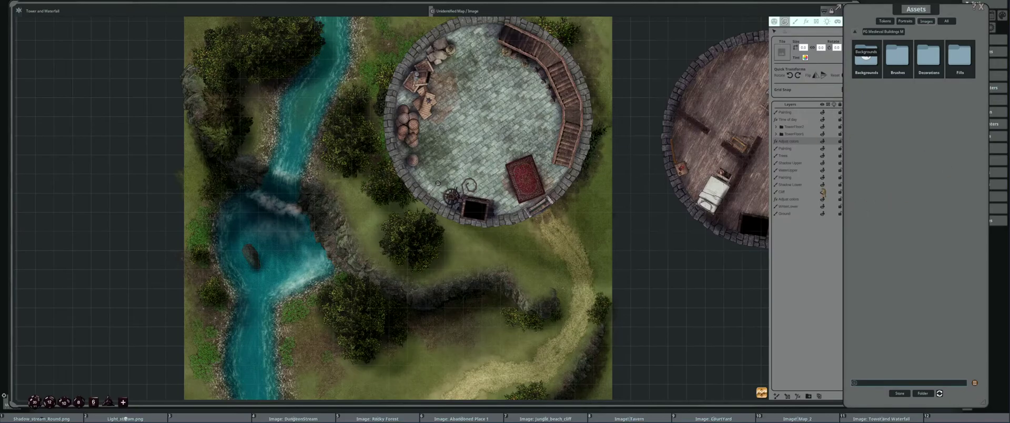
click(867, 55)
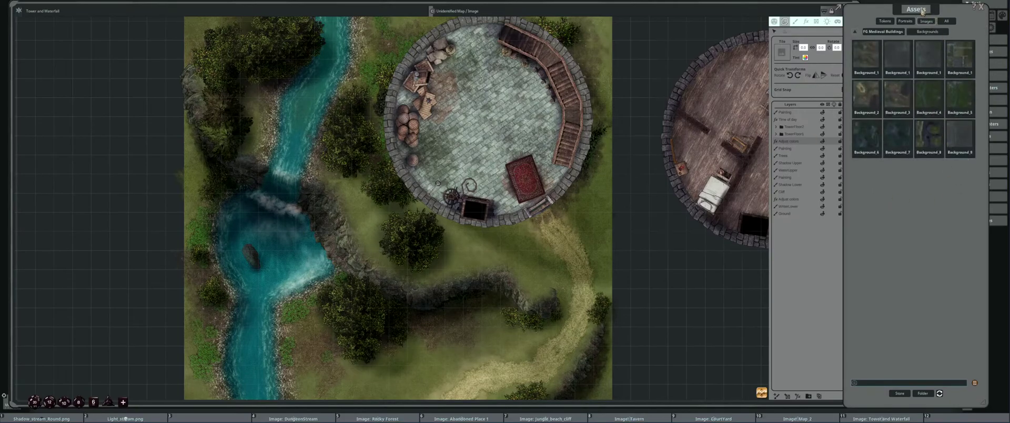
click(855, 32)
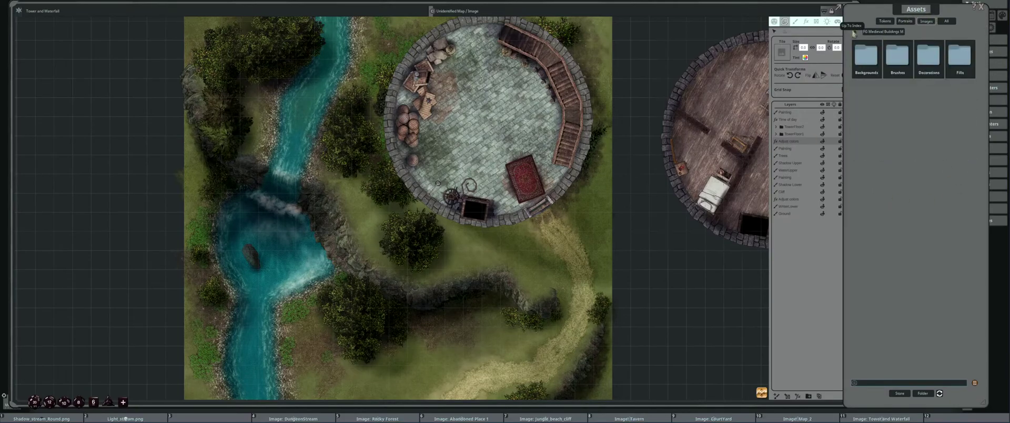
Look through the FG Medieval Buildings backgrounds and return to the full list of asset packs
click(867, 55)
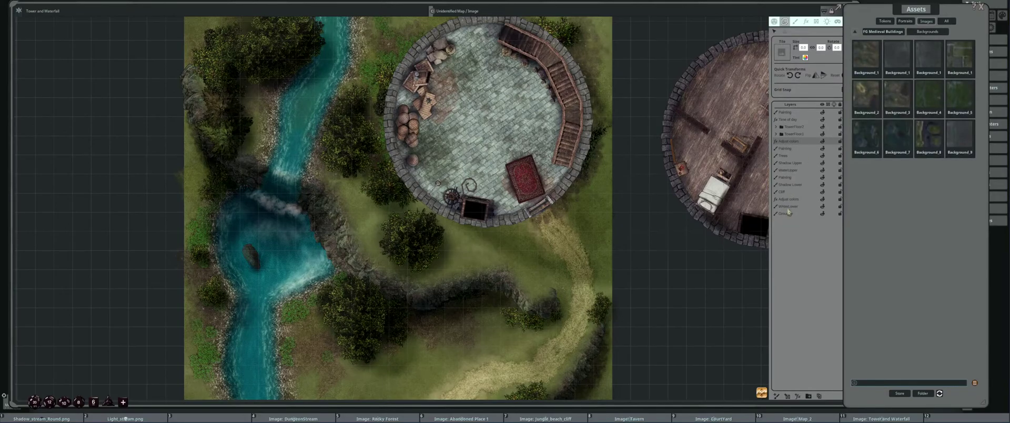
drag(866, 7, 851, 2)
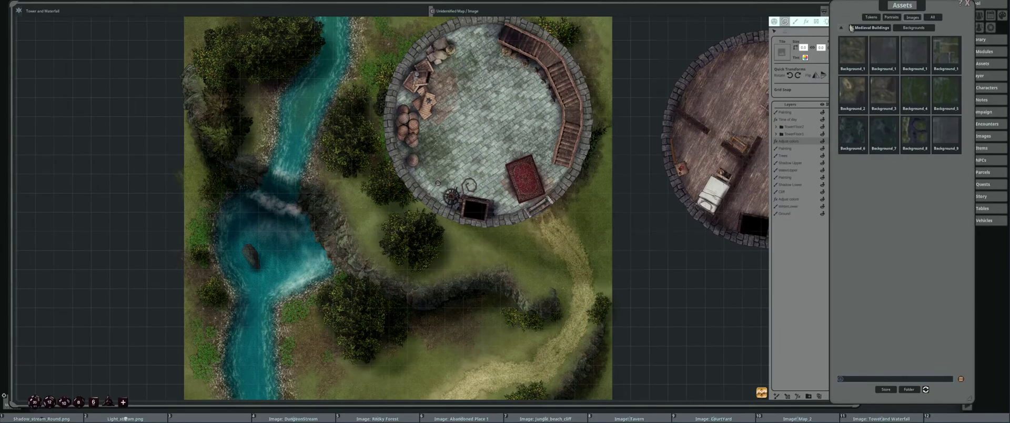
click(841, 27)
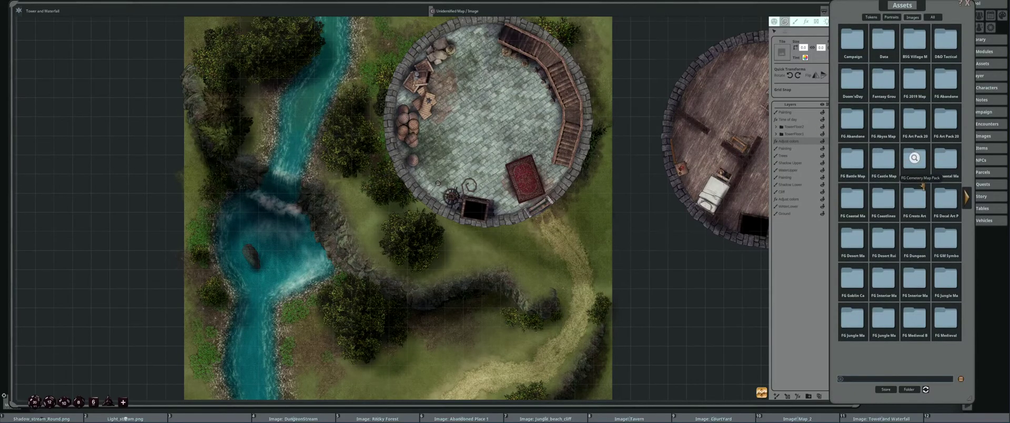
drag(883, 6, 890, 10)
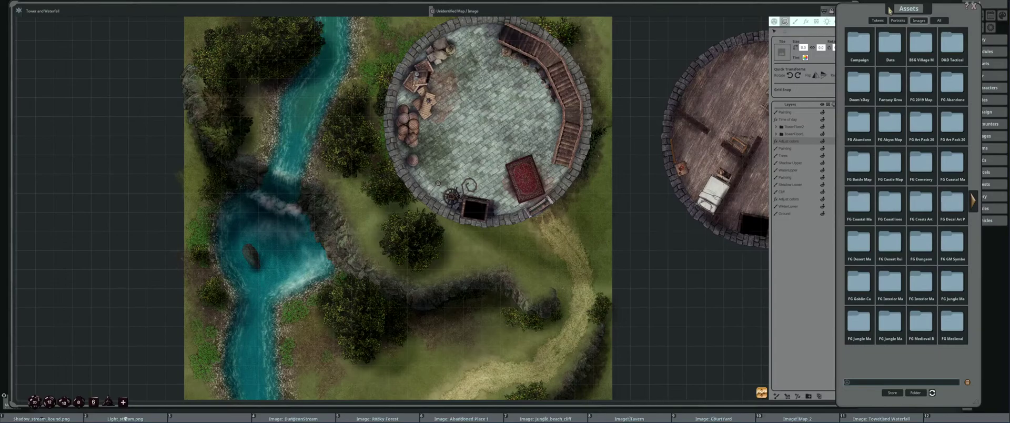
Browse the FG Castle Map Pack's fills, decorations and brushes, and close the asset browser
click(890, 163)
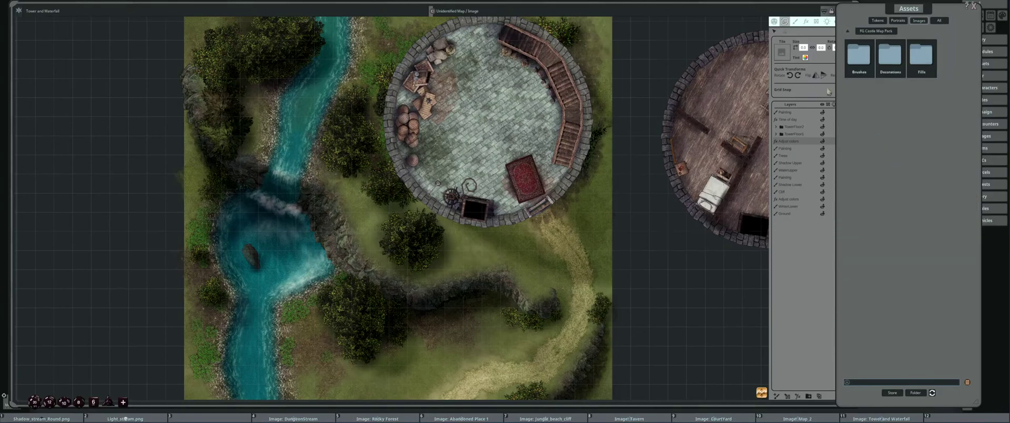
drag(883, 8, 900, 6)
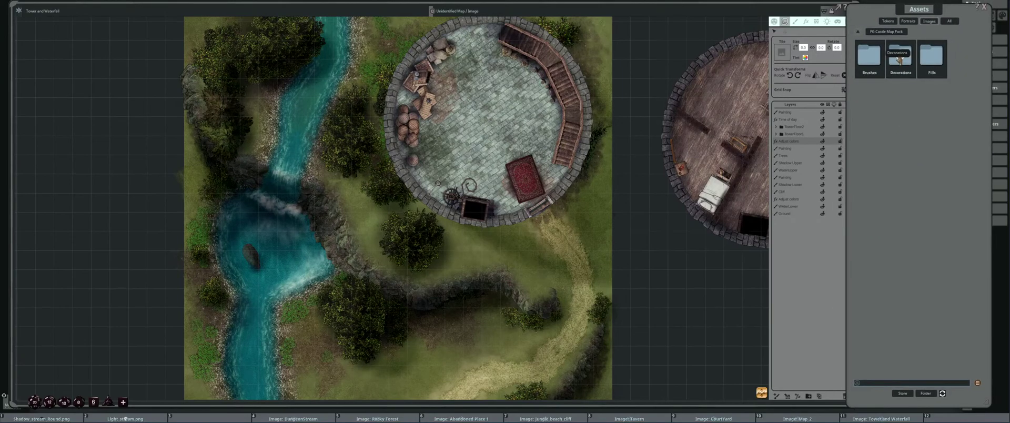
click(939, 57)
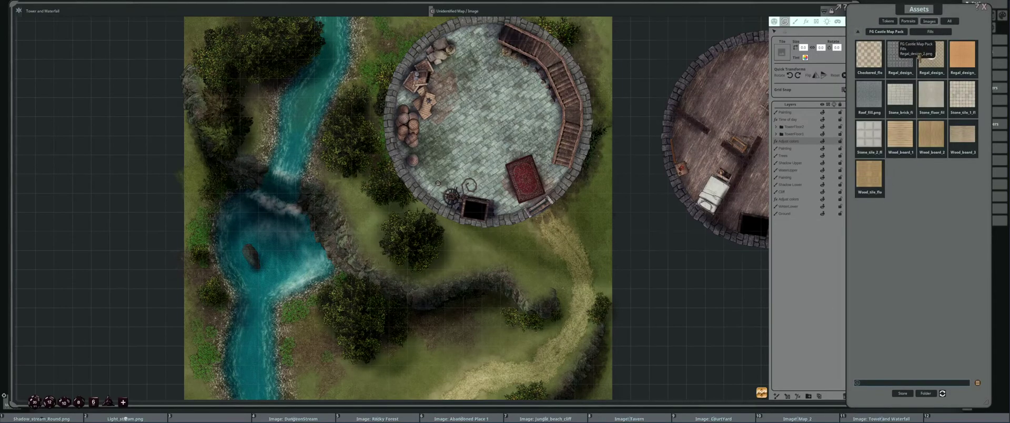
click(898, 33)
click(906, 56)
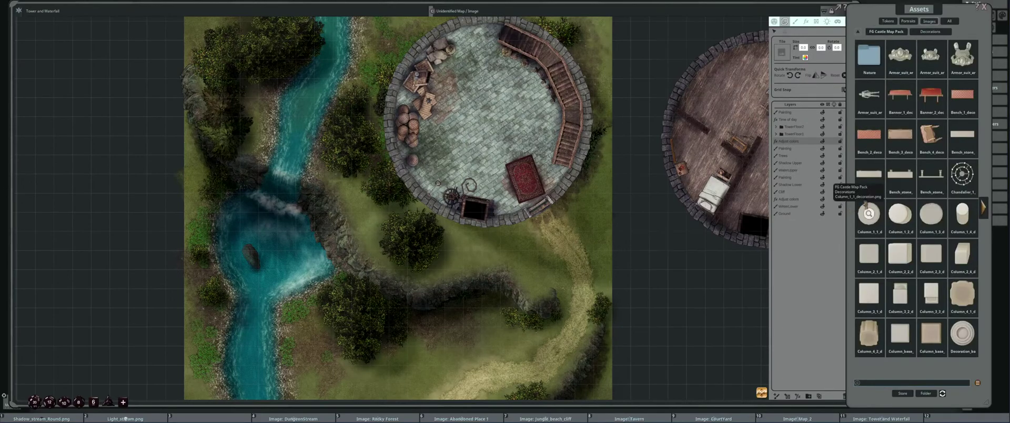
click(871, 31)
click(900, 56)
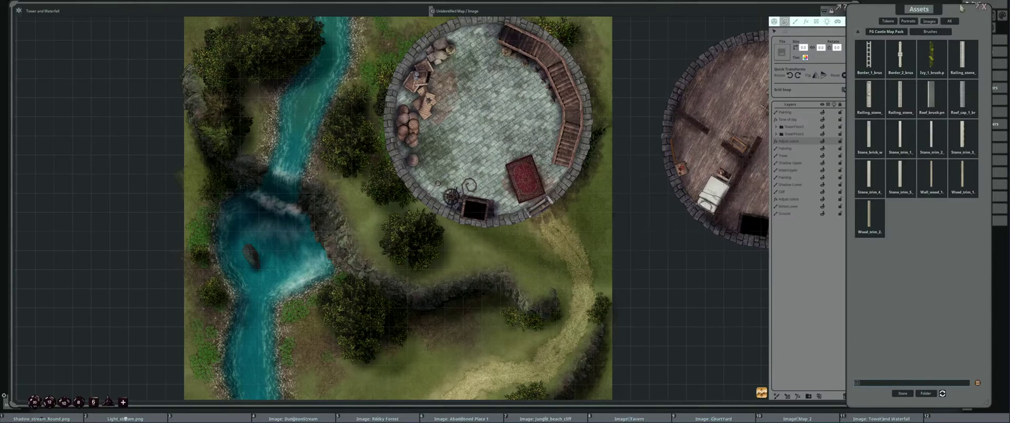
drag(962, 5, 950, 2)
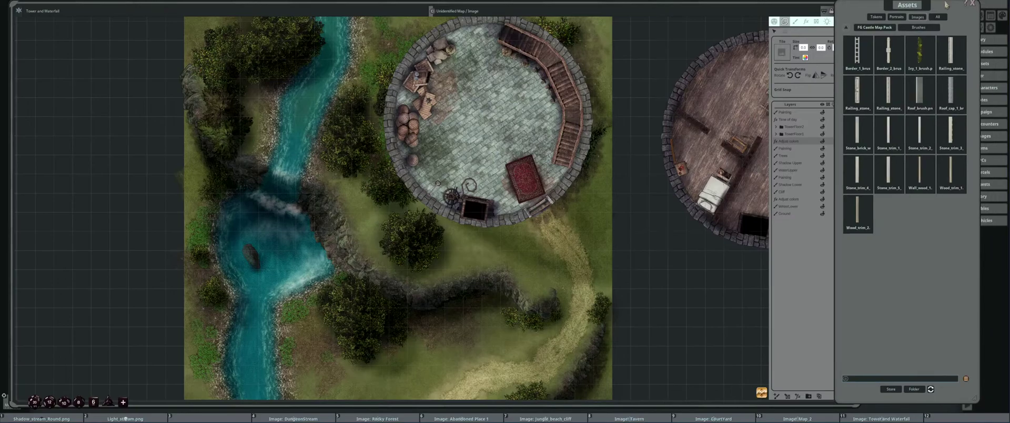
click(974, 4)
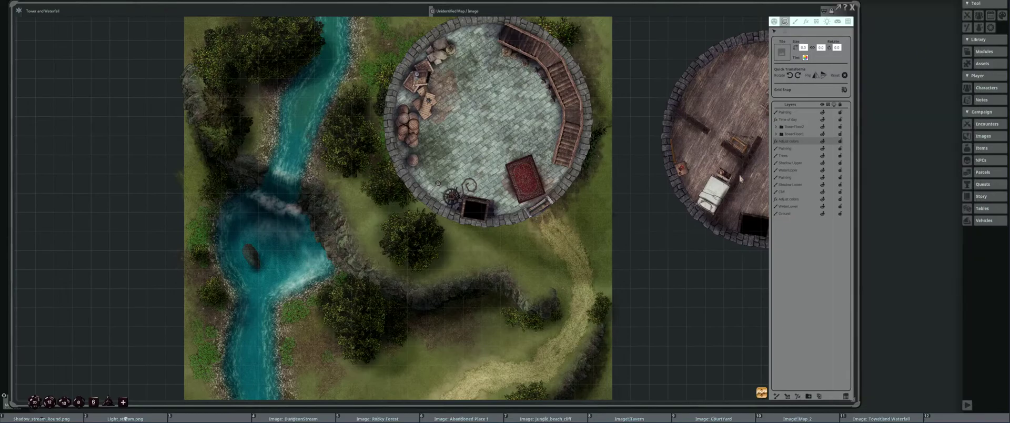
Open the second tower floor's layer group and toggle the Tower 2 layer's visibility to check what it contains
drag(738, 179, 593, 187)
scroll(641, 179, down, 4)
drag(673, 170, 647, 172)
scroll(646, 173, up, 5)
scroll(646, 172, up, 1)
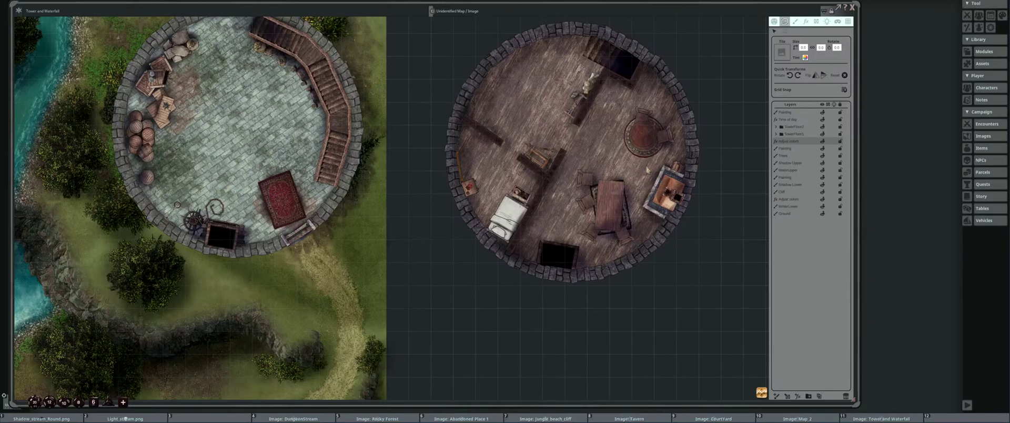
scroll(579, 158, down, 2)
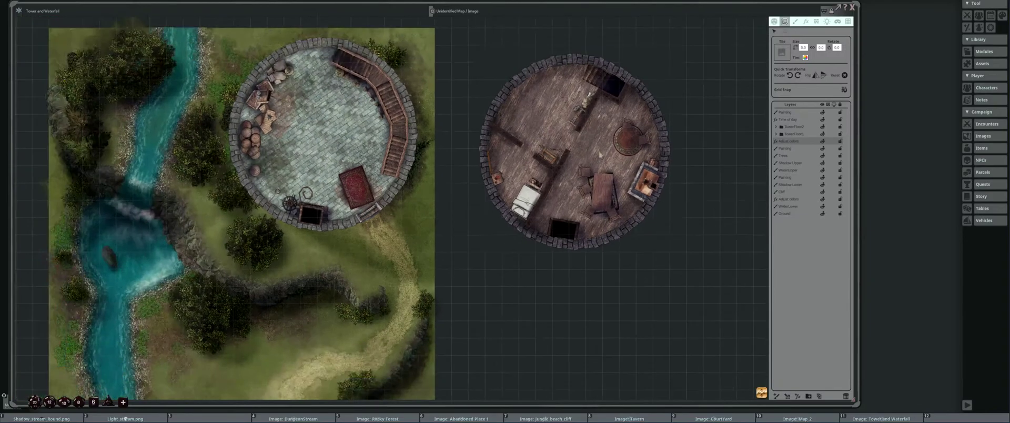
scroll(553, 134, up, 2)
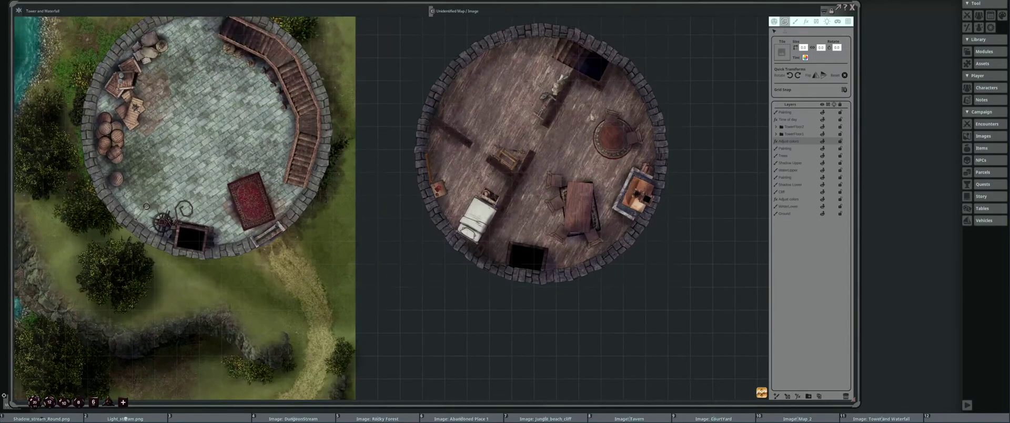
click(776, 127)
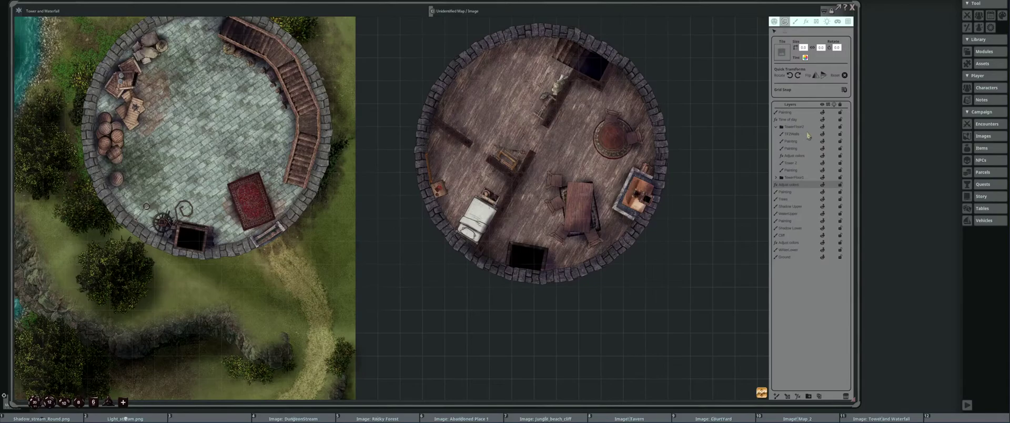
click(805, 163)
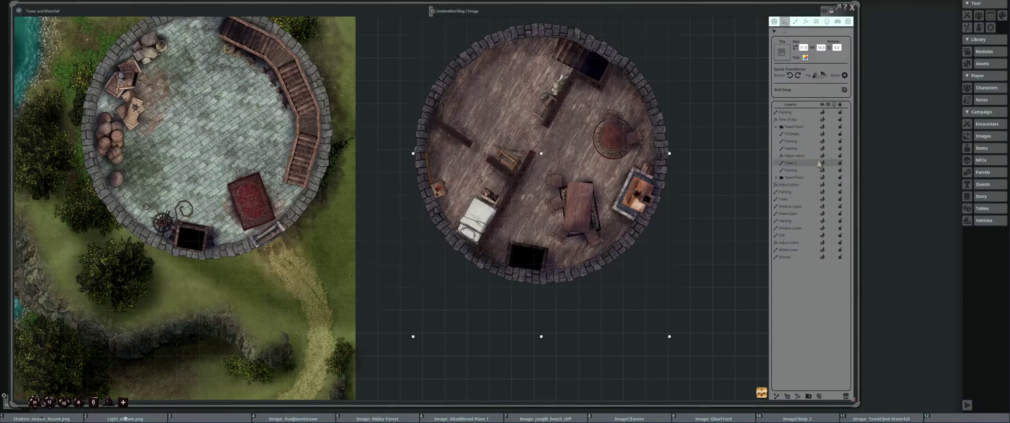
click(823, 164)
click(823, 164)
click(823, 163)
click(823, 164)
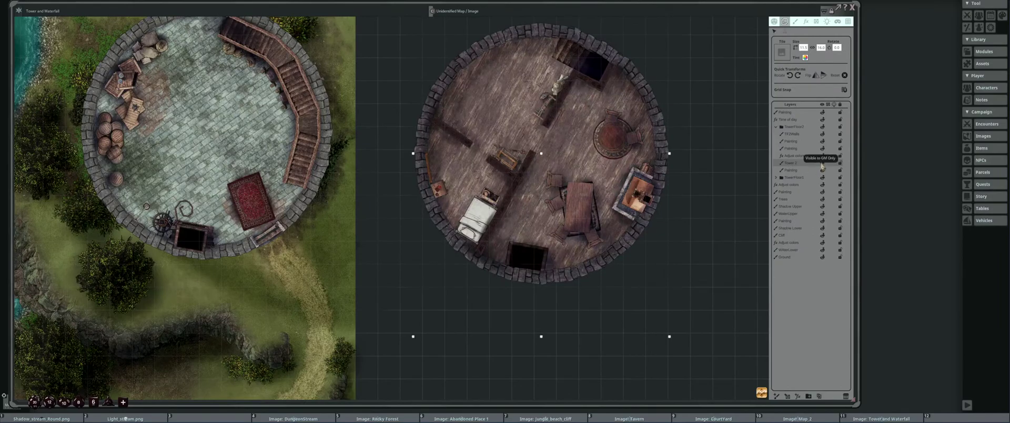
Duplicate the Tower 2 layer, move the copy above both tower floor groups, and collapse the open group
click(821, 398)
drag(790, 178, 789, 127)
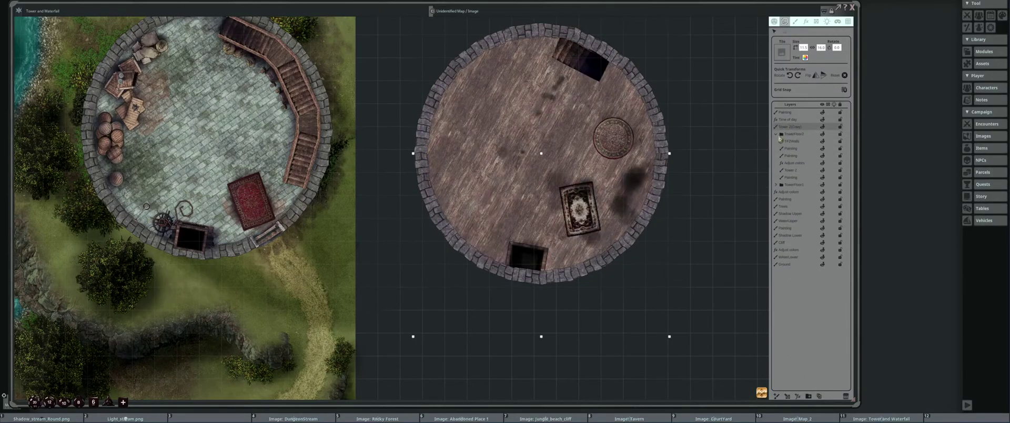
click(777, 135)
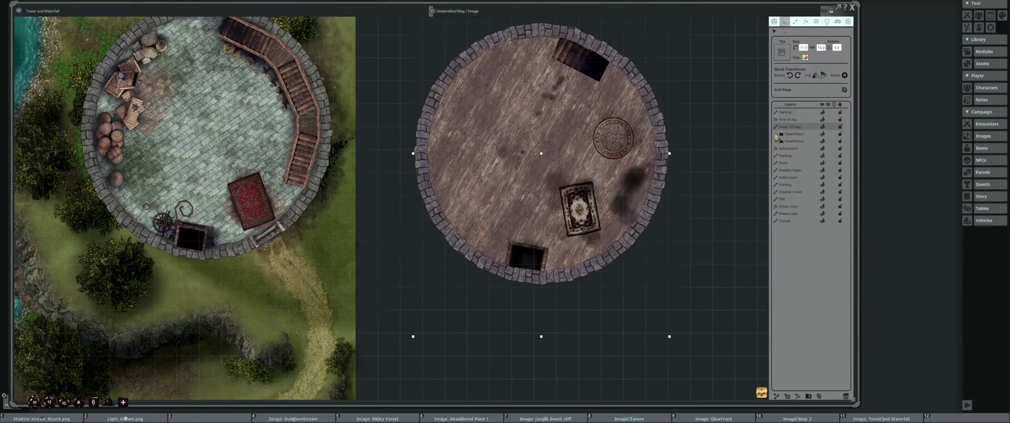
Move the copied tower floor onto the empty grid just east of the furnished second floor
drag(702, 256, 626, 249)
drag(498, 149, 756, 155)
drag(700, 229, 604, 209)
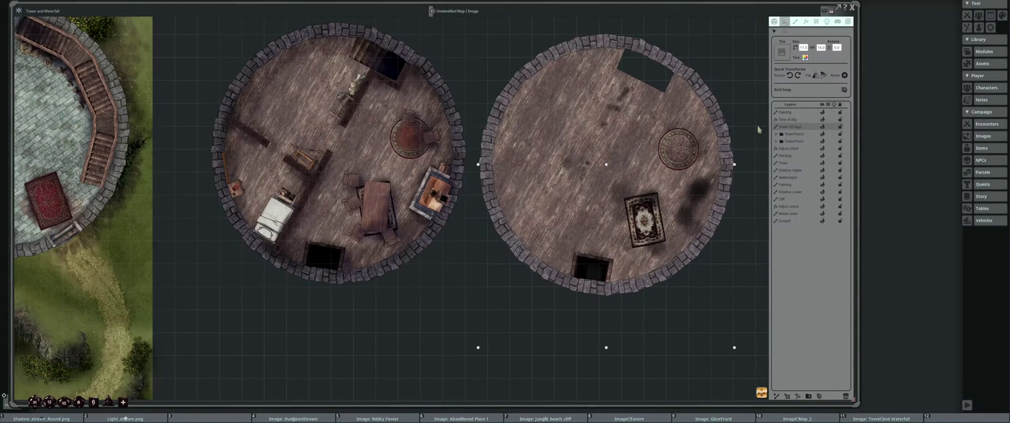
Delete the rugs, stains and dark smudges from the copied tower floor by selecting their paint points
click(798, 23)
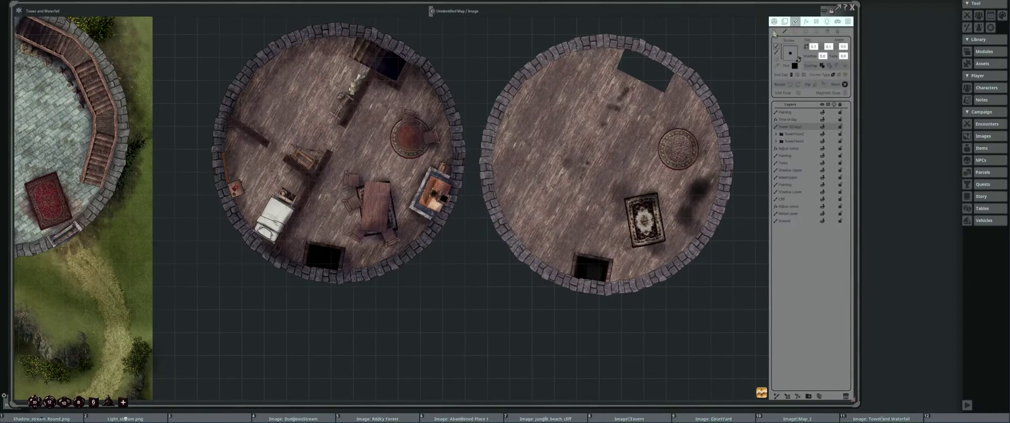
click(774, 31)
drag(621, 191, 581, 167)
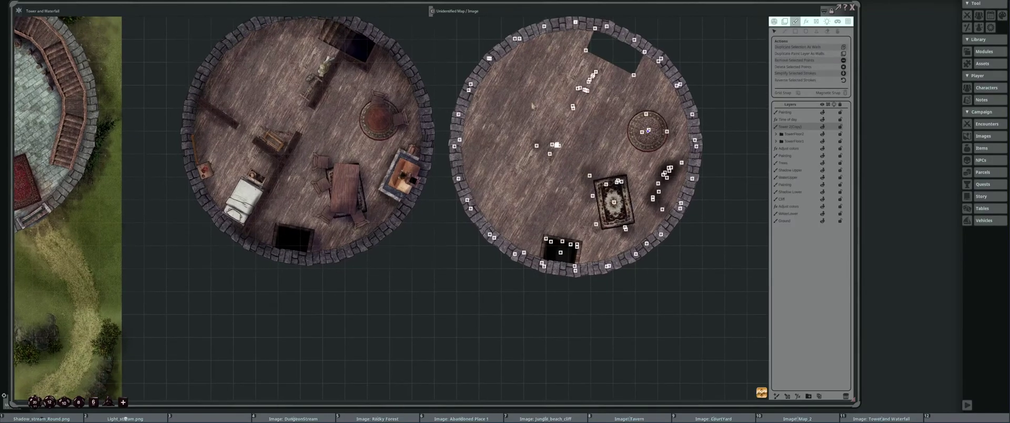
drag(513, 65, 618, 184)
key(Delete)
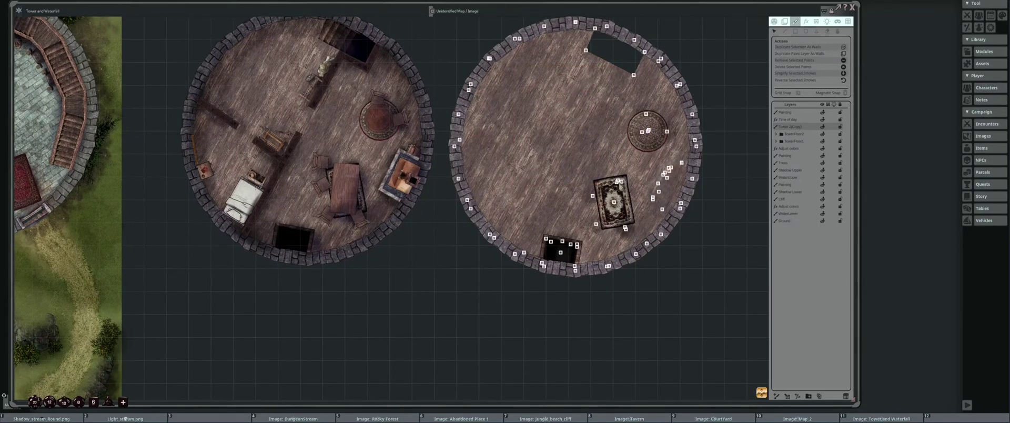
key(Delete)
drag(642, 111, 676, 195)
key(Delete)
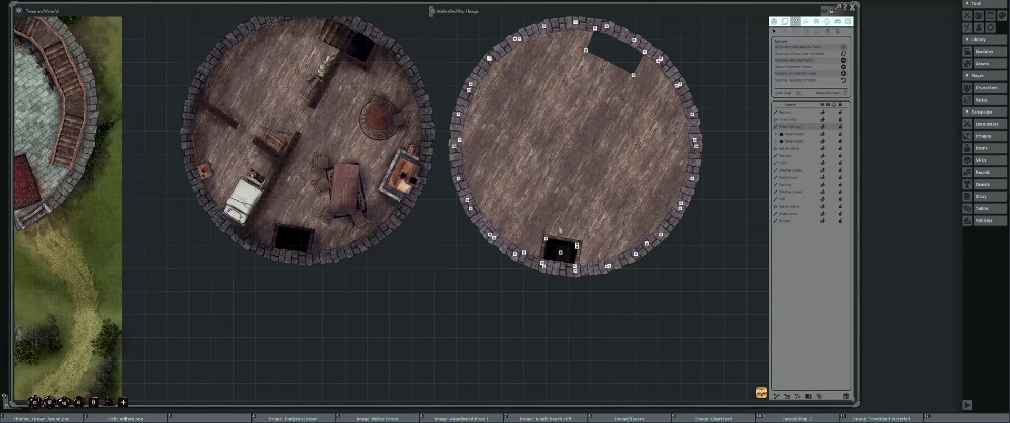
Fill the rectangular stair opening in the copied tower floor by removing the floor cutout's selected points
scroll(561, 230, up, 1)
drag(593, 166, 575, 190)
scroll(571, 192, down, 1)
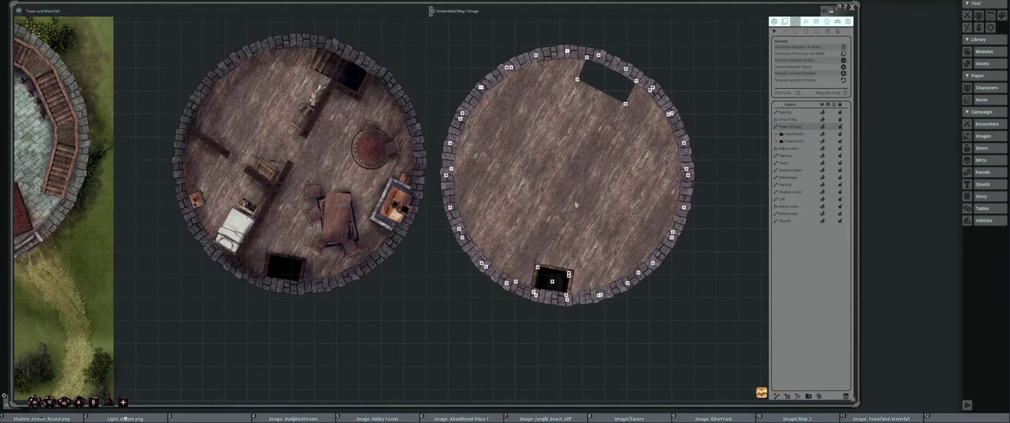
scroll(577, 206, up, 3)
scroll(572, 247, up, 2)
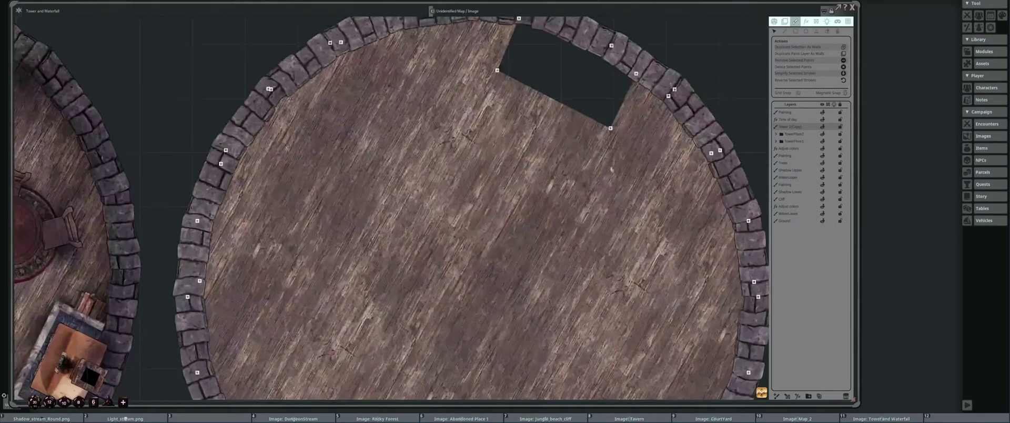
drag(455, 124, 591, 238)
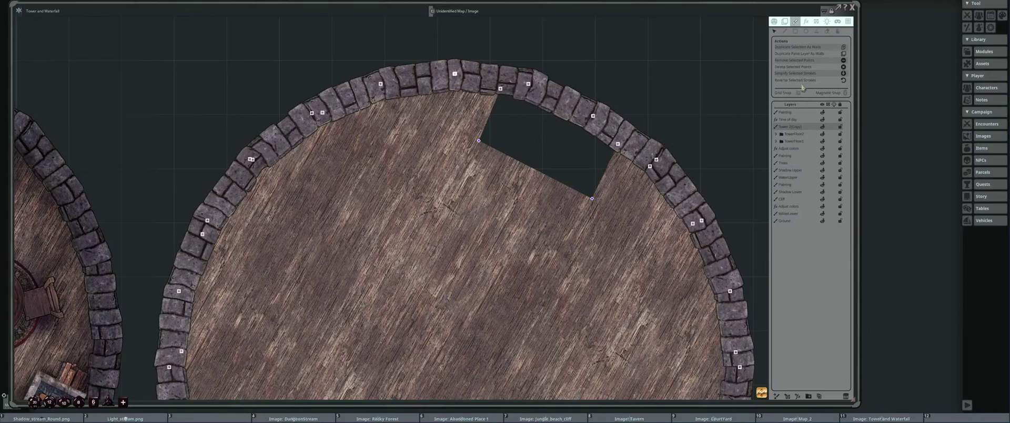
click(817, 60)
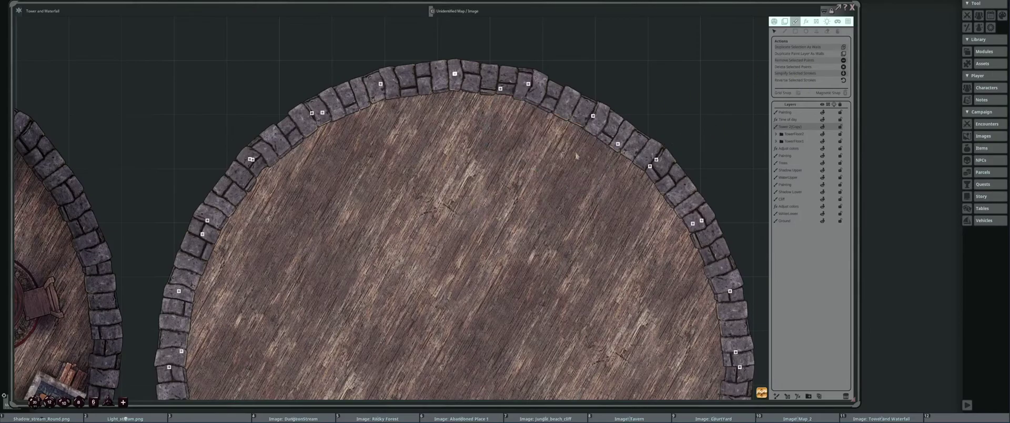
Compare the tower floors, toggle the visibility of the second floor group's Adjust colors layer, and collapse the group
scroll(629, 186, down, 3)
drag(548, 164, 619, 161)
scroll(618, 161, down, 1)
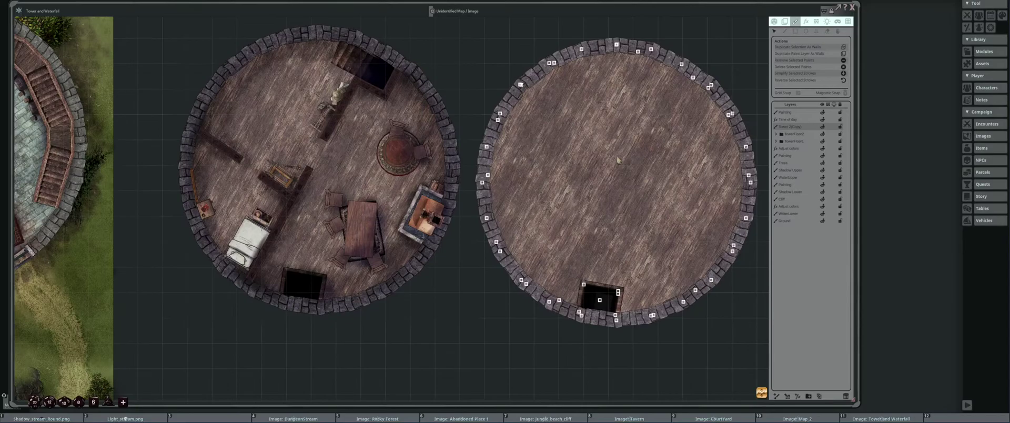
scroll(630, 89, down, 3)
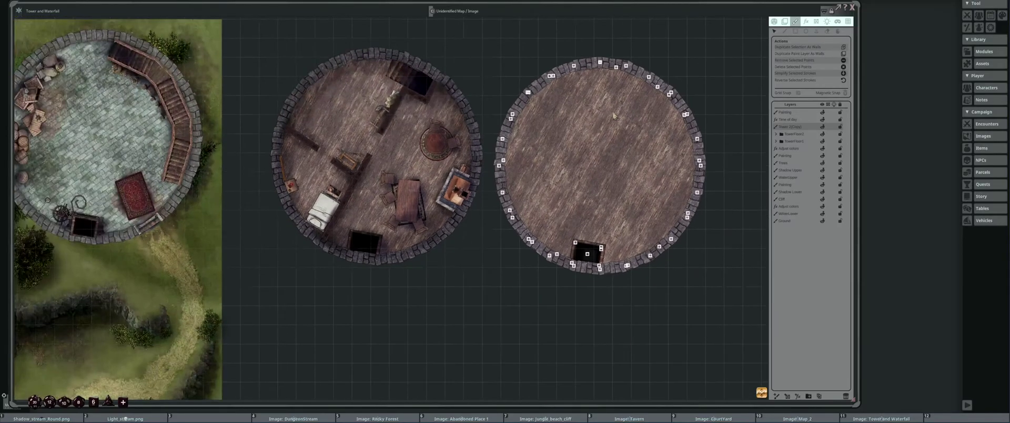
scroll(537, 108, down, 4)
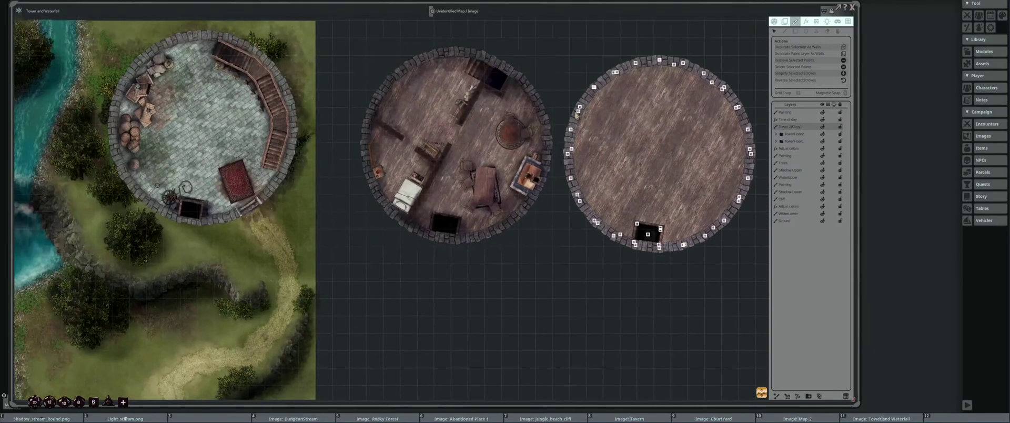
scroll(554, 122, up, 5)
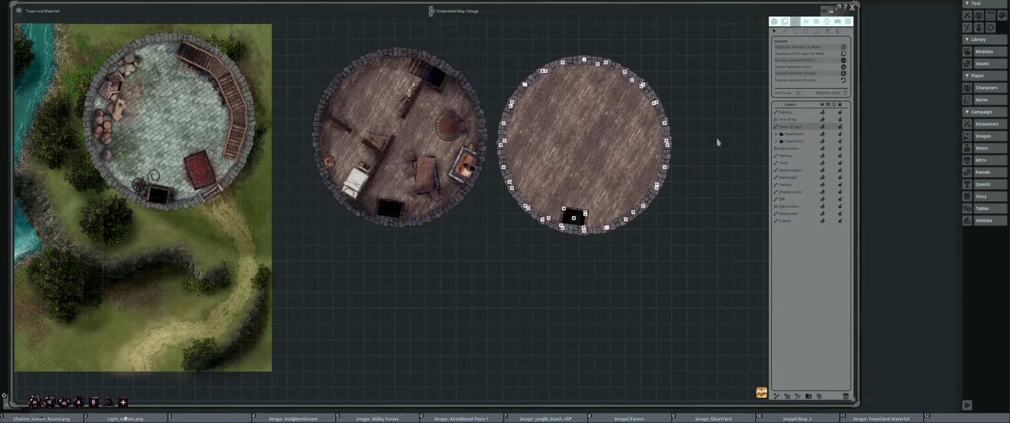
click(777, 134)
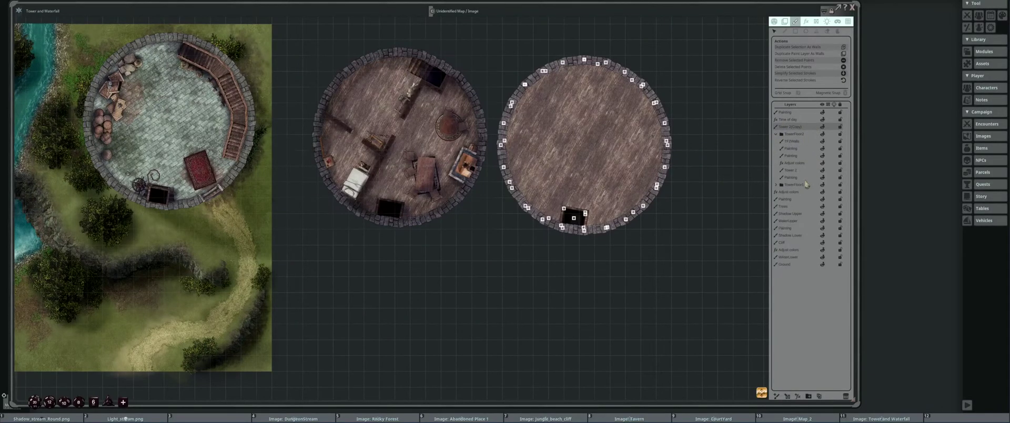
click(811, 164)
click(777, 134)
click(777, 134)
click(824, 165)
click(824, 165)
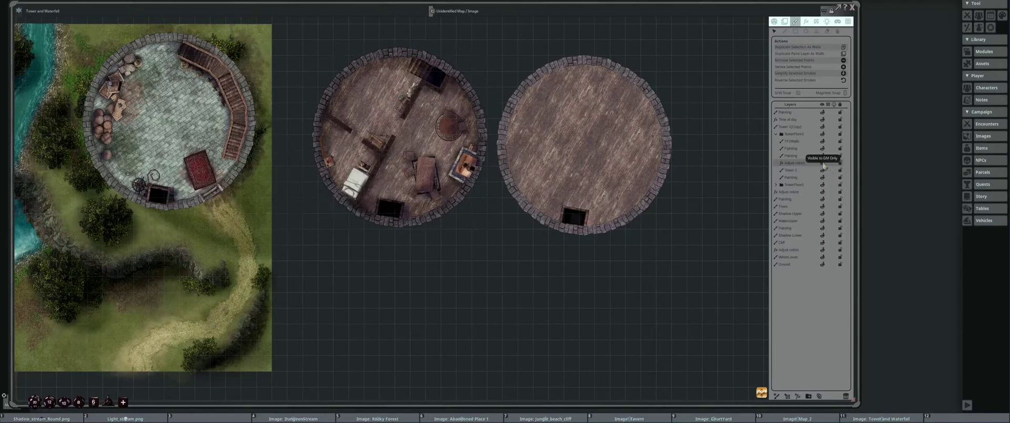
click(776, 134)
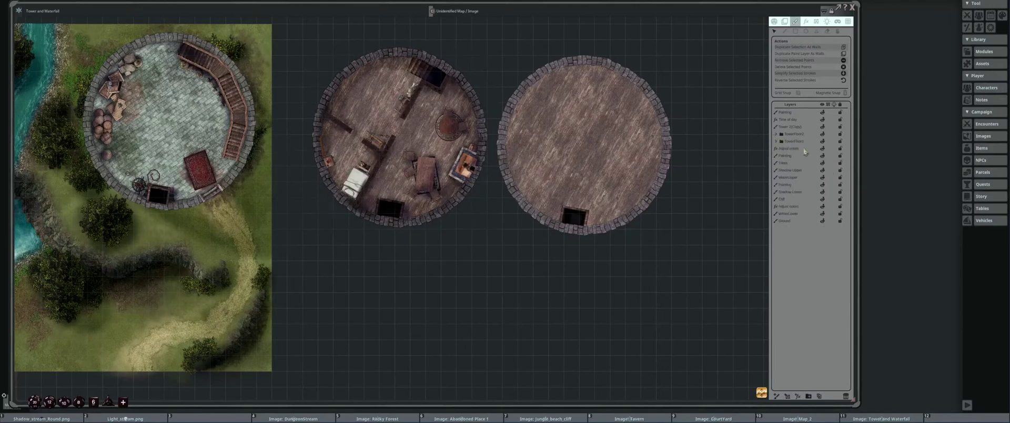
Toggle the visibility of the Adjust colors layer beneath the tower floor groups and compare the furnished and empty floors
click(824, 150)
click(824, 152)
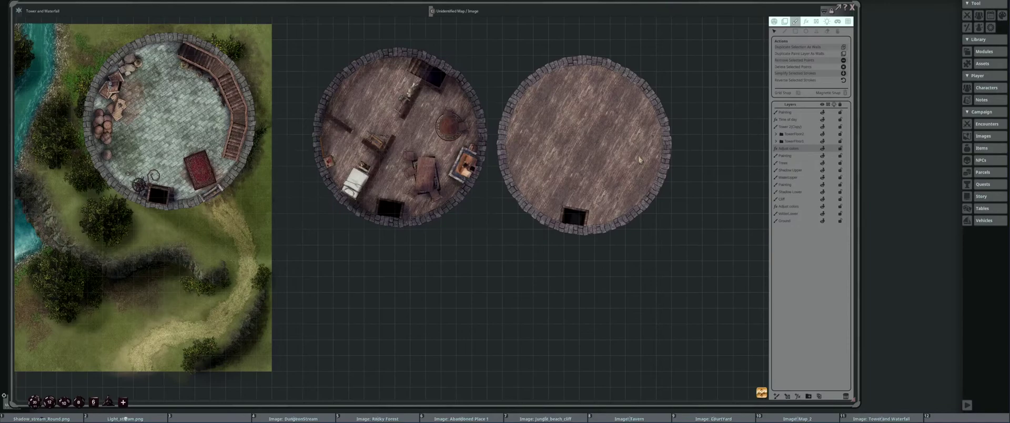
scroll(640, 160, up, 3)
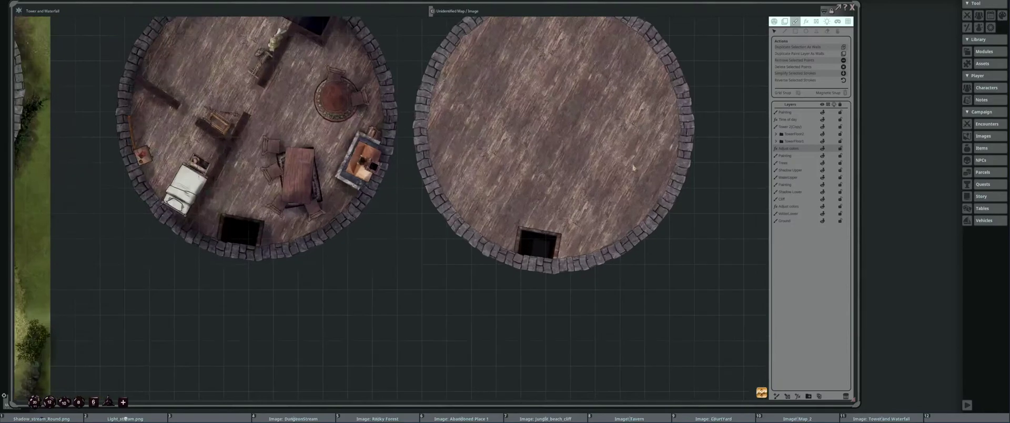
scroll(591, 188, down, 1)
drag(559, 182, 648, 184)
scroll(585, 153, up, 4)
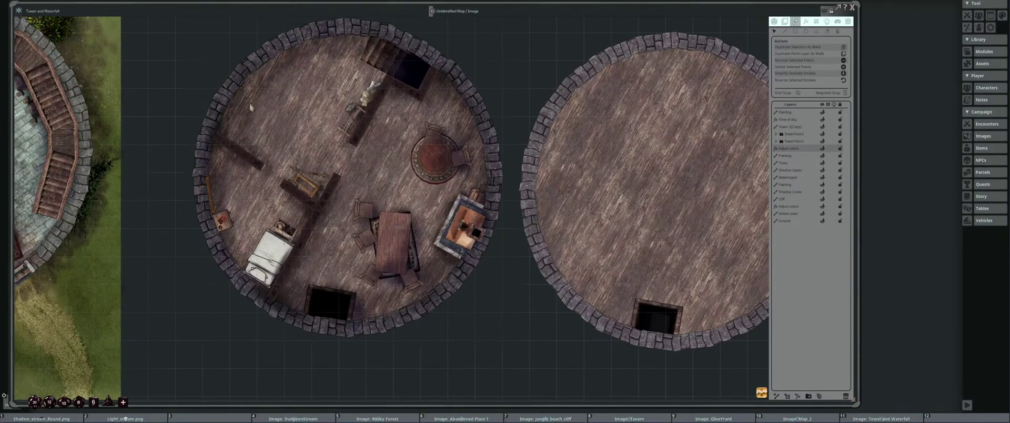
scroll(498, 165, down, 2)
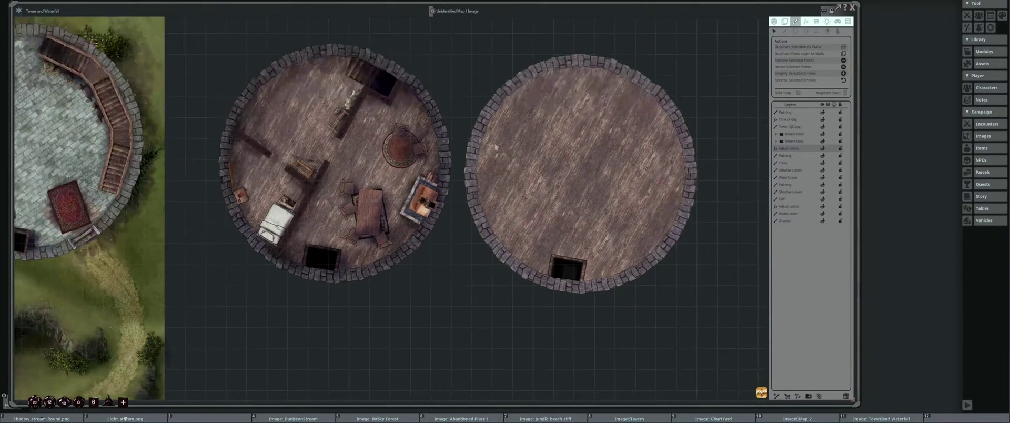
drag(455, 143, 521, 134)
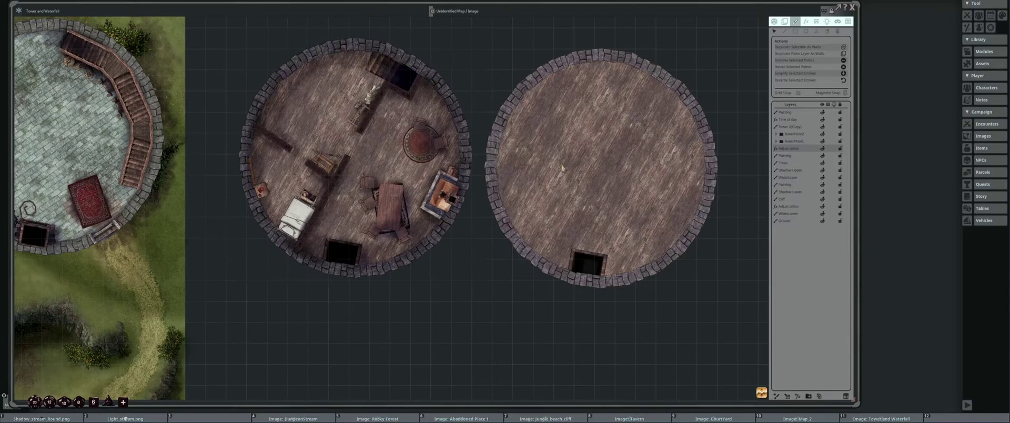
scroll(563, 167, down, 2)
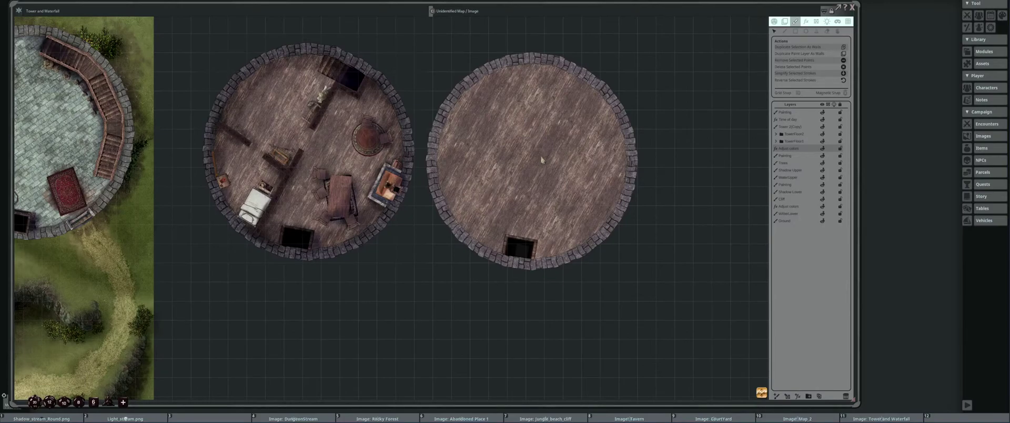
scroll(542, 160, up, 2)
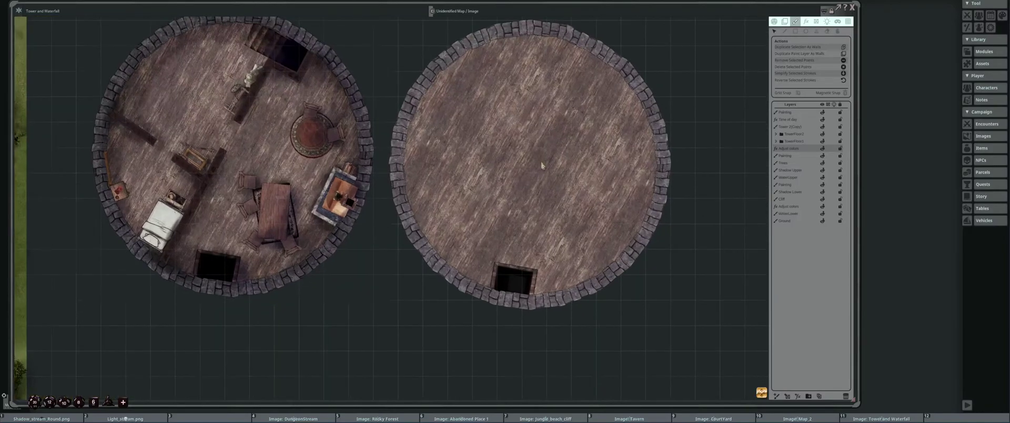
drag(390, 154, 478, 153)
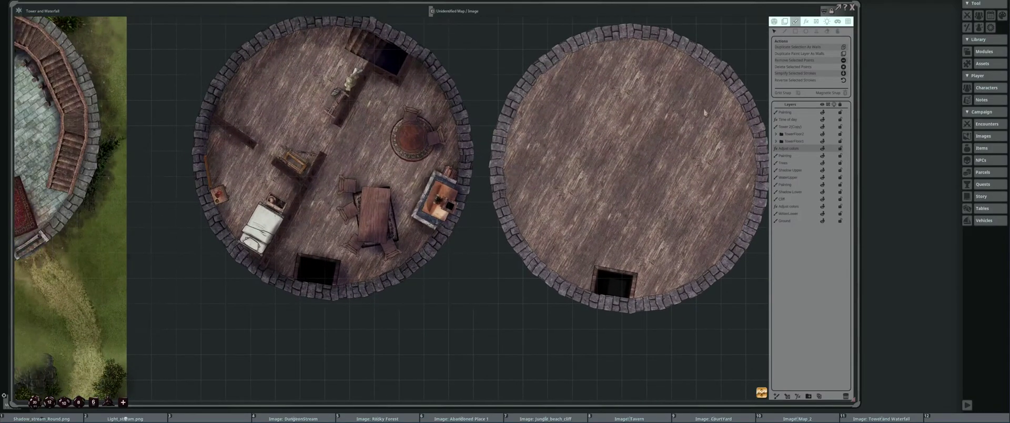
Search the image assets for "ladder" and preview several of the ladder images
click(990, 63)
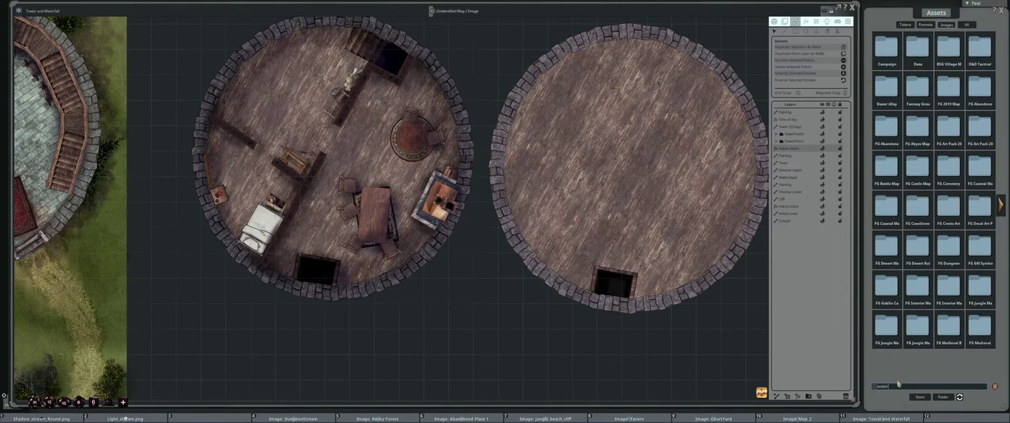
key(Return)
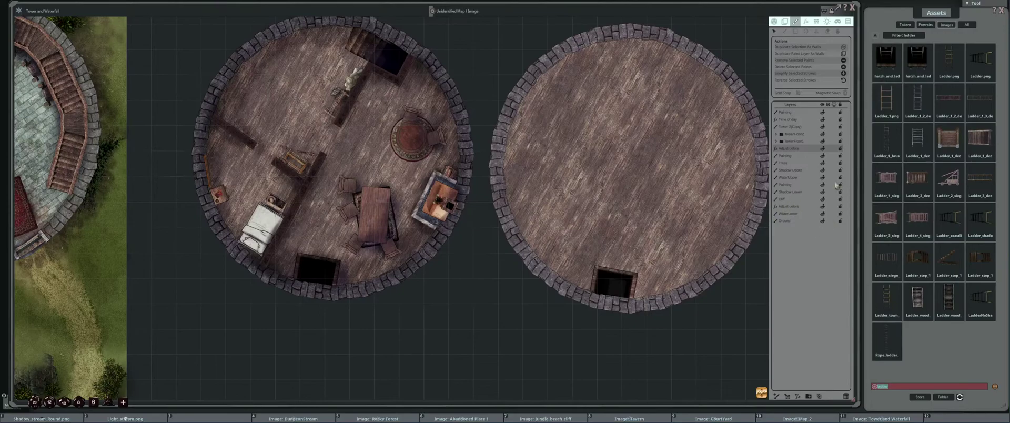
click(887, 176)
click(567, 133)
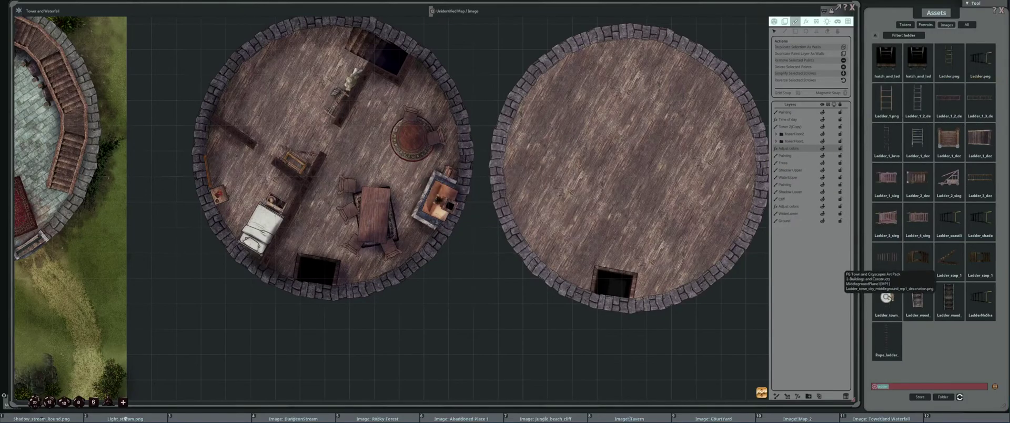
click(886, 257)
click(564, 133)
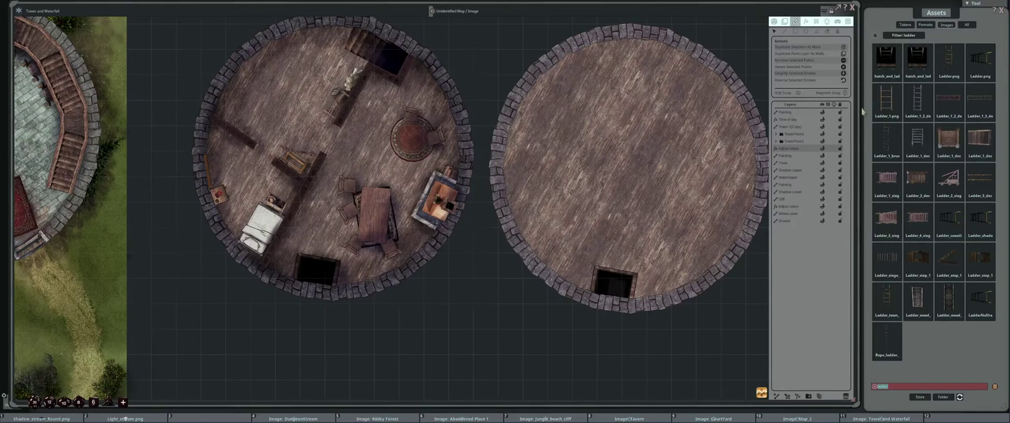
click(887, 101)
click(567, 133)
click(886, 255)
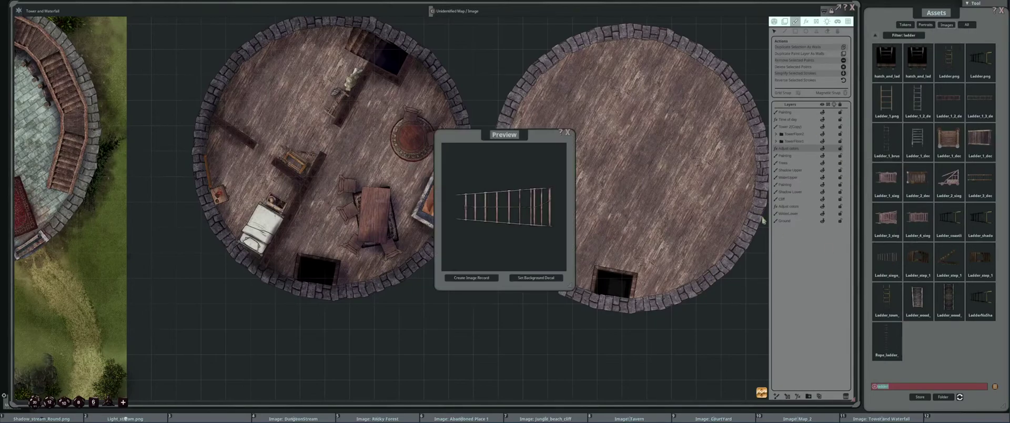
click(568, 134)
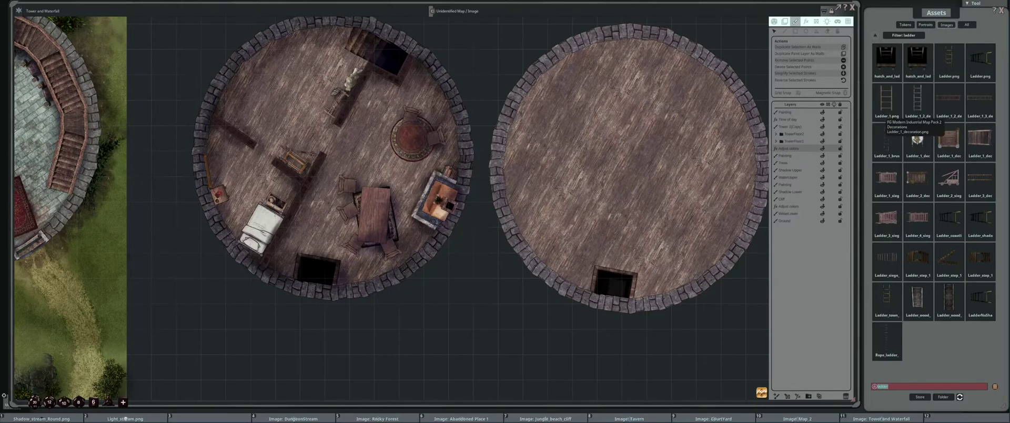
Load Ladder_1_decoration.png as the stamp image and rotate it to suit the furnished second floor
click(819, 32)
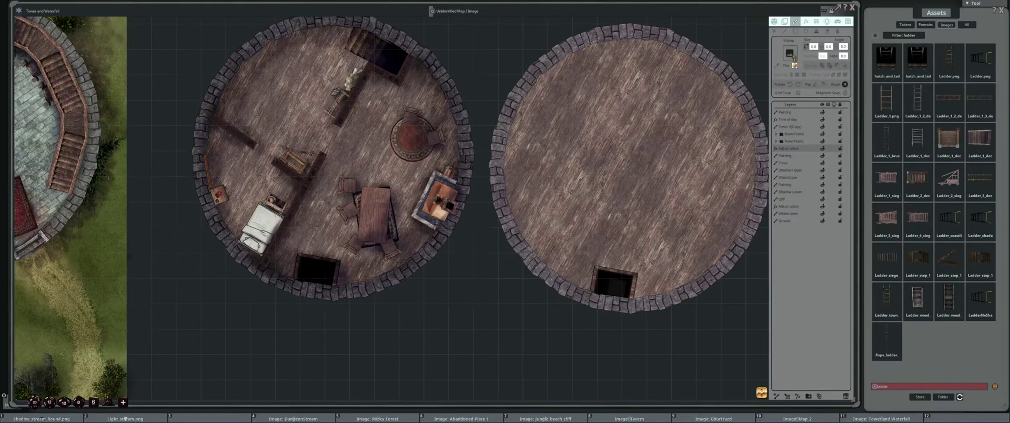
drag(795, 57, 794, 56)
drag(638, 111, 571, 106)
drag(300, 100, 456, 118)
scroll(347, 100, up, 5)
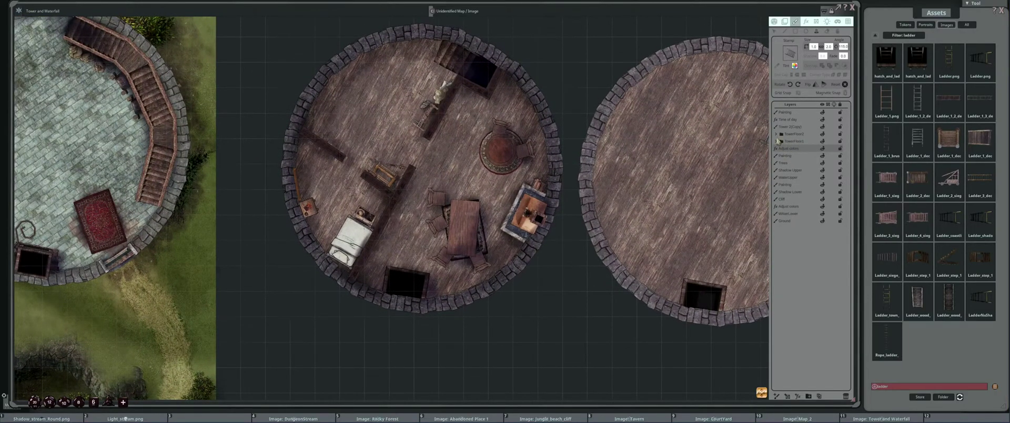
Expand the second floor's layer group, target its top details layer, and scale the ladder stamp to fit beside the northwest wall
click(776, 134)
scroll(347, 95, up, 1)
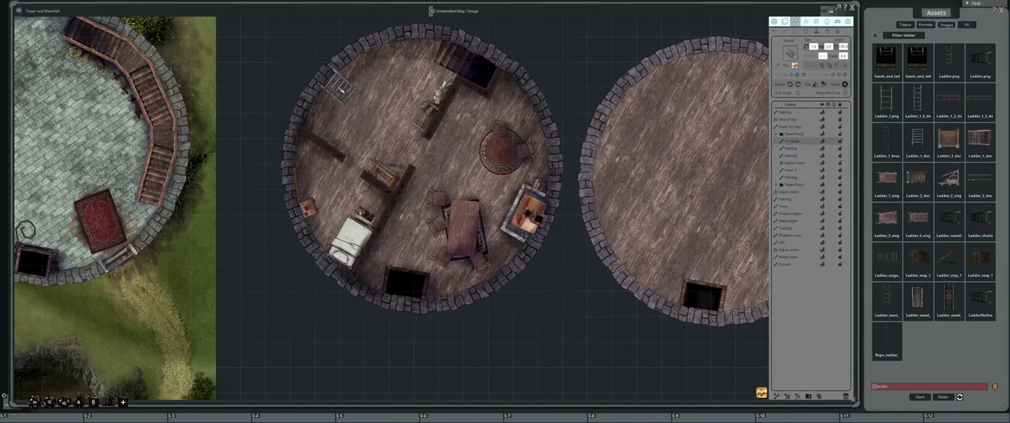
scroll(357, 91, up, 1)
scroll(356, 90, up, 2)
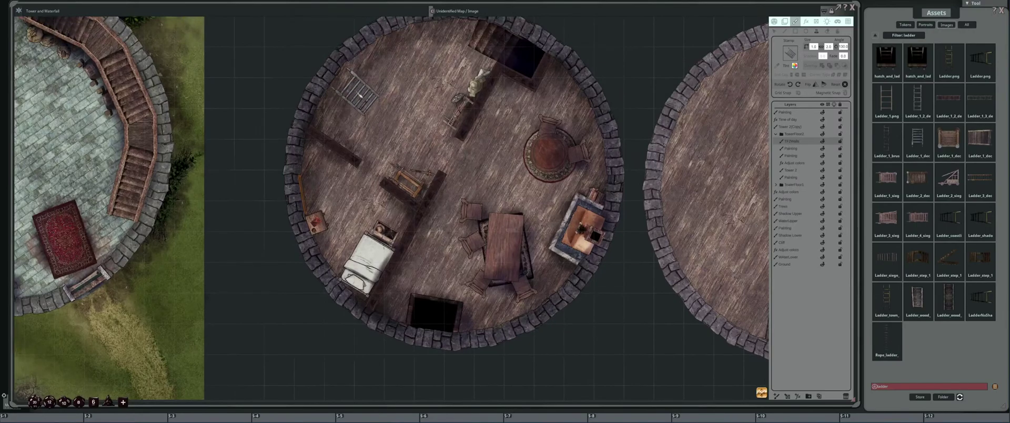
scroll(355, 90, up, 2)
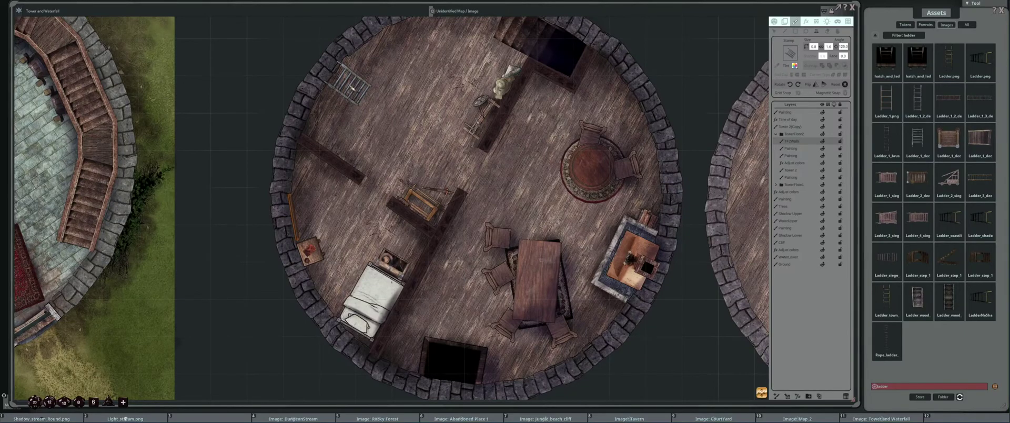
Try stamping the ladder on the second floor's details layer against the northwest wall, and undo the stamp
click(351, 85)
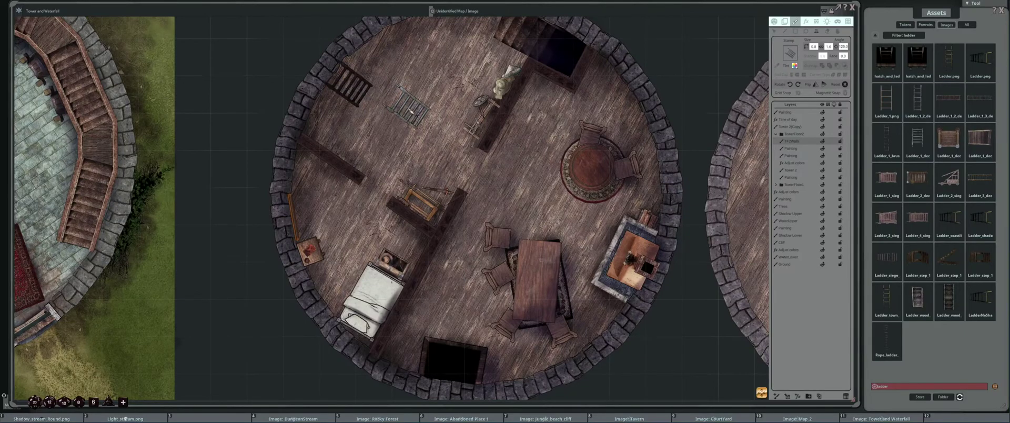
scroll(358, 108, up, 1)
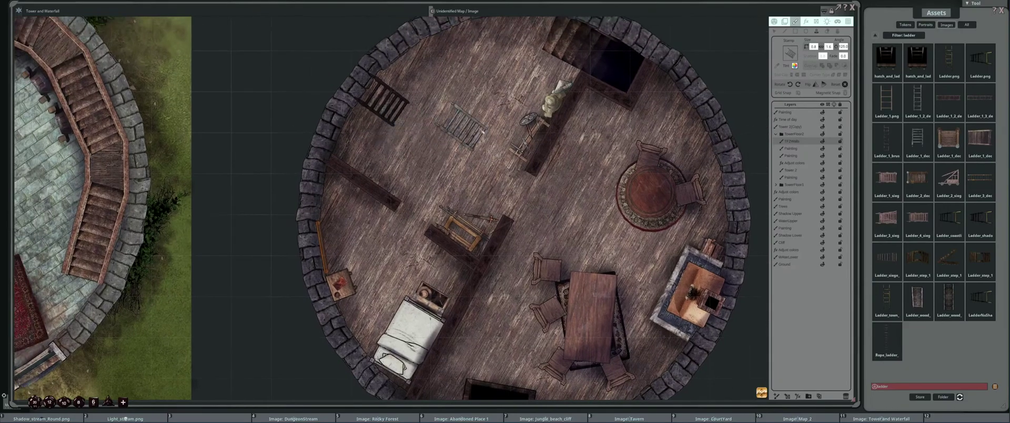
key(ctrl+z)
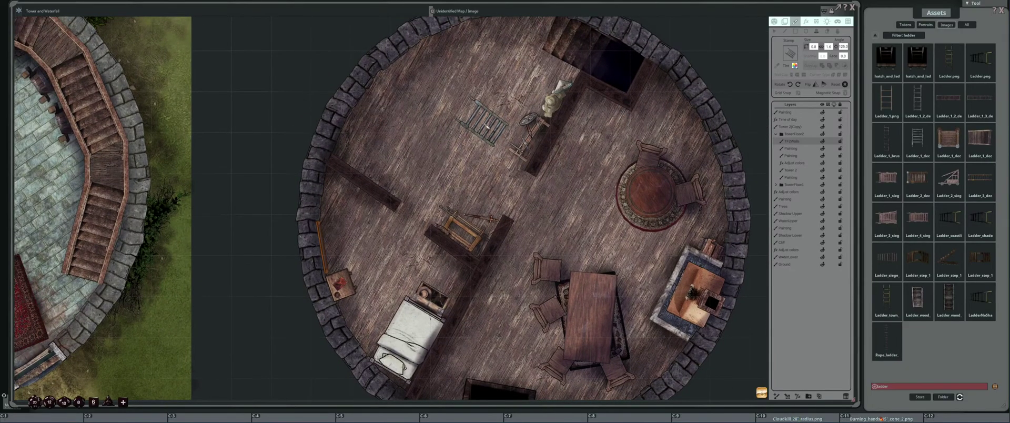
Stamp the ladder against the second floor's northwest wall on the Painting layer just below the details layer
click(797, 149)
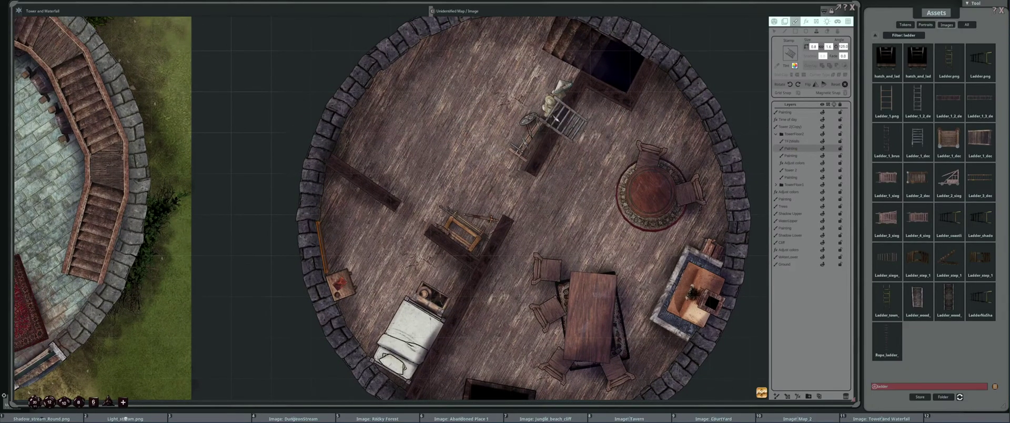
click(384, 95)
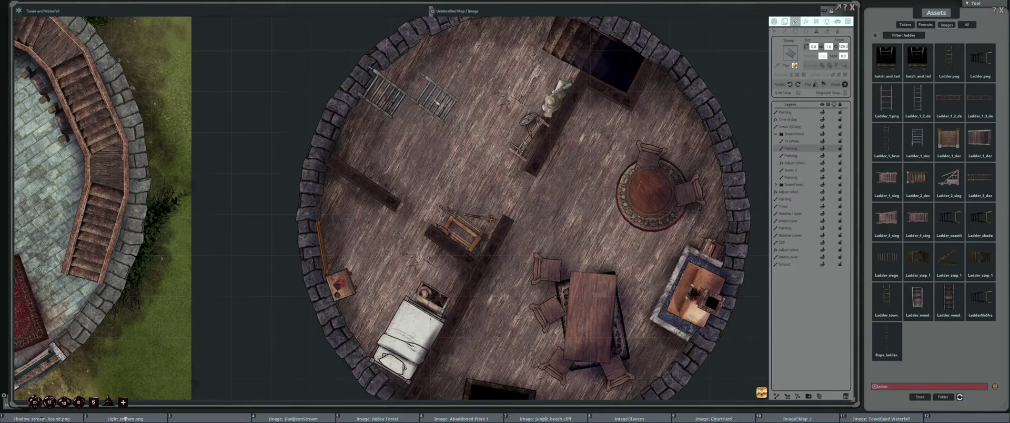
scroll(463, 111, up, 1)
scroll(463, 110, down, 2)
scroll(478, 118, up, 1)
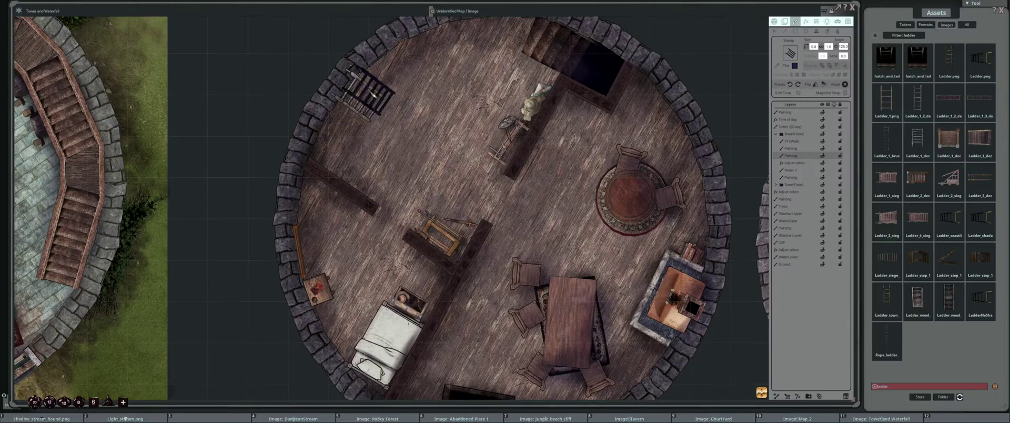
Stamp a dark-tinted copy beneath the ladder as its shadow on the lower Painting layer, and collapse the second floor group
scroll(371, 95, up, 2)
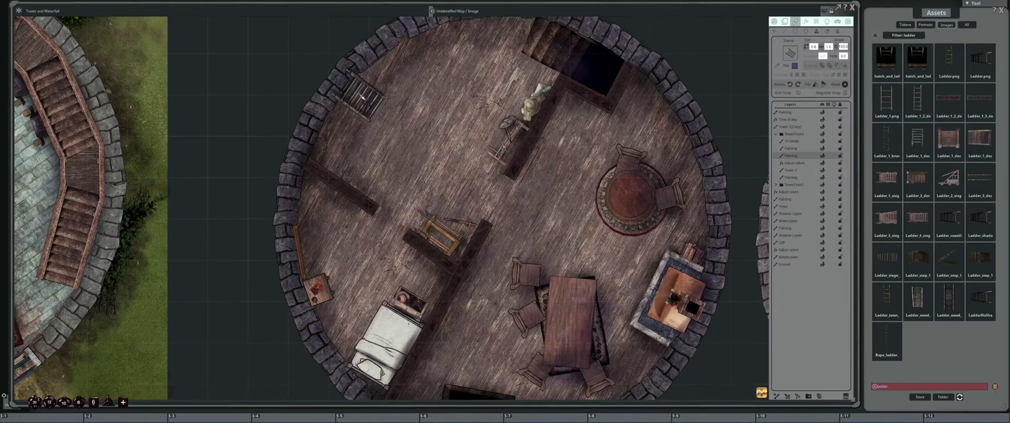
scroll(364, 97, down, 1)
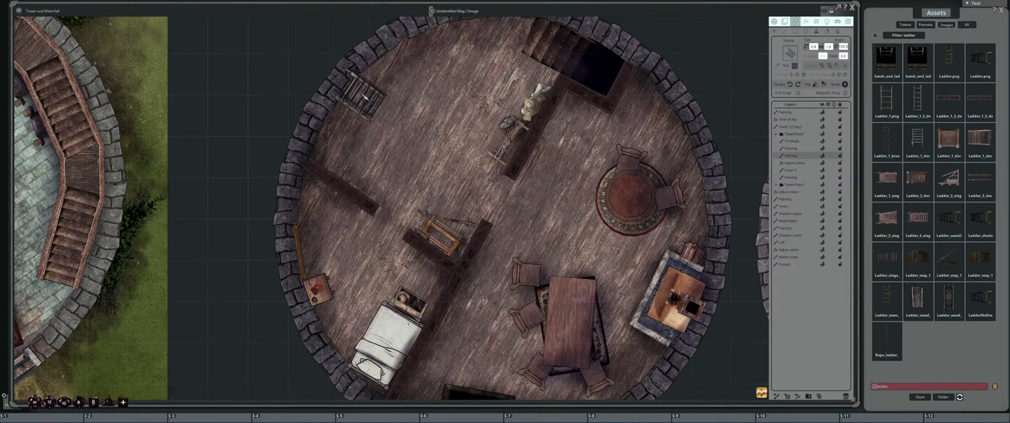
click(363, 97)
scroll(434, 91, up, 1)
scroll(447, 98, down, 2)
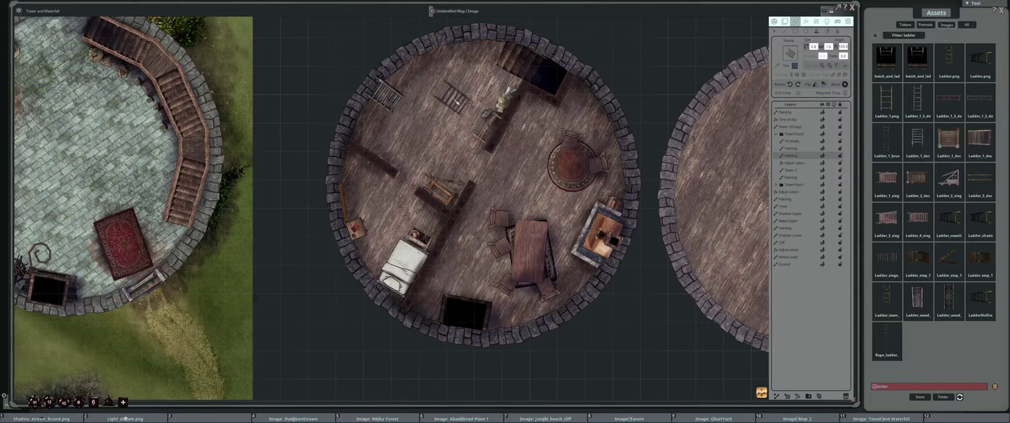
scroll(459, 100, down, 2)
scroll(458, 129, up, 1)
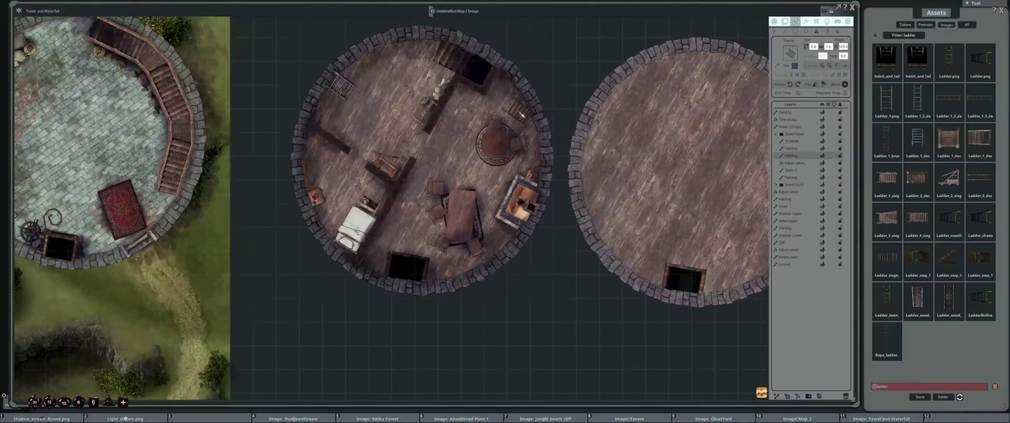
click(777, 134)
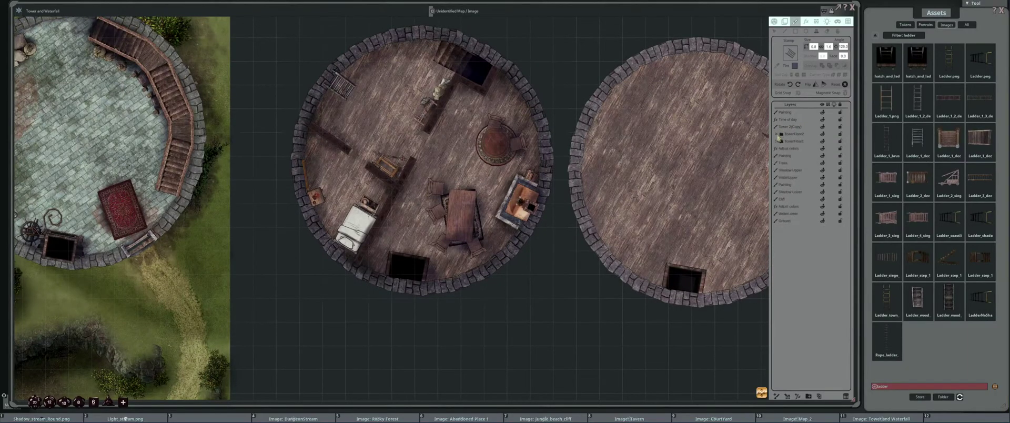
Move the copied tower floor layer directly over the furnished second floor so their round walls line up
click(801, 128)
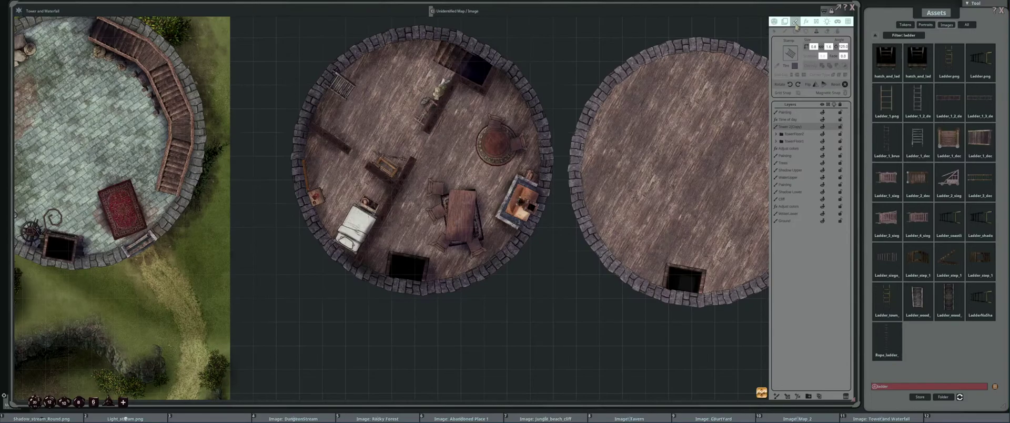
click(787, 23)
click(699, 129)
scroll(700, 129, down, 2)
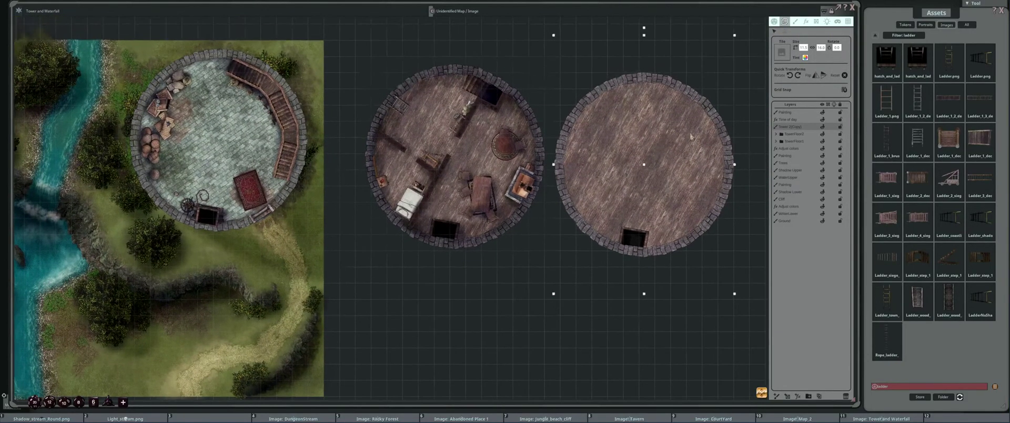
drag(693, 138, 504, 130)
scroll(503, 129, up, 1)
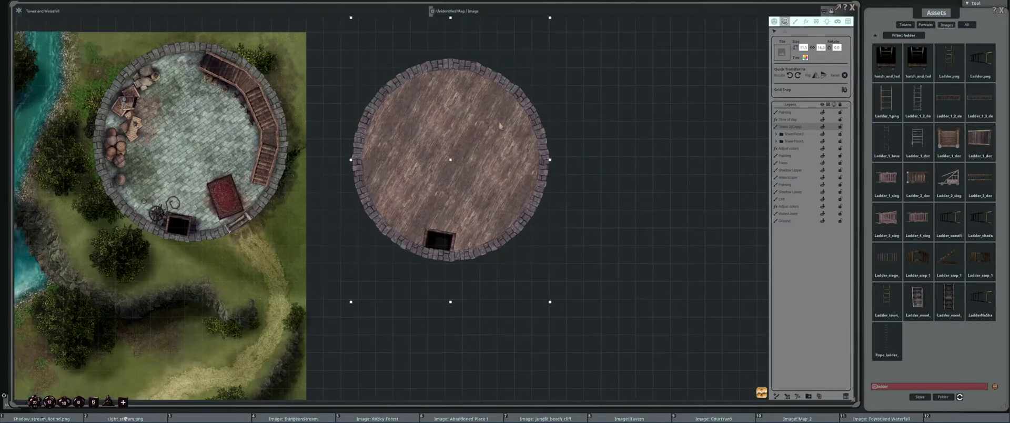
Lower the opacity of the copied tower floor's tint to make the layer semi-transparent, and inspect the ladder area beneath
click(805, 57)
drag(514, 238, 505, 238)
click(493, 257)
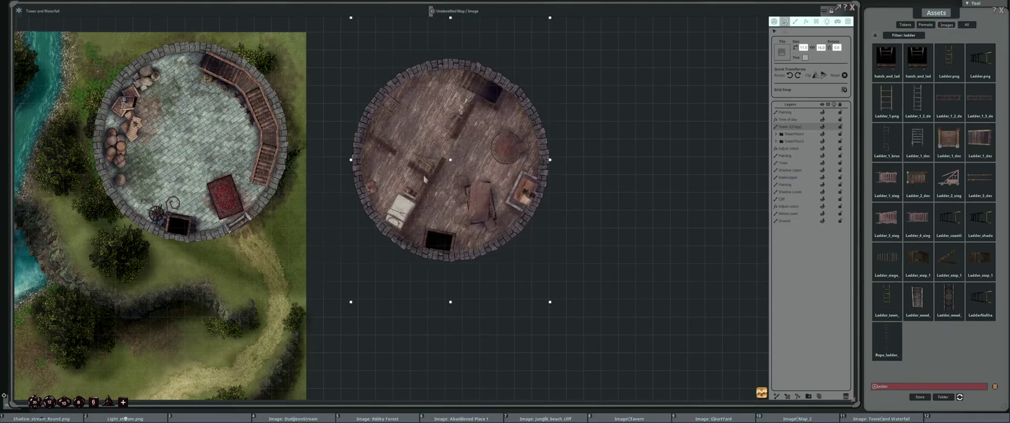
scroll(368, 108, up, 3)
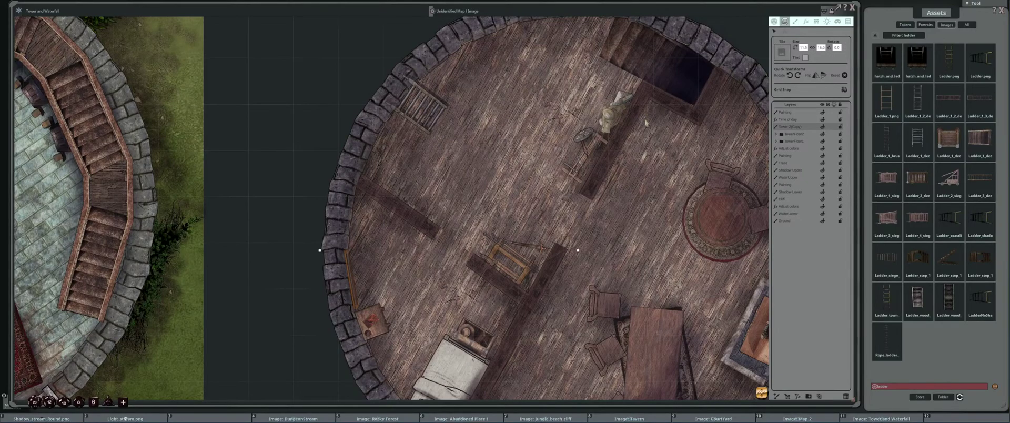
Try to adjust the copied floor's wall points beside the ladder
scroll(628, 123, down, 1)
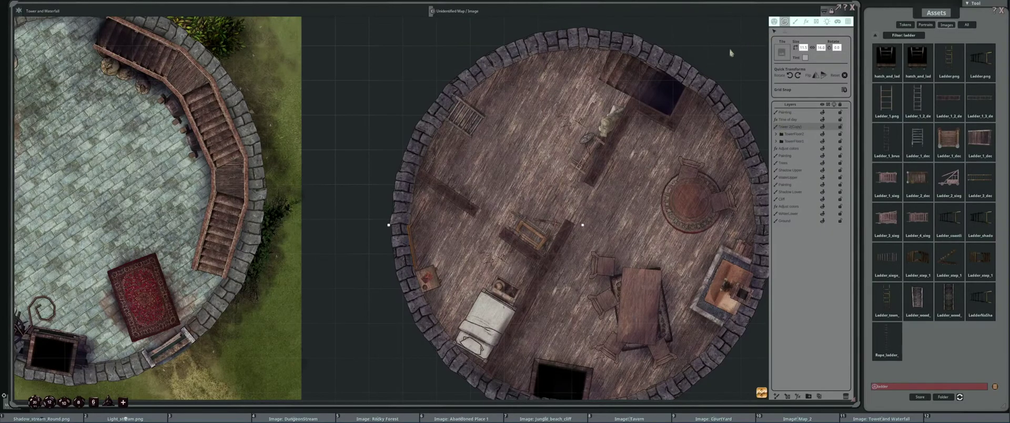
click(797, 24)
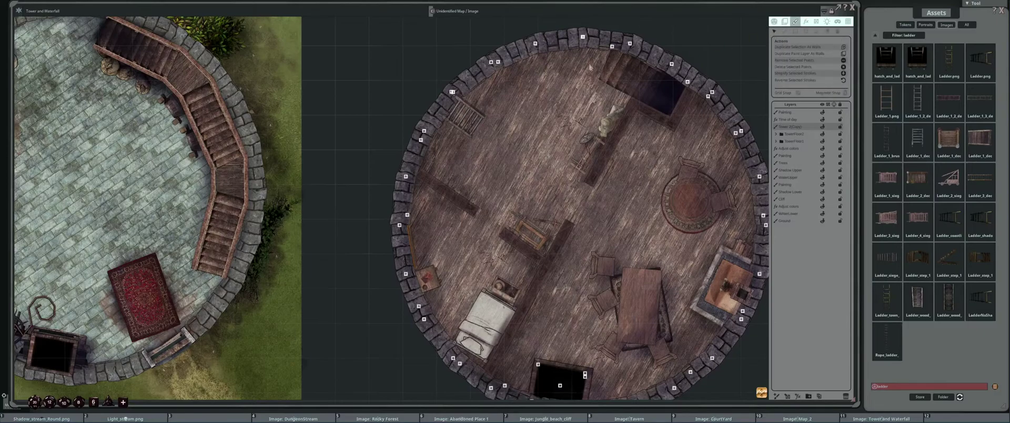
drag(434, 114, 461, 97)
scroll(461, 98, up, 3)
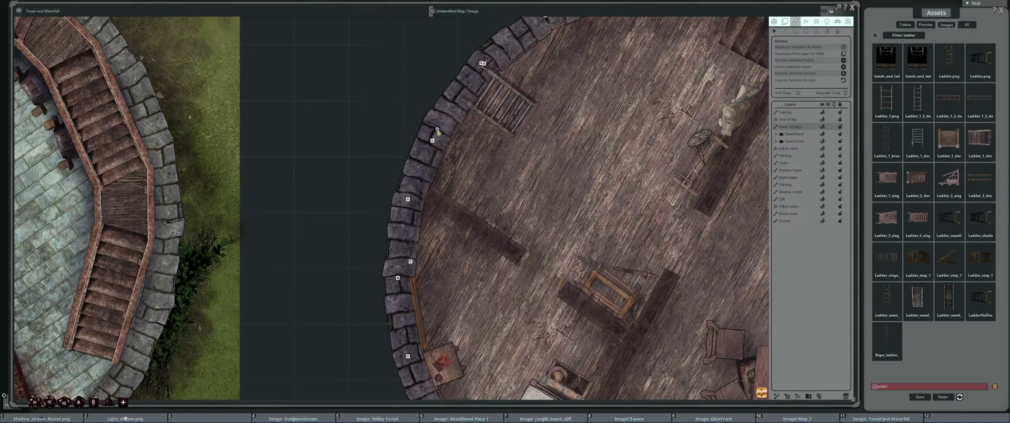
scroll(436, 128, down, 2)
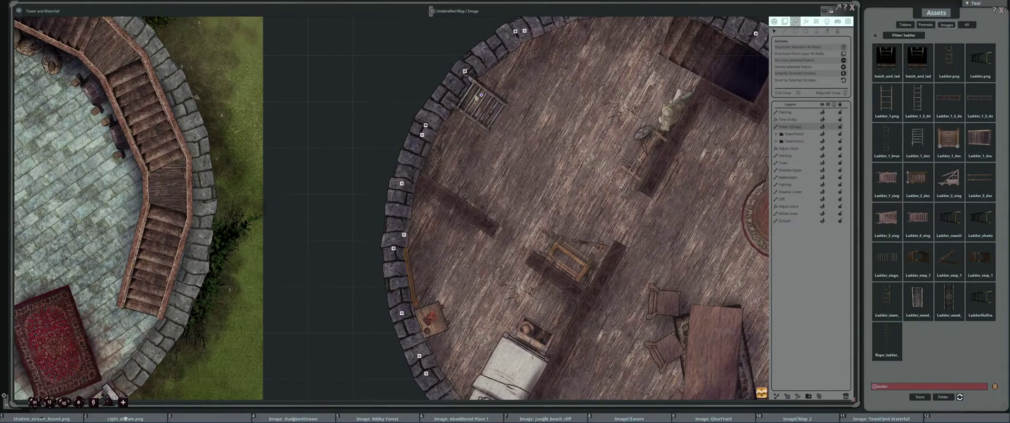
scroll(474, 96, up, 2)
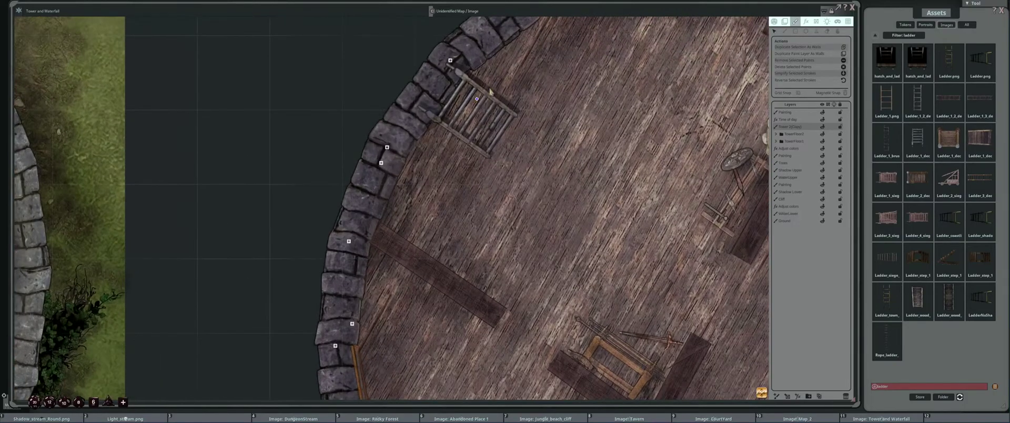
click(377, 163)
click(457, 56)
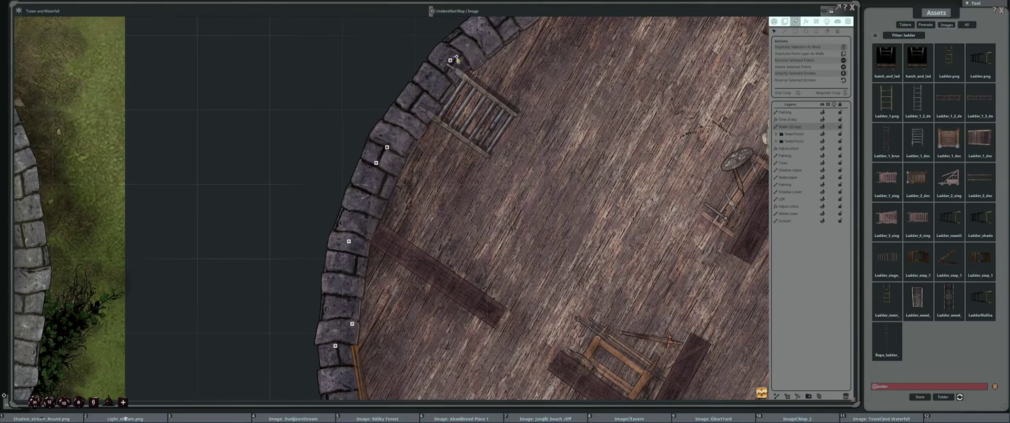
scroll(463, 76, down, 5)
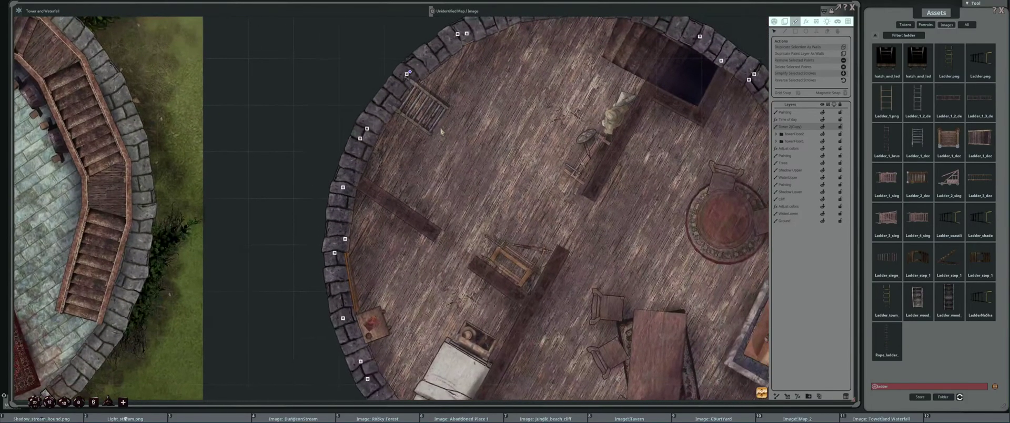
scroll(487, 141, up, 2)
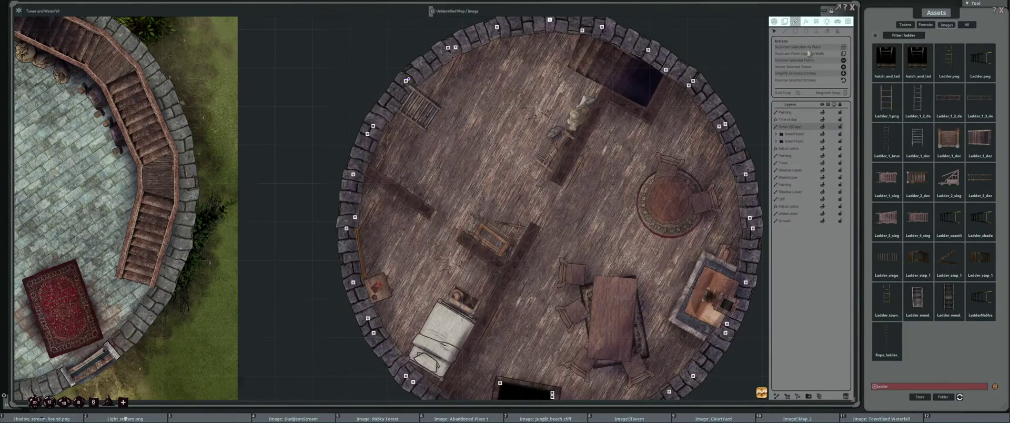
Cut a rectangular opening into the copied floor over the ladder, using the Rectangle tool with a subtracting overlap, and show its points
click(796, 31)
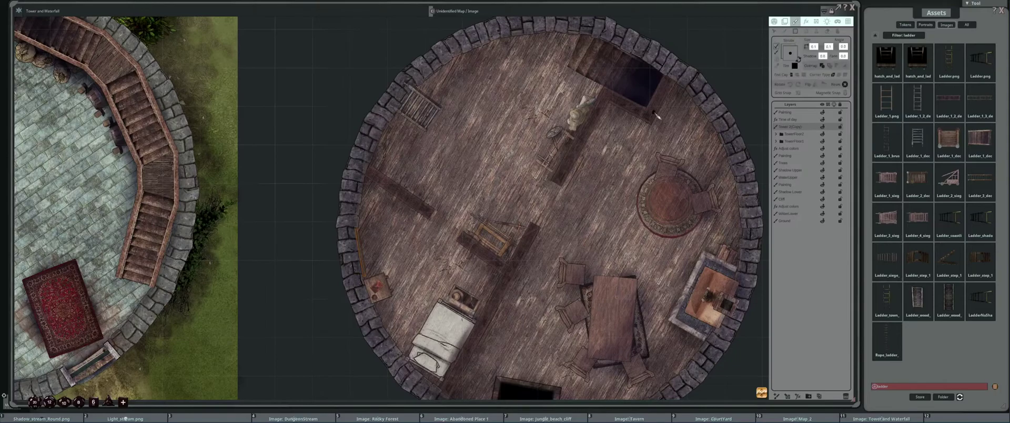
drag(526, 124, 620, 106)
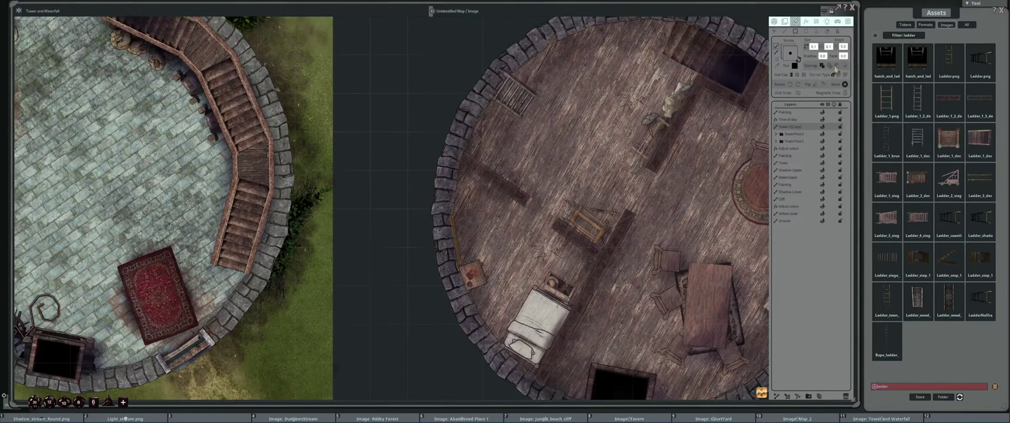
click(798, 59)
click(777, 46)
click(837, 66)
scroll(566, 142, up, 3)
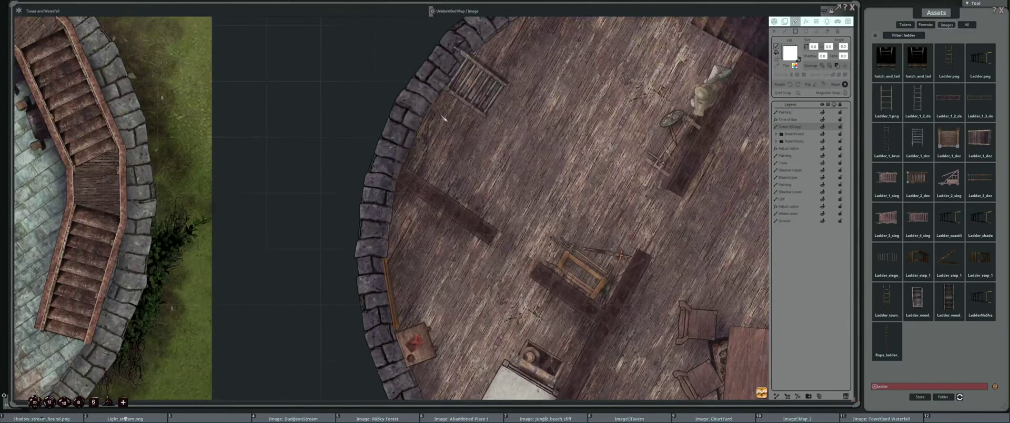
mouse_move(463, 96)
mouse_down()
mouse_move(496, 116)
mouse_move(525, 164)
mouse_up()
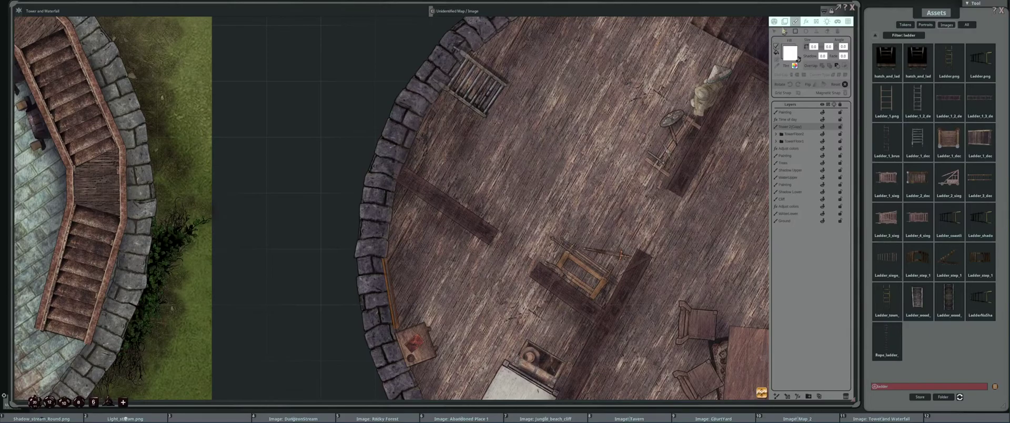
click(775, 31)
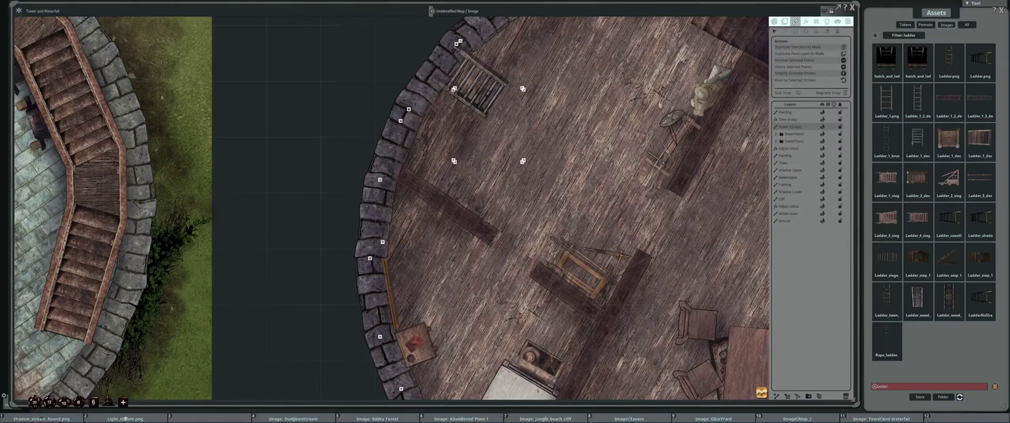
Restore the copied floor's tint to fully opaque white
click(786, 22)
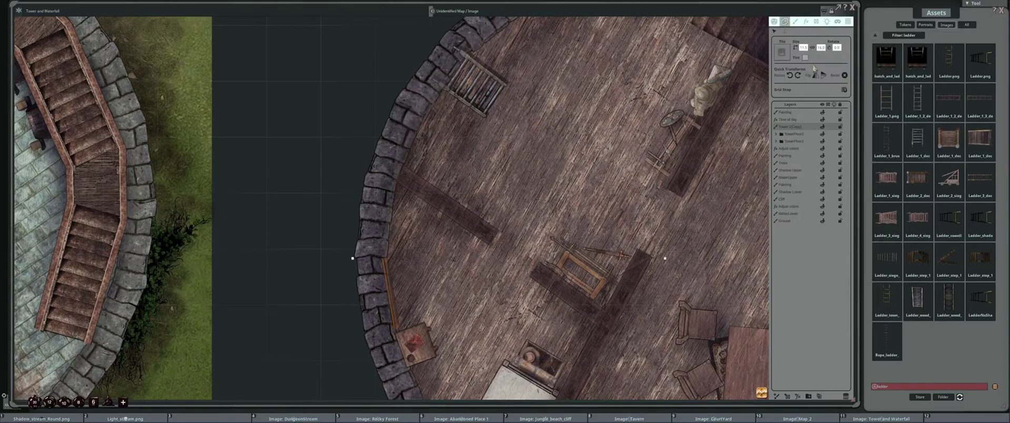
click(805, 57)
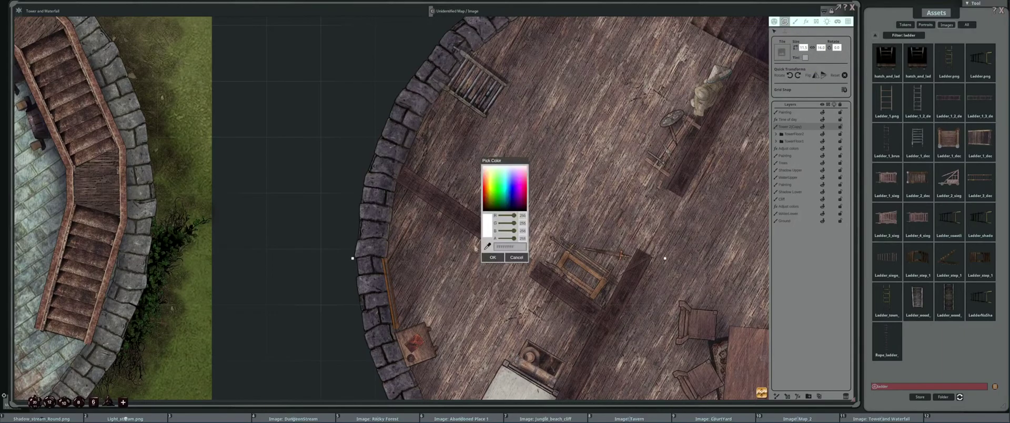
click(493, 257)
scroll(511, 202, down, 3)
scroll(472, 147, up, 3)
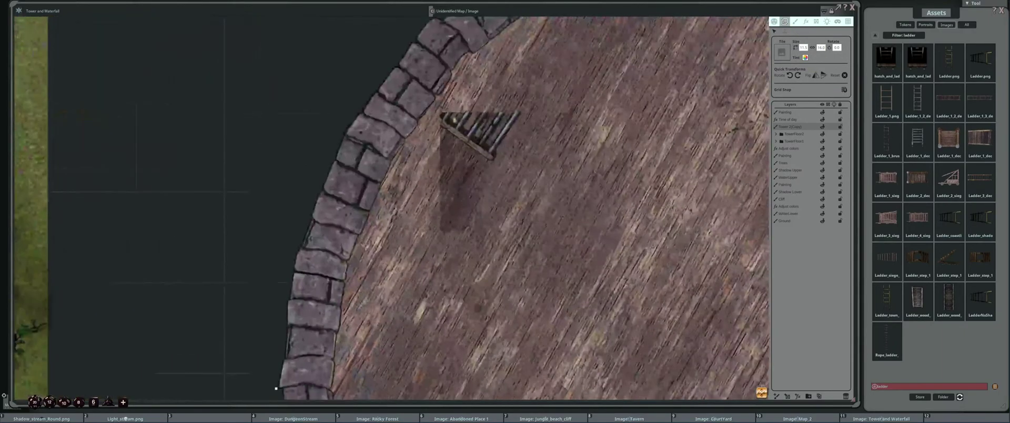
scroll(626, 151, down, 1)
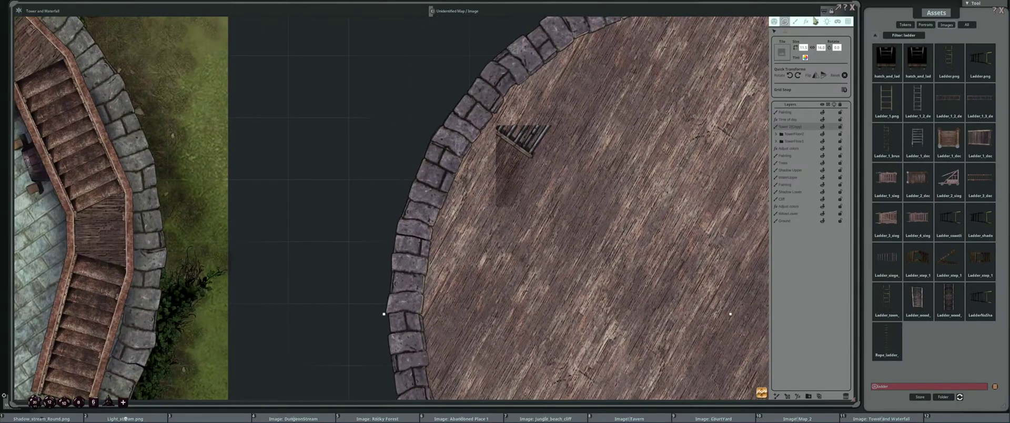
Move the cut opening's upper corner points out to the ladder's corners so it follows the ladder's slanted outline
click(795, 21)
click(775, 31)
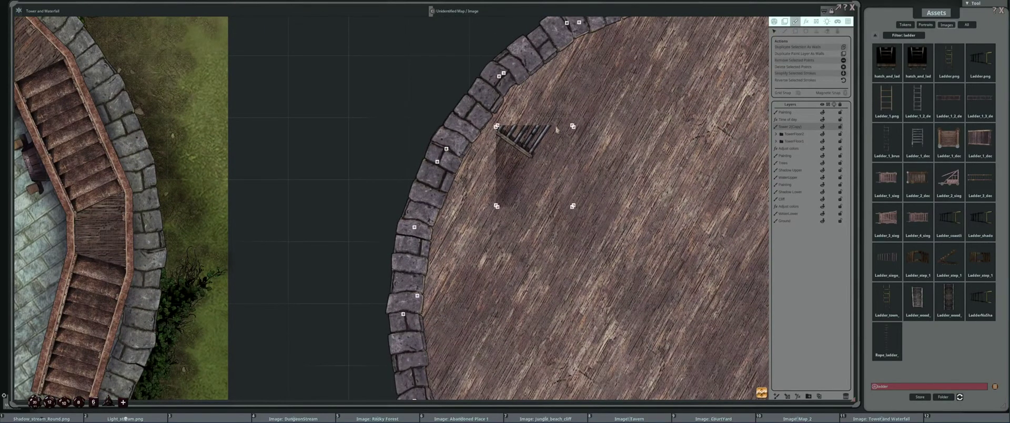
scroll(505, 129, up, 3)
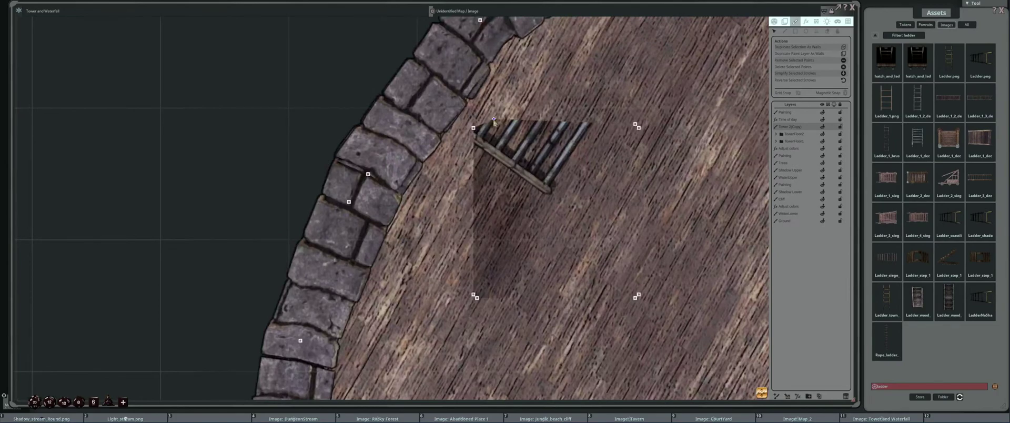
scroll(477, 126, down, 3)
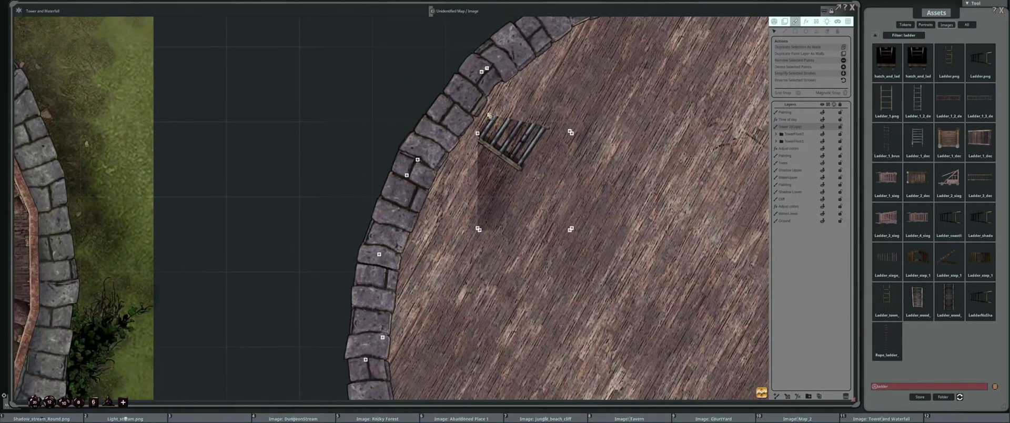
drag(490, 114, 503, 83)
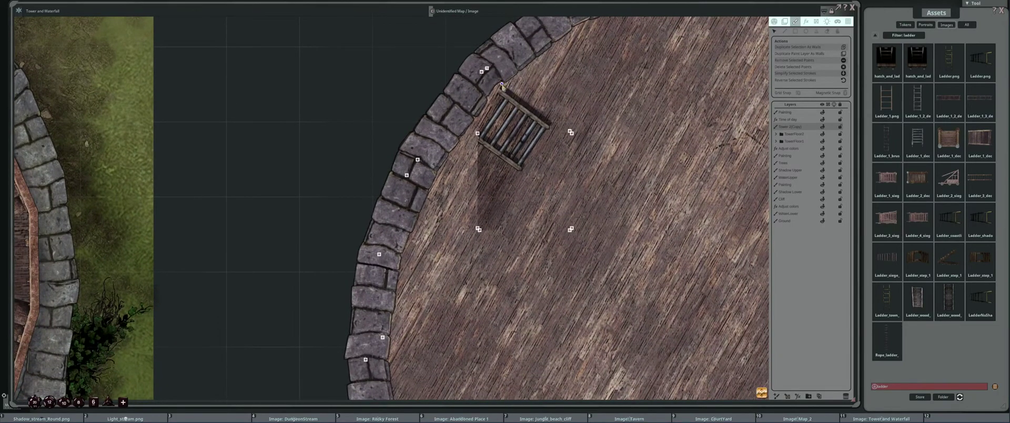
drag(477, 133, 466, 133)
drag(570, 131, 523, 183)
drag(572, 228, 570, 230)
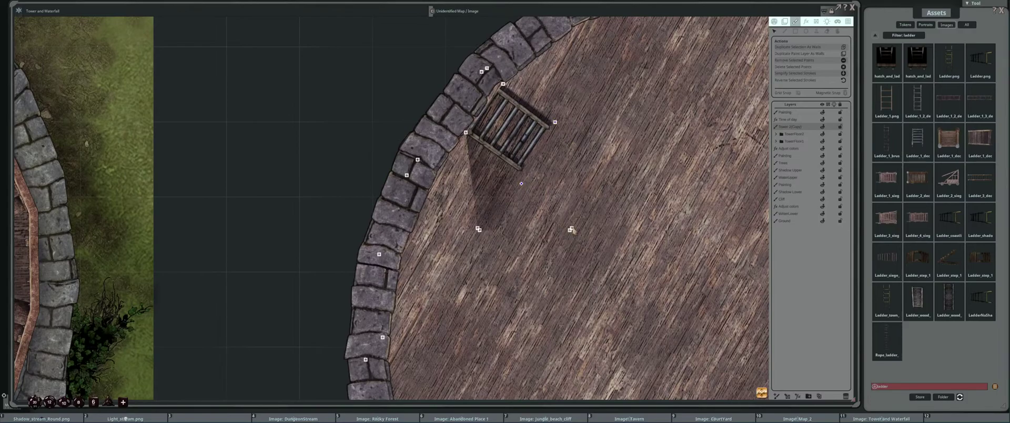
Remove the surplus points at the lower end of the cut opening
click(509, 208)
drag(577, 274, 590, 275)
click(794, 60)
Fine-tune the opening's four corner points into a tilted rectangle that fits around the ladder
scroll(520, 195, up, 2)
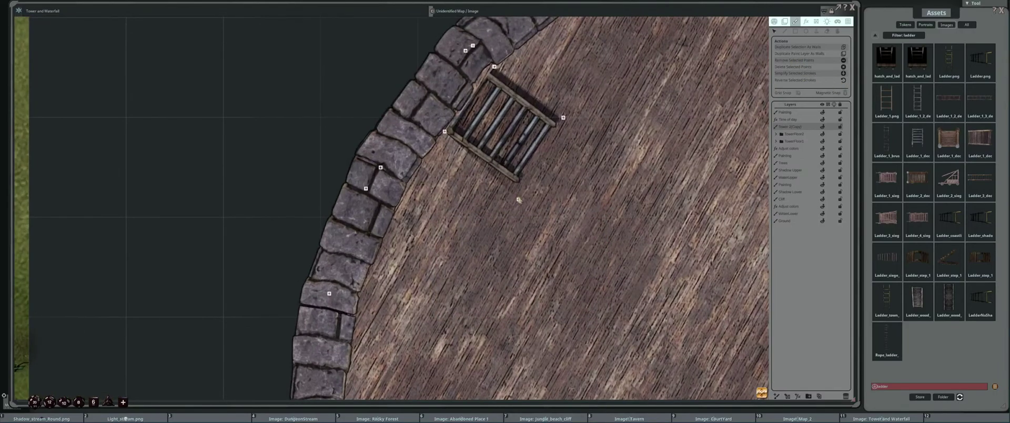
drag(564, 117, 549, 111)
drag(519, 192, 517, 190)
drag(444, 131, 467, 153)
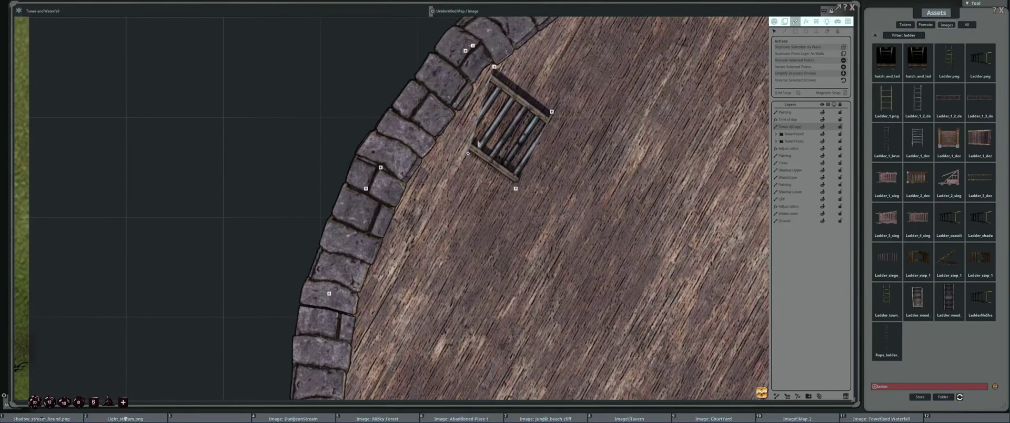
drag(494, 67, 510, 81)
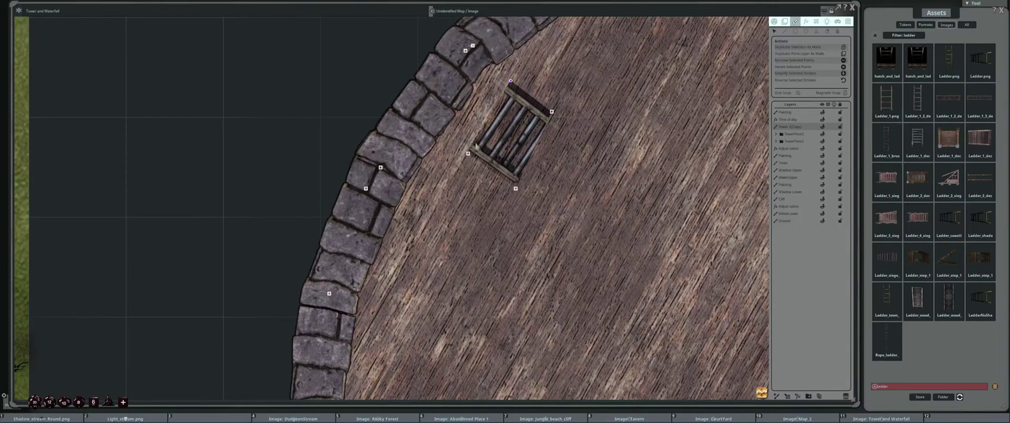
drag(467, 154, 461, 148)
drag(510, 81, 508, 80)
drag(551, 112, 571, 127)
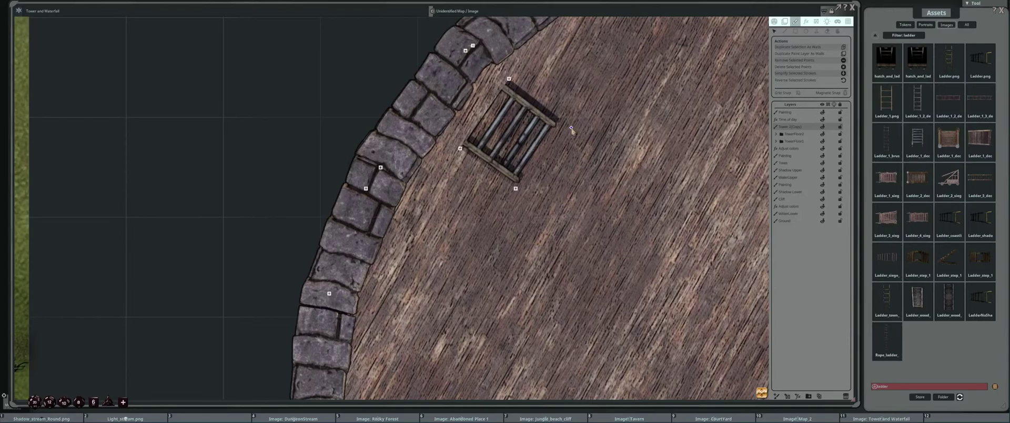
Move the copied tower floor off the furnished second floor to the empty area on its east side
scroll(519, 194, down, 5)
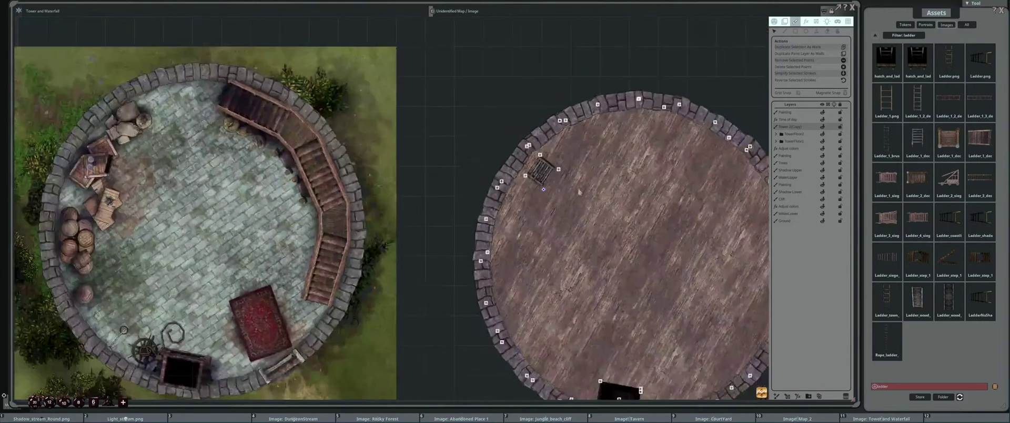
click(784, 22)
scroll(448, 174, down, 3)
click(480, 154)
drag(480, 154, 653, 165)
scroll(596, 150, up, 2)
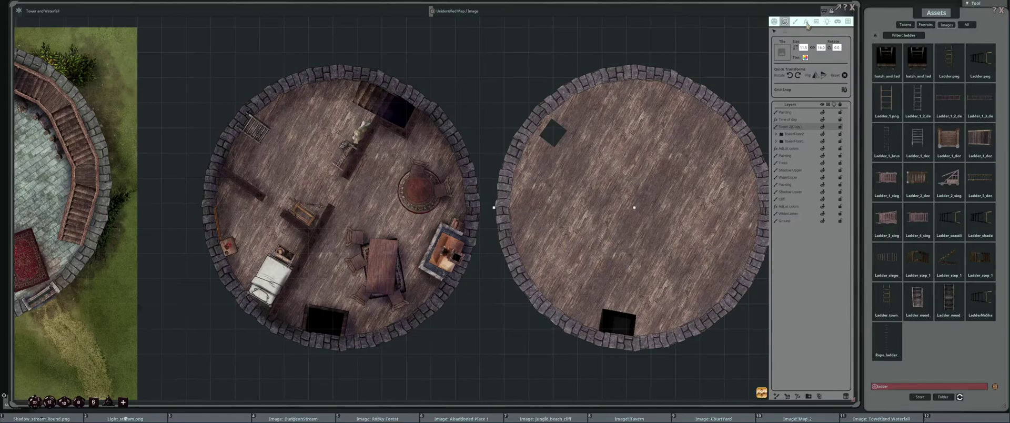
Stamp the ladder inside the opening cut near the northwest wall of the copied tower floor
click(795, 22)
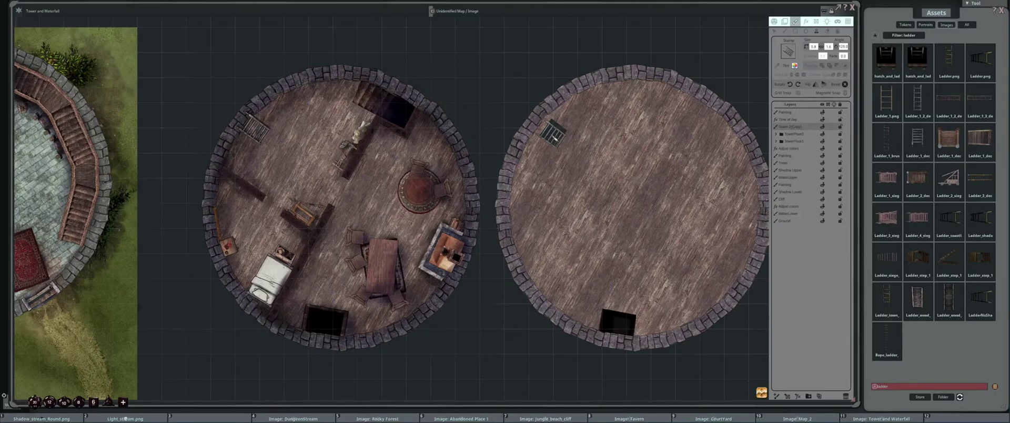
scroll(554, 136, up, 4)
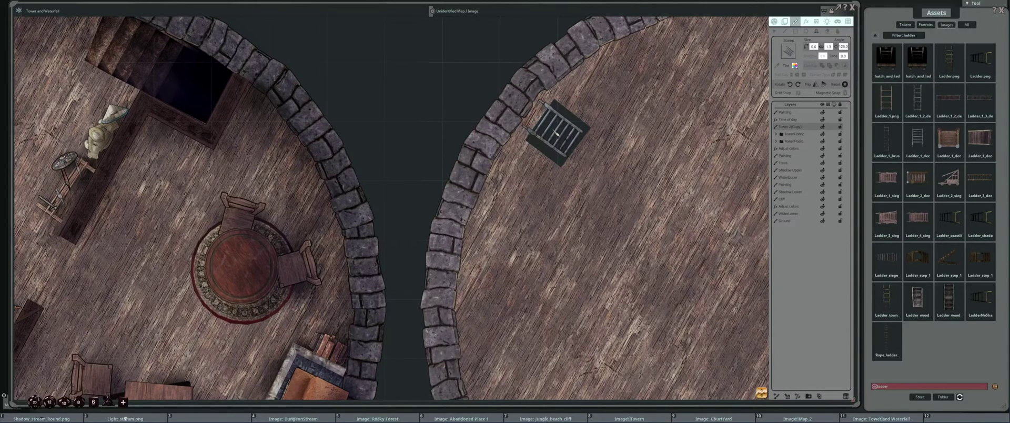
click(556, 136)
scroll(610, 153, down, 3)
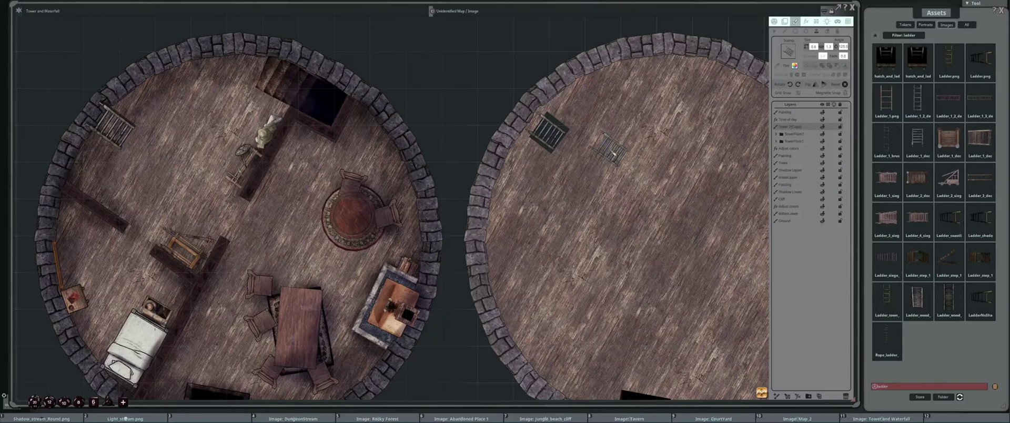
scroll(613, 153, down, 2)
scroll(606, 137, up, 2)
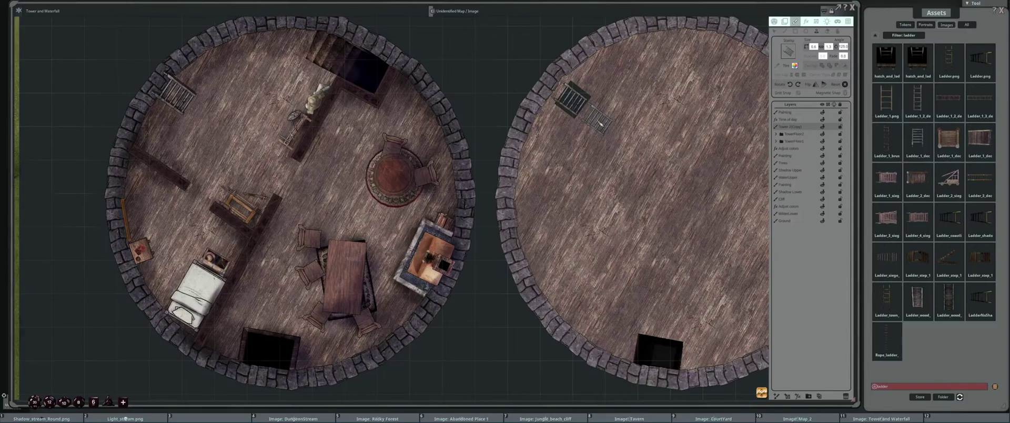
scroll(600, 123, down, 2)
scroll(598, 120, up, 5)
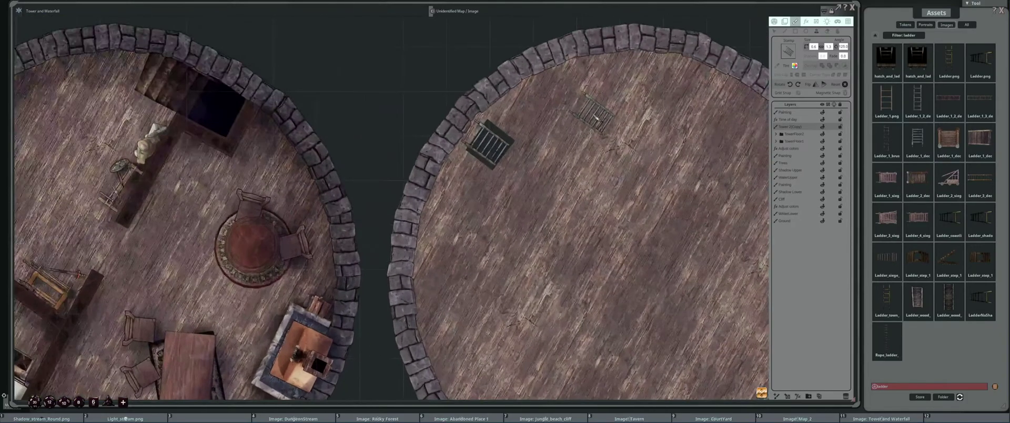
scroll(597, 119, down, 4)
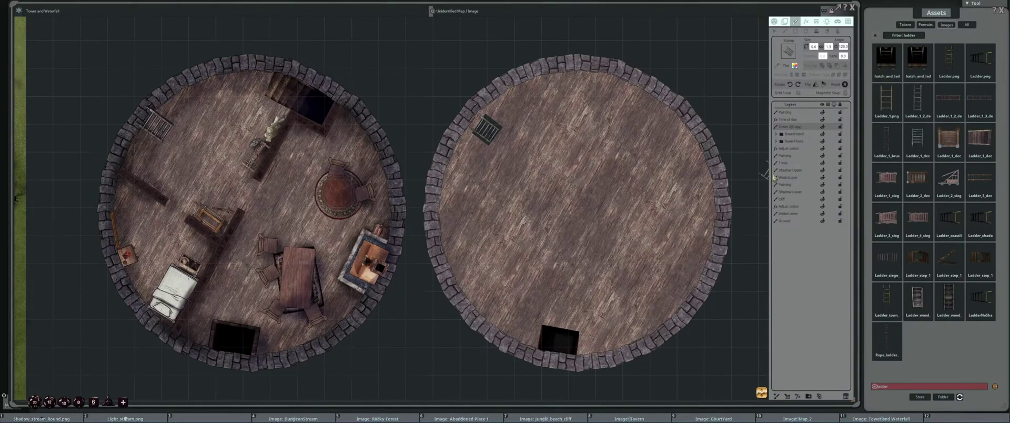
Expand the TowerFloor2 group and toggle the visibility of its lowest Painting layer to check what it holds
double_click(794, 135)
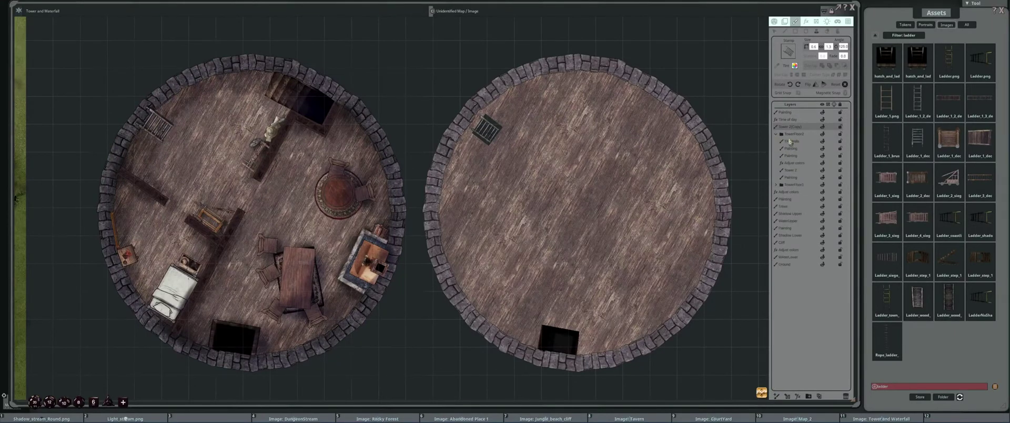
click(804, 178)
click(823, 178)
click(823, 178)
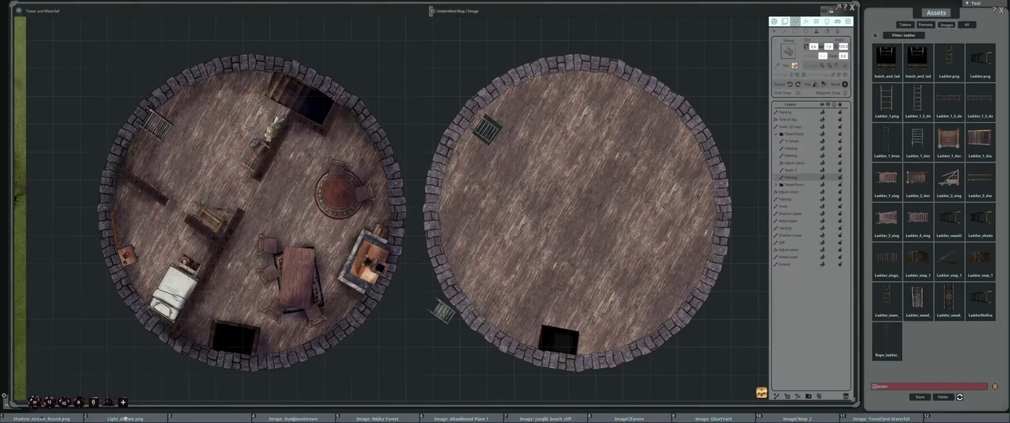
Replace the ladder stamp with a soft round black brush at size 2.0
click(789, 51)
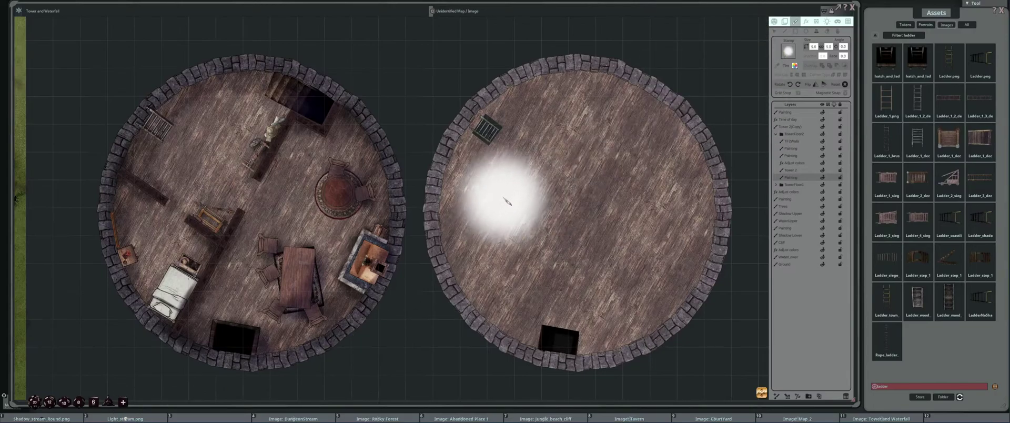
scroll(500, 148, down, 3)
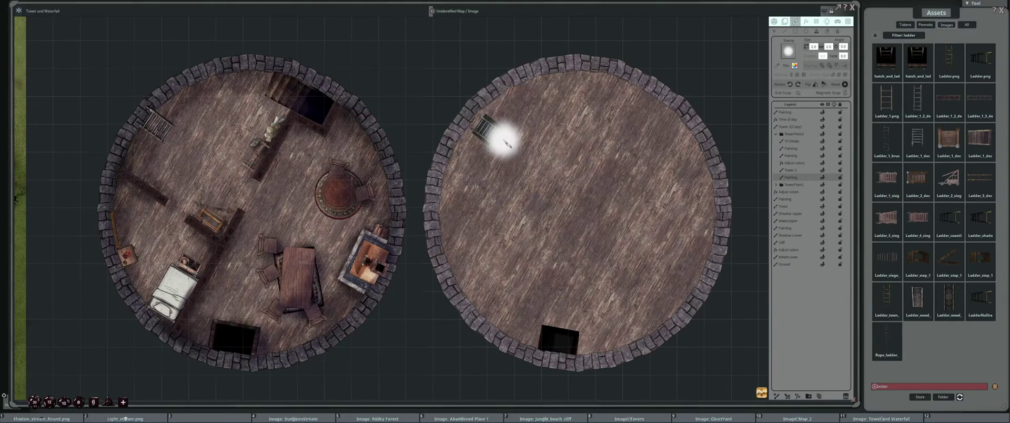
scroll(506, 143, down, 5)
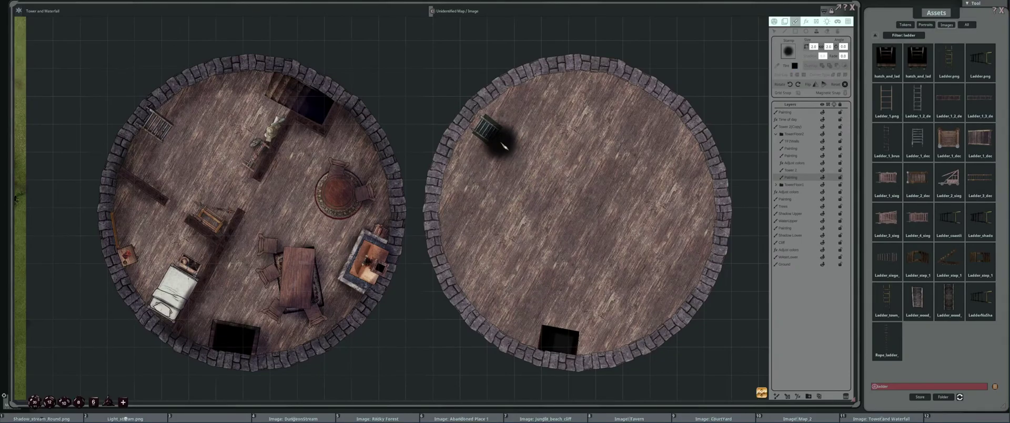
Try shading the ladder in the northwest opening with one black stroke and undo it
mouse_move(505, 149)
mouse_down()
mouse_move(483, 132)
mouse_move(489, 147)
mouse_move(494, 130)
mouse_up()
key(ctrl+z)
scroll(498, 194, up, 5)
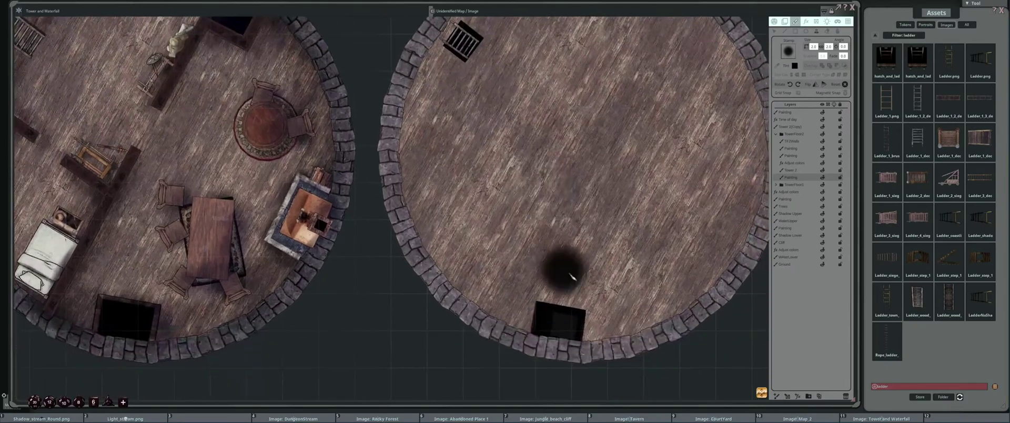
scroll(568, 290, down, 5)
scroll(513, 196, up, 12)
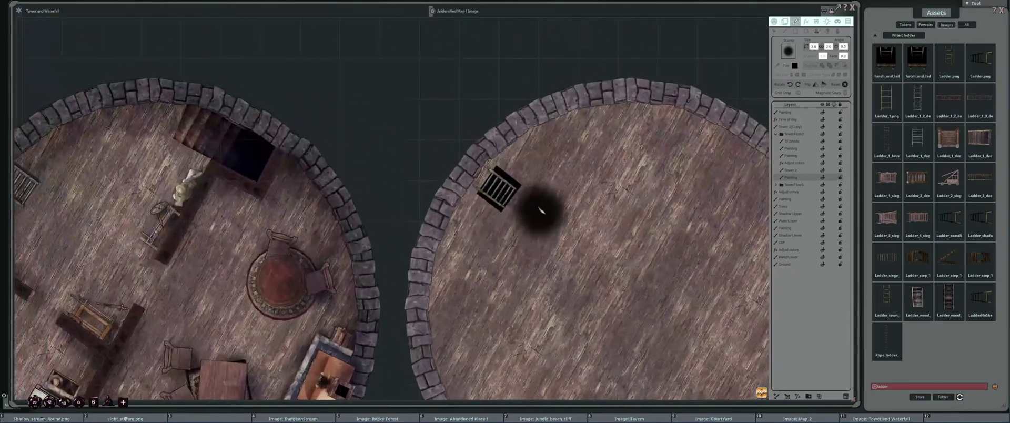
scroll(527, 216, down, 10)
scroll(542, 208, up, 6)
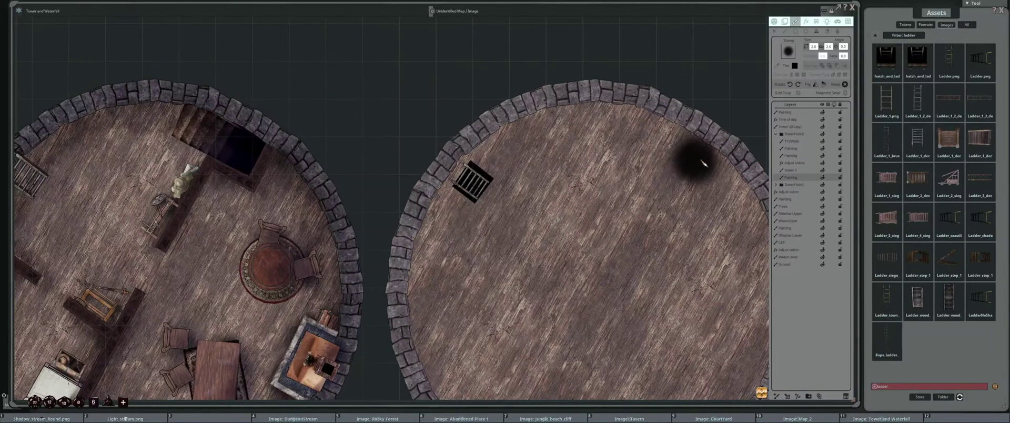
Collapse TowerFloor2, select the copied Tower 2 layer and shade the ladder's lower end with a smaller soft black brush
click(776, 134)
click(789, 126)
click(472, 181)
scroll(473, 188, down, 3)
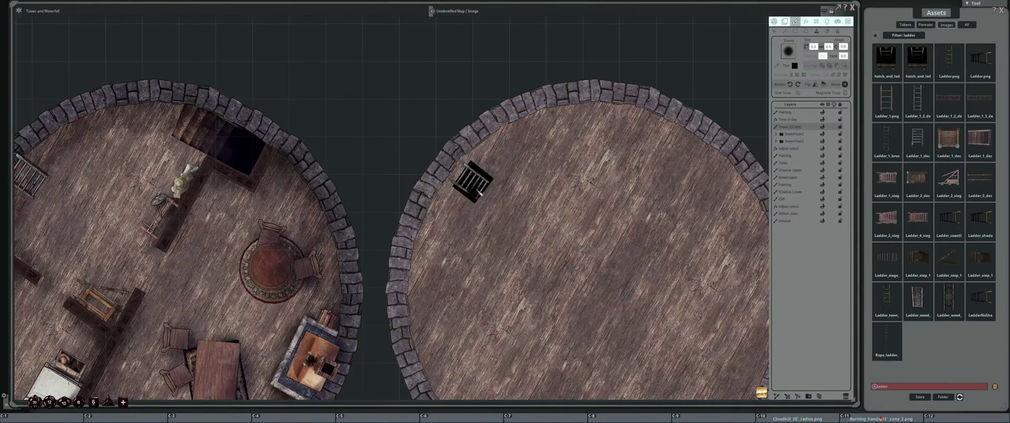
scroll(481, 190, up, 4)
scroll(483, 191, up, 1)
scroll(477, 212, down, 1)
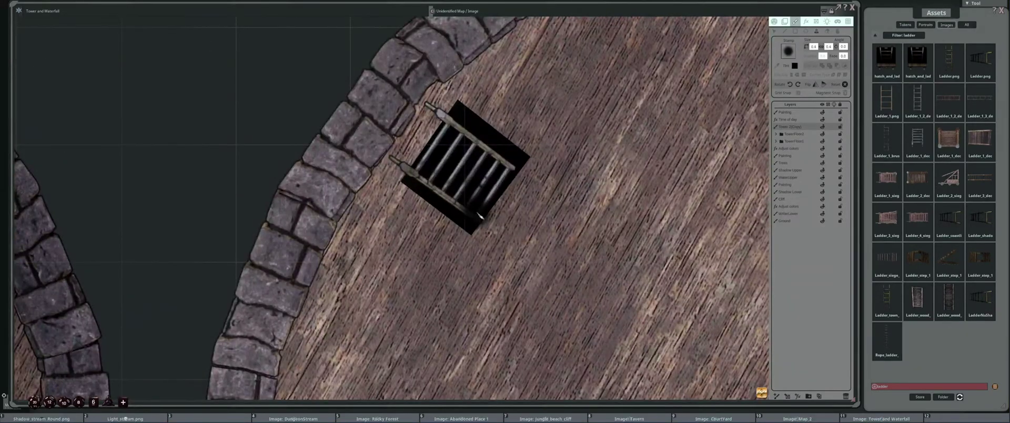
scroll(478, 215, down, 1)
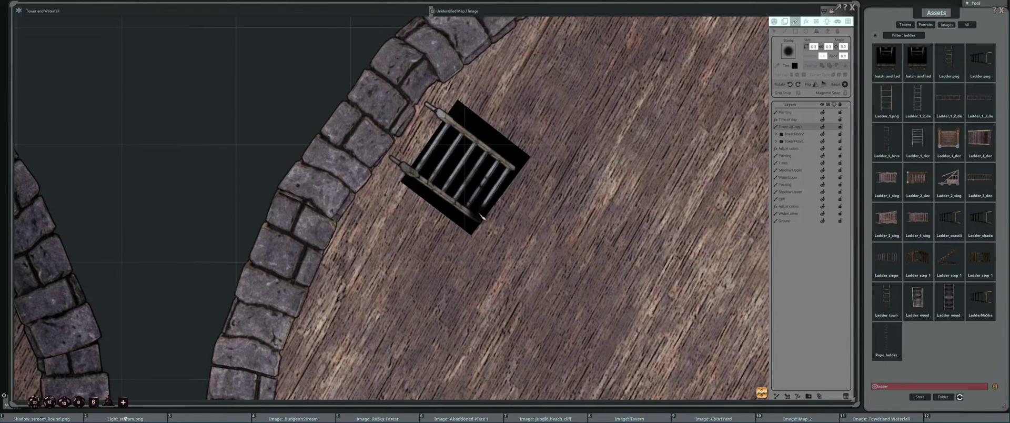
mouse_move(480, 216)
mouse_down()
mouse_move(511, 167)
mouse_move(500, 158)
mouse_move(457, 207)
mouse_move(468, 173)
mouse_move(492, 153)
mouse_move(479, 193)
mouse_up()
scroll(472, 198, up, 2)
scroll(479, 193, down, 8)
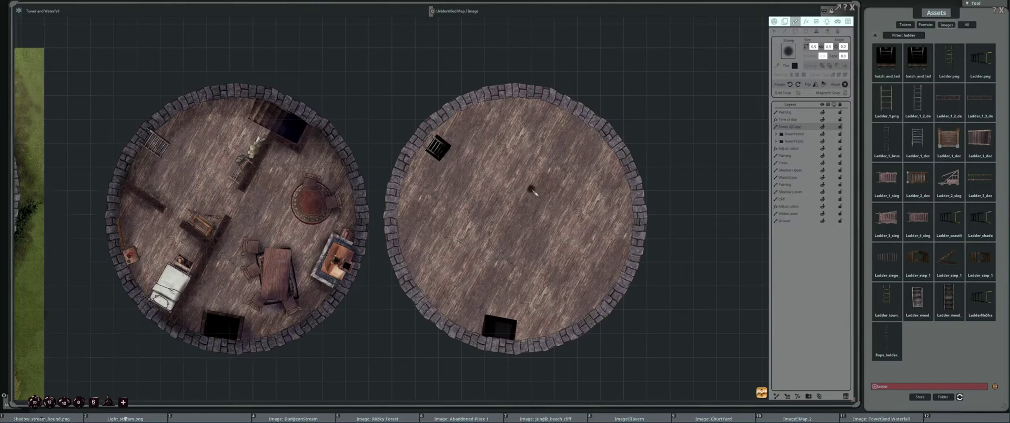
Darken the inside of the opening at the copied floor's south wall with soft black brush strokes
scroll(468, 363, up, 5)
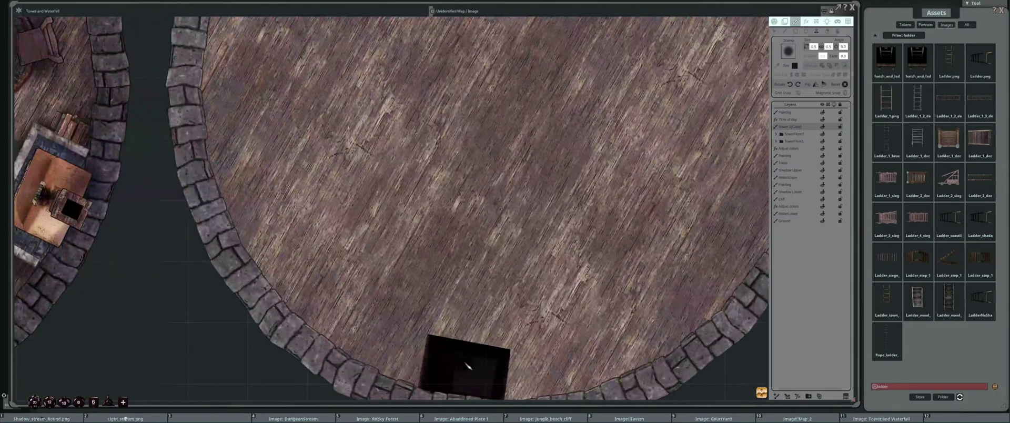
drag(467, 365, 508, 286)
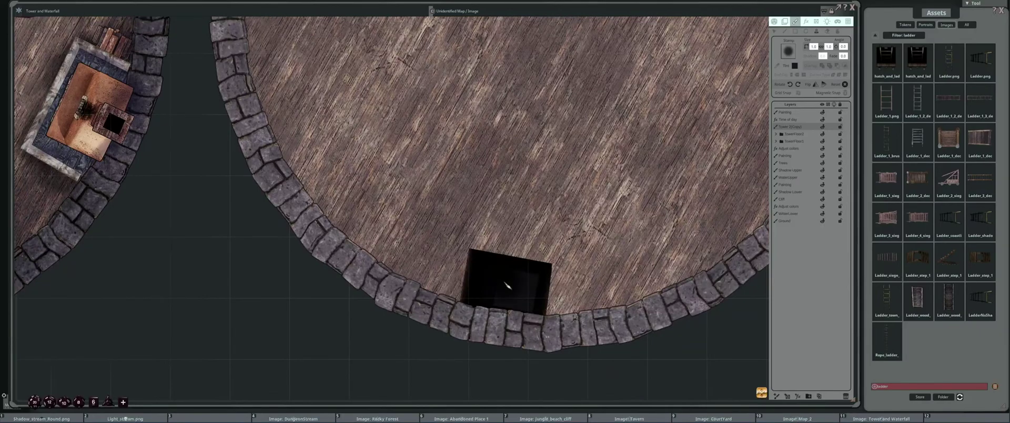
scroll(506, 296, down, 5)
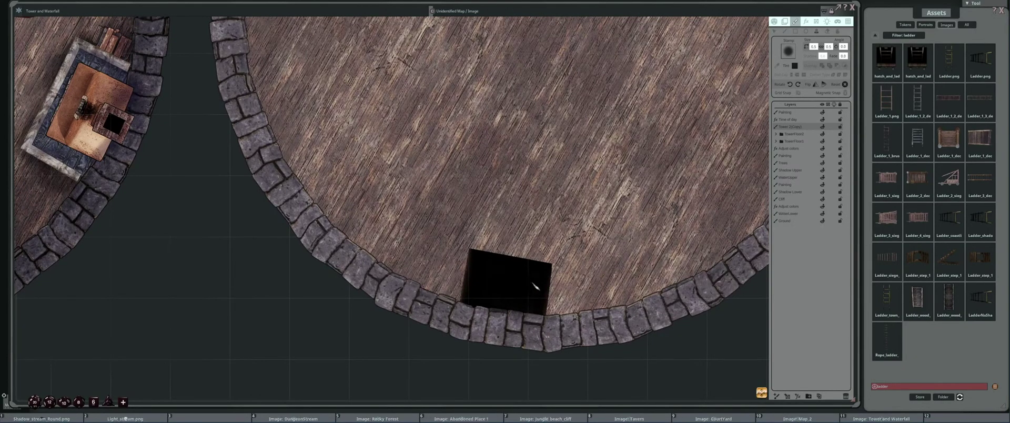
scroll(506, 299, down, 5)
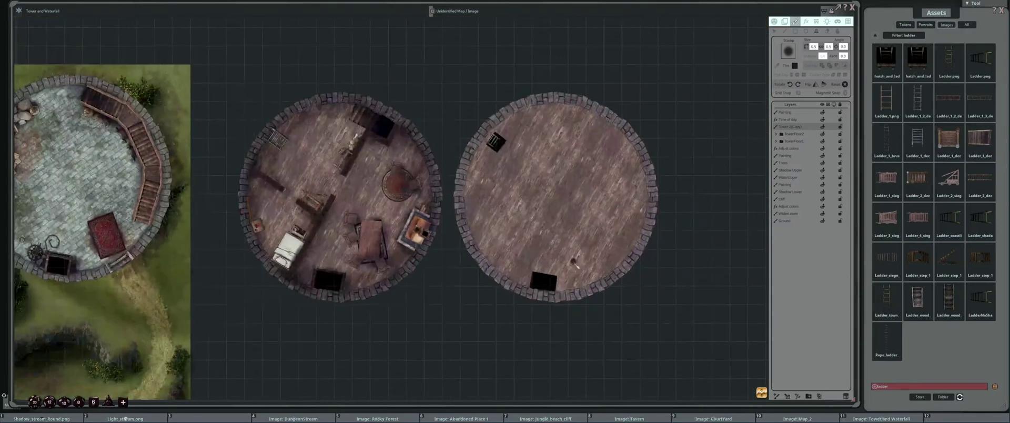
scroll(481, 254, up, 2)
scroll(469, 268, up, 2)
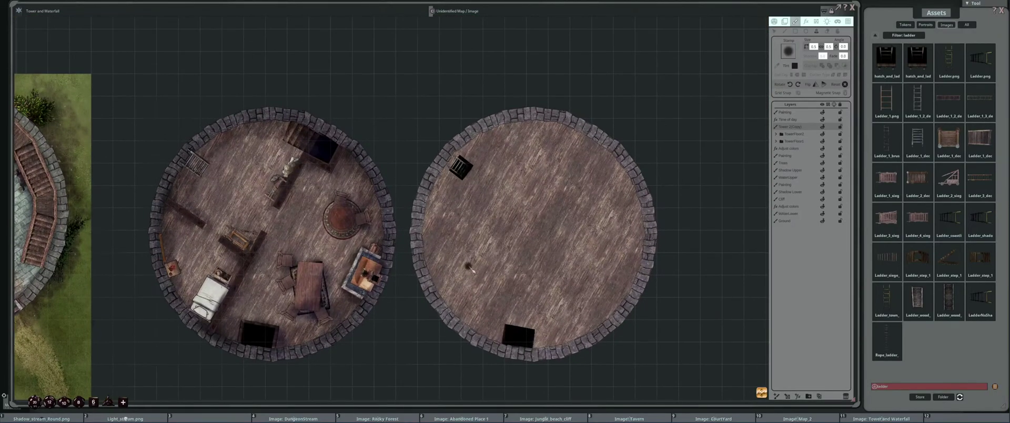
scroll(468, 267, up, 1)
scroll(470, 268, down, 2)
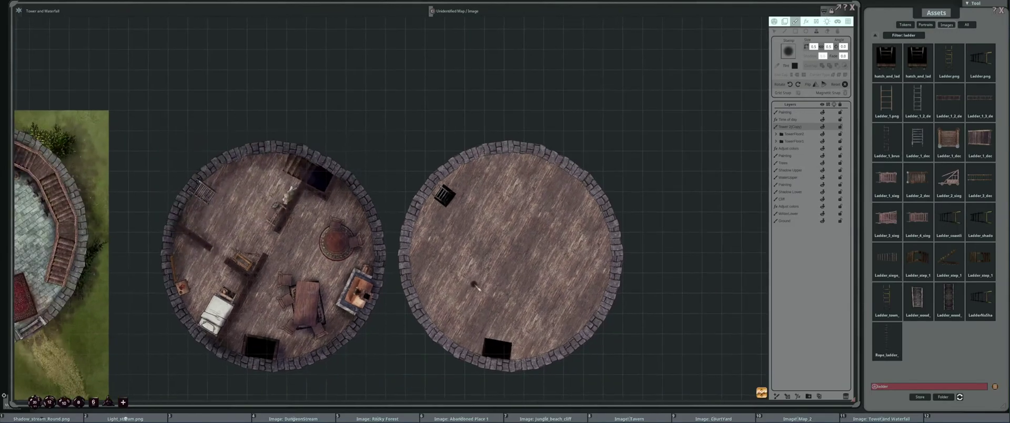
scroll(473, 279, up, 1)
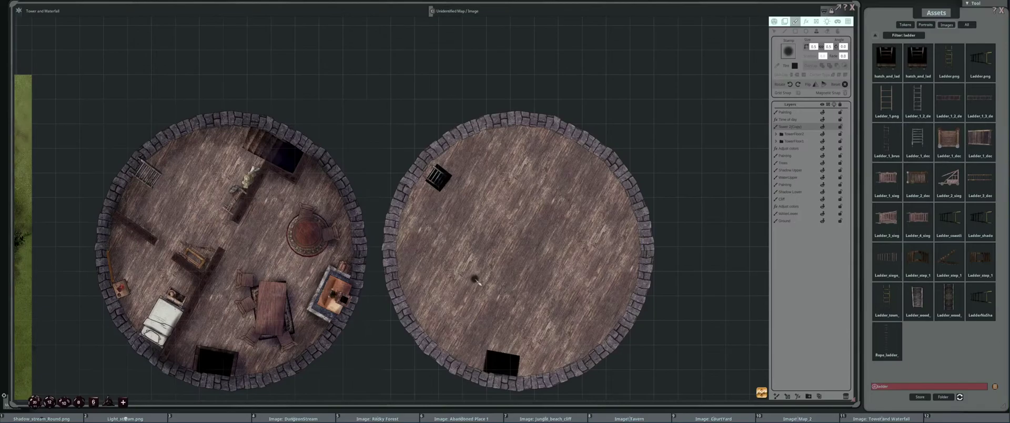
scroll(484, 263, down, 2)
scroll(505, 262, up, 3)
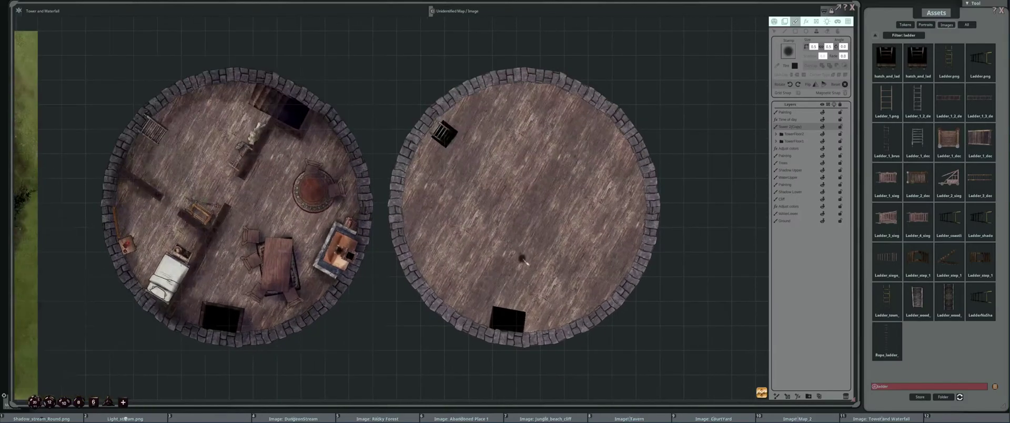
drag(523, 260, 654, 232)
scroll(655, 233, down, 1)
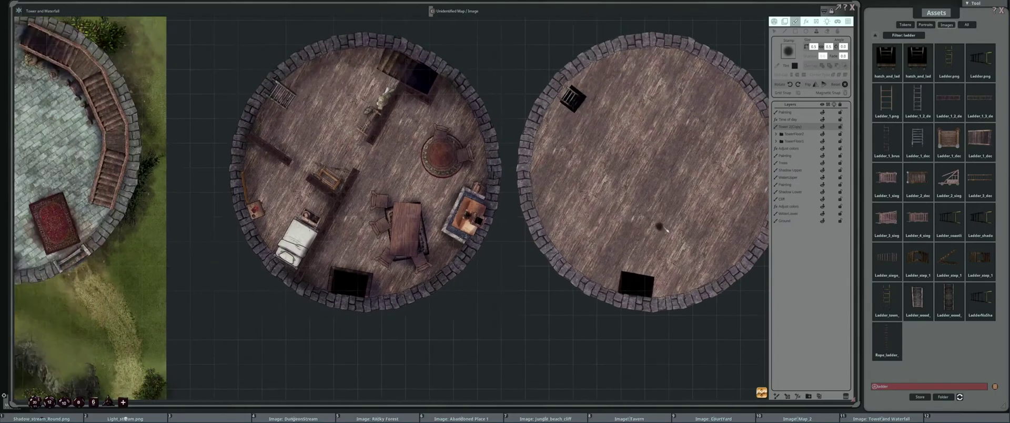
Switch to the line drawing tool, enable its stroke, select the TowerFloor2 group and load a stone wall texture as the stroke
click(784, 34)
drag(483, 210, 571, 184)
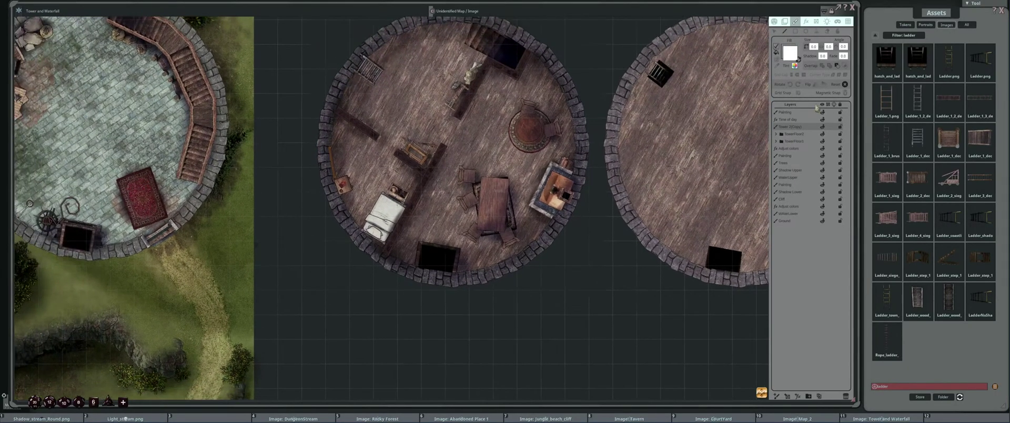
click(777, 48)
click(804, 134)
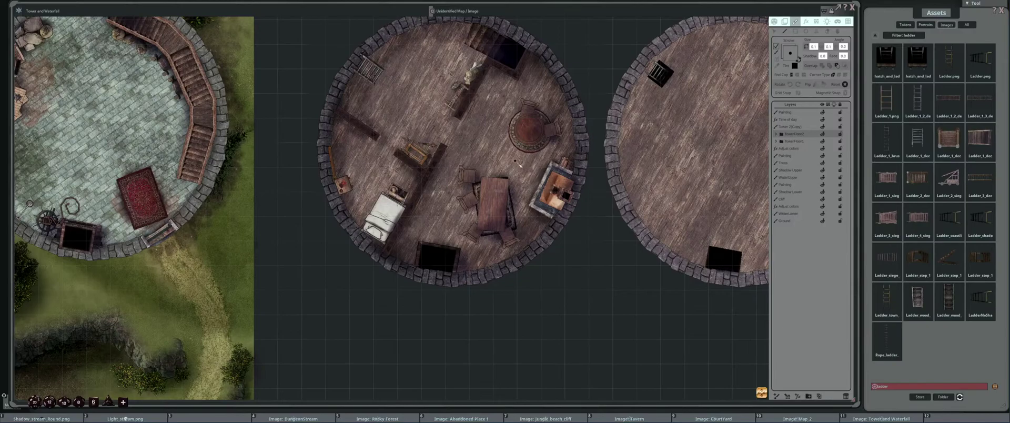
drag(518, 163, 600, 183)
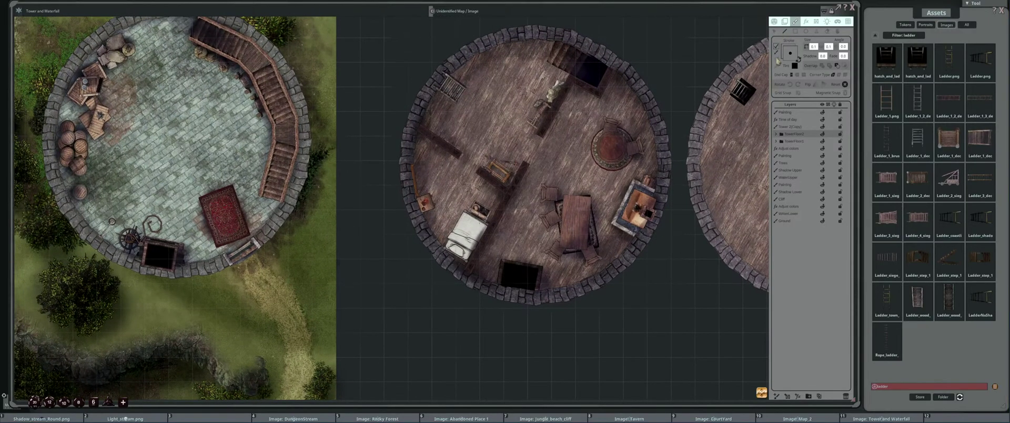
click(547, 130)
scroll(592, 154, down, 5)
drag(696, 165, 567, 156)
scroll(561, 158, up, 5)
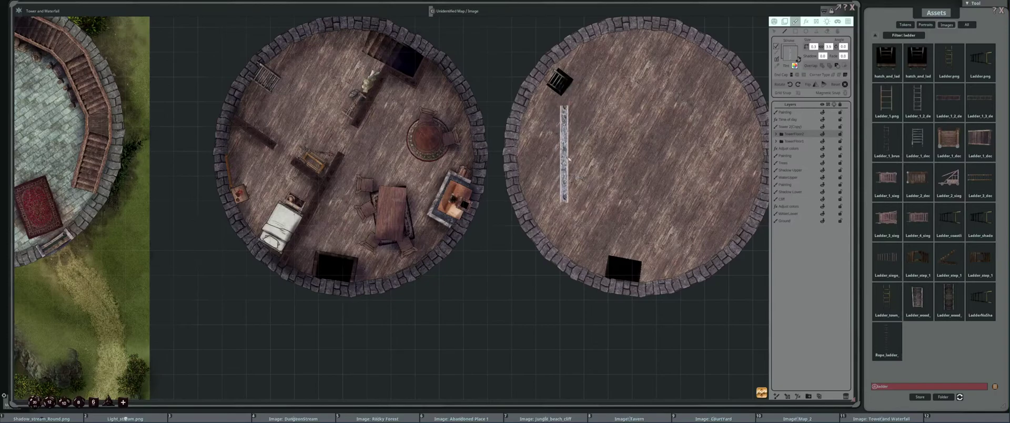
drag(640, 183, 581, 182)
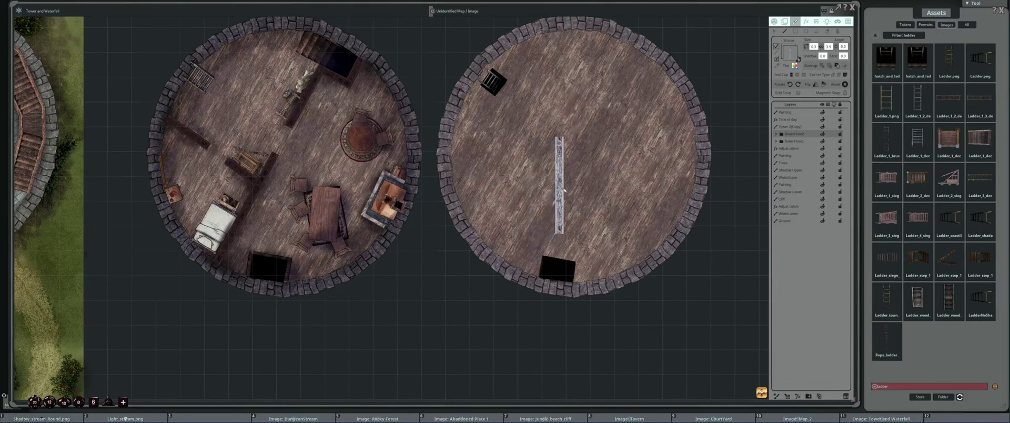
scroll(560, 192, down, 1)
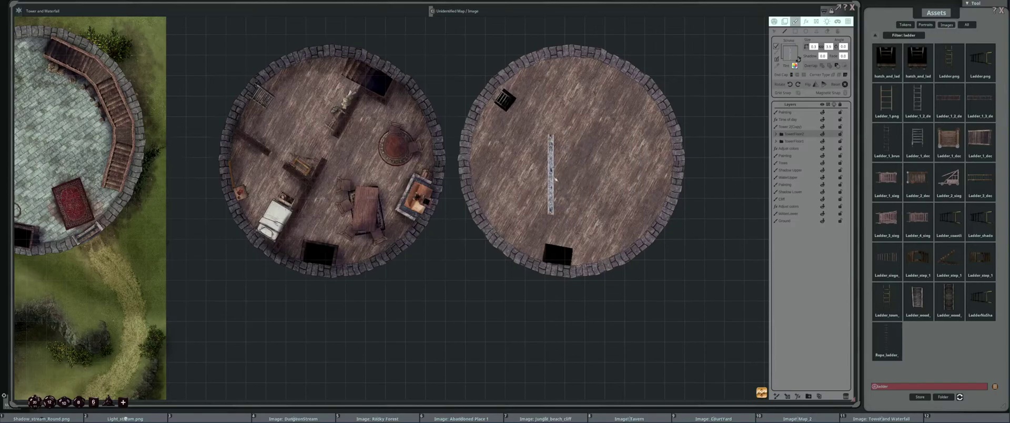
drag(552, 175, 549, 160)
scroll(551, 162, up, 4)
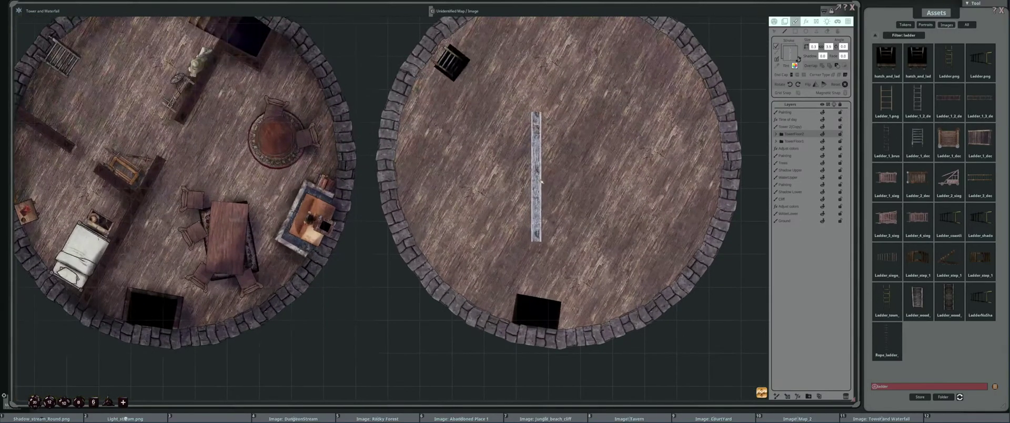
scroll(540, 181, down, 3)
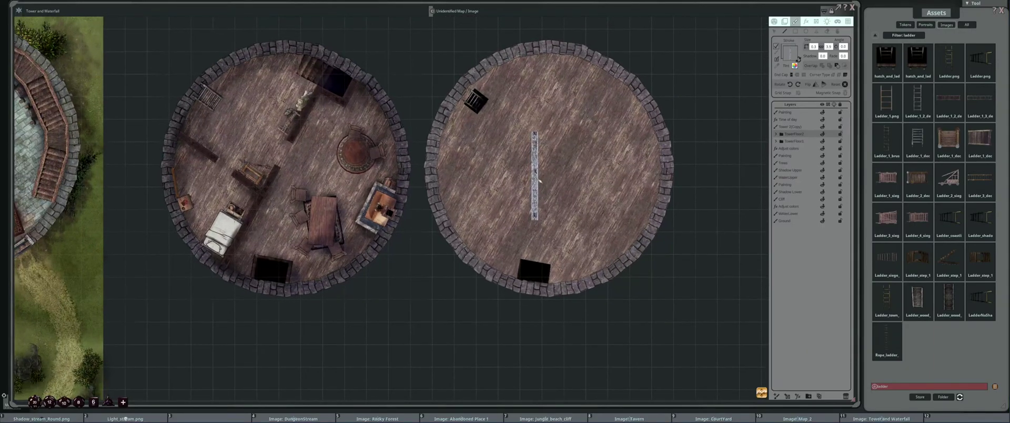
scroll(538, 183, up, 2)
drag(540, 182, 573, 180)
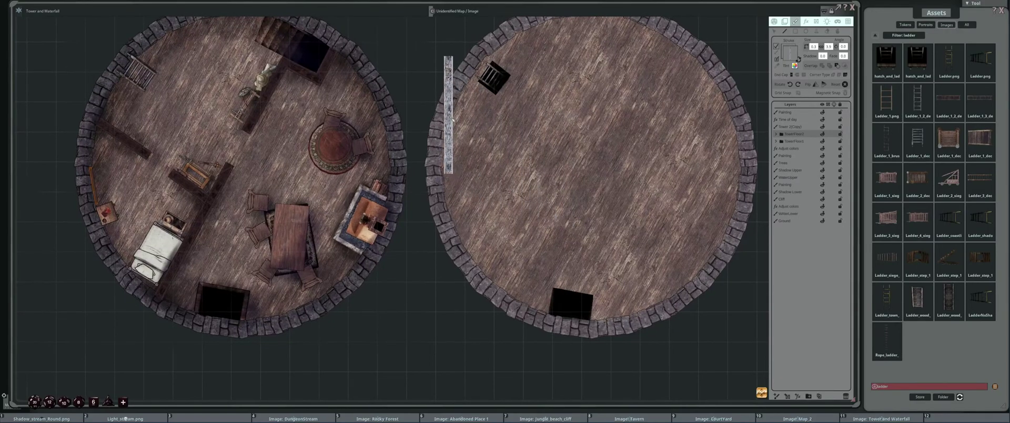
drag(561, 143, 531, 158)
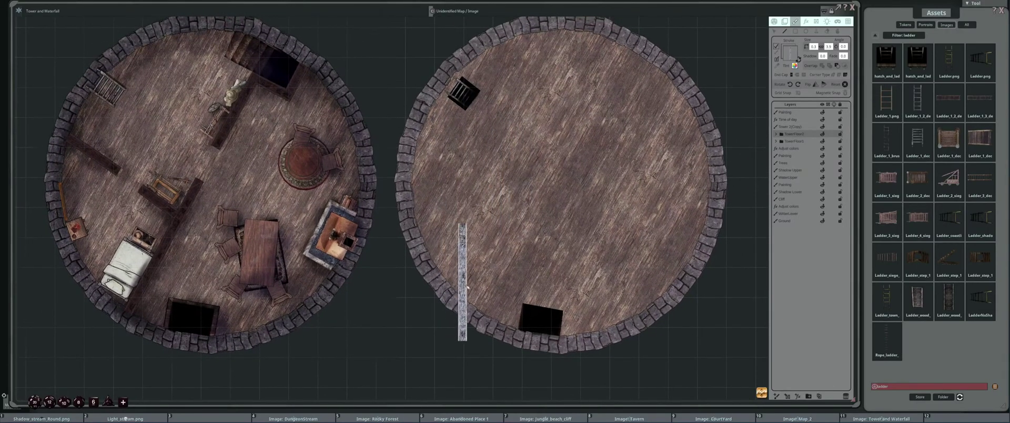
Add a new Painting layer and place it directly above the copied Tower 2 layer
click(792, 127)
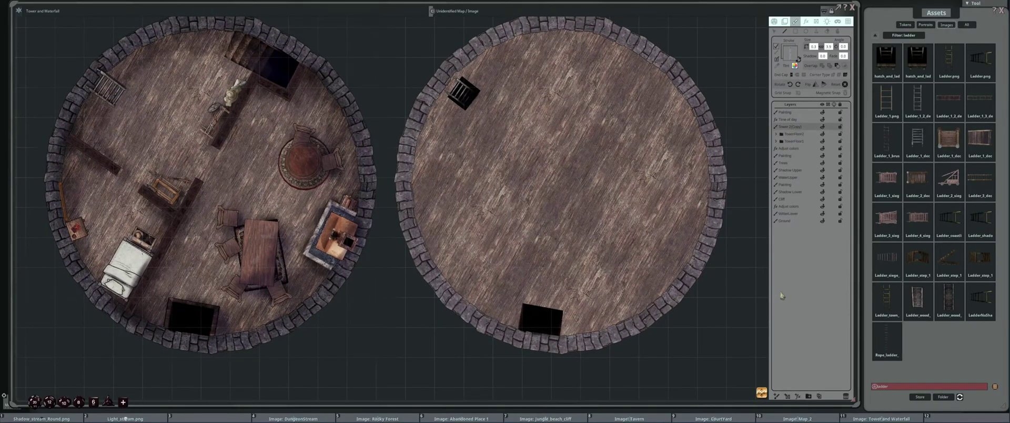
click(776, 396)
drag(799, 112, 804, 129)
Create a layer folder named TowerFloor3 below Time of day and group the new Painting and copied Tower 2 layers in it
click(809, 397)
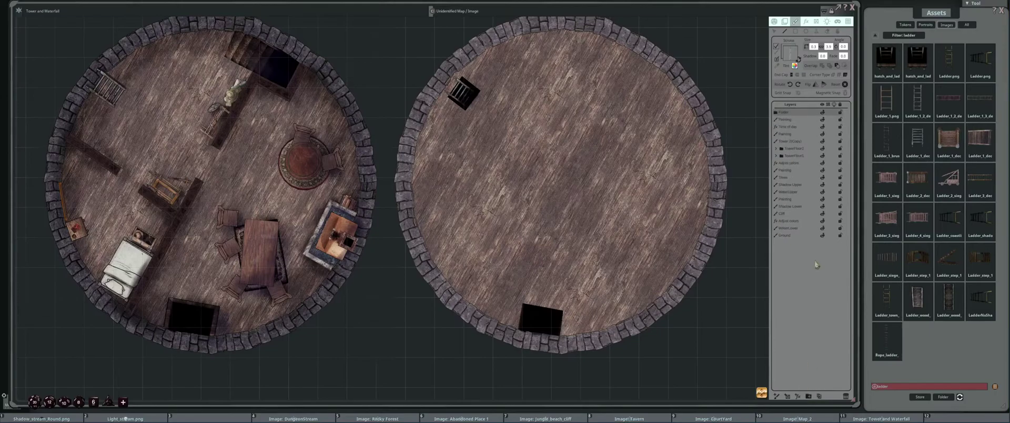
double_click(795, 115)
text(TowerFloor3)
key(Return)
mouse_move(803, 115)
mouse_down()
mouse_move(792, 144)
mouse_move(780, 132)
mouse_up()
Rename the copied Tower 2 layer with the number 3 and collapse the TowerFloor3 folder
double_click(801, 143)
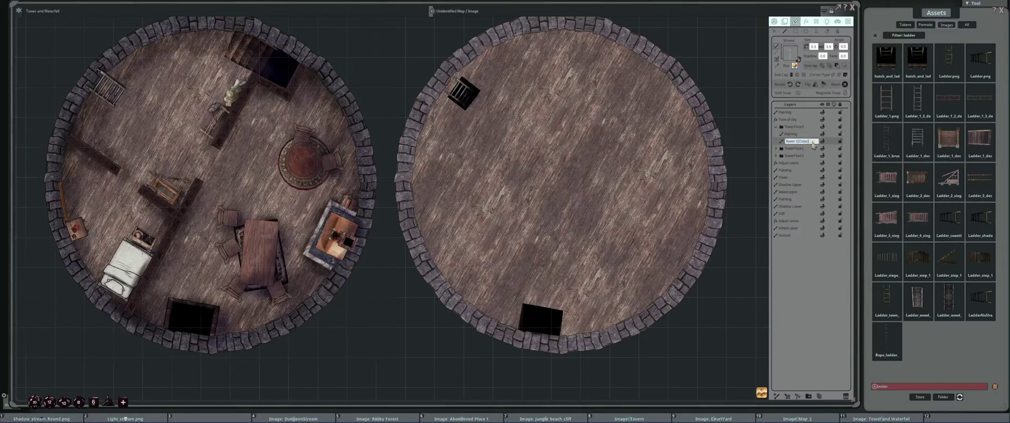
text(3)
key(Return)
click(776, 127)
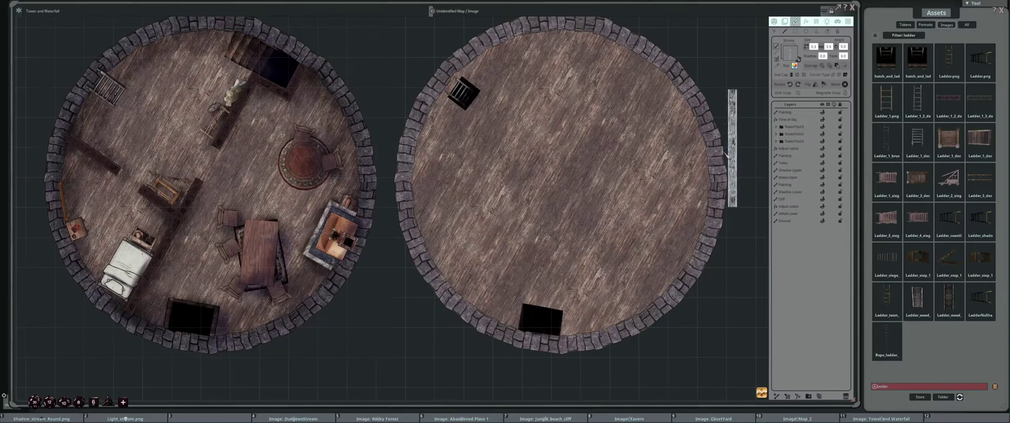
Expand the TowerFloor3 folder and move its Painting layer out, directly above the folder
click(777, 127)
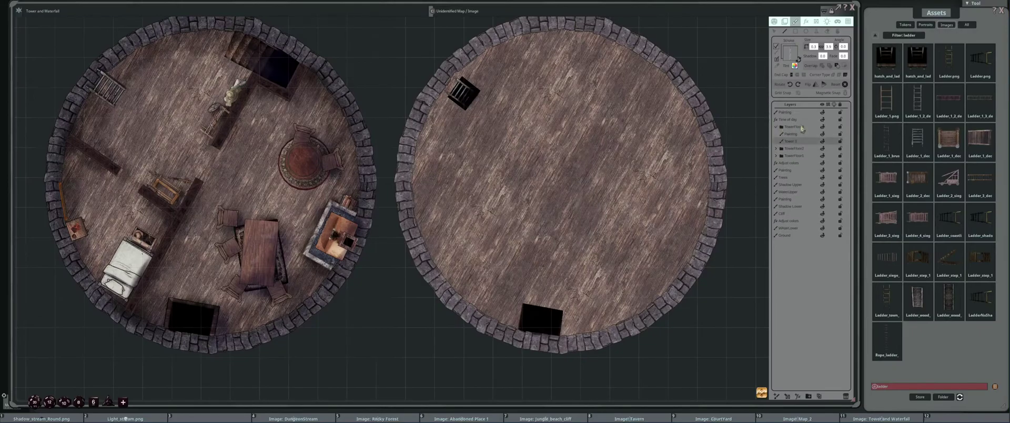
drag(790, 134, 789, 124)
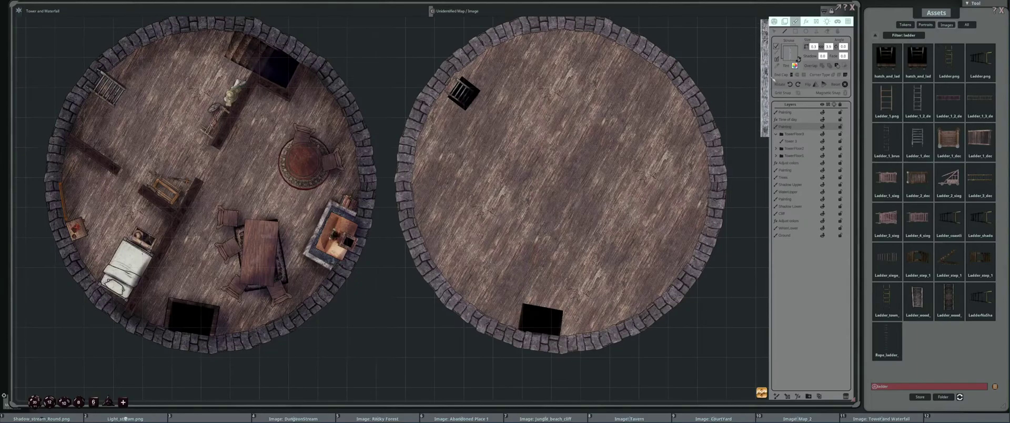
Draw an L-shaped inner wall from the lower-left outer wall of the third tower floor, plus a separate segment on the lower right
click(822, 66)
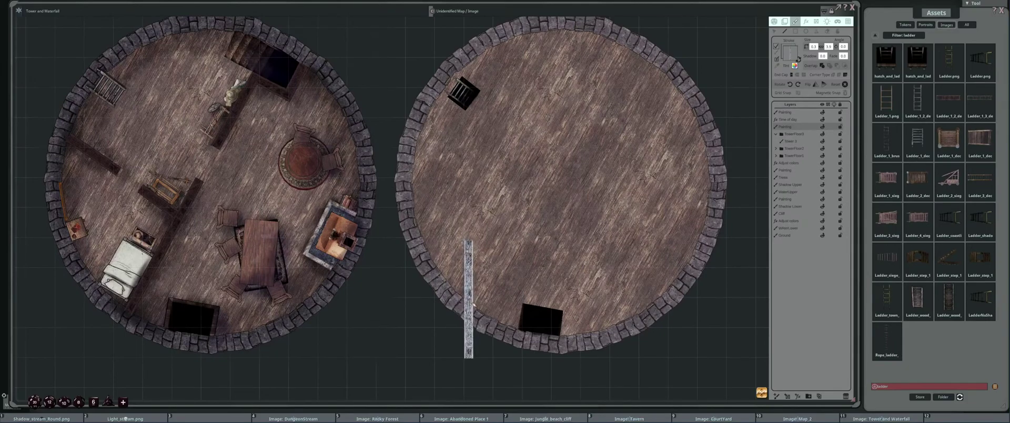
scroll(473, 295, down, 3)
scroll(487, 232, up, 2)
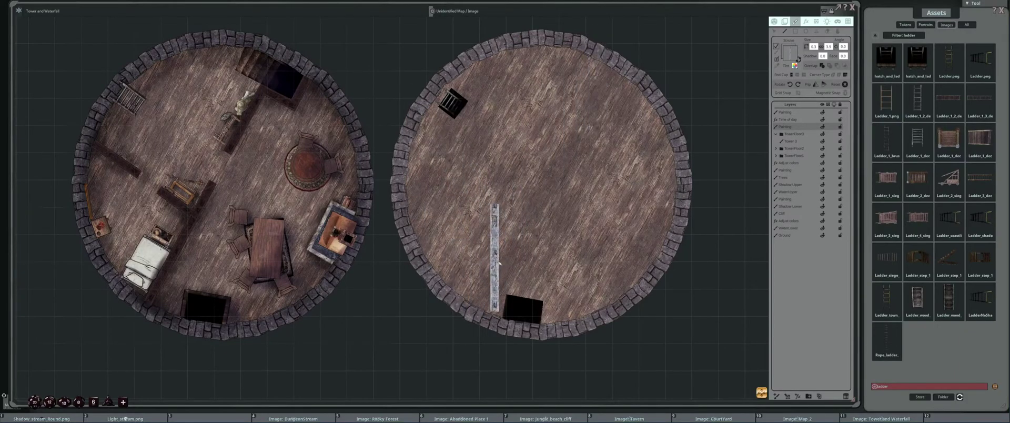
drag(458, 296, 693, 137)
drag(640, 154, 636, 118)
drag(580, 133, 675, 130)
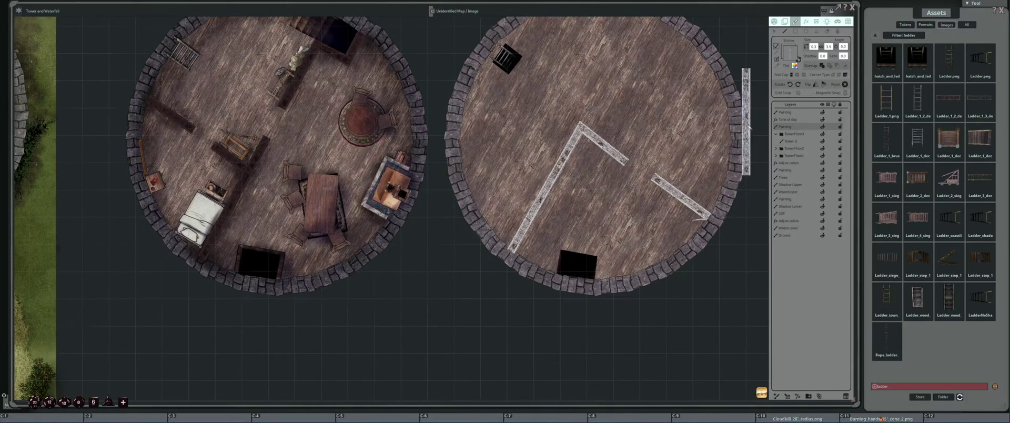
Undo the separate lower-right wall segment, redraw it and move its outer end point to meet the round tower wall
key(ctrl+z)
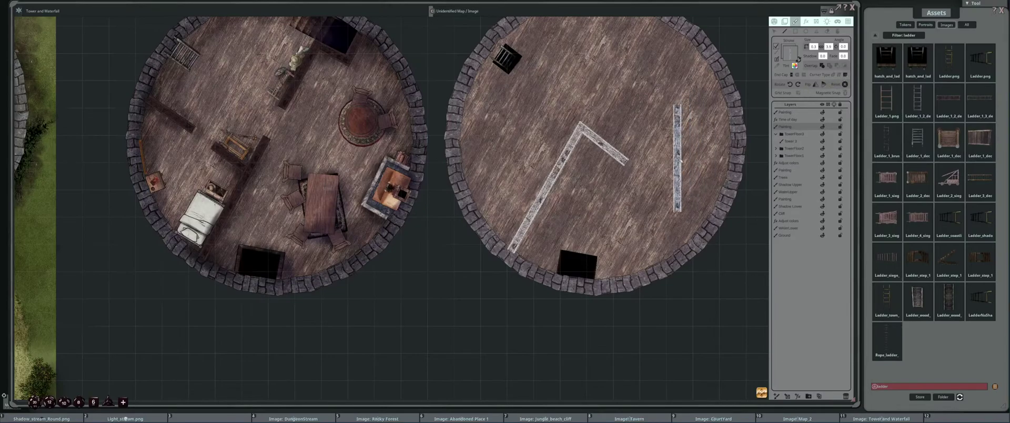
drag(679, 159, 655, 135)
mouse_move(685, 206)
mouse_down()
mouse_move(625, 162)
mouse_move(641, 147)
mouse_move(610, 154)
mouse_up()
click(775, 32)
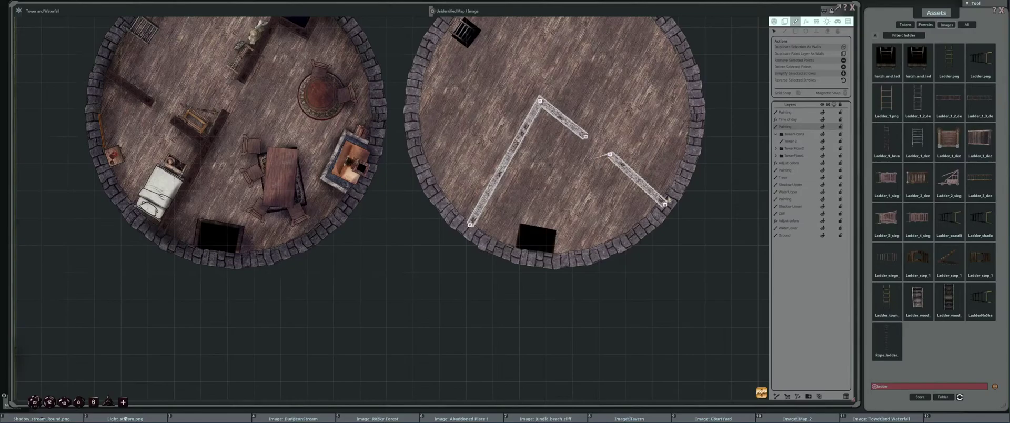
drag(665, 204, 666, 195)
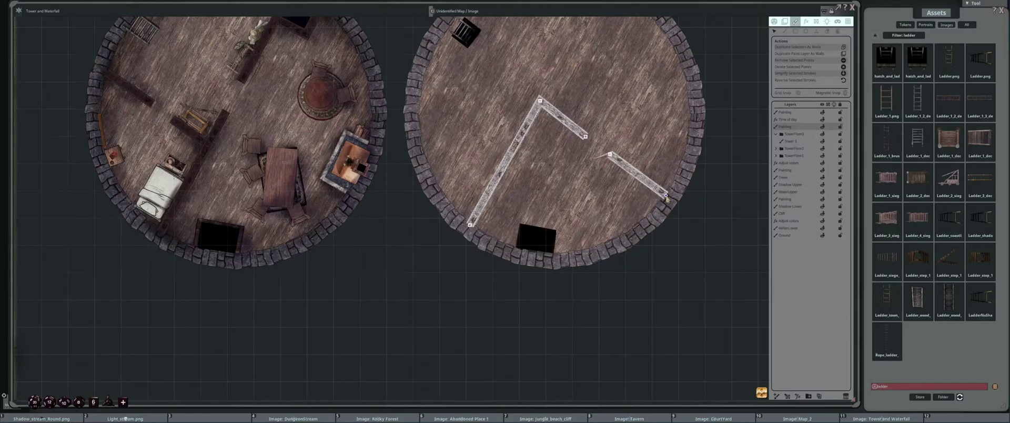
Try to clean up the spike on the lower-right wall segment by shifting its inner end point
scroll(556, 203, down, 3)
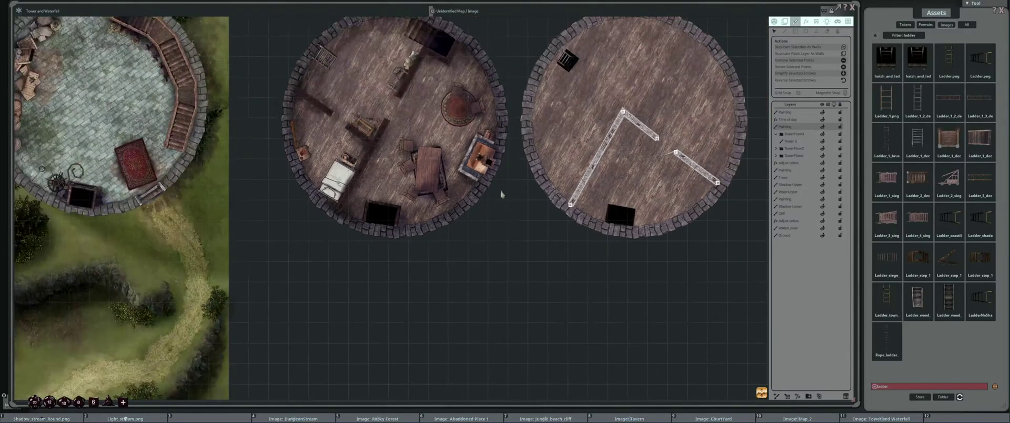
scroll(519, 193, up, 5)
scroll(458, 195, up, 3)
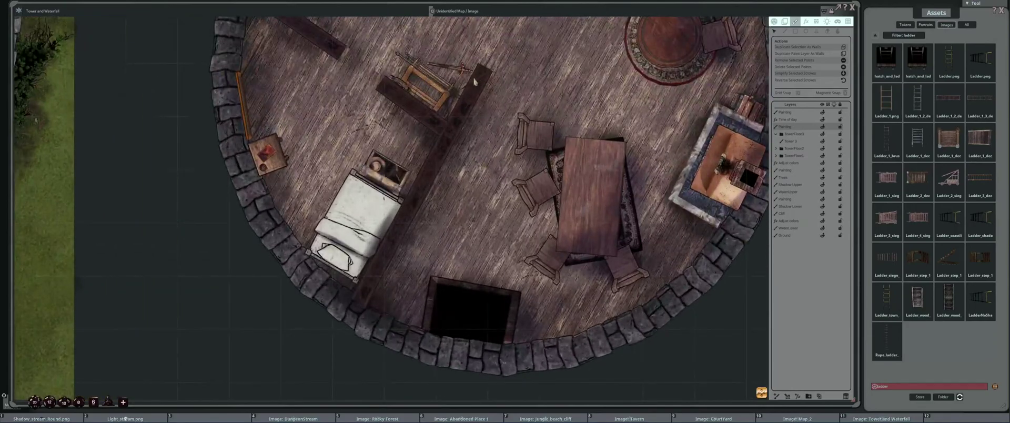
scroll(529, 98, down, 4)
scroll(520, 200, up, 2)
scroll(638, 185, up, 4)
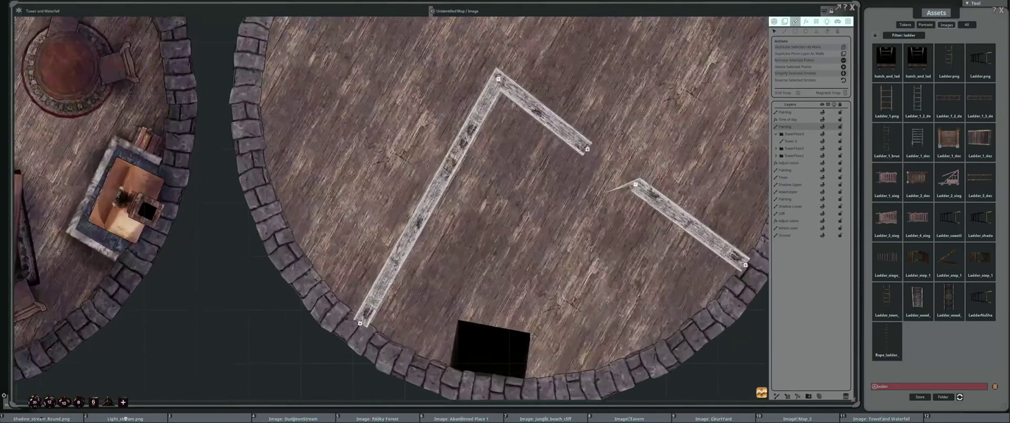
drag(638, 185, 639, 190)
scroll(624, 194, down, 4)
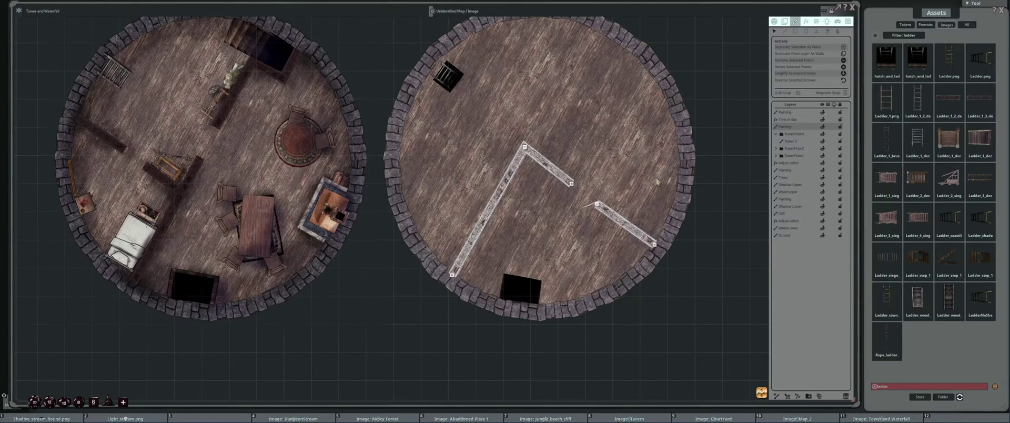
scroll(550, 125, up, 3)
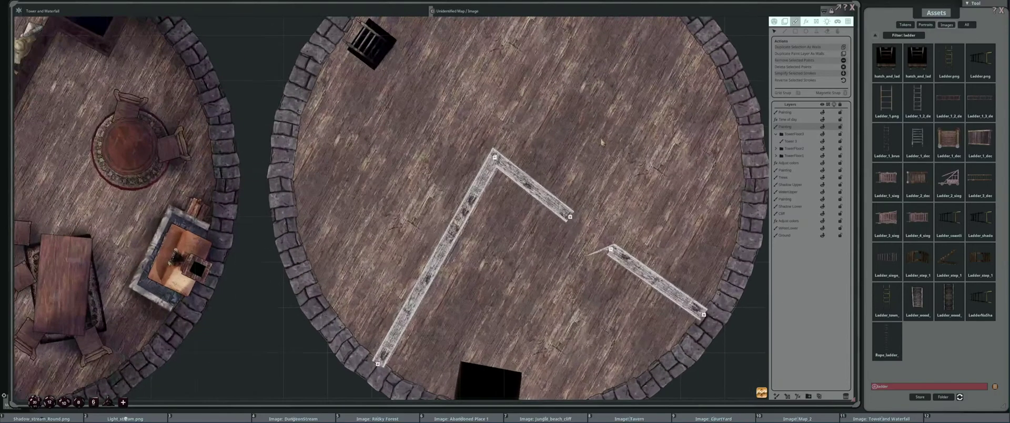
drag(575, 85, 572, 86)
scroll(618, 120, down, 4)
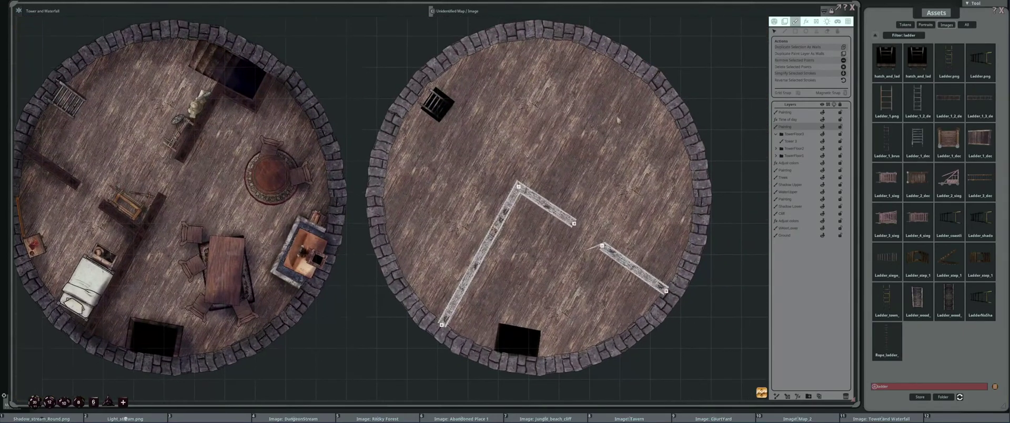
Draw a bent inner wall from the upper outer wall toward the right side, and a short segment at the right outer wall
click(785, 31)
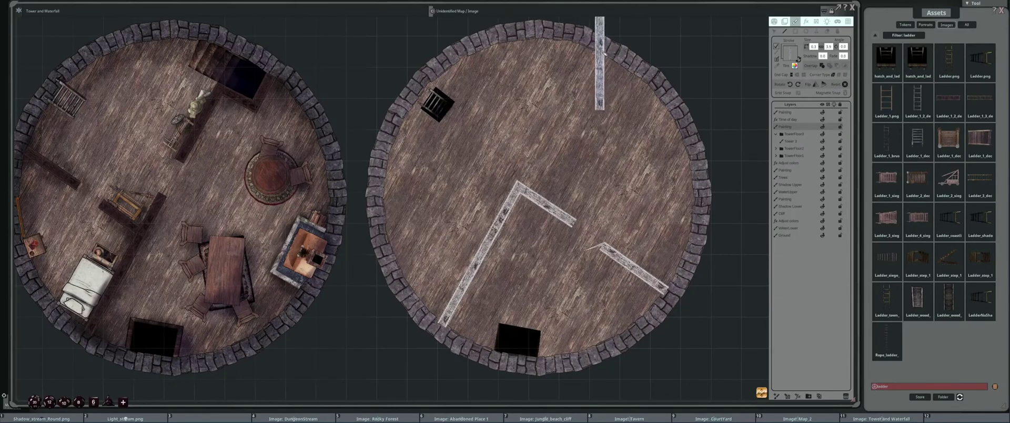
click(558, 89)
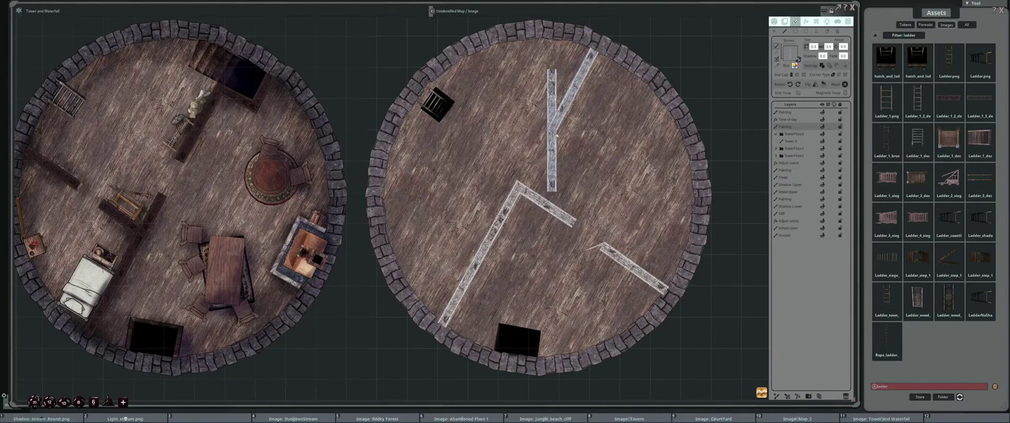
click(552, 133)
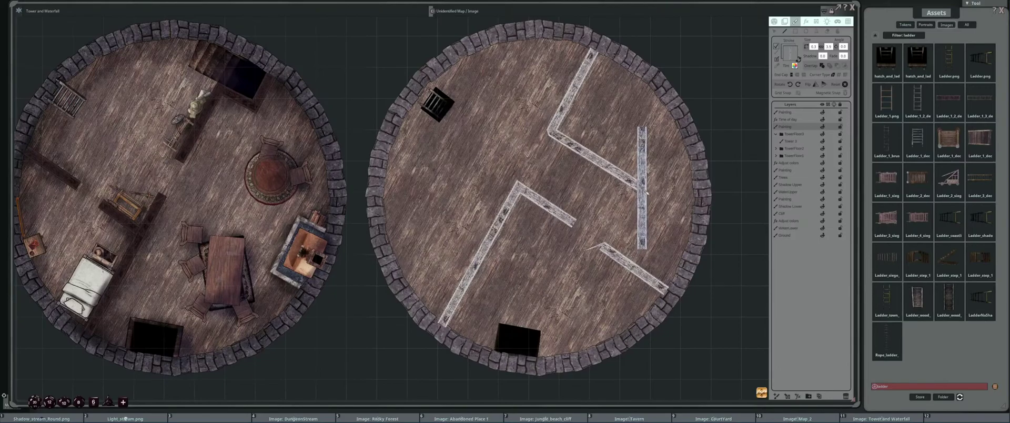
click(643, 189)
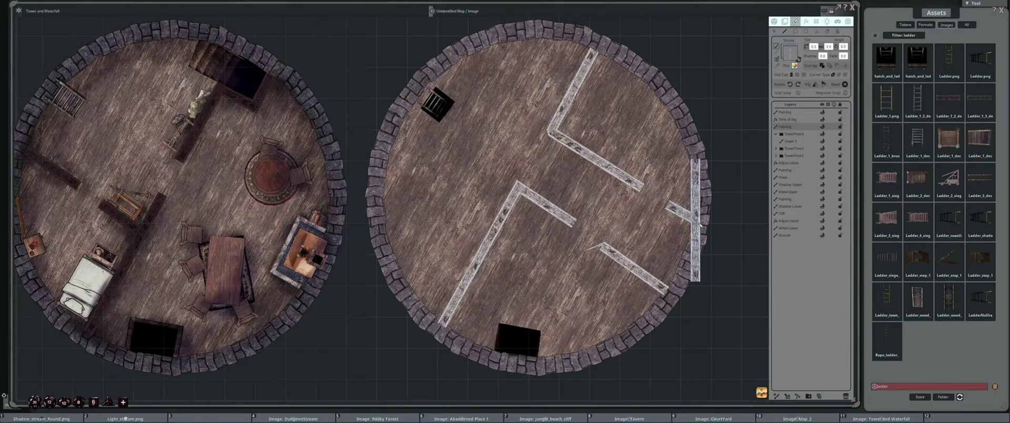
right_click(729, 184)
Adjust the outer end points of the inner walls so they meet the round stone wall of the third tower floor
scroll(723, 266, up, 5)
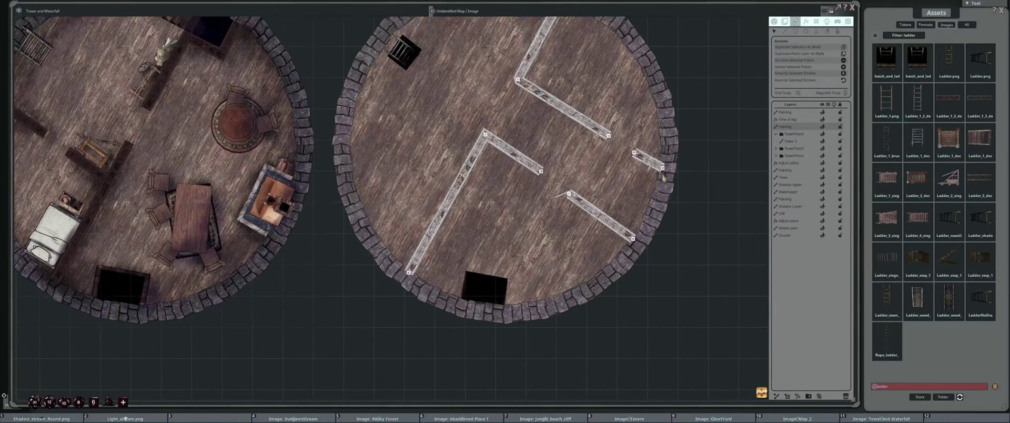
drag(662, 159, 673, 105)
click(604, 290)
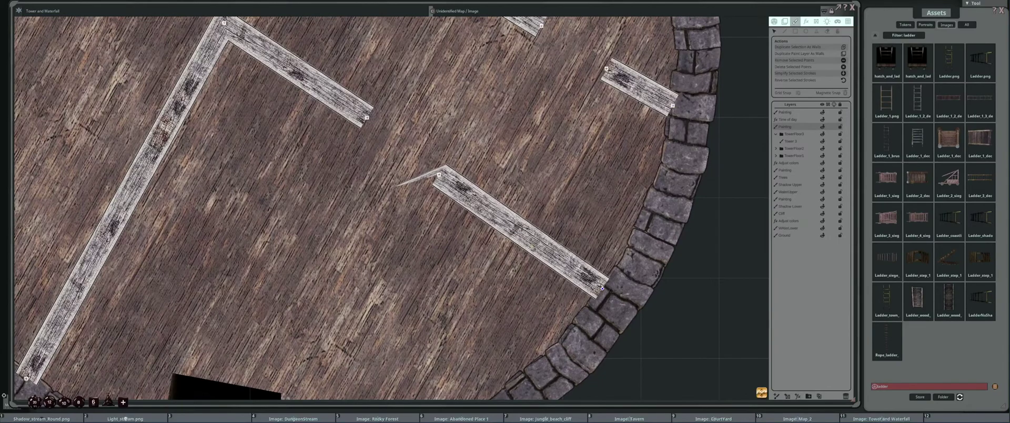
scroll(658, 279, down, 5)
drag(588, 228, 559, 216)
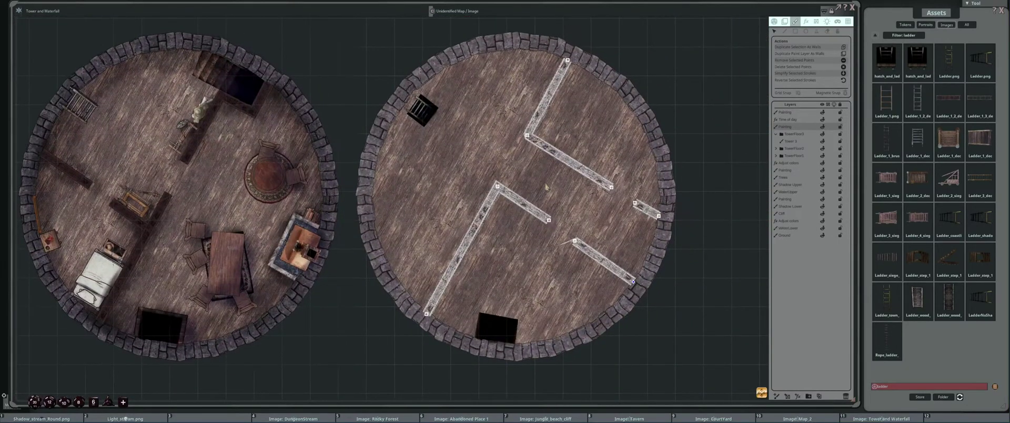
scroll(436, 278, up, 2)
click(437, 323)
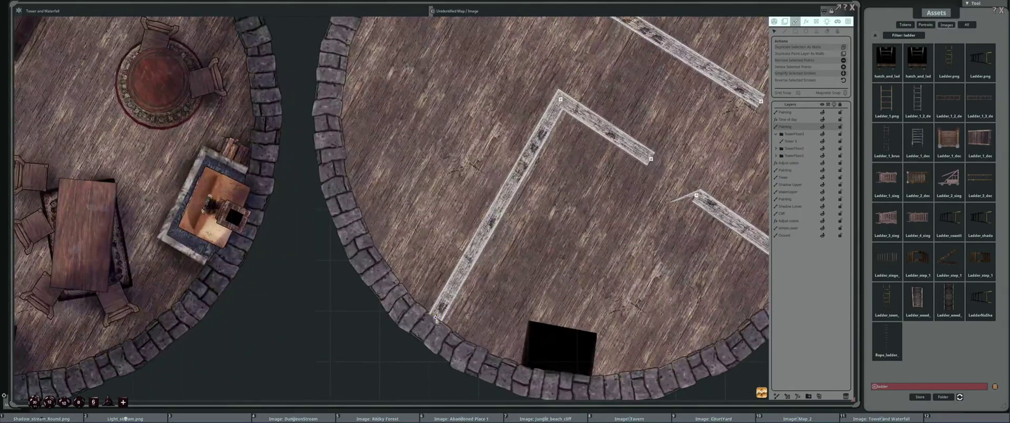
scroll(437, 323, down, 5)
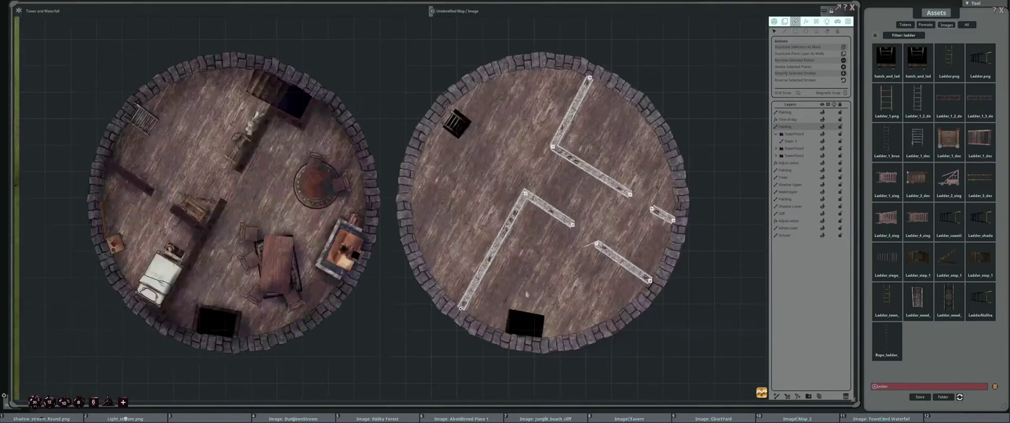
scroll(533, 238, up, 2)
drag(532, 237, 512, 241)
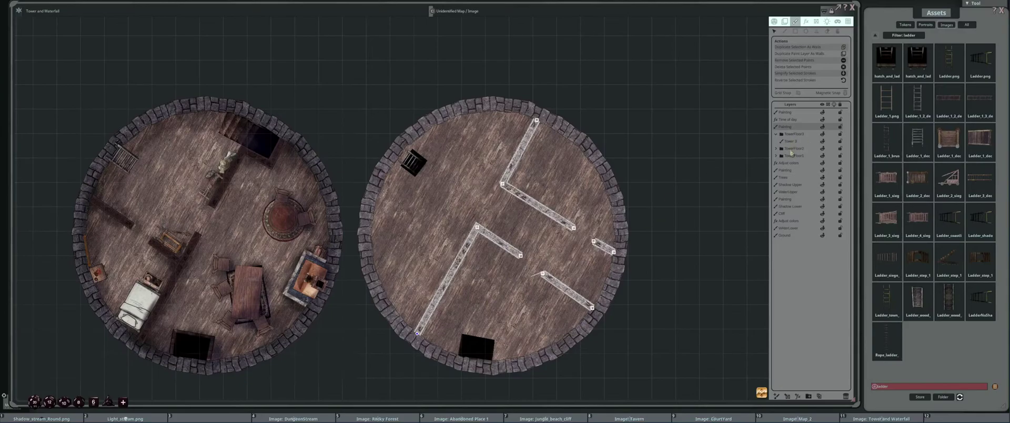
Rename the Painting layer above the TowerFloor3 folder to Inner Walls
double_click(796, 127)
text(B)
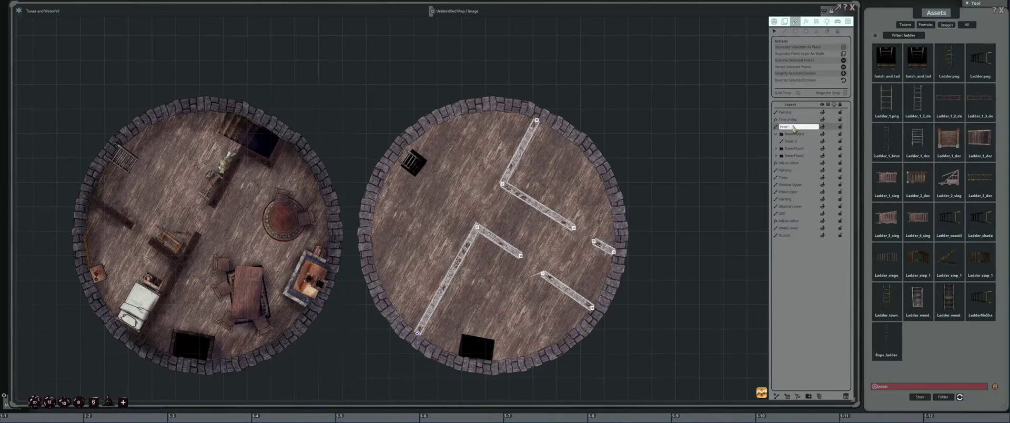
key(Return)
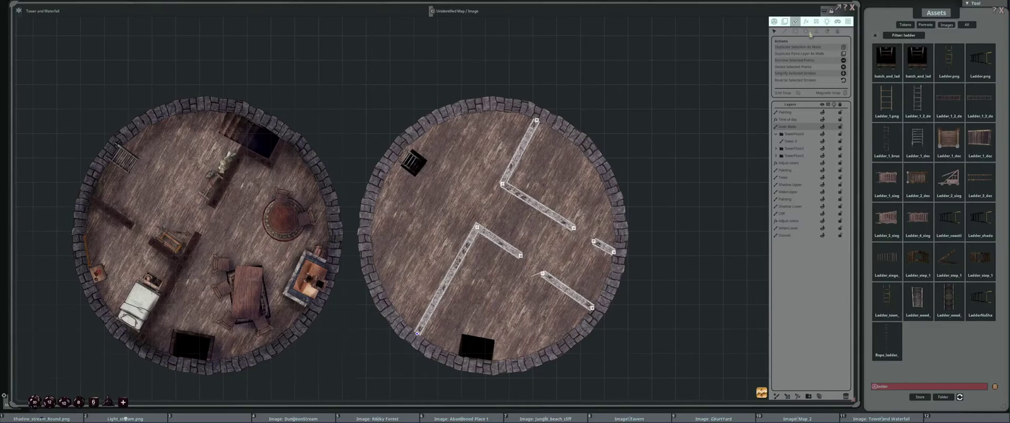
Delete the spiked lower-right wall segment and redraw it as a straight wall reaching the outer tower wall
scroll(566, 347, up, 3)
drag(612, 279, 618, 274)
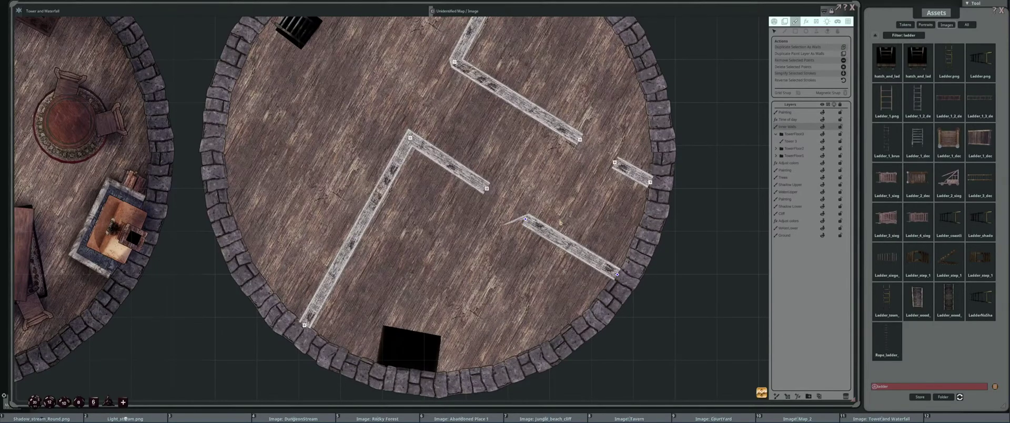
key(Delete)
click(785, 31)
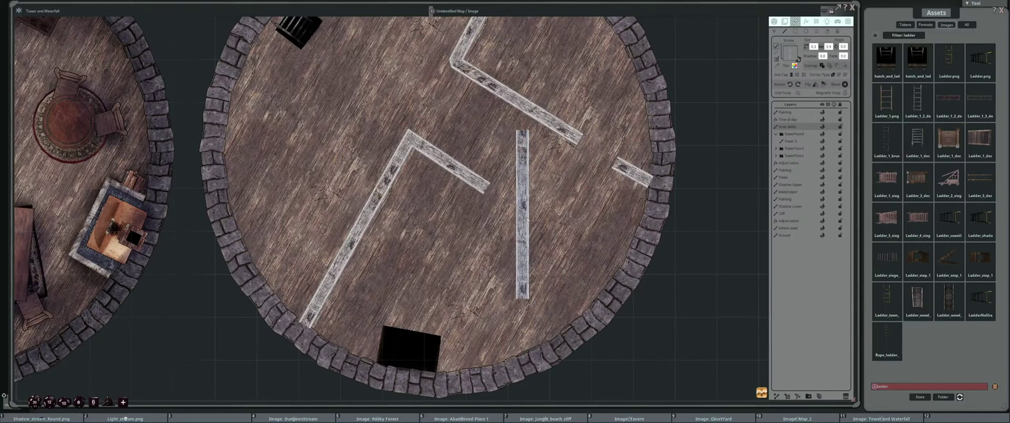
click(524, 214)
drag(615, 266, 676, 232)
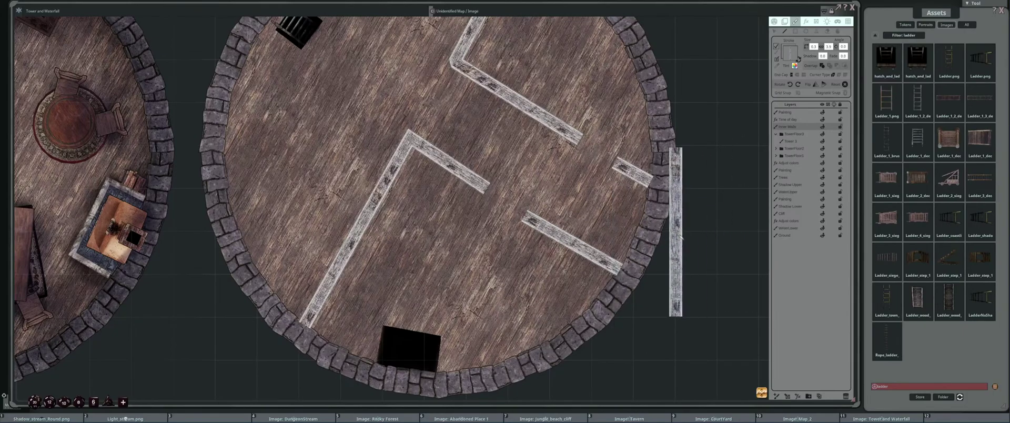
Darken the ladder hatch on the third tower floor with a soft black stamp on the Tower 3 layer
scroll(682, 238, down, 3)
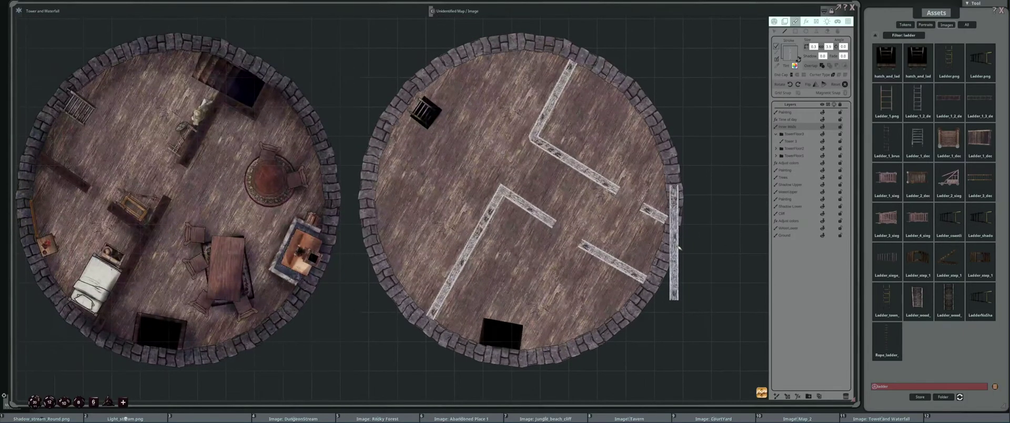
drag(679, 248, 529, 201)
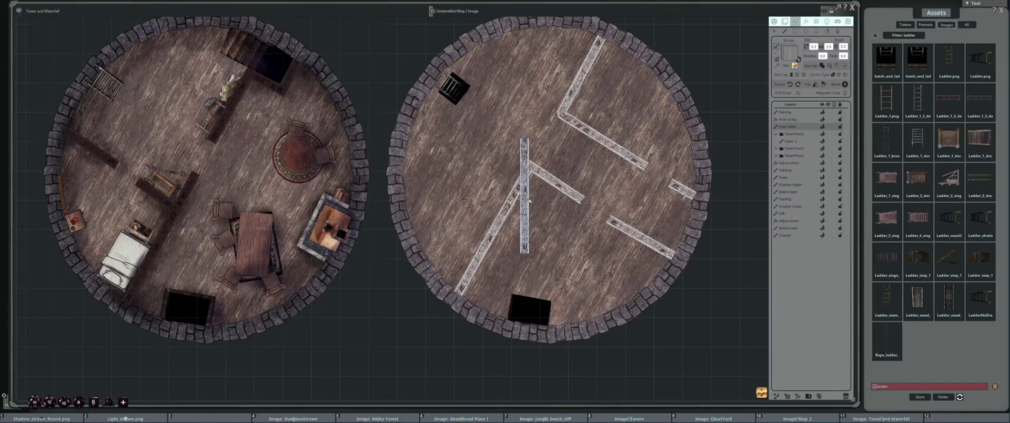
drag(530, 202, 774, 158)
click(805, 143)
click(817, 31)
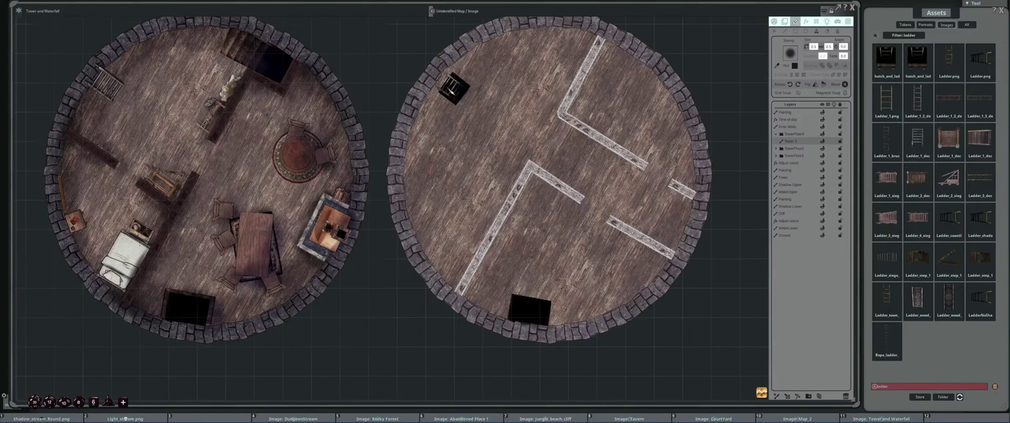
click(451, 81)
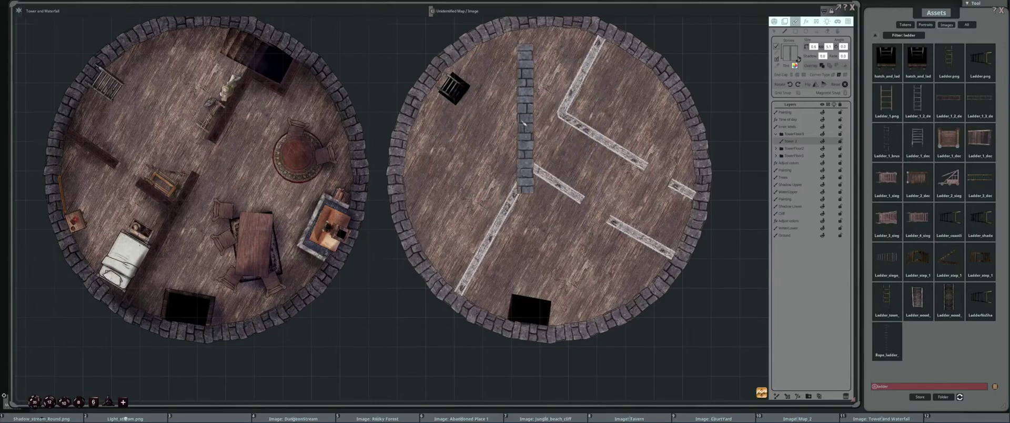
drag(495, 131, 542, 149)
scroll(542, 148, up, 6)
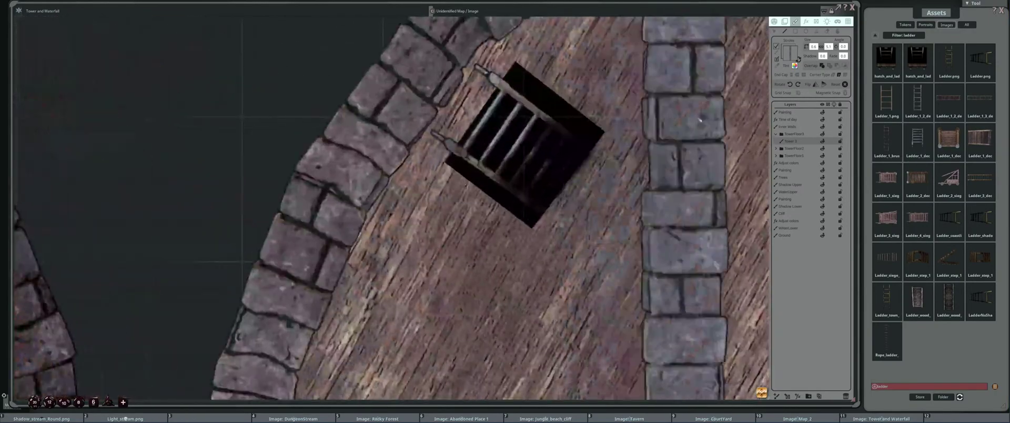
click(821, 31)
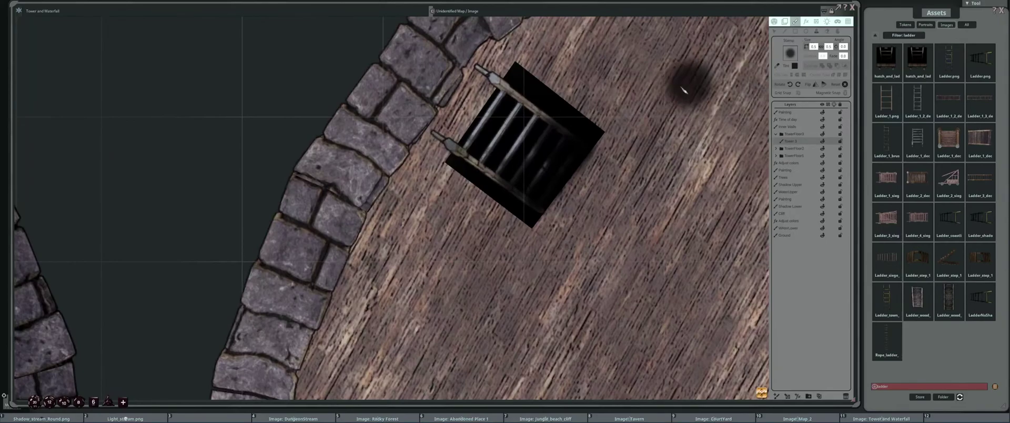
click(523, 104)
Try to shade the ladder on the second tower floor with the soft black stamp, using that floor's folder
scroll(629, 138, down, 3)
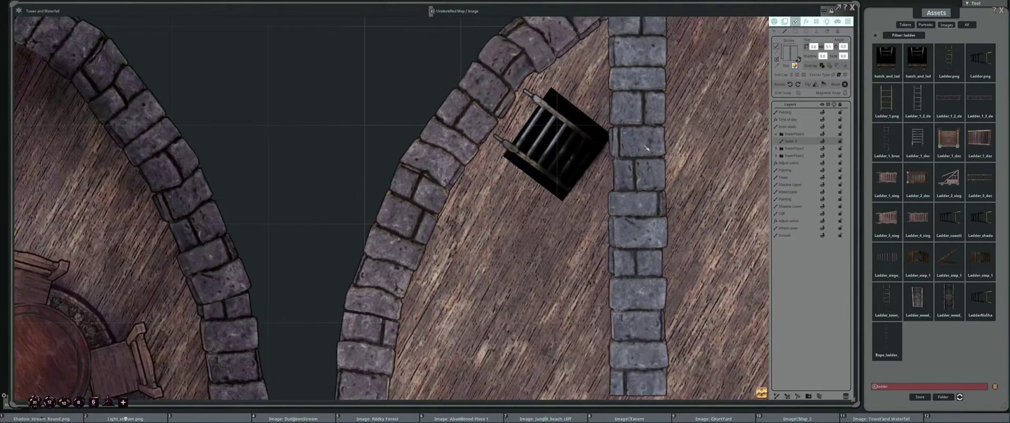
drag(667, 135, 618, 138)
scroll(619, 138, down, 2)
click(818, 31)
scroll(670, 158, down, 3)
scroll(663, 169, up, 4)
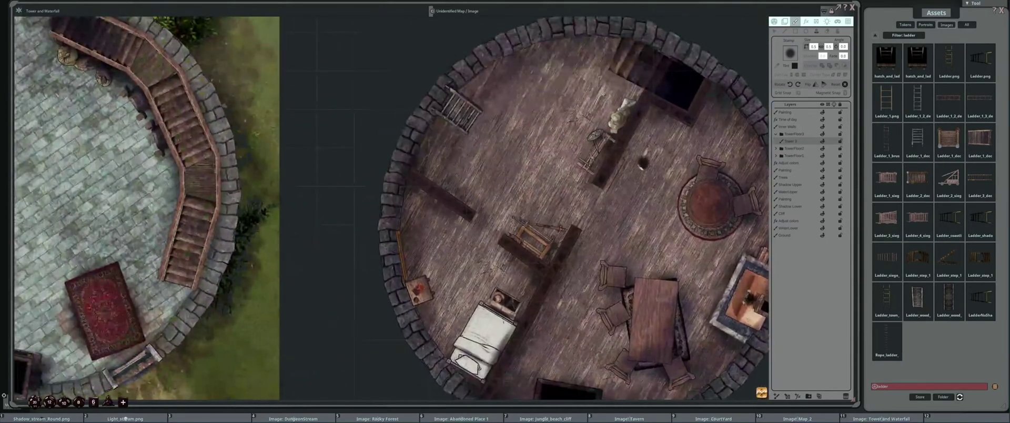
click(796, 149)
scroll(495, 95, up, 5)
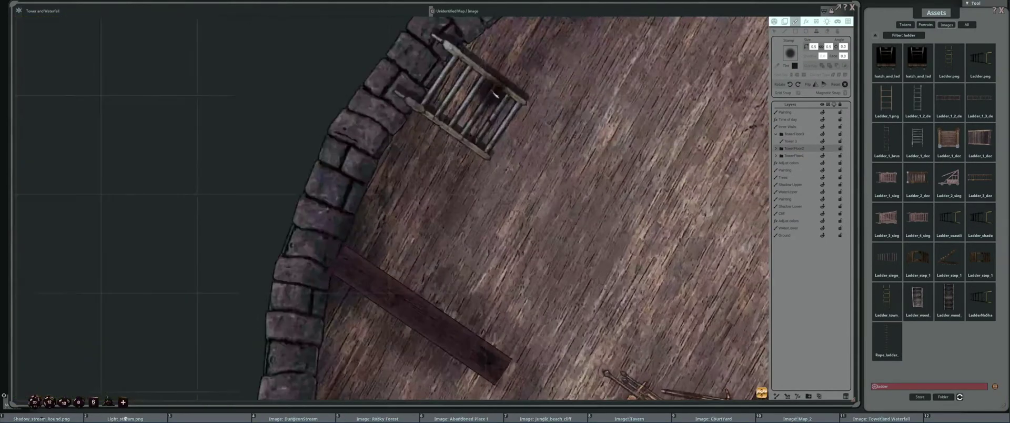
drag(495, 94, 477, 107)
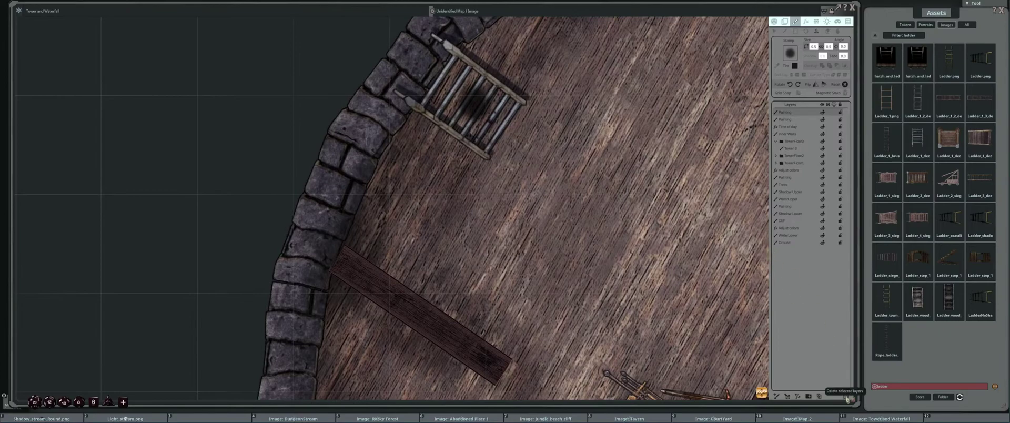
Delete the extra Painting layer and try the soft black stamp on the second floor's ladder again
click(846, 397)
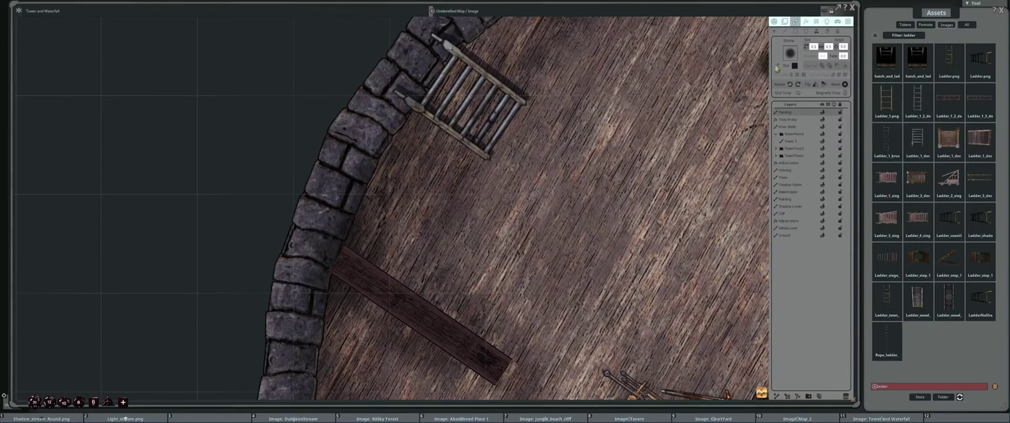
click(478, 104)
scroll(508, 192, up, 3)
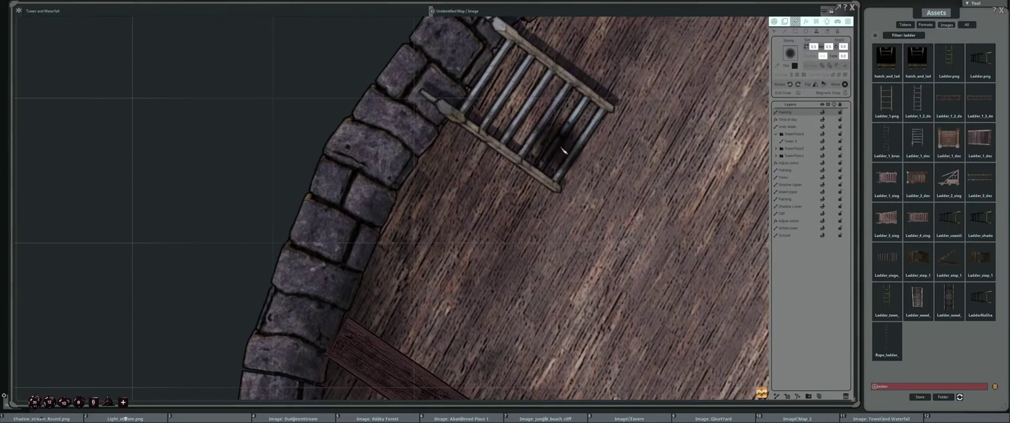
scroll(553, 158, down, 3)
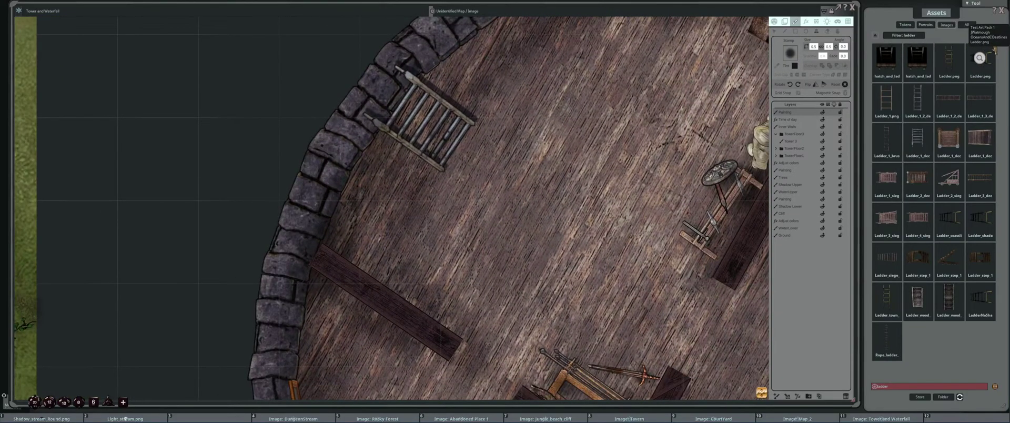
Place a rotated wooden ladder on the Inner Walls layer, between the third floor's lower-left outer wall and the long inner wall
click(917, 138)
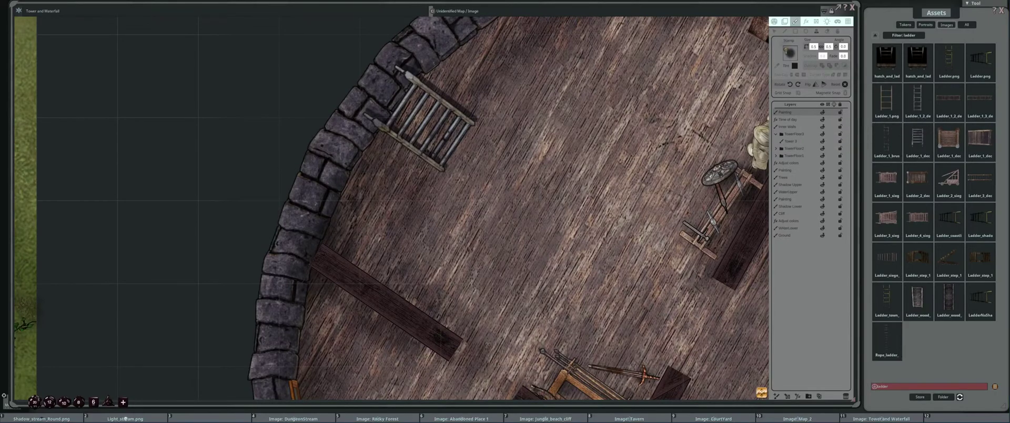
scroll(558, 165, down, 4)
drag(588, 154, 464, 144)
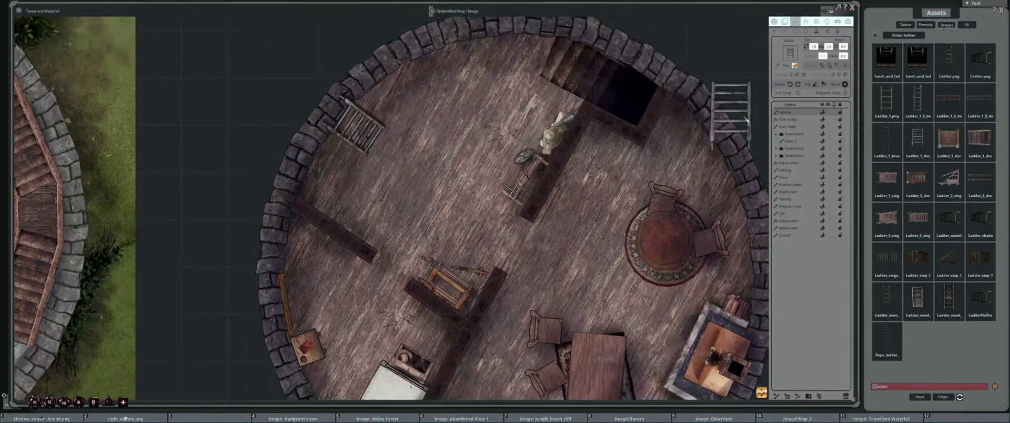
click(801, 127)
scroll(710, 143, down, 4)
drag(710, 143, 447, 79)
scroll(513, 144, up, 3)
scroll(529, 221, up, 4)
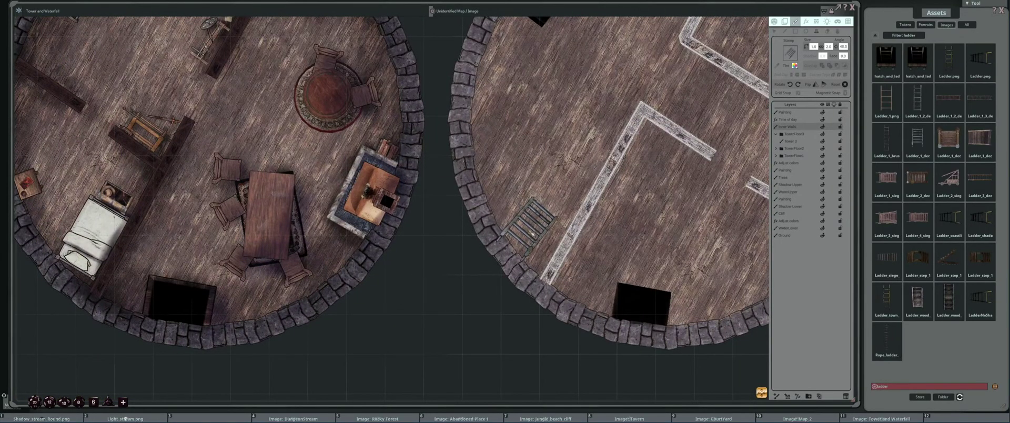
click(532, 222)
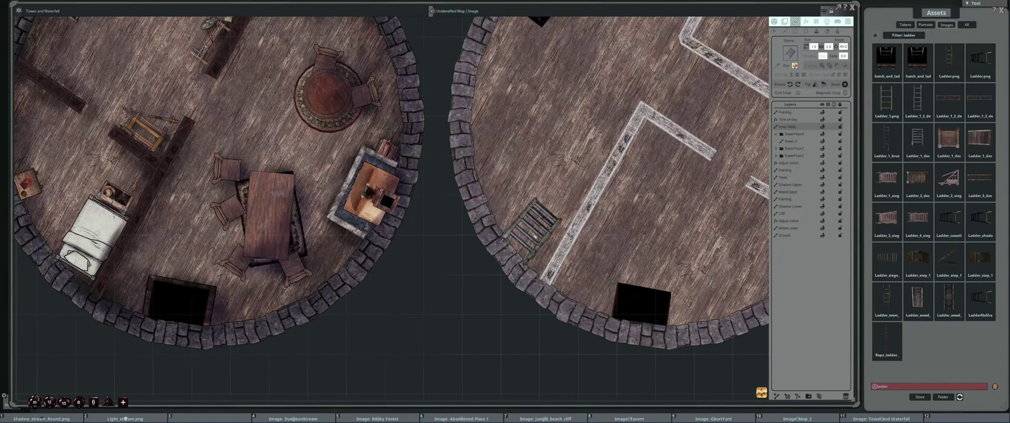
Examine the whole map and compare the layouts of the three tower floors
scroll(605, 194, down, 3)
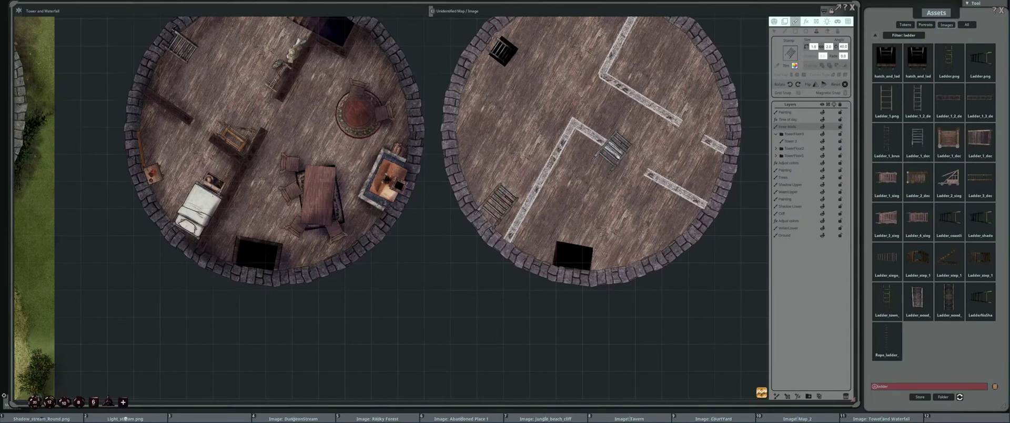
scroll(621, 152, down, 2)
scroll(542, 142, up, 2)
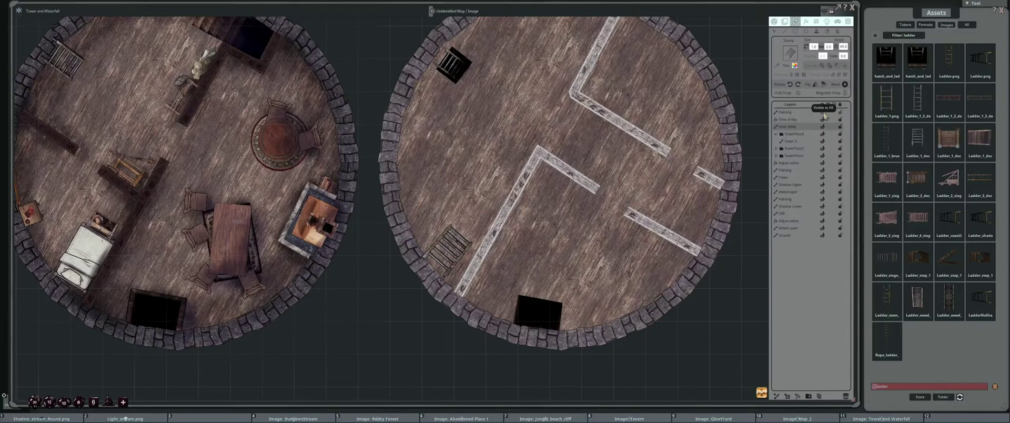
scroll(825, 114, down, 3)
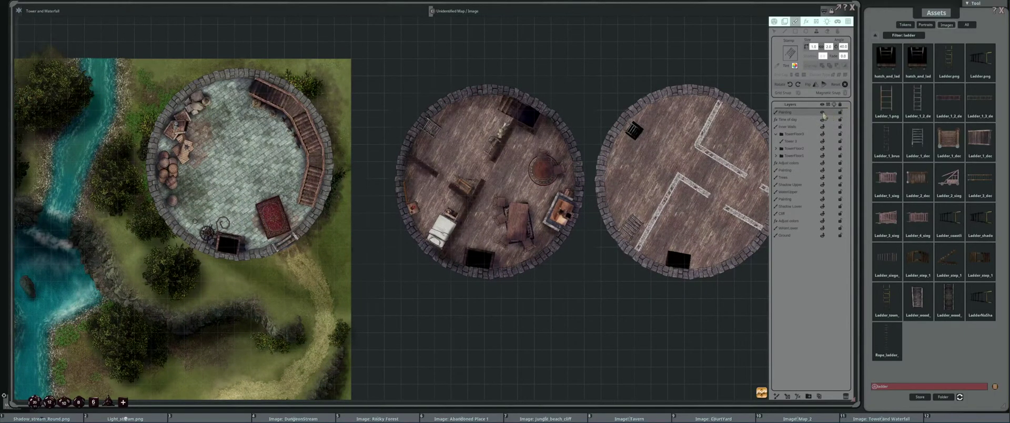
click(774, 31)
scroll(551, 275, down, 2)
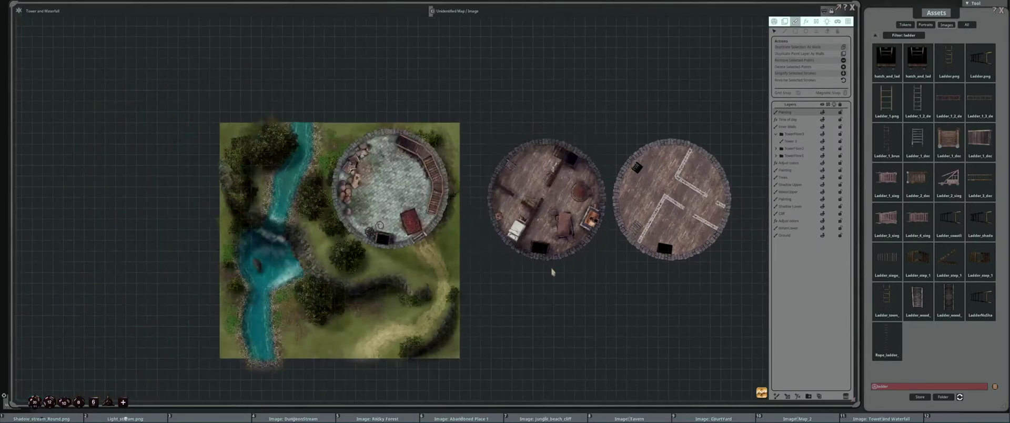
scroll(588, 242, up, 1)
scroll(605, 226, up, 2)
scroll(658, 227, down, 3)
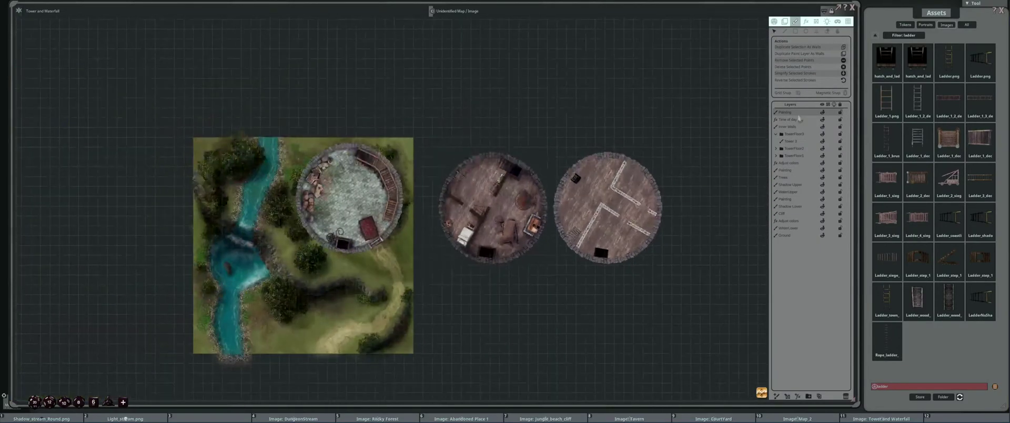
Move the top Painting layer below Inner Walls, directly above the TowerFloor3 folder
click(786, 22)
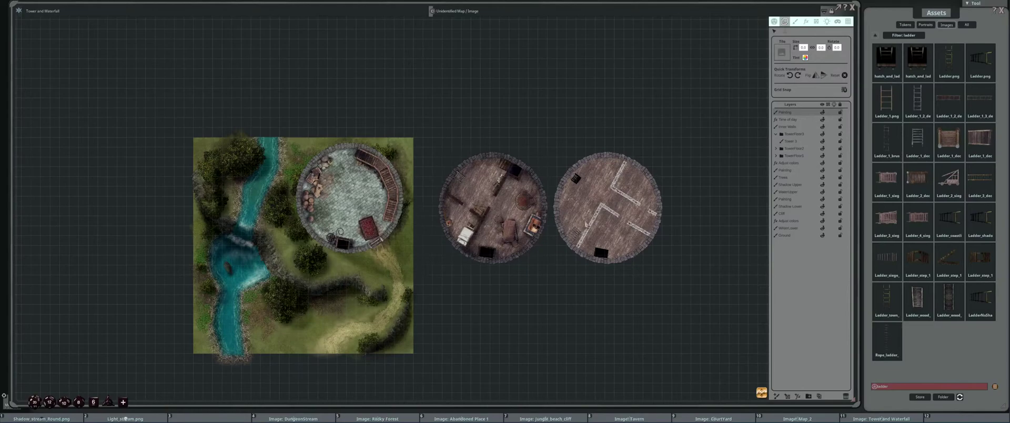
drag(803, 114, 802, 126)
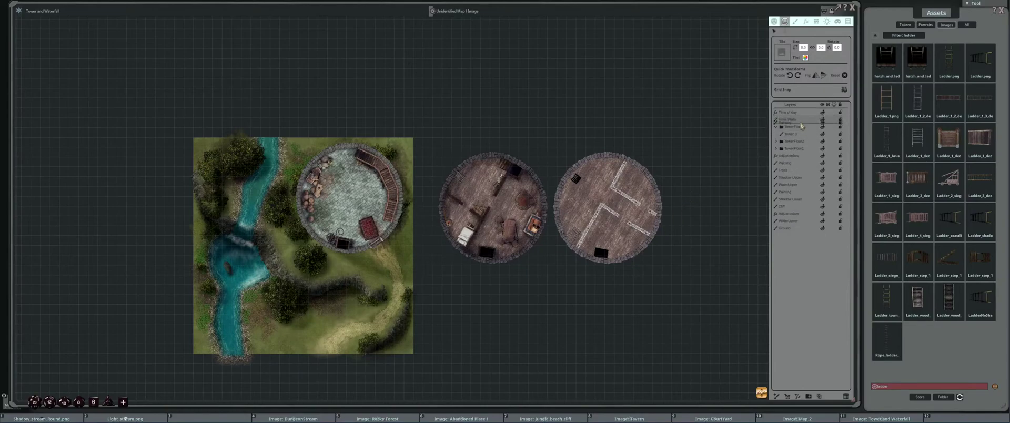
scroll(605, 212, up, 3)
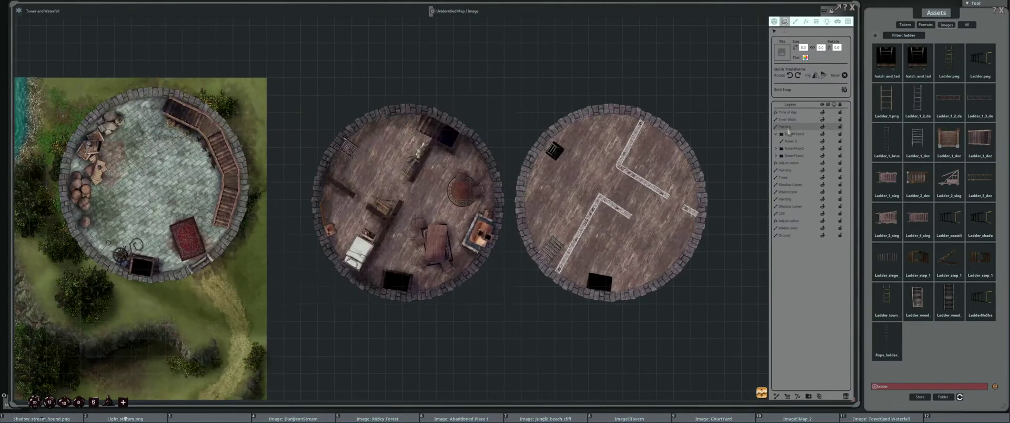
drag(799, 124, 802, 127)
drag(689, 268, 647, 270)
Redraw the third floor's lower-right inner wall on the Inner Walls layer in the white wood style, and add a Painting layer on top
click(795, 22)
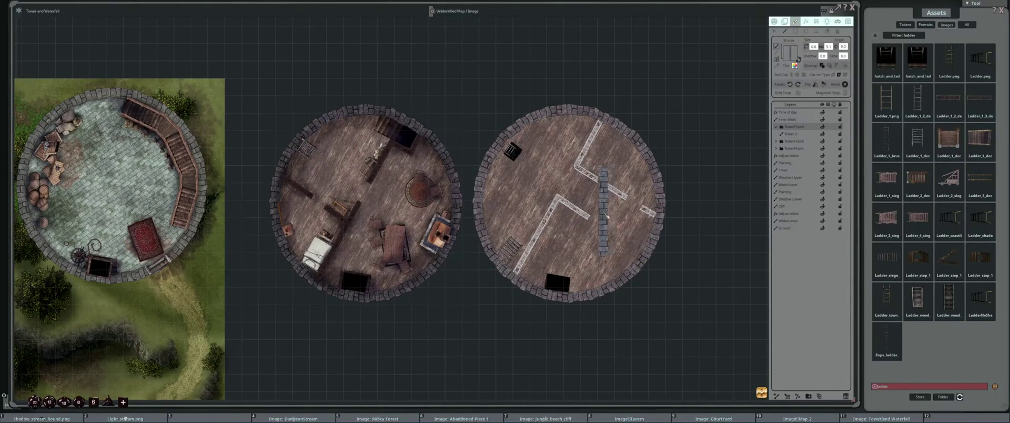
scroll(629, 232, up, 3)
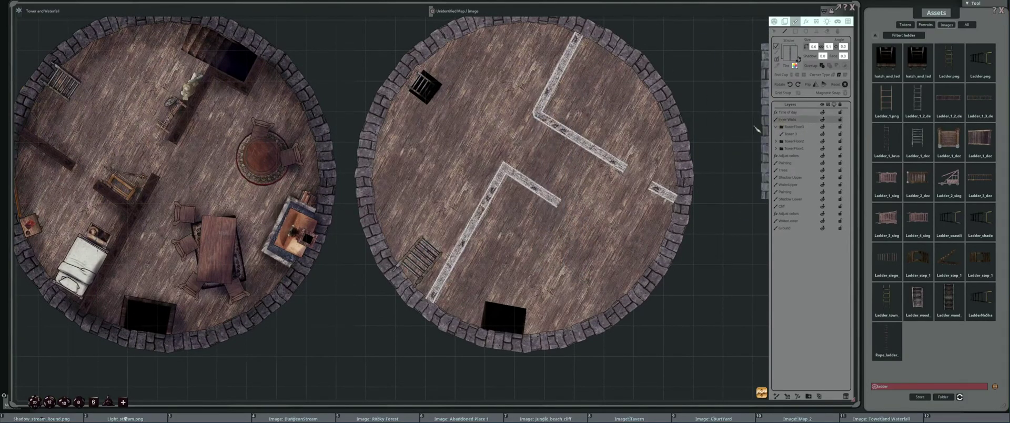
scroll(572, 225, up, 4)
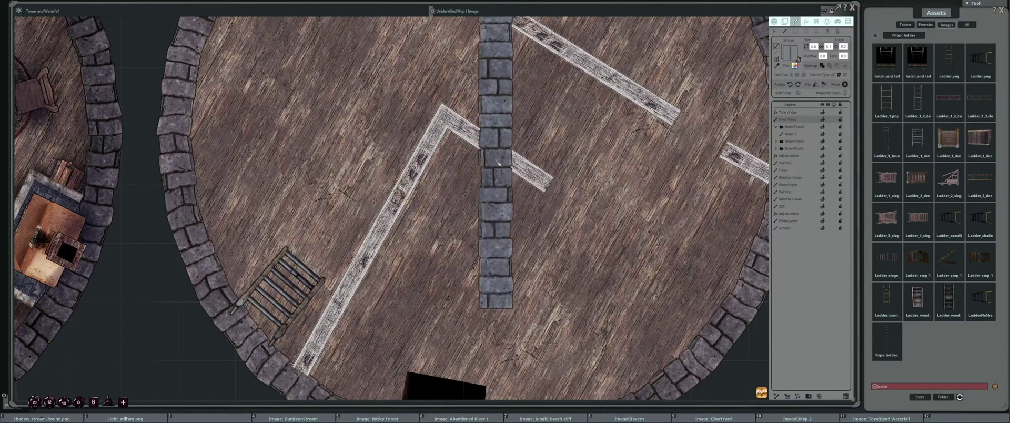
alt+click(438, 136)
drag(663, 205, 591, 171)
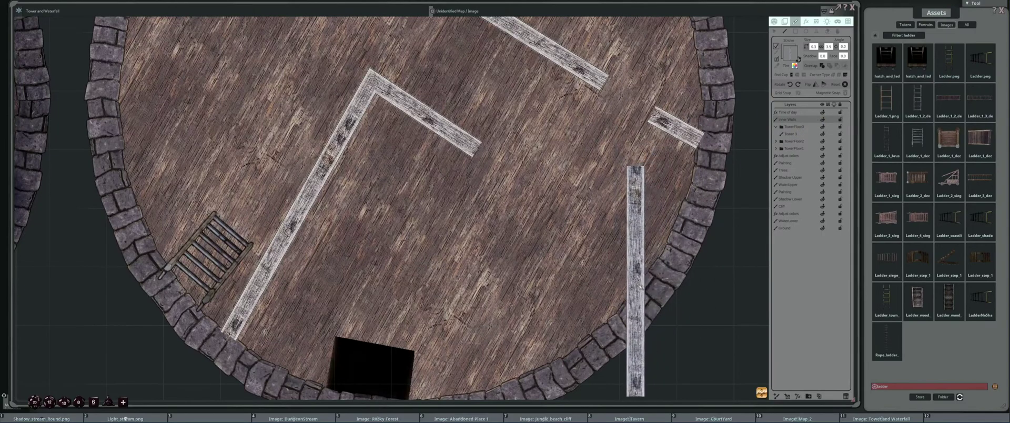
click(655, 267)
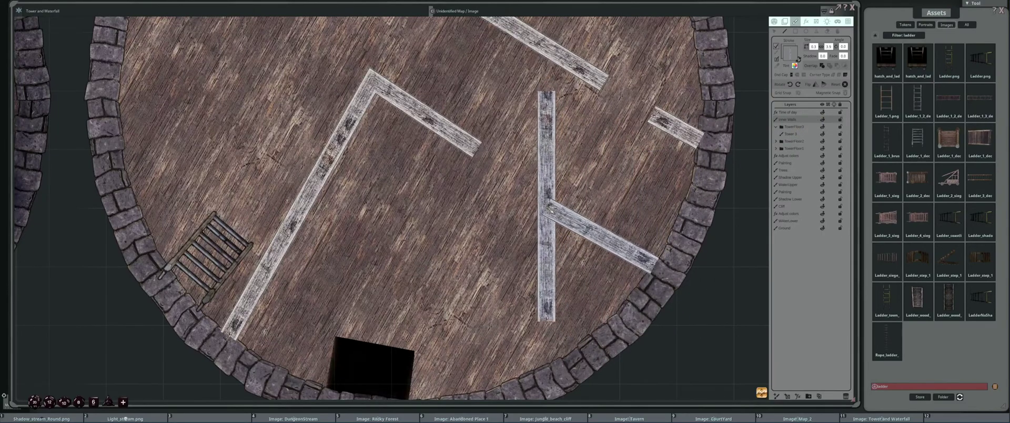
key(Escape)
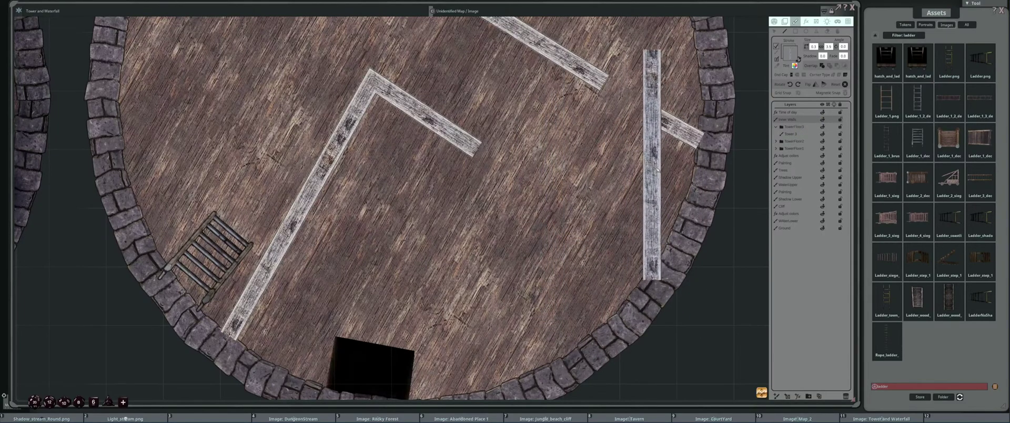
scroll(737, 143, down, 3)
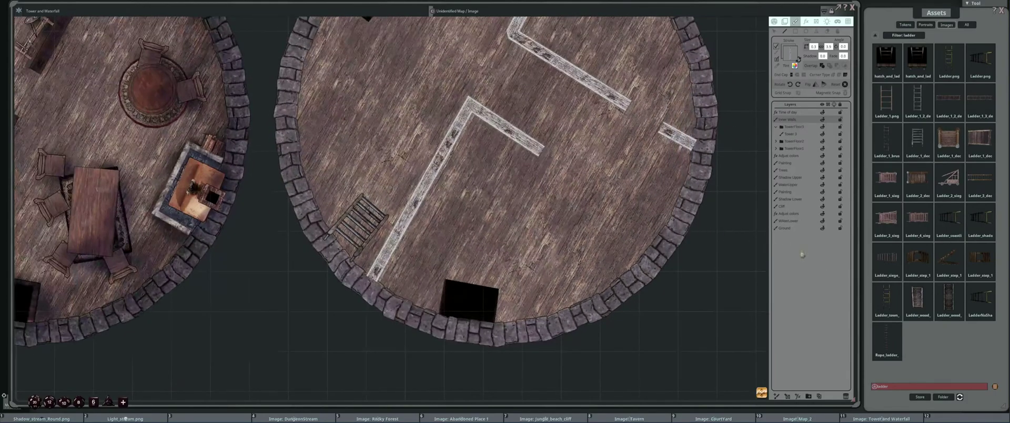
click(778, 397)
Delete the duplicate plank from the third floor's lower-right inner wall on the Inner Walls layer and adjust the remaining wall's end at the outer wall
scroll(658, 275, up, 2)
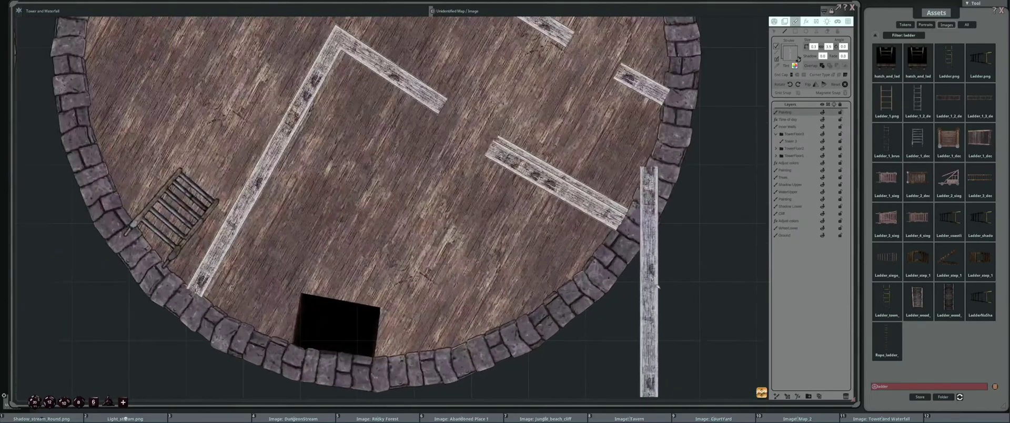
click(800, 128)
click(775, 32)
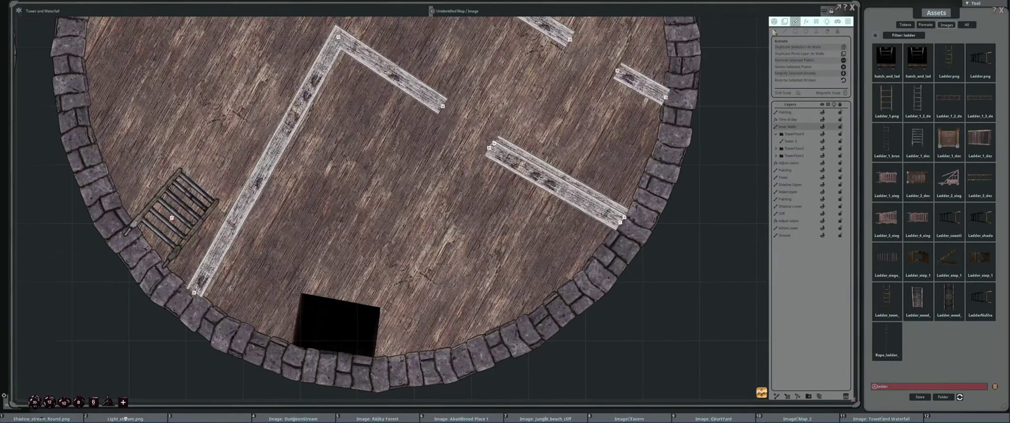
drag(621, 225, 550, 225)
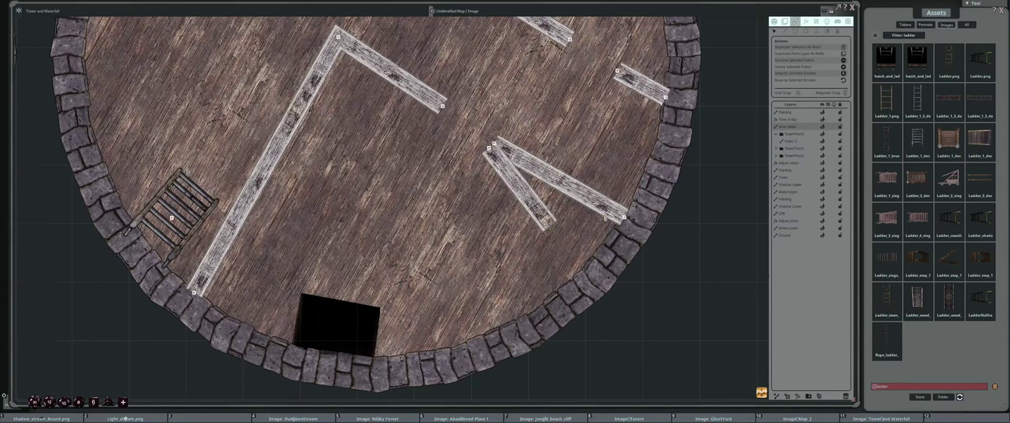
key(Delete)
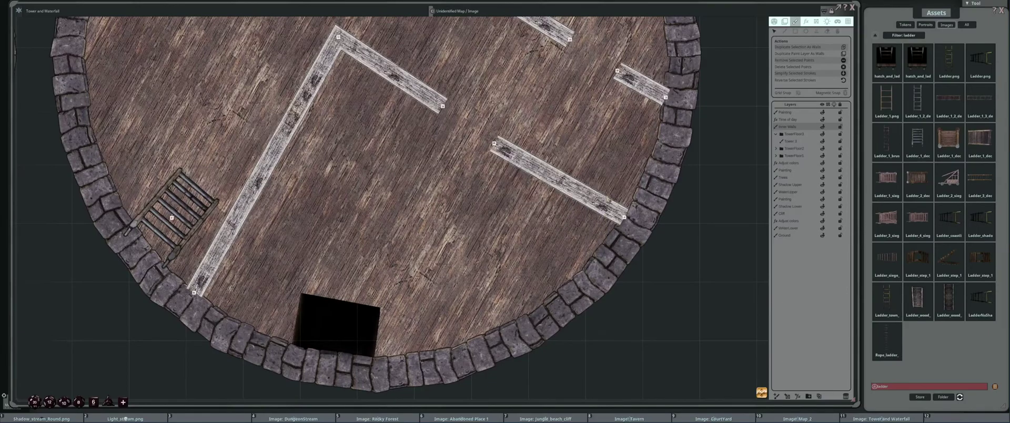
drag(625, 217, 622, 221)
click(815, 113)
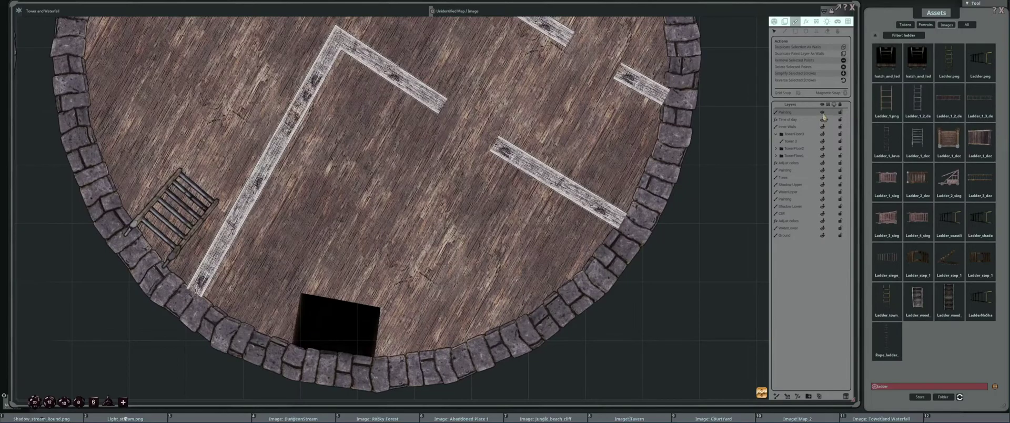
click(797, 128)
Add another Painting layer and place it between the Inner Walls layer and the TowerFloor3 folder
scroll(562, 202, down, 3)
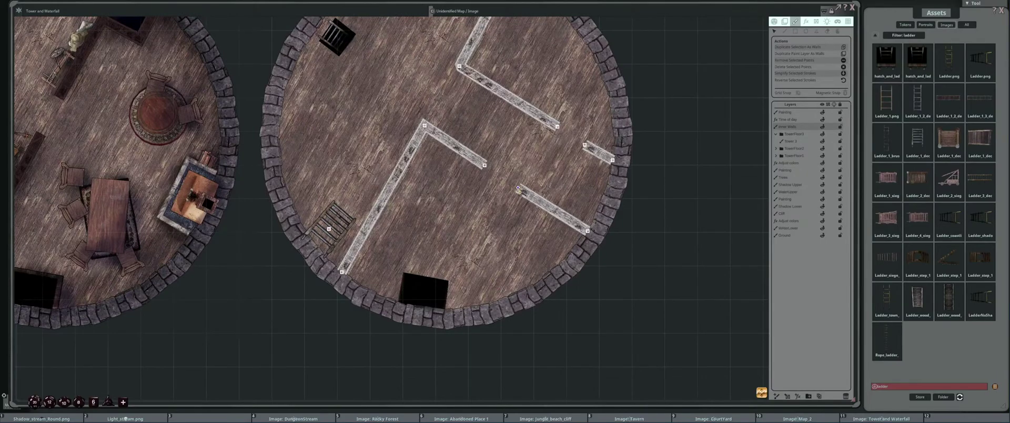
scroll(598, 184, down, 1)
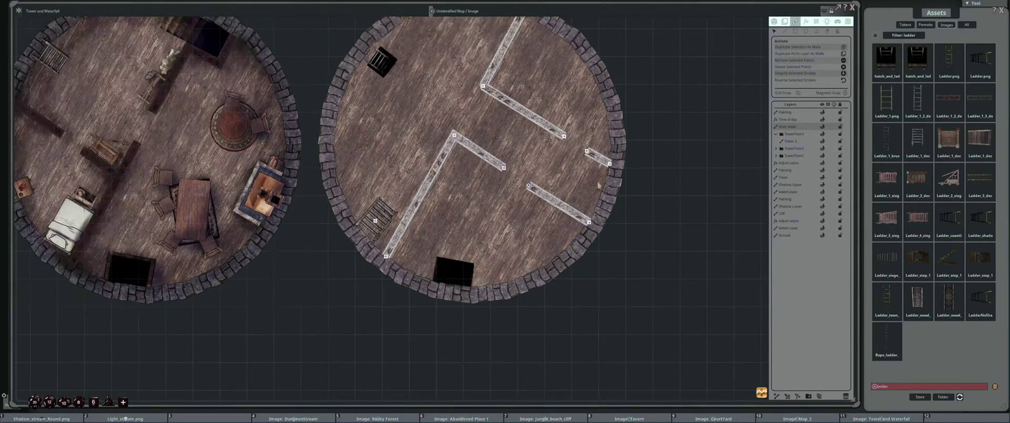
drag(543, 186, 566, 193)
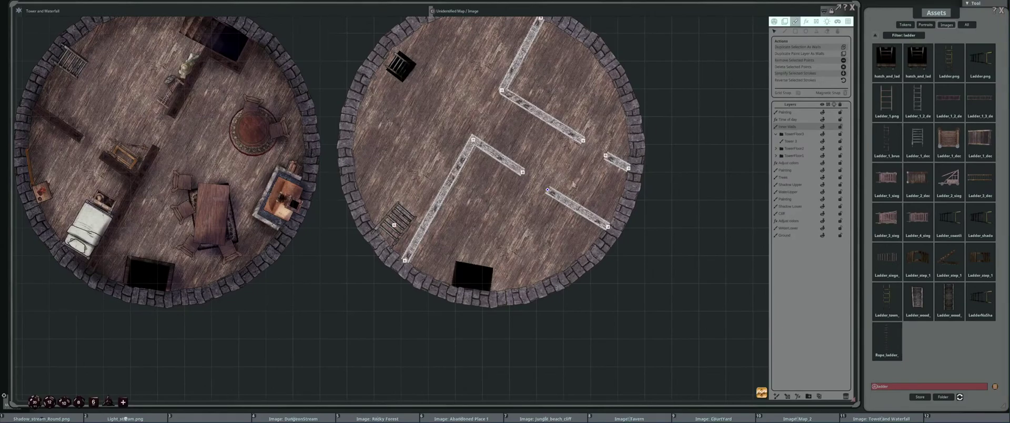
mouse_move(789, 113)
mouse_down()
mouse_move(789, 127)
mouse_move(800, 111)
mouse_up()
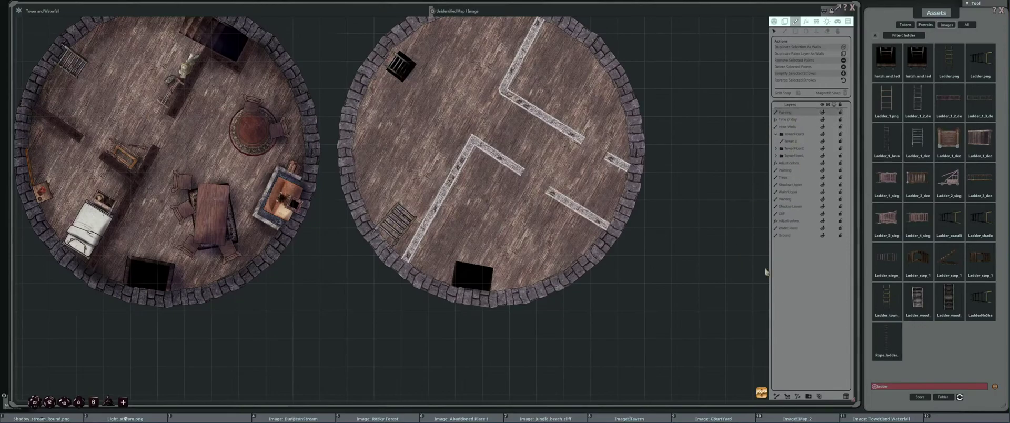
click(777, 395)
drag(800, 114, 800, 134)
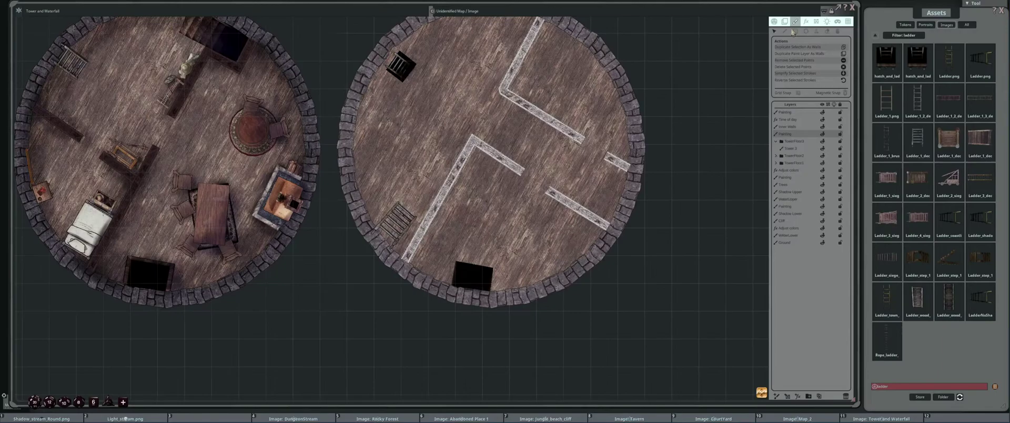
Load Light_stream.png as the stamp, colour it black, and stretch it into a long, semi-transparent soft shadow
click(818, 32)
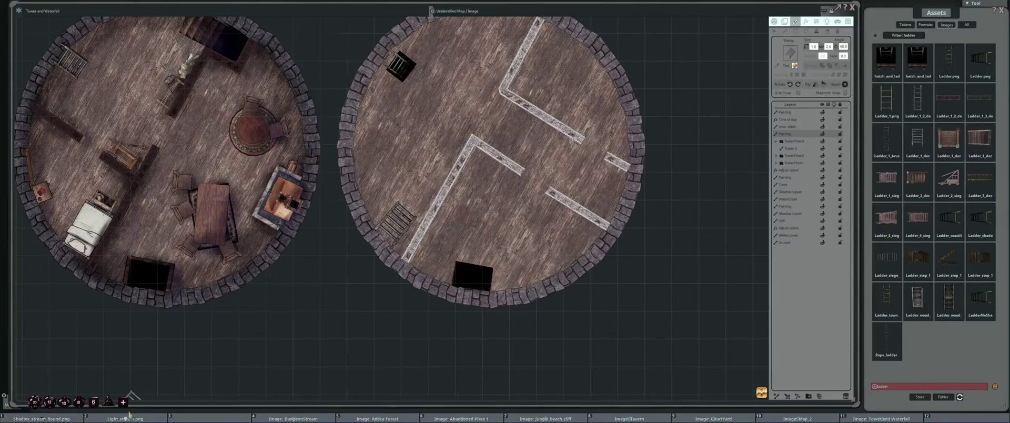
drag(124, 419, 790, 53)
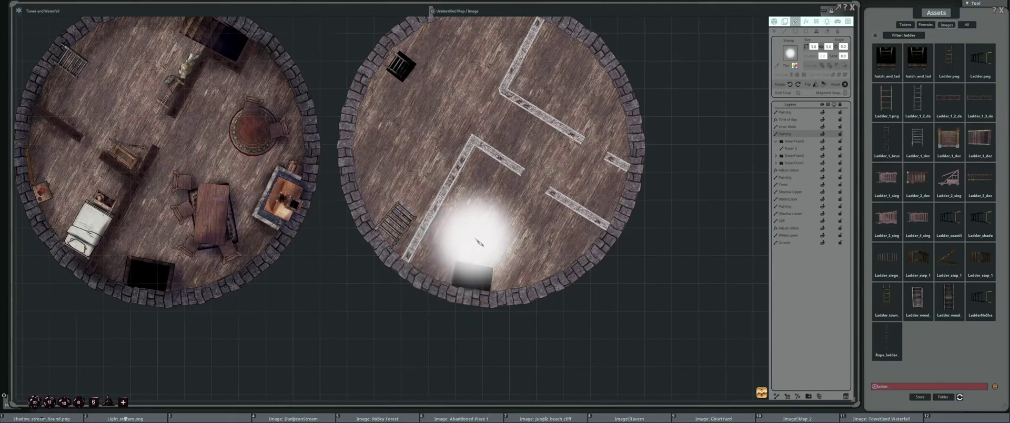
scroll(480, 242, down, 1)
scroll(495, 227, down, 2)
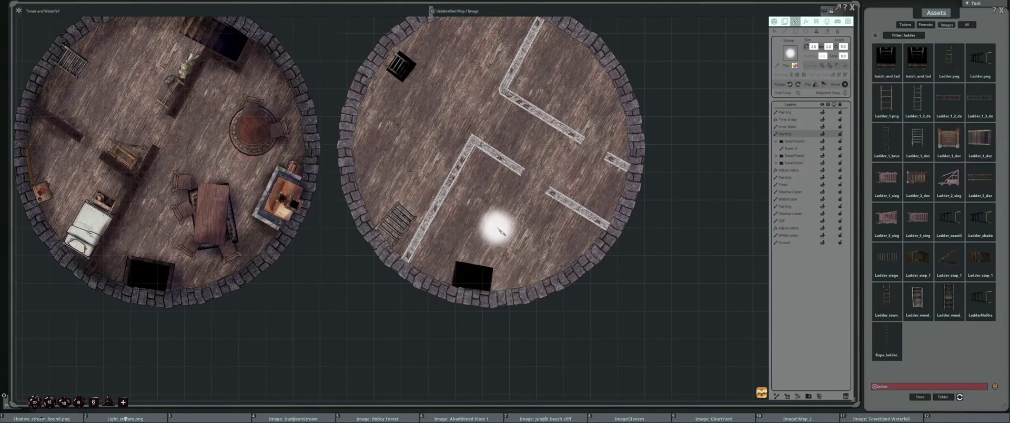
scroll(499, 210, down, 3)
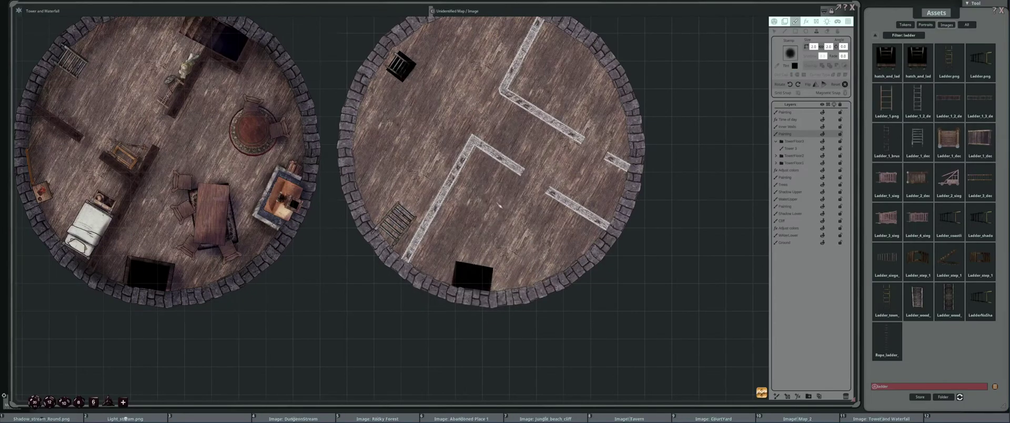
click(500, 206)
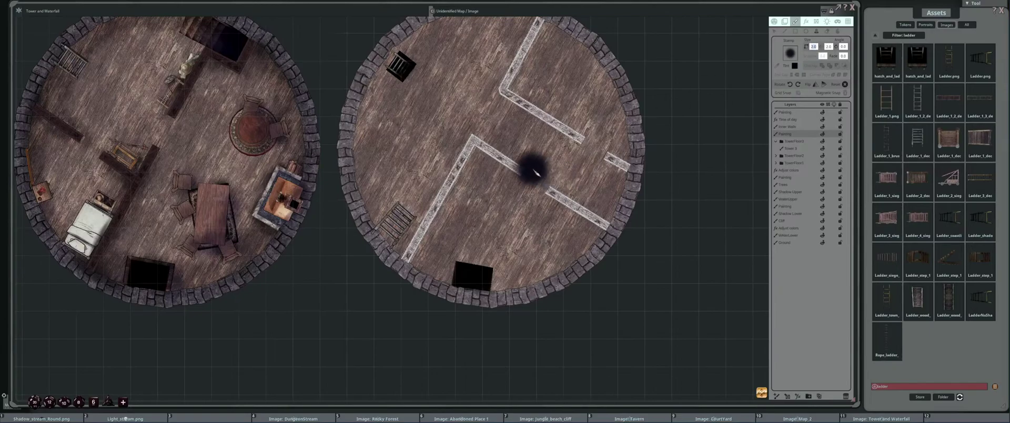
key(Return)
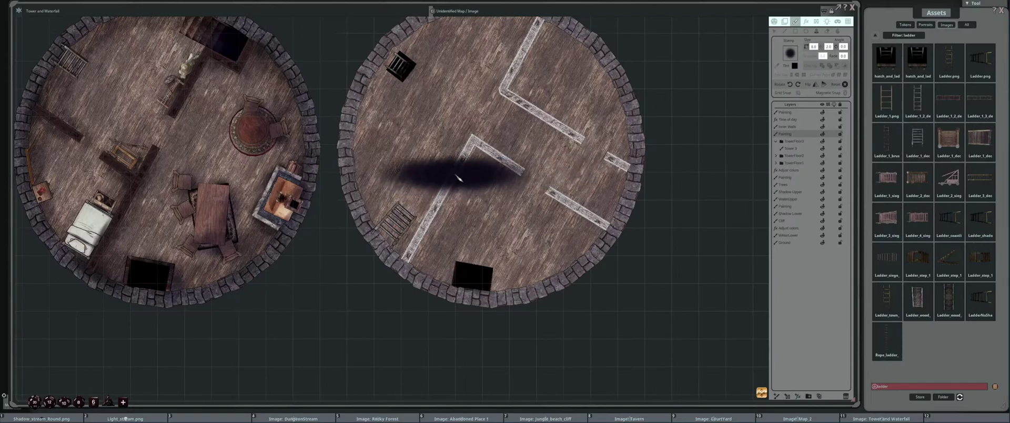
scroll(459, 179, up, 11)
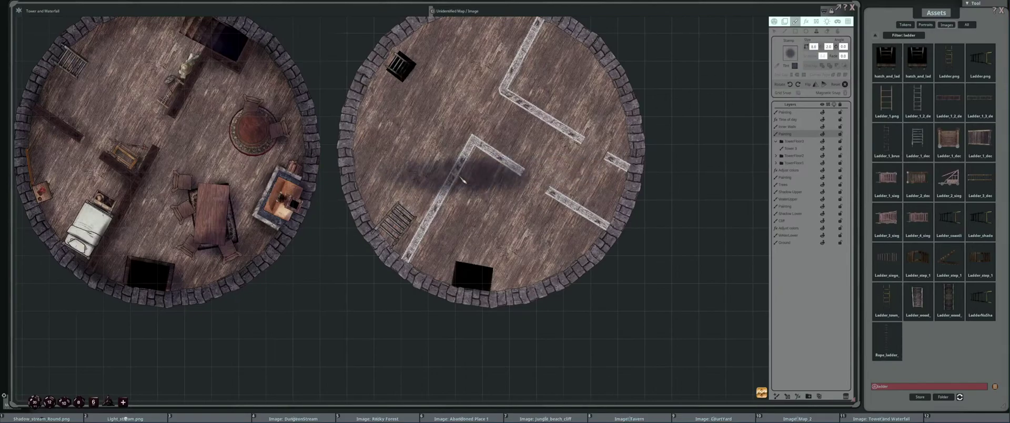
Stamp rotated soft shadows along the third floor's long inner wall, the upper-right inner wall and the short branch of the lower wall
scroll(449, 200, down, 1)
mouse_move(450, 200)
mouse_down()
mouse_move(463, 158)
mouse_move(416, 242)
mouse_move(435, 227)
mouse_up()
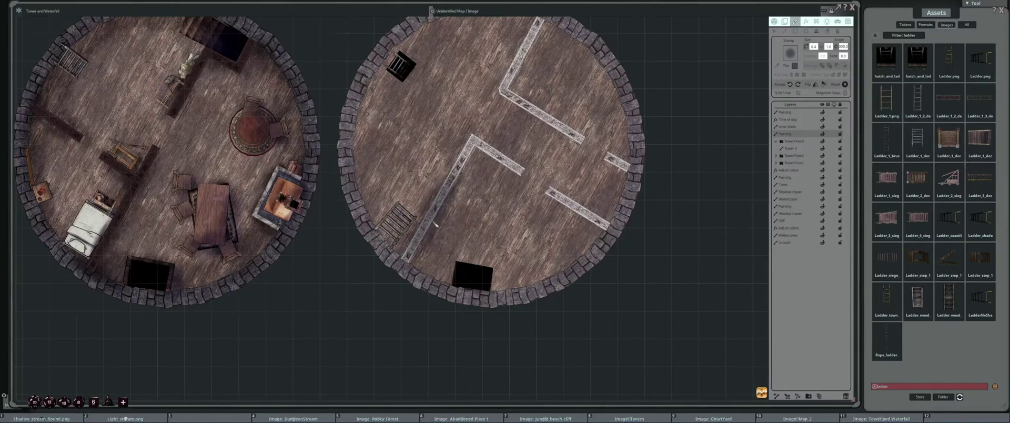
scroll(525, 67, down, 1)
mouse_move(525, 67)
mouse_down()
mouse_move(527, 58)
mouse_move(573, 105)
mouse_move(558, 121)
mouse_move(543, 115)
mouse_up()
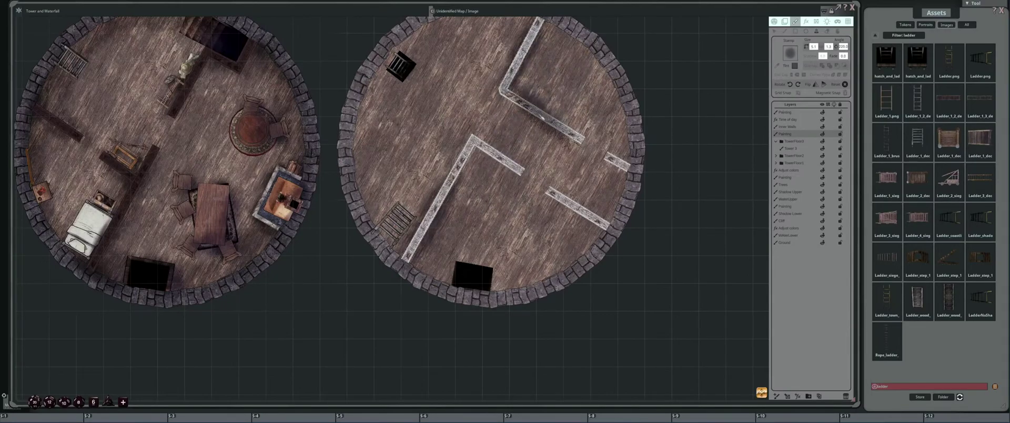
drag(448, 132, 479, 163)
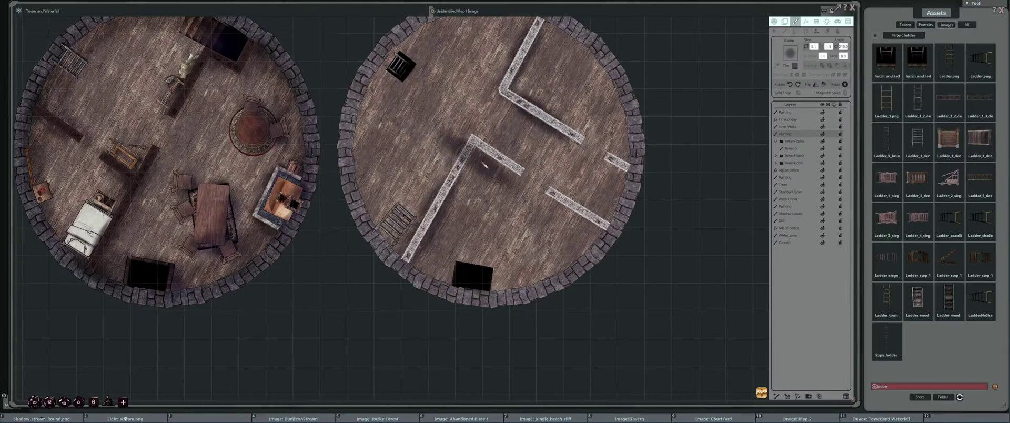
Stamp smaller soft shadows along the third floor's lower-right inner wall and across the two doorway gaps
scroll(478, 164, down, 1)
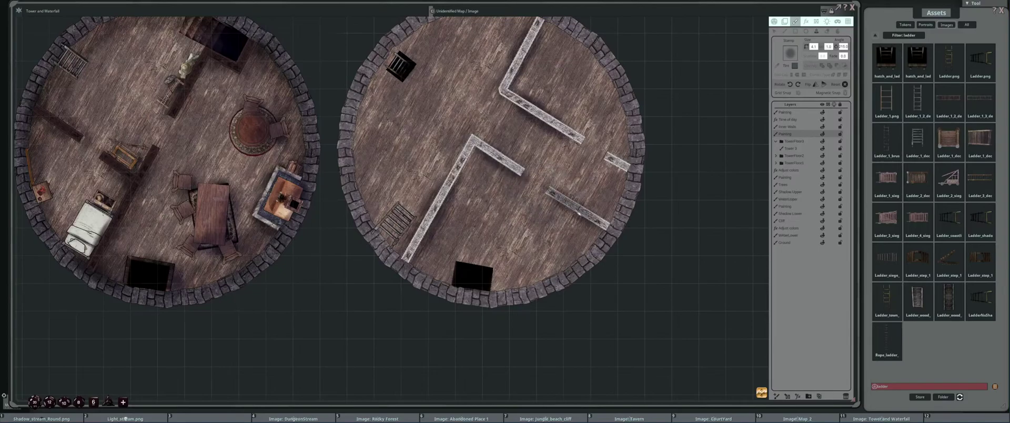
scroll(644, 163, down, 1)
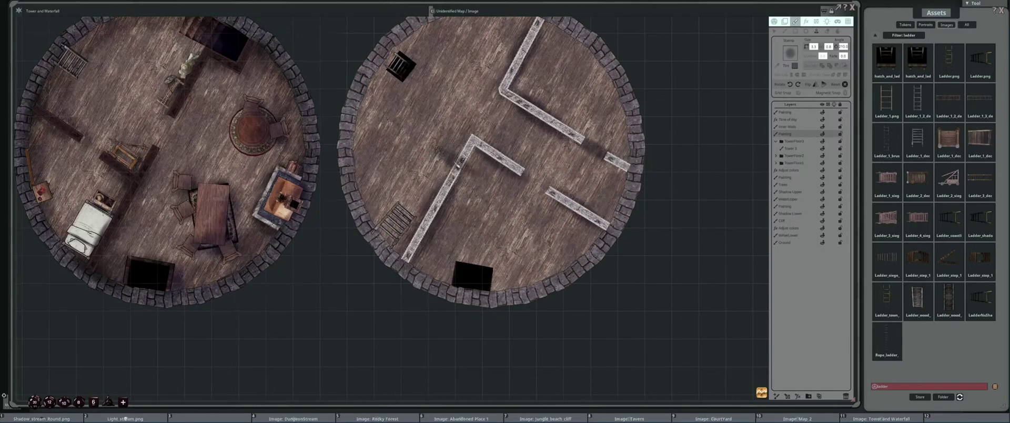
drag(524, 175, 542, 183)
scroll(434, 213, down, 17)
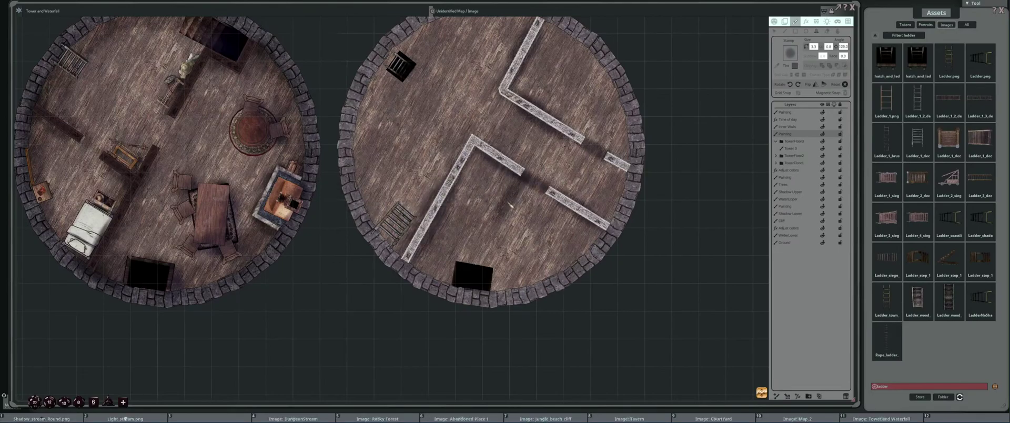
scroll(509, 204, up, 18)
scroll(509, 204, down, 3)
scroll(510, 202, up, 1)
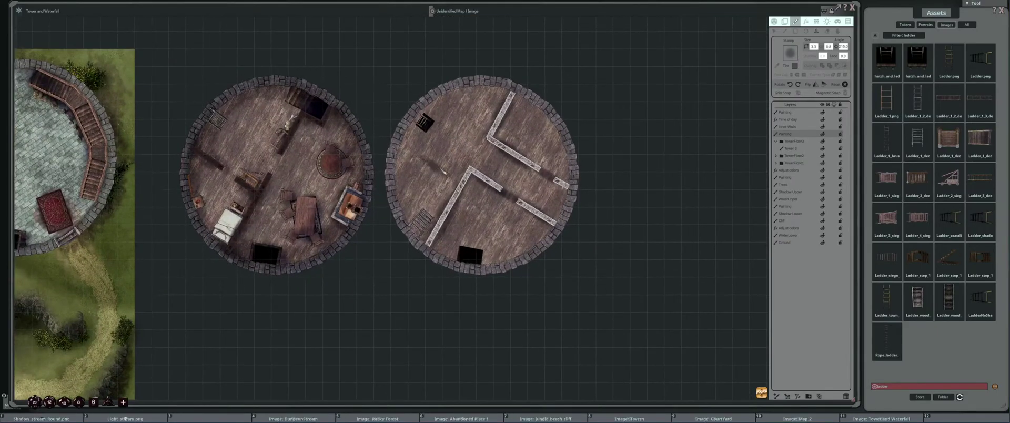
Add an Adjust colors effect layer directly above the TowerFloor3 folder, set its brightness to 45, and mask the effect off
click(798, 396)
drag(796, 113, 800, 138)
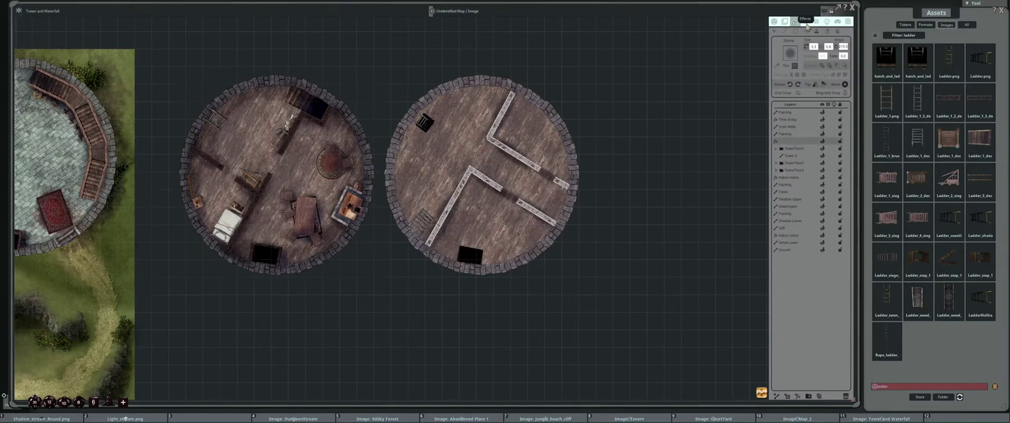
click(806, 22)
click(813, 43)
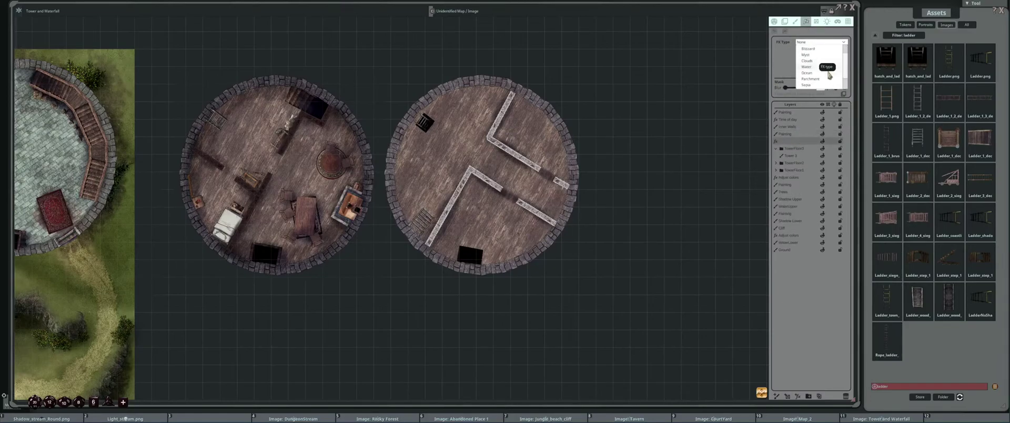
click(815, 79)
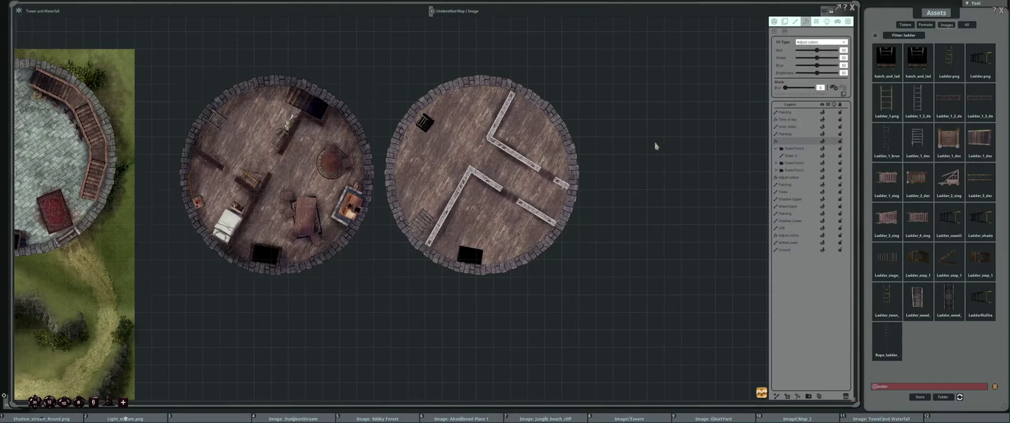
click(843, 74)
text(45)
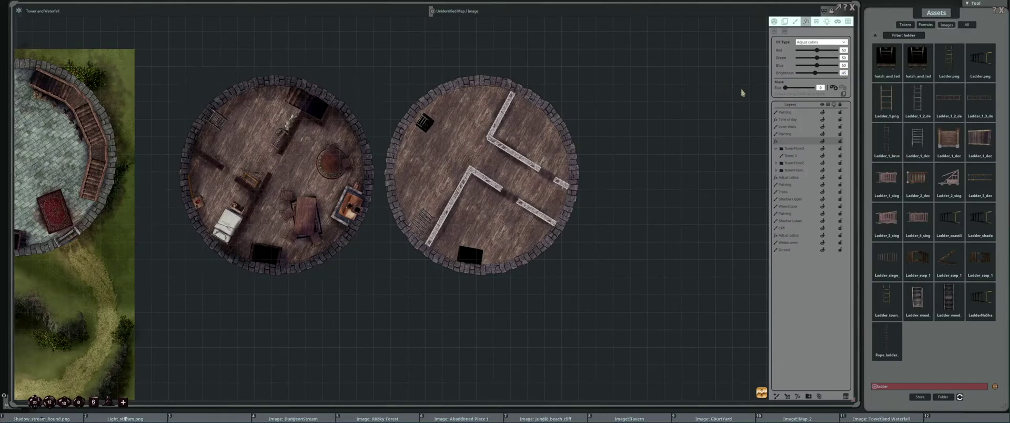
click(837, 90)
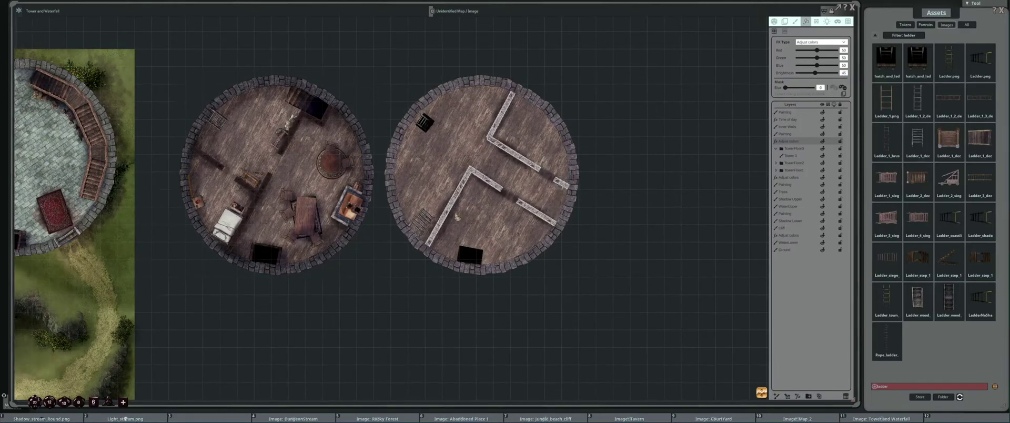
Draw freehand mask areas along the inside of the third floor's outer wall so the effect darkens the floor's edges
scroll(527, 196, up, 2)
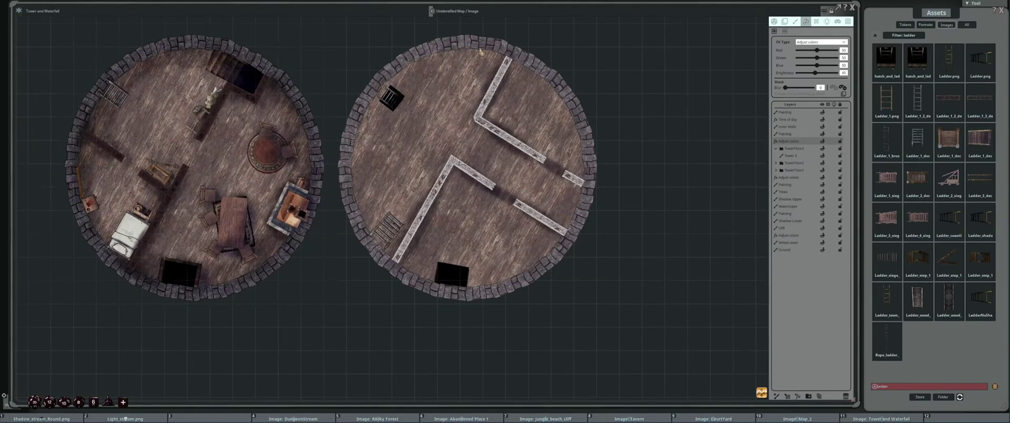
key(alt)
mouse_move(463, 50)
mouse_down()
mouse_move(417, 60)
mouse_move(379, 86)
mouse_move(358, 123)
mouse_move(349, 183)
mouse_move(390, 263)
mouse_move(376, 196)
mouse_move(388, 95)
mouse_move(462, 62)
mouse_move(510, 63)
mouse_move(502, 52)
mouse_move(576, 115)
mouse_move(586, 180)
mouse_move(511, 62)
mouse_up()
drag(485, 108, 483, 123)
mouse_move(452, 162)
mouse_down()
mouse_move(458, 182)
mouse_move(451, 164)
mouse_up()
mouse_move(393, 262)
mouse_down()
mouse_move(422, 285)
mouse_move(460, 294)
mouse_move(519, 281)
mouse_move(562, 252)
mouse_move(555, 241)
mouse_move(485, 272)
mouse_move(401, 257)
mouse_up()
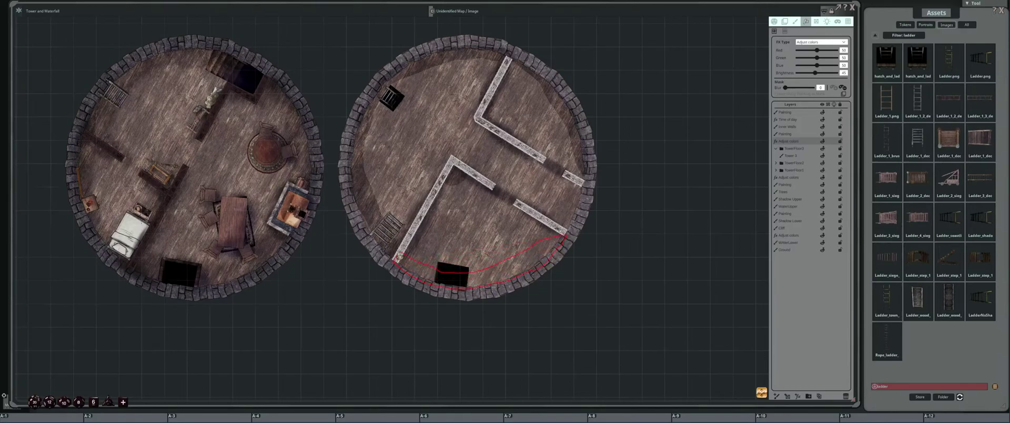
mouse_move(537, 223)
mouse_down()
mouse_move(561, 241)
mouse_move(581, 220)
mouse_move(588, 169)
mouse_move(563, 227)
mouse_up()
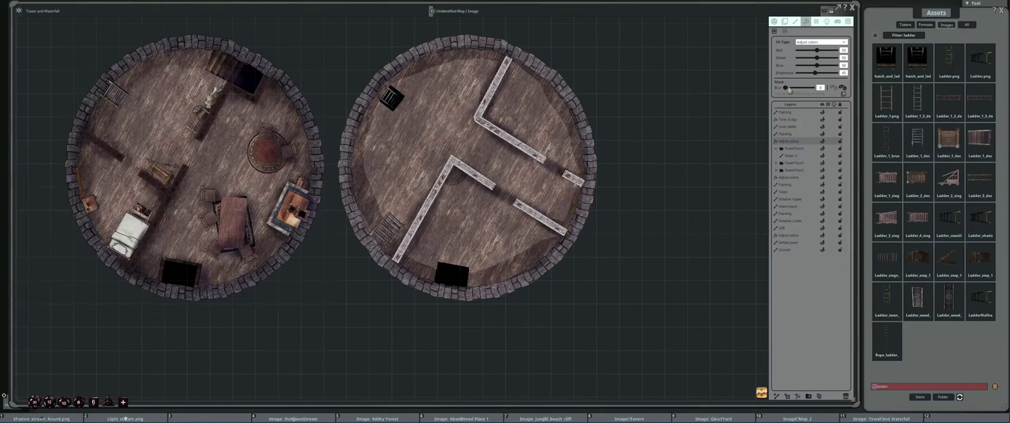
Increase the mask's blur to soften the darkened edges and lower the effect's red and green for a purplish tint
drag(788, 90, 804, 92)
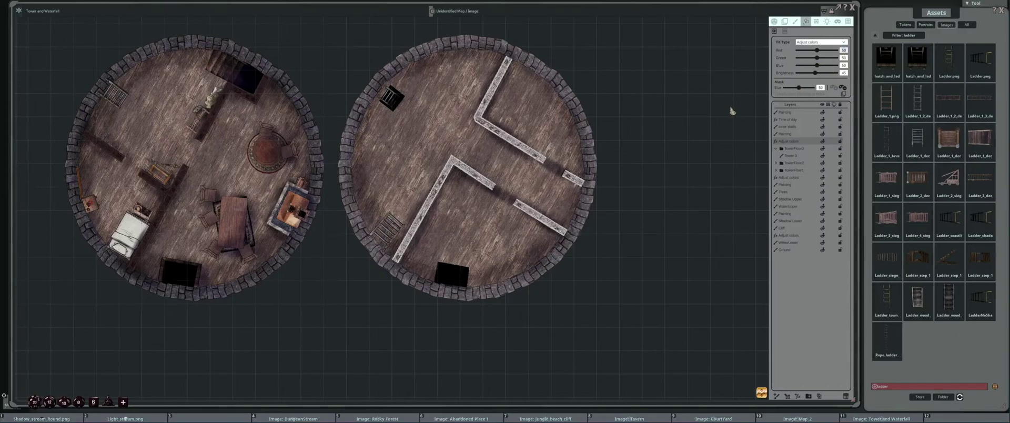
text(7)
click(843, 58)
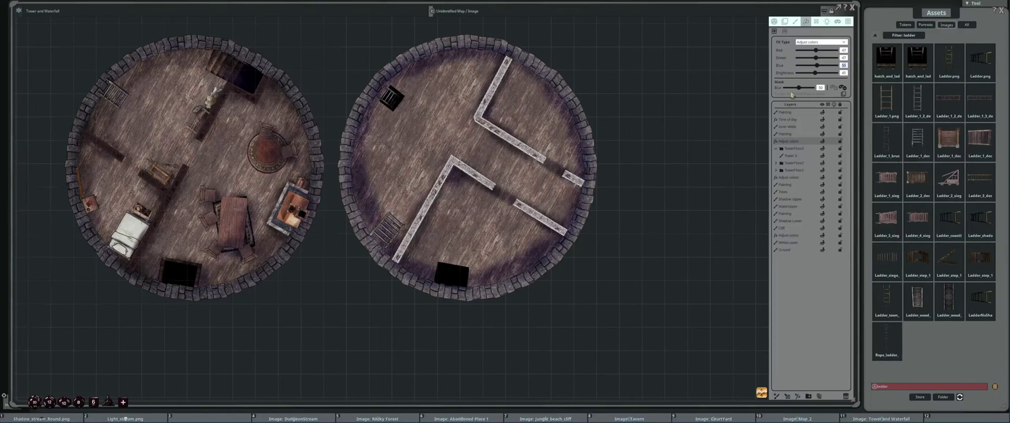
scroll(484, 157, down, 2)
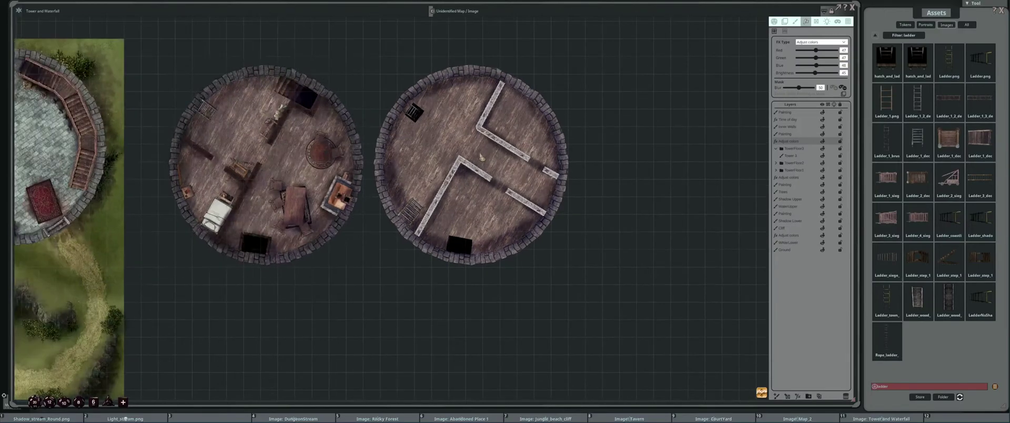
Examine the darkened edges and the soft wall shadows on the third tower floor, close up and beside the second floor
scroll(428, 156, up, 3)
scroll(426, 155, up, 2)
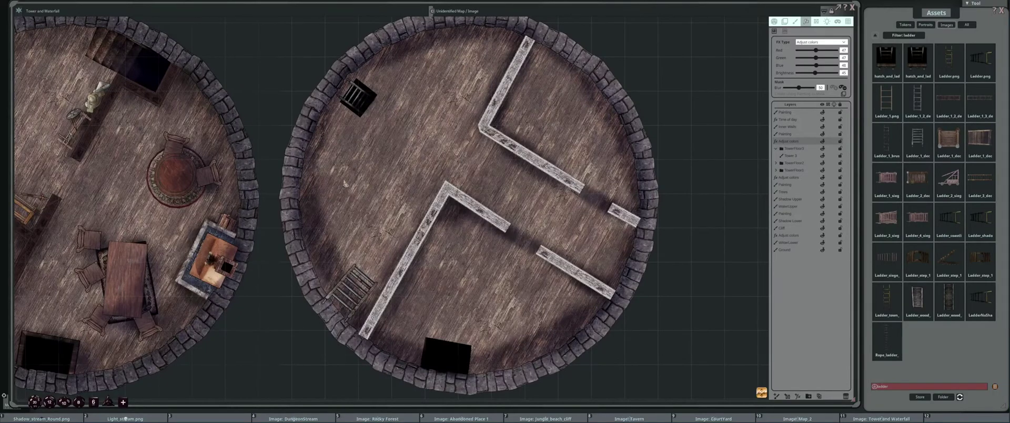
mouse_move(318, 165)
mouse_down()
mouse_move(314, 197)
mouse_move(322, 166)
mouse_up()
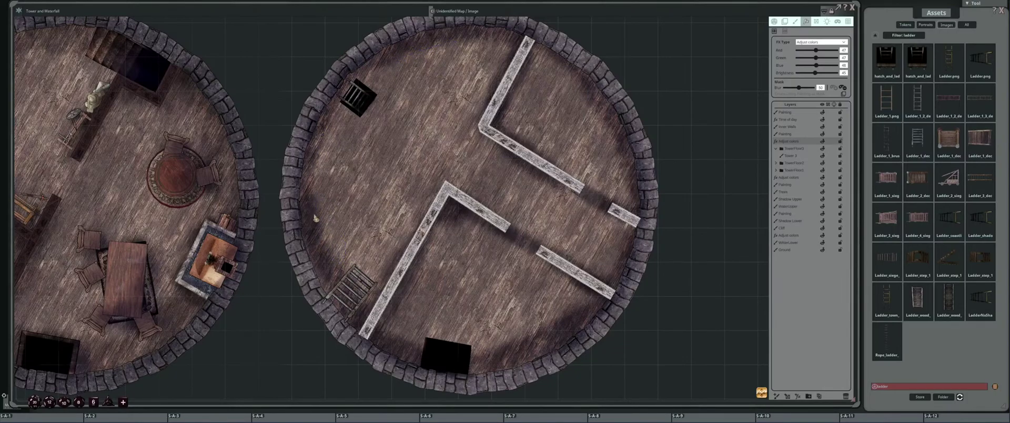
key(alt)
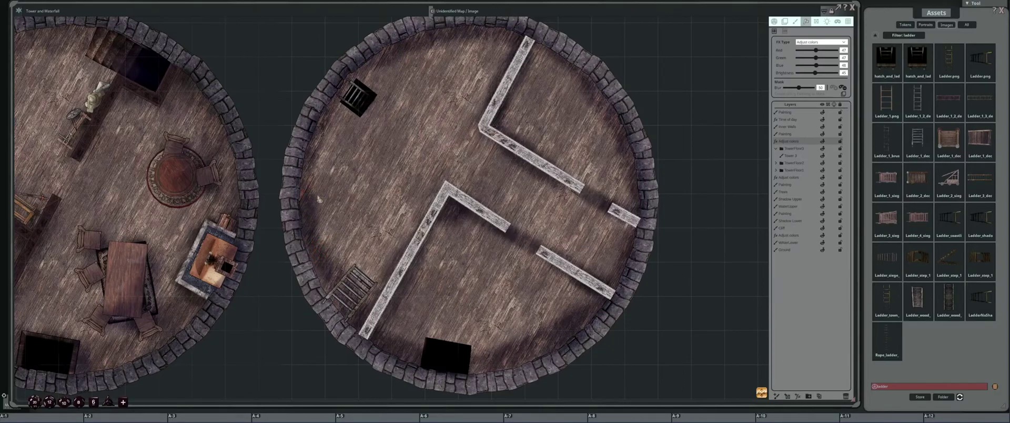
drag(465, 285, 379, 264)
scroll(405, 300, down, 1)
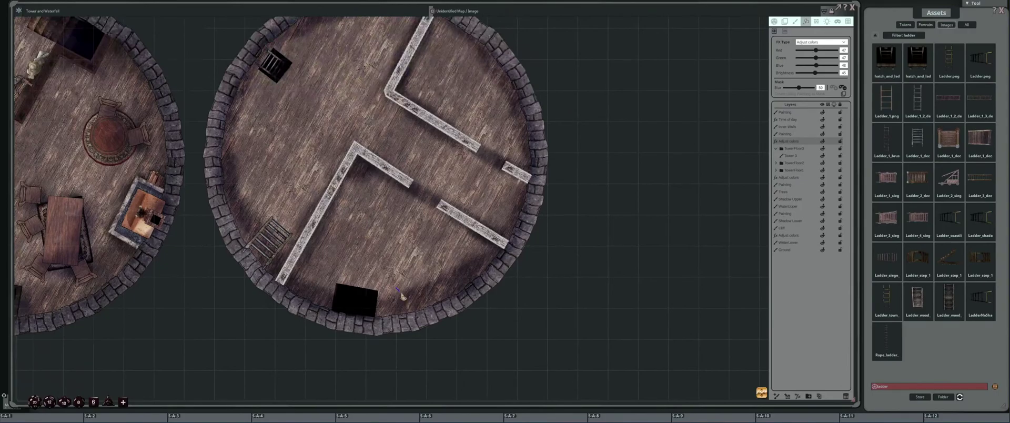
drag(377, 290, 418, 286)
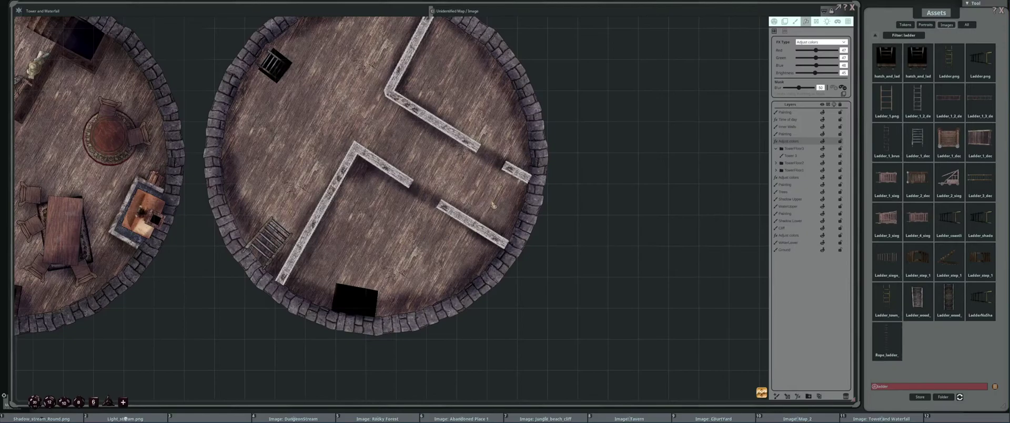
drag(496, 204, 490, 211)
key(alt)
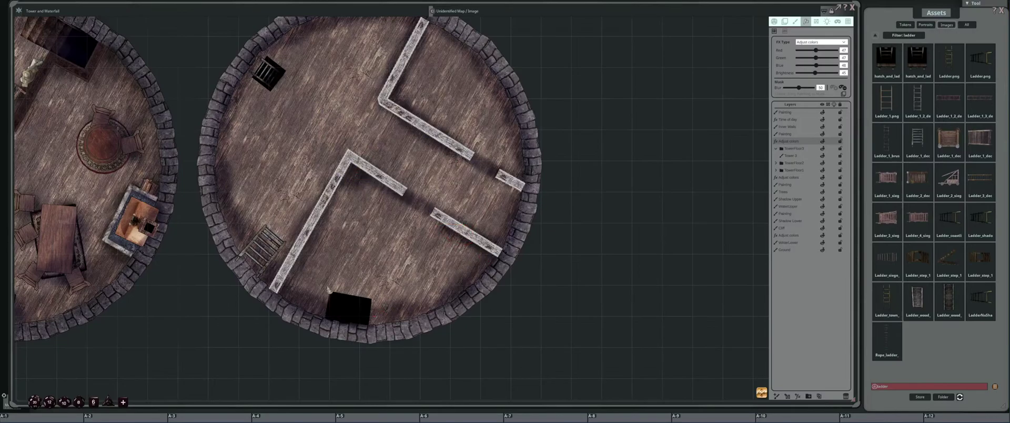
drag(333, 276, 403, 314)
scroll(402, 313, down, 1)
scroll(345, 192, up, 6)
scroll(345, 204, down, 6)
scroll(368, 221, down, 3)
scroll(368, 221, up, 4)
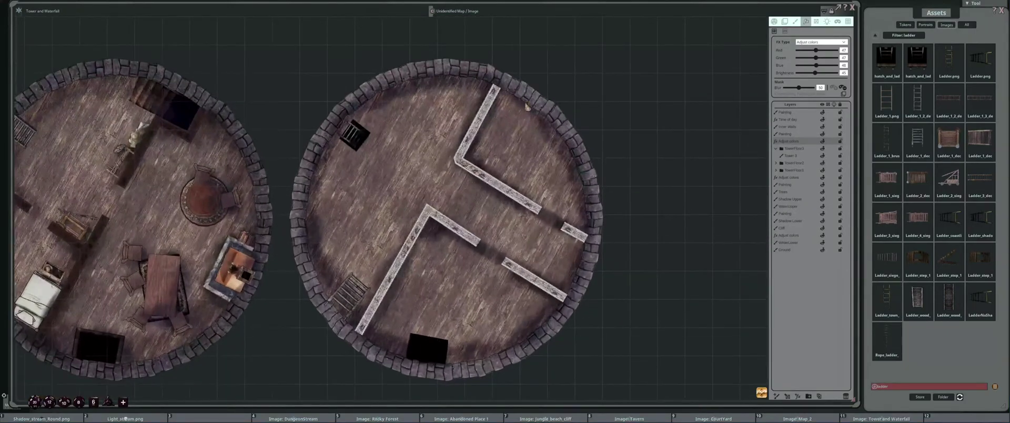
key(shift)
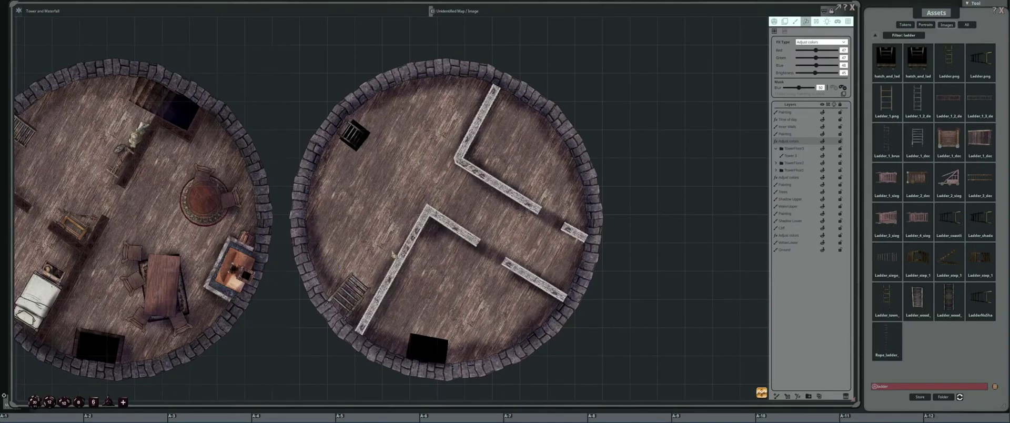
drag(433, 274, 402, 255)
key(shift)
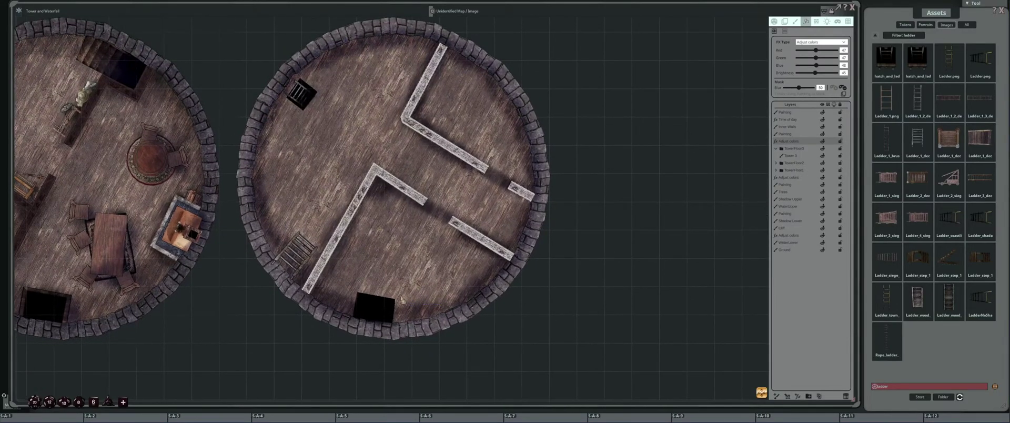
key(shift+alt)
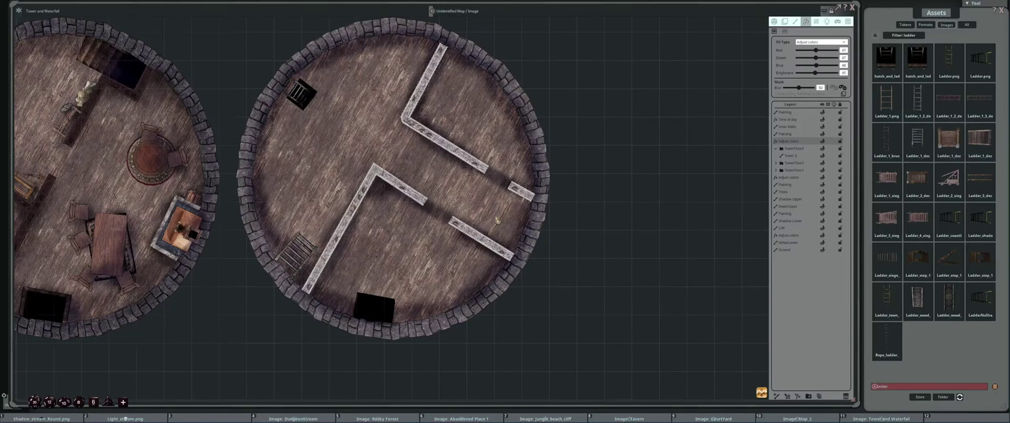
scroll(408, 186, down, 4)
scroll(363, 208, up, 3)
scroll(463, 175, up, 2)
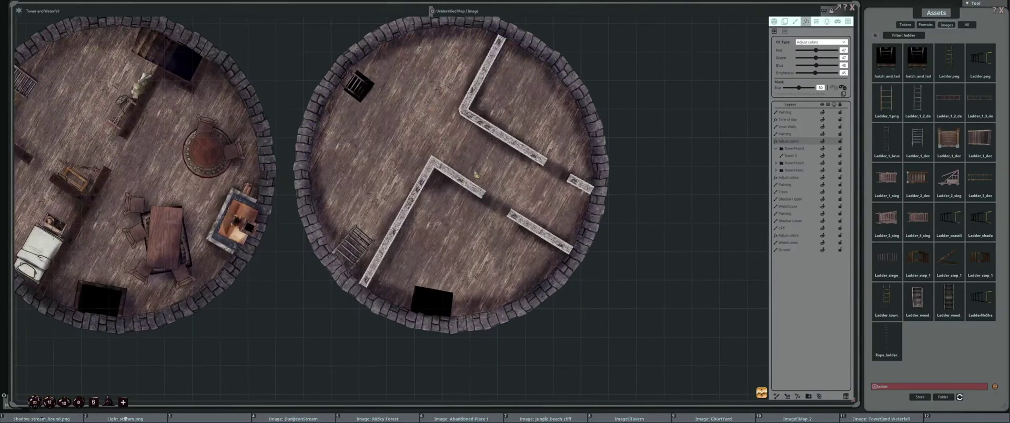
scroll(553, 195, up, 3)
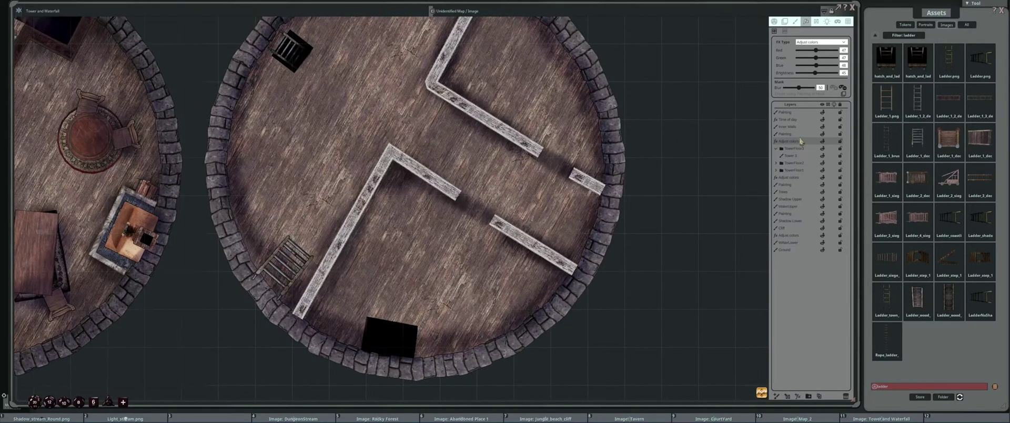
Select the Painting layer directly above the third floor's Adjust colors effect and clear the ladder filter from the image assets
click(808, 134)
mouse_move(517, 172)
mouse_down()
mouse_move(483, 170)
mouse_move(501, 173)
mouse_move(493, 172)
mouse_up()
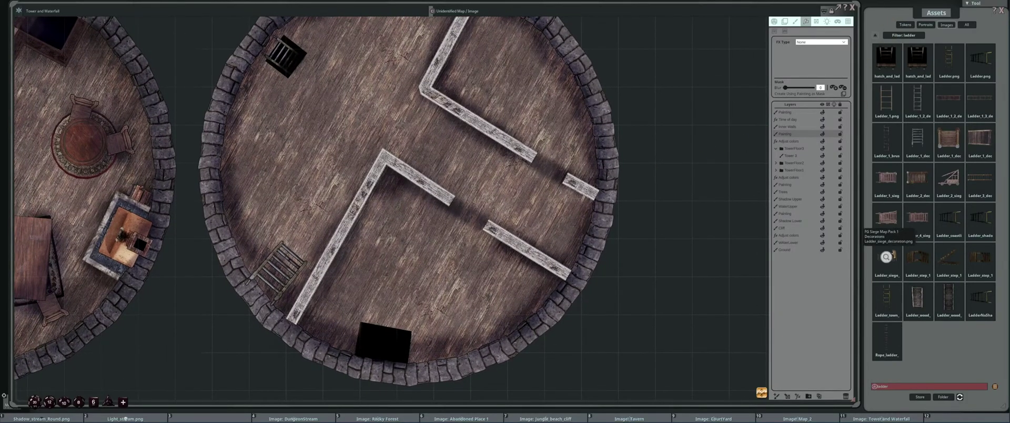
click(877, 36)
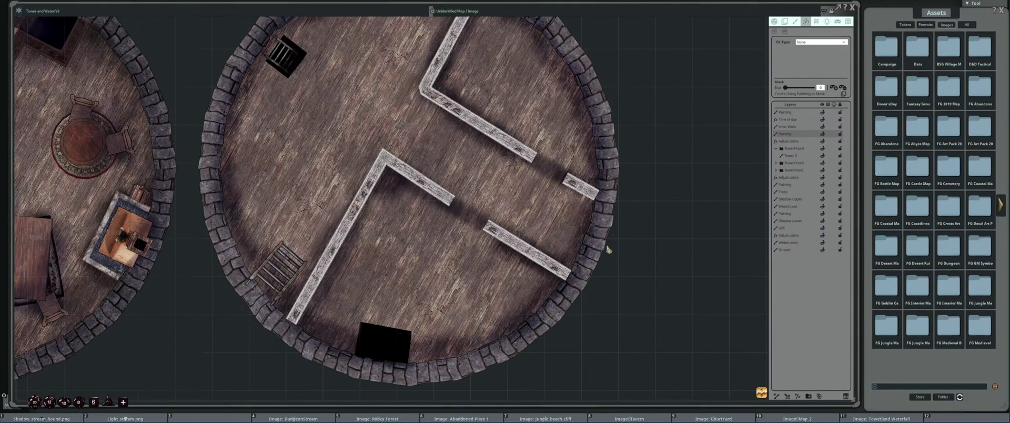
Inspect the second tower floor's furnishings close up, including the bed, chest, tables and rugs, and compare them with the unfurnished third floor
drag(501, 298, 533, 286)
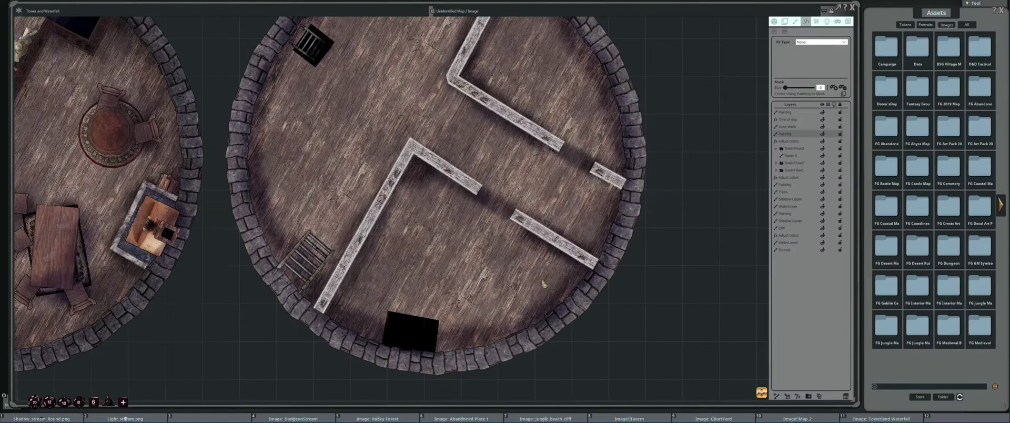
scroll(544, 284, down, 2)
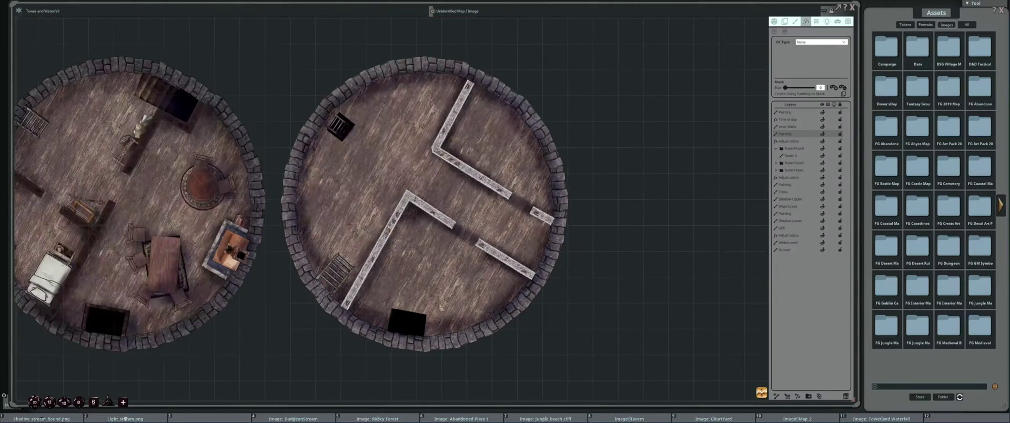
scroll(520, 274, up, 1)
scroll(519, 275, down, 1)
drag(519, 275, 525, 312)
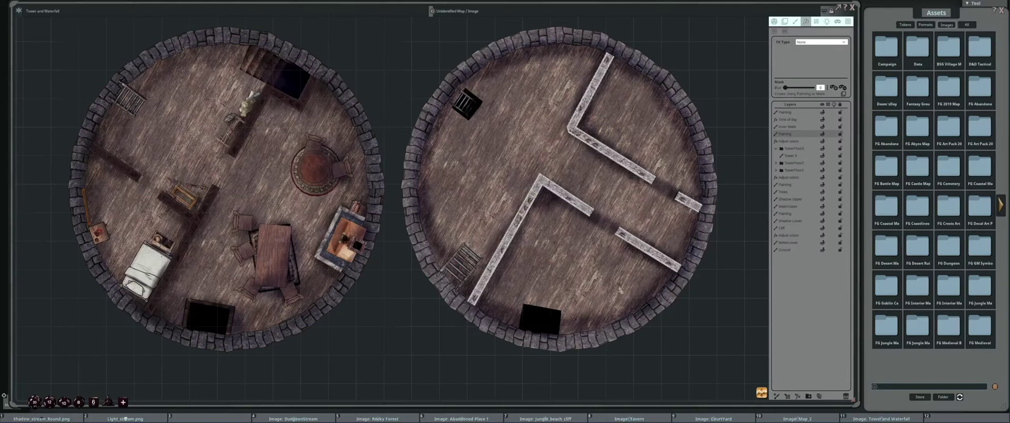
scroll(113, 233, up, 5)
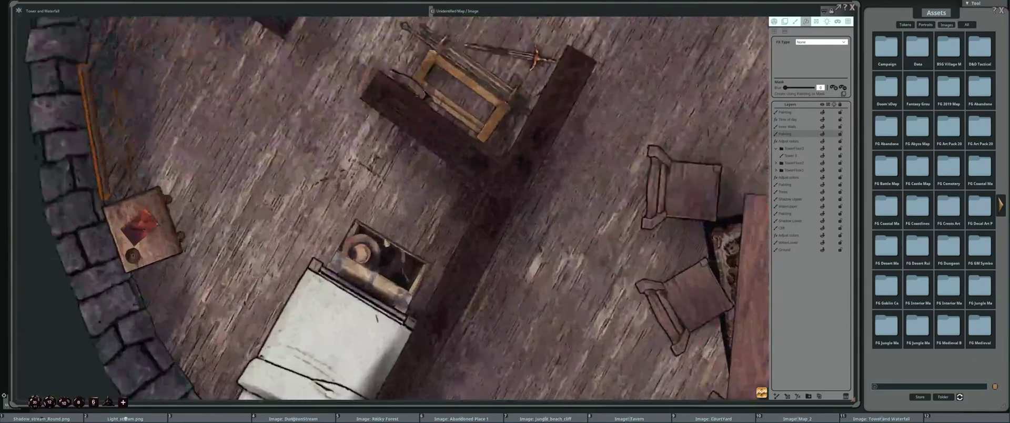
scroll(389, 273, down, 2)
scroll(415, 292, up, 2)
scroll(410, 294, down, 5)
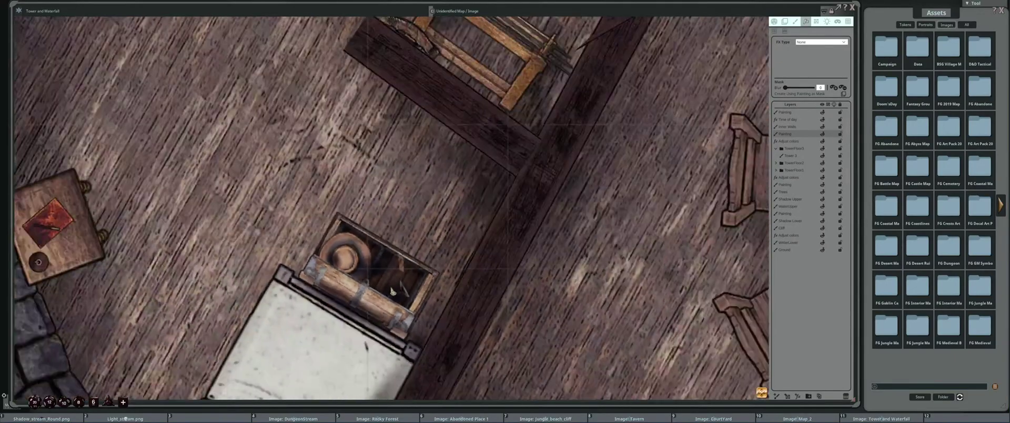
scroll(389, 211, down, 3)
scroll(390, 210, up, 5)
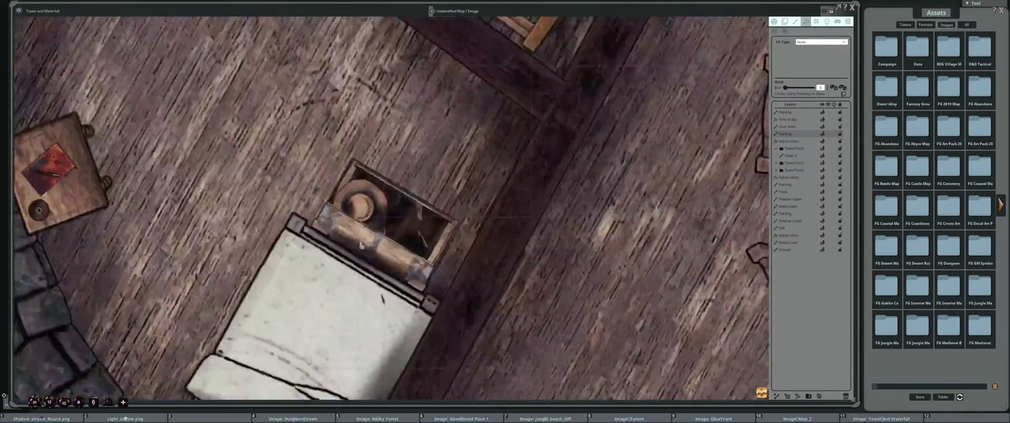
scroll(389, 211, down, 3)
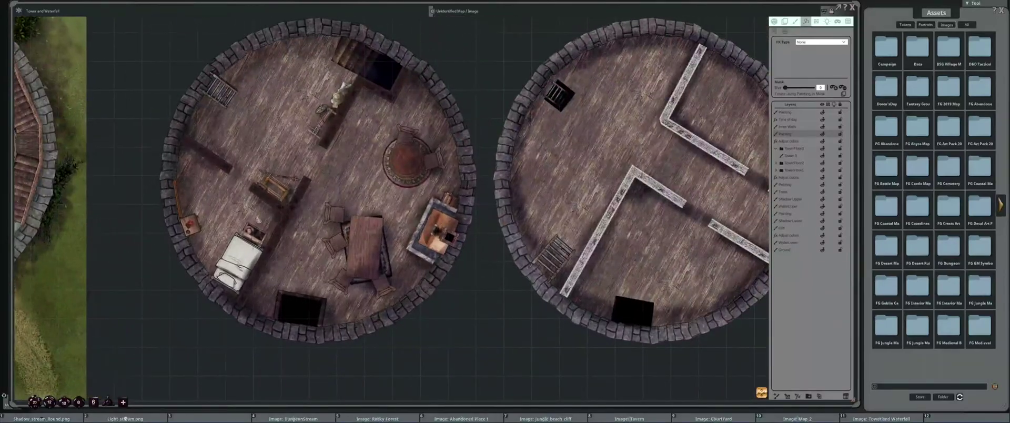
scroll(389, 211, up, 4)
scroll(389, 210, down, 5)
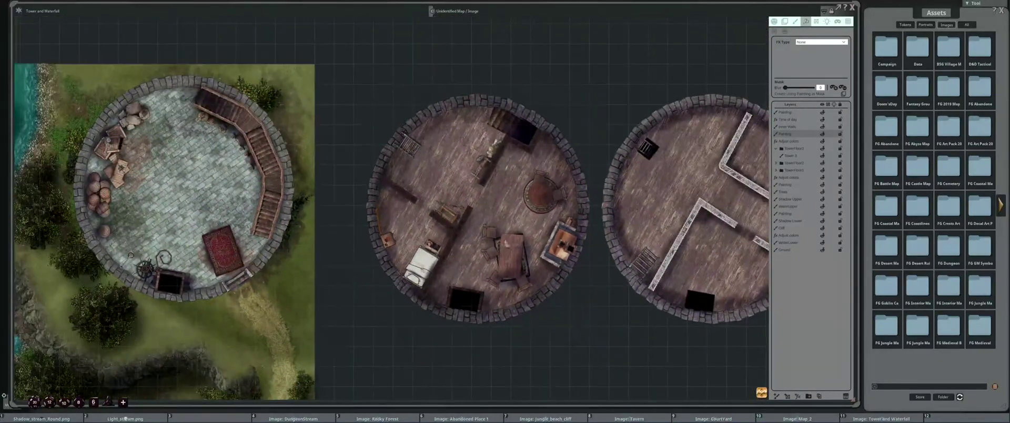
drag(517, 253, 359, 239)
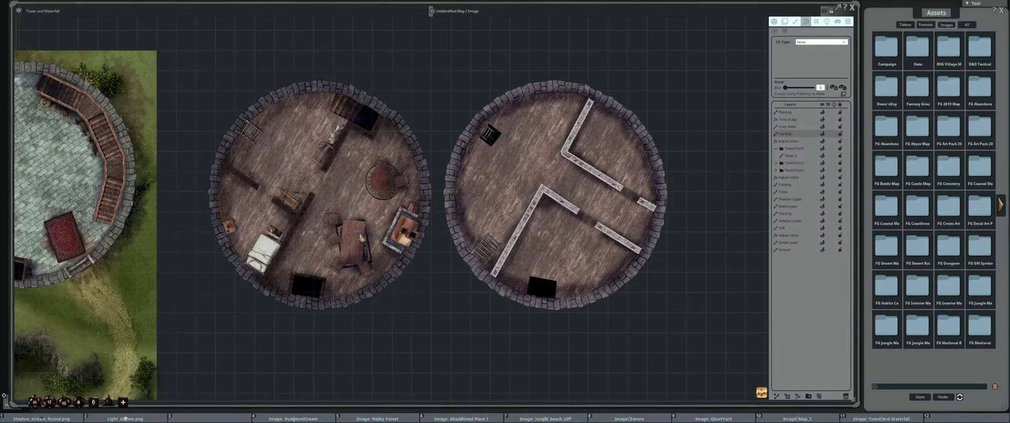
scroll(279, 229, up, 5)
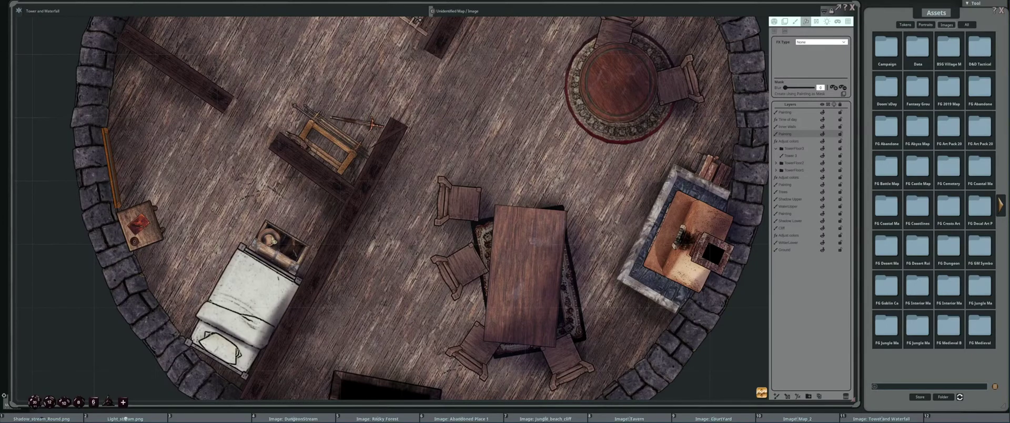
scroll(312, 208, down, 5)
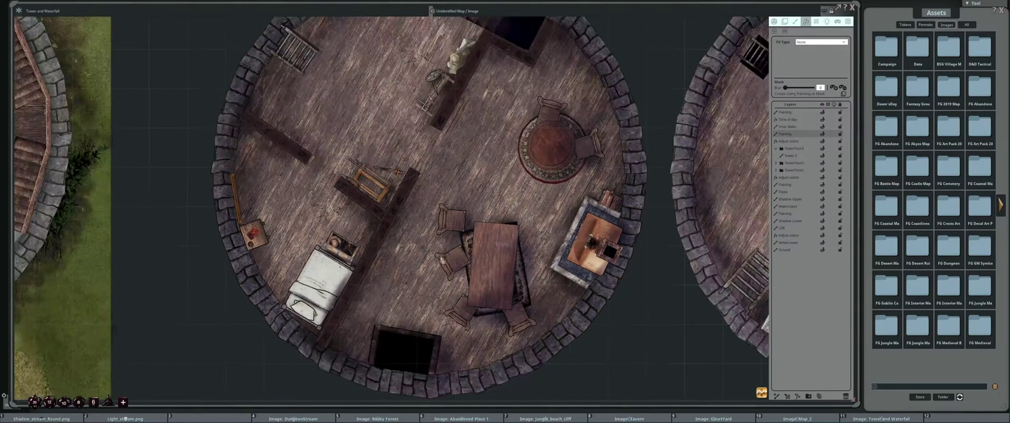
Review the third floor's empty rooms and the whole map with the ground level and both upper tower floors
scroll(509, 233, up, 4)
scroll(509, 233, up, 2)
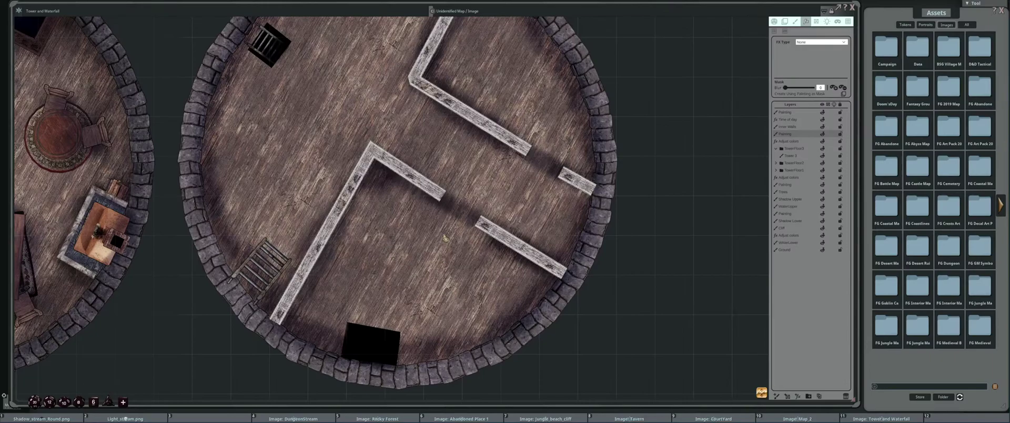
scroll(443, 237, down, 2)
drag(443, 237, 798, 238)
scroll(555, 237, down, 2)
scroll(561, 216, down, 2)
mouse_move(548, 220)
mouse_down()
mouse_move(488, 206)
mouse_move(512, 219)
mouse_move(500, 206)
mouse_move(516, 183)
mouse_up()
scroll(519, 215, up, 2)
scroll(519, 211, down, 1)
scroll(474, 199, up, 1)
scroll(473, 199, down, 1)
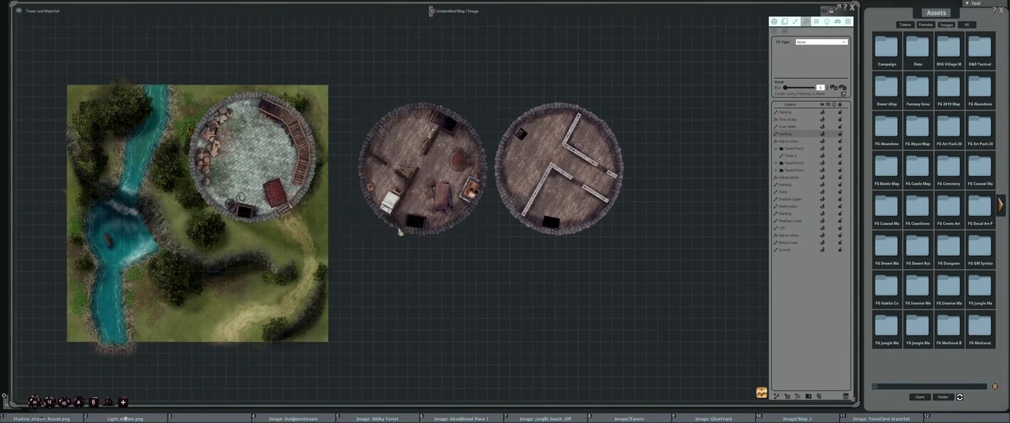
drag(401, 221, 390, 243)
drag(492, 227, 561, 212)
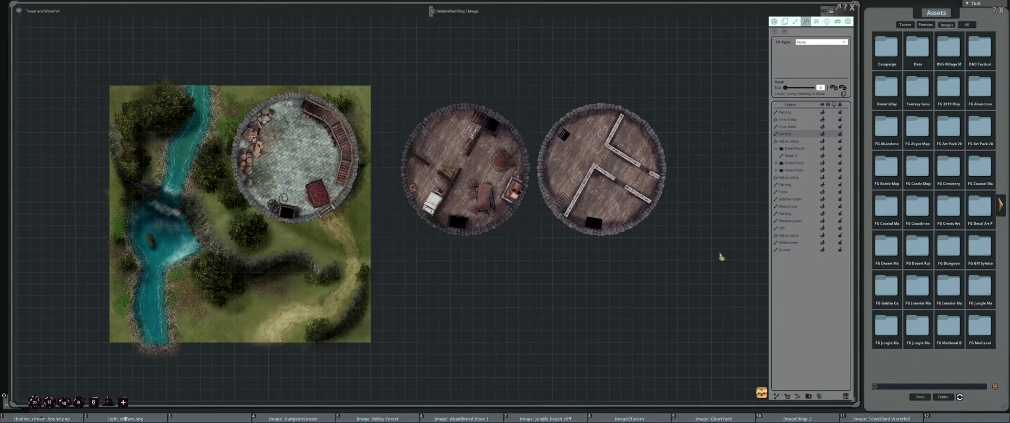
Filter the image assets for "bookshelf", preview the Bookshelf_1, Bookshelf_4 and Bookshelf_3 images, and switch to the Paint tool
scroll(640, 151, up, 5)
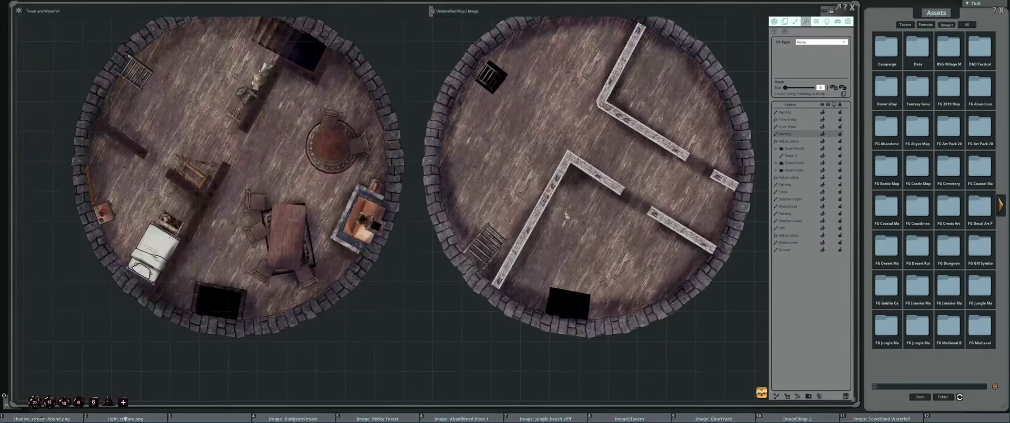
scroll(567, 216, down, 1)
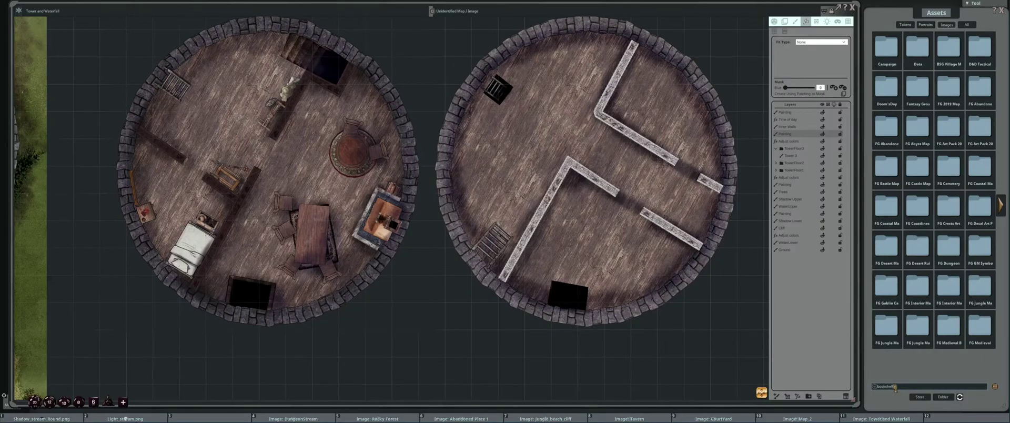
key(Return)
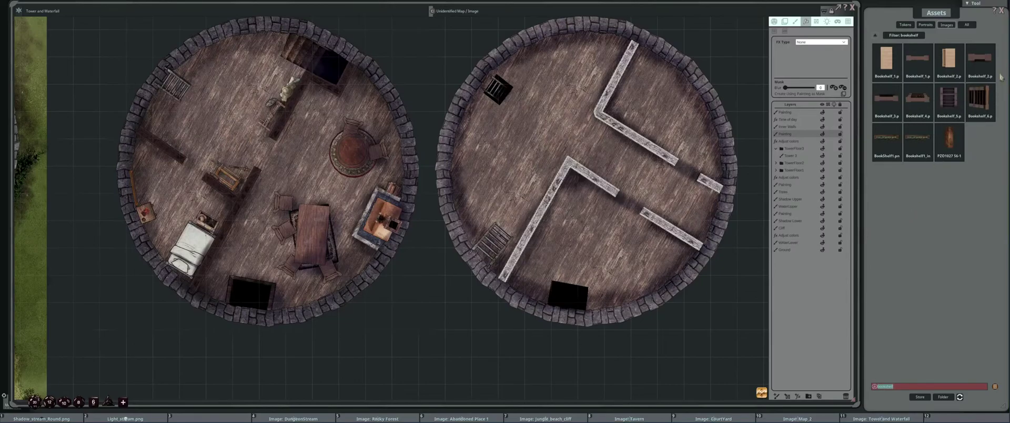
click(920, 51)
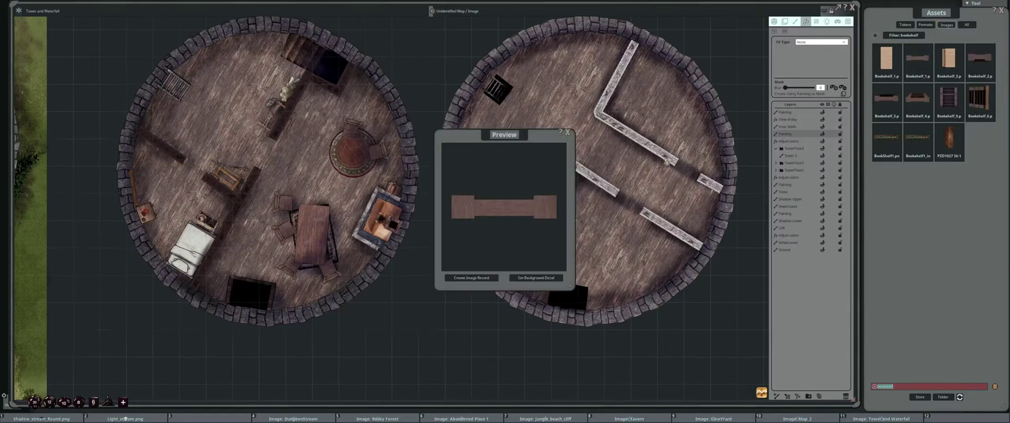
click(567, 134)
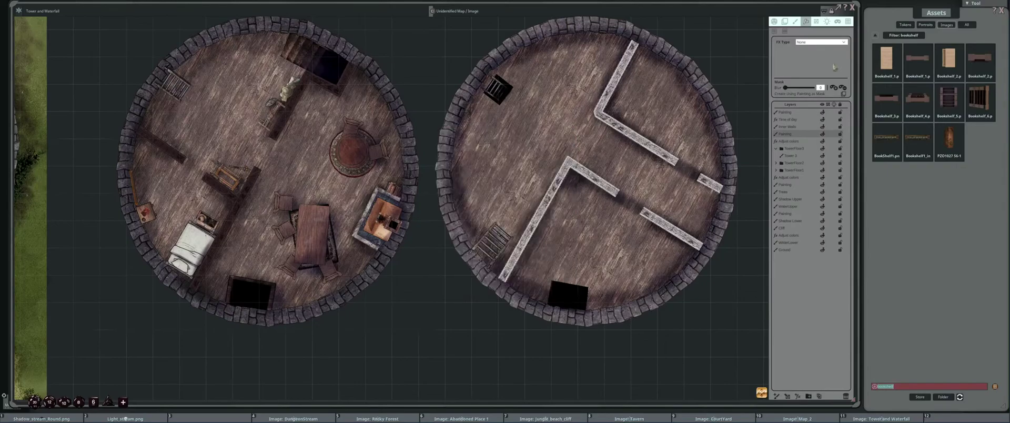
click(918, 97)
click(568, 133)
click(887, 97)
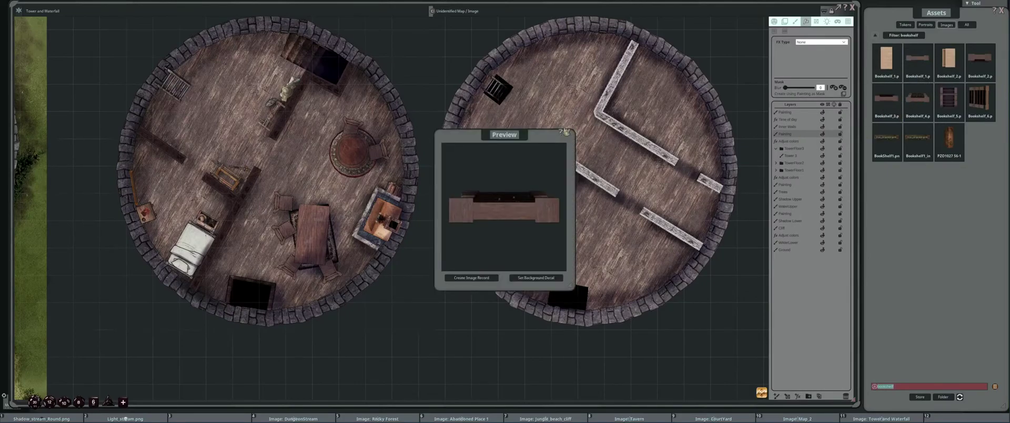
click(568, 133)
click(795, 21)
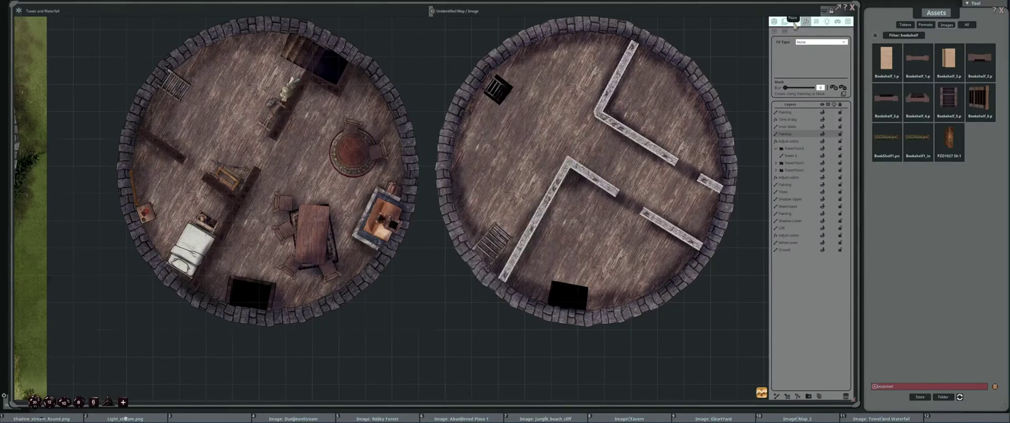
Load the Bookshelf_3 image as the stamp and rotate it to follow the curved outer wall of the third floor's northeast room
click(886, 99)
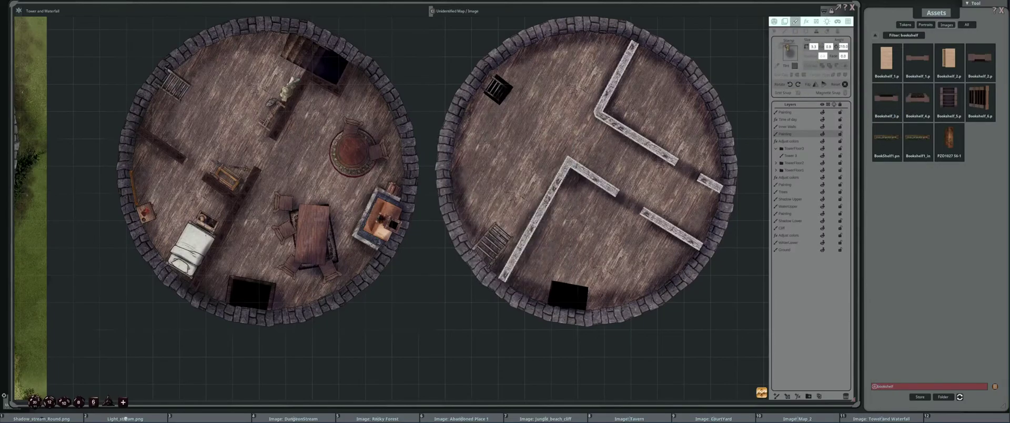
scroll(503, 160, down, 3)
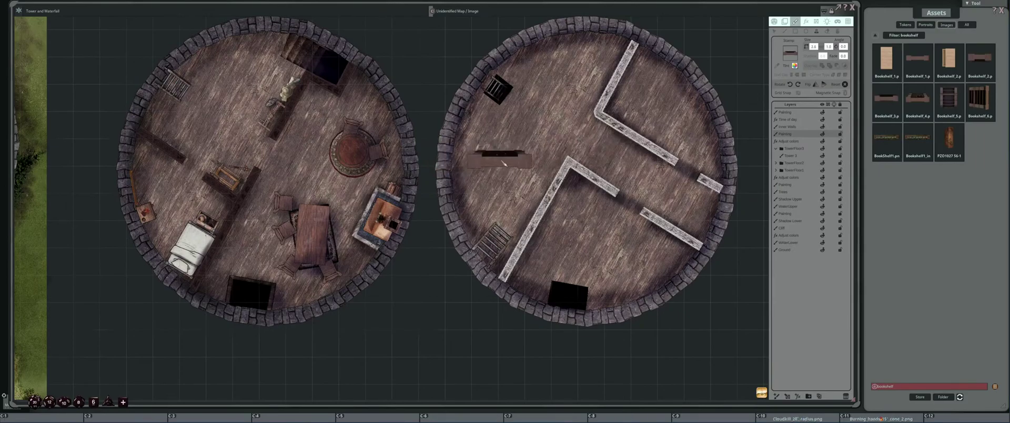
scroll(625, 220, down, 4)
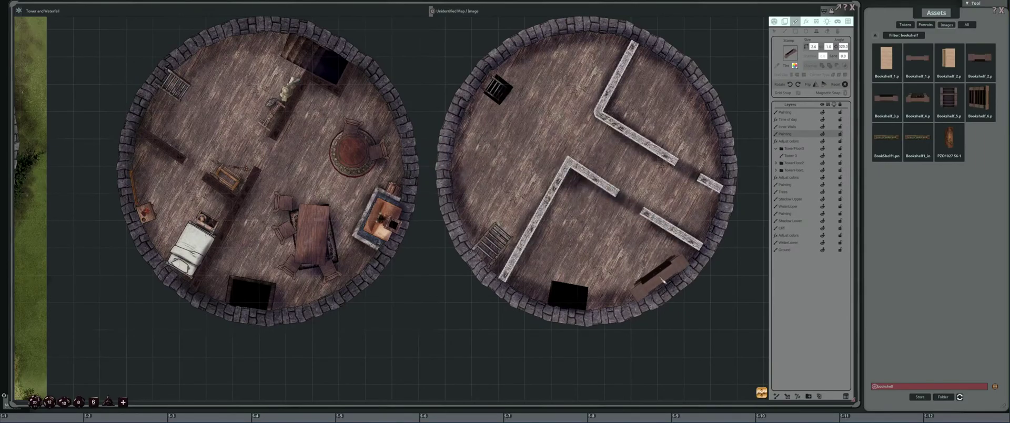
scroll(651, 268, down, 4)
drag(702, 185, 595, 232)
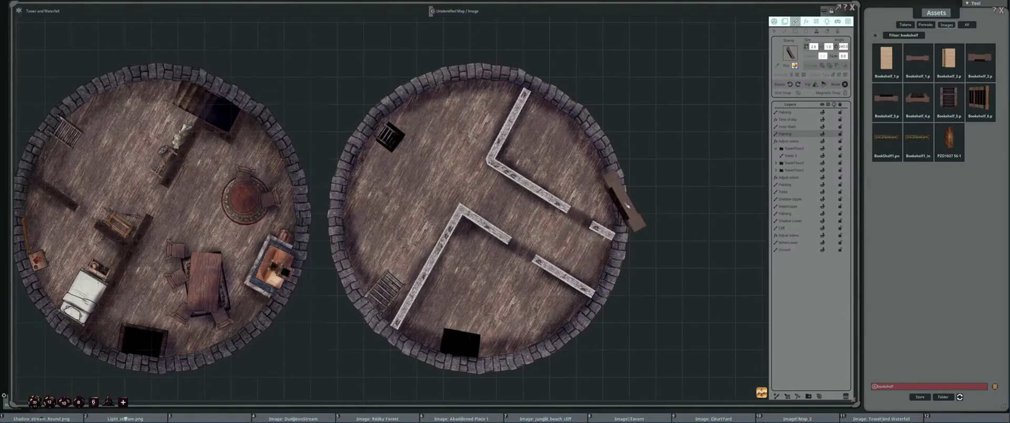
scroll(529, 158, down, 3)
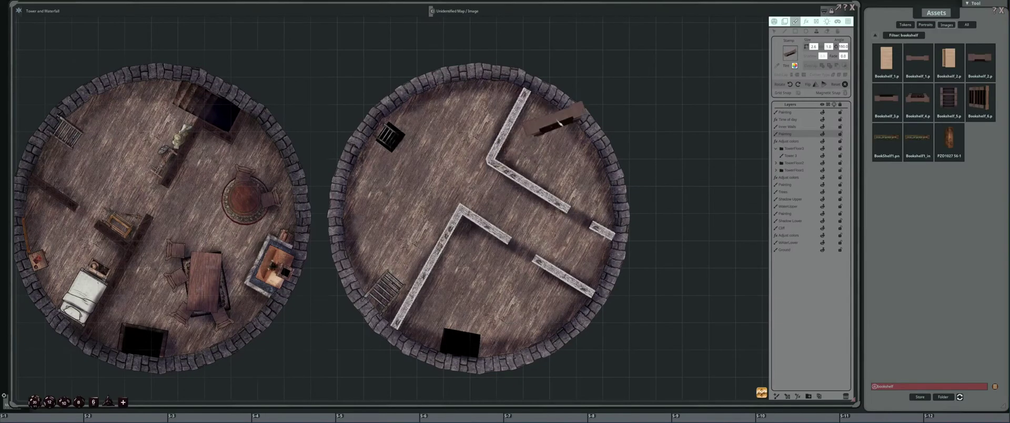
scroll(560, 117, up, 1)
scroll(560, 117, up, 3)
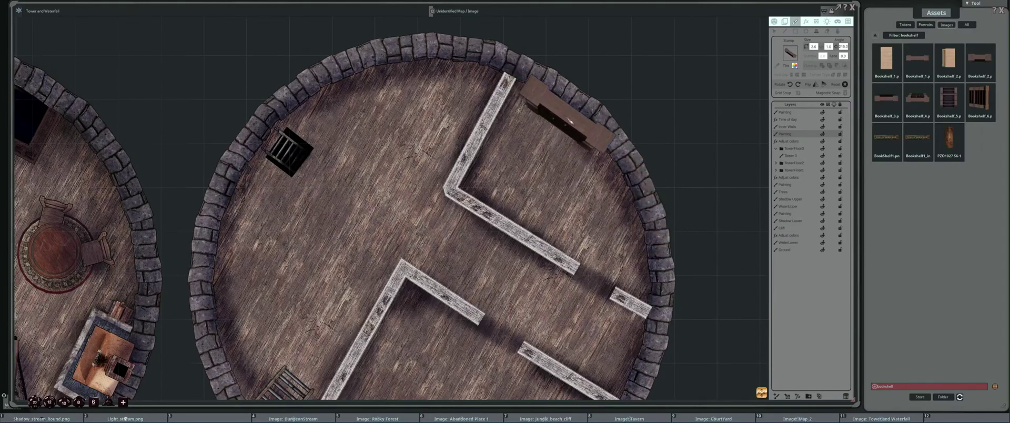
scroll(609, 161, up, 3)
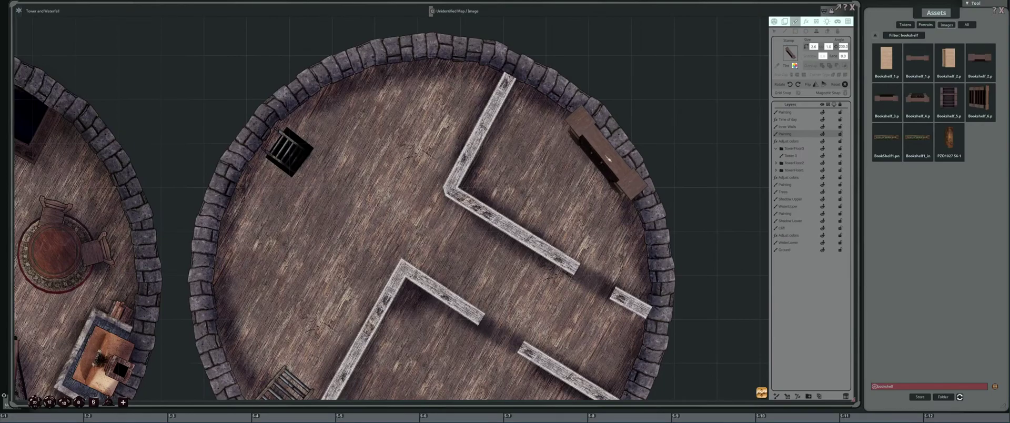
scroll(547, 111, down, 4)
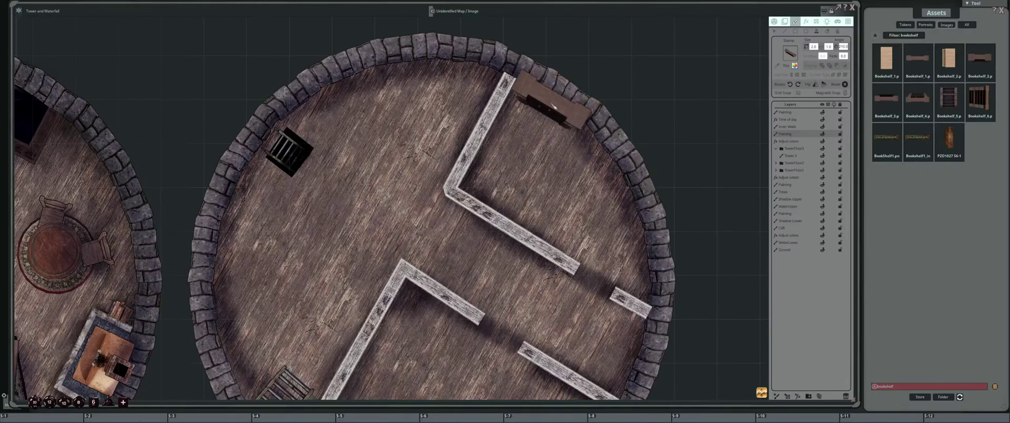
Place three bookshelves end to end along the northeast room's curved outer wall on the Painting layer, rotating each to match the wall
click(552, 104)
scroll(554, 104, up, 1)
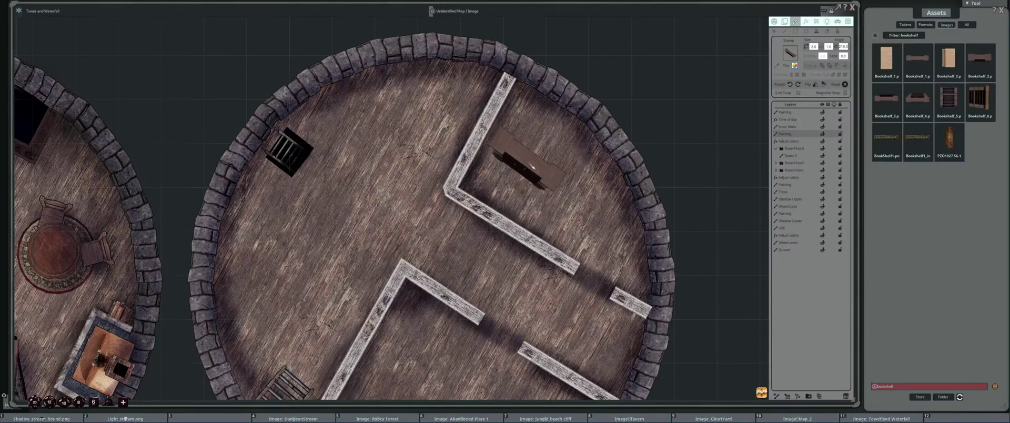
scroll(547, 103, down, 1)
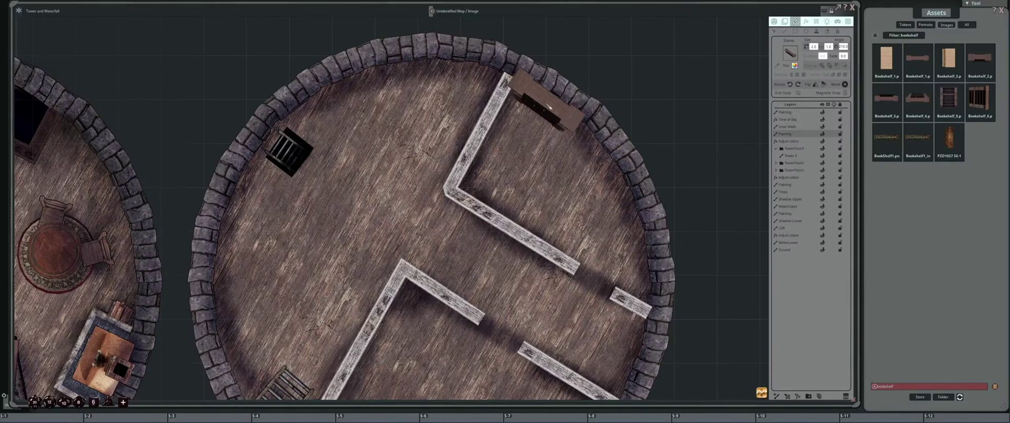
click(547, 102)
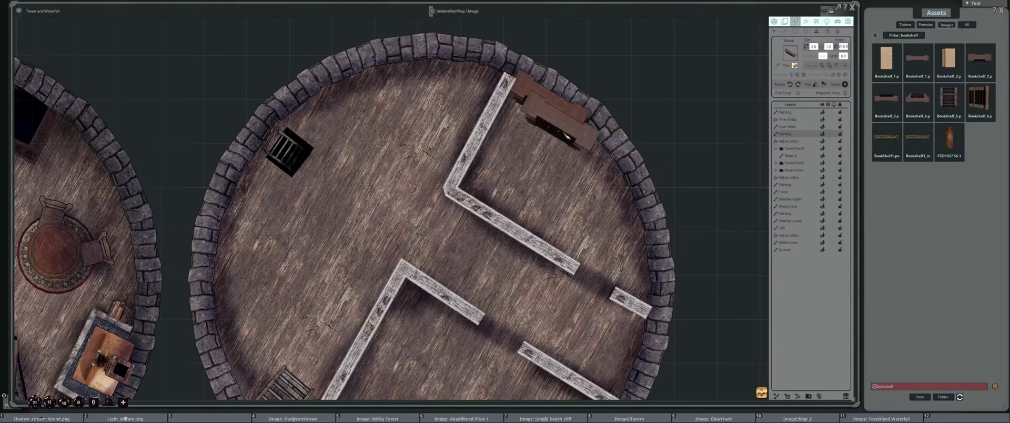
scroll(613, 153, up, 3)
scroll(613, 155, up, 1)
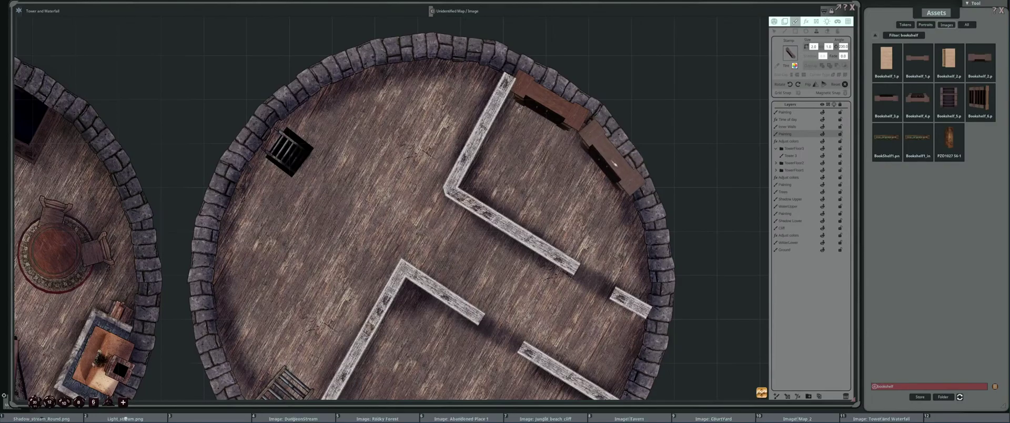
scroll(612, 153, up, 1)
scroll(614, 160, down, 1)
click(615, 162)
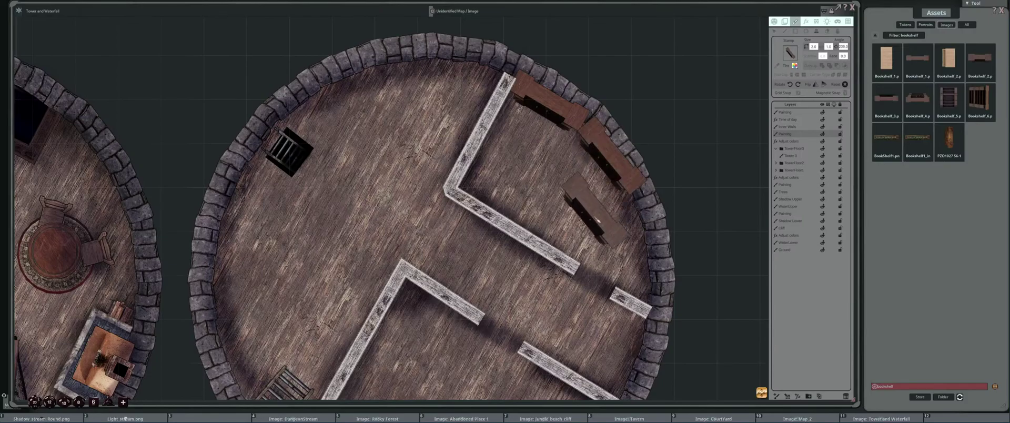
scroll(643, 240, up, 5)
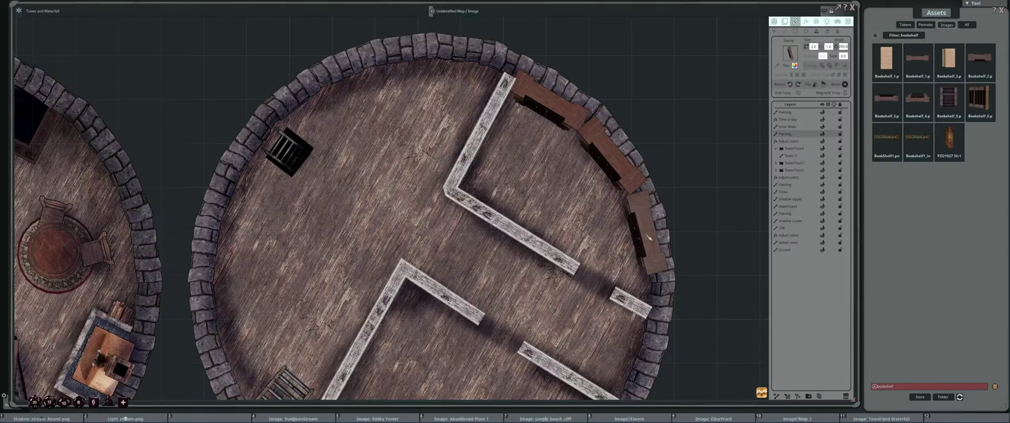
click(647, 236)
Nudge the three placed bookshelves closer together along the northeast room's outer wall
click(774, 31)
scroll(640, 156, up, 2)
drag(601, 160, 595, 163)
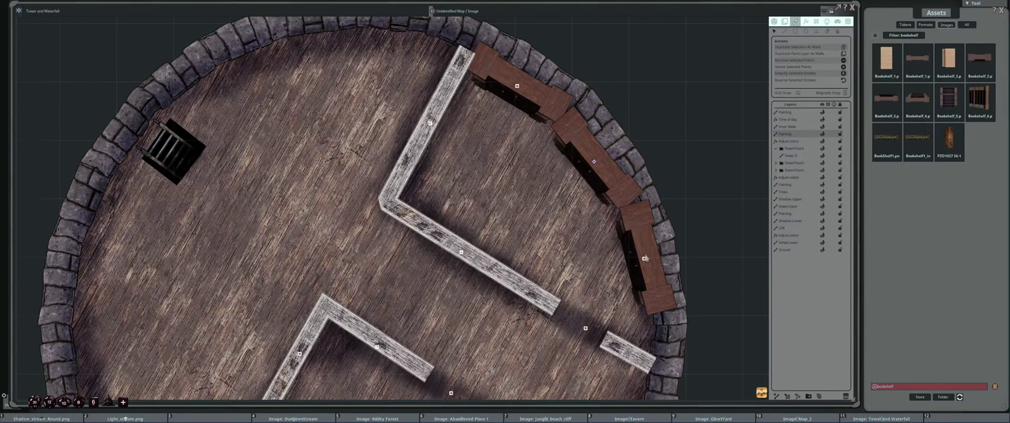
drag(645, 261, 644, 263)
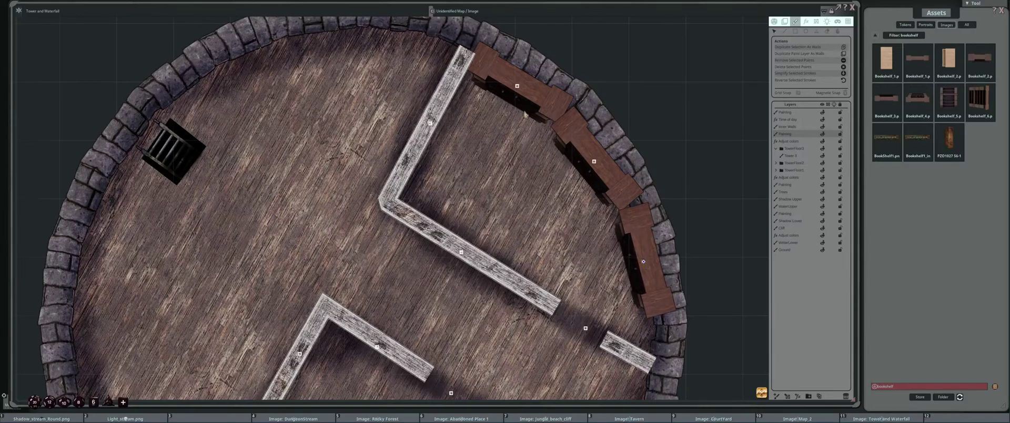
drag(518, 92, 516, 91)
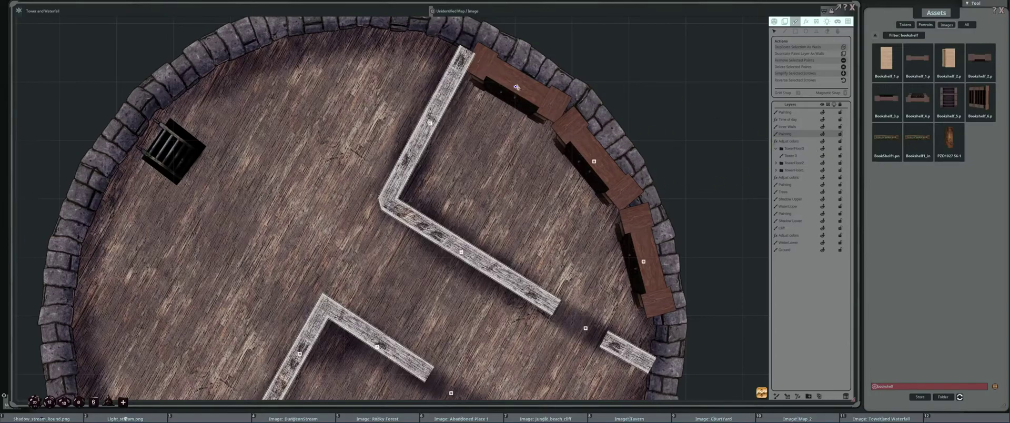
Delete all three bookshelves from the Painting layer
key(Delete)
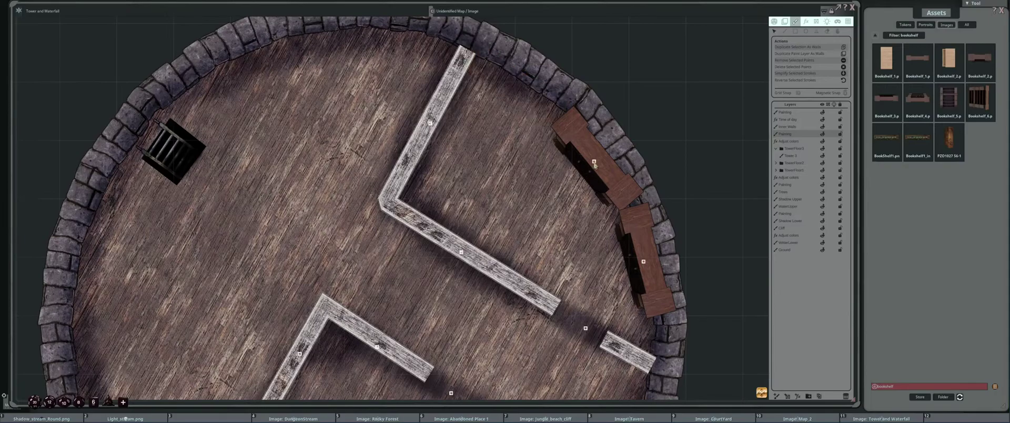
key(Delete)
key(Delete)
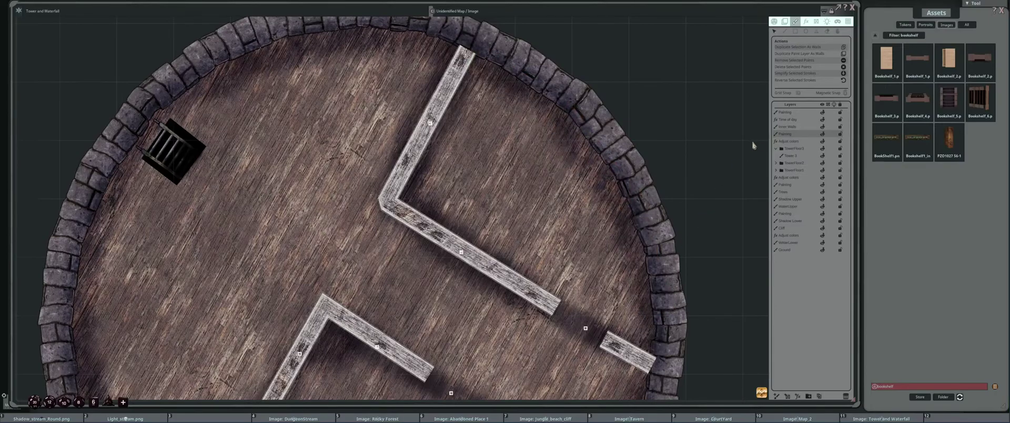
On the Inner Walls layer, place three rotated bookshelves end to end along the northeast room's curved outer wall
click(802, 126)
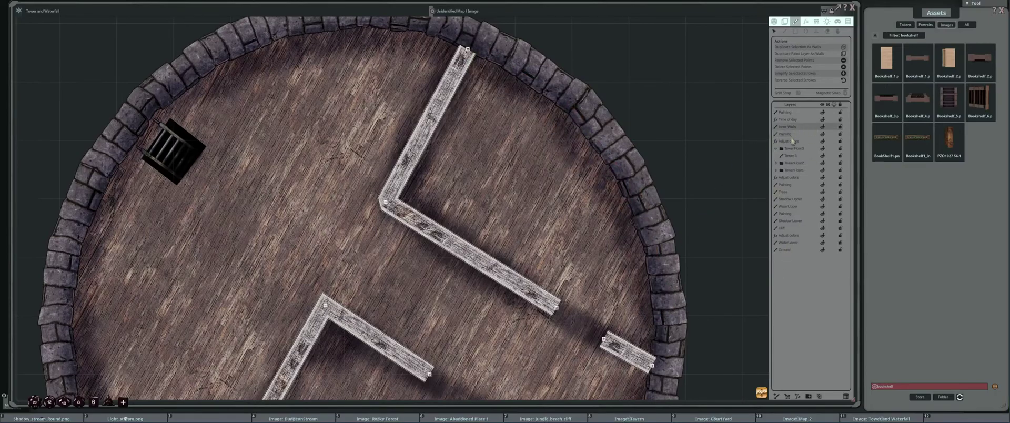
click(818, 33)
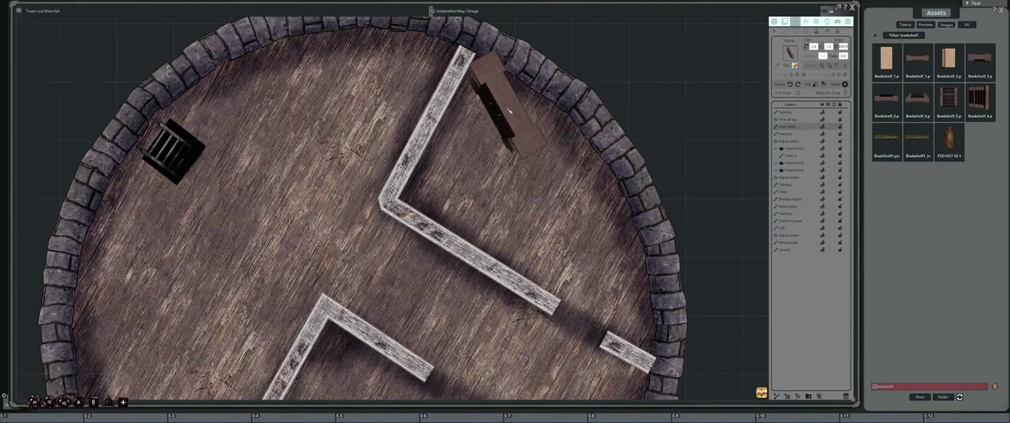
scroll(510, 111, up, 7)
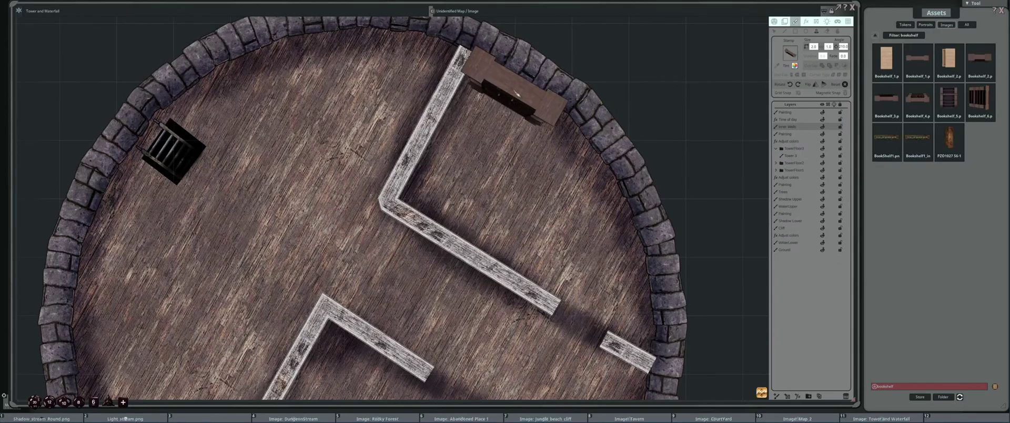
click(518, 93)
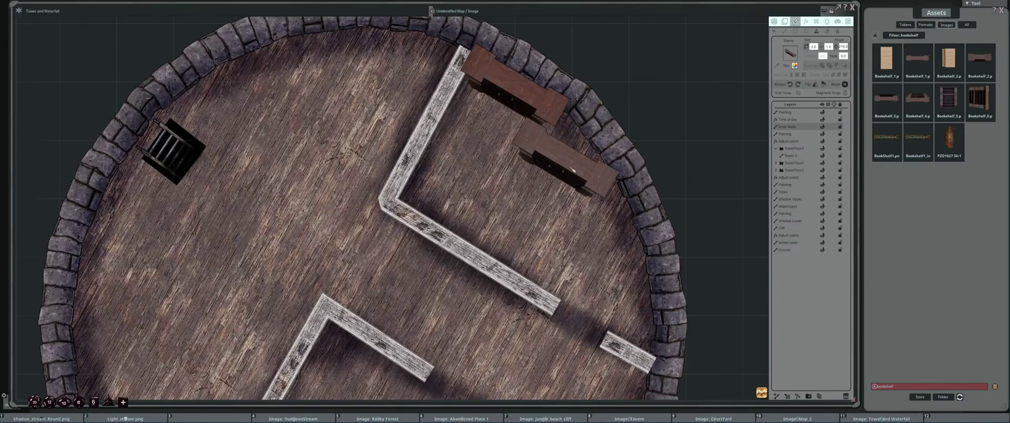
scroll(585, 194, down, 5)
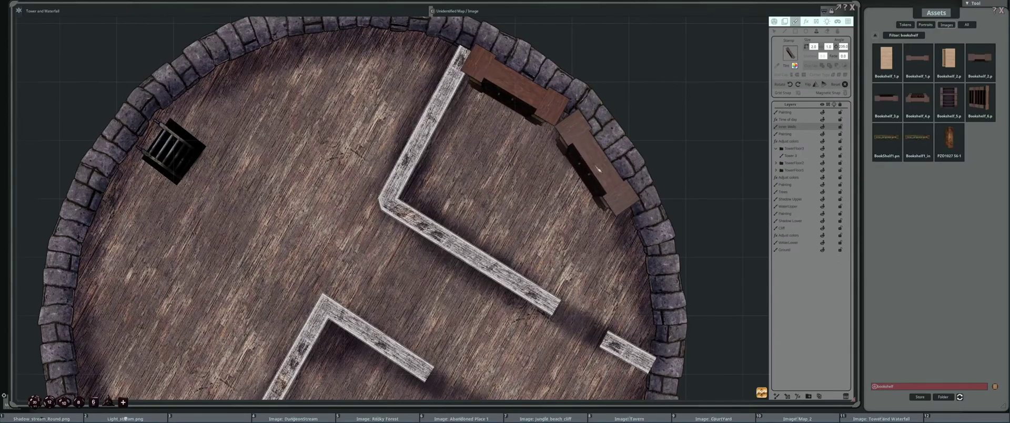
click(599, 169)
scroll(641, 276, down, 5)
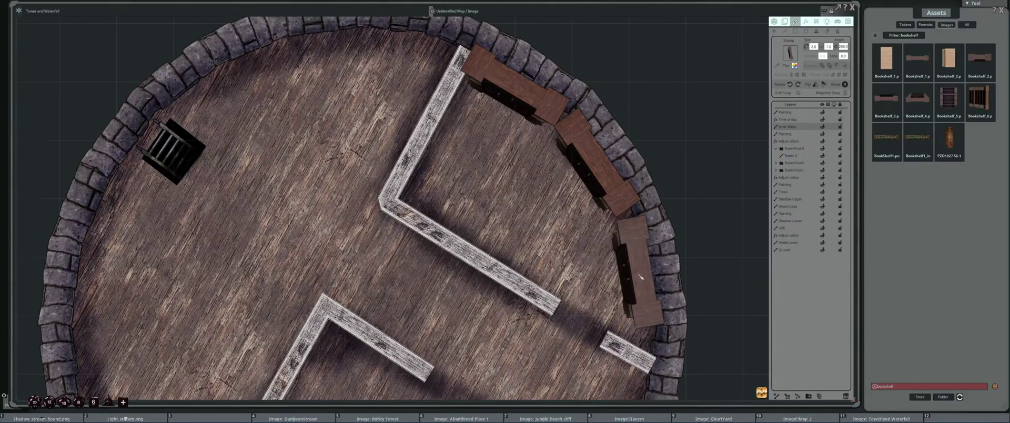
click(640, 274)
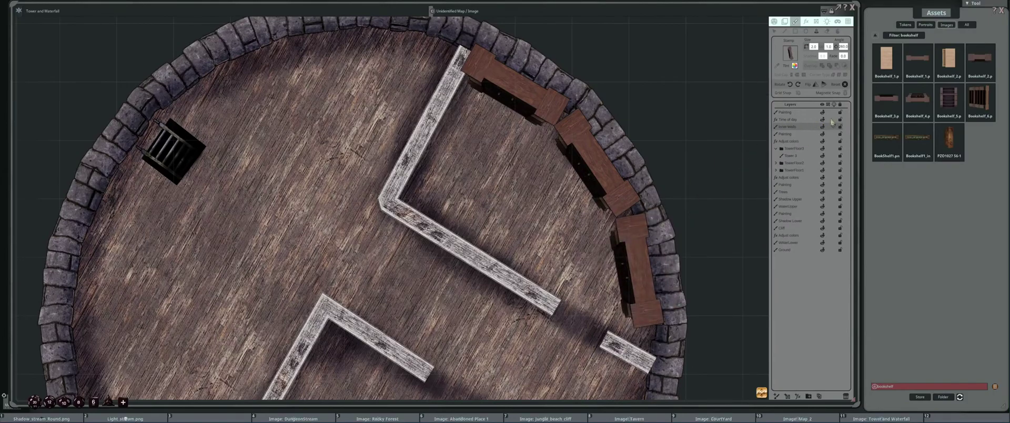
Check the bookshelves with the Time of day effect off and on, and nudge the middle and southern ones into line
click(823, 120)
click(823, 120)
scroll(474, 226, down, 3)
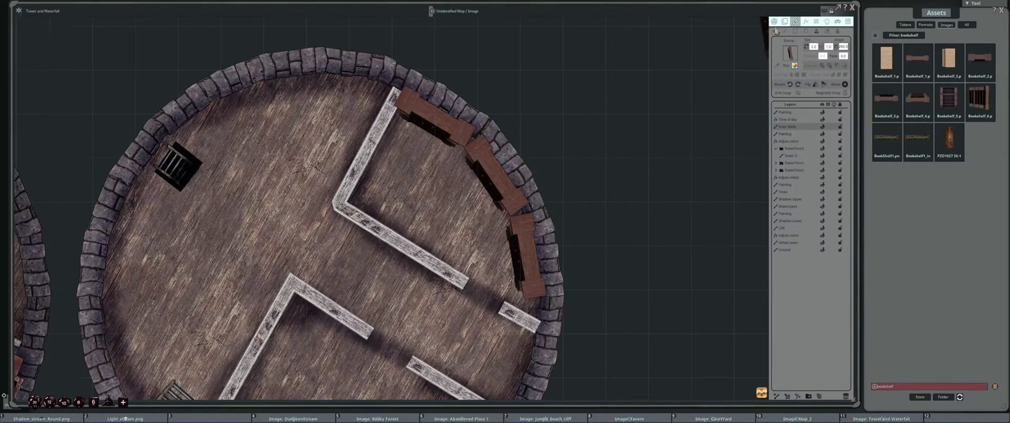
scroll(499, 212, up, 4)
click(775, 31)
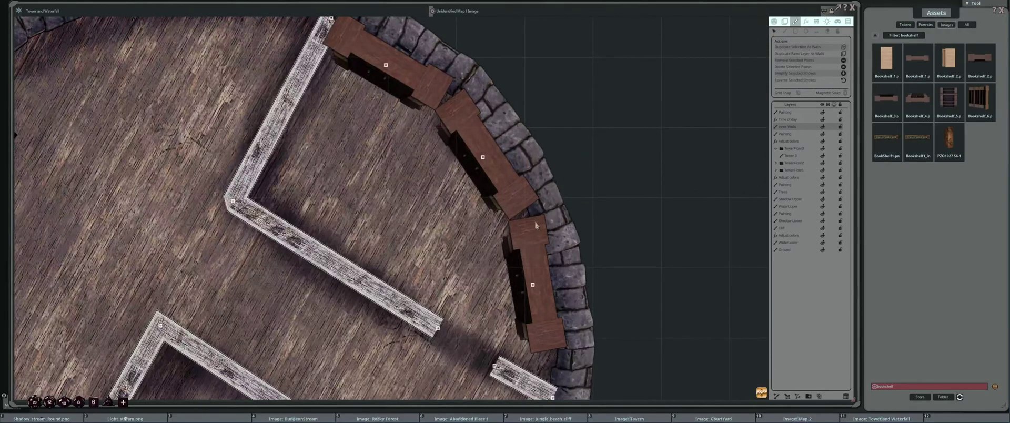
click(532, 285)
click(482, 158)
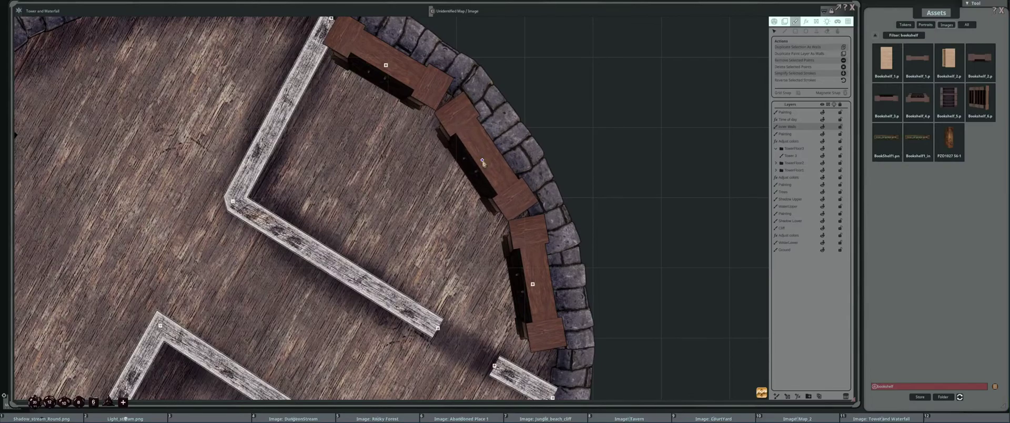
Shorten the image asset filter to "boo" and go to the second page of matching images
scroll(488, 187, down, 4)
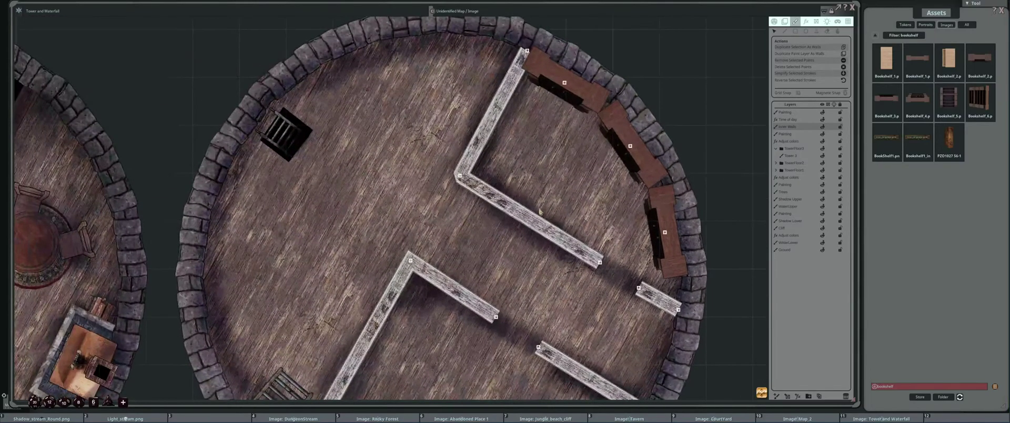
scroll(530, 220, up, 1)
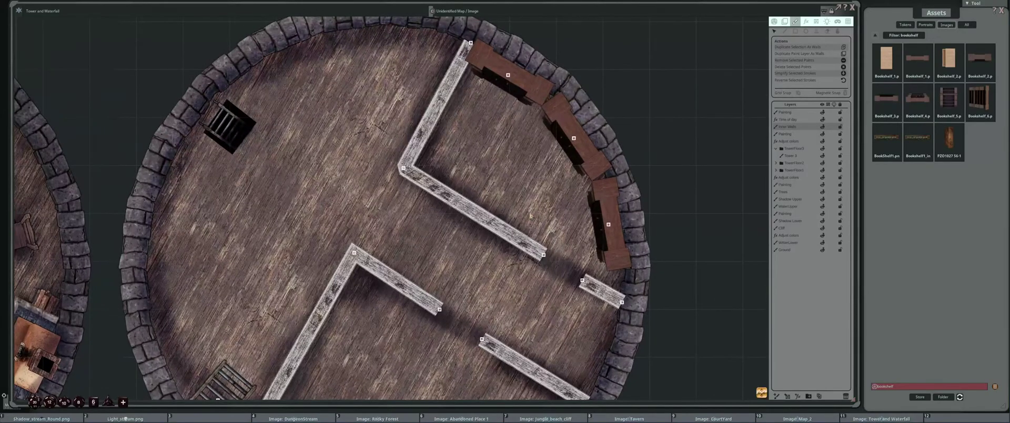
drag(524, 201, 487, 202)
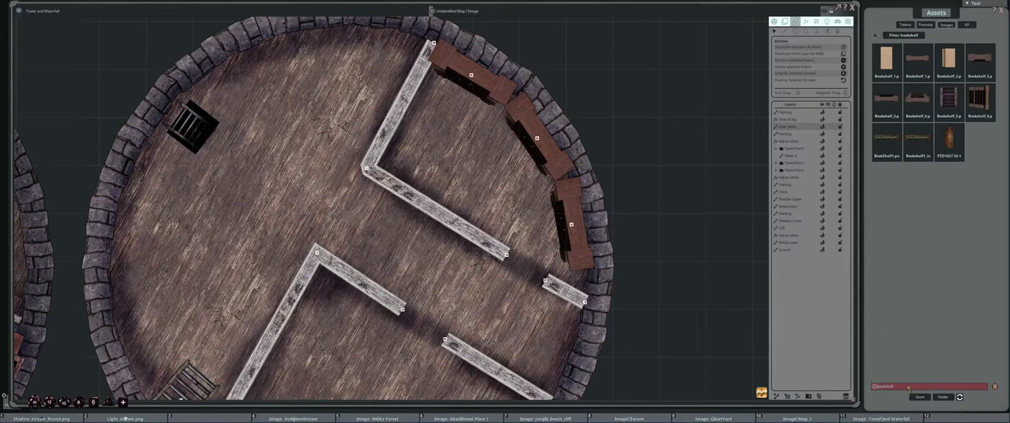
key(BackSpace)
key(BackSpace)
key(BackSpace)
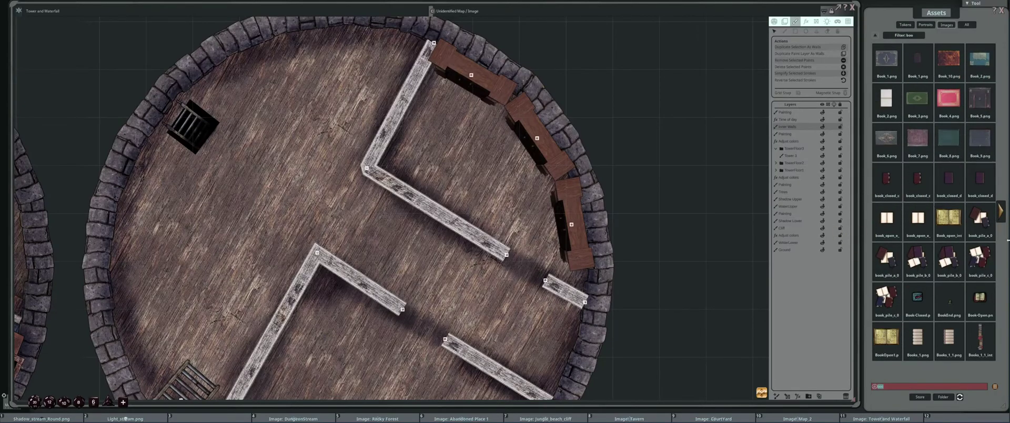
click(1002, 216)
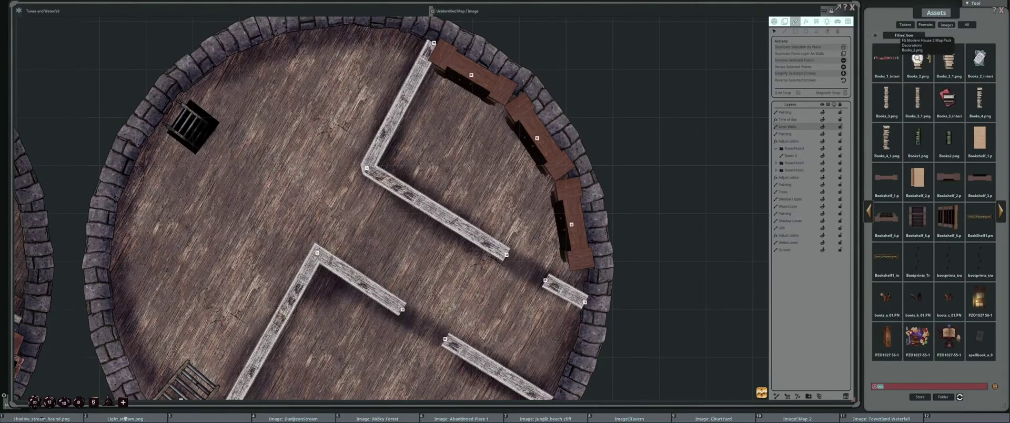
Choose the Books_2.png image as the stamp, then scale and rotate it to fit the northernmost bookshelf
click(816, 22)
click(918, 58)
scroll(471, 68, up, 19)
scroll(466, 69, up, 5)
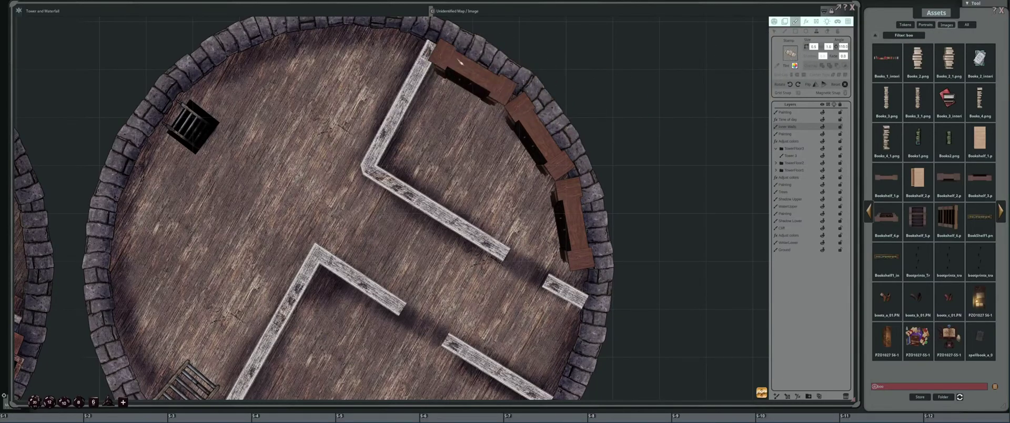
scroll(458, 68, up, 3)
scroll(454, 57, up, 1)
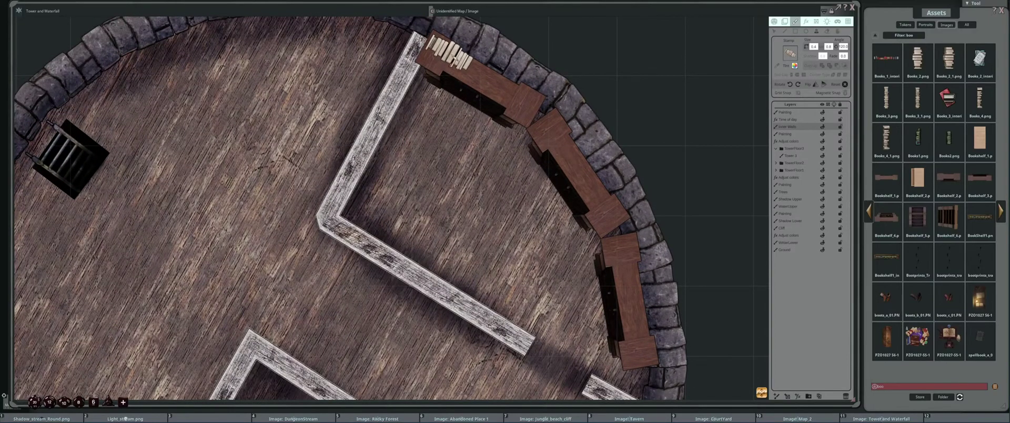
Try placing the row of books at the northwest end of the northernmost bookshelf
click(449, 53)
scroll(495, 129, up, 2)
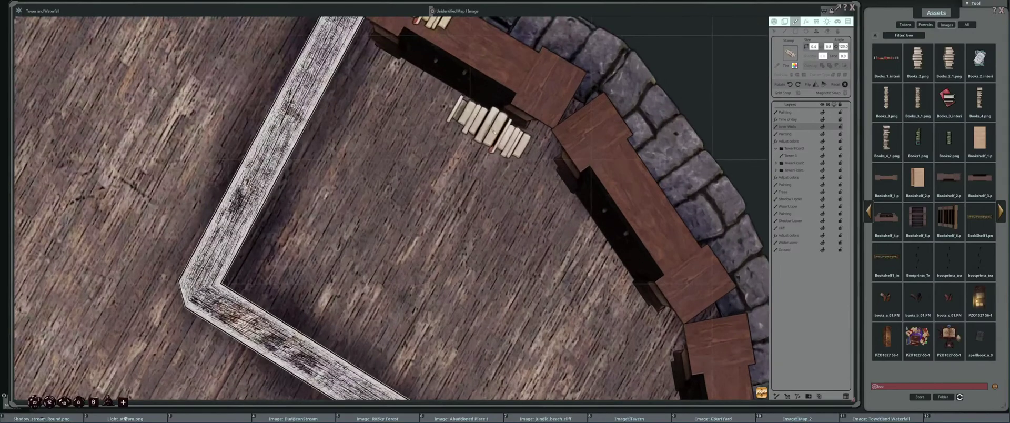
scroll(500, 139, up, 1)
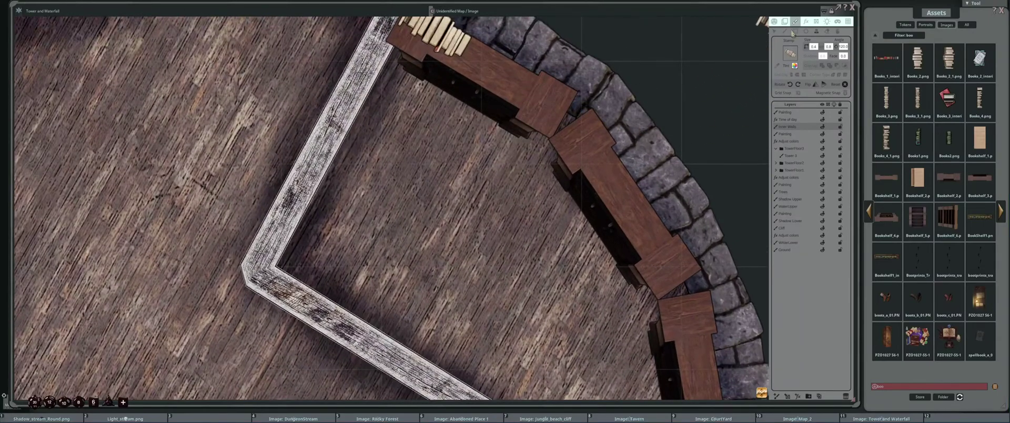
drag(582, 138, 609, 190)
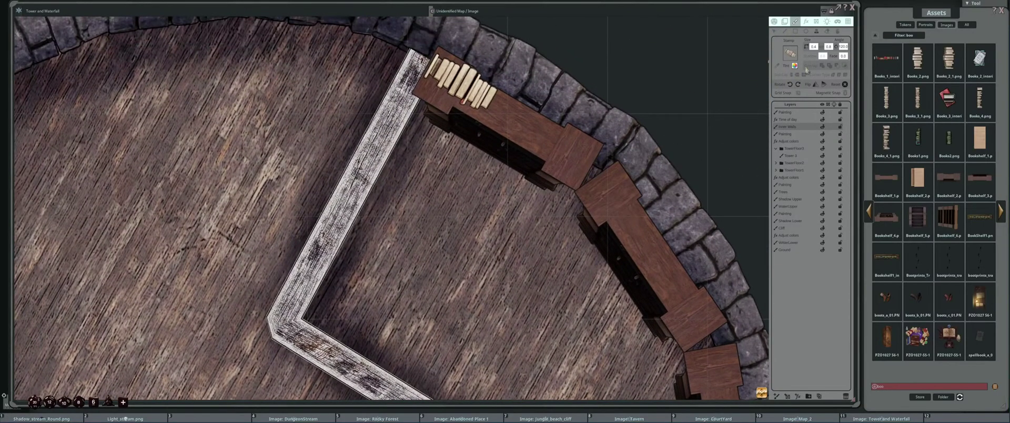
click(775, 31)
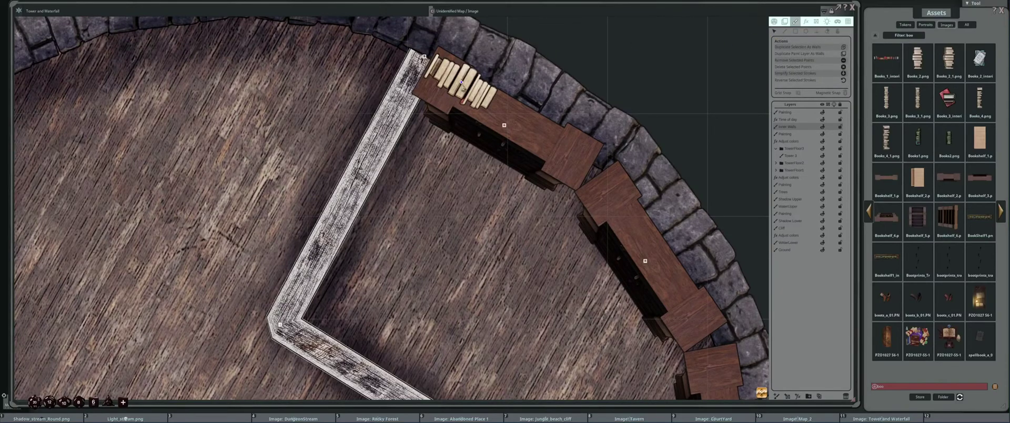
Readjust the rotation of the Books_2.png stamp and place the row of books on top of the northernmost bookshelf
click(817, 33)
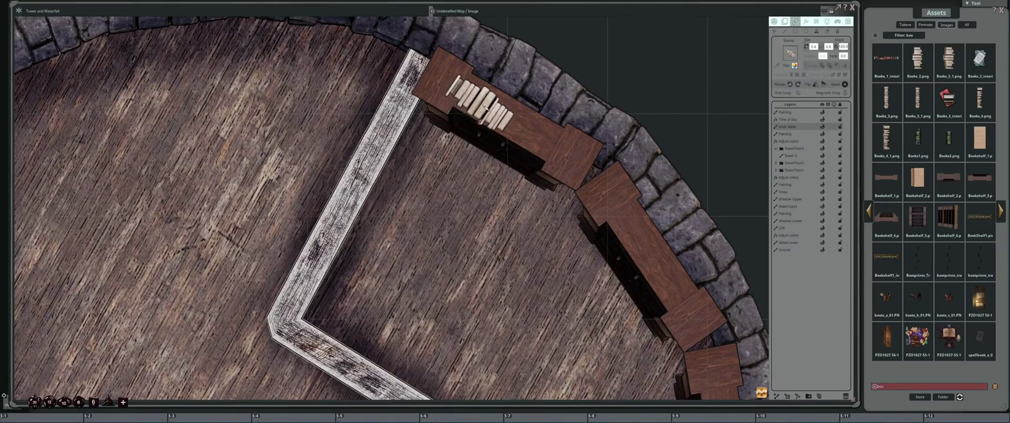
scroll(477, 101, up, 11)
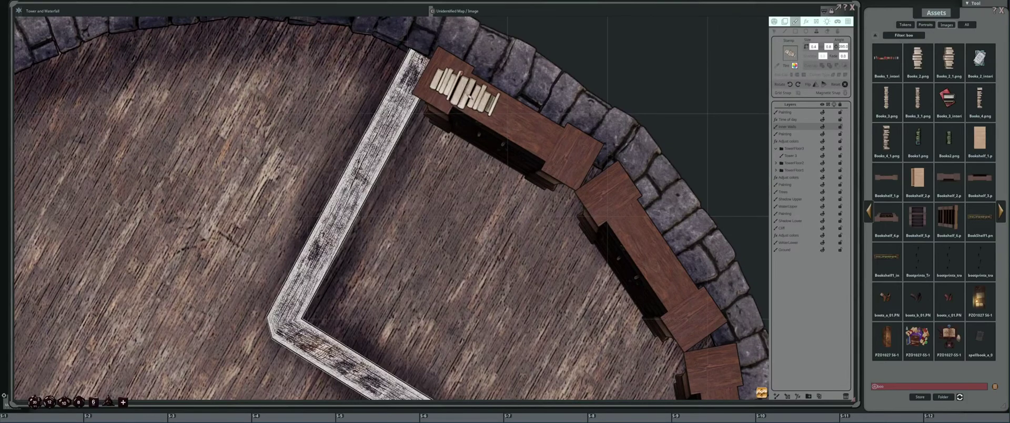
scroll(458, 87, down, 1)
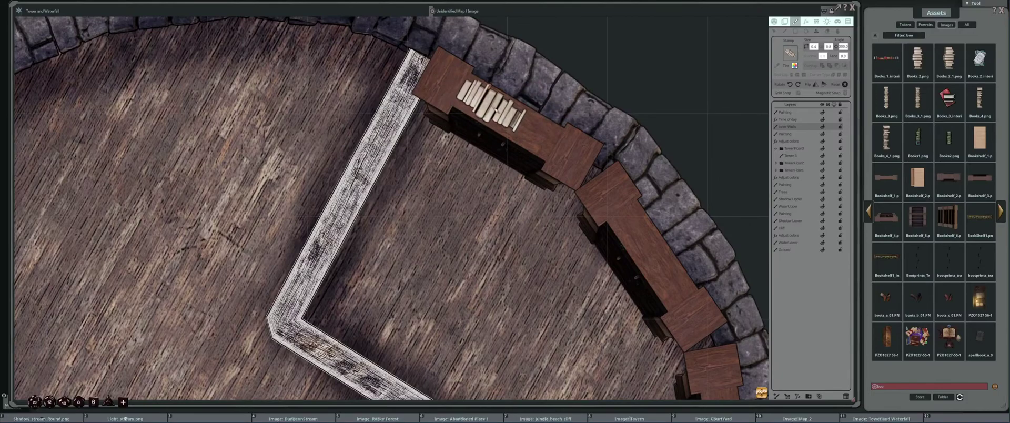
click(489, 102)
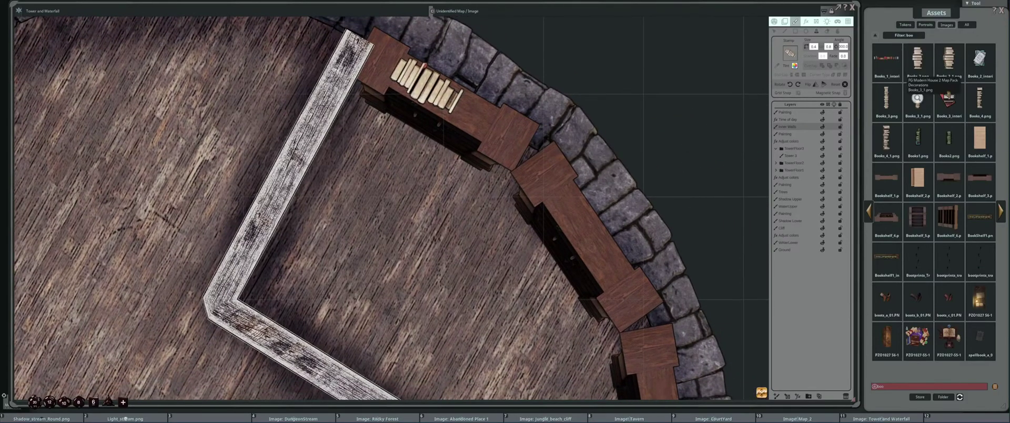
Scale down and rotate the red book pile stamp, and place it beside the row of books on the northernmost bookshelf
click(948, 97)
key(ctrl)
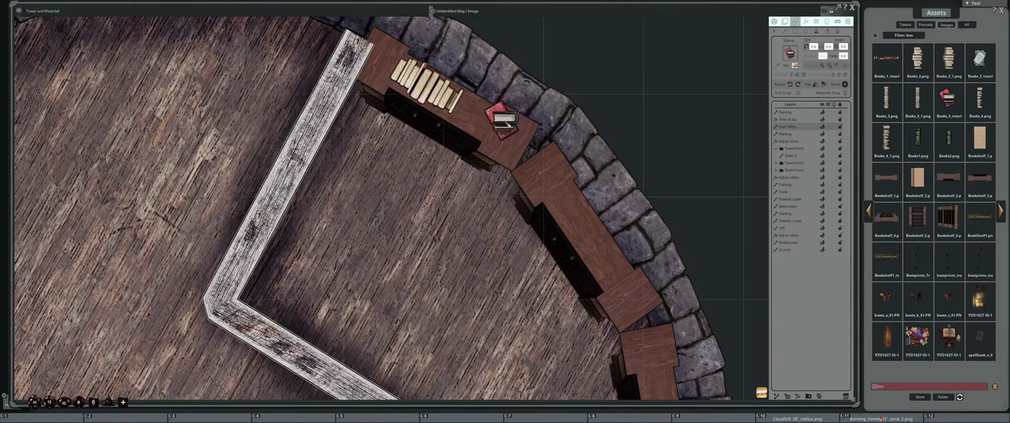
scroll(479, 117, down, 1)
scroll(471, 113, up, 11)
scroll(470, 117, up, 1)
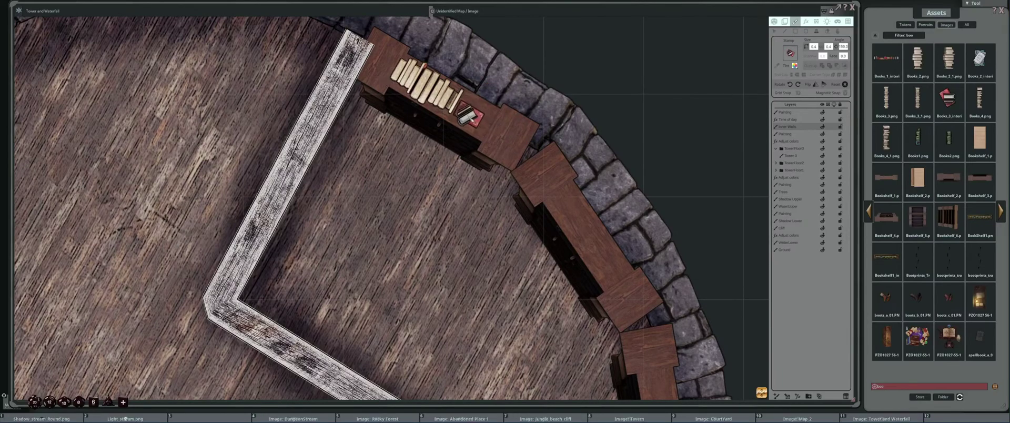
click(470, 114)
scroll(548, 132, down, 3)
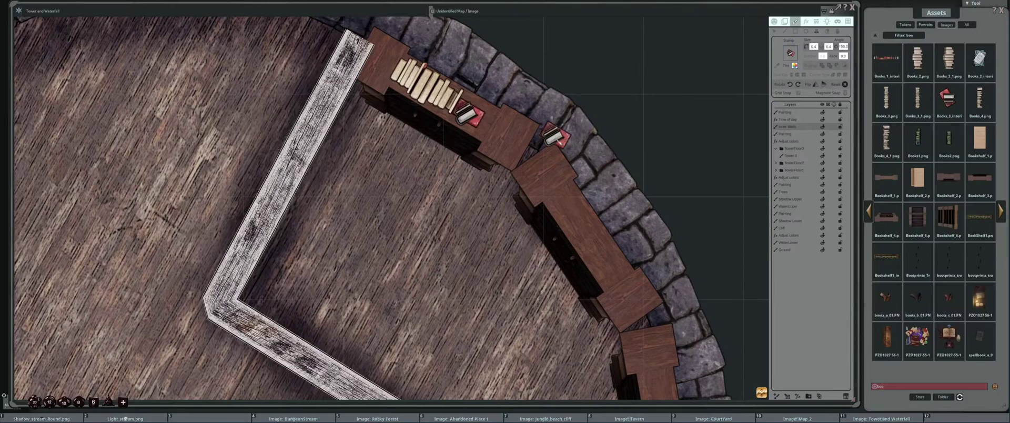
scroll(624, 146, up, 3)
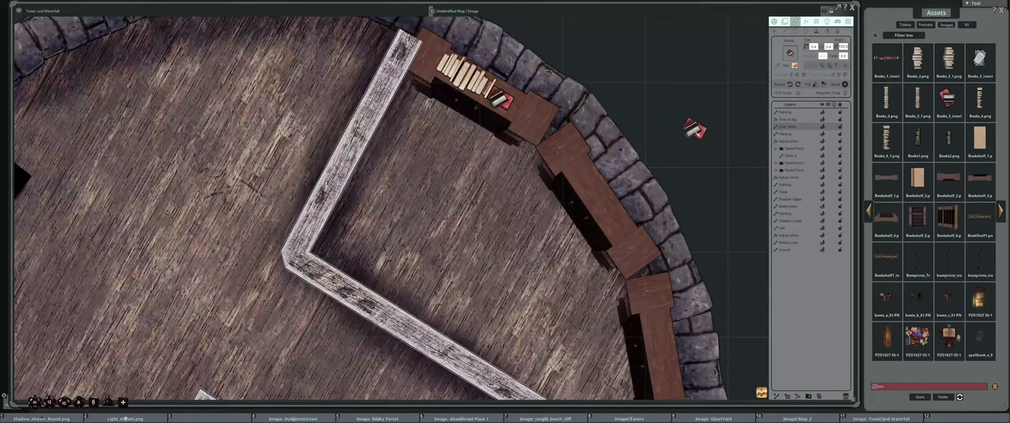
Choose the Books_3_1.png stamp, then shrink and rotate it to line up with the middle bookshelf
click(918, 98)
scroll(560, 180, down, 7)
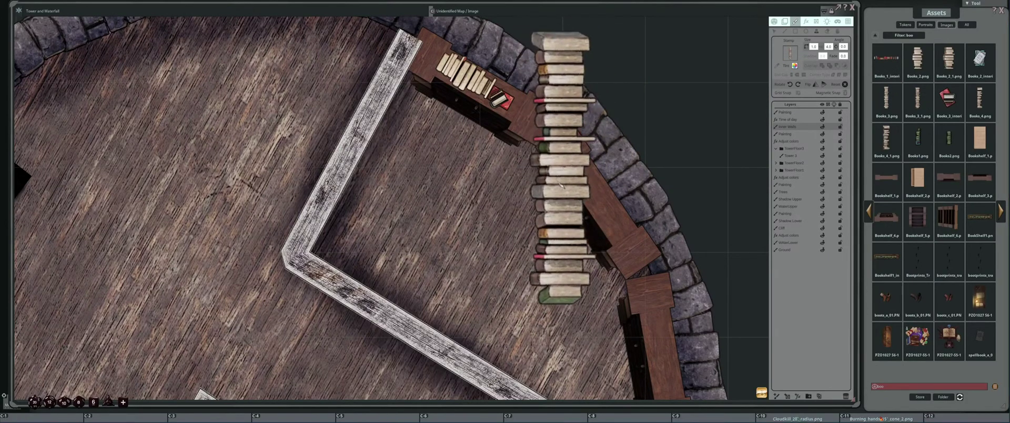
scroll(594, 190, down, 3)
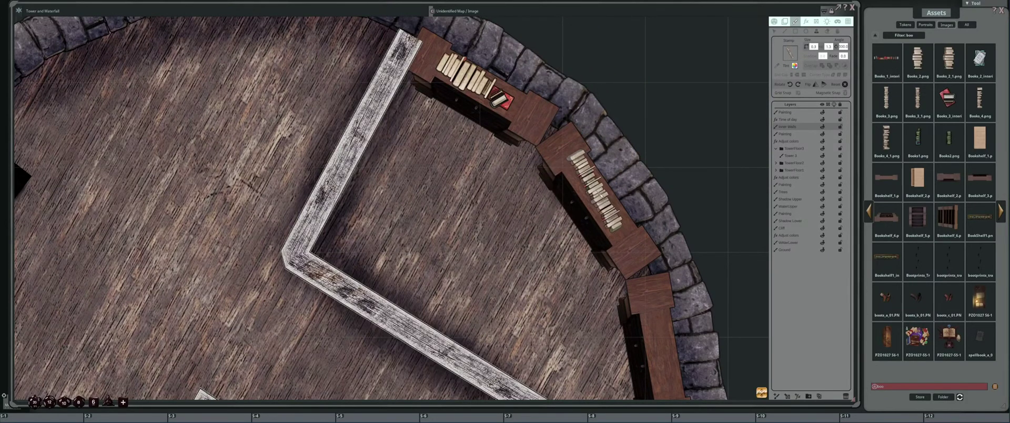
Align the row of books with the second bookcase's angle and place it lengthwise on the bookcase top
scroll(595, 186, up, 2)
scroll(595, 187, down, 2)
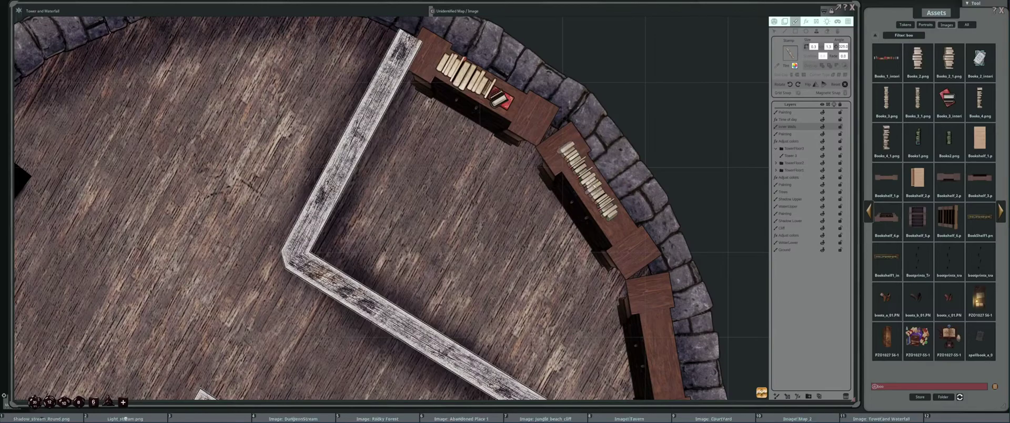
key(ctrl)
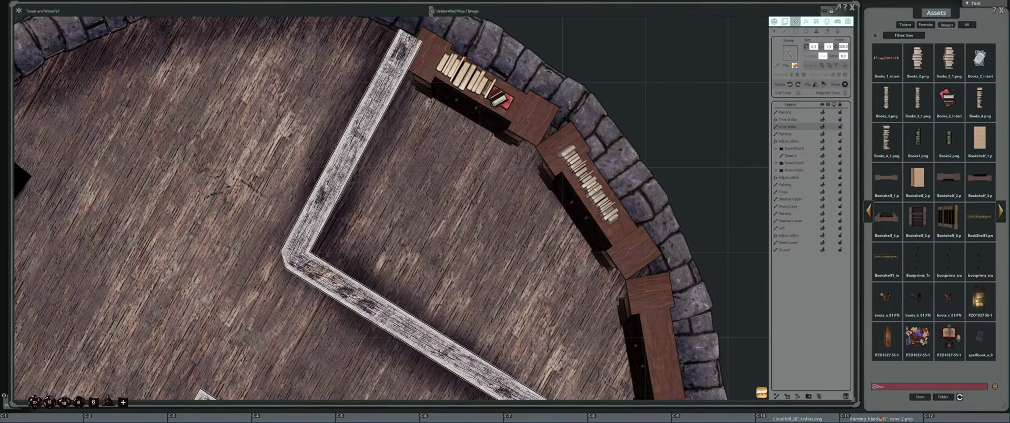
scroll(589, 185, up, 3)
scroll(588, 185, down, 3)
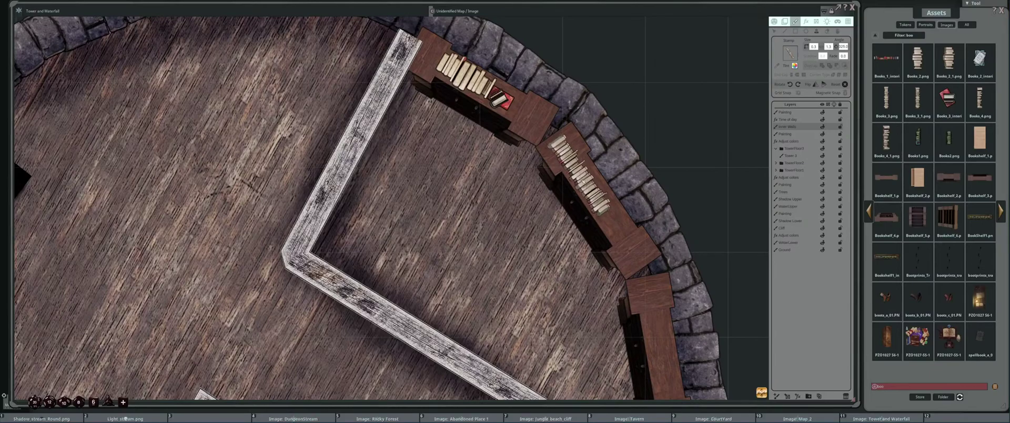
click(579, 175)
Pick the red book Book_4.png, shrink and rotate it, and place it beside the row of books on the second bookcase
scroll(500, 180, down, 4)
drag(624, 176, 613, 150)
scroll(663, 147, up, 2)
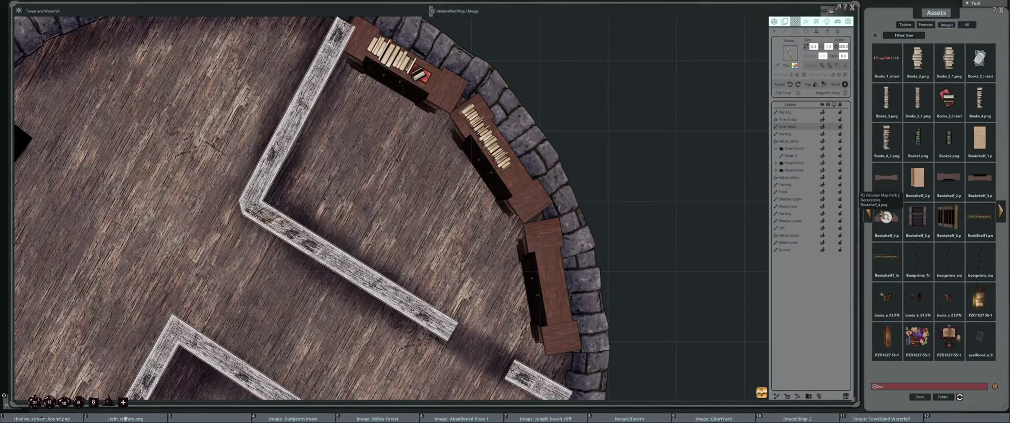
click(869, 217)
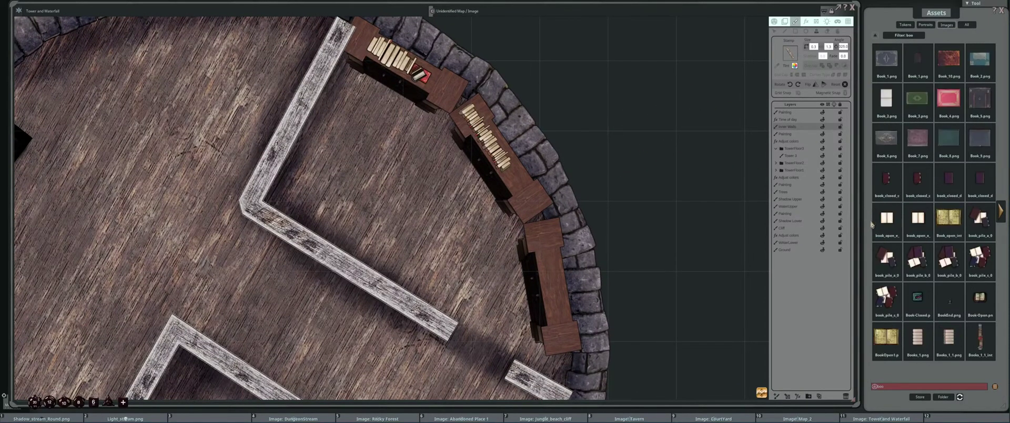
click(942, 98)
scroll(534, 190, down, 6)
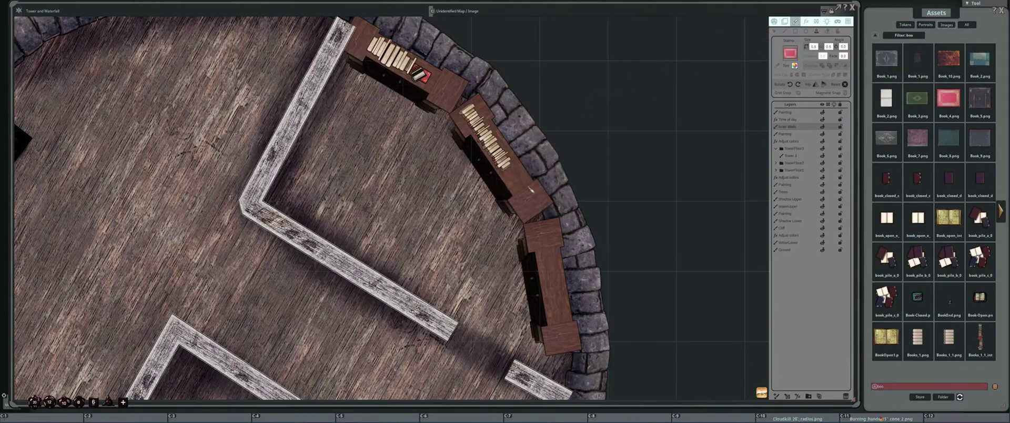
scroll(520, 183, up, 5)
scroll(520, 183, down, 1)
scroll(520, 183, up, 2)
click(520, 183)
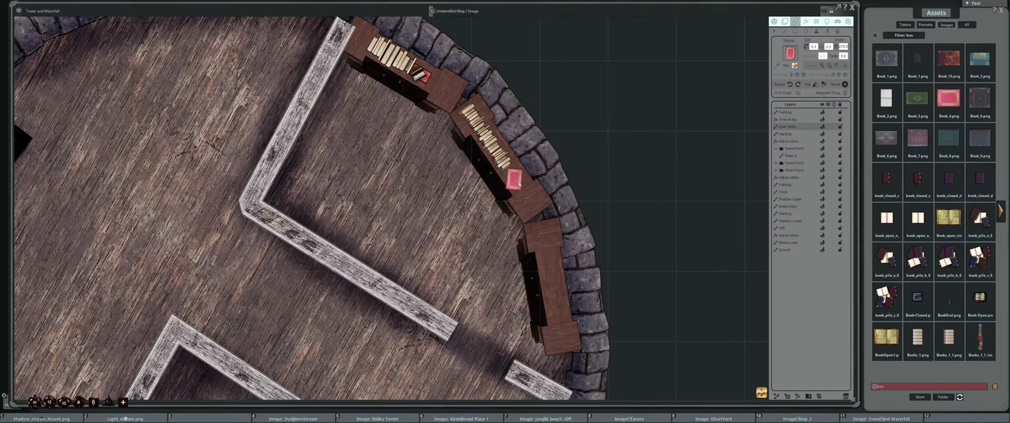
Select the red book on the second bookcase and nudge it slightly toward the bookcase's front edge
click(774, 31)
scroll(483, 178, up, 5)
drag(431, 187, 428, 192)
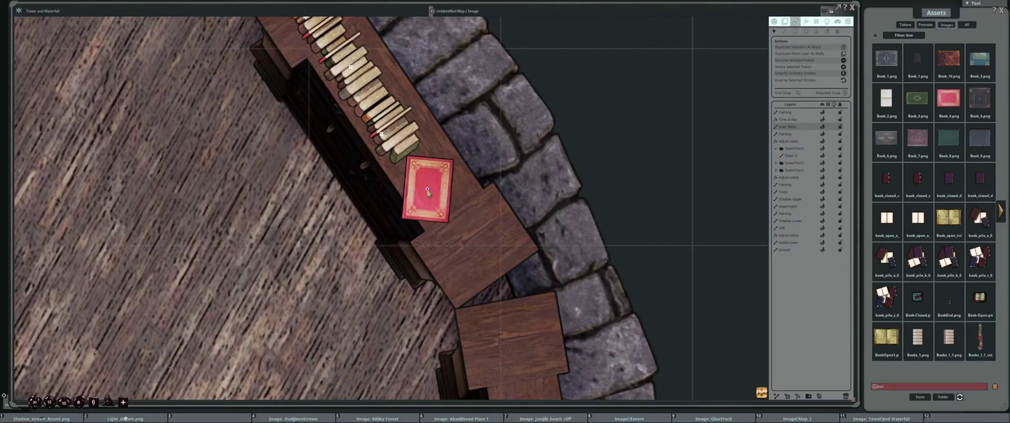
Stamp the dark blue book Book_1.png, scaled down and rotated, so it overlaps the red book on the second bookcase
scroll(467, 188, down, 5)
drag(513, 220, 597, 212)
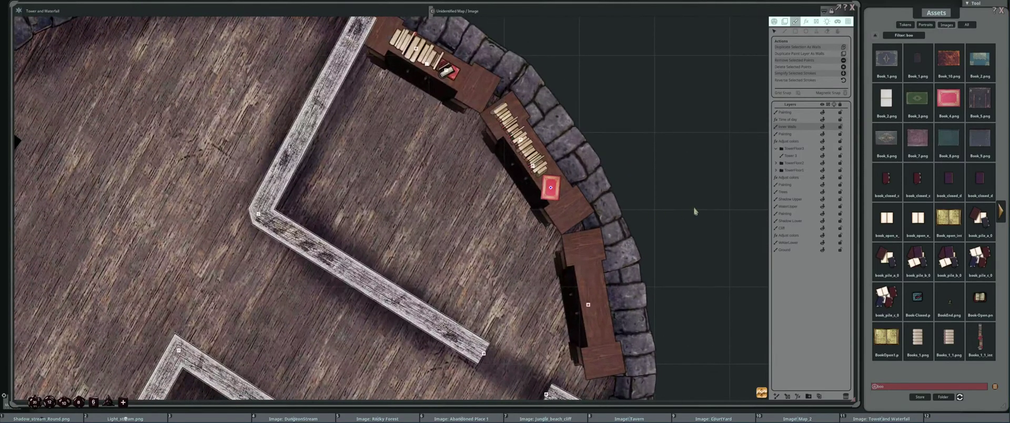
drag(656, 233, 645, 206)
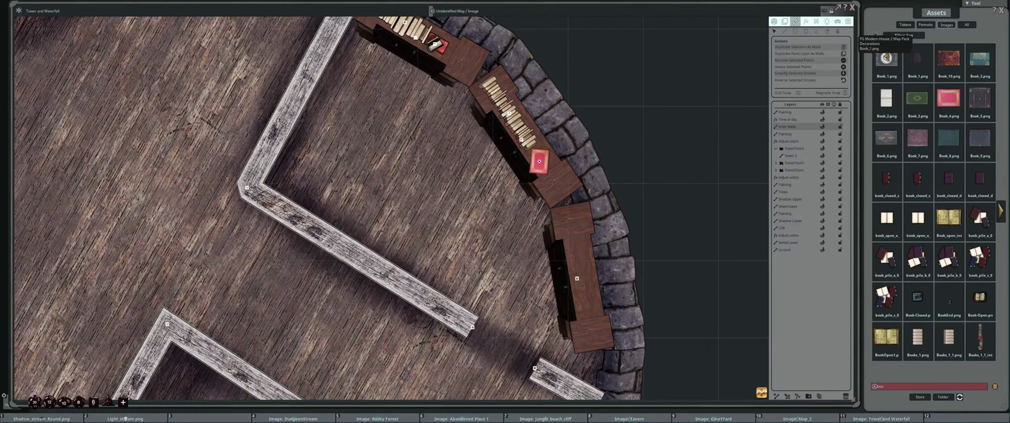
click(816, 32)
click(886, 58)
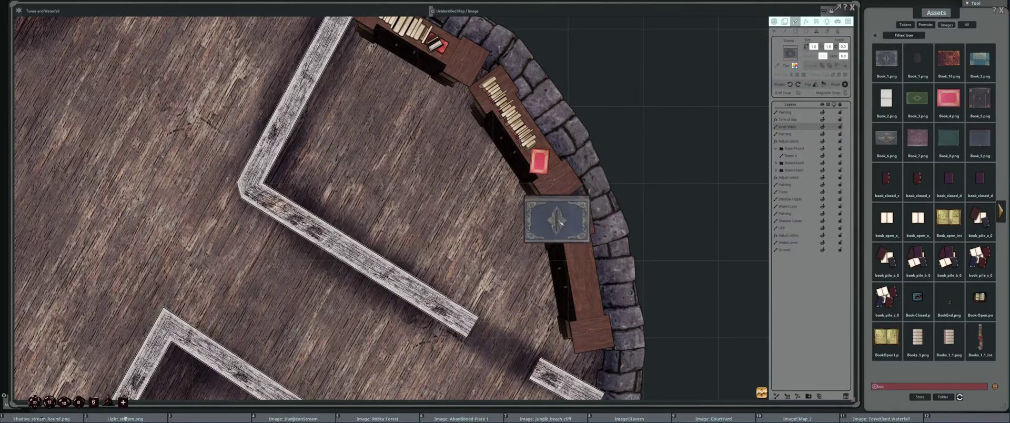
scroll(552, 194, down, 2)
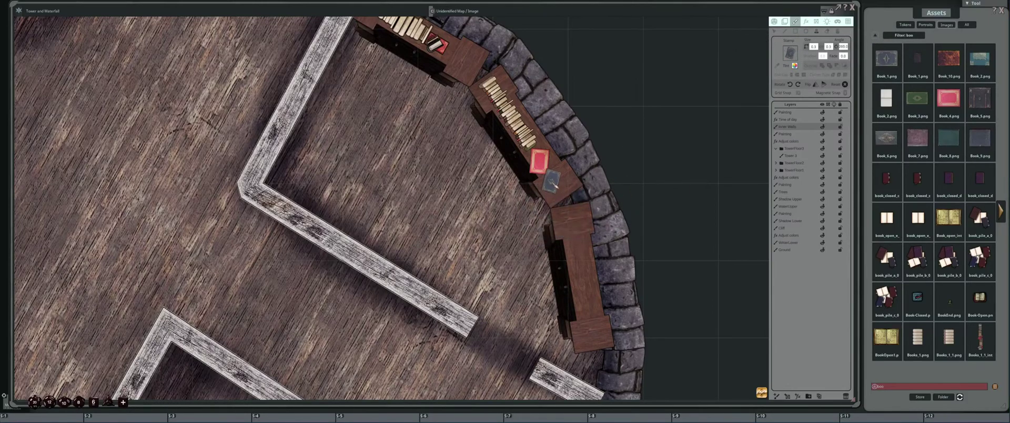
scroll(551, 169, down, 2)
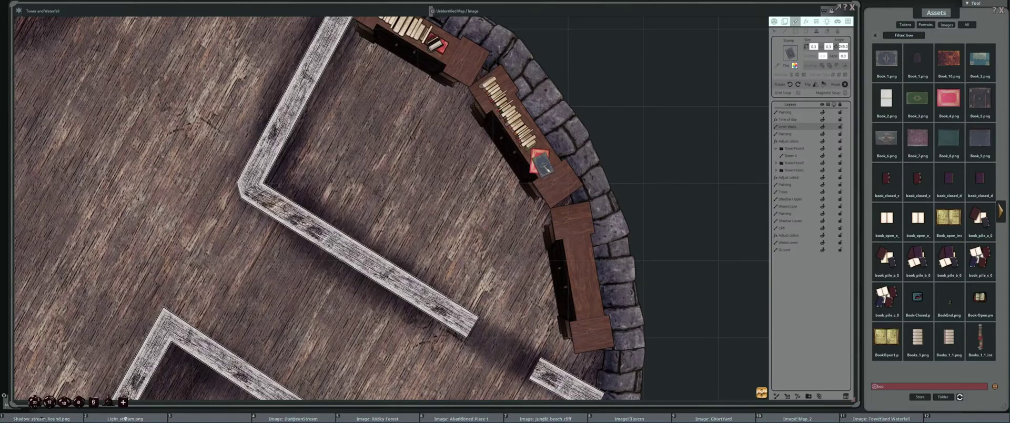
scroll(577, 197, down, 3)
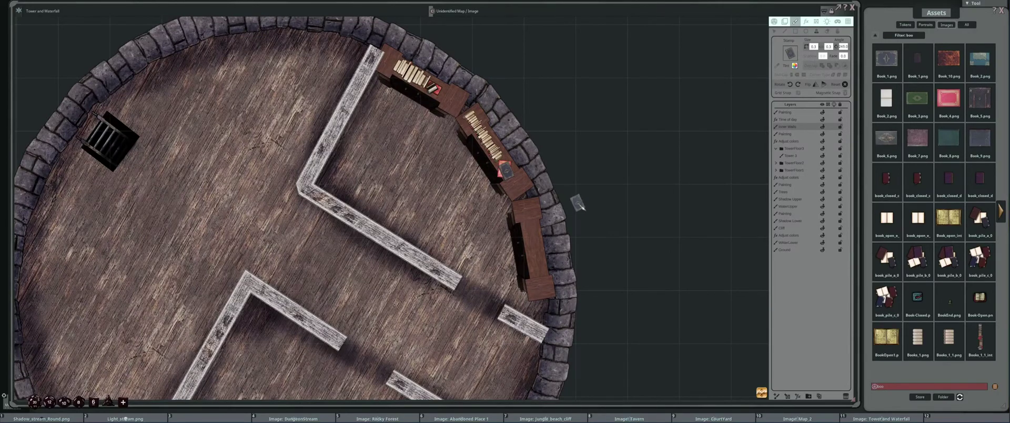
Filter the image assets by "candle" and place a reduced, rotated three-candle stamp on the upper end of the third bookcase
scroll(578, 202, down, 1)
scroll(569, 221, up, 2)
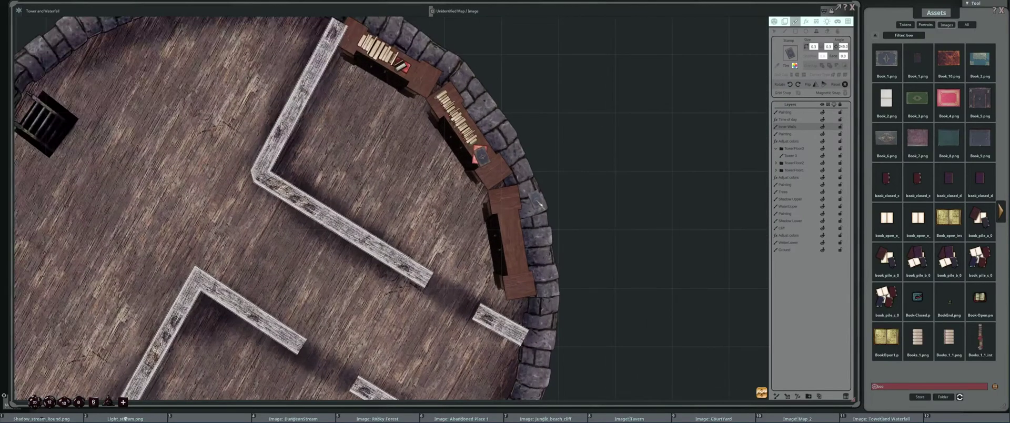
drag(533, 242, 524, 210)
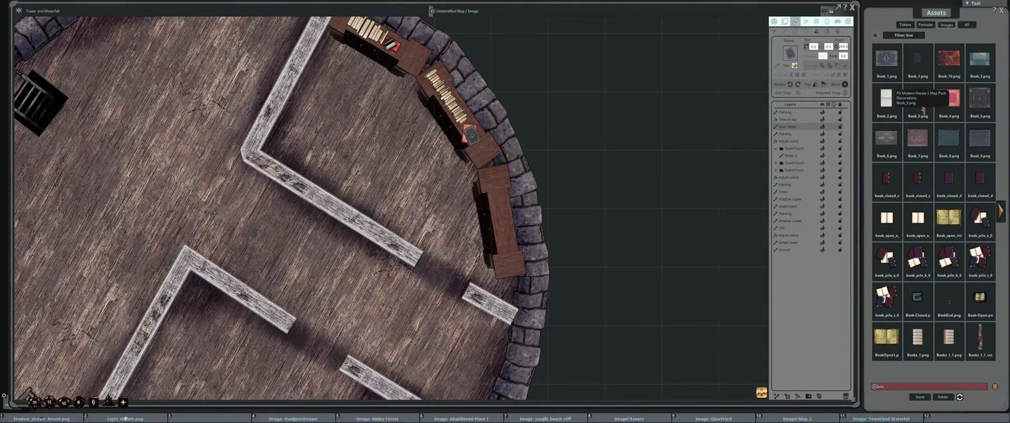
key(Escape)
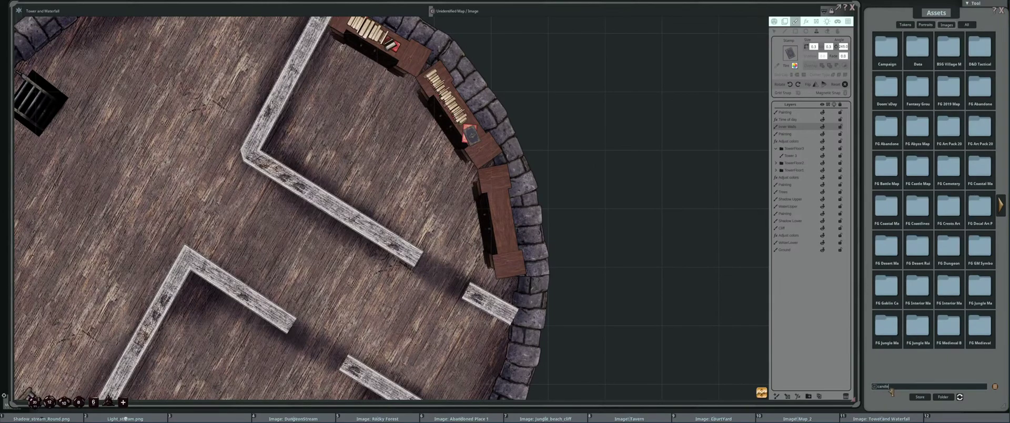
text(candle)
key(Return)
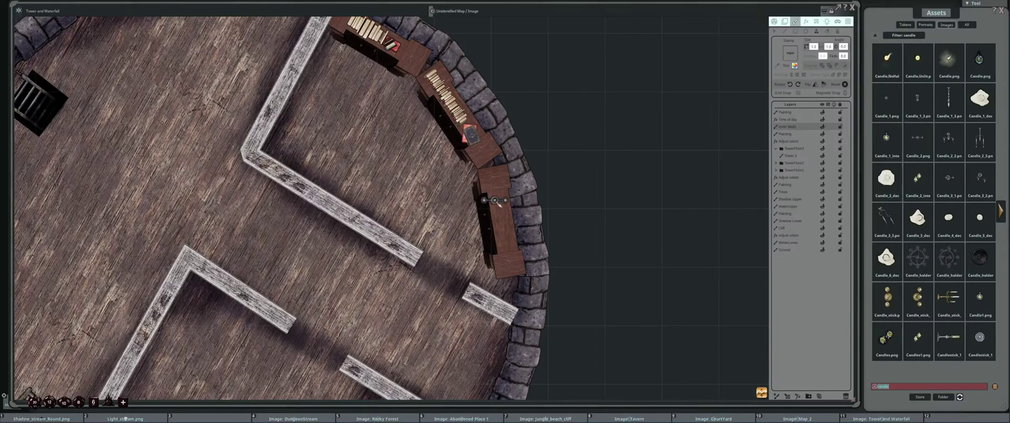
scroll(501, 189, down, 5)
scroll(500, 196, up, 5)
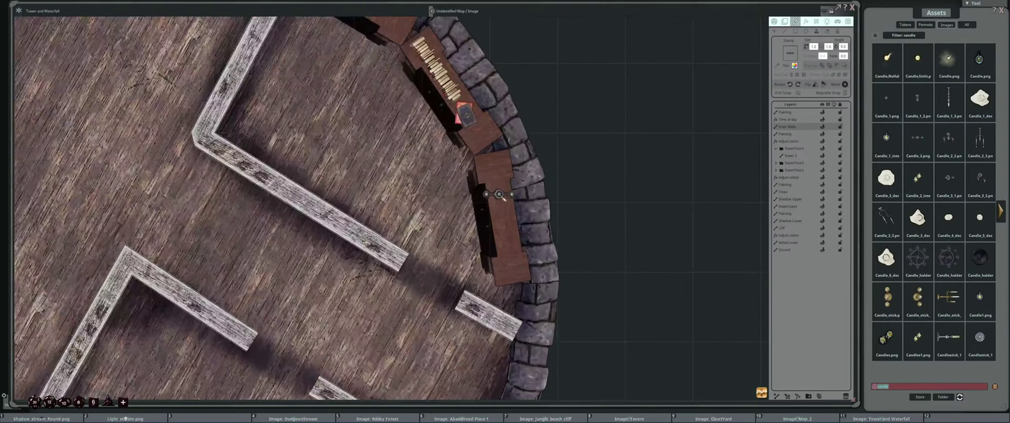
drag(505, 187, 551, 188)
scroll(540, 178, down, 2)
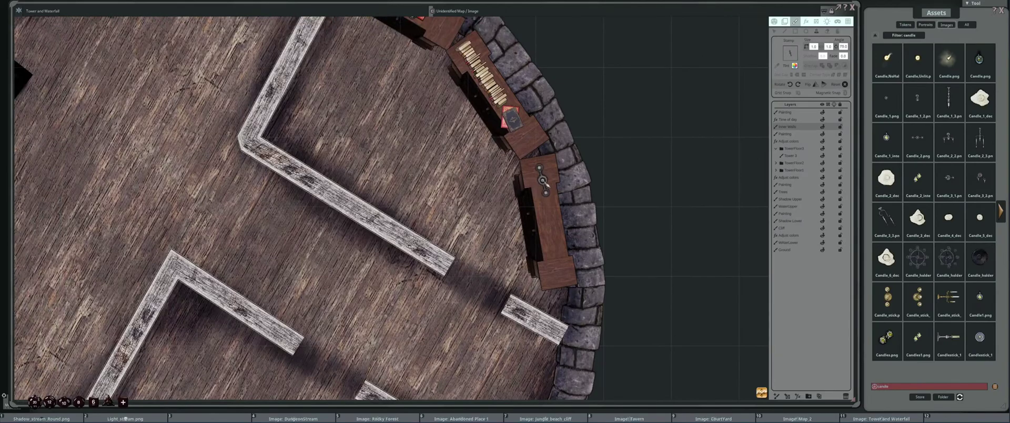
scroll(542, 178, down, 2)
scroll(565, 210, down, 3)
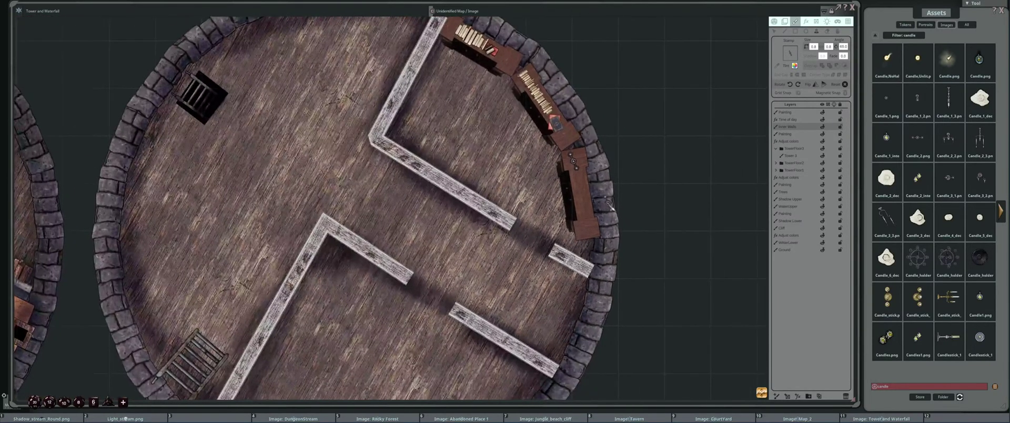
Search the image assets for "desk", and replace that filter with "furniture"
drag(715, 205, 681, 185)
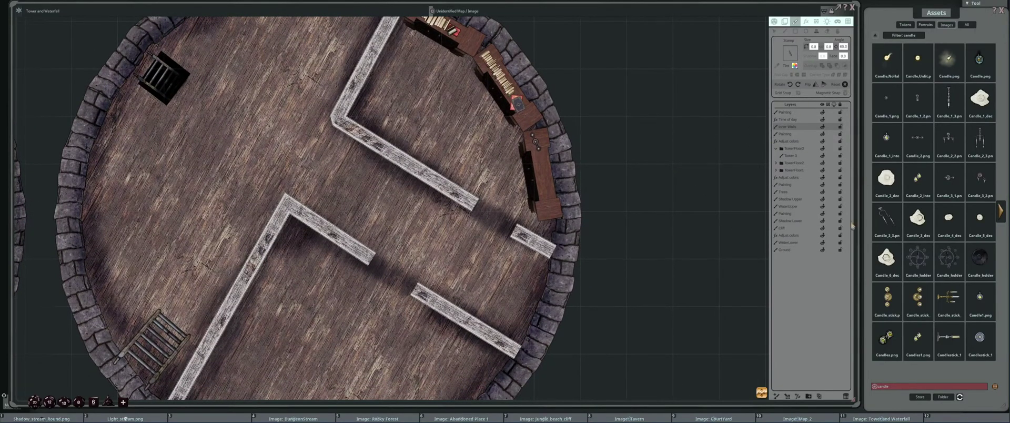
key(Return)
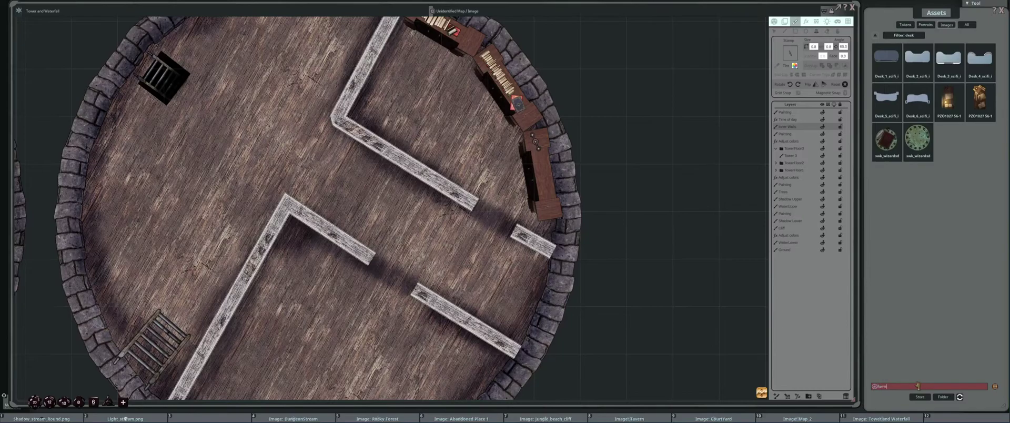
text(furniture)
key(Return)
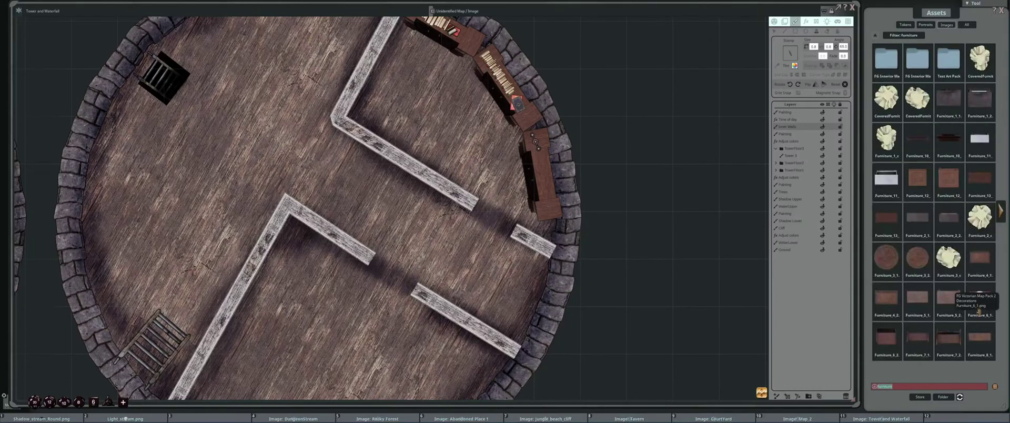
Preview several wooden furniture images and add Furniture_5_2.png to the map as a layer
click(948, 297)
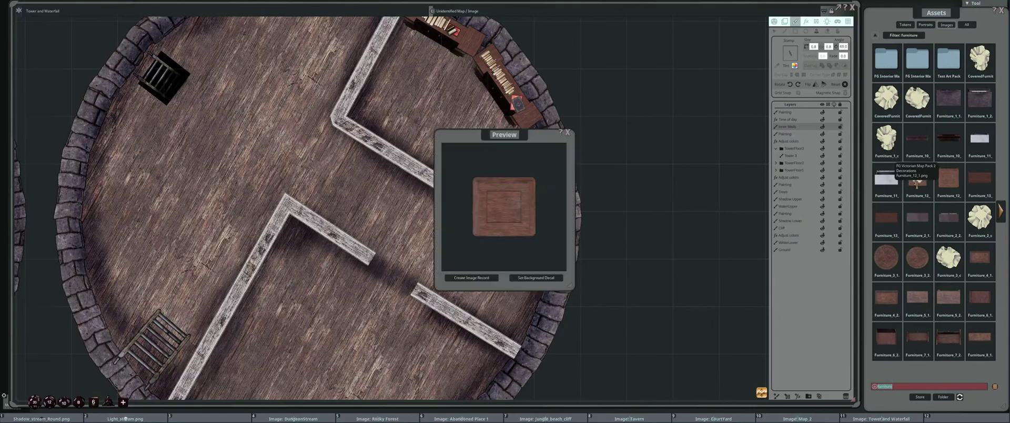
click(568, 134)
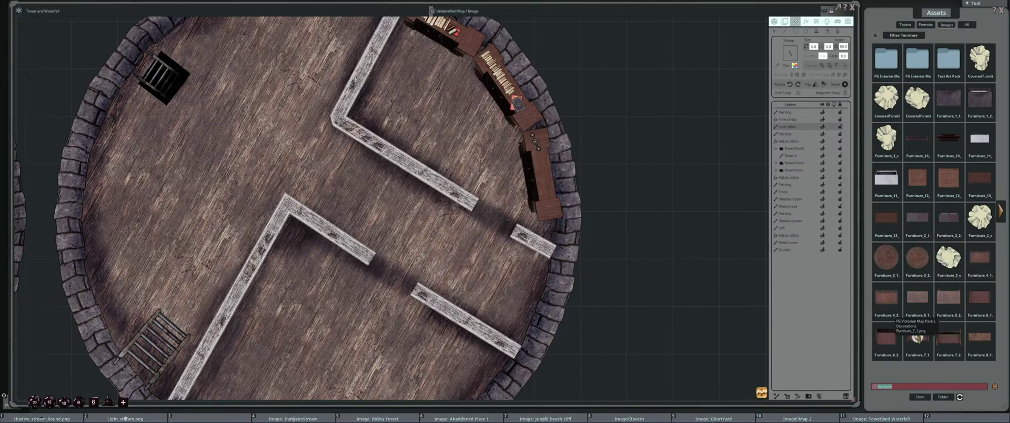
click(918, 336)
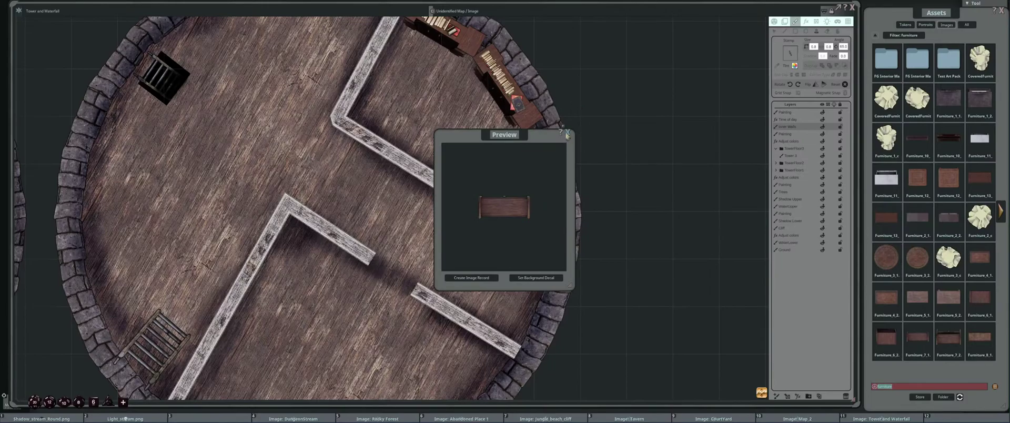
click(568, 134)
click(917, 297)
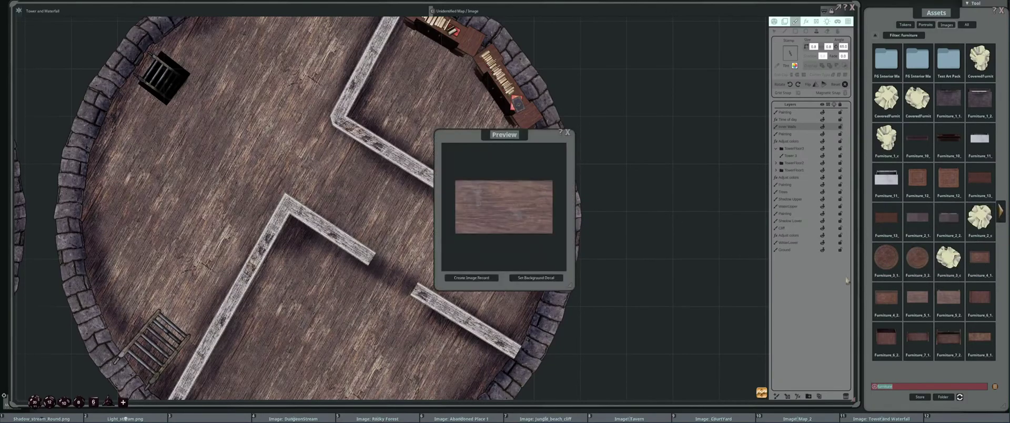
click(949, 297)
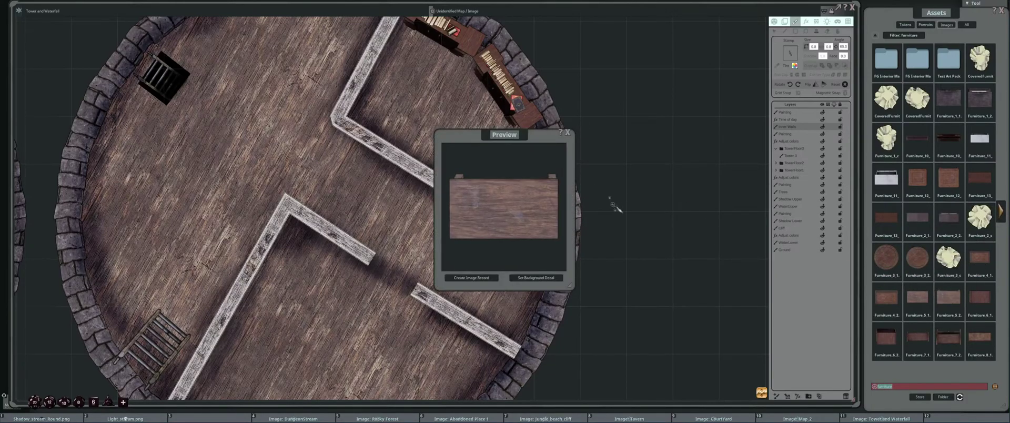
click(568, 133)
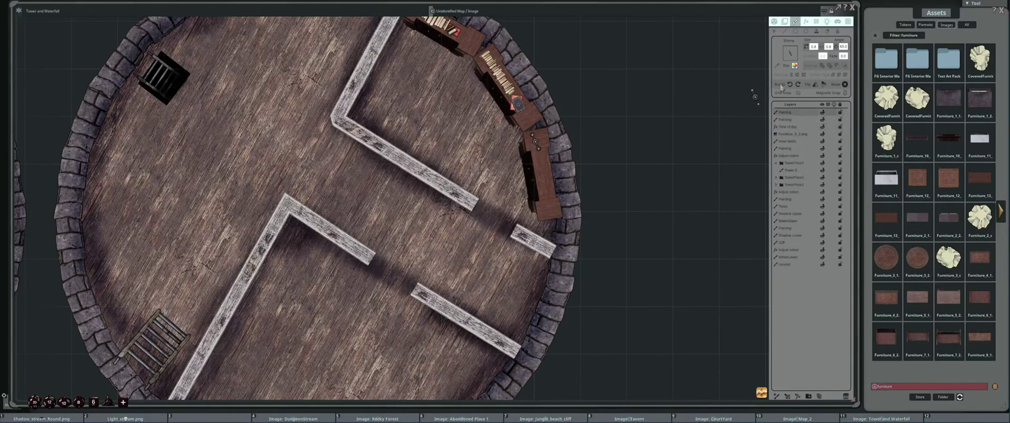
Delete the stray candle stamps placed outside the tower's outer wall
drag(755, 97, 643, 121)
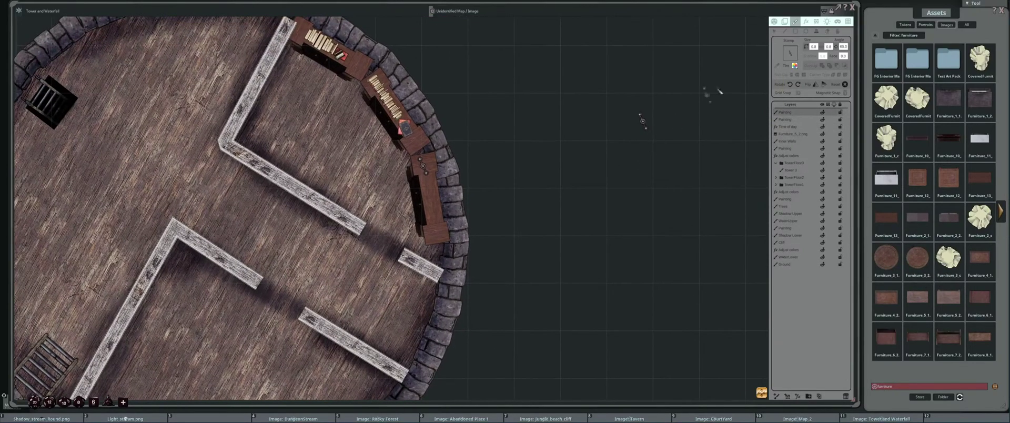
click(774, 33)
scroll(708, 123, down, 5)
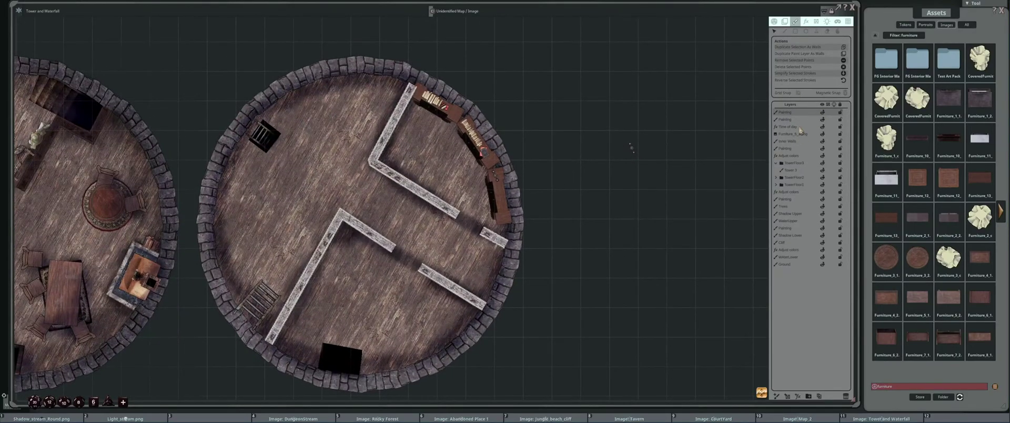
click(798, 141)
scroll(632, 151, up, 5)
drag(616, 110, 663, 183)
Delete the extra Painting layer at the head of the layer list and reactivate the Stamp tool
click(802, 113)
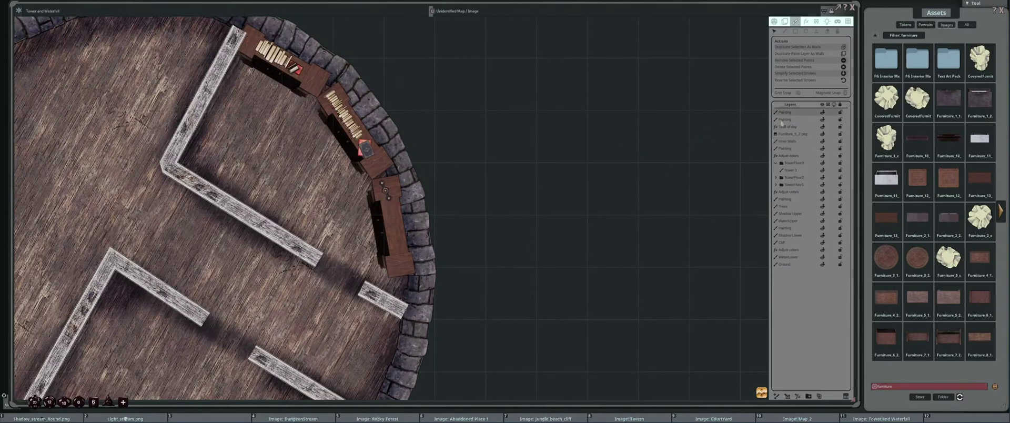
scroll(591, 159, down, 5)
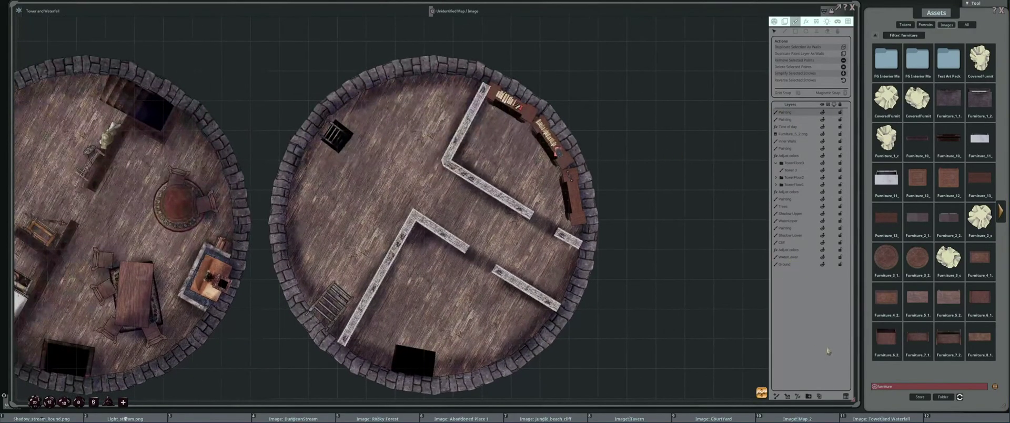
click(845, 397)
click(817, 32)
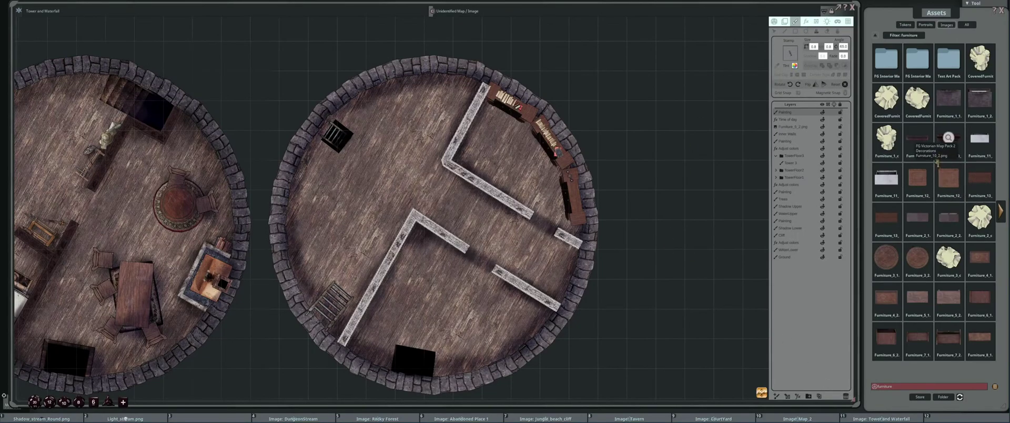
Load the plain wooden table image as the stamp, set its size to 1.5 and turn it to an angle
drag(788, 53, 790, 54)
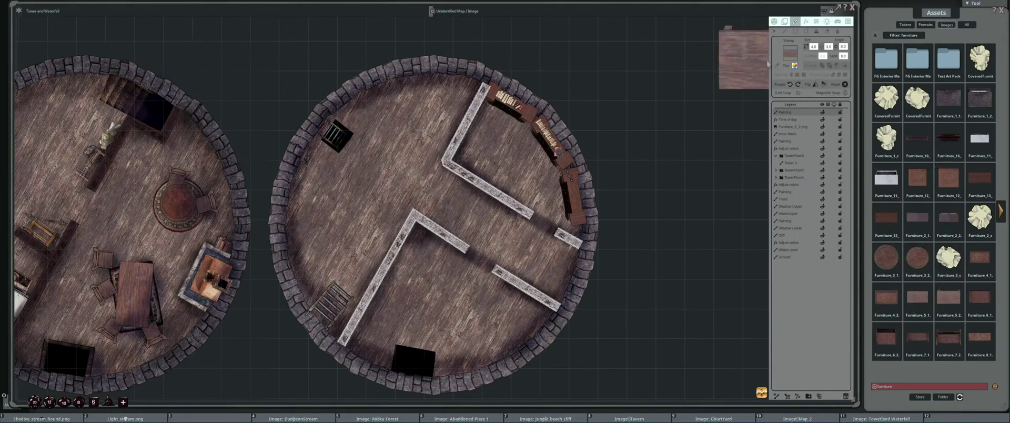
scroll(507, 158, down, 7)
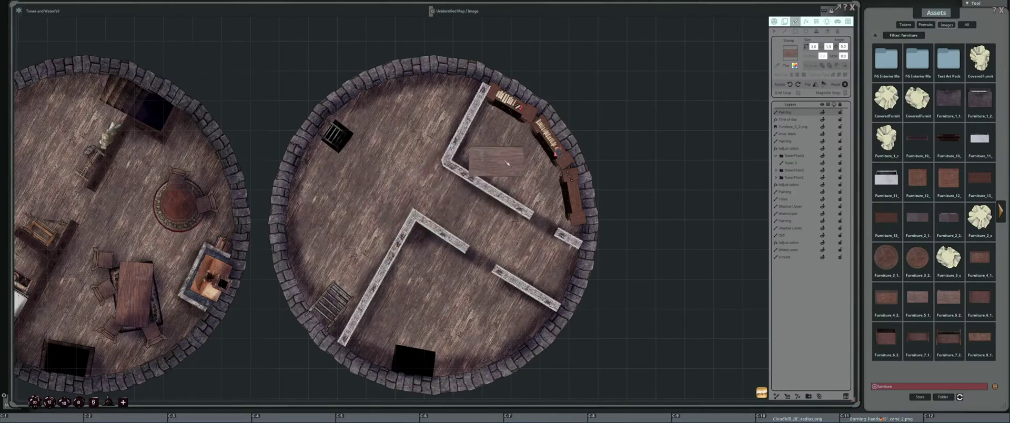
scroll(507, 153, down, 5)
scroll(507, 153, up, 3)
scroll(507, 153, down, 4)
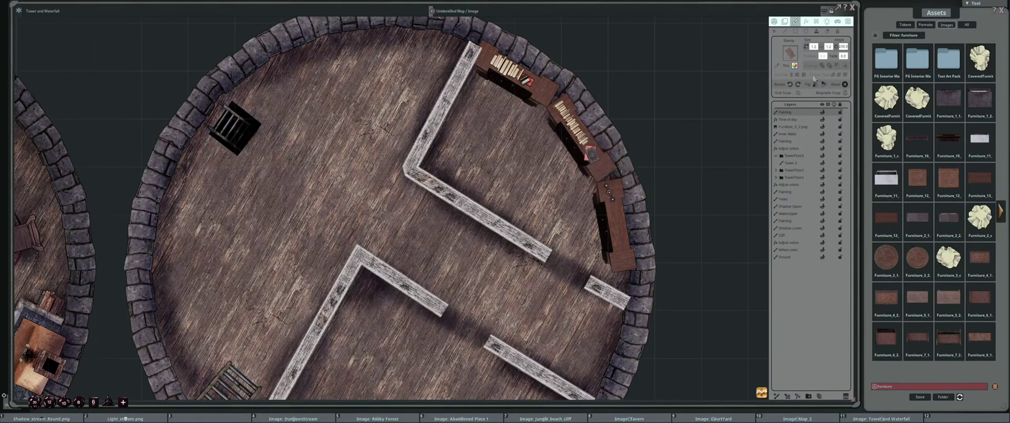
text(1.5)
scroll(834, 47, down, 2)
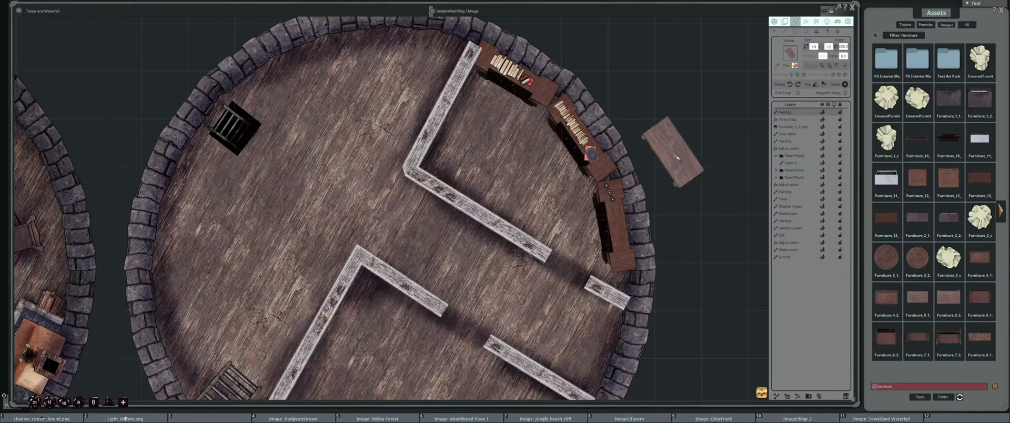
scroll(505, 167, up, 2)
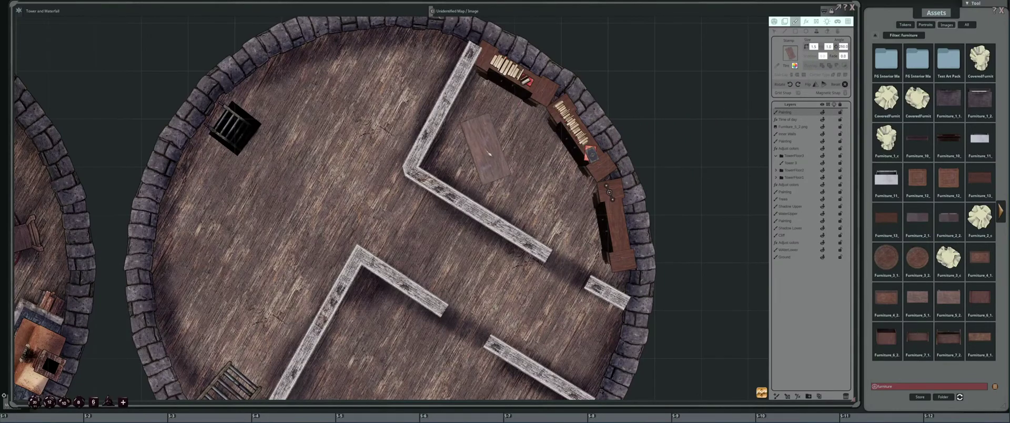
Activate the Inner Walls layer and stamp the tilted wooden table in the walled room, near the bookcases
click(796, 136)
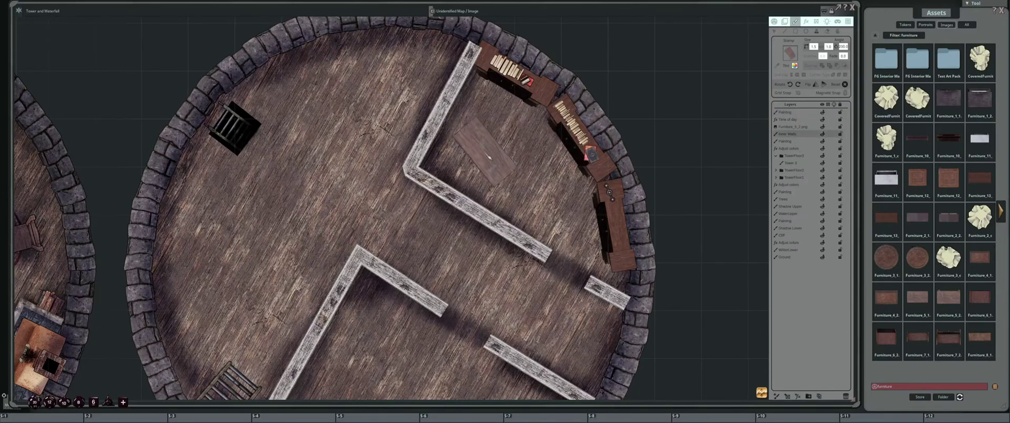
scroll(490, 157, up, 2)
scroll(489, 157, up, 1)
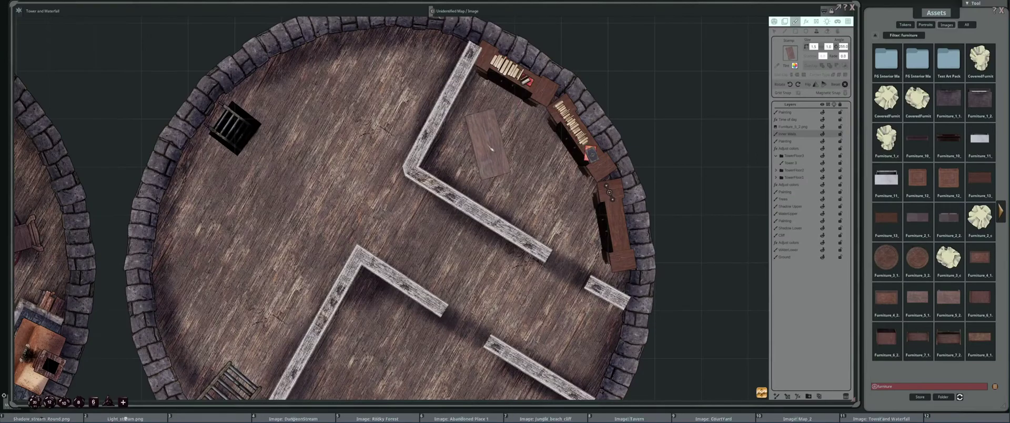
click(491, 151)
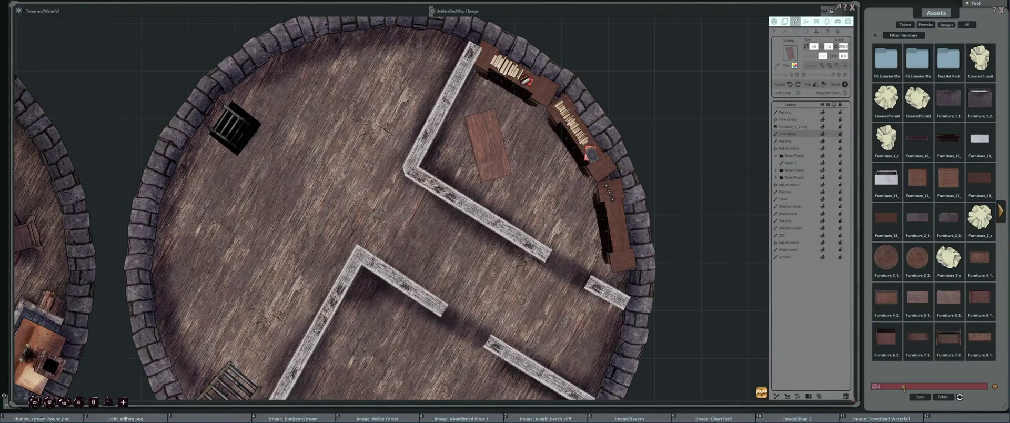
Search the image assets for "chair" and stamp a small rotated teal tufted chair beside the table on the Painting layer below Inner Walls
key(Return)
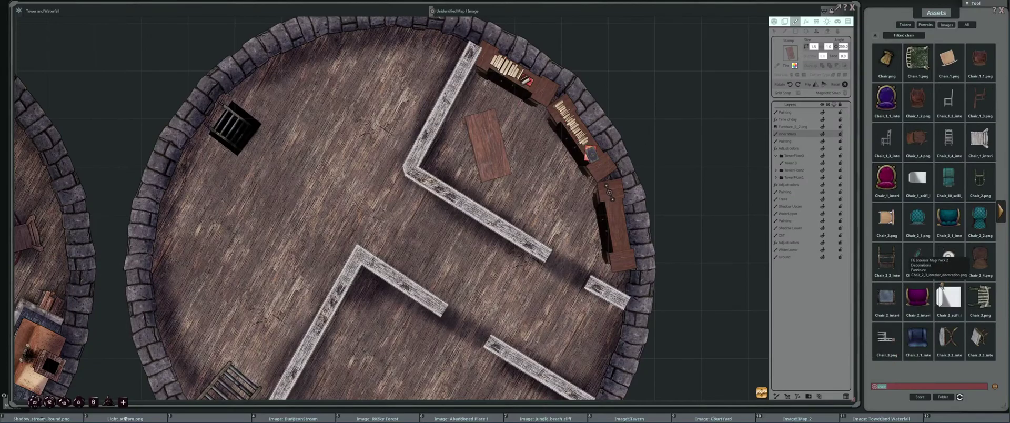
click(917, 217)
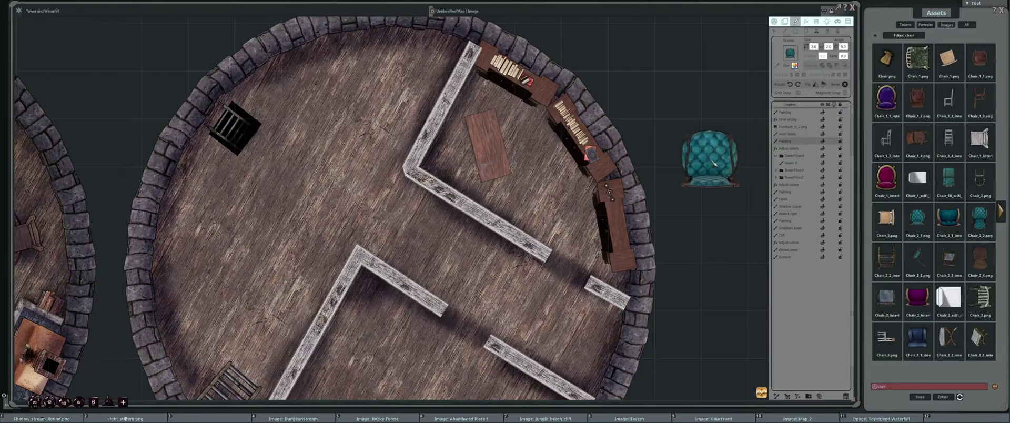
scroll(480, 150, down, 6)
scroll(476, 151, up, 7)
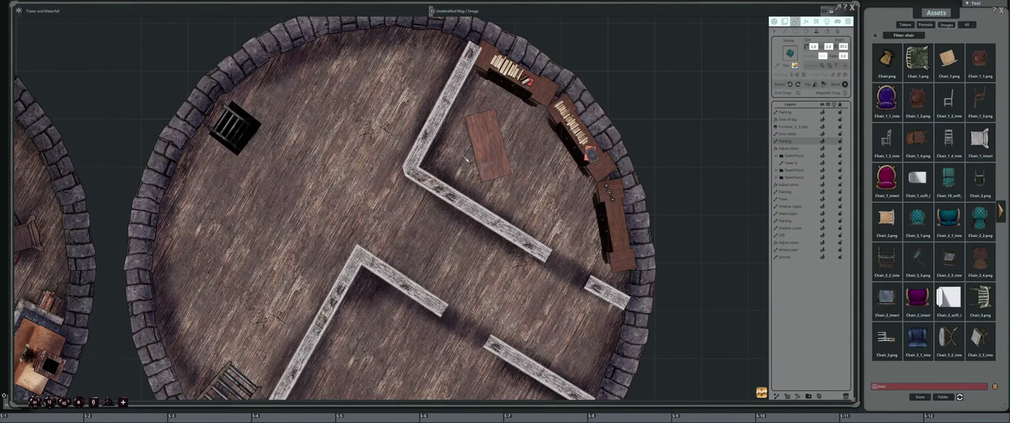
click(463, 150)
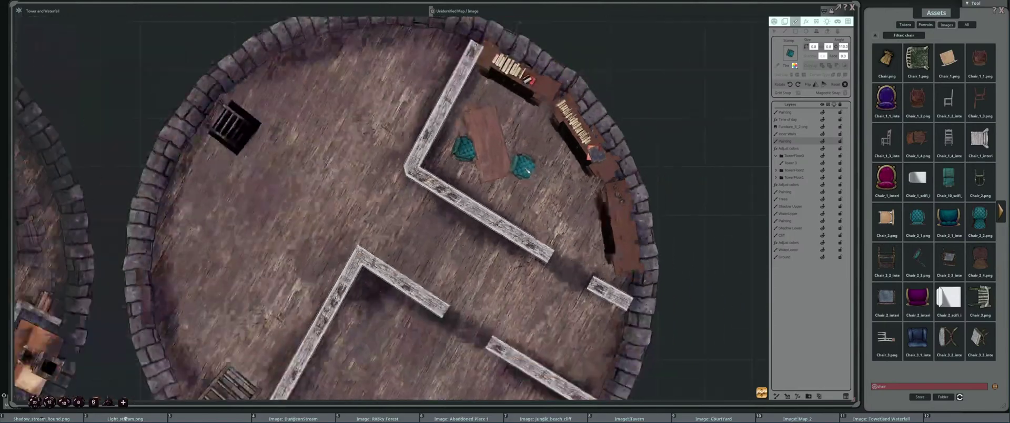
drag(528, 171, 505, 176)
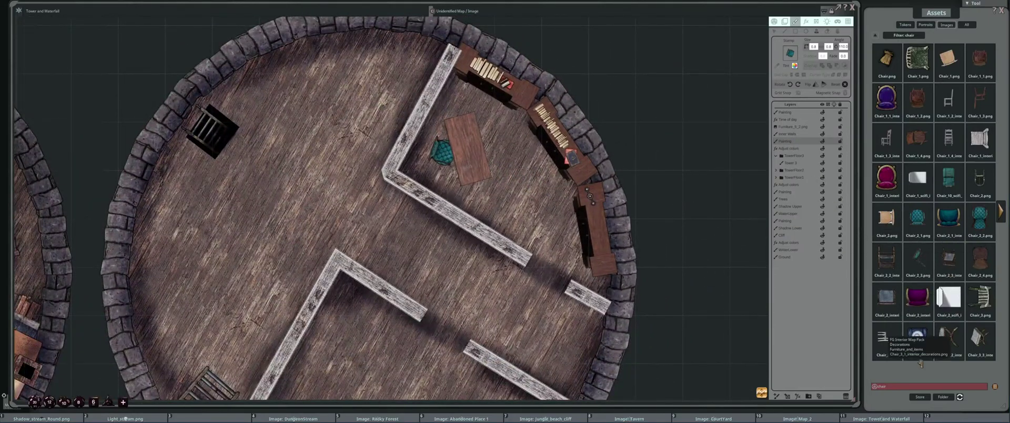
Search the image assets for "carpet", load Carpet_4.png as the stamp and activate the Tower 3 layer
click(908, 388)
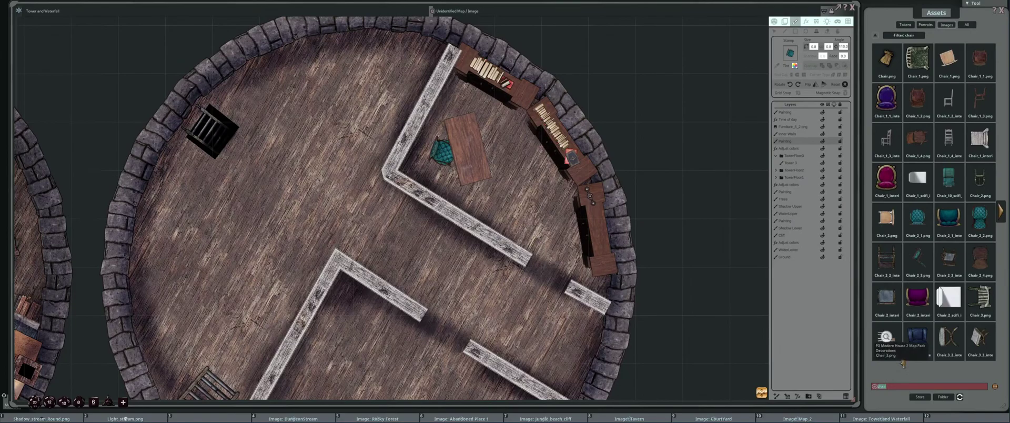
text(carpet)
key(Return)
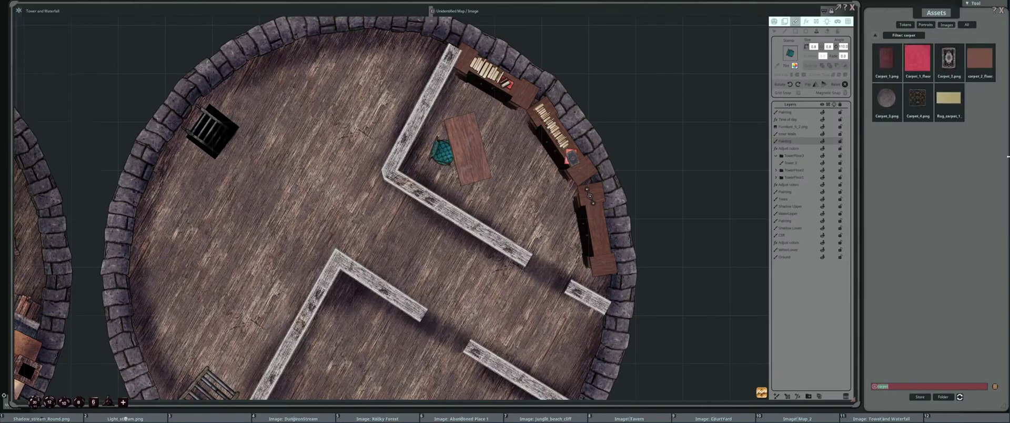
drag(918, 97, 779, 157)
click(790, 163)
Scale and rotate the dark patterned carpet into a diamond orientation and stamp it beneath the table and chair
scroll(480, 155, down, 5)
scroll(473, 156, down, 5)
scroll(468, 156, down, 2)
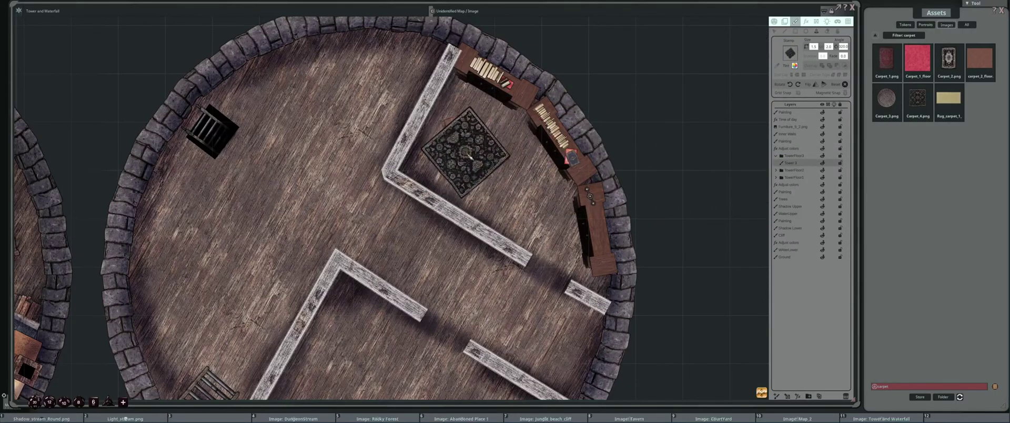
click(469, 155)
scroll(521, 171, up, 3)
scroll(522, 171, down, 4)
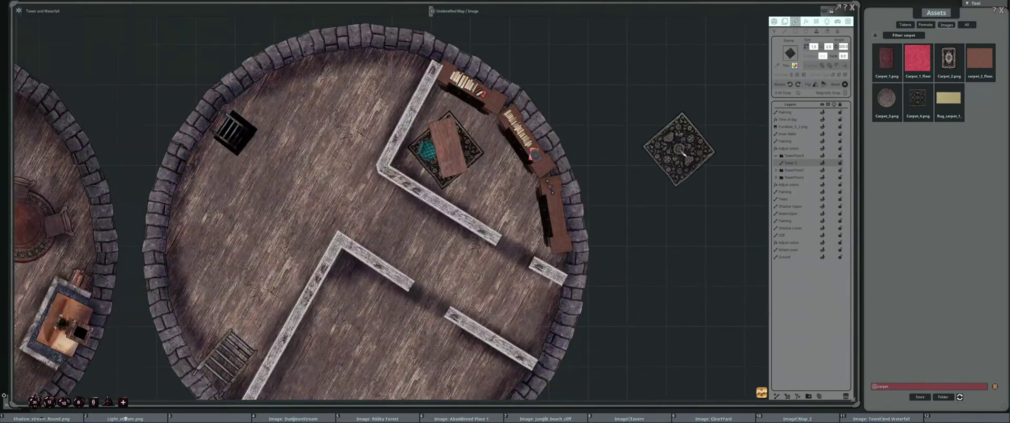
drag(675, 149, 643, 140)
Reactivate the Inner Walls layer, search the image assets for "skull" and load the pale Skull_1 decoration as the stamp
click(804, 134)
click(876, 36)
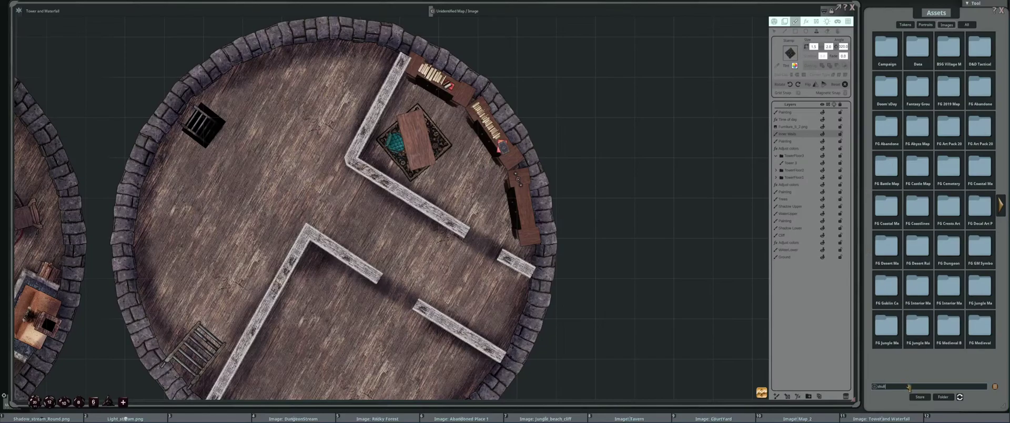
key(Return)
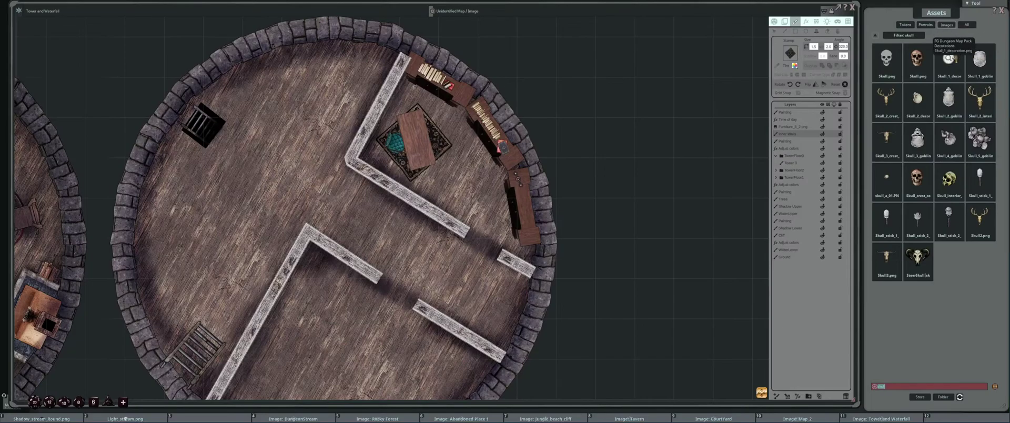
click(949, 57)
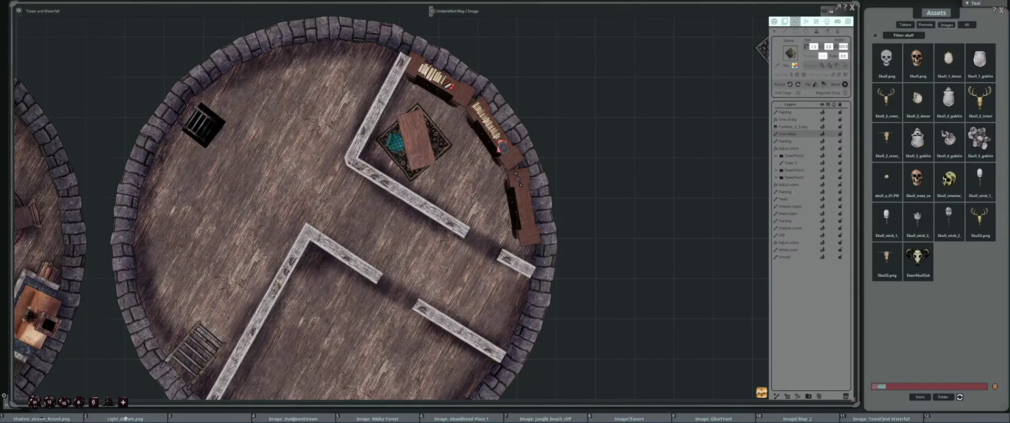
scroll(507, 116, up, 3)
scroll(356, 112, up, 1)
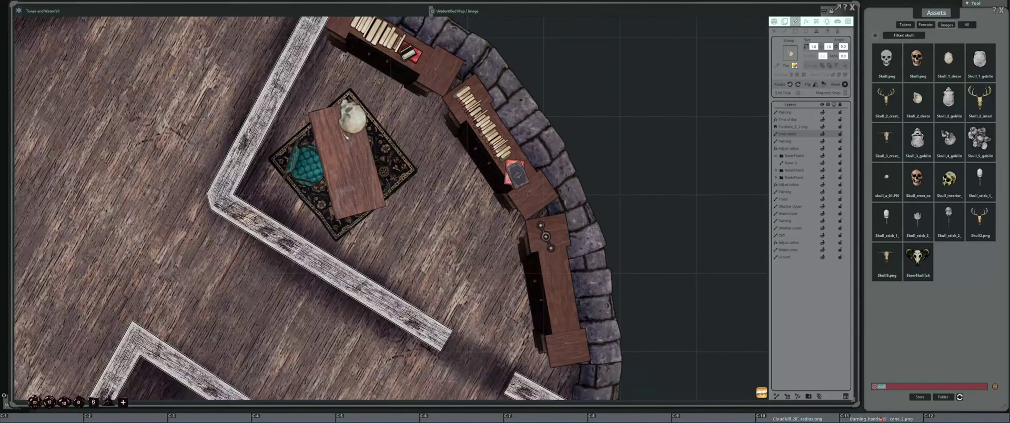
Shrink the skull stamp to fit the tabletop and rotate it to face sideways
drag(345, 133, 469, 146)
scroll(458, 147, down, 1)
scroll(450, 163, up, 4)
scroll(450, 164, down, 6)
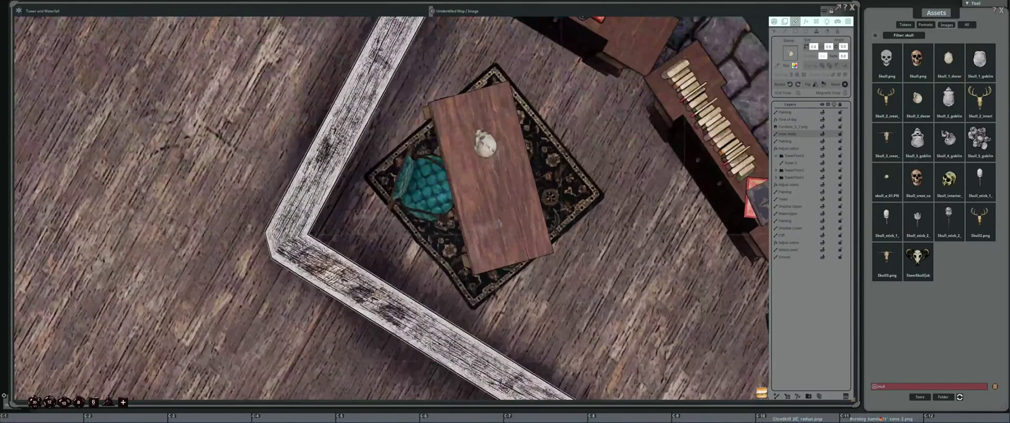
scroll(485, 105, down, 5)
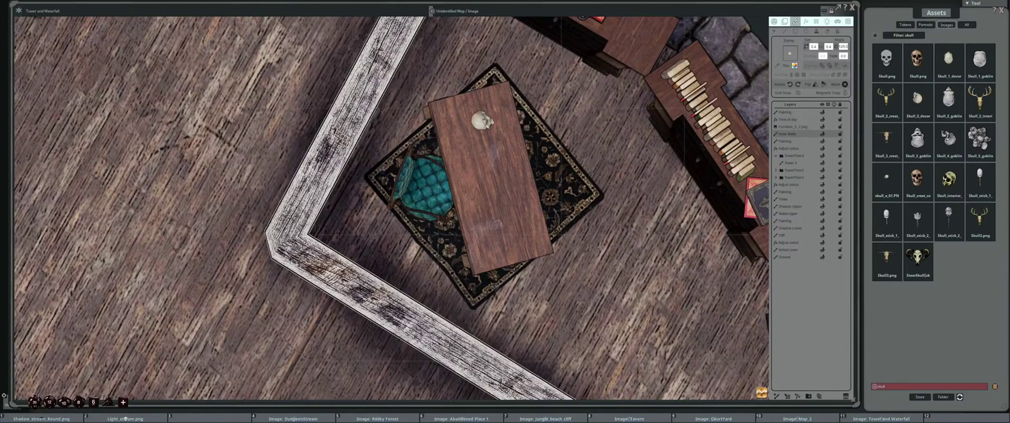
Tint the skull stamp yellow and place it at the upper end of the wooden table
click(485, 120)
scroll(486, 121, down, 2)
scroll(489, 112, down, 5)
click(495, 116)
scroll(494, 115, down, 1)
scroll(531, 143, down, 3)
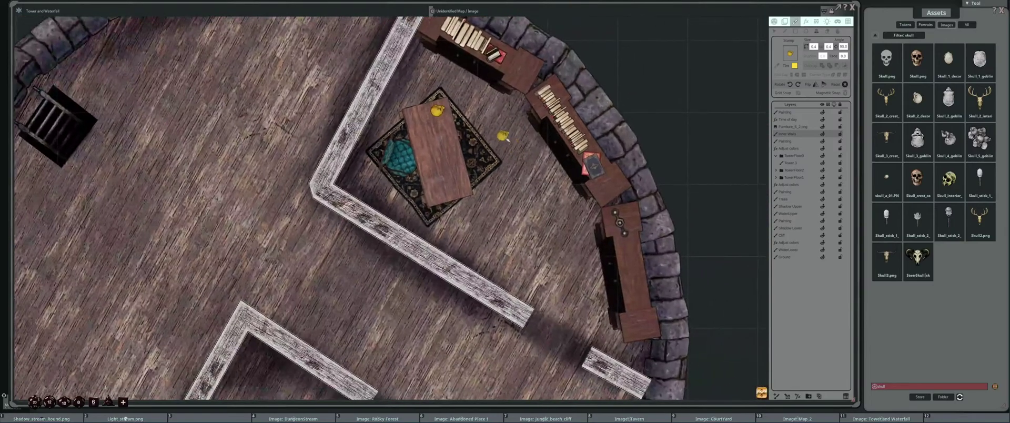
scroll(503, 132, up, 1)
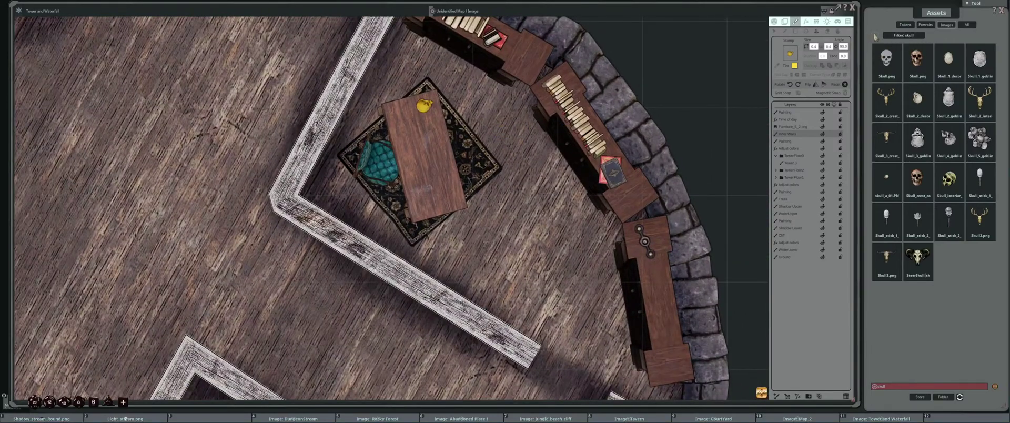
Search the image assets for "coin" and load the scattered gold coins image as the stamp
click(876, 39)
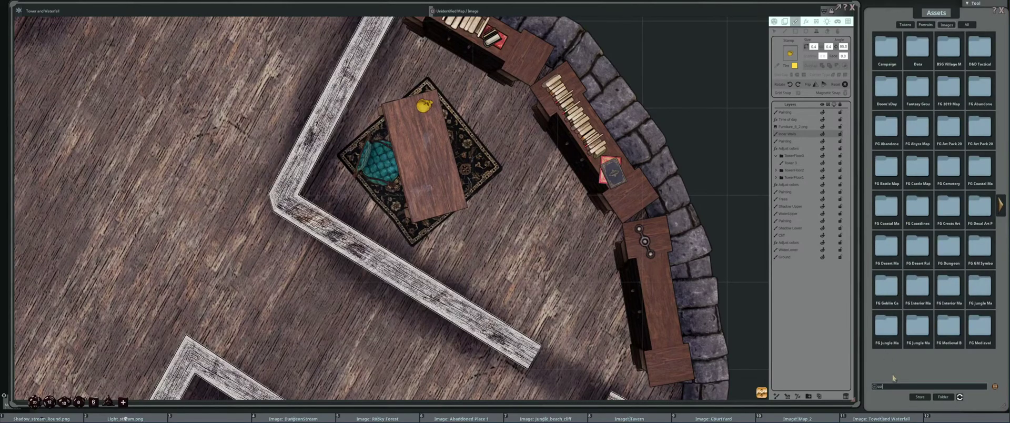
key(Return)
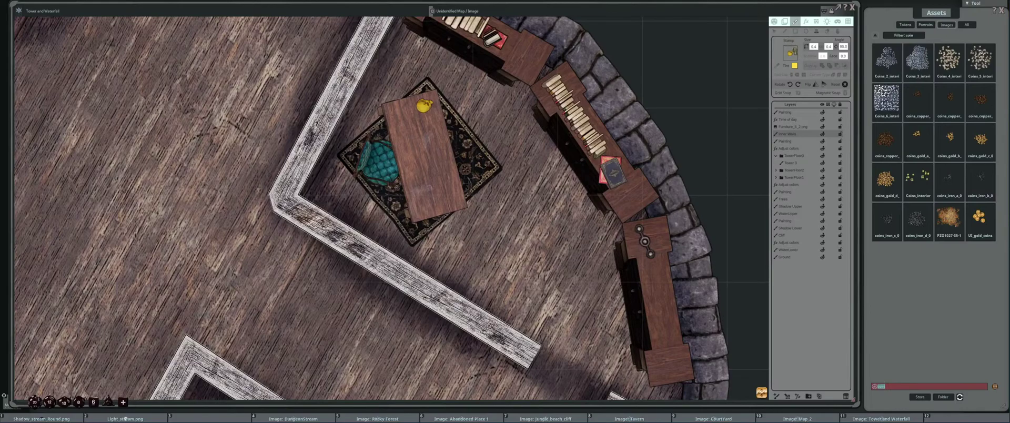
click(453, 100)
click(403, 113)
click(405, 105)
Shrink and rotate the gold coins stamp and place two small clusters on the table next to the yellow skull
scroll(426, 127, down, 2)
scroll(573, 169, down, 1)
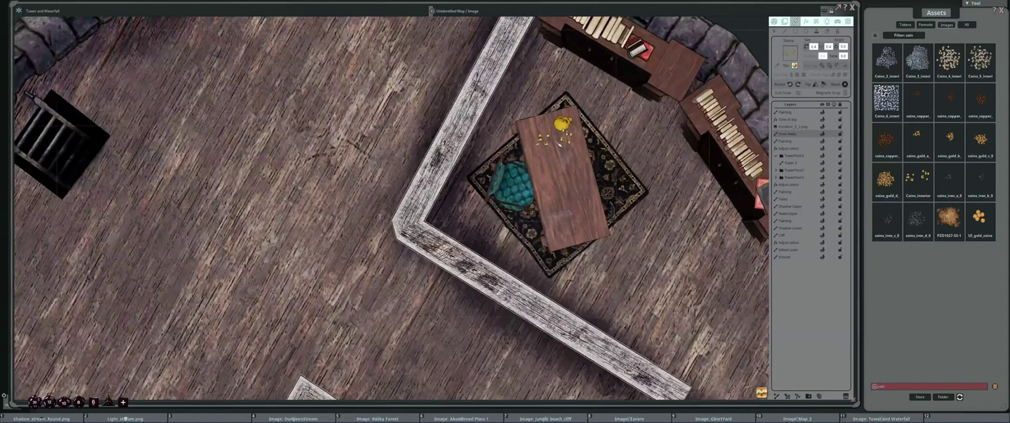
scroll(568, 195, up, 3)
scroll(558, 135, down, 1)
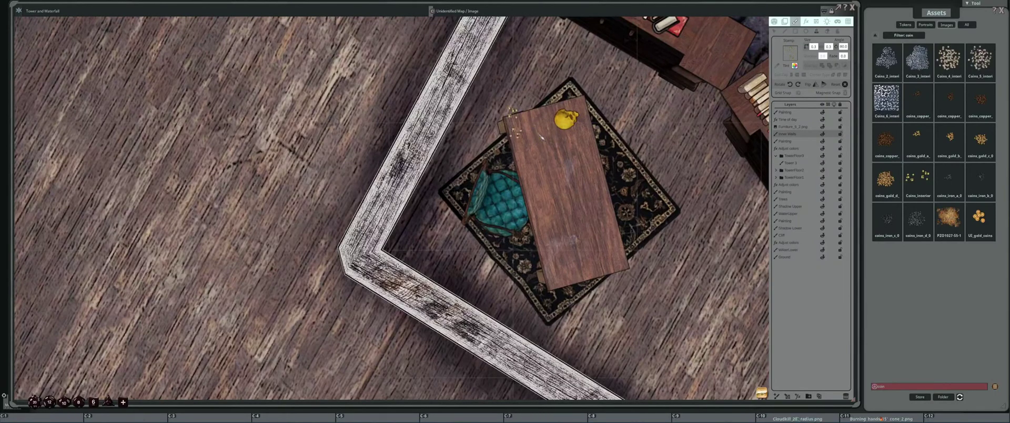
scroll(550, 132, up, 2)
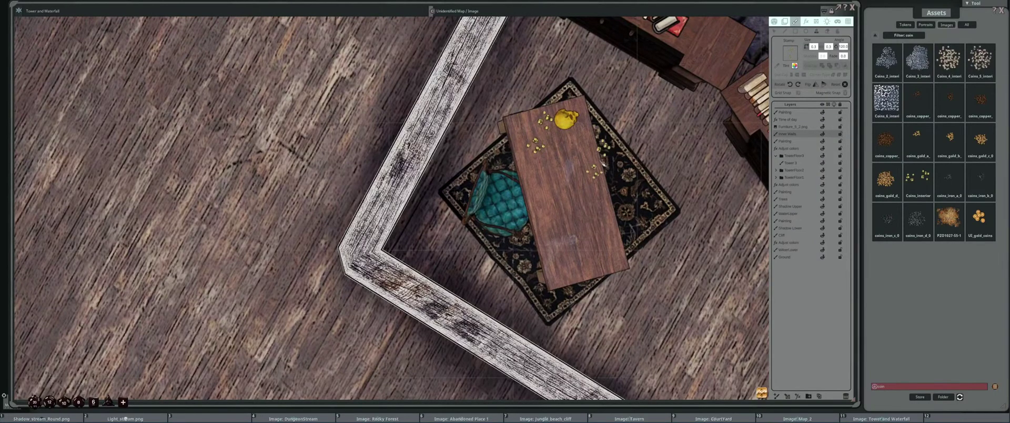
drag(634, 150, 582, 142)
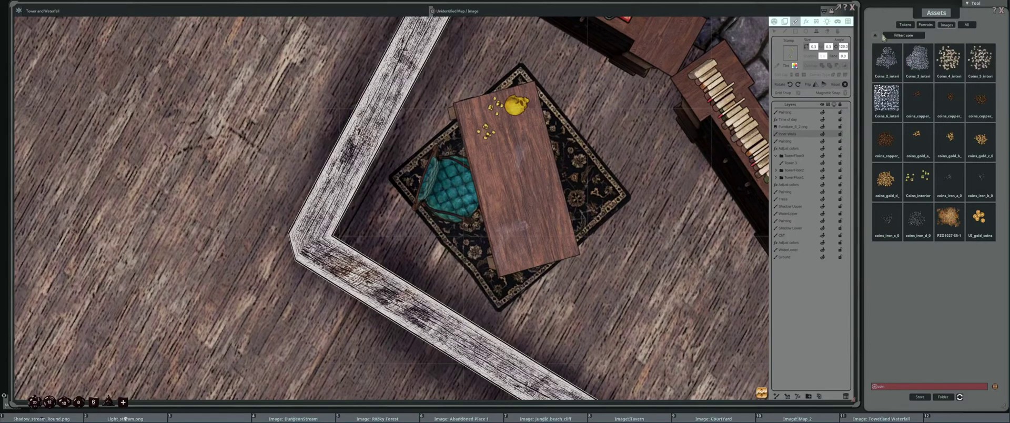
Search the image assets for "lantern" and load a round metal lantern image as the stamp
click(905, 35)
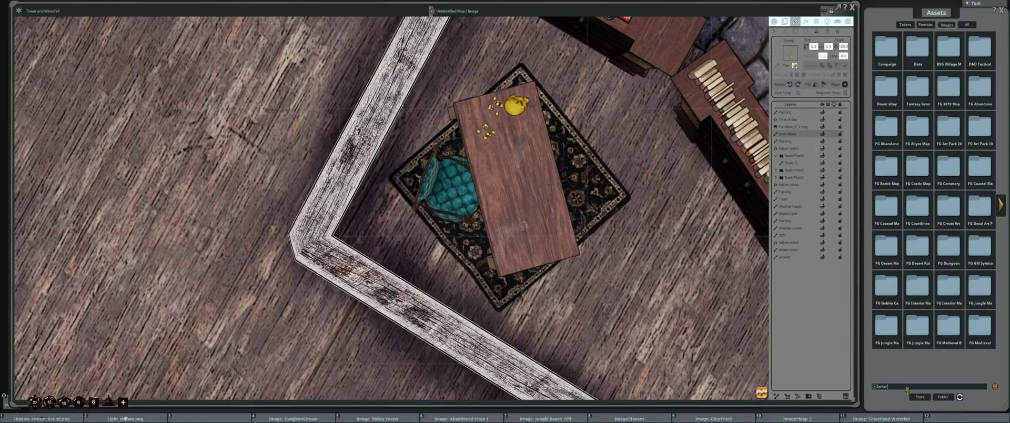
key(Return)
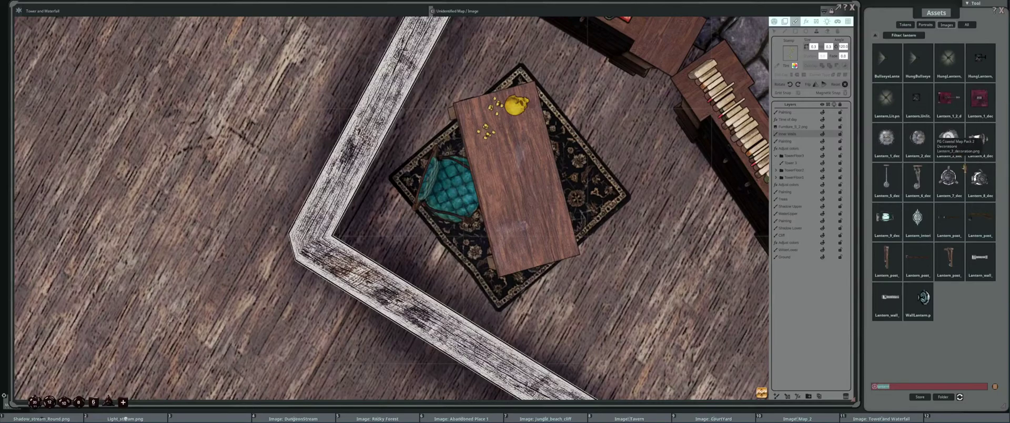
click(886, 139)
Shrink and rotate the lantern stamp and place it at the lower end corner of the wooden table
scroll(558, 164, down, 7)
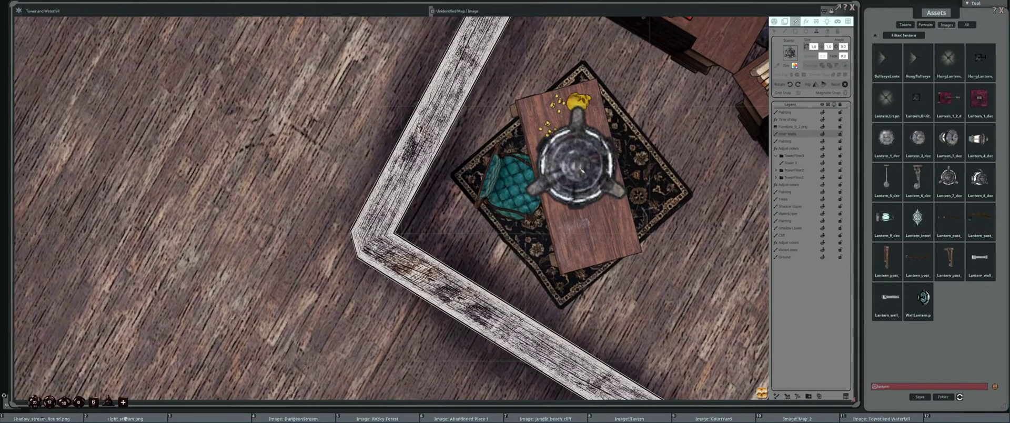
scroll(587, 169, down, 1)
scroll(626, 236, down, 4)
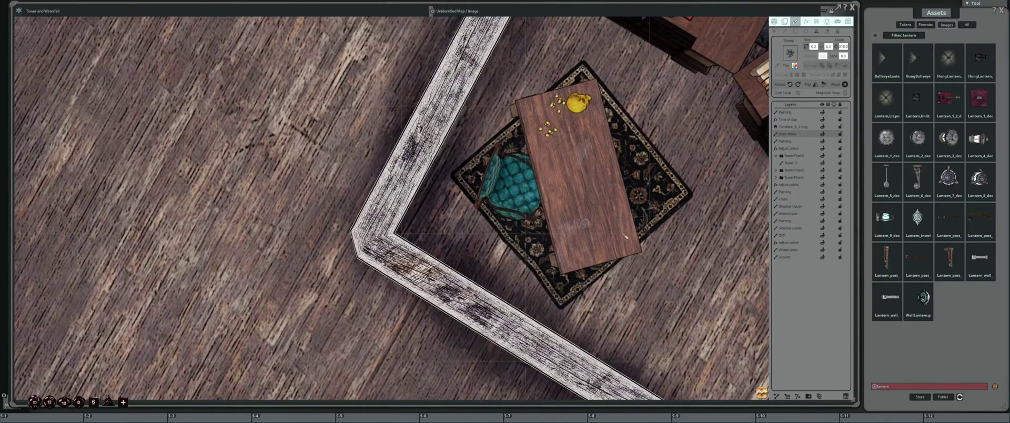
key(ctrl)
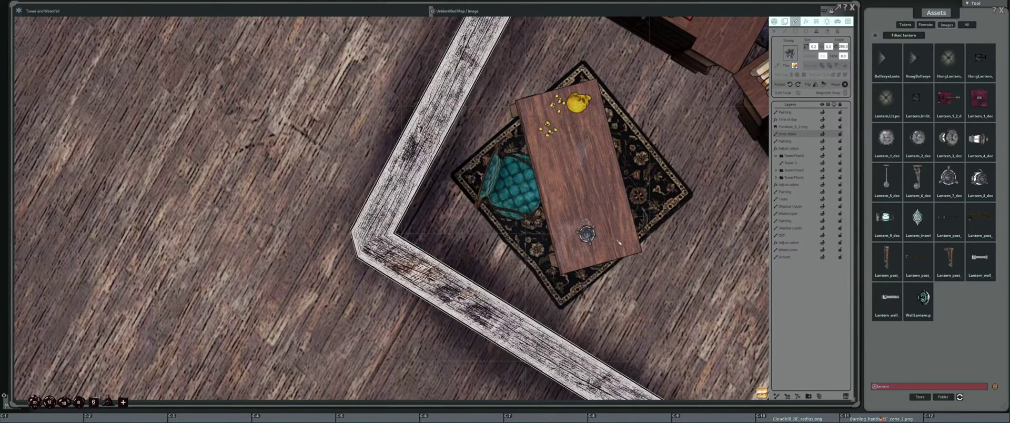
click(619, 239)
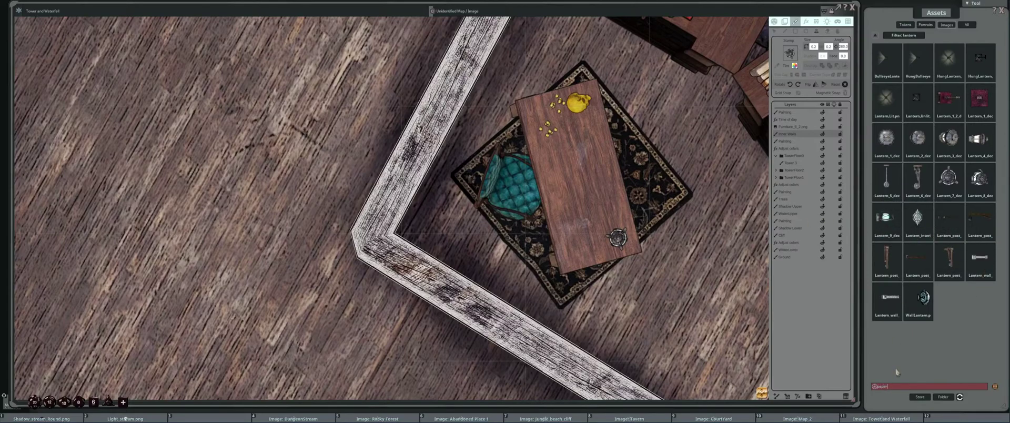
Search the image assets for "paper" and load the image of three loose yellow sheets as the stamp
key(Return)
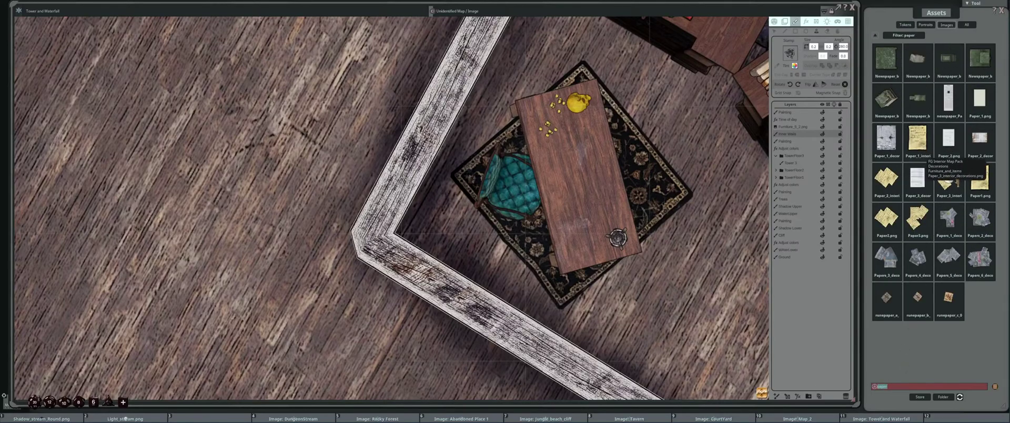
click(948, 177)
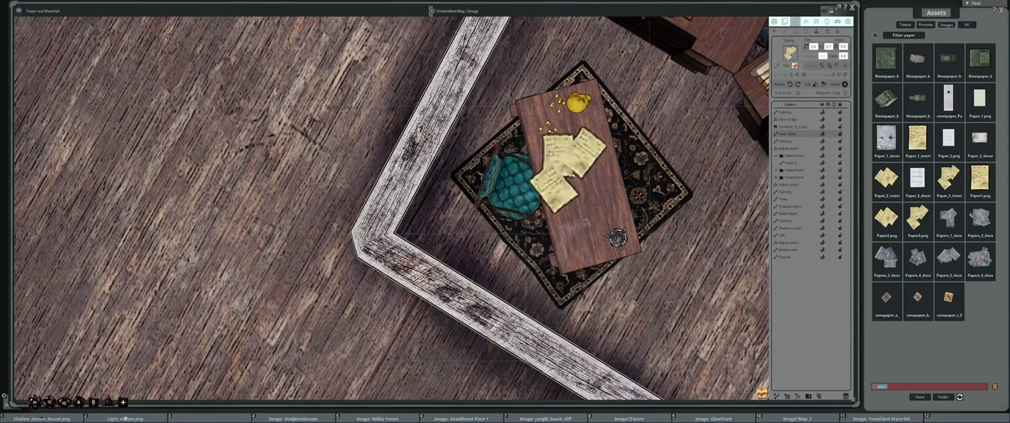
Shrink and rotate the papers stamp and place overlapping copies on the table in front of the chair
click(570, 167)
scroll(583, 168, down, 3)
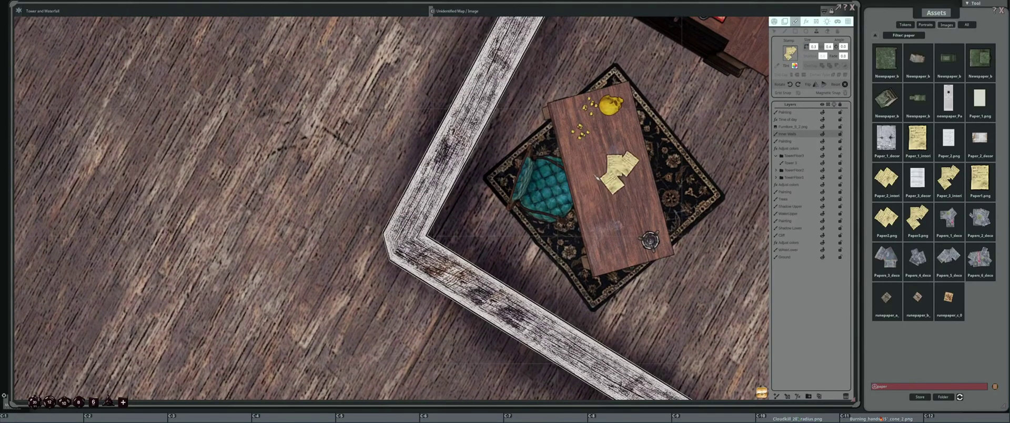
scroll(588, 174, down, 4)
click(591, 174)
scroll(603, 175, up, 6)
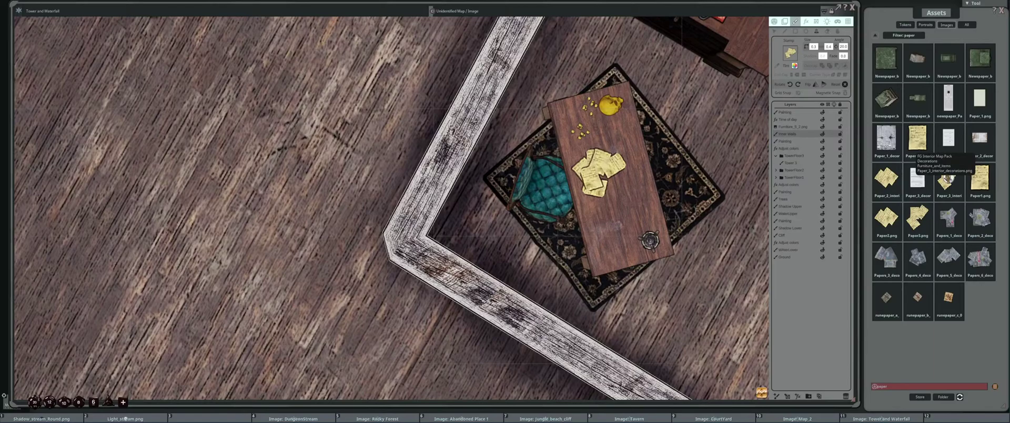
Try to delete the paper stamps from the table and reload the loose papers image as the stamp
click(775, 31)
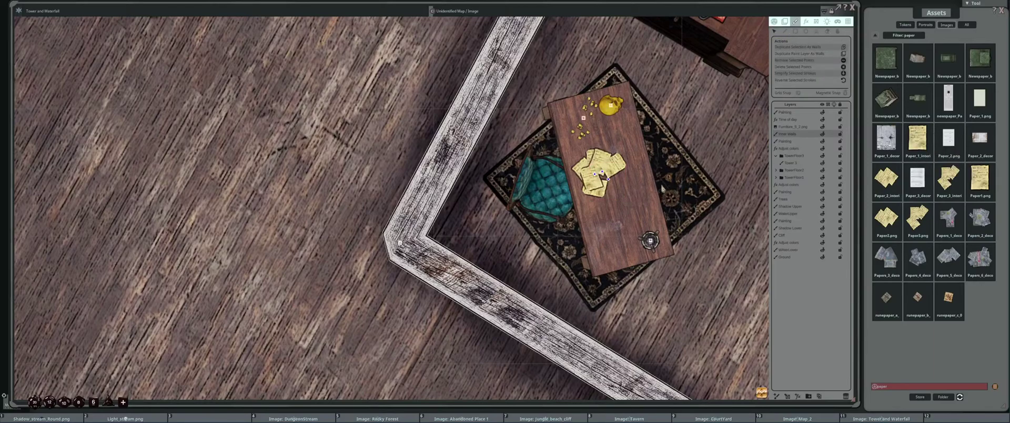
key(Delete)
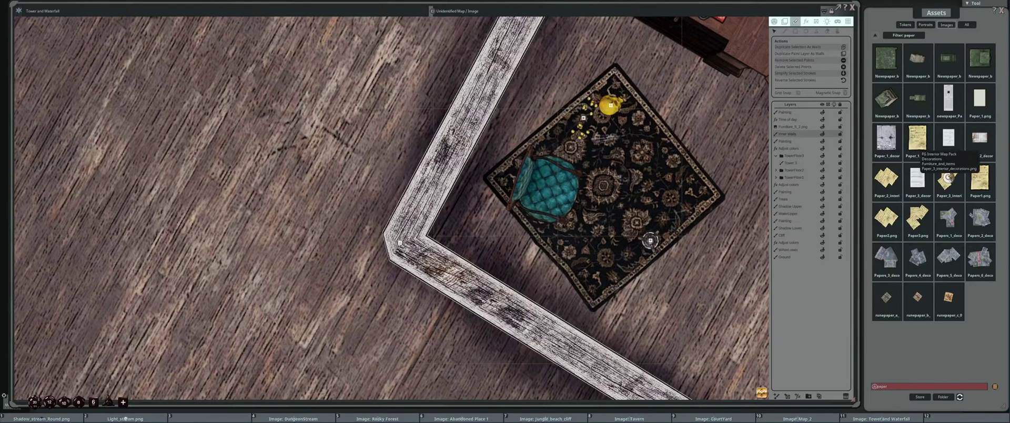
click(948, 177)
click(948, 177)
scroll(668, 179, down, 3)
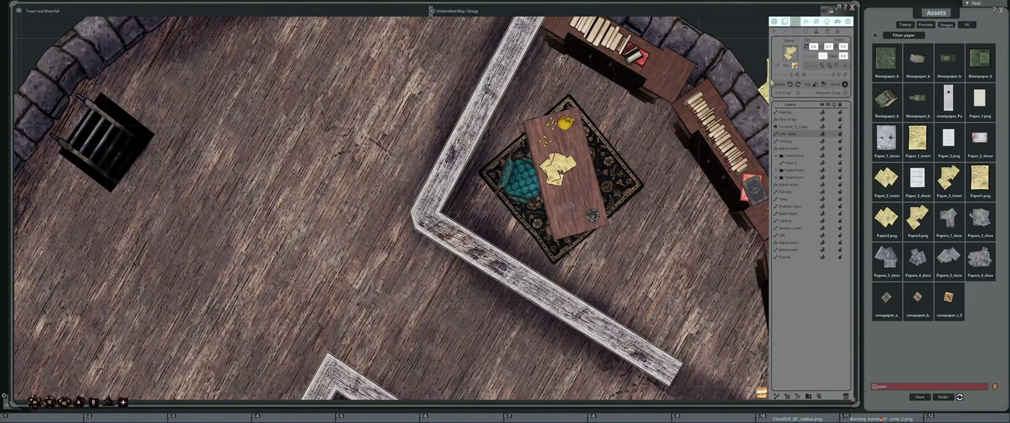
click(668, 148)
scroll(605, 169, up, 2)
scroll(679, 154, up, 2)
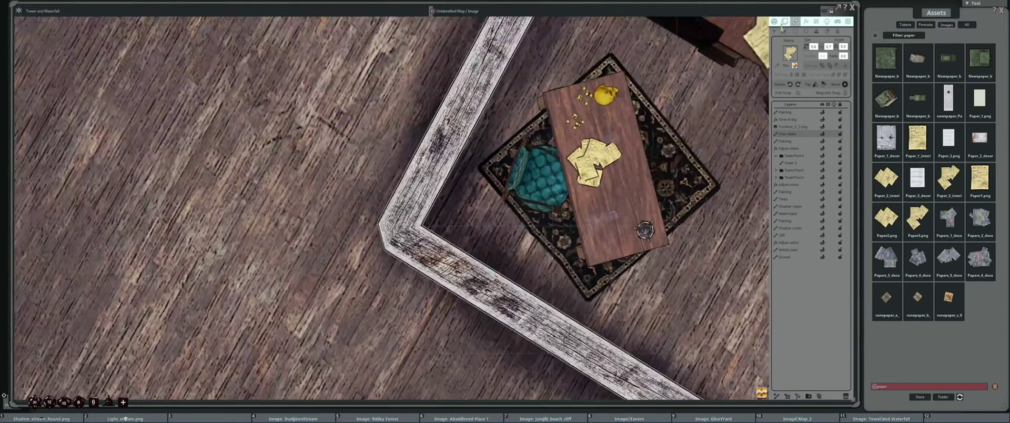
Delete the overlapping paper stamps from the wooden table
click(775, 32)
scroll(581, 197, up, 3)
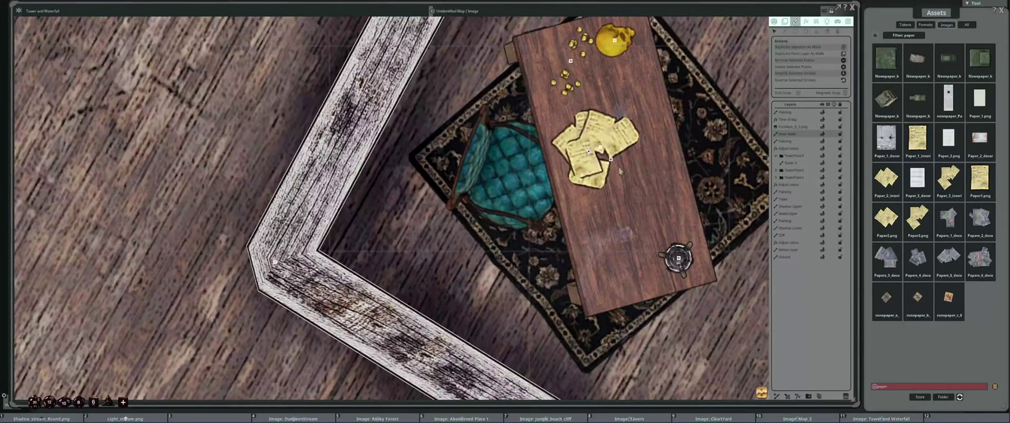
key(Delete)
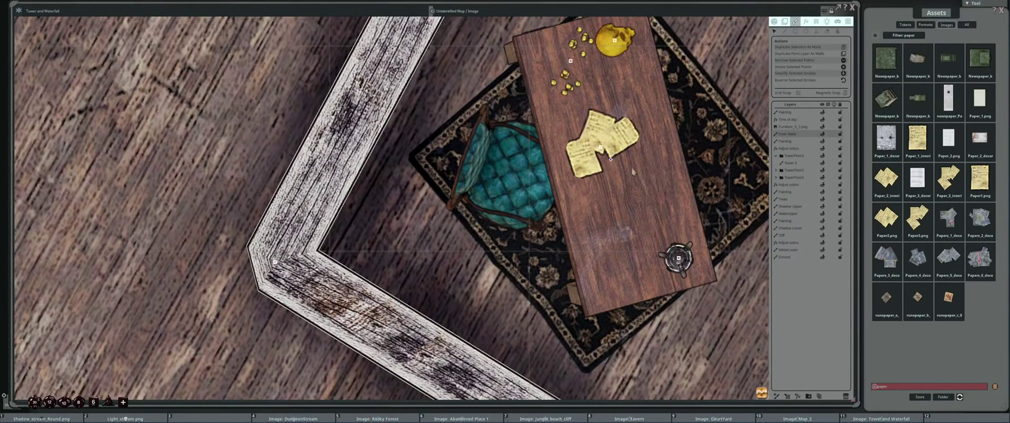
click(602, 150)
key(Delete)
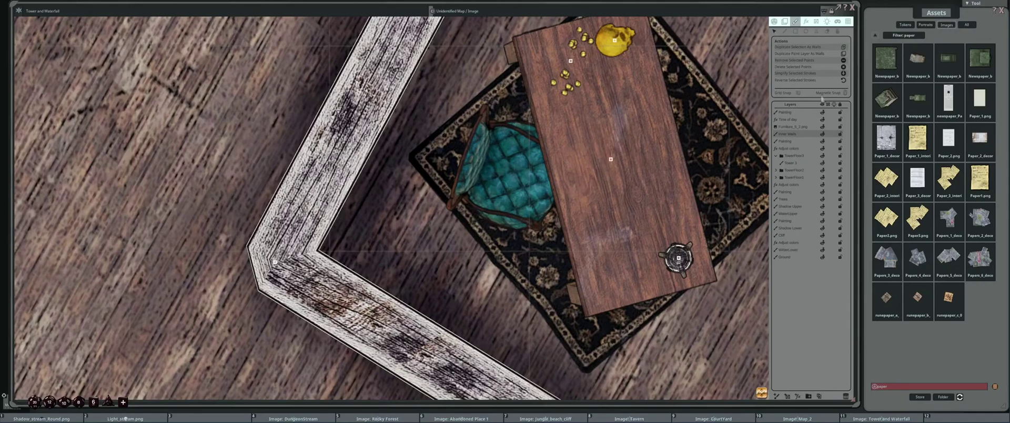
Shrink and rotate the loose papers stamp and place an overlapping pile on the table in front of the chair
click(815, 32)
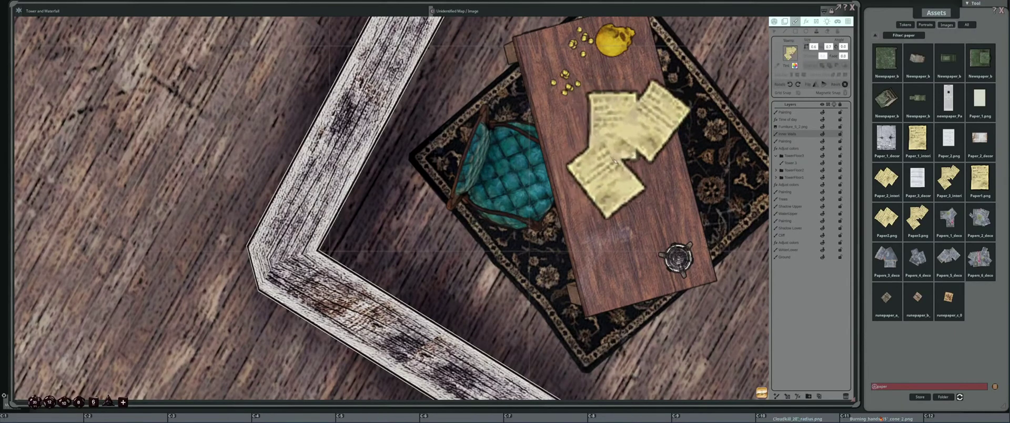
scroll(603, 165, up, 3)
click(590, 156)
scroll(602, 165, down, 5)
scroll(621, 147, down, 4)
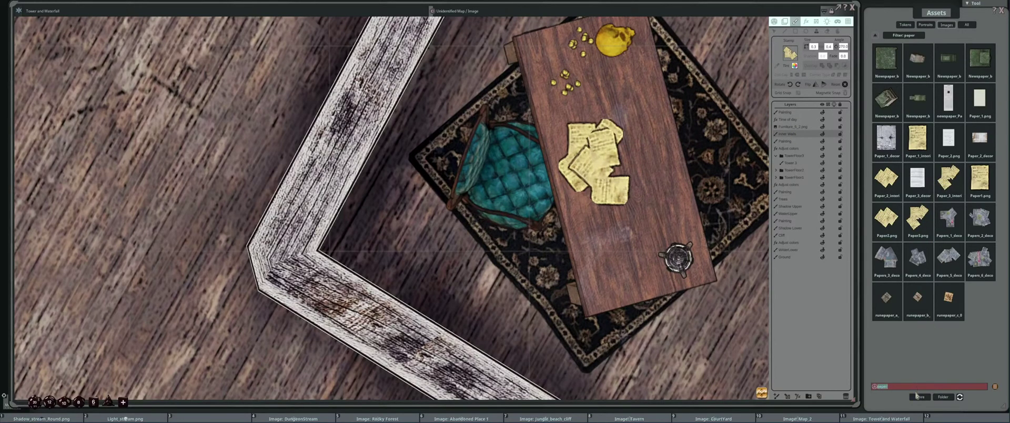
Search the image assets for "book" and load the open yellow book image as the stamp
click(917, 395)
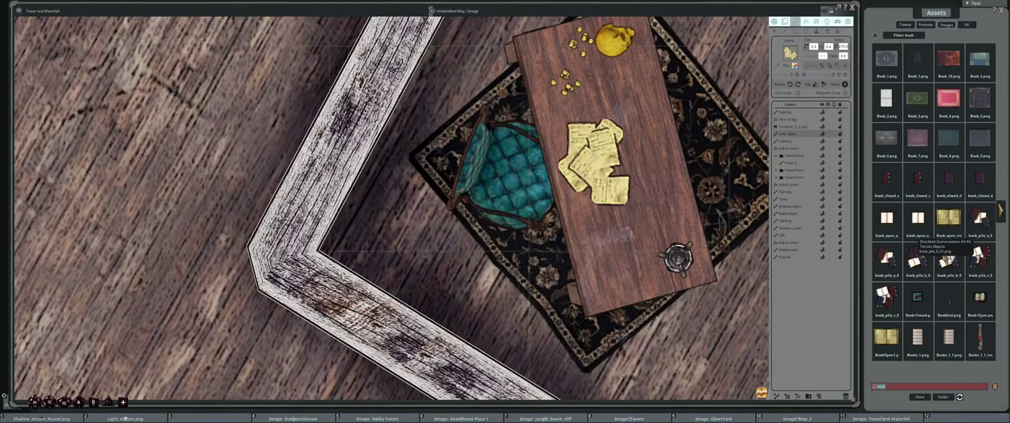
drag(800, 95, 792, 53)
drag(632, 198, 650, 199)
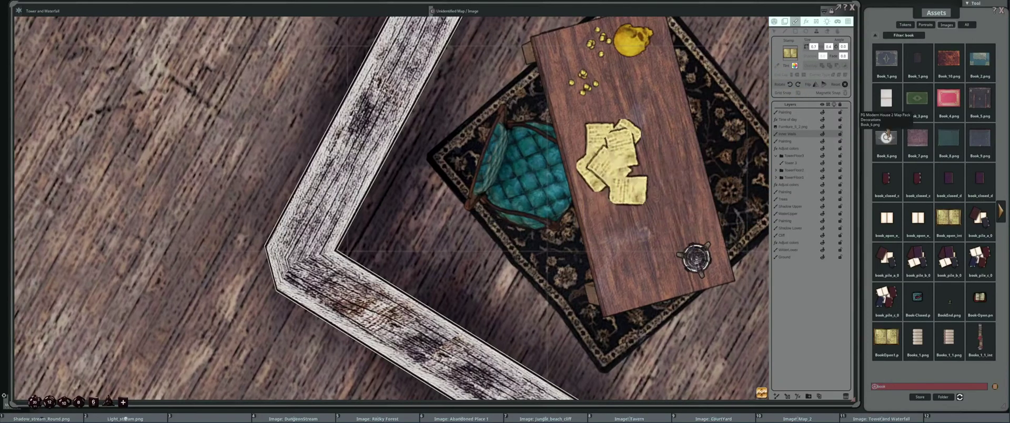
Shrink and rotate the open yellow book stamp and place it on the table overlapping the papers
scroll(650, 198, down, 4)
scroll(650, 192, down, 7)
scroll(652, 193, up, 1)
scroll(655, 199, up, 2)
click(652, 199)
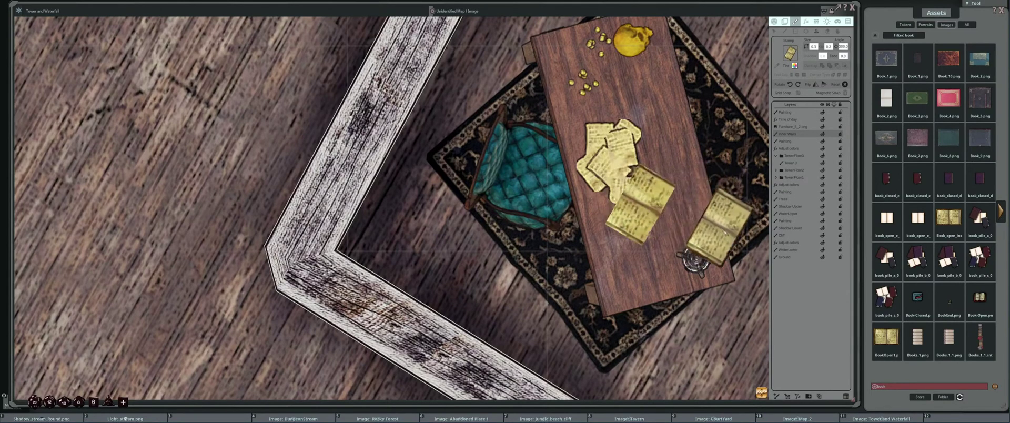
Load the blue-grey closed book Book_1.png as the stamp, shrink and rotate it, and place it on the table above the papers
drag(718, 219, 696, 243)
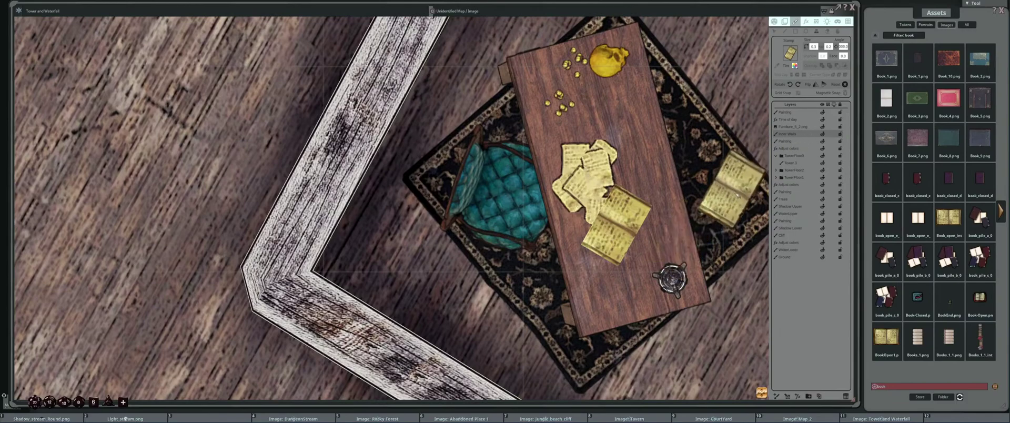
click(887, 58)
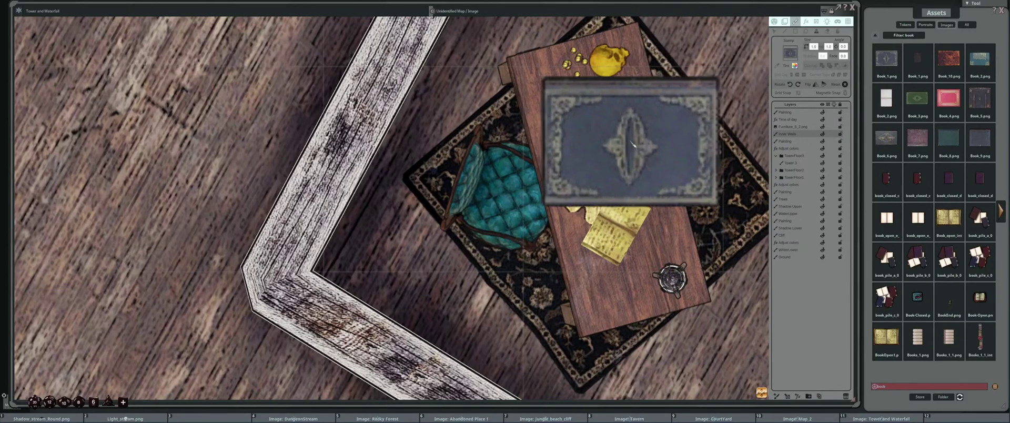
scroll(618, 149, down, 7)
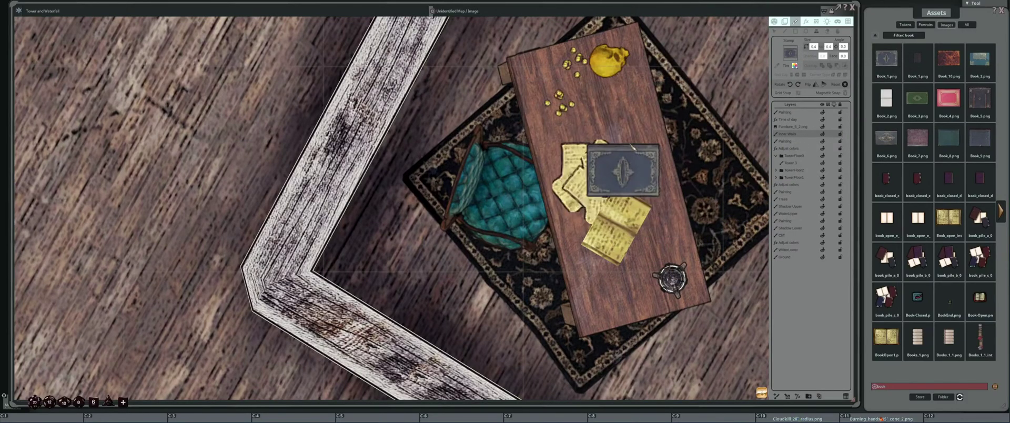
scroll(608, 126, down, 4)
scroll(610, 129, down, 2)
click(610, 129)
Load the blank open book image as the stamp and place it over the papers in the middle of the table
click(886, 100)
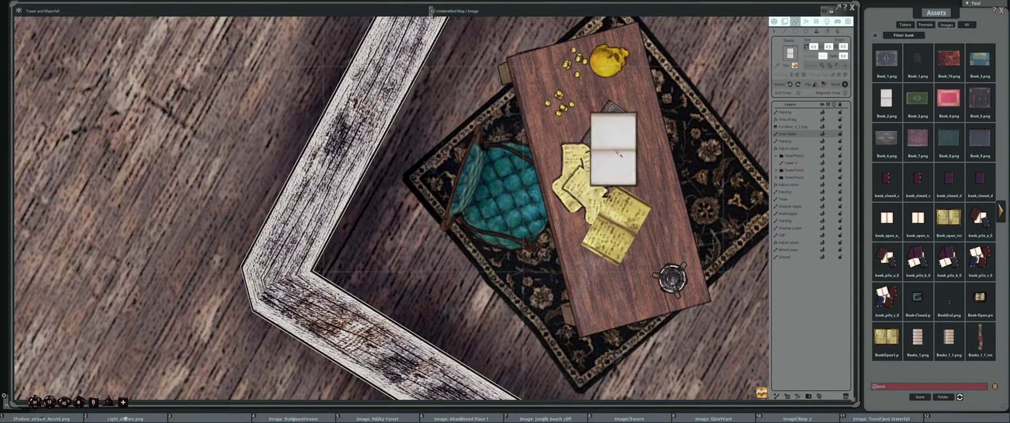
click(610, 166)
scroll(708, 176, down, 2)
scroll(716, 181, up, 2)
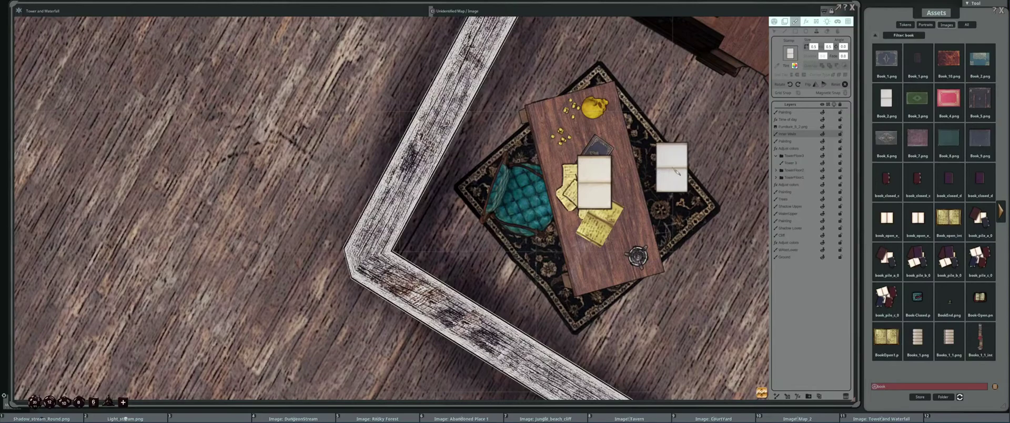
Review the furnished study and look through the second page of book images for more decorations
scroll(679, 168, down, 3)
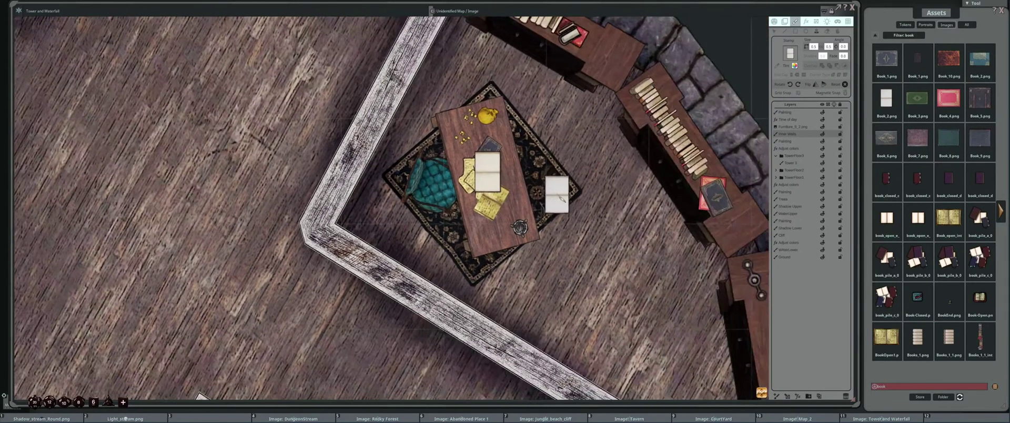
scroll(567, 194, down, 2)
scroll(543, 207, up, 3)
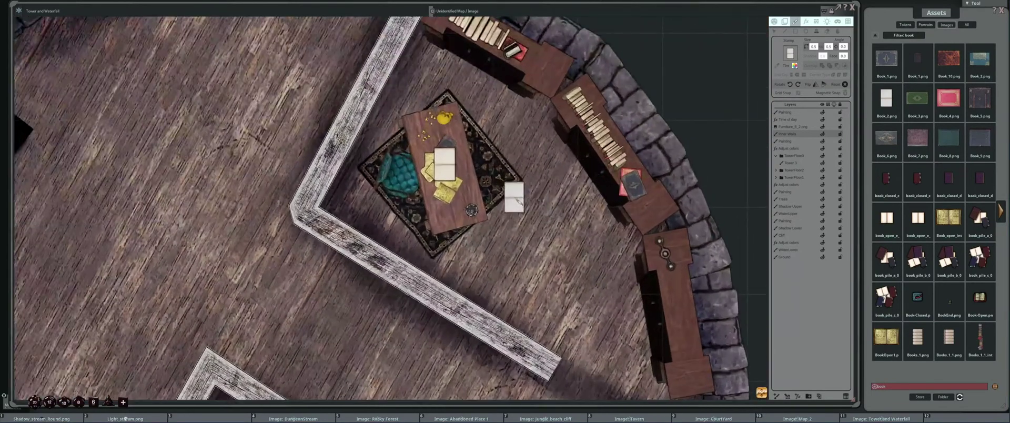
scroll(519, 196, up, 1)
drag(514, 196, 582, 207)
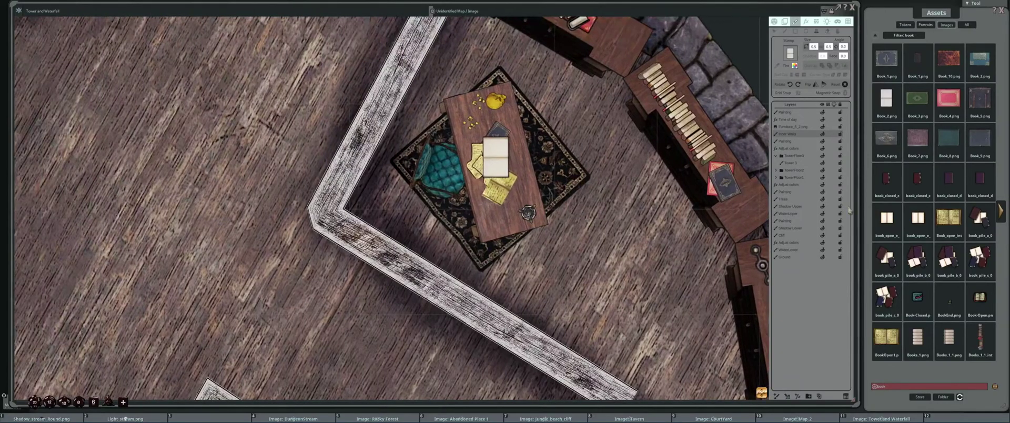
click(1001, 211)
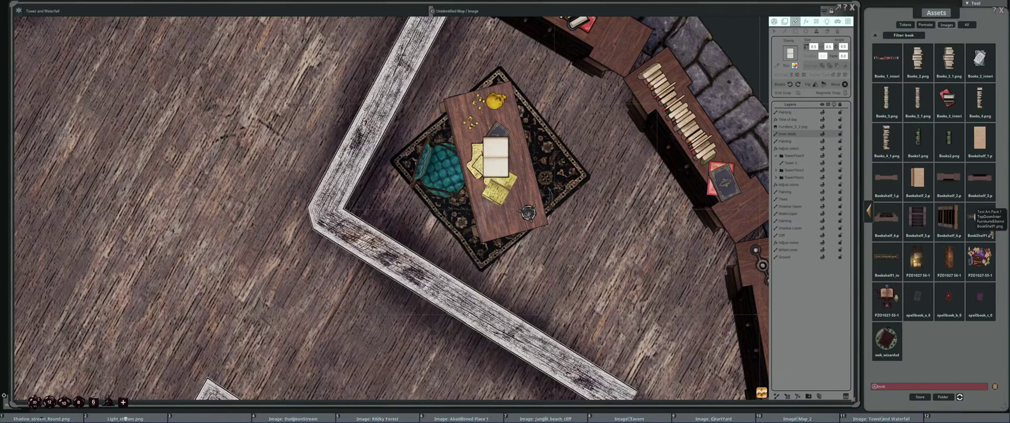
click(869, 213)
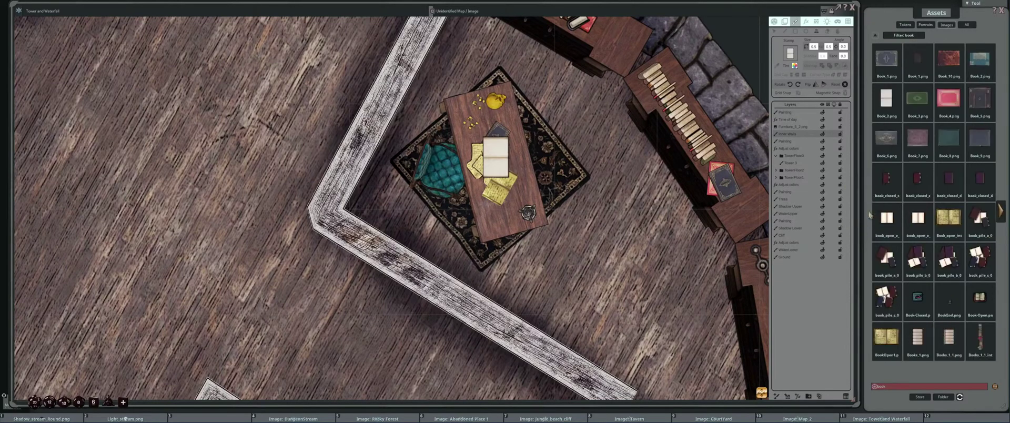
click(547, 207)
scroll(396, 167, down, 2)
scroll(503, 193, down, 1)
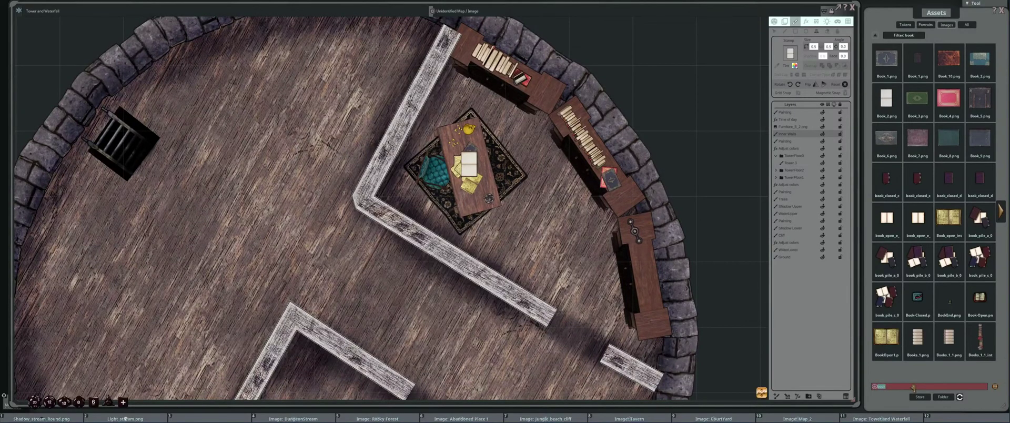
Search the image assets for jewellery with "jewl" and "neck"
click(914, 388)
text(jewl)
key(Return)
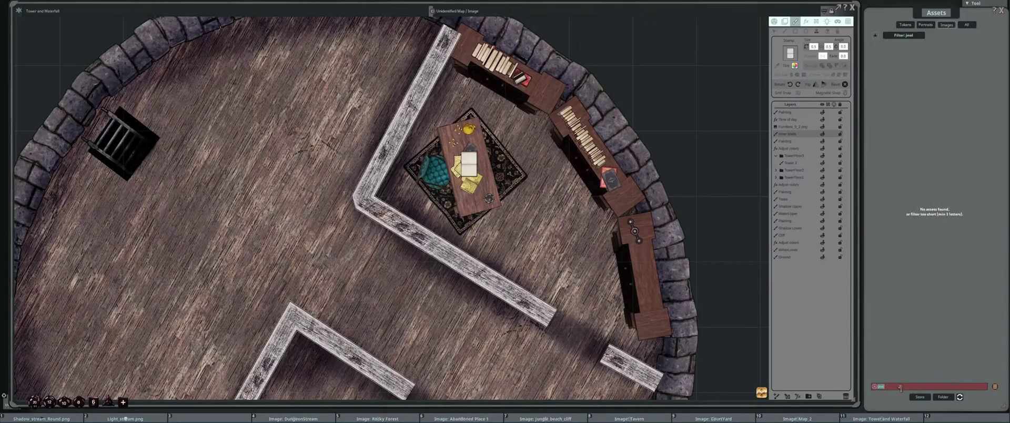
key(Return)
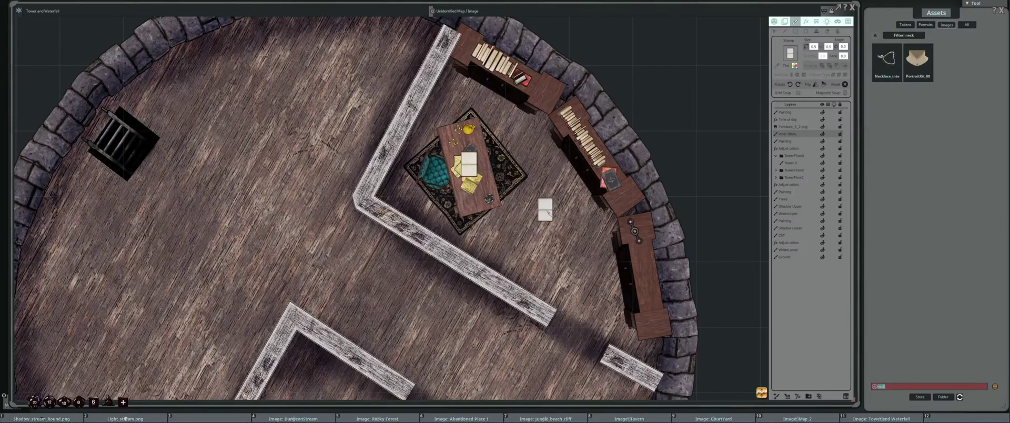
Load the necklace image from the interior decorations as the stamp and place it among the gold coins on the table
drag(542, 208, 678, 176)
scroll(678, 176, up, 2)
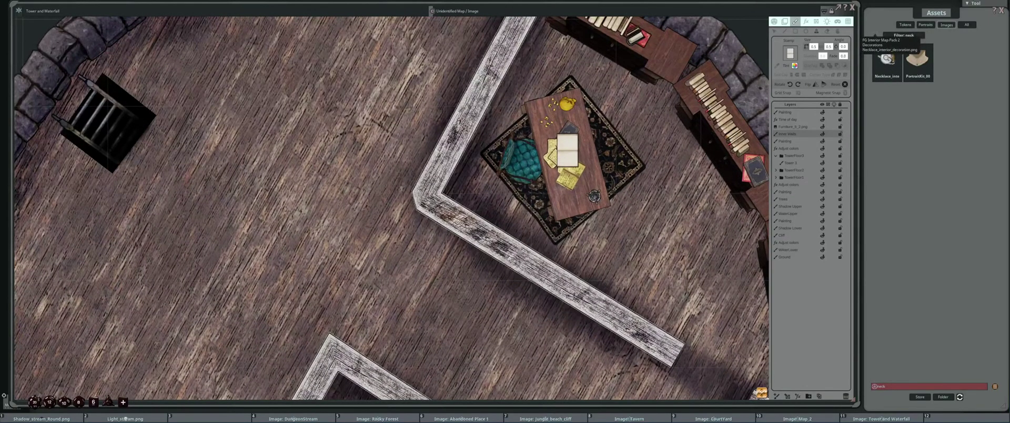
click(887, 58)
click(566, 148)
drag(566, 148, 607, 152)
key(ctrl+z)
Search the image assets for "gem", load the green gem Gem_2 as the stamp and place it on the necklace
scroll(594, 117, up, 5)
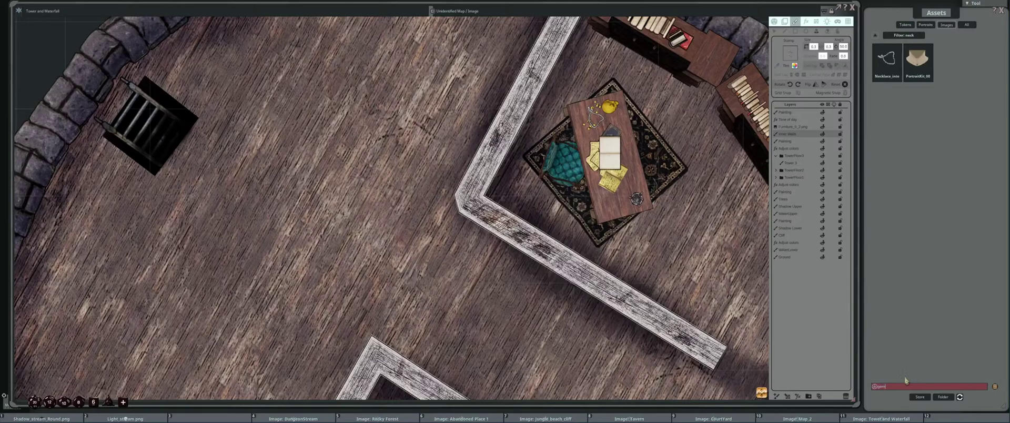
key(Return)
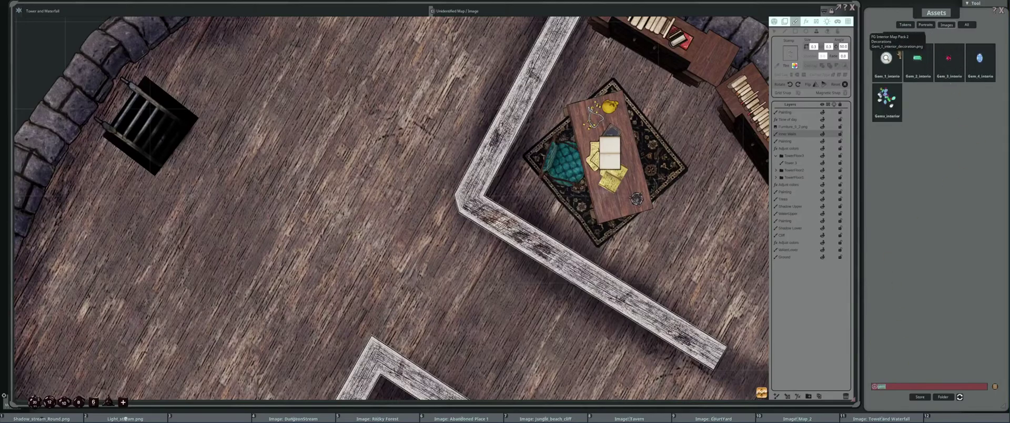
click(919, 59)
key(Left)
ctrl+scroll(641, 122, up, 3)
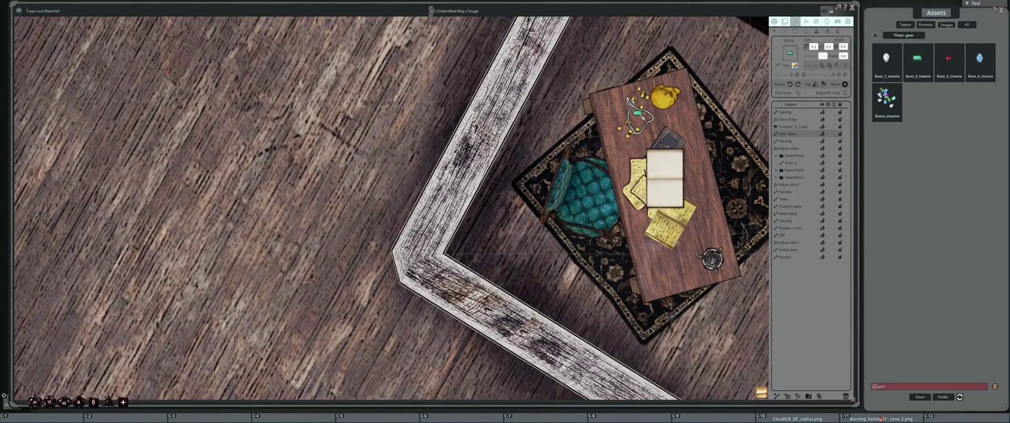
scroll(638, 113, down, 3)
ctrl+scroll(687, 151, down, 5)
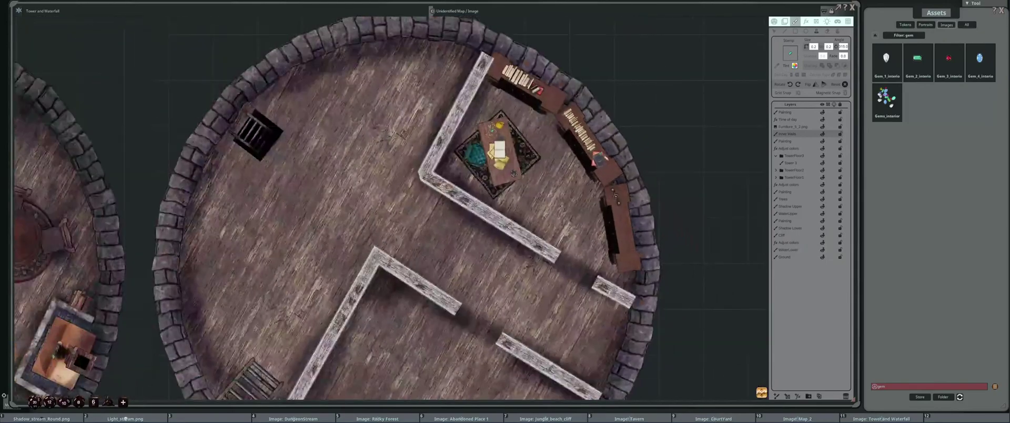
Switch to the soft round brush, shrink it, colour it black and lower its opacity for painting shadows
drag(600, 152, 659, 115)
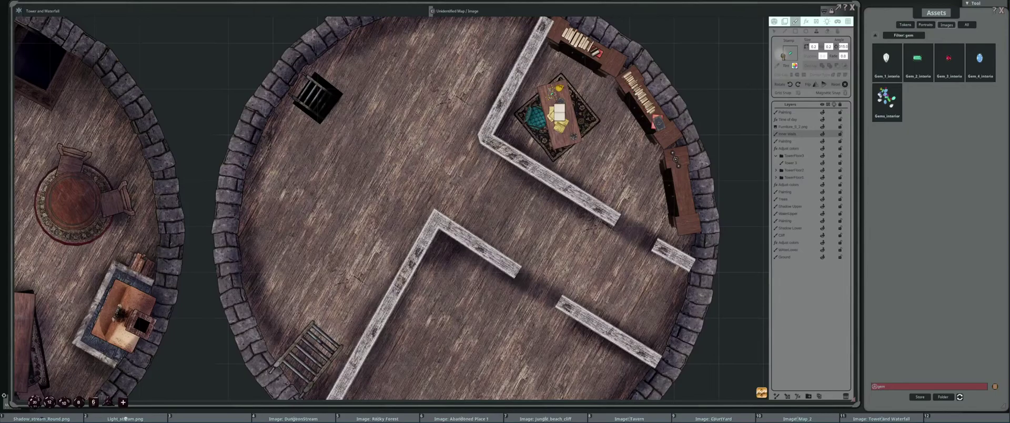
key(2)
drag(519, 180, 575, 171)
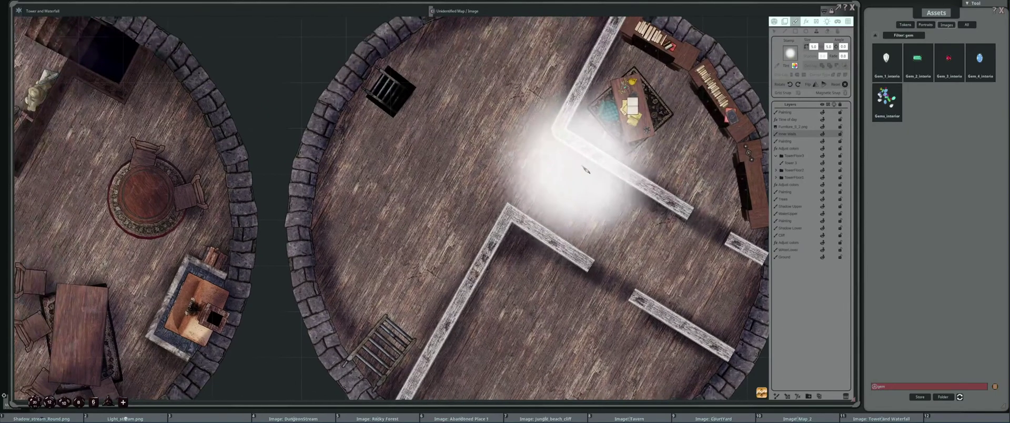
key(ctrl)
scroll(626, 168, down, 3)
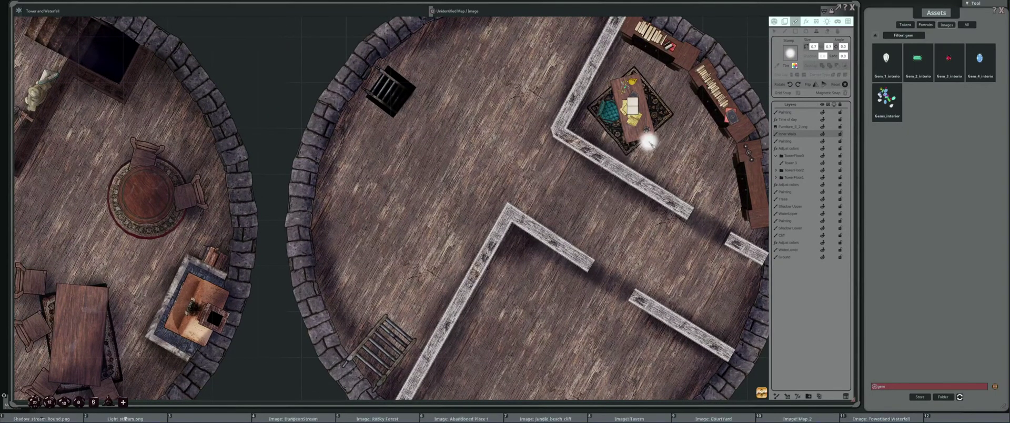
key(Escape)
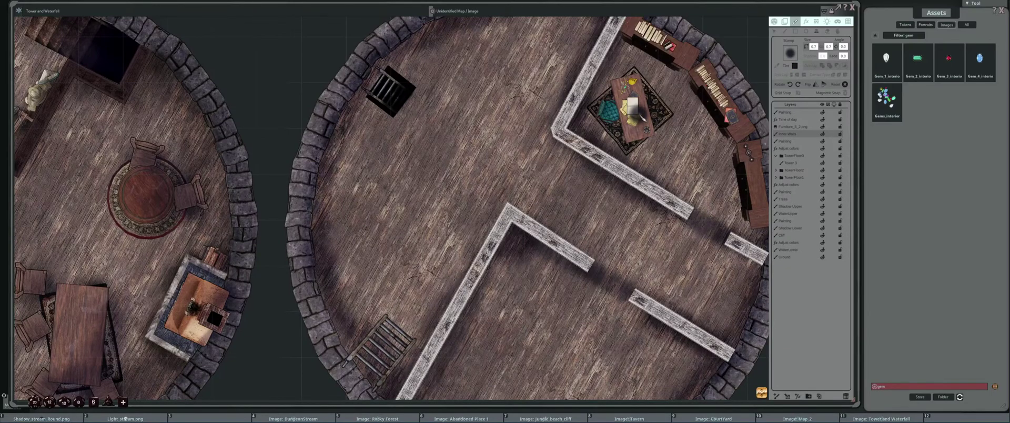
key(Escape)
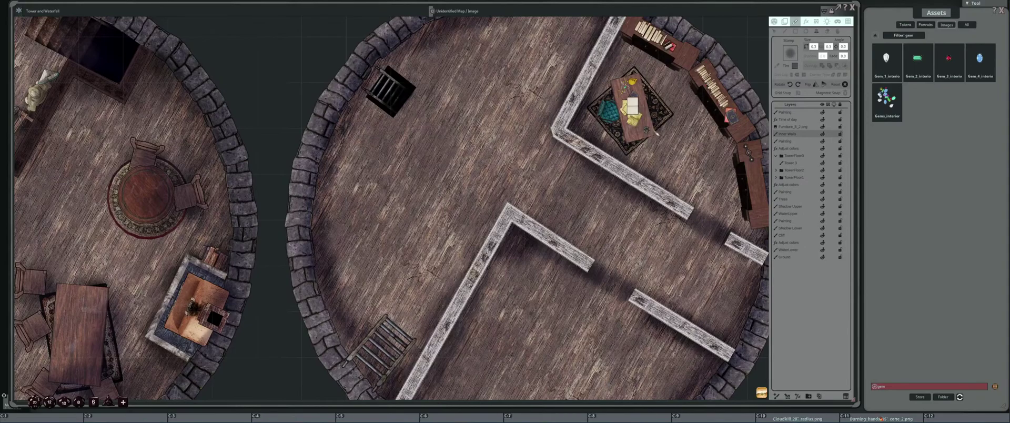
Paint a soft dark shadow over the candle holder on the lower bookcase on the Inner Walls layer
scroll(621, 213, up, 3)
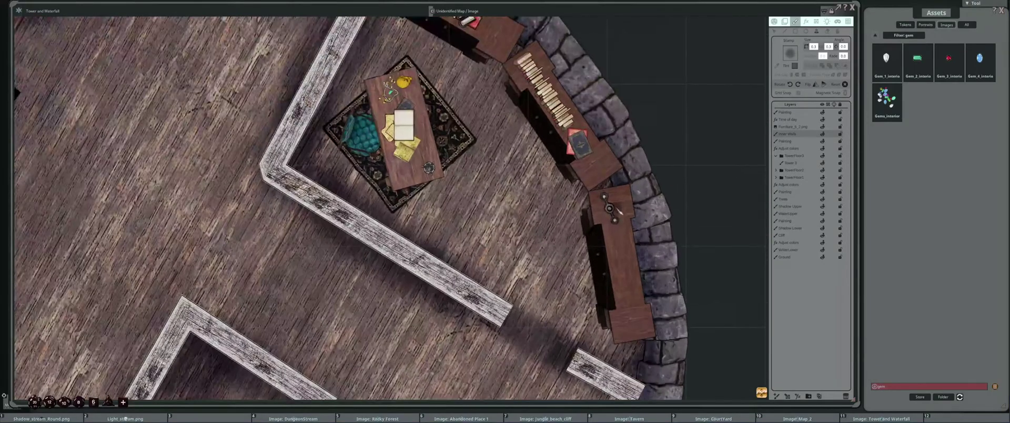
scroll(620, 212, up, 1)
click(618, 206)
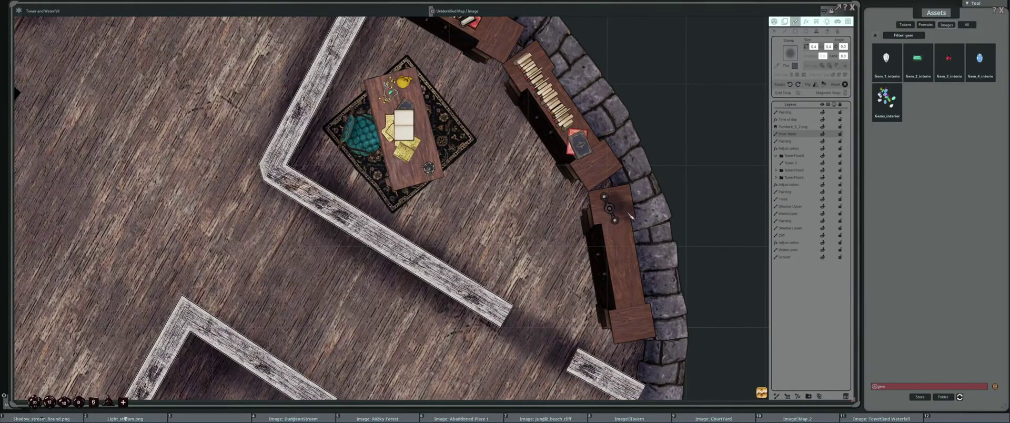
click(774, 22)
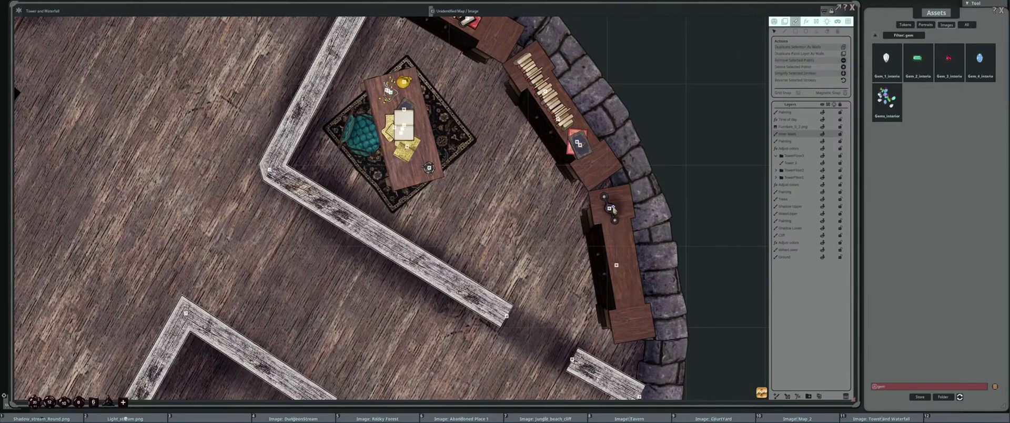
click(817, 22)
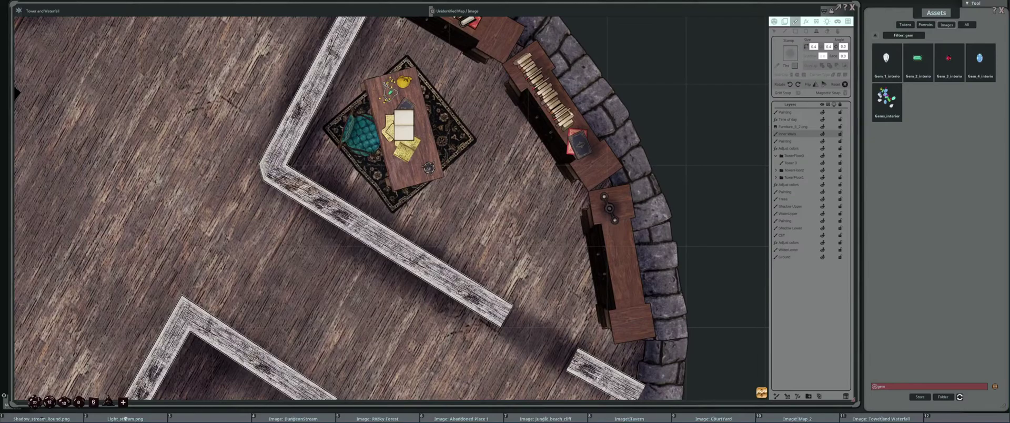
Shade the open book, closed book, gold pouch and other tabletop items with a smaller soft dark brush
drag(610, 172, 648, 281)
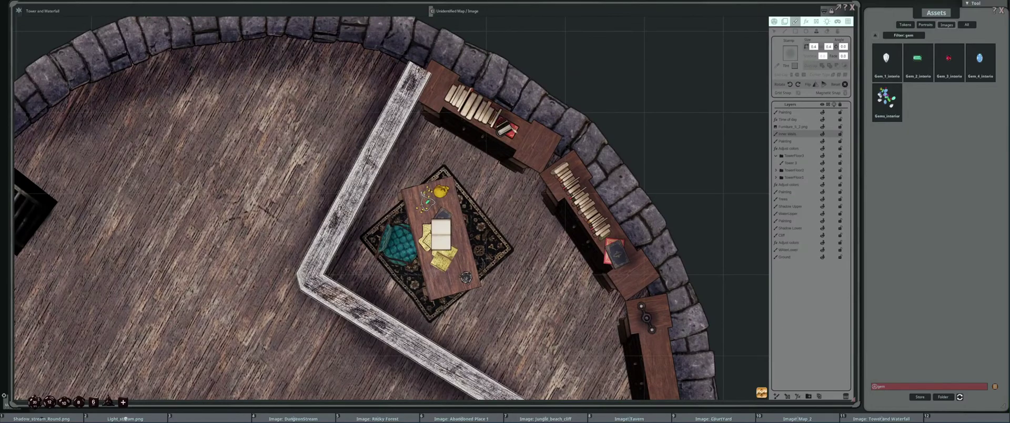
drag(485, 188, 434, 175)
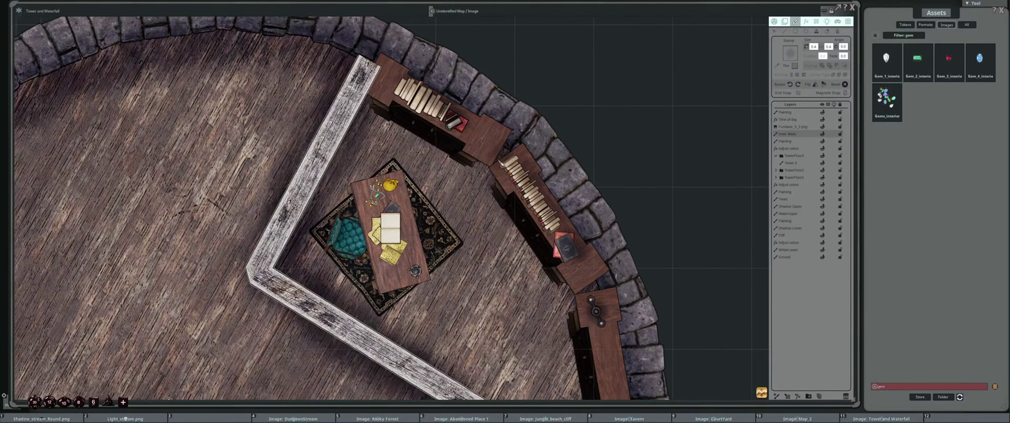
drag(425, 203, 531, 170)
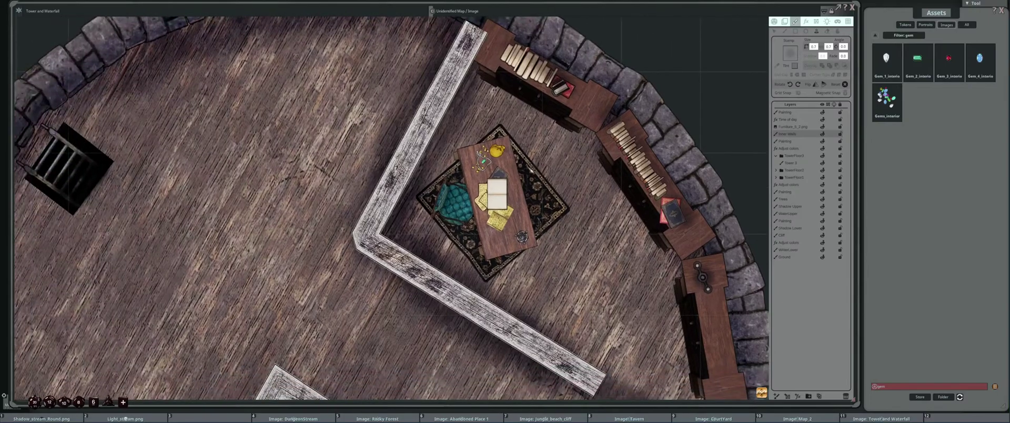
scroll(513, 152, up, 3)
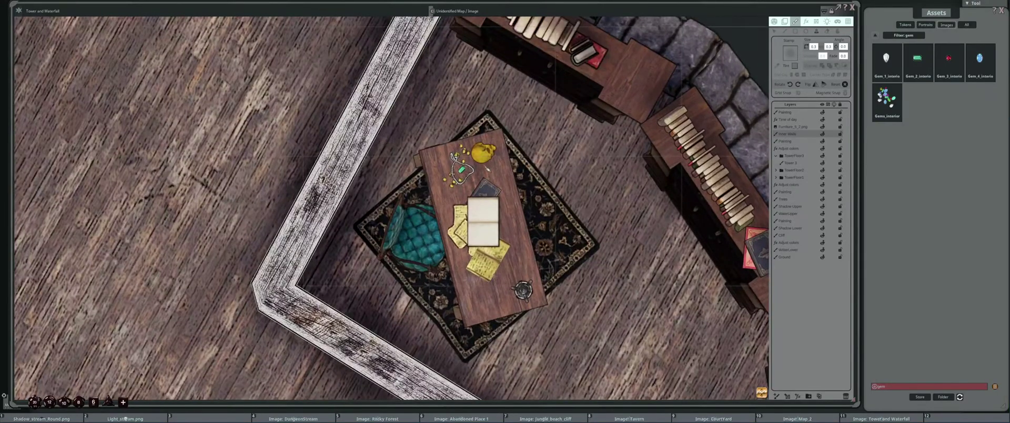
scroll(478, 157, down, 1)
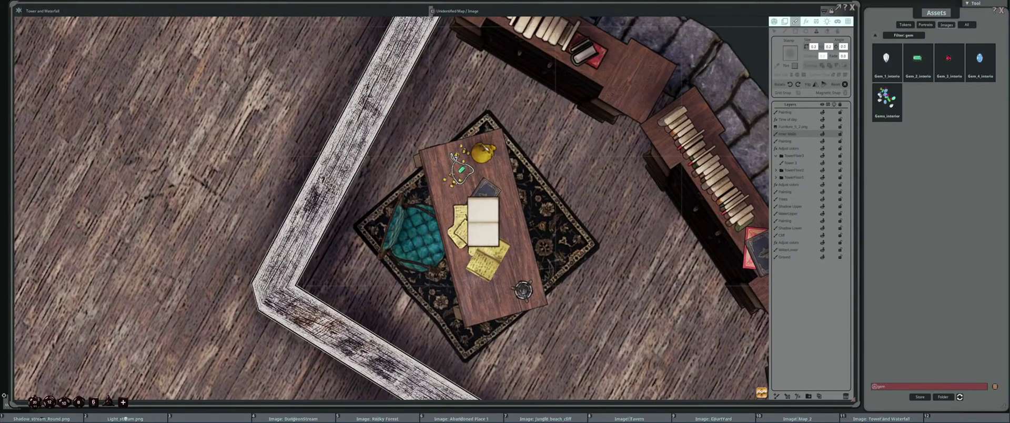
scroll(459, 171, down, 1)
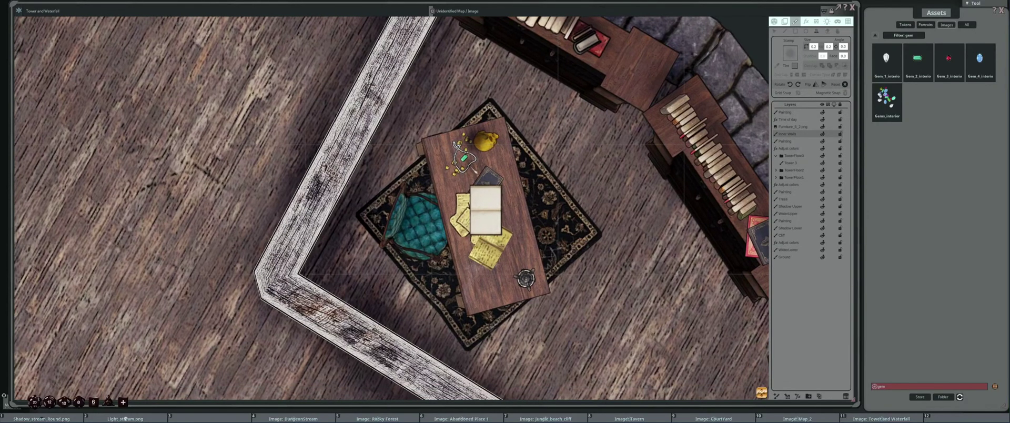
scroll(488, 225, up, 2)
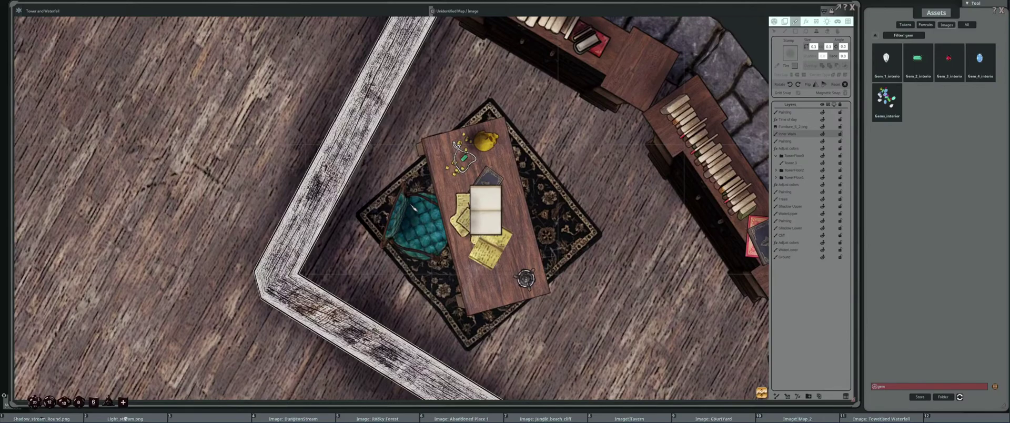
drag(432, 234, 396, 214)
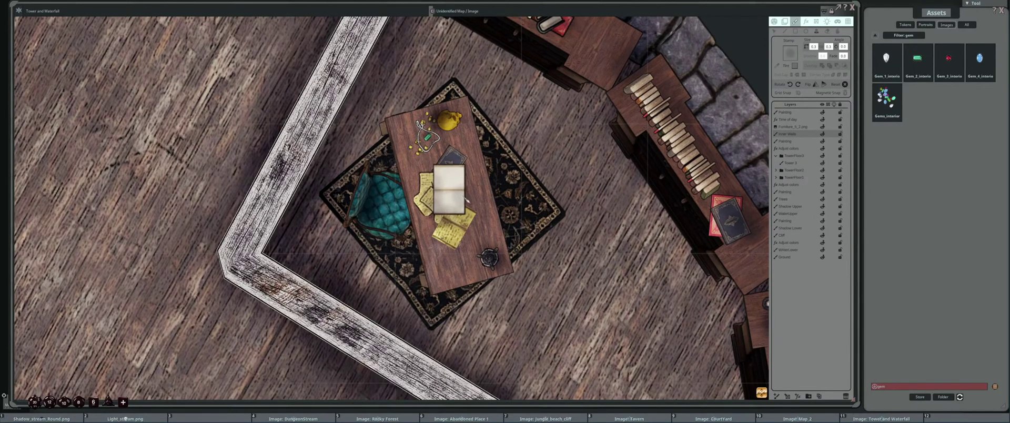
drag(466, 196, 477, 215)
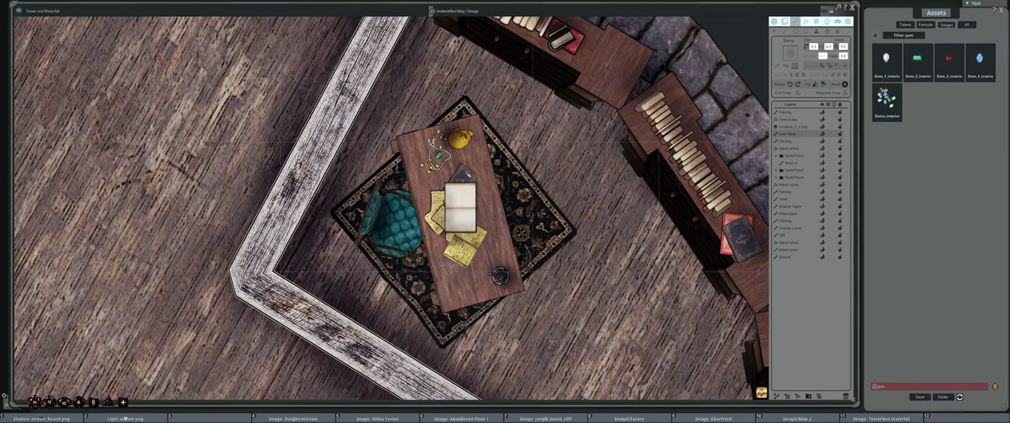
scroll(457, 171, up, 3)
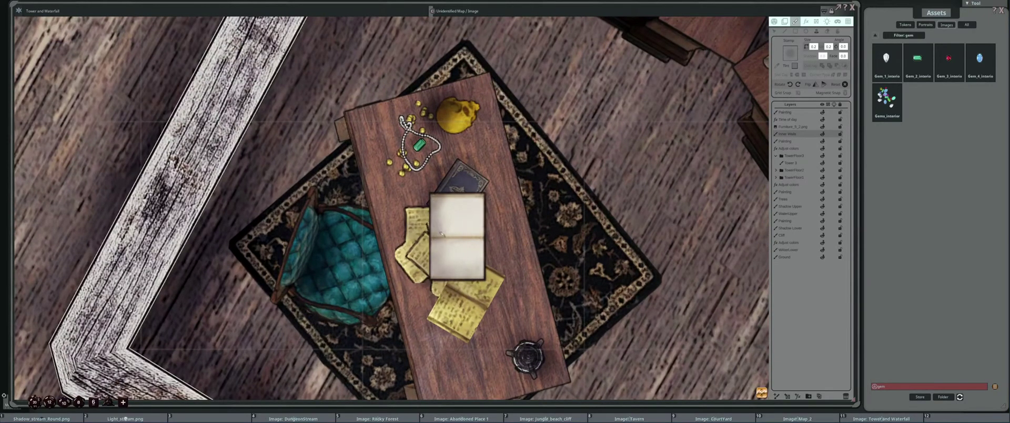
scroll(415, 221, down, 5)
scroll(491, 204, down, 3)
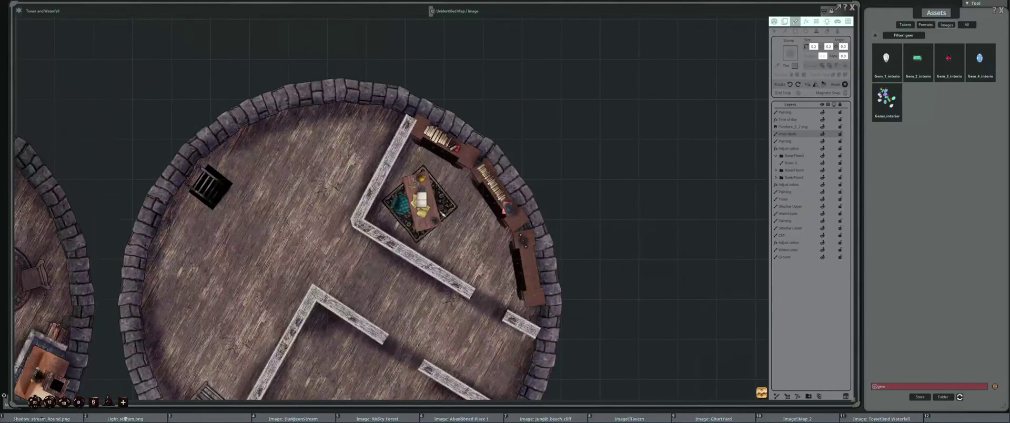
scroll(495, 205, up, 4)
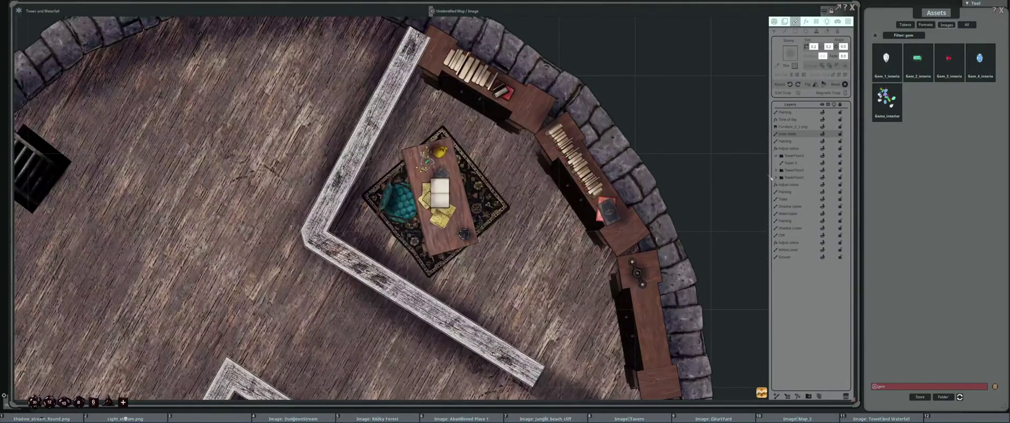
Select the Painting layer beneath Inner Walls and brush larger soft shadows around the study's table and bookcases
click(802, 142)
key(ctrl)
scroll(437, 208, up, 3)
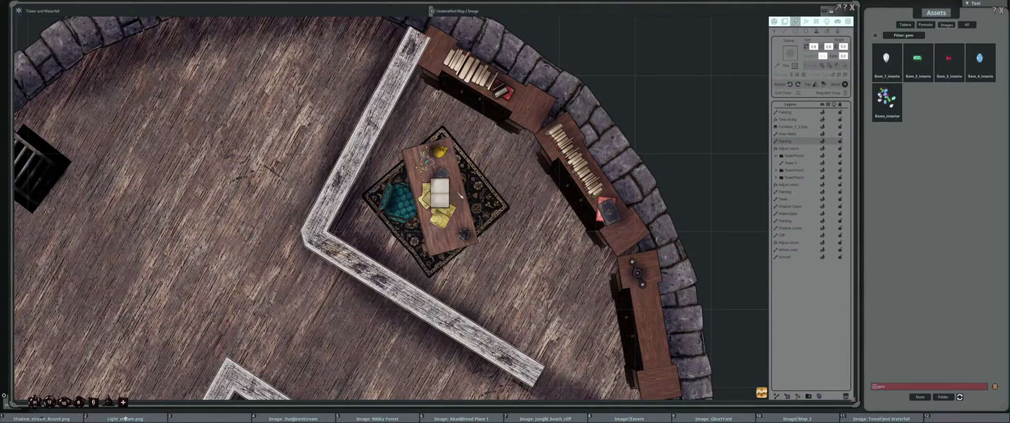
scroll(442, 173, up, 2)
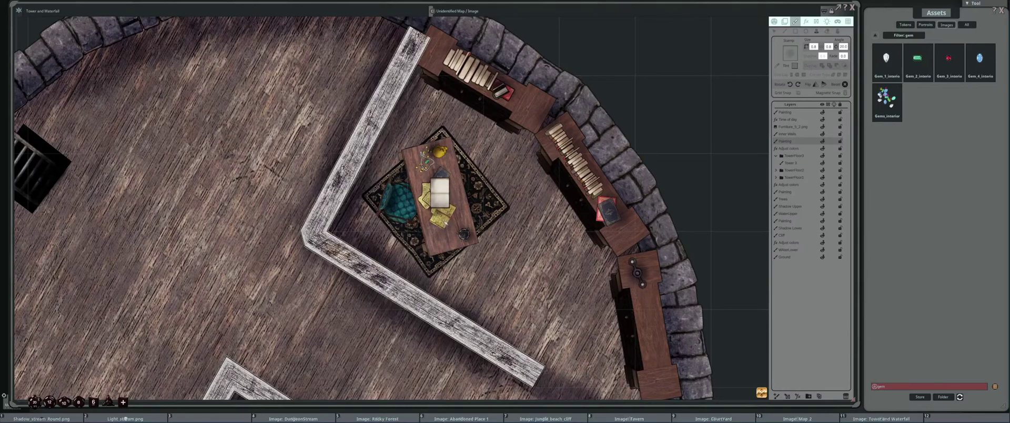
click(442, 173)
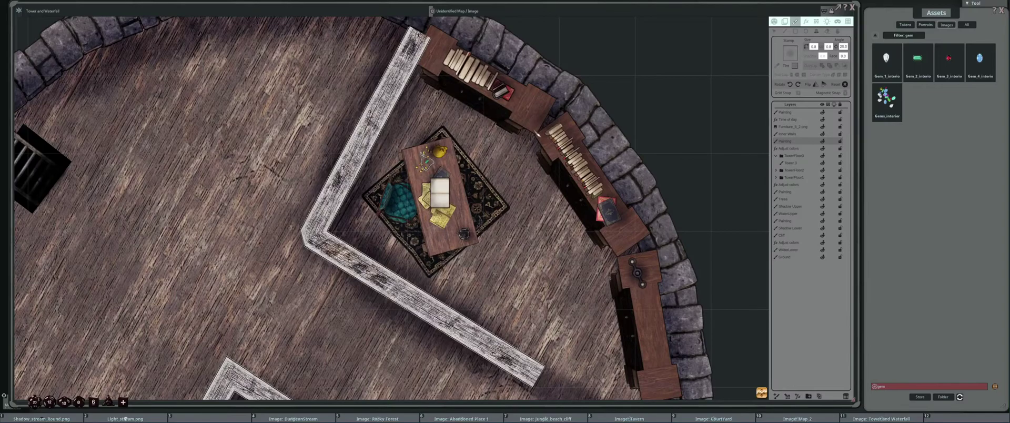
drag(641, 273, 538, 185)
scroll(537, 186, down, 1)
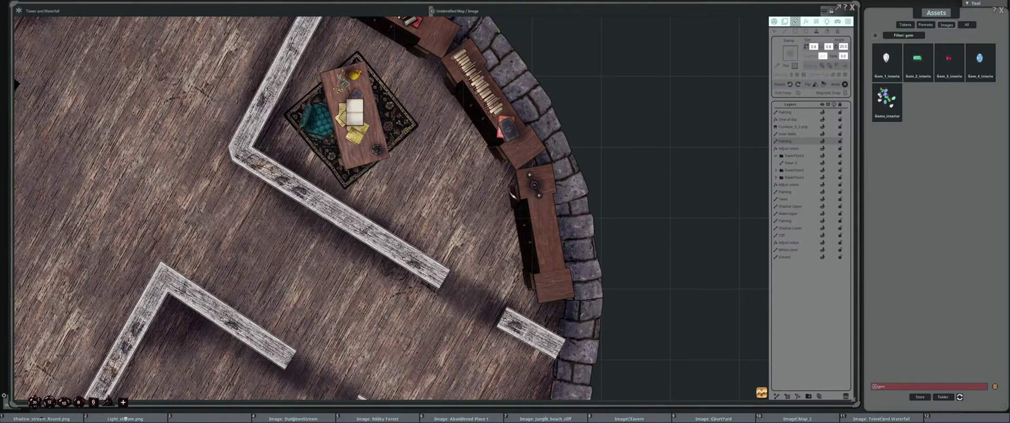
scroll(545, 281, down, 4)
scroll(548, 242, up, 3)
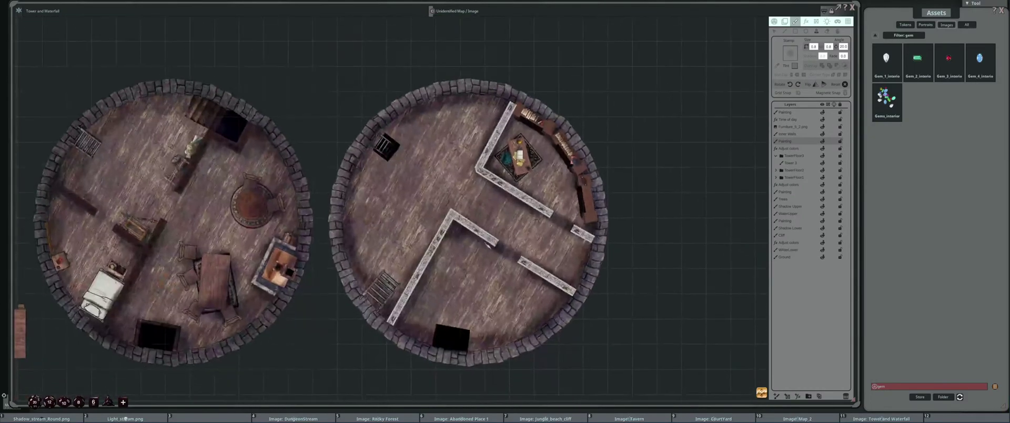
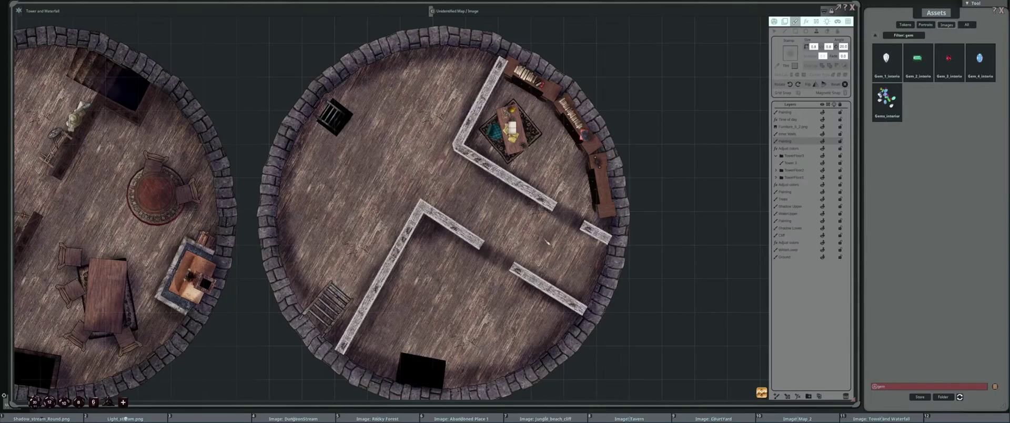
Move the upper end and corner points of the study's wall slightly outward on the Inner Walls layer
scroll(534, 74, up, 5)
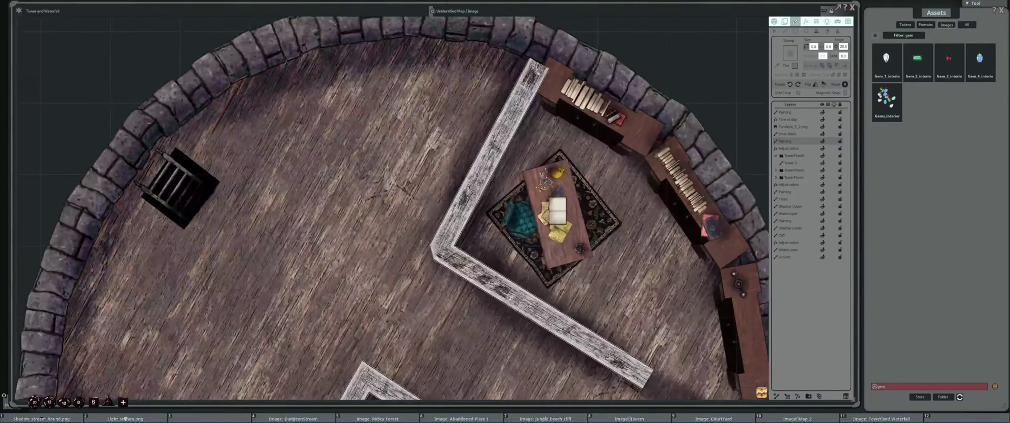
click(774, 31)
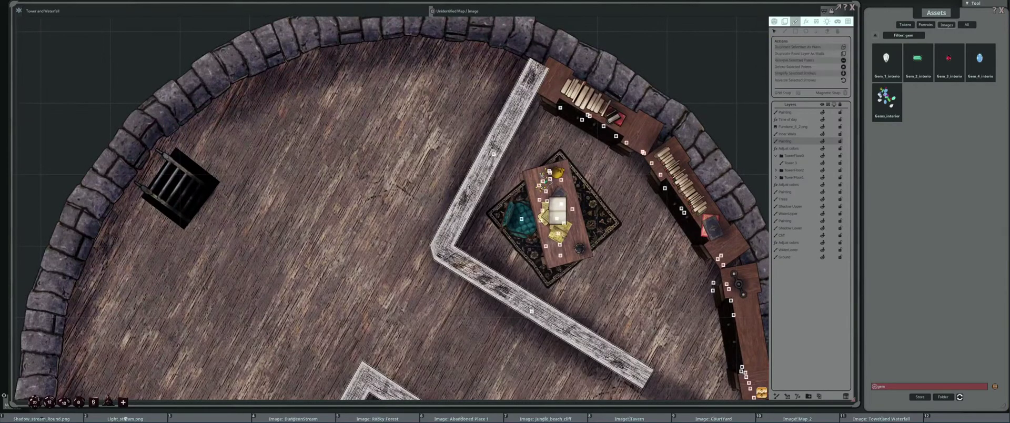
click(789, 134)
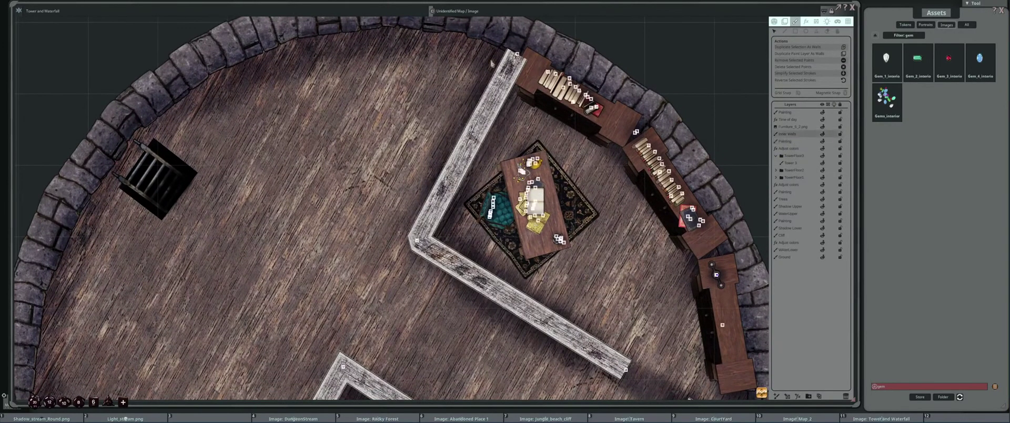
drag(517, 53, 512, 51)
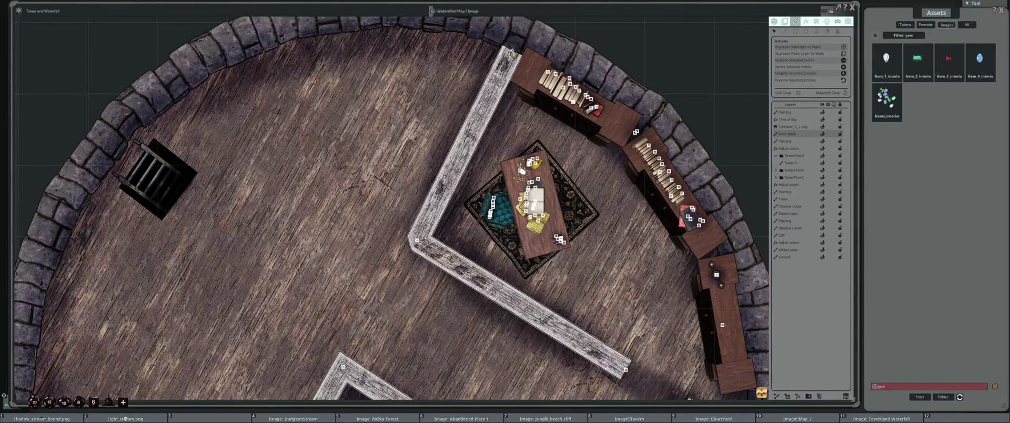
drag(417, 239, 411, 237)
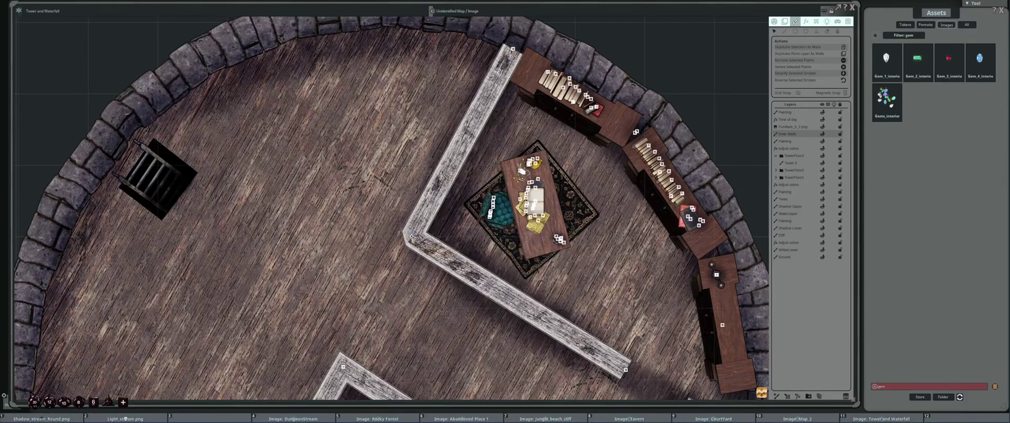
drag(513, 49, 513, 47)
drag(412, 237, 407, 238)
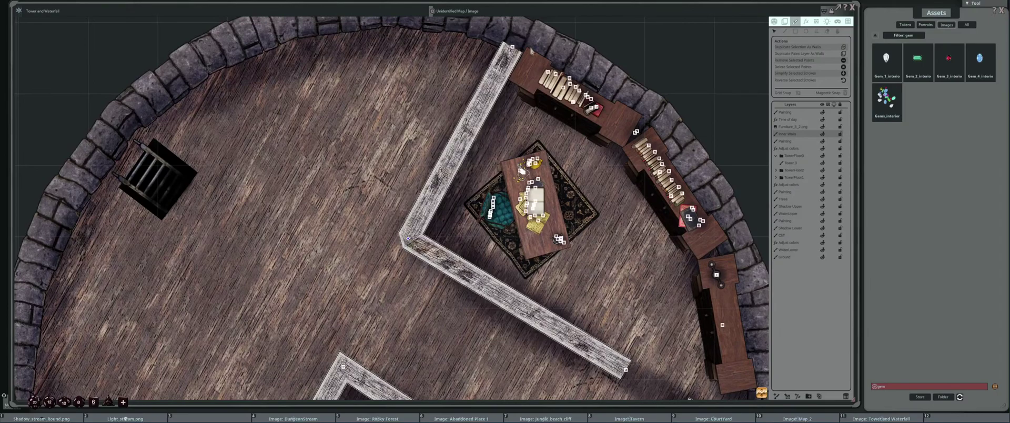
drag(513, 48, 514, 47)
Adjust the doorway end points of the study wall and the neighbouring room's wall, and check their outer end points at the tower wall
scroll(513, 46, down, 2)
scroll(548, 257, up, 3)
drag(543, 230, 542, 235)
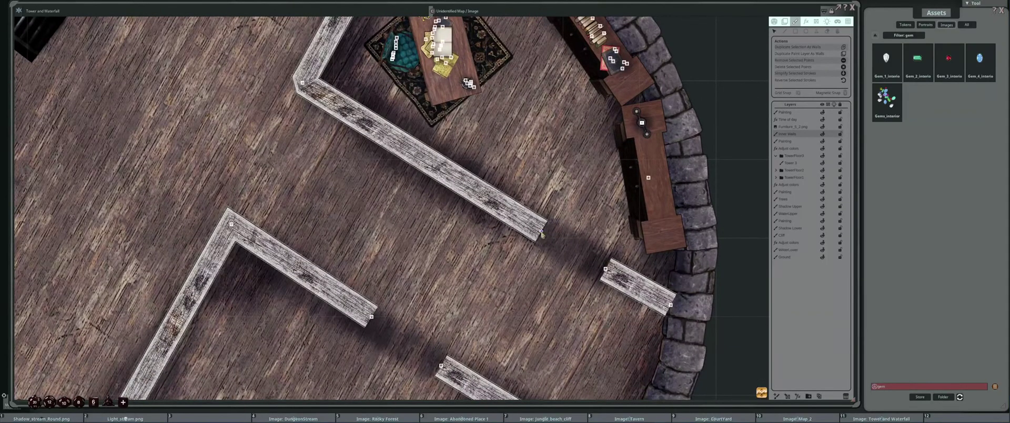
scroll(542, 234, down, 3)
scroll(515, 227, up, 3)
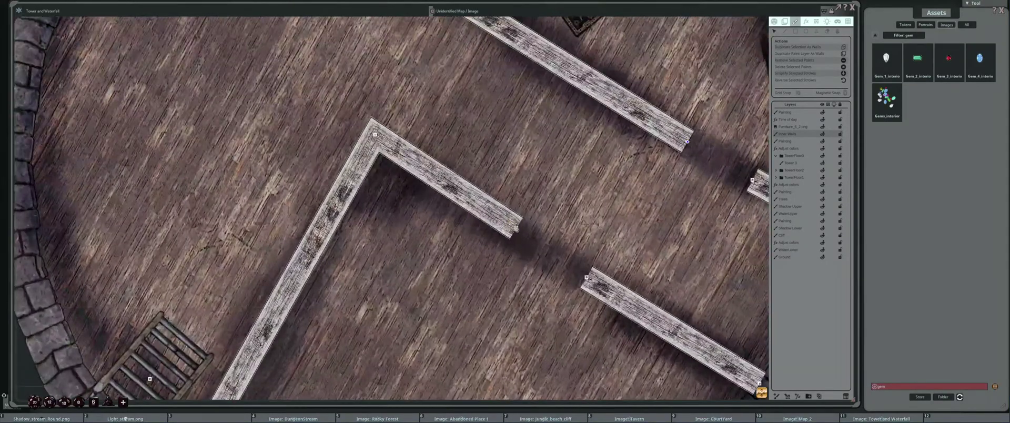
drag(516, 228, 517, 230)
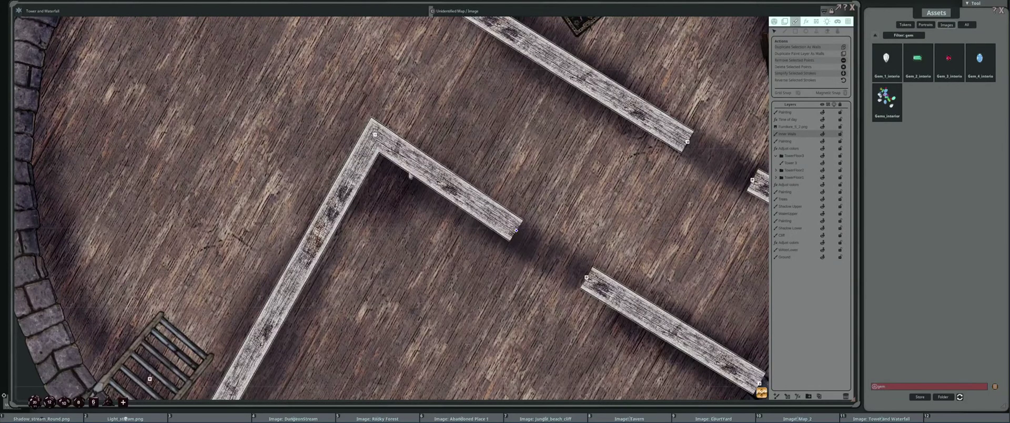
scroll(427, 188, down, 3)
scroll(539, 199, up, 1)
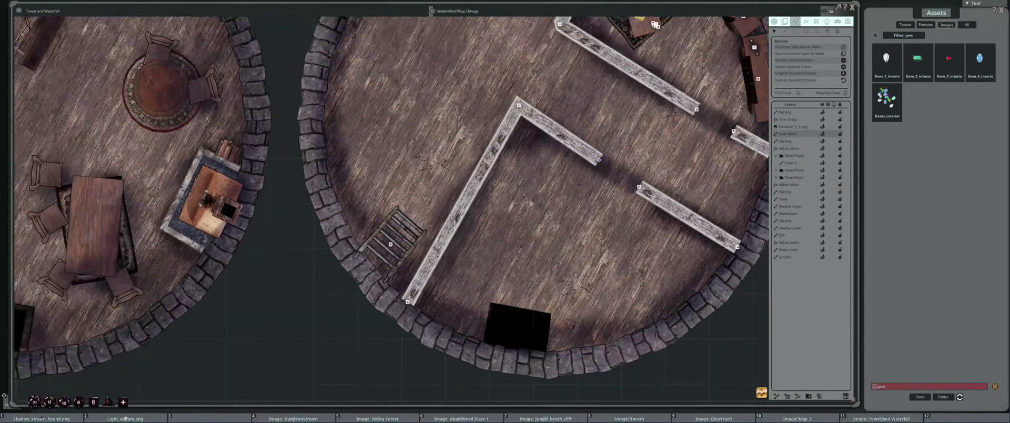
scroll(539, 199, down, 3)
scroll(475, 201, up, 2)
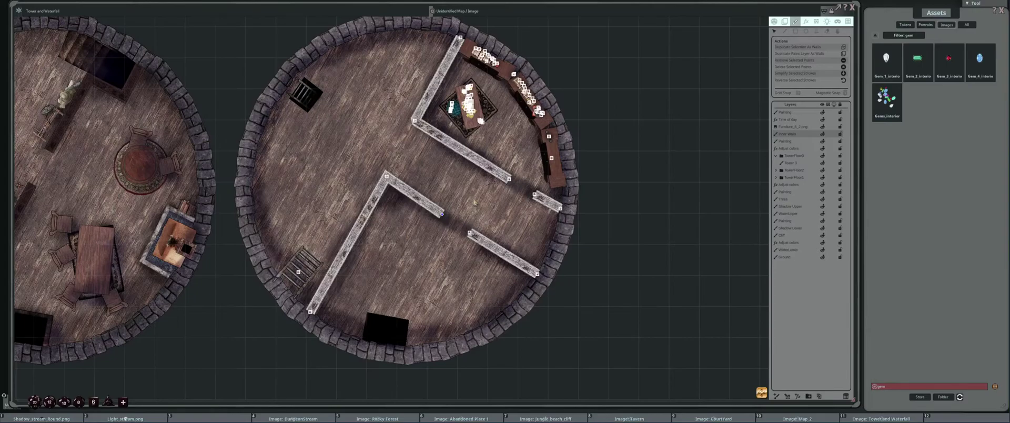
click(538, 274)
click(561, 210)
scroll(491, 230, up, 3)
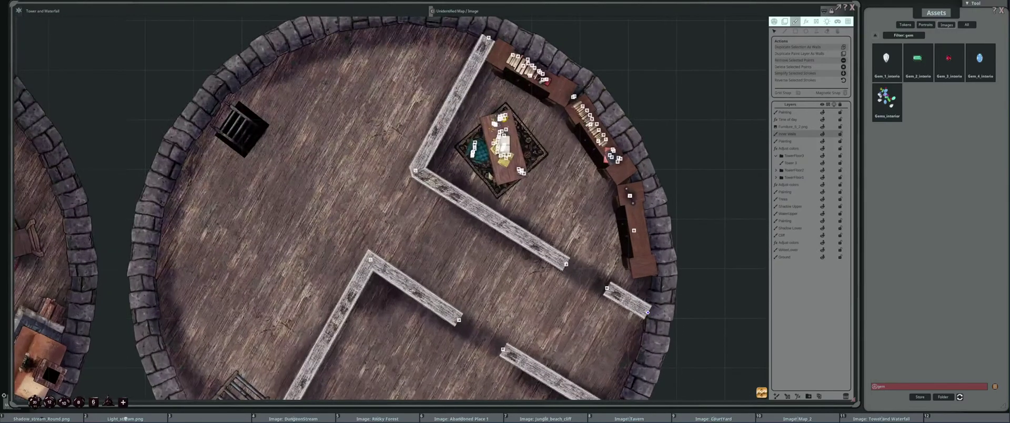
scroll(456, 230, down, 2)
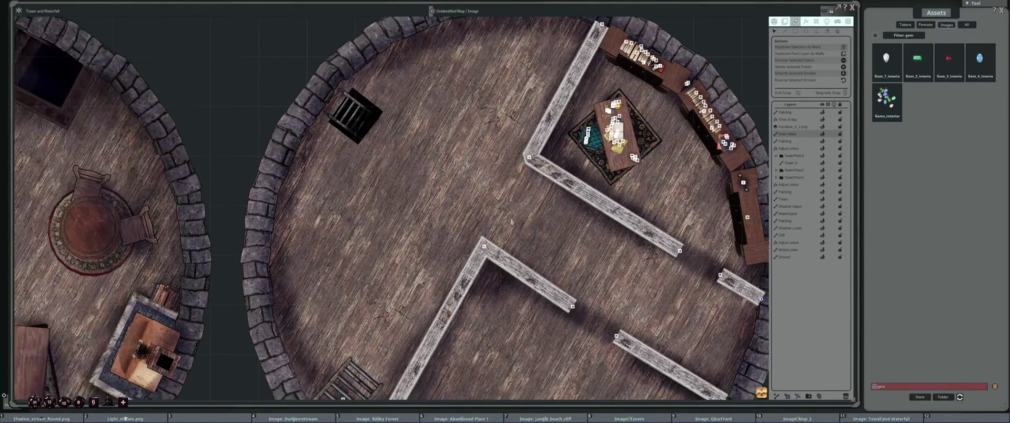
drag(489, 256, 541, 223)
scroll(508, 238, up, 2)
scroll(526, 241, down, 2)
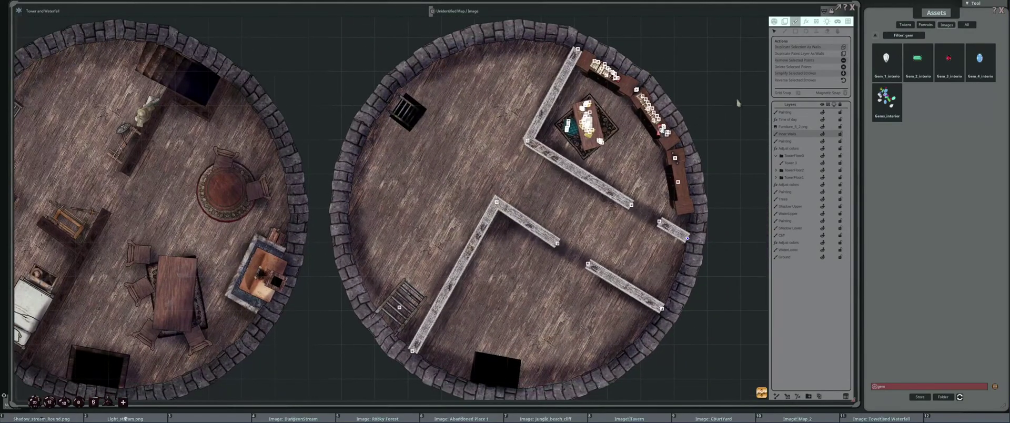
Select the tower layer inside the TowerFloor3 folder and search the image assets for "carpet"
click(818, 33)
drag(608, 246, 647, 206)
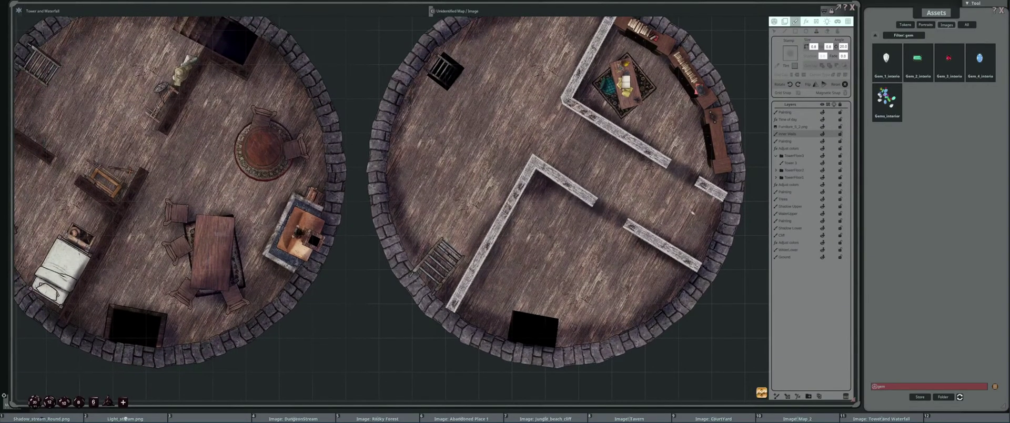
click(876, 35)
click(797, 164)
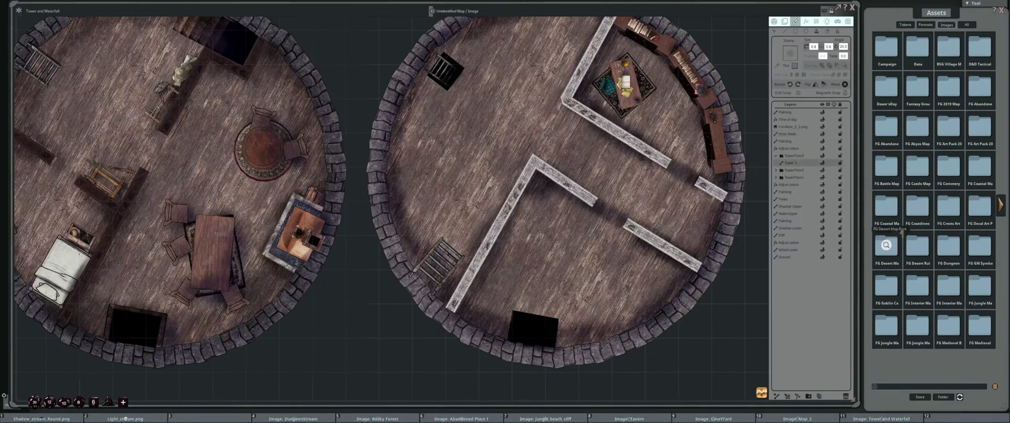
click(902, 385)
text(carpet)
key(Return)
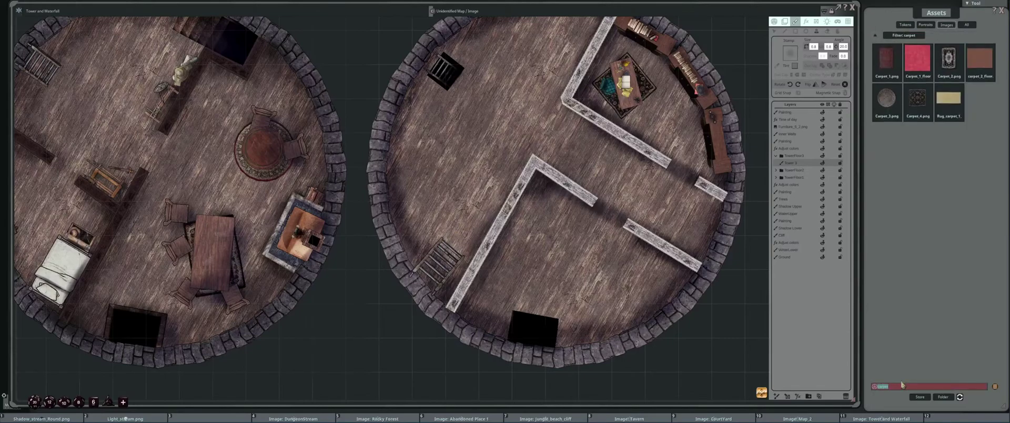
Preview the carpet_2_floor and Carpet_1_floor textures
click(979, 59)
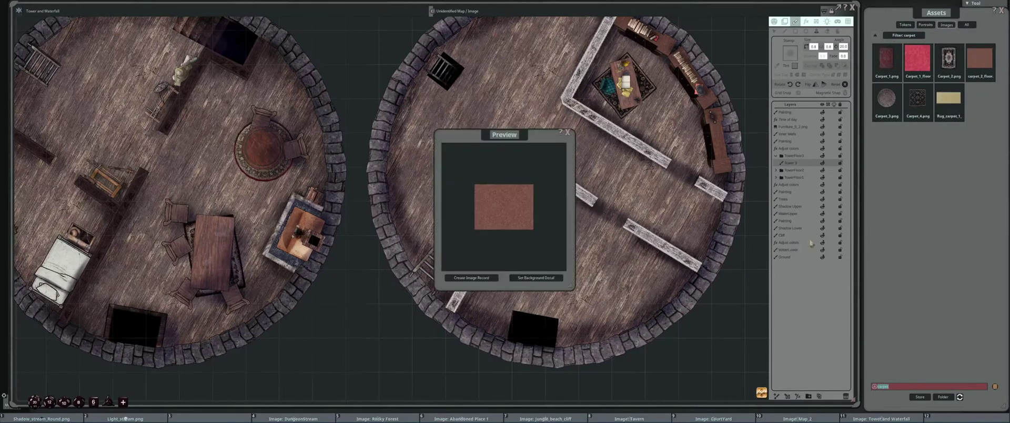
click(568, 133)
click(918, 59)
click(567, 134)
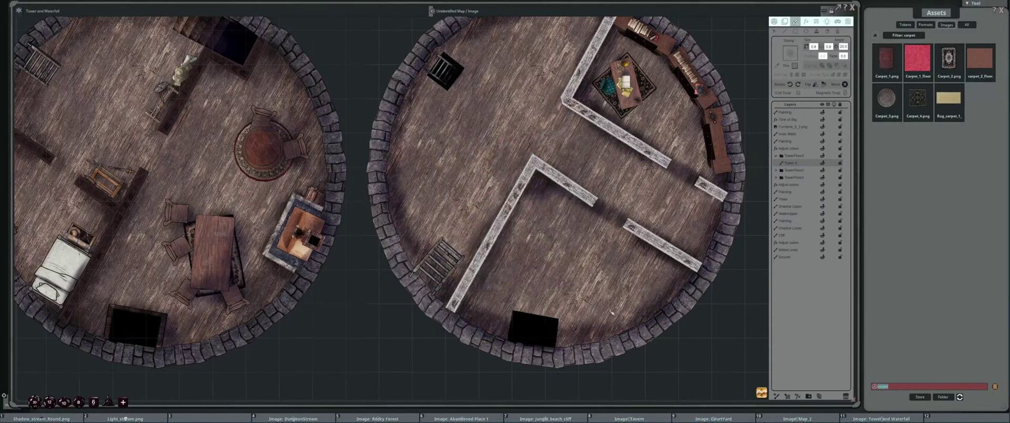
Set up the shape drawing tool with a black stroke and reduce the stroke size to 0
scroll(684, 252, down, 1)
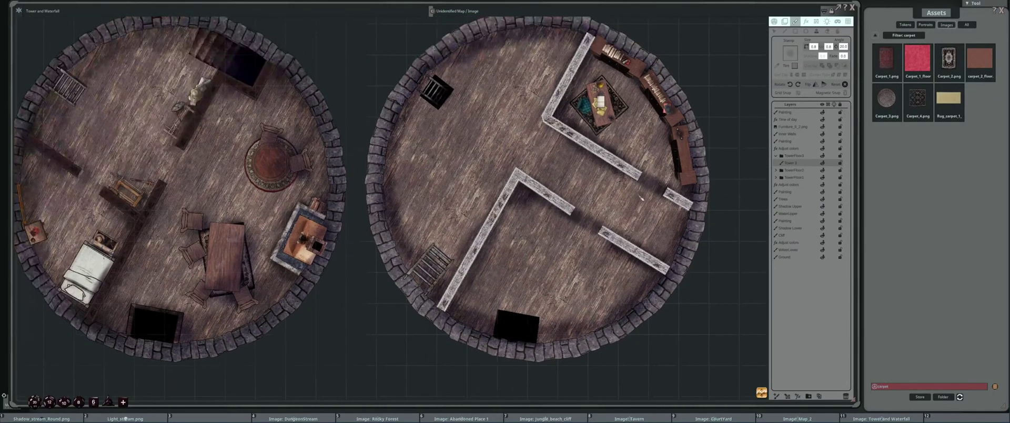
scroll(653, 211, down, 1)
click(795, 31)
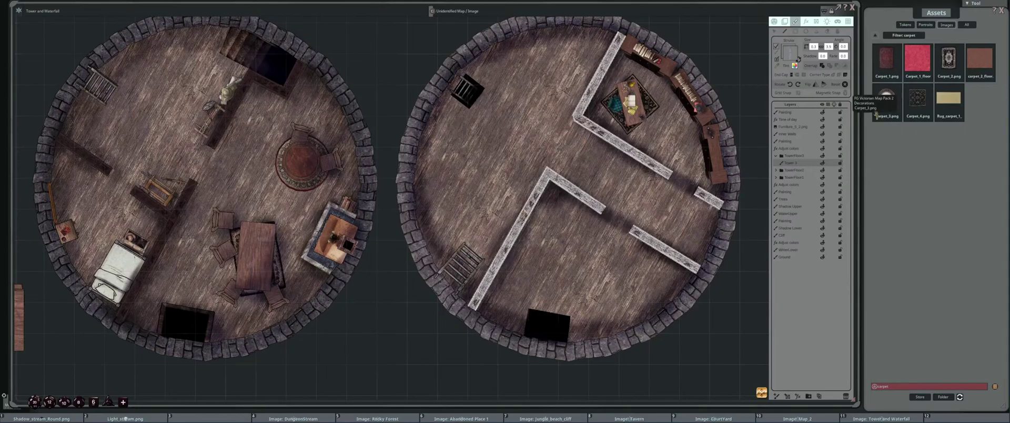
click(789, 53)
drag(533, 162, 550, 161)
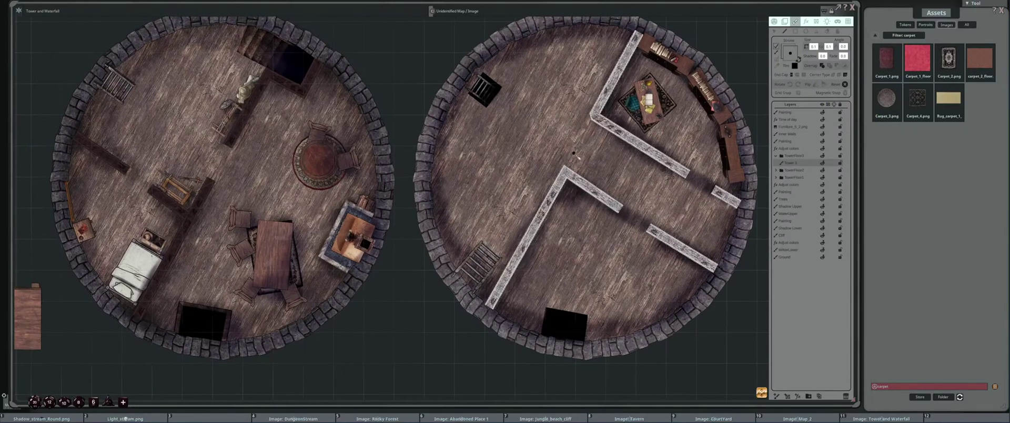
scroll(564, 166, up, 5)
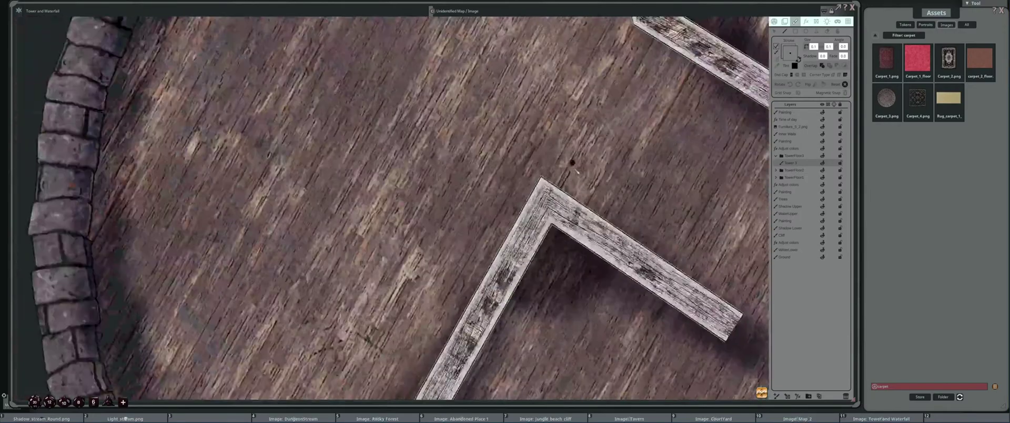
scroll(564, 167, down, 4)
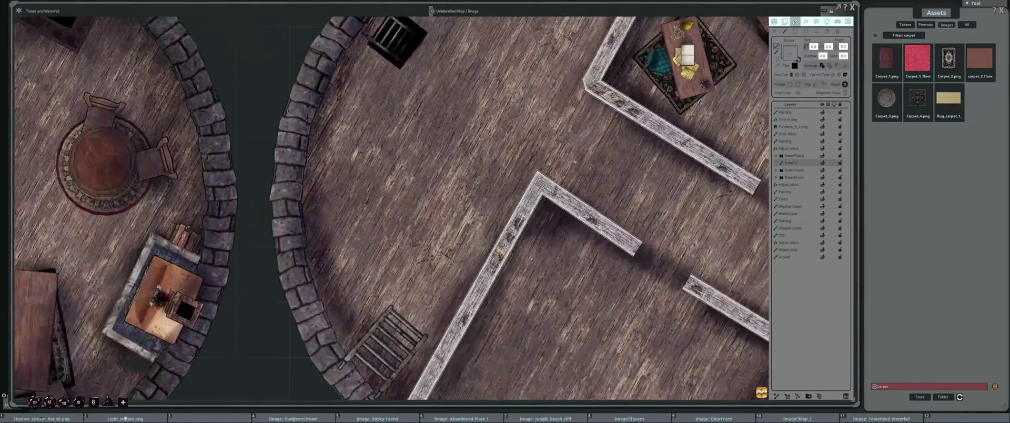
drag(654, 76, 644, 94)
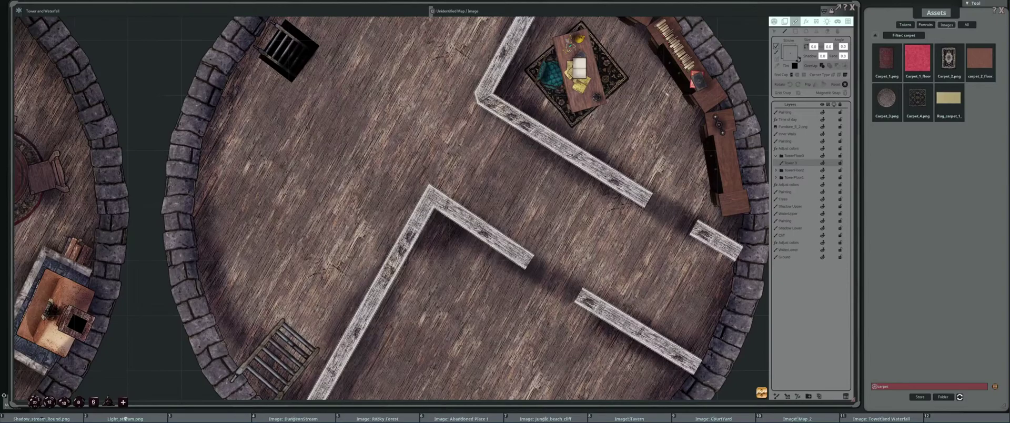
Examine the furnished lower tower floors and compare their layout with the empty rooms of the walled floor
scroll(705, 87, down, 5)
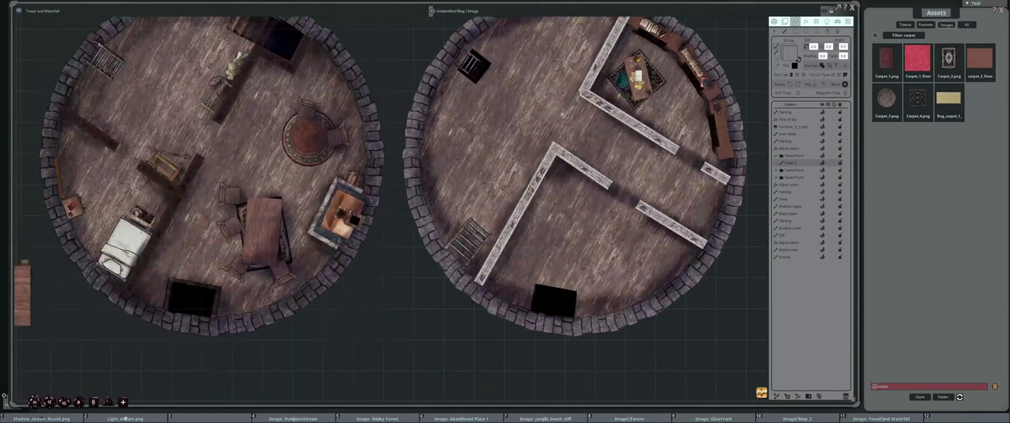
drag(243, 191, 485, 160)
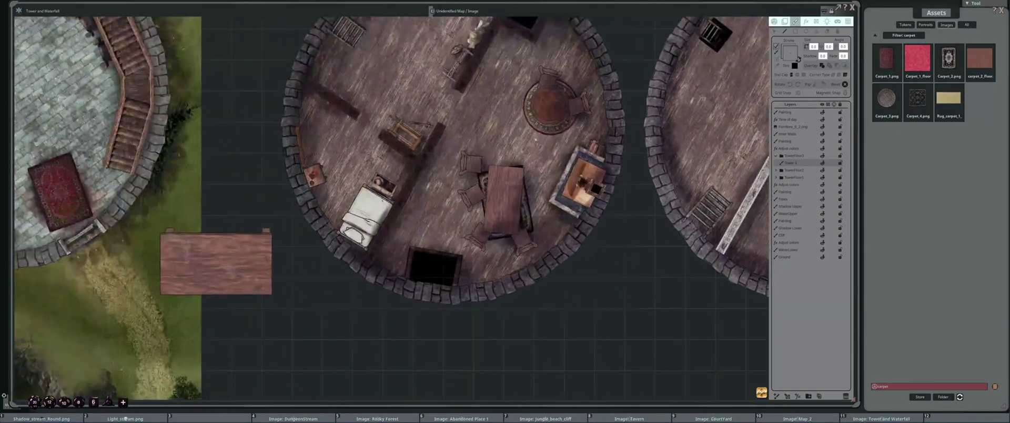
scroll(489, 150, up, 4)
scroll(426, 142, down, 4)
scroll(442, 139, up, 6)
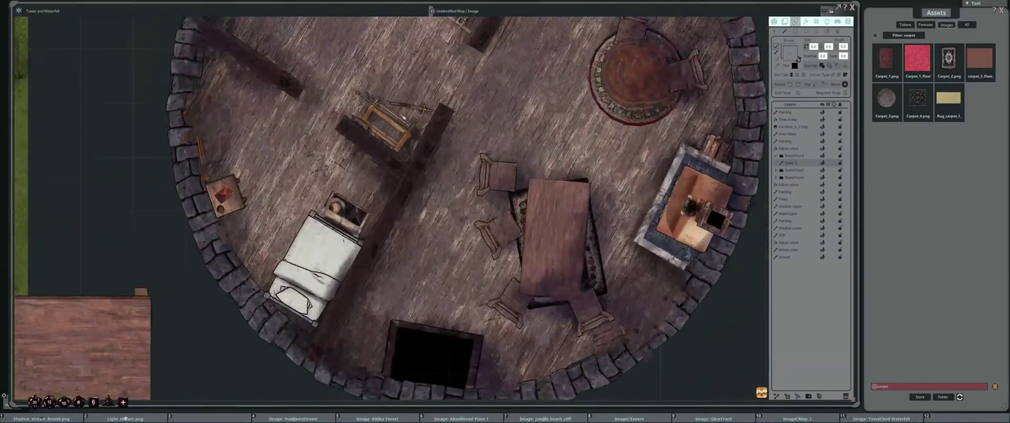
scroll(455, 136, down, 2)
scroll(456, 136, down, 5)
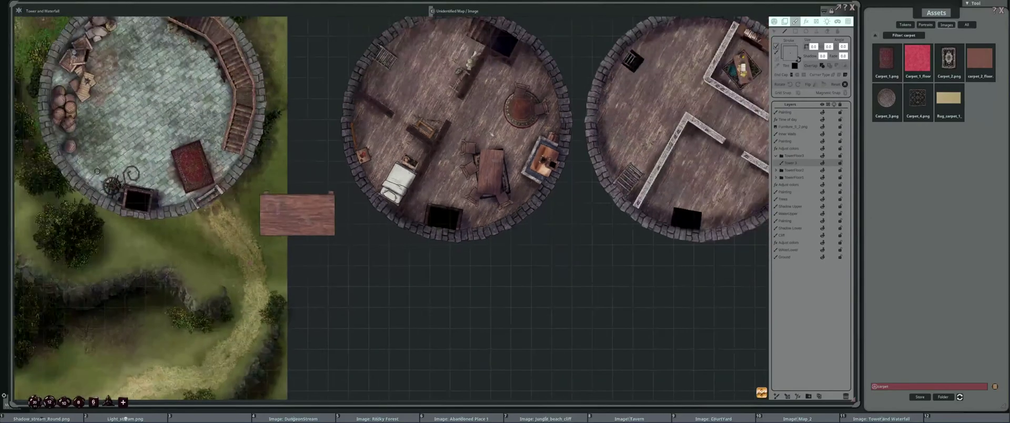
drag(499, 123, 453, 140)
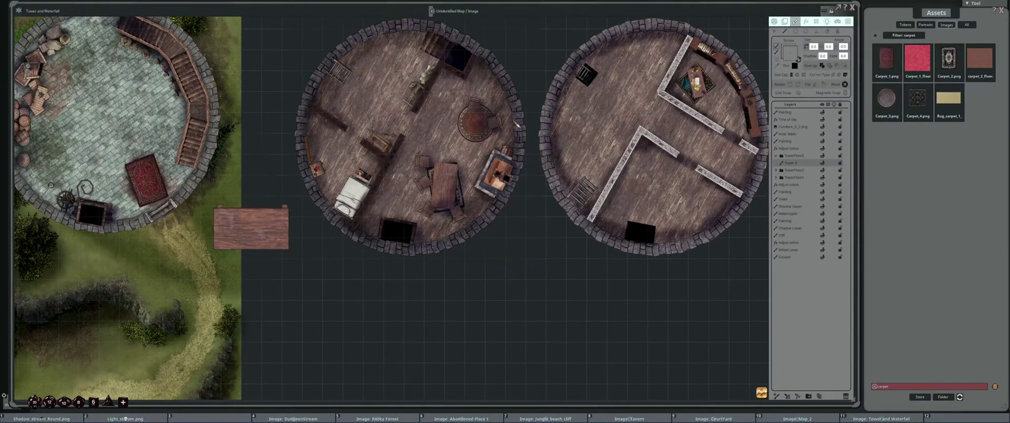
drag(621, 134, 490, 133)
scroll(583, 72, up, 2)
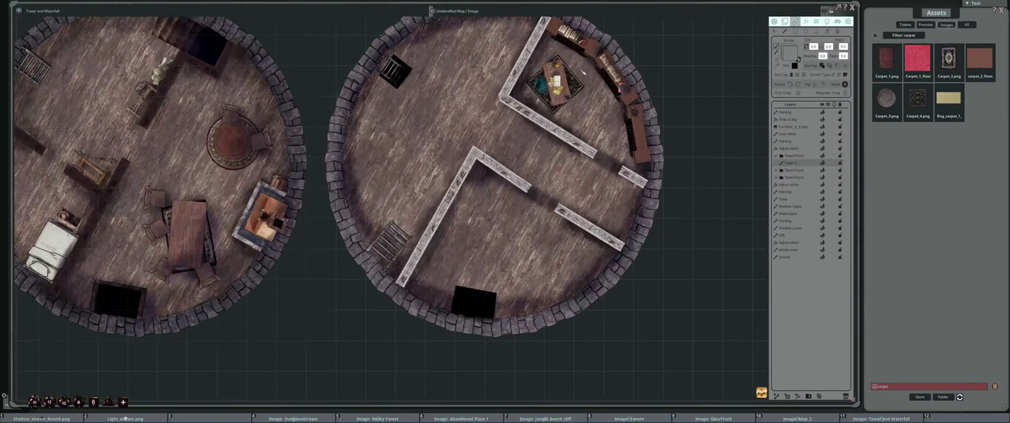
drag(471, 241, 542, 206)
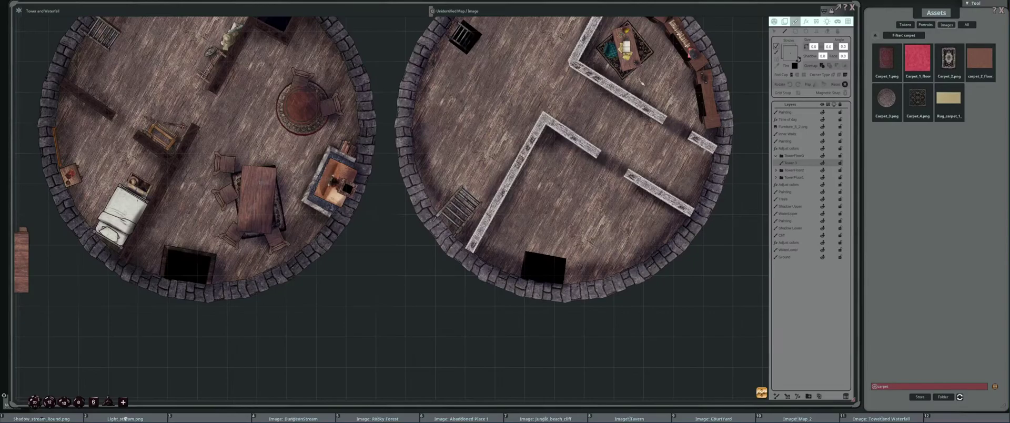
scroll(642, 83, up, 2)
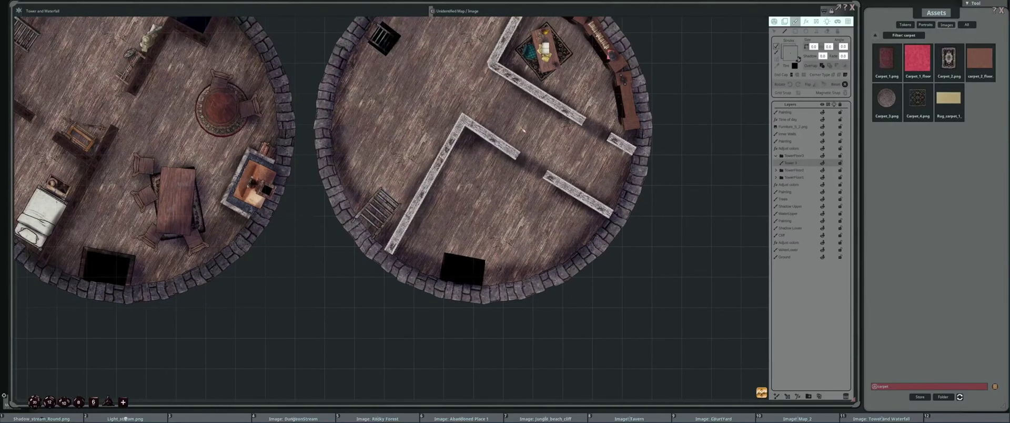
drag(517, 115, 514, 124)
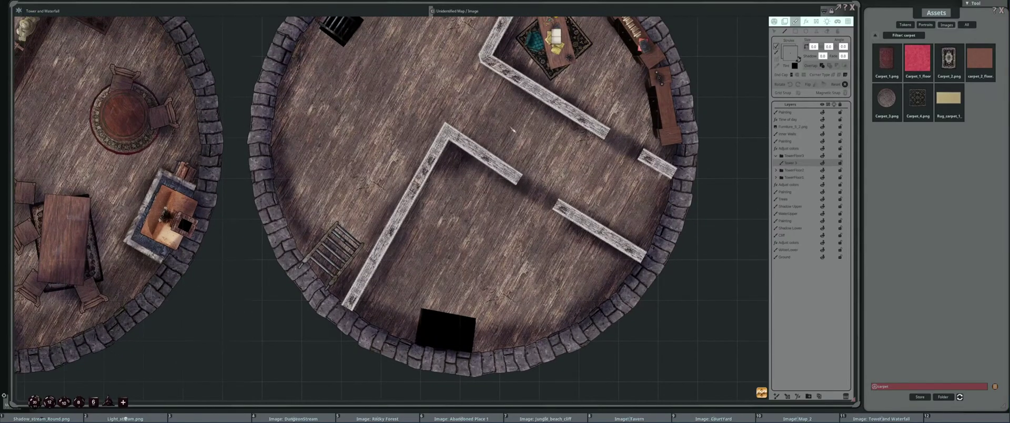
Switch the shape tool to its fill settings and load the Carpet_1_floor texture as the fill
click(798, 59)
drag(795, 56, 791, 54)
drag(138, 130, 220, 116)
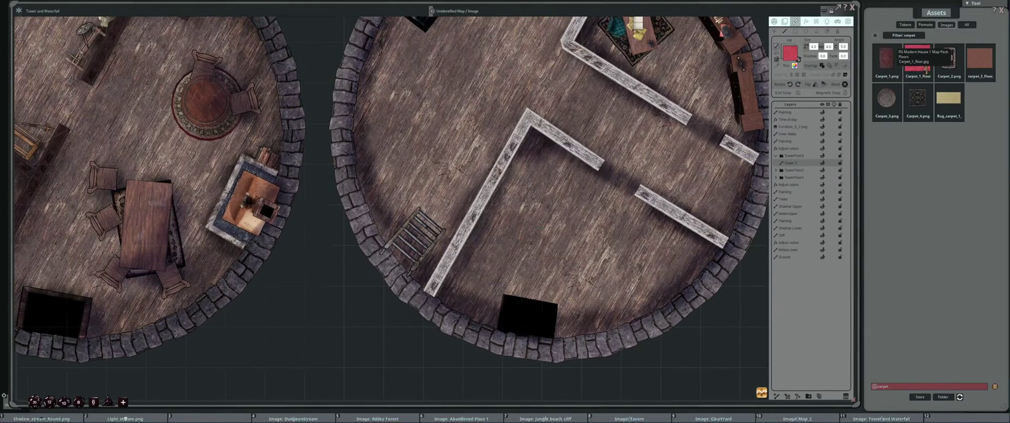
Draw an elongated carpet shape filled with Carpet_1_floor along the corridor between the two inner walls of the study floor
drag(700, 121, 613, 131)
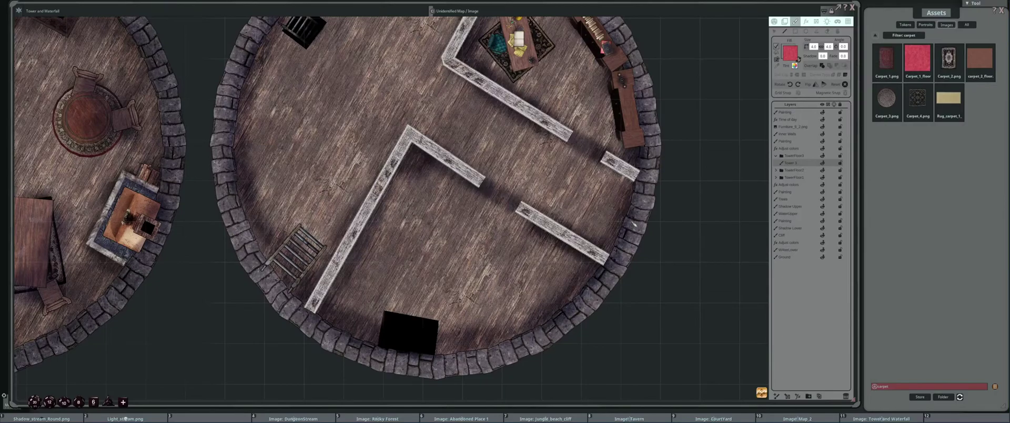
drag(460, 152, 506, 169)
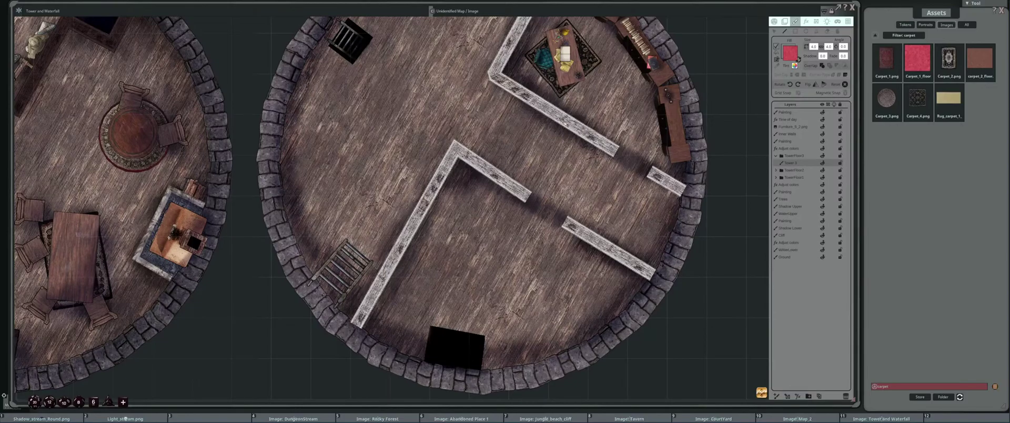
drag(524, 176, 473, 182)
scroll(472, 181, up, 1)
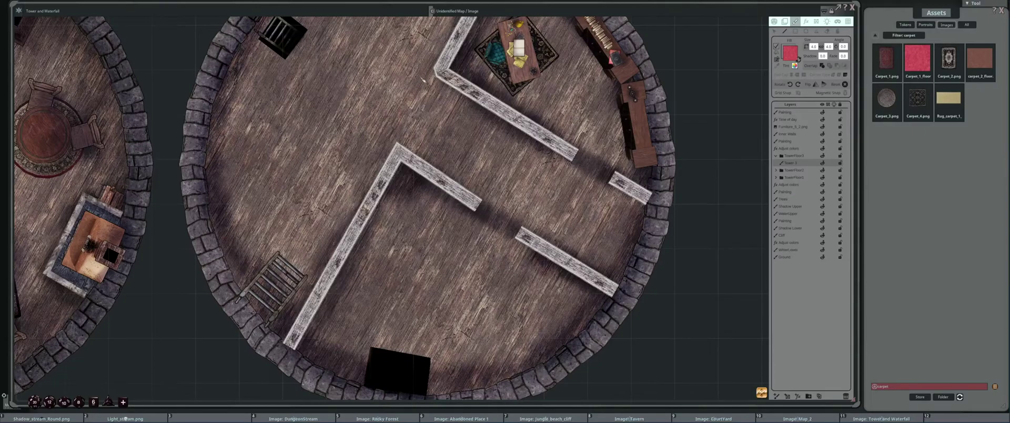
click(420, 79)
click(395, 124)
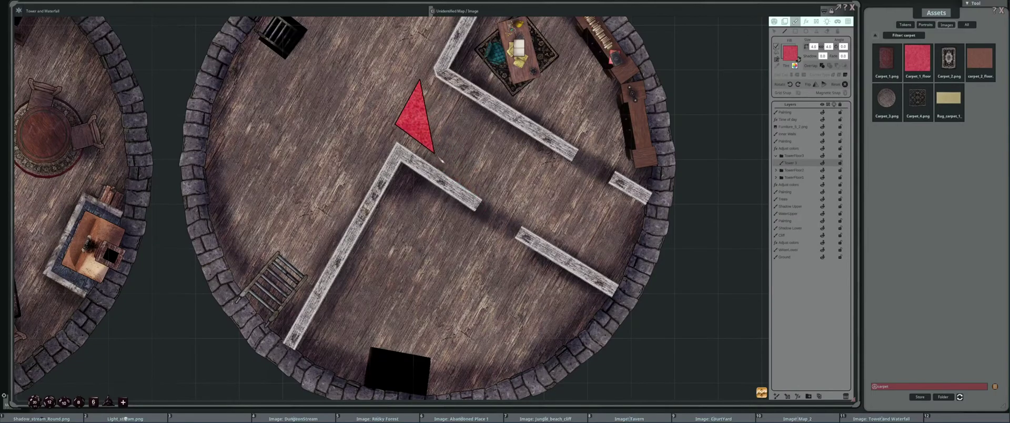
click(493, 187)
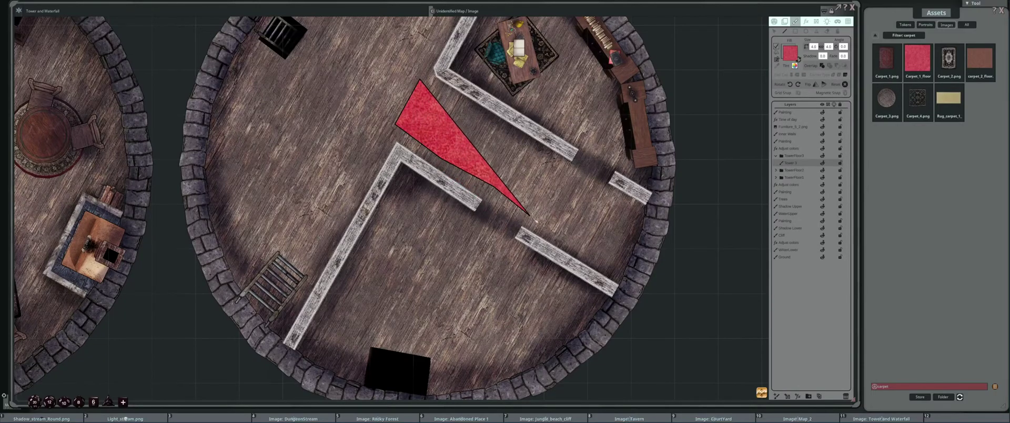
click(589, 250)
click(611, 235)
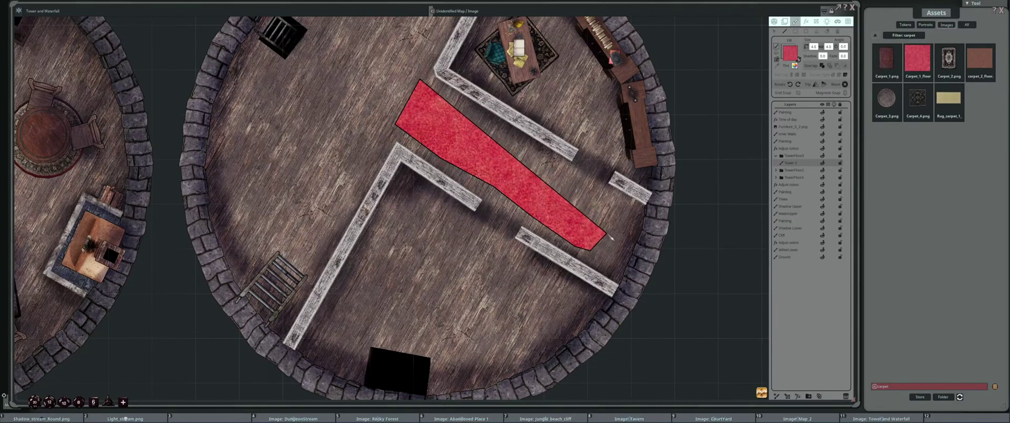
click(617, 206)
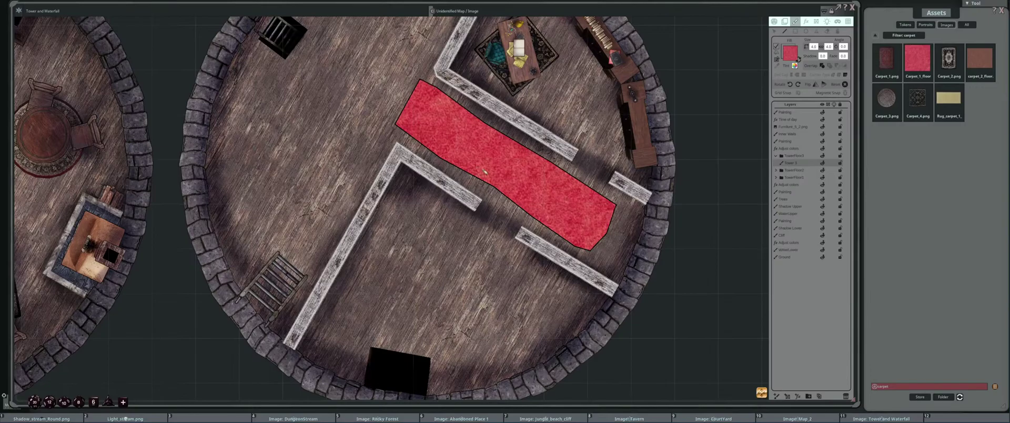
scroll(482, 172, down, 3)
scroll(524, 177, up, 3)
scroll(508, 175, up, 2)
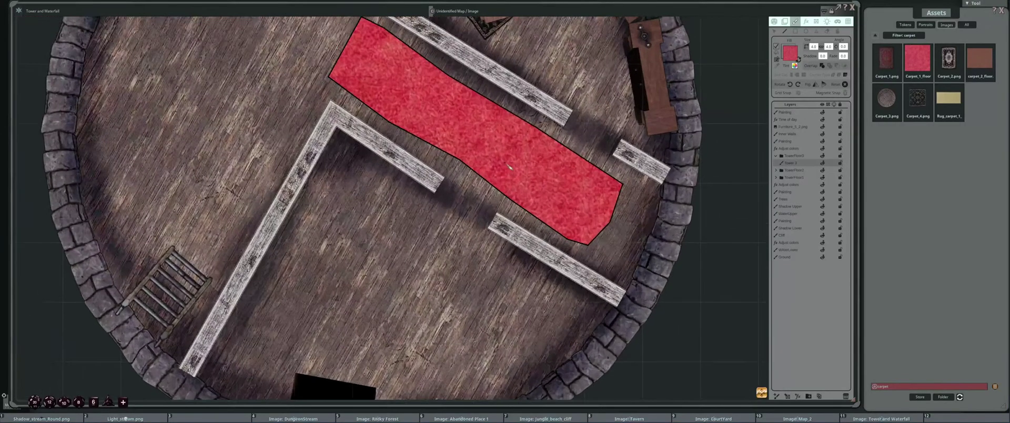
Reshape the red carpet's lower long edge by repositioning its outline points beside the lower wall
click(774, 31)
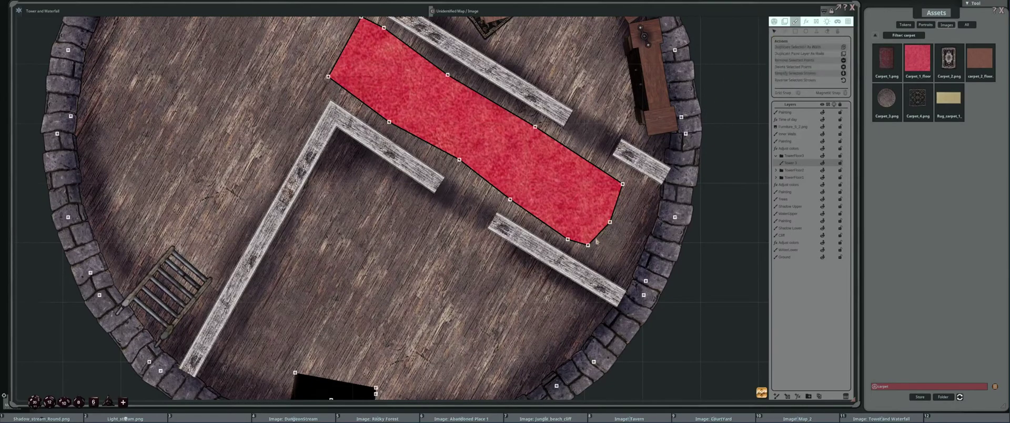
drag(591, 247, 555, 233)
drag(511, 199, 504, 193)
drag(460, 160, 456, 153)
drag(388, 123, 368, 108)
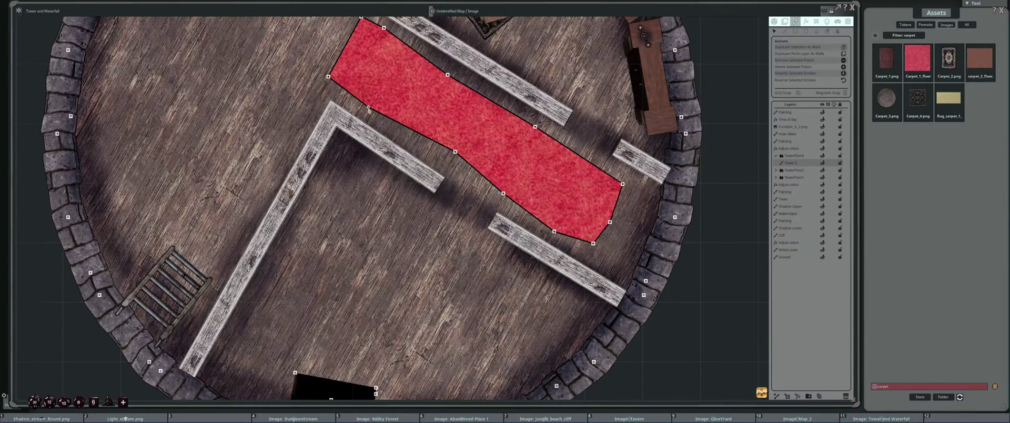
Even out the red carpet's upper long edge and its end near the outer wall by moving their outline points
drag(385, 29, 386, 35)
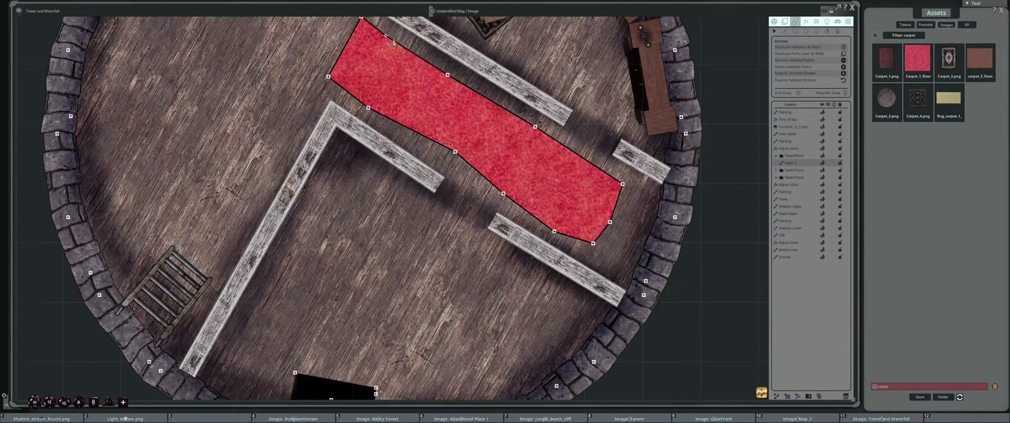
drag(448, 75, 441, 69)
drag(456, 152, 451, 153)
mouse_move(535, 126)
mouse_down()
mouse_move(527, 121)
mouse_move(546, 130)
mouse_move(531, 127)
mouse_up()
drag(623, 184, 563, 140)
drag(610, 223, 619, 191)
drag(564, 141, 568, 142)
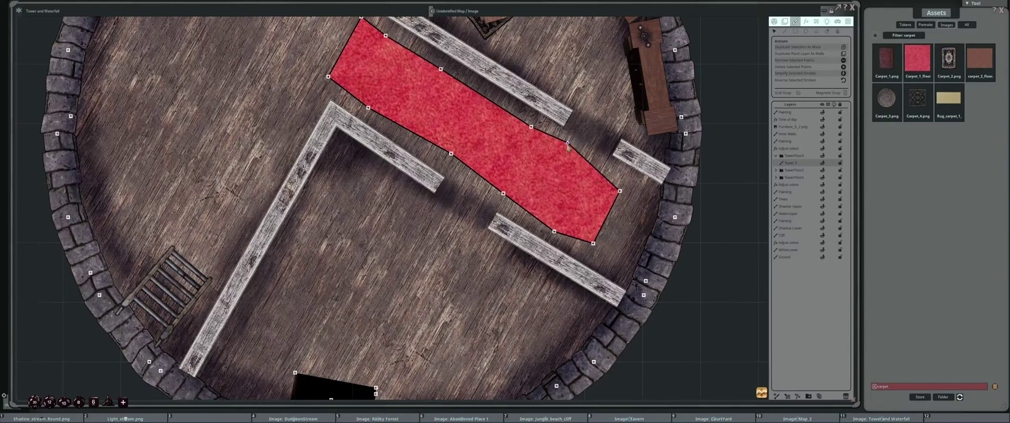
drag(554, 230, 553, 217)
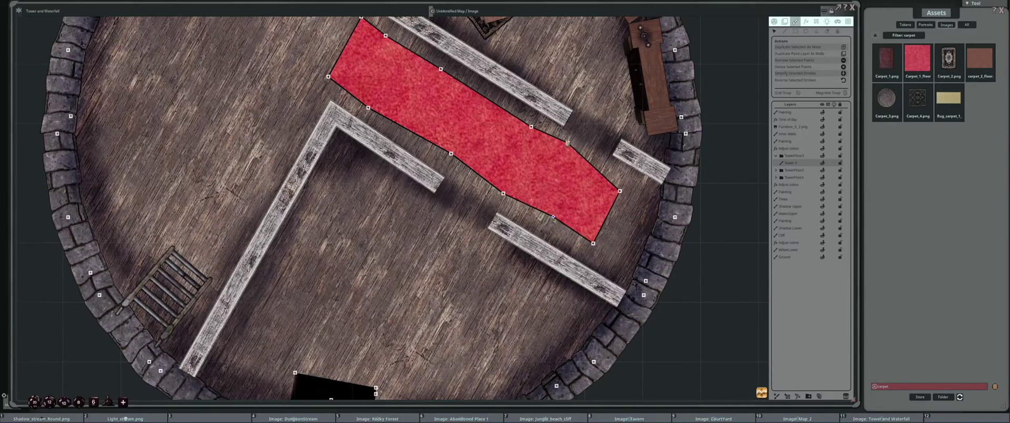
drag(569, 143, 531, 127)
Scale down the fill texture inside the red carpet to give it a finer grain
click(837, 31)
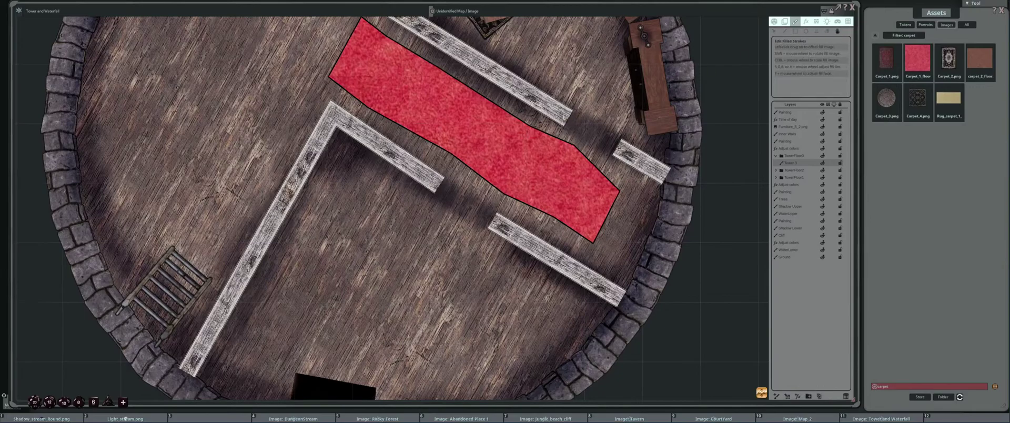
drag(477, 145, 489, 154)
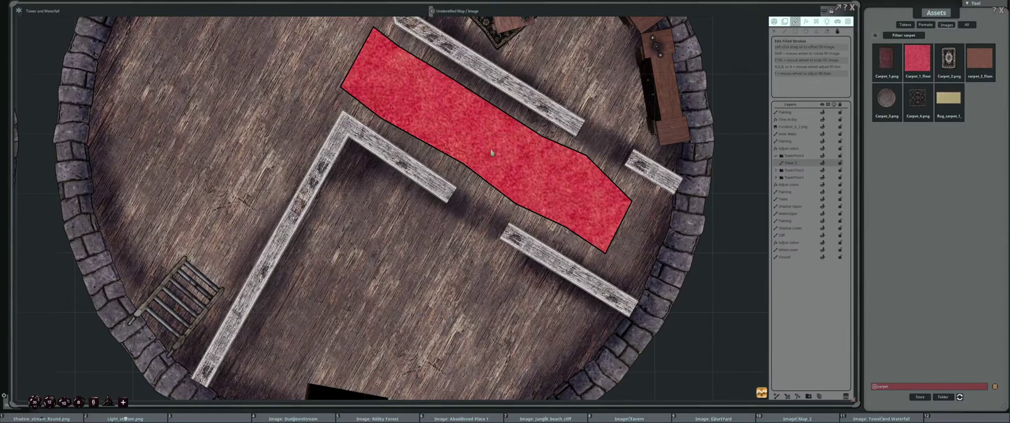
scroll(492, 153, down, 5)
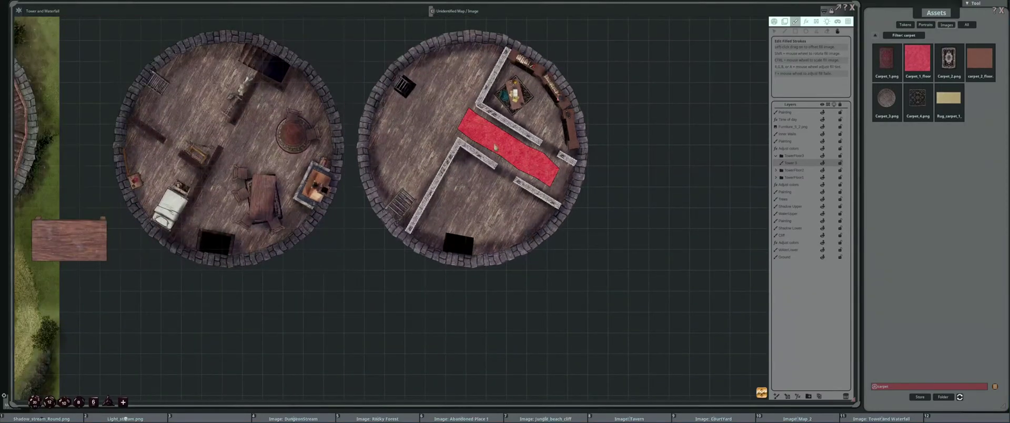
scroll(489, 147, up, 5)
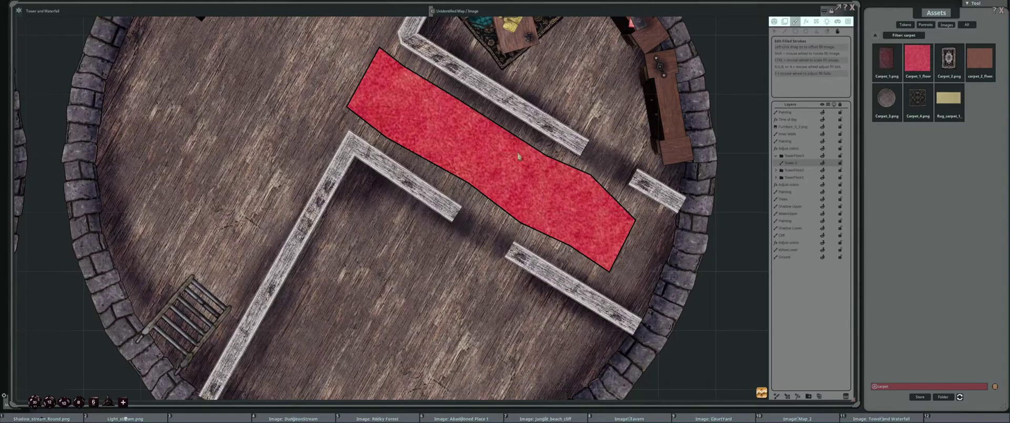
scroll(505, 162, up, 1)
scroll(504, 162, up, 2)
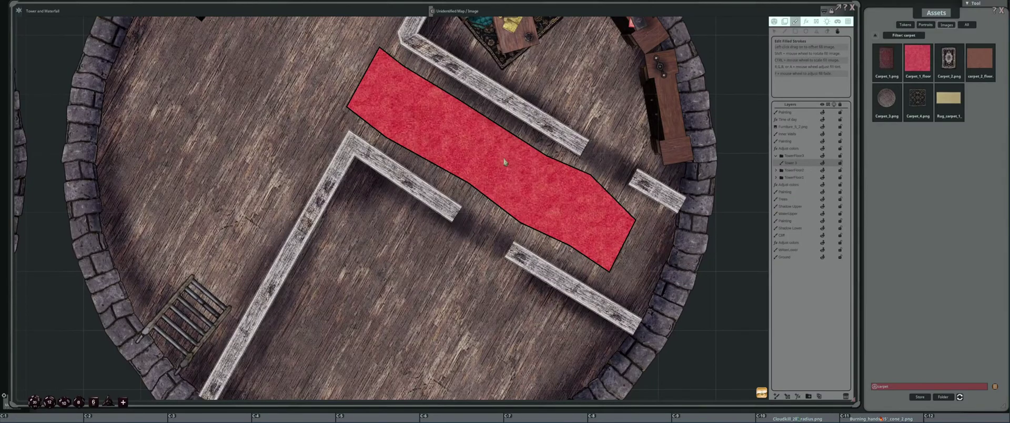
scroll(504, 162, down, 3)
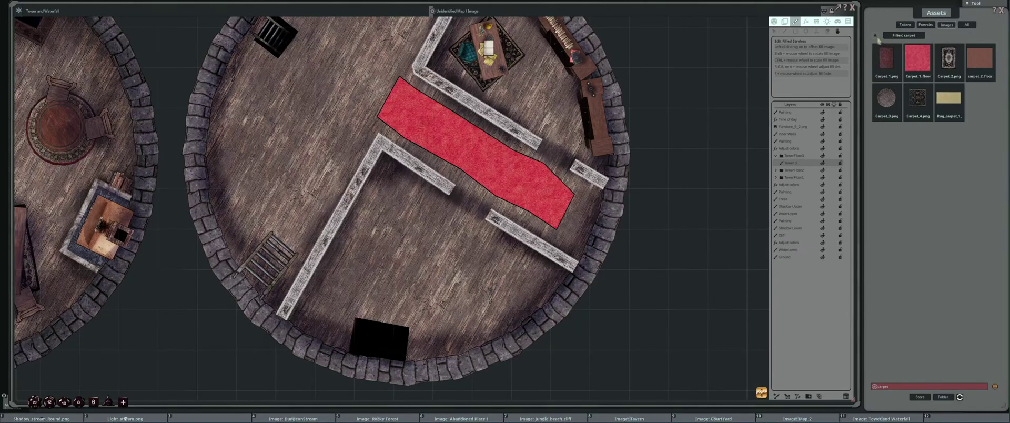
Clear the carpet filter and browse to the Fills folder of the FG Castle Map Pack
click(873, 35)
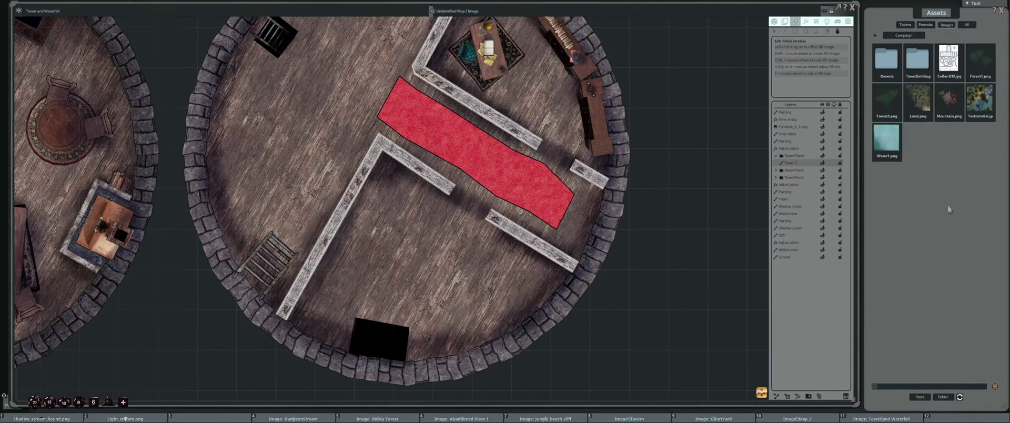
click(875, 36)
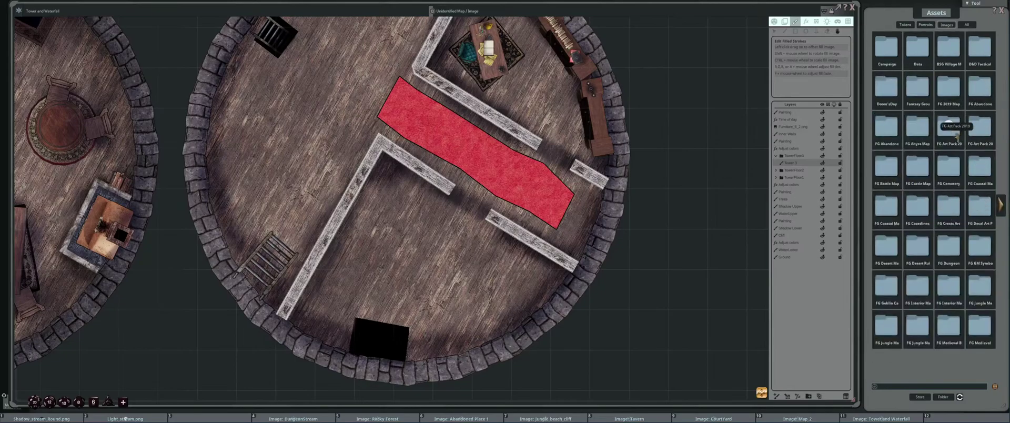
click(910, 171)
click(949, 58)
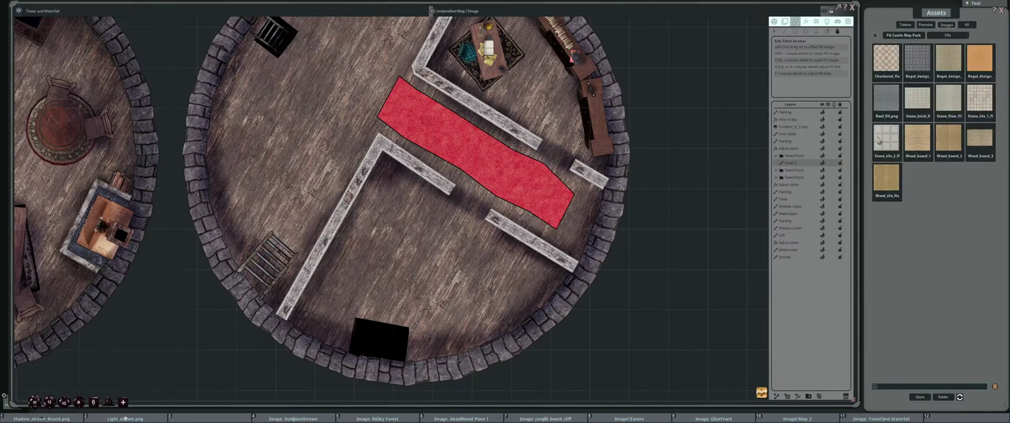
Preview the first two Regal_design fill textures from the castle map pack
click(918, 57)
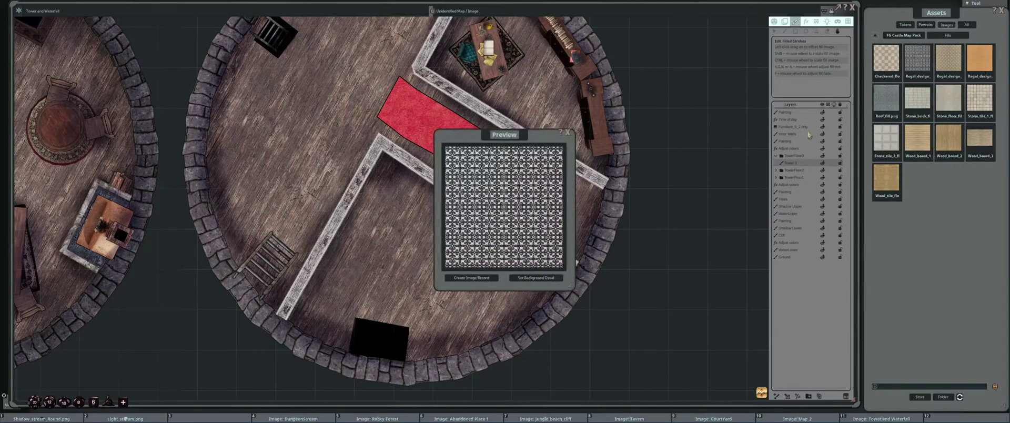
click(568, 134)
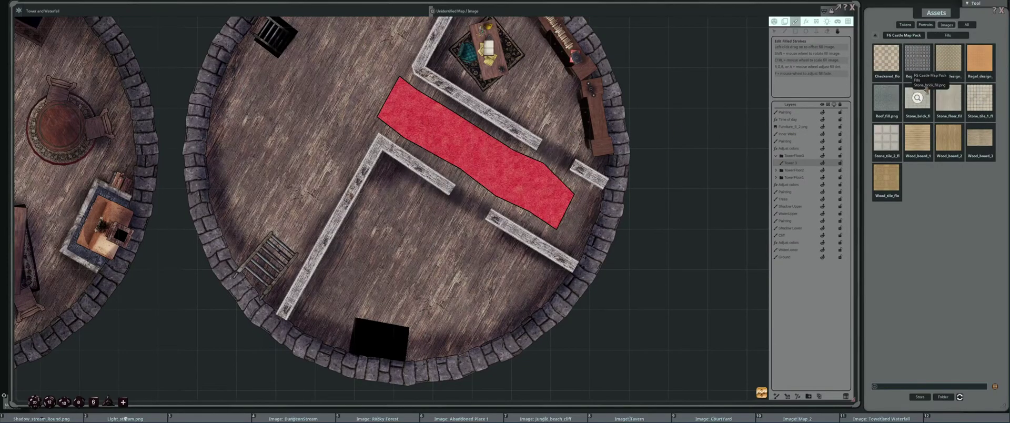
click(949, 57)
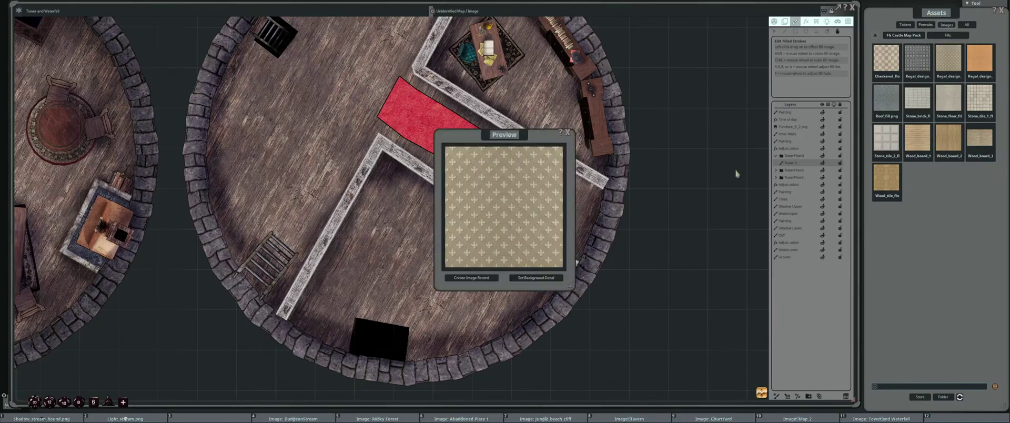
click(567, 134)
click(918, 57)
drag(548, 137, 630, 117)
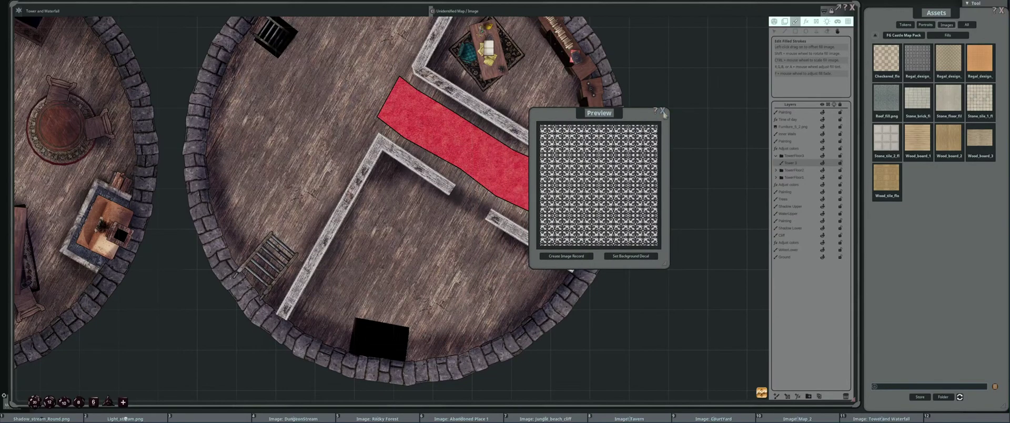
click(664, 113)
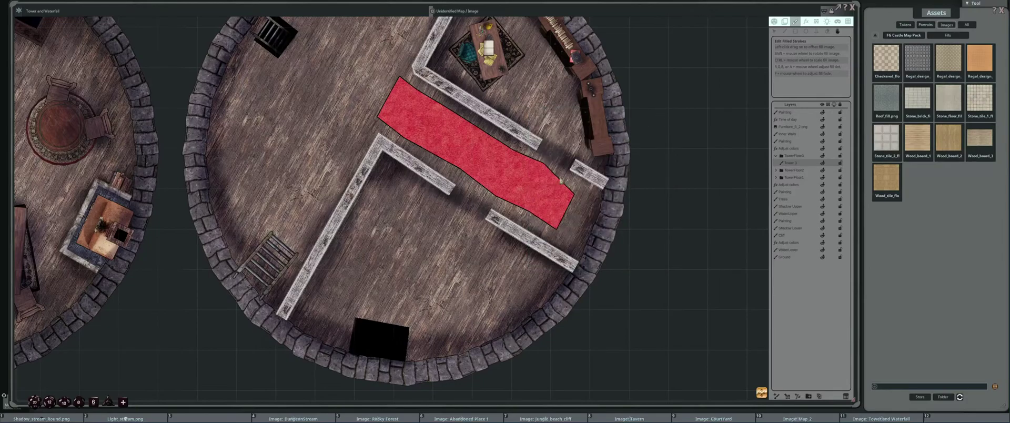
Load Regal_design_1 as the fill texture for drawing shapes
scroll(555, 186, up, 3)
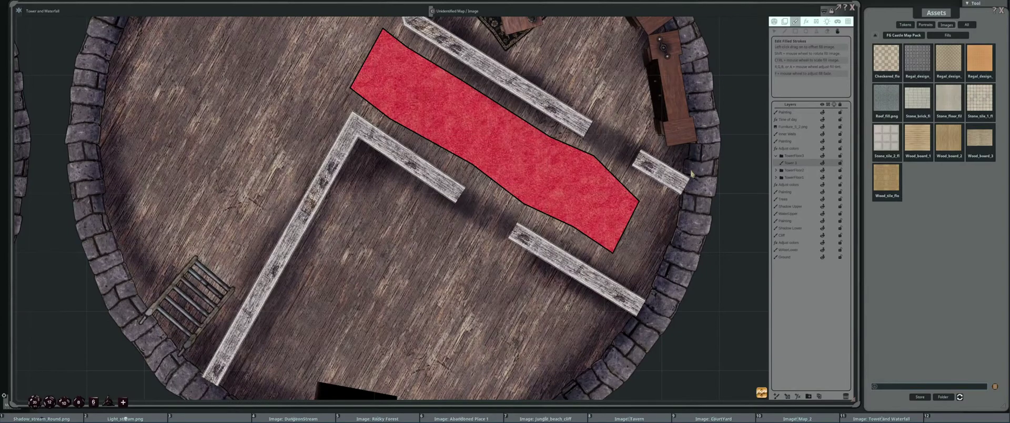
click(795, 31)
click(799, 59)
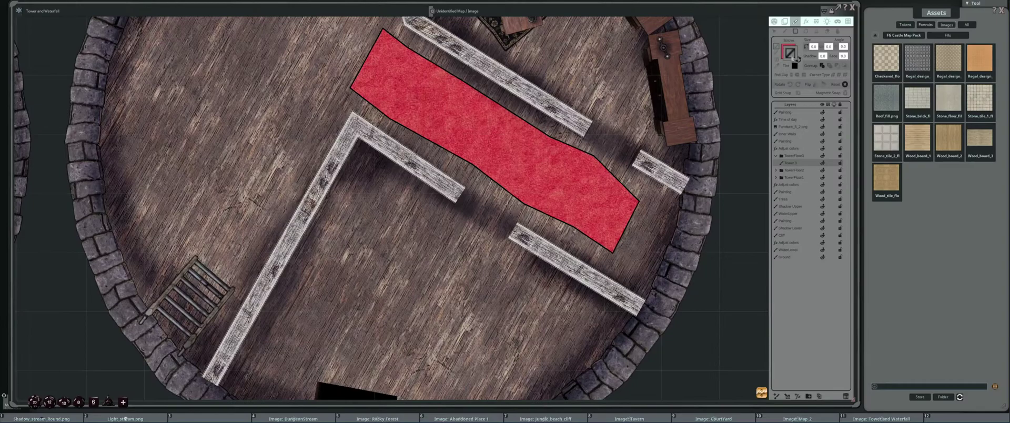
click(799, 59)
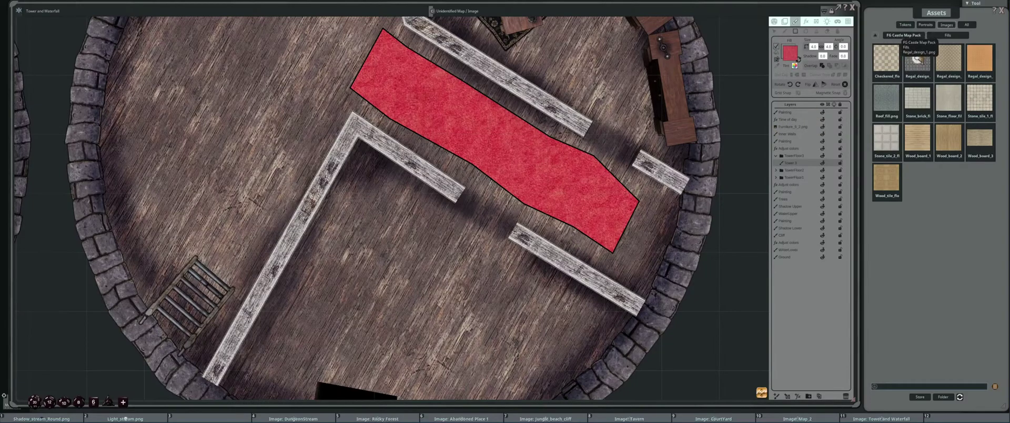
drag(442, 111, 396, 114)
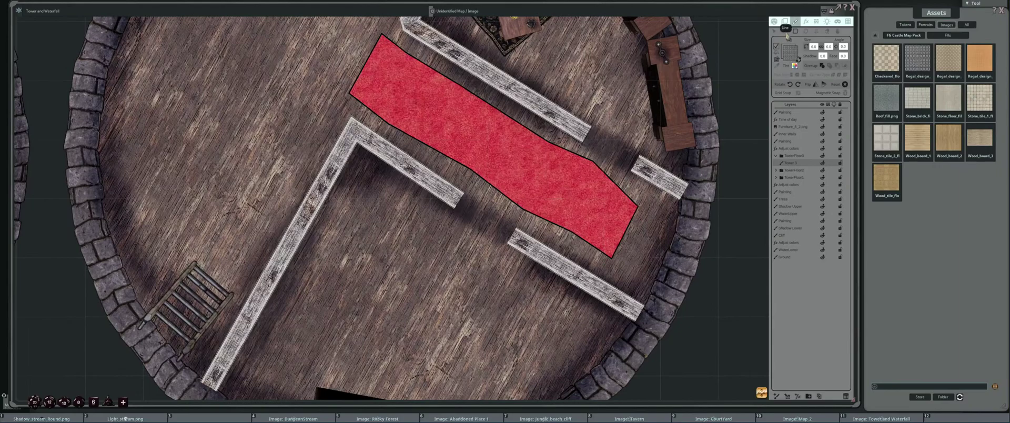
Draw a shape filled with the Regal_design_1 pattern over the red carpet, following its outline
scroll(392, 116, up, 3)
scroll(374, 113, down, 1)
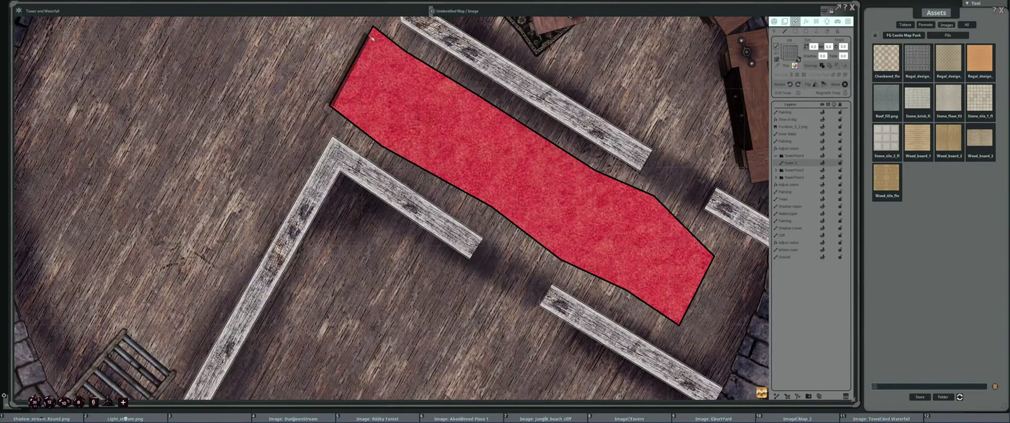
mouse_move(377, 32)
mouse_down()
mouse_move(444, 104)
mouse_move(545, 140)
mouse_move(566, 163)
mouse_move(534, 156)
mouse_move(481, 108)
mouse_move(497, 111)
mouse_move(535, 149)
mouse_move(629, 184)
mouse_move(719, 262)
mouse_move(679, 322)
mouse_move(347, 113)
mouse_move(605, 279)
mouse_move(348, 116)
mouse_move(388, 149)
mouse_up()
scroll(482, 189, down, 2)
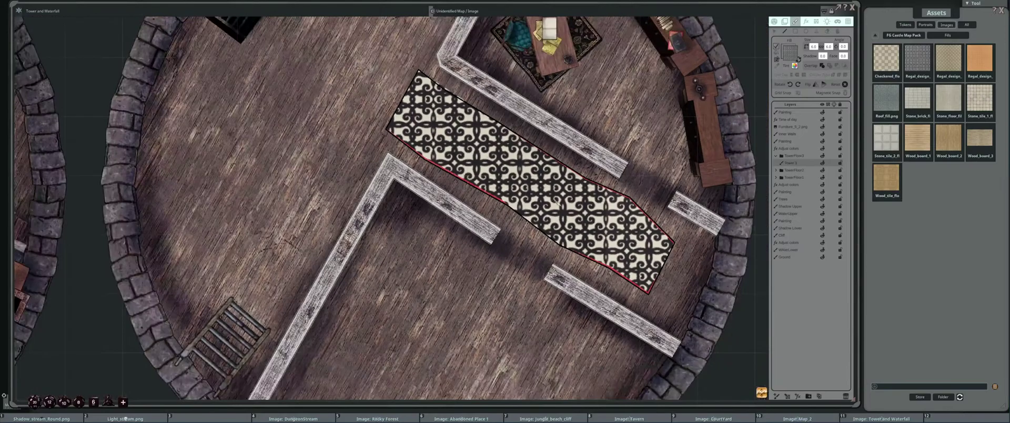
Rotate the Regal_design_1 fill inside the carpet shape and scale its pattern down to a finer repeat
click(838, 31)
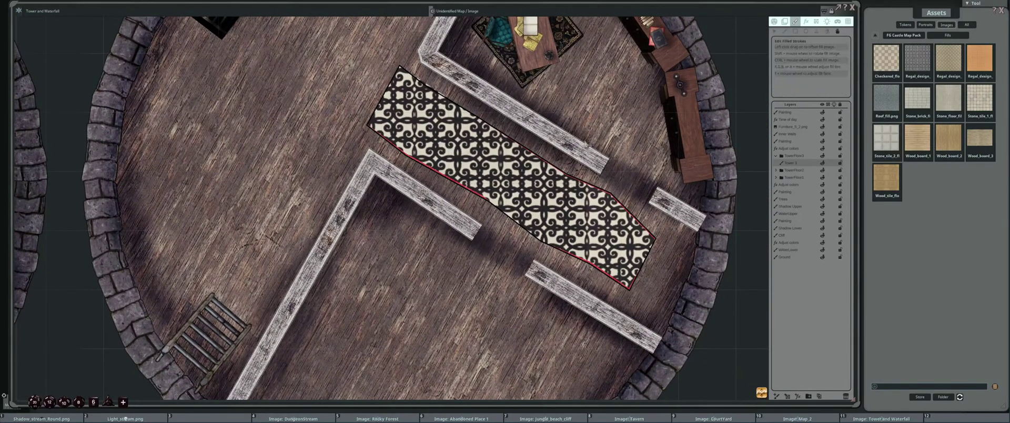
drag(503, 182, 583, 173)
scroll(572, 161, up, 1)
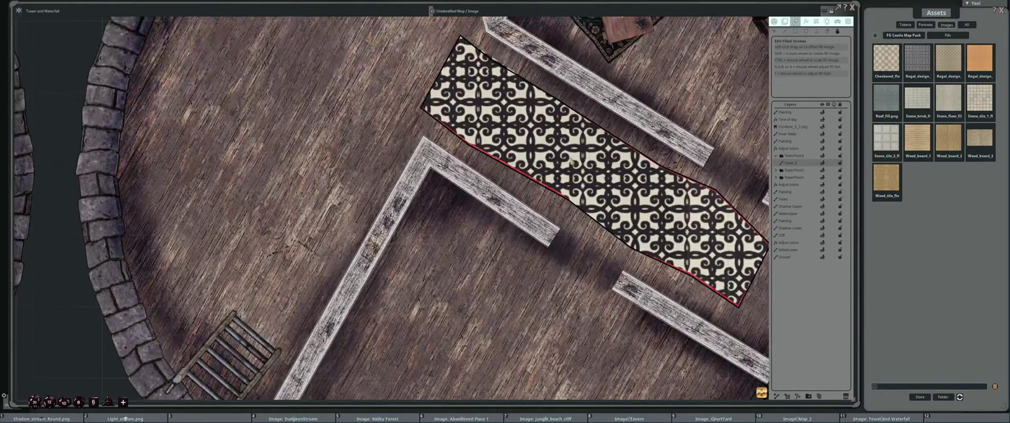
shift+scroll(575, 158, down, 4)
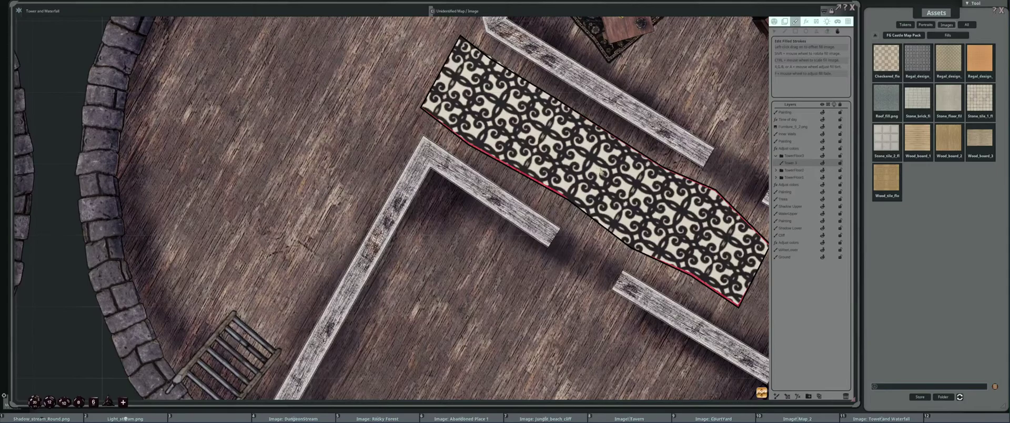
ctrl+scroll(601, 172, down, 2)
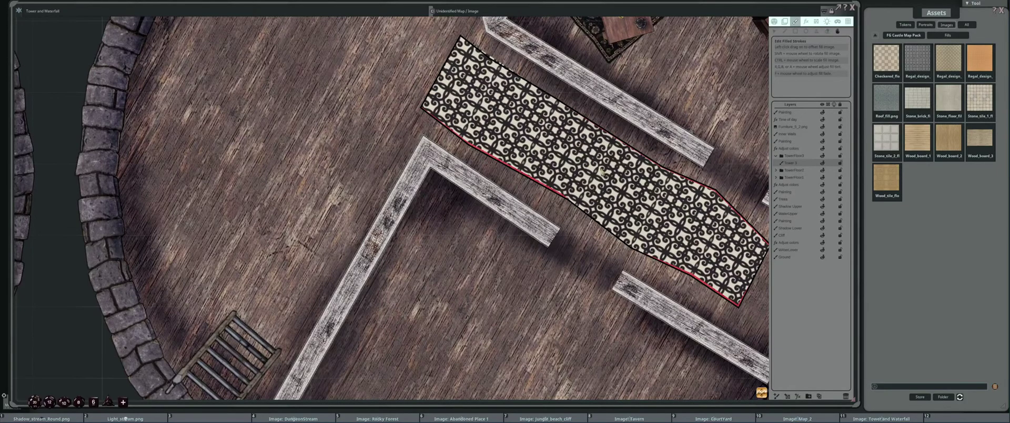
Fade the pattern fill at the carpet's edges and make it semi-transparent so the red carpet shows through
scroll(601, 172, up, 4)
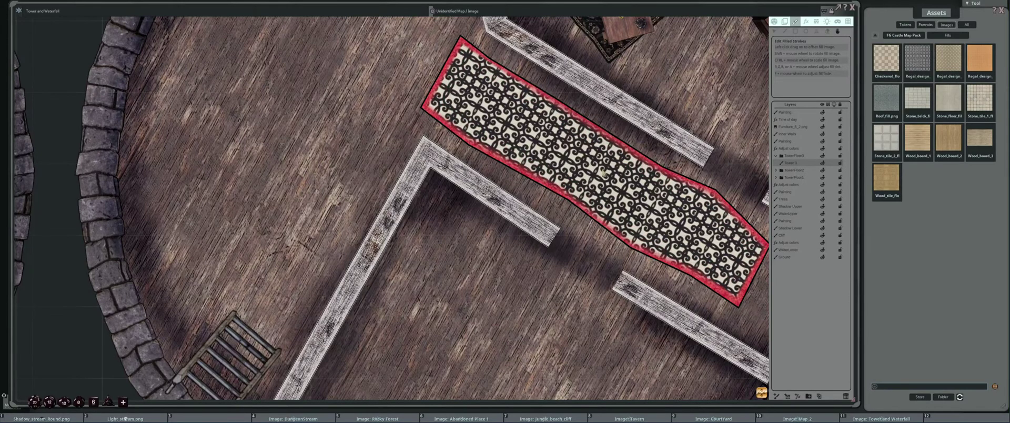
scroll(605, 173, up, 5)
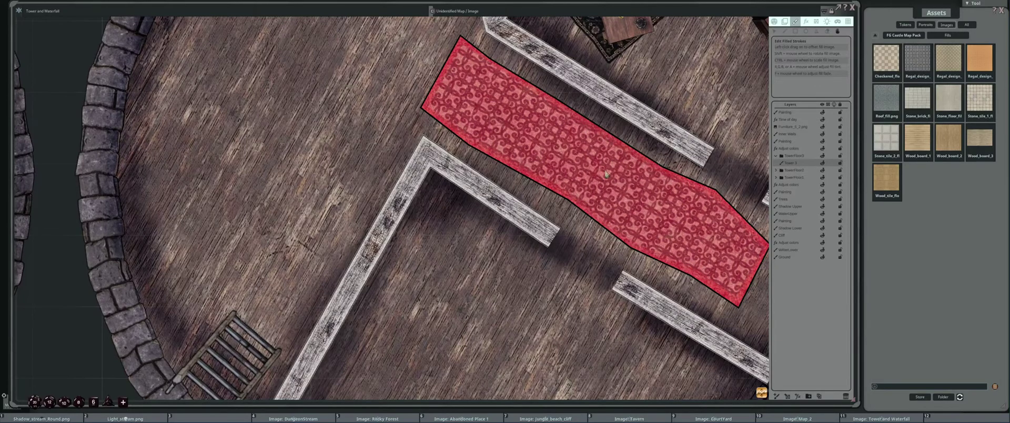
scroll(595, 159, up, 2)
scroll(595, 159, down, 2)
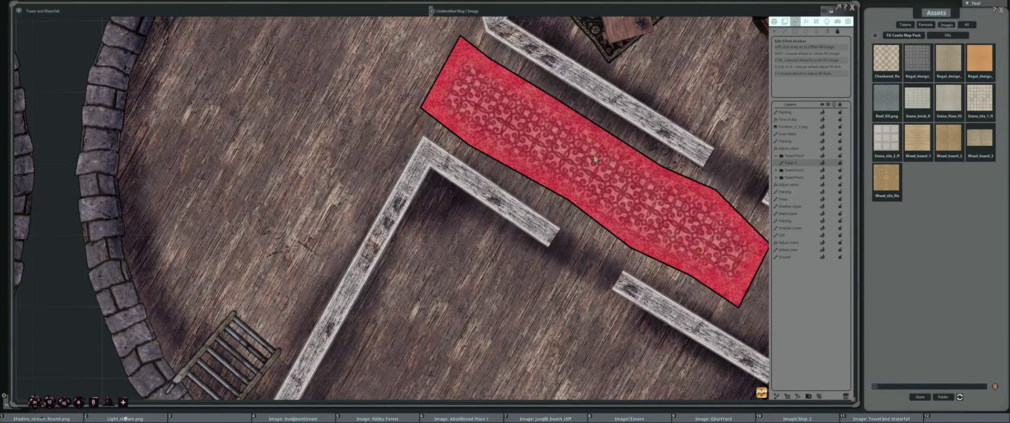
scroll(596, 159, down, 1)
scroll(616, 169, up, 3)
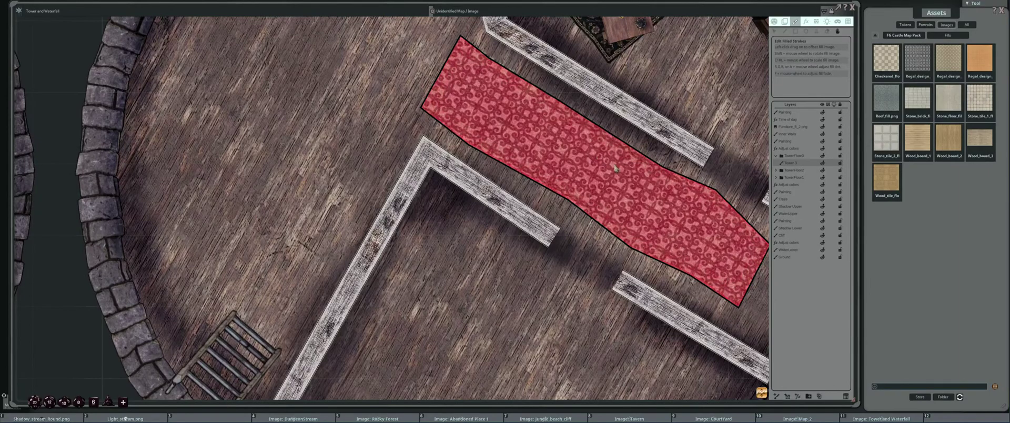
Pull the pattern shape's outline points slightly outward past the red carpet at its southeast end and along both long sides
drag(723, 181, 610, 157)
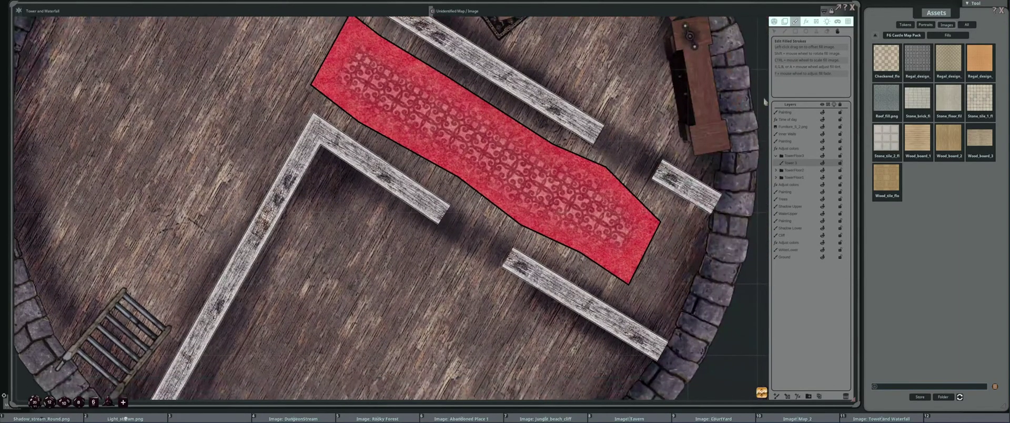
click(777, 32)
scroll(643, 326, up, 3)
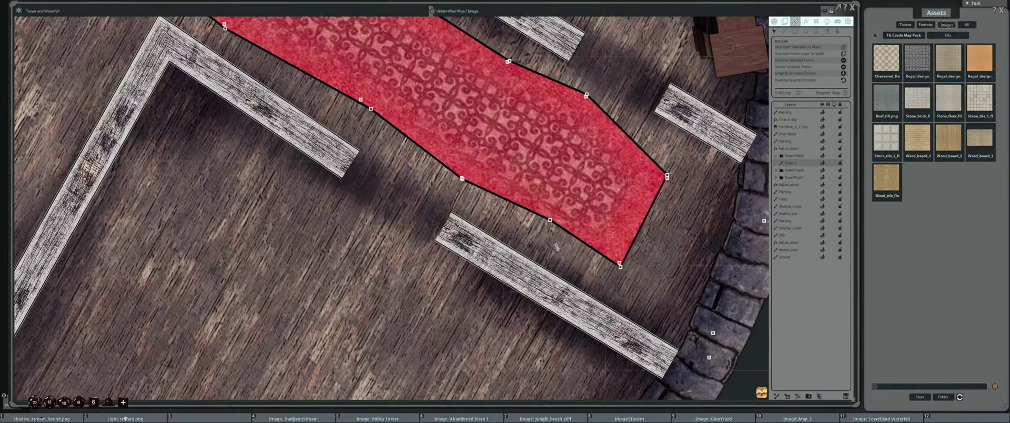
drag(621, 264, 625, 280)
drag(590, 100, 617, 170)
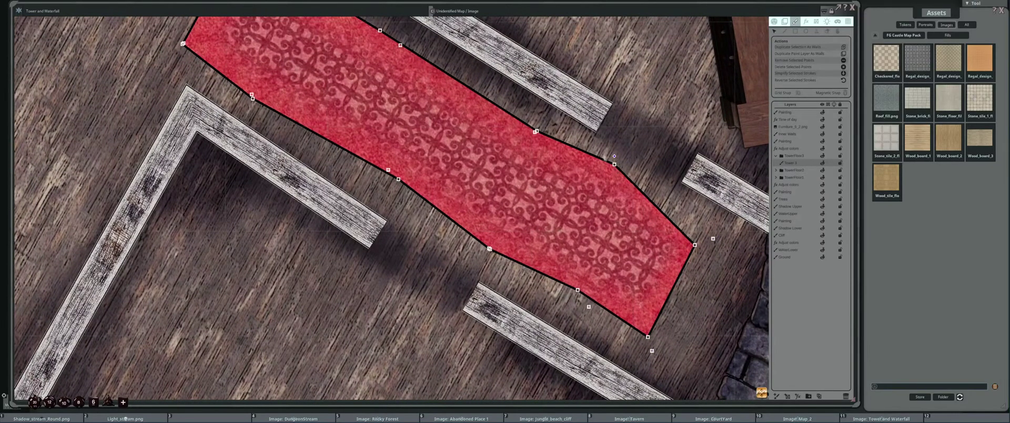
scroll(544, 145, up, 1)
scroll(587, 163, up, 3)
drag(588, 160, 587, 151)
drag(521, 262, 556, 229)
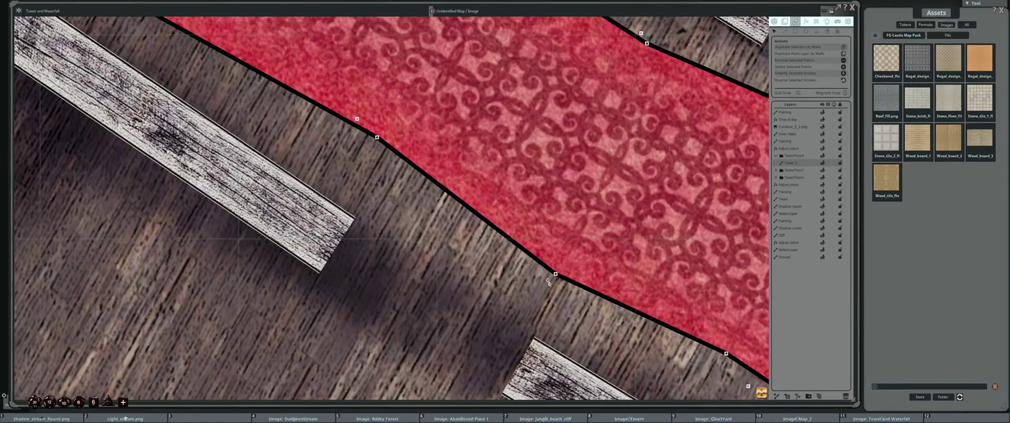
scroll(547, 206, down, 2)
drag(448, 238, 445, 252)
drag(382, 207, 547, 262)
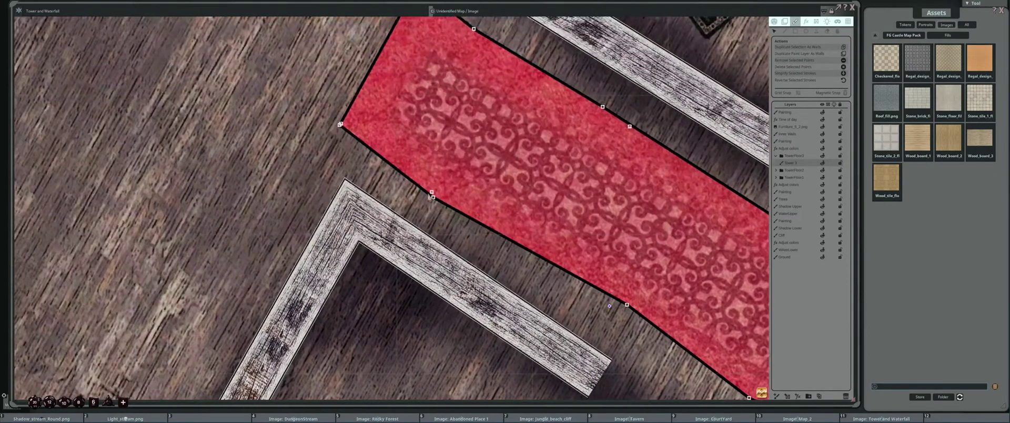
Pull the pattern shape's outline points outward past the red carpet around its northwest end
drag(432, 193, 416, 201)
scroll(347, 129, up, 1)
drag(344, 128, 439, 208)
drag(550, 80, 520, 91)
scroll(728, 256, up, 1)
drag(729, 256, 579, 238)
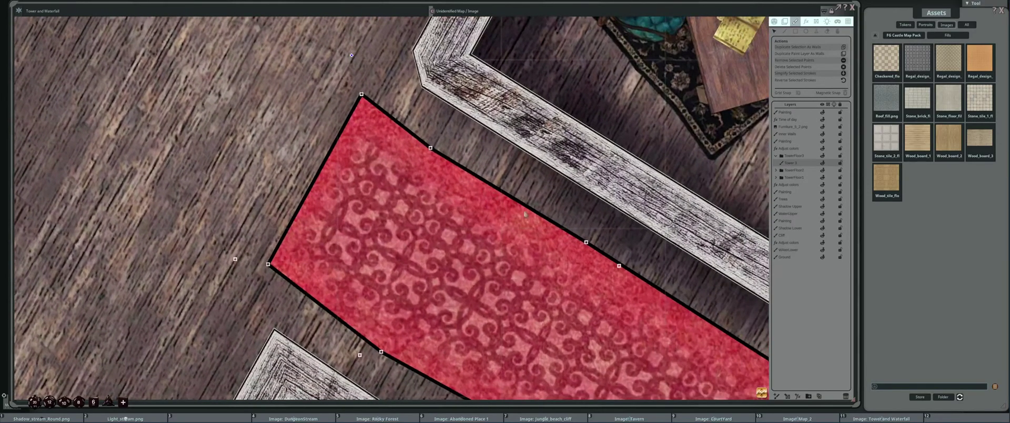
drag(620, 267, 621, 254)
Nudge the red carpet's western corner point slightly inward, near the bend of the inner wall
scroll(574, 241, down, 5)
scroll(574, 241, up, 4)
scroll(578, 252, down, 4)
drag(583, 259, 543, 208)
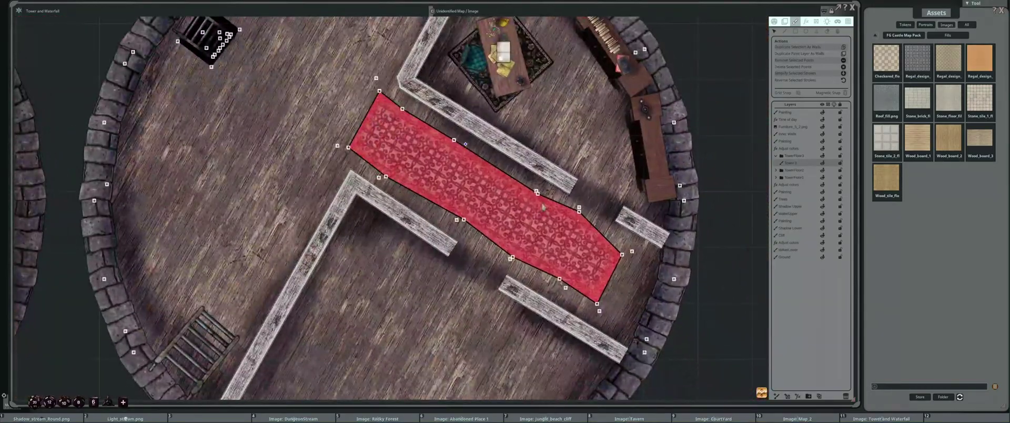
scroll(544, 207, down, 3)
scroll(547, 211, up, 5)
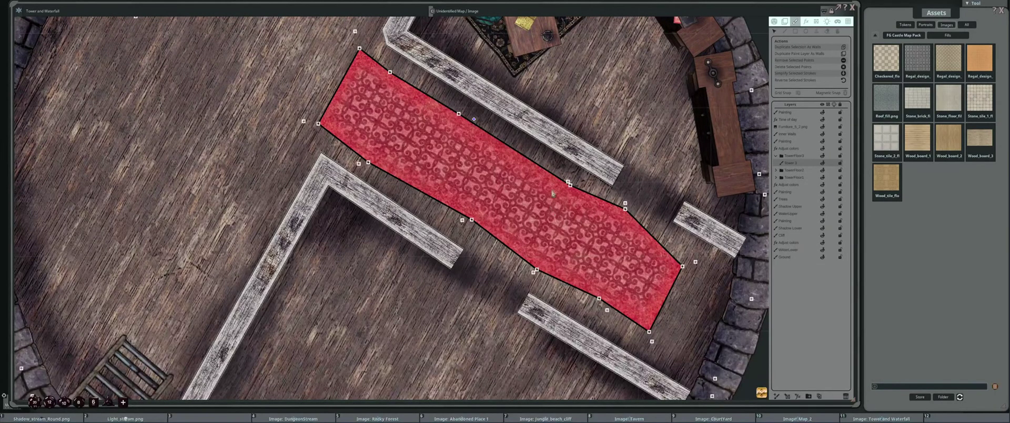
drag(333, 157, 507, 176)
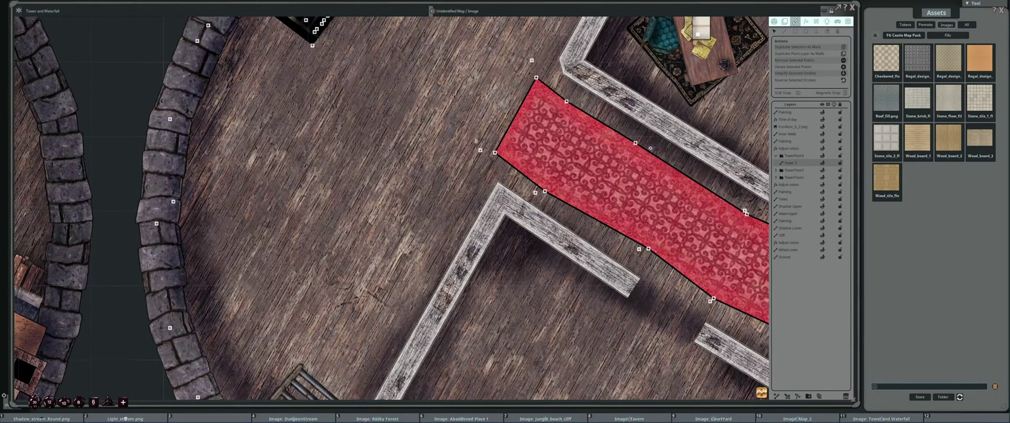
drag(495, 153, 502, 153)
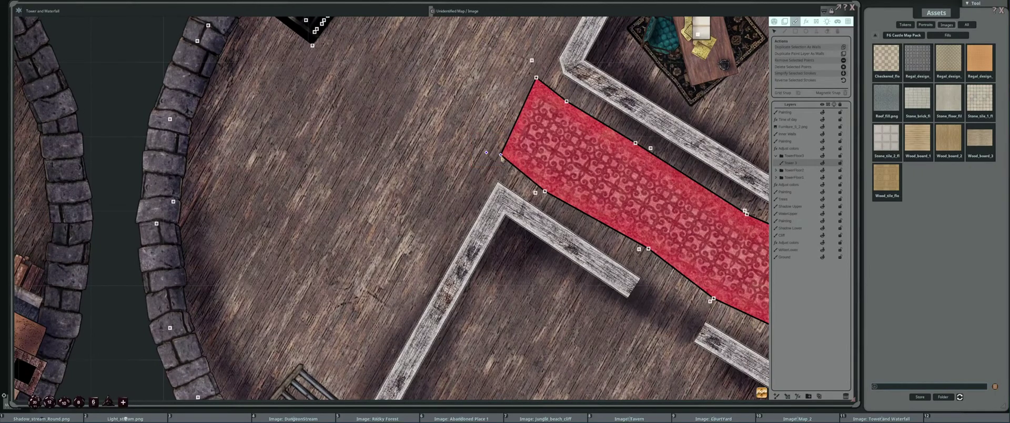
scroll(508, 171, down, 3)
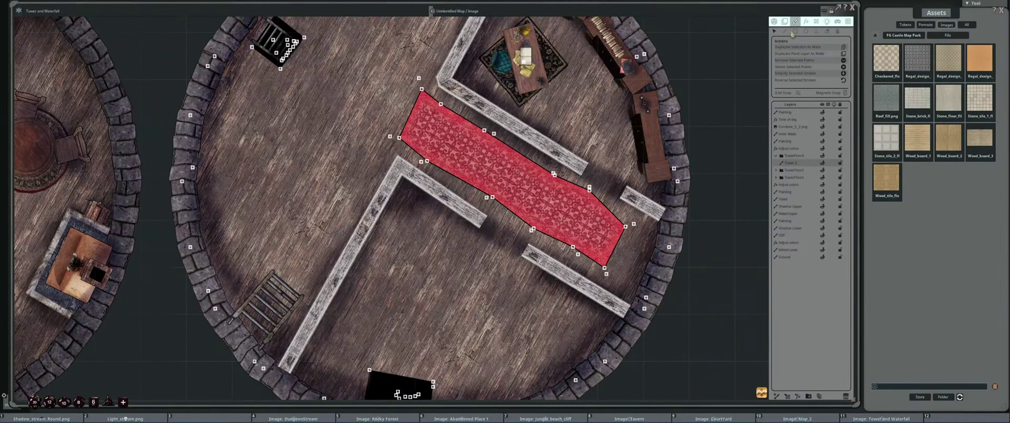
Switch to the Stamp tool for placing objects on the tower floor
click(817, 33)
scroll(624, 152, down, 3)
drag(619, 177, 676, 151)
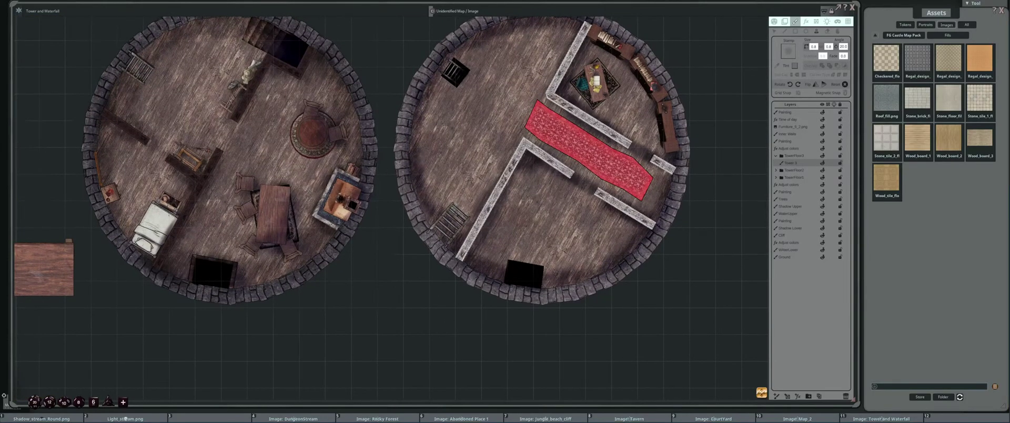
Inspect the patterned red carpet up close and against the whole tower floor
scroll(593, 160, up, 5)
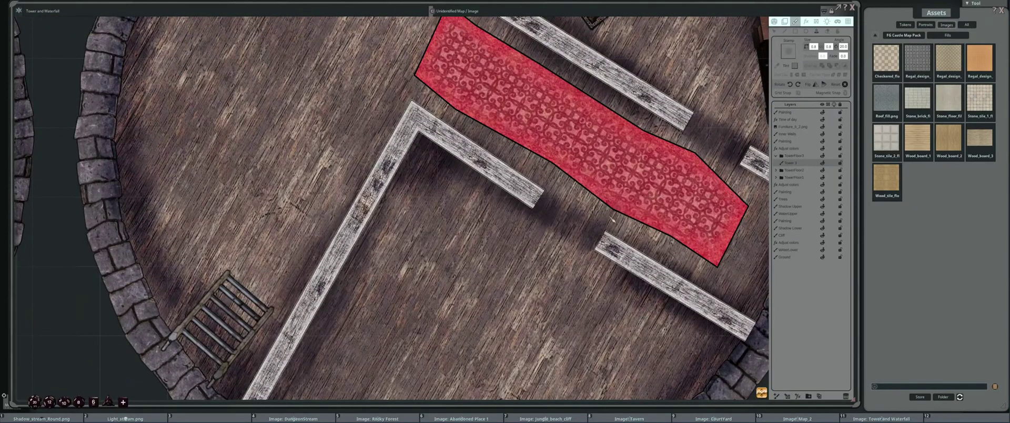
scroll(612, 219, down, 5)
scroll(626, 219, up, 5)
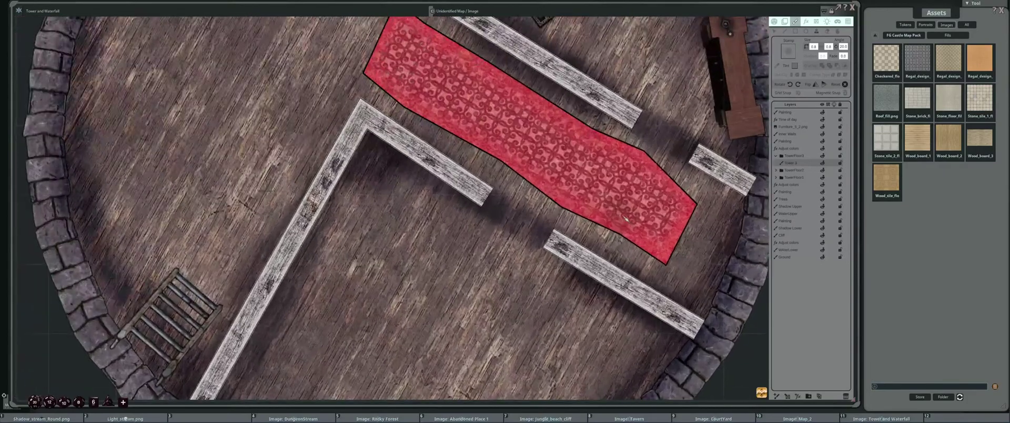
scroll(625, 223, down, 5)
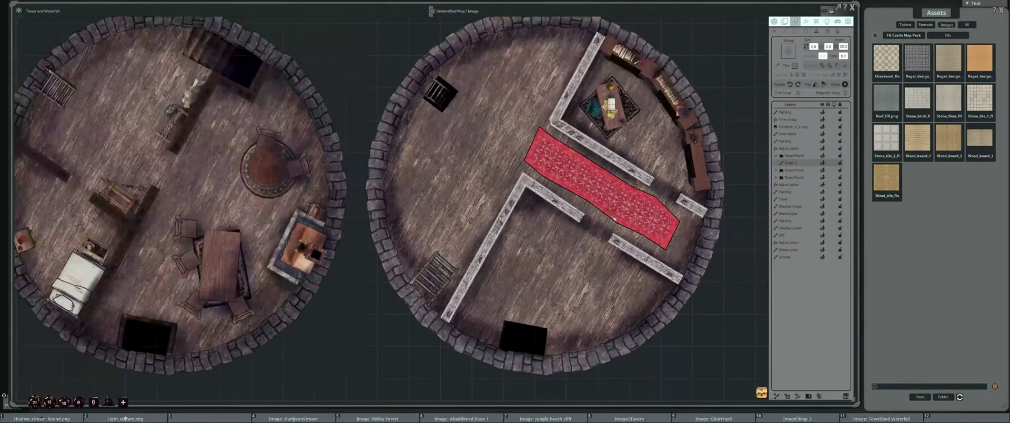
scroll(618, 207, up, 8)
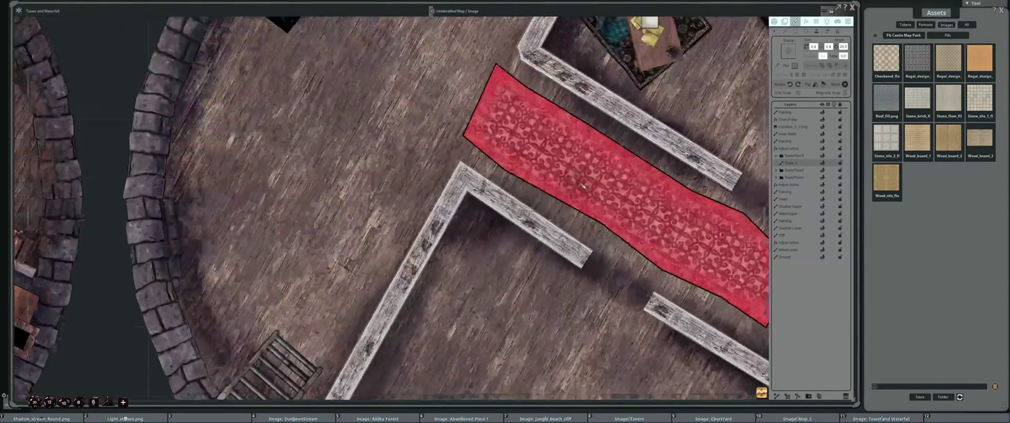
scroll(605, 185, down, 5)
scroll(593, 201, up, 4)
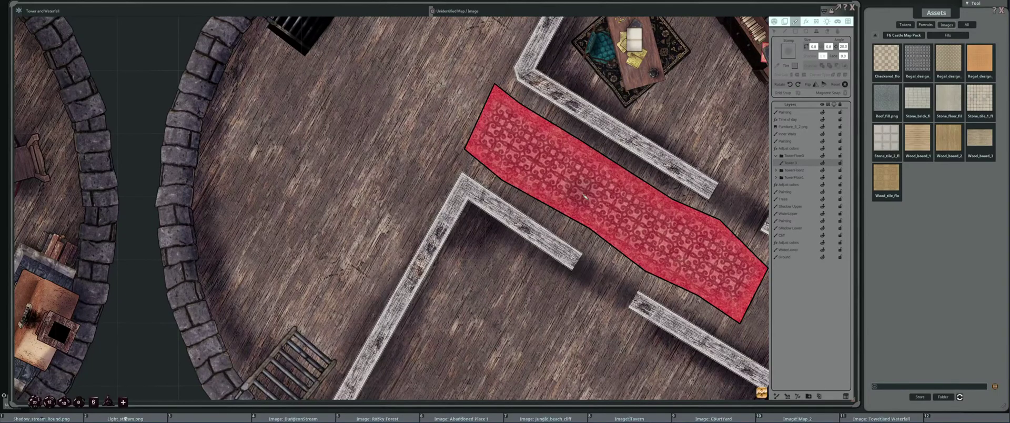
scroll(584, 197, down, 6)
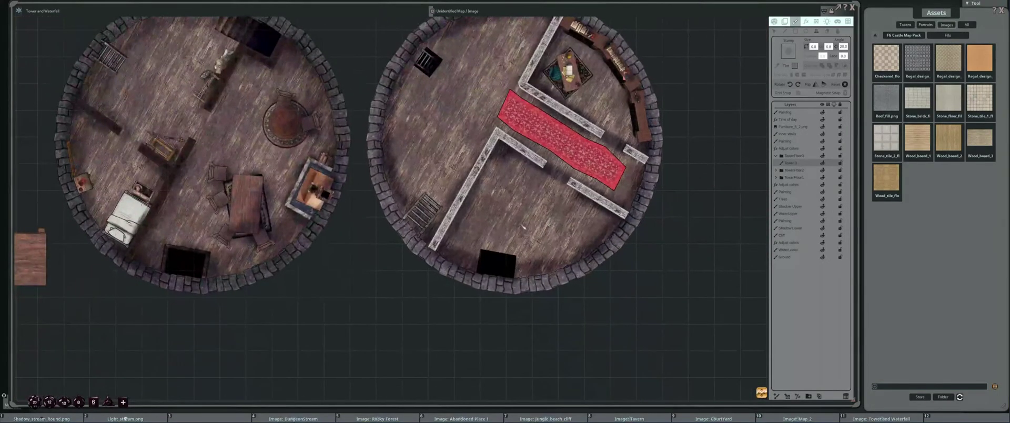
Examine the empty room below the carpeted corridor and compare it with the neighbouring furnished tower floor
scroll(626, 184, up, 2)
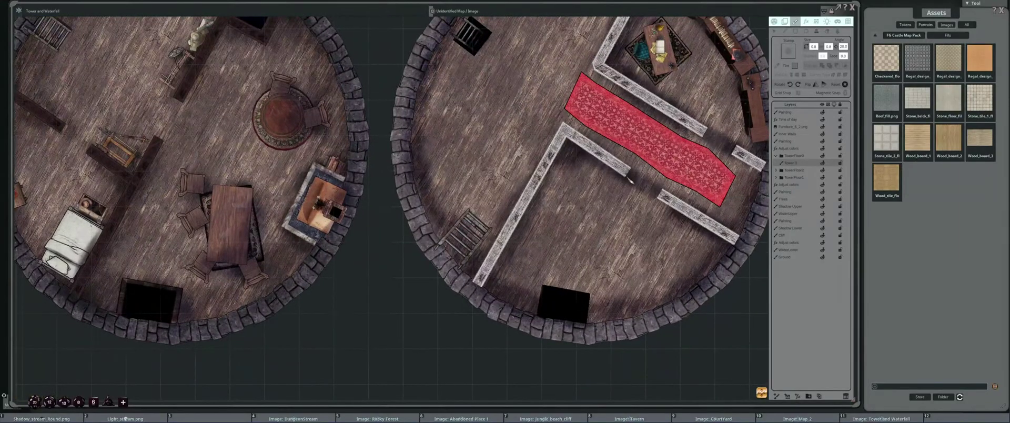
scroll(594, 200, up, 2)
scroll(613, 209, up, 1)
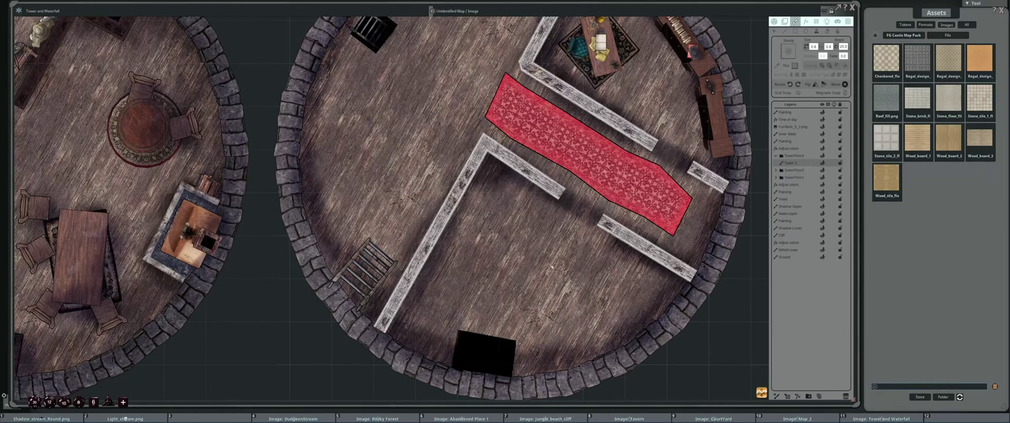
drag(550, 263, 561, 219)
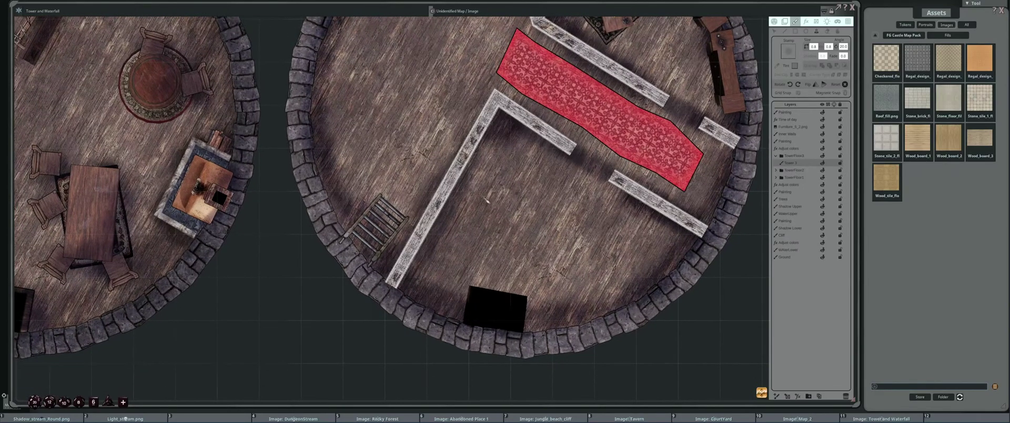
scroll(492, 200, down, 3)
drag(543, 247, 576, 222)
scroll(541, 281, up, 3)
scroll(571, 236, down, 3)
drag(480, 237, 575, 225)
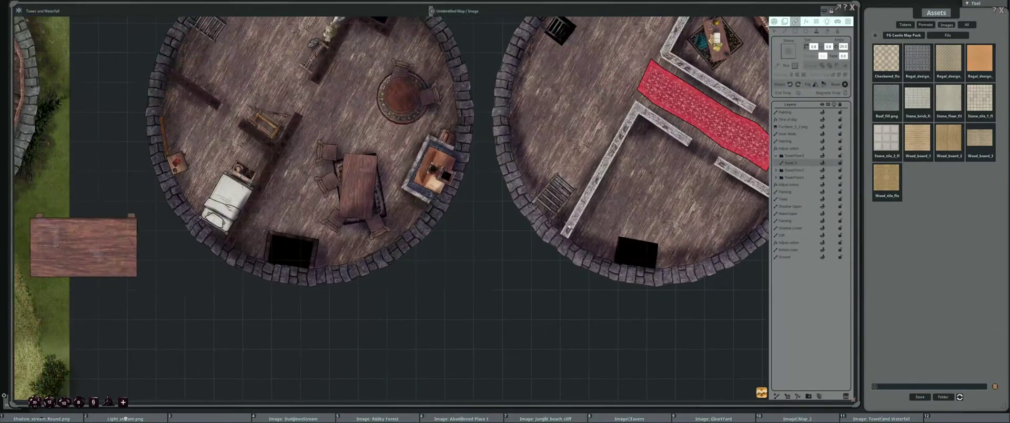
drag(682, 221, 589, 261)
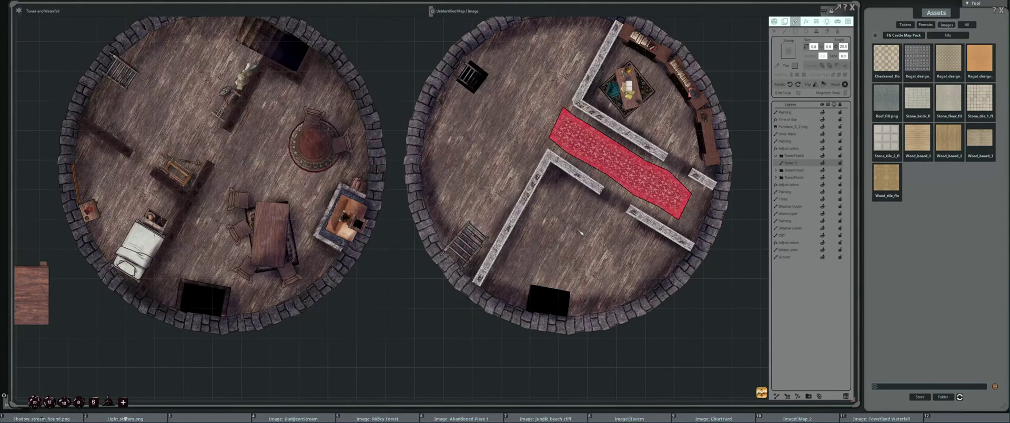
drag(569, 247, 538, 226)
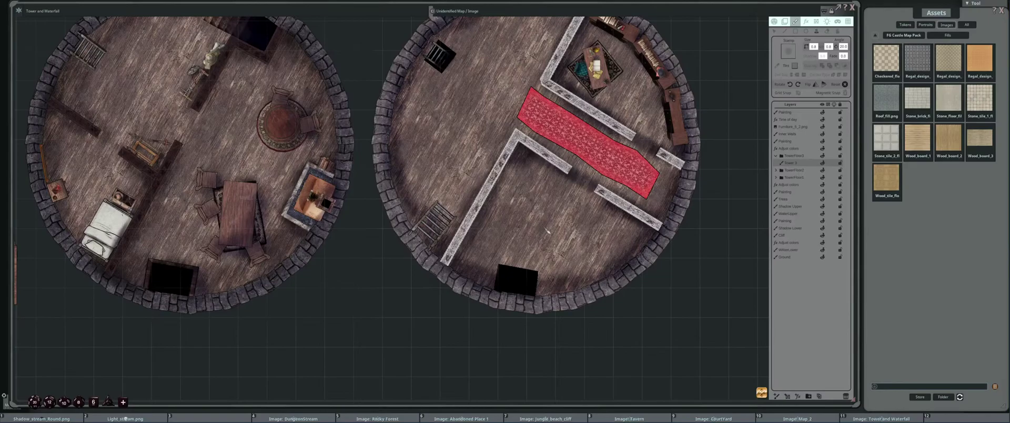
scroll(545, 208, down, 2)
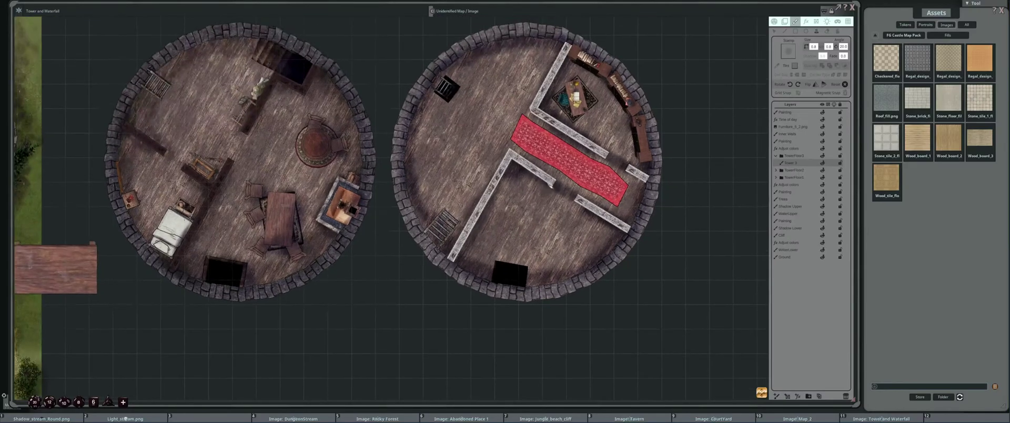
scroll(549, 191, up, 2)
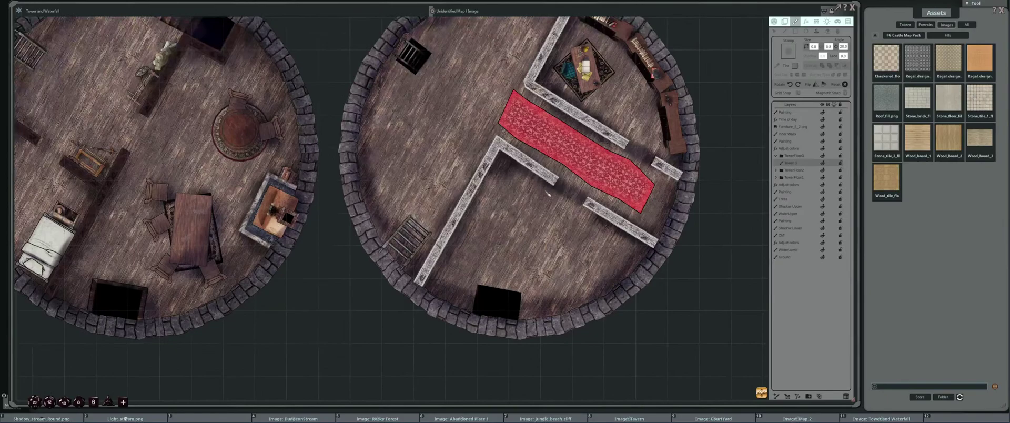
drag(547, 192, 565, 157)
drag(547, 192, 568, 182)
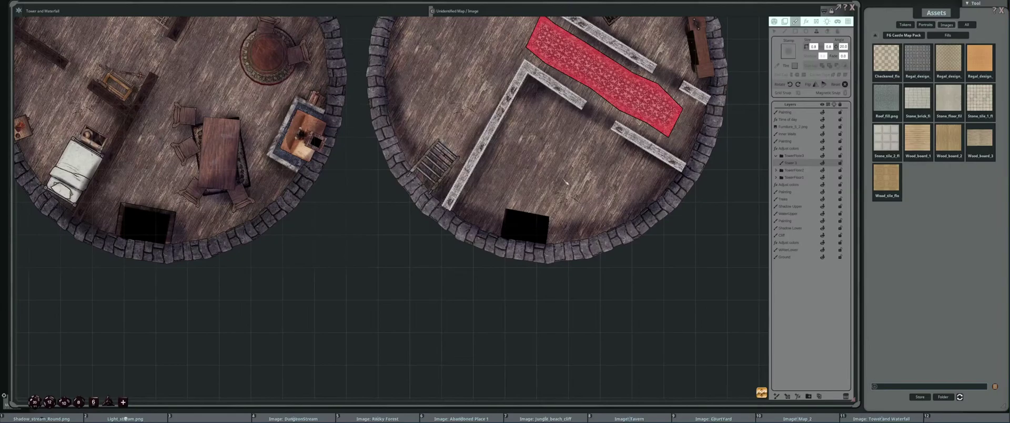
scroll(683, 185, down, 3)
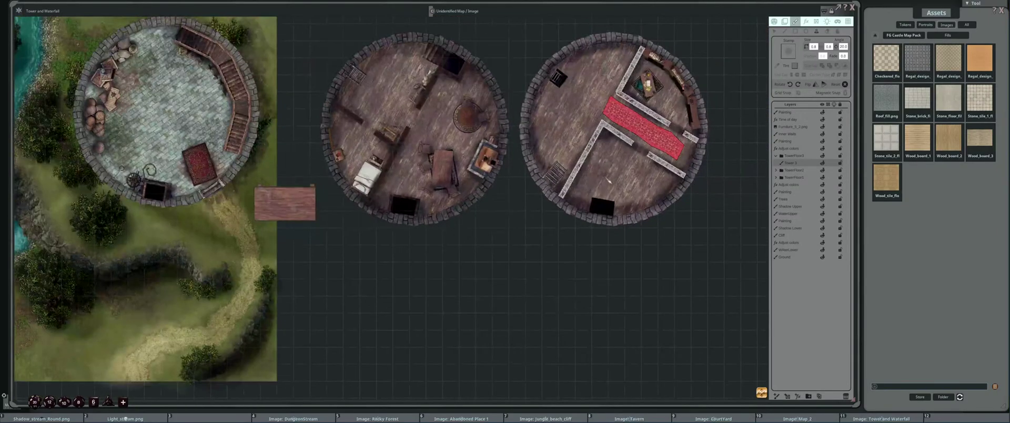
drag(631, 180, 611, 179)
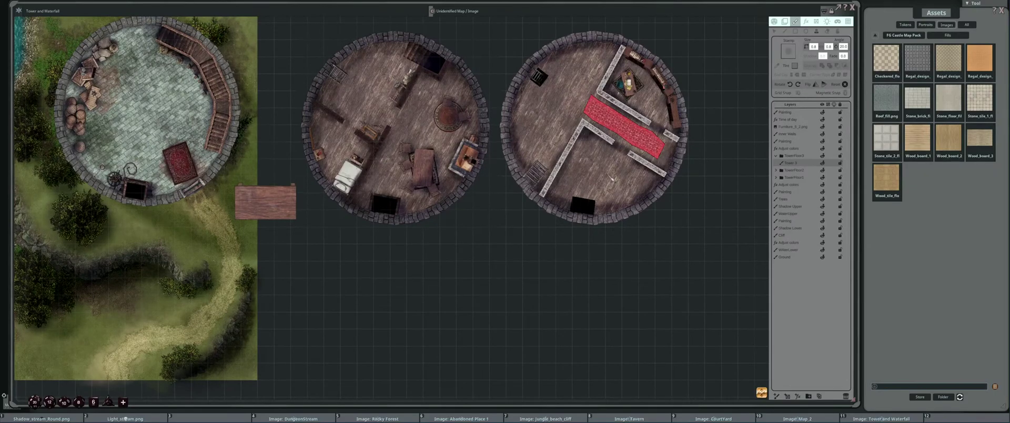
scroll(620, 206, up, 4)
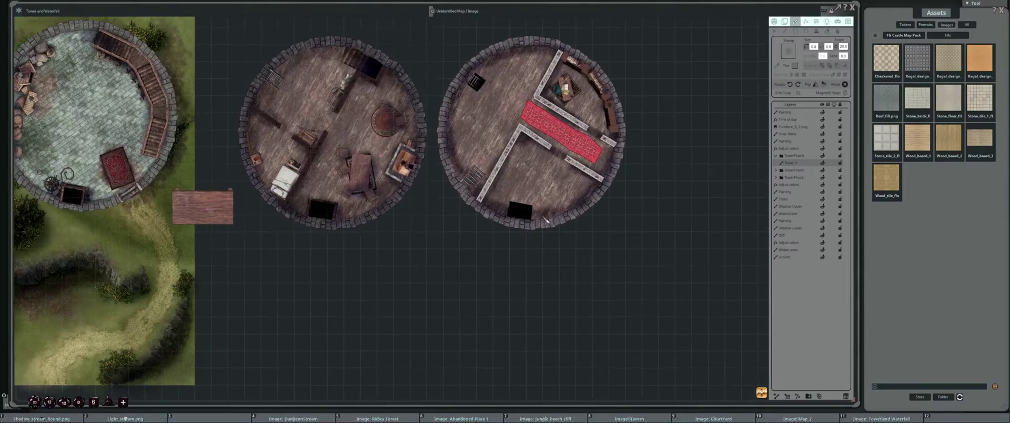
scroll(499, 195, down, 3)
drag(499, 196, 542, 190)
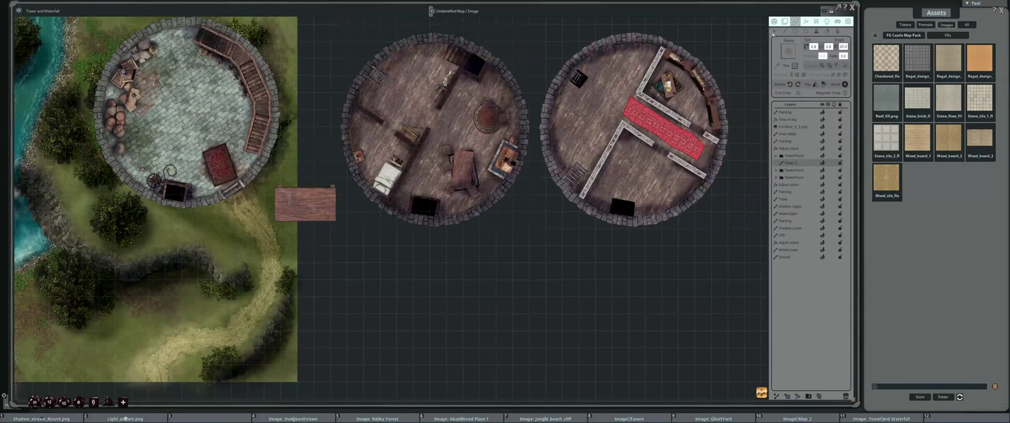
Find the layer holding the stray wooden board between the outdoor map and the second tower floor, and delete it
click(773, 33)
drag(347, 212, 449, 199)
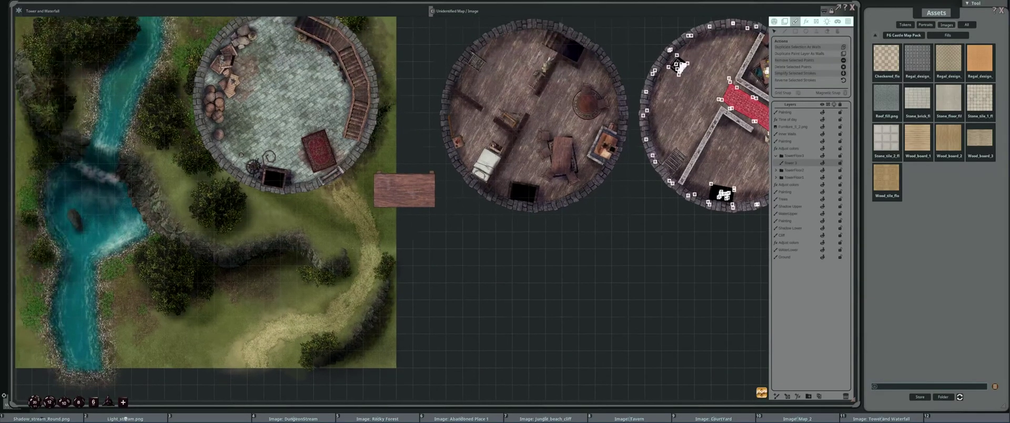
click(800, 113)
click(791, 142)
click(792, 149)
click(792, 157)
click(793, 164)
click(793, 171)
click(793, 177)
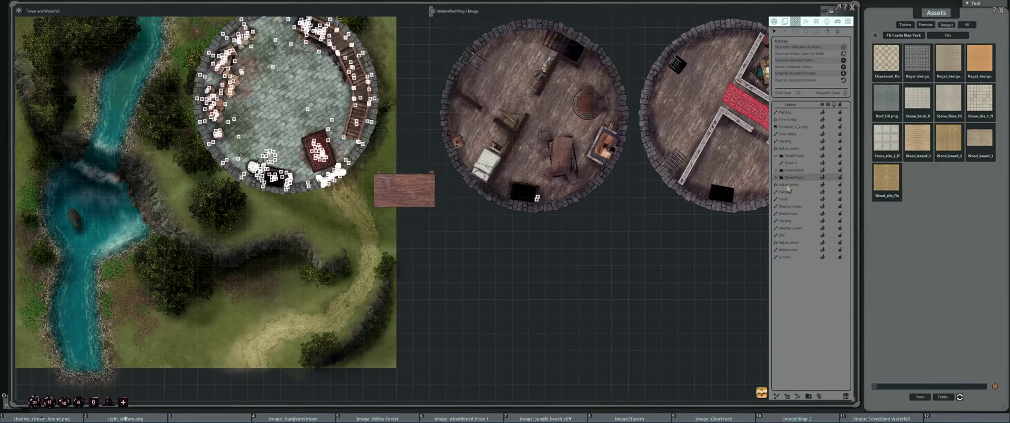
click(789, 185)
click(788, 199)
click(795, 127)
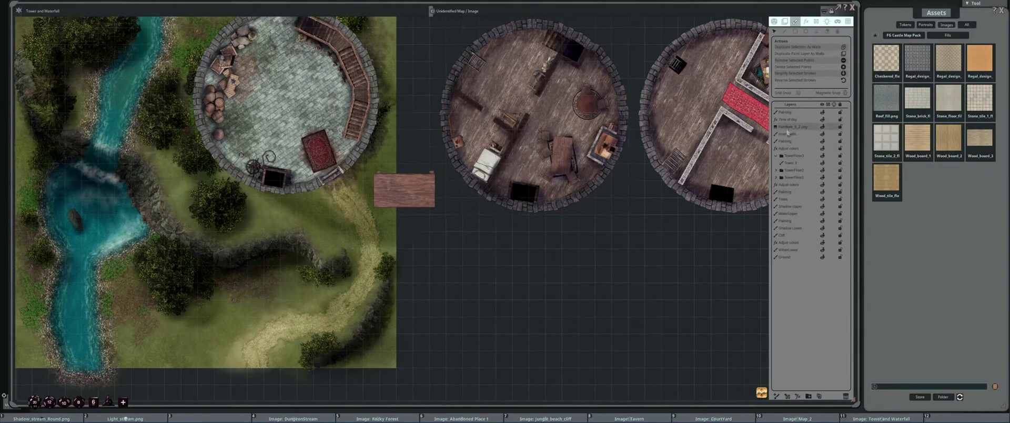
click(784, 21)
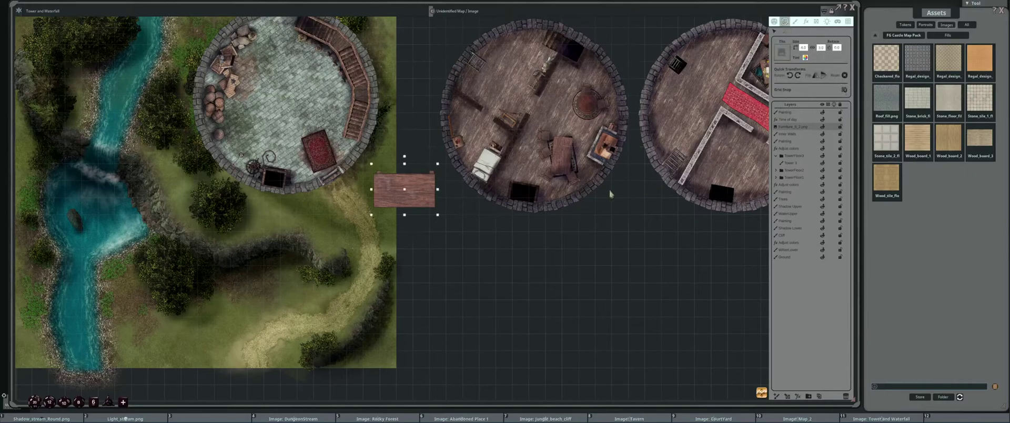
key(Delete)
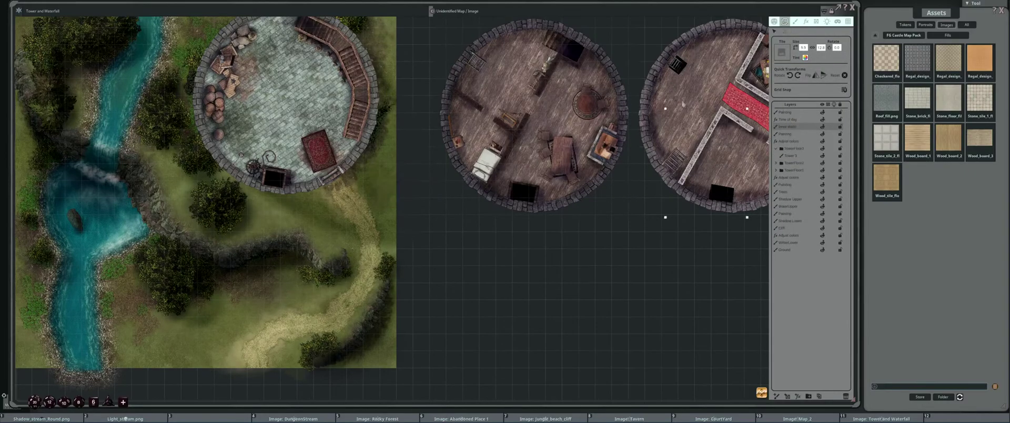
Select the third tower floor's layer and show its overall transform bounds
scroll(760, 57, up, 3)
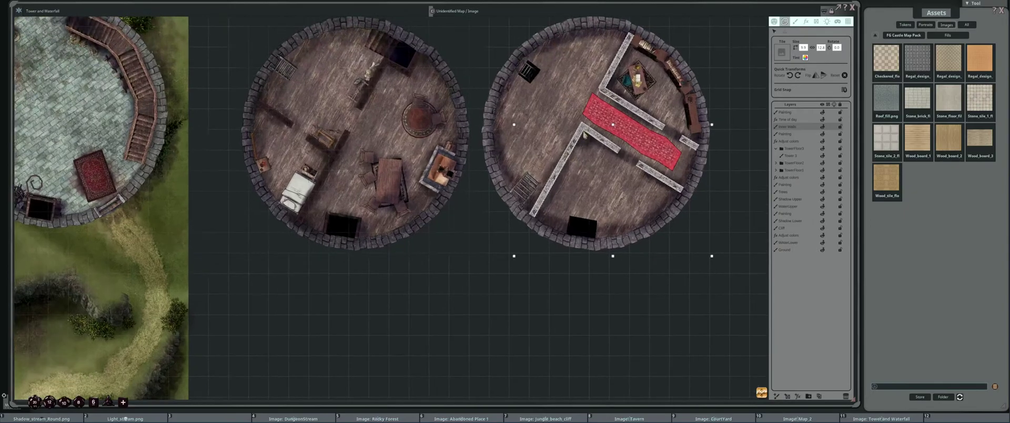
click(796, 21)
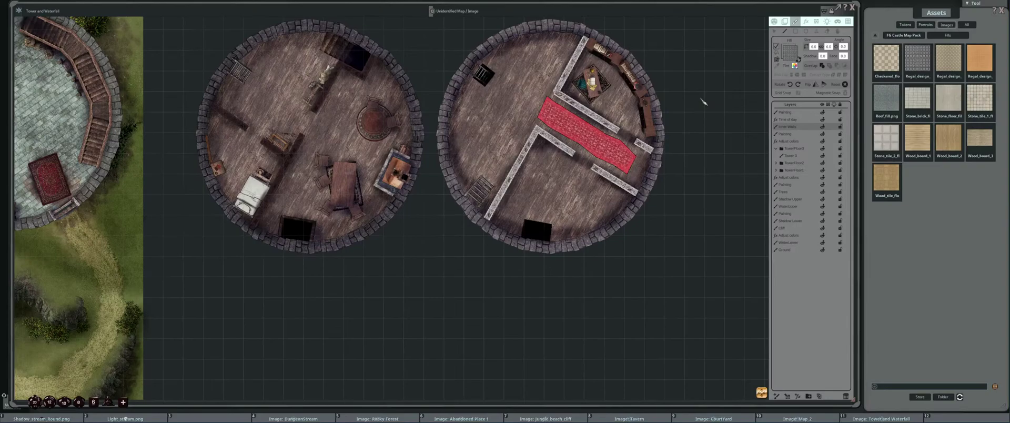
click(801, 156)
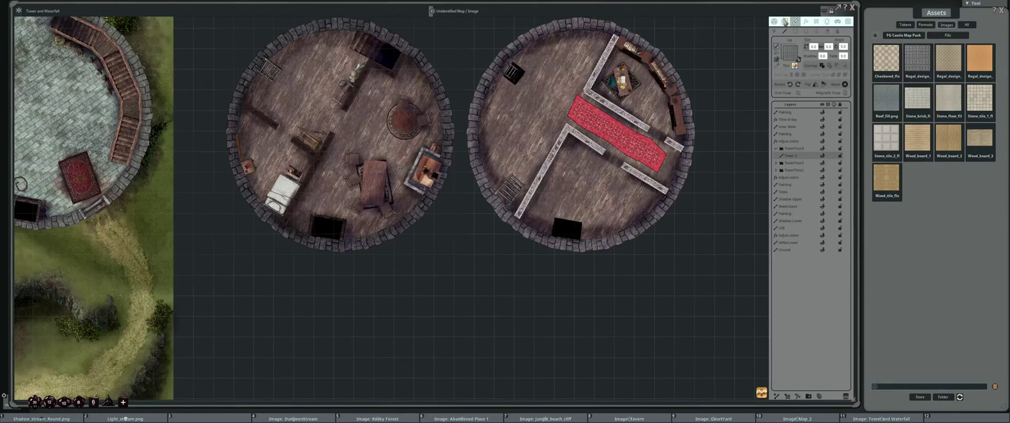
click(785, 21)
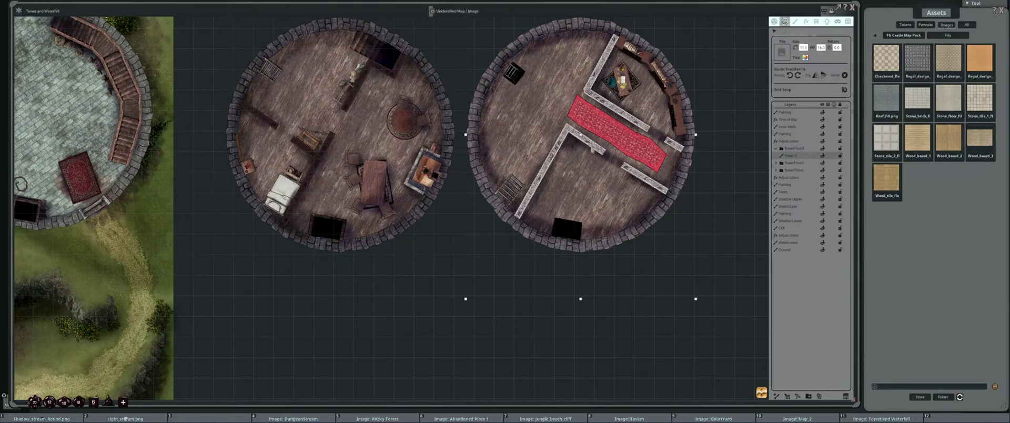
scroll(508, 205, down, 3)
drag(694, 160, 630, 159)
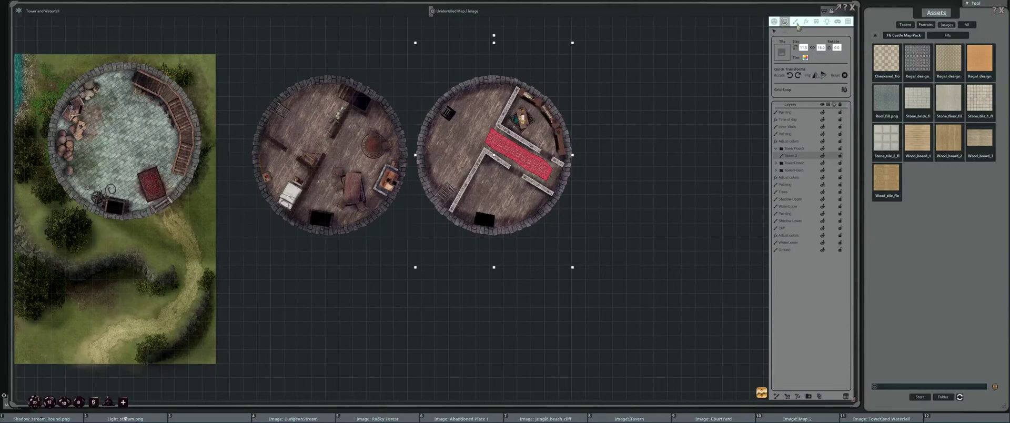
Add a new painting layer above the others and draw a large patterned rectangle in the empty area beside the third tower floor
click(787, 113)
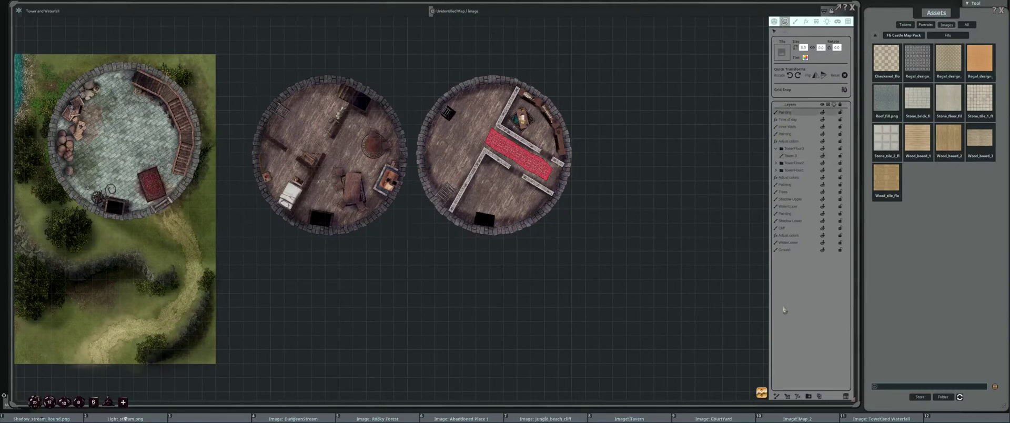
click(778, 398)
drag(625, 226, 485, 230)
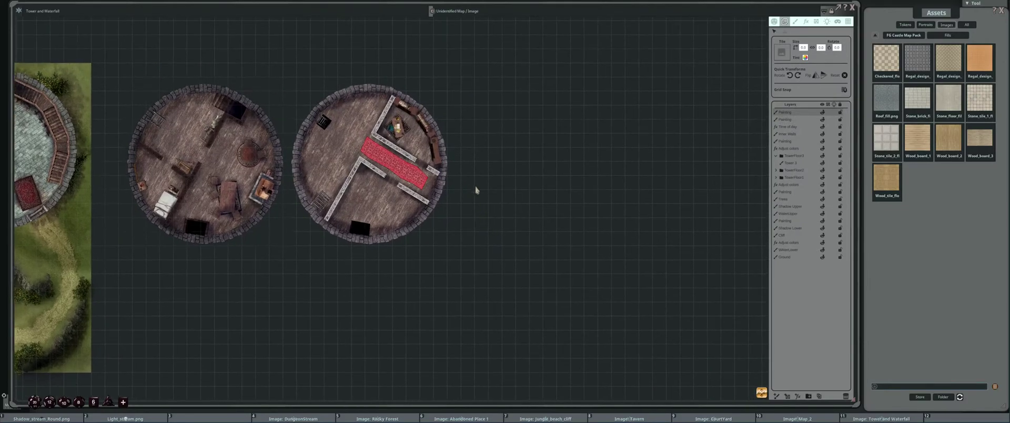
click(878, 68)
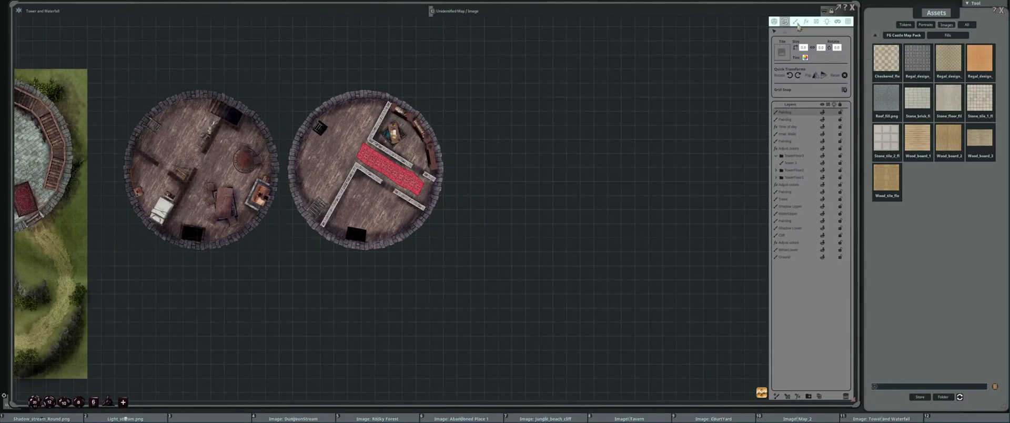
drag(563, 205, 505, 217)
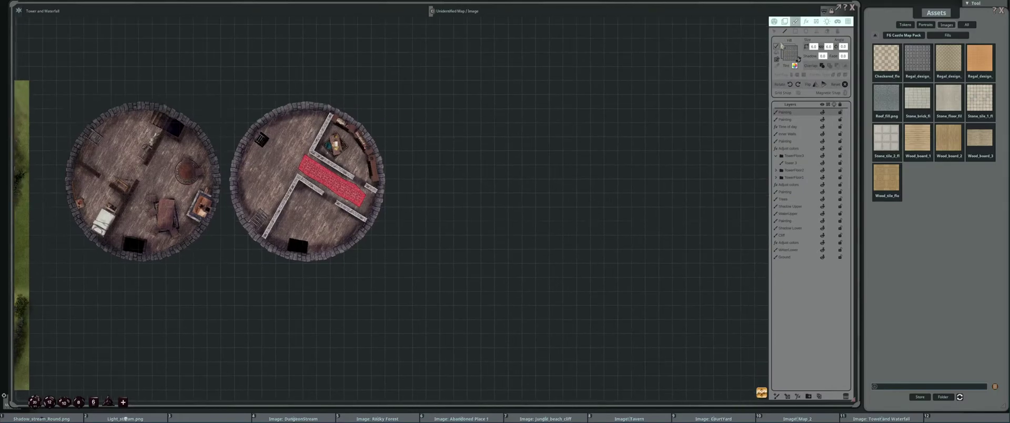
click(795, 32)
drag(429, 111, 605, 239)
scroll(538, 188, up, 3)
drag(529, 185, 551, 207)
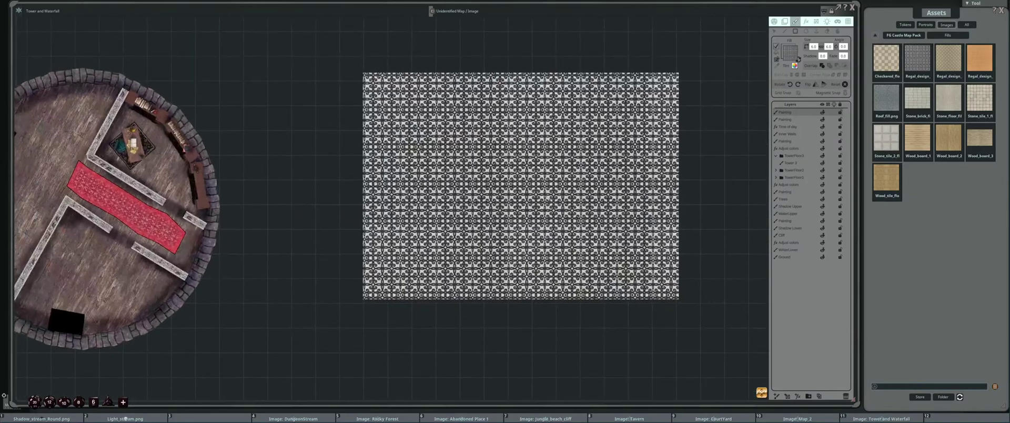
Transform the patterned rectangle's layer into a wide, low strip by reducing its height and increasing its width
click(785, 21)
drag(522, 299, 521, 223)
drag(361, 186, 328, 187)
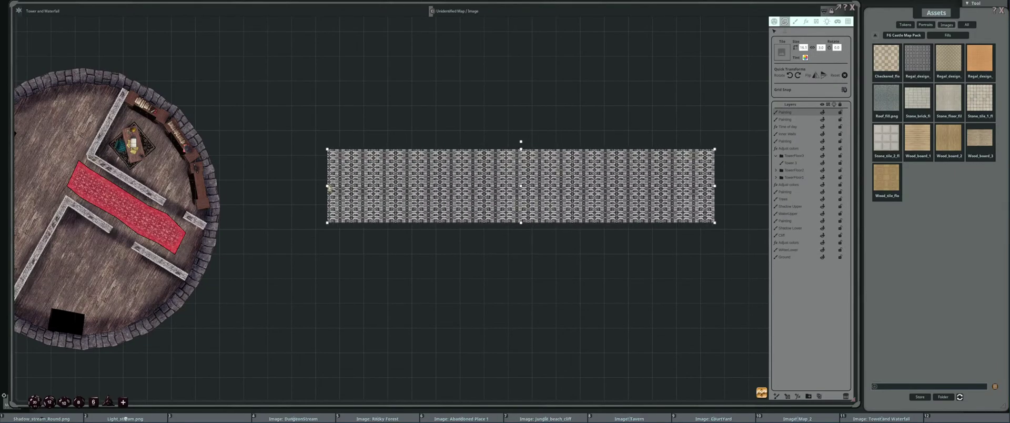
scroll(576, 190, up, 3)
scroll(493, 225, down, 3)
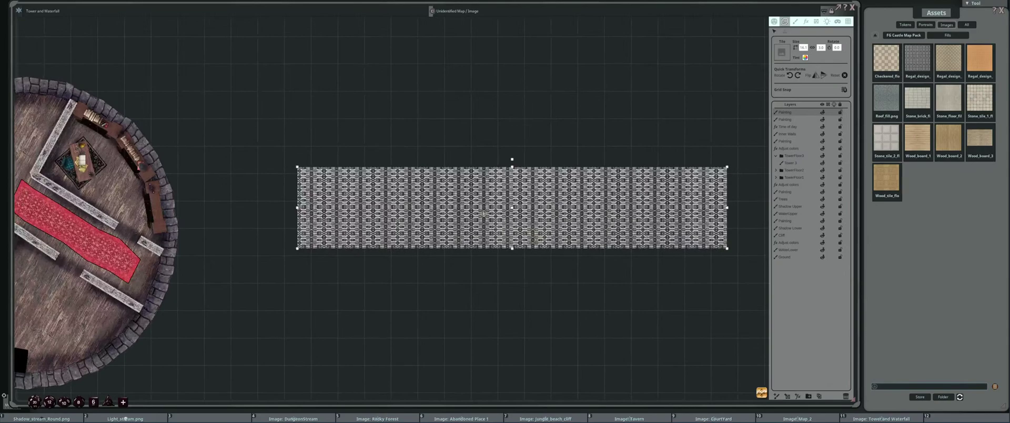
Move the strip's two upper corner points inward and down to reshape it into a trapezoid
click(795, 21)
drag(298, 167, 351, 217)
drag(727, 167, 628, 218)
scroll(542, 219, up, 3)
scroll(524, 234, up, 2)
scroll(532, 241, down, 5)
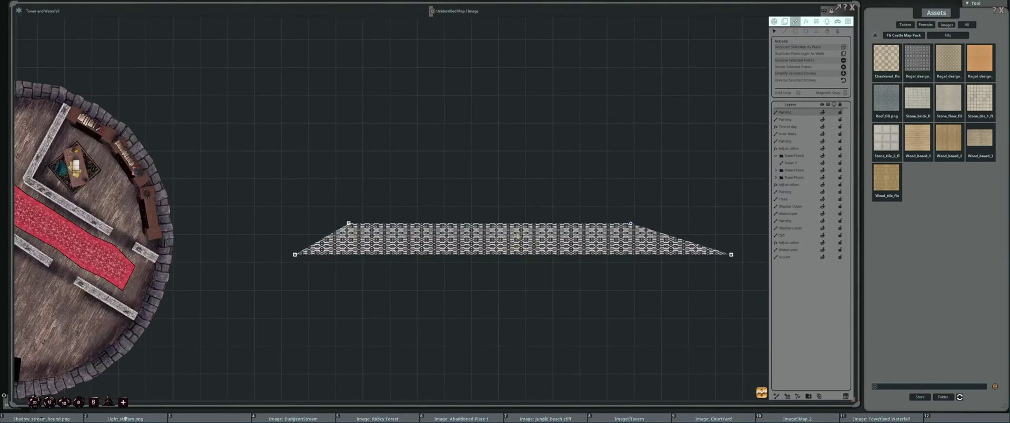
scroll(533, 225, down, 3)
drag(425, 236, 580, 212)
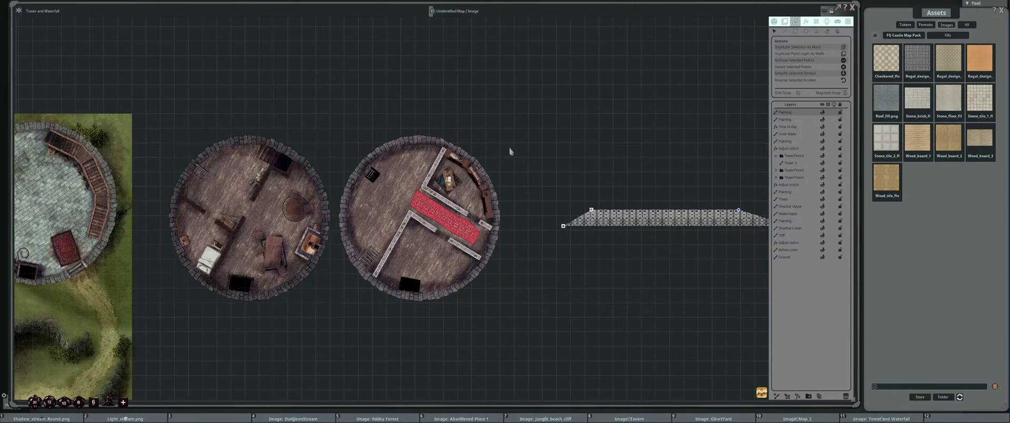
Select all points of the patterned trapezoid and delete the shape
drag(632, 198, 605, 191)
scroll(505, 231, up, 4)
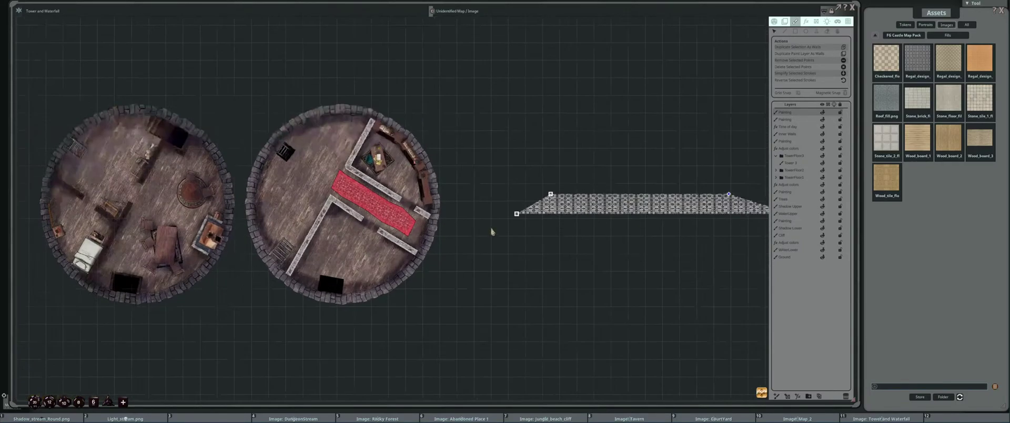
drag(535, 243, 452, 240)
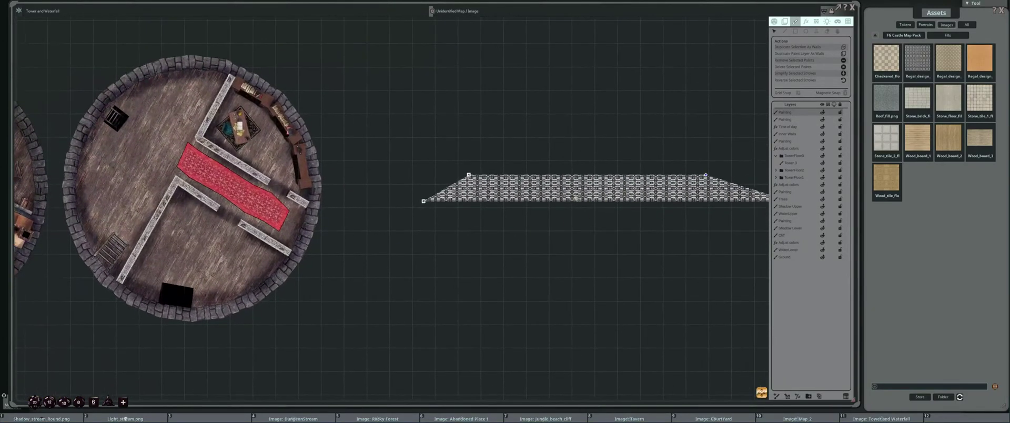
drag(424, 201, 444, 195)
drag(408, 154, 768, 262)
drag(677, 244, 592, 241)
drag(343, 119, 718, 265)
key(Delete)
Replace the emptied test layer with a new painting layer for furnishing the empty room below the carpeted corridor
scroll(551, 228, down, 3)
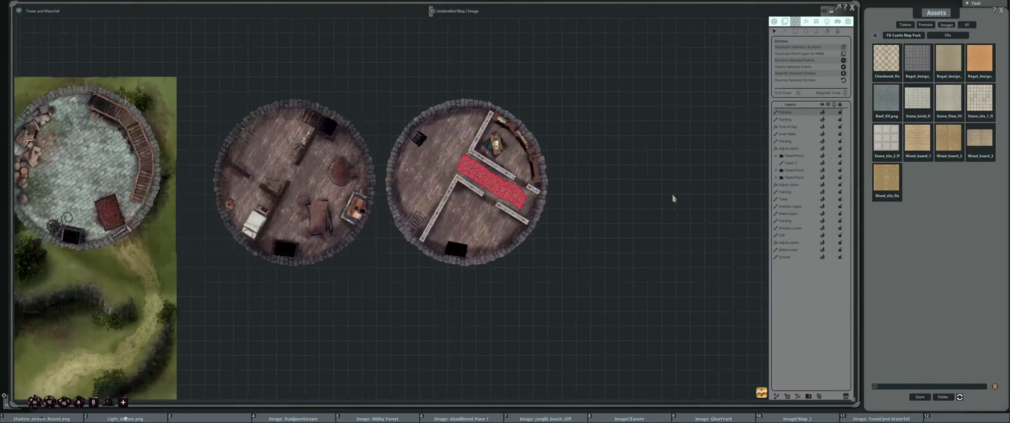
drag(591, 237, 601, 209)
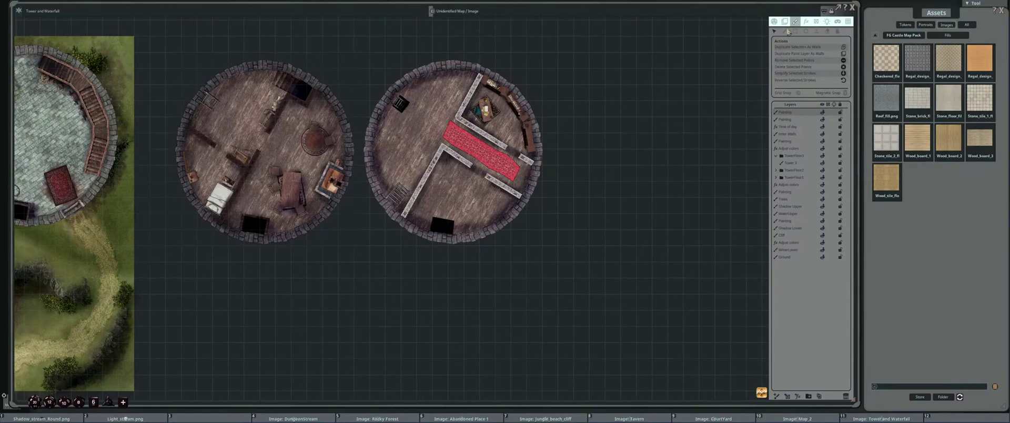
click(846, 396)
click(776, 396)
scroll(414, 187, up, 3)
scroll(413, 186, up, 5)
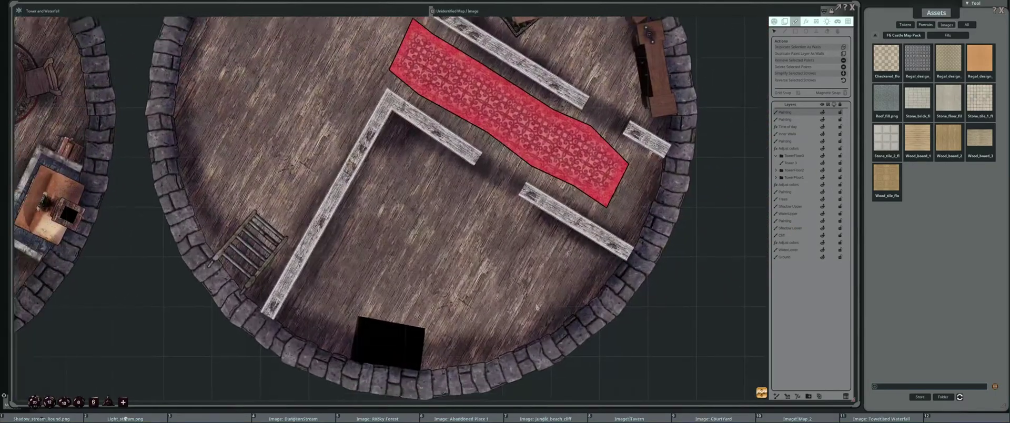
drag(537, 308, 542, 266)
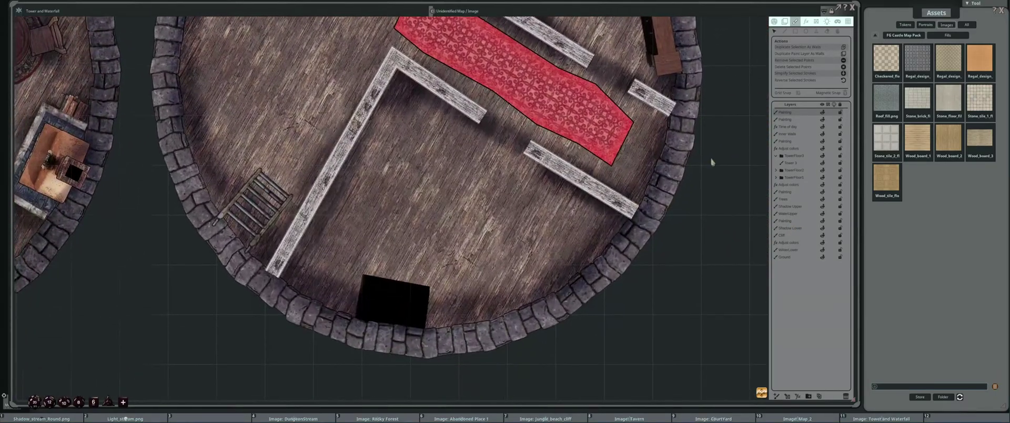
Browse the Campaign and Data image asset folders for material for the empty room
click(875, 38)
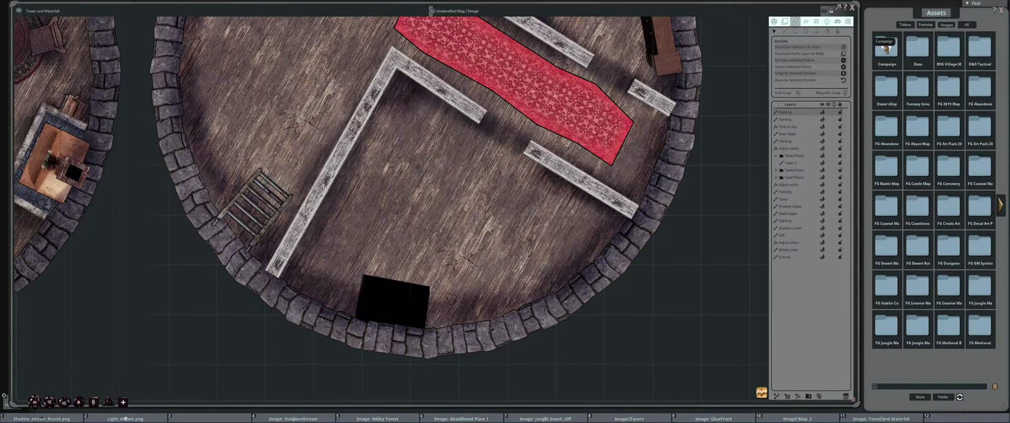
click(887, 48)
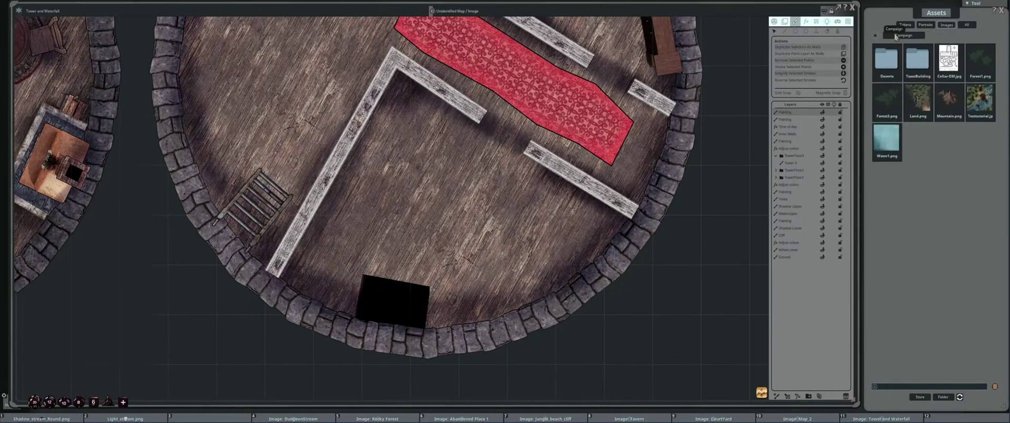
click(876, 36)
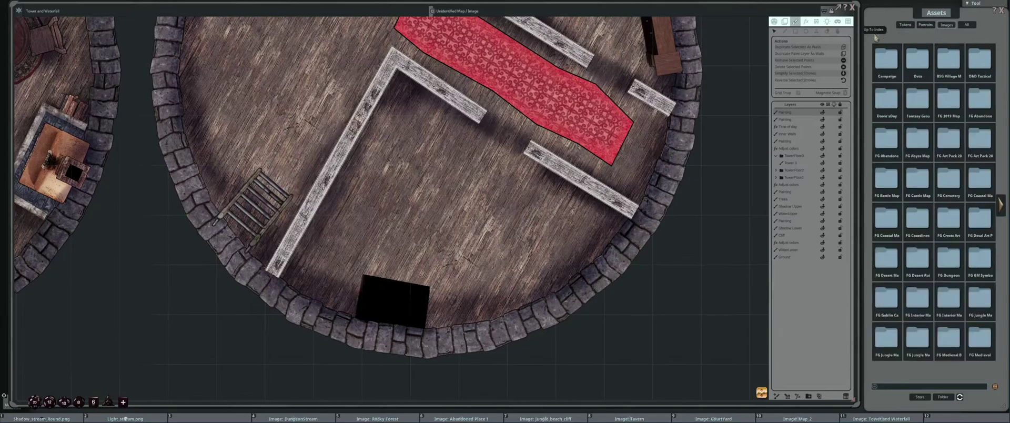
click(917, 46)
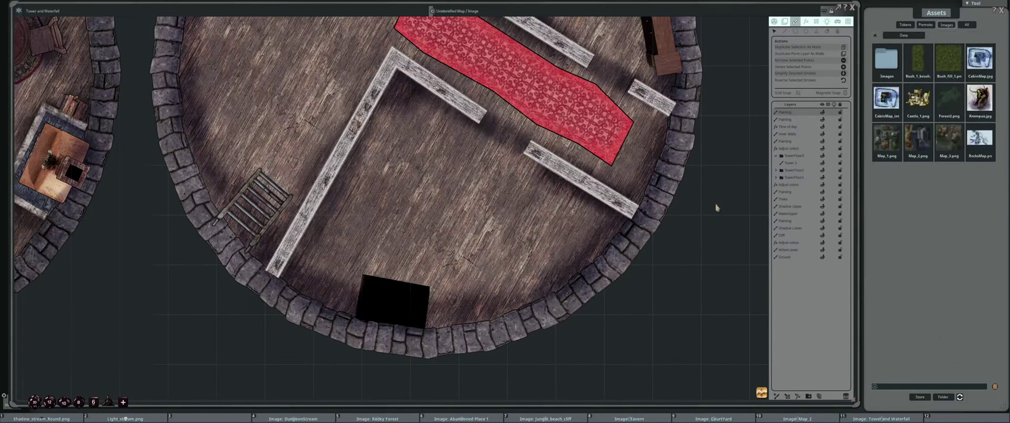
drag(713, 215, 691, 213)
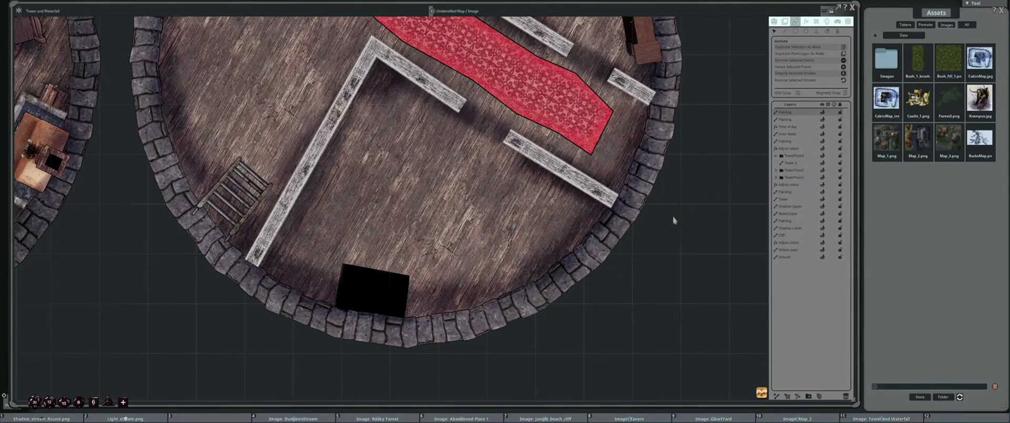
scroll(703, 170, down, 2)
drag(703, 169, 600, 180)
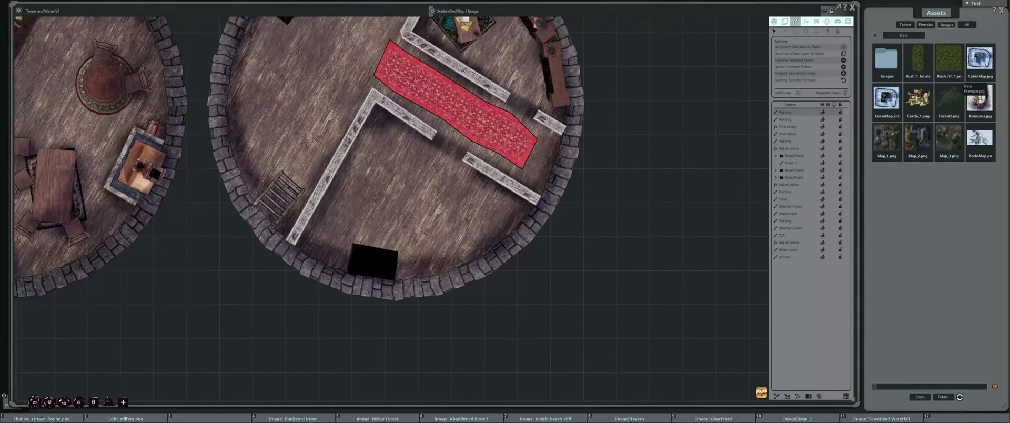
Draw a rectangle filled with Krampus.jpg in the empty area beside the tower floor with the red carpet
click(797, 32)
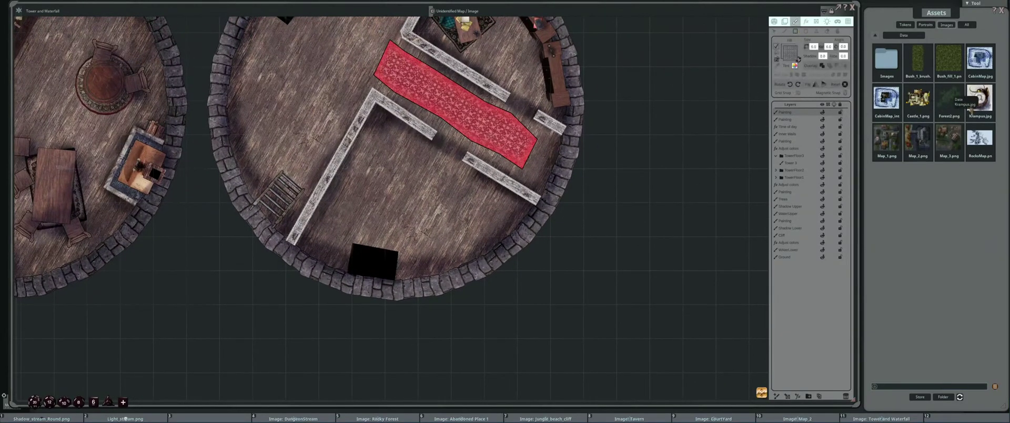
drag(690, 192, 623, 192)
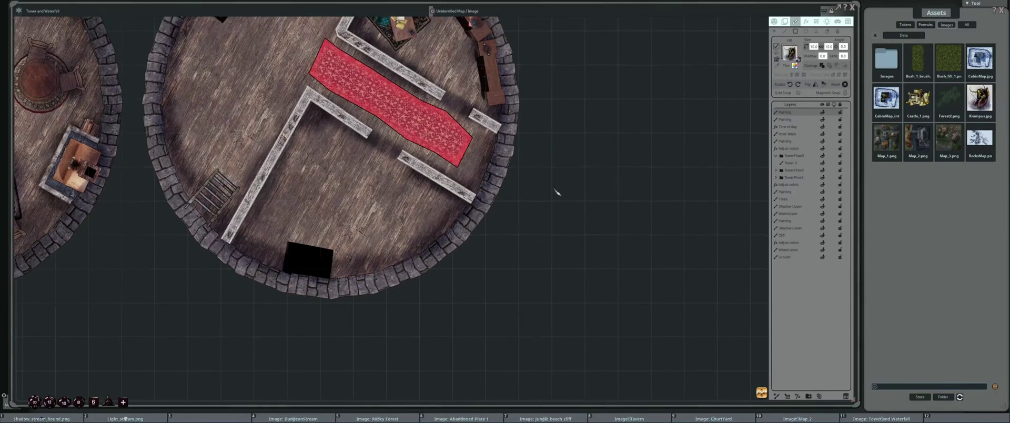
drag(558, 192, 586, 166)
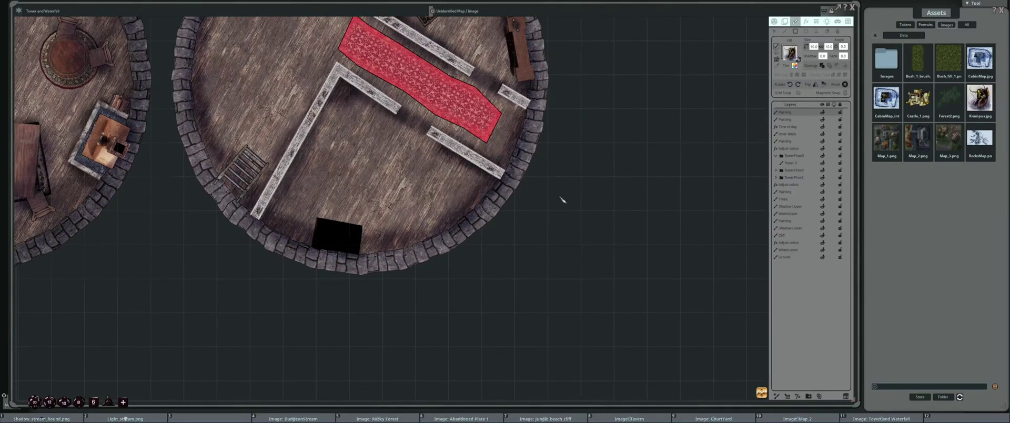
drag(589, 179, 667, 271)
Scale down the rectangle's Krampus fill image until a whole figure fits inside the shape
drag(560, 234, 519, 221)
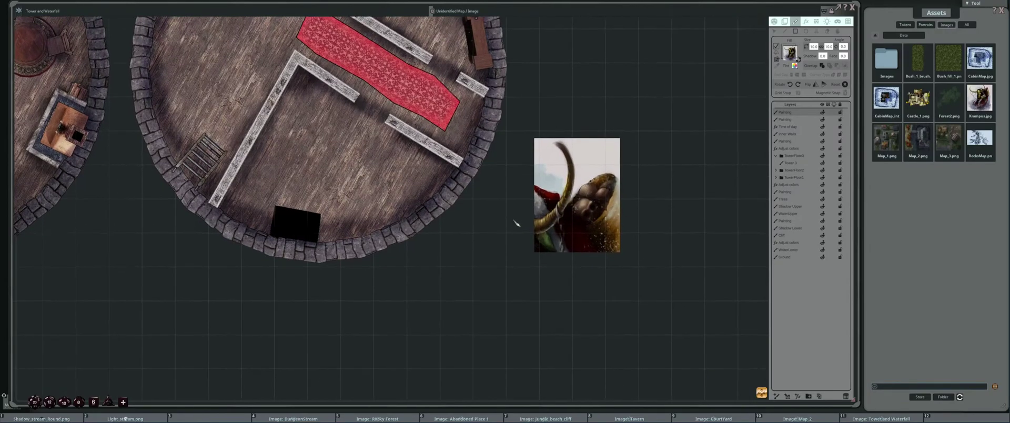
scroll(519, 221, down, 1)
click(839, 32)
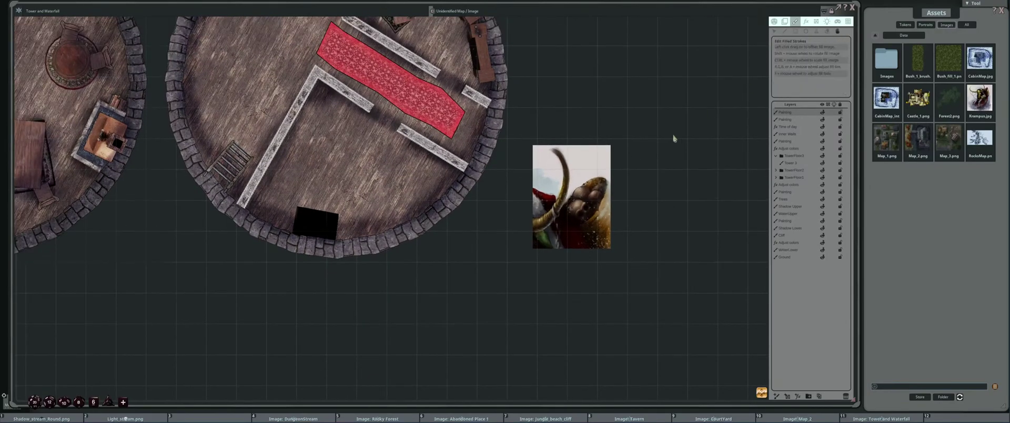
scroll(553, 200, up, 3)
scroll(552, 200, down, 3)
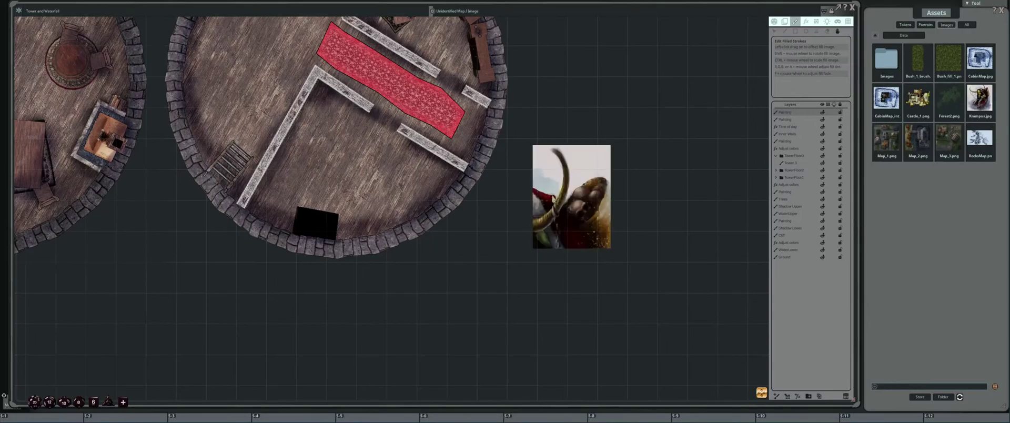
scroll(555, 199, up, 1)
scroll(554, 199, down, 1)
scroll(554, 199, down, 1)
scroll(568, 199, up, 2)
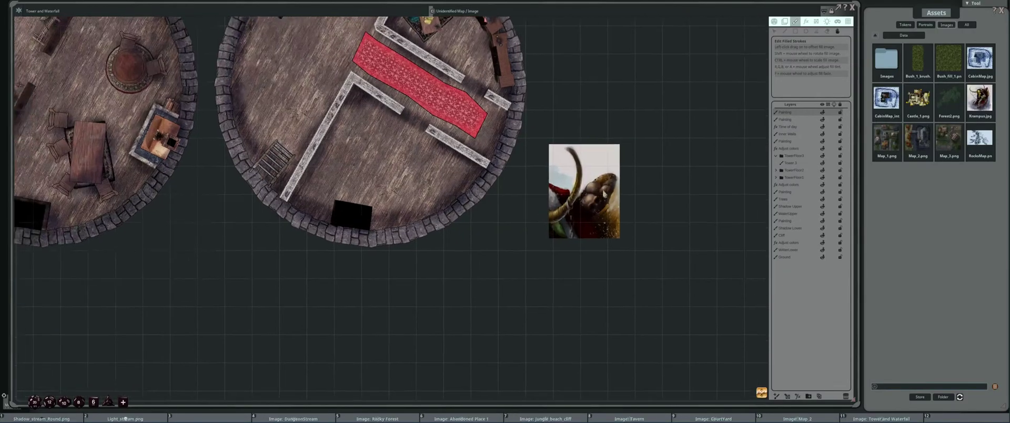
scroll(608, 188, up, 1)
key(ctrl)
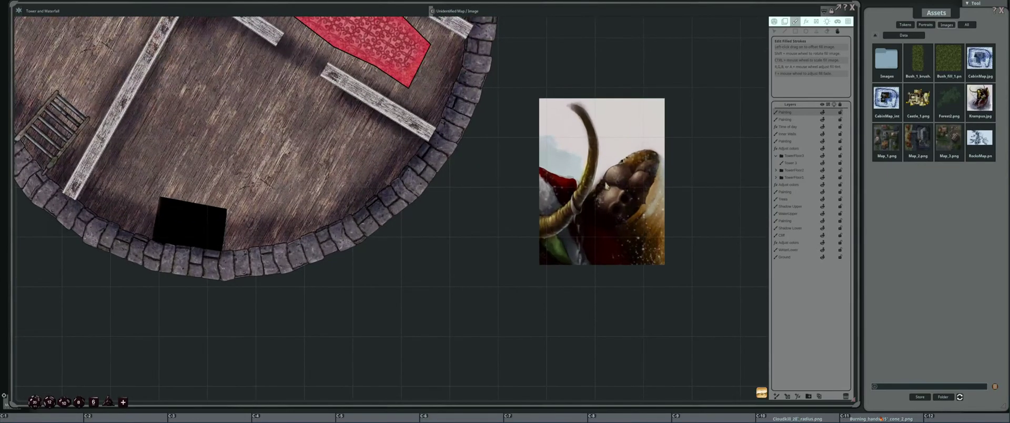
scroll(607, 184, down, 3)
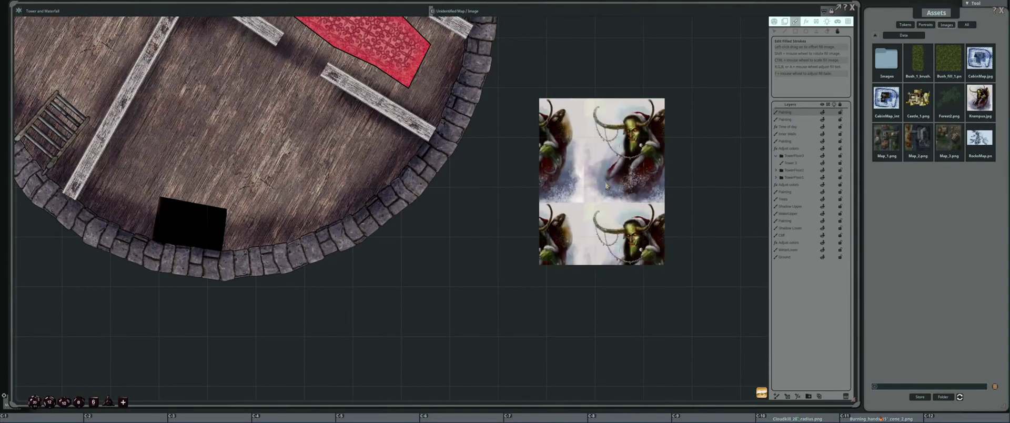
scroll(606, 184, up, 2)
Pull in the rectangle's corner points to crop it to a single Krampus picture, and shift the fill image to centre the figure
key(Escape)
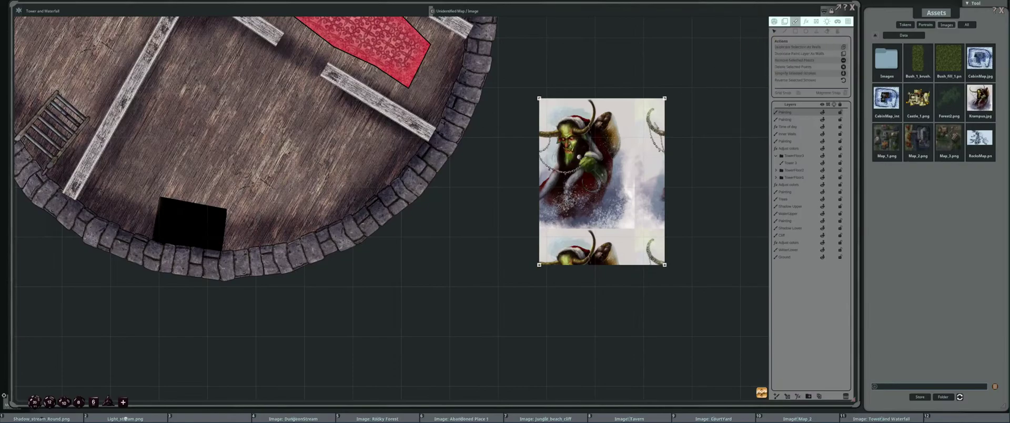
drag(665, 264, 635, 229)
drag(540, 264, 542, 228)
drag(664, 99, 634, 98)
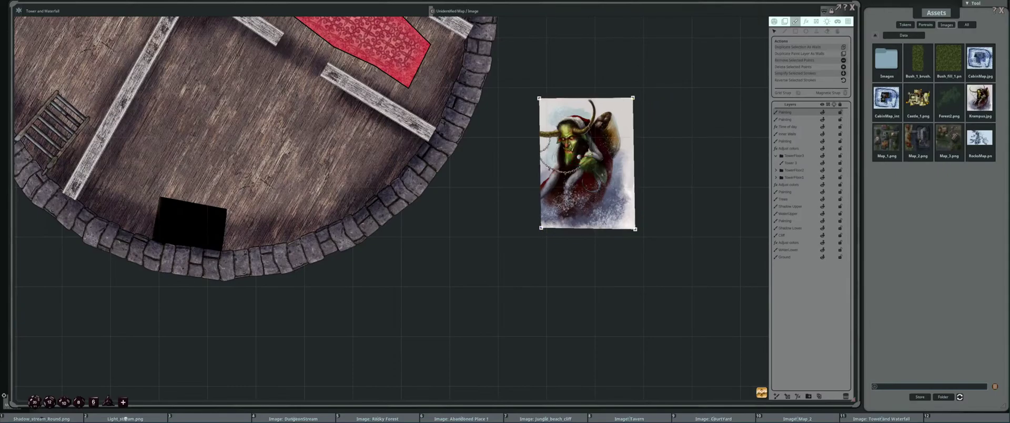
click(835, 32)
drag(590, 161, 634, 176)
scroll(634, 177, down, 2)
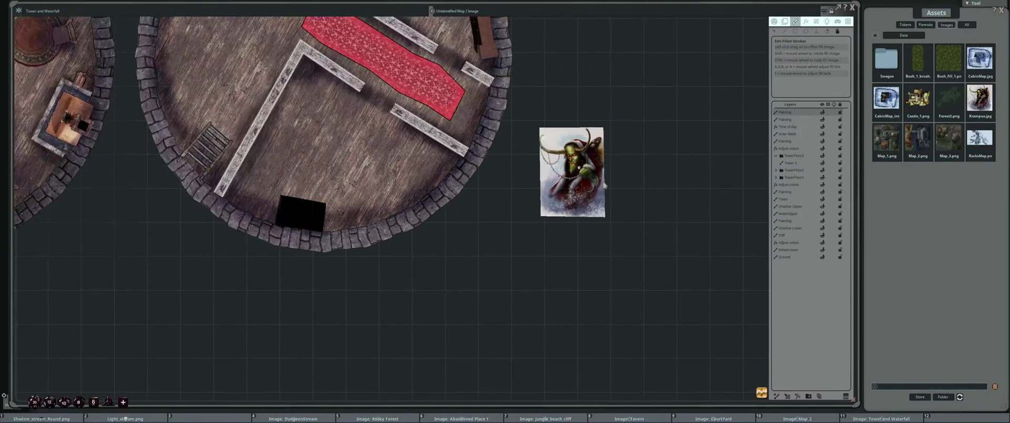
Shrink the Krampus picture's height and width with the transform tool to flatten it into a small narrow strip
click(785, 22)
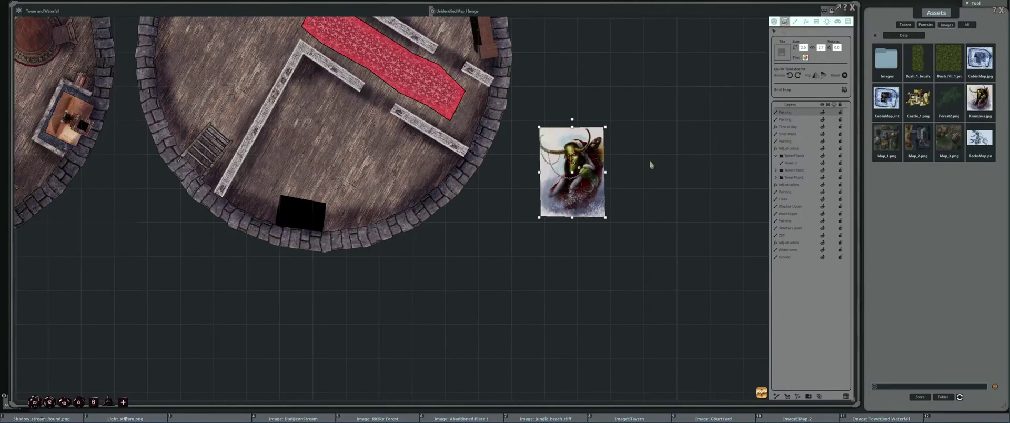
scroll(634, 180, up, 1)
scroll(616, 215, up, 2)
drag(553, 260, 558, 234)
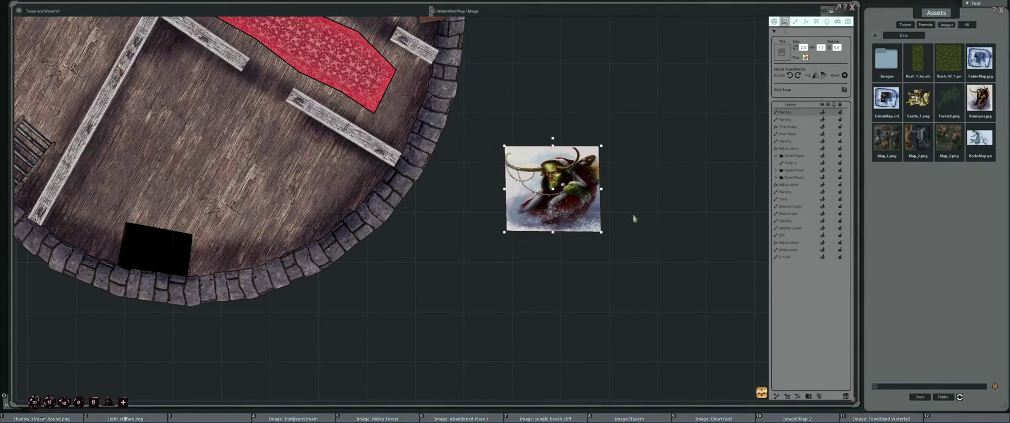
drag(633, 219, 613, 221)
drag(536, 238, 538, 230)
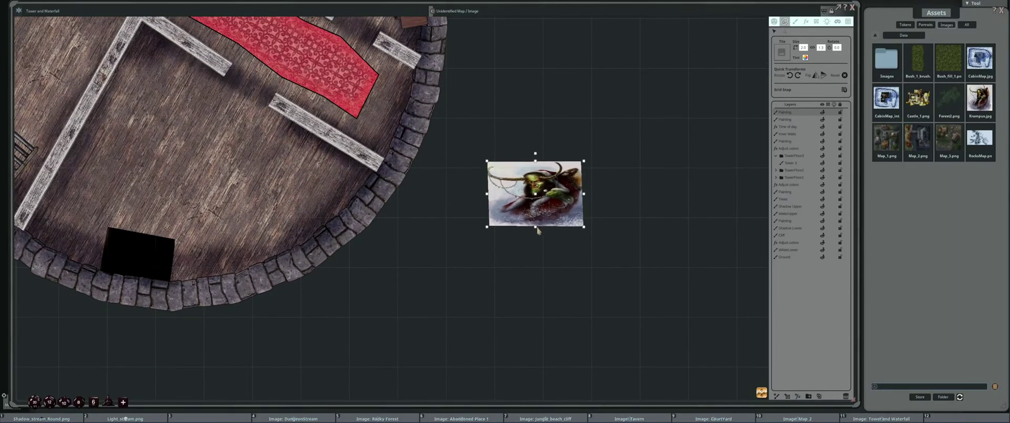
drag(487, 193, 510, 196)
drag(535, 231, 537, 192)
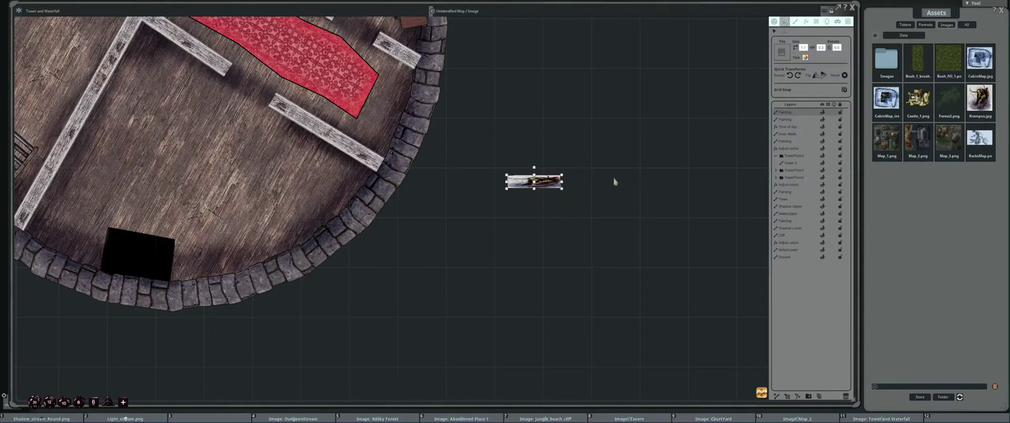
Move the Krampus strip against the curved outer wall of the empty room and rotate it to follow the wall
drag(607, 182, 576, 183)
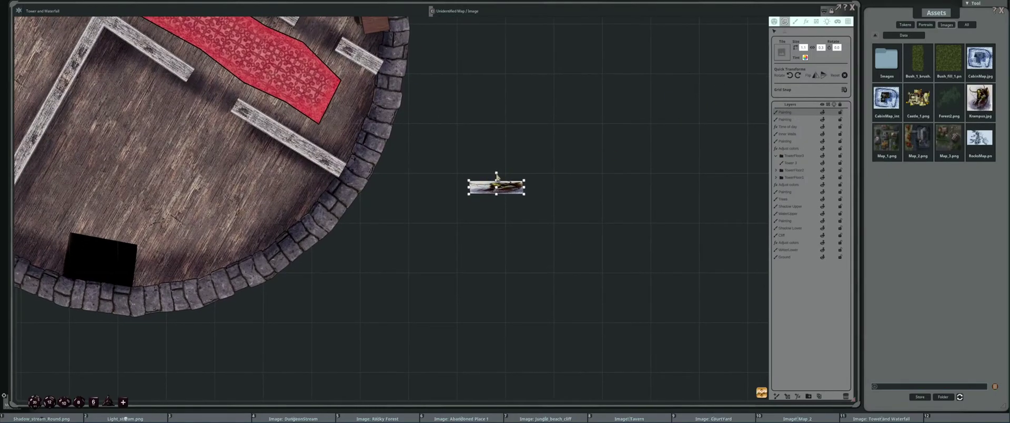
drag(496, 173, 298, 230)
scroll(297, 230, up, 5)
key(ctrl)
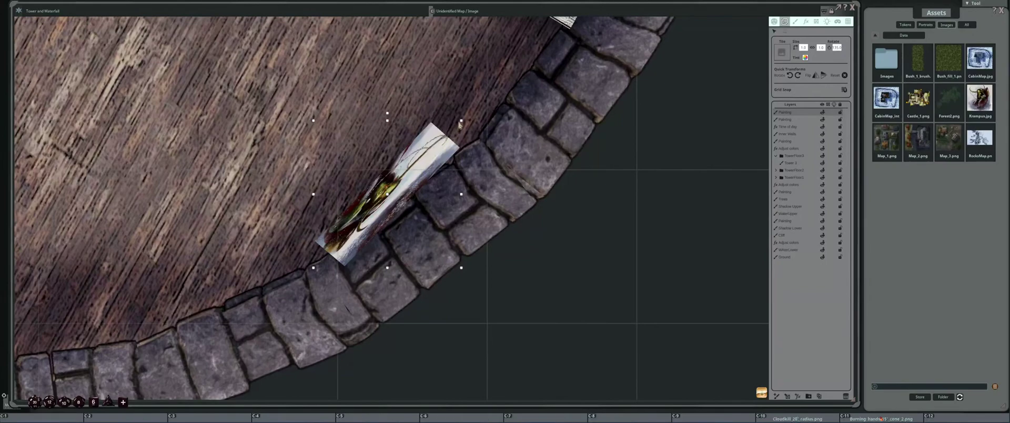
drag(388, 113, 392, 131)
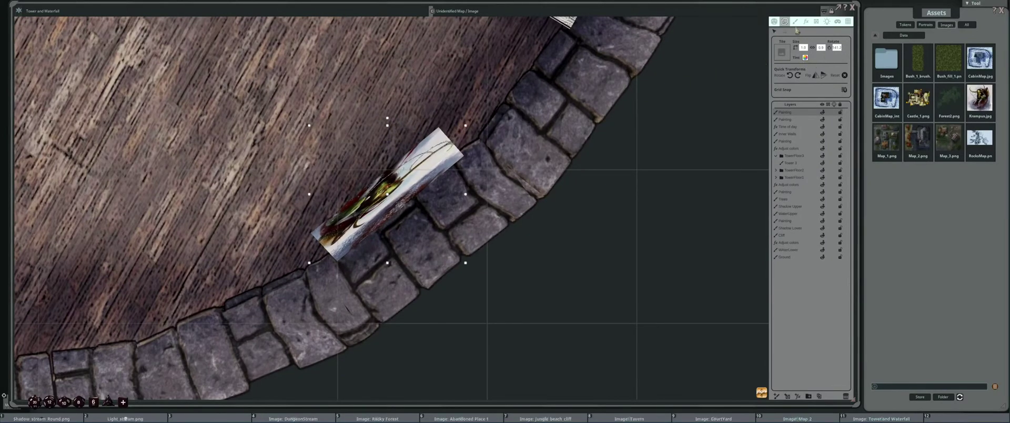
Move the Krampus picture's two room-side corner points inward to form a trapezoid, and shift its fill image to fit
click(795, 21)
drag(438, 127, 425, 141)
drag(311, 233, 314, 224)
drag(425, 141, 409, 146)
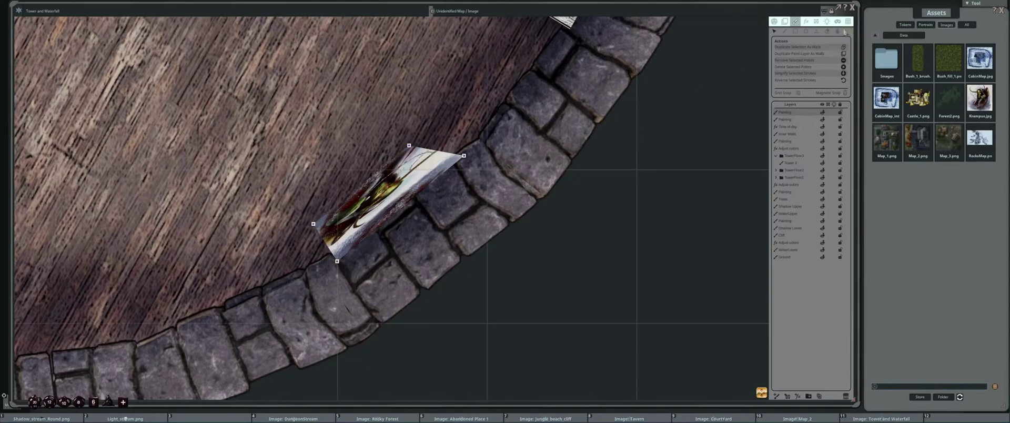
click(838, 32)
mouse_move(390, 200)
mouse_down()
mouse_move(421, 238)
mouse_move(411, 235)
mouse_up()
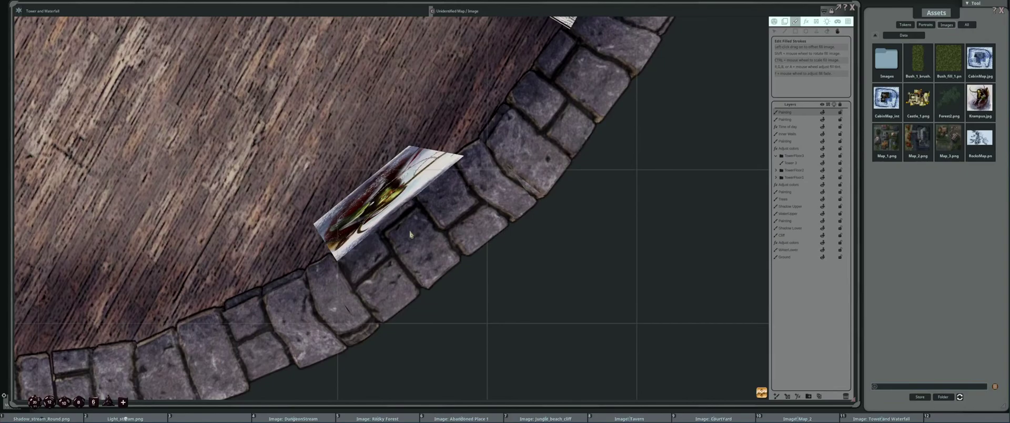
Examine how the Krampus wall picture looks on the tower floor, both close up and from a distance
scroll(411, 221, down, 5)
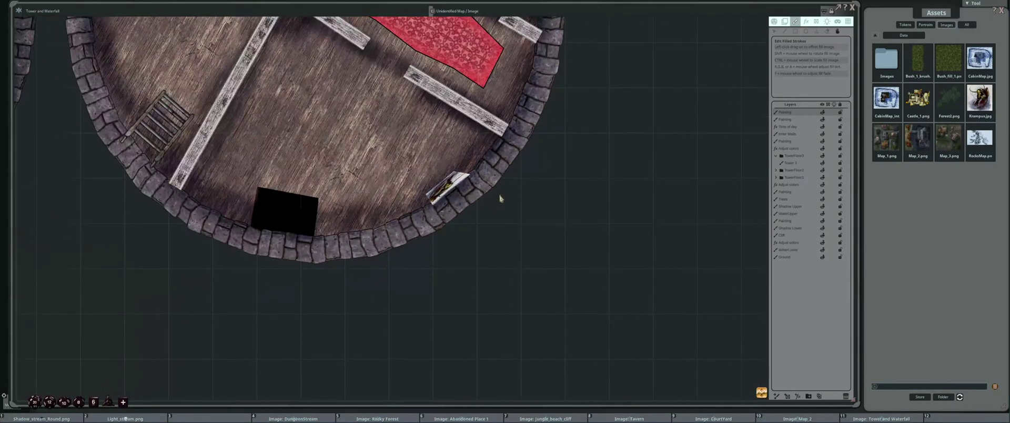
scroll(429, 207, up, 3)
scroll(537, 204, down, 5)
scroll(617, 196, up, 6)
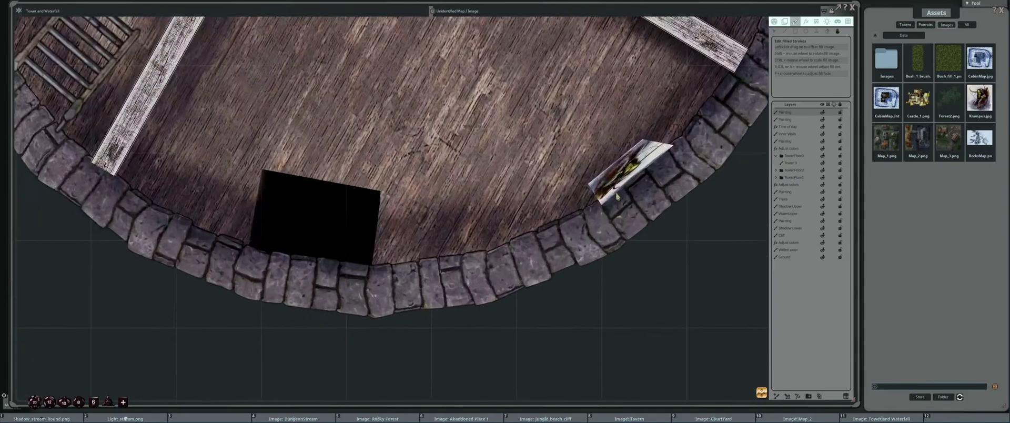
scroll(548, 211, down, 5)
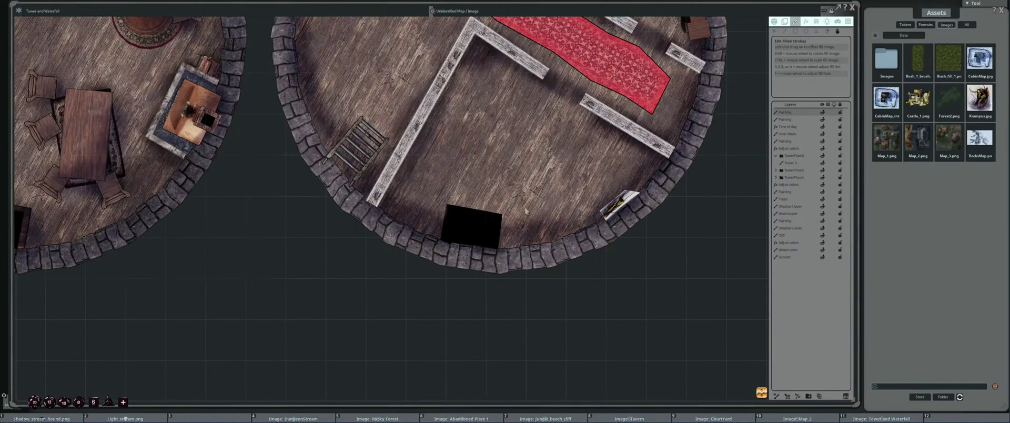
scroll(679, 215, up, 3)
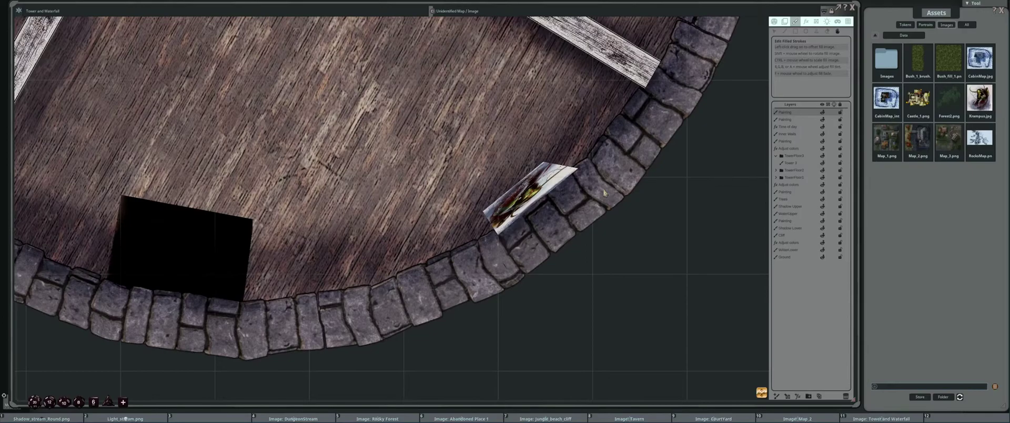
scroll(624, 153, down, 4)
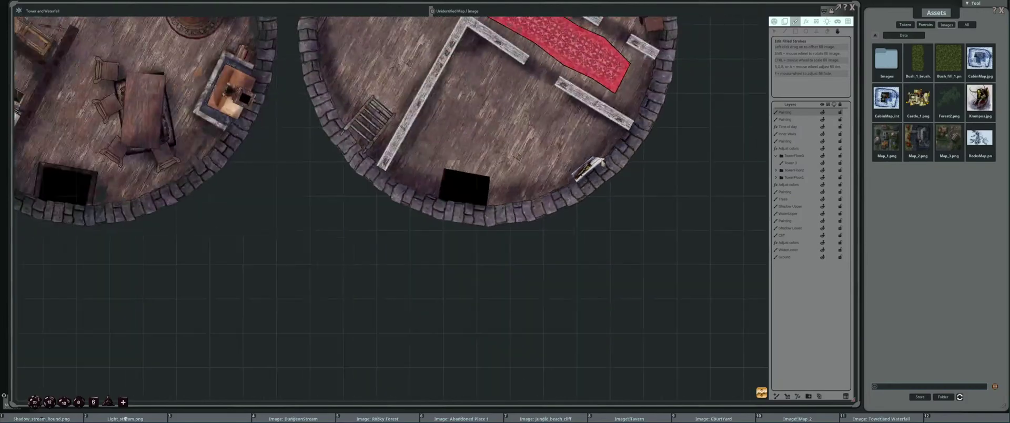
drag(603, 138, 611, 212)
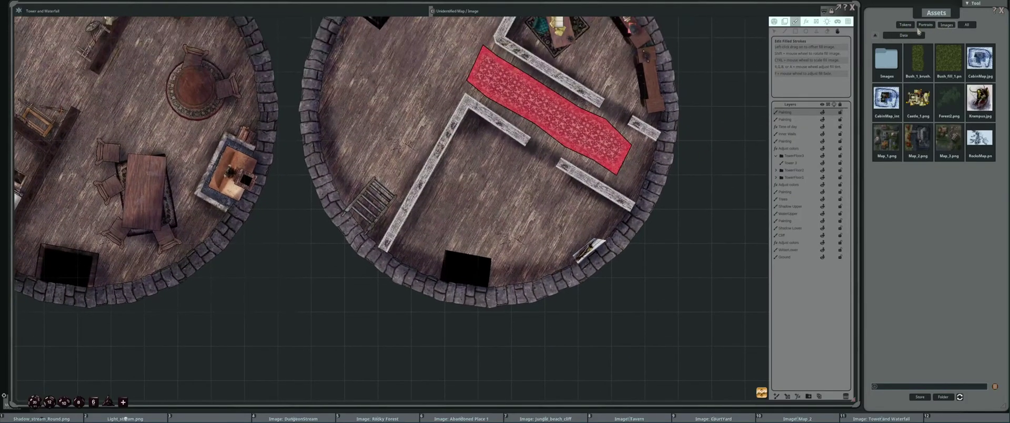
Filter the image assets across all asset folders for "crate"
click(875, 38)
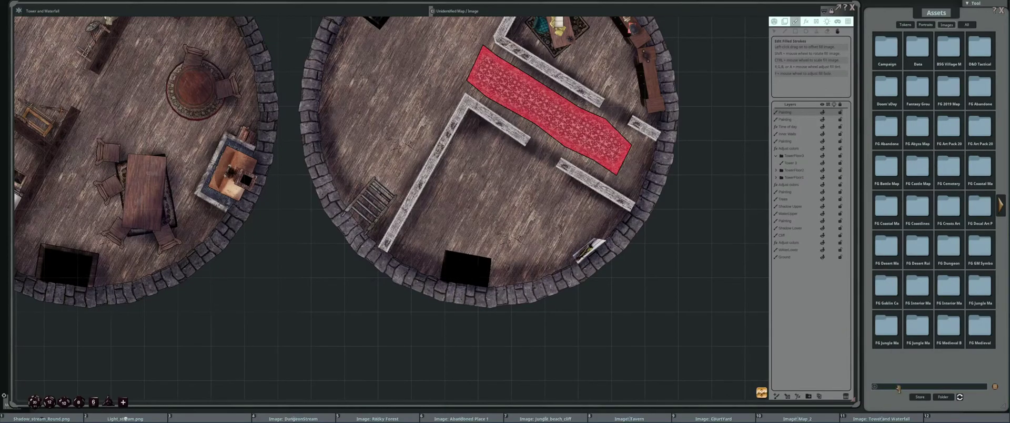
scroll(651, 317, down, 3)
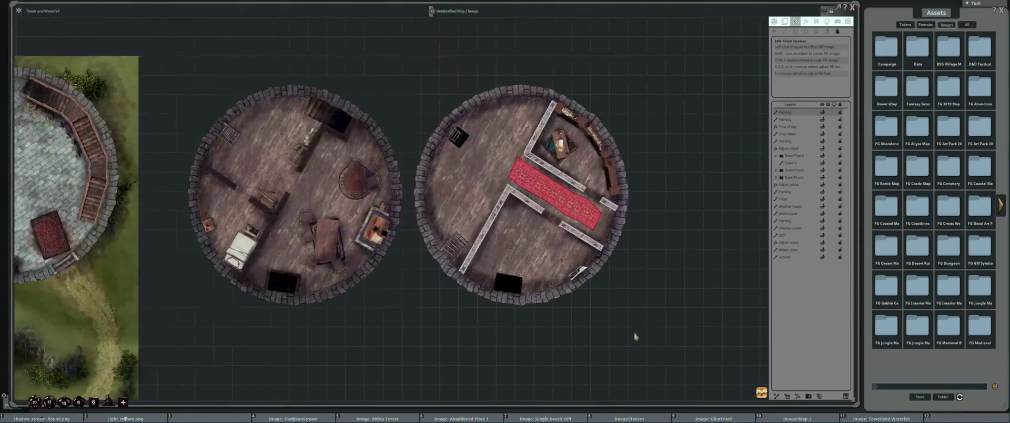
scroll(620, 304, up, 1)
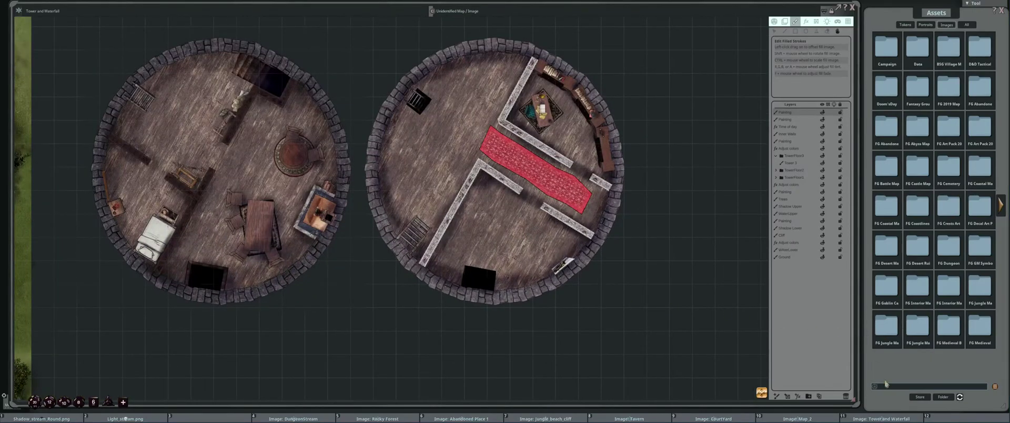
key(Return)
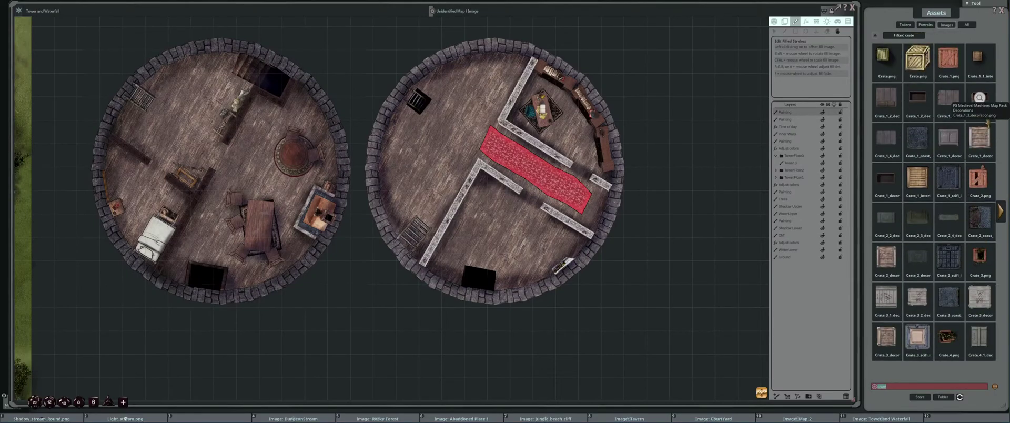
Stamp a wooden crate into the inner wall corner of the empty room below the carpeted corridor, on the Painting layer beneath Inner Walls
drag(233, 205, 658, 186)
drag(693, 225, 468, 225)
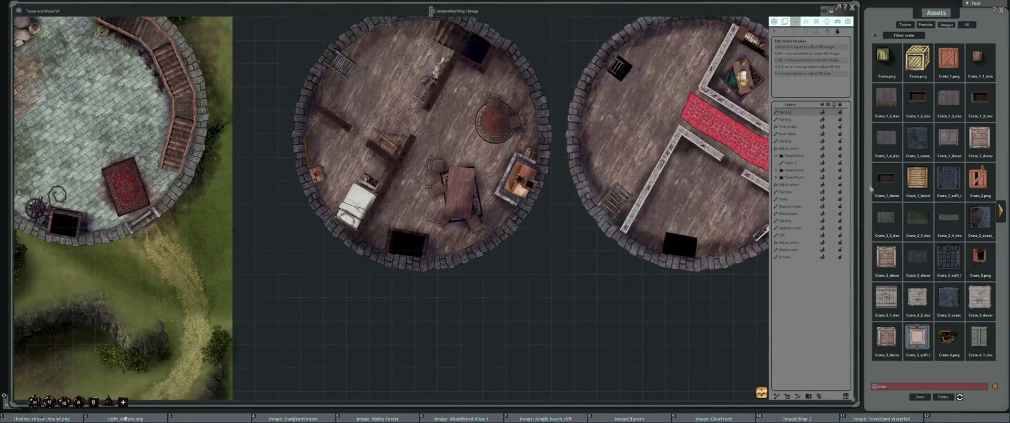
drag(726, 123, 678, 145)
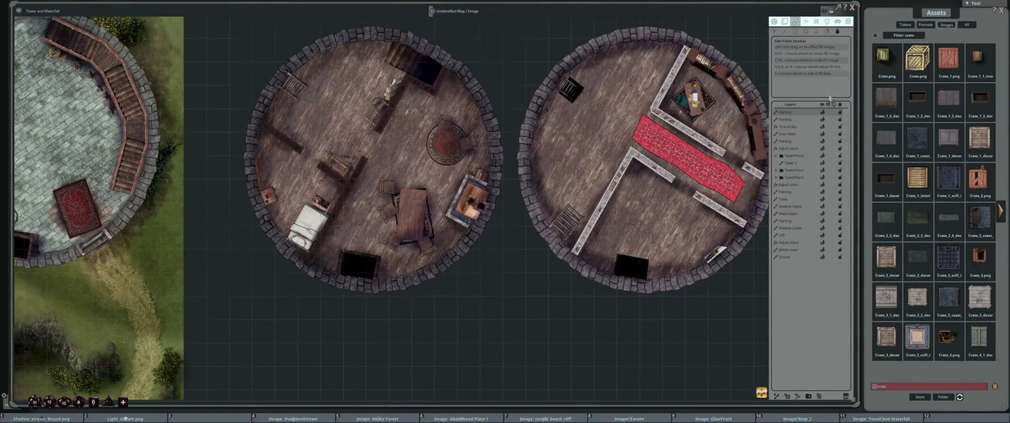
click(818, 31)
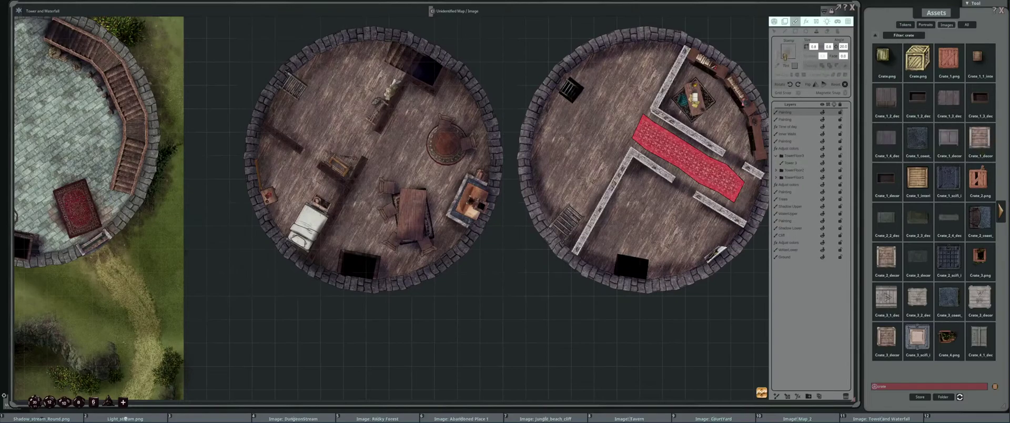
scroll(692, 161, up, 3)
click(795, 141)
scroll(580, 258, down, 2)
scroll(582, 264, down, 2)
scroll(599, 190, down, 2)
click(602, 190)
scroll(586, 222, down, 3)
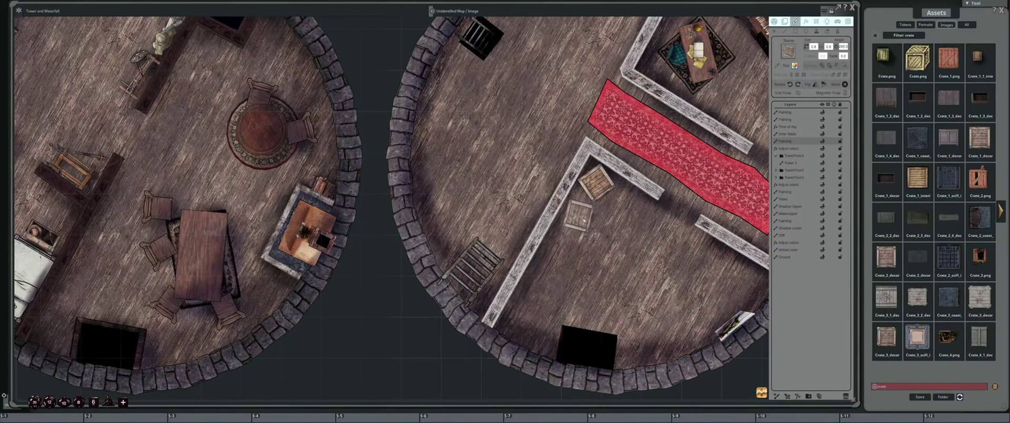
Stamp more wooden crates at varied angles against the first one, forming a small stack in the wall corner
click(579, 213)
scroll(607, 210, down, 3)
click(589, 199)
drag(648, 253, 604, 243)
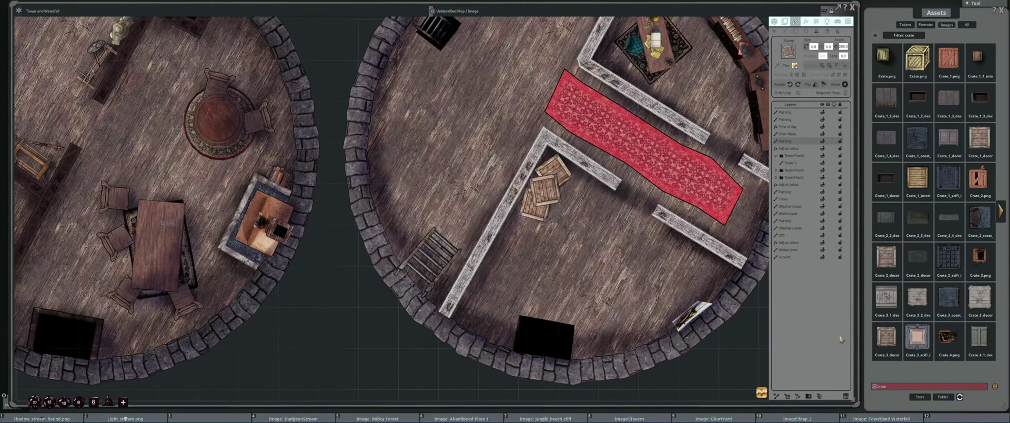
Filter the image assets for "barrel"
click(892, 386)
text(barrel)
key(Return)
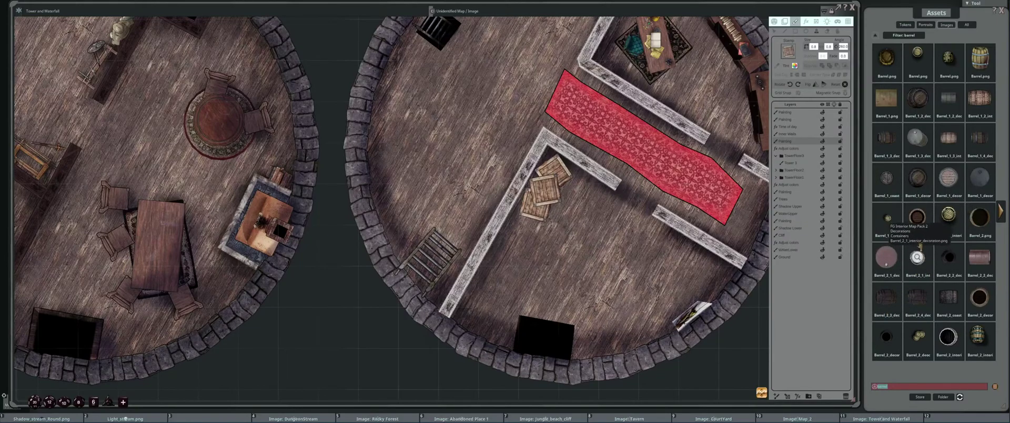
Stamp one small upright interior barrel beside the crates, against the wall below the carpeted corridor
click(918, 257)
drag(514, 274, 561, 269)
scroll(556, 270, down, 10)
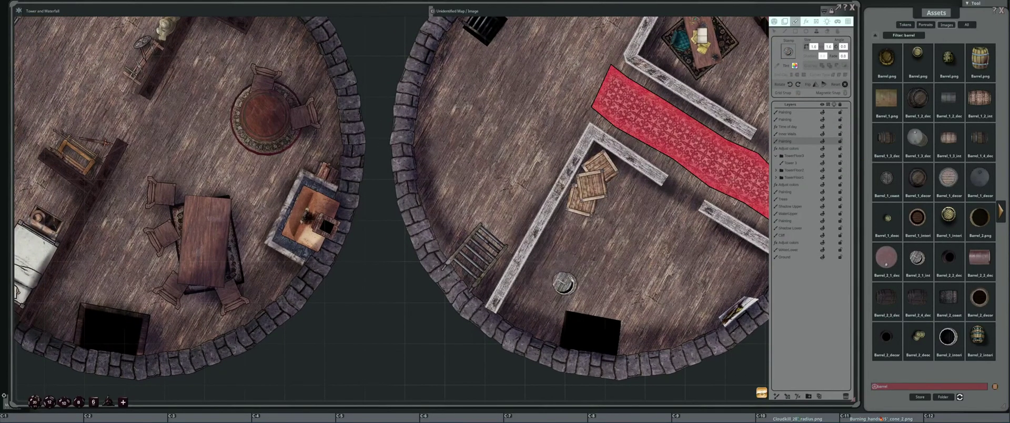
scroll(630, 181, up, 5)
click(630, 181)
drag(661, 233, 595, 242)
click(595, 242)
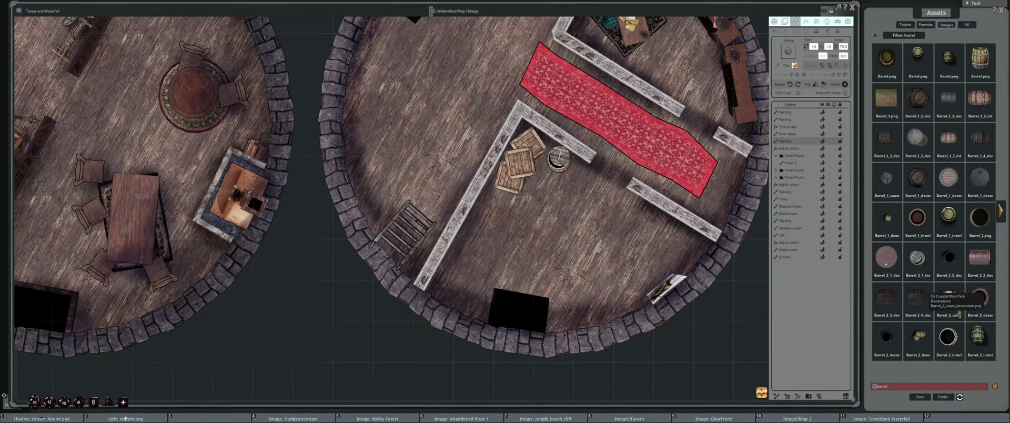
Find the three-barrel cluster in the filtered assets and stamp it, scaled down and rotated, between the corridor wall's end and the Krampus picture
click(1002, 213)
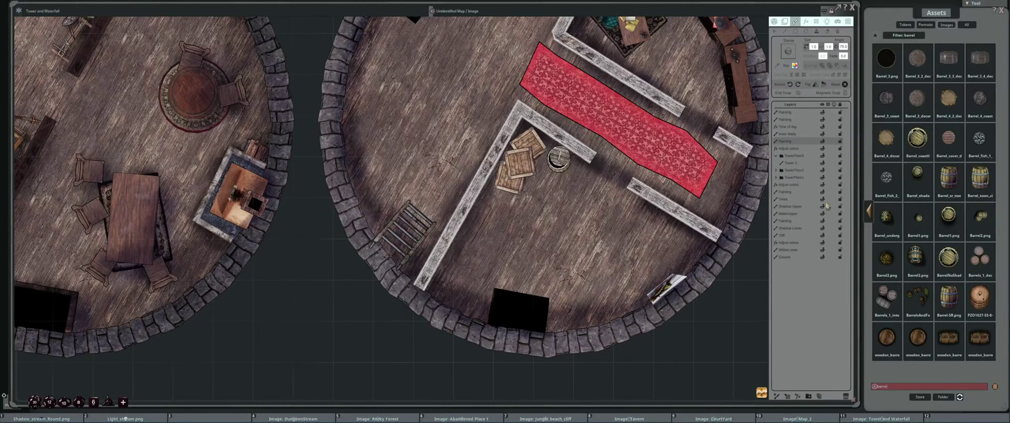
drag(887, 296, 788, 50)
scroll(684, 158, down, 5)
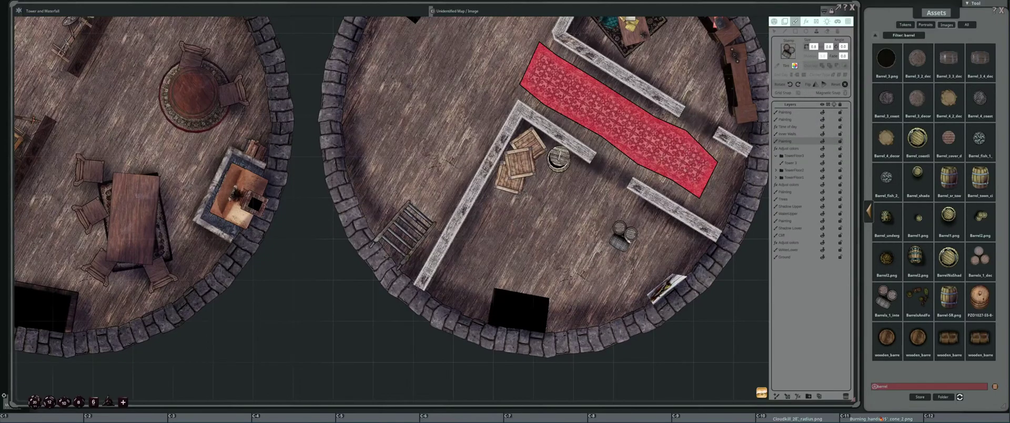
scroll(662, 236, up, 5)
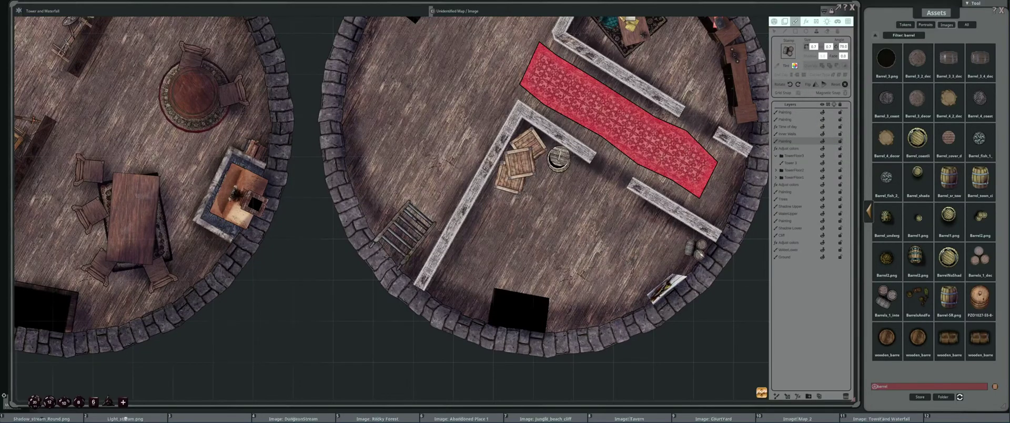
click(696, 246)
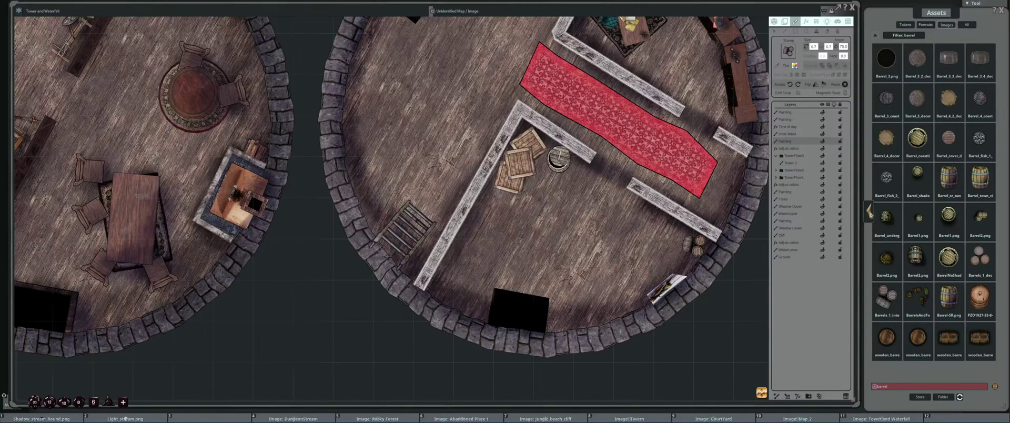
Stamp a pile of lying wooden barrels at varied angles between the long inner wall and the black opening
click(869, 213)
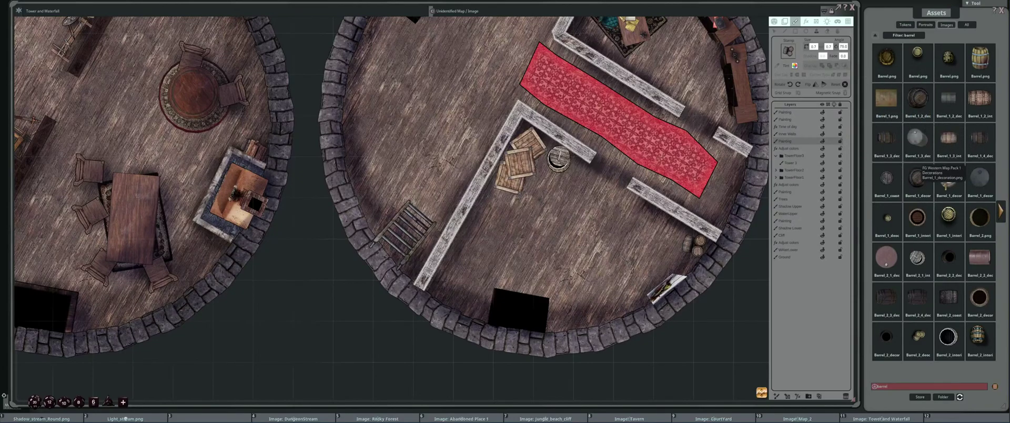
click(949, 138)
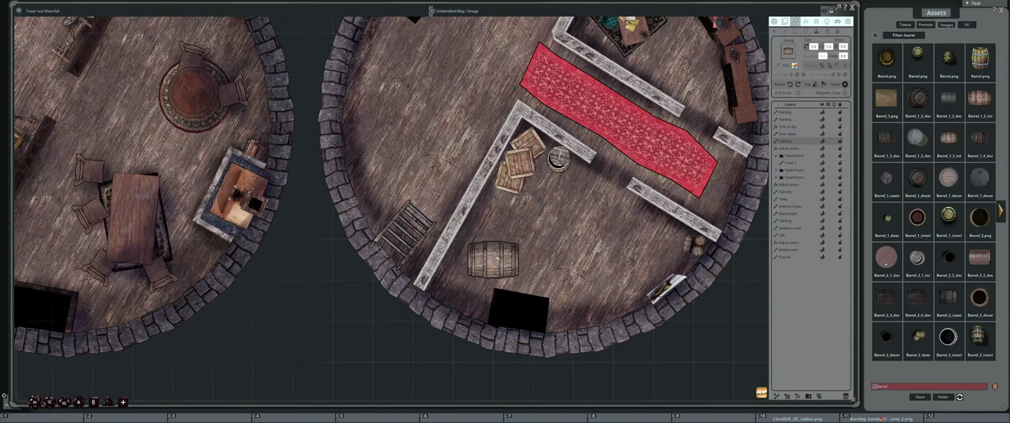
scroll(463, 268, up, 1)
scroll(459, 286, down, 8)
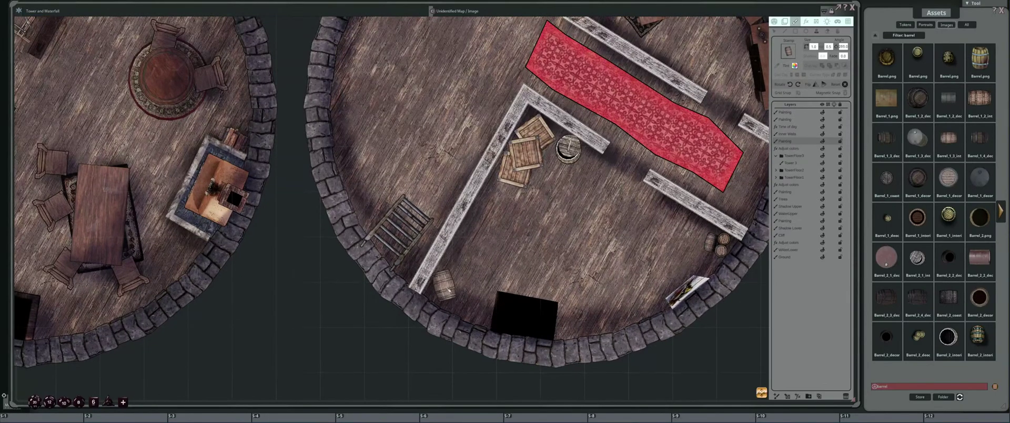
click(450, 287)
scroll(469, 254, down, 20)
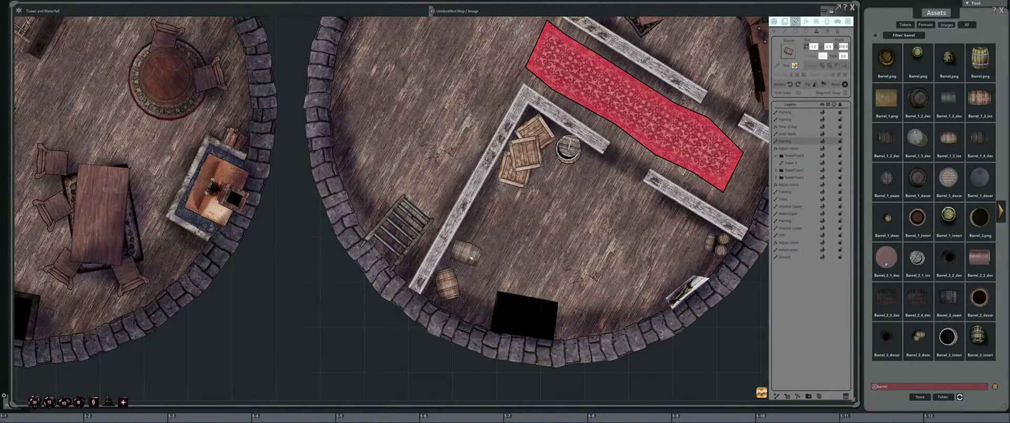
scroll(462, 254, up, 5)
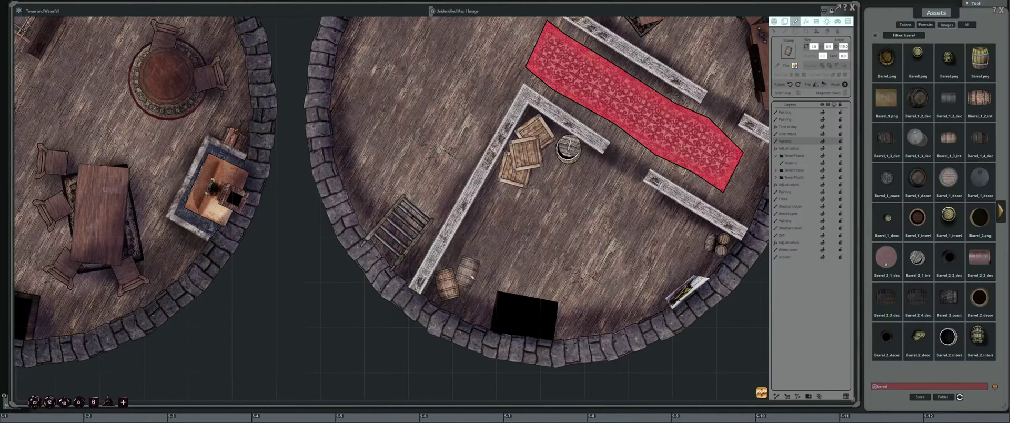
click(462, 254)
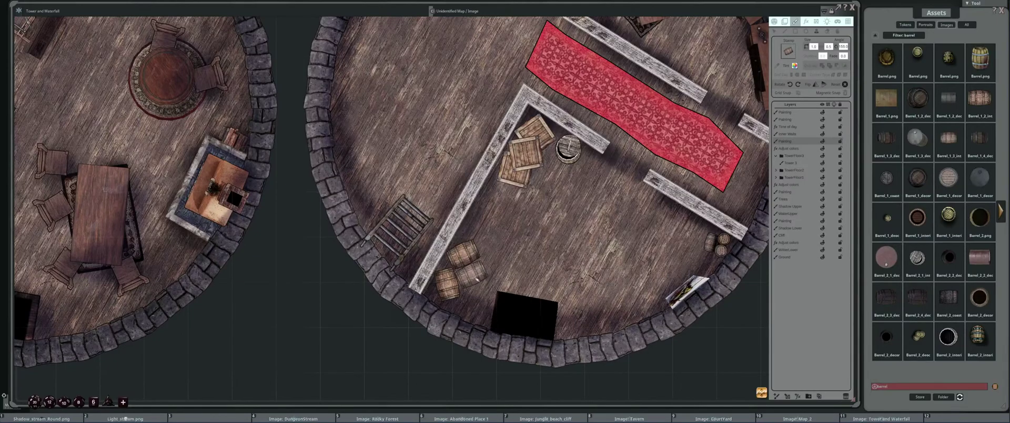
click(476, 273)
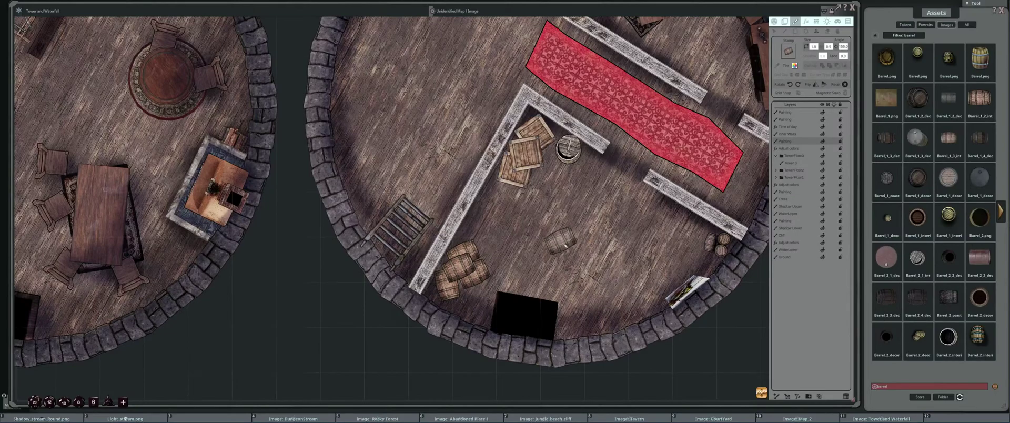
scroll(561, 240, down, 5)
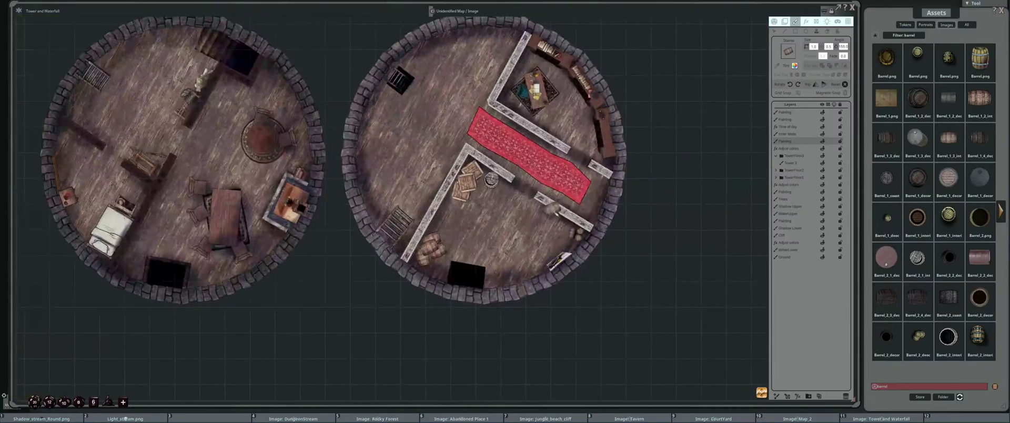
scroll(550, 204, up, 3)
scroll(497, 214, up, 1)
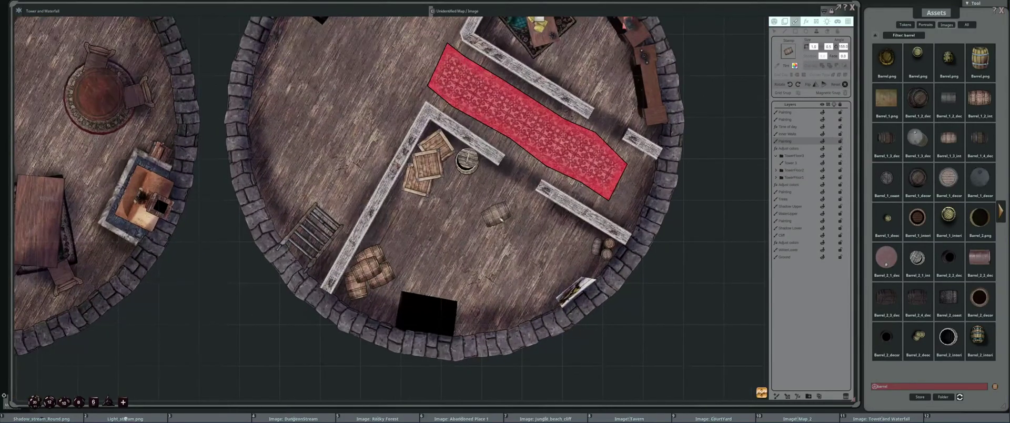
scroll(495, 215, down, 2)
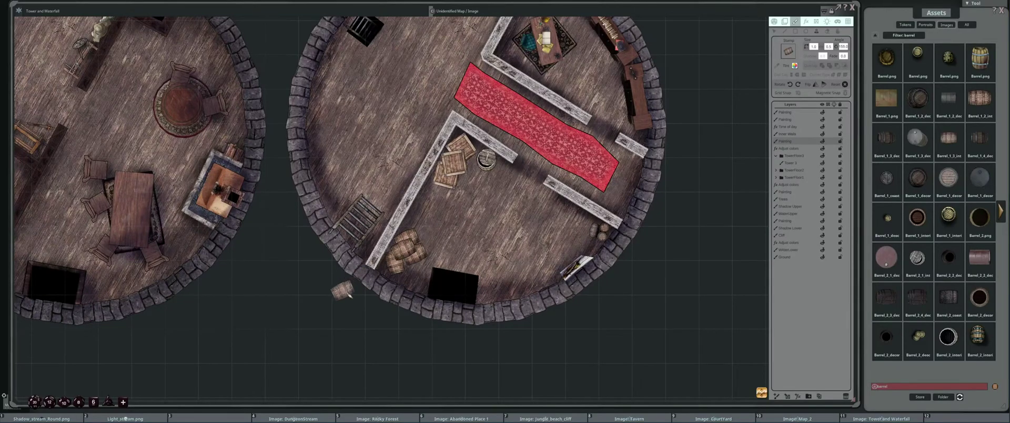
drag(308, 331, 324, 313)
drag(497, 326, 437, 300)
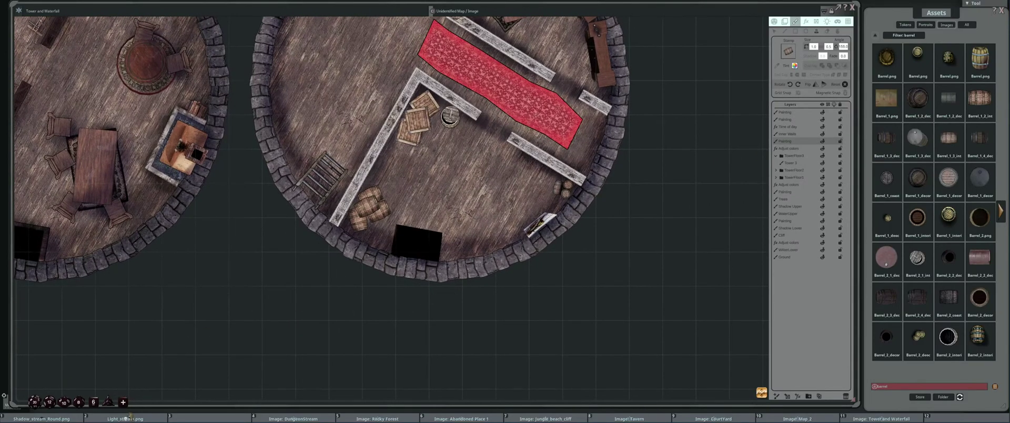
click(131, 417)
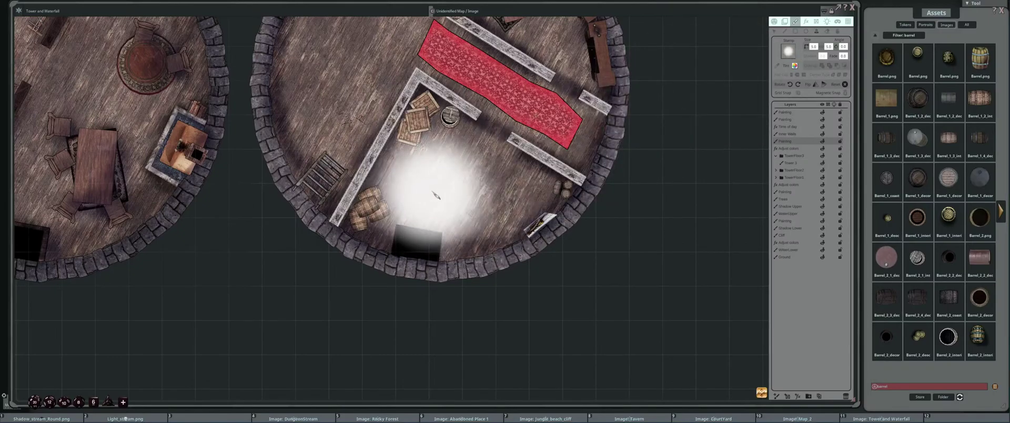
ctrl+scroll(413, 201, down, 5)
drag(413, 201, 598, 187)
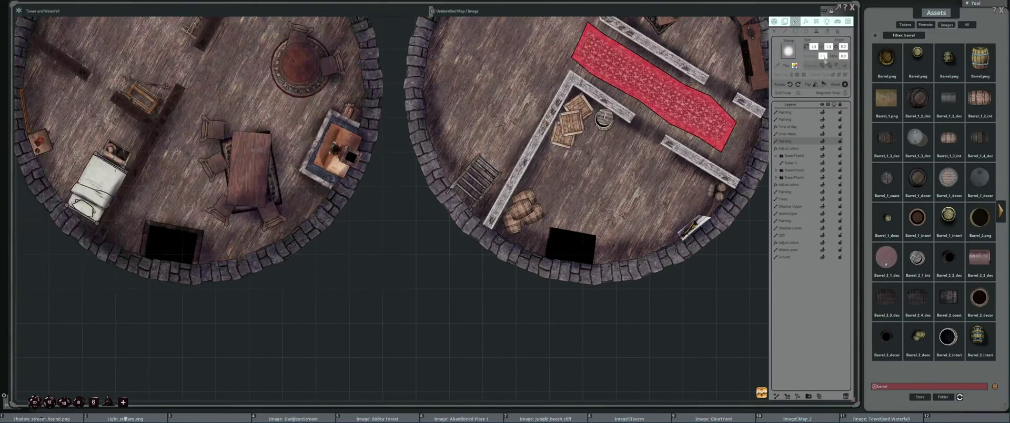
Shade the outer edge of the lying barrel pile with the Shadow_stream_Round stamp
key(F1)
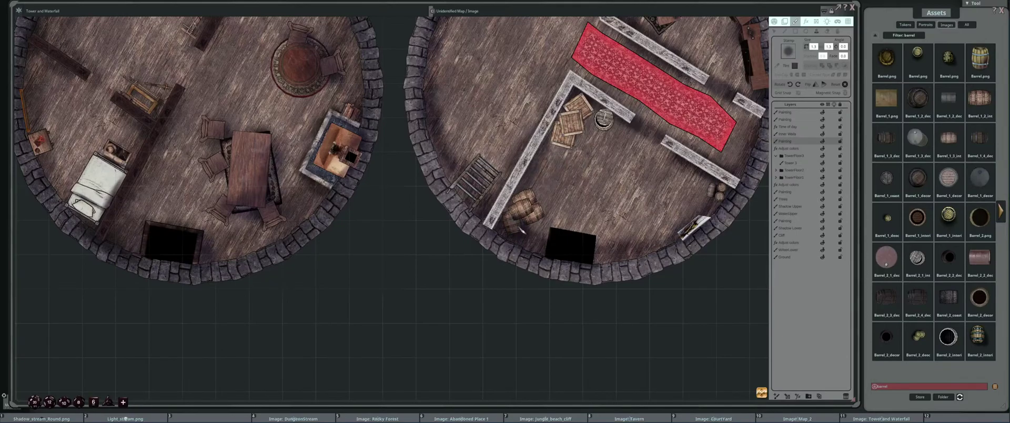
scroll(523, 230, up, 2)
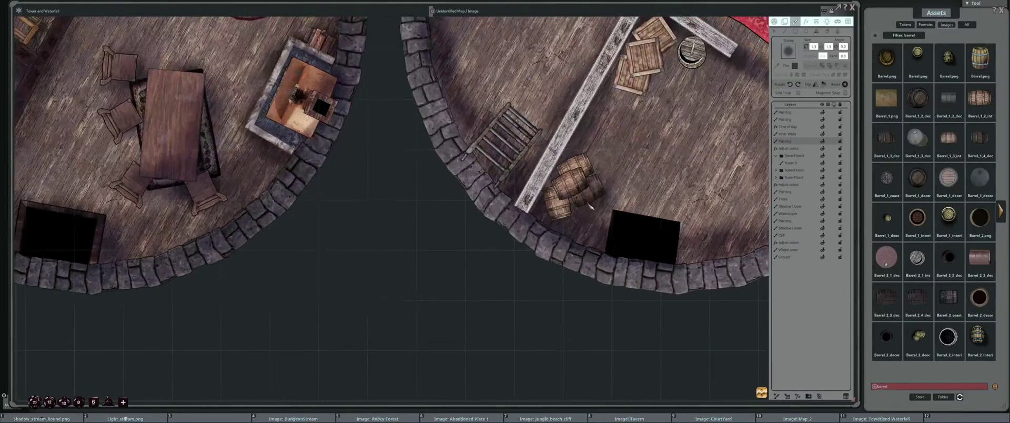
scroll(563, 190, up, 8)
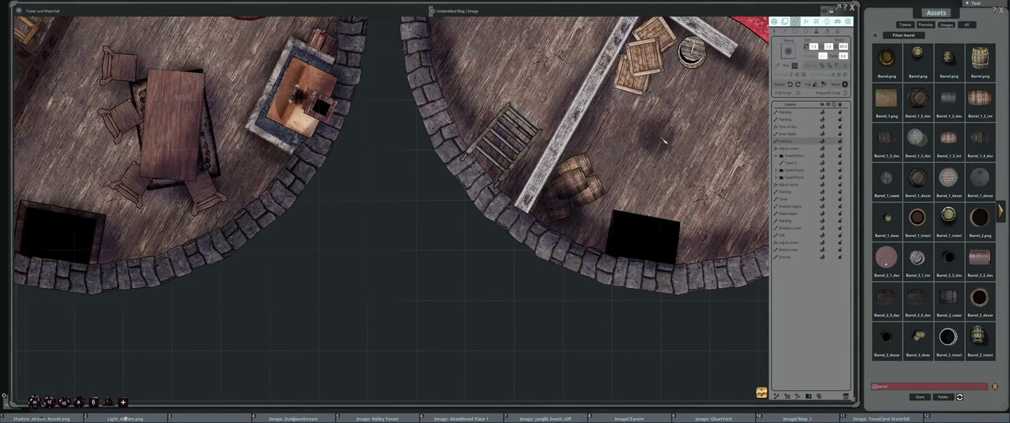
Shade the crates, the upright barrel and the barrel cluster by the outer wall with smaller round shadow stamps
drag(668, 167, 575, 233)
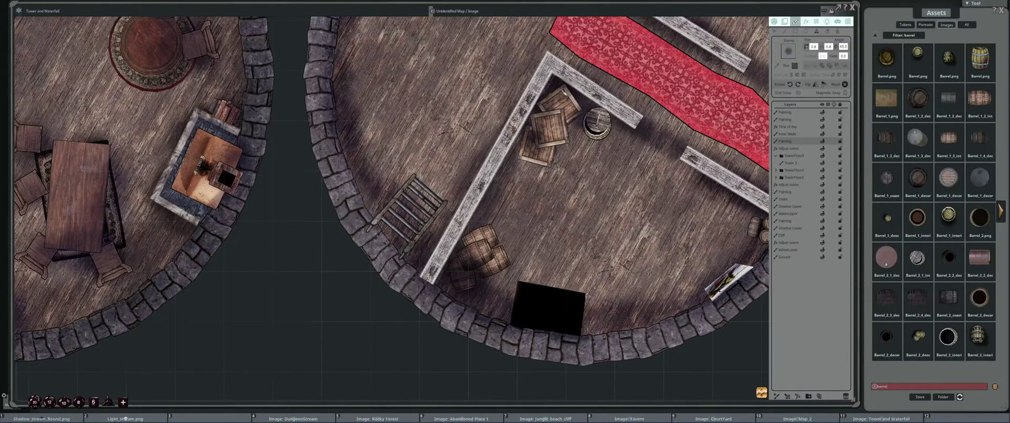
drag(597, 197, 450, 181)
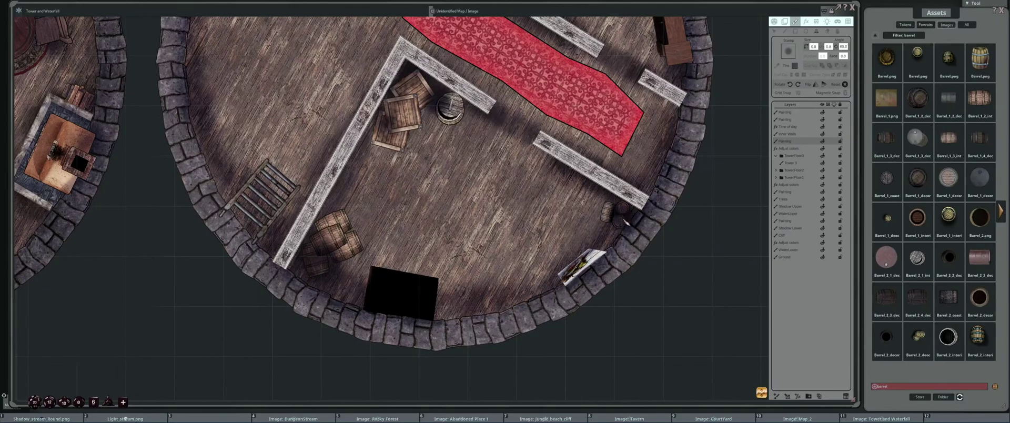
scroll(592, 242, down, 3)
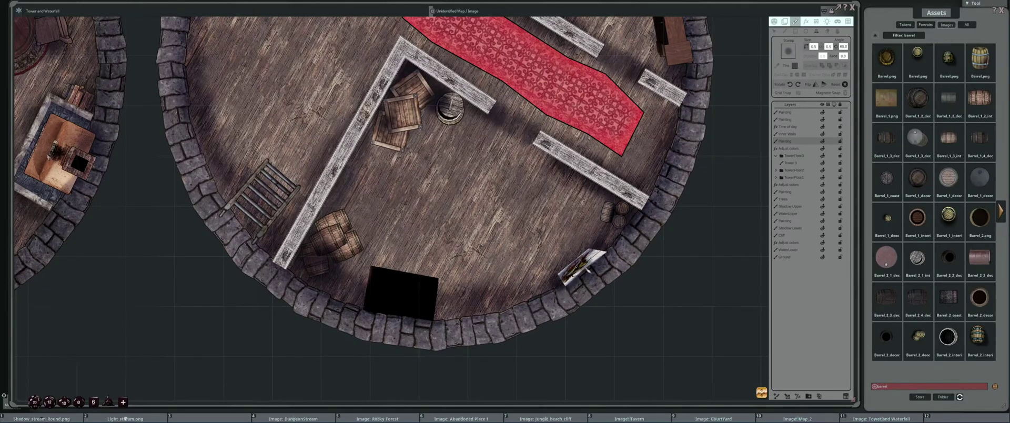
scroll(642, 267, down, 2)
drag(660, 273, 646, 273)
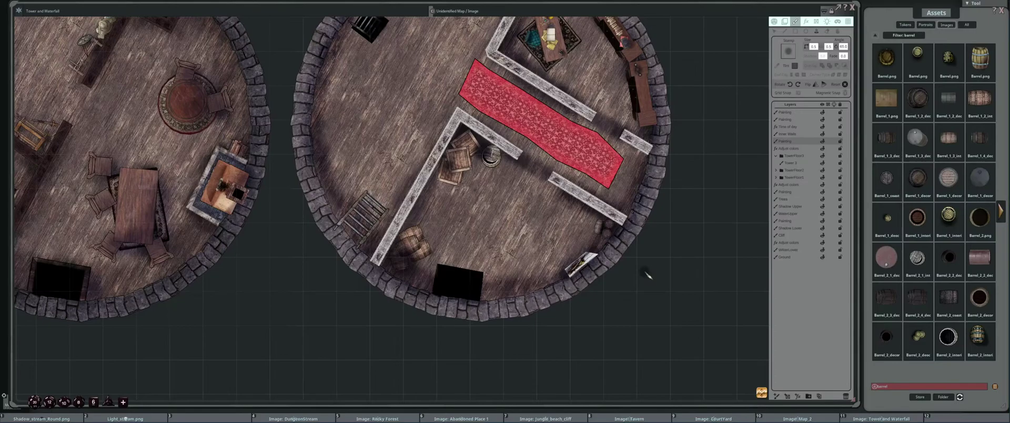
scroll(571, 287, down, 4)
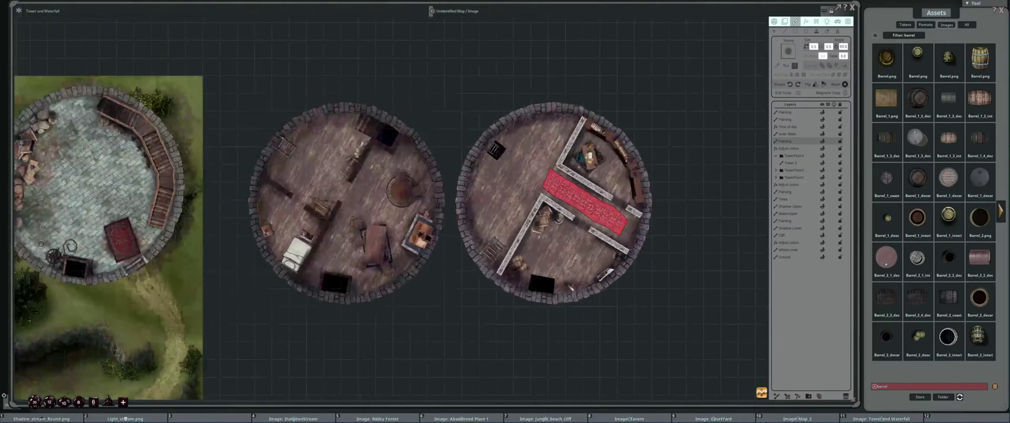
scroll(571, 273, up, 3)
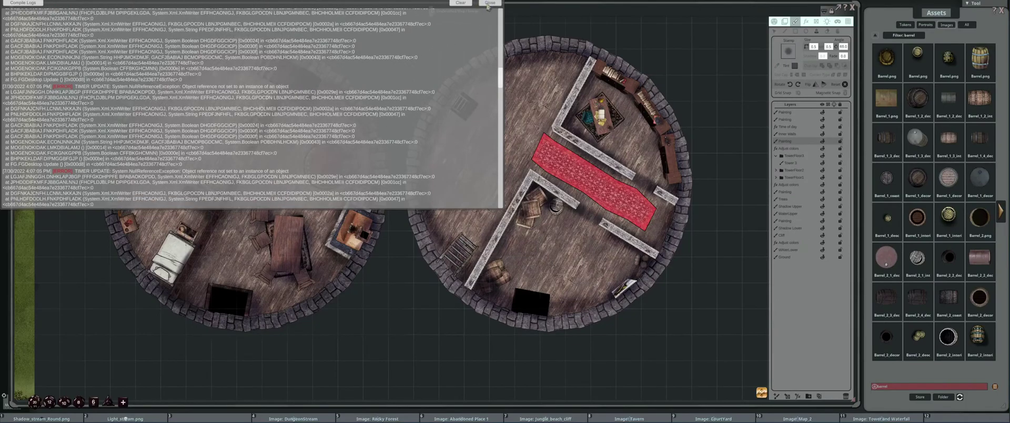
mouse_move(586, 233)
mouse_down()
mouse_move(644, 240)
mouse_move(583, 235)
mouse_up()
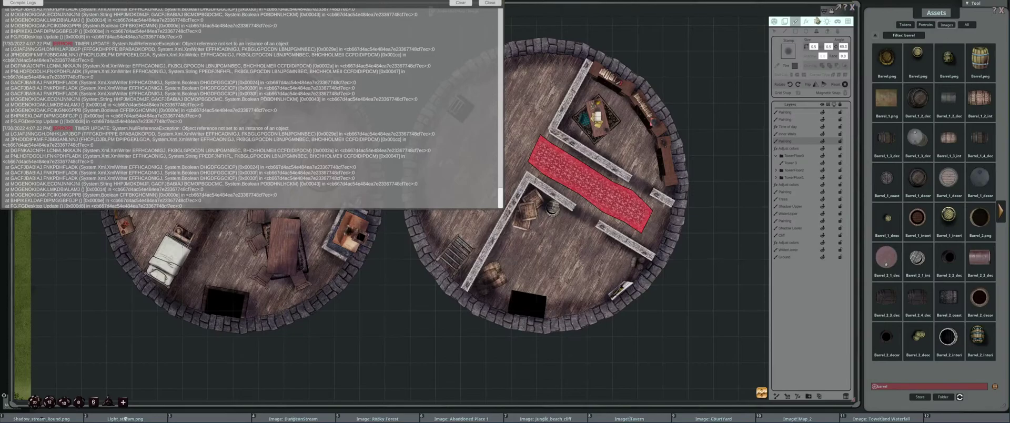
Close the tower map image and clear the console log
click(853, 8)
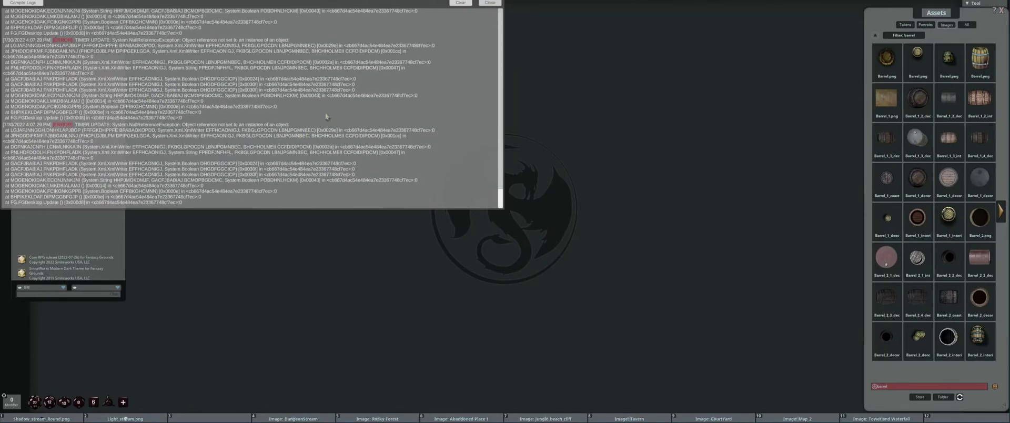
click(466, 3)
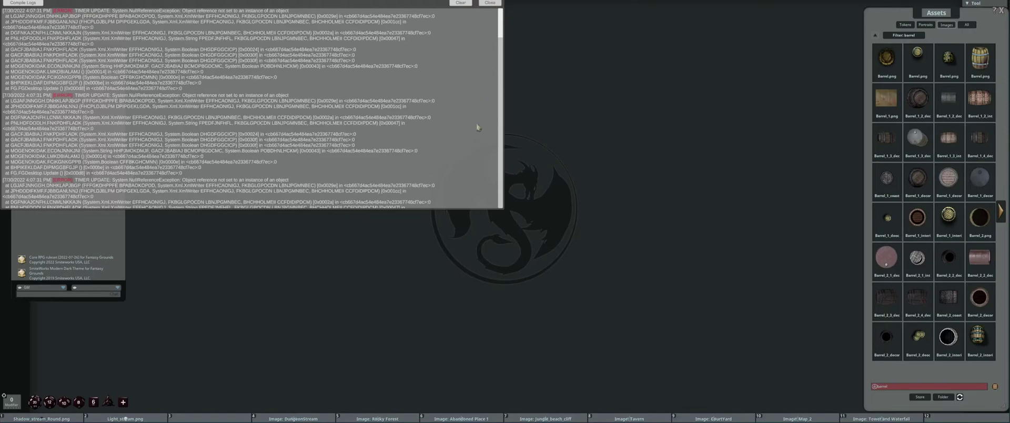
scroll(342, 132, down, 1)
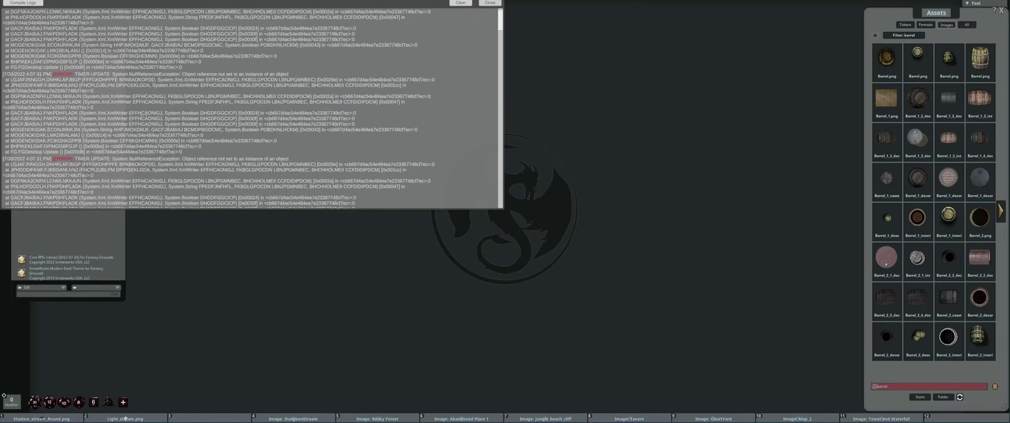
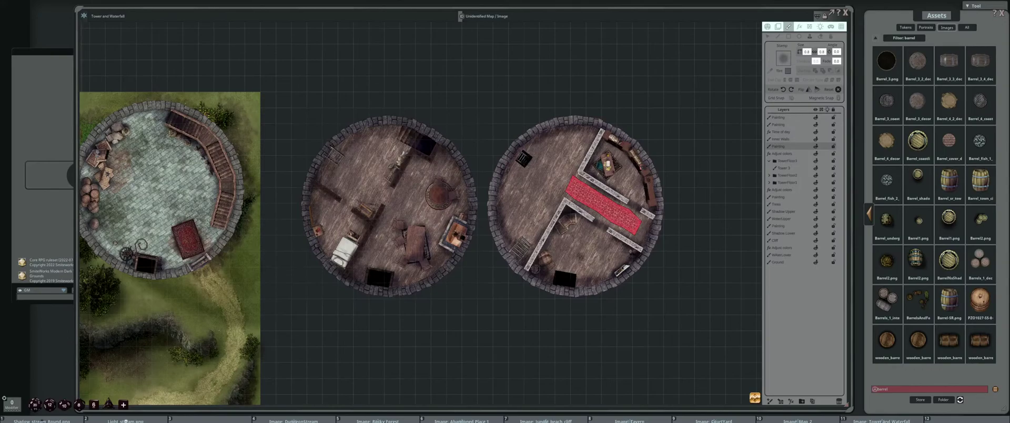
Examine the layout, furnishings and shading of the two upper tower floors
scroll(543, 234, up, 3)
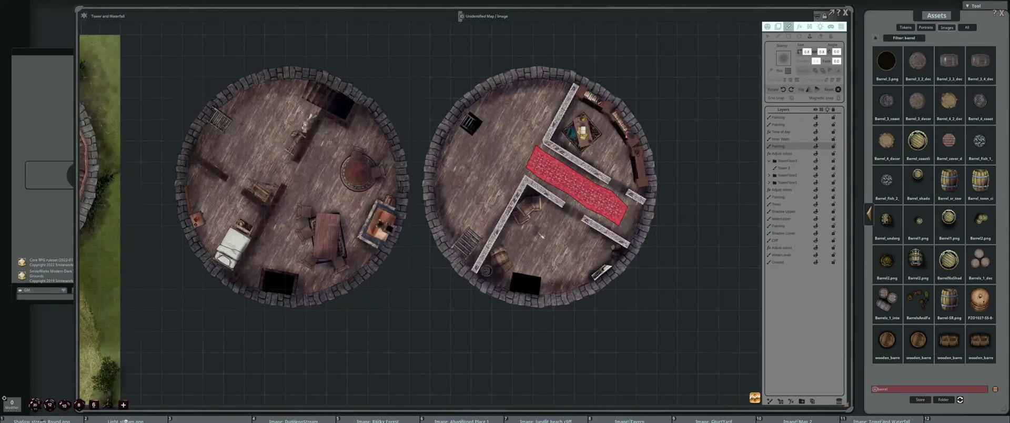
drag(545, 236, 532, 233)
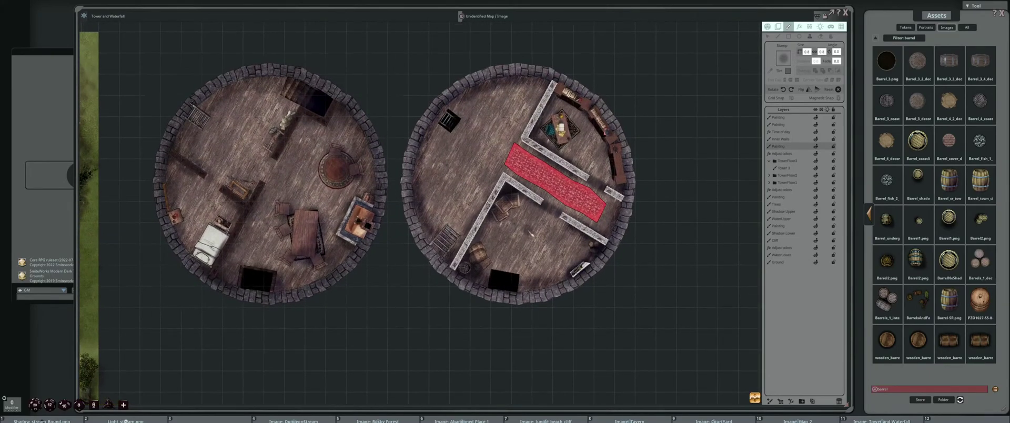
scroll(517, 234, up, 2)
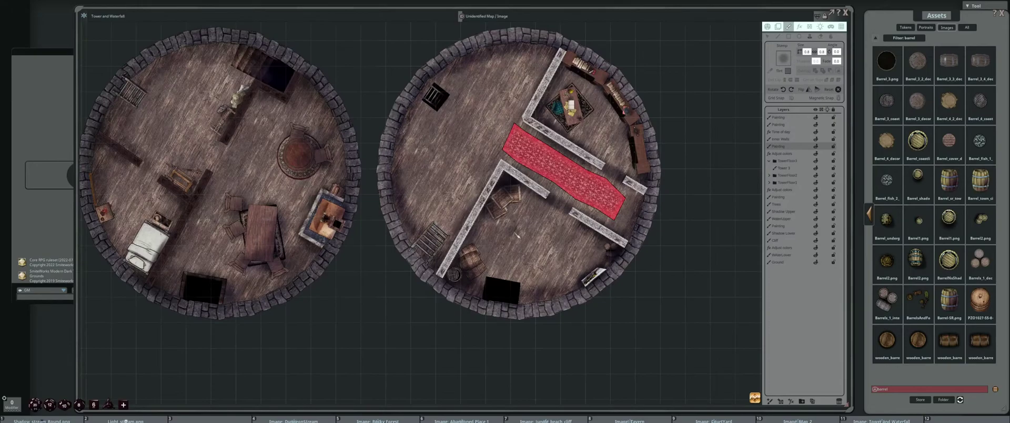
scroll(517, 235, down, 2)
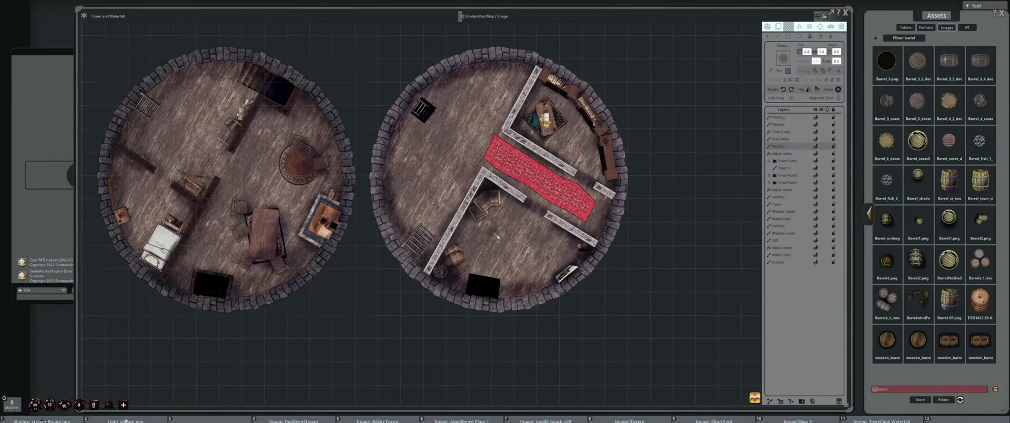
scroll(479, 221, down, 3)
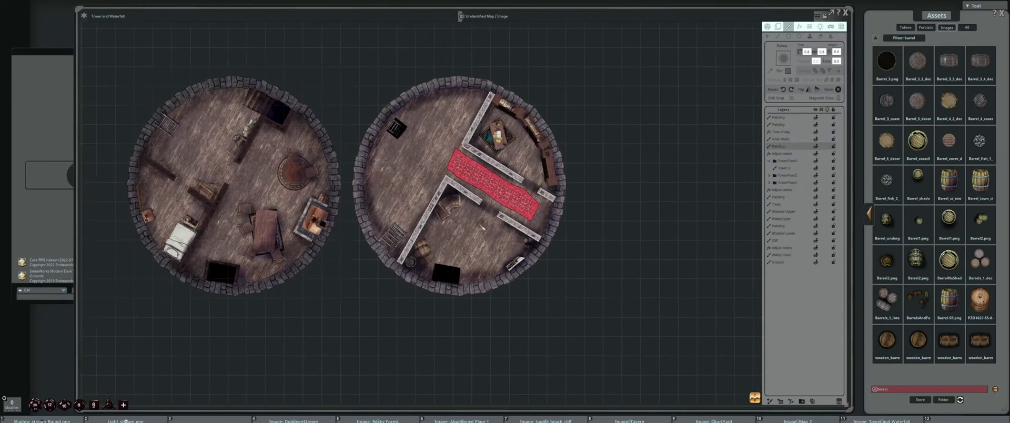
scroll(237, 269, down, 1)
scroll(445, 253, up, 2)
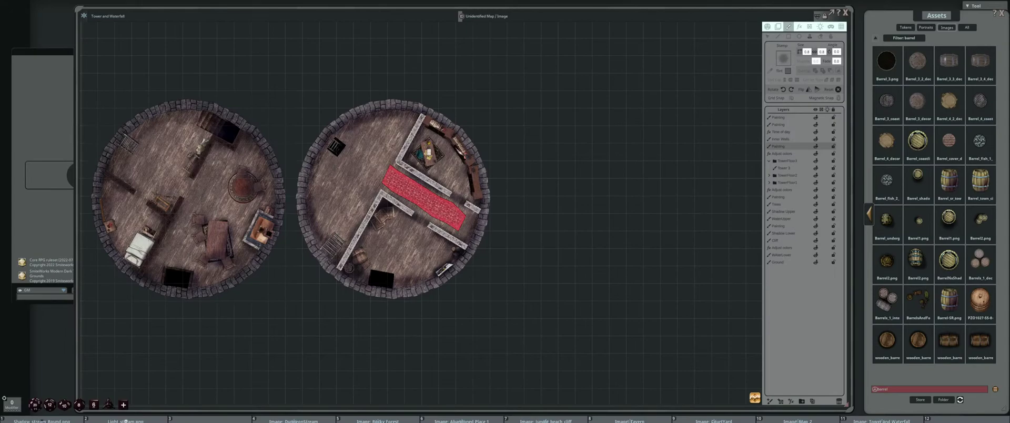
drag(356, 156, 401, 147)
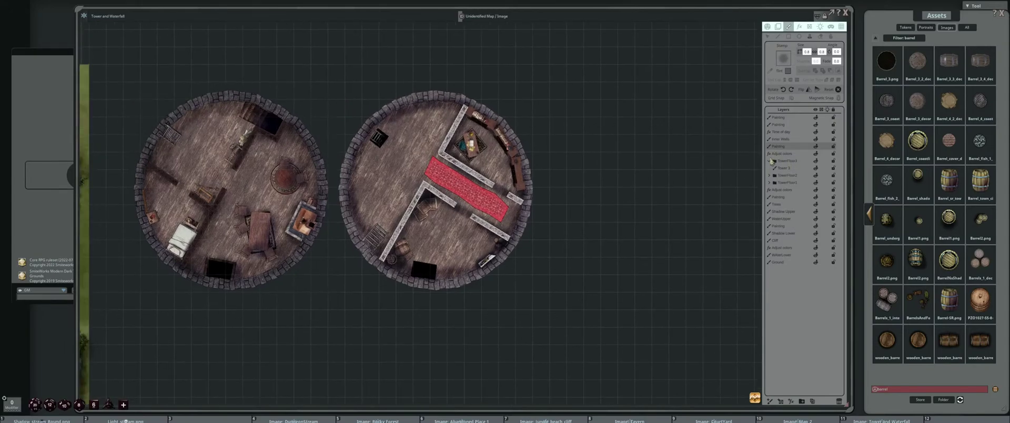
drag(352, 204, 417, 209)
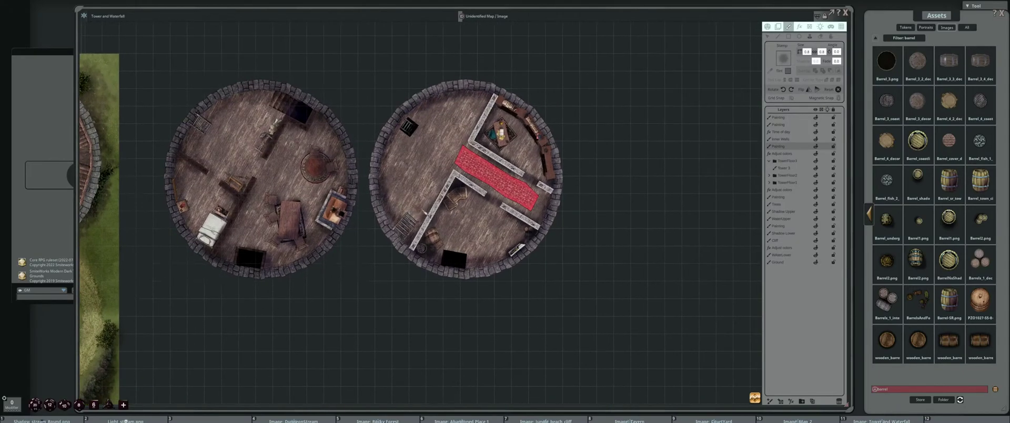
drag(575, 204, 562, 206)
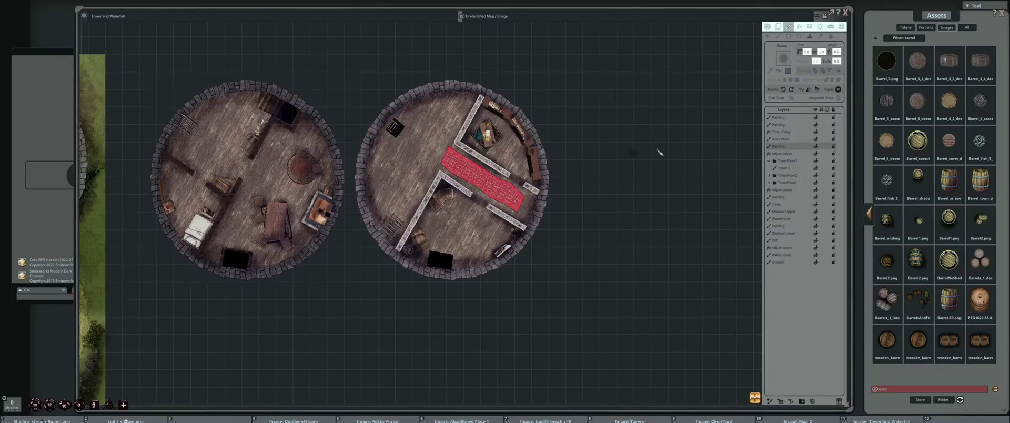
Switch to shape drawing, select the Tower 3 layer and check its wall stroke and fill settings
click(800, 37)
drag(461, 186, 666, 152)
scroll(661, 129, up, 3)
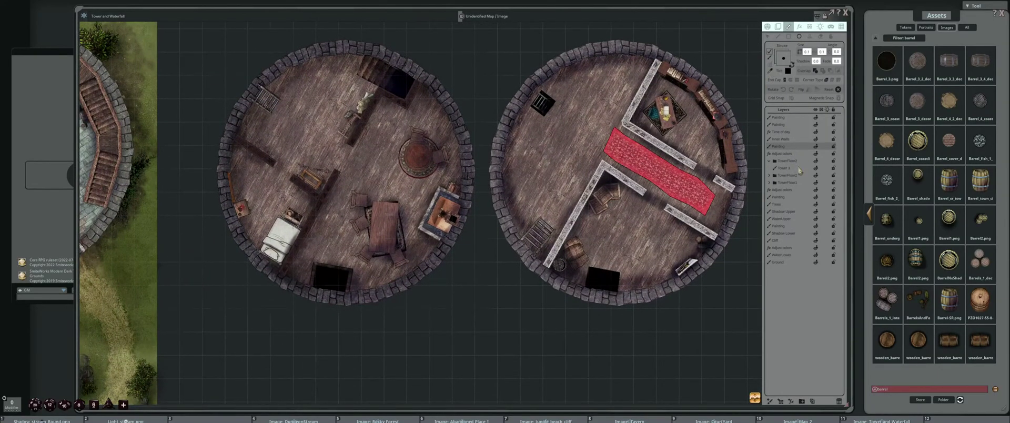
click(783, 168)
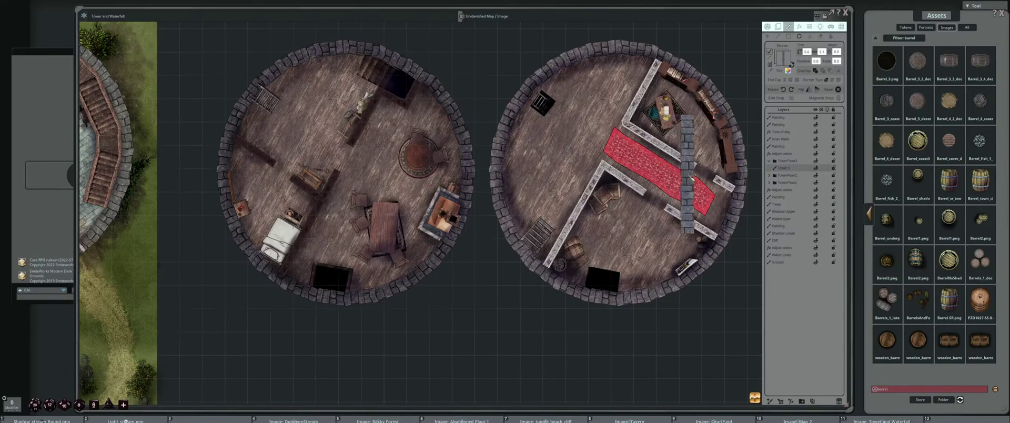
drag(573, 150, 416, 145)
click(791, 64)
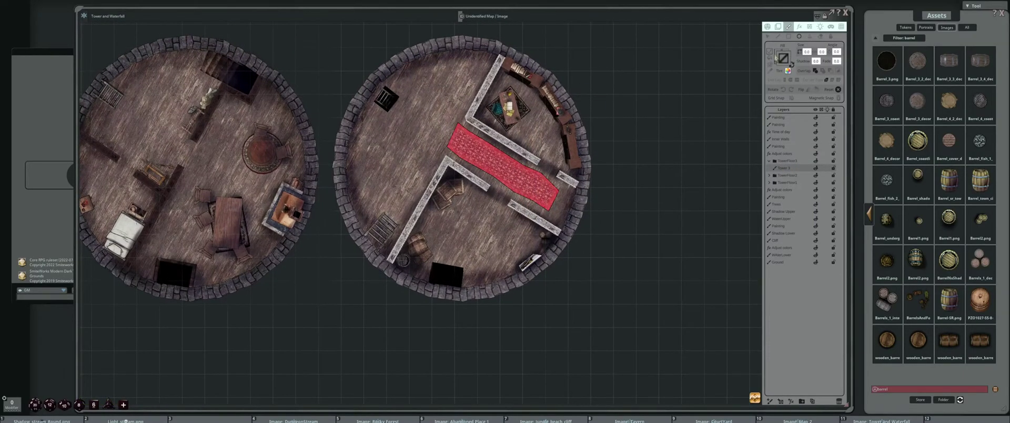
click(791, 63)
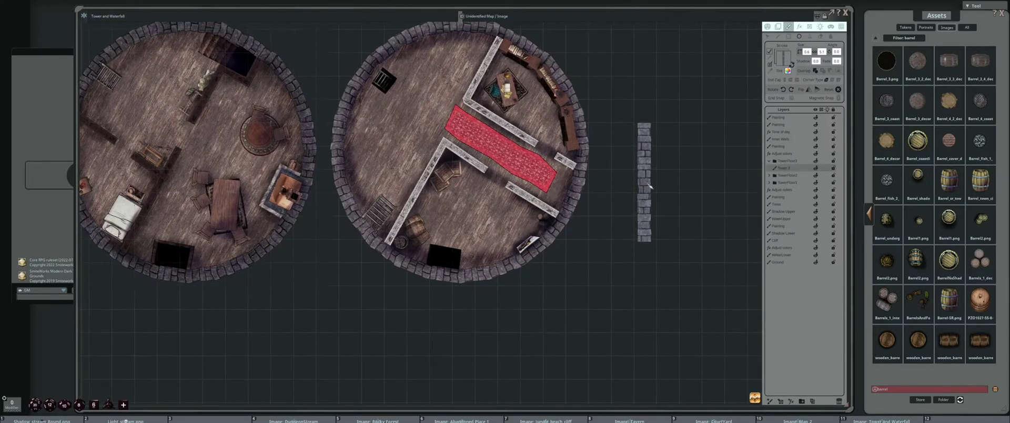
Move the Inner Walls, Painting and Adjust colors layers into the third tower floor's folder and collapse it
click(788, 154)
shift+click(789, 140)
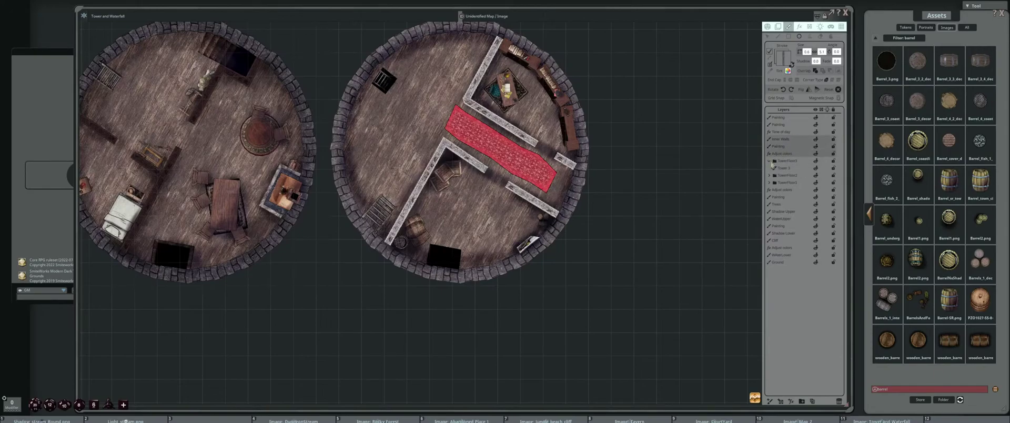
mouse_move(792, 141)
mouse_down()
mouse_move(796, 160)
mouse_move(783, 142)
mouse_up()
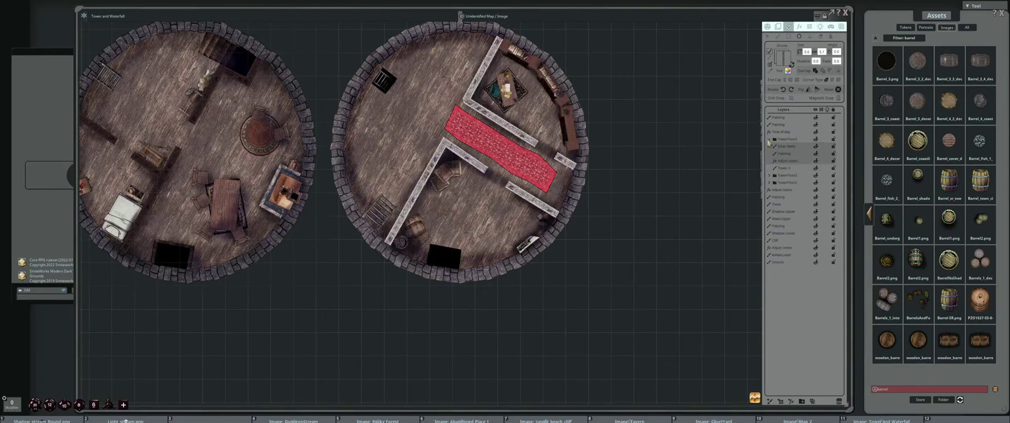
click(769, 141)
Expand the second tower floor's folder, select its Tower 2 layer and check the stroke and fill settings
drag(481, 202, 659, 196)
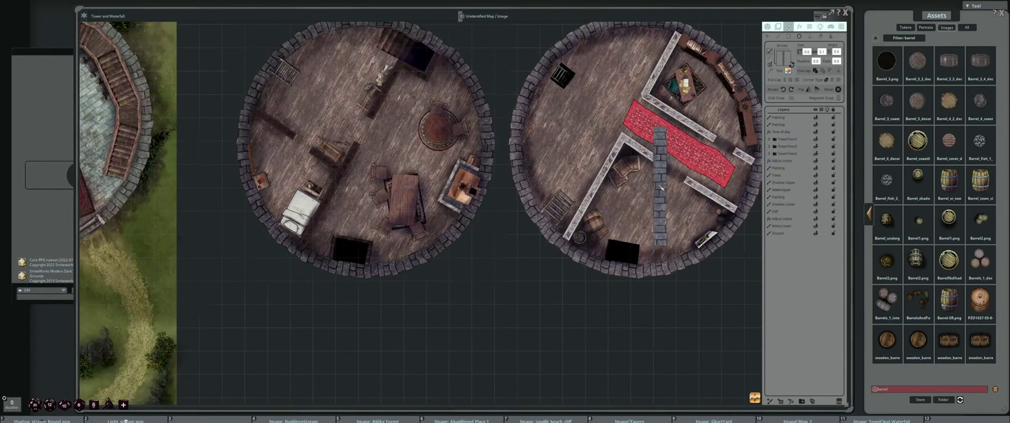
click(770, 147)
drag(501, 221, 605, 212)
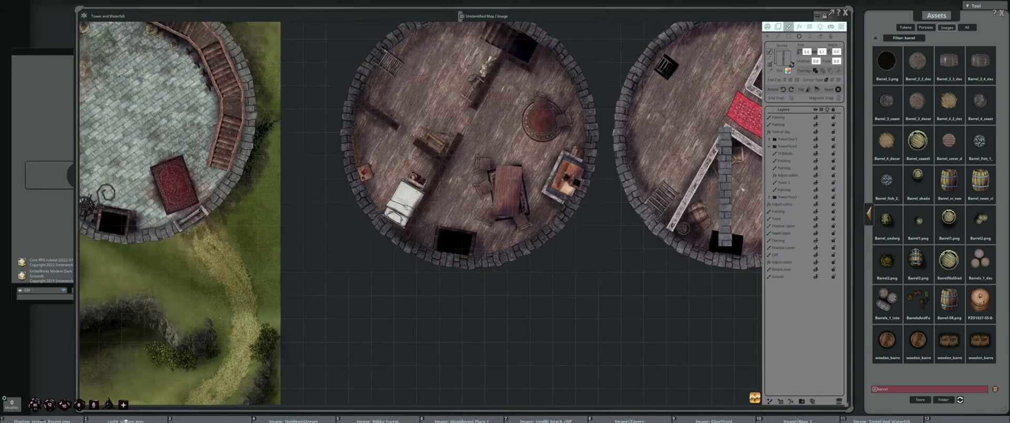
click(816, 182)
click(816, 182)
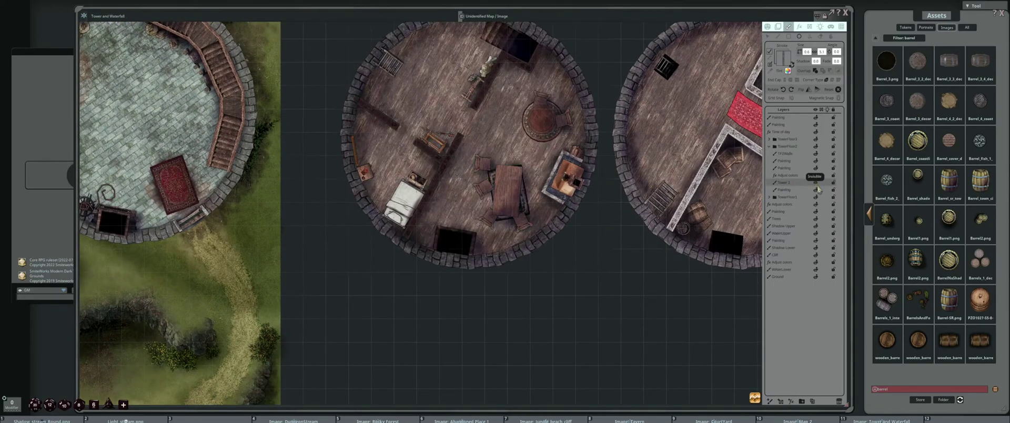
drag(544, 158, 624, 166)
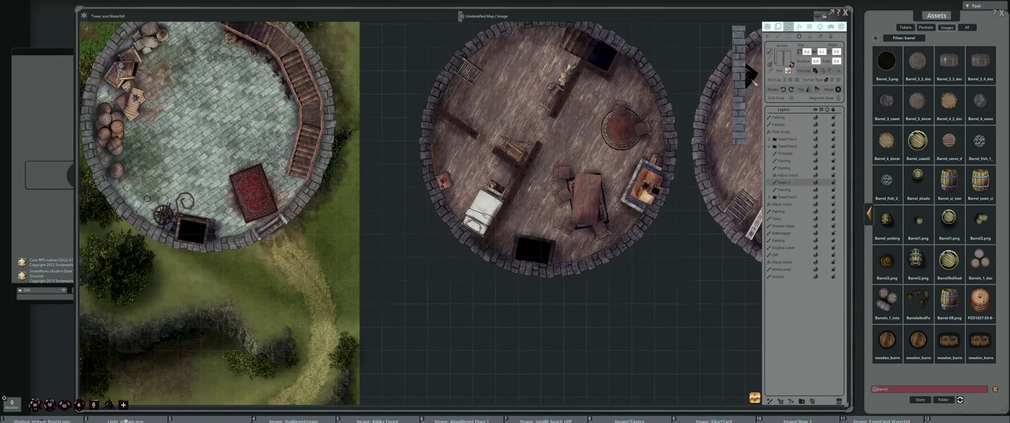
click(772, 70)
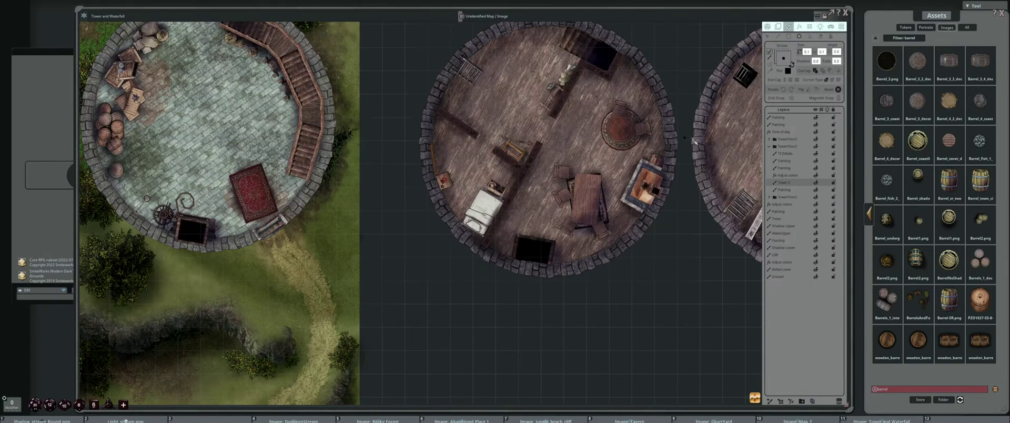
drag(703, 145, 623, 149)
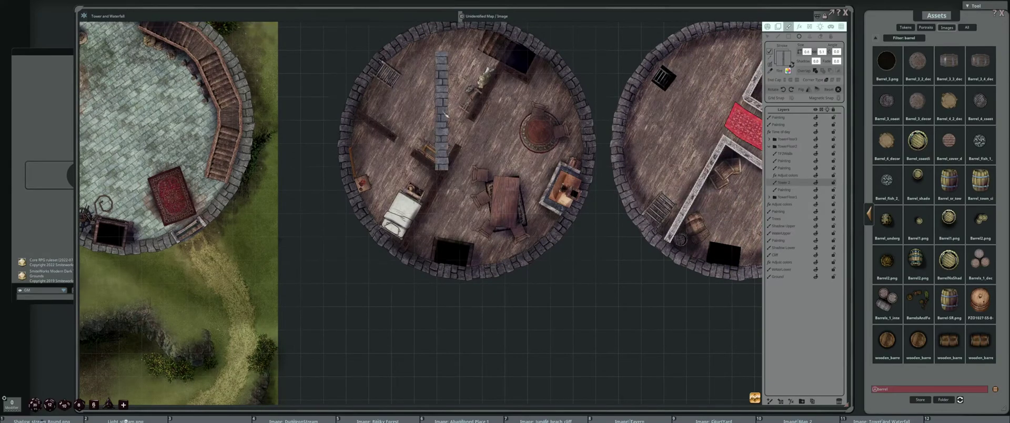
click(791, 64)
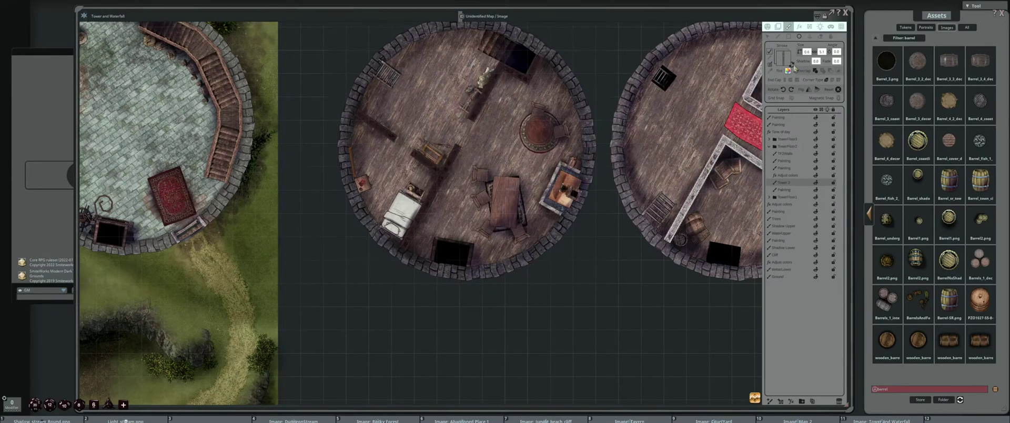
click(793, 65)
scroll(638, 138, down, 3)
drag(673, 155, 631, 151)
scroll(626, 151, up, 3)
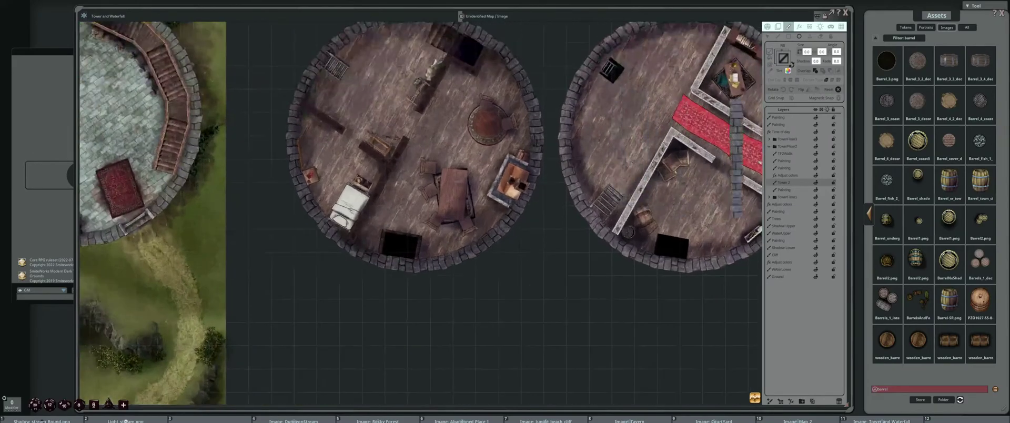
Hide and show the second floor's lower Painting layer and the Tower 2 layer to check what each contains
click(815, 190)
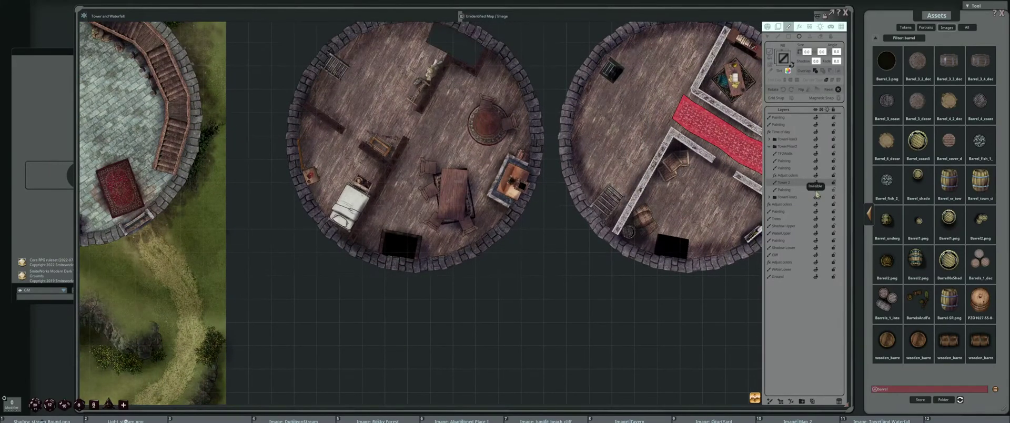
click(815, 190)
click(816, 183)
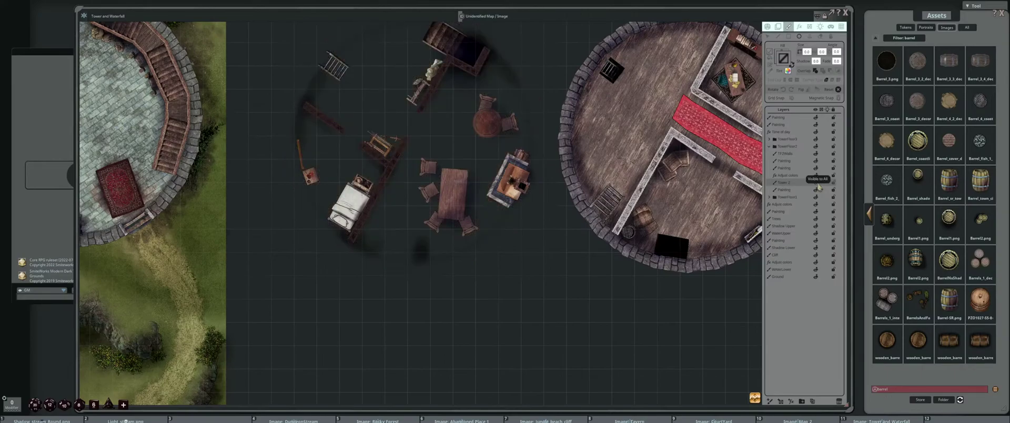
click(816, 183)
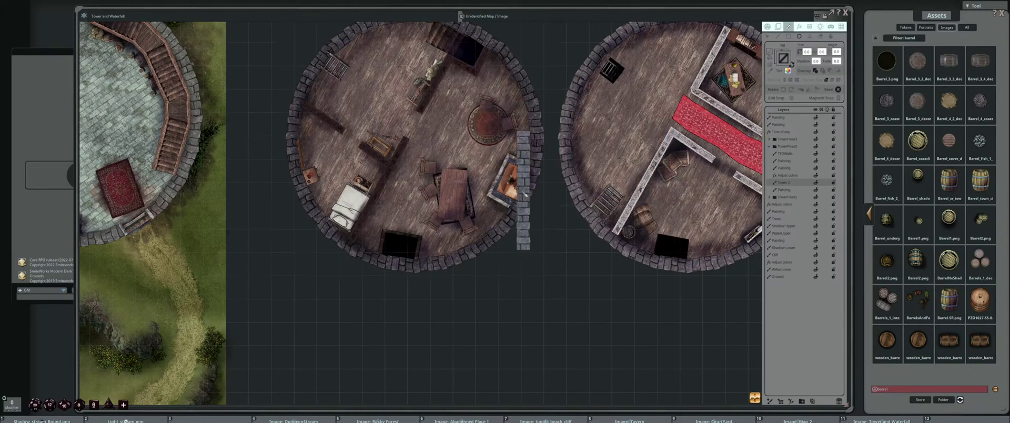
drag(521, 184, 676, 185)
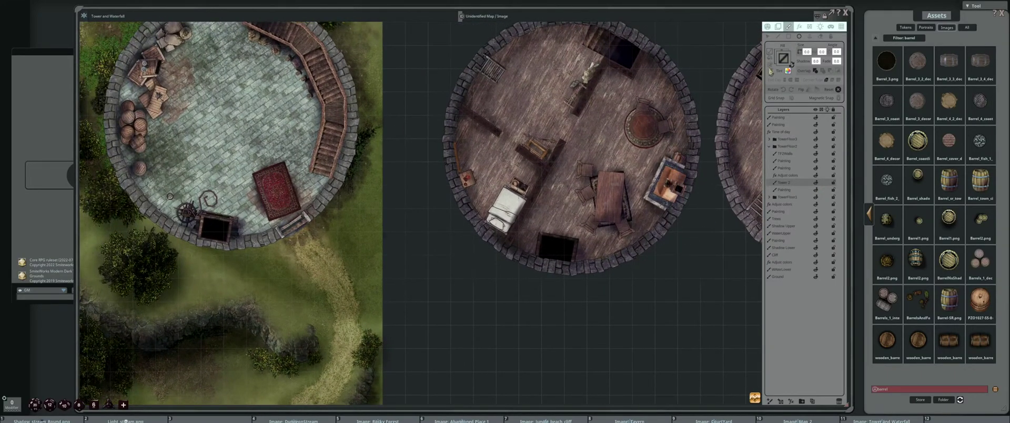
click(792, 64)
scroll(308, 158, down, 3)
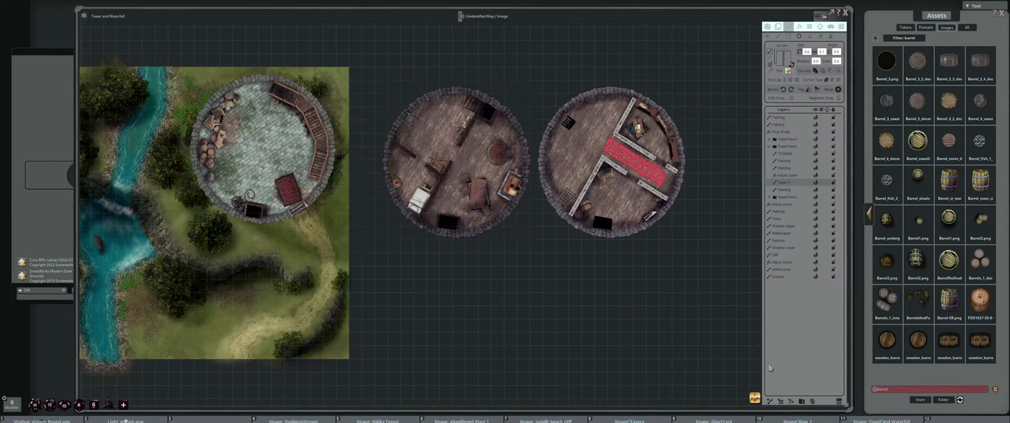
click(771, 402)
drag(692, 327, 692, 259)
scroll(692, 290, up, 2)
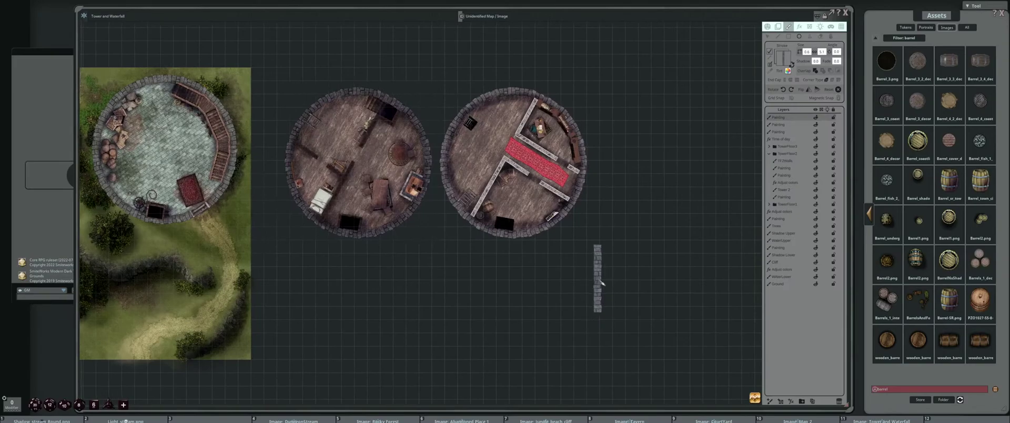
drag(615, 268, 560, 291)
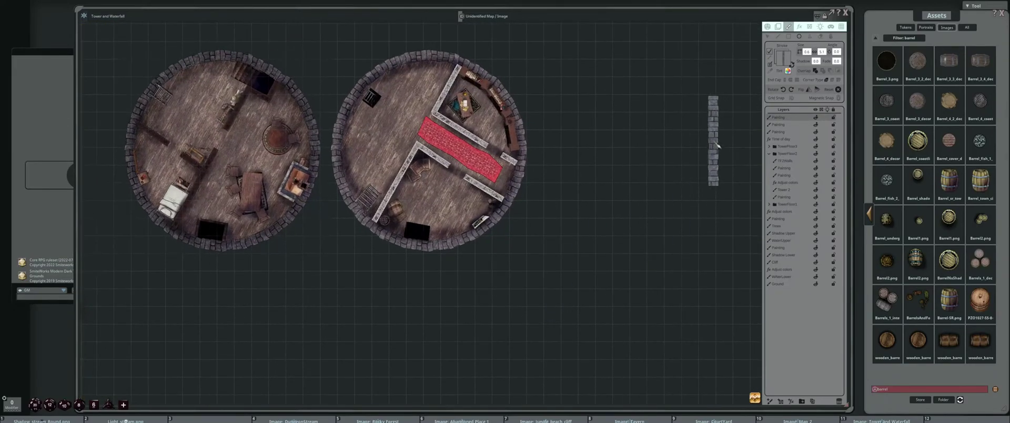
click(839, 402)
drag(554, 210, 705, 173)
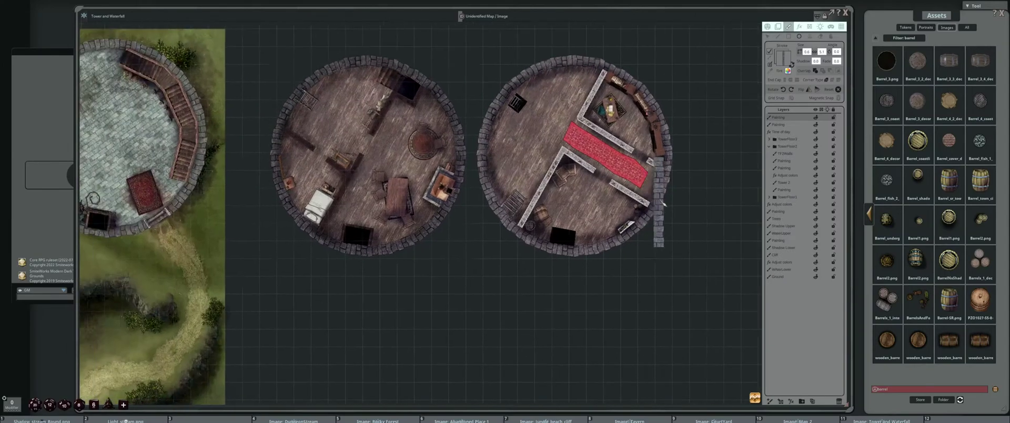
Duplicate the Tower 3 layer from the third tower floor's folder, move the copy above the floor folders and collapse the folder
click(769, 145)
click(769, 139)
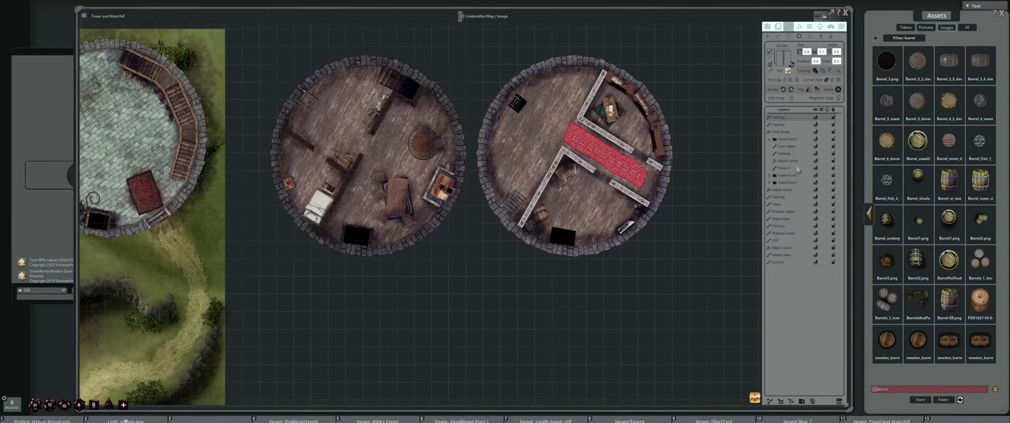
click(798, 169)
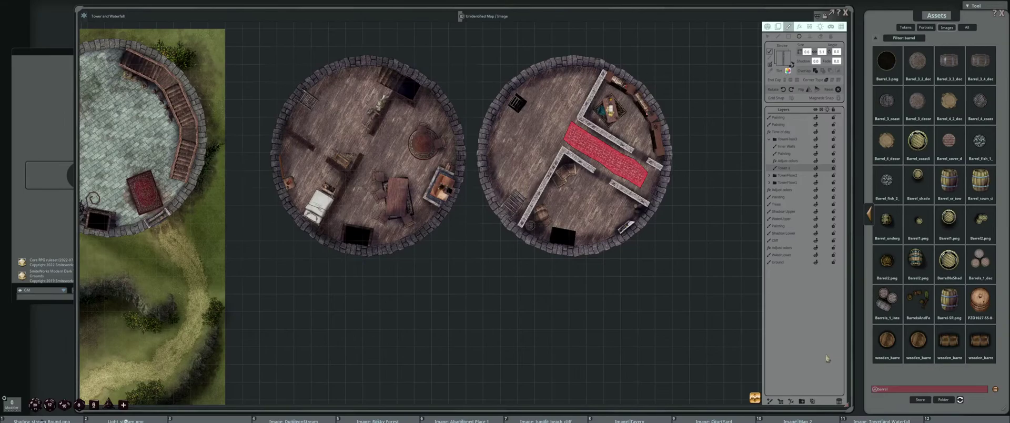
click(813, 402)
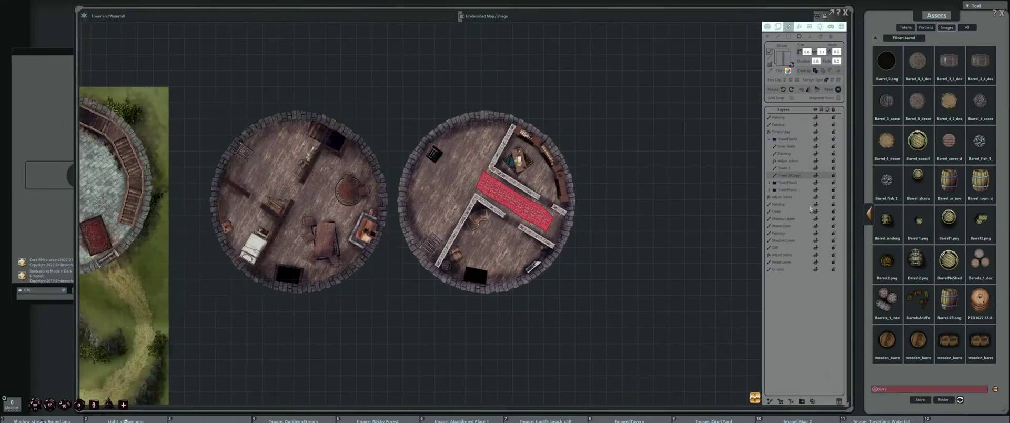
drag(807, 175, 784, 138)
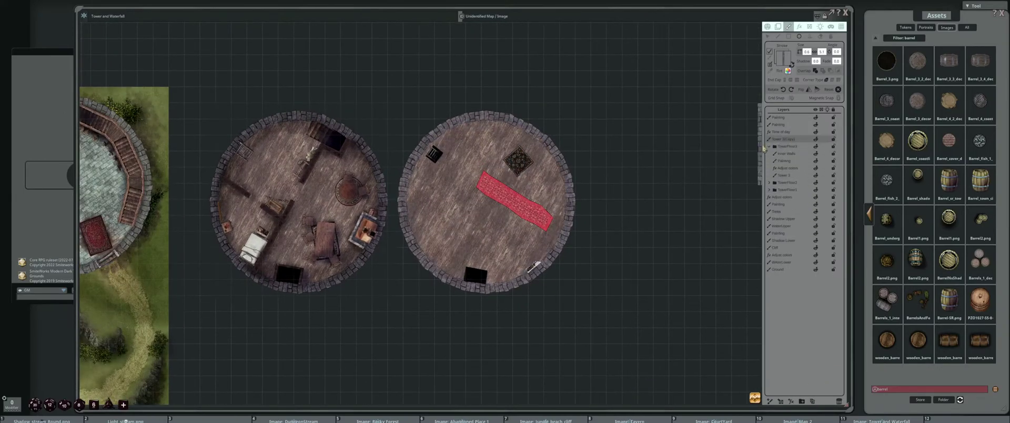
click(770, 147)
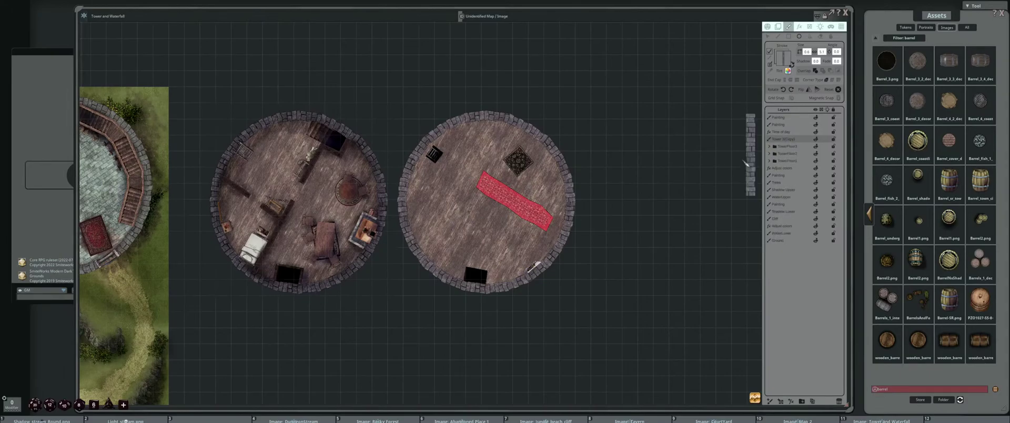
Move the duplicated tower layer into the empty grid area directly beside the third floor, clear of its outer wall
click(778, 27)
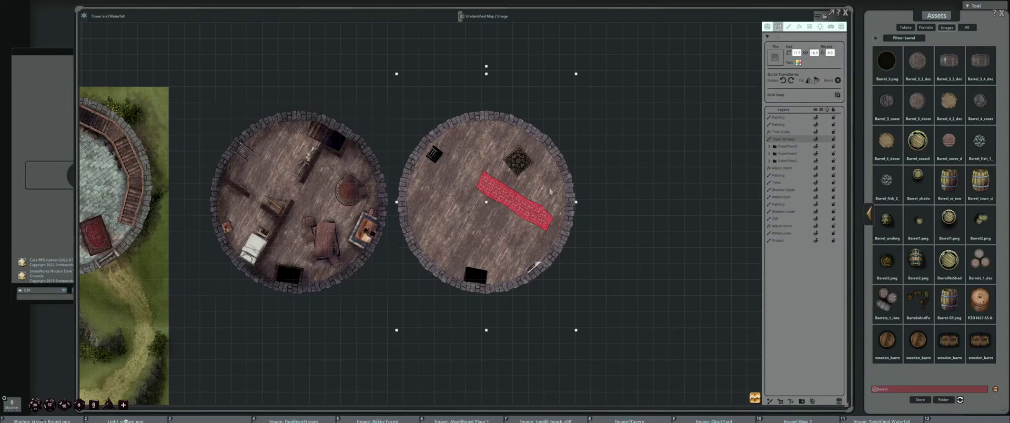
drag(551, 191, 738, 196)
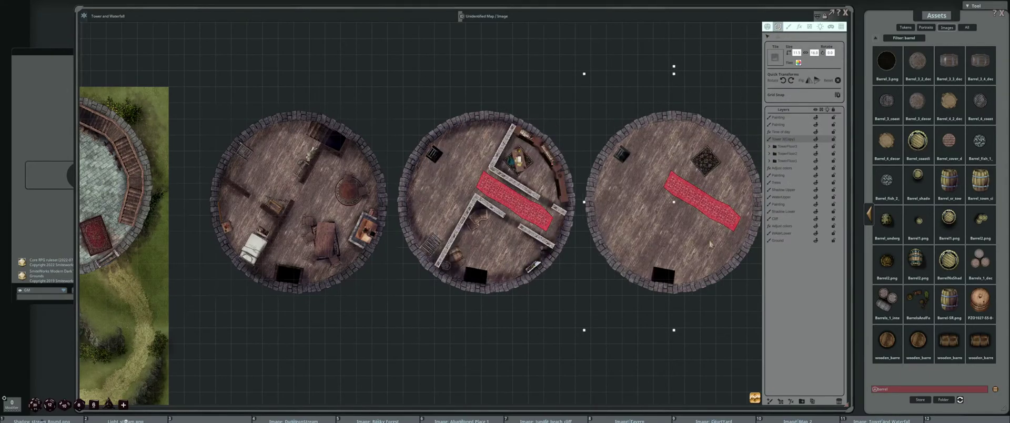
scroll(711, 243, up, 2)
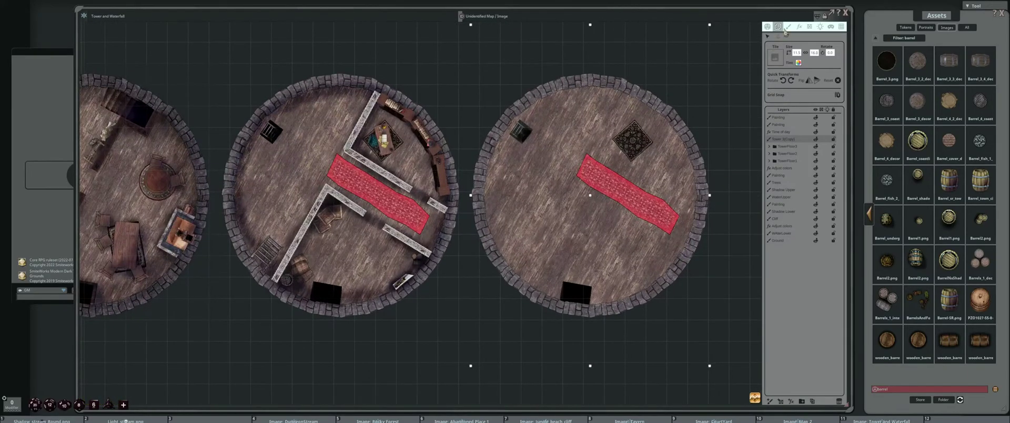
Select the outer stone wall's points on the copied tower floor and delete that wall
click(788, 27)
click(767, 37)
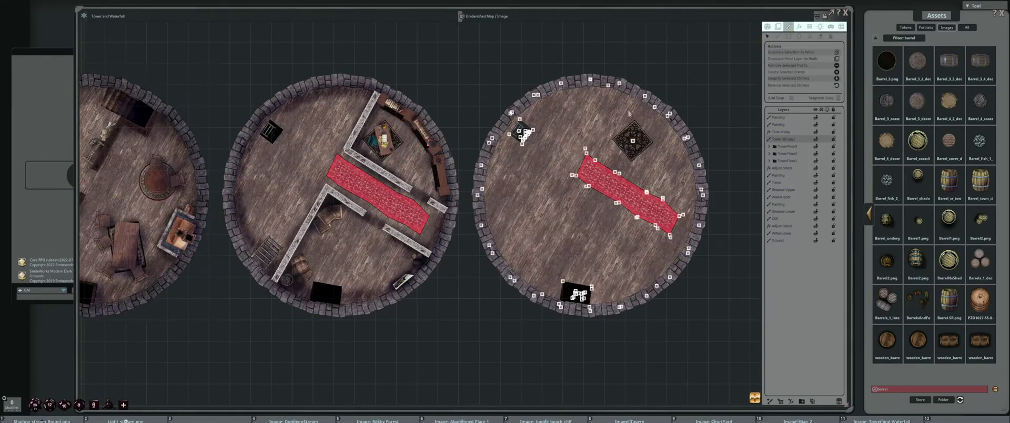
drag(644, 99, 670, 62)
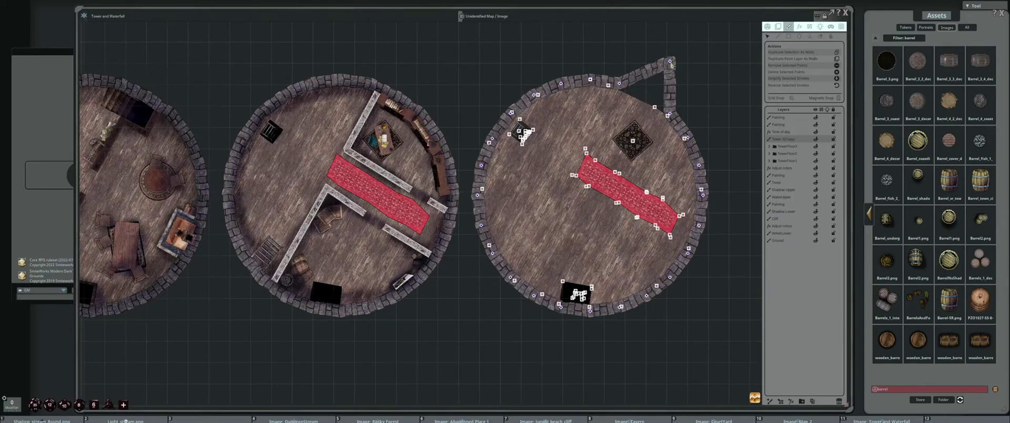
key(Delete)
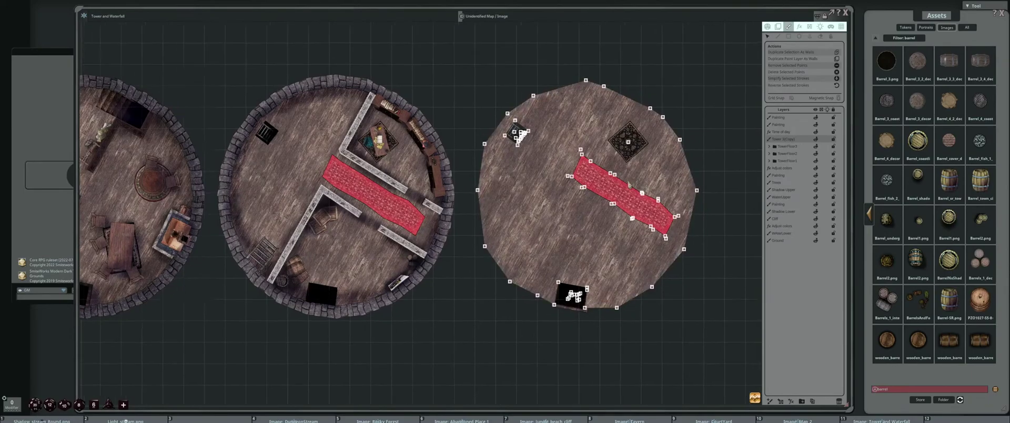
Delete the dark patterned square rug from the copied tower floor
scroll(551, 136, up, 2)
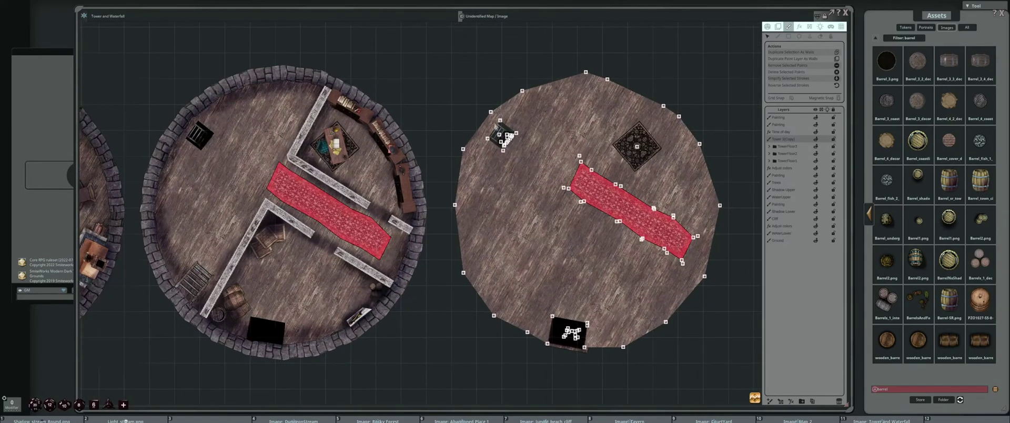
mouse_move(530, 161)
mouse_down()
mouse_move(520, 152)
mouse_move(548, 172)
mouse_up()
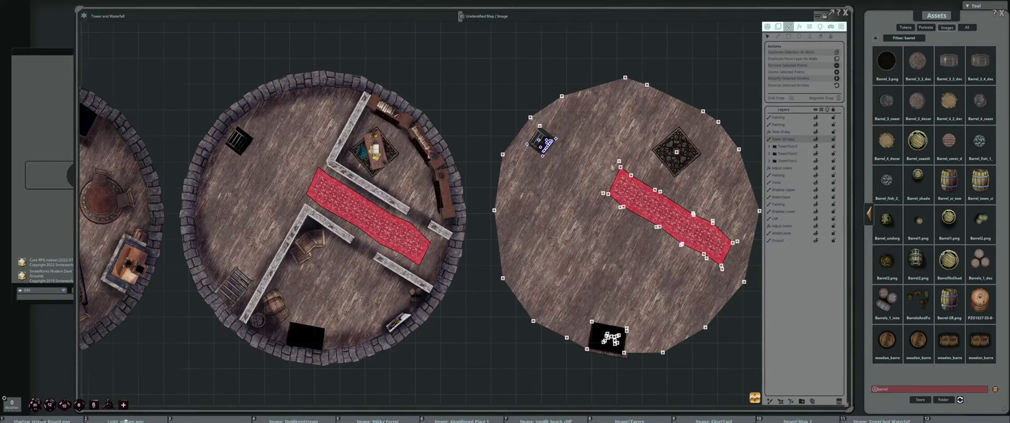
drag(612, 166, 573, 163)
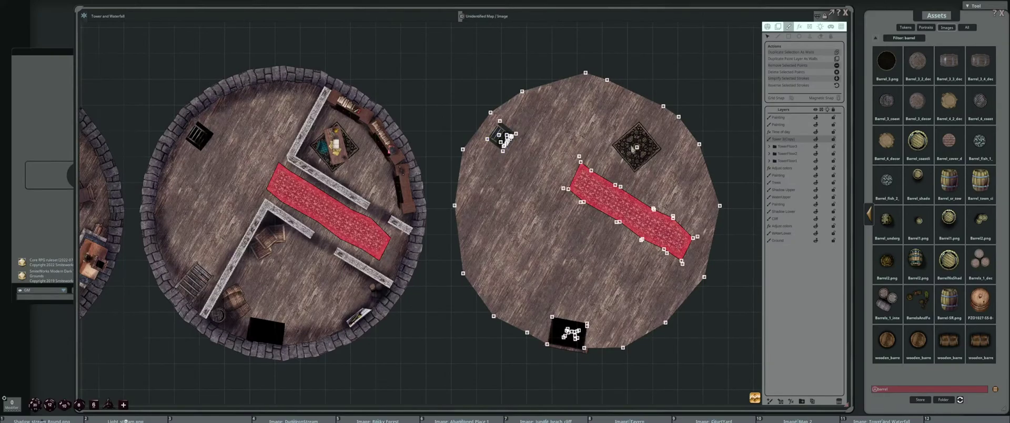
key(Delete)
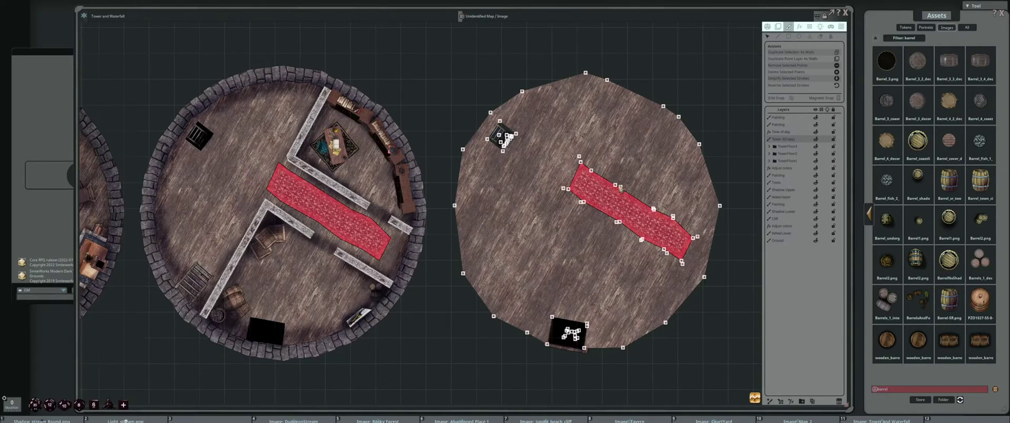
Delete the red rug and the lower black stairwell opening from the copied tower floor
click(622, 192)
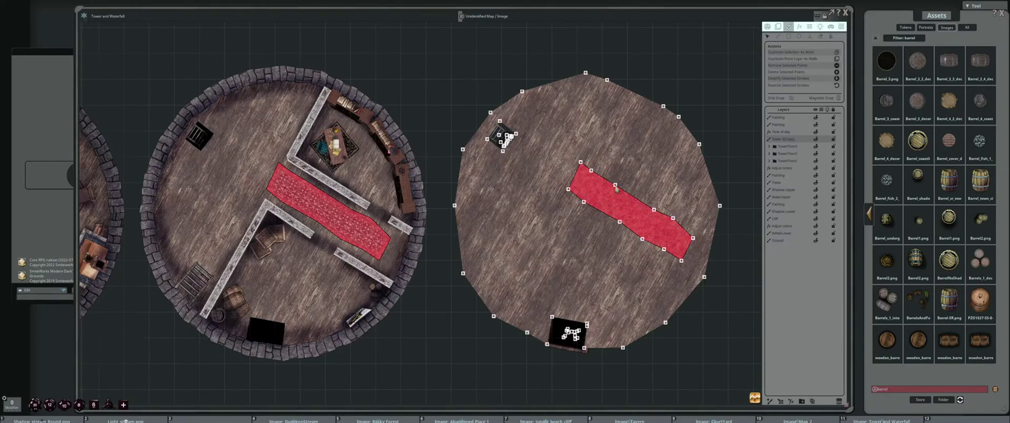
key(Delete)
scroll(584, 203, down, 5)
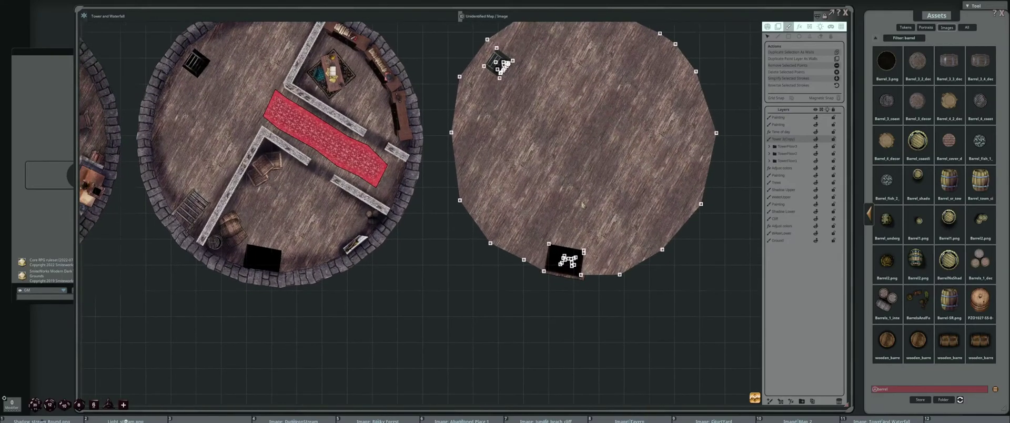
scroll(565, 235, up, 3)
drag(532, 220, 621, 296)
key(Delete)
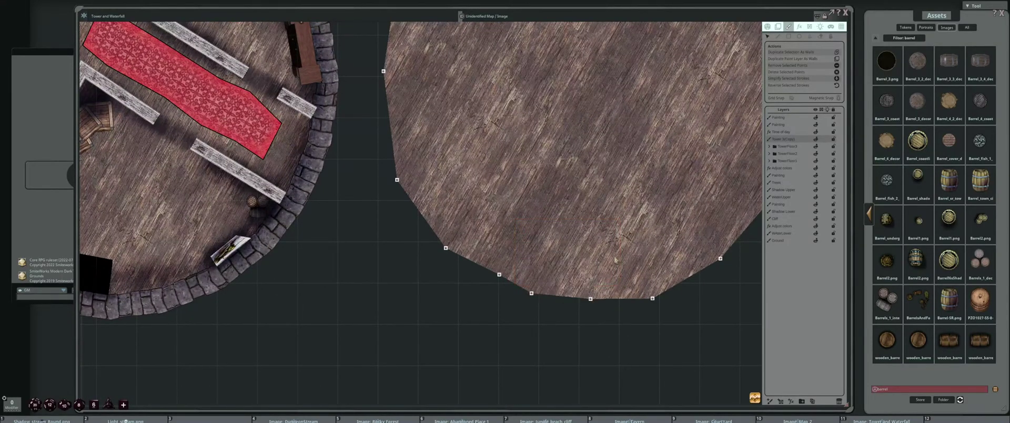
Rotate the copied wooden floor counter-clockwise and reposition it beside the furnished tower floor
scroll(598, 266, down, 5)
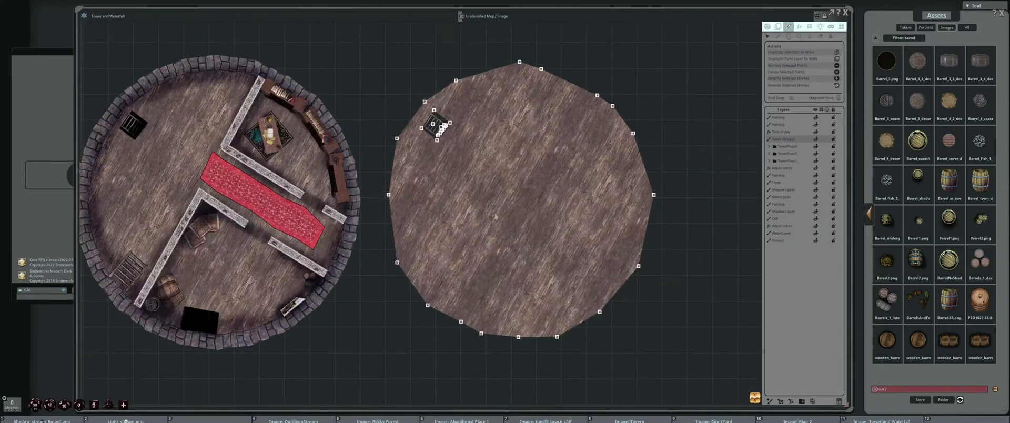
scroll(495, 216, up, 3)
scroll(531, 220, down, 4)
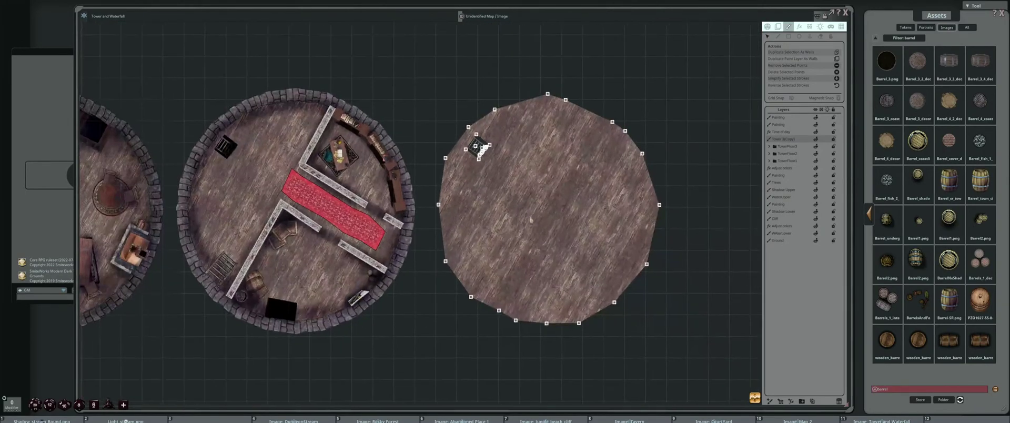
click(779, 27)
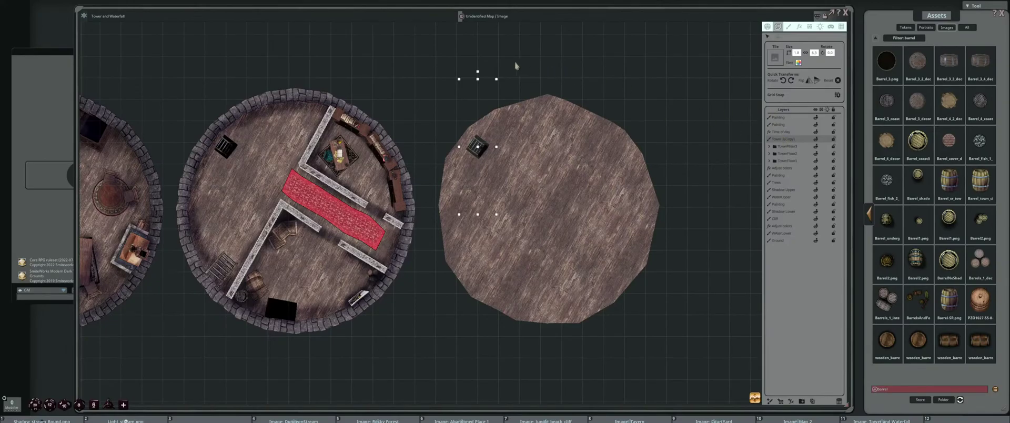
key(ctrl)
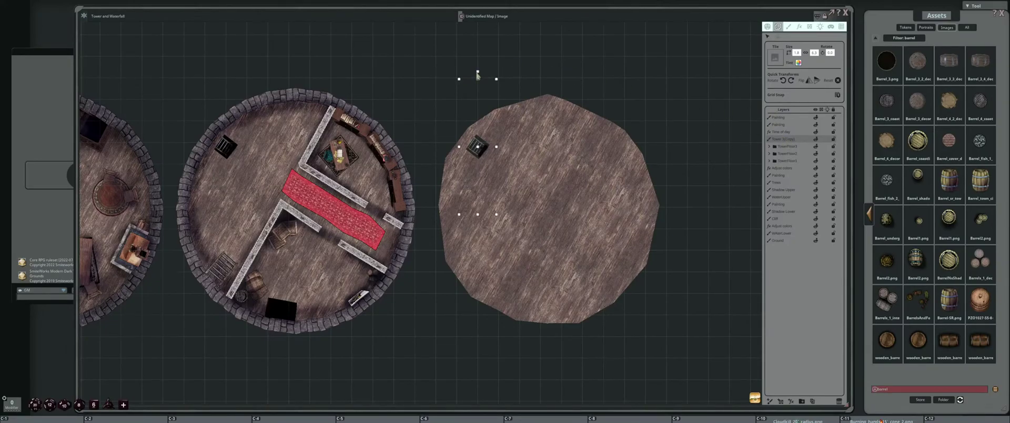
drag(478, 73, 426, 113)
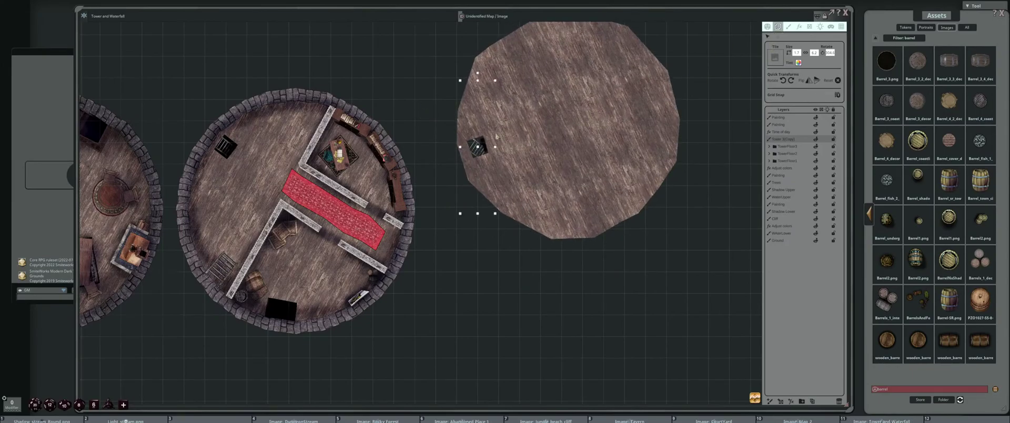
drag(496, 137, 462, 233)
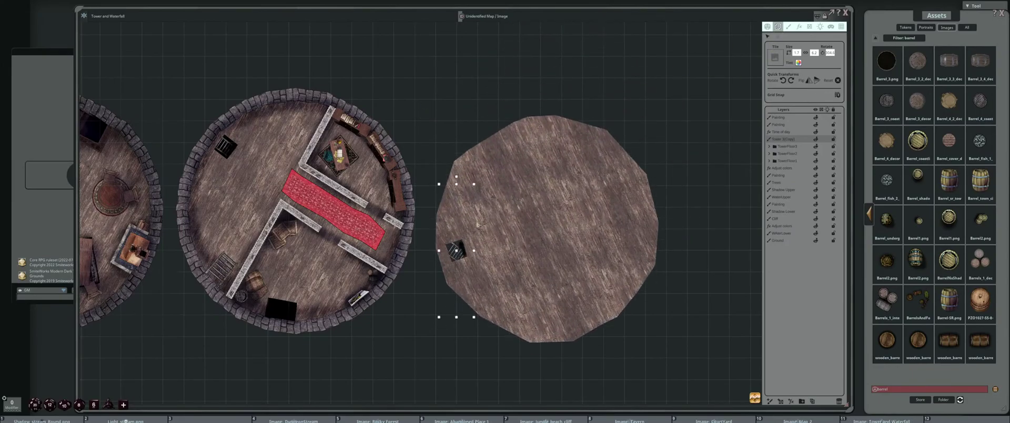
scroll(454, 253, up, 5)
key(Escape)
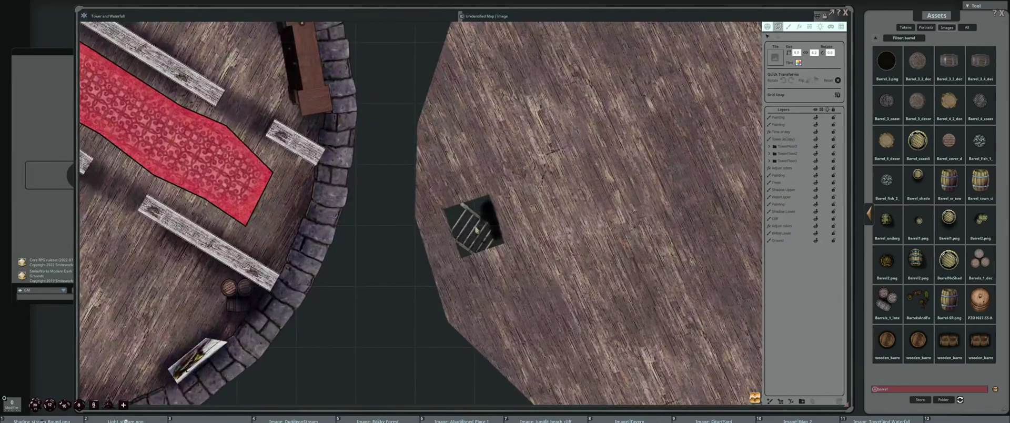
Delete the stair and shadow strokes inside the copied floor's remaining opening, keeping the square hole
click(788, 27)
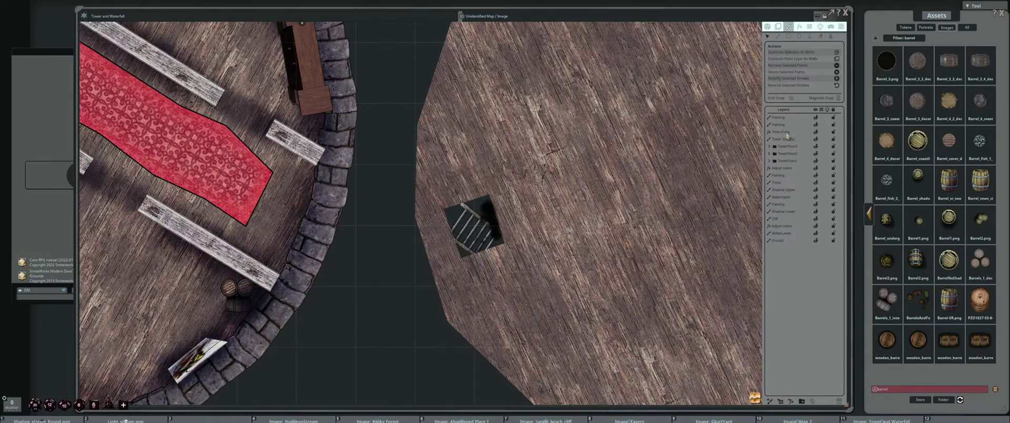
click(788, 139)
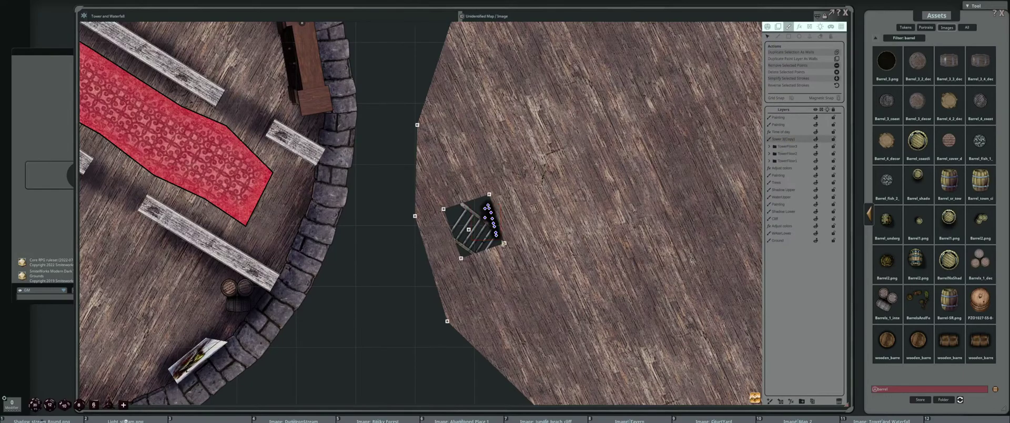
scroll(579, 211, down, 5)
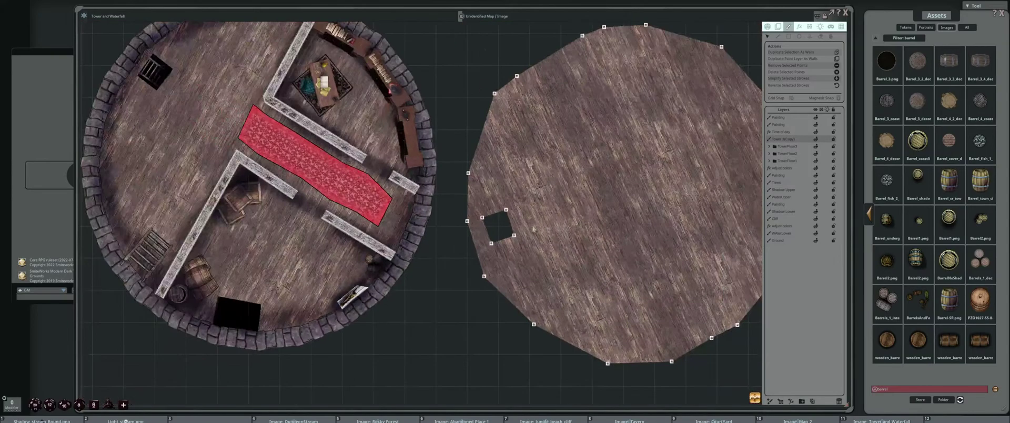
drag(637, 201, 546, 212)
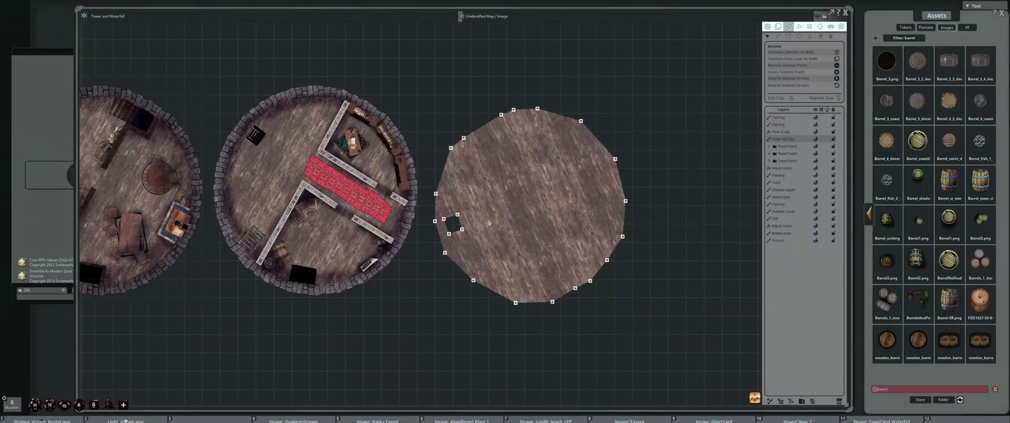
Rotate the copied floor so its hole sits on the lower-left edge, and adjust the hole's corner points
click(778, 27)
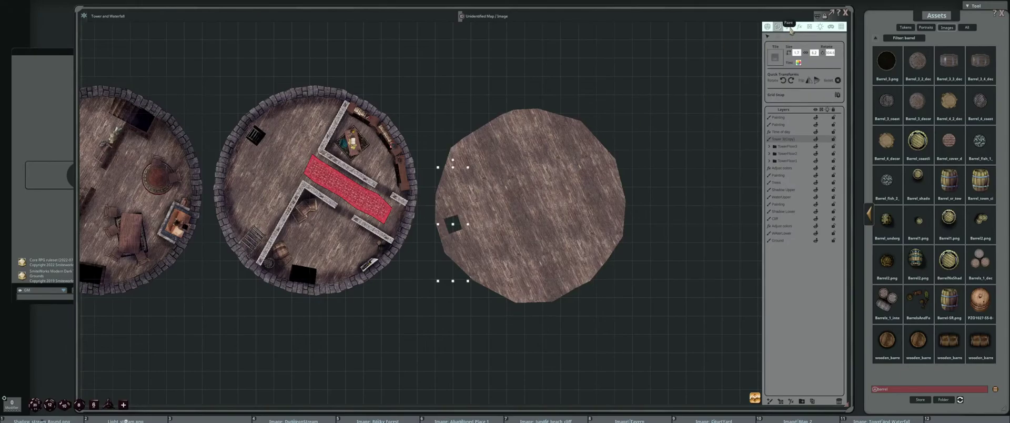
click(789, 27)
drag(435, 218, 512, 241)
scroll(515, 226, up, 2)
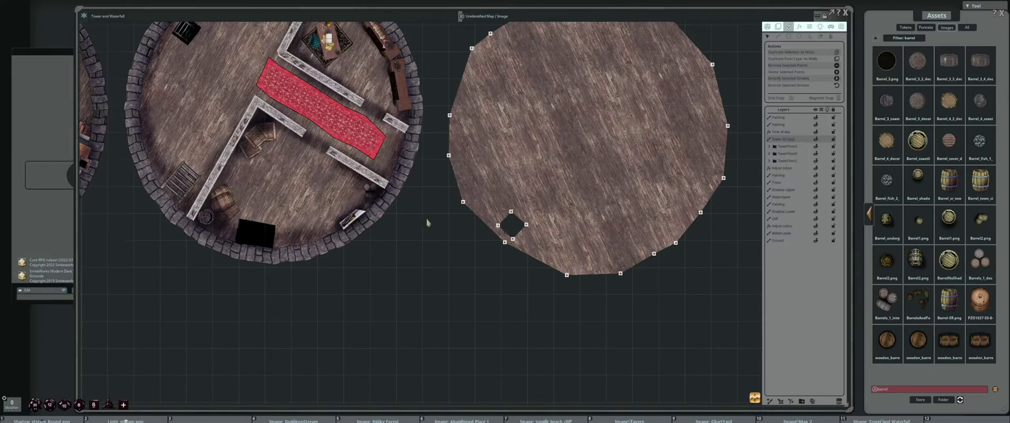
scroll(421, 218, down, 1)
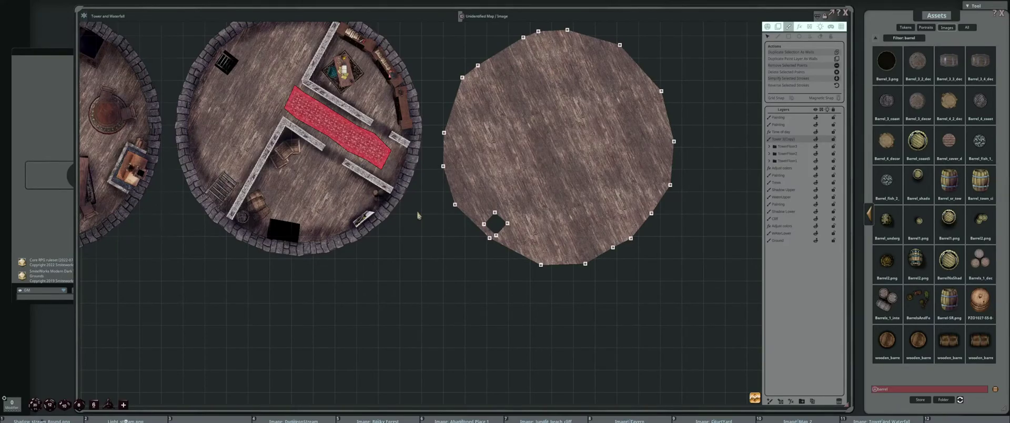
mouse_move(485, 227)
mouse_down()
mouse_move(494, 211)
mouse_move(482, 225)
mouse_up()
Clear the barrel filter and browse the image assets to the FG Siege Map Pack 2 Brushes folder
click(875, 38)
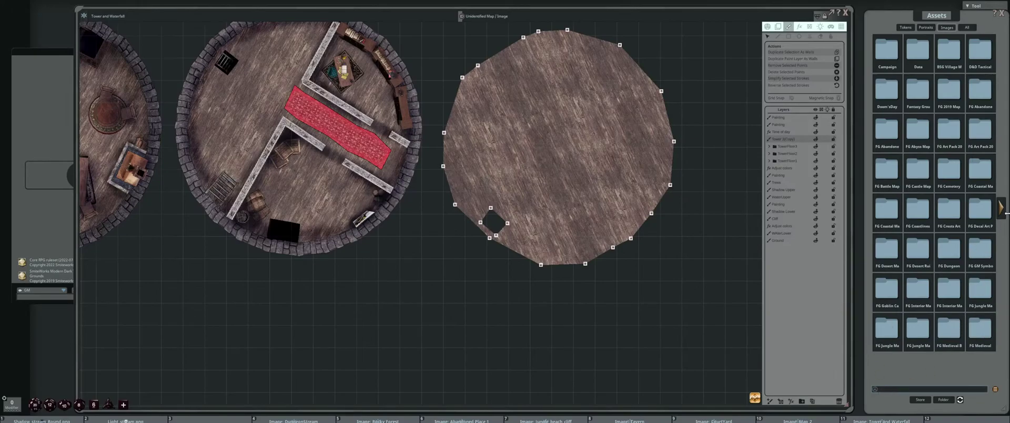
click(1001, 208)
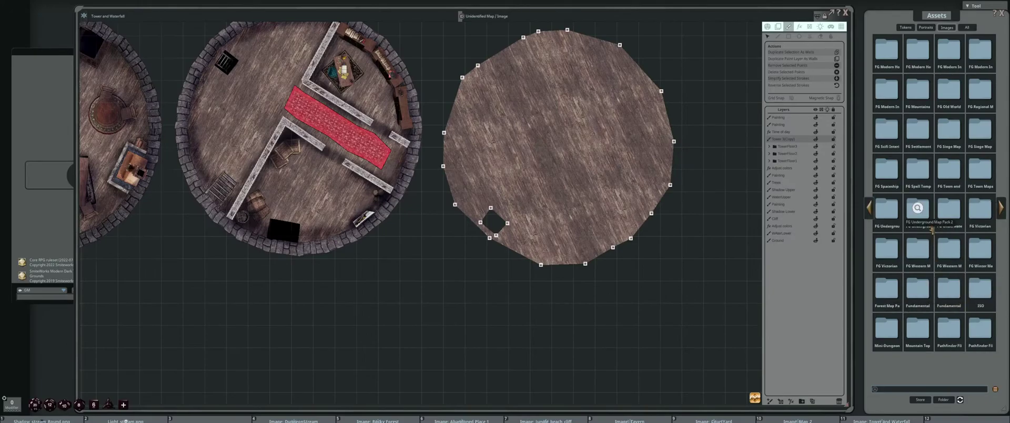
click(949, 131)
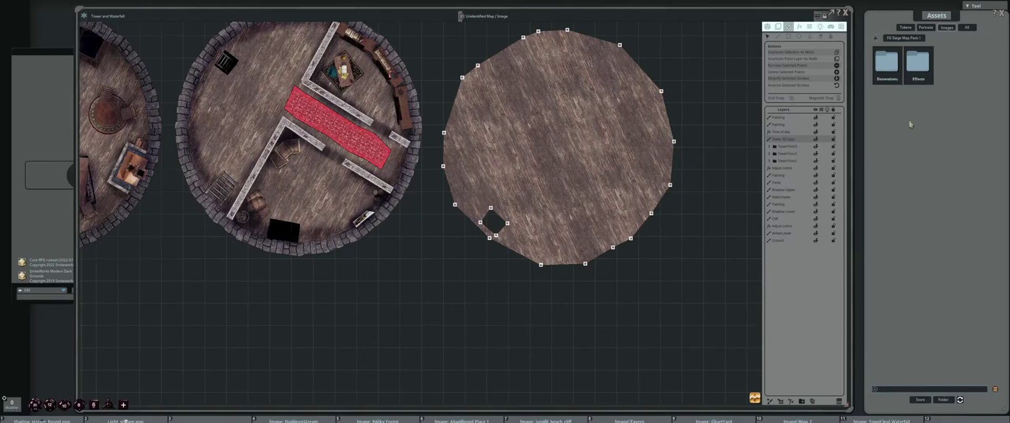
click(874, 40)
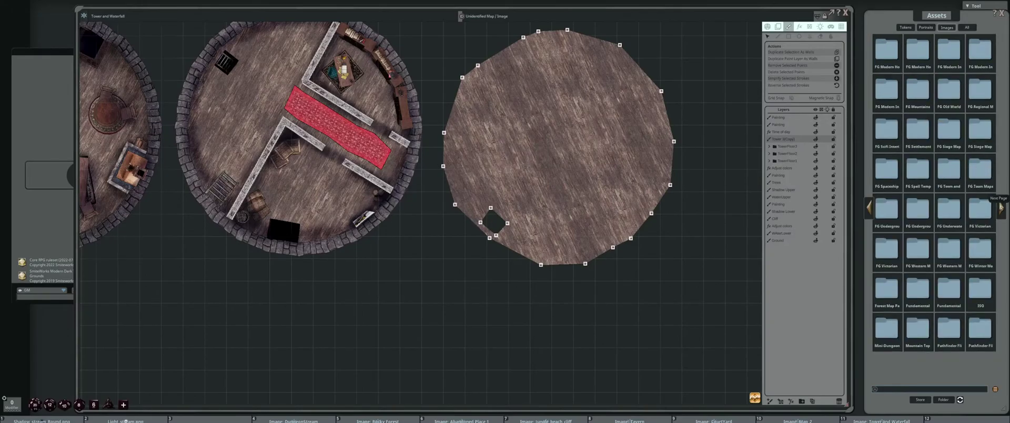
click(980, 131)
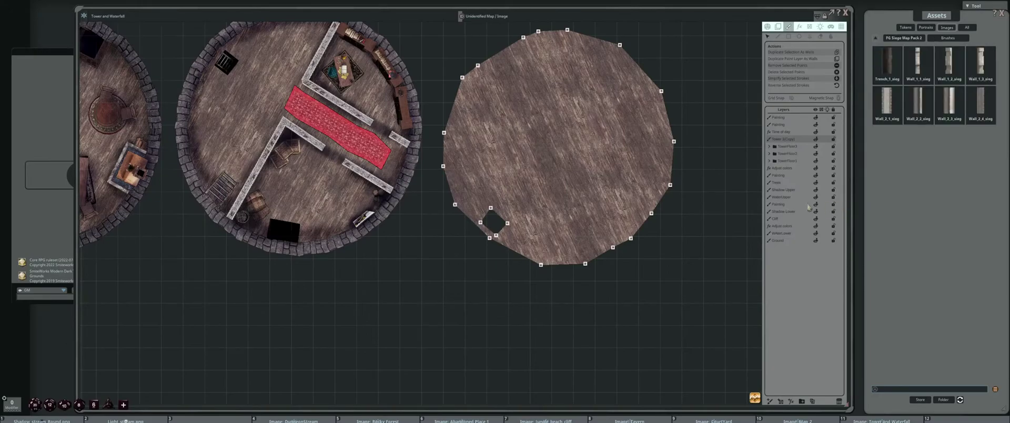
Preview the Wall_1_1, Wall_1_2 and Wall_1_3 siege brushes one after another
click(918, 63)
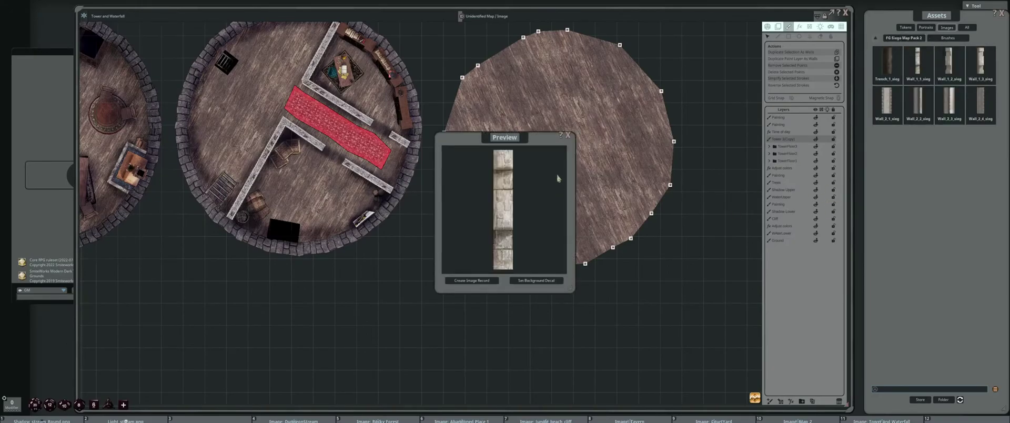
click(569, 136)
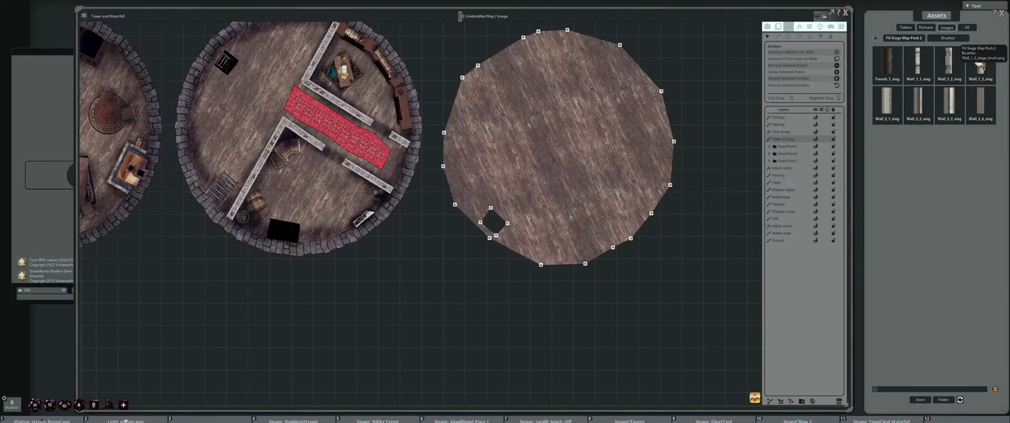
click(957, 51)
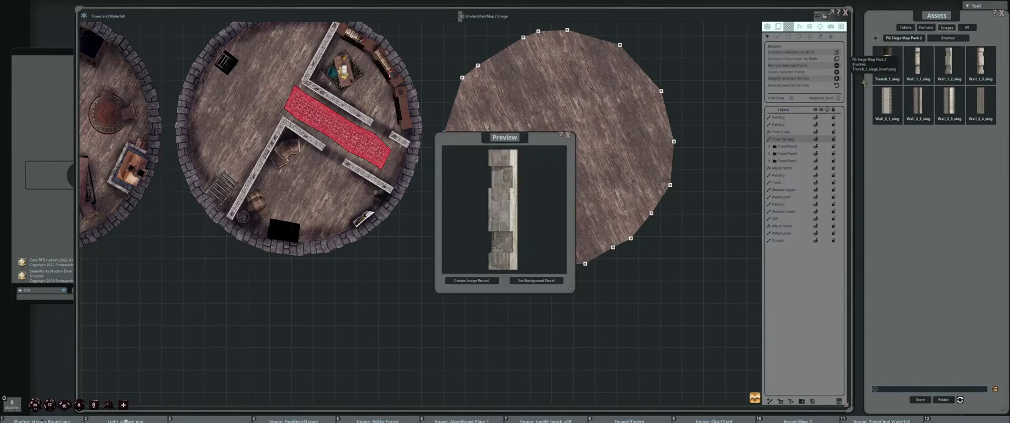
click(569, 135)
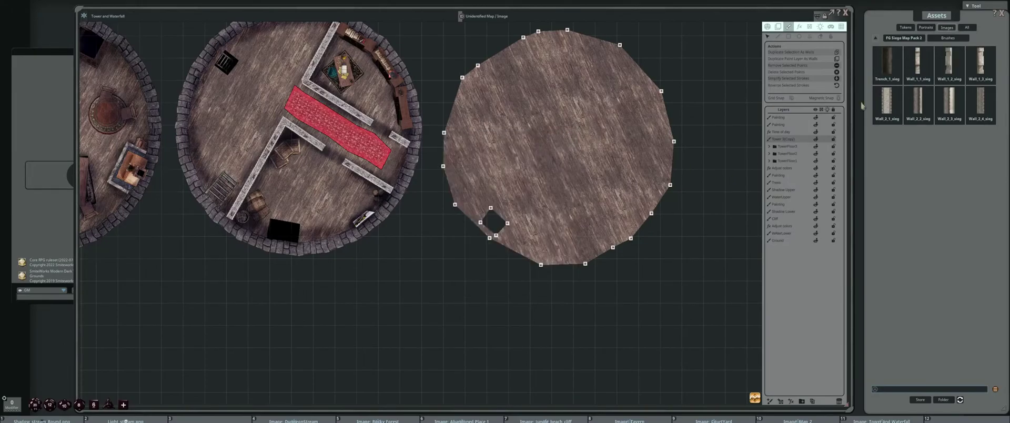
click(981, 62)
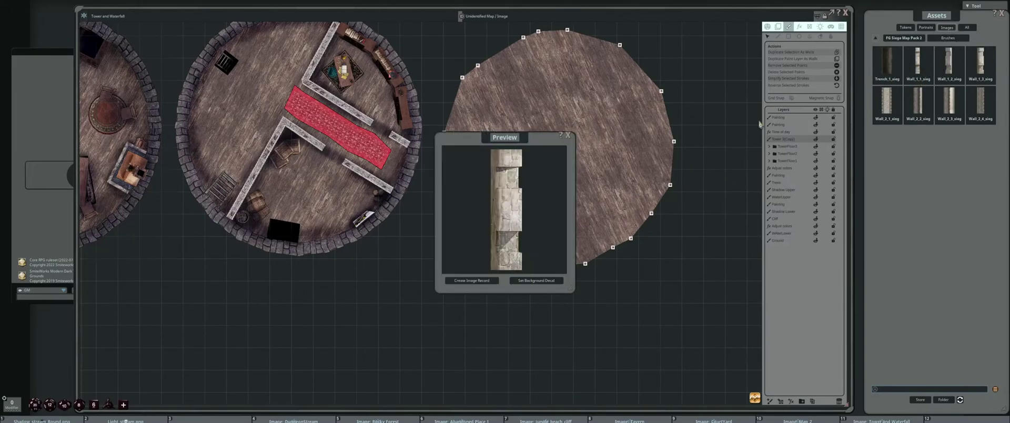
click(569, 136)
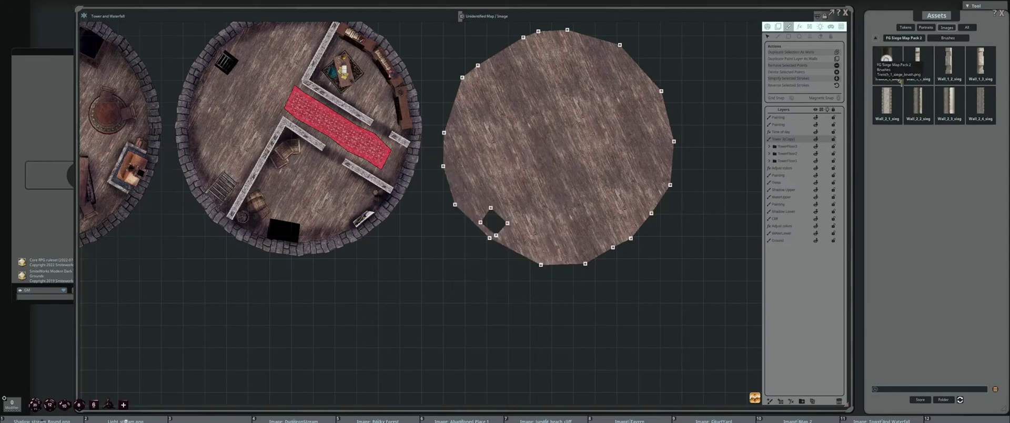
Load the Wall_1_2 siege brush for a circular stroke and shrink it to roughly the thickness of the existing tower walls
click(799, 36)
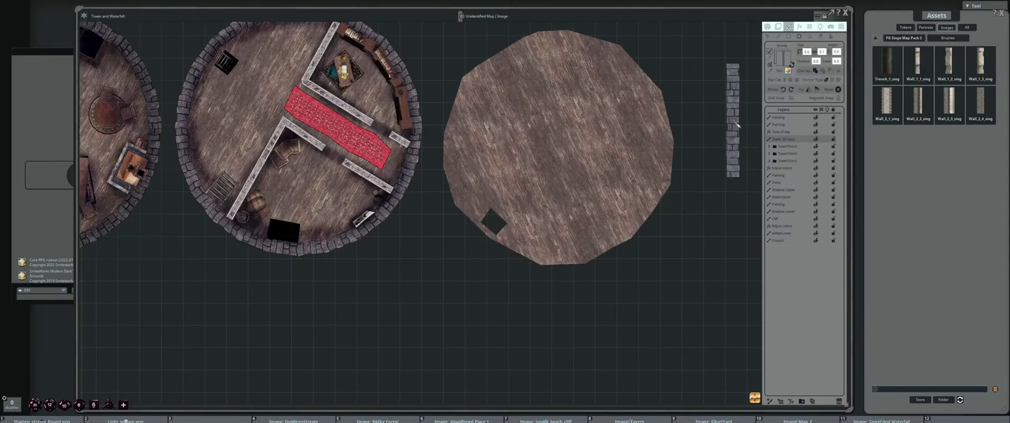
click(949, 60)
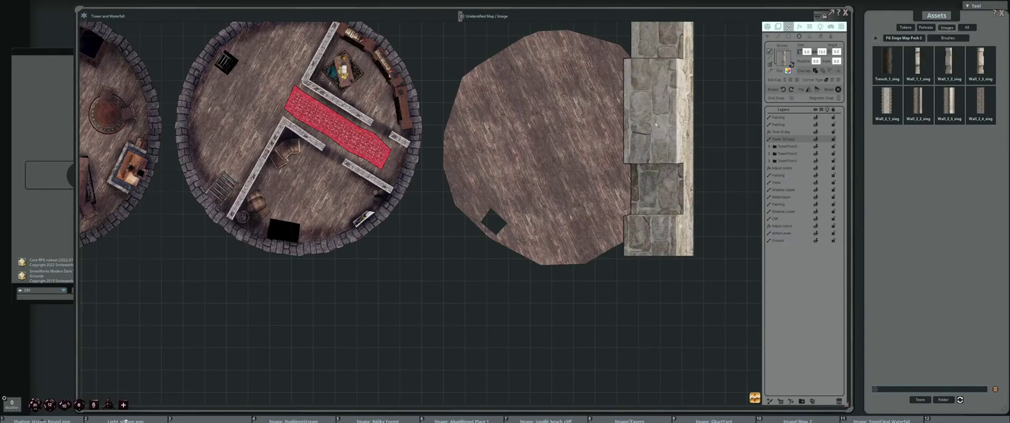
scroll(519, 154, down, 1)
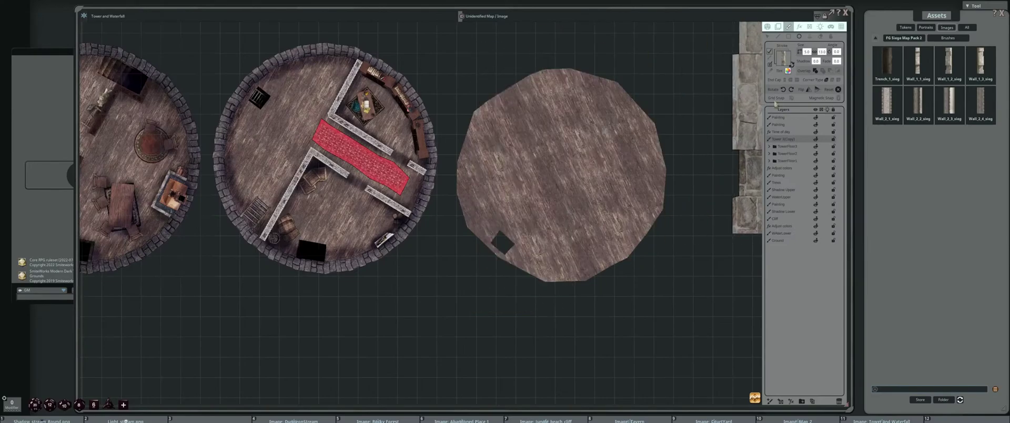
scroll(542, 158, down, 4)
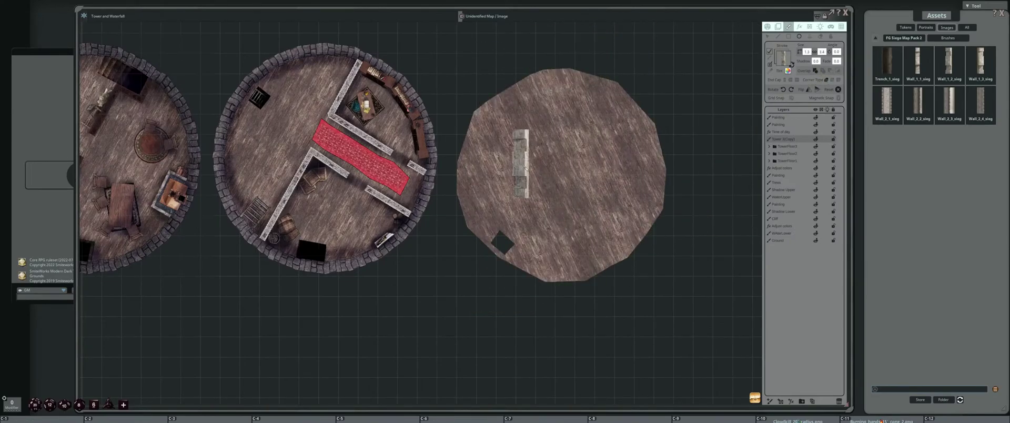
scroll(466, 160, up, 2)
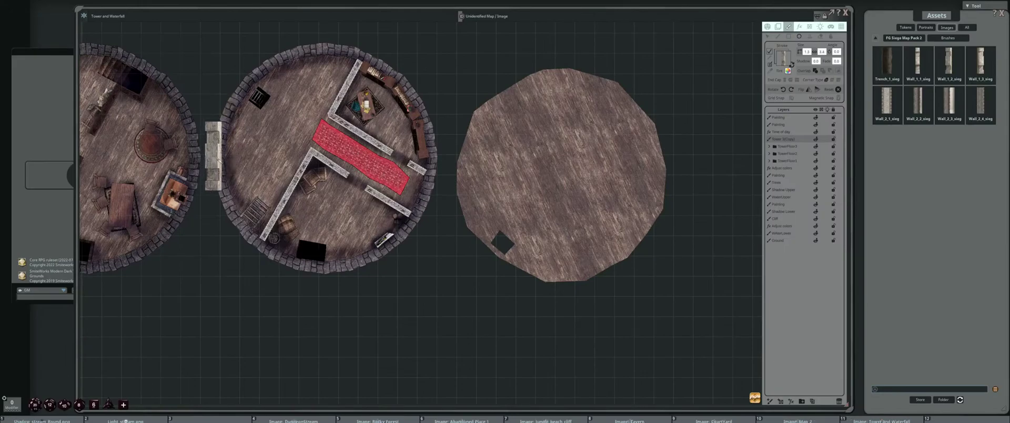
scroll(221, 134, up, 3)
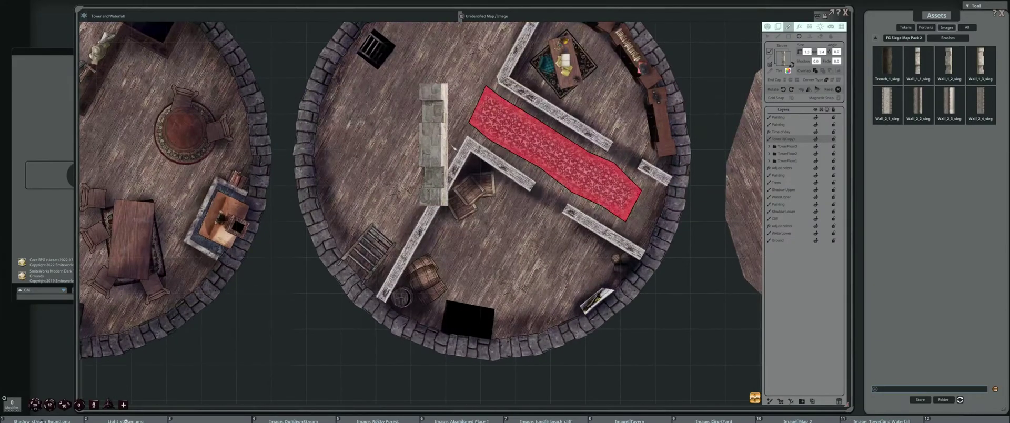
scroll(401, 150, down, 3)
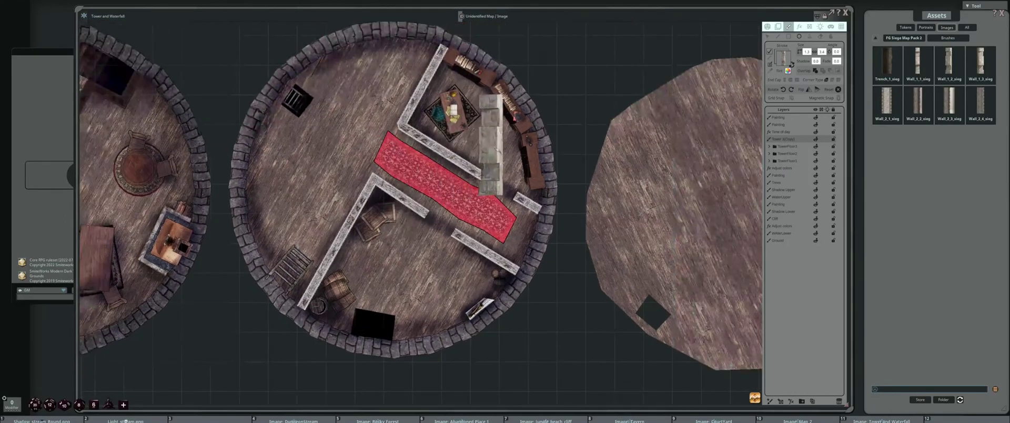
drag(491, 145, 484, 147)
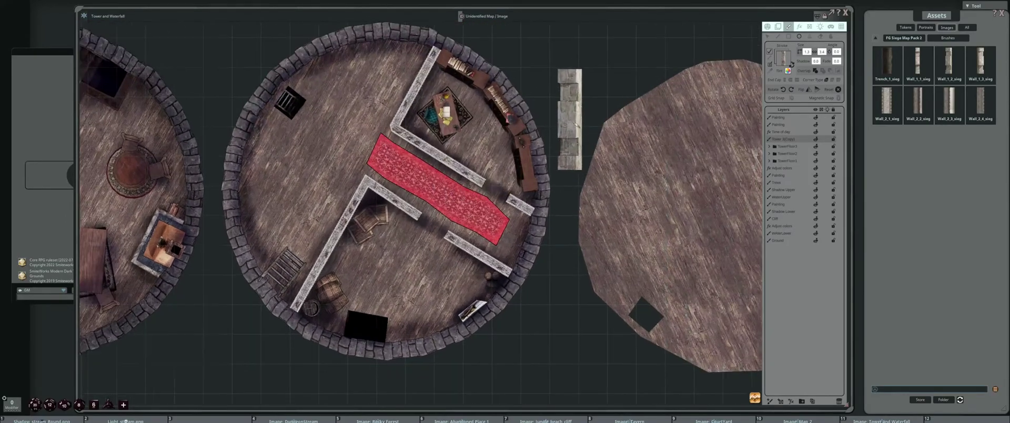
Fine-tune the siege wall brush, setting its first size value to 1.0 and adjusting the second
drag(642, 133, 582, 137)
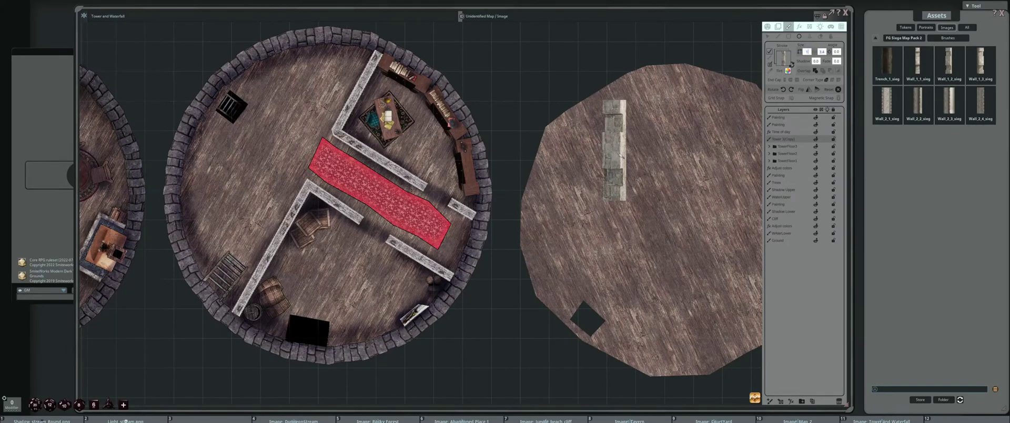
key(Tab)
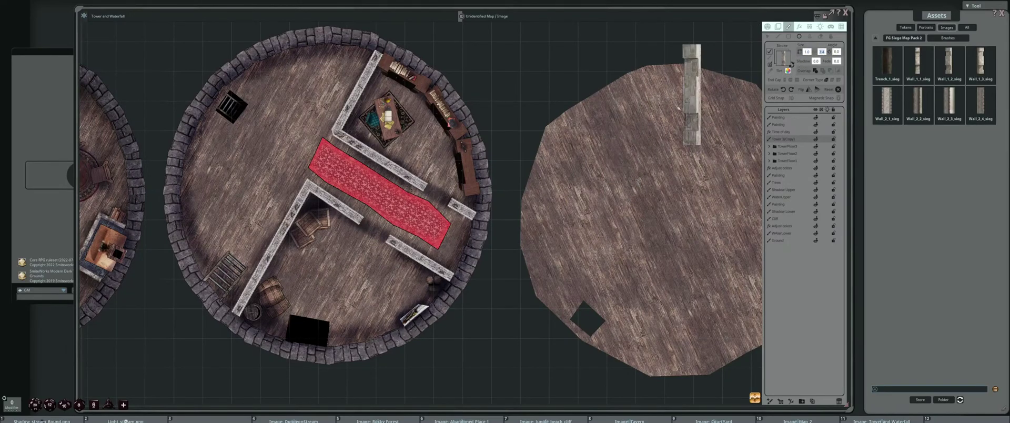
text(4)
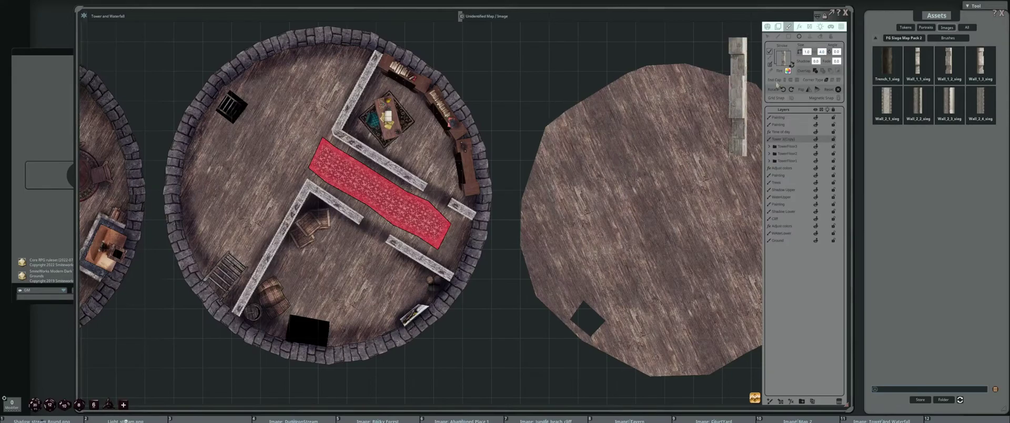
key(BackSpace)
text(6.0)
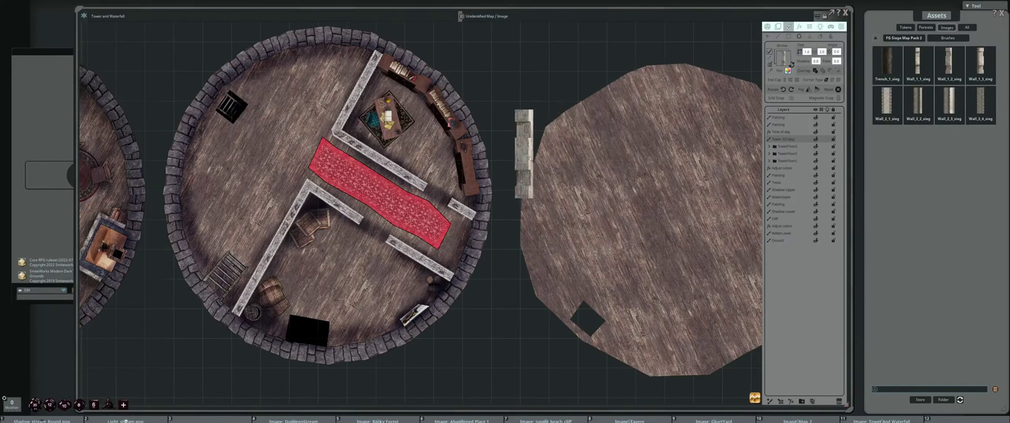
scroll(490, 154, down, 2)
Draw a circular stone wall from the middle of the top floor and move it to line up with the floor's edge
drag(530, 142, 479, 134)
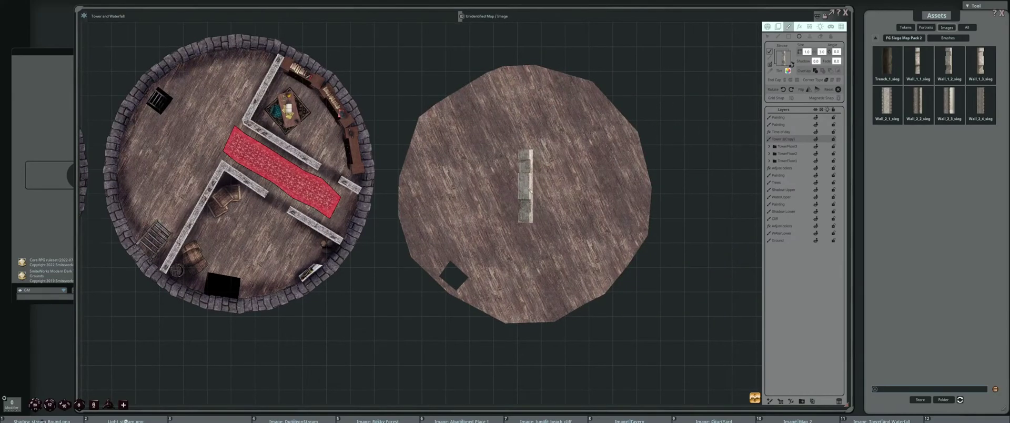
key(alt)
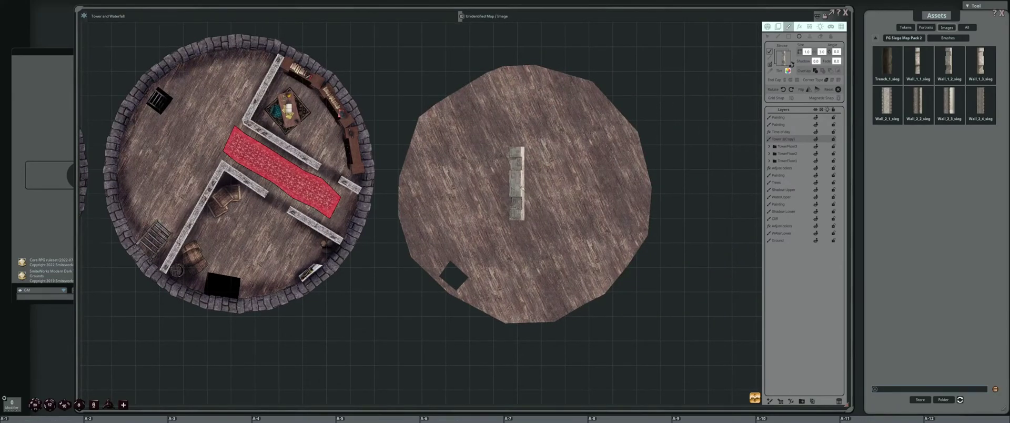
key(shift)
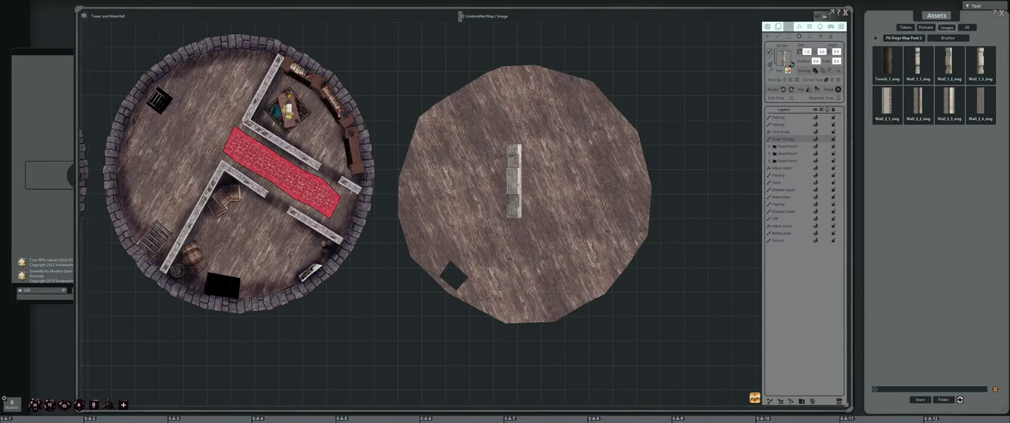
drag(514, 182, 613, 305)
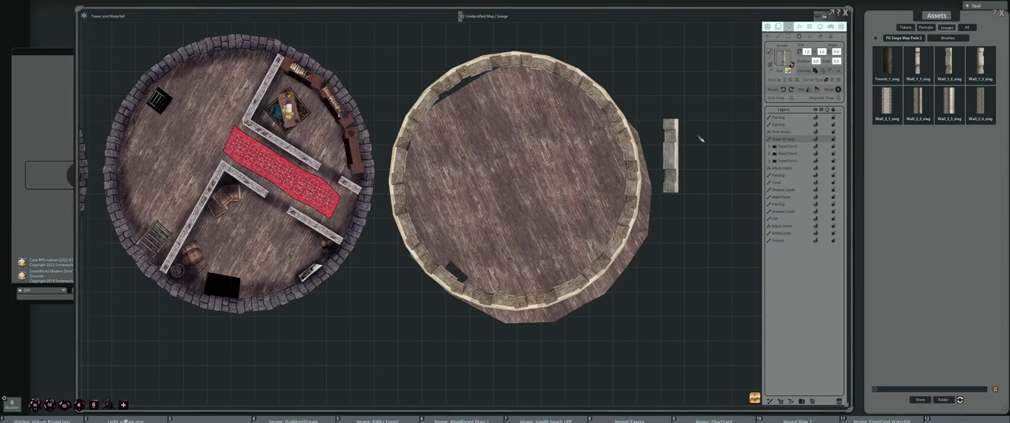
click(769, 38)
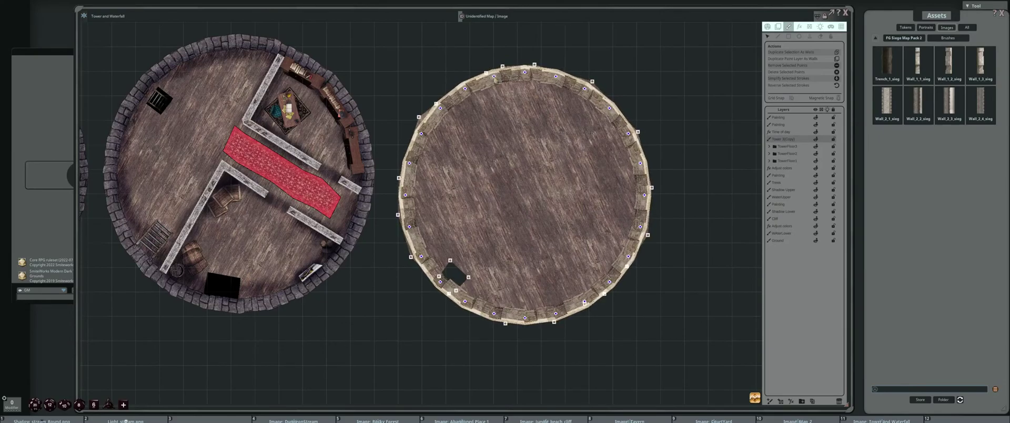
Reverse the selected circular wall stroke so its battlement stones face outward
scroll(538, 163, up, 1)
scroll(540, 162, up, 1)
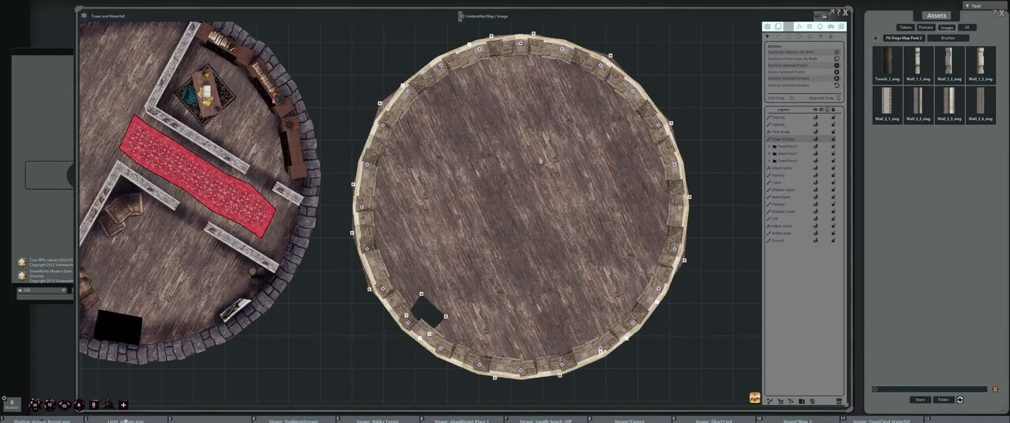
scroll(541, 161, down, 1)
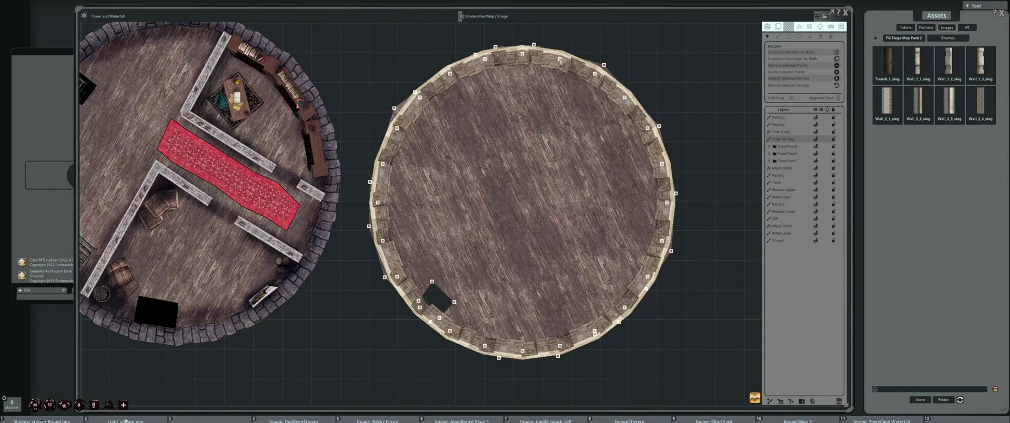
click(829, 86)
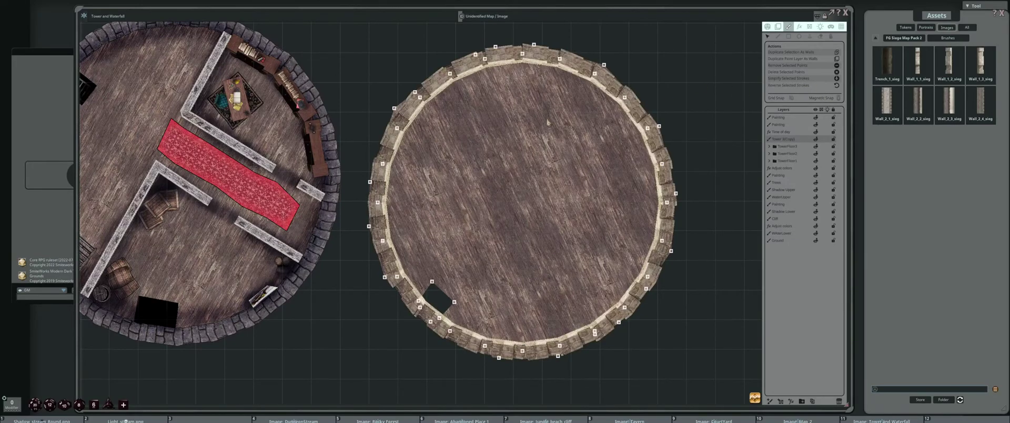
scroll(547, 122, up, 2)
scroll(537, 111, down, 2)
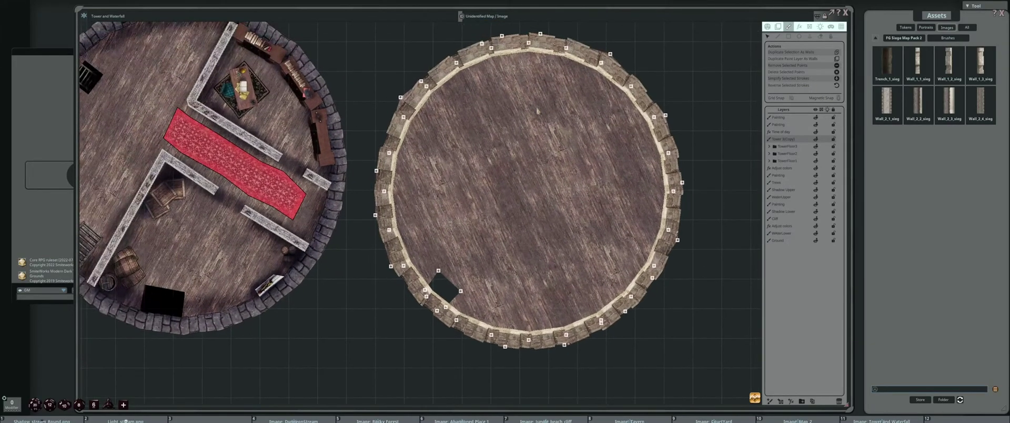
Pull the floor's protruding edge points inward so the wooden floor stays beneath the circular wall
scroll(605, 74, up, 1)
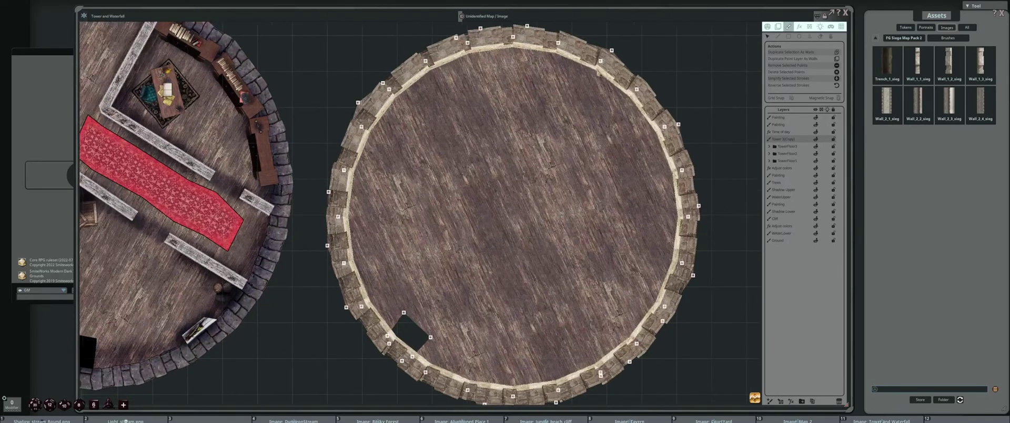
drag(612, 50, 607, 57)
drag(358, 103, 362, 105)
drag(458, 194, 467, 177)
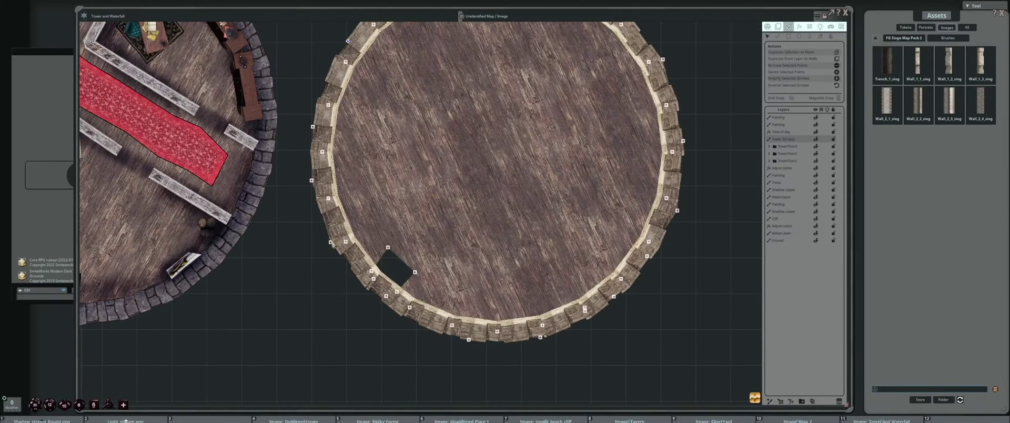
drag(331, 242, 337, 237)
drag(312, 180, 319, 180)
drag(624, 139, 526, 173)
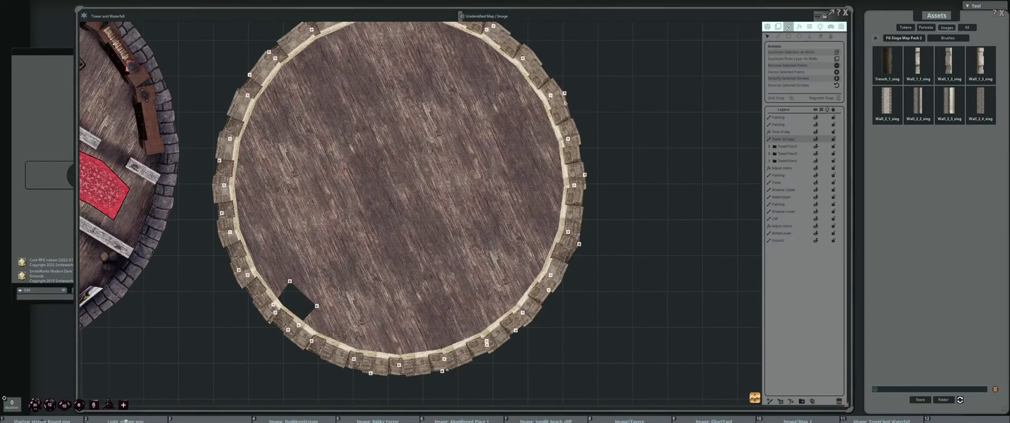
drag(565, 94, 560, 96)
drag(530, 170, 589, 112)
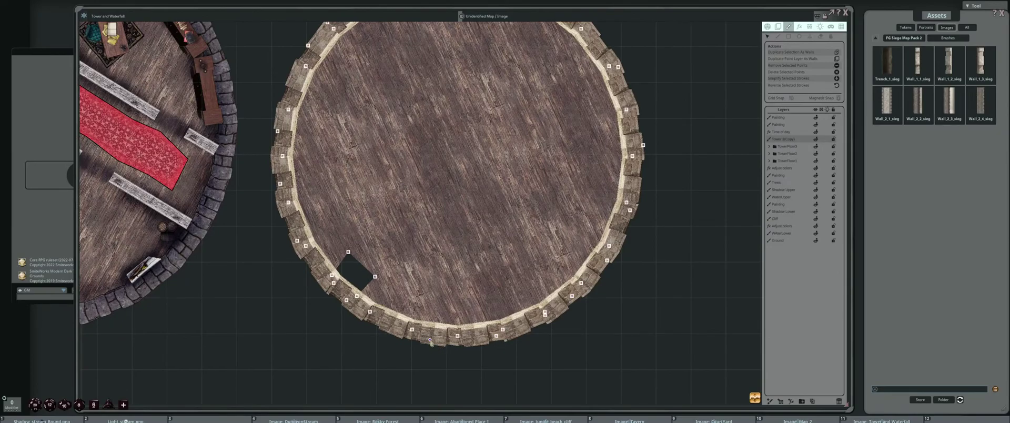
scroll(378, 300, down, 5)
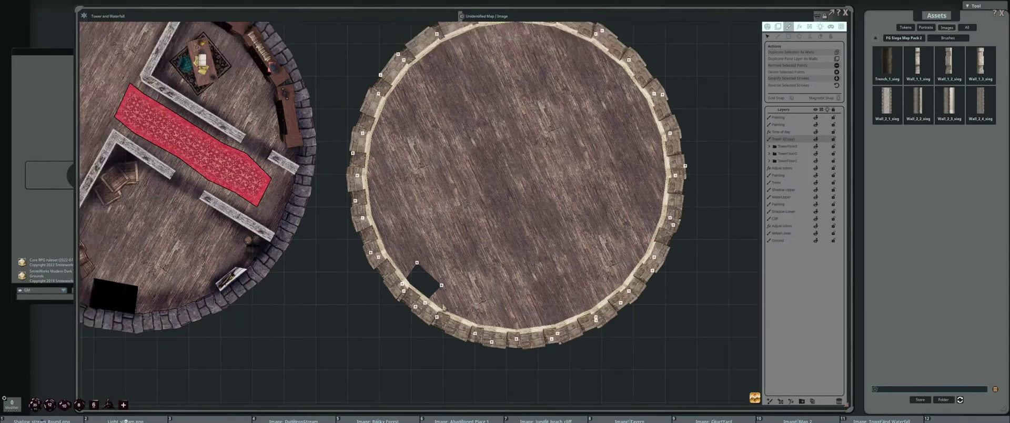
scroll(470, 259, up, 3)
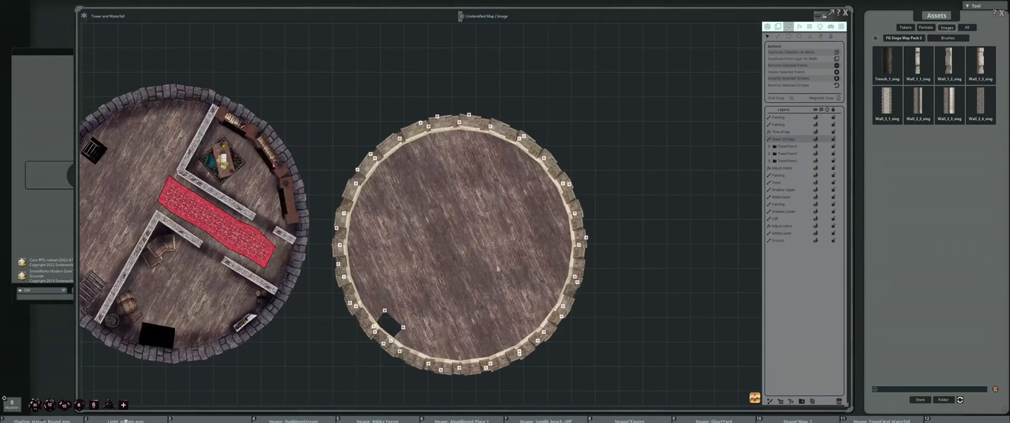
Remove the circular wall from the top floor and flip the siege wall brush to face the opposite way
drag(499, 269, 491, 241)
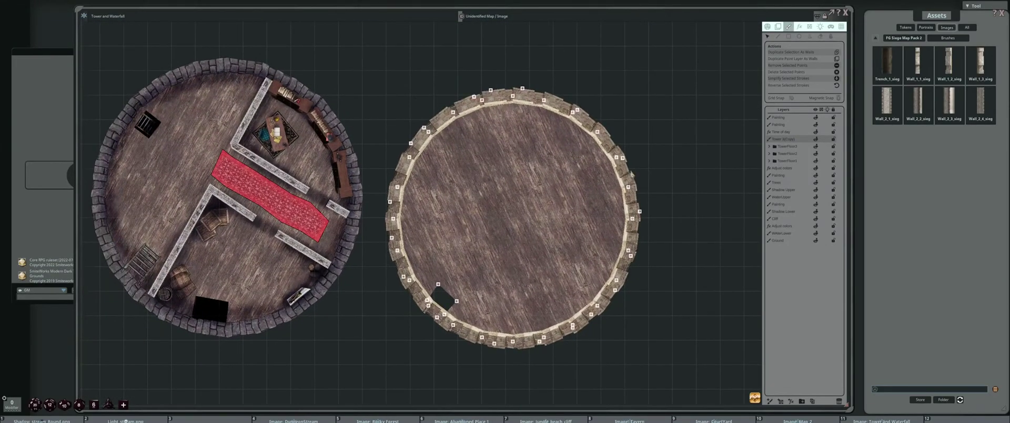
scroll(475, 208, down, 1)
drag(475, 208, 579, 183)
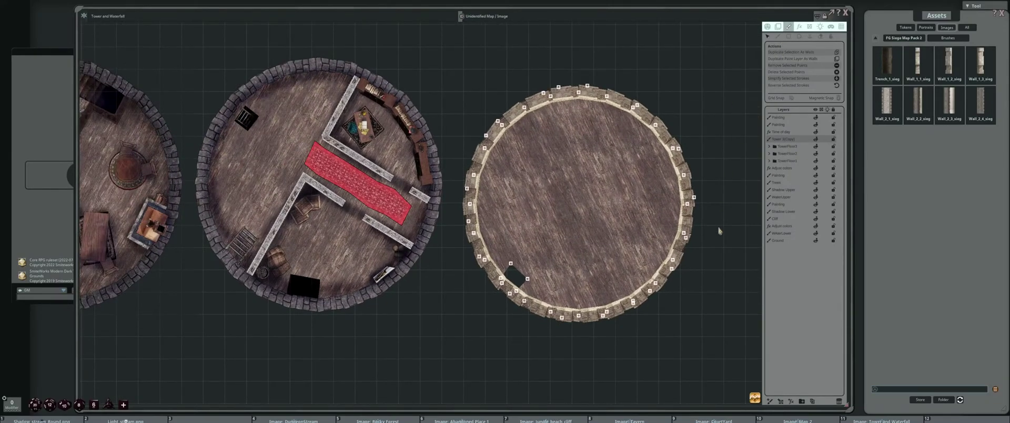
scroll(578, 117, up, 2)
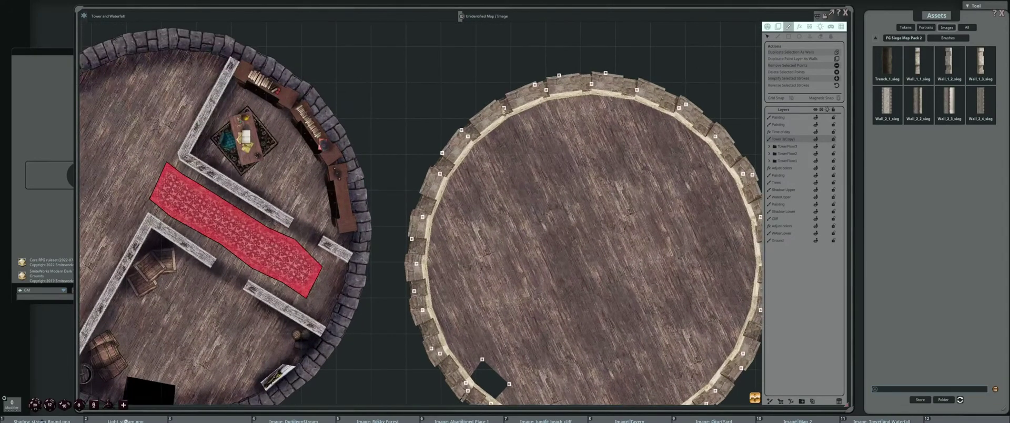
key(ctrl+z)
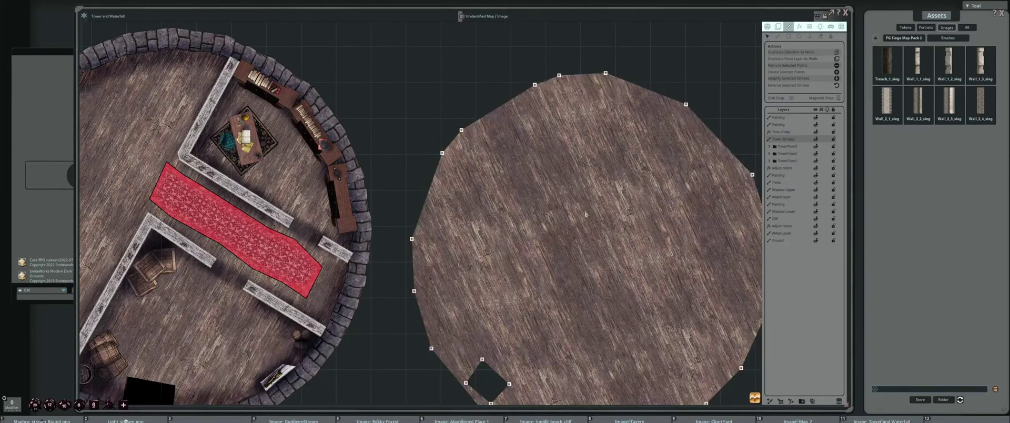
click(798, 37)
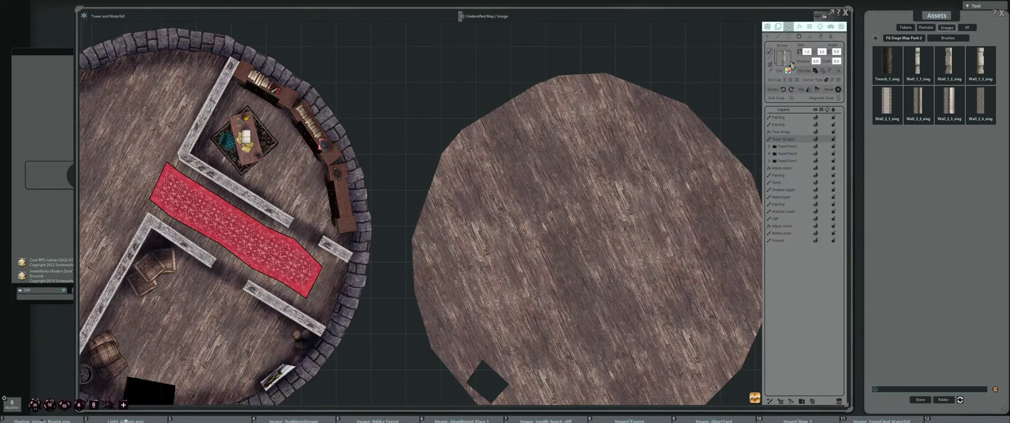
drag(630, 156, 630, 266)
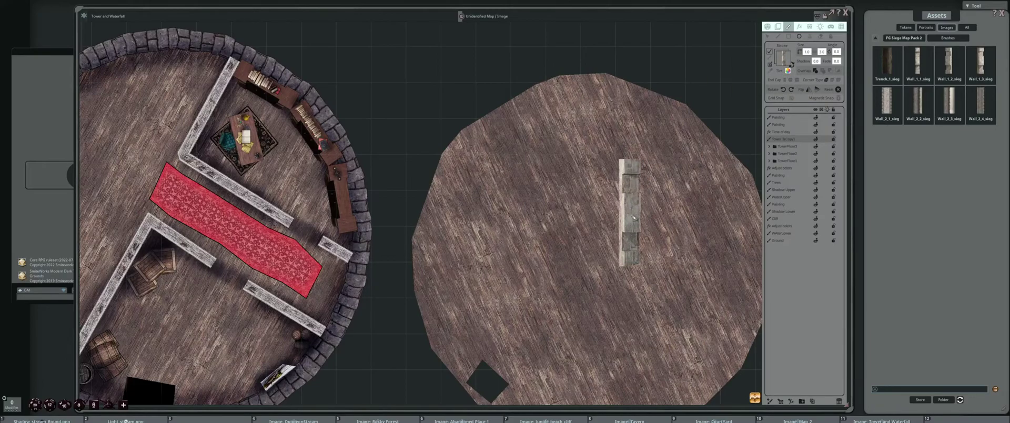
mouse_move(623, 218)
mouse_down()
mouse_move(534, 184)
mouse_move(545, 137)
mouse_up()
scroll(542, 138, down, 2)
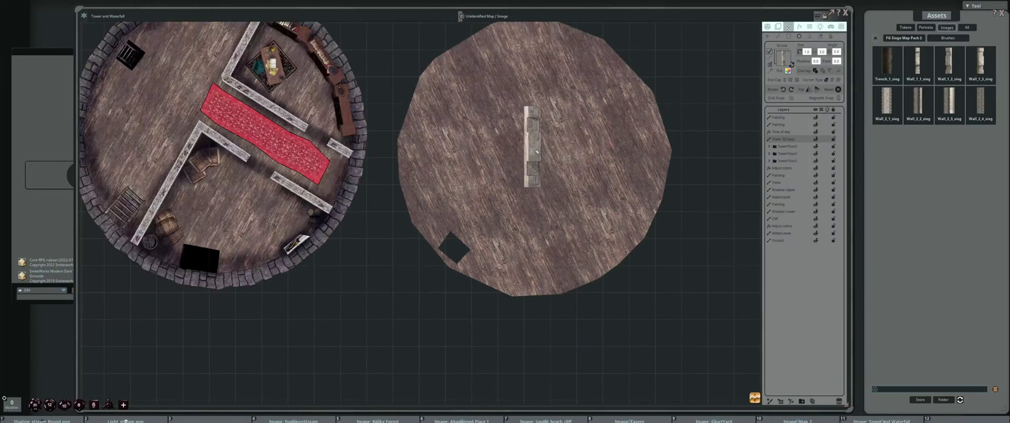
key(ctrl+z)
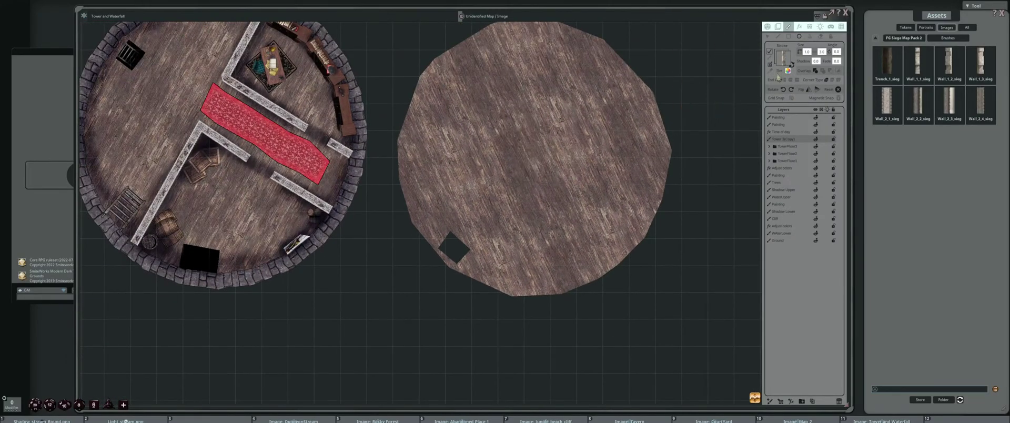
Tint the siege wall brush a muted purple-grey to match the stone wall of the neighbouring floor
click(788, 72)
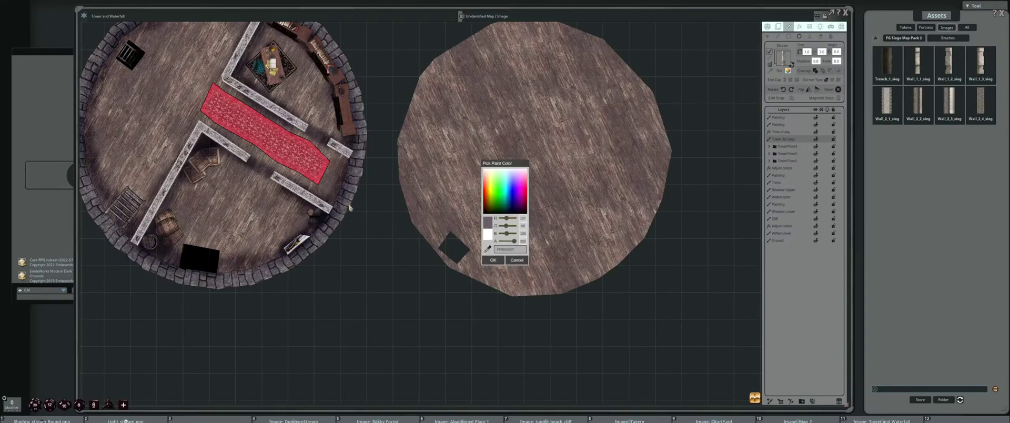
click(351, 208)
scroll(460, 222, up, 3)
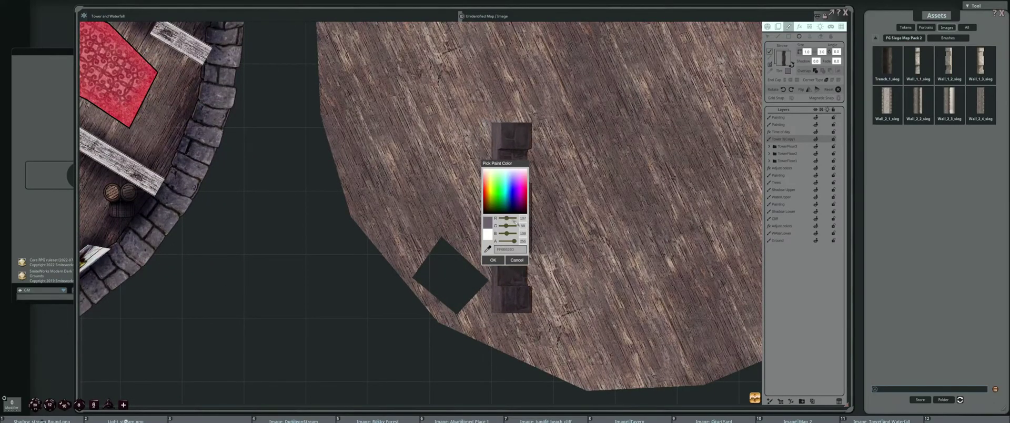
click(509, 219)
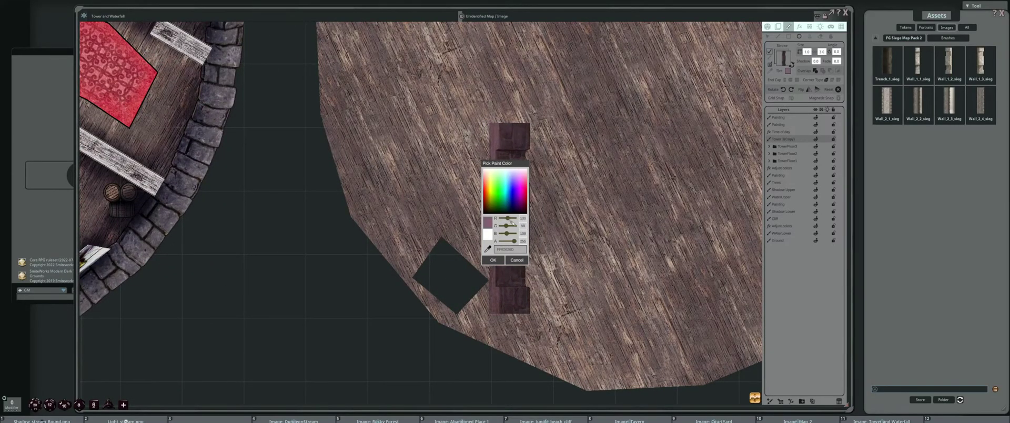
click(509, 226)
click(508, 226)
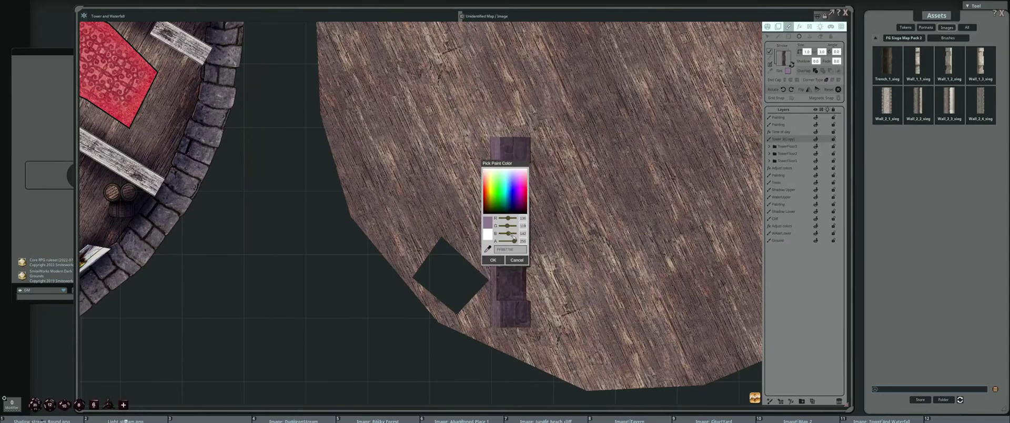
click(508, 219)
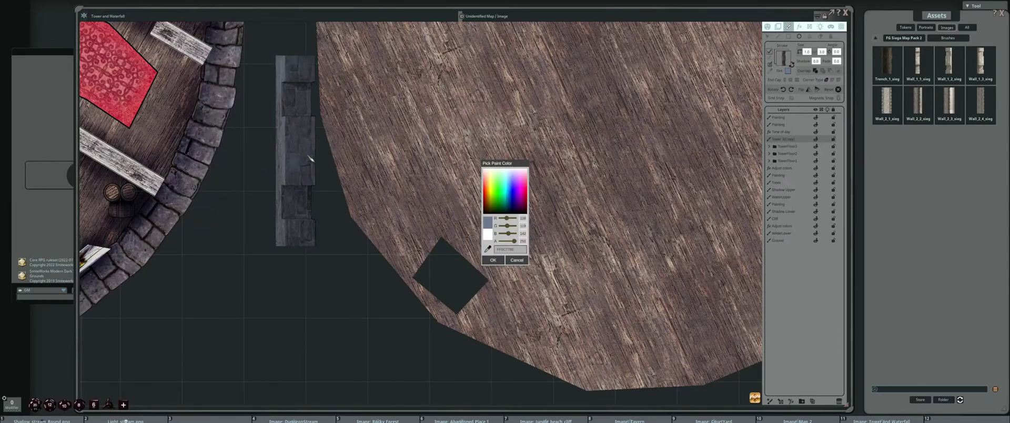
click(511, 219)
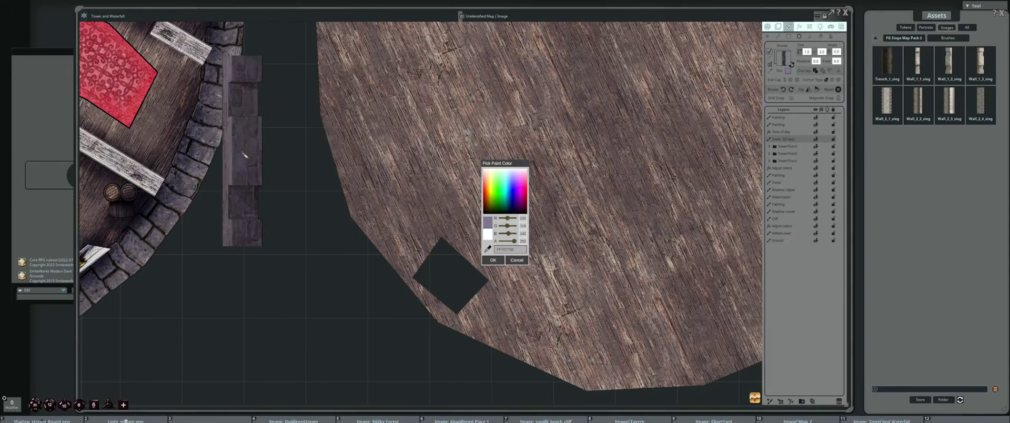
click(511, 226)
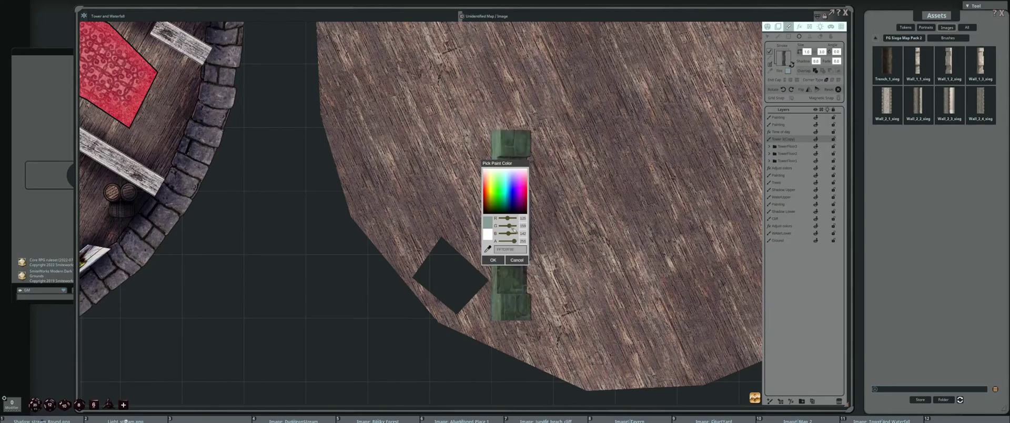
click(512, 226)
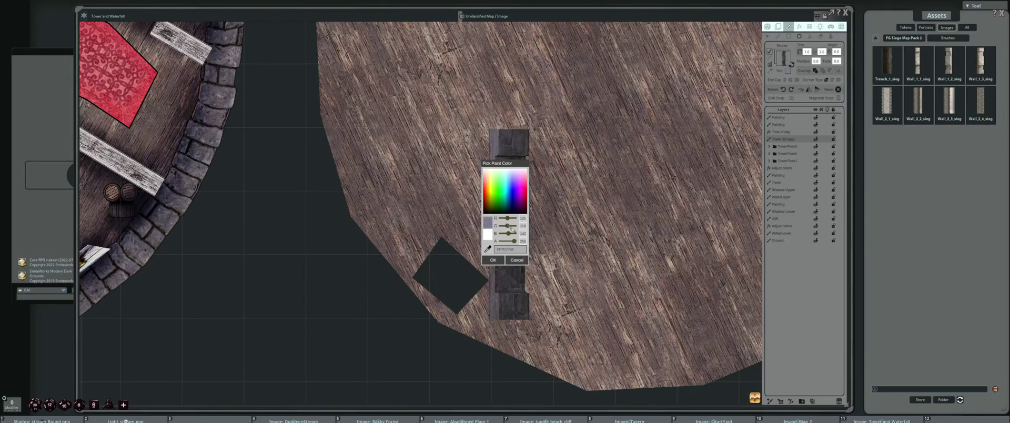
scroll(251, 174, down, 3)
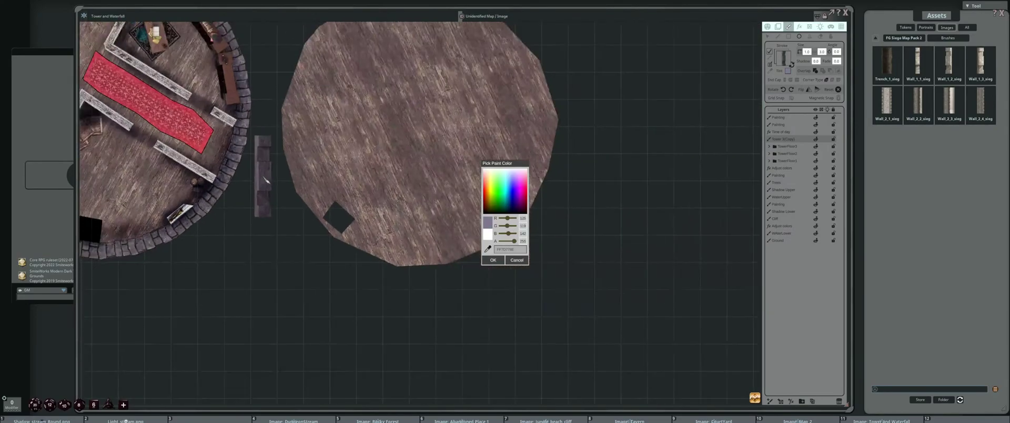
click(493, 259)
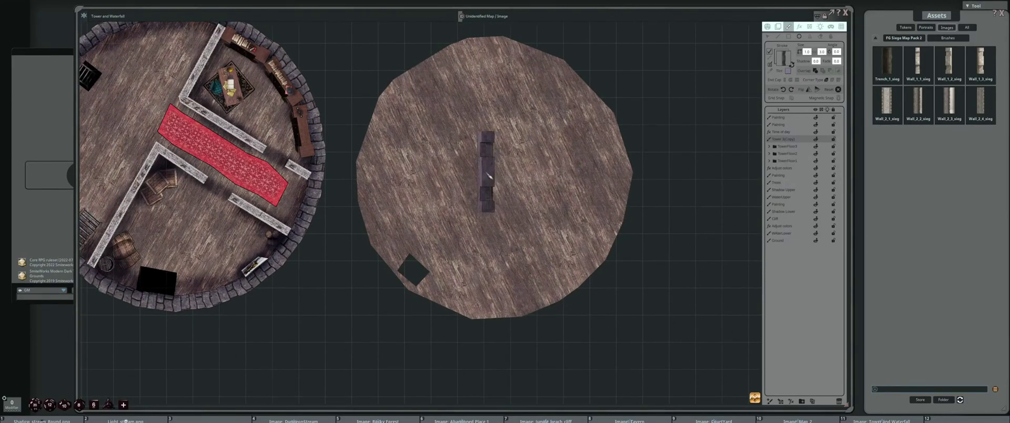
Draw a circular siege wall outward from the middle of the top floor and move it to cover the floor's edge
key(shift+alt)
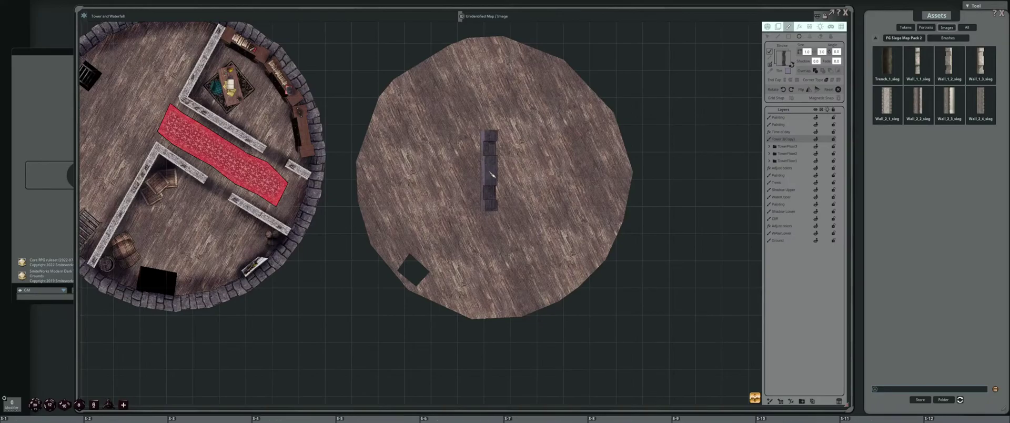
drag(491, 174, 592, 316)
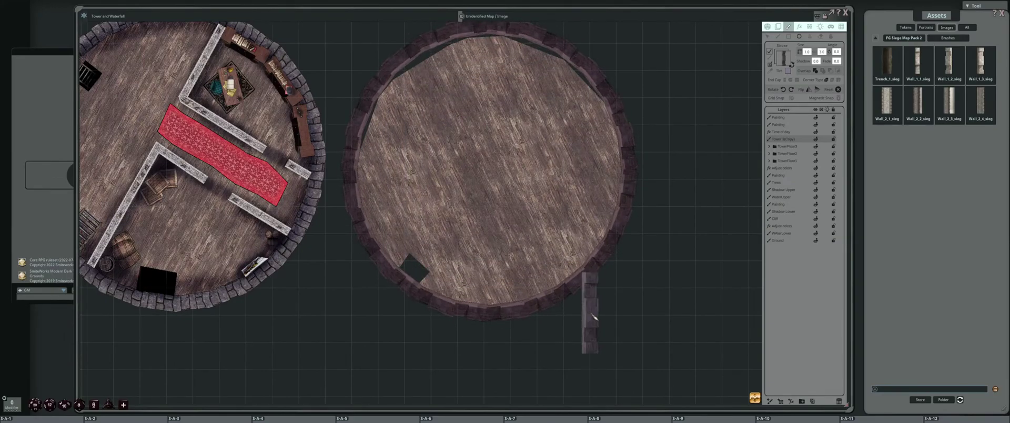
click(768, 36)
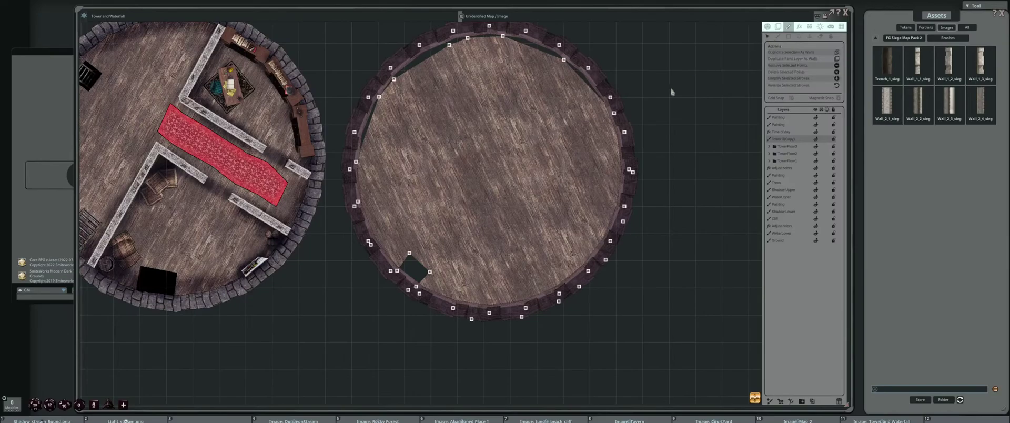
scroll(647, 215, up, 1)
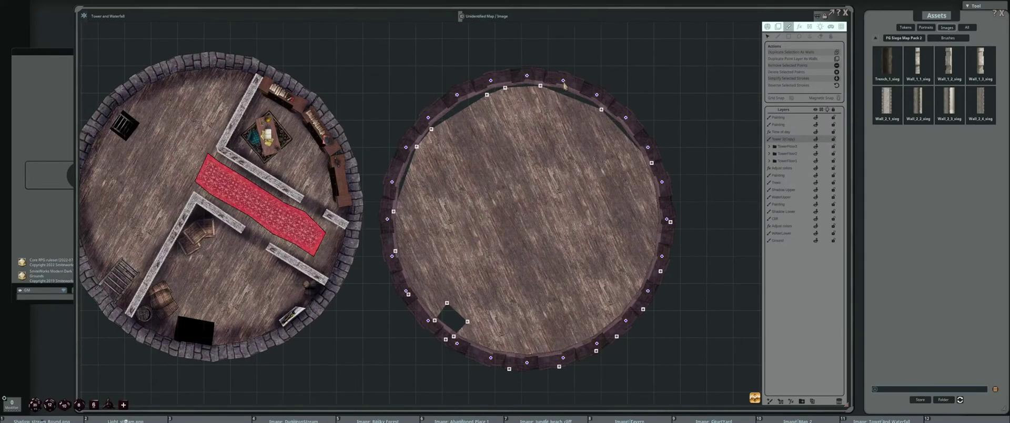
drag(564, 85, 565, 93)
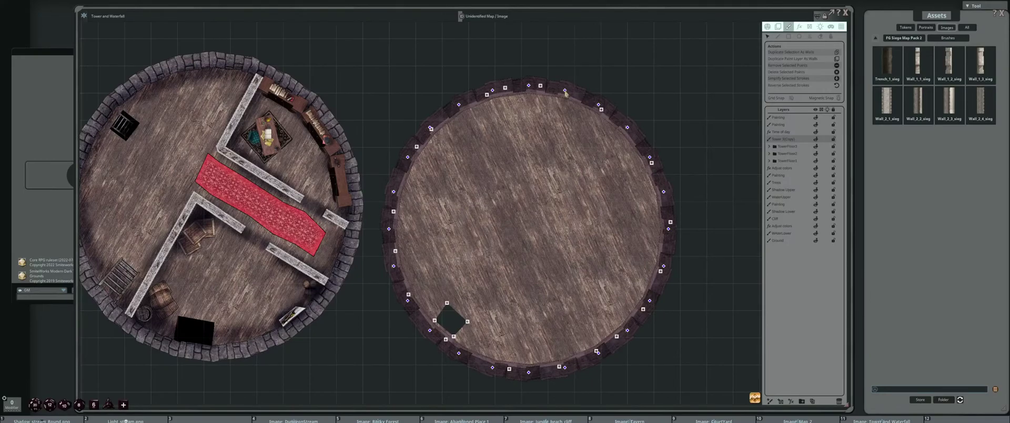
scroll(552, 185, down, 2)
scroll(500, 186, up, 3)
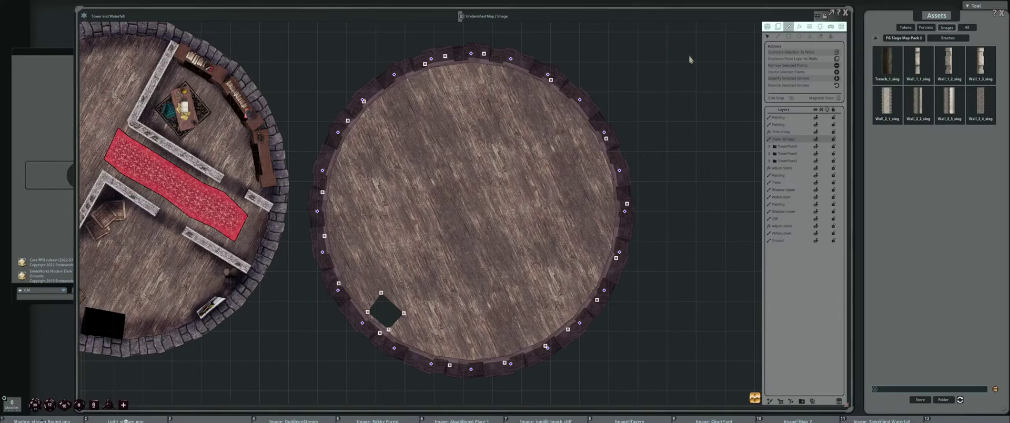
scroll(526, 159, down, 3)
drag(524, 161, 577, 158)
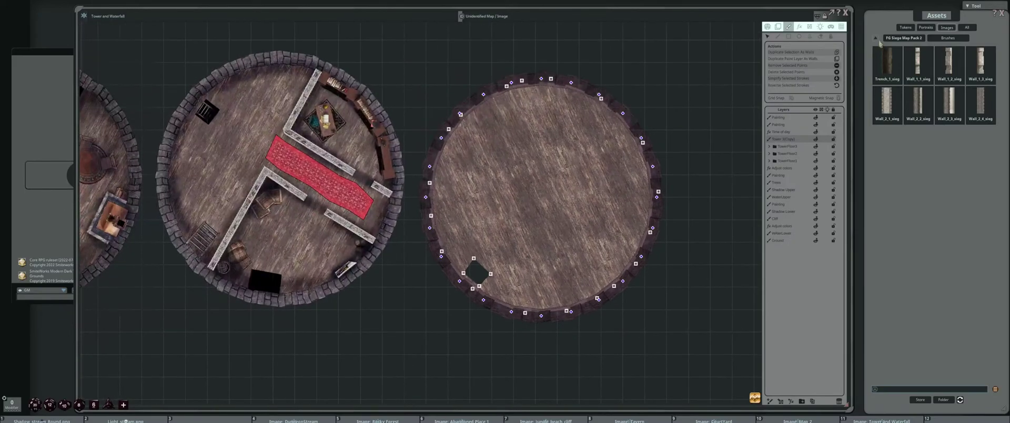
Switch the image assets from FG Siege Map Pack 2 to the decorations of FG Siege Map Pack 1
click(906, 41)
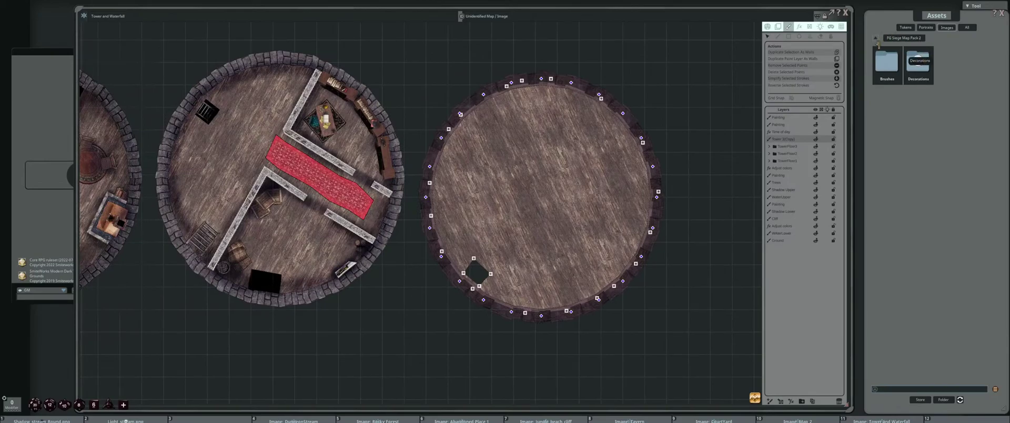
click(918, 61)
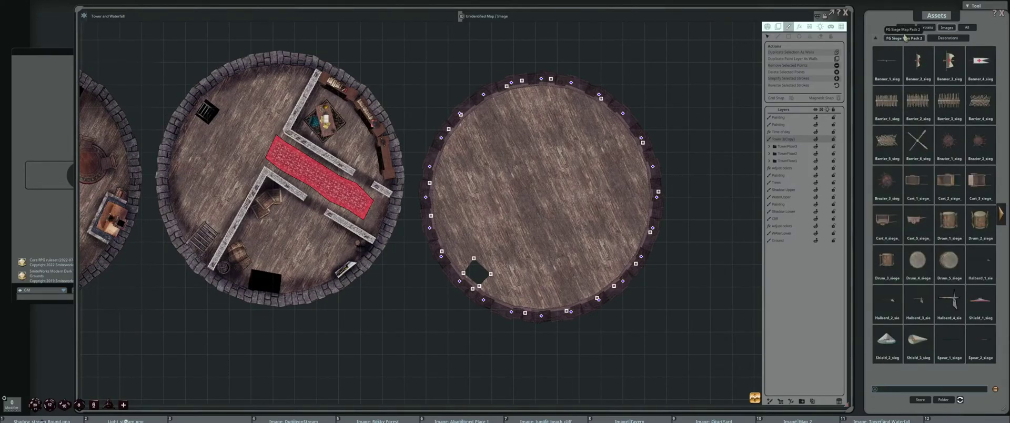
click(876, 38)
click(877, 40)
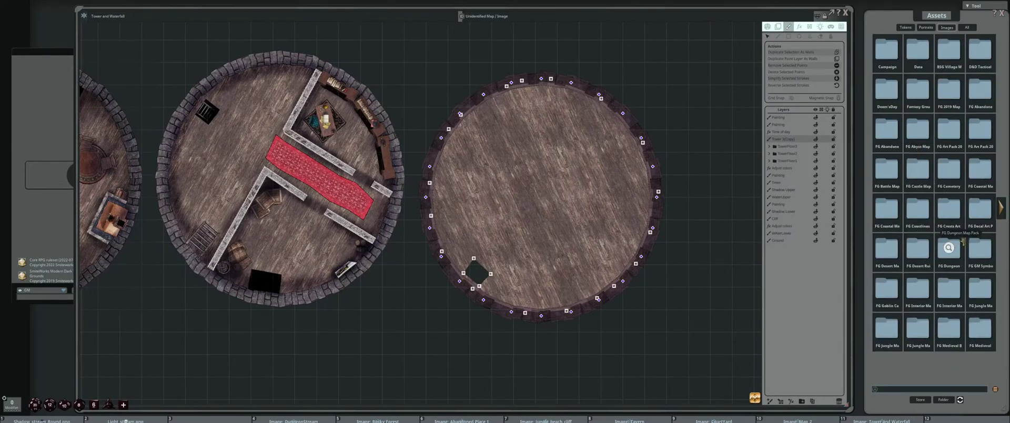
click(1001, 207)
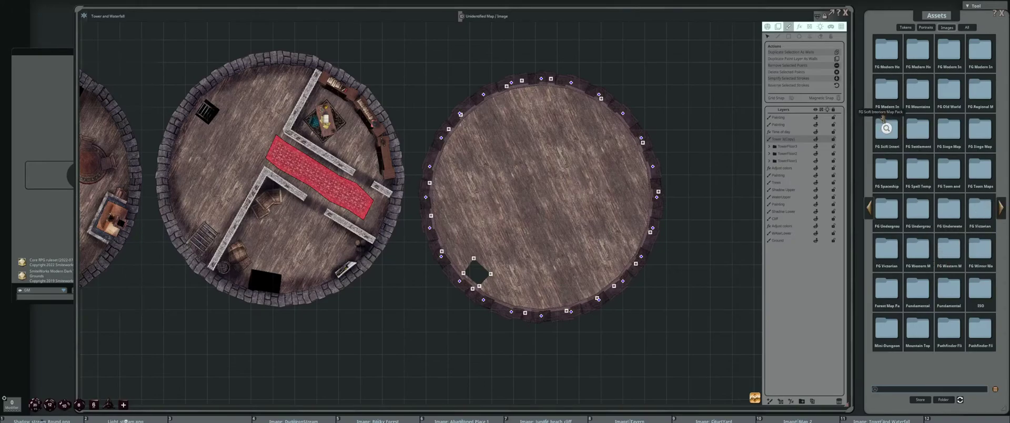
click(949, 127)
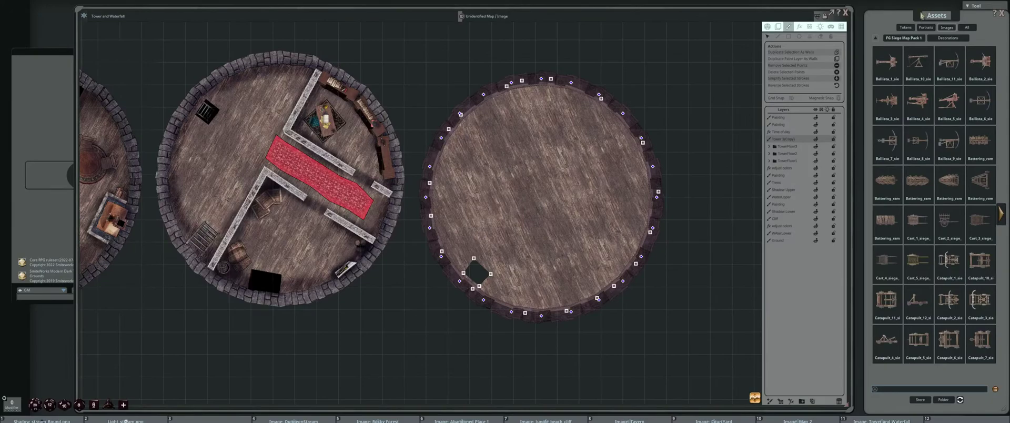
Preview the ballista images and browse the rest of the siege decorations for a weapon suited to the tower top
click(940, 48)
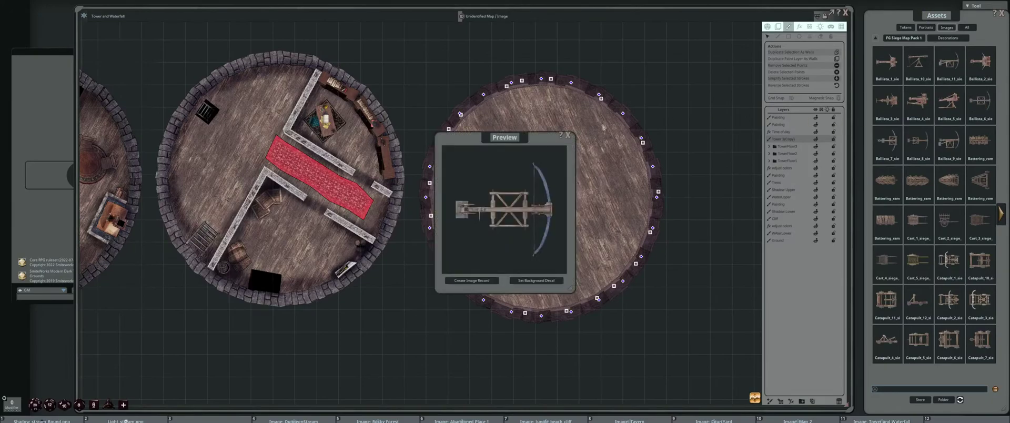
click(569, 136)
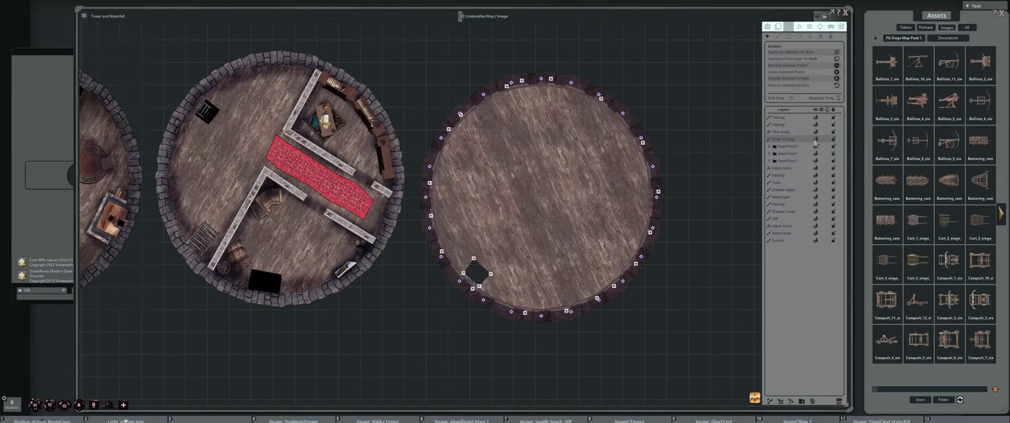
click(1006, 219)
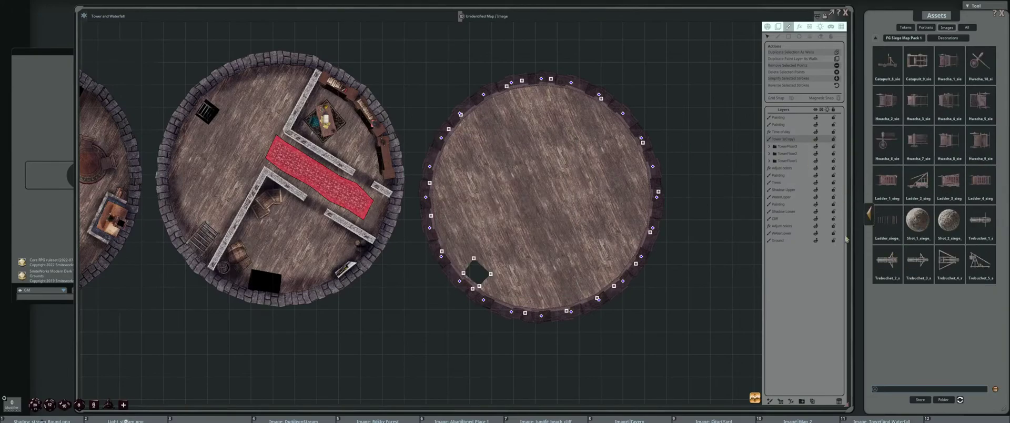
click(870, 215)
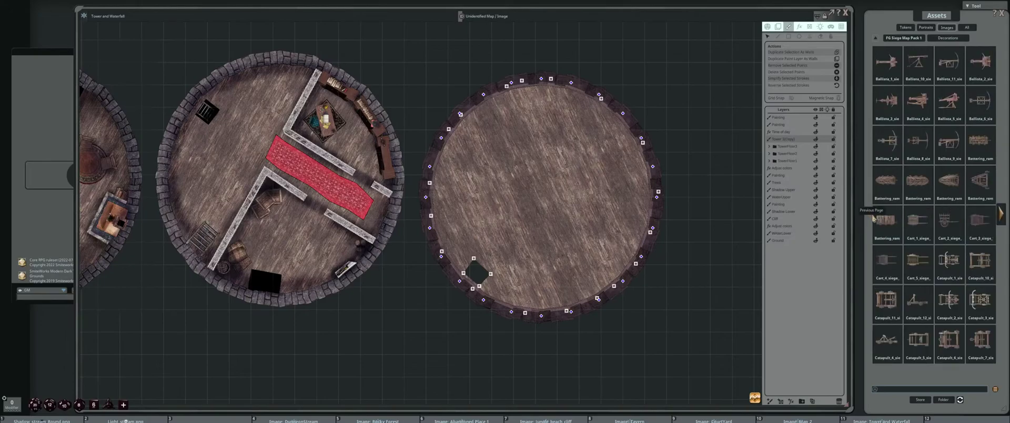
click(916, 141)
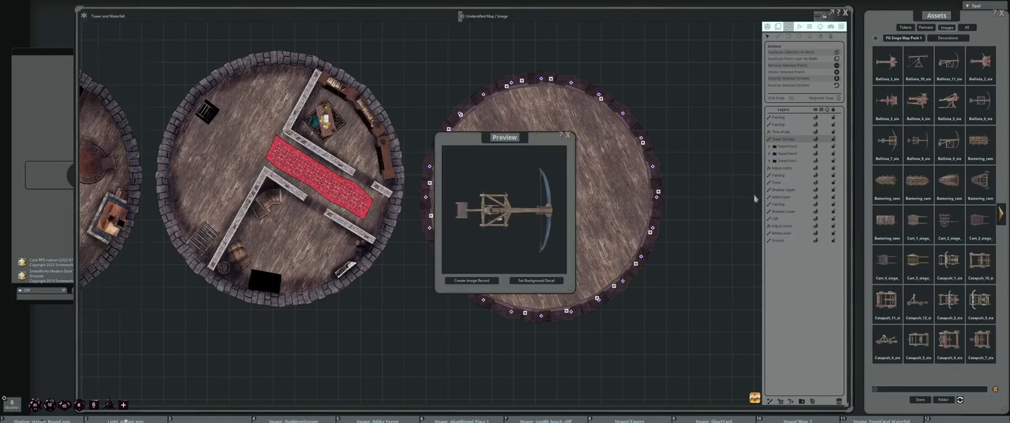
click(568, 137)
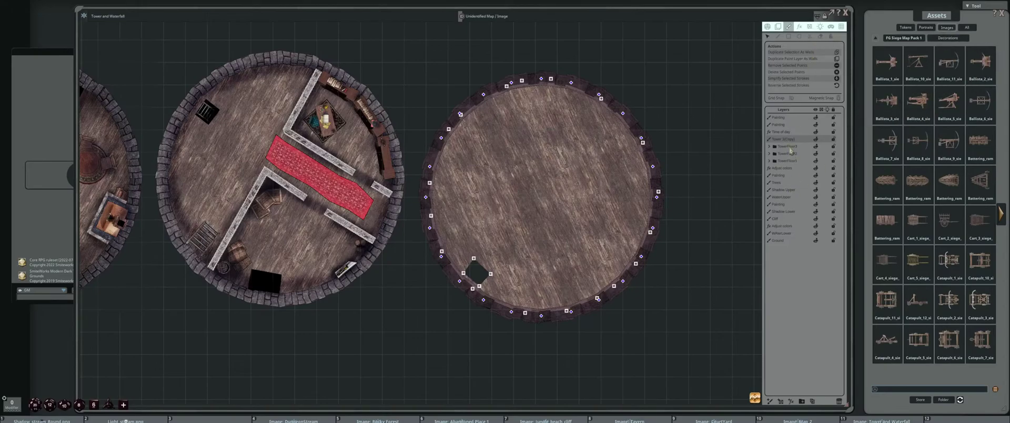
Choose the stamp tool, add a new painting layer and place it directly beneath the Time of day layer
click(810, 36)
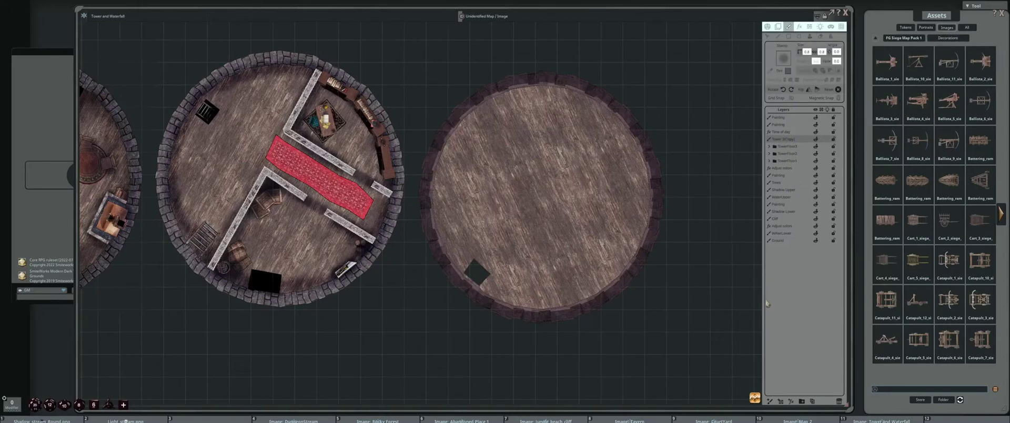
click(770, 402)
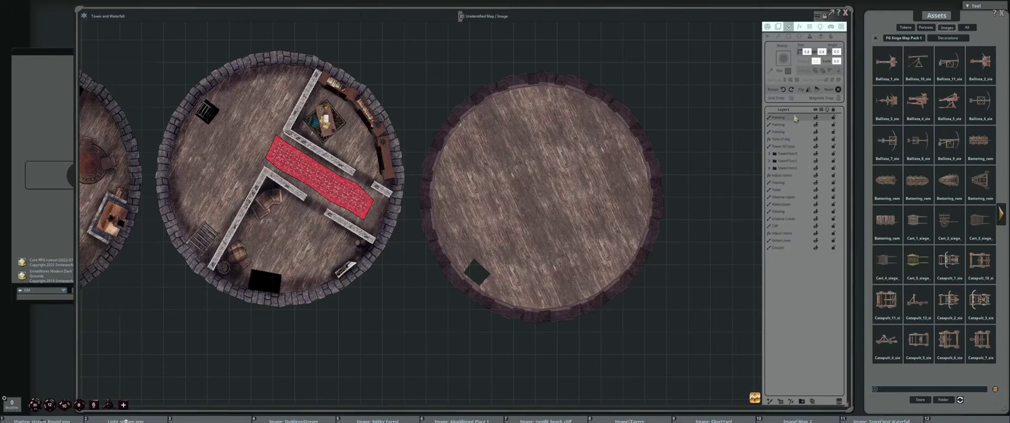
drag(795, 118, 796, 138)
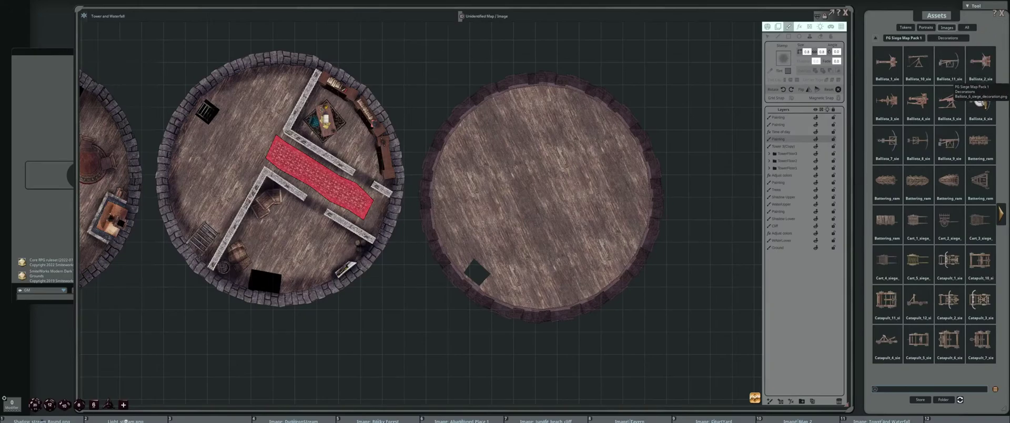
Try the Ballista_6 decoration as a stamp, scaled down and rotated to point outward over the top floor's wall
click(983, 107)
ctrl+scroll(583, 194, down, 5)
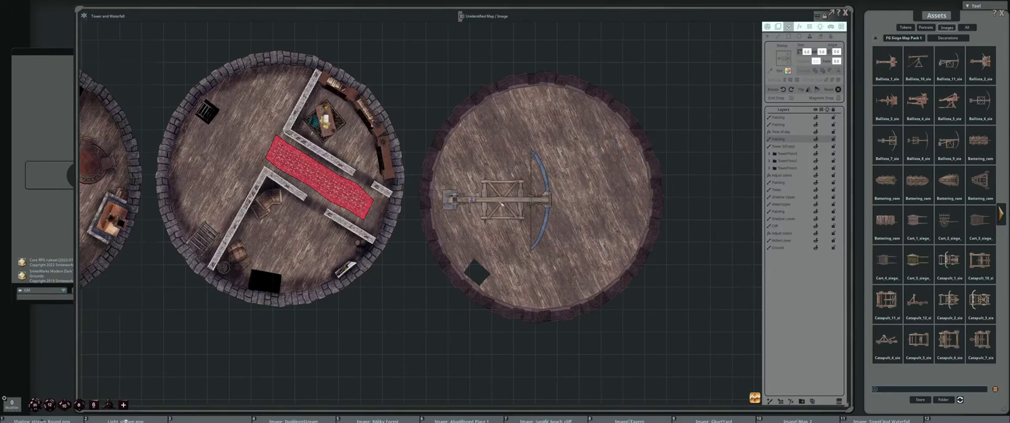
ctrl+scroll(503, 203, up, 1)
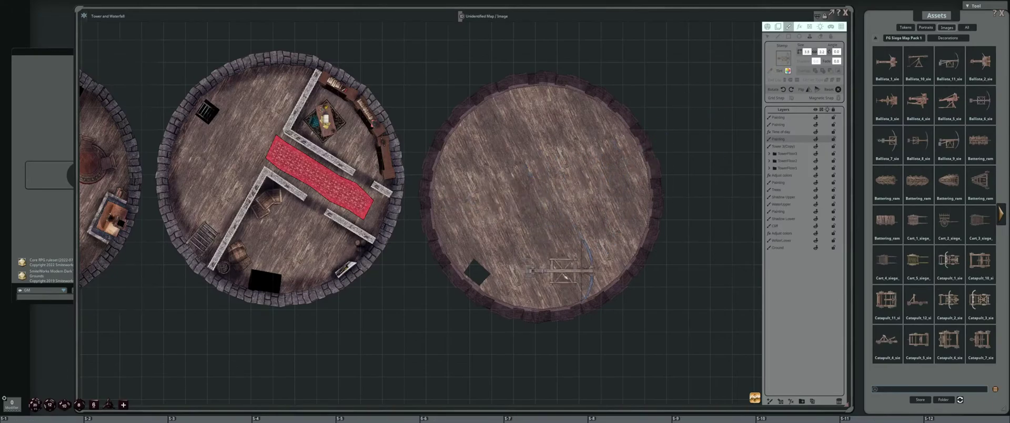
shift+scroll(572, 274, up, 8)
shift+scroll(456, 253, up, 2)
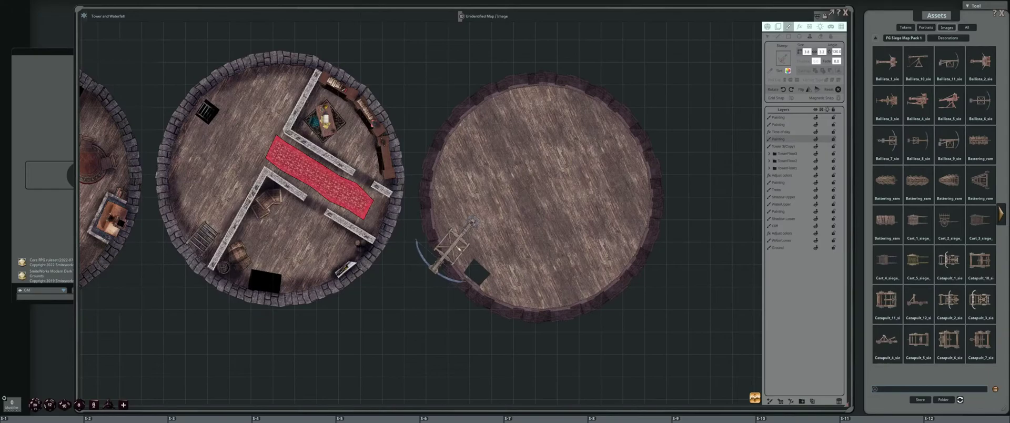
scroll(461, 247, up, 5)
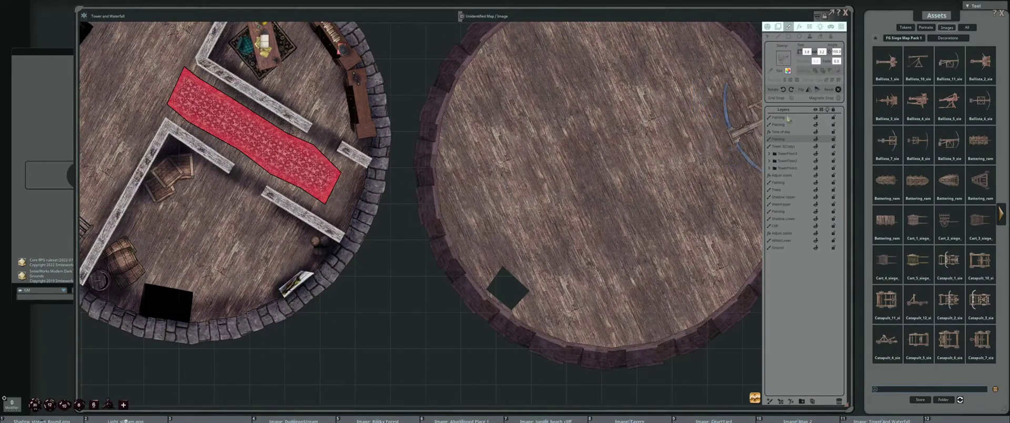
Try the Ballista_7 decoration as a stamp, scaled down and rotated to aim out over the top floor's lower wall
click(887, 138)
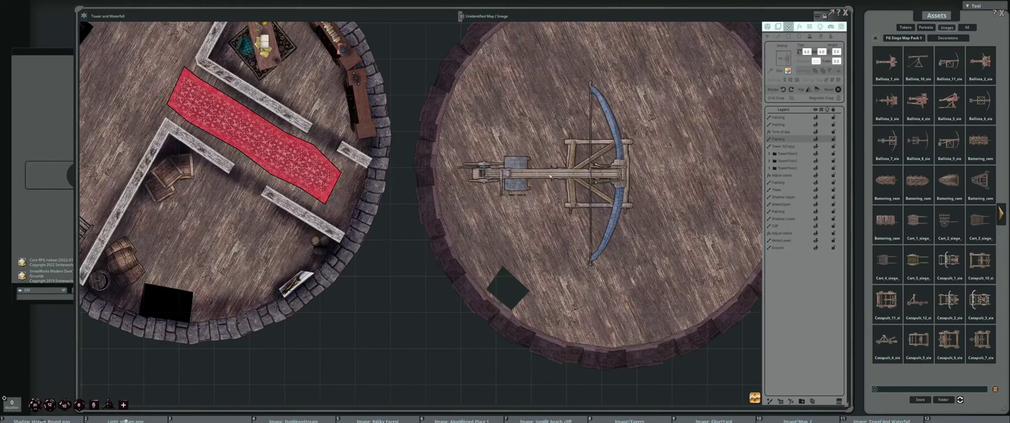
shift+scroll(527, 182, up, 2)
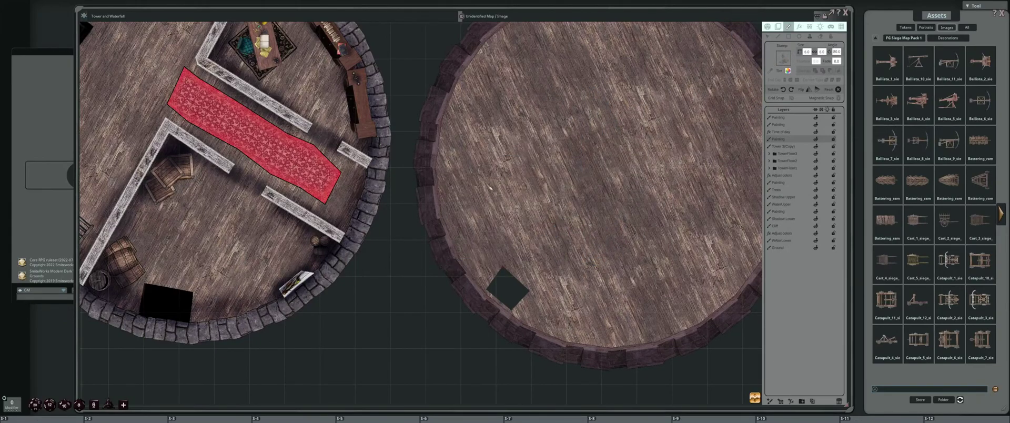
shift+scroll(505, 185, up, 5)
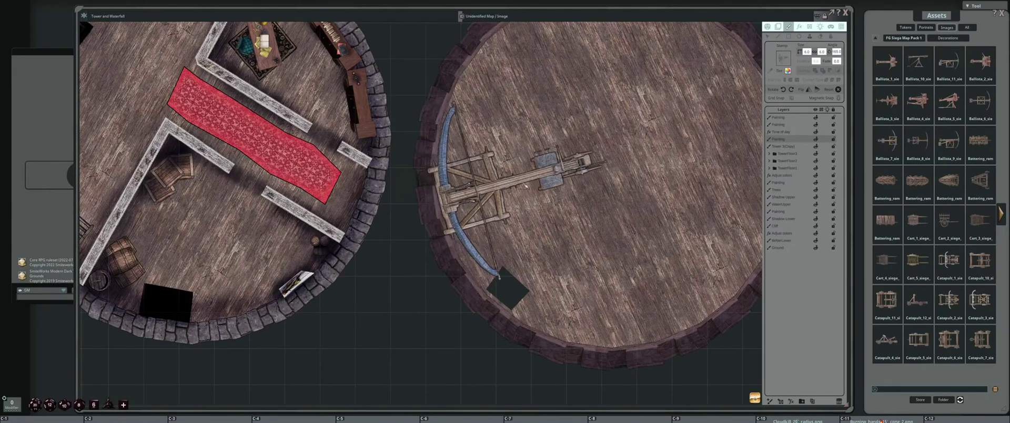
scroll(518, 190, down, 2)
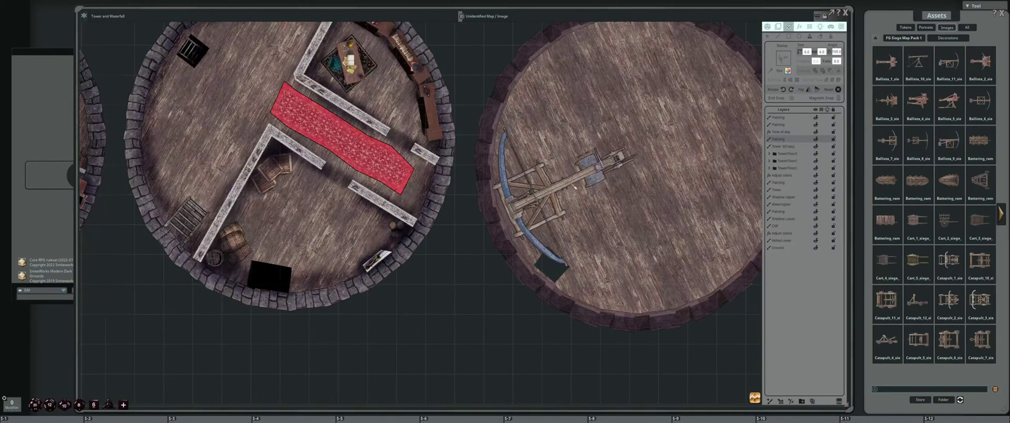
ctrl+scroll(576, 185, down, 3)
shift+scroll(568, 195, down, 1)
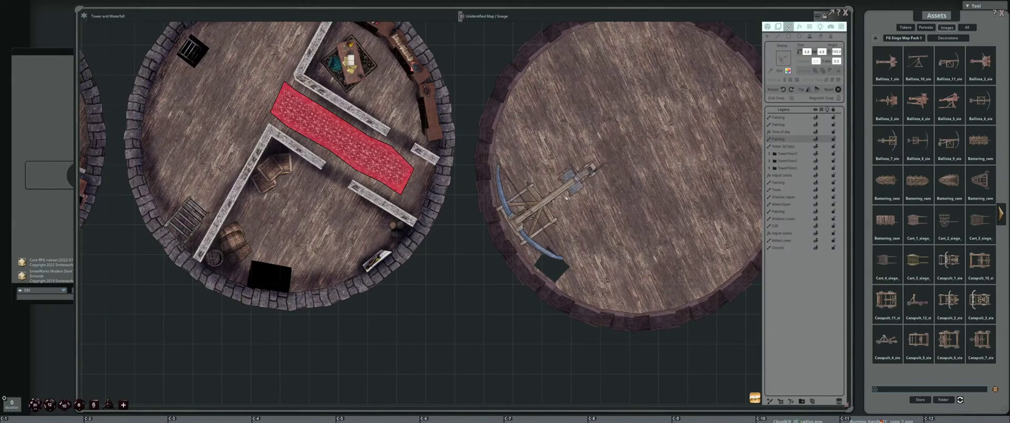
scroll(566, 198, down, 1)
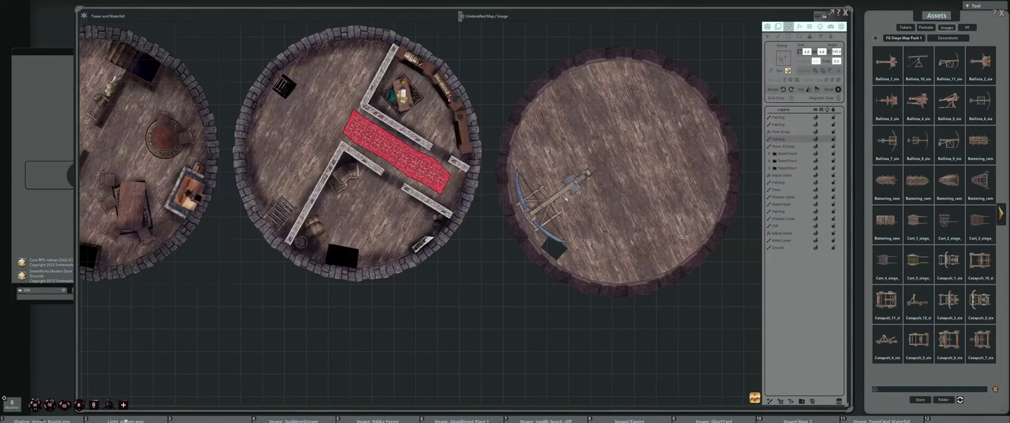
shift+scroll(619, 225, down, 6)
ctrl+scroll(633, 231, down, 4)
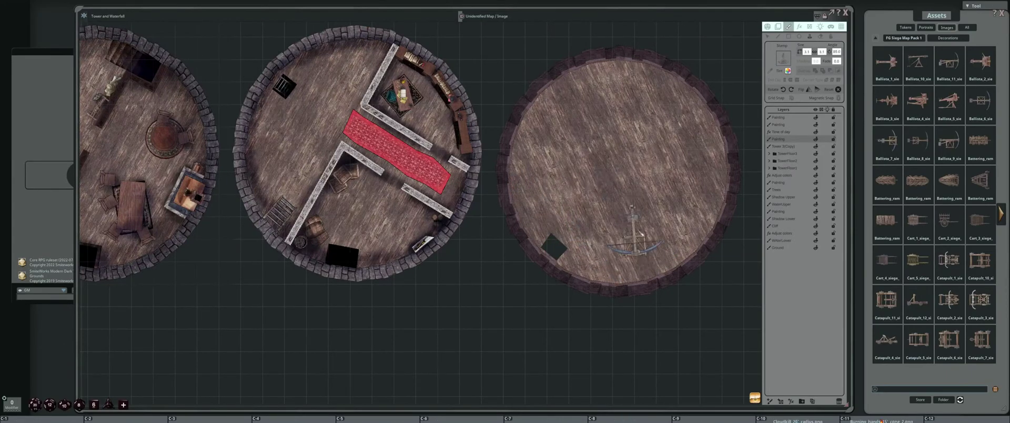
ctrl+scroll(643, 234, up, 2)
shift+scroll(645, 235, down, 1)
drag(645, 234, 595, 222)
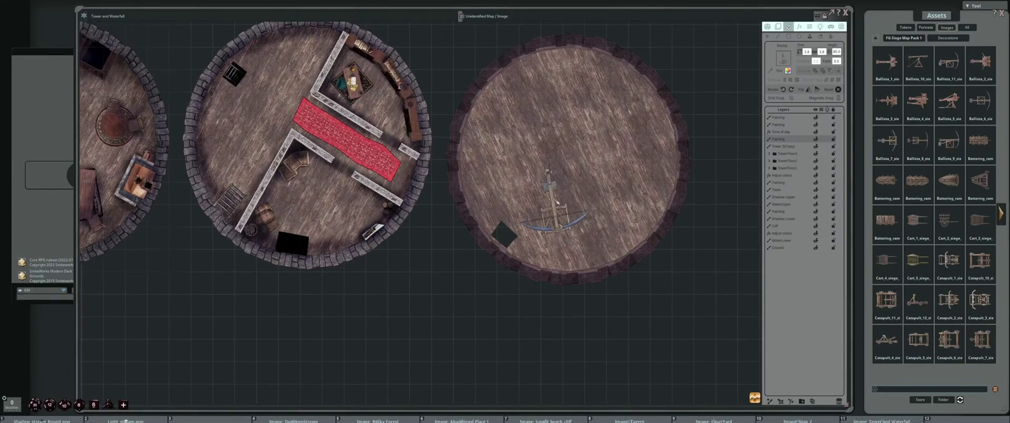
Stamp a scaled-down Ballista_8 on the lower-right part of the top floor's wall, rotated so its bow points outward
drag(917, 141, 788, 59)
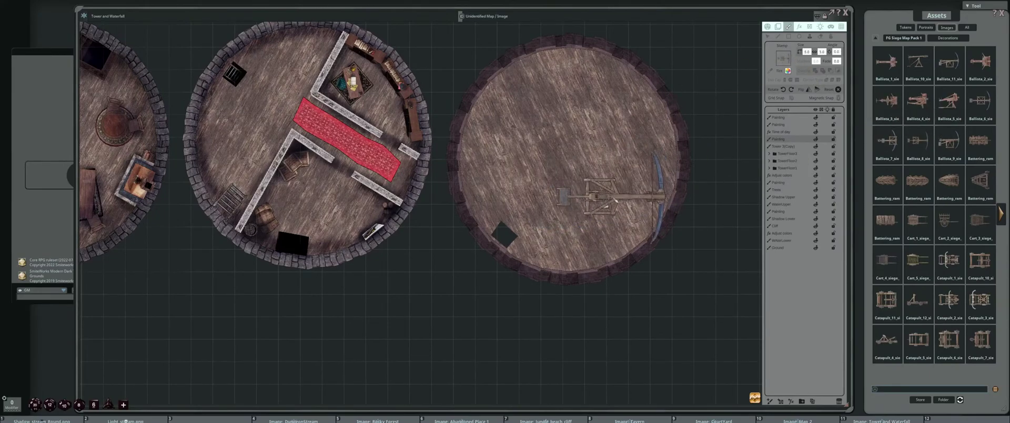
shift+scroll(606, 221, up, 7)
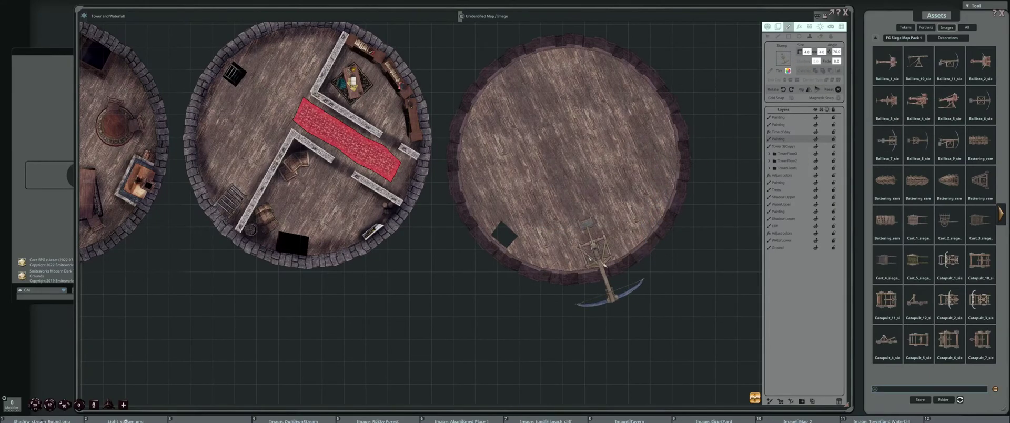
shift+scroll(606, 253, up, 1)
drag(605, 252, 579, 231)
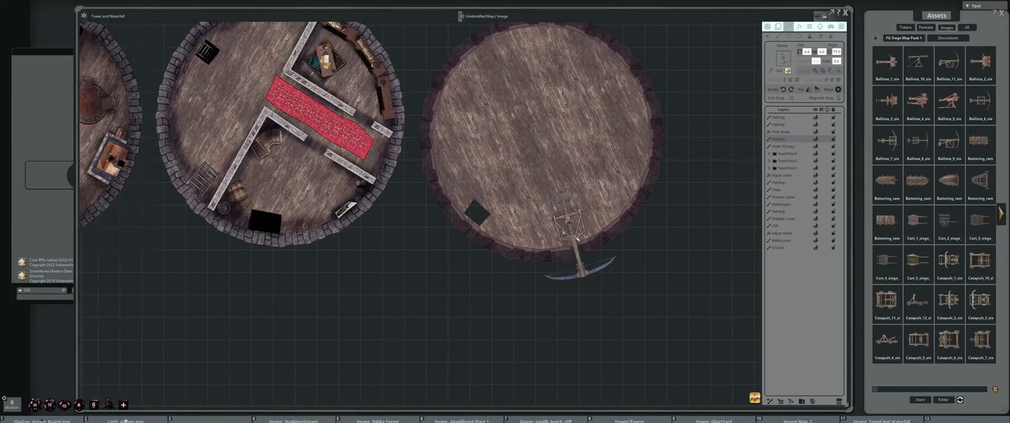
scroll(578, 231, up, 4)
ctrl+scroll(578, 230, down, 1)
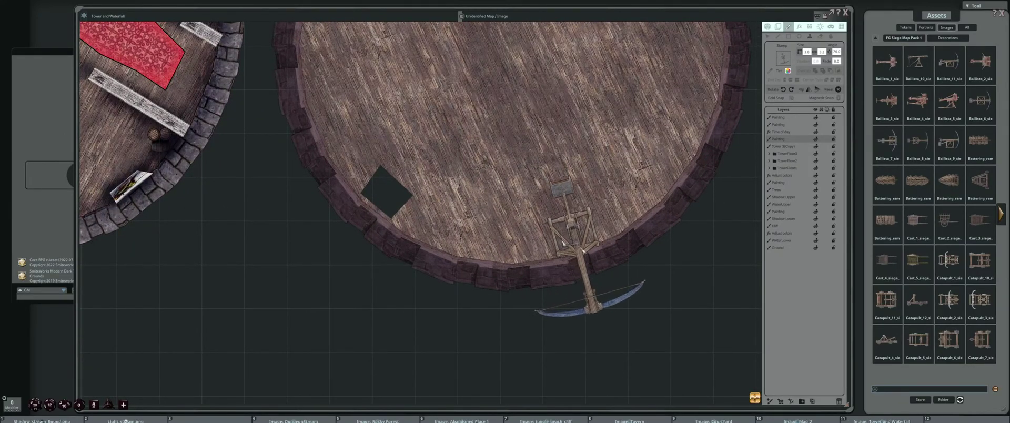
shift+scroll(579, 242, down, 1)
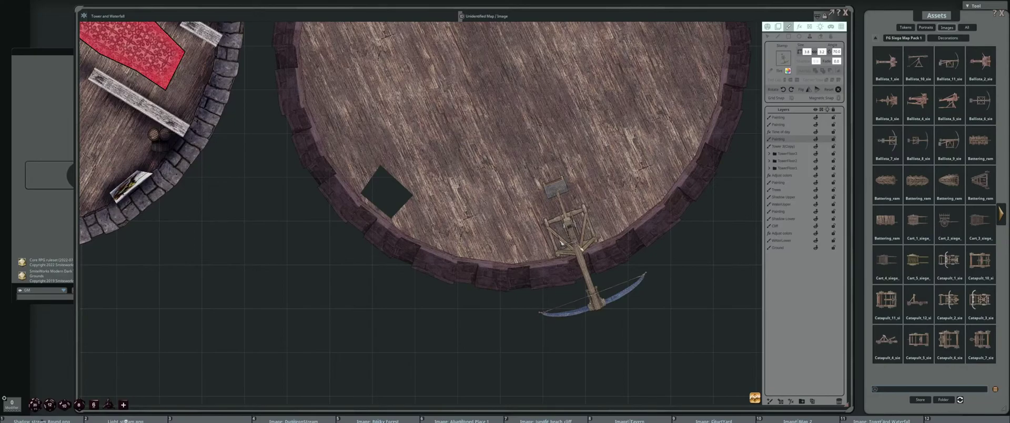
click(578, 242)
Stamp a second ballista on the upper-left part of the top floor's wall, rotated to face outward opposite the first
scroll(652, 248, down, 2)
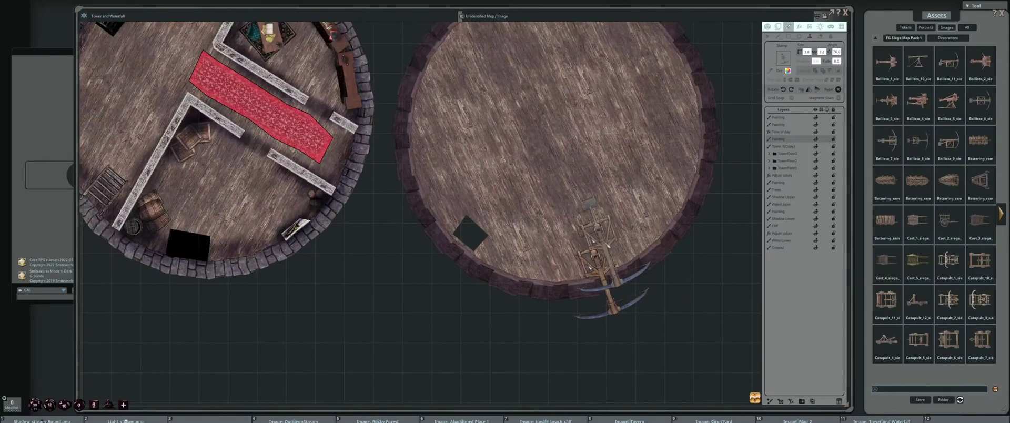
drag(697, 223, 702, 251)
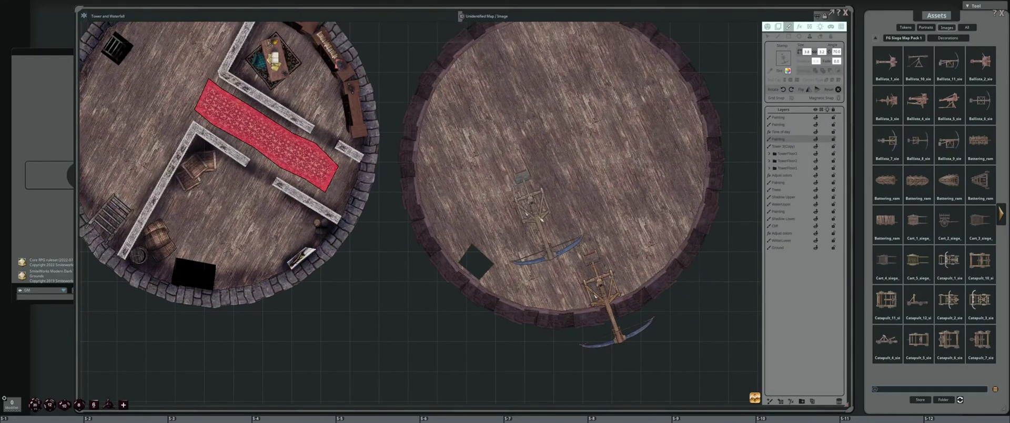
shift+scroll(541, 219, up, 16)
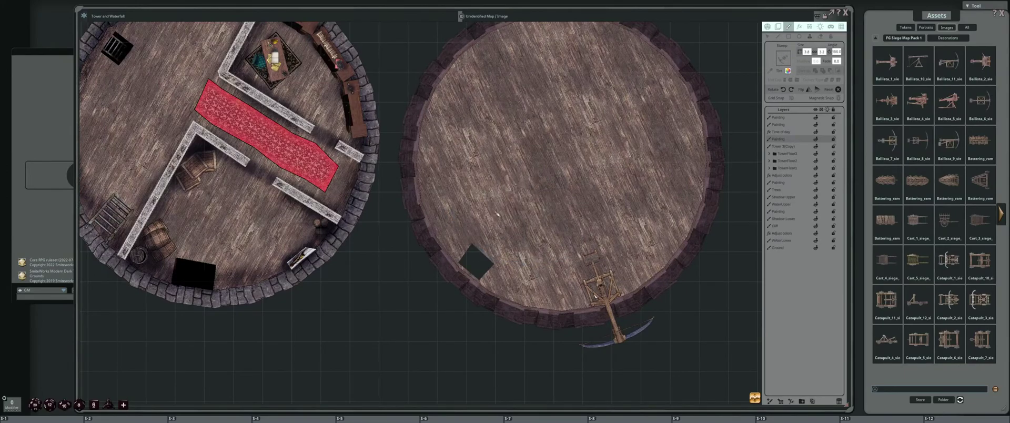
drag(431, 207, 537, 203)
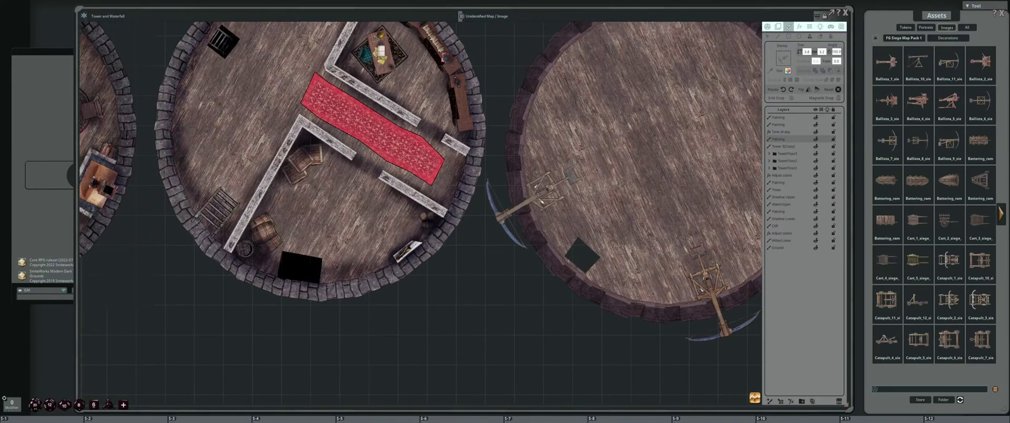
scroll(547, 184, up, 2)
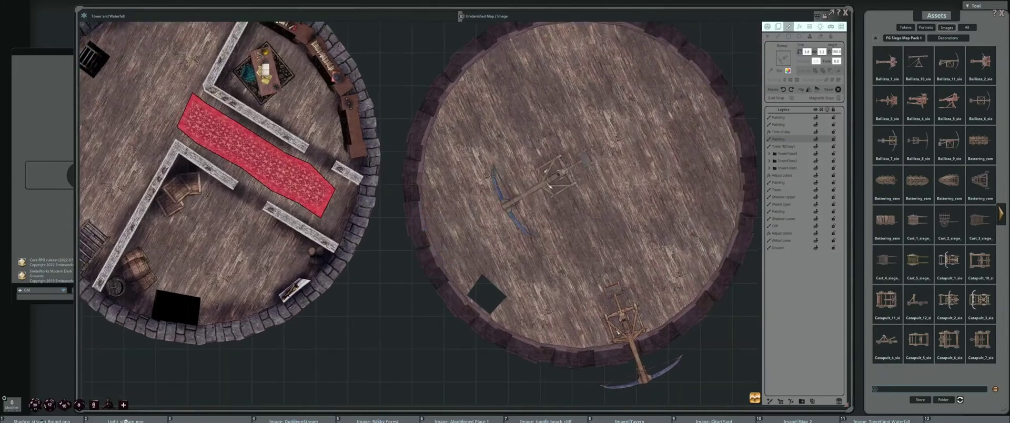
shift+scroll(547, 181, up, 20)
scroll(548, 182, down, 1)
scroll(548, 182, down, 1)
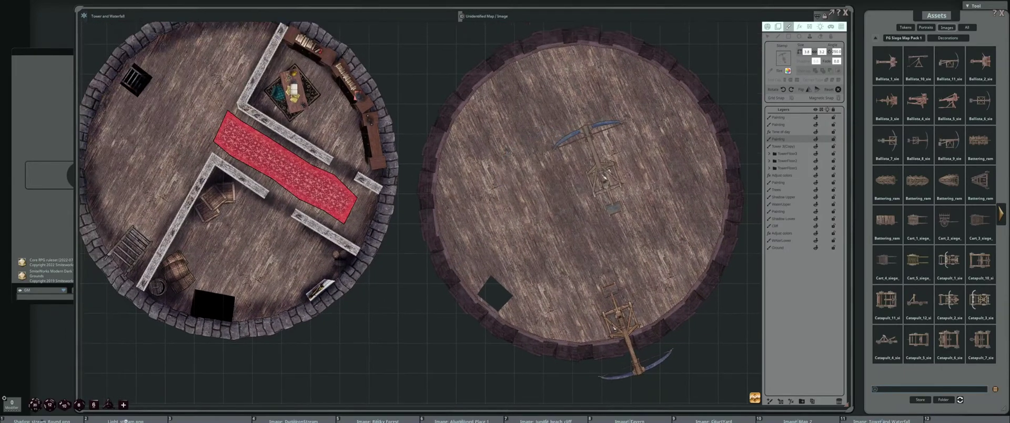
drag(605, 179, 593, 274)
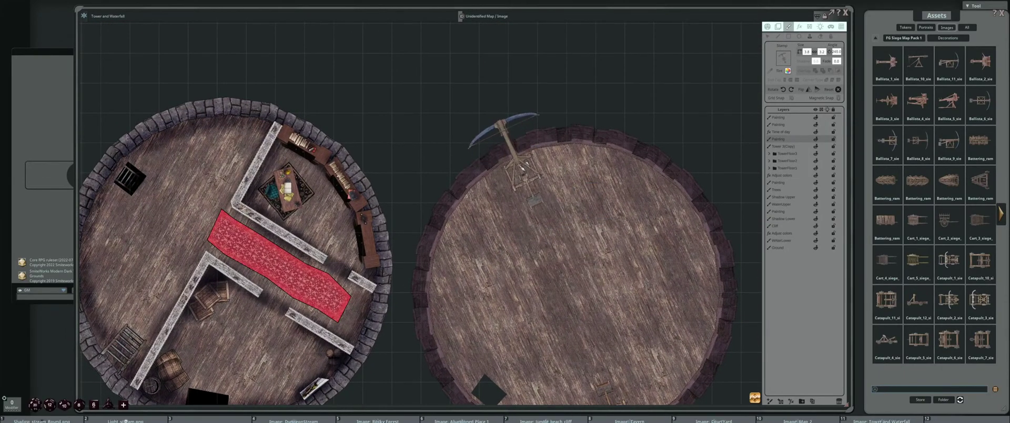
click(504, 150)
Stamp two more outward-facing ballistas, one on the upper-right wall and one on the lower-left wall beside the dark floor opening
drag(619, 226, 590, 169)
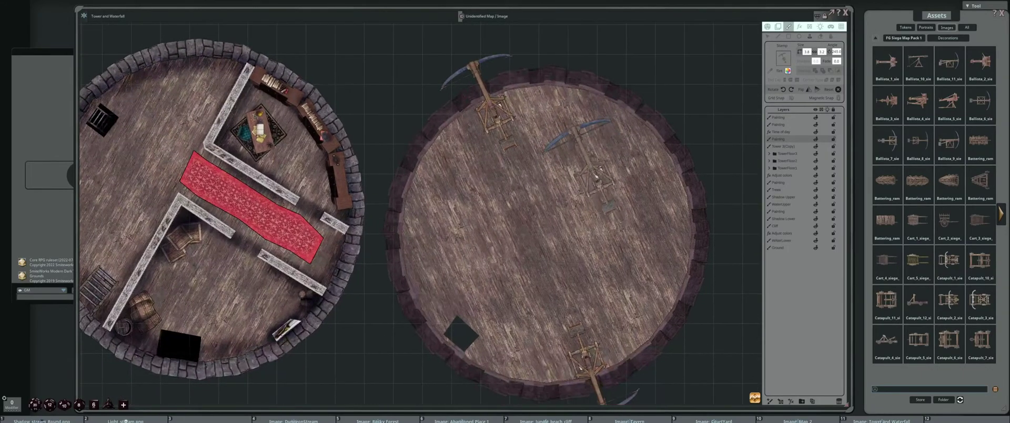
shift+scroll(666, 160, up, 16)
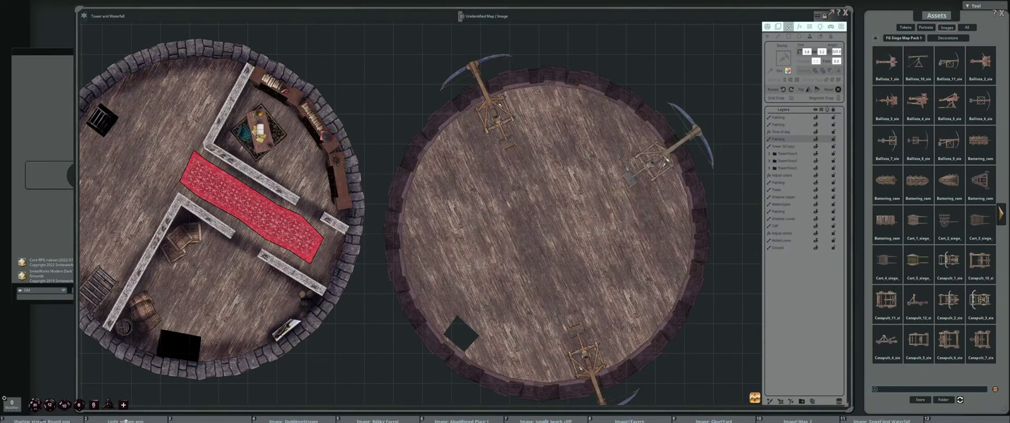
click(652, 158)
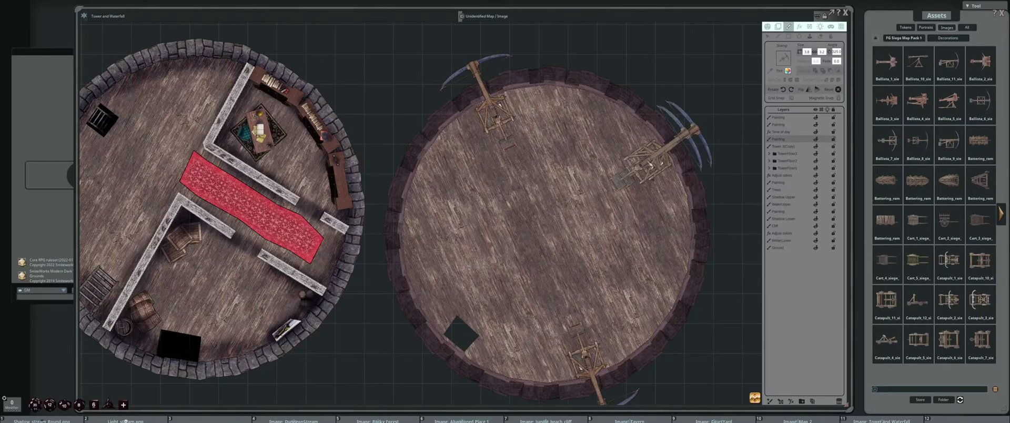
shift+scroll(437, 266, up, 17)
shift+scroll(435, 284, up, 19)
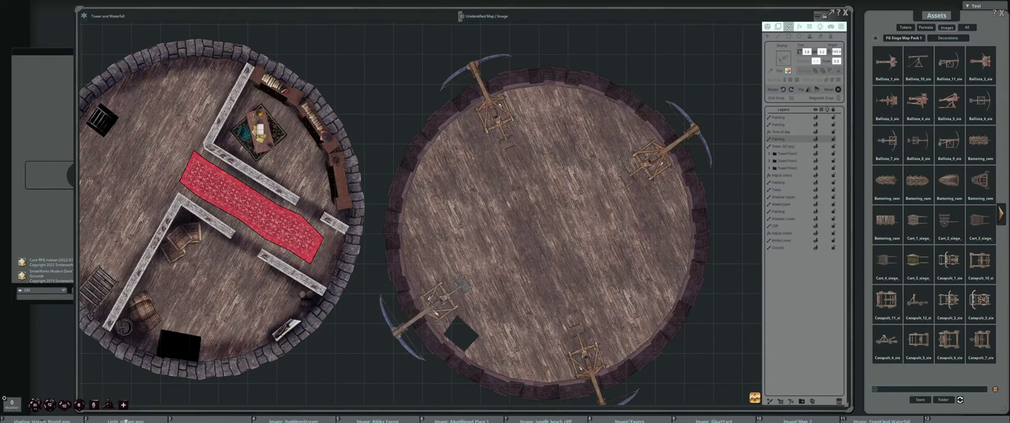
Try a dark-tinted ballista stamp as a shadow beneath the lower-left ballista on the top floor's tower layer, and remove it
scroll(437, 303, down, 5)
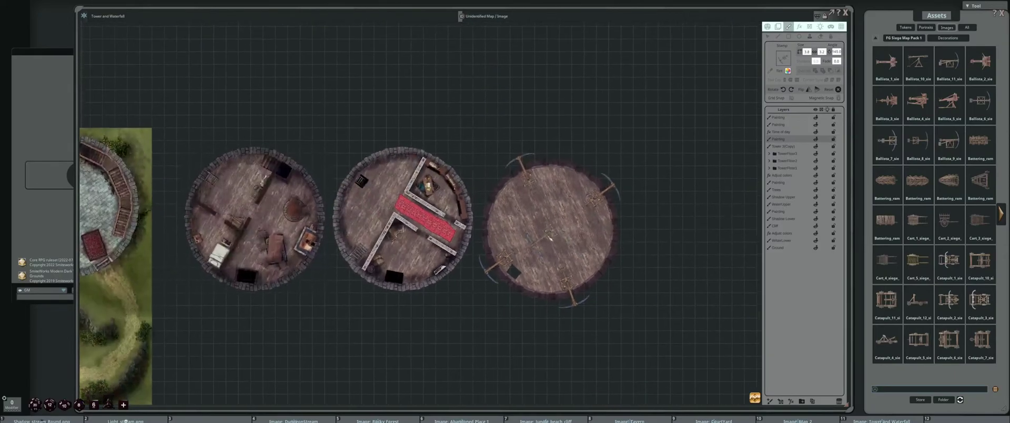
scroll(474, 295, up, 3)
scroll(521, 197, up, 5)
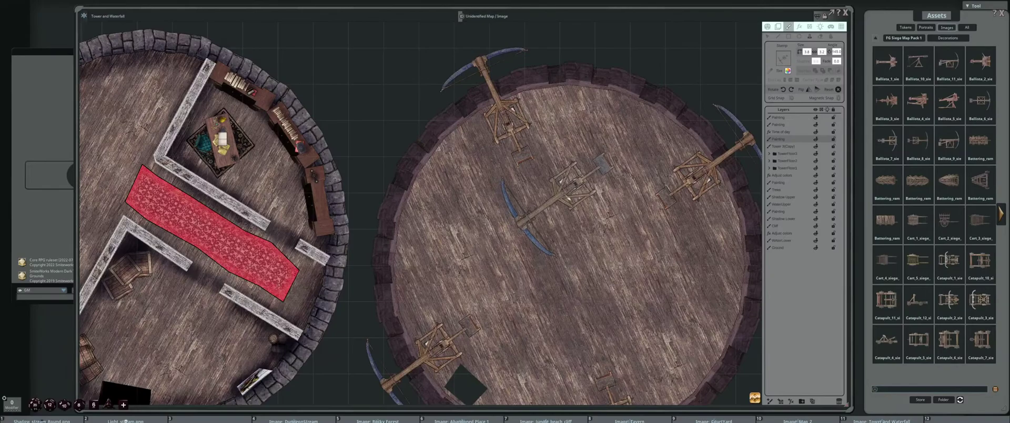
scroll(568, 195, down, 2)
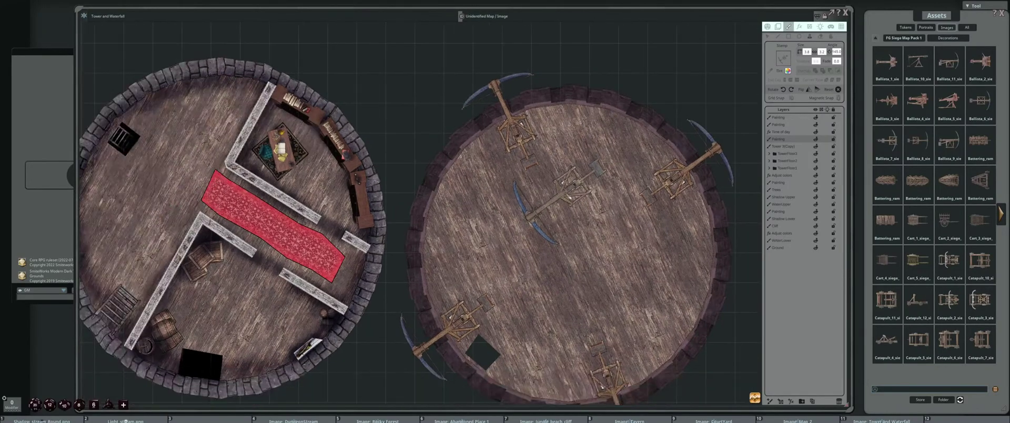
scroll(552, 195, up, 1)
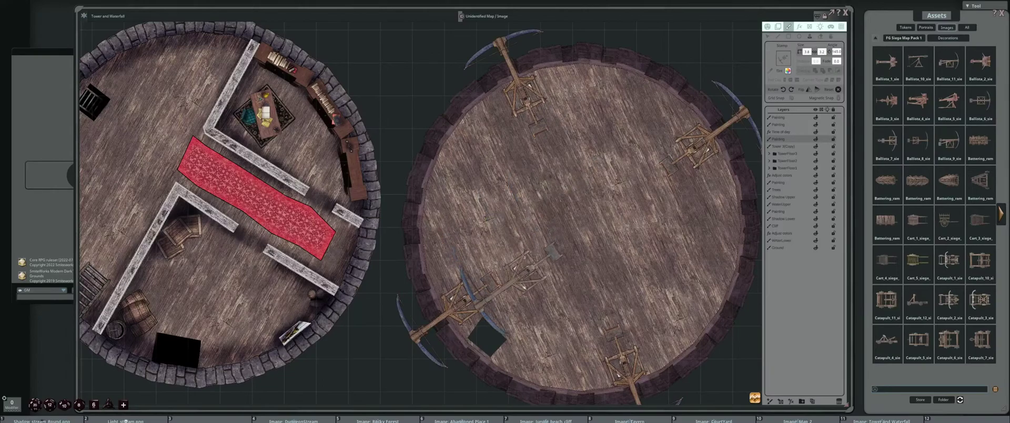
drag(526, 263, 522, 245)
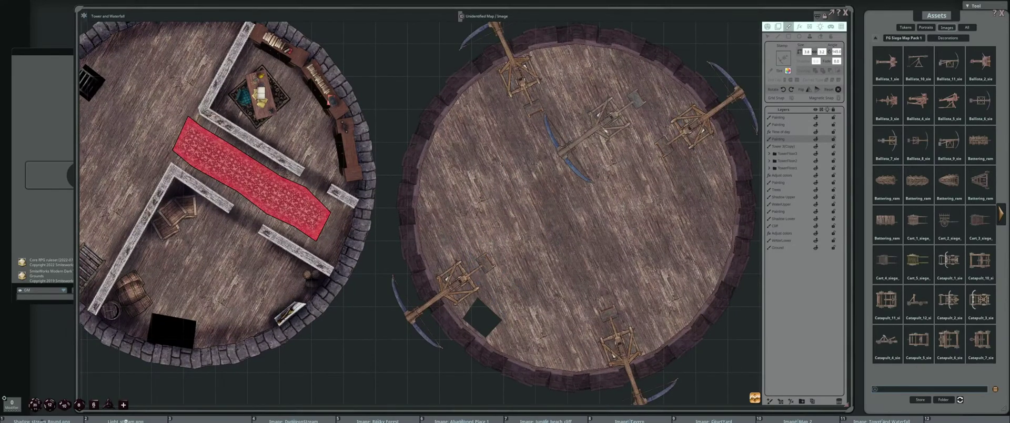
click(788, 71)
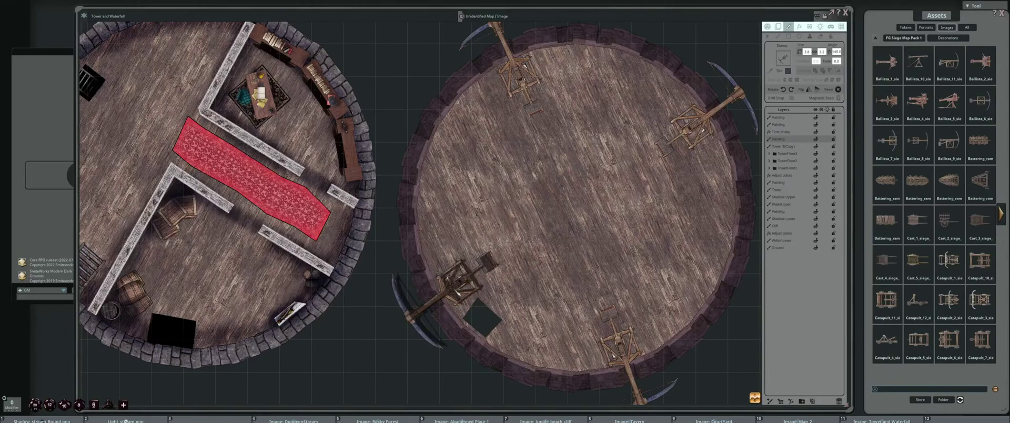
click(797, 147)
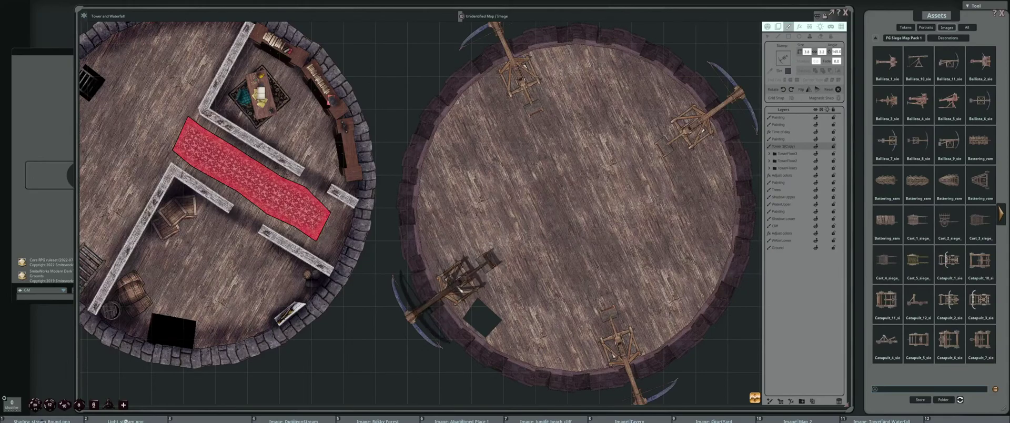
scroll(463, 271, up, 2)
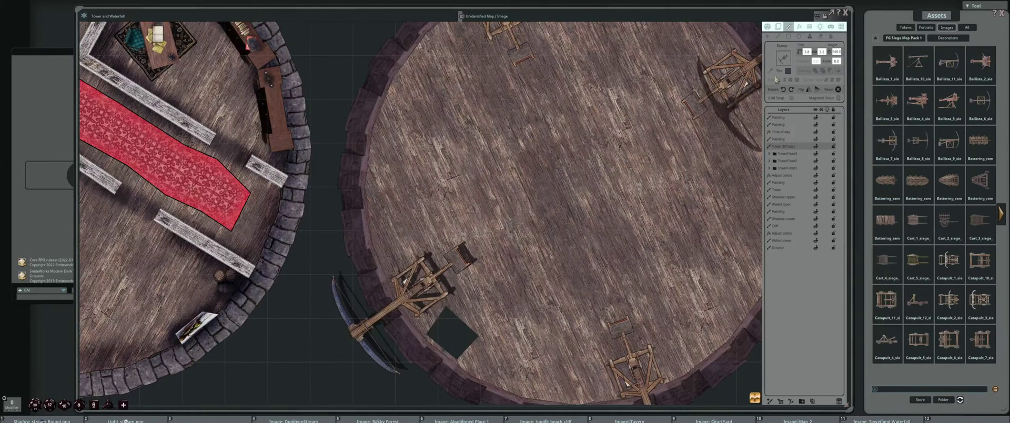
click(768, 36)
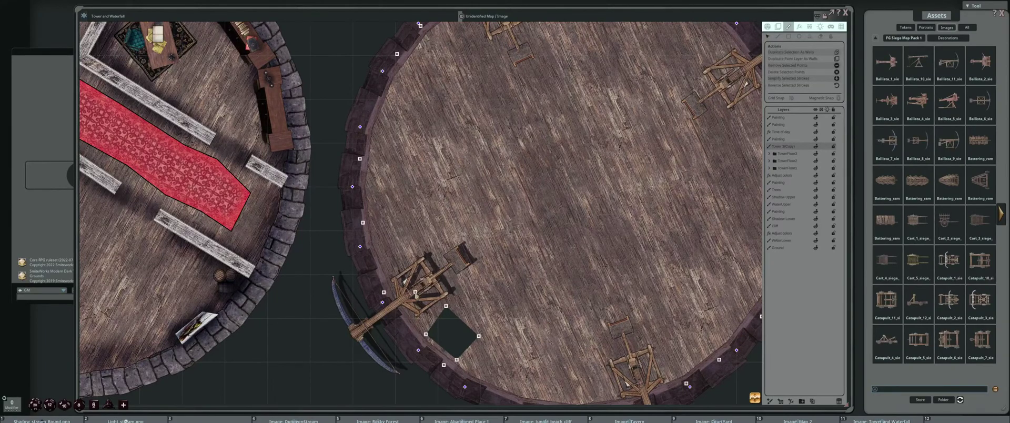
drag(416, 293, 478, 188)
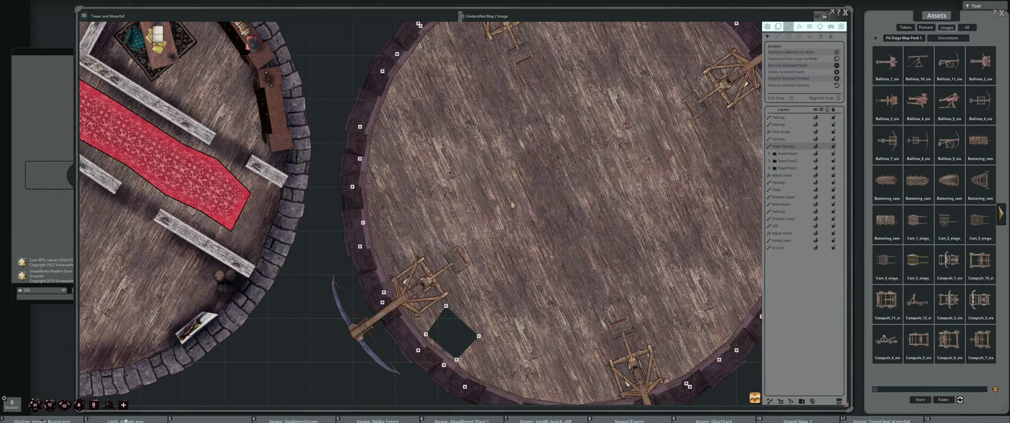
Paint semi-transparent dark shadows beneath the four ballistas and their rear seats on the tower layer with a soft round brush scaled to 1.0
scroll(515, 203, down, 4)
drag(579, 238, 568, 236)
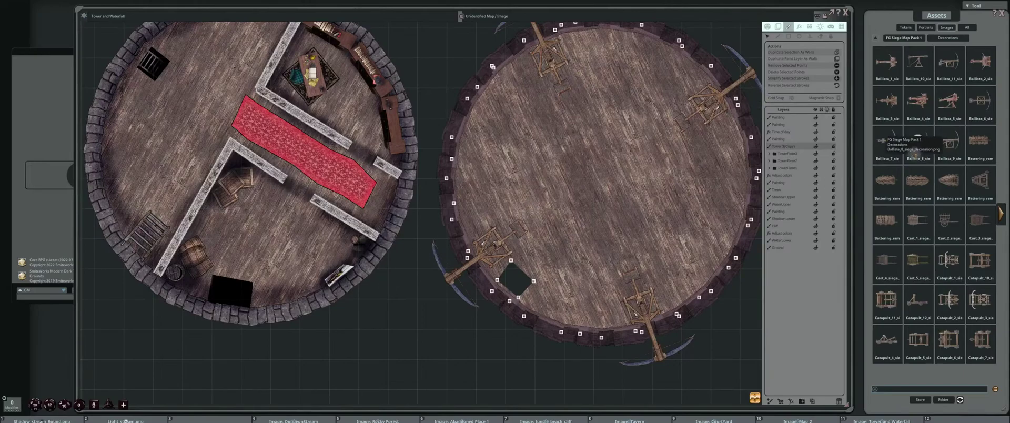
click(810, 37)
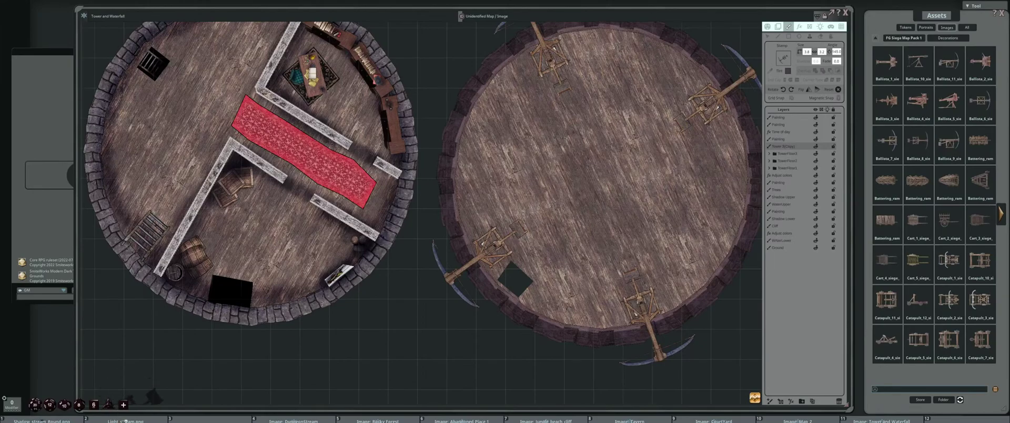
click(830, 27)
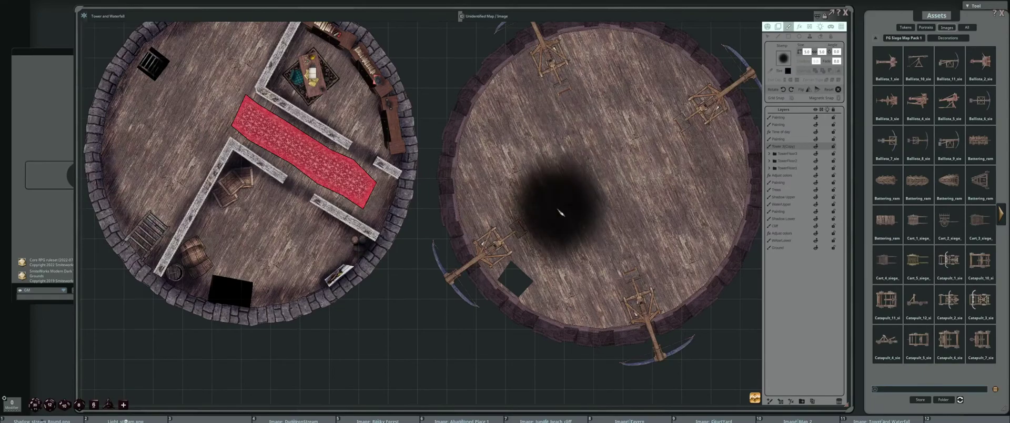
ctrl+scroll(495, 232, down, 3)
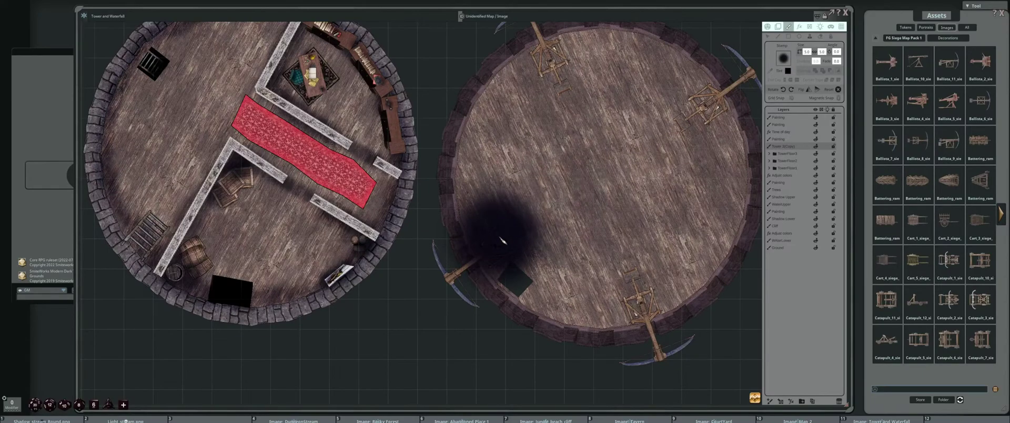
ctrl+scroll(501, 250, down, 2)
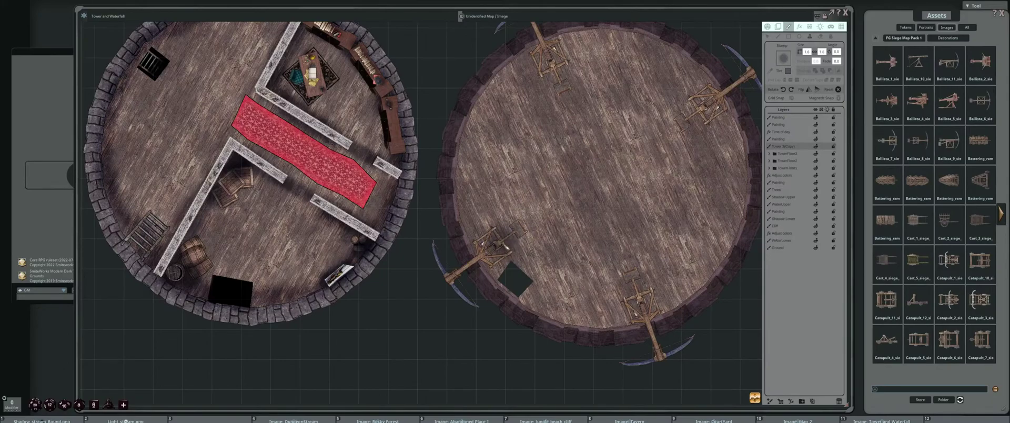
ctrl+scroll(505, 246, up, 2)
alt+scroll(504, 246, up, 2)
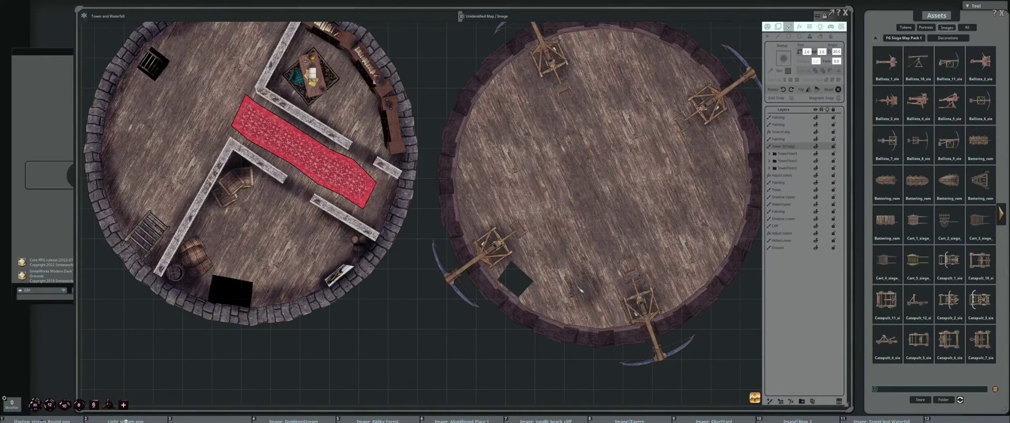
ctrl+scroll(517, 231, down, 2)
ctrl+scroll(518, 231, down, 3)
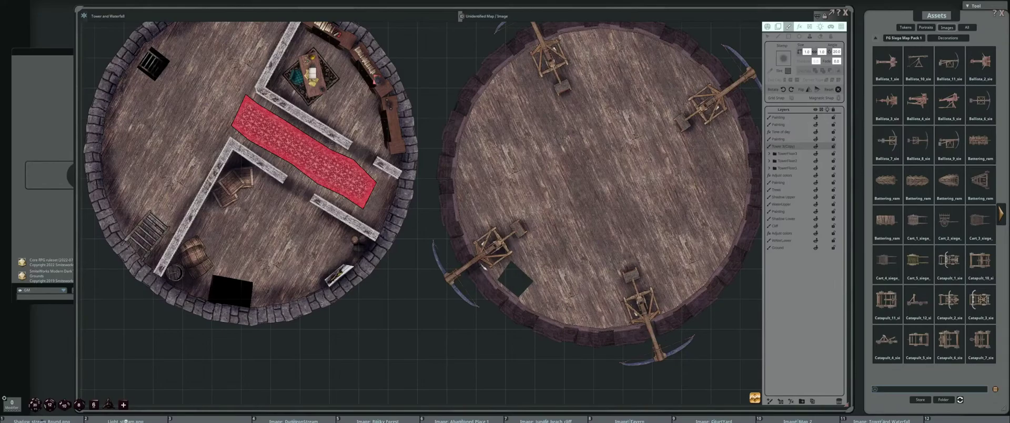
Toggle the visibility of the upper painting layers to check which one holds the ballistas
drag(650, 232, 608, 263)
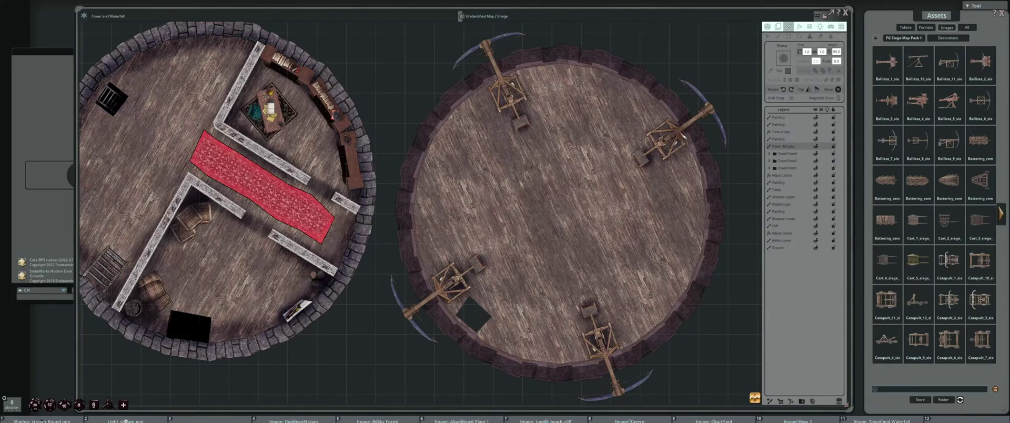
click(801, 139)
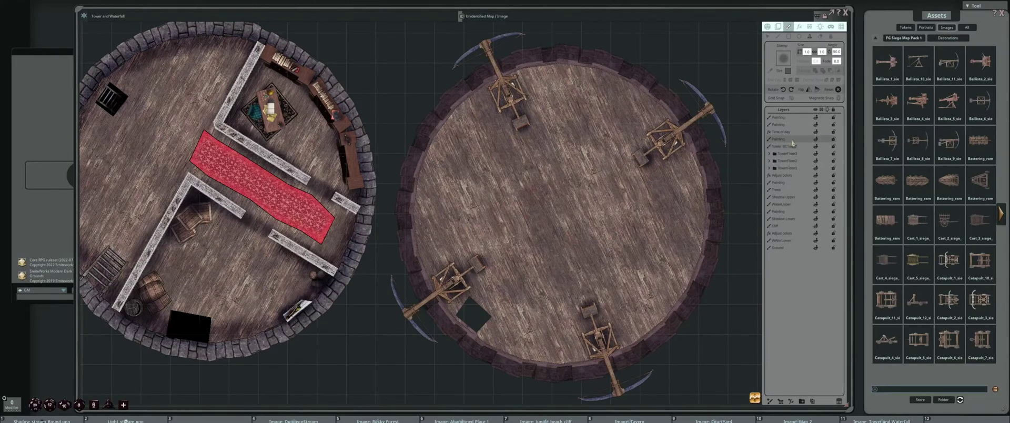
click(817, 138)
click(816, 139)
click(816, 125)
scroll(686, 142, up, 1)
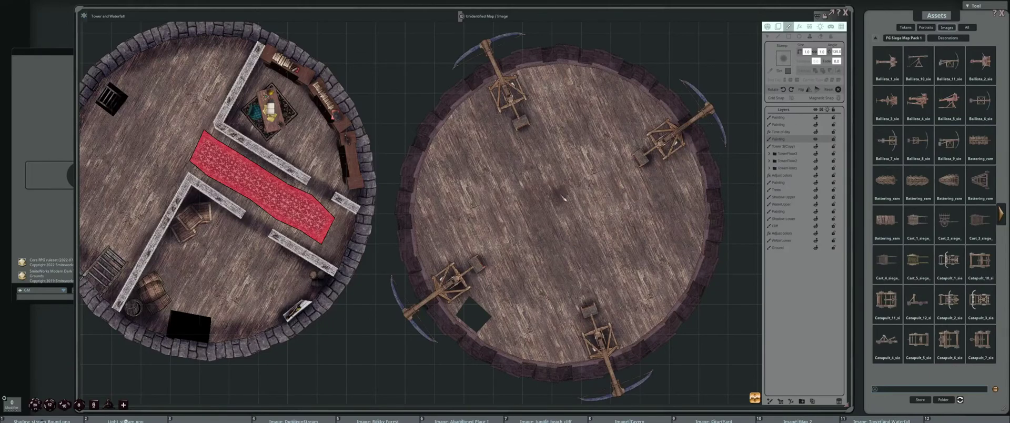
Delete the stray shadow dab beside the upper-right ballista from the ballistas' painting layer
click(775, 146)
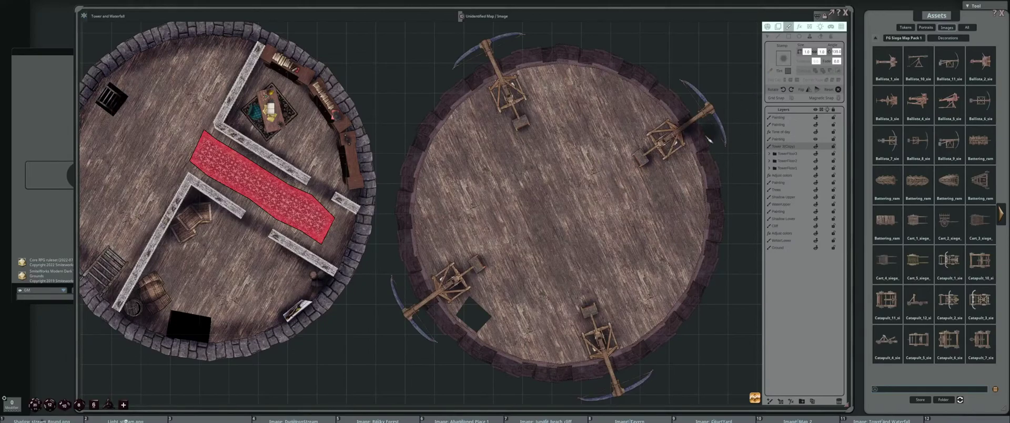
click(768, 37)
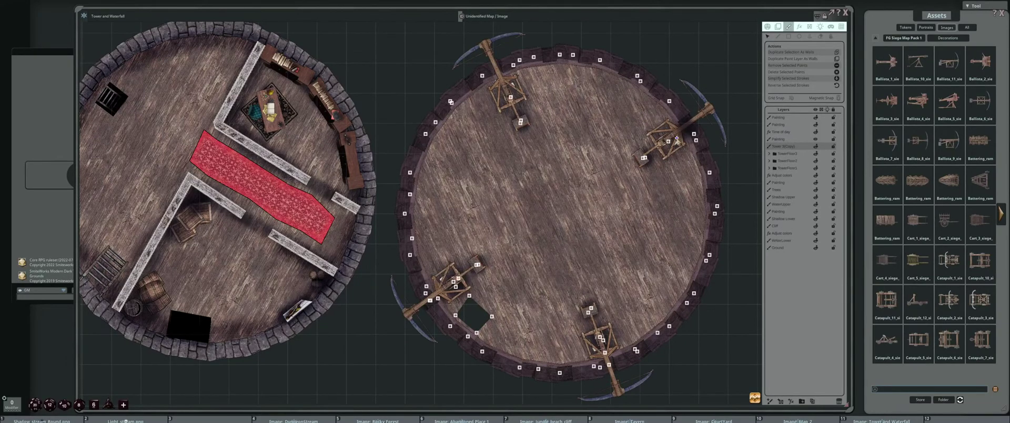
click(693, 134)
click(789, 140)
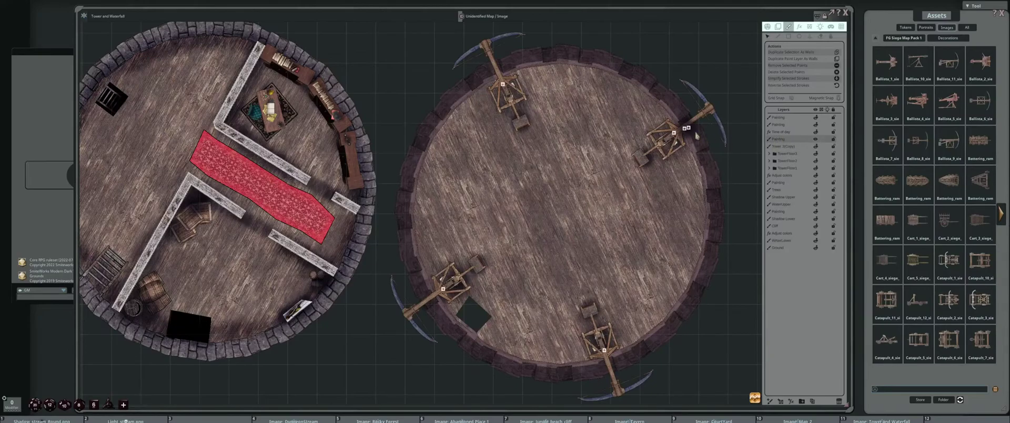
drag(689, 127, 634, 114)
key(Delete)
Add more soft shadow dabs beneath the ballistas on the top floor's tower layer
click(795, 147)
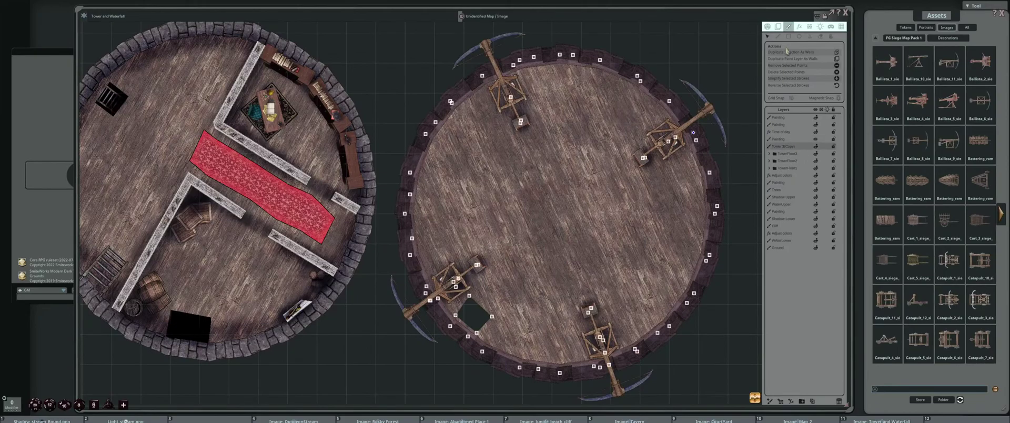
click(810, 37)
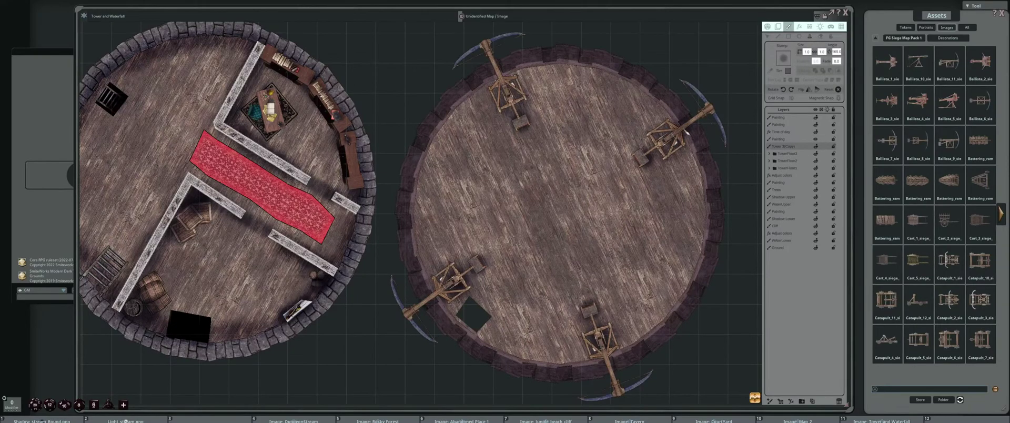
scroll(678, 142, up, 6)
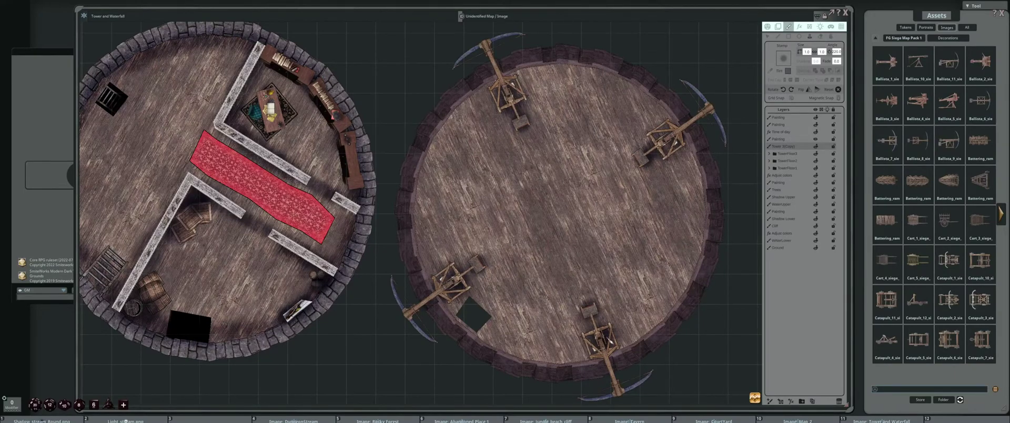
scroll(590, 315, down, 3)
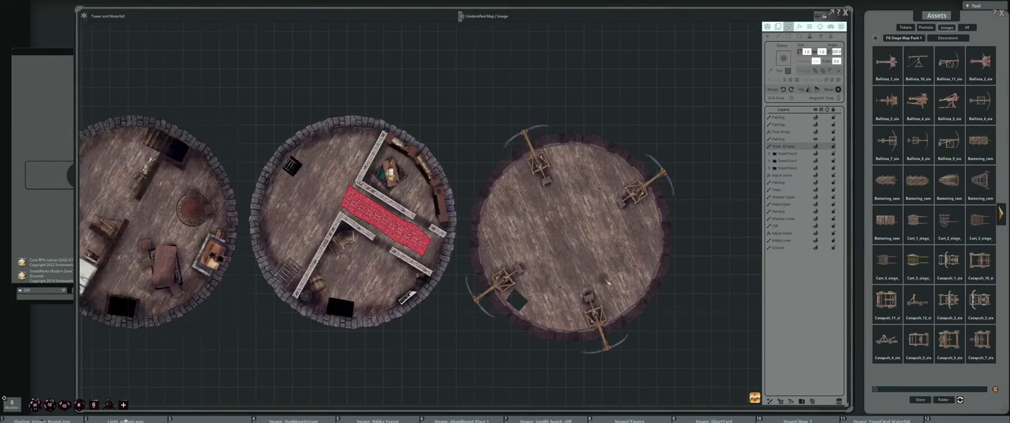
drag(622, 283, 579, 272)
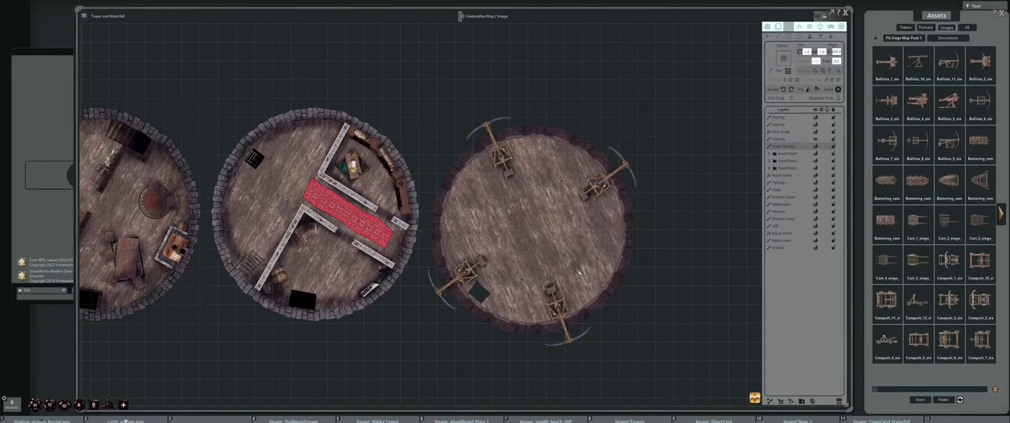
Select the Inner Walls layer in the red-carpet floor's layer group, toggling its visibility to check it
scroll(561, 203, down, 2)
scroll(504, 187, up, 5)
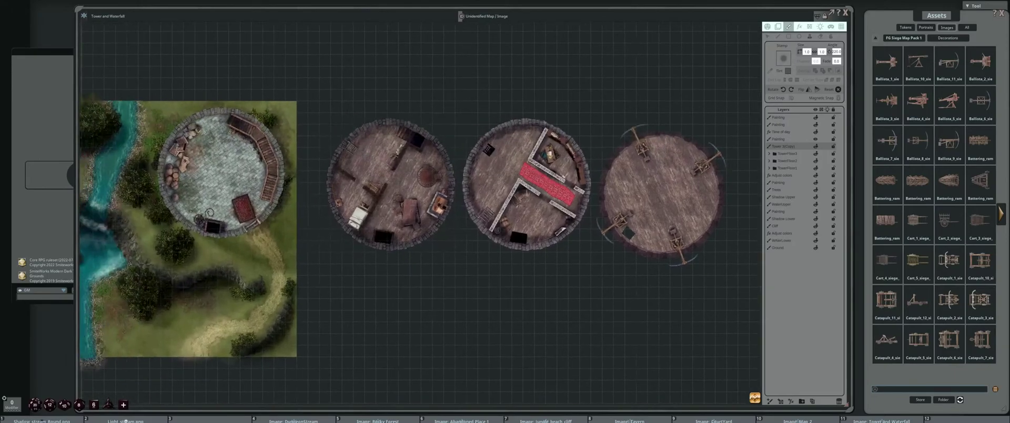
scroll(480, 170, up, 3)
drag(699, 178, 647, 181)
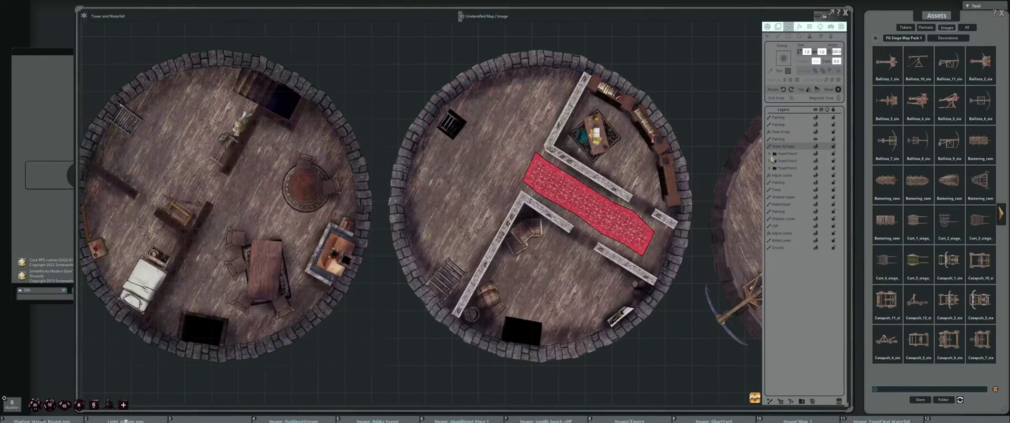
click(769, 154)
click(779, 27)
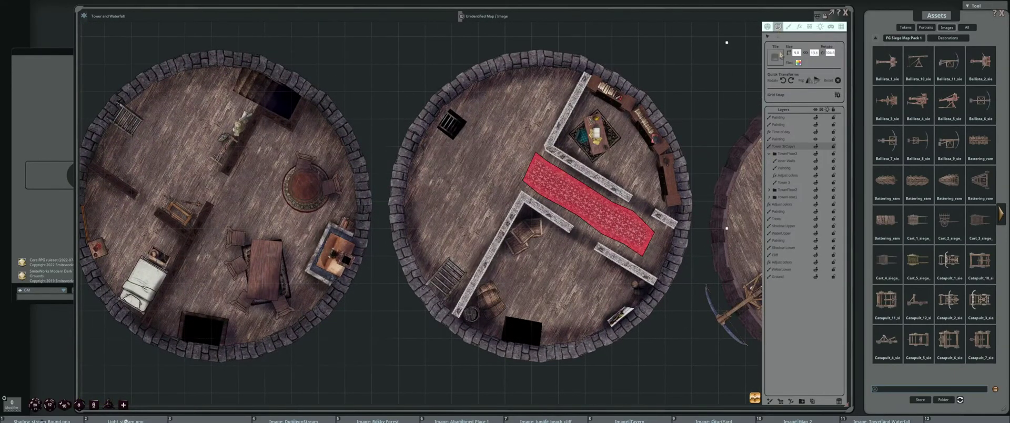
click(797, 161)
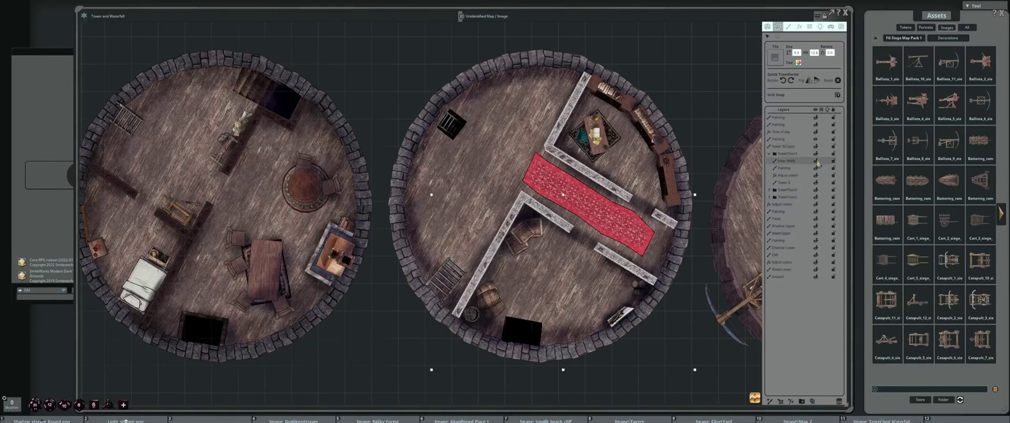
click(816, 161)
click(816, 161)
Tint the red-carpet floor's inner walls a light peach-orange colour
click(799, 63)
drag(513, 169, 513, 81)
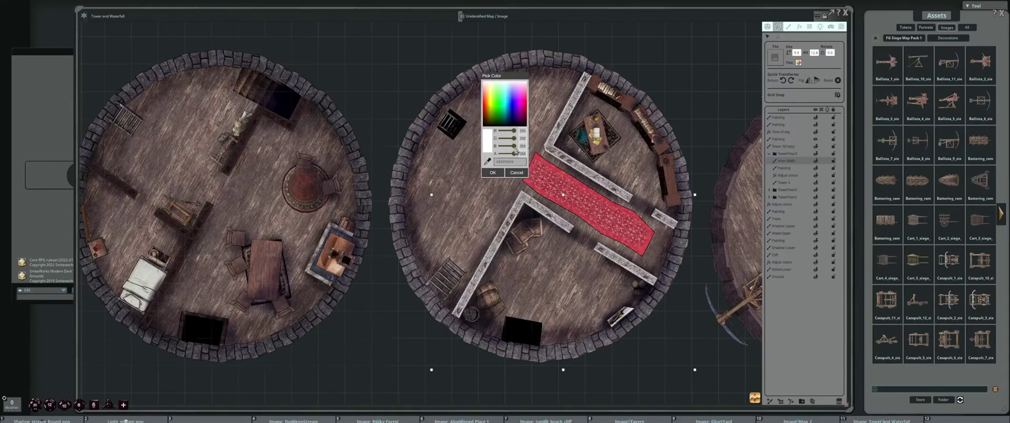
drag(515, 147, 513, 139)
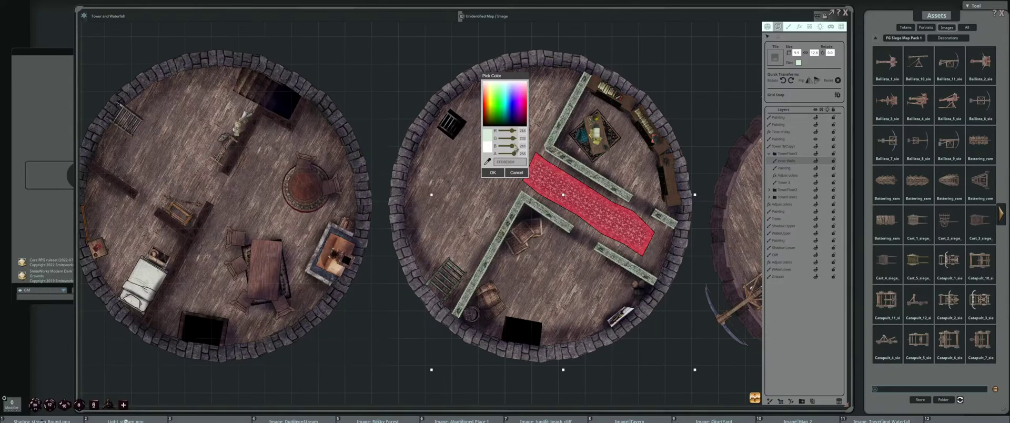
drag(513, 139, 511, 139)
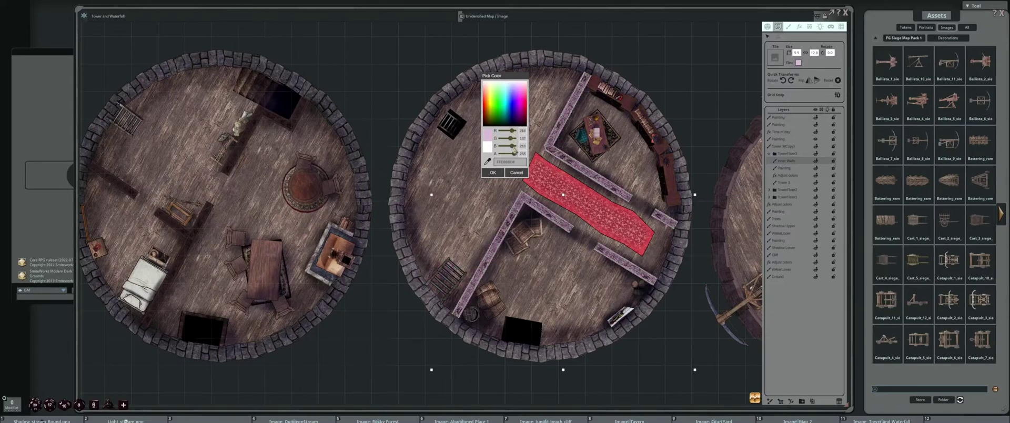
click(488, 95)
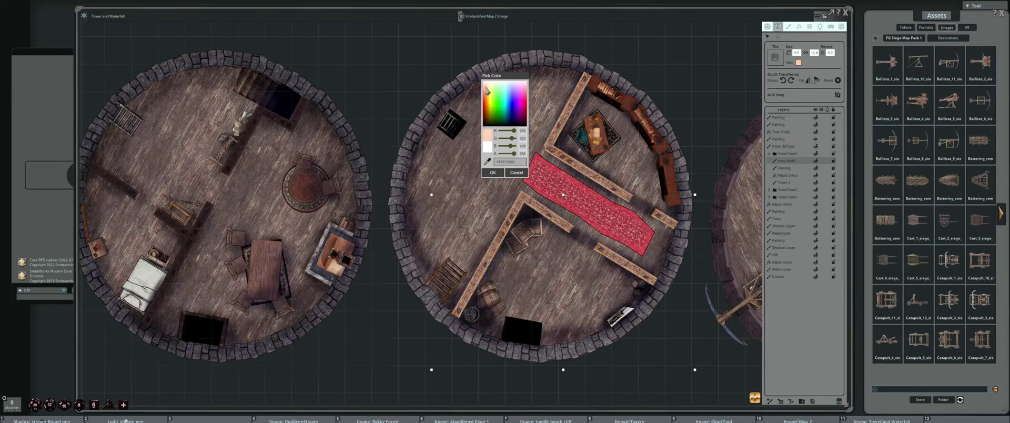
drag(486, 89, 486, 89)
click(493, 173)
Compare the tinted inner walls with the tower's other floors and the ground-level map
scroll(547, 152, down, 2)
scroll(600, 241, up, 5)
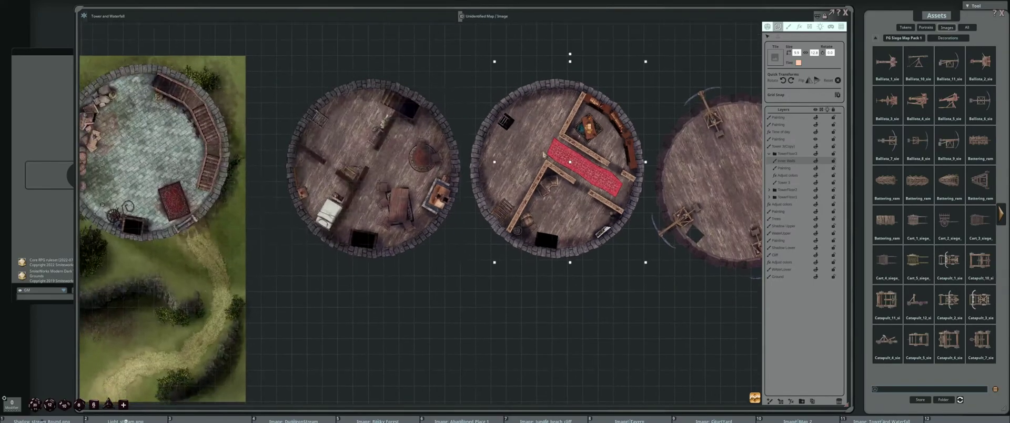
scroll(452, 177, down, 4)
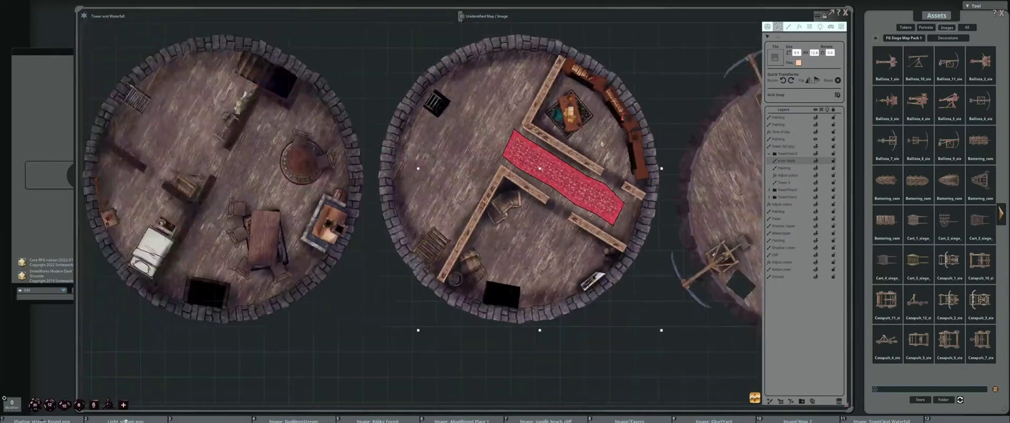
scroll(535, 138, up, 2)
scroll(536, 138, down, 1)
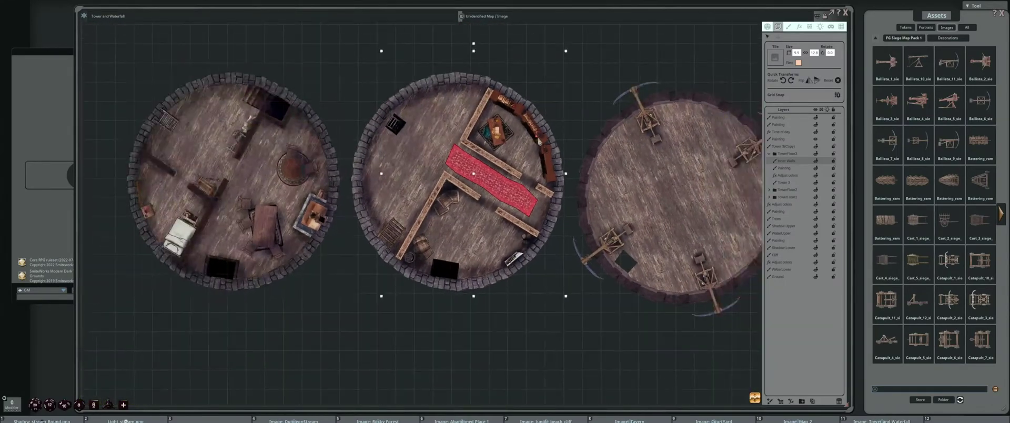
scroll(548, 155, down, 1)
scroll(547, 155, up, 3)
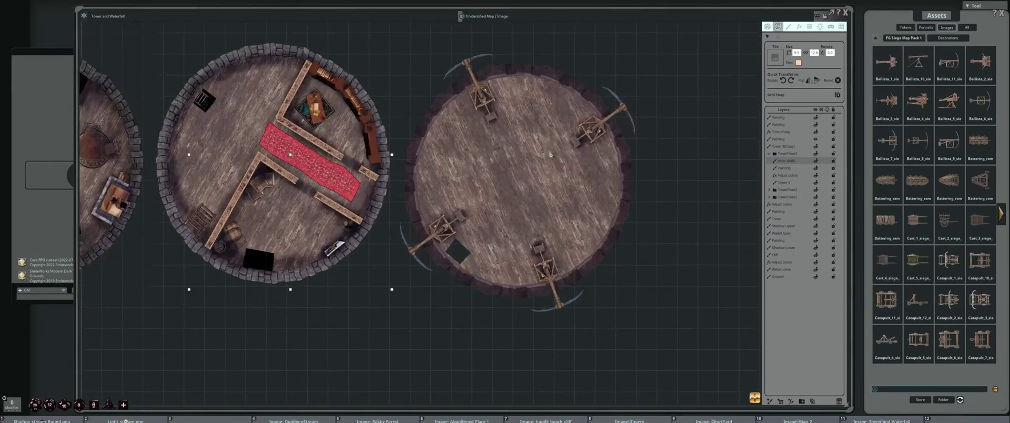
scroll(535, 155, down, 3)
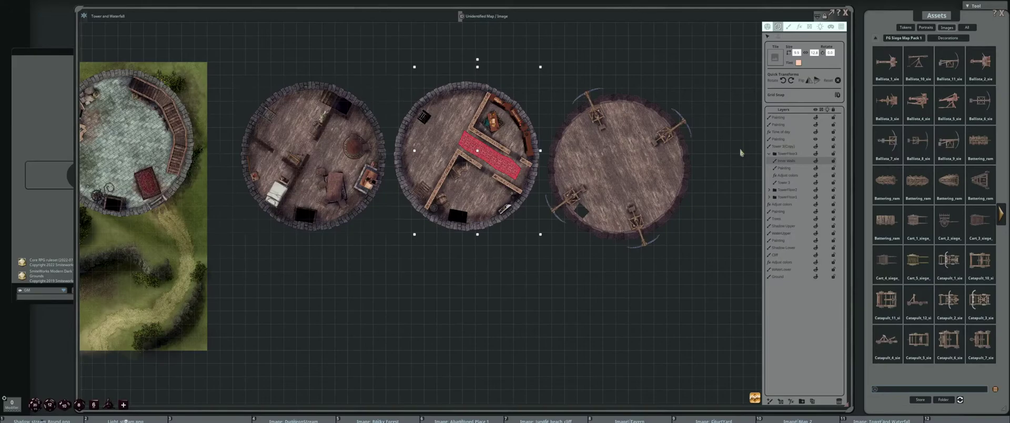
drag(357, 229, 558, 221)
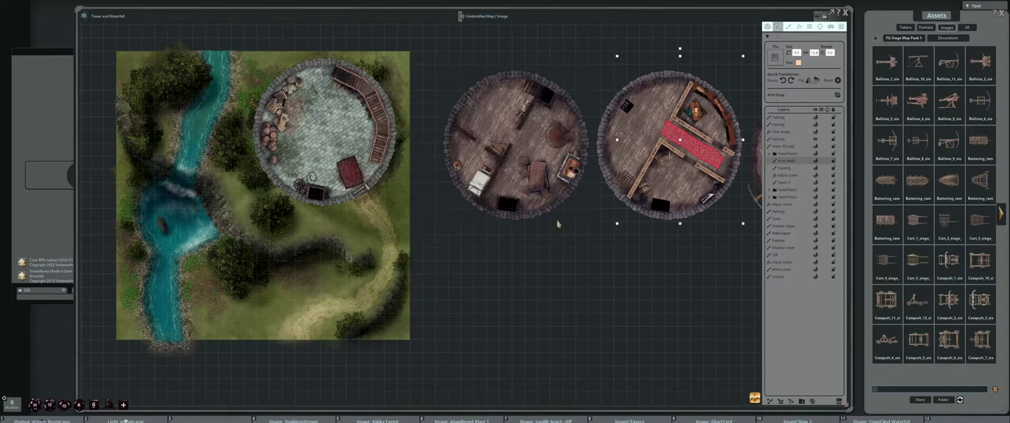
scroll(600, 286, down, 3)
drag(600, 287, 424, 273)
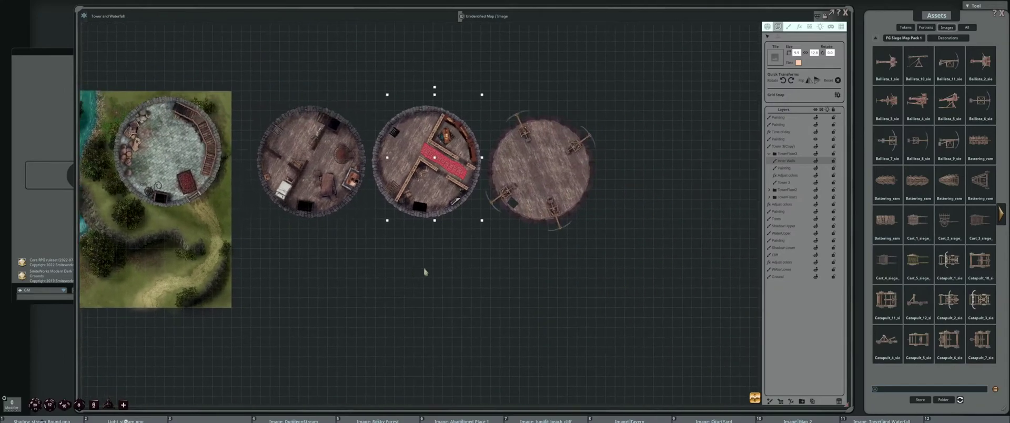
scroll(505, 262, up, 4)
drag(508, 261, 478, 303)
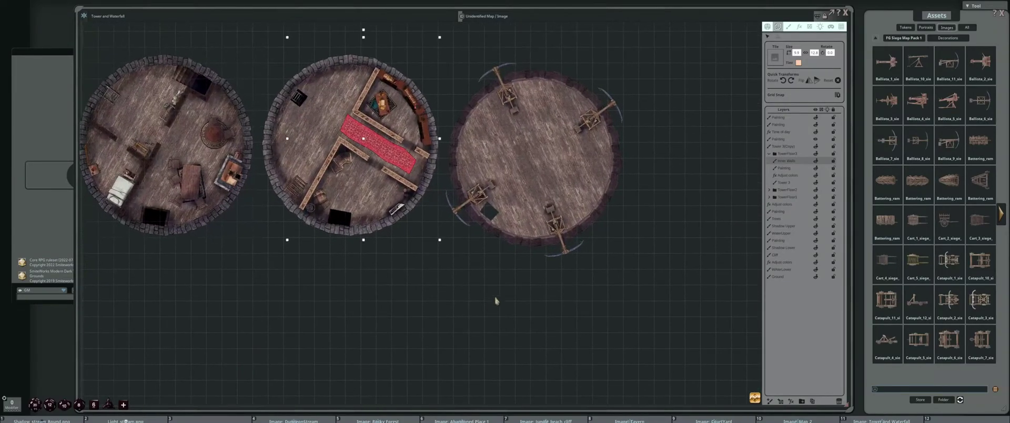
Collapse the red-carpet floor's layer group and rename the top floor's tower layer as Tower top
click(770, 154)
double_click(795, 147)
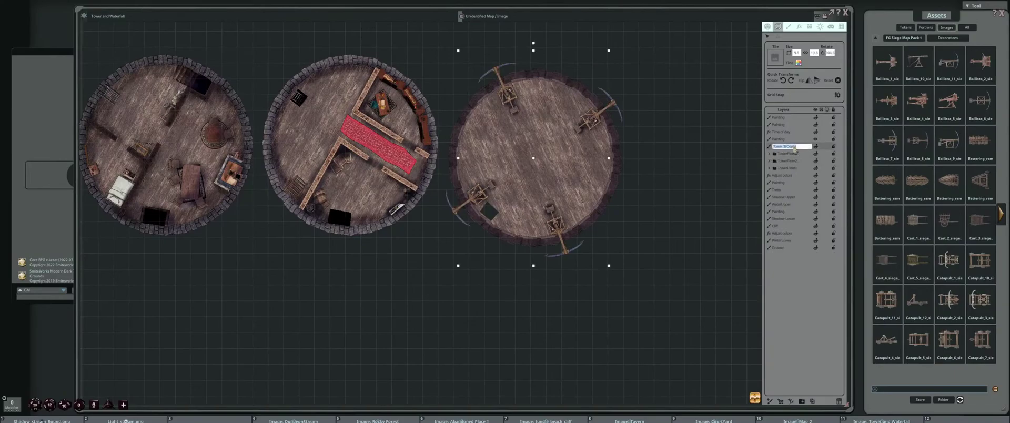
drag(803, 148, 789, 153)
text(top)
key(Return)
scroll(592, 234, down, 2)
scroll(421, 260, up, 3)
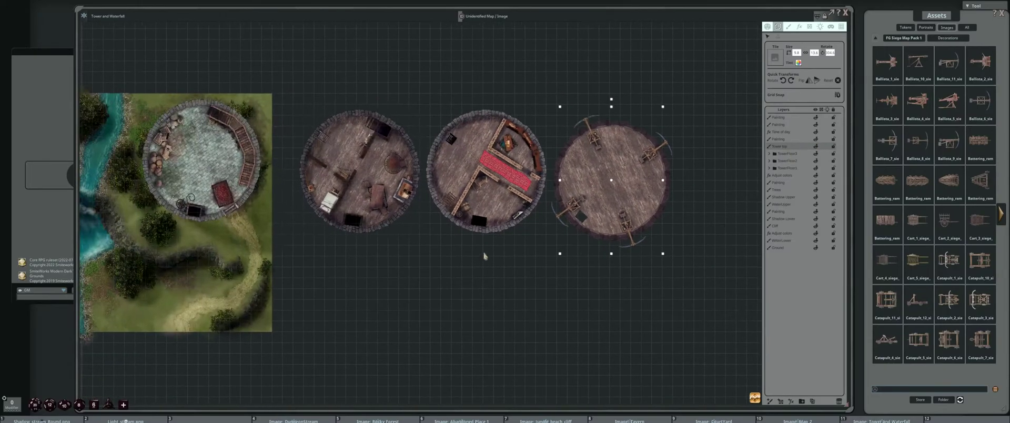
Add an Adjust colors effect above the ballistas' painting layer with brightness 45, green 47 and slightly reduced red and blue
click(790, 138)
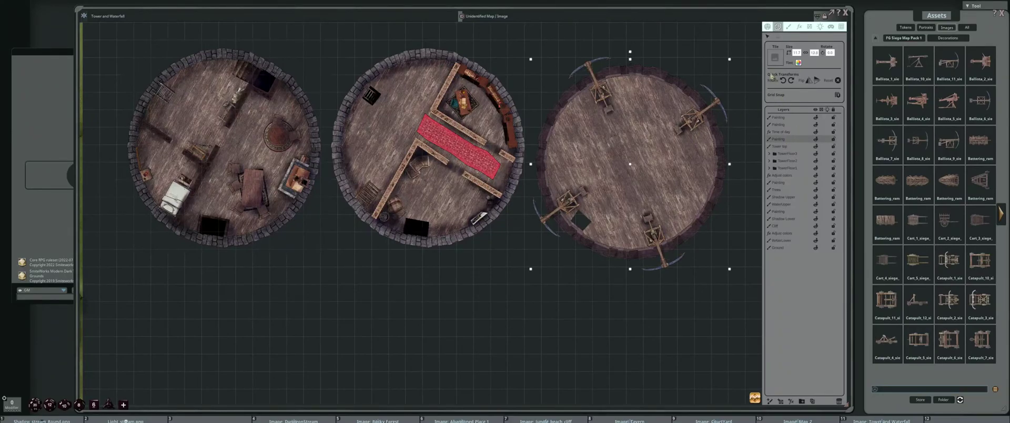
click(799, 27)
click(801, 48)
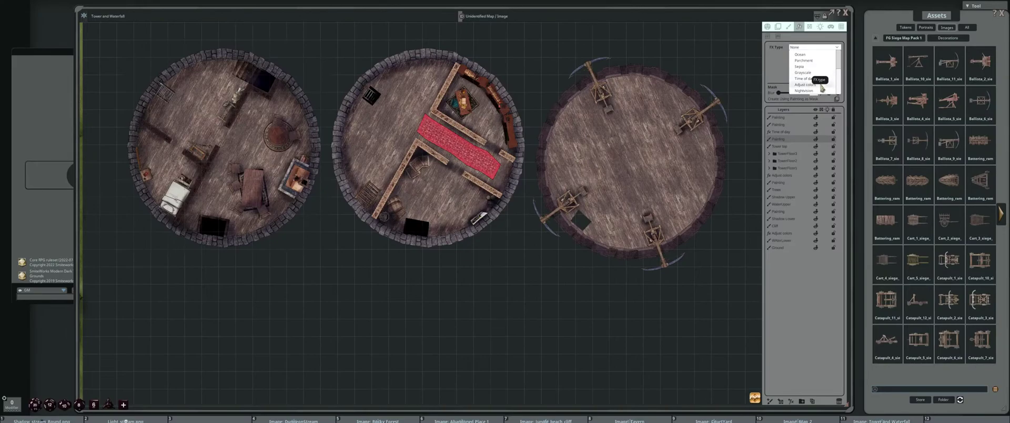
click(820, 85)
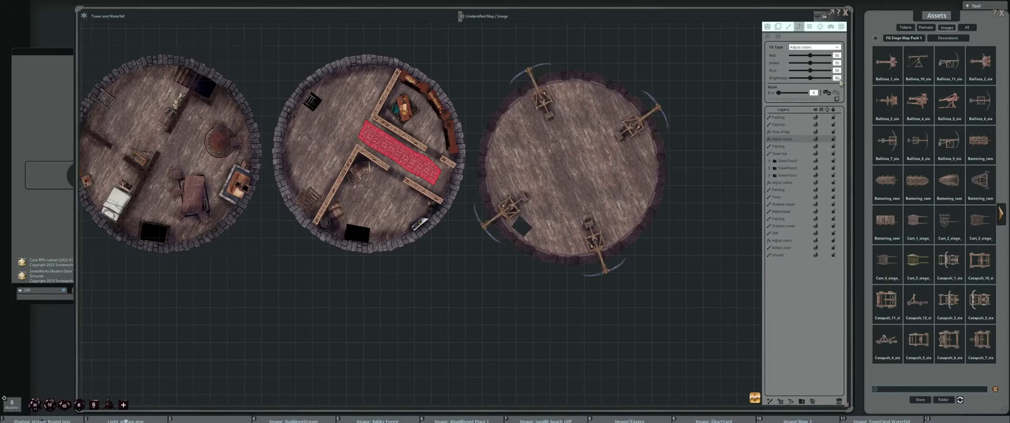
text(45)
click(839, 63)
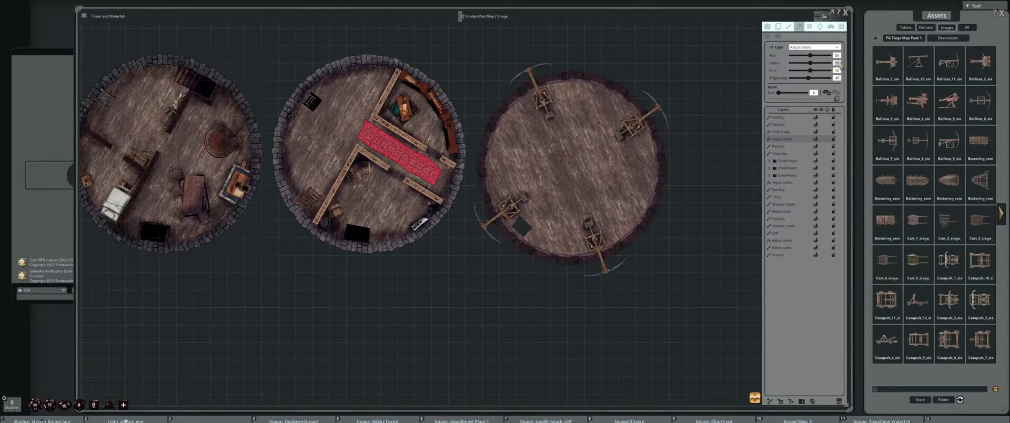
text(47)
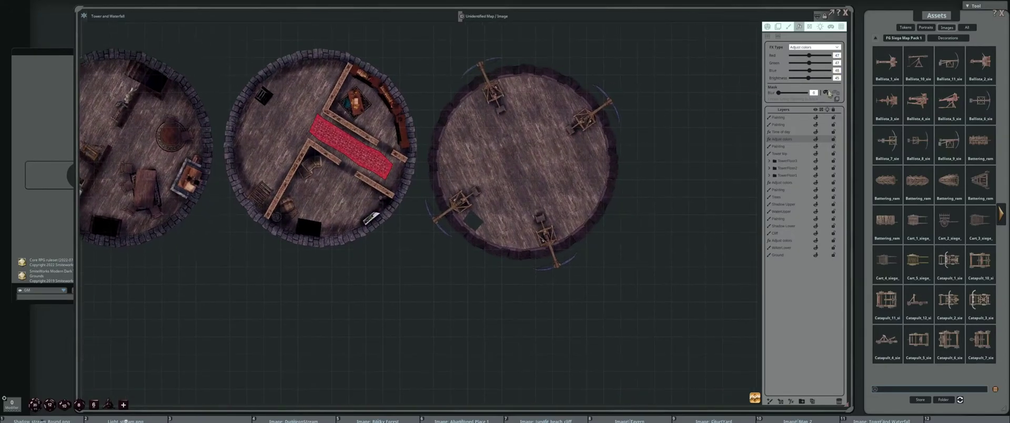
Outline mask areas for the Adjust colors effect over the whole top floor, including its rim, and blur the mask's edges
scroll(567, 137, up, 3)
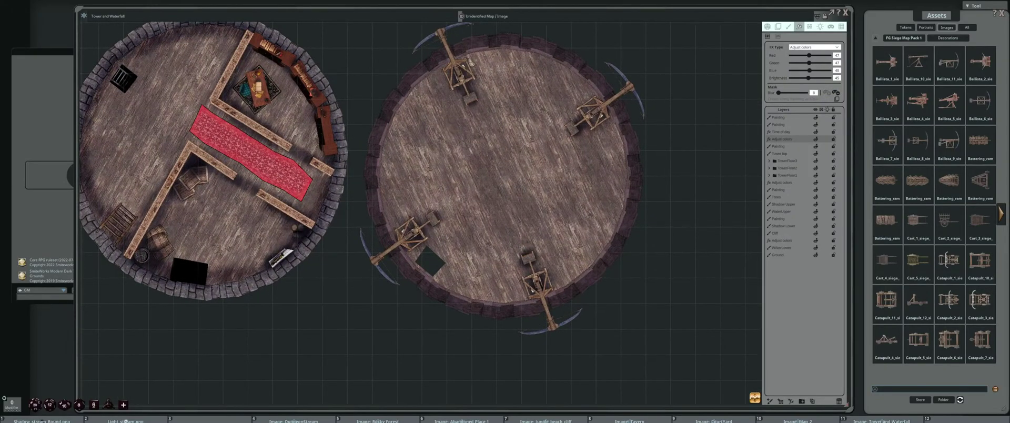
mouse_move(461, 52)
mouse_down()
mouse_move(422, 96)
mouse_move(390, 173)
mouse_move(450, 275)
mouse_move(510, 286)
mouse_move(624, 194)
mouse_move(525, 74)
mouse_move(460, 65)
mouse_move(393, 118)
mouse_move(391, 174)
mouse_move(457, 54)
mouse_move(441, 62)
mouse_up()
mouse_move(385, 141)
mouse_down()
mouse_move(379, 168)
mouse_move(380, 144)
mouse_up()
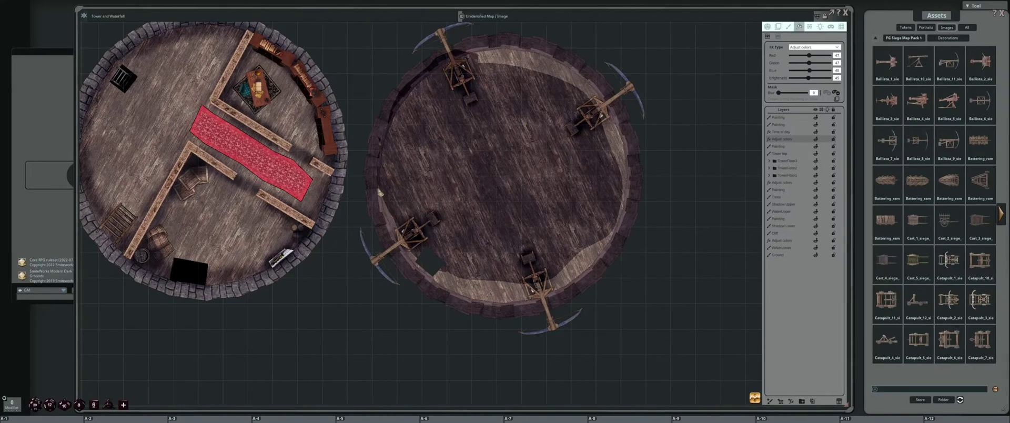
mouse_move(377, 187)
mouse_down()
mouse_move(424, 280)
mouse_move(481, 300)
mouse_move(548, 301)
mouse_move(602, 261)
mouse_move(633, 179)
mouse_move(616, 112)
mouse_move(582, 66)
mouse_move(535, 49)
mouse_move(454, 51)
mouse_move(442, 68)
mouse_up()
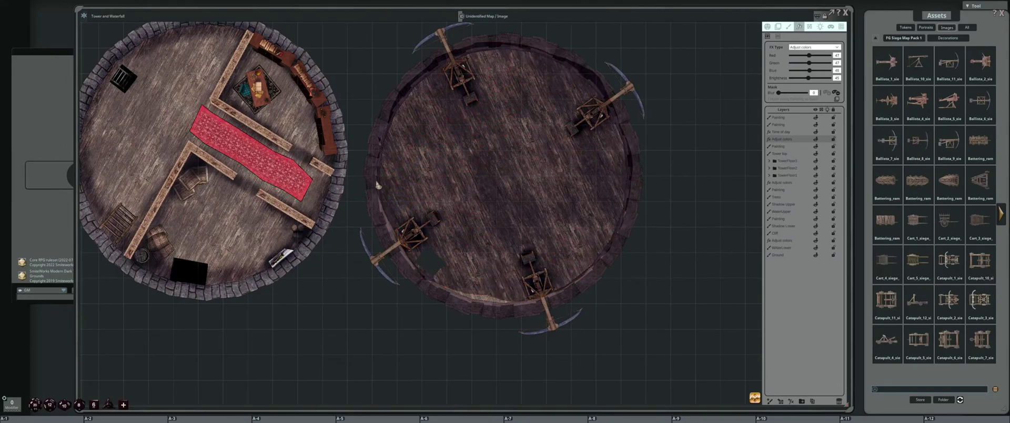
mouse_move(378, 187)
mouse_down()
mouse_move(389, 237)
mouse_move(426, 279)
mouse_move(478, 308)
mouse_move(554, 300)
mouse_move(607, 240)
mouse_up()
mouse_move(375, 188)
mouse_down()
mouse_move(435, 290)
mouse_move(474, 282)
mouse_up()
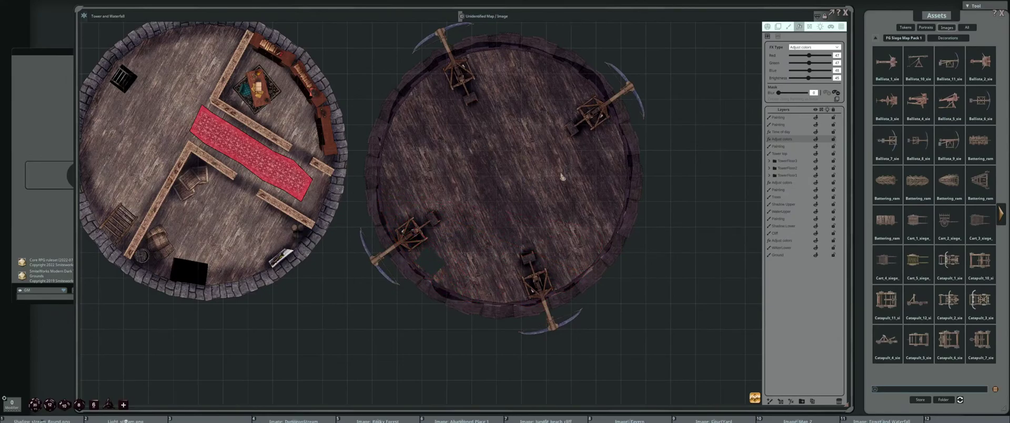
drag(779, 93, 795, 94)
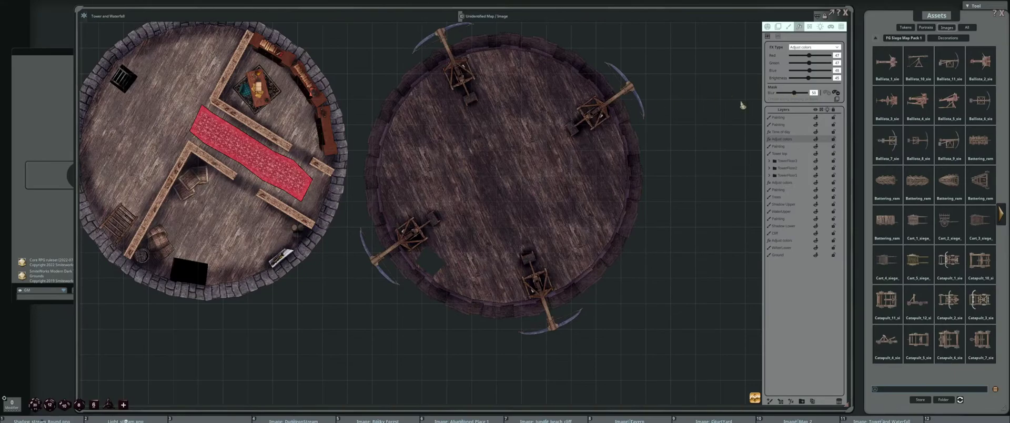
Subtract the wooden floor's centre from the effect mask and refine it along the rim, keeping only the outer edge darkened
key(shift+alt)
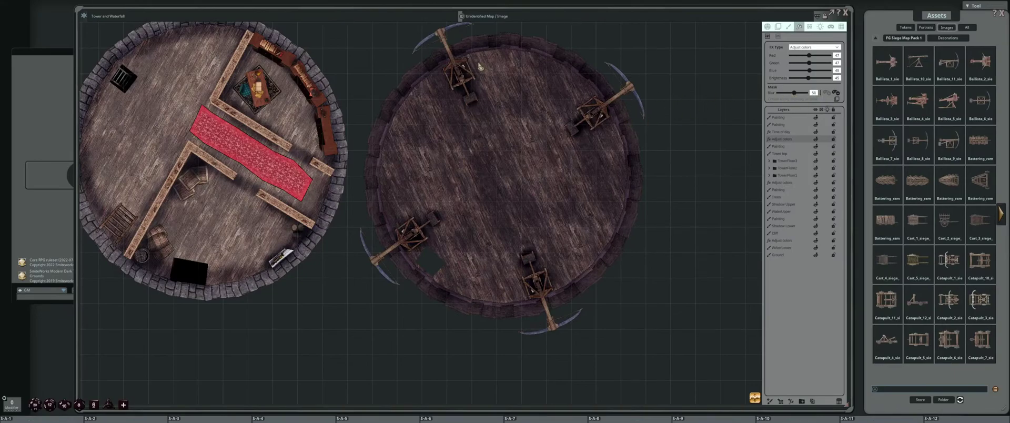
mouse_move(478, 65)
mouse_down()
mouse_move(408, 135)
mouse_move(401, 204)
mouse_move(454, 277)
mouse_move(547, 287)
mouse_move(602, 231)
mouse_move(600, 129)
mouse_move(511, 64)
mouse_move(479, 64)
mouse_up()
scroll(451, 238, down, 3)
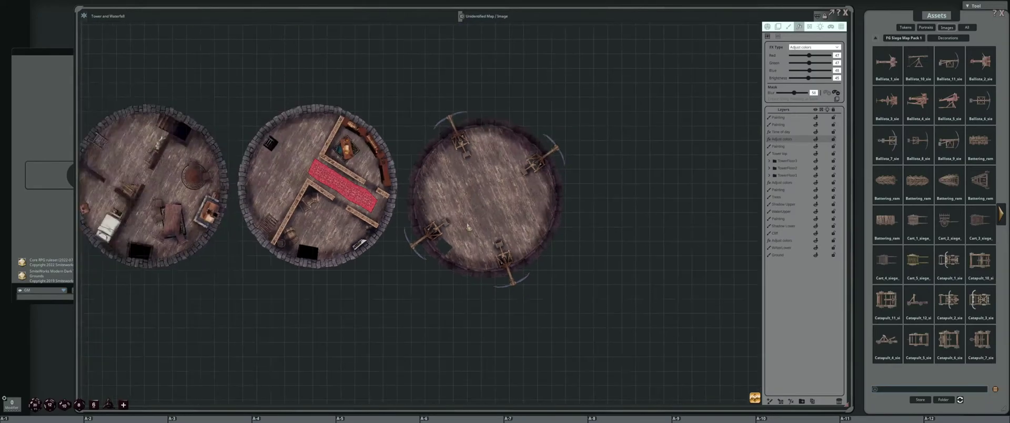
scroll(437, 105, up, 3)
mouse_move(456, 100)
mouse_down()
mouse_move(532, 106)
mouse_move(396, 92)
mouse_move(464, 88)
mouse_up()
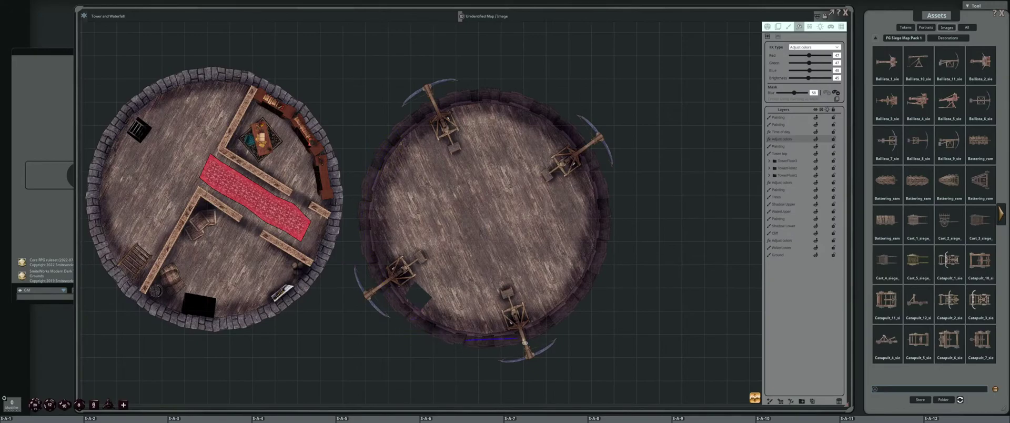
mouse_move(604, 236)
mouse_down()
mouse_move(609, 205)
mouse_move(621, 256)
mouse_up()
drag(610, 210, 668, 205)
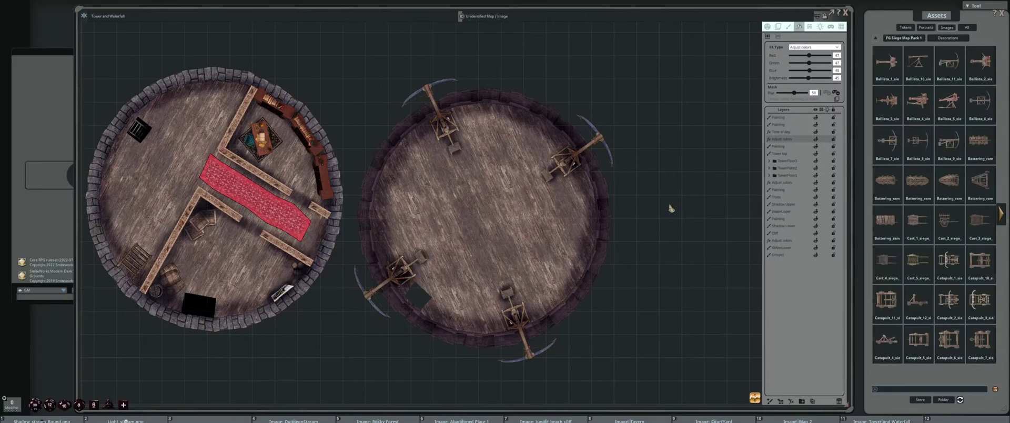
Check the finished map and all tower floors, and close the Tower and Waterfall image and the Assets window
scroll(548, 83, down, 5)
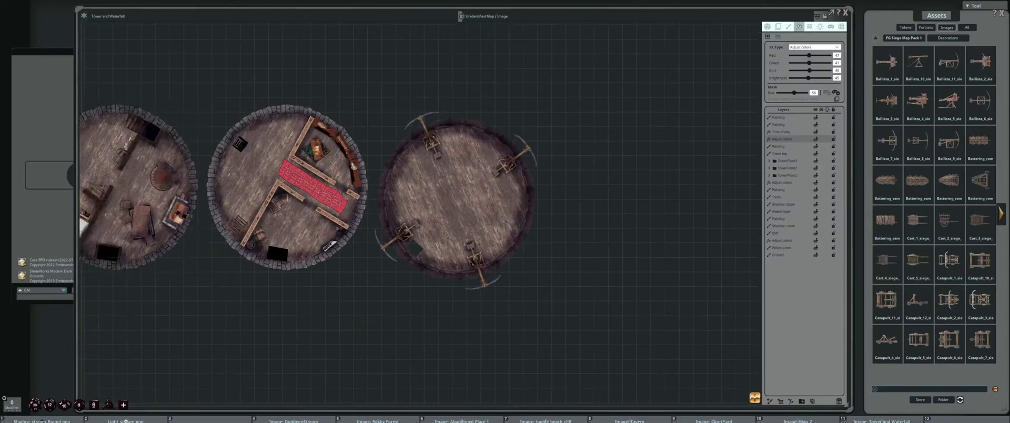
scroll(427, 175, up, 3)
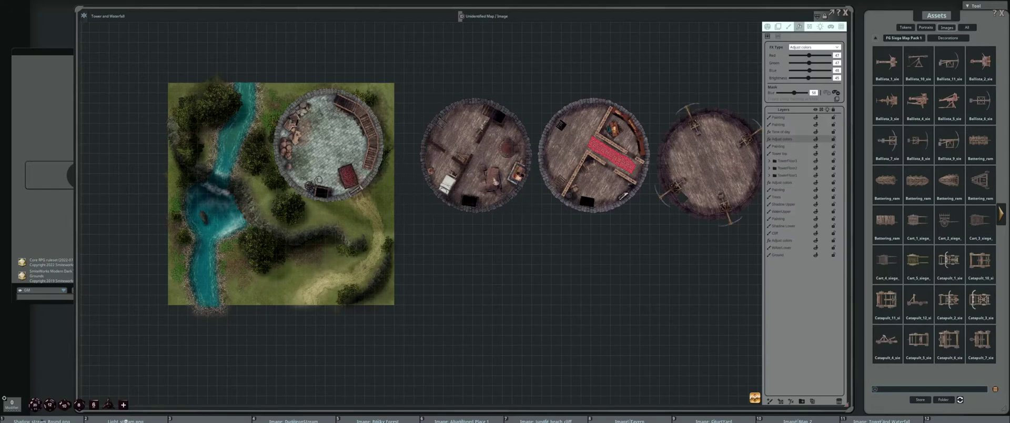
scroll(466, 239, down, 2)
drag(479, 245, 453, 224)
scroll(401, 224, up, 1)
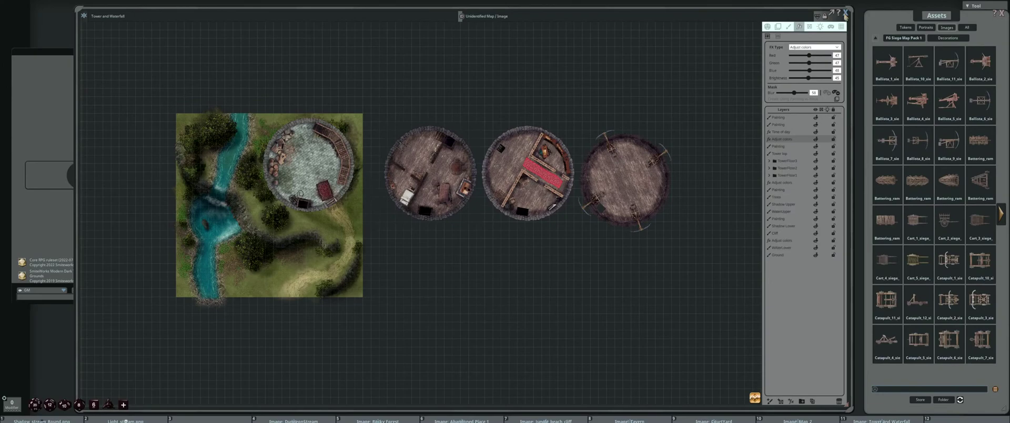
click(846, 13)
drag(1002, 16, 849, 23)
click(849, 22)
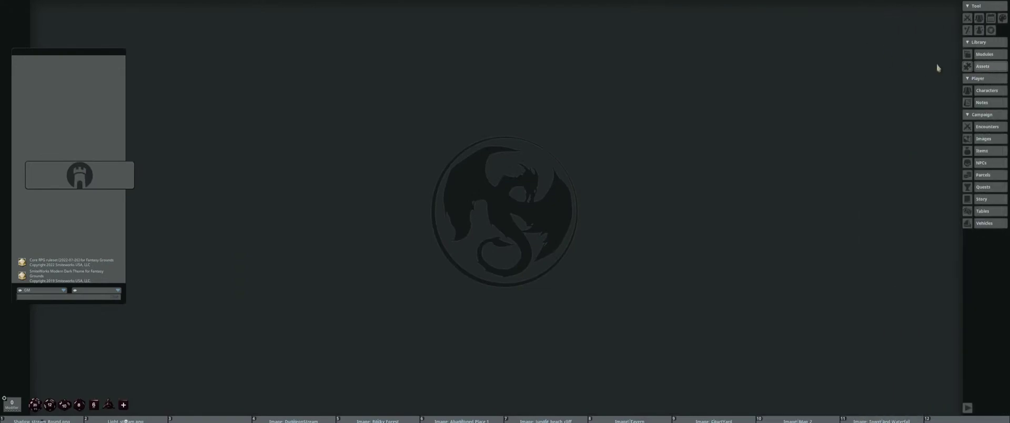
Reopen the Assets window and reposition it beside the sidebar
click(980, 66)
drag(742, 21, 830, 6)
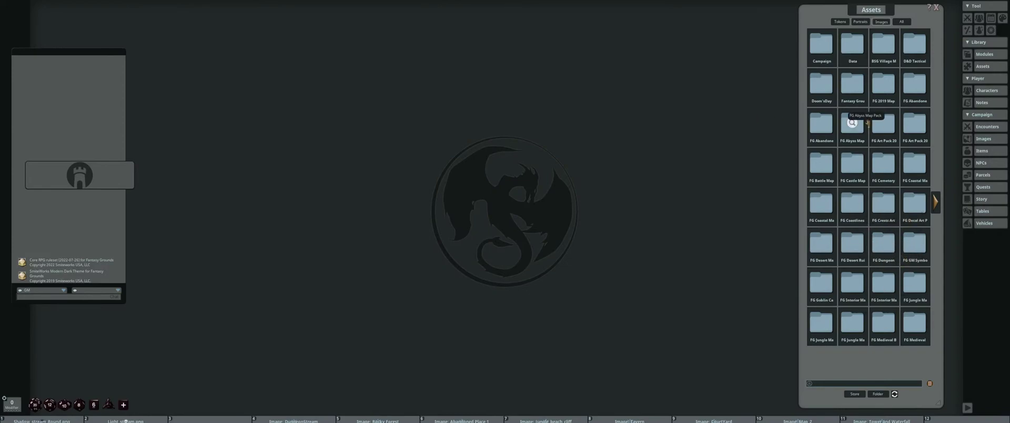
drag(837, 17, 845, 16)
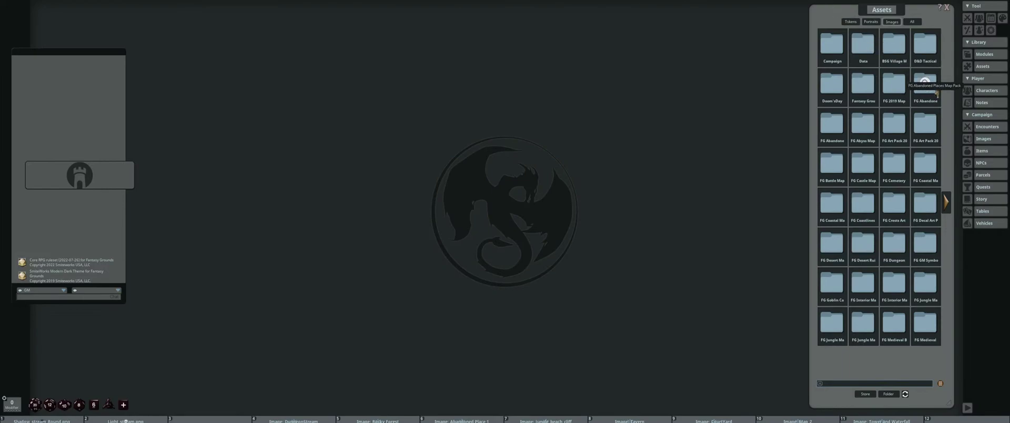
drag(831, 10, 812, 6)
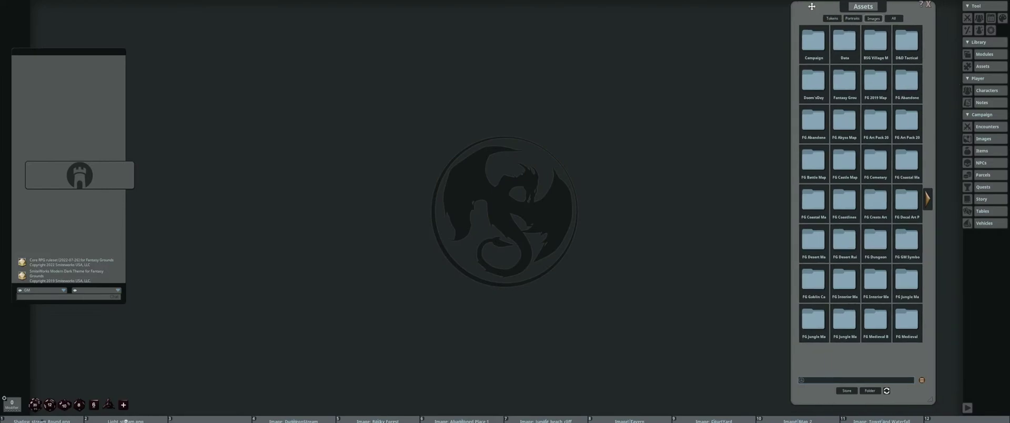
Open the FG Medieval Buildings asset folder and reposition the Assets window close to the sidebar
click(869, 316)
drag(814, 10, 833, 29)
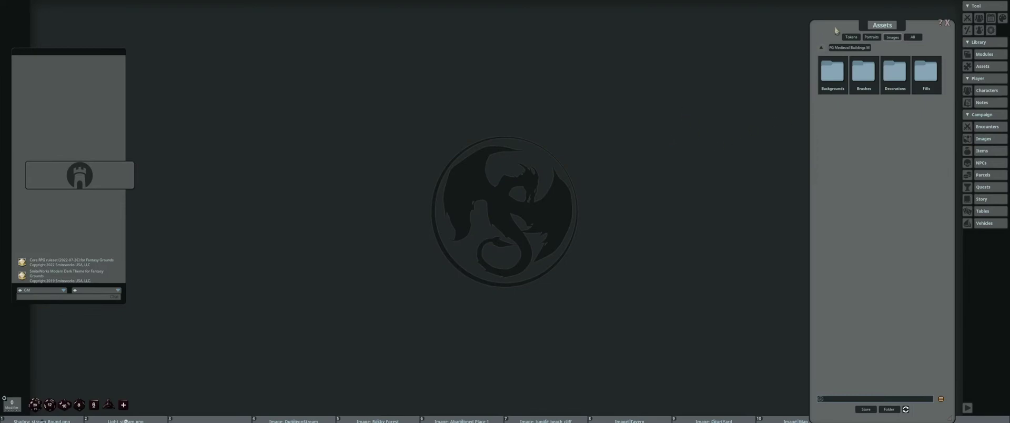
drag(836, 27, 837, 16)
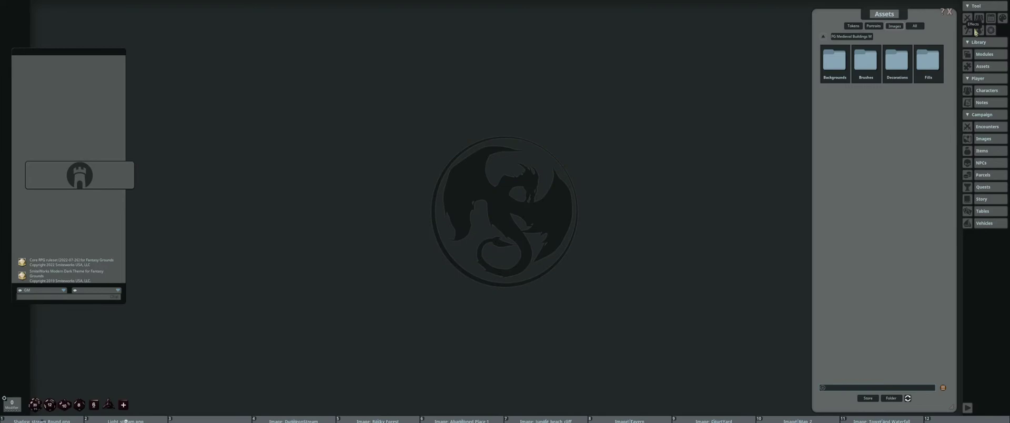
drag(925, 19, 927, 17)
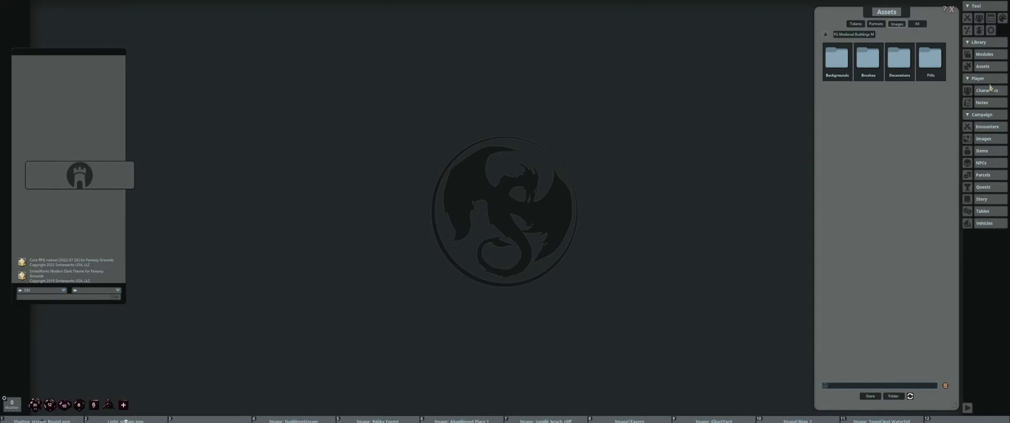
Create a new blank image record from the campaign's Images list, and close the list
click(987, 138)
right_click(364, 154)
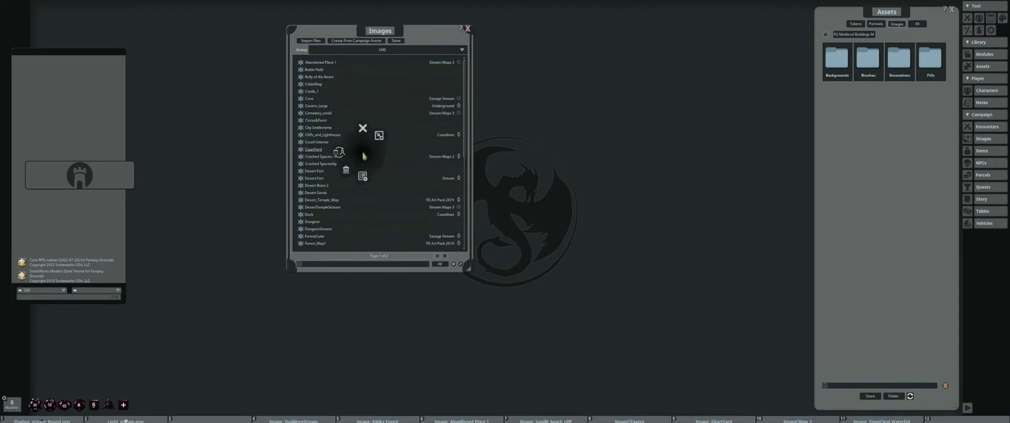
click(363, 176)
drag(428, 32, 368, 51)
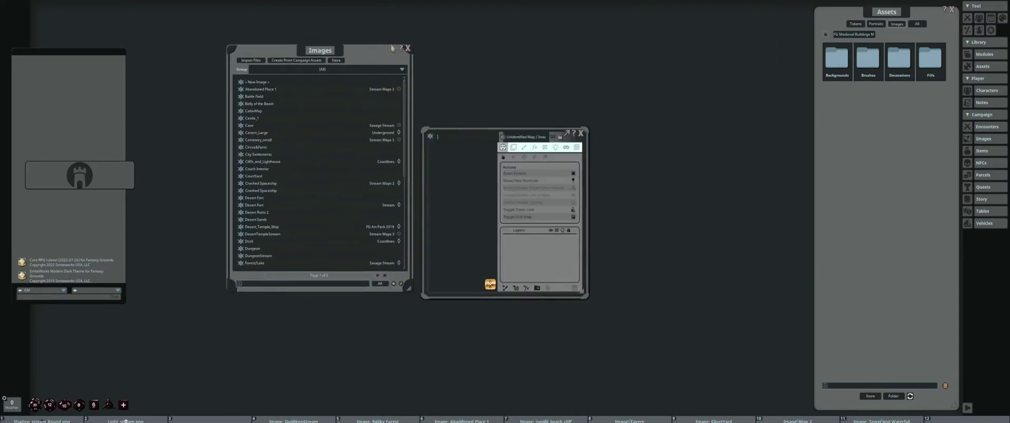
click(406, 48)
Move and enlarge the blank image window so it fills the space between the chat area and the Assets window
drag(457, 132, 246, 45)
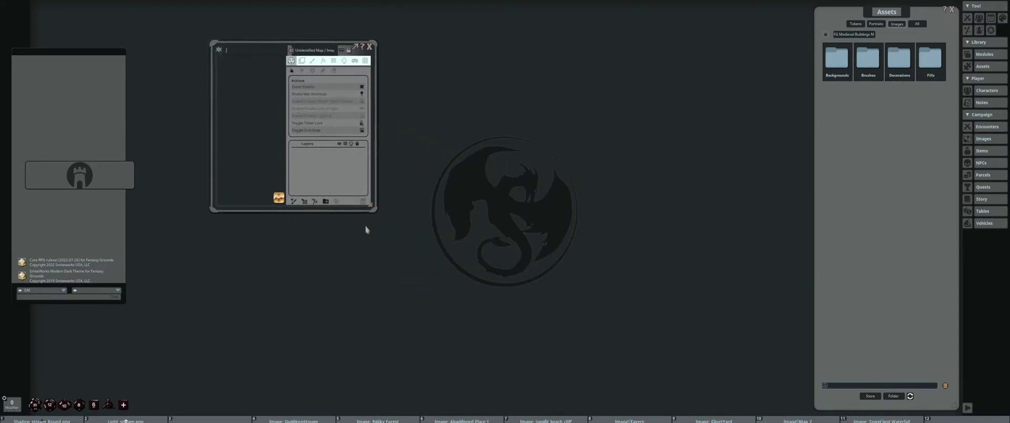
drag(375, 211, 737, 401)
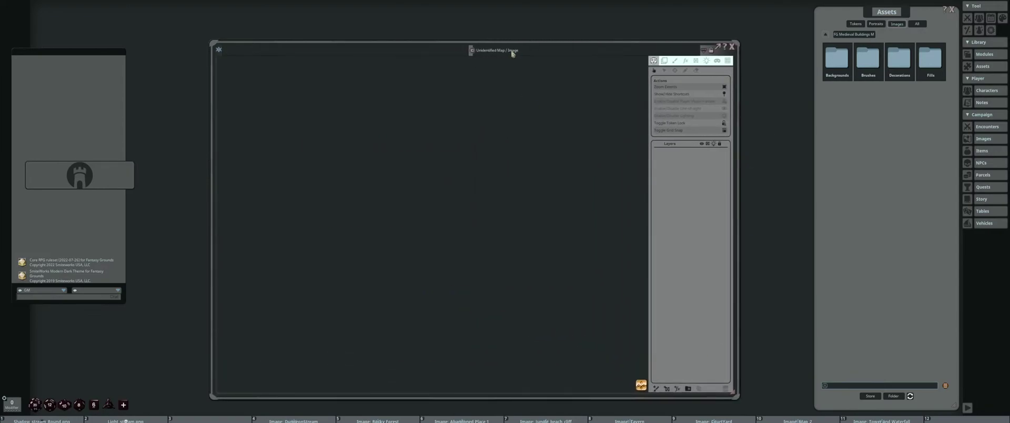
drag(513, 41, 490, 18)
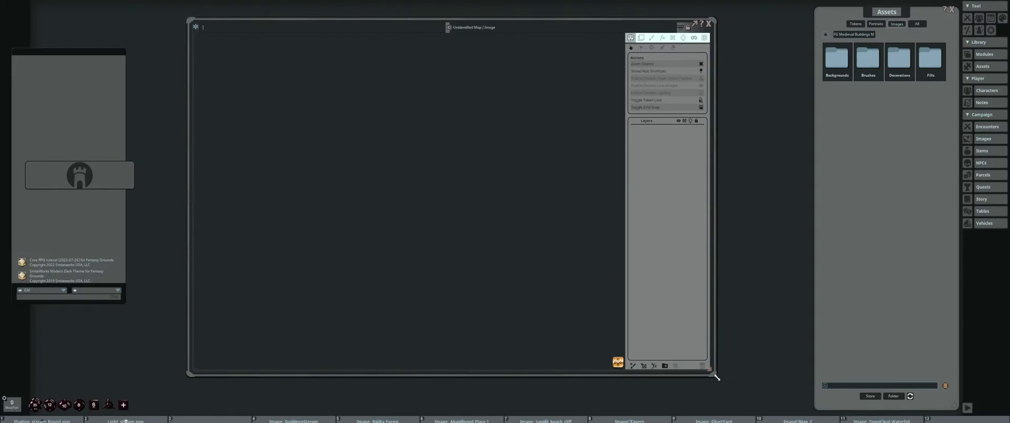
drag(716, 377, 788, 405)
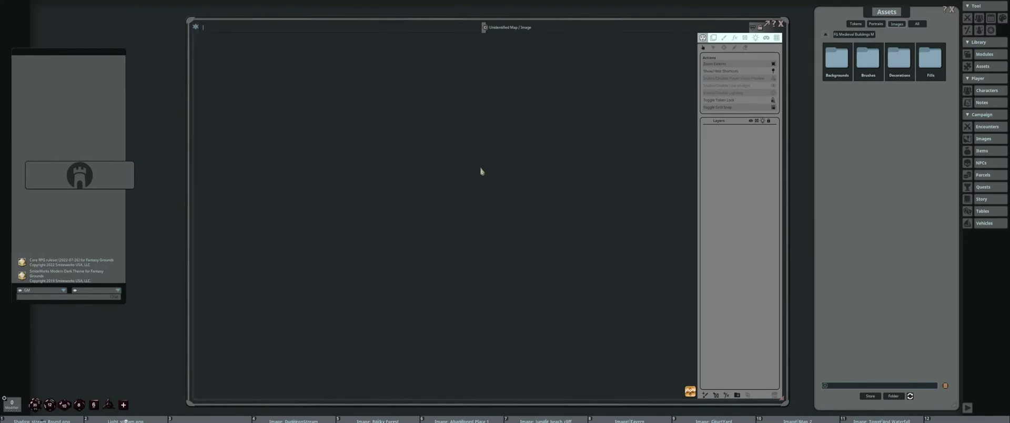
Open the Fills folder and preview the green grass, plain ground and cobblestone ground textures one by one
click(931, 59)
click(837, 101)
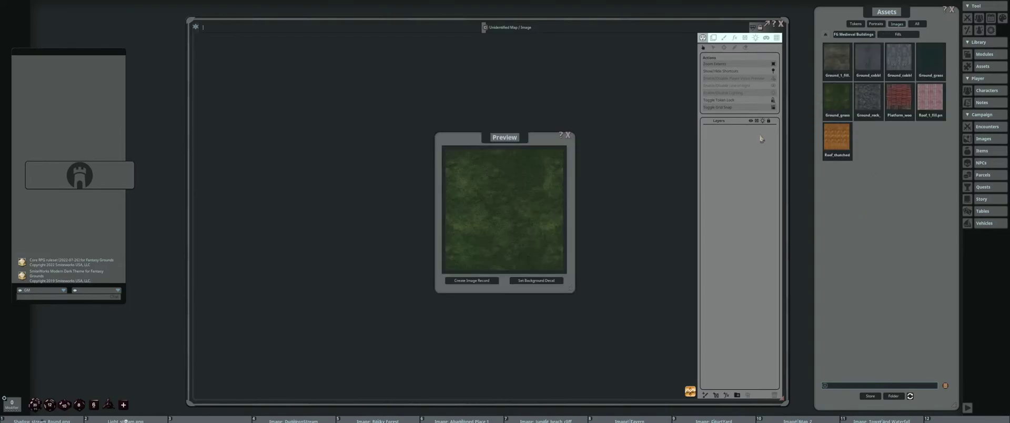
click(568, 134)
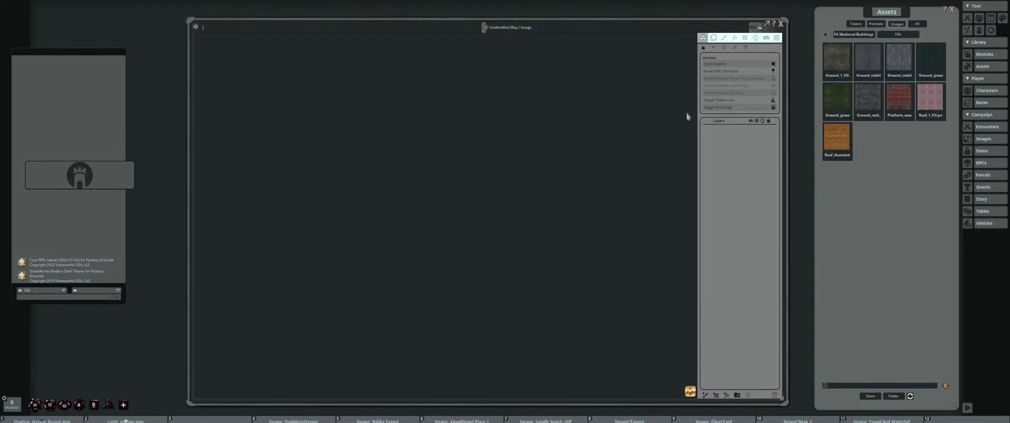
click(837, 59)
click(568, 135)
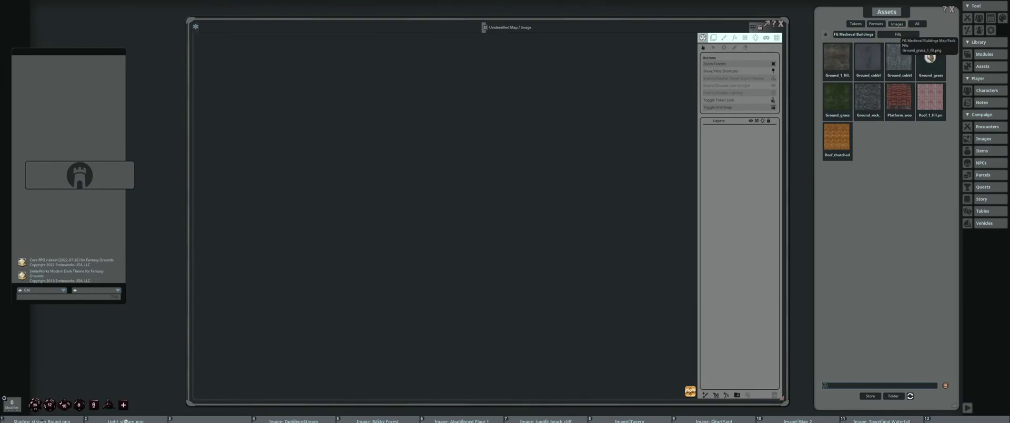
click(868, 57)
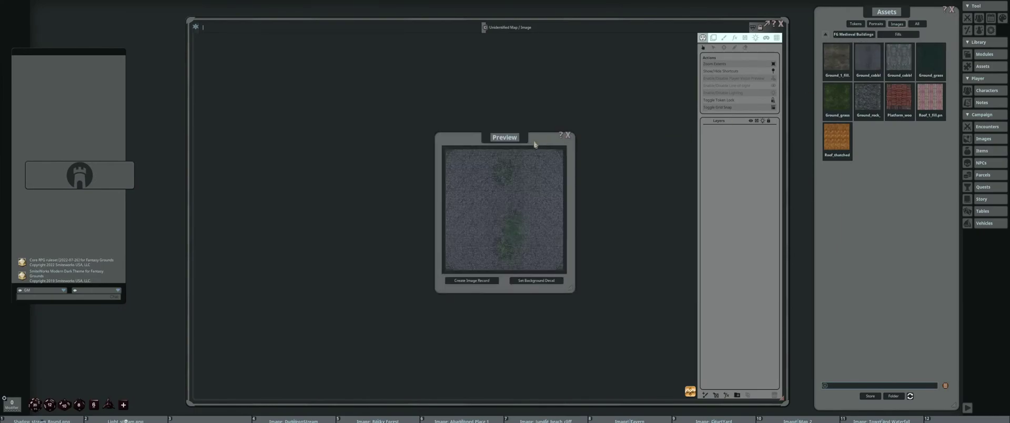
click(568, 135)
click(929, 57)
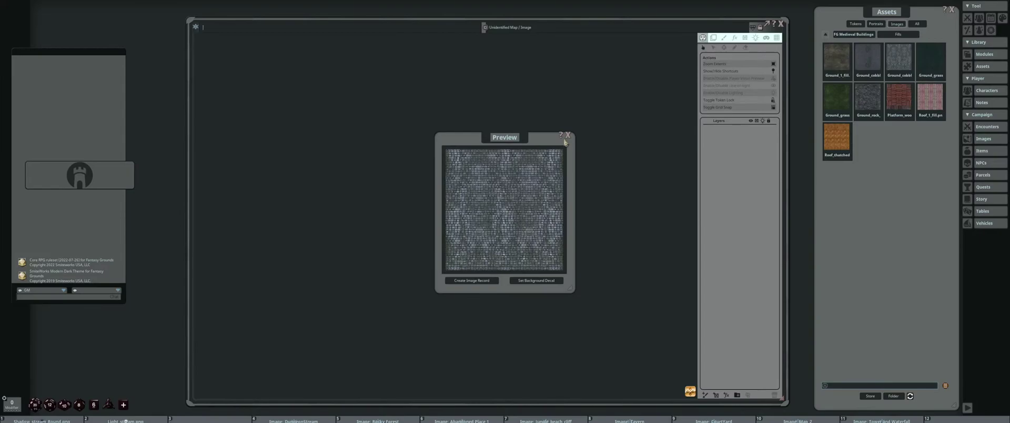
click(568, 136)
Preview the rock ground, thatched roof, Roof_1 and wooden platform fills, closing each preview
click(869, 97)
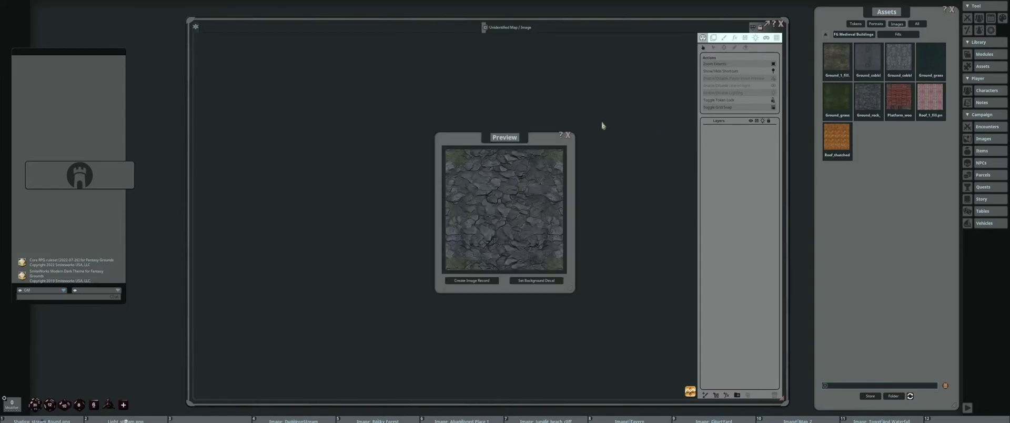
click(569, 136)
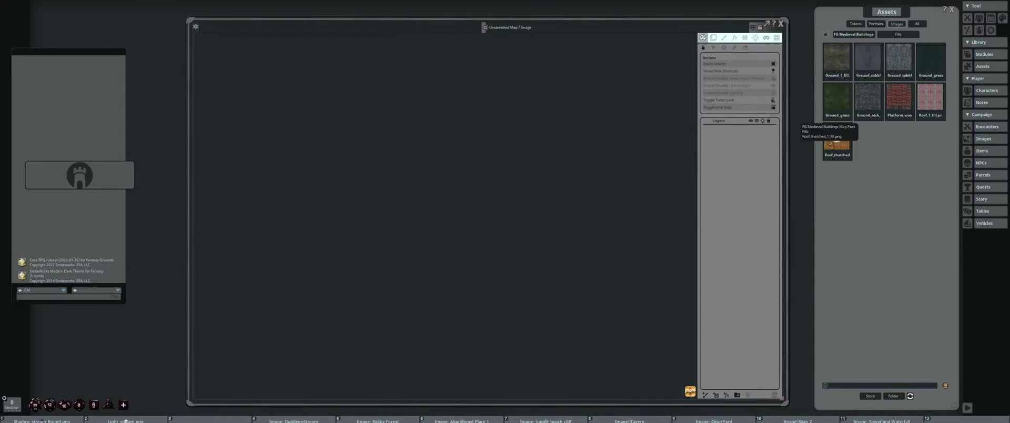
click(837, 138)
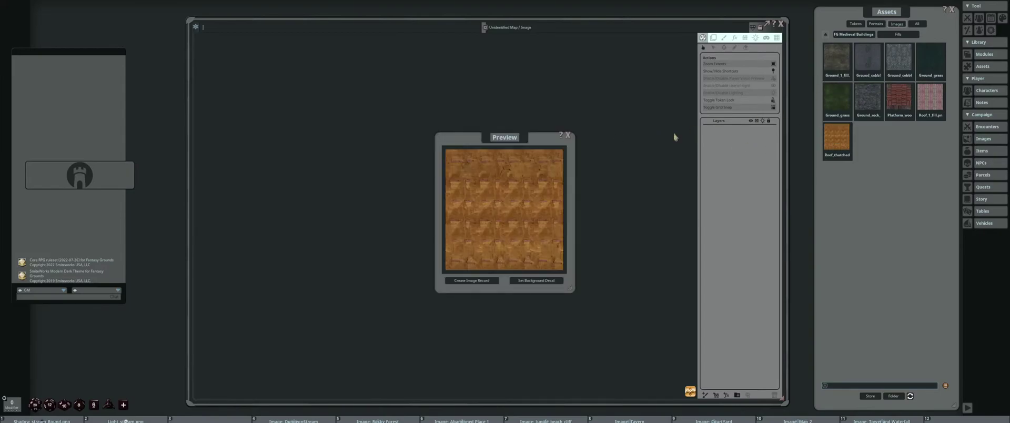
click(566, 137)
click(926, 99)
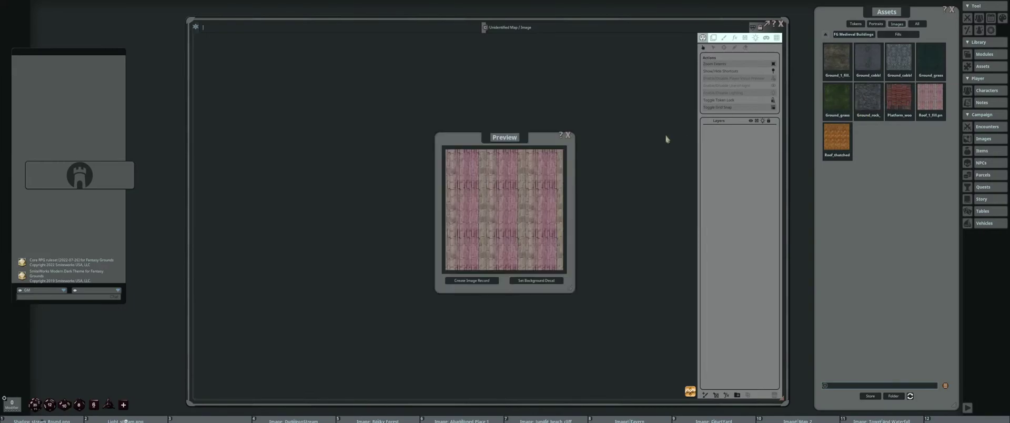
click(569, 136)
click(900, 99)
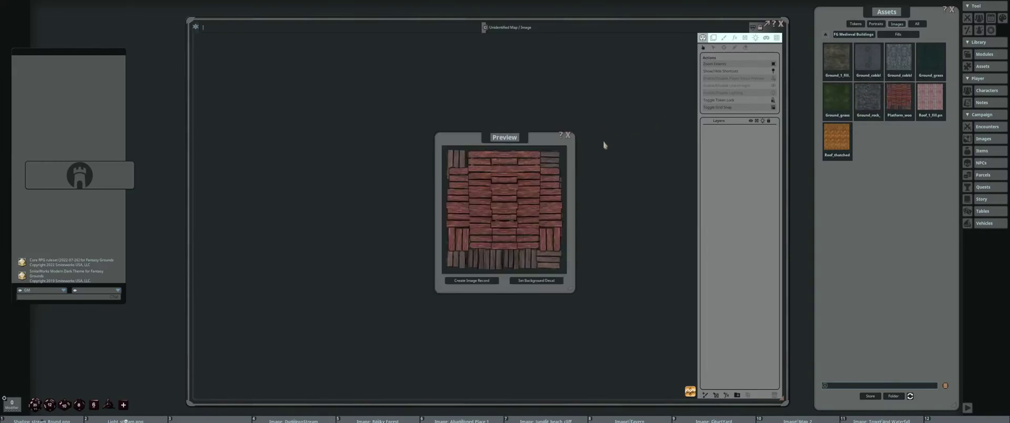
click(568, 135)
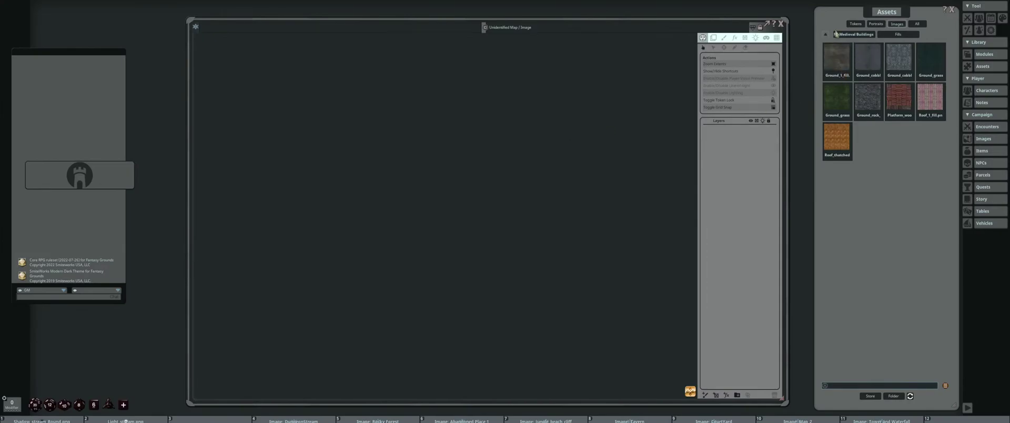
Switch to the Backgrounds folder of FG Medieval Buildings and shift the Assets window slightly towards the map
click(854, 34)
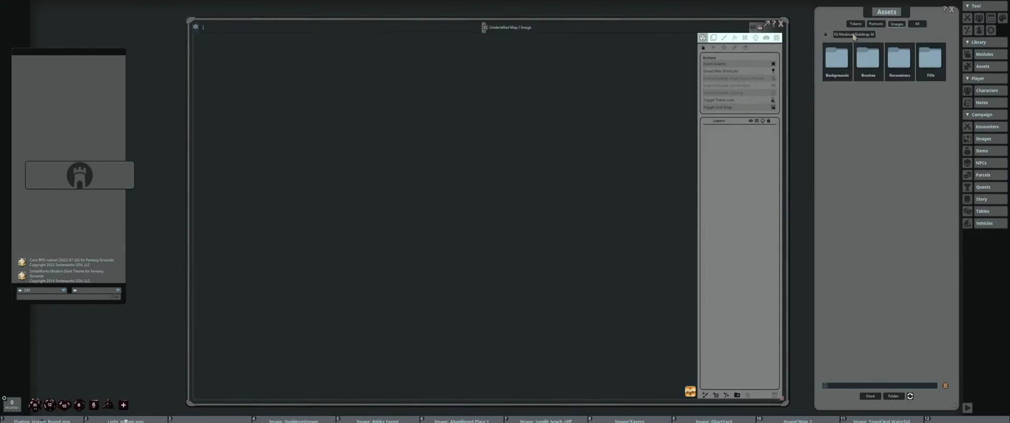
click(836, 59)
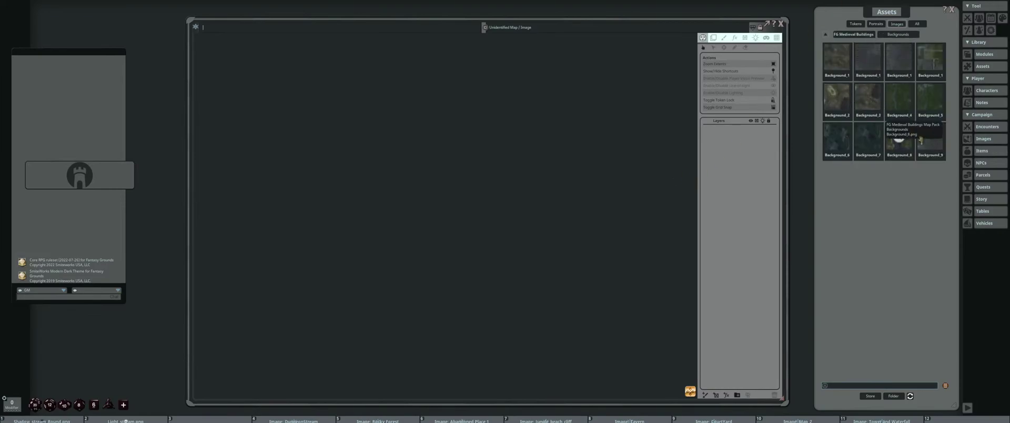
drag(873, 13, 862, 13)
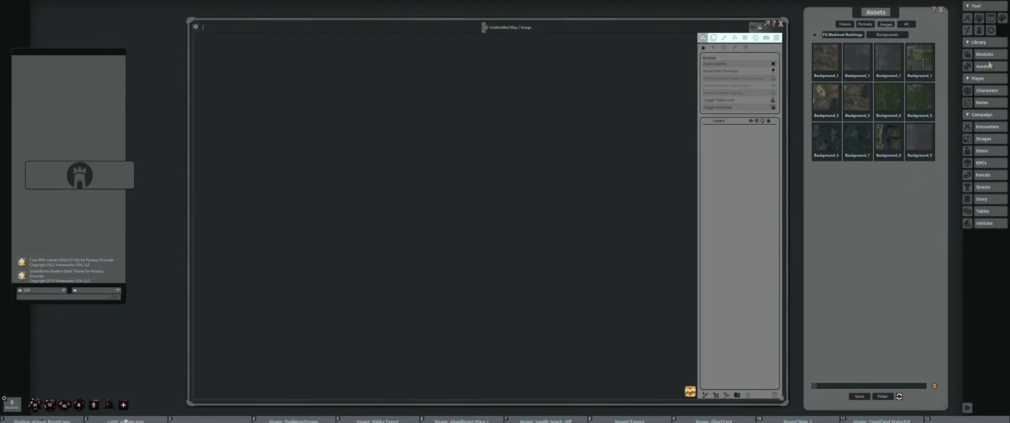
Open the Data asset folder and preview the finished village map and the castle map as examples
click(814, 35)
click(859, 46)
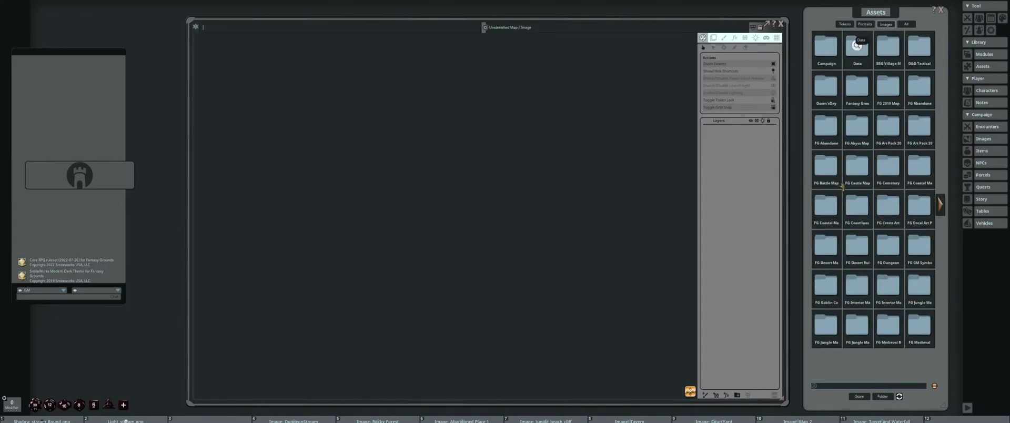
click(824, 137)
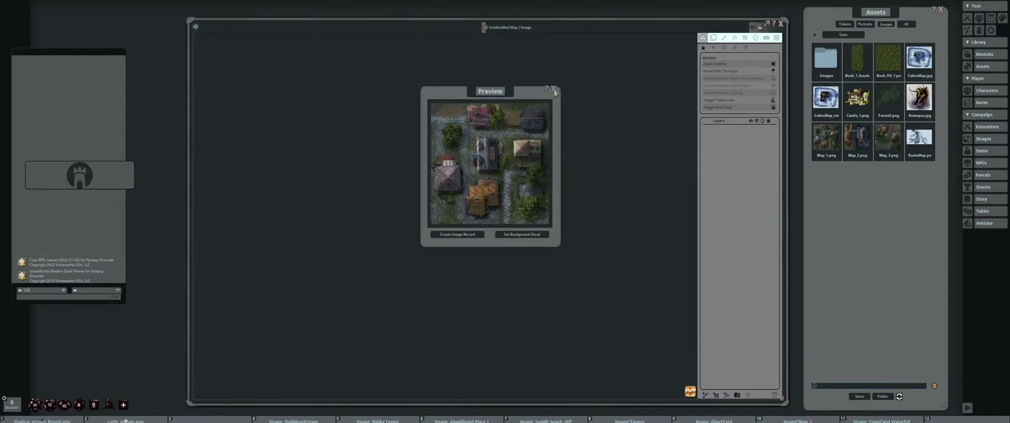
click(552, 91)
click(882, 113)
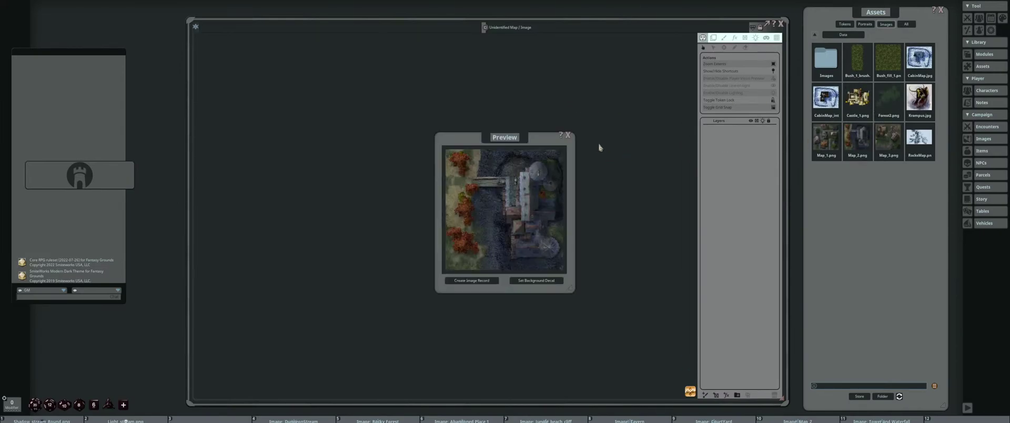
click(568, 135)
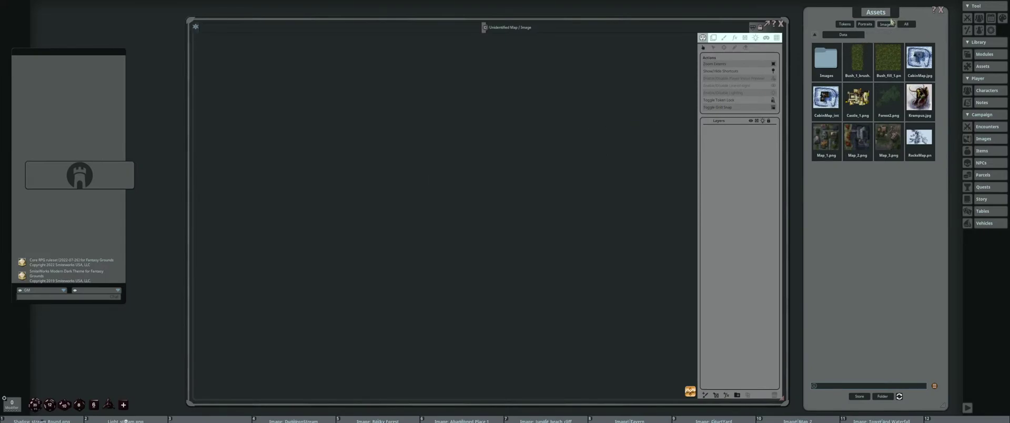
Return to the FG Medieval Buildings Backgrounds folder and examine Background_4 and Background_5 as possible map bases
click(816, 35)
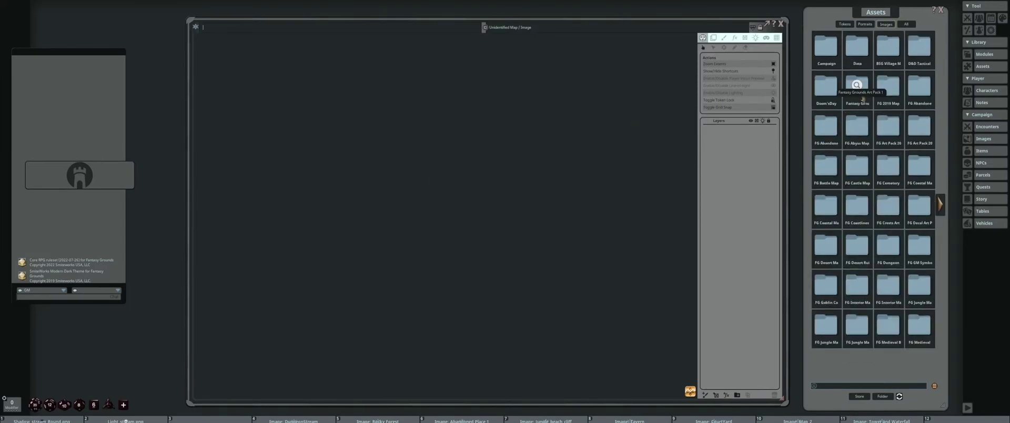
click(897, 329)
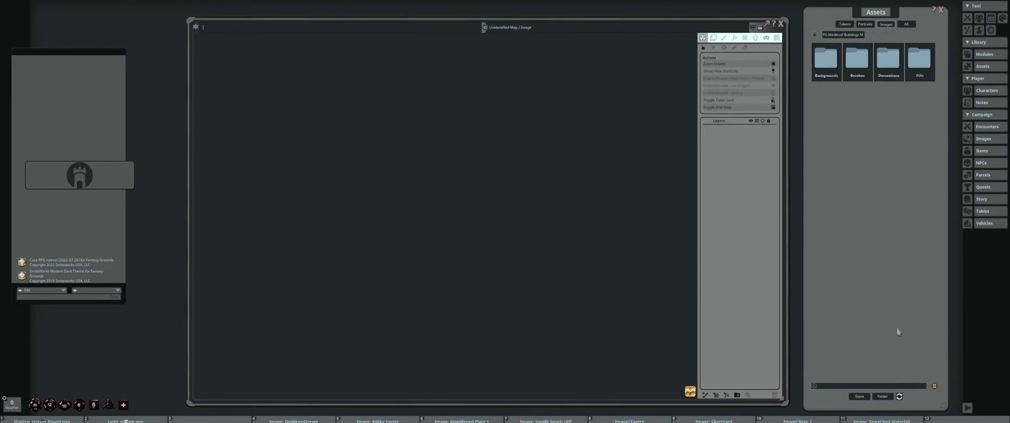
click(825, 59)
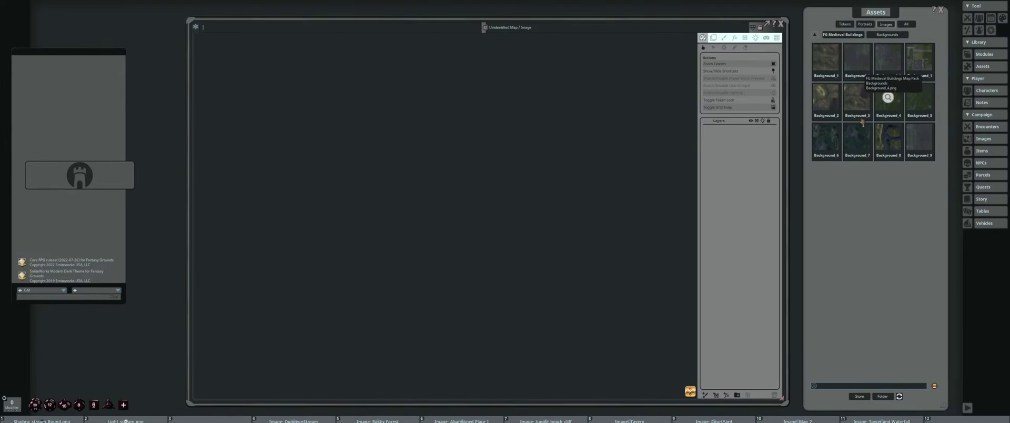
click(894, 96)
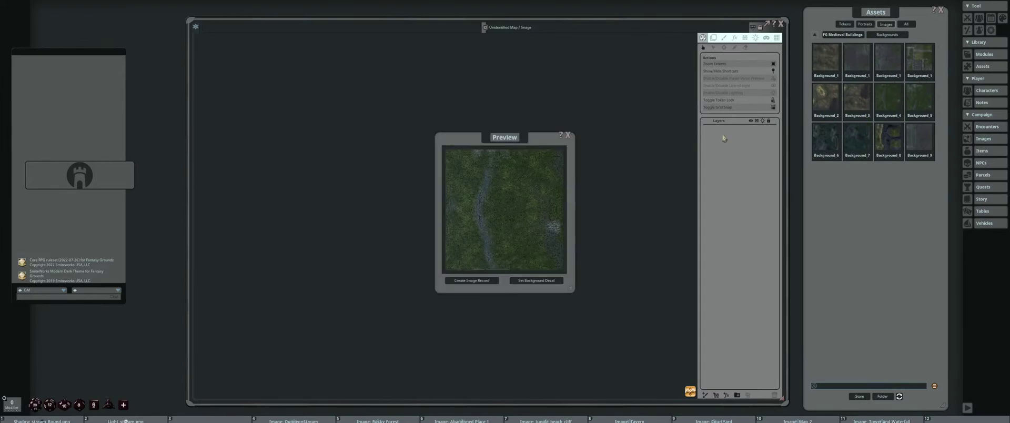
click(568, 135)
click(900, 97)
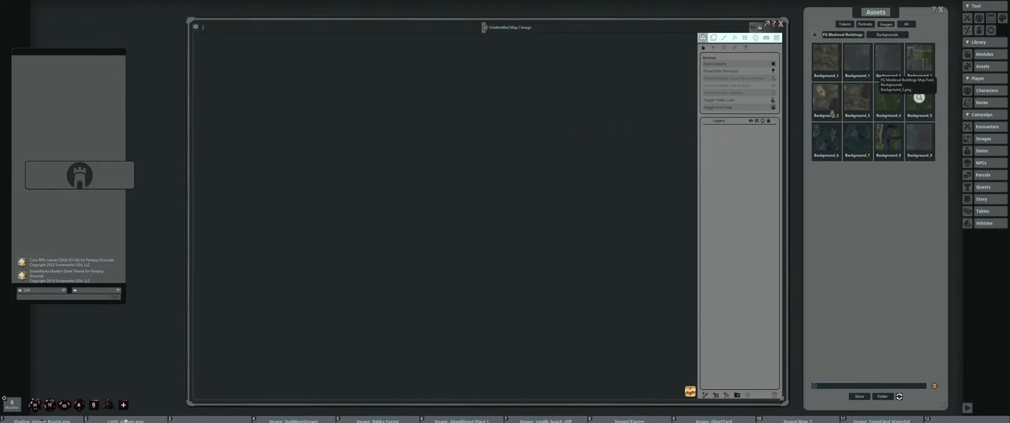
click(568, 135)
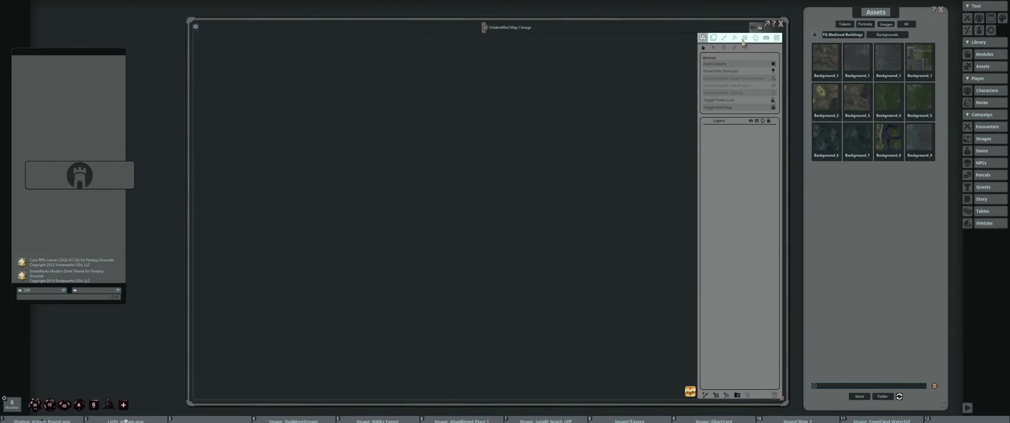
click(889, 97)
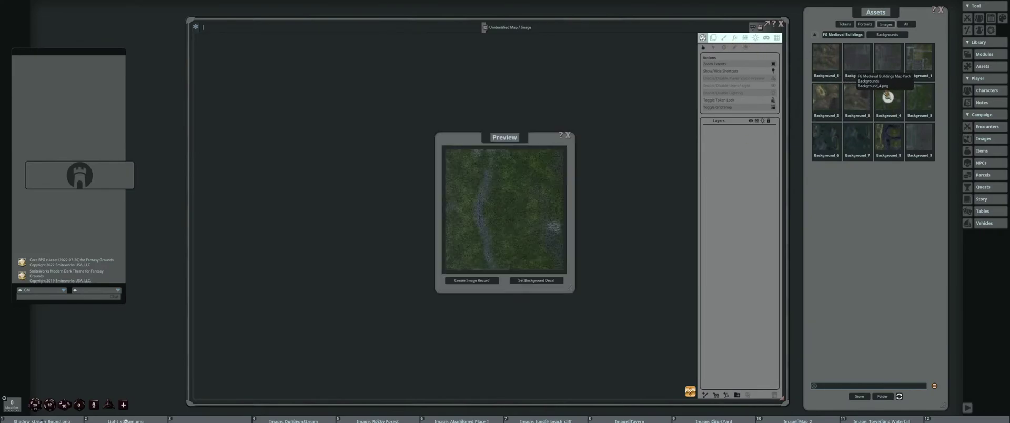
click(569, 136)
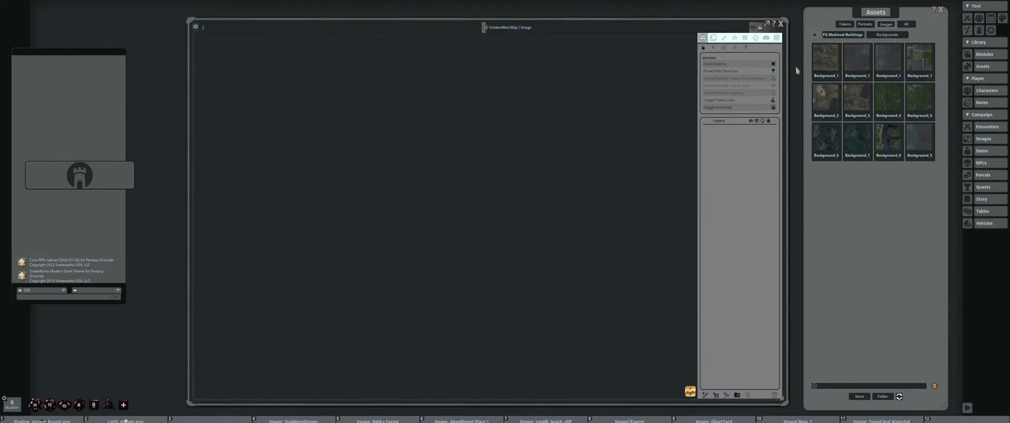
Add Background_4 to the blank map as its base layer and inspect its cracked path and cobblestone patches
drag(889, 100, 521, 163)
scroll(555, 164, down, 4)
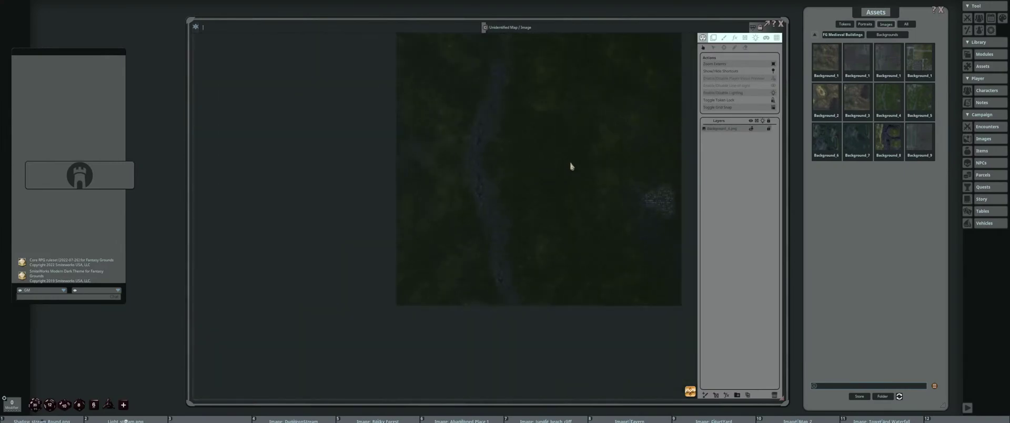
scroll(510, 205, up, 2)
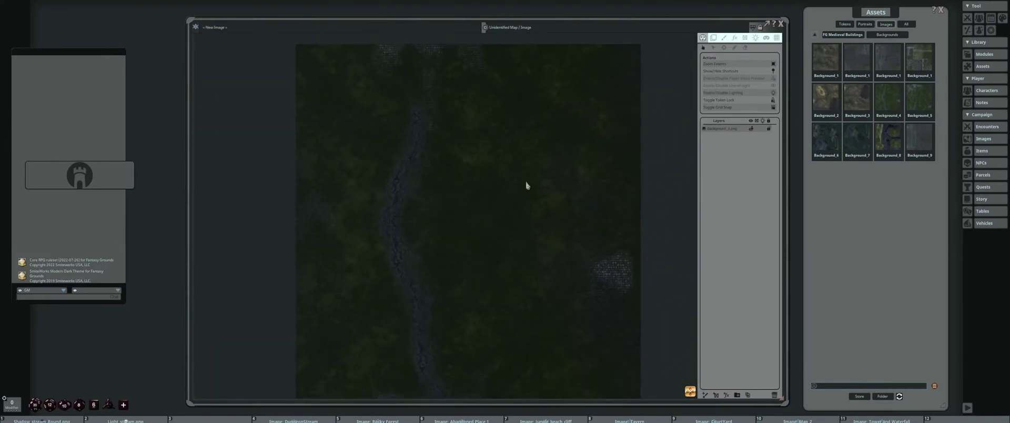
scroll(368, 117, up, 4)
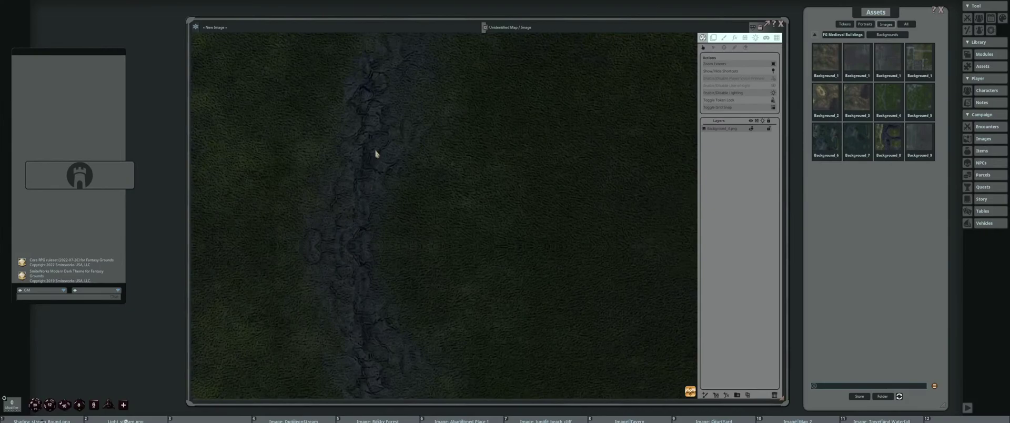
scroll(372, 218, down, 5)
scroll(494, 261, up, 4)
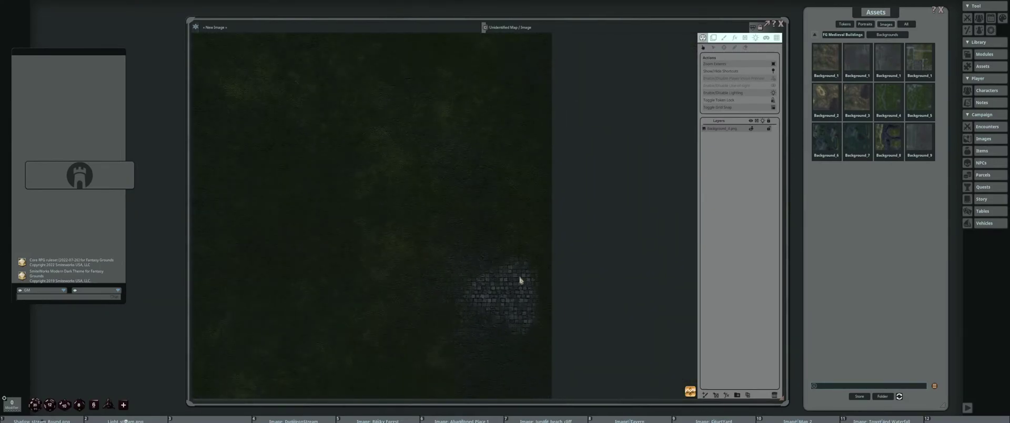
scroll(429, 221, up, 3)
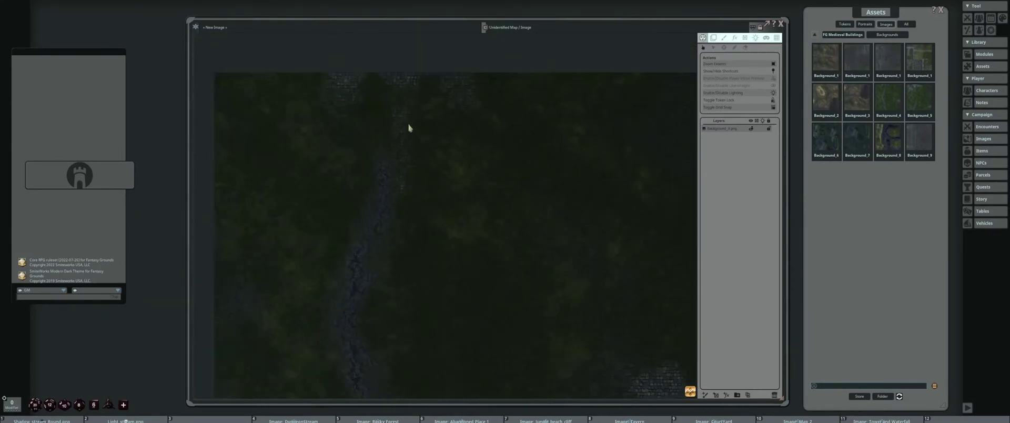
scroll(440, 203, down, 2)
scroll(440, 207, up, 3)
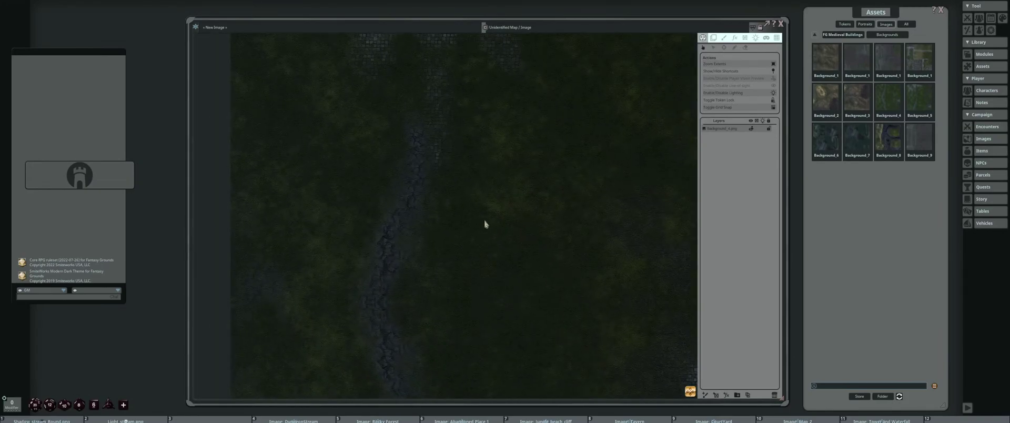
scroll(484, 223, down, 2)
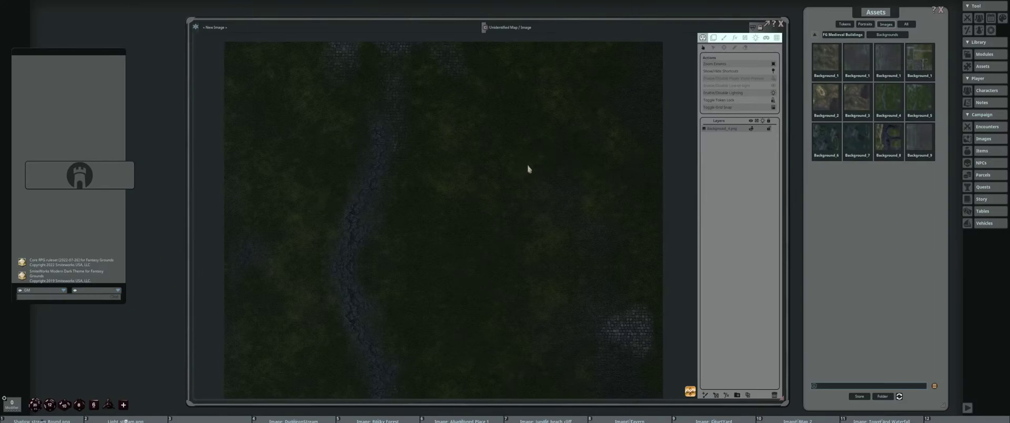
Switch to the Fills folder of FG Medieval Buildings and preview the Ground_1 fill, closing the preview
click(848, 34)
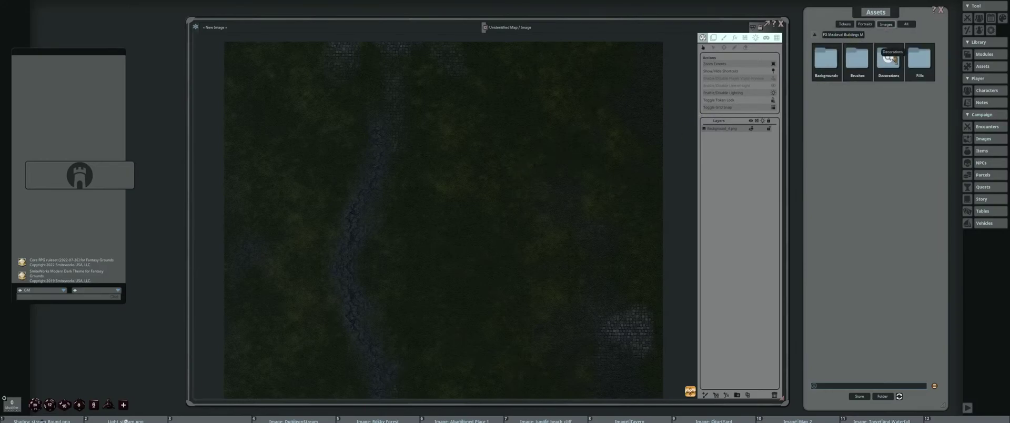
click(920, 59)
scroll(609, 158, down, 3)
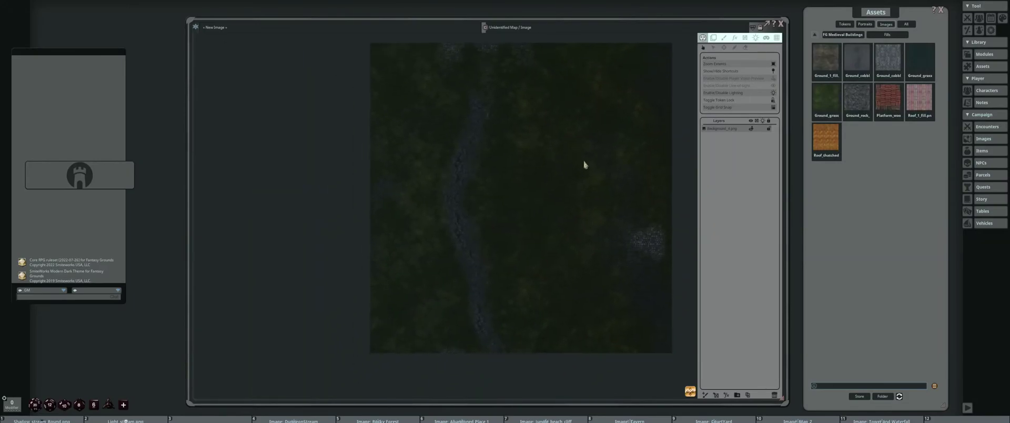
scroll(584, 164, up, 2)
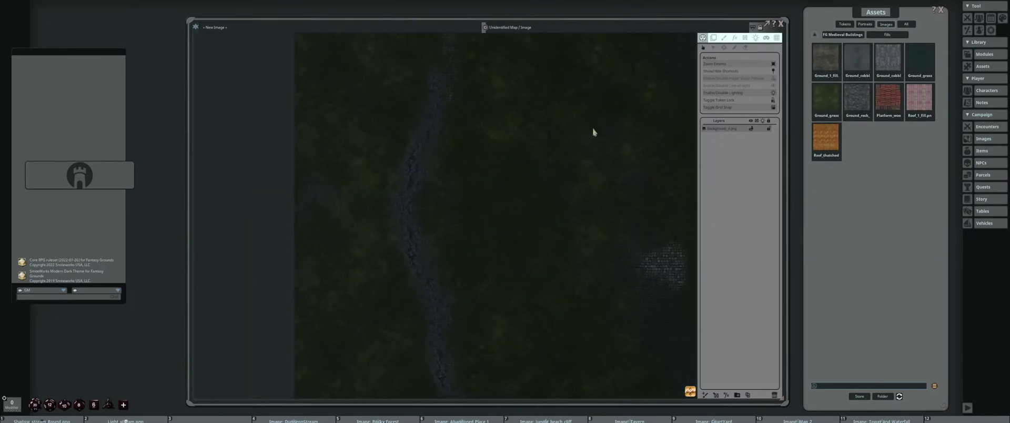
drag(590, 142, 585, 150)
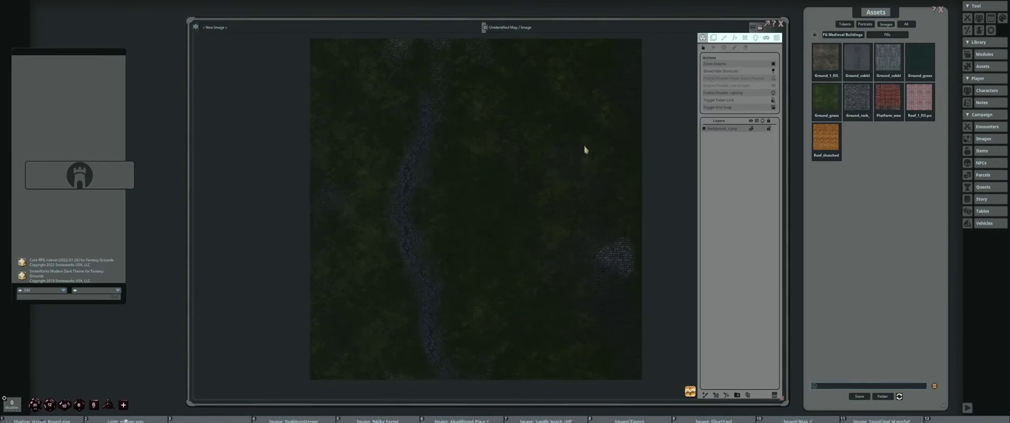
click(827, 59)
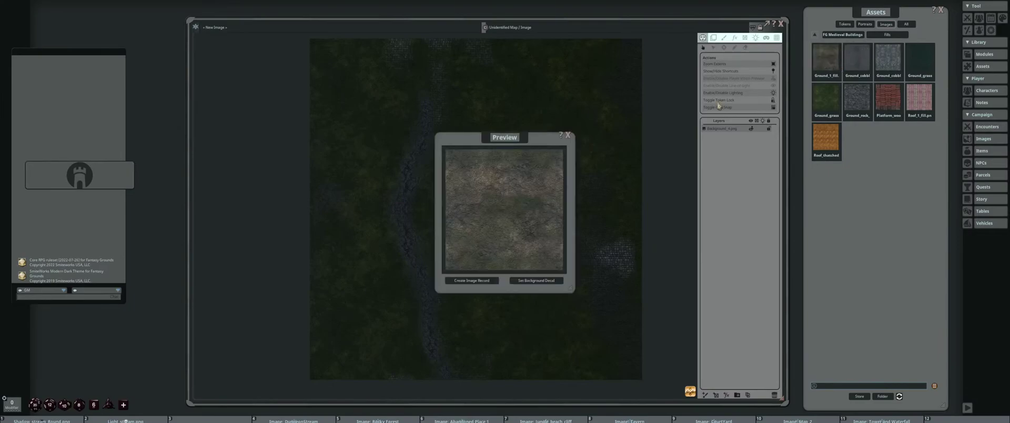
click(568, 135)
Paint a large irregular freehand patch with the Ground_1 fill east of the cracked path on the map's upper half
click(724, 38)
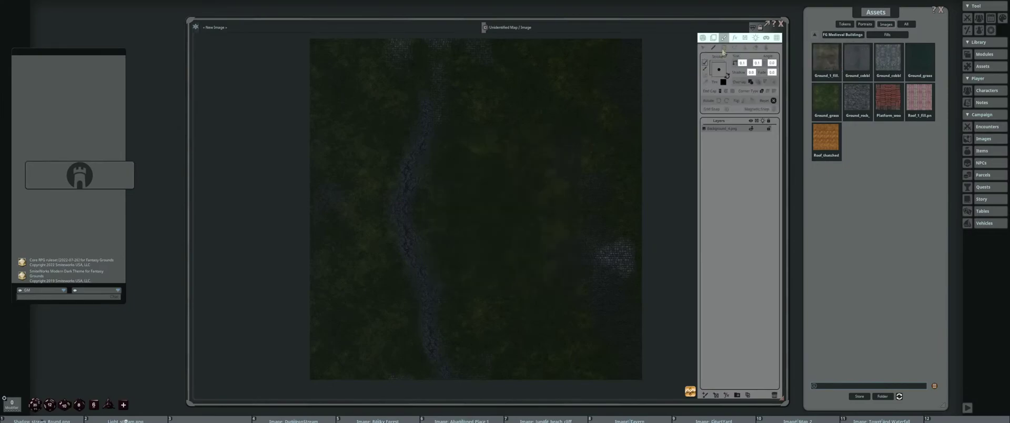
click(706, 67)
drag(857, 54, 719, 69)
mouse_move(494, 83)
mouse_down()
mouse_move(429, 205)
mouse_move(514, 204)
mouse_move(586, 180)
mouse_move(605, 96)
mouse_move(538, 67)
mouse_up()
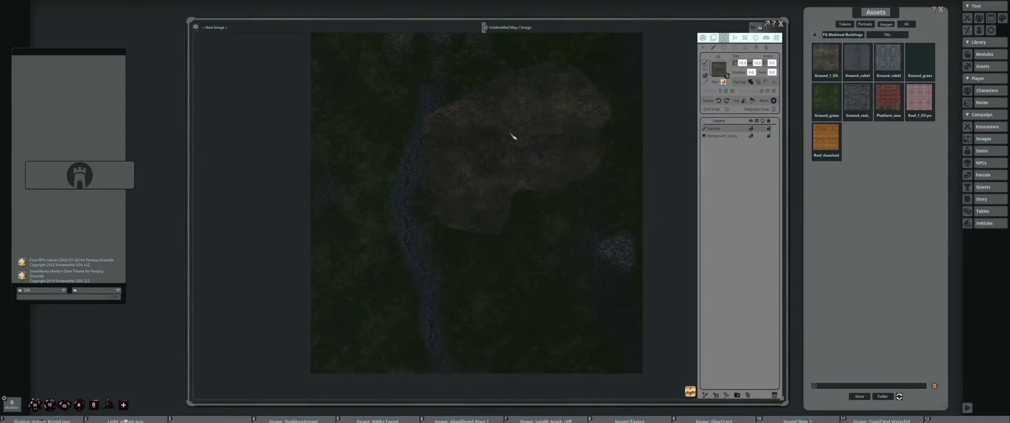
scroll(512, 136, up, 3)
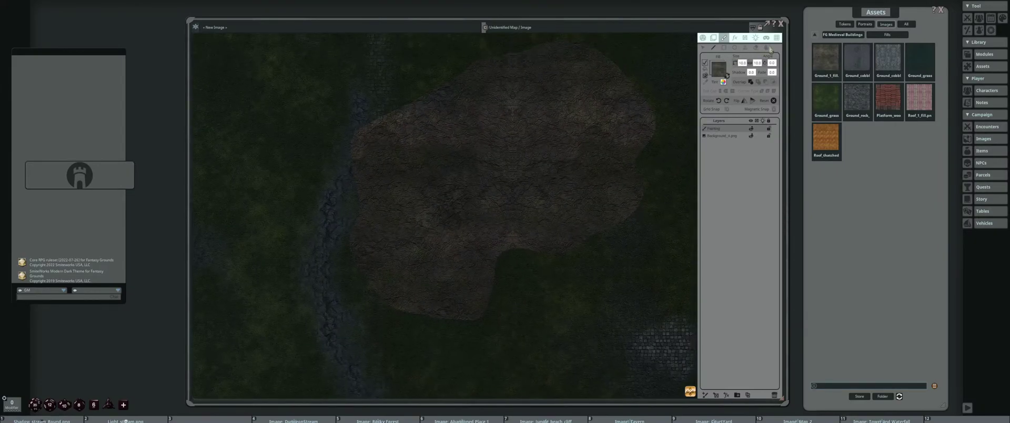
Fade the edges of the dirt patch's filled stroke so it blends softly into the surrounding grass
click(767, 48)
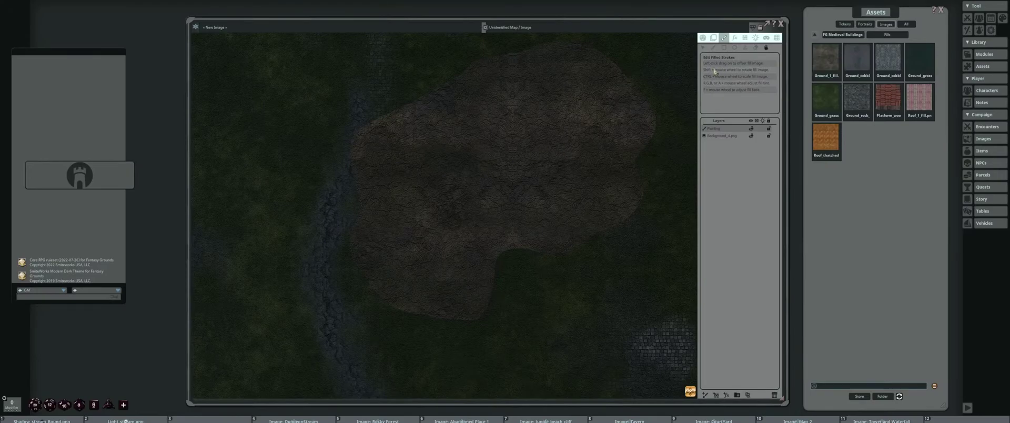
scroll(497, 162, down, 2)
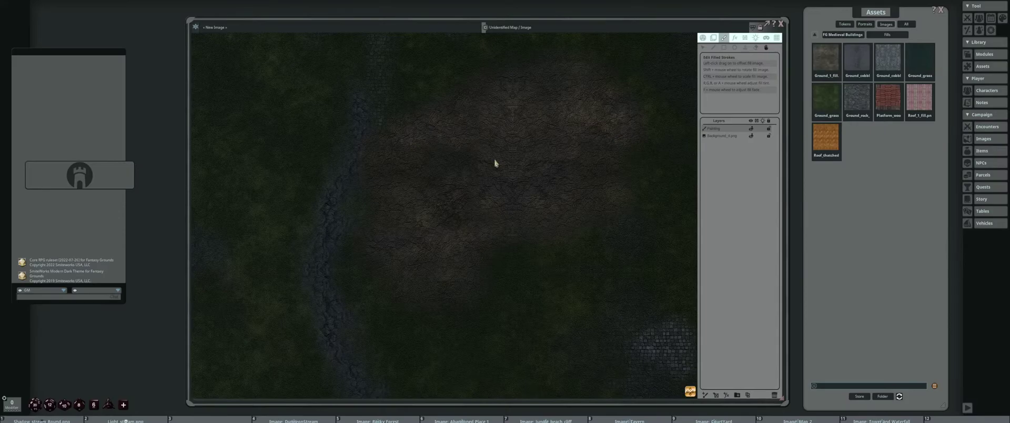
scroll(495, 163, down, 2)
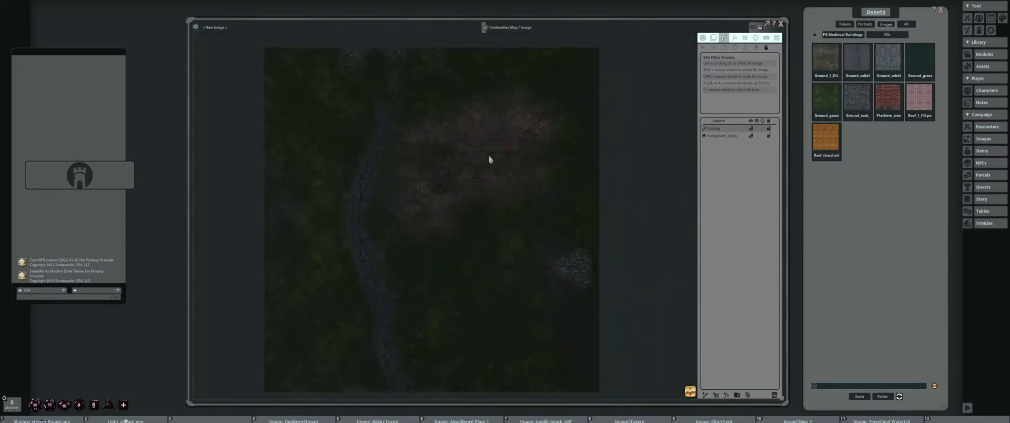
scroll(489, 159, up, 2)
Select the whole outline of the dirt patch and simplify the stroke to fewer points
click(703, 48)
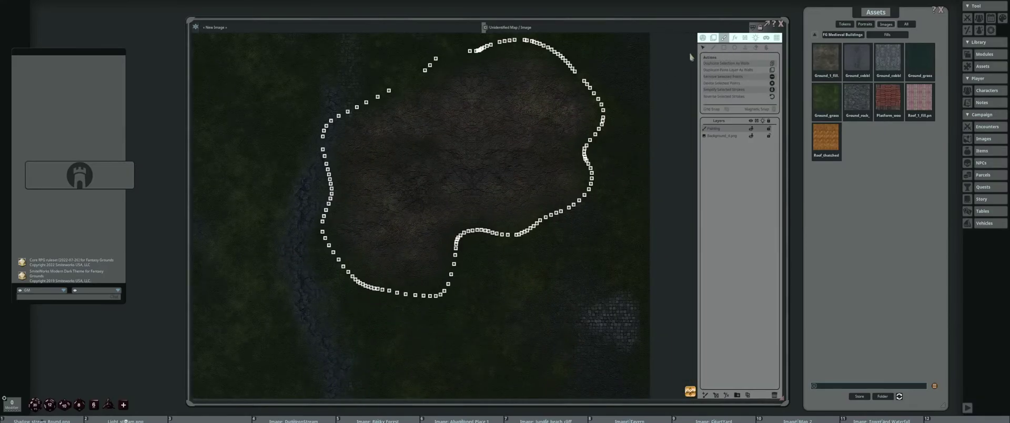
double_click(575, 72)
mouse_move(576, 72)
mouse_down()
mouse_move(607, 100)
mouse_move(606, 134)
mouse_up()
scroll(607, 136, down, 3)
scroll(491, 212, up, 2)
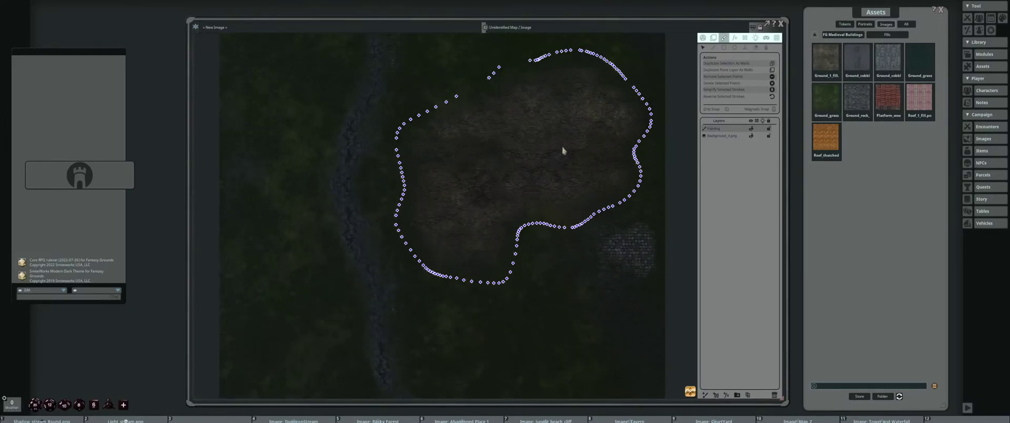
click(756, 91)
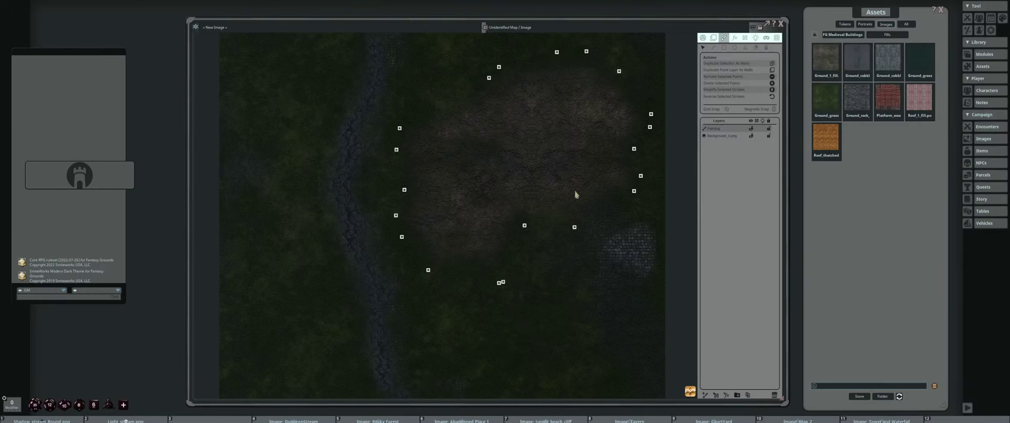
Rotate, scale and offset the fill image inside the dirt patch to vary its ground texture
click(766, 47)
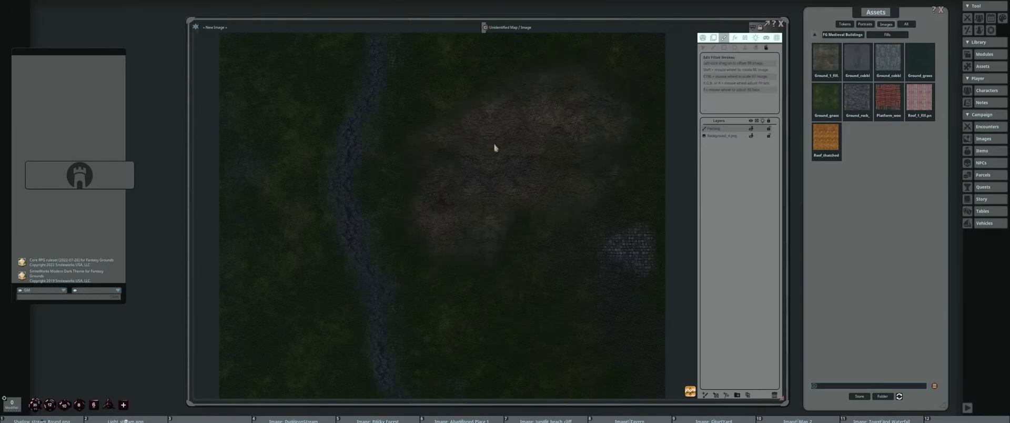
scroll(498, 148, down, 7)
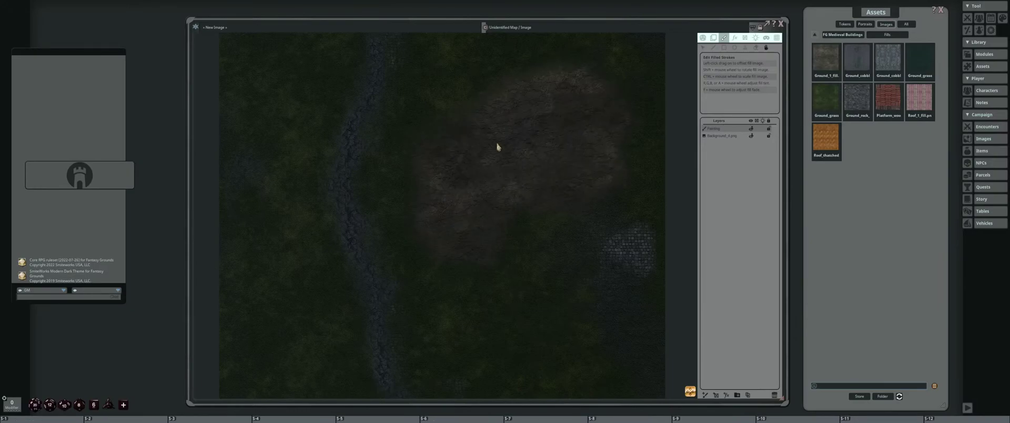
scroll(498, 148, up, 4)
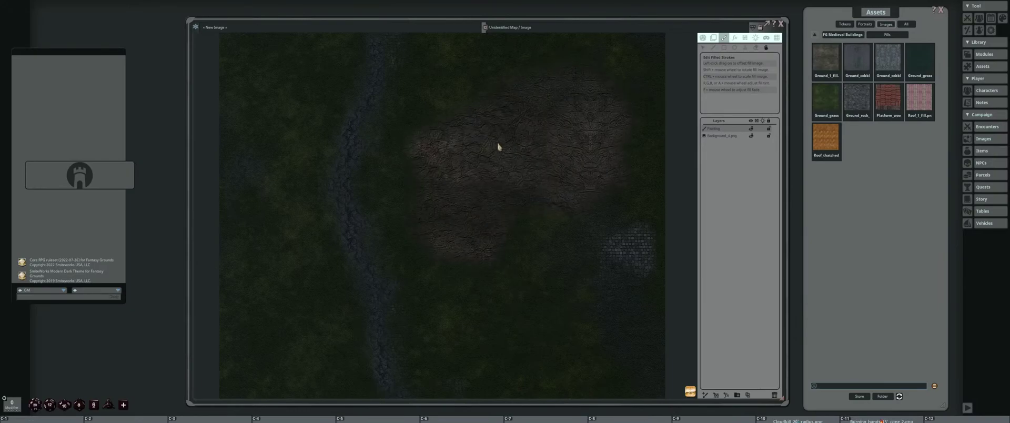
scroll(499, 148, down, 2)
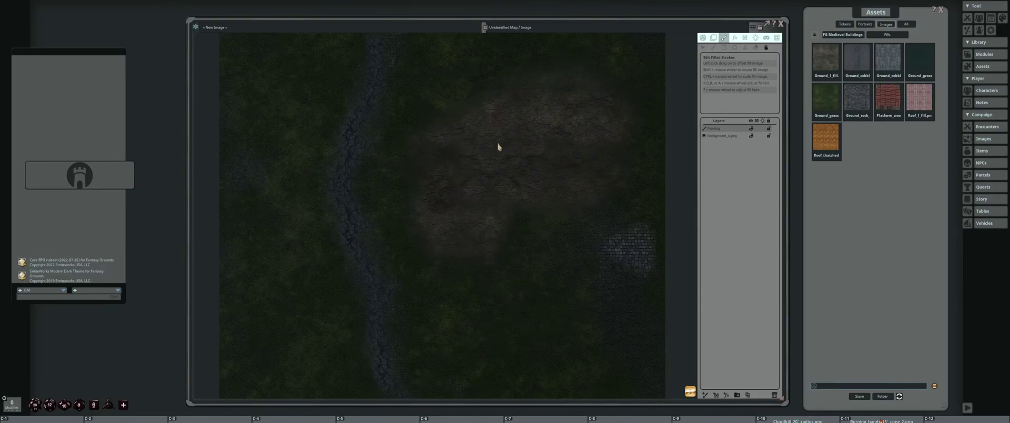
scroll(535, 163, down, 3)
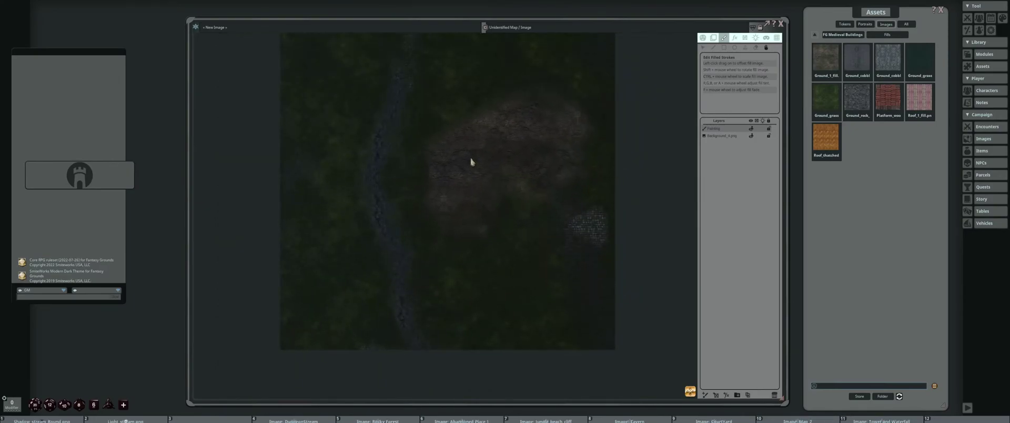
mouse_move(472, 162)
mouse_down()
mouse_move(476, 146)
mouse_move(458, 162)
mouse_move(554, 163)
mouse_up()
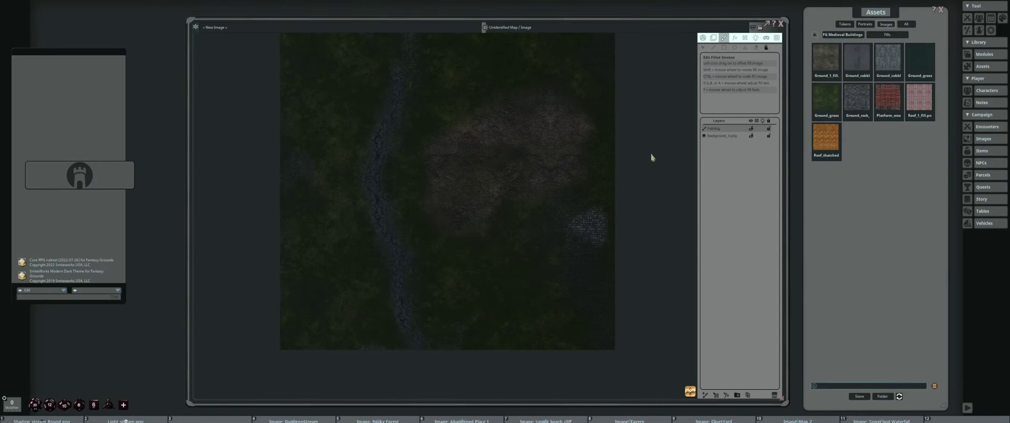
scroll(652, 157, down, 1)
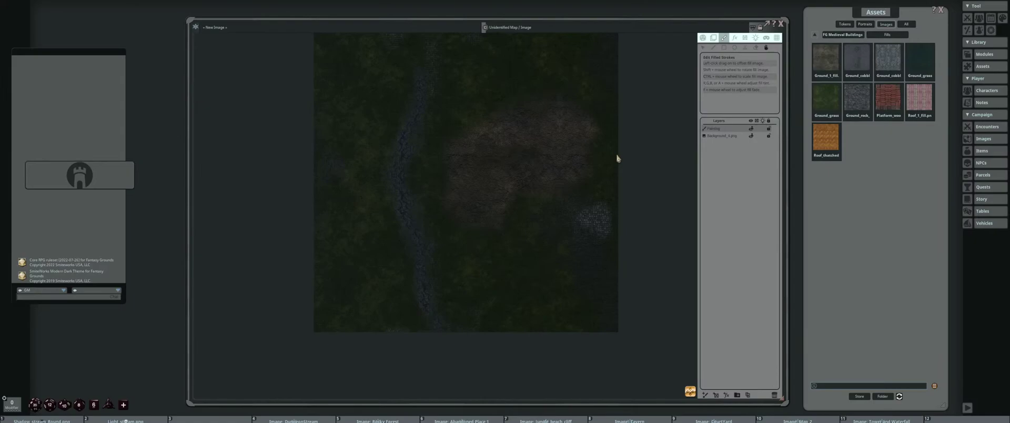
drag(518, 130, 553, 120)
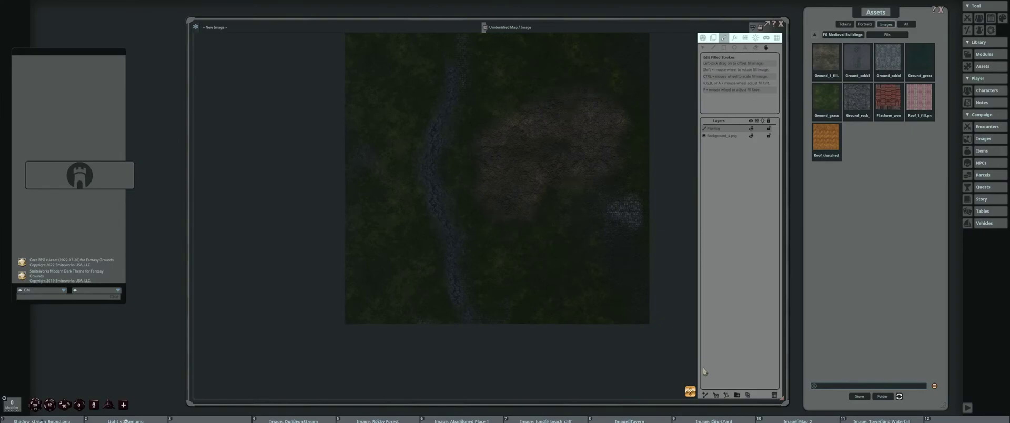
Add an effects layer between the painting layer and the background, and set its FX type to Adjust colors
click(728, 395)
drag(737, 130, 731, 135)
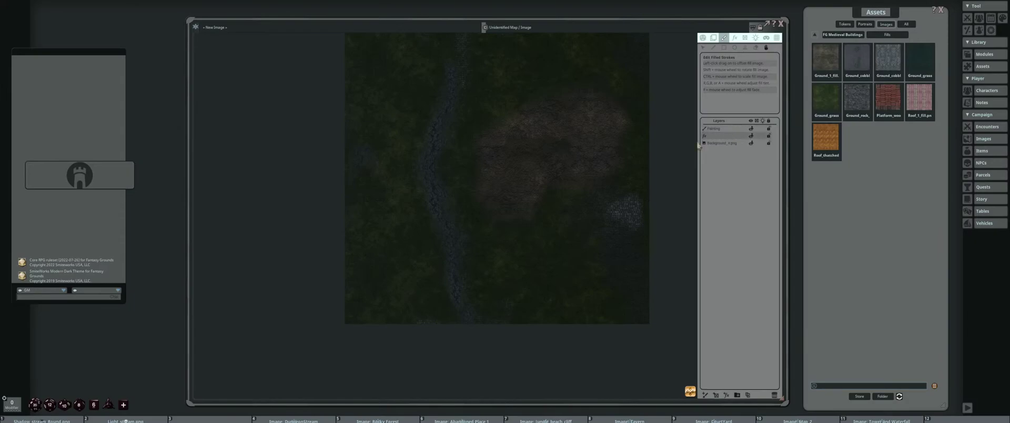
click(734, 38)
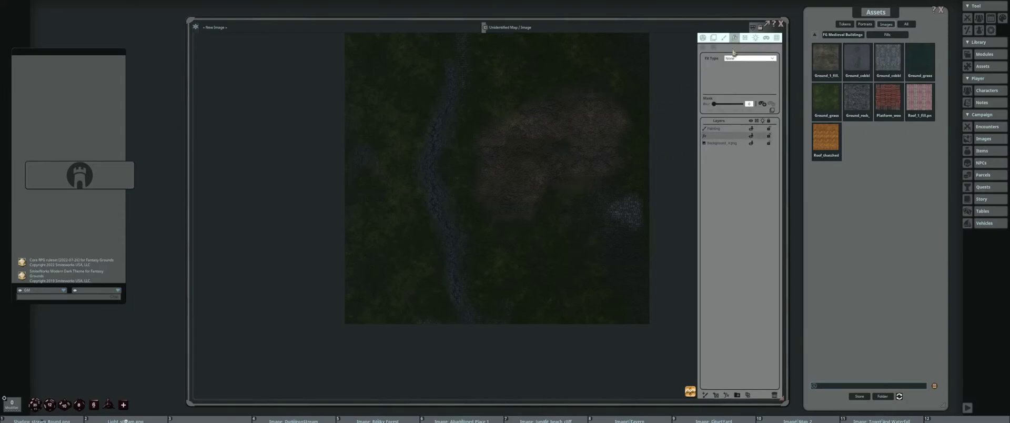
click(762, 58)
scroll(752, 88, down, 2)
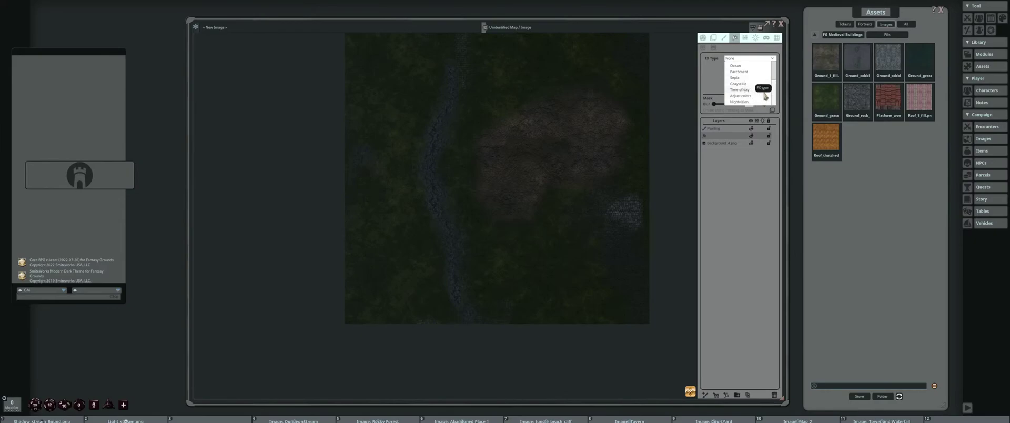
click(756, 95)
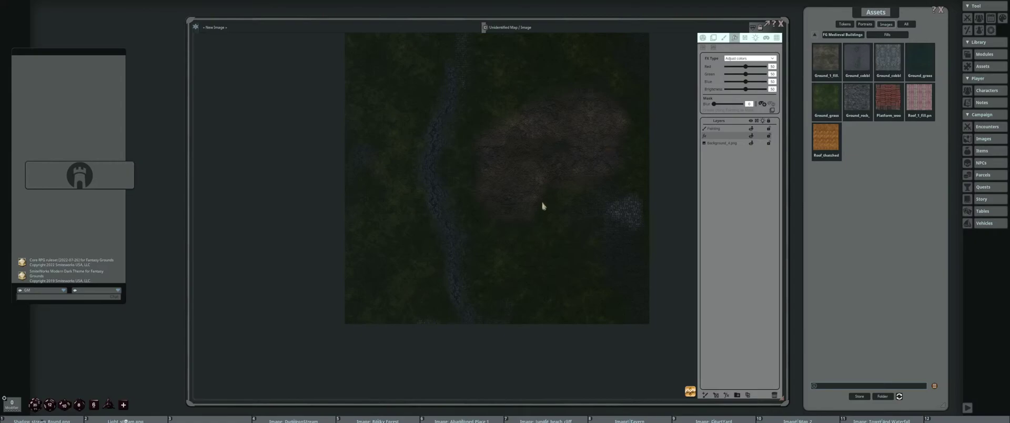
scroll(473, 250, up, 5)
scroll(543, 311, down, 3)
drag(688, 260, 388, 416)
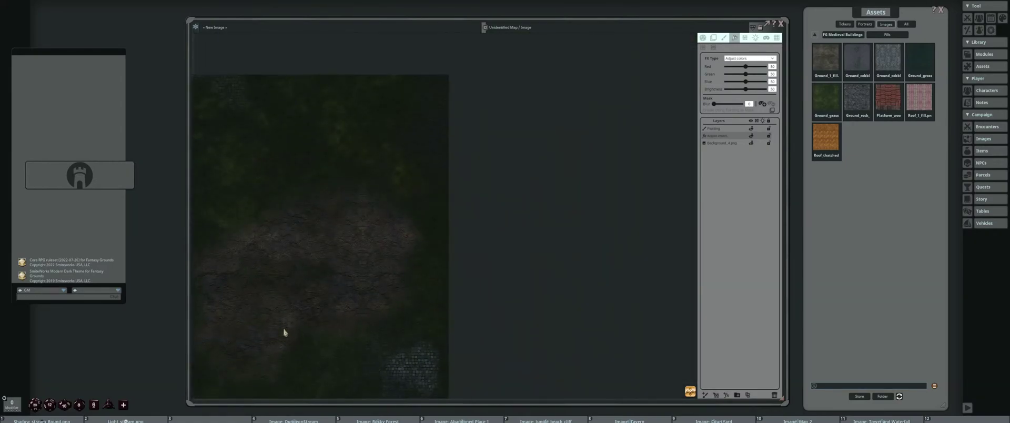
drag(284, 330, 664, 185)
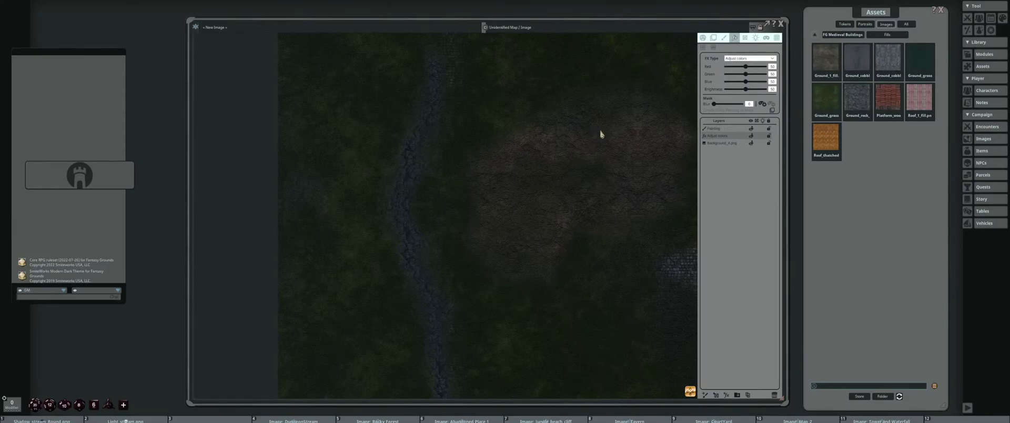
Raise the red, green and brightness values of the Adjust colors effect to lighten and tint the grass background
drag(524, 180, 544, 167)
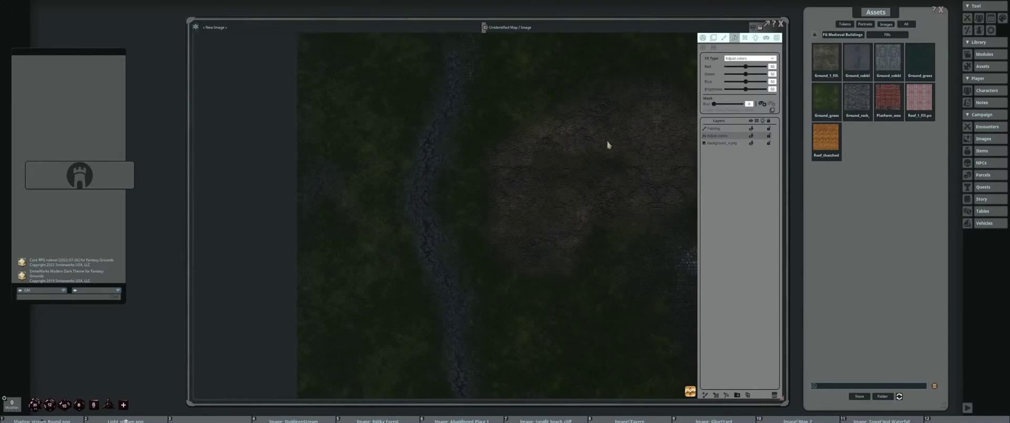
scroll(492, 216, down, 3)
drag(463, 212, 471, 221)
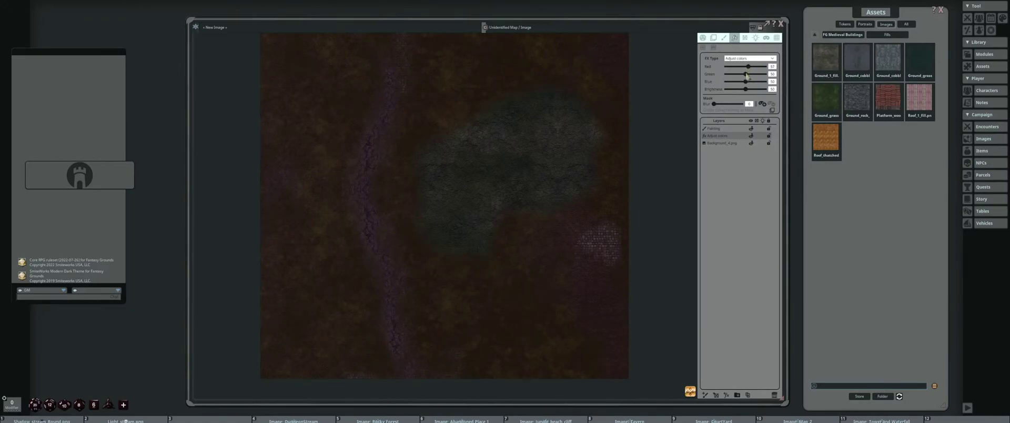
drag(746, 76, 749, 77)
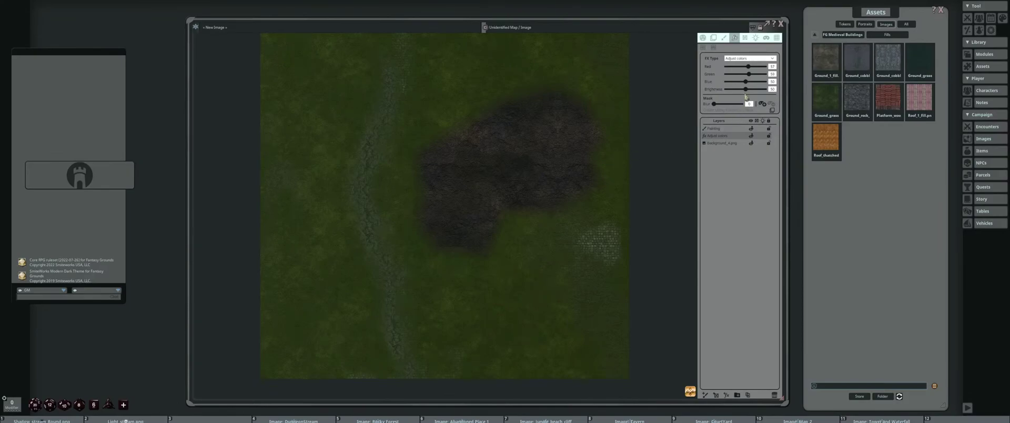
drag(748, 92, 749, 91)
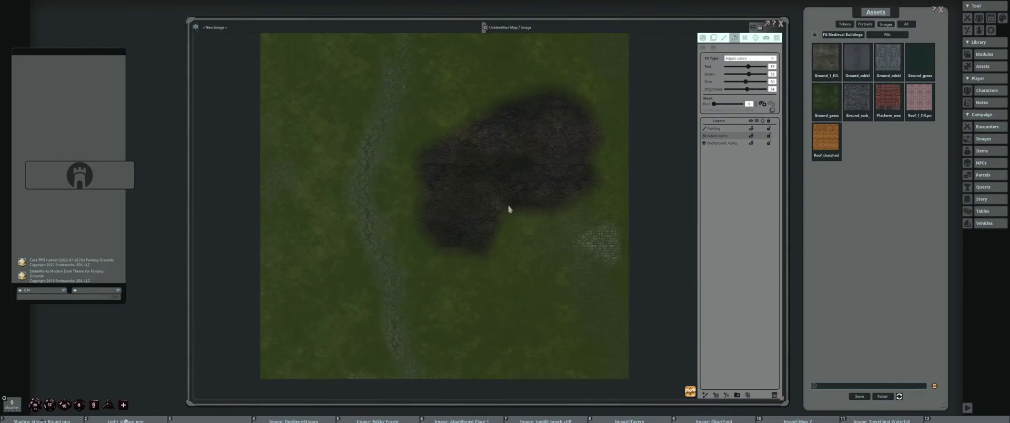
drag(509, 209, 478, 207)
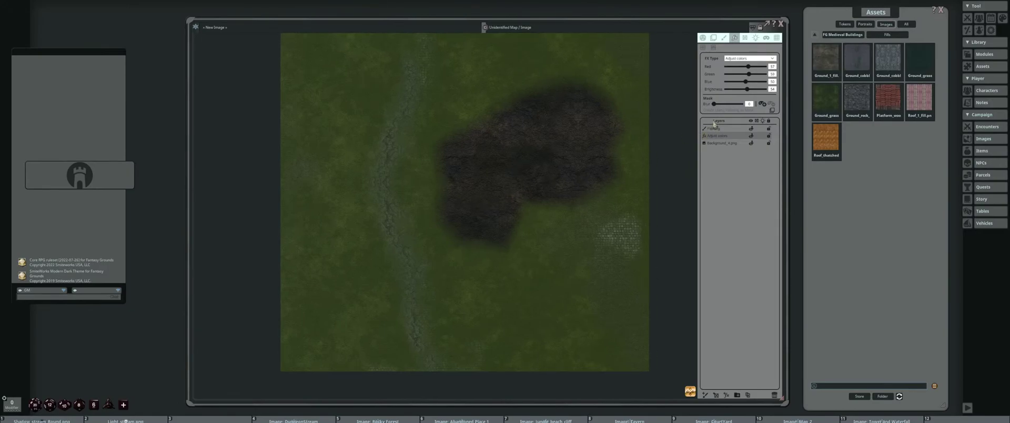
Limit the colour effect to freehand mask areas over the grass beside the upper and middle stream, with the mask blur at 100
click(771, 104)
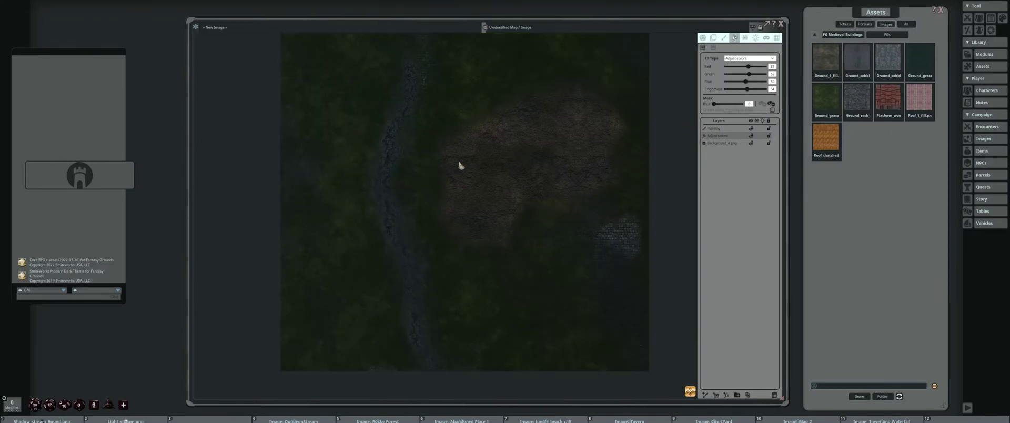
drag(463, 164, 444, 165)
mouse_move(337, 73)
mouse_down()
mouse_move(372, 94)
mouse_move(322, 80)
mouse_up()
mouse_move(408, 77)
mouse_down()
mouse_move(400, 100)
mouse_move(408, 76)
mouse_up()
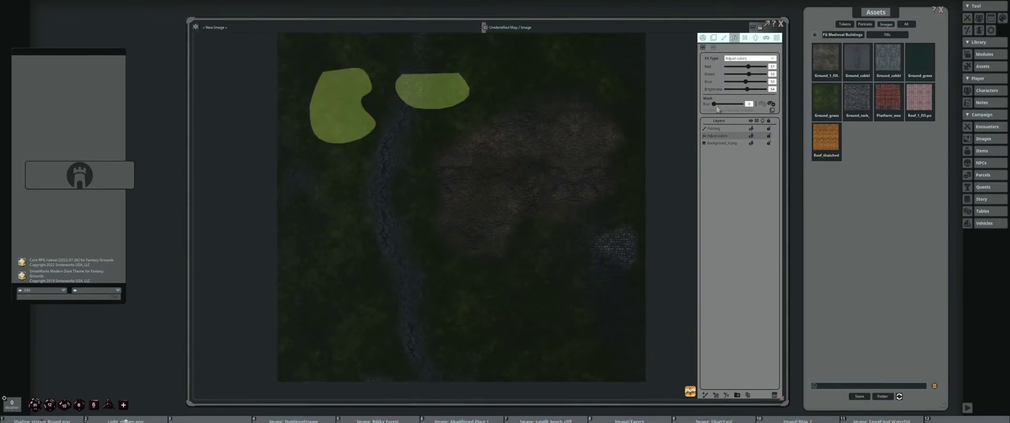
drag(714, 104, 742, 107)
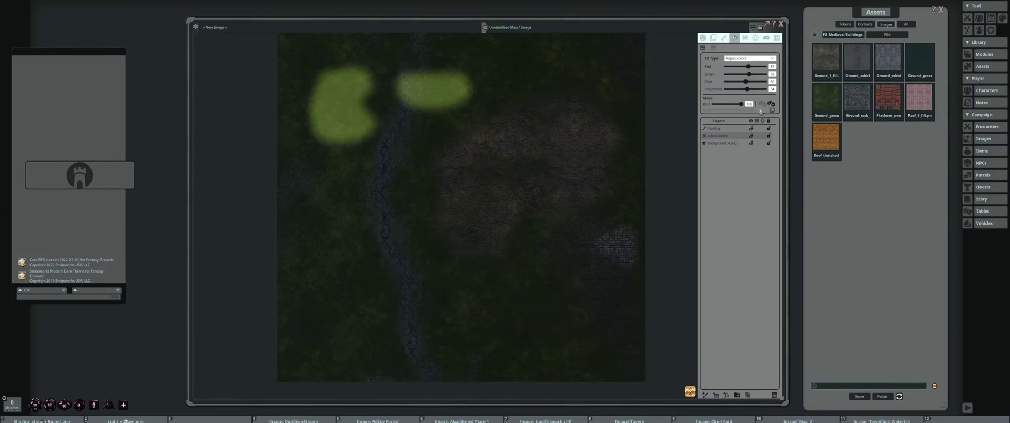
drag(410, 220, 446, 207)
mouse_move(451, 163)
mouse_down()
mouse_move(442, 221)
mouse_move(440, 167)
mouse_move(397, 176)
mouse_up()
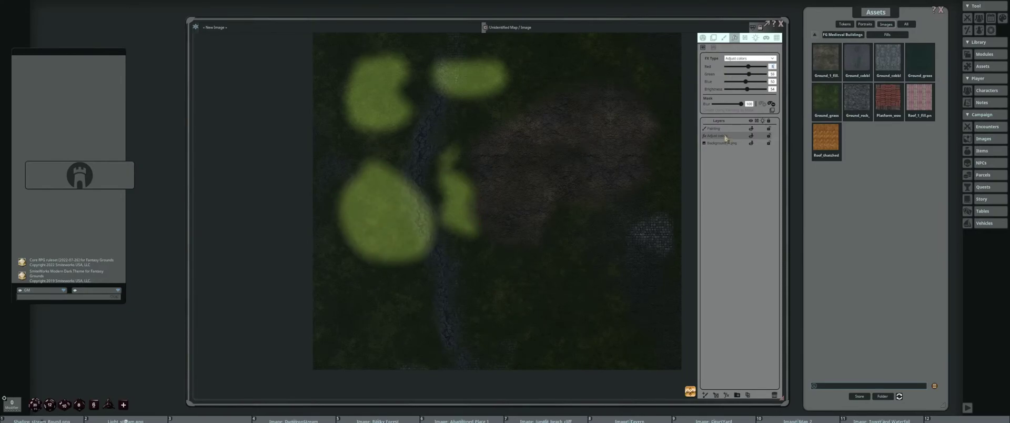
Lower the red and green values of the colour adjustment for a subtler tint, and set its brightness to 50
click(772, 74)
text(55)
click(773, 89)
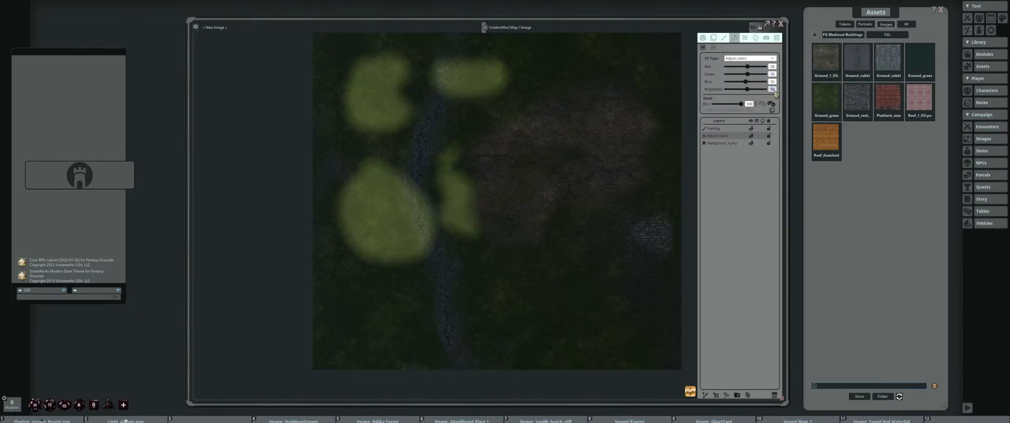
text(50)
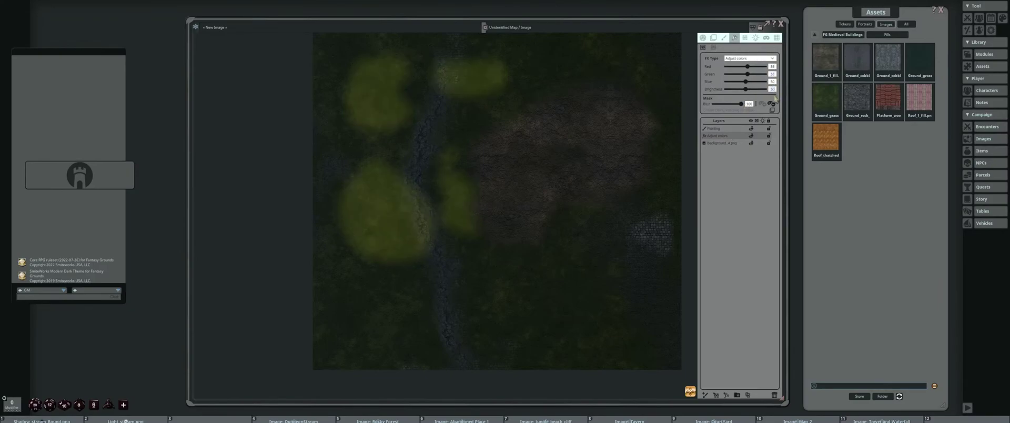
drag(463, 134, 498, 106)
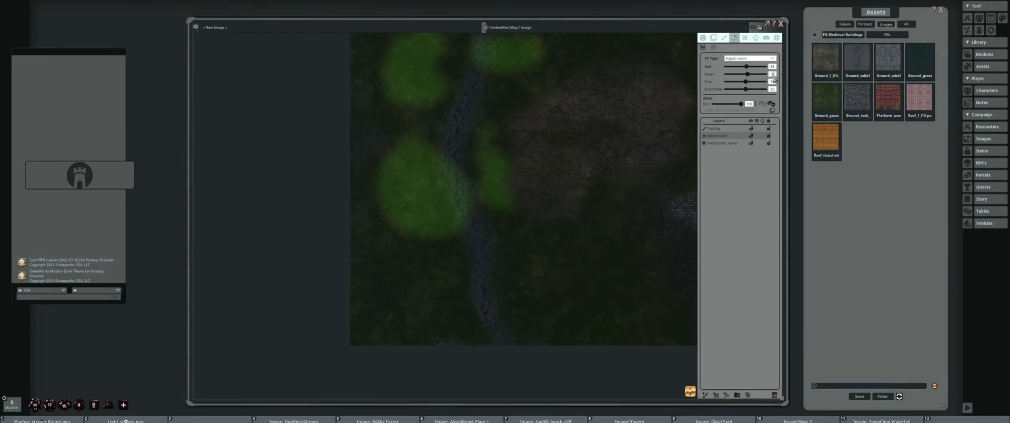
scroll(500, 140, up, 1)
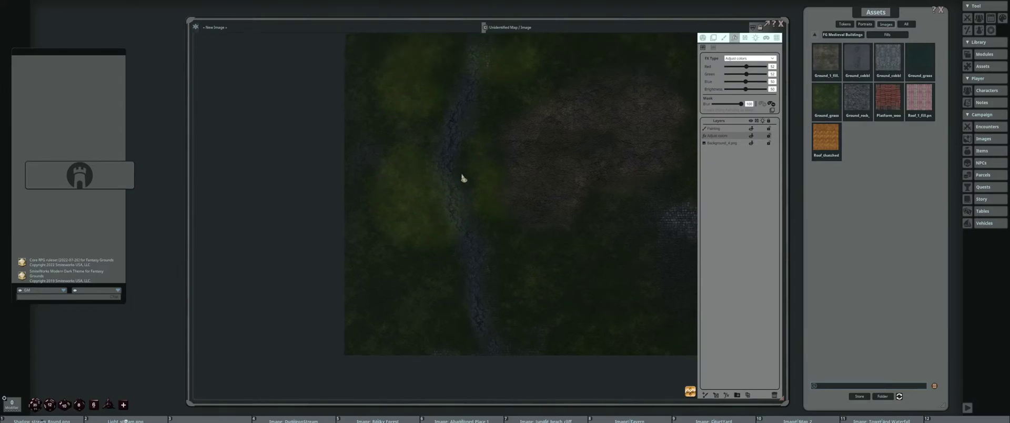
Draw more freehand mask patches for the colour effect across the grass below the dirt patch, beside the stream and near the map's edges
scroll(463, 178, down, 1)
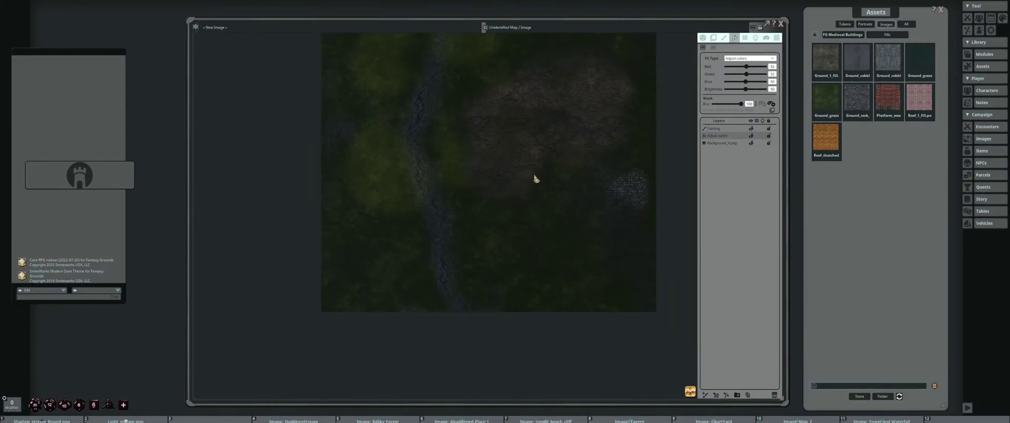
mouse_move(516, 217)
mouse_down()
mouse_move(598, 259)
mouse_move(513, 175)
mouse_up()
mouse_move(500, 242)
mouse_down()
mouse_move(469, 264)
mouse_move(503, 245)
mouse_up()
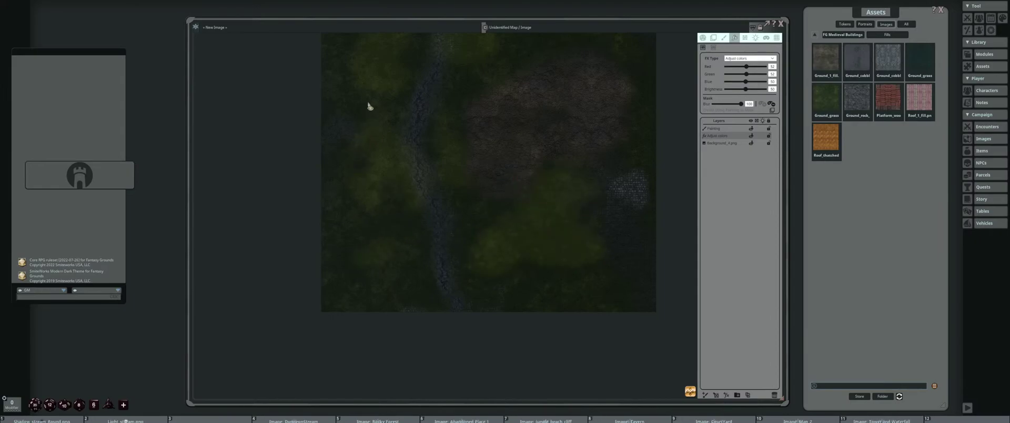
drag(508, 65, 605, 234)
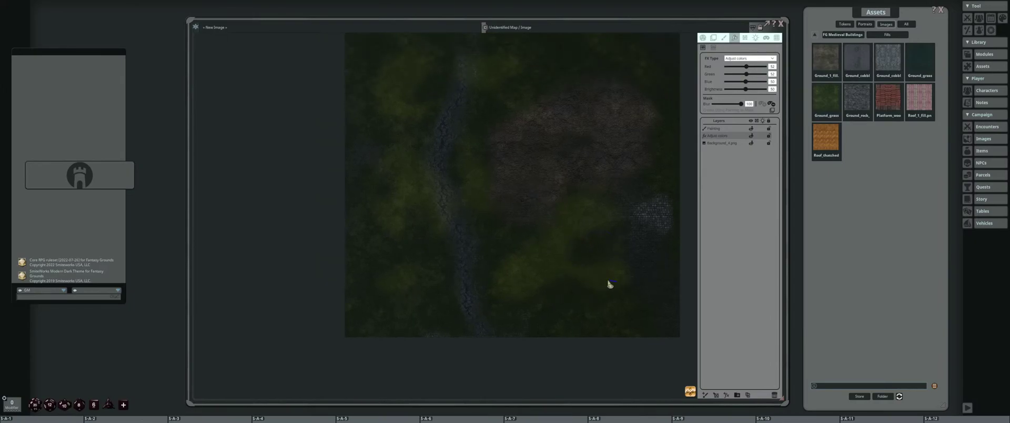
scroll(547, 185, down, 1)
mouse_move(526, 111)
mouse_down()
mouse_move(562, 84)
mouse_move(550, 104)
mouse_up()
drag(521, 246, 492, 214)
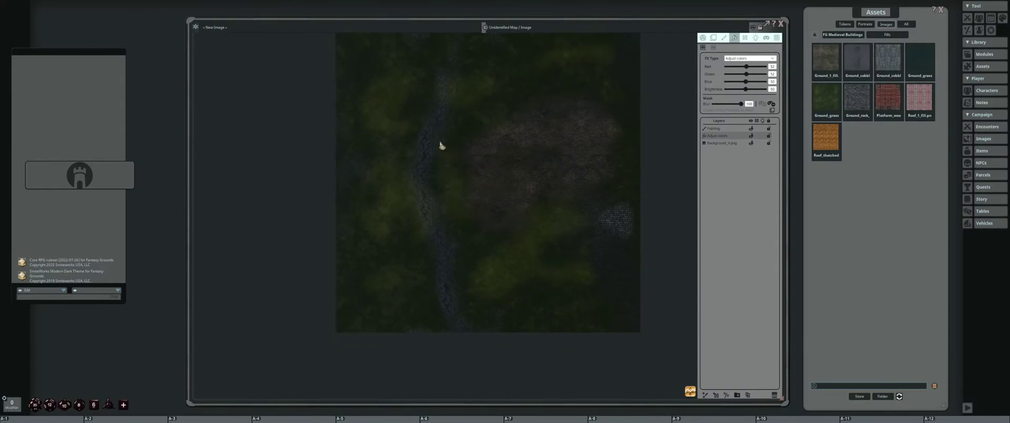
drag(427, 122, 429, 128)
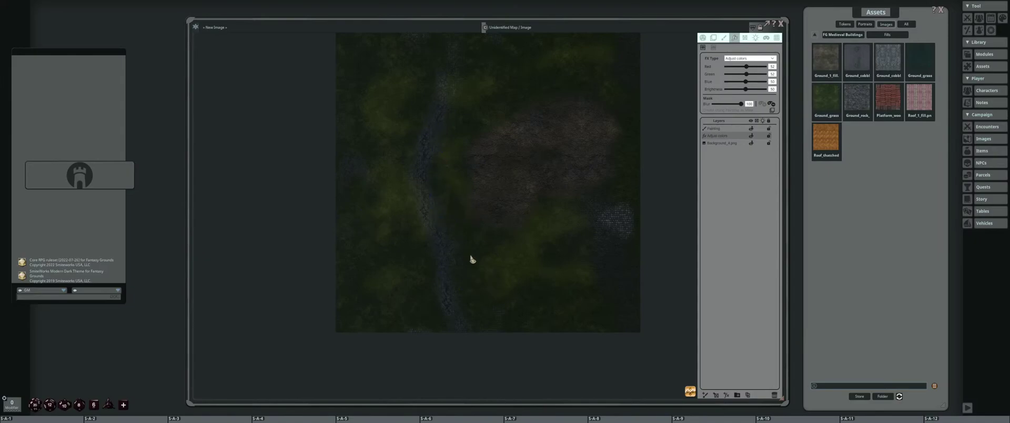
Show the square grid over the map and lower the grid color's opacity until the lines are faint
scroll(550, 204, down, 2)
scroll(514, 203, up, 2)
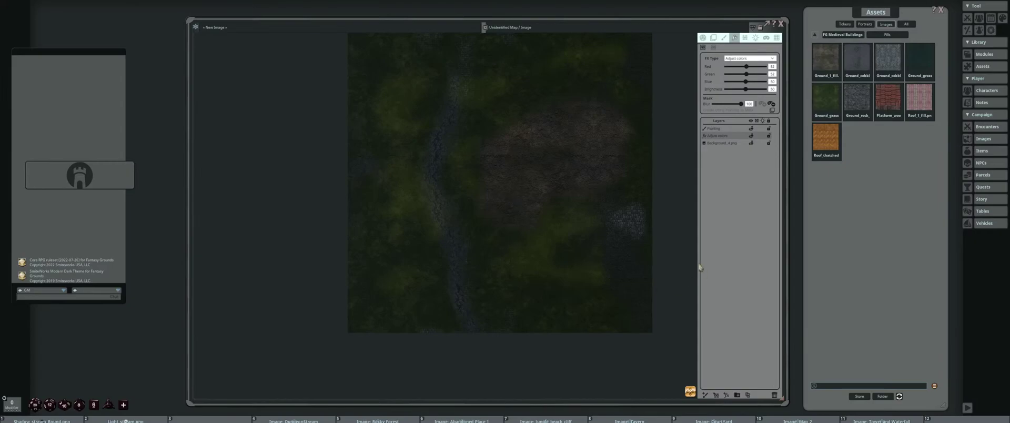
drag(586, 299, 566, 309)
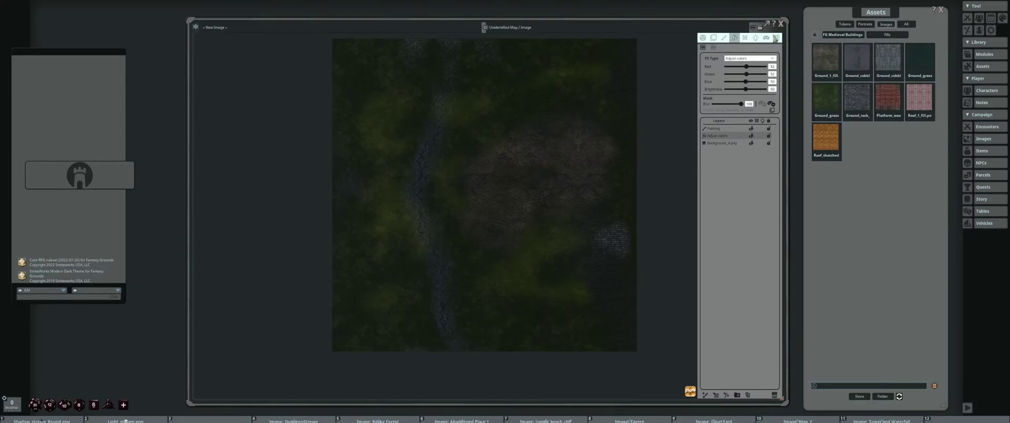
click(777, 37)
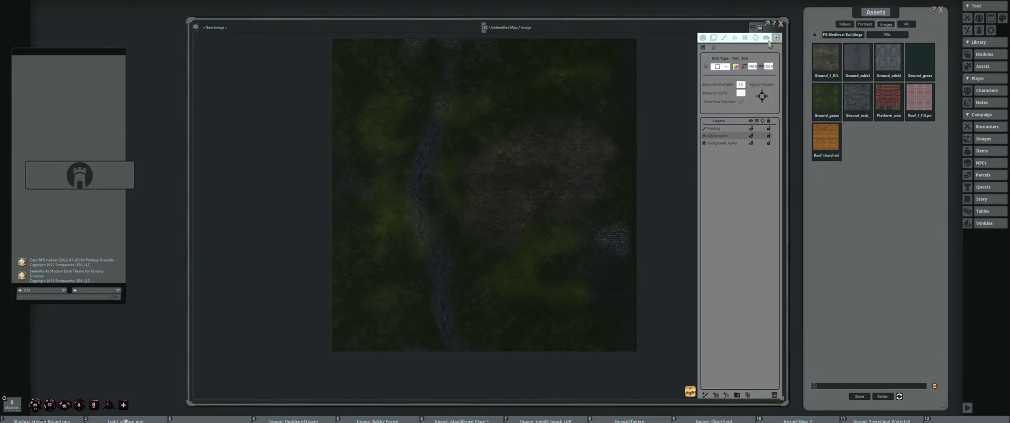
click(706, 66)
scroll(516, 202, down, 2)
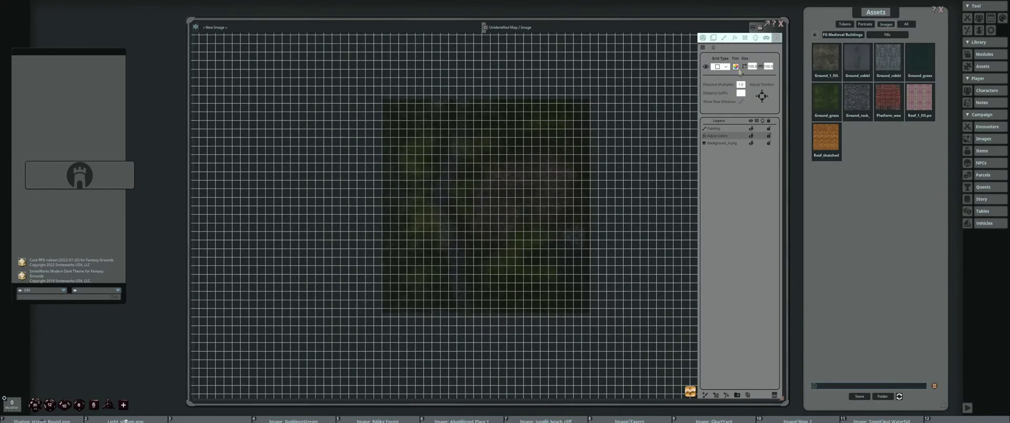
click(736, 67)
scroll(540, 194, up, 2)
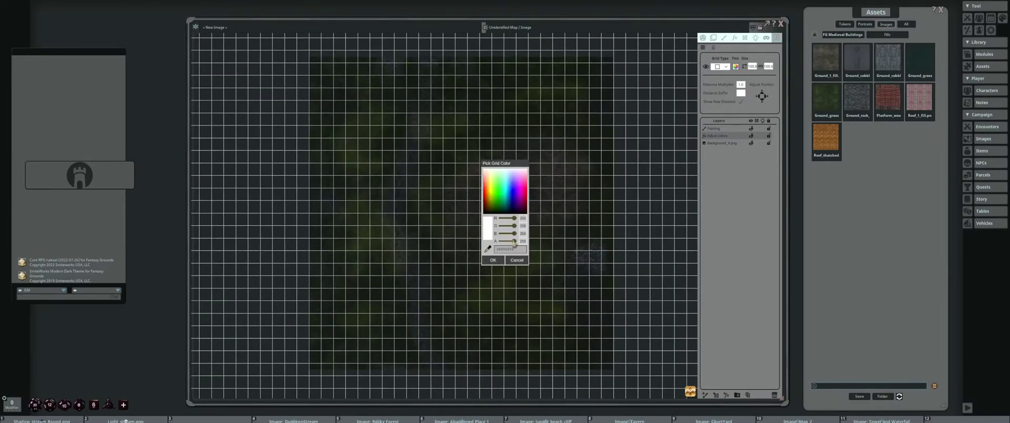
drag(514, 241, 503, 244)
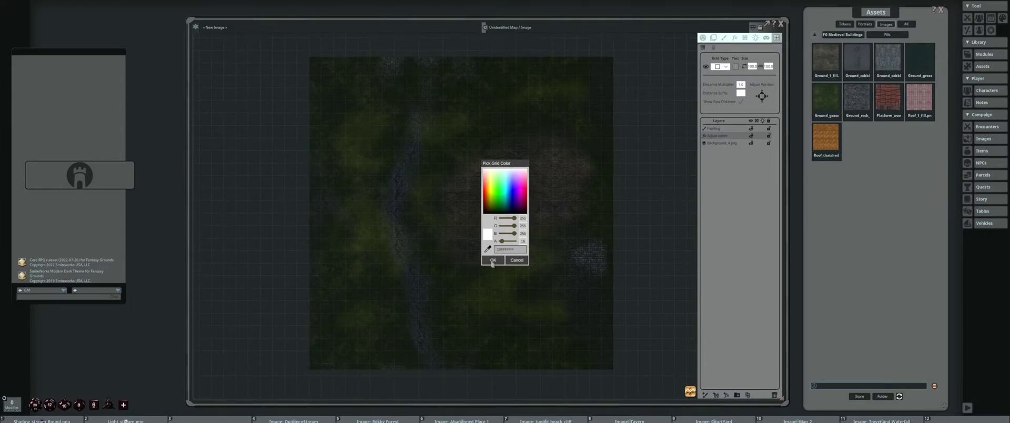
click(493, 260)
Raise the opacity of the grid color slightly so the lines stand out a little more
scroll(515, 250, down, 2)
scroll(546, 208, up, 2)
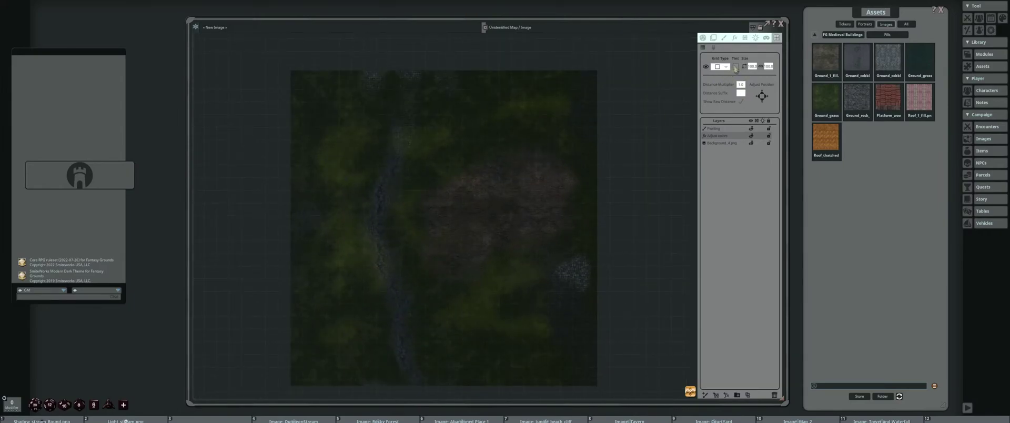
click(736, 67)
drag(502, 243, 505, 246)
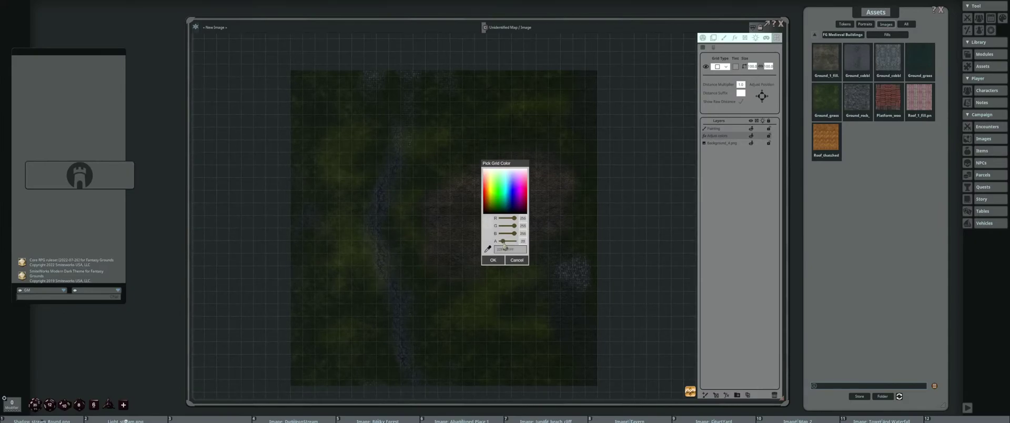
click(493, 260)
scroll(488, 234, down, 2)
scroll(487, 231, up, 2)
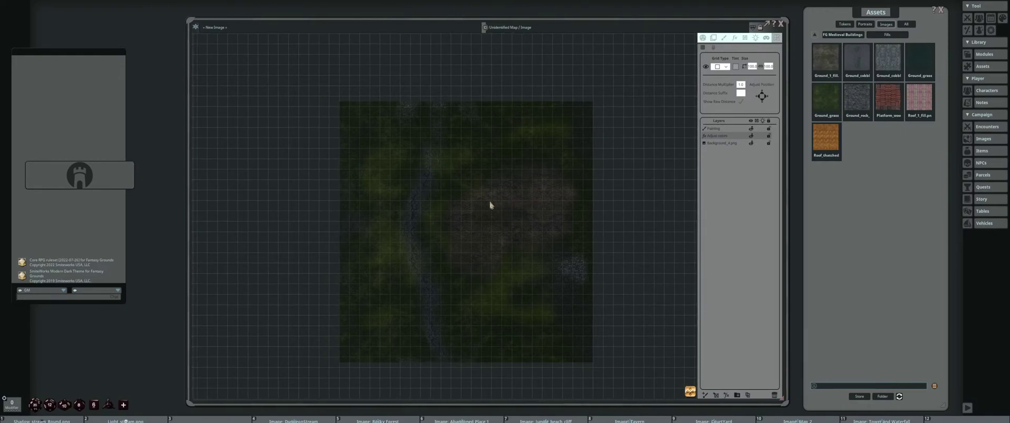
Enlarge the image on the Background_4 layer to about twice its width and height
click(722, 143)
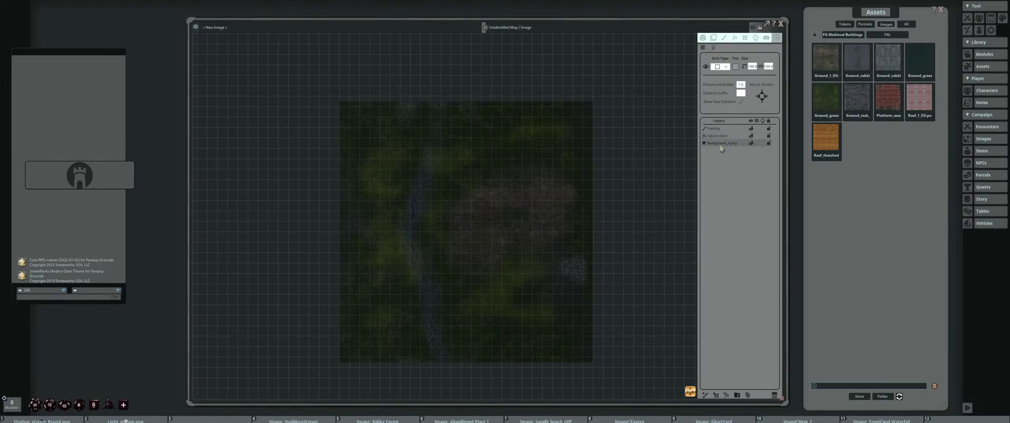
click(713, 40)
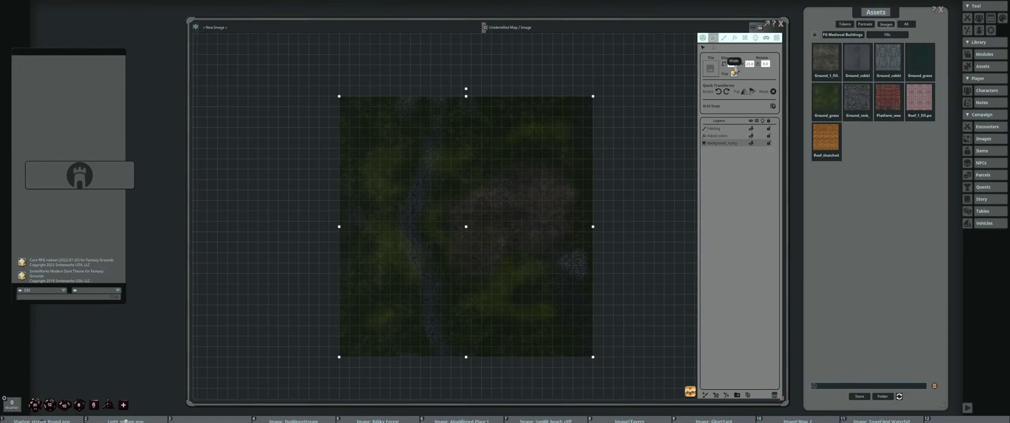
key(Return)
scroll(606, 141, down, 4)
drag(604, 148, 579, 169)
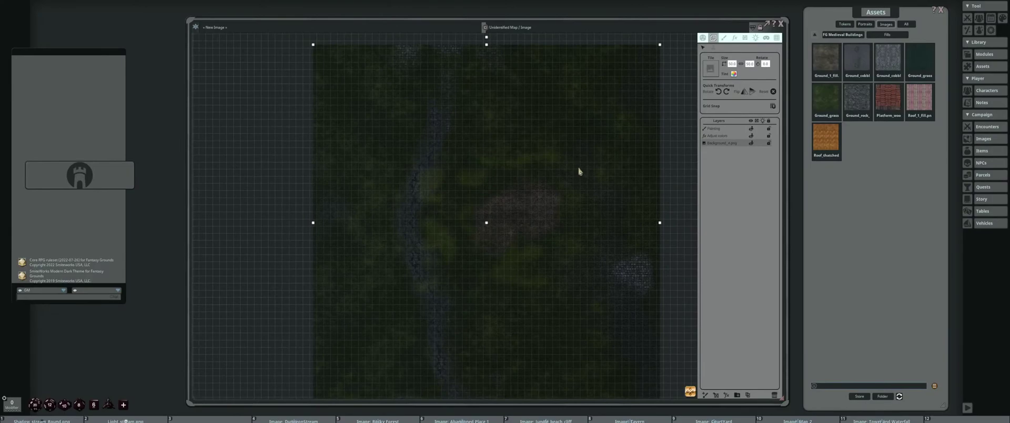
drag(578, 141, 603, 168)
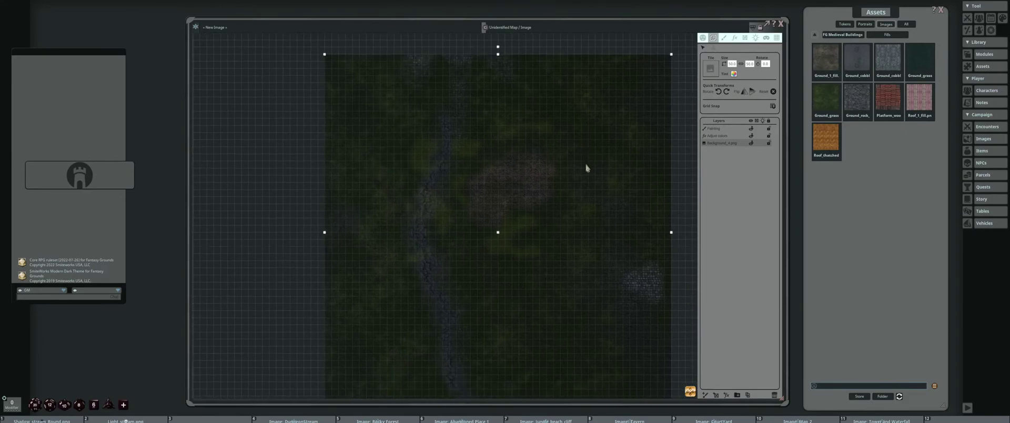
Select the existing painting layer, switch to the paint tools, and add a new painting layer above it
scroll(586, 167, up, 3)
scroll(586, 167, down, 4)
mouse_move(577, 201)
mouse_down()
mouse_move(578, 160)
mouse_move(587, 262)
mouse_move(564, 200)
mouse_move(556, 210)
mouse_up()
click(716, 128)
scroll(562, 178, up, 1)
scroll(562, 178, up, 1)
scroll(562, 182, down, 2)
scroll(561, 198, up, 1)
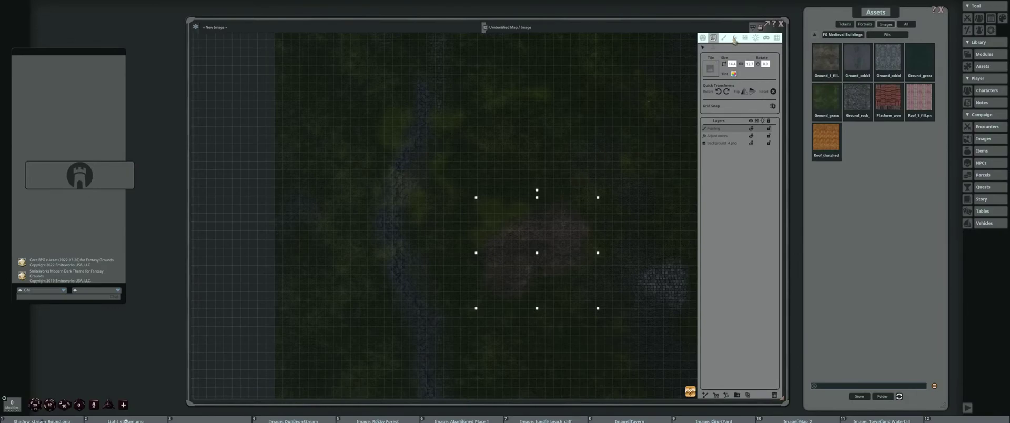
click(724, 38)
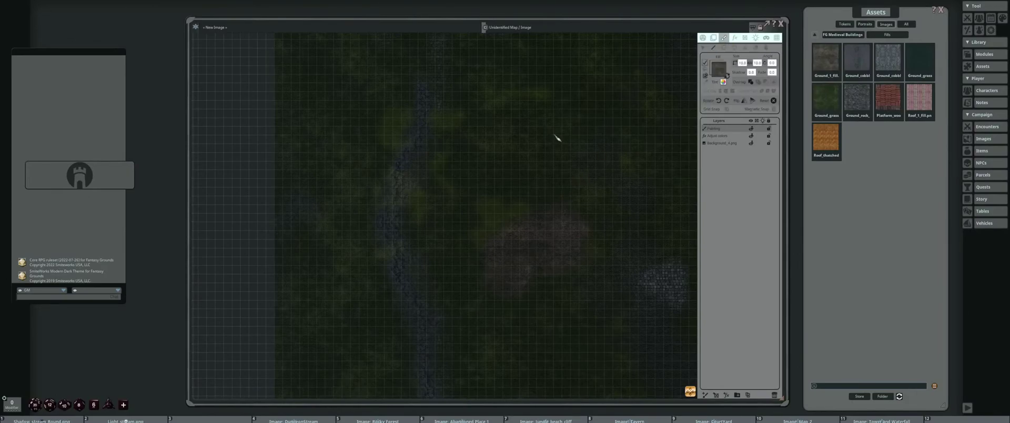
scroll(555, 139, down, 1)
drag(588, 225, 577, 243)
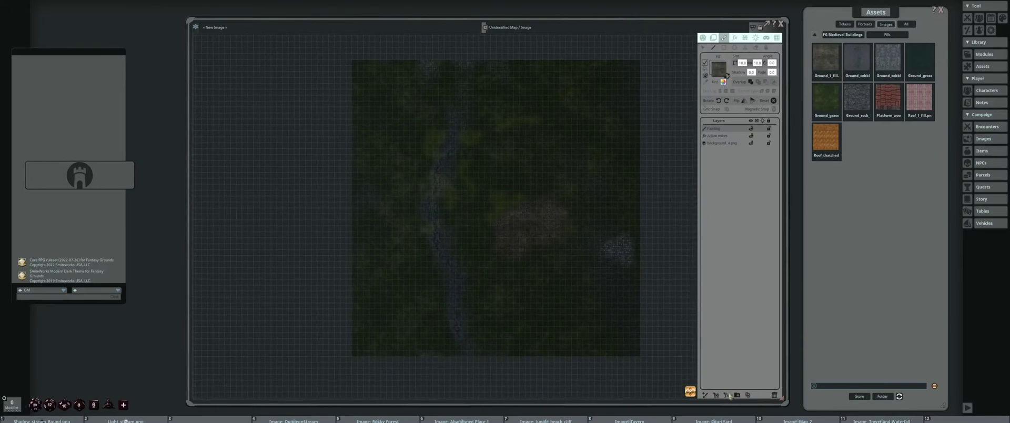
click(706, 395)
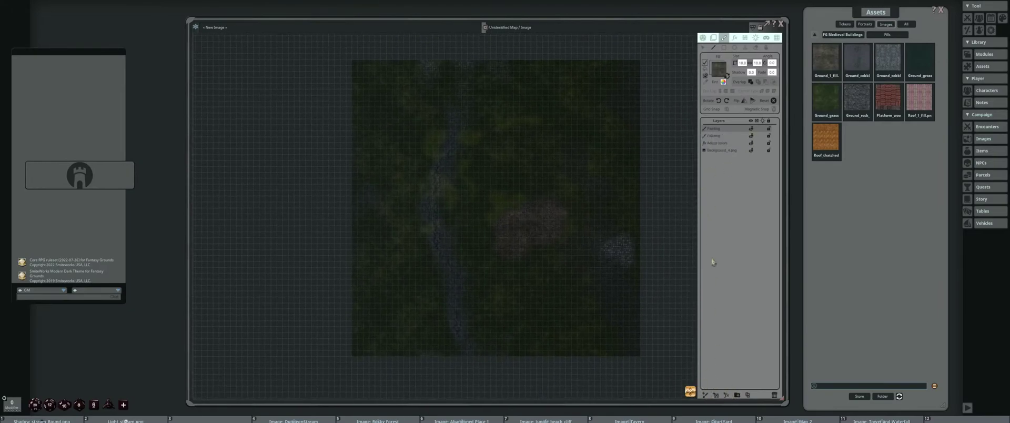
Rename the painting layer directly above the adjustment layer to GroundTextures
double_click(725, 136)
text(Grou)
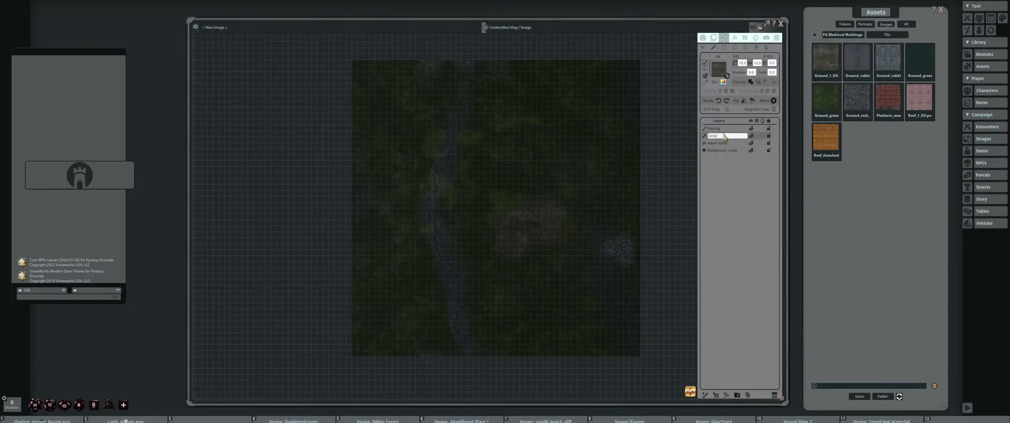
text(ndTi)
key(Return)
scroll(542, 216, up, 3)
scroll(542, 216, down, 2)
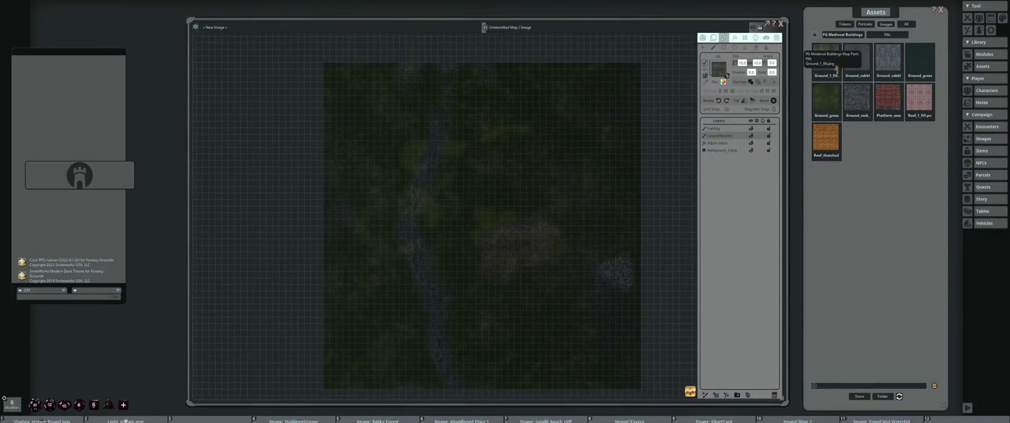
Browse to the Brushes folder of the FG Medieval Buildings pack and preview the platform, stone wall and road brushes
click(842, 35)
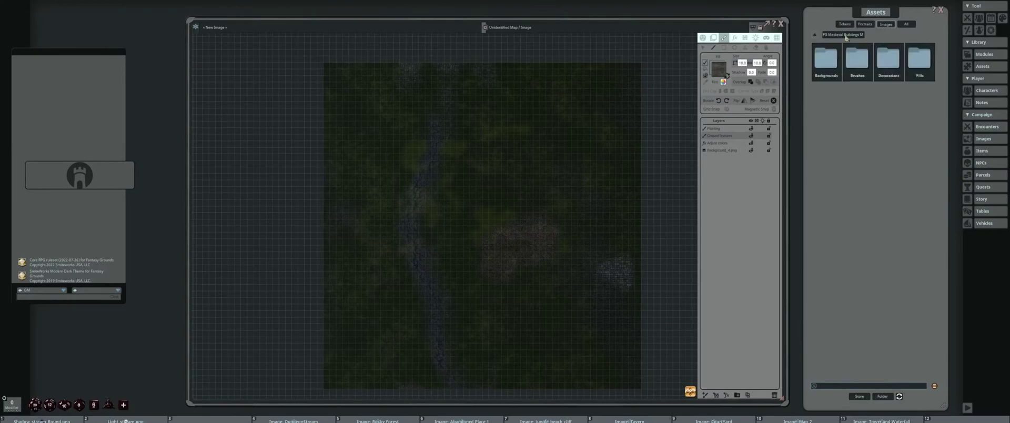
click(889, 59)
click(842, 34)
click(857, 59)
click(826, 60)
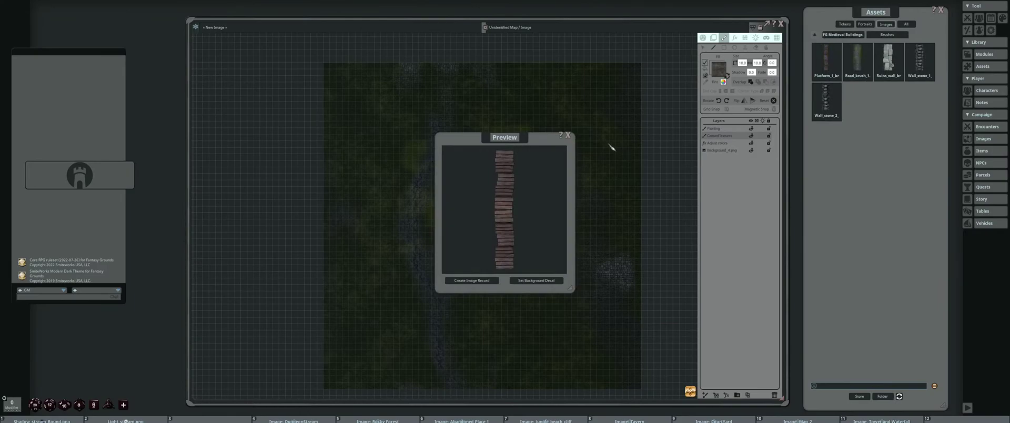
click(568, 138)
click(815, 103)
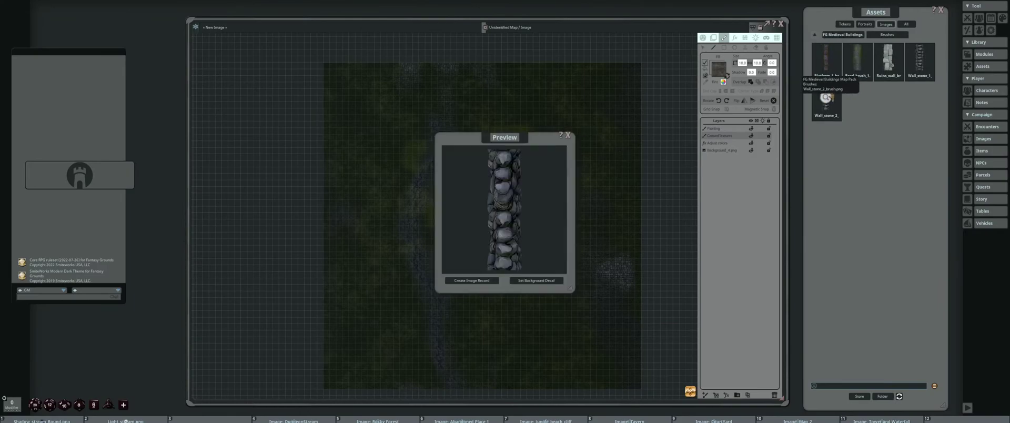
click(568, 137)
click(888, 59)
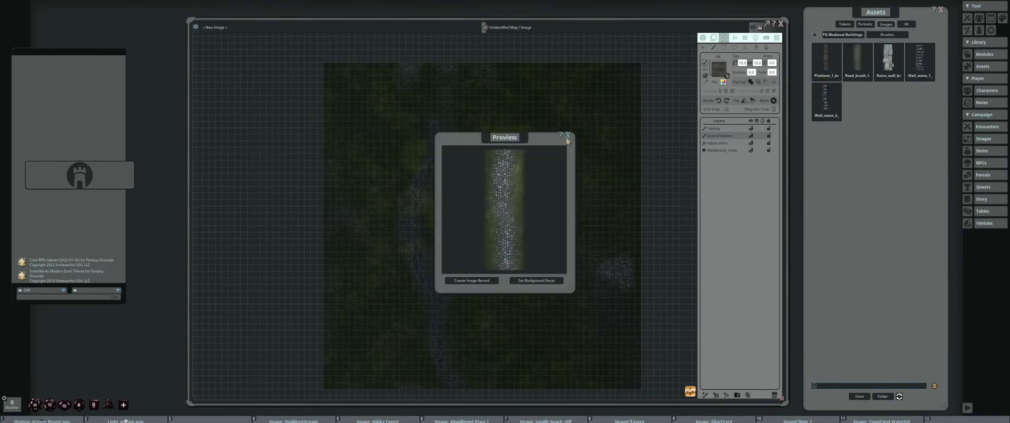
click(568, 137)
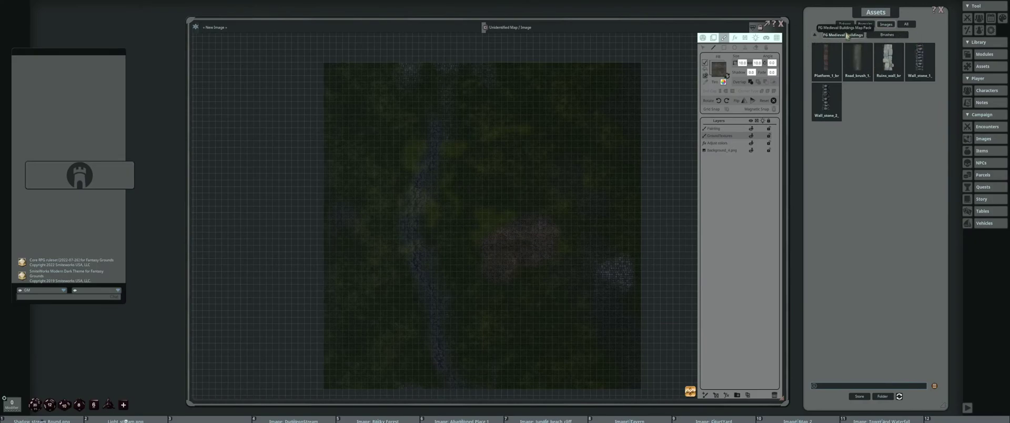
Open the pack's Decorations folder, look through its pages, and select the topmost painting layer
click(843, 34)
click(888, 58)
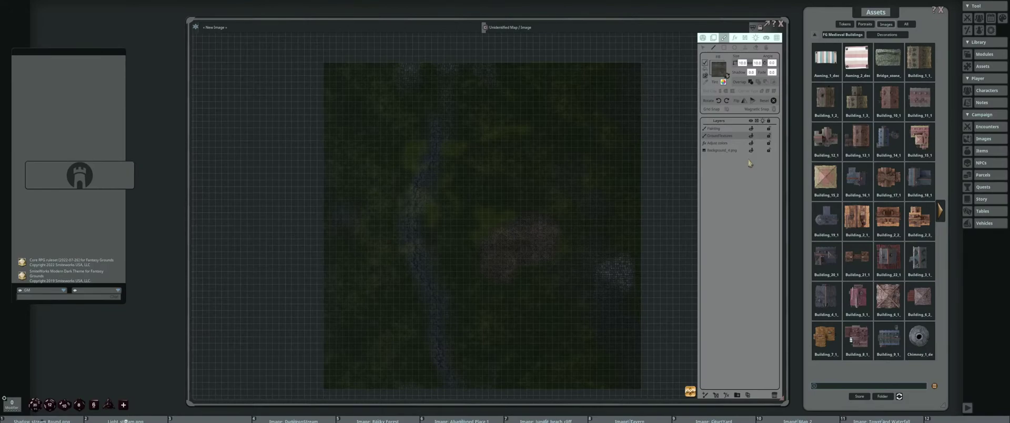
click(940, 211)
click(809, 211)
click(720, 129)
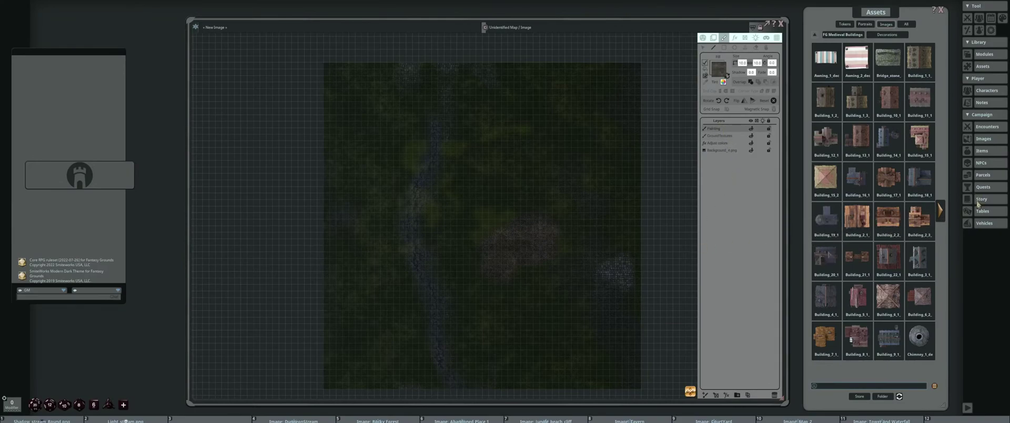
Preview a range of building decorations, including Building_19_1, Building_18_1 and the orange-roofed houses, to compare their styles
click(825, 177)
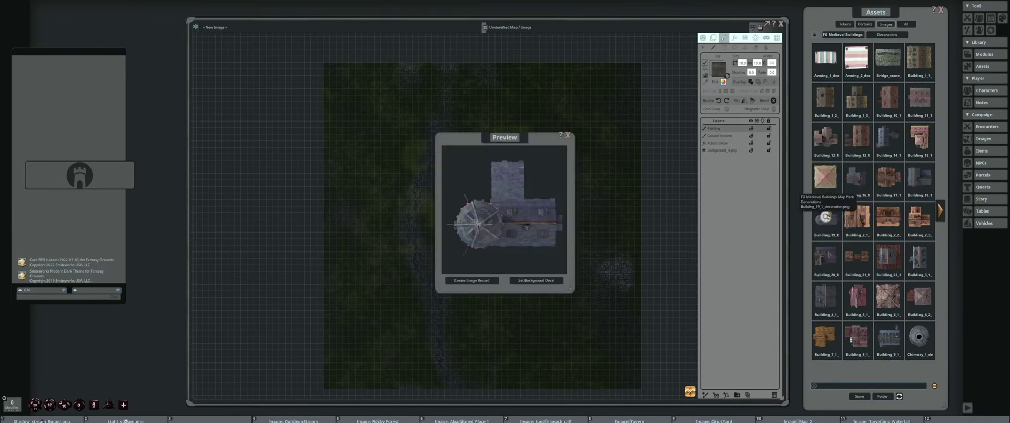
click(569, 139)
click(826, 138)
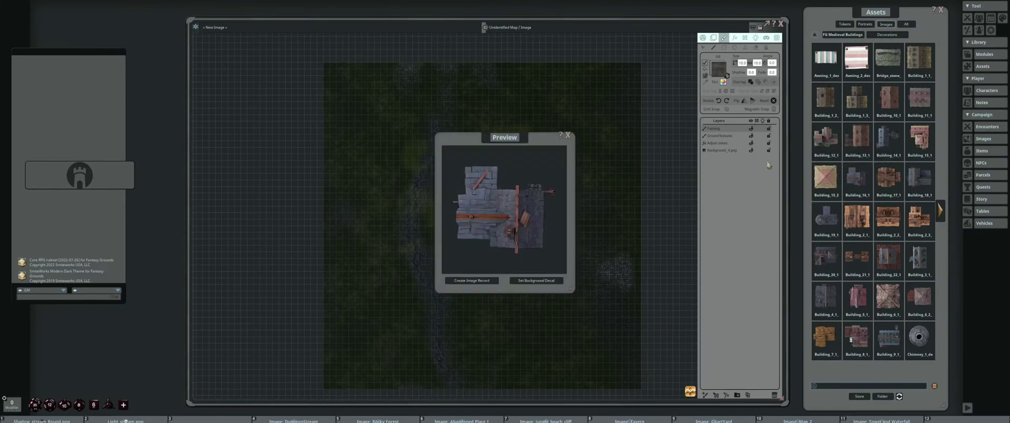
click(569, 138)
click(889, 138)
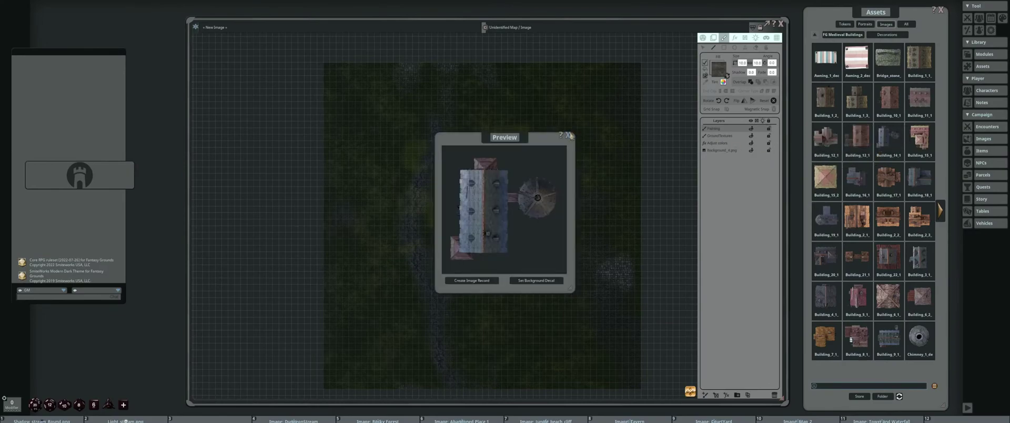
click(575, 136)
click(918, 178)
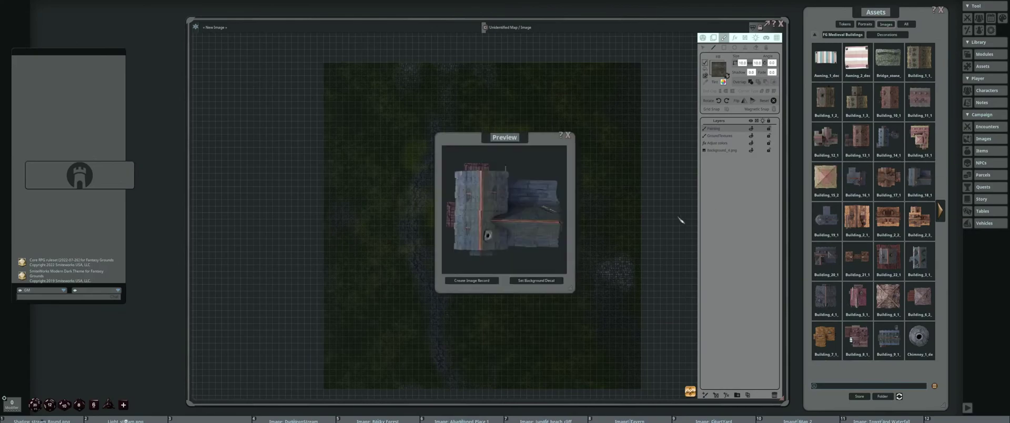
click(570, 137)
click(889, 258)
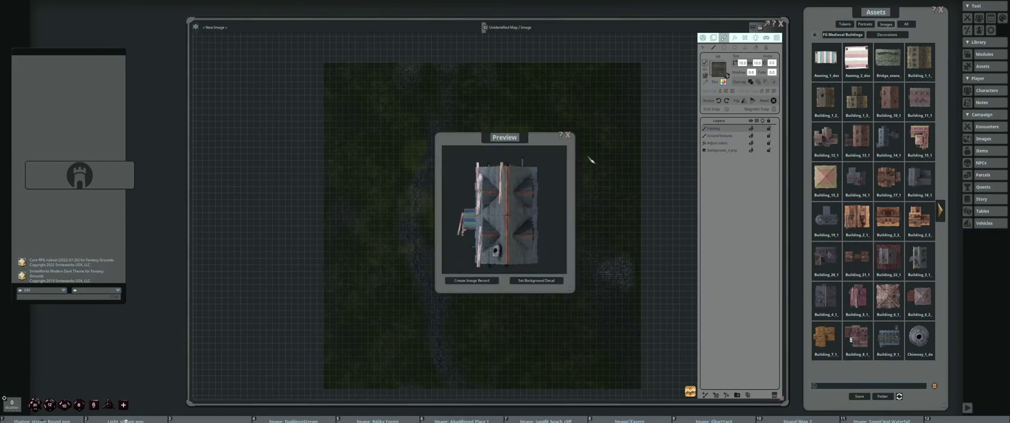
click(570, 137)
click(889, 216)
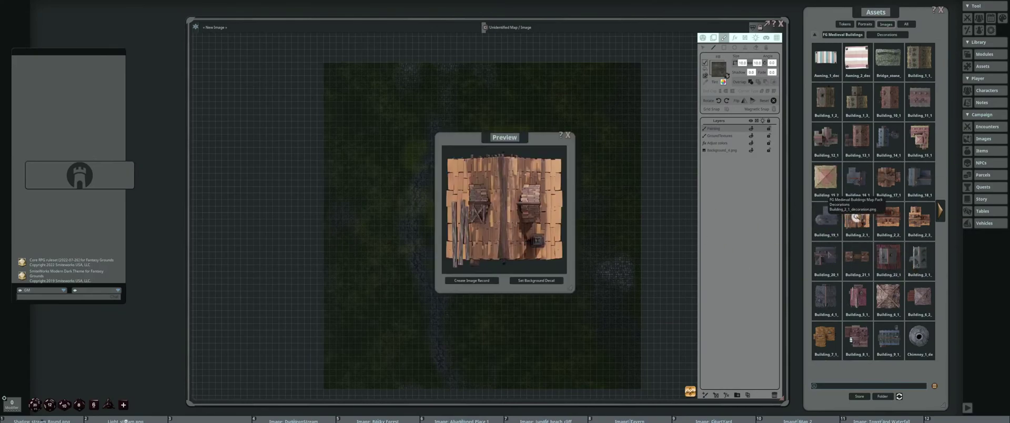
click(918, 216)
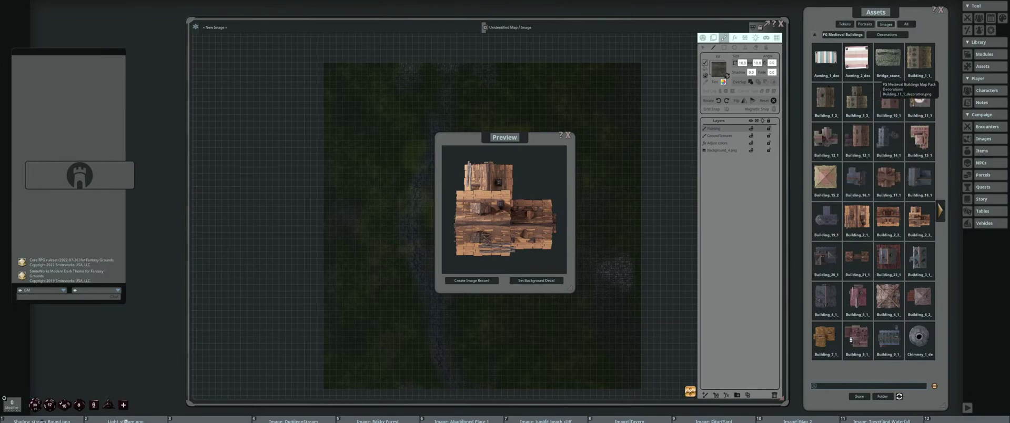
click(825, 137)
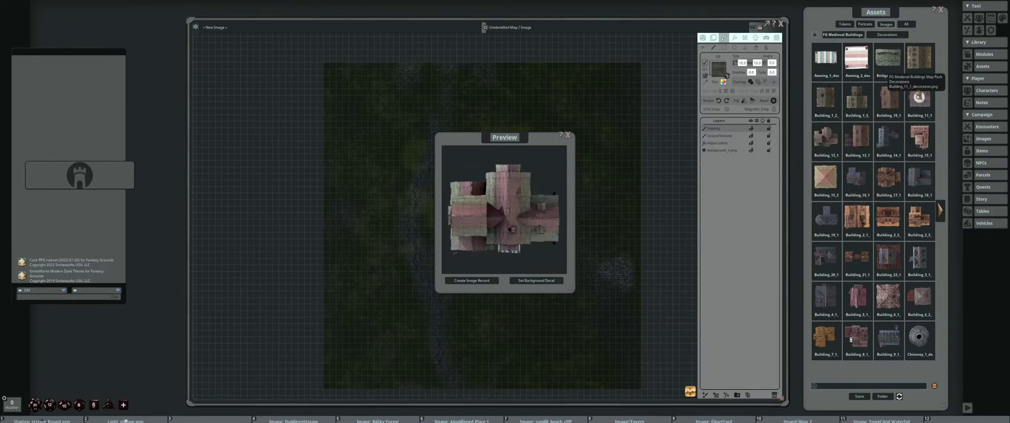
click(918, 99)
click(568, 135)
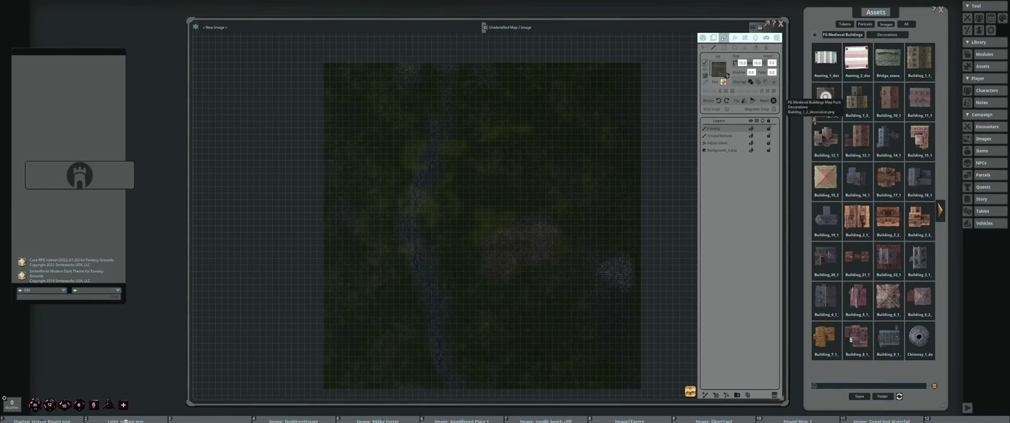
Check the second page of decorations, then return to the first page and preview more buildings, including Building_20_1
click(940, 211)
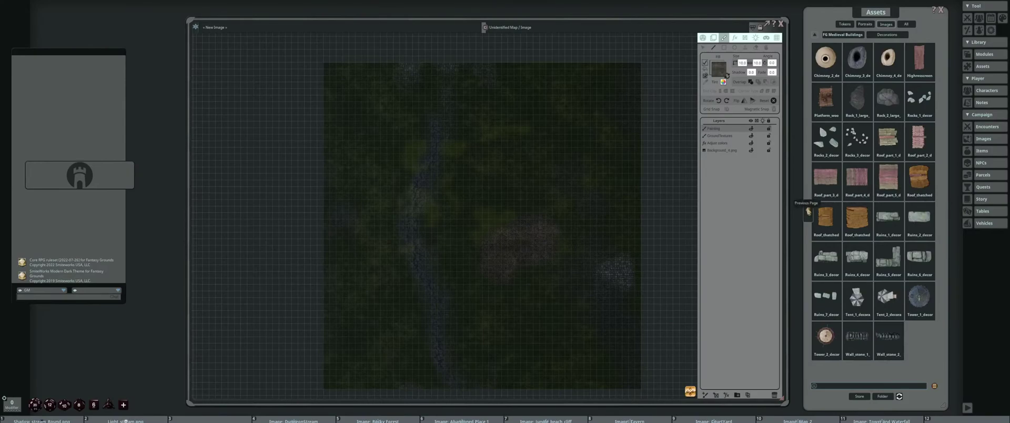
click(809, 212)
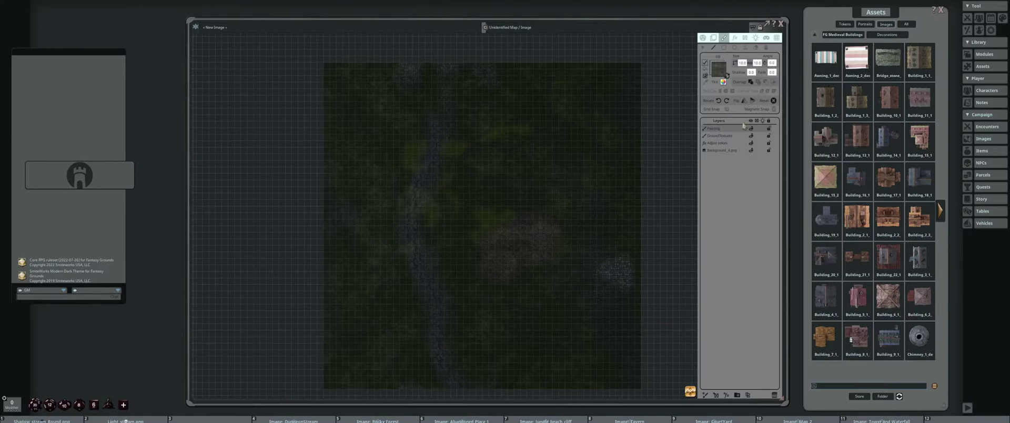
click(811, 133)
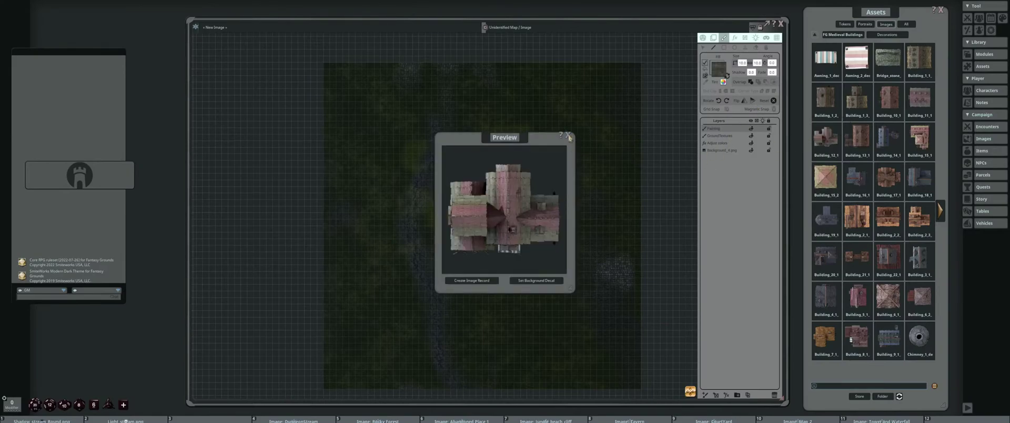
click(568, 135)
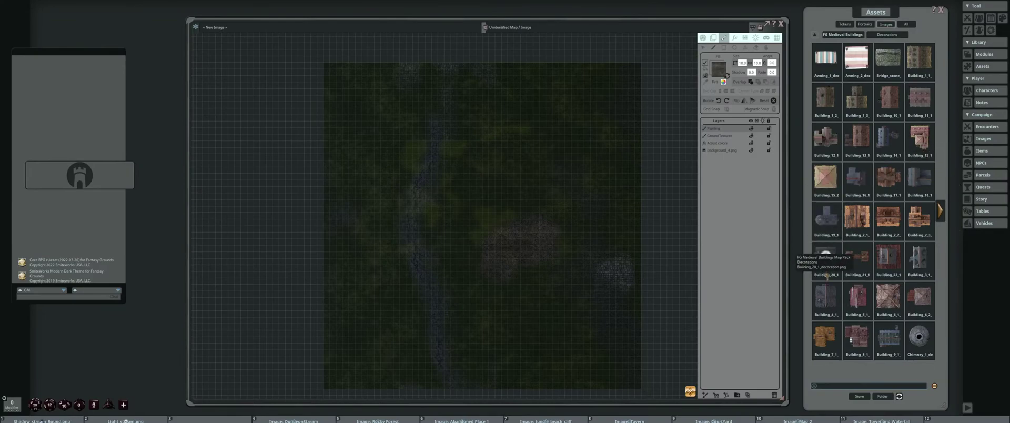
click(889, 334)
click(567, 136)
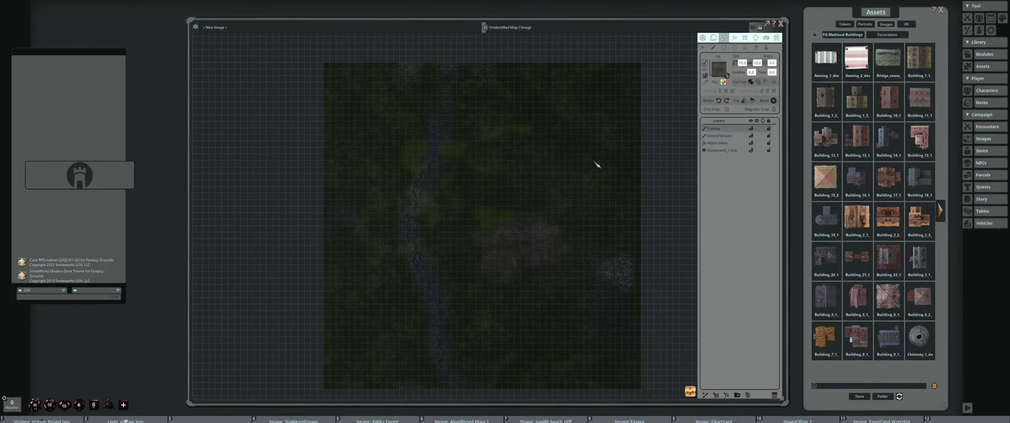
click(830, 292)
click(568, 135)
click(825, 256)
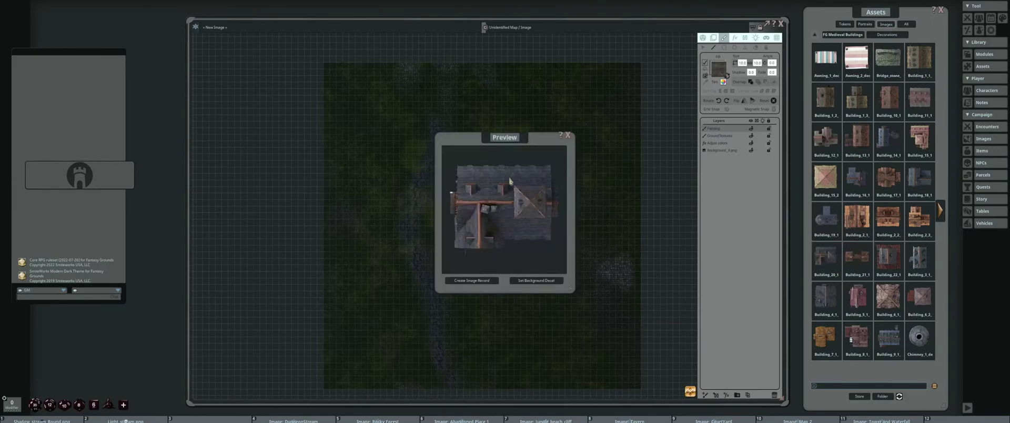
click(562, 135)
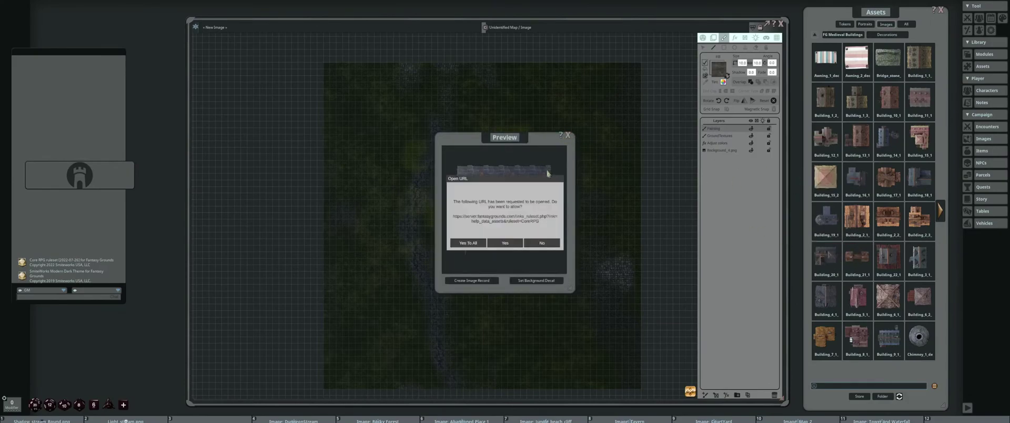
click(542, 243)
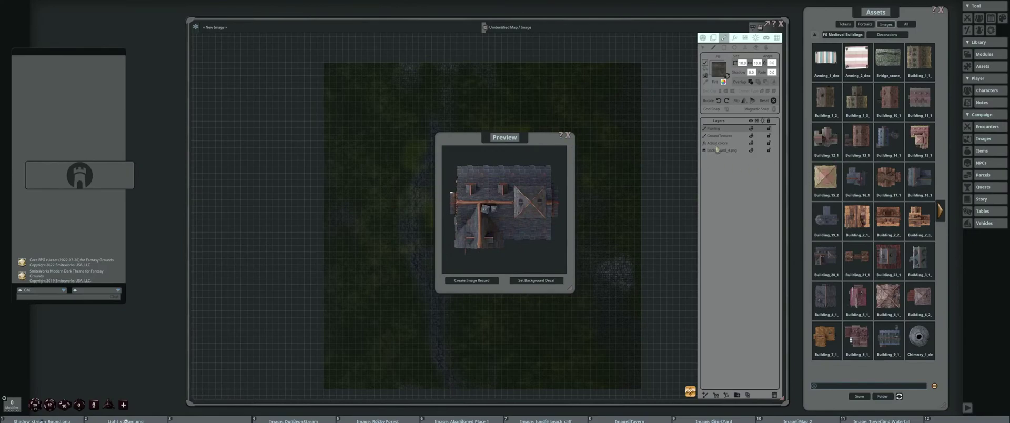
click(568, 137)
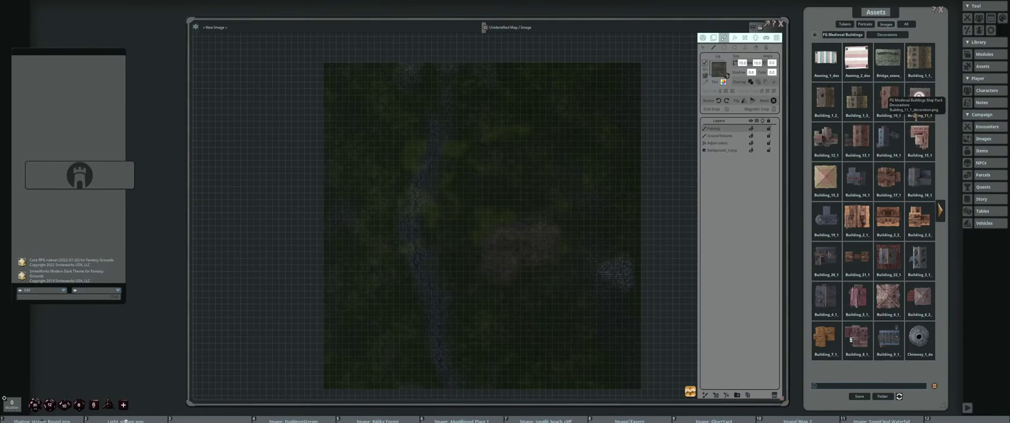
Stamp Building_18_1 over the upper end of the stone path, enlarging the stamp to a width of 10
click(745, 47)
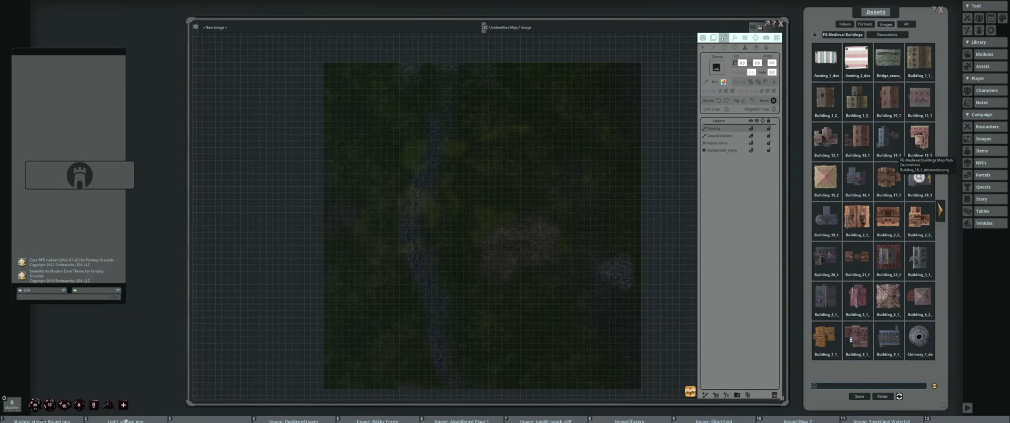
click(918, 178)
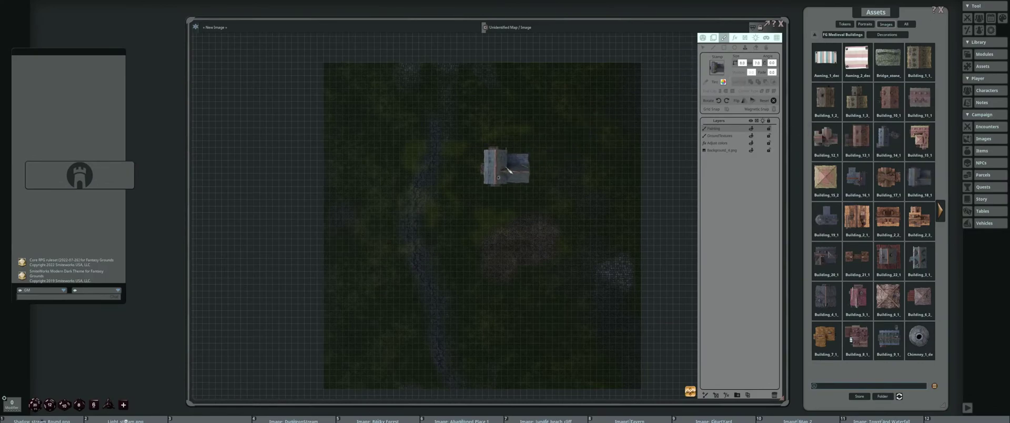
scroll(463, 127, up, 2)
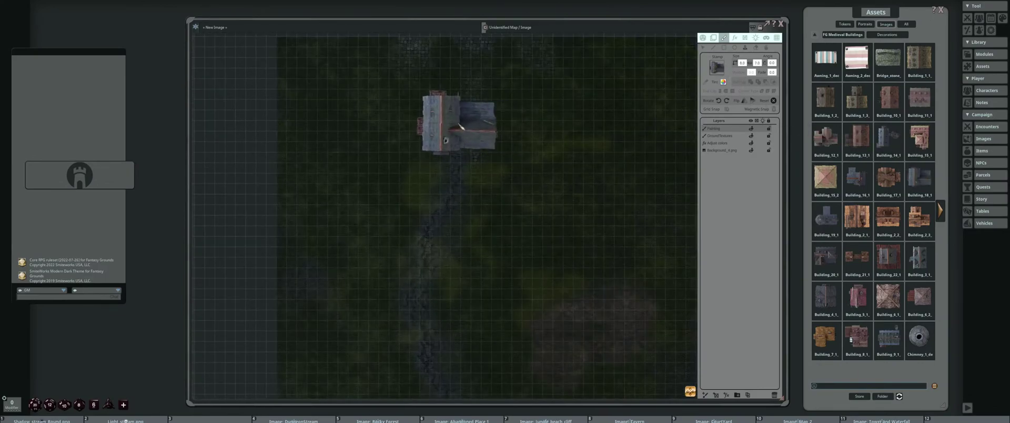
scroll(458, 126, up, 4)
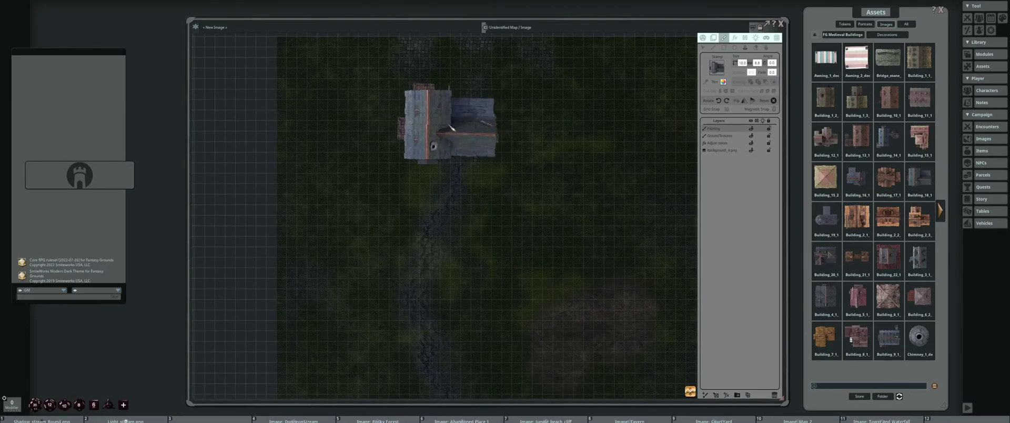
click(451, 128)
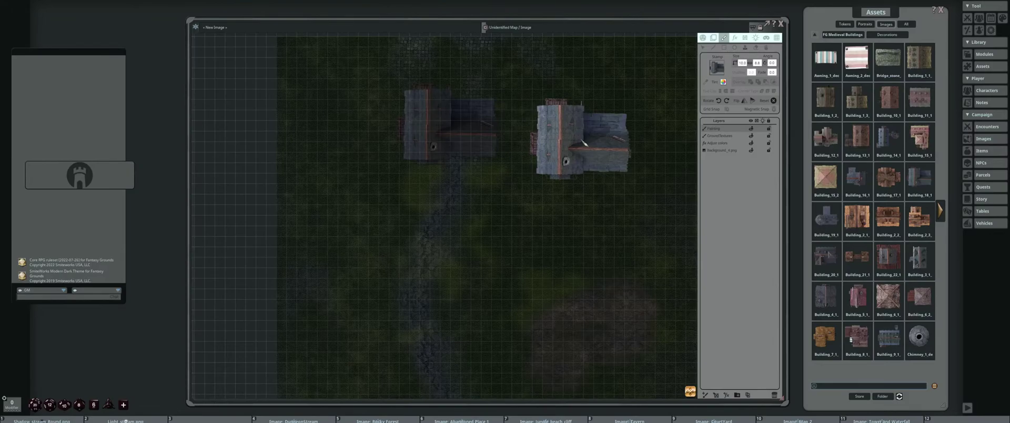
Leave the paint tools and disable lighting on the map
scroll(584, 143, up, 3)
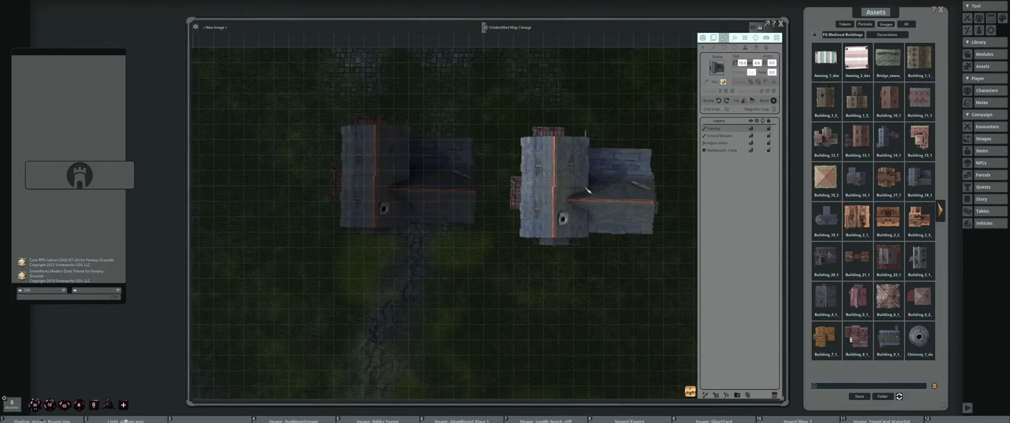
scroll(587, 190, down, 3)
click(703, 37)
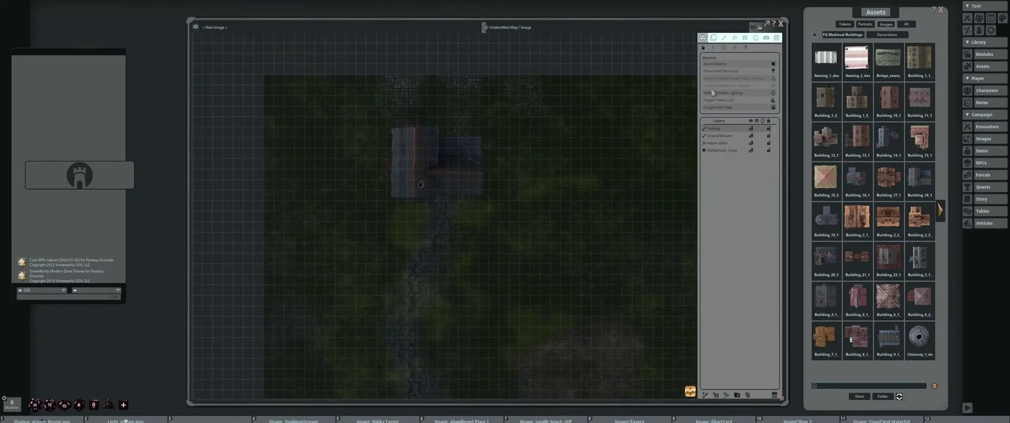
click(773, 93)
scroll(602, 147, down, 2)
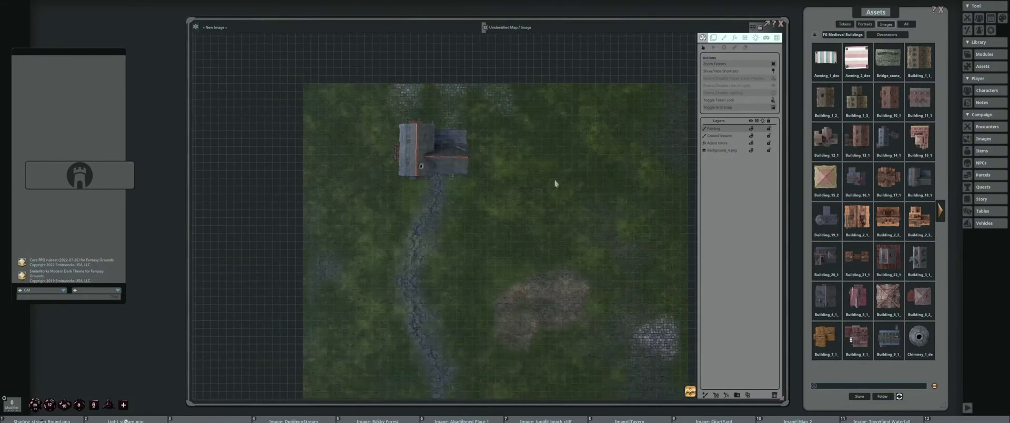
Return to the stamp tool and try a rotated second copy of Building_18_1 beside the placed building
scroll(549, 145, up, 1)
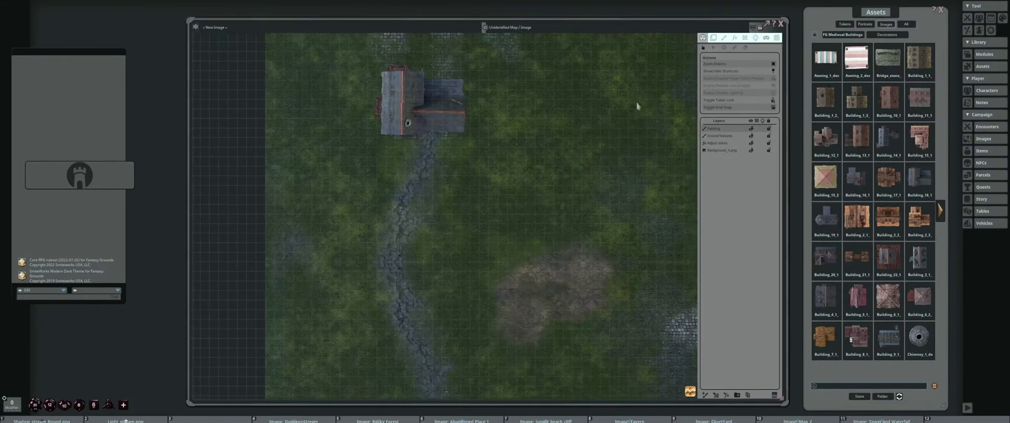
click(725, 38)
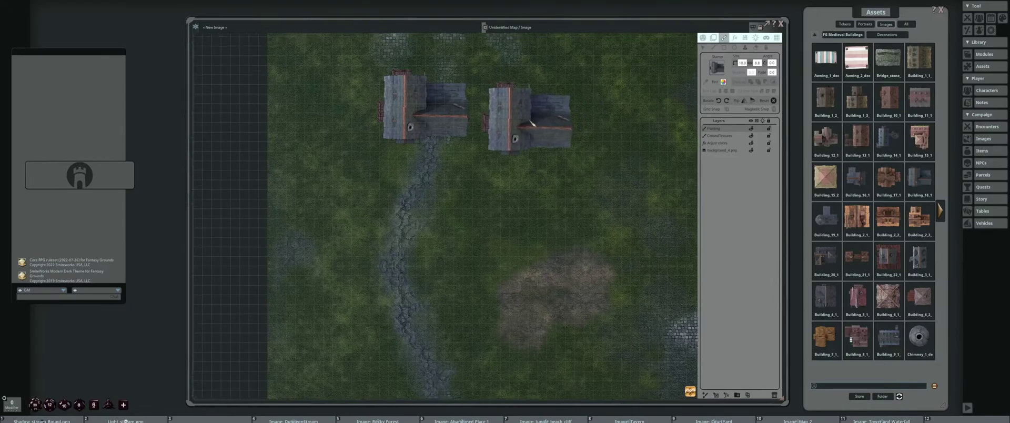
drag(532, 123, 560, 150)
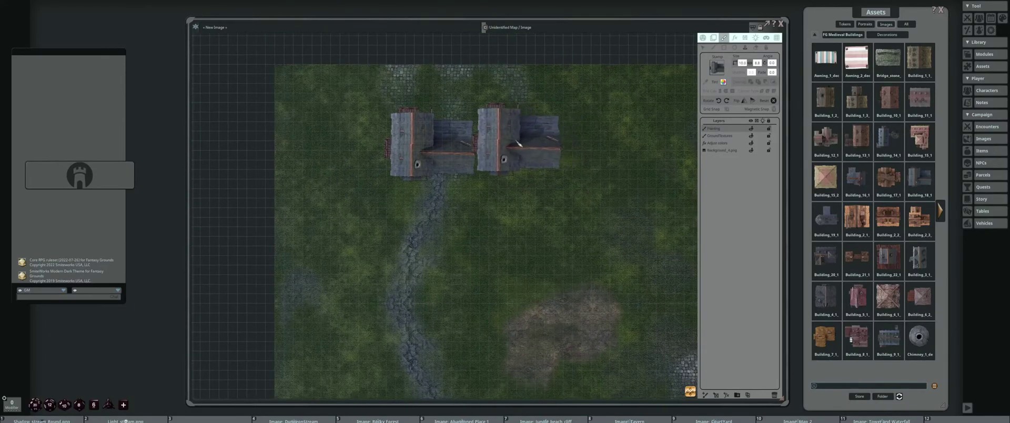
scroll(519, 144, down, 17)
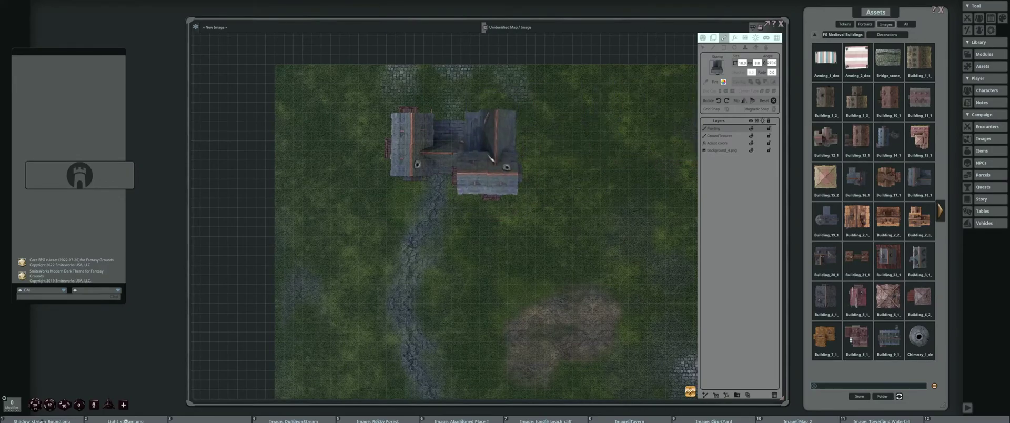
scroll(534, 170, up, 3)
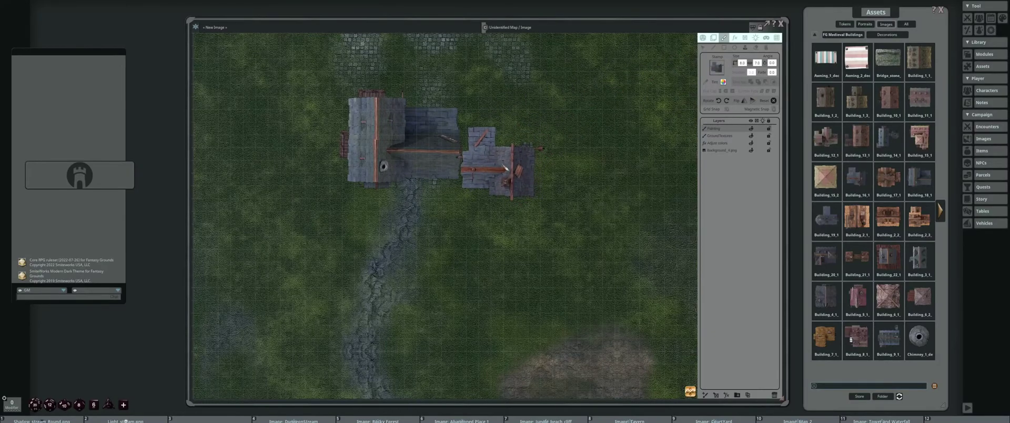
Stamp the damaged grey-roofed building against the right side of the first building, enlarged to a width of 10
ctrl+scroll(494, 165, up, 5)
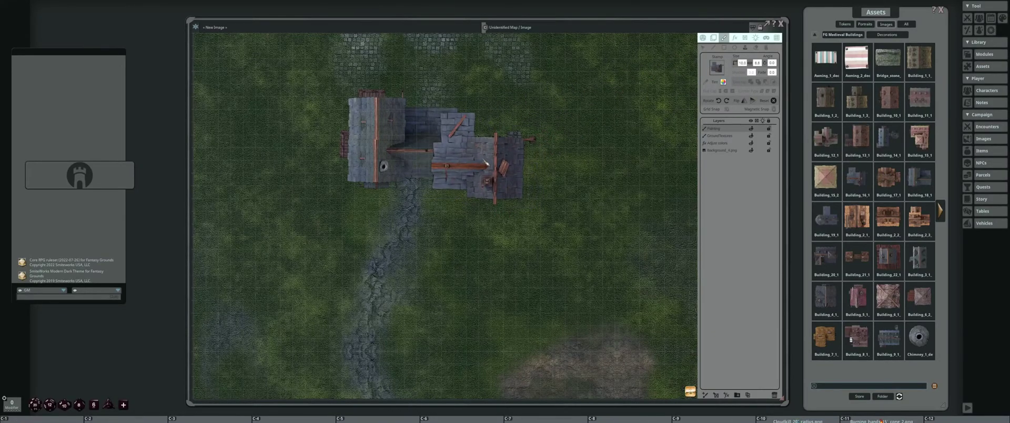
ctrl+scroll(486, 165, down, 4)
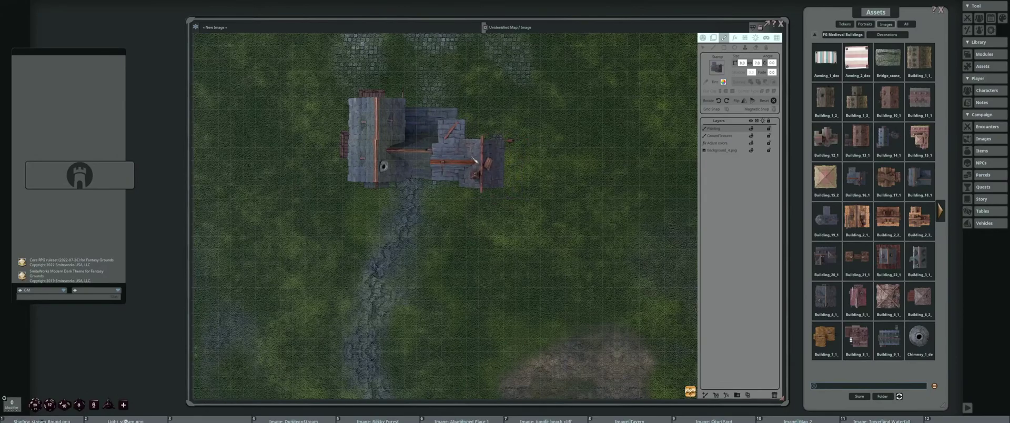
ctrl+scroll(474, 162, up, 4)
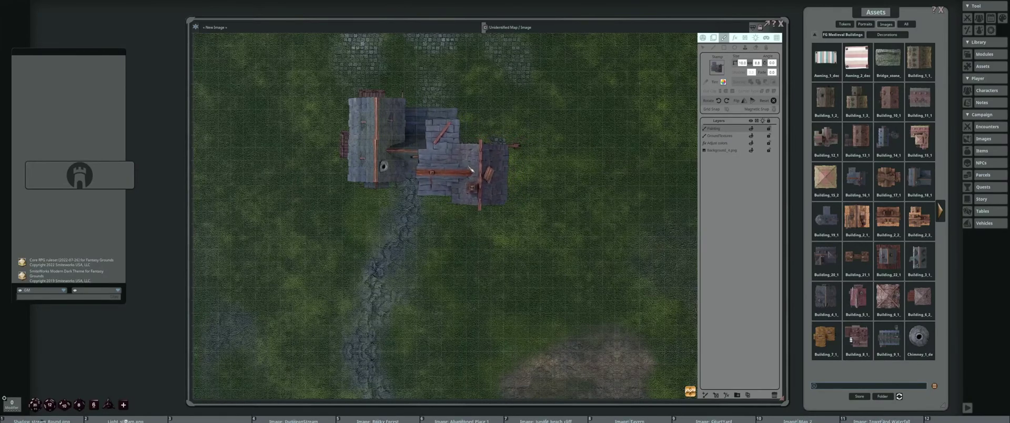
click(470, 169)
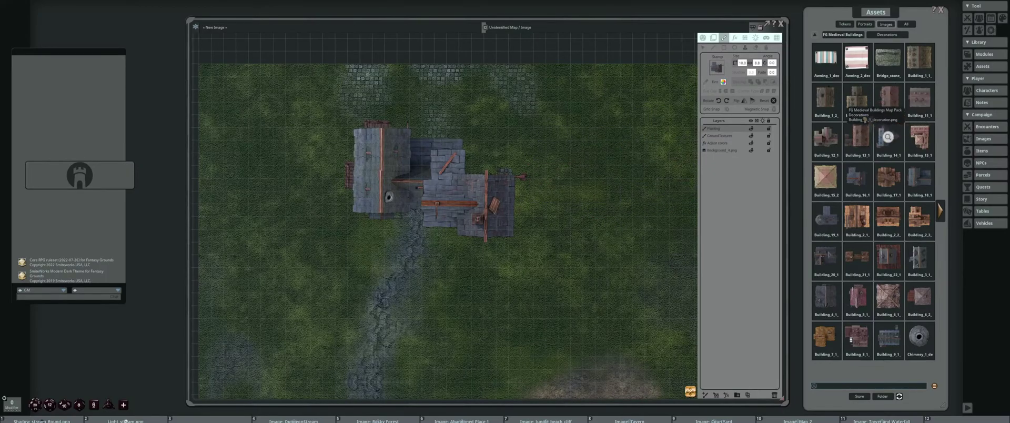
Stamp the long slate-roofed building with the attached round tower over the damaged roof's right end, levelled and enlarged
alt+scroll(534, 174, down, 2)
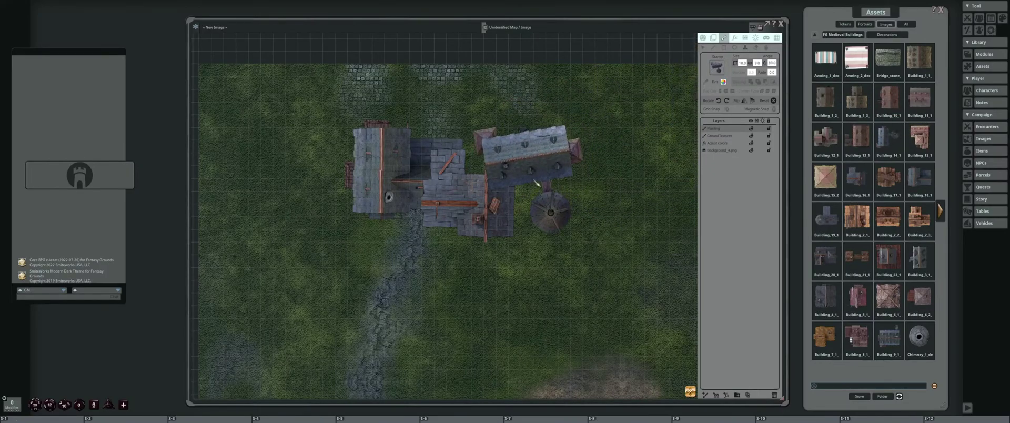
ctrl+scroll(535, 184, up, 5)
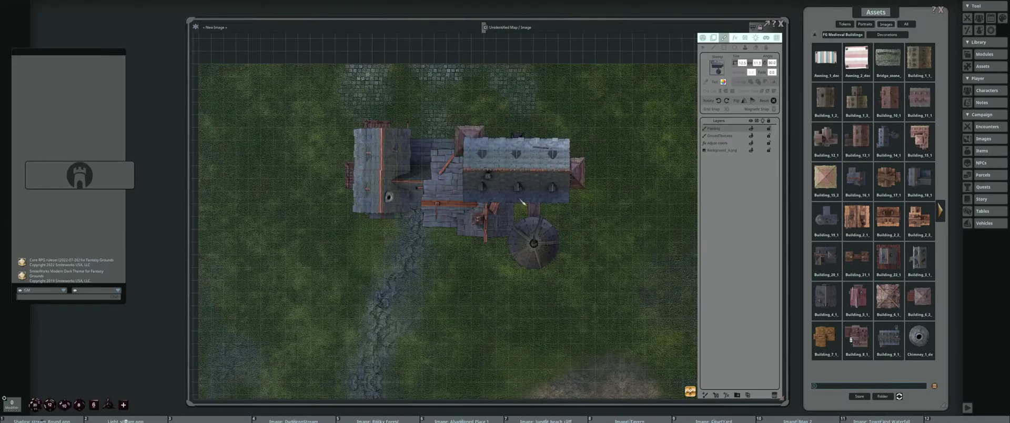
click(522, 202)
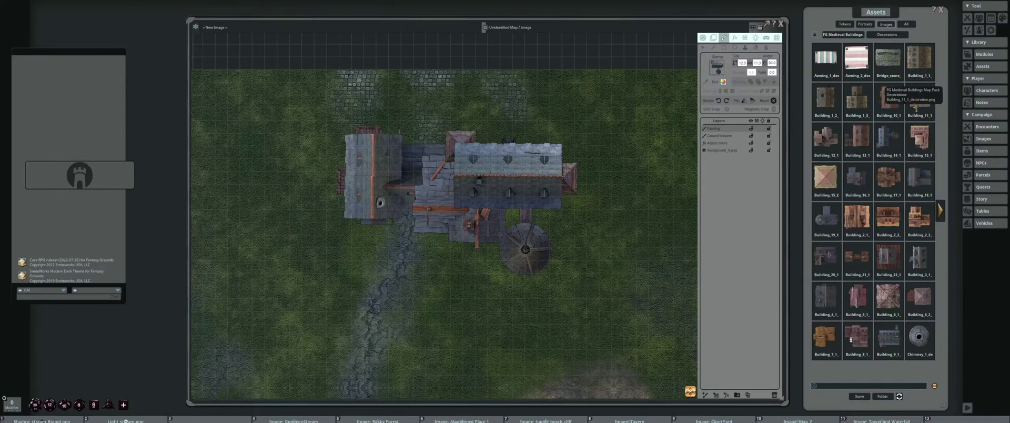
Stamp the round-towered building with a side wing behind the long roof, enlarged and rotated so its tower faces right
drag(917, 105, 526, 211)
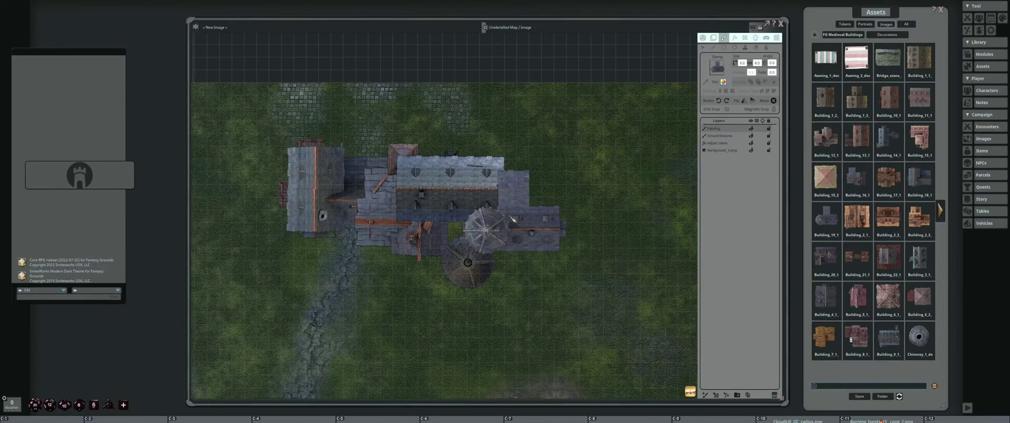
scroll(520, 214, up, 2)
scroll(574, 198, down, 12)
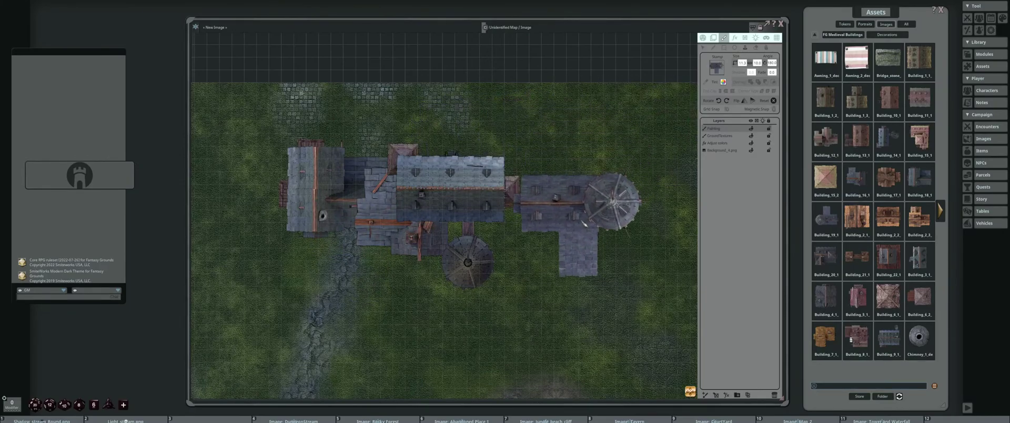
drag(648, 220, 609, 216)
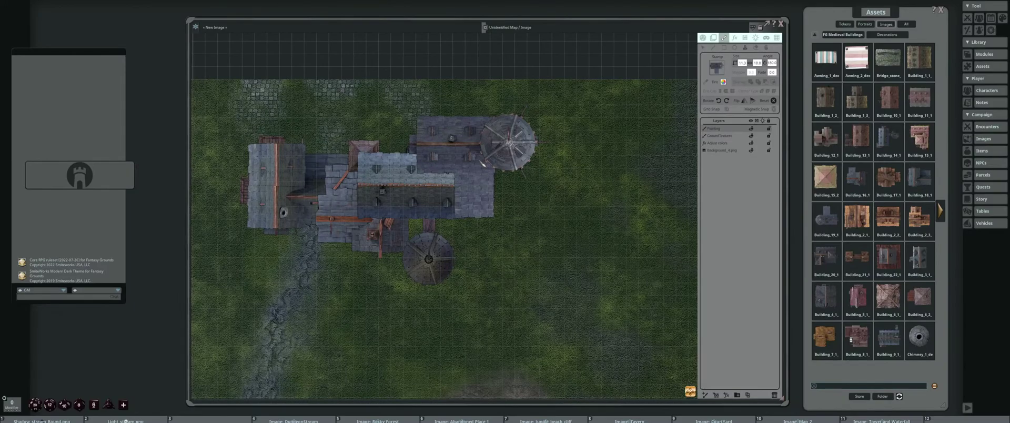
click(508, 141)
Stamp the building with the pyramid-shaped roof at the right end of the complex, rotated 90 degrees and enlarged to a width of 10
click(826, 217)
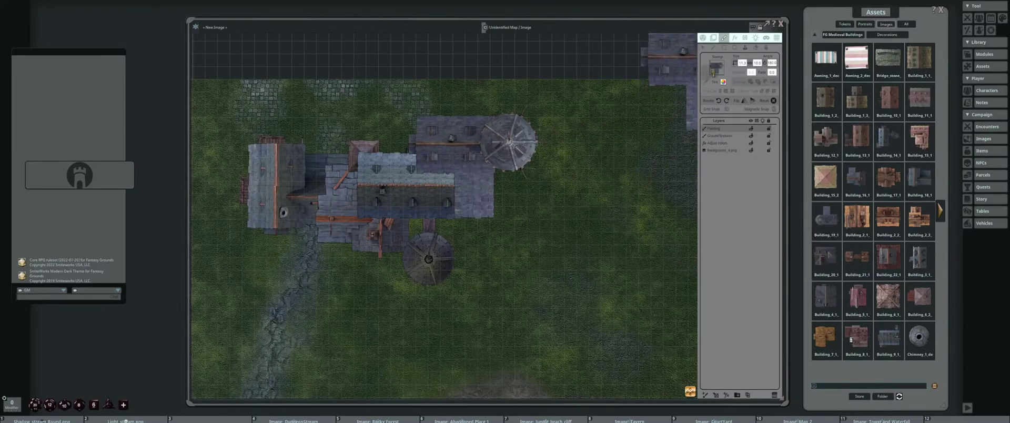
click(506, 180)
scroll(511, 184, up, 2)
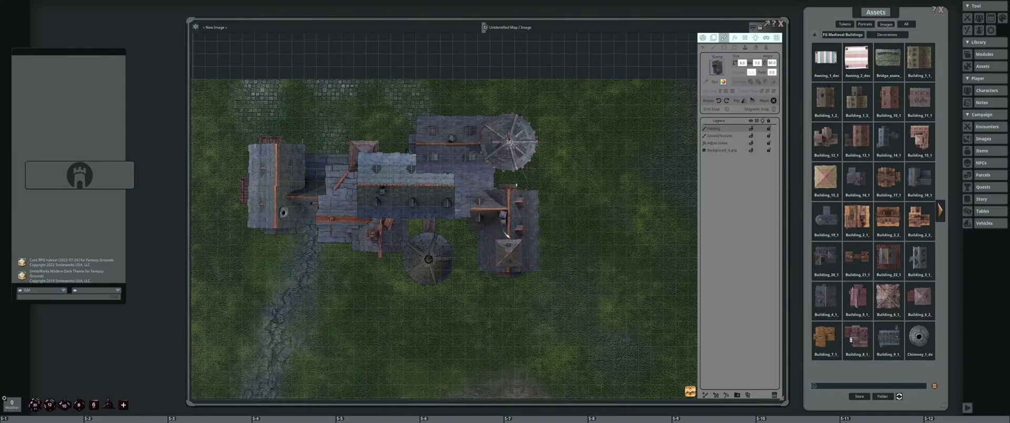
scroll(503, 232, up, 2)
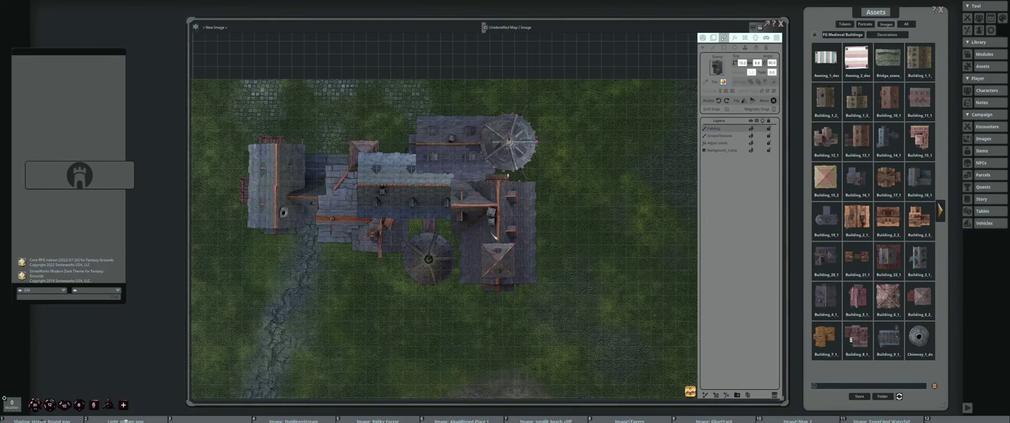
click(494, 237)
drag(489, 237, 642, 237)
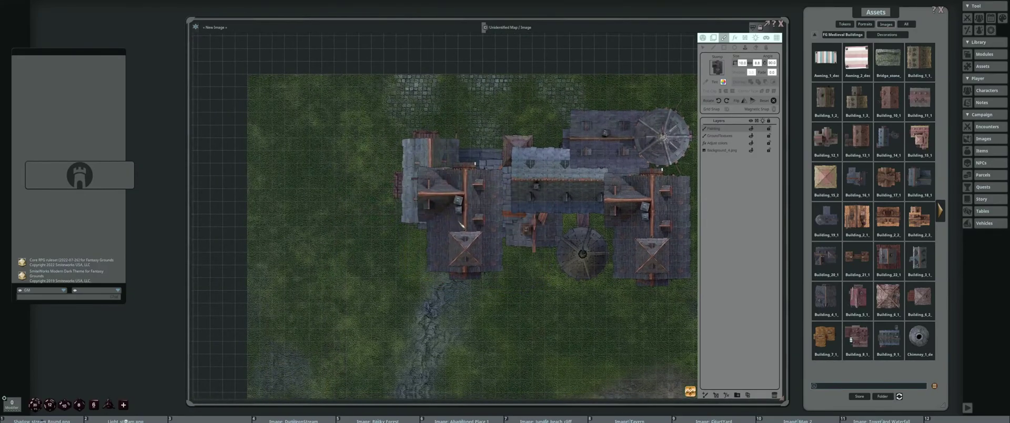
scroll(531, 225, down, 2)
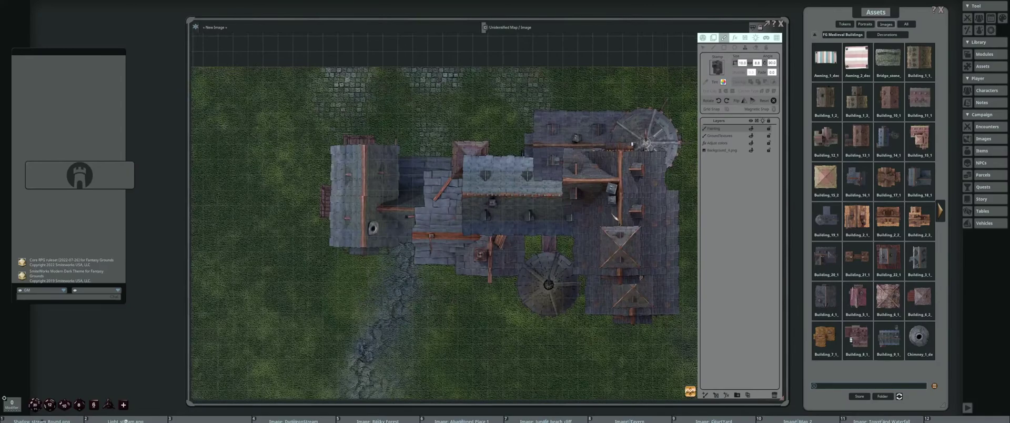
drag(531, 225, 501, 225)
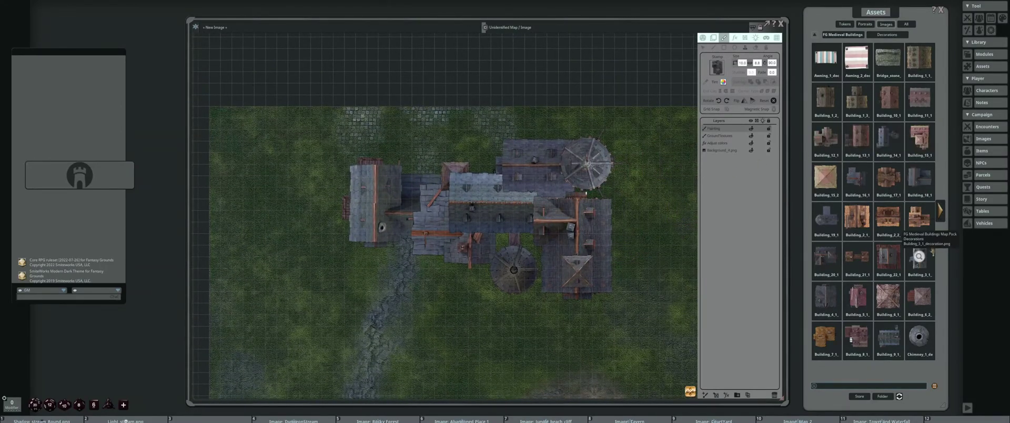
Open the second page of decorations and load Tower_1 as the stamp
mouse_move(928, 35)
mouse_down()
mouse_move(901, 19)
mouse_move(930, 35)
mouse_up()
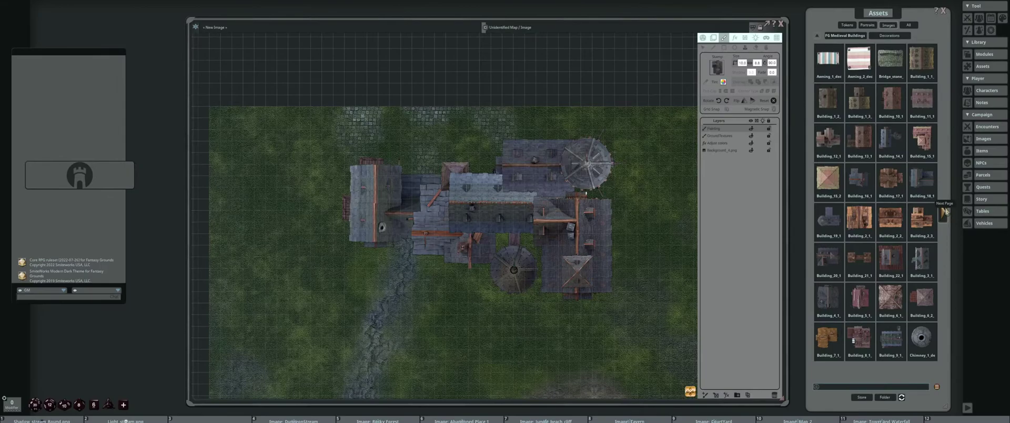
click(942, 211)
click(811, 212)
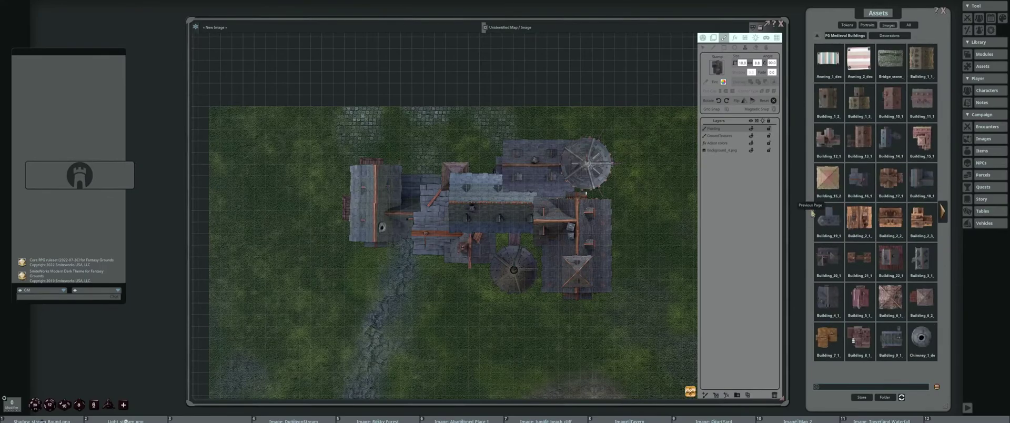
click(943, 213)
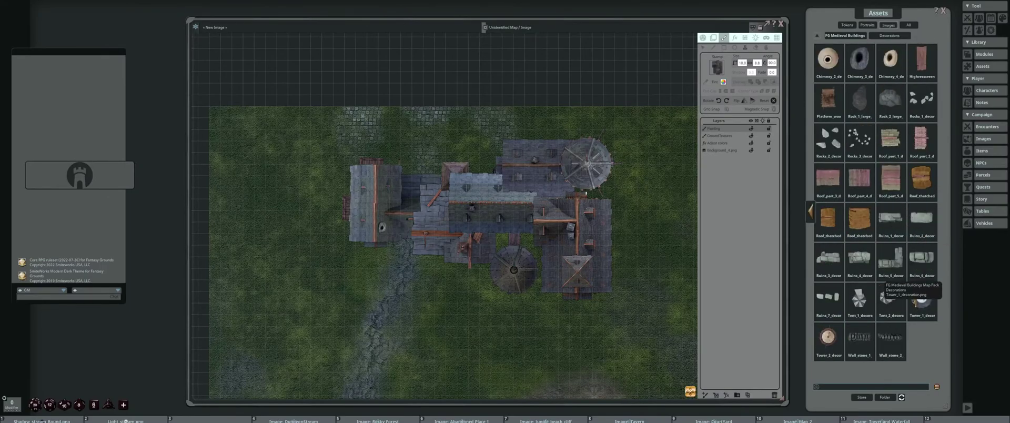
click(922, 299)
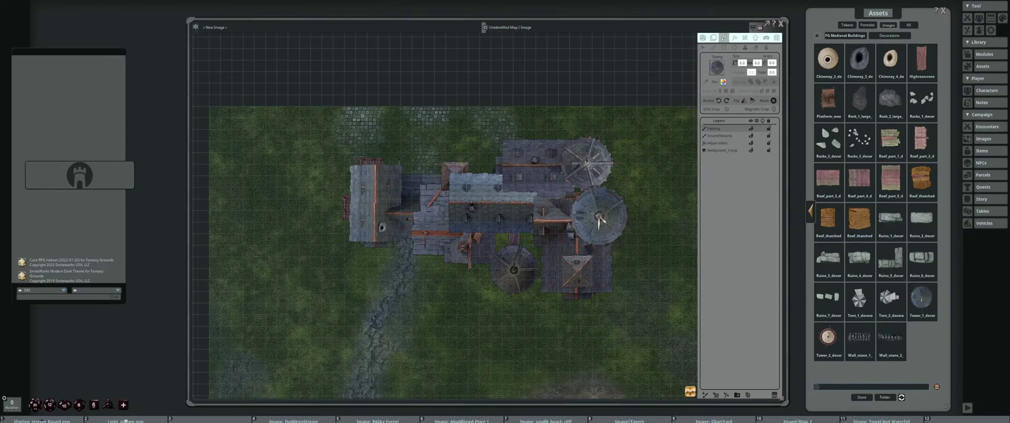
Rotate the Tower_1 stamp and place it over the round tower at the upper right of the building complex
scroll(585, 171, up, 2)
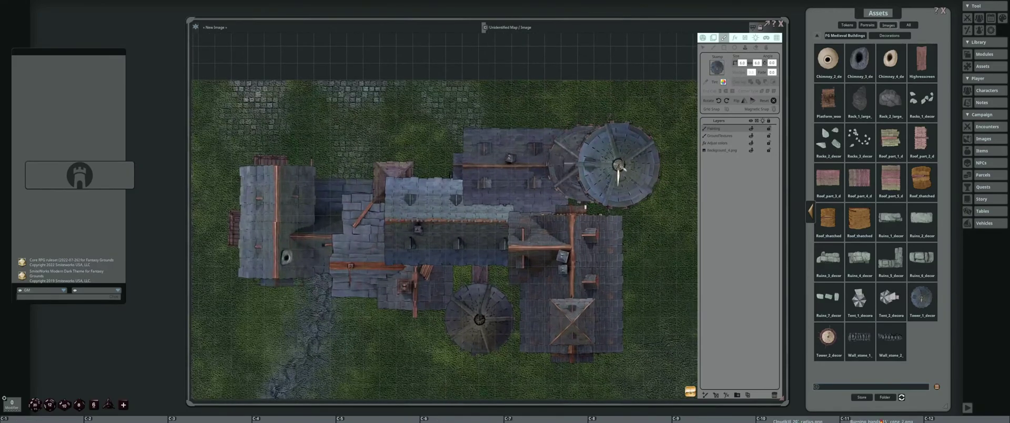
scroll(590, 169, up, 14)
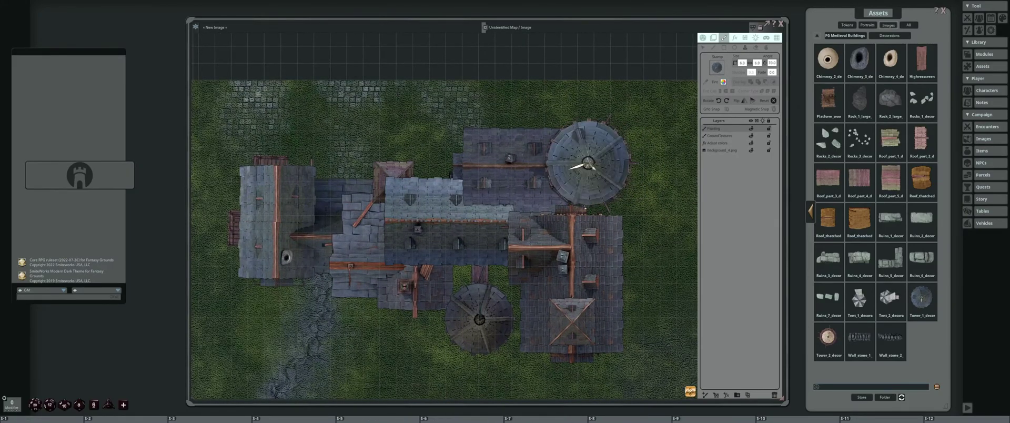
scroll(590, 169, up, 5)
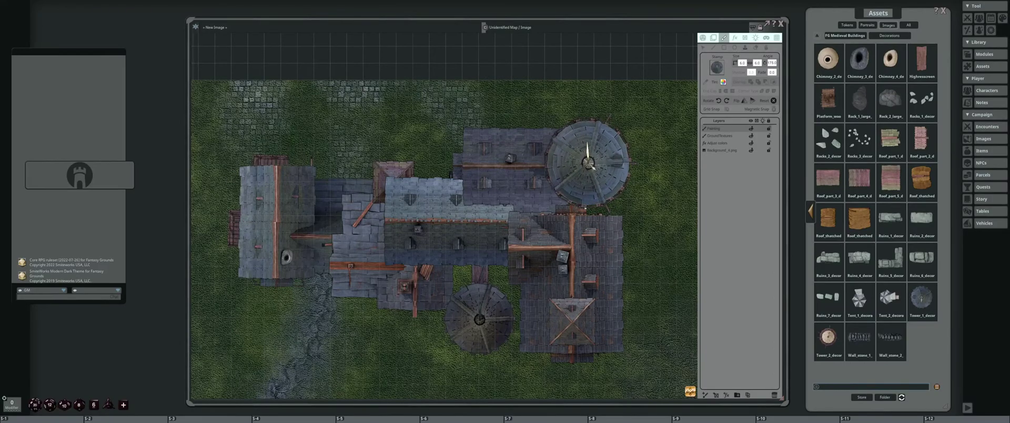
drag(638, 216, 656, 181)
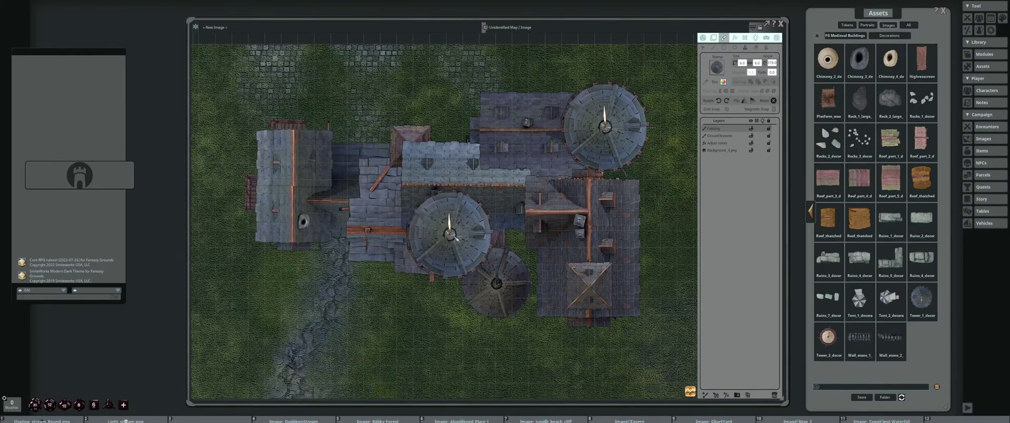
Reduce the Tower_1 stamp and place a smaller copy at the lower right corner of the leftmost building, beside the path
drag(343, 244, 412, 245)
scroll(400, 248, down, 1)
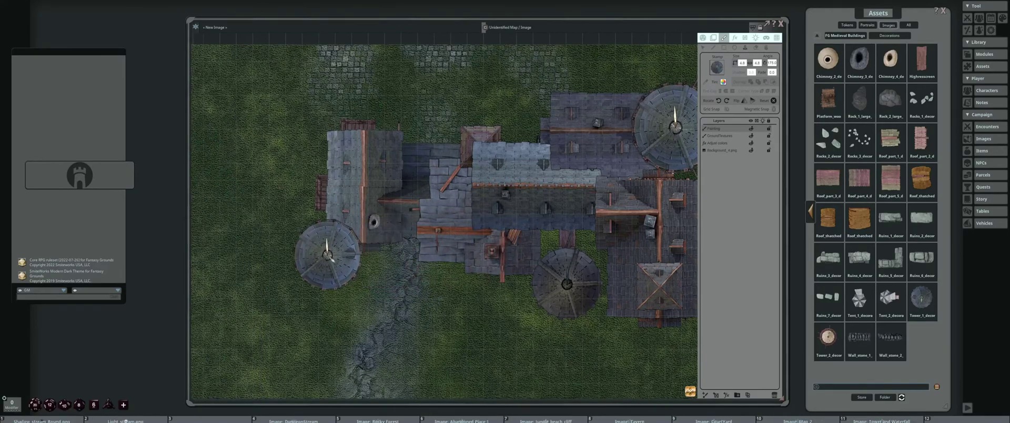
scroll(376, 239, down, 3)
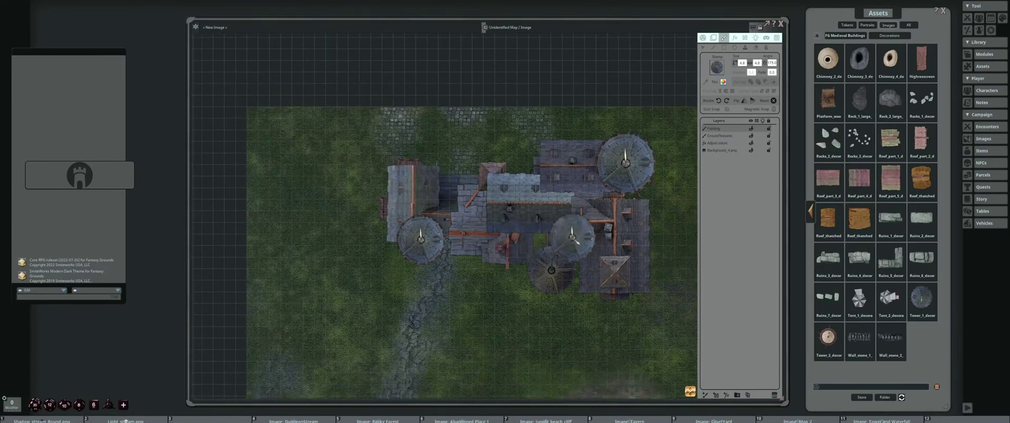
scroll(650, 235, up, 2)
scroll(650, 236, up, 2)
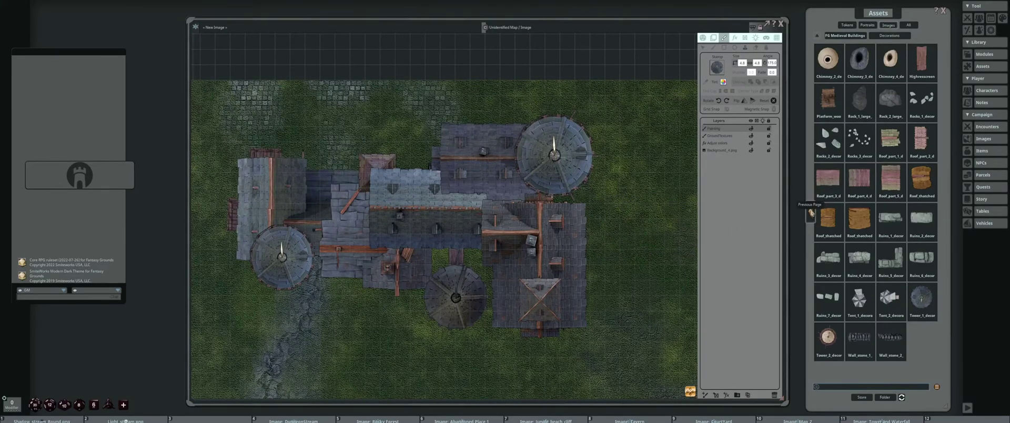
Return to the first page of decorations and load Building_11_1 as the stamp
click(811, 212)
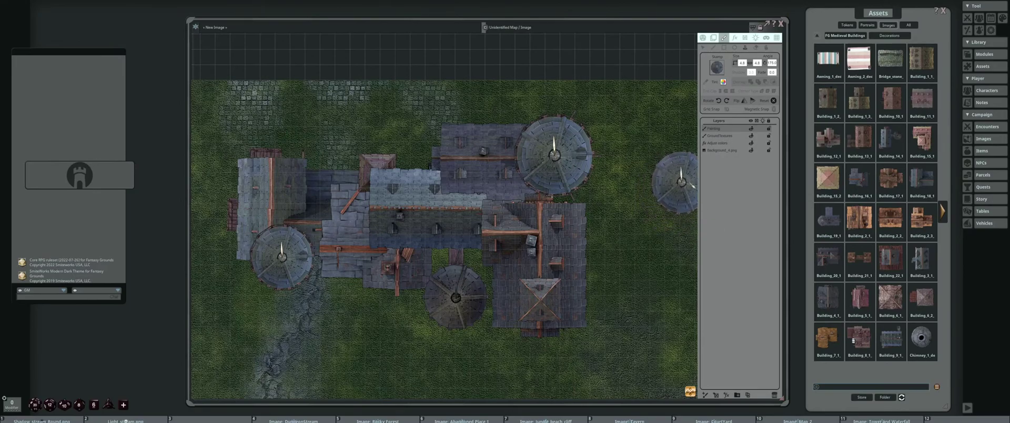
click(922, 95)
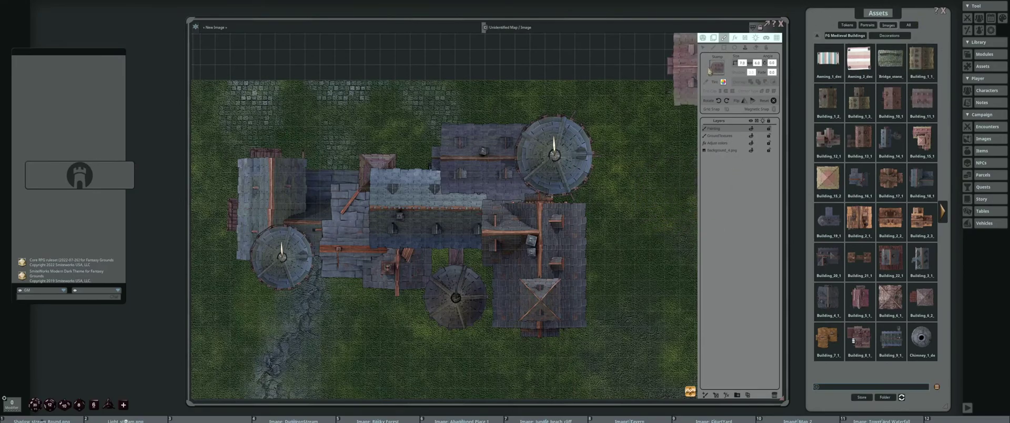
drag(587, 214, 562, 211)
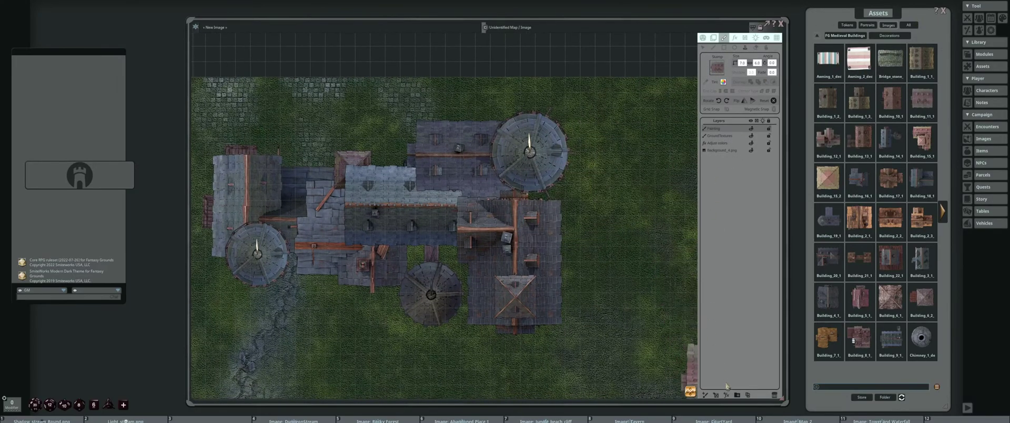
Add a new painting layer and move it directly beneath the existing building layer
click(705, 395)
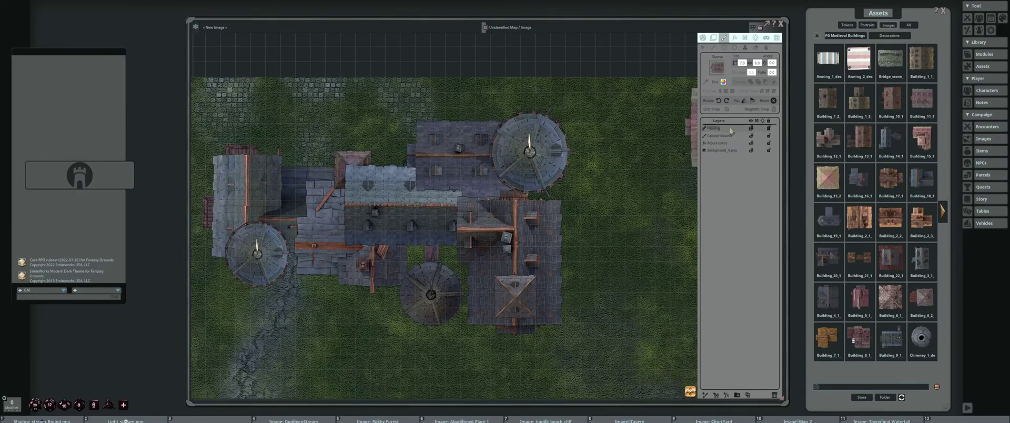
drag(730, 133, 730, 135)
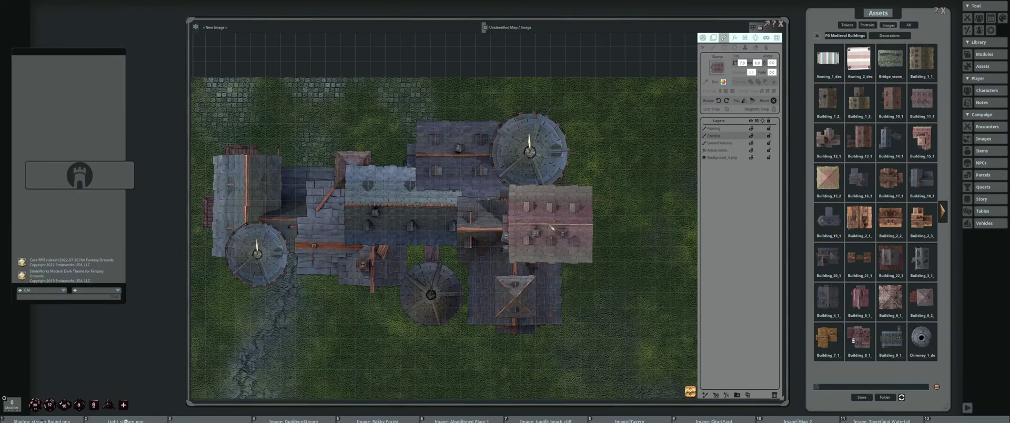
Rotate the Building_11_1 stamp by 90 degrees and place it beneath the right side of the building complex, below the large round tower
scroll(551, 225, up, 2)
scroll(551, 227, up, 4)
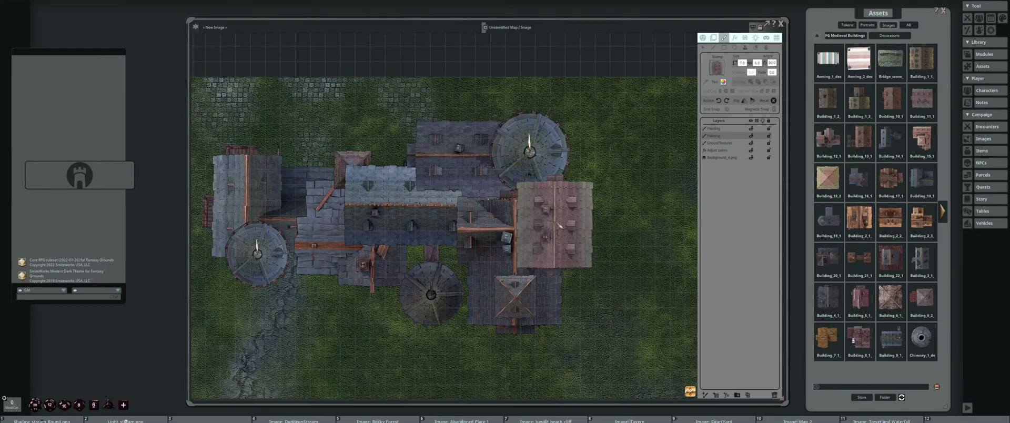
click(561, 225)
drag(646, 301, 704, 282)
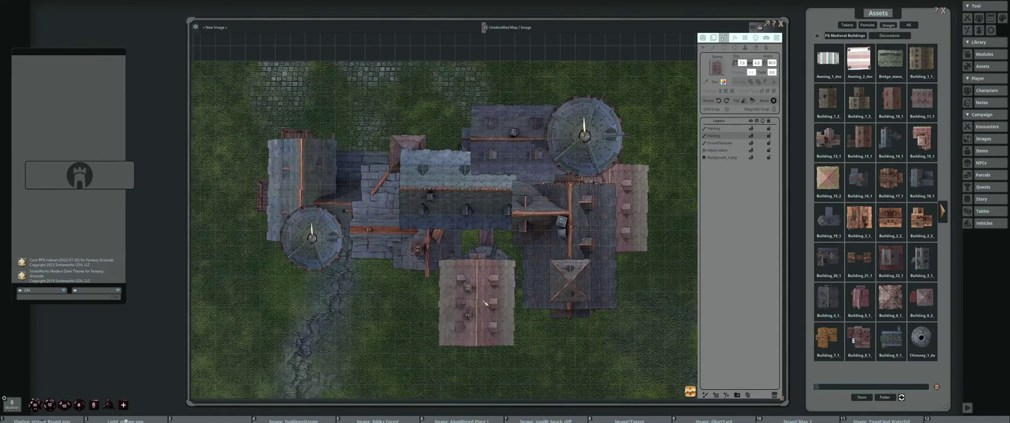
drag(583, 296, 580, 320)
scroll(584, 294, down, 5)
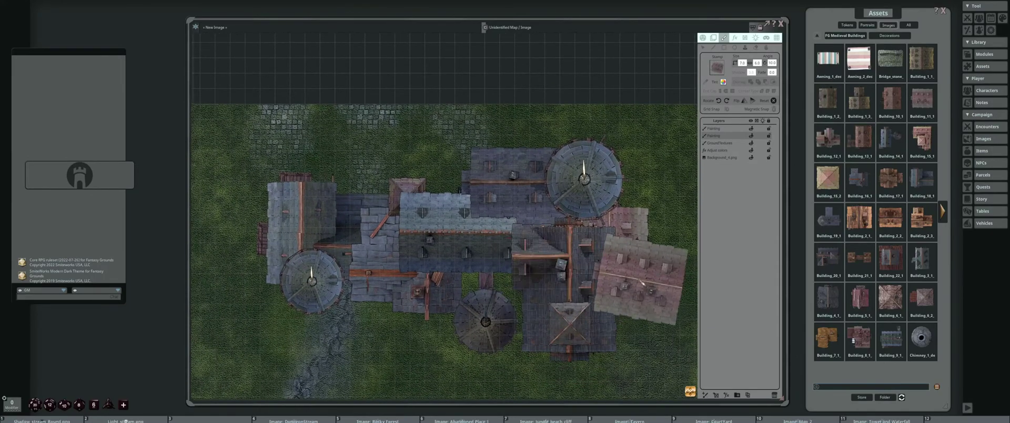
scroll(588, 274, down, 1)
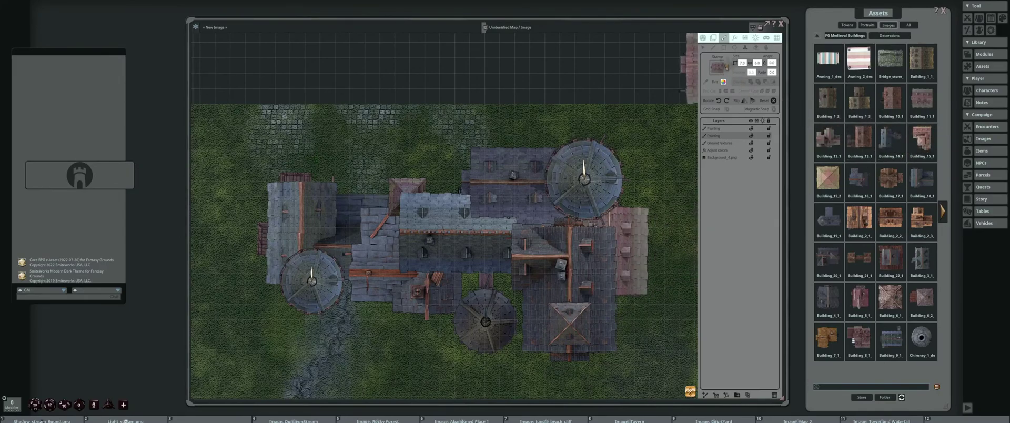
Load the large cross-shaped red-roofed building as the stamp, rotate it to 180 degrees, and place it beneath the complex between the two lower towers
drag(727, 68, 721, 67)
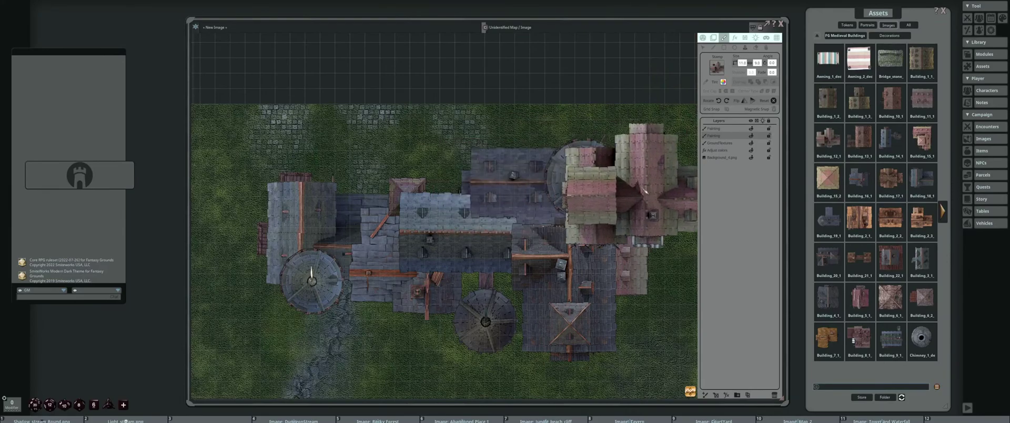
scroll(645, 191, up, 8)
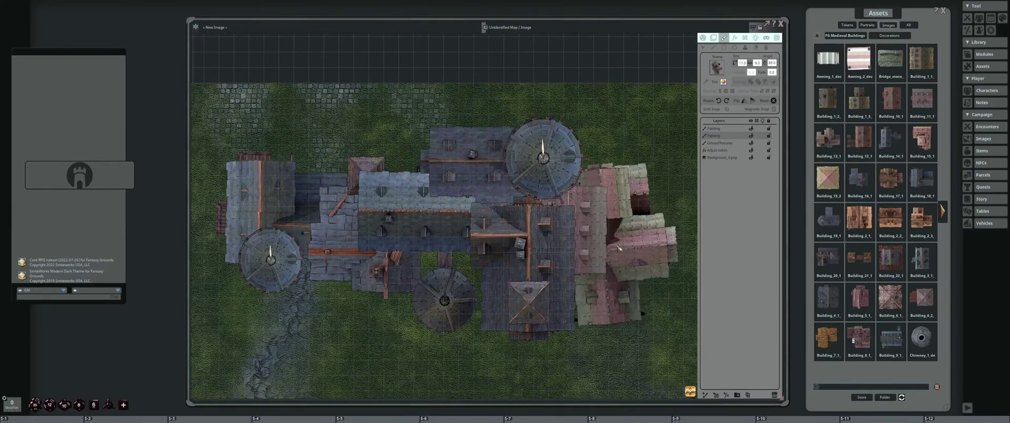
drag(477, 277, 639, 267)
scroll(497, 345, up, 12)
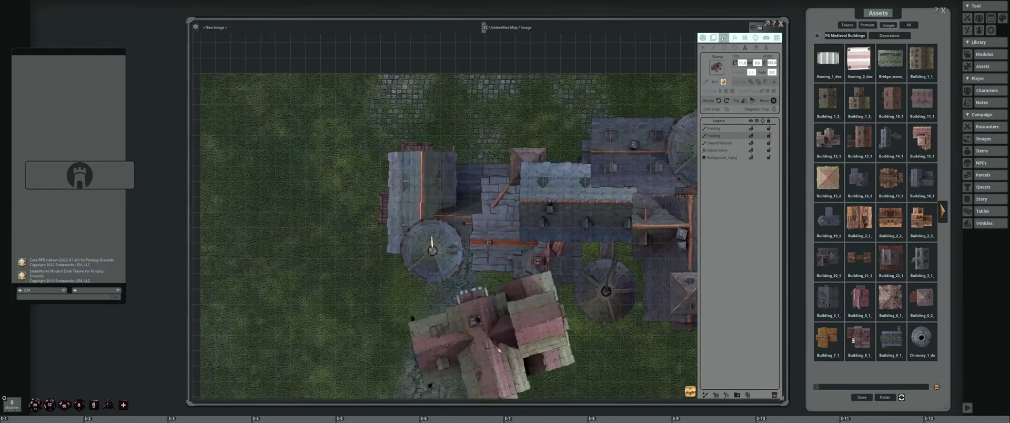
scroll(502, 337, up, 2)
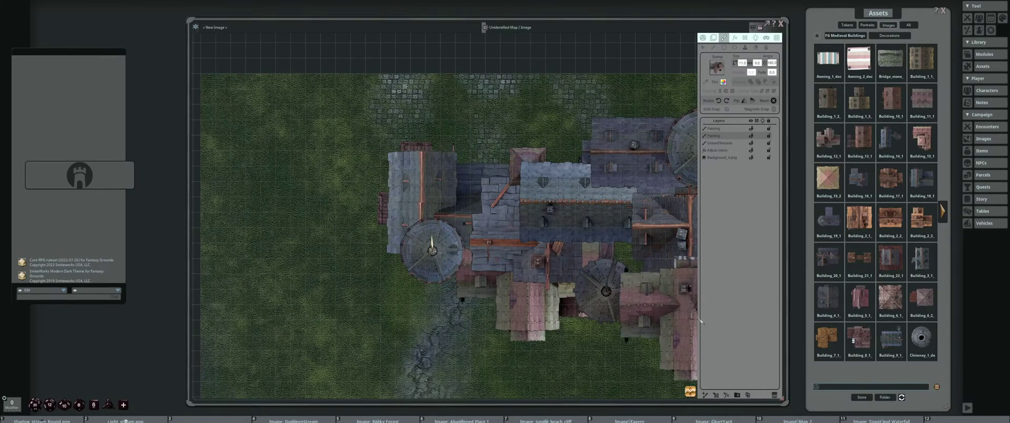
Delete the Building_11_1 stamp from the right side of the building complex
drag(697, 319, 683, 302)
scroll(683, 302, down, 1)
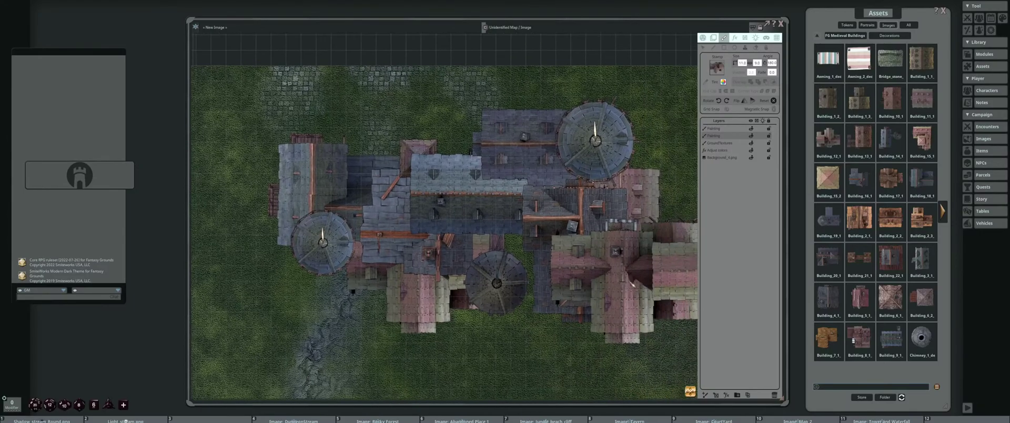
scroll(657, 308, down, 1)
scroll(605, 305, up, 3)
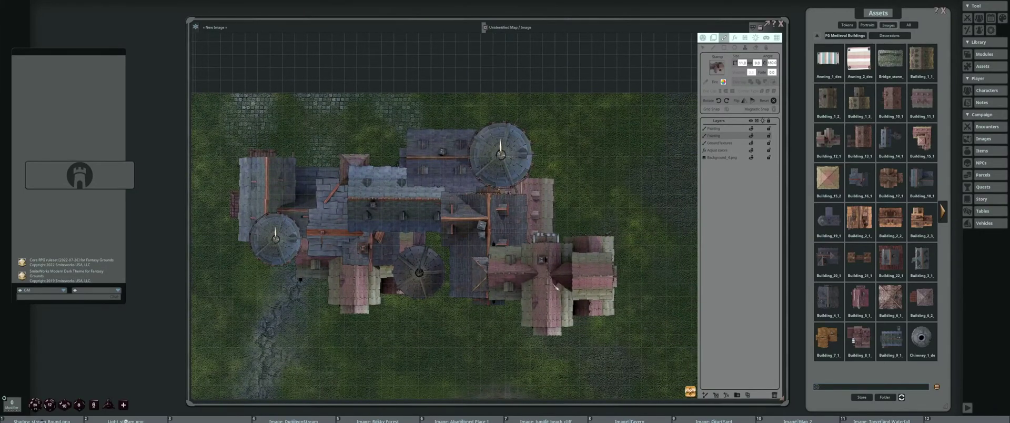
click(703, 47)
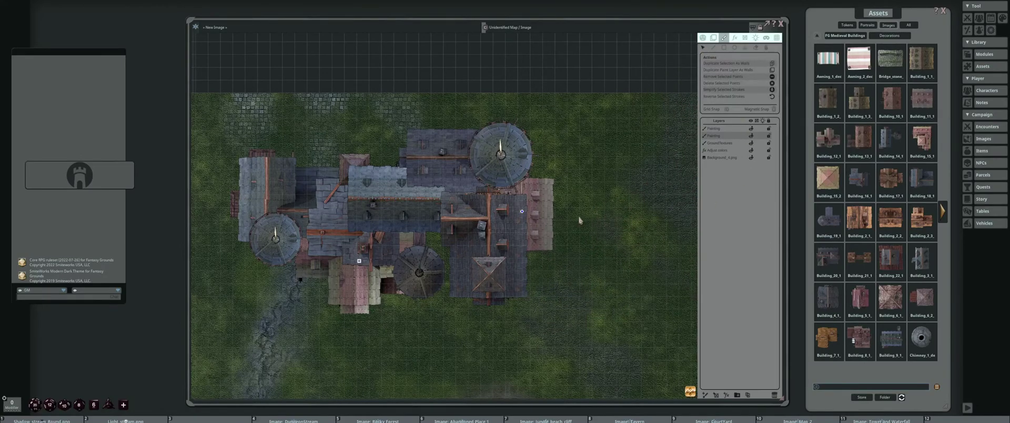
key(Delete)
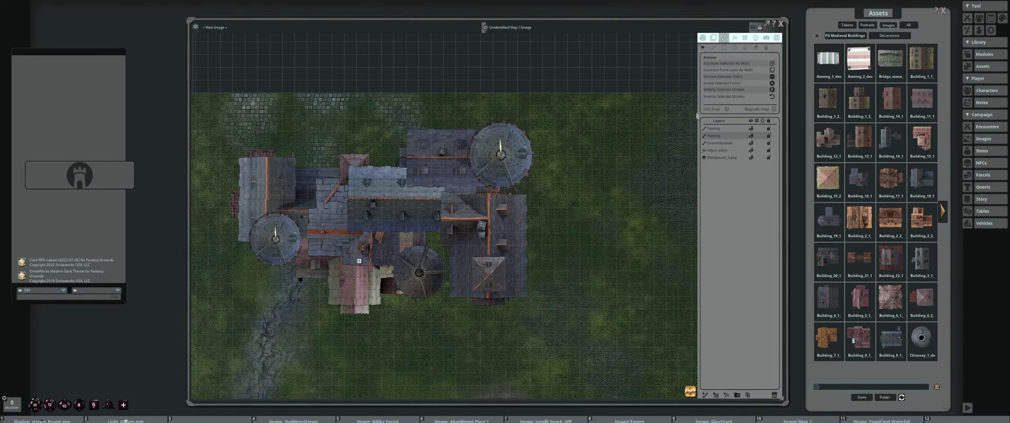
Rotate the cross-shaped building stamp to 90 degrees and place it beneath the right side of the complex
click(745, 48)
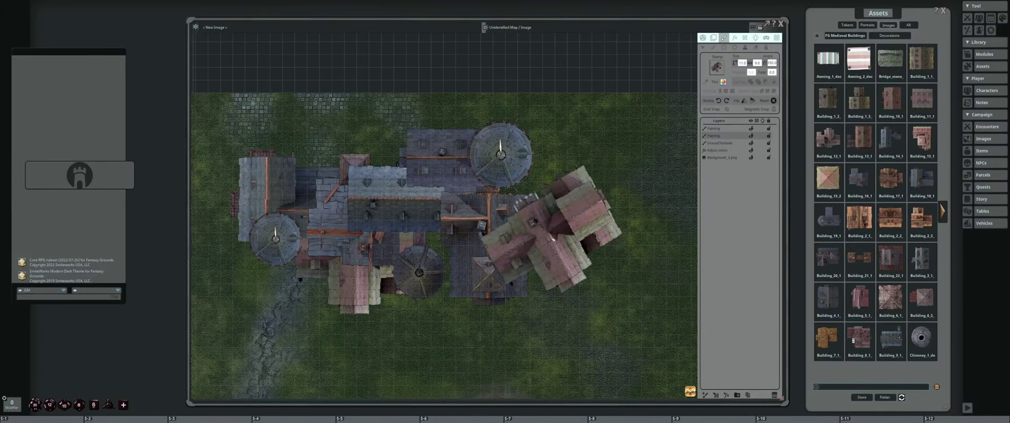
scroll(552, 236, down, 3)
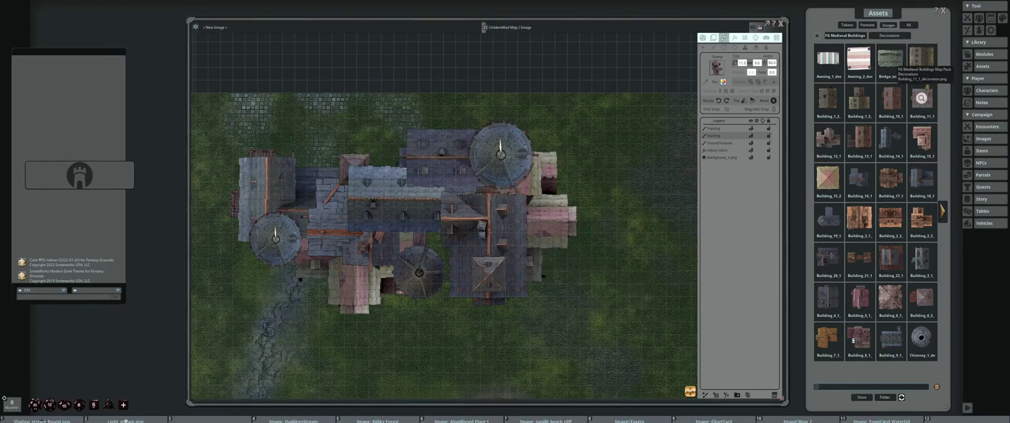
Load Building_11_1 as the stamp, rotated by 90 degrees, and place it beside the large round tower over the red-roofed wing
click(922, 97)
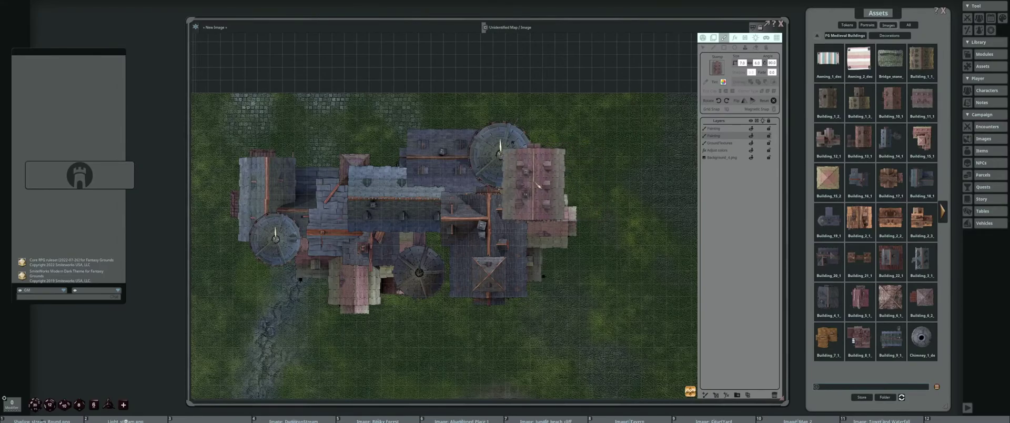
click(535, 182)
scroll(658, 194, up, 3)
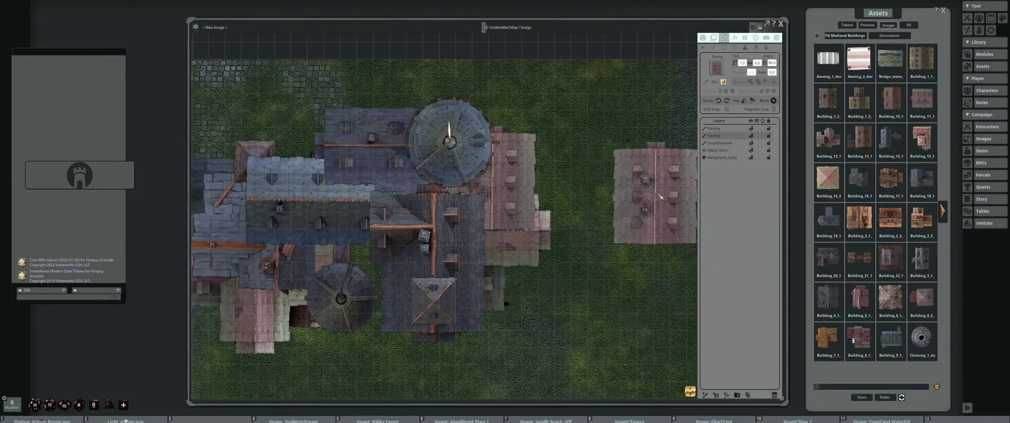
Load Building_15_2 as the stamp for the lower right corner of the building complex
scroll(658, 200, down, 4)
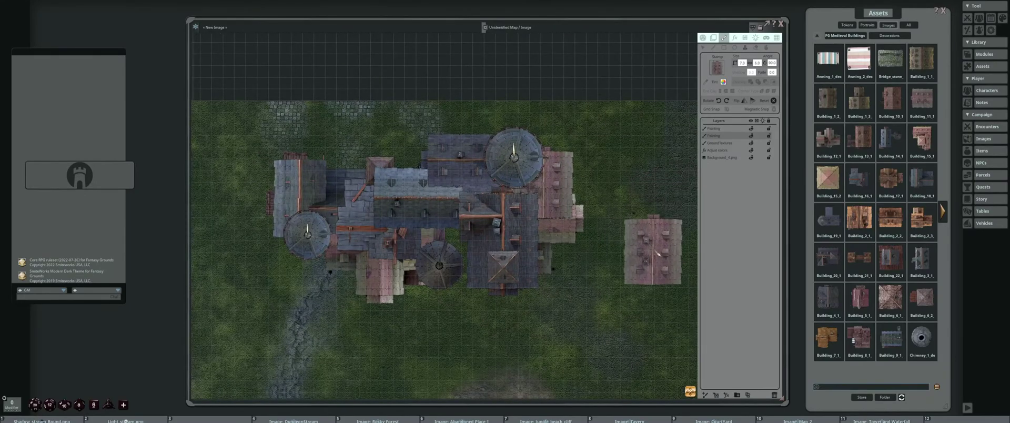
drag(639, 258, 609, 234)
scroll(565, 257, down, 3)
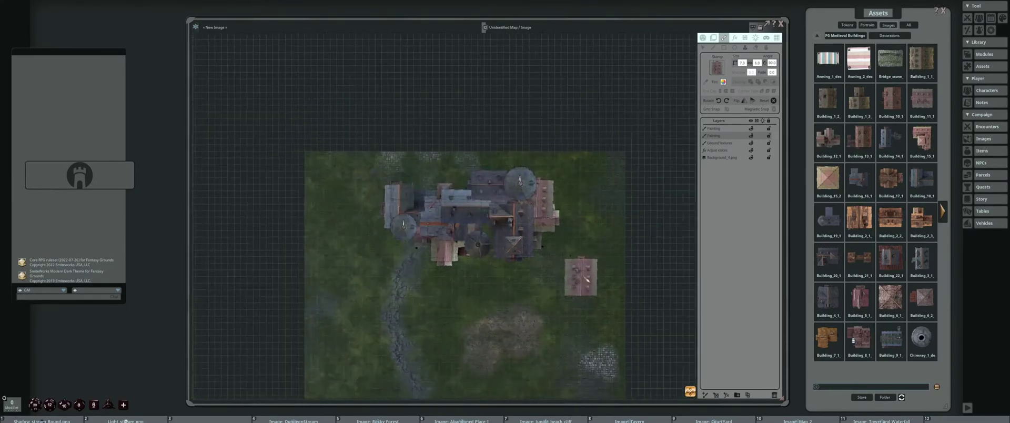
drag(575, 275, 582, 234)
scroll(582, 231, up, 3)
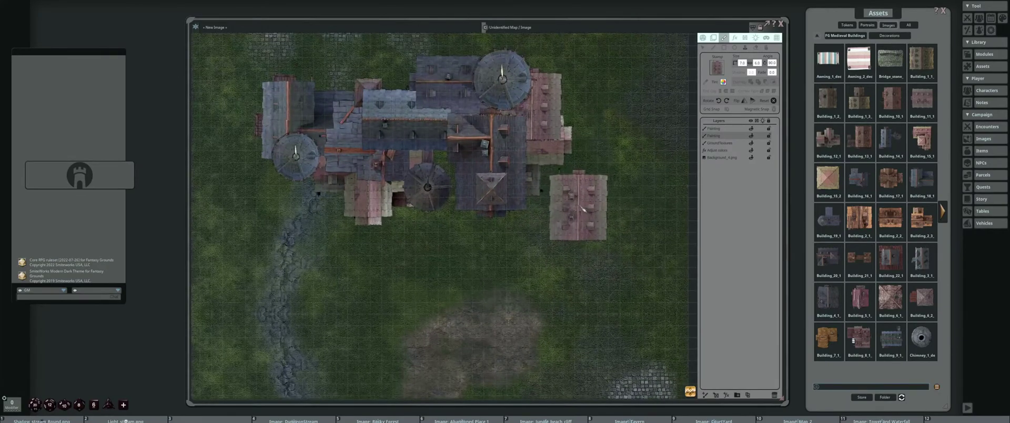
scroll(581, 208, up, 1)
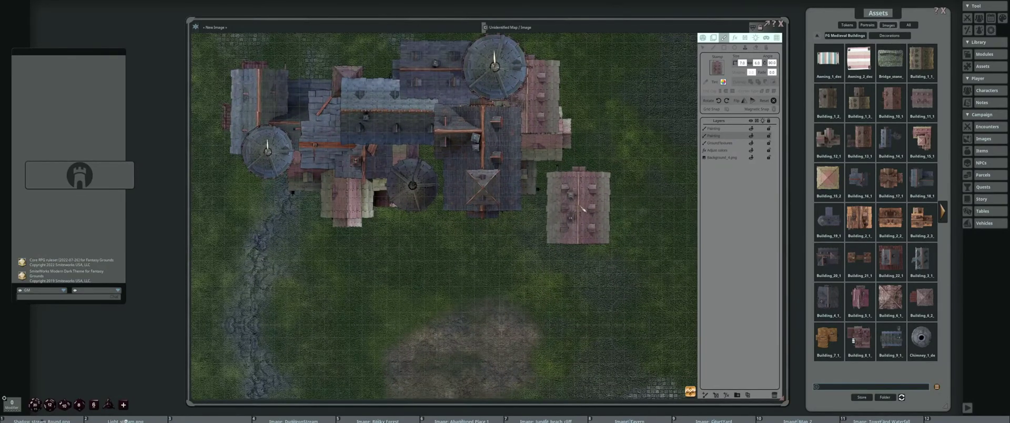
drag(568, 243, 553, 265)
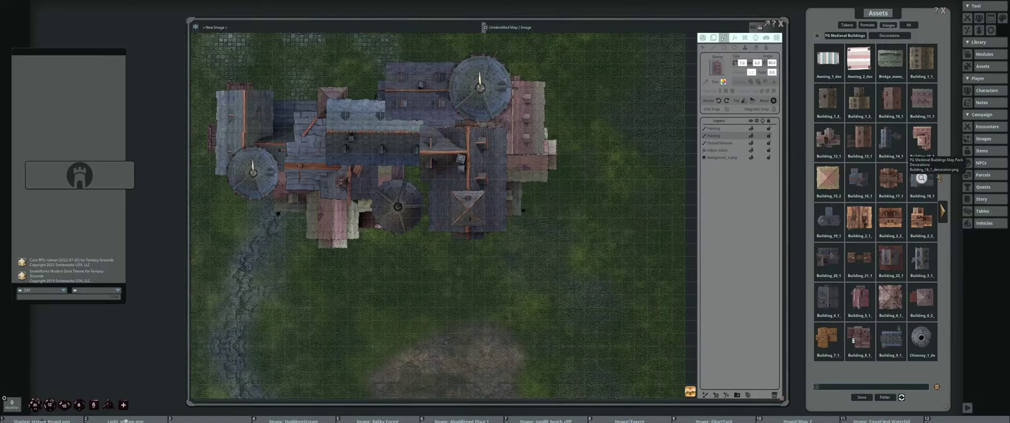
click(828, 178)
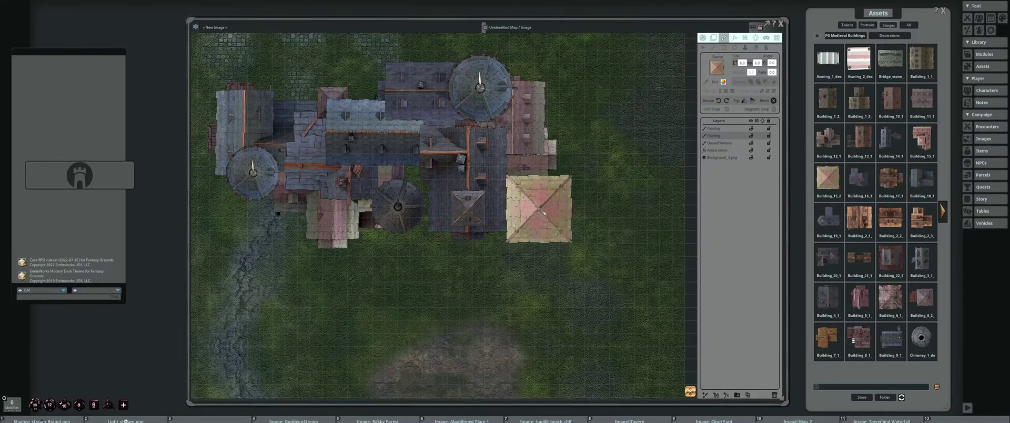
Shrink the square Building_15_2 roof stamp and rotate it to 90 degrees beside the manor's east side
scroll(532, 203, down, 4)
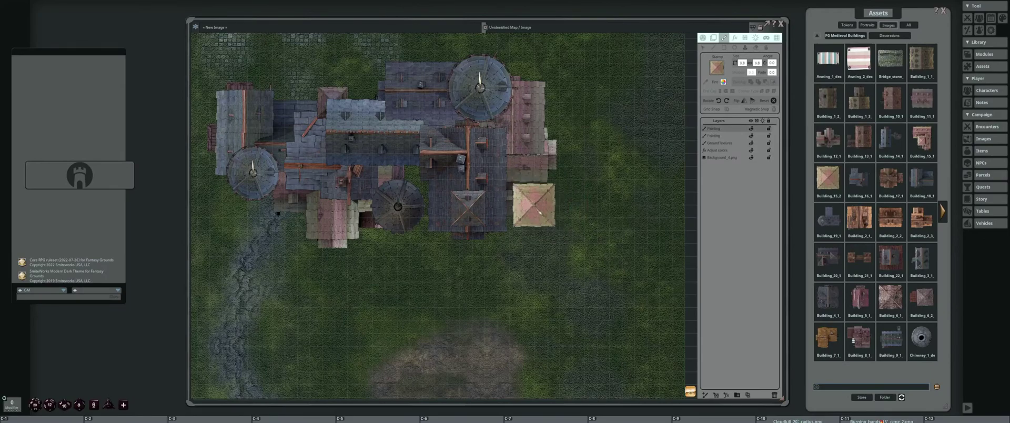
scroll(539, 213, up, 2)
scroll(563, 207, down, 5)
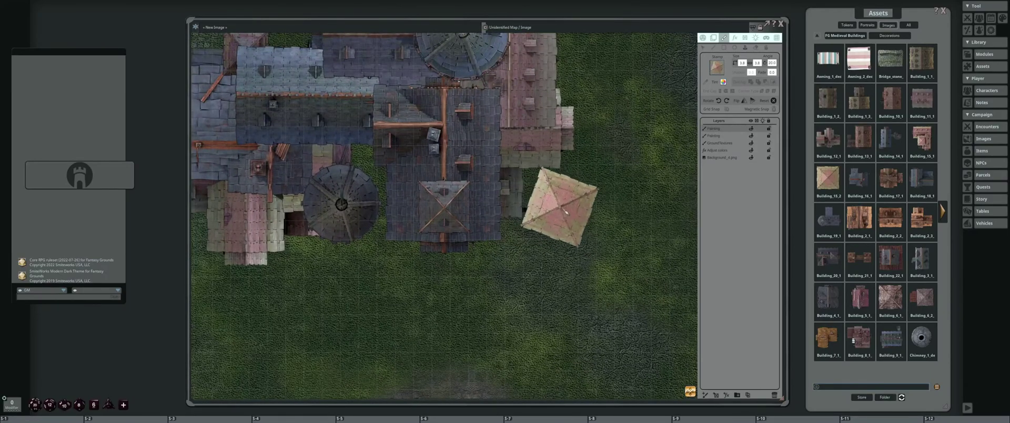
scroll(568, 209, down, 3)
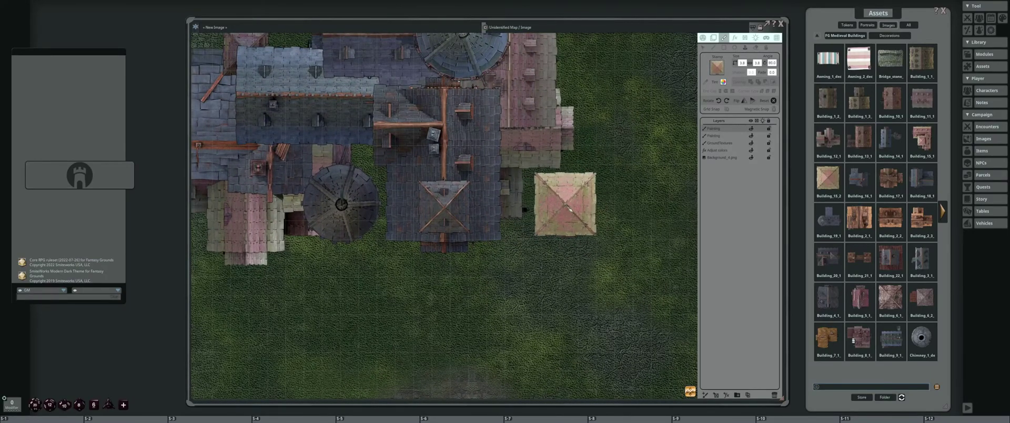
scroll(586, 250, up, 2)
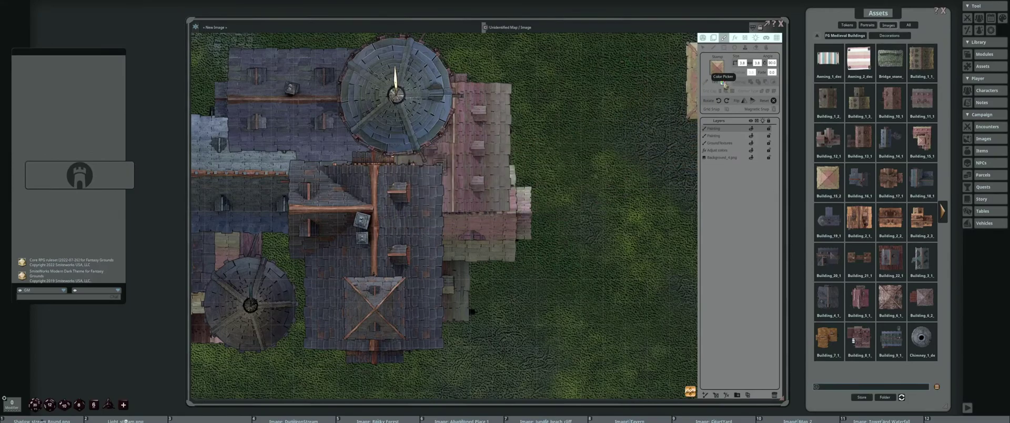
Try a dark purple paint colour on the square roof stamp
click(723, 82)
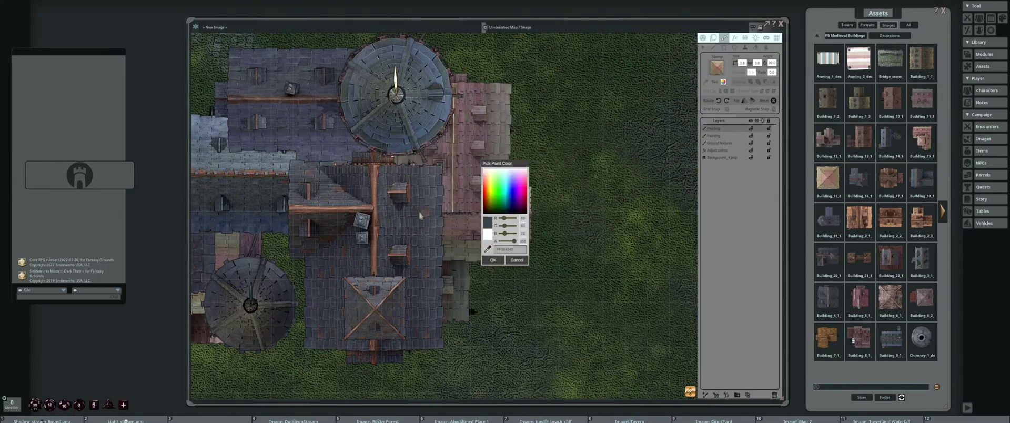
click(508, 210)
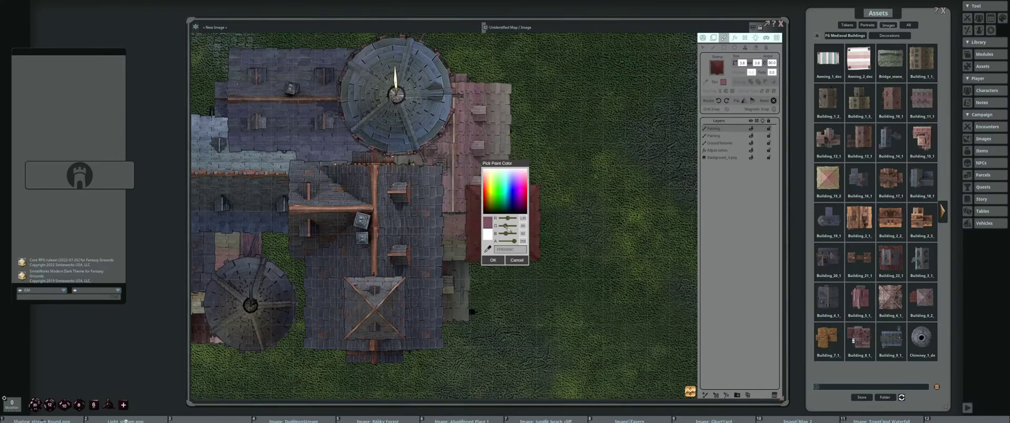
drag(506, 227, 517, 239)
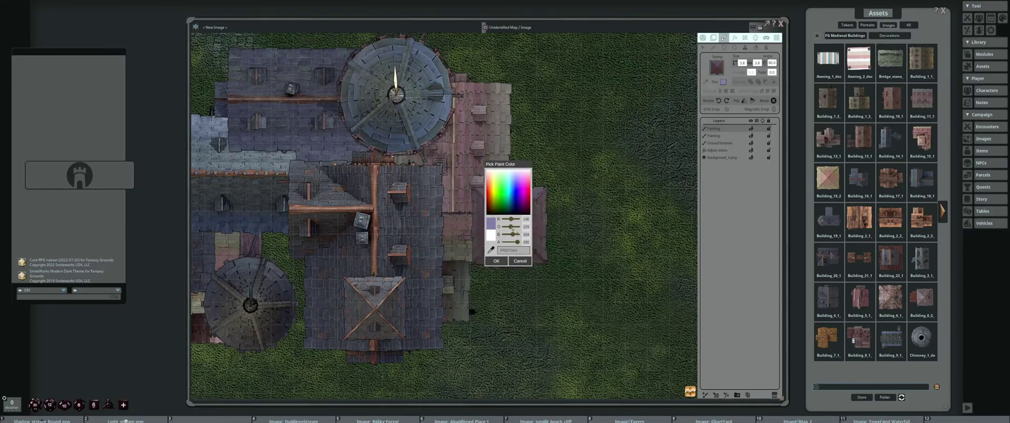
drag(514, 231, 513, 230)
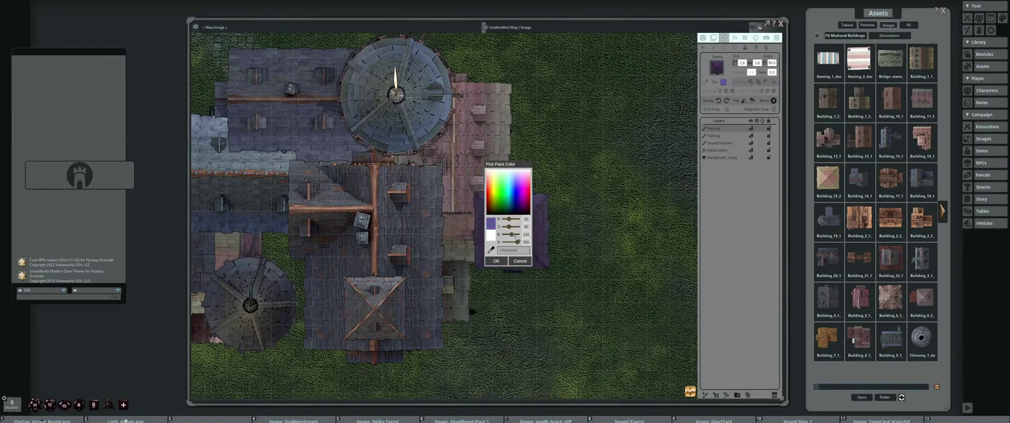
click(496, 261)
Reduce the square roof stamp to a size of 2.5 and make the lower Painting layer active
scroll(480, 235, down, 3)
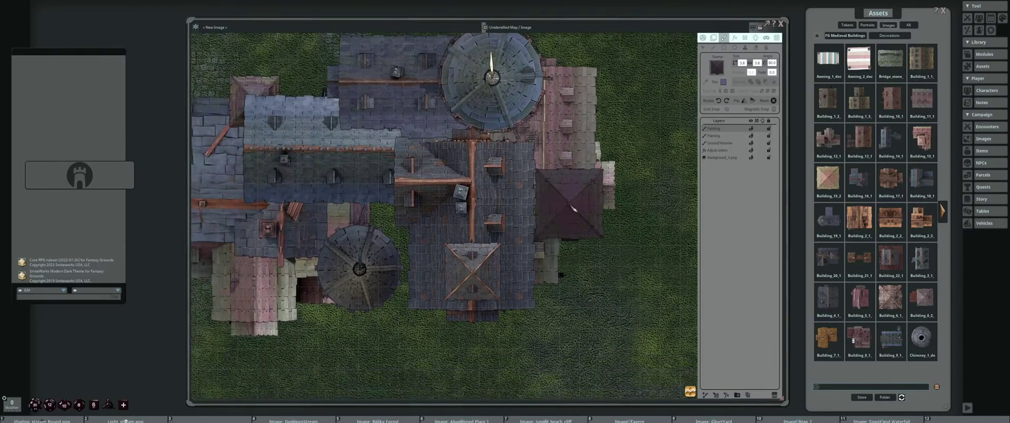
scroll(547, 211, down, 2)
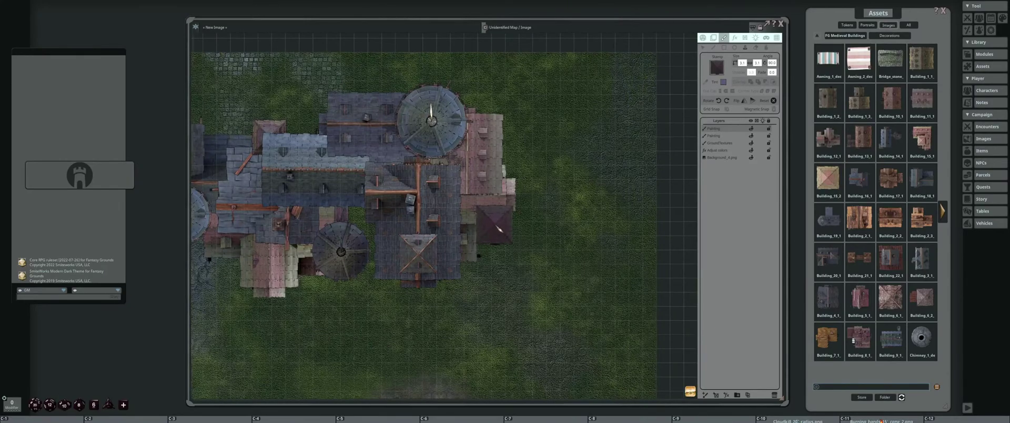
key(ctrl)
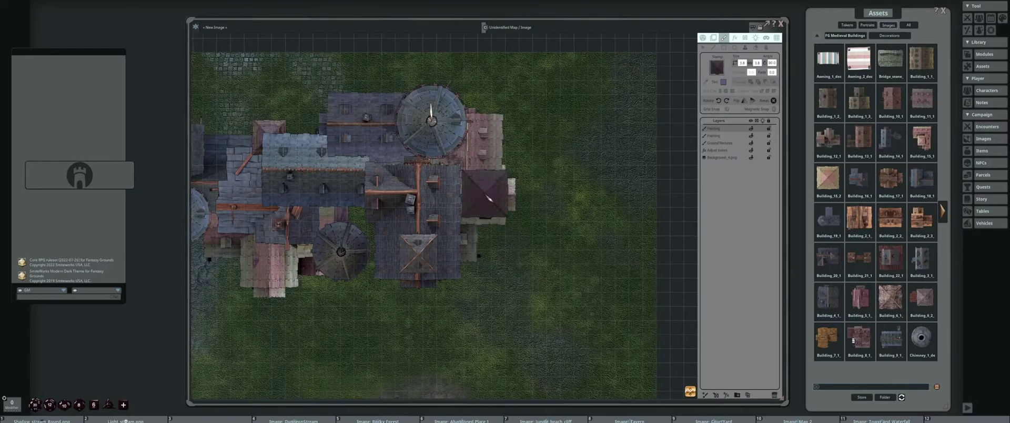
drag(489, 199, 550, 238)
scroll(549, 197, down, 2)
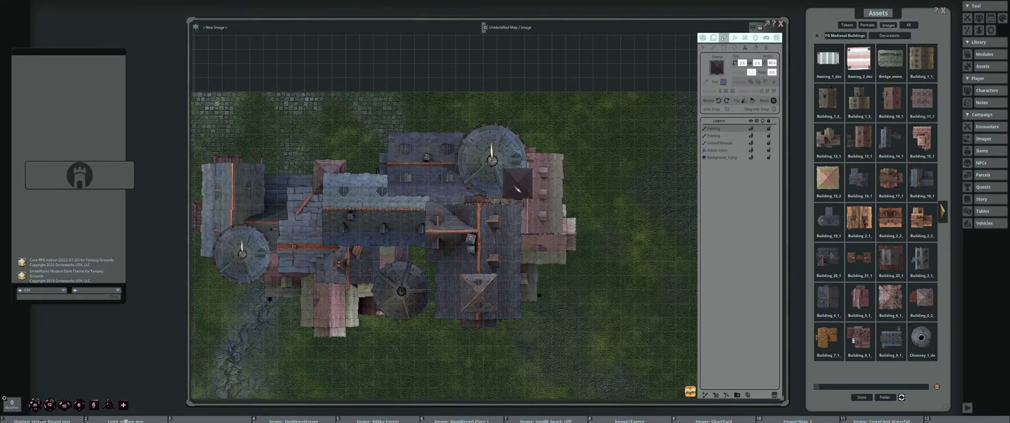
drag(458, 180, 484, 167)
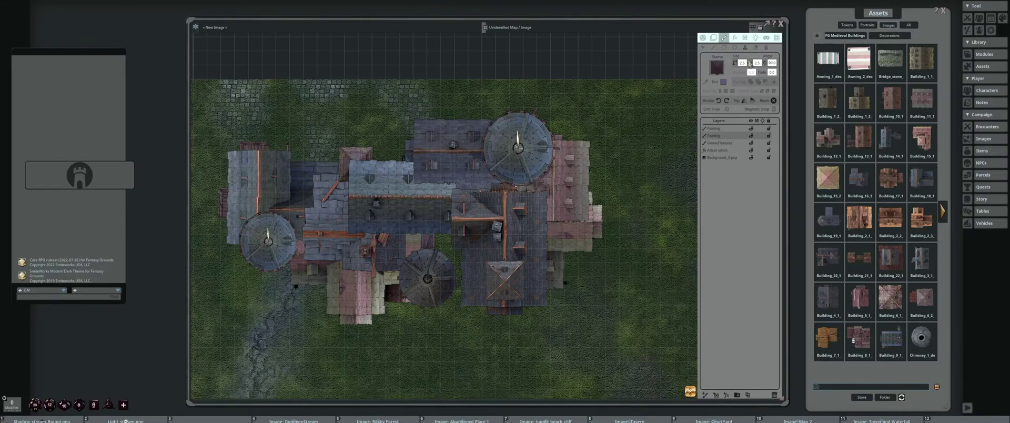
Reset the roof stamp's paint colour to white, then give it a very pale tint
click(724, 82)
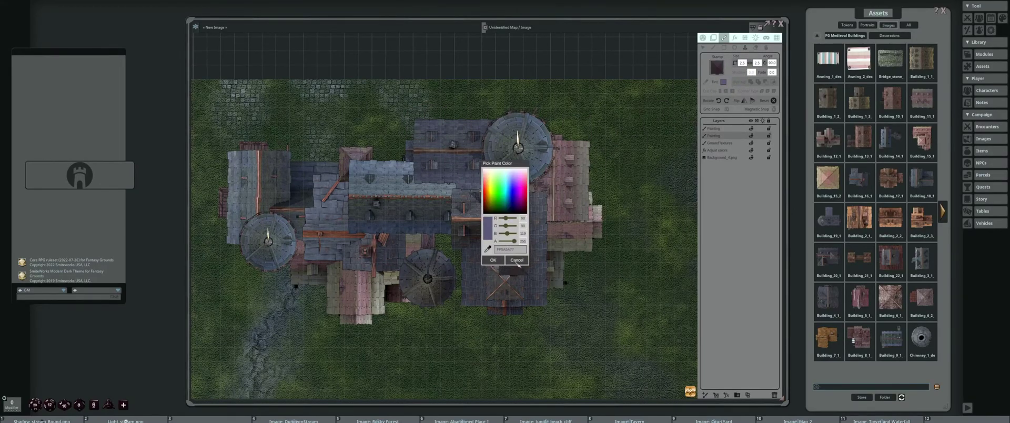
click(513, 219)
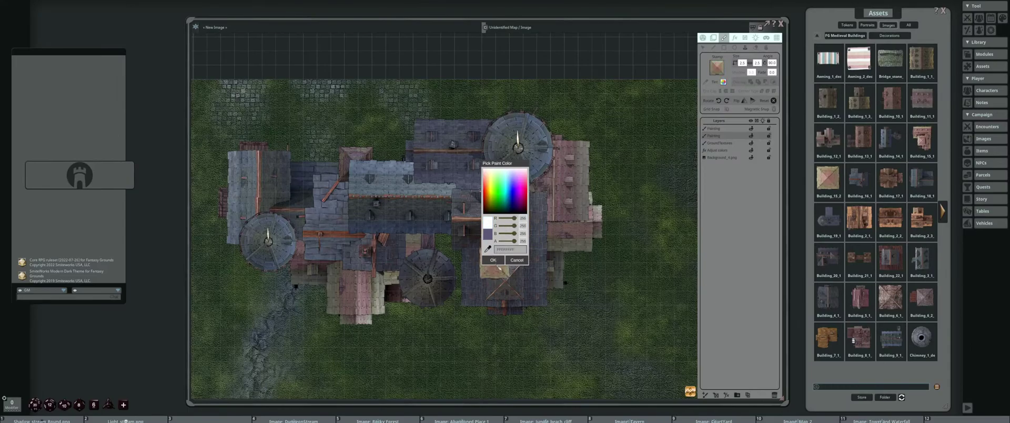
click(493, 260)
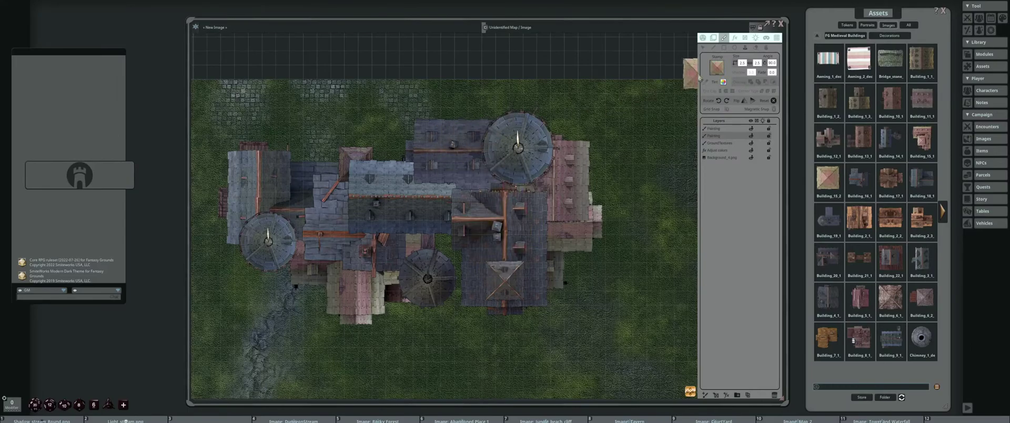
click(723, 82)
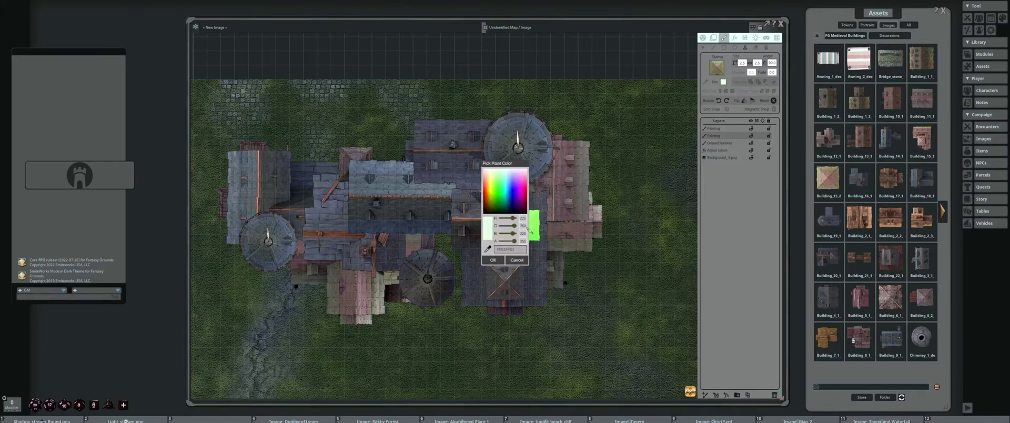
key(Return)
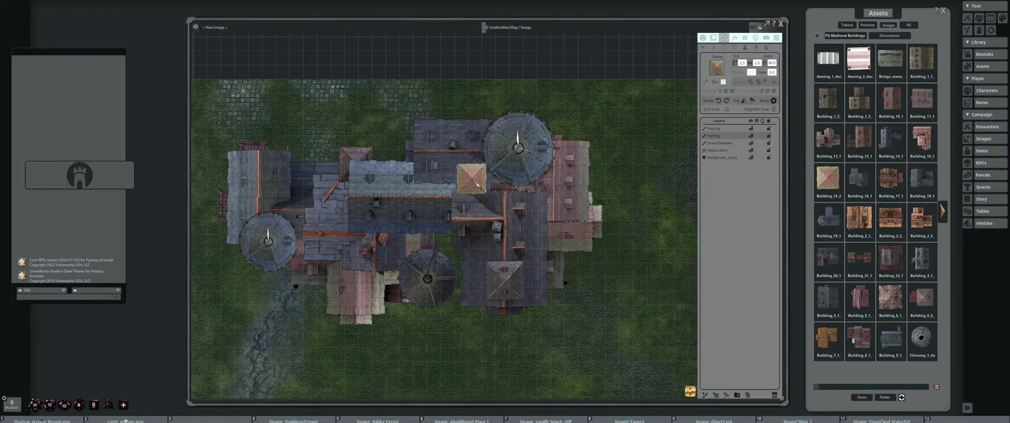
Place two square roof stamps under the north edge of the blue wing beside the large round tower, rotating the second
drag(471, 178, 529, 214)
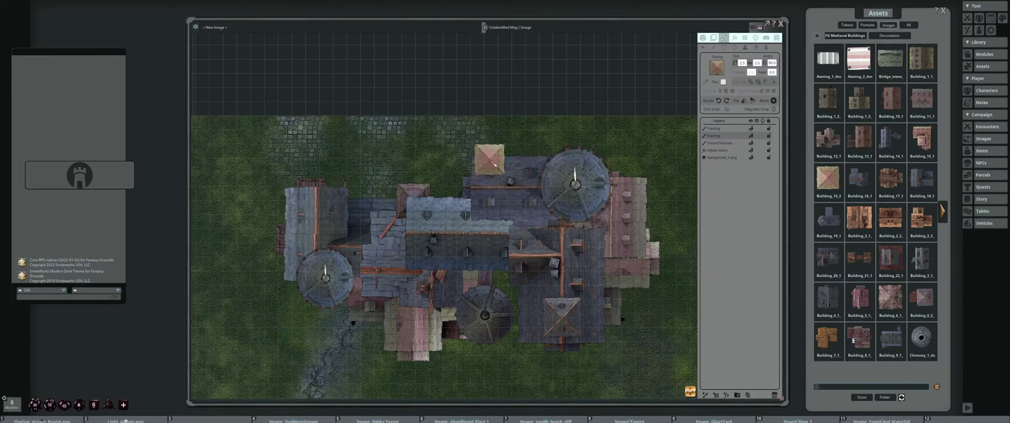
scroll(545, 168, up, 5)
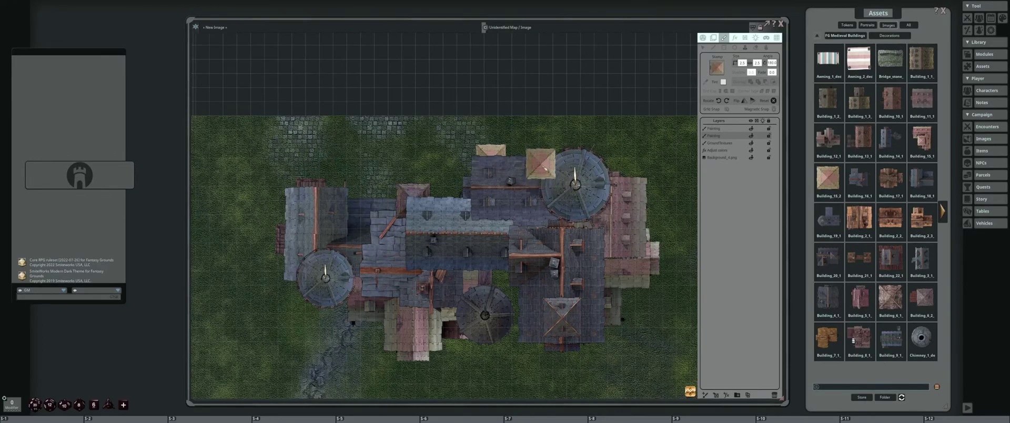
key(shift)
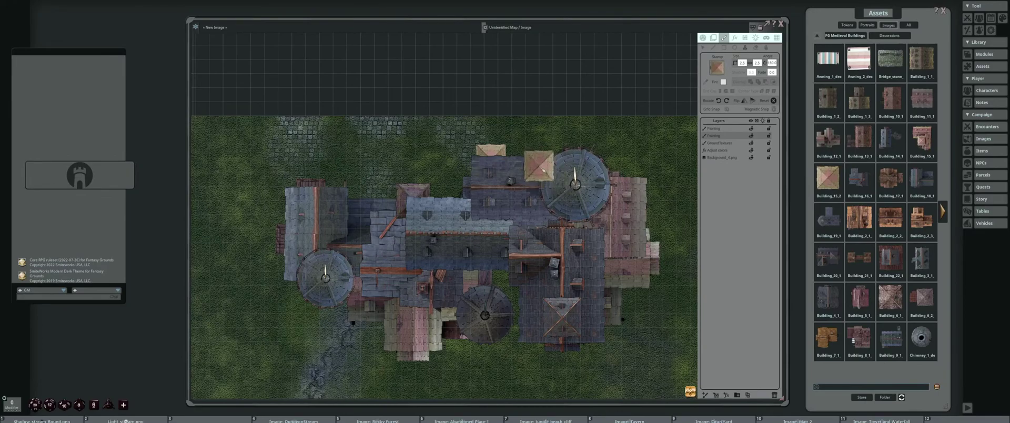
scroll(605, 167, down, 3)
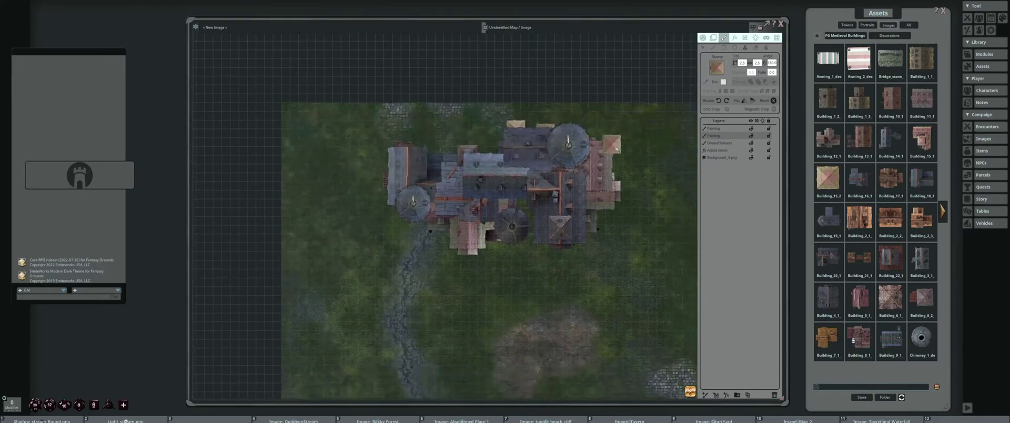
Examine the manor's east side and central roofs for another spot to fit the square roof stamp
scroll(649, 165, up, 2)
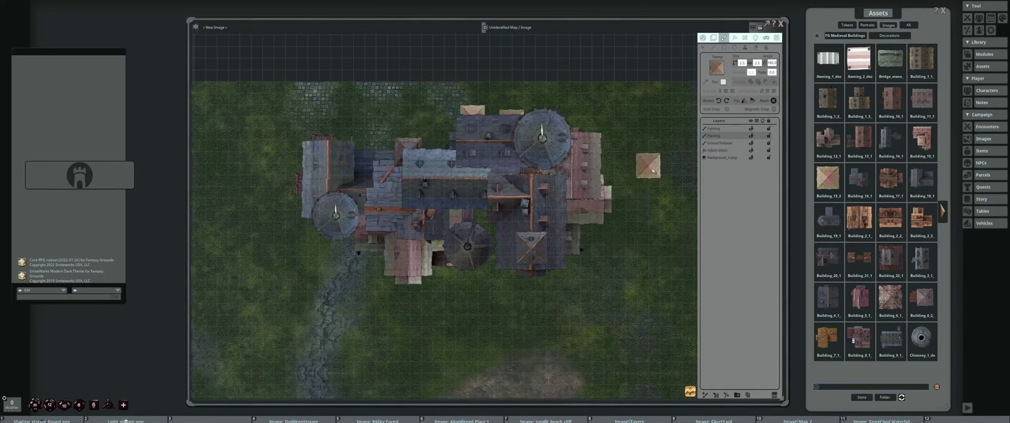
scroll(621, 168, up, 2)
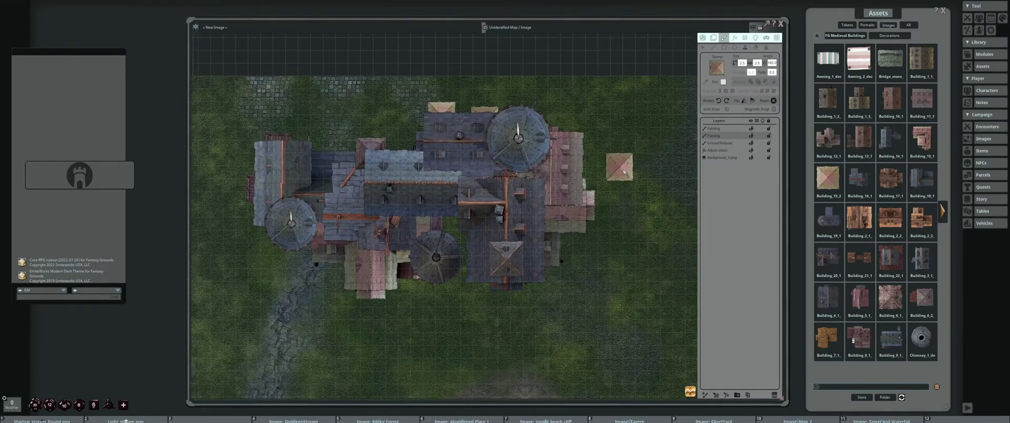
drag(625, 172, 637, 164)
scroll(636, 163, down, 1)
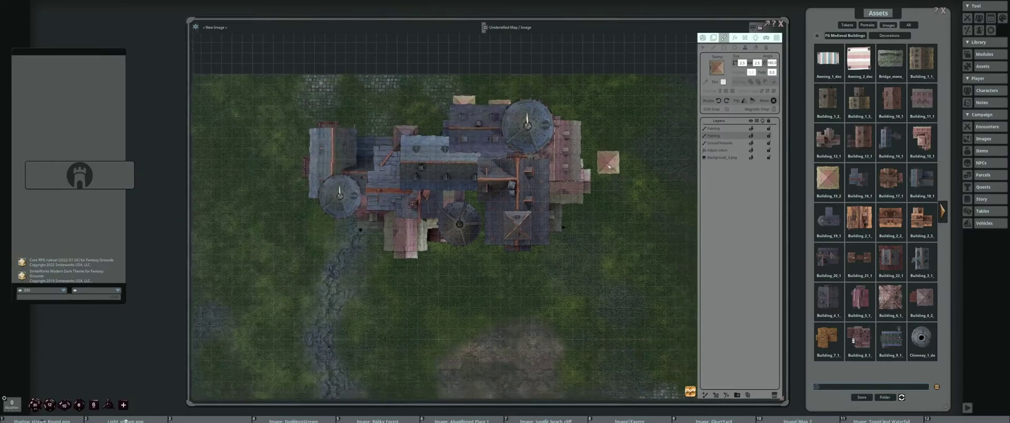
scroll(625, 167, down, 1)
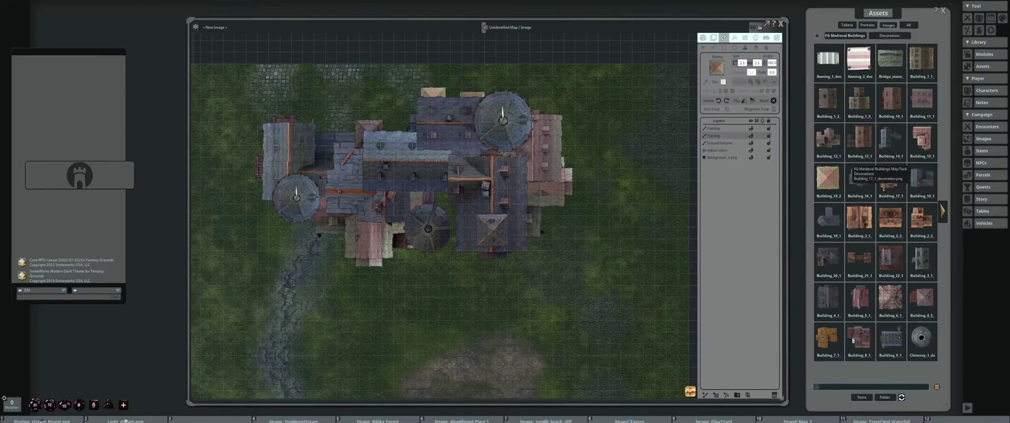
scroll(578, 200, up, 4)
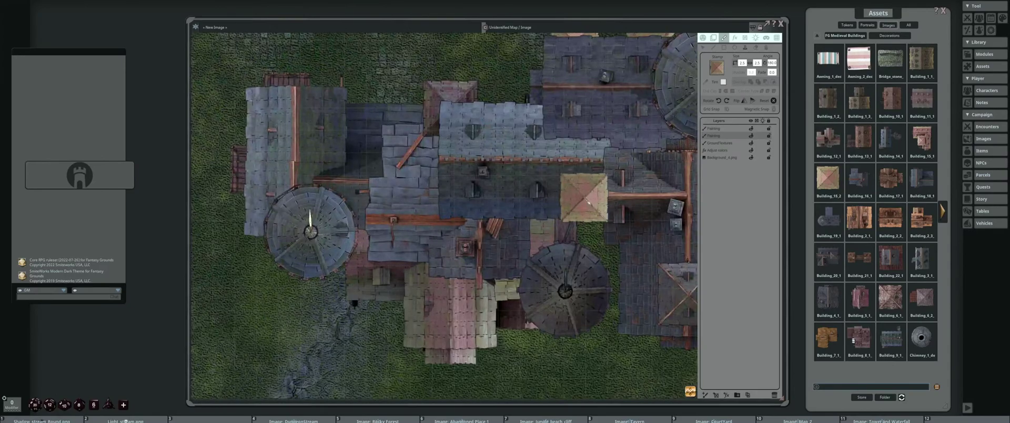
scroll(588, 202, down, 5)
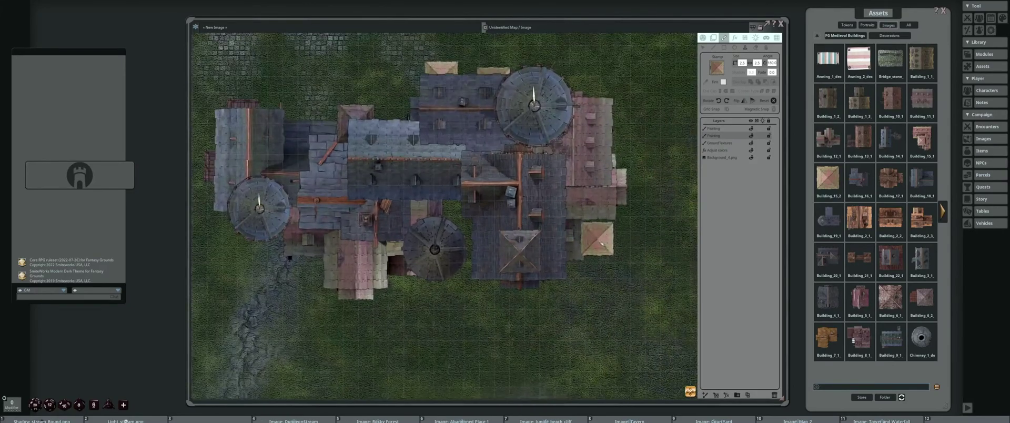
scroll(621, 241, up, 3)
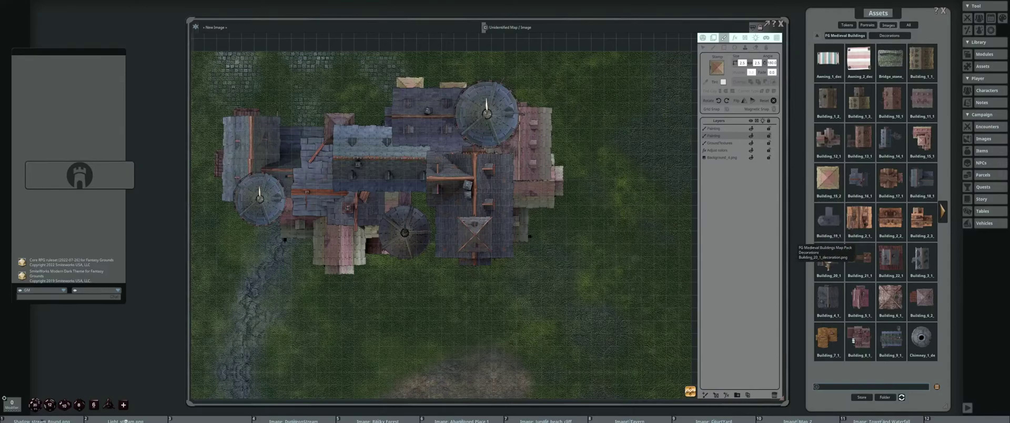
Place the Building_18_1 stamp on the upper Painting layer, rotated 180 degrees, as a wing east of the large round tower
click(829, 258)
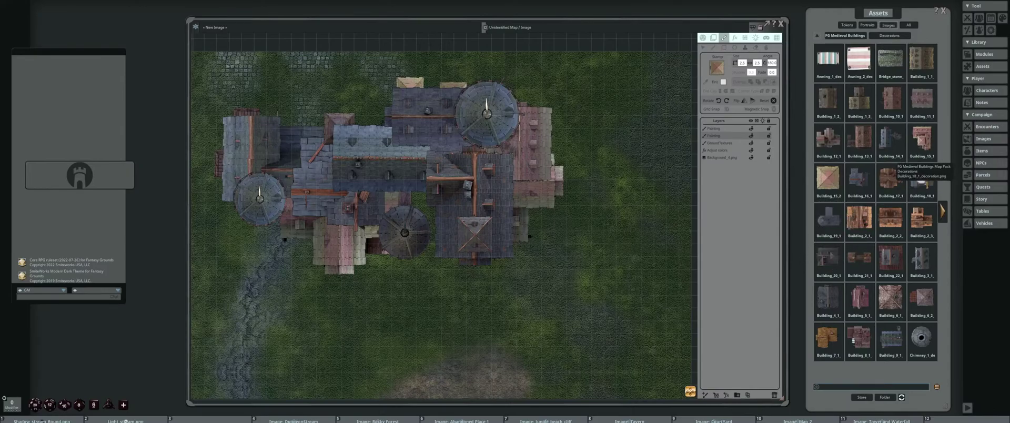
scroll(572, 172, down, 6)
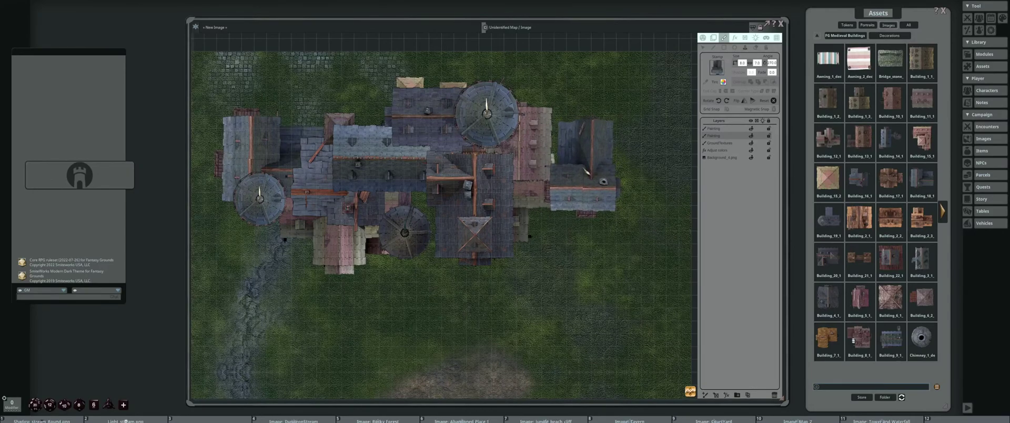
click(717, 129)
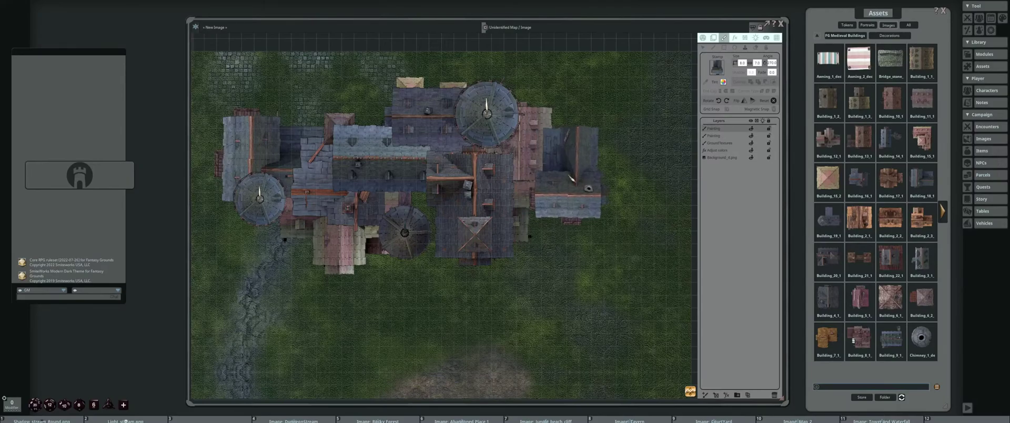
scroll(563, 192, up, 3)
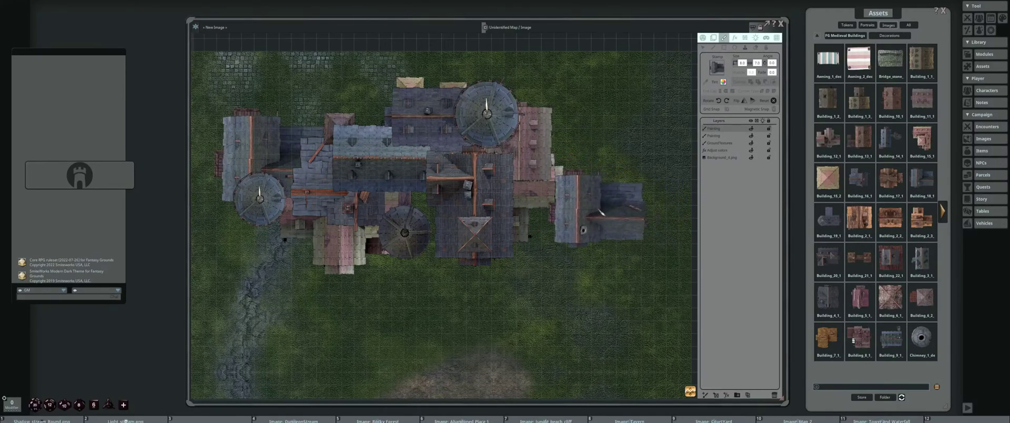
scroll(597, 127, up, 8)
scroll(598, 128, up, 10)
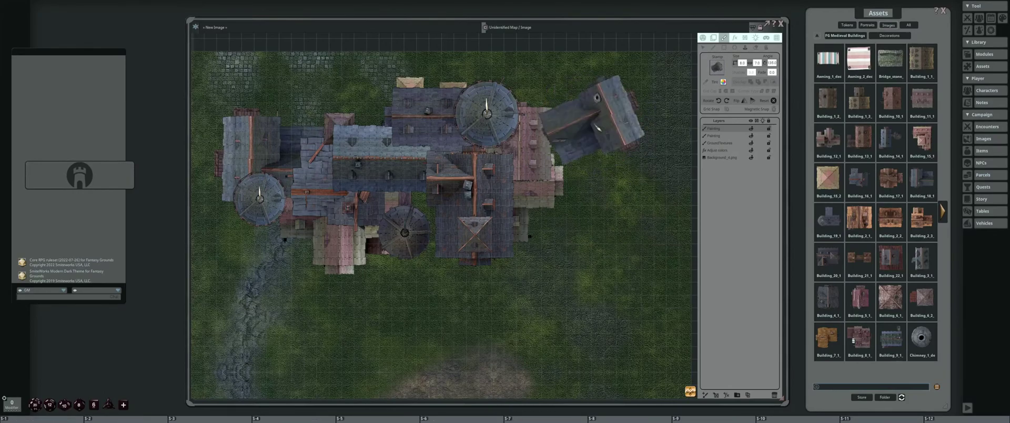
click(590, 133)
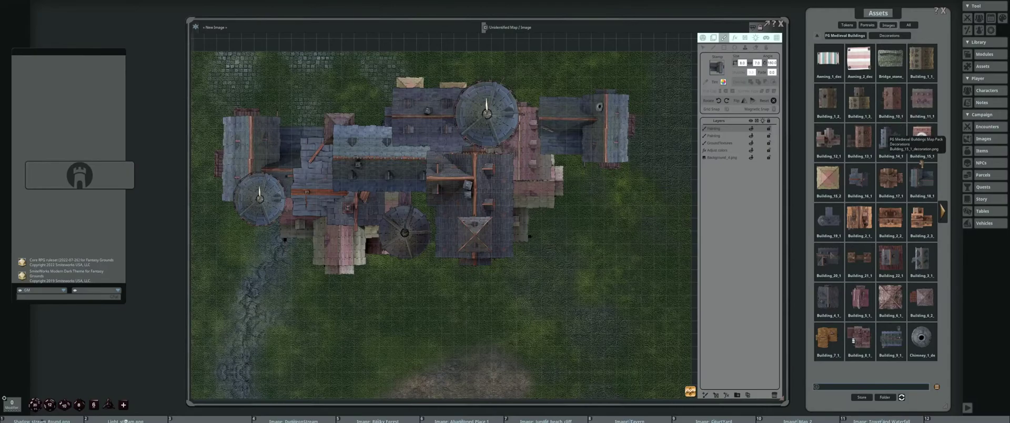
Place the blue L-shaped roof stamp with a round corner tower at the manor's east end, rotated 270 degrees
click(859, 138)
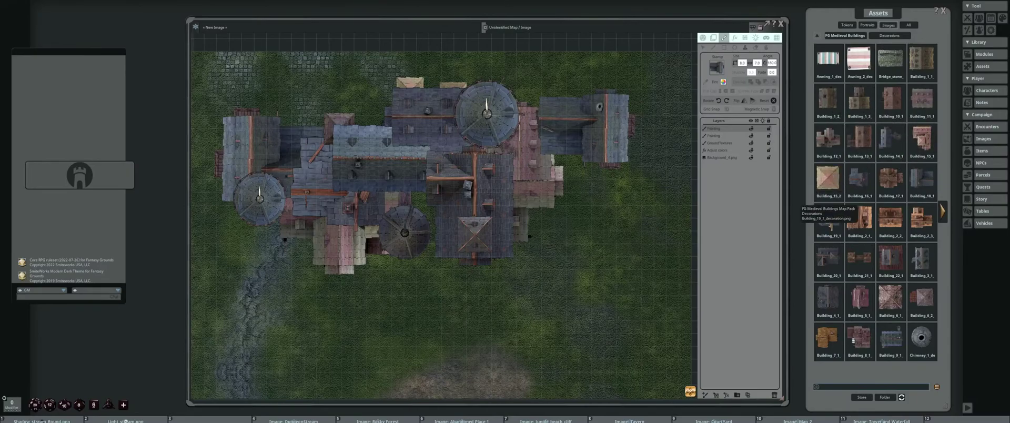
scroll(619, 161, up, 13)
click(619, 162)
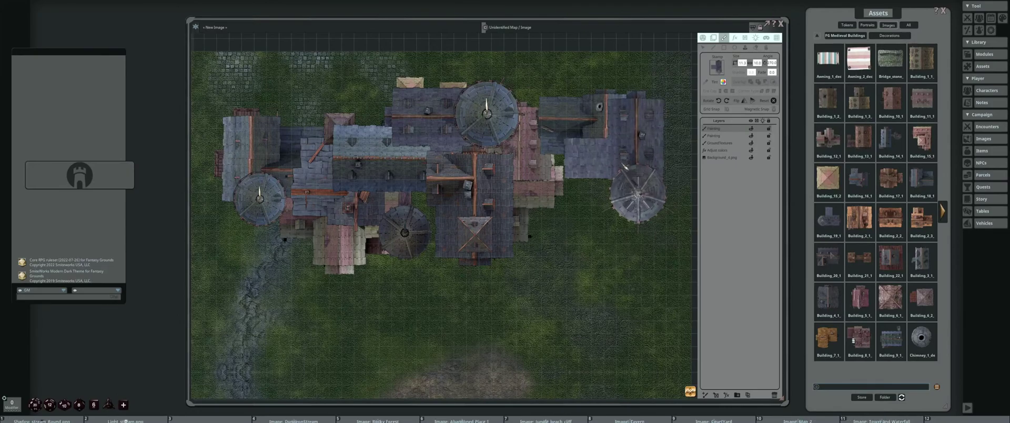
scroll(624, 167, down, 17)
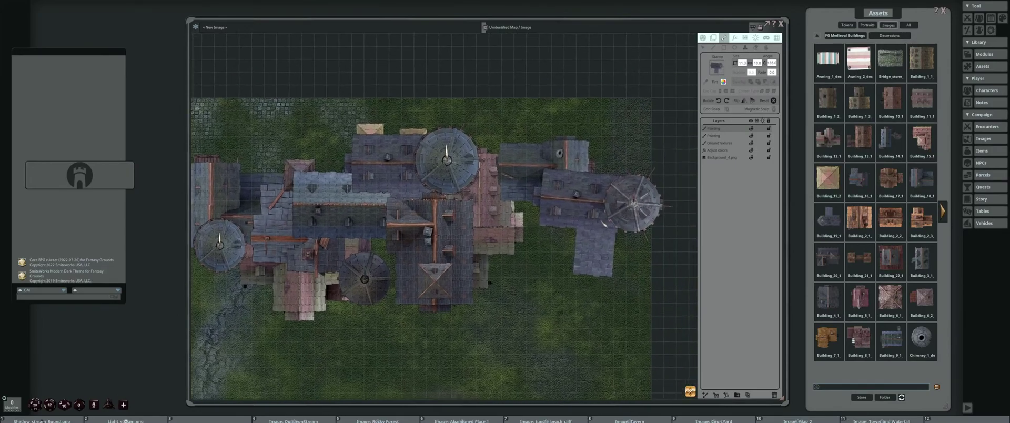
scroll(604, 224, down, 1)
scroll(587, 212, up, 13)
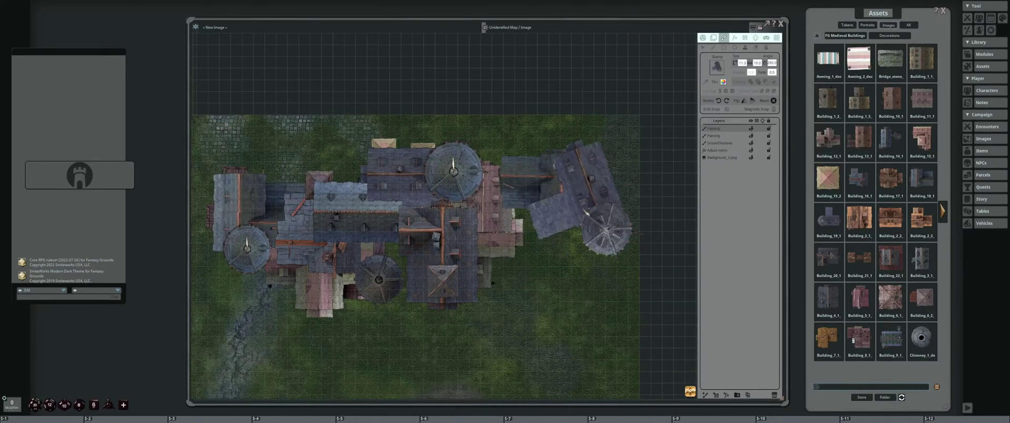
scroll(586, 212, up, 4)
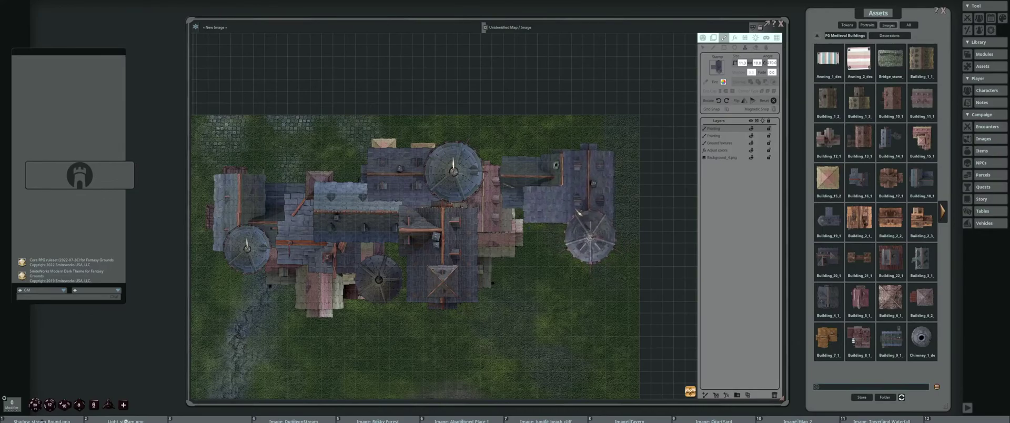
click(578, 212)
drag(620, 272, 631, 229)
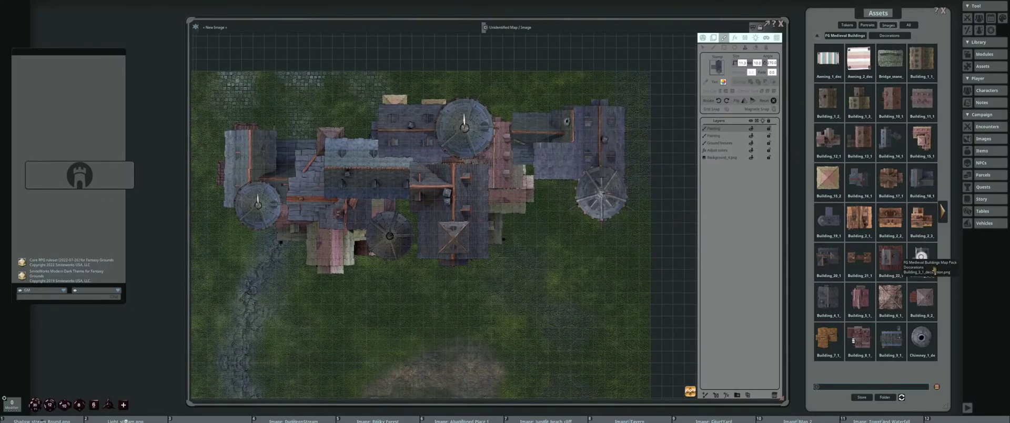
Try covering the east wing's corner tower with a large Tower_1 stamp, and undo the placement
click(943, 210)
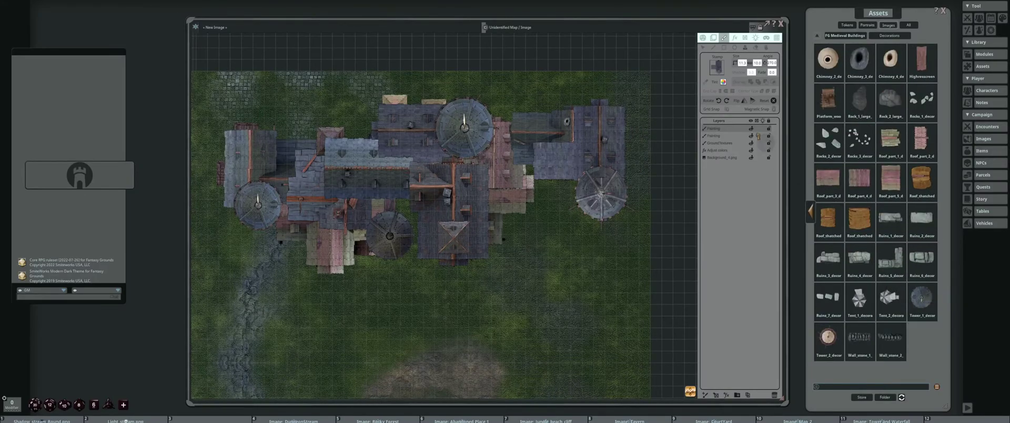
drag(601, 193, 604, 190)
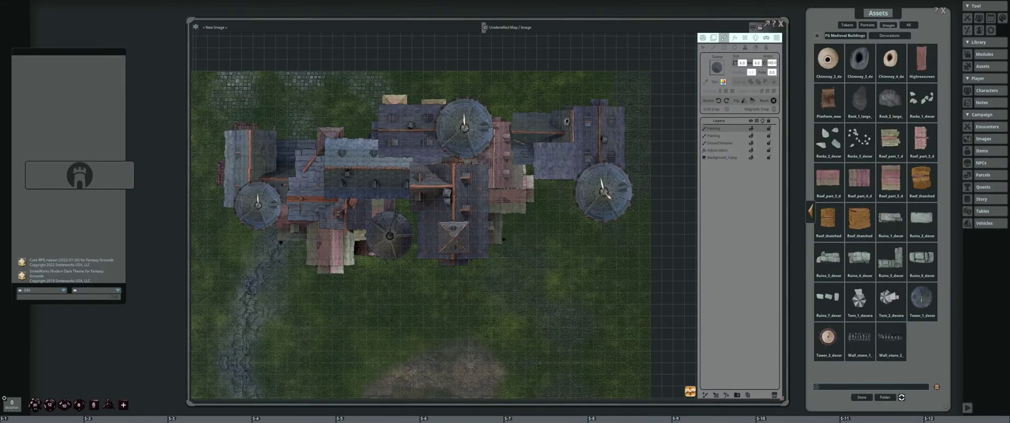
click(604, 192)
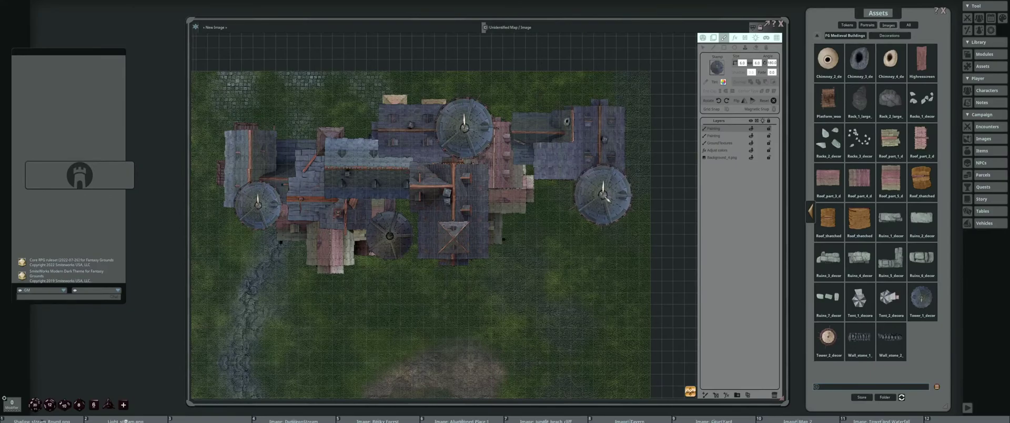
scroll(598, 212, down, 4)
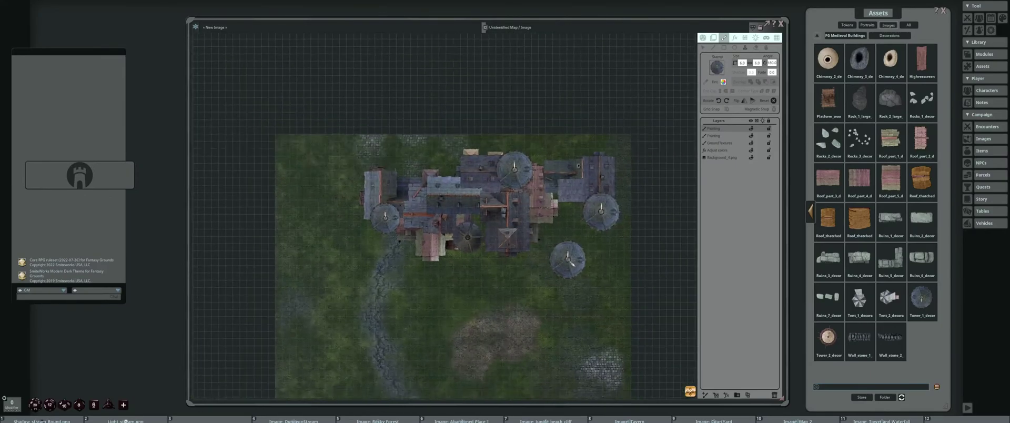
scroll(564, 255, up, 2)
scroll(521, 253, down, 4)
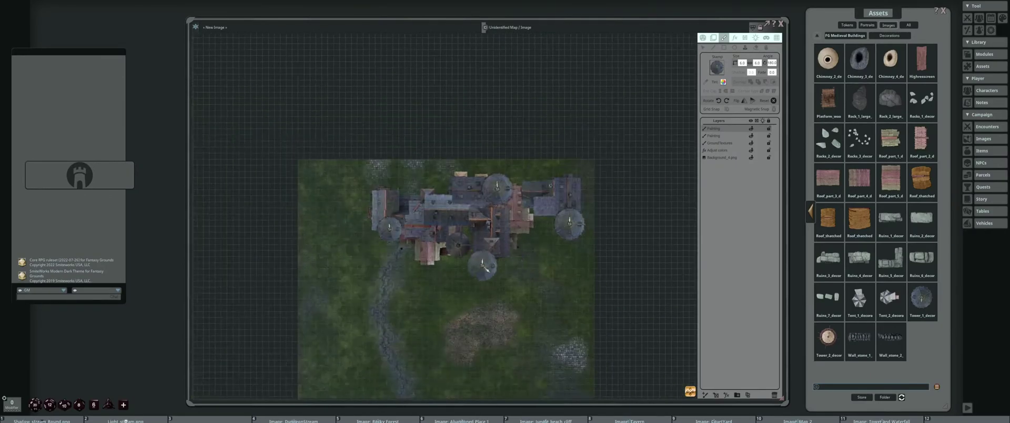
scroll(603, 205, up, 3)
click(703, 48)
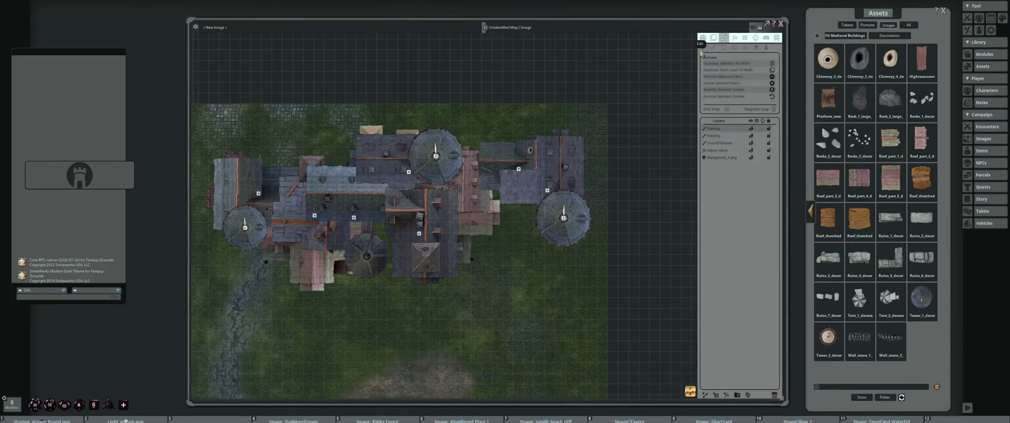
key(ctrl+z)
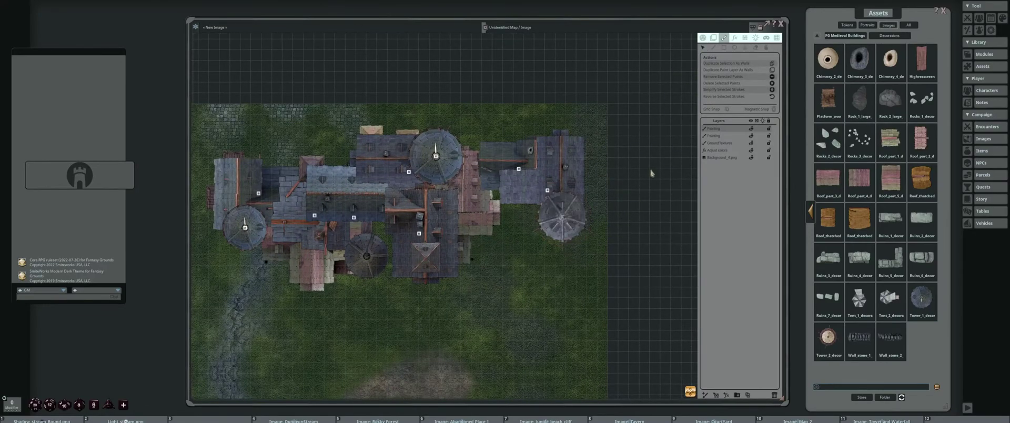
Place a smaller Tower_1 stamp centred on the round tower at the east wing's south corner
click(745, 47)
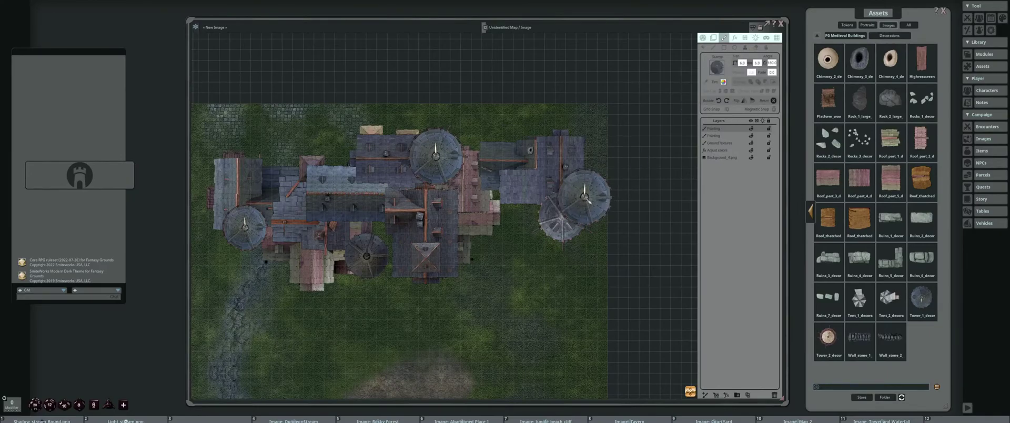
scroll(561, 217, up, 2)
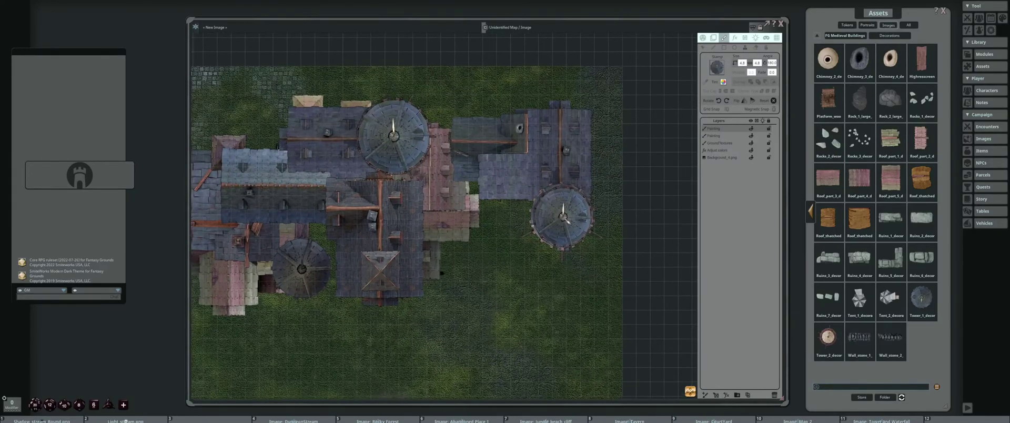
scroll(561, 216, down, 1)
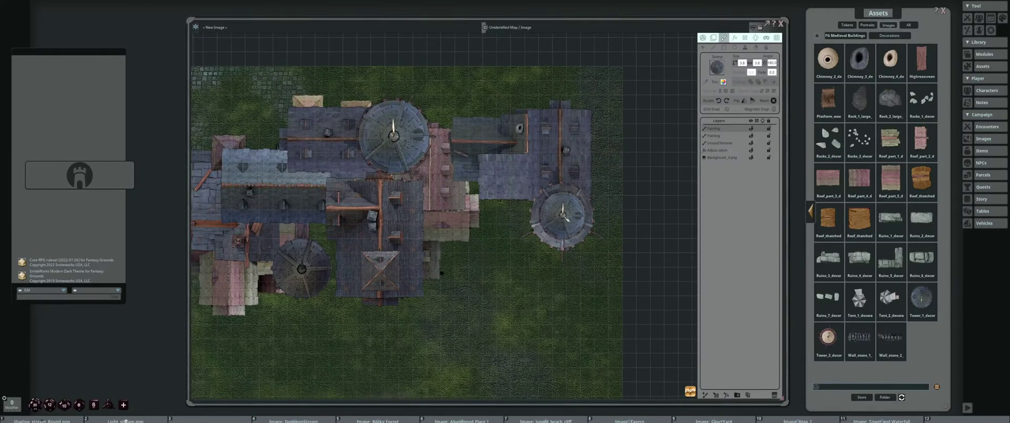
scroll(471, 245, down, 2)
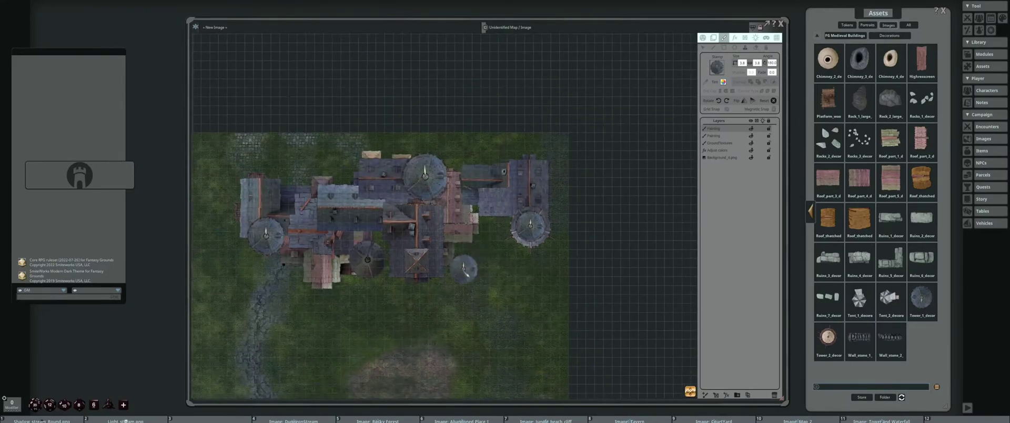
drag(482, 255, 516, 254)
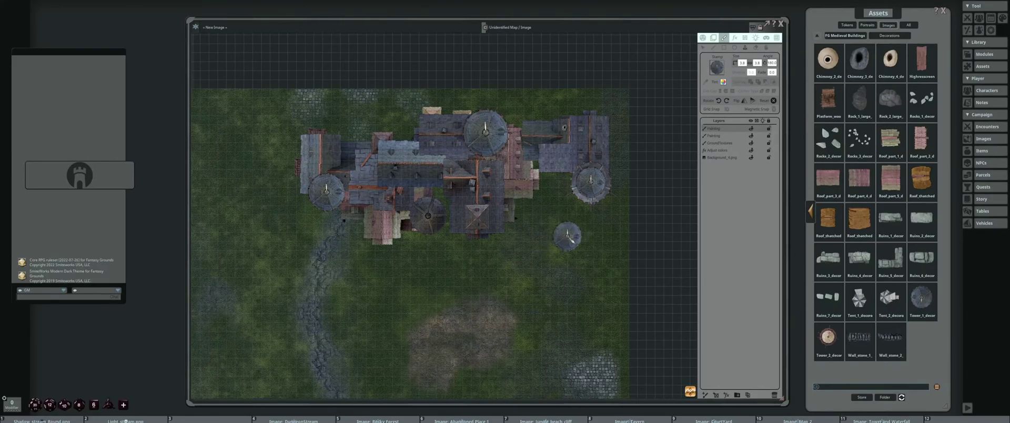
drag(557, 237, 570, 211)
scroll(566, 227, up, 3)
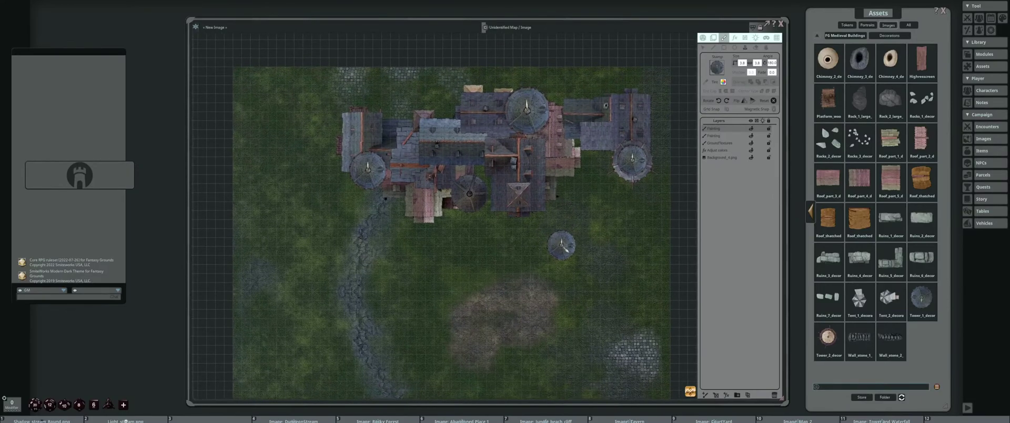
drag(561, 237, 531, 249)
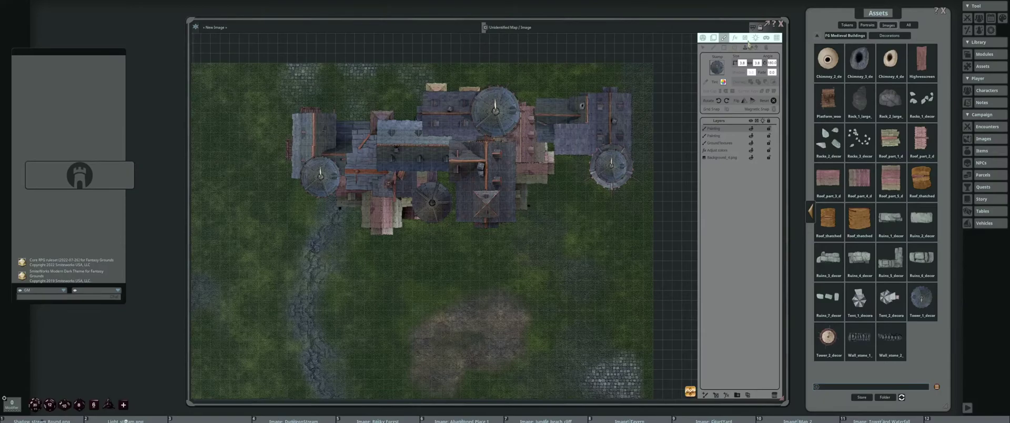
Add an Adjust colors effect layer above the roofs, with brightness 42 and slightly reduced red and green
click(735, 38)
click(748, 59)
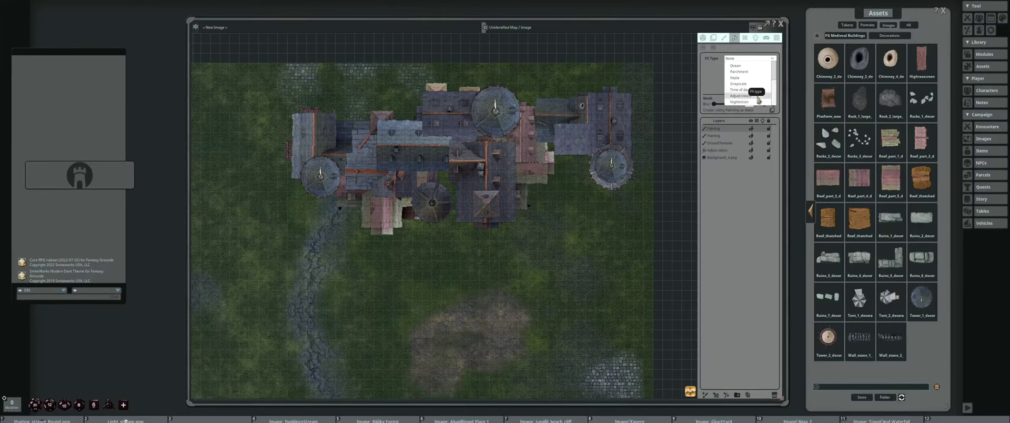
click(747, 96)
drag(746, 89, 743, 91)
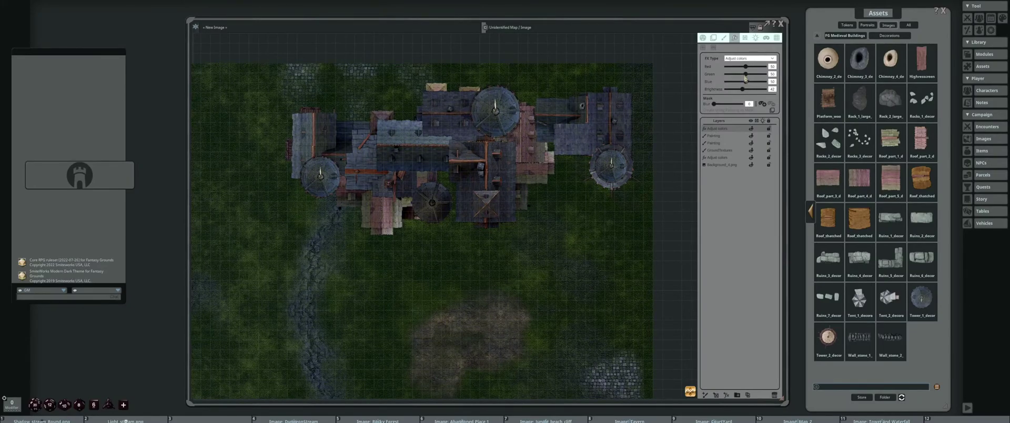
drag(745, 77, 745, 74)
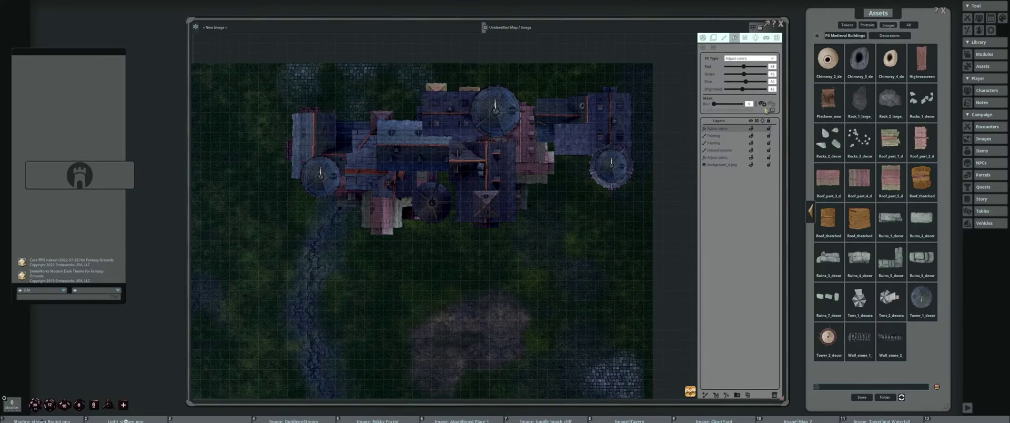
Restrict the colour effect to a freehand mask around the courtyard and tower of the east wing, and blur the mask's edges
click(762, 104)
drag(516, 174, 506, 180)
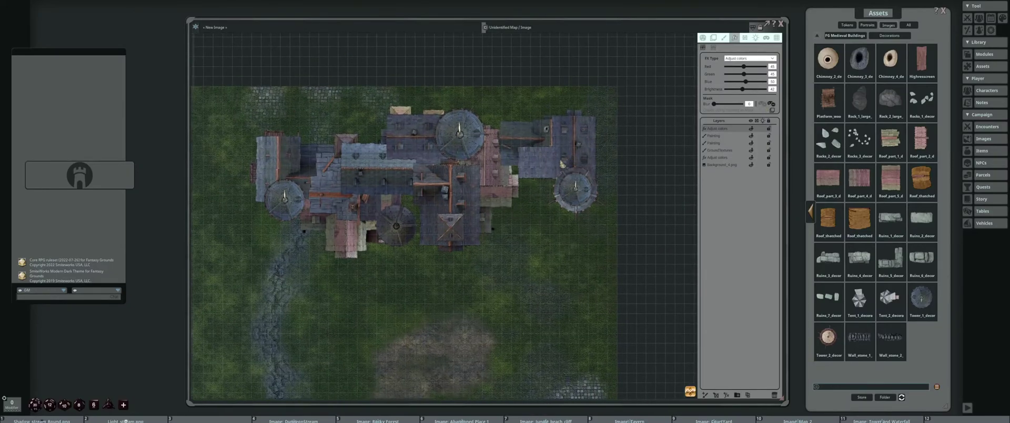
key(alt)
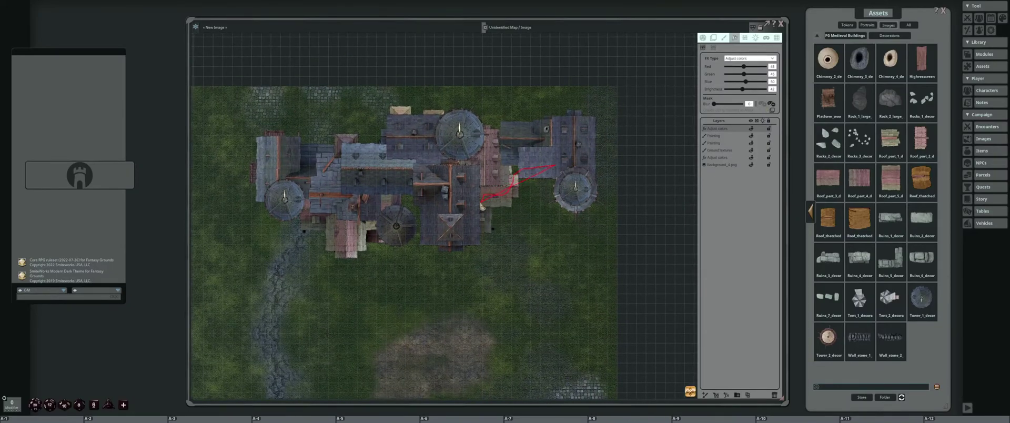
mouse_move(482, 207)
mouse_down()
mouse_move(487, 236)
mouse_move(581, 204)
mouse_move(559, 172)
mouse_move(599, 171)
mouse_move(585, 138)
mouse_up()
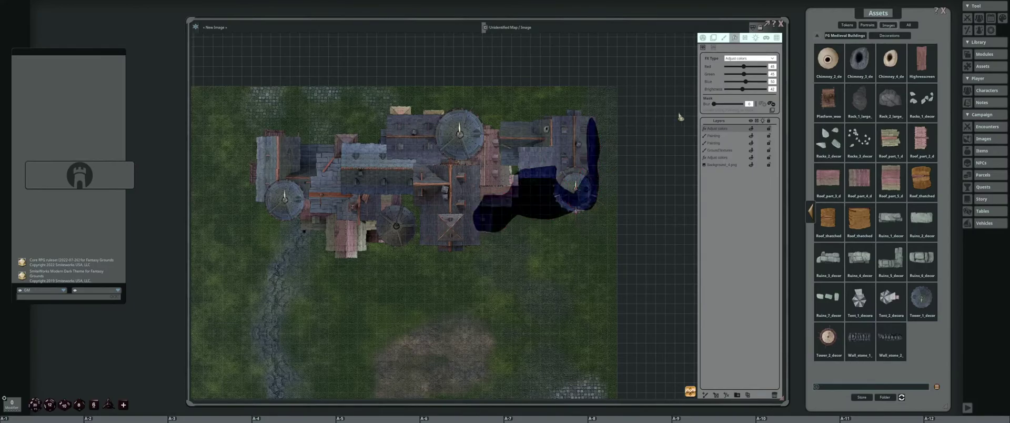
drag(714, 104, 737, 104)
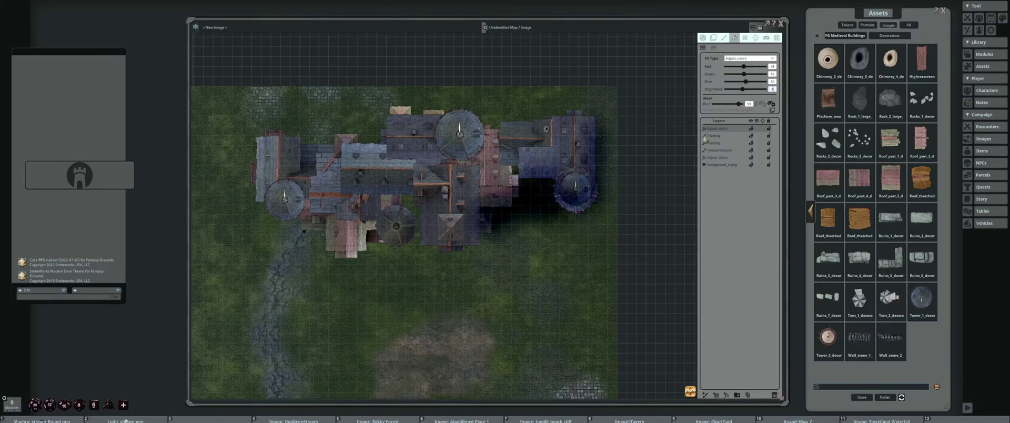
Set the shadow effect's brightness to 45 and its red and green to 47
text(5)
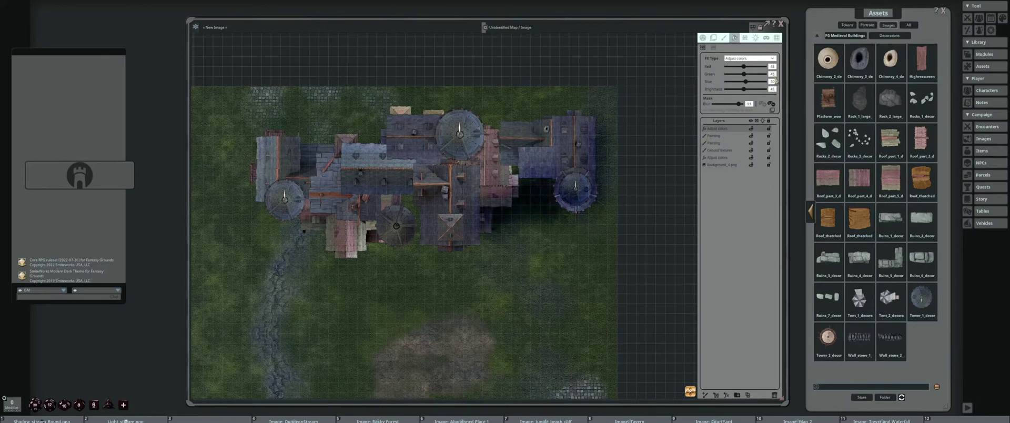
mouse_move(777, 77)
mouse_down()
mouse_move(762, 59)
mouse_move(779, 70)
mouse_up()
scroll(474, 200, down, 2)
scroll(428, 217, up, 2)
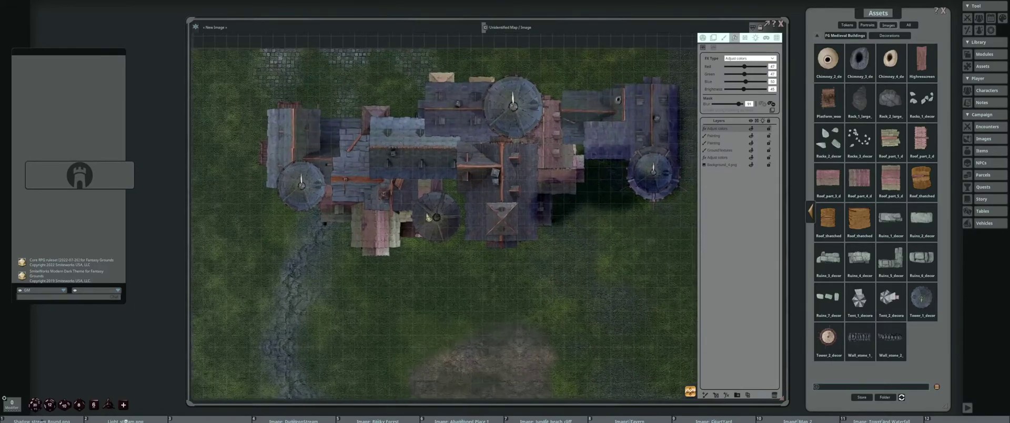
Draw freehand shadow masks along the central roof's south edge and around the west, central and large round towers
drag(412, 216, 450, 224)
key(alt)
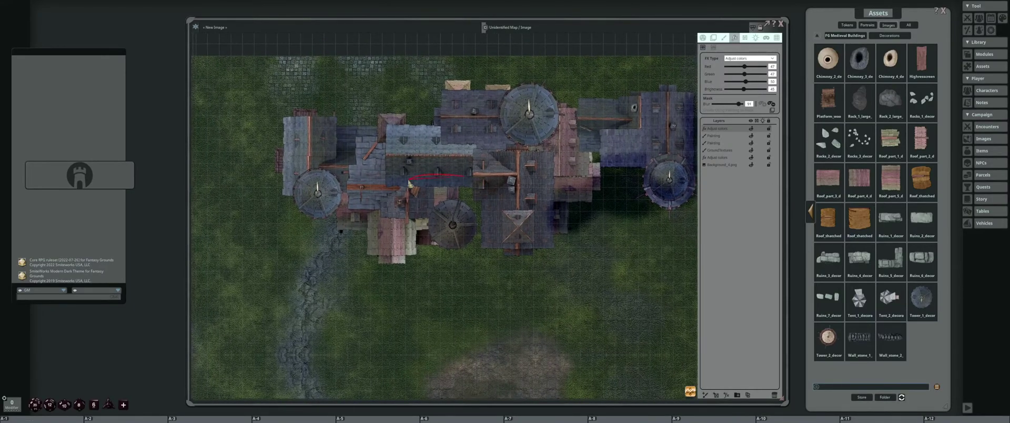
drag(335, 199, 364, 188)
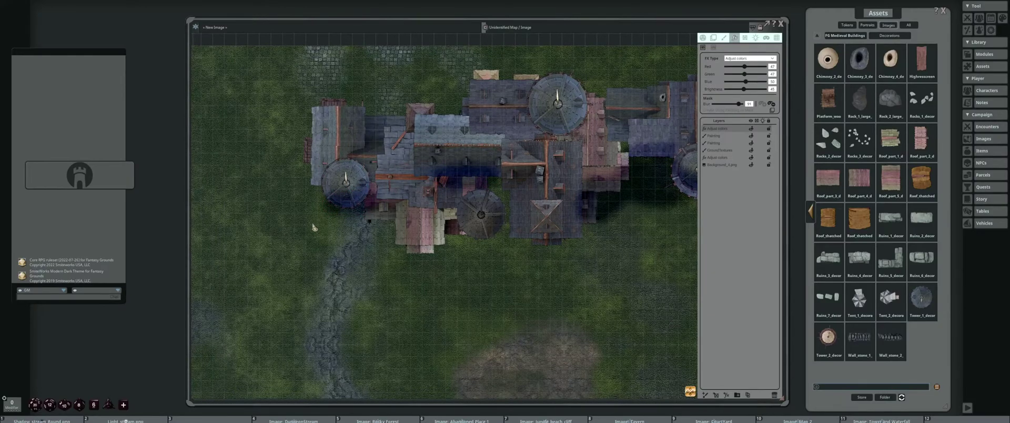
key(alt)
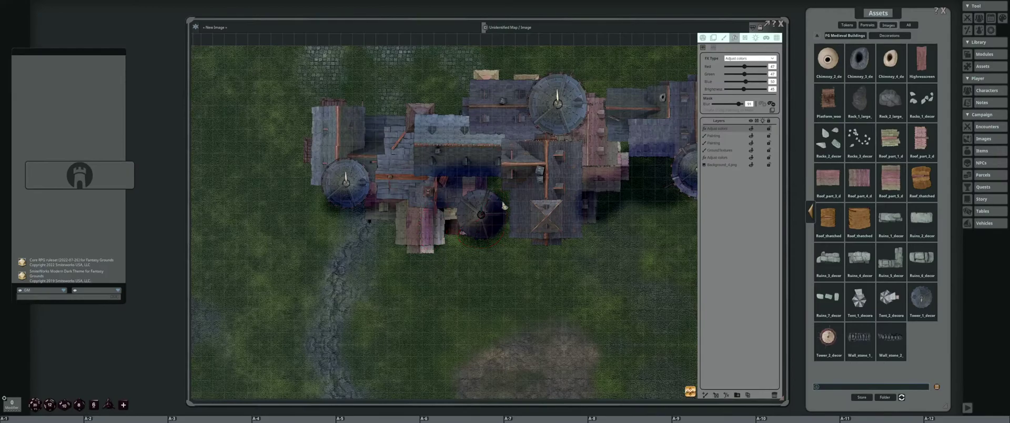
drag(505, 206, 445, 251)
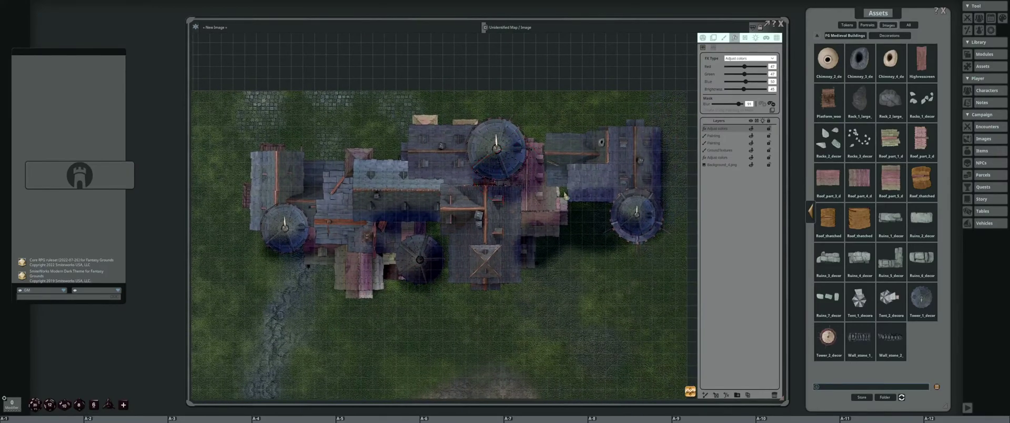
Draw more shadow masks in the west wing's inner corner and around the southwest roofs and pink south wing
drag(385, 233, 429, 237)
mouse_move(390, 216)
mouse_down()
mouse_move(364, 234)
mouse_move(293, 191)
mouse_up()
key(alt)
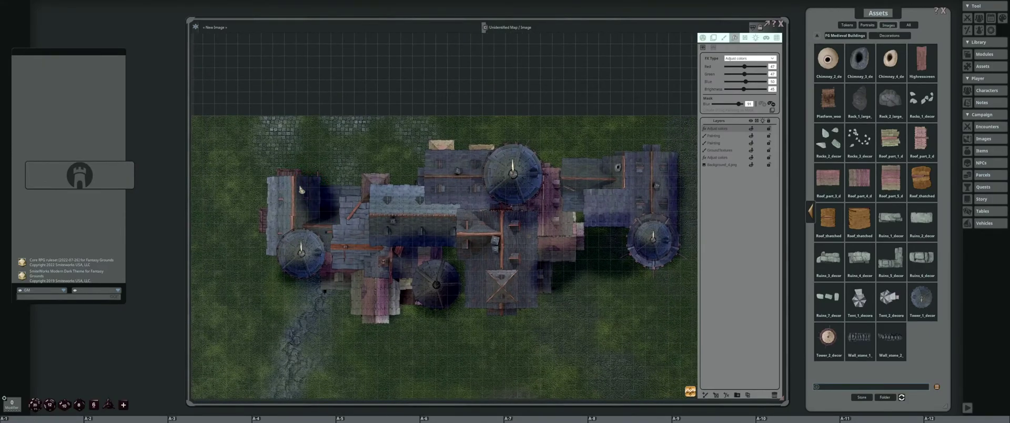
scroll(316, 221, up, 1)
drag(314, 253, 323, 285)
drag(402, 284, 390, 239)
mouse_move(366, 265)
mouse_down()
mouse_move(384, 233)
mouse_move(374, 245)
mouse_up()
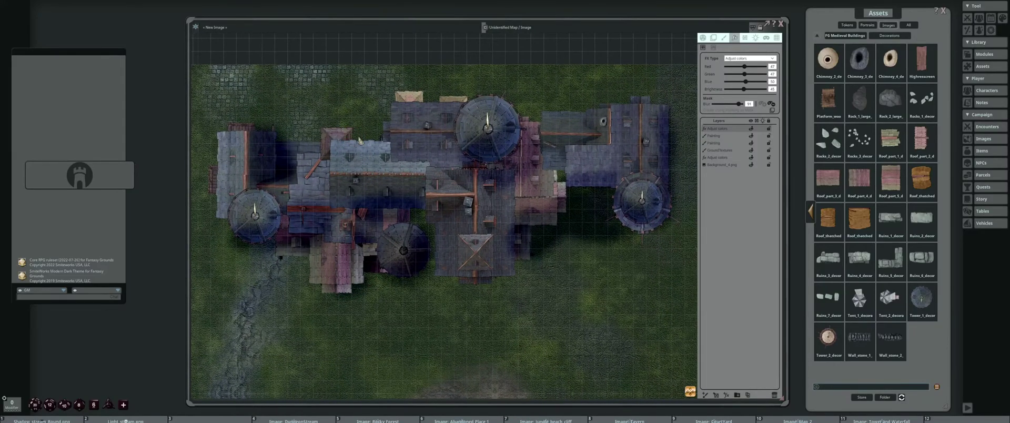
Draw freehand shadow masks over the central roof's south slope and around the small box roof and east side of the central south wing
scroll(360, 150, down, 3)
scroll(363, 167, up, 2)
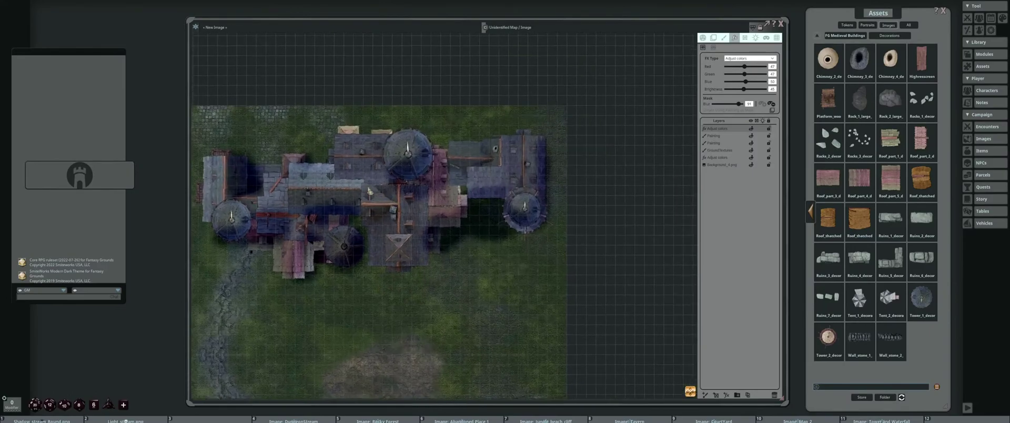
drag(363, 167, 397, 187)
drag(329, 214, 378, 194)
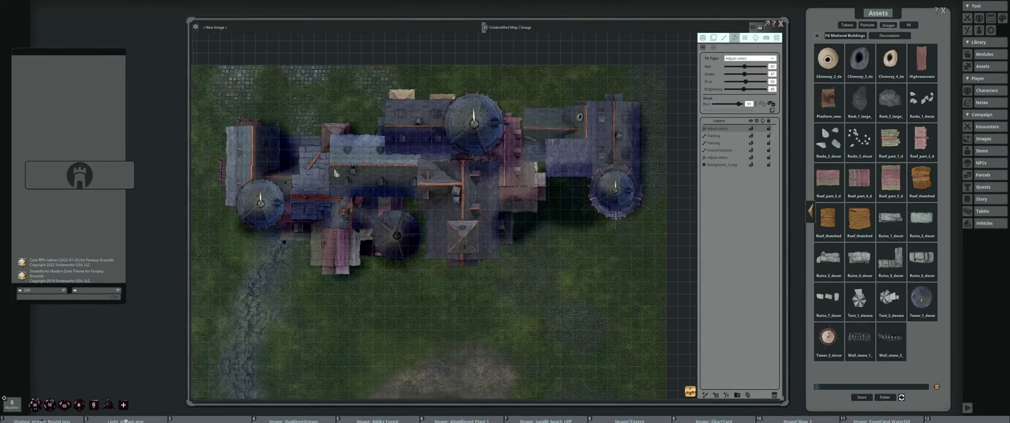
drag(330, 168, 419, 198)
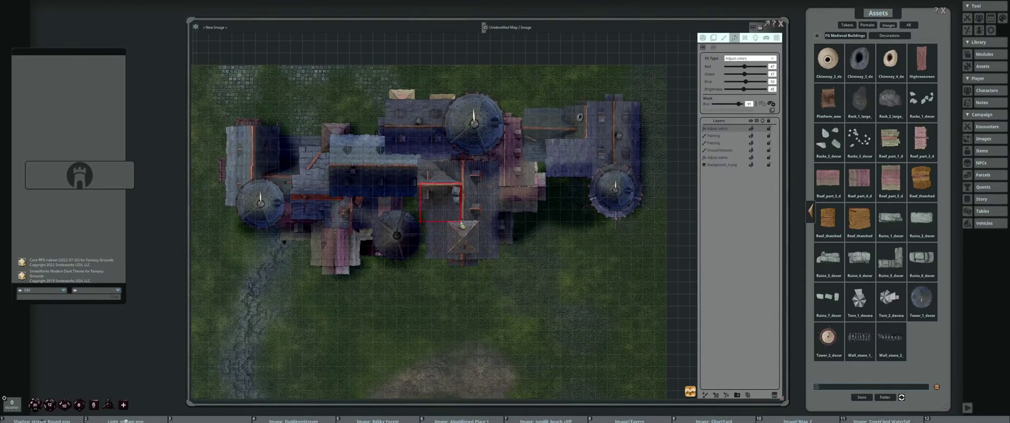
drag(463, 172, 483, 256)
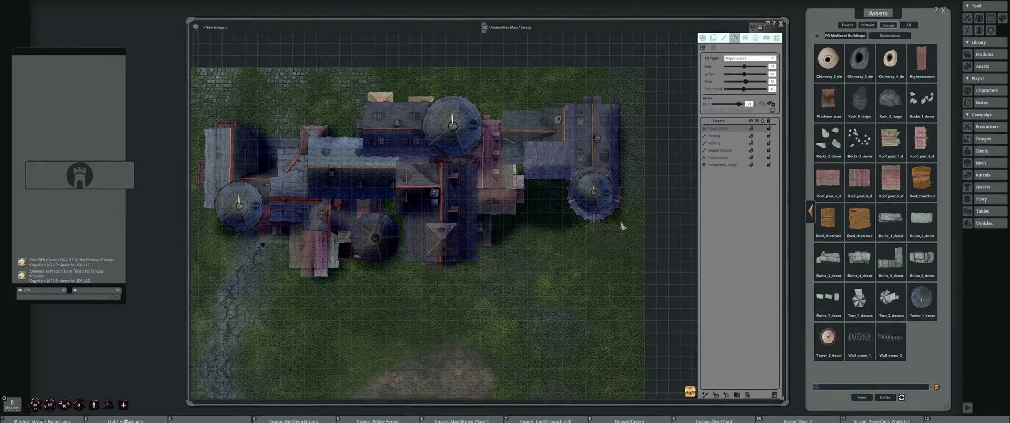
Draw shadow masks on the grass around the east round tower and below the central and pink south wings
key(alt)
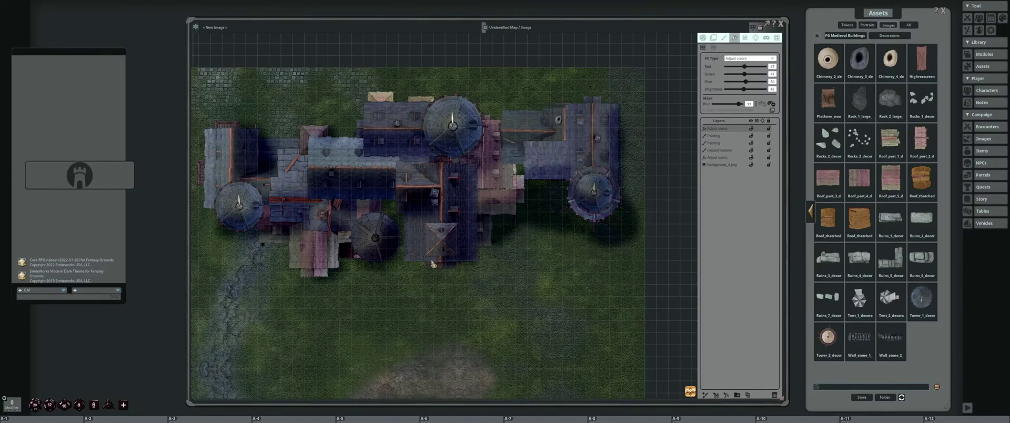
drag(404, 257, 453, 267)
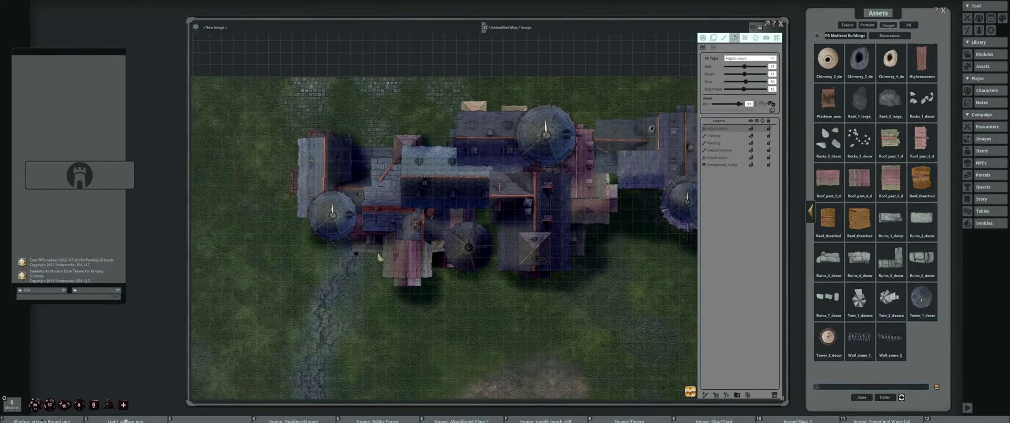
drag(347, 276, 442, 285)
drag(424, 225, 265, 249)
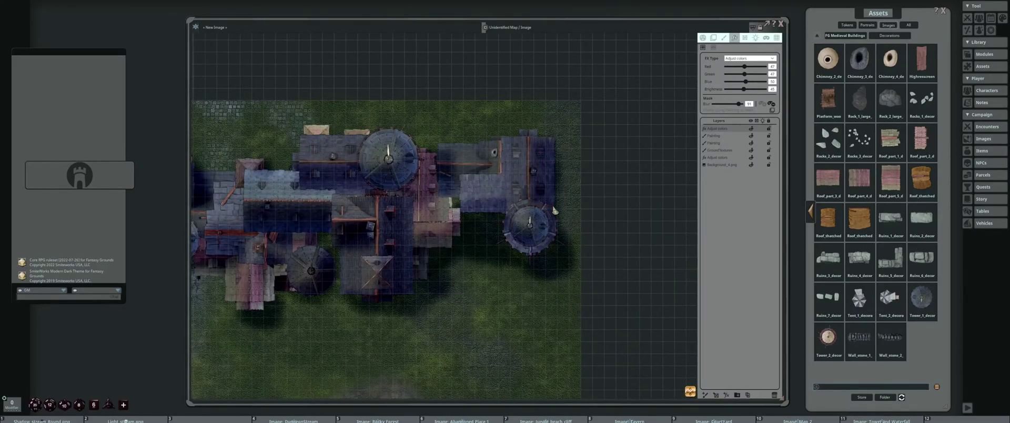
drag(447, 253, 488, 229)
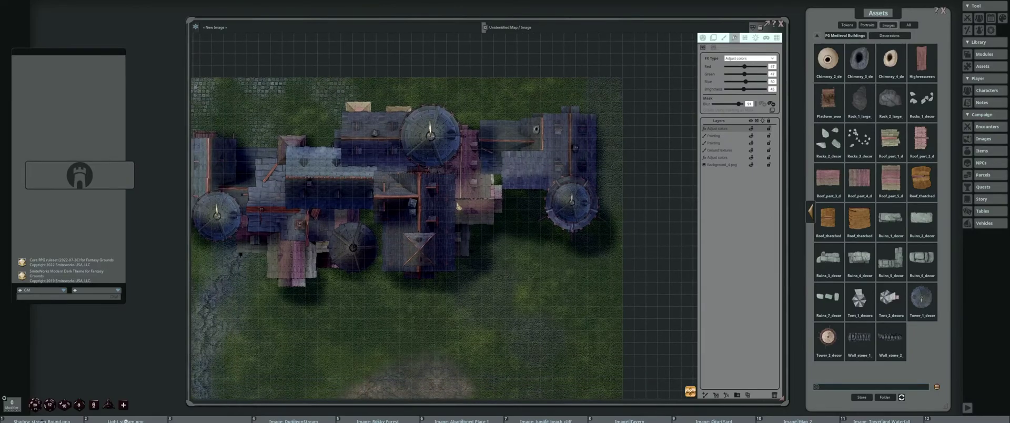
Draw a small freehand shadow mask on the south side of the west round tower
scroll(505, 236, down, 3)
scroll(510, 242, up, 2)
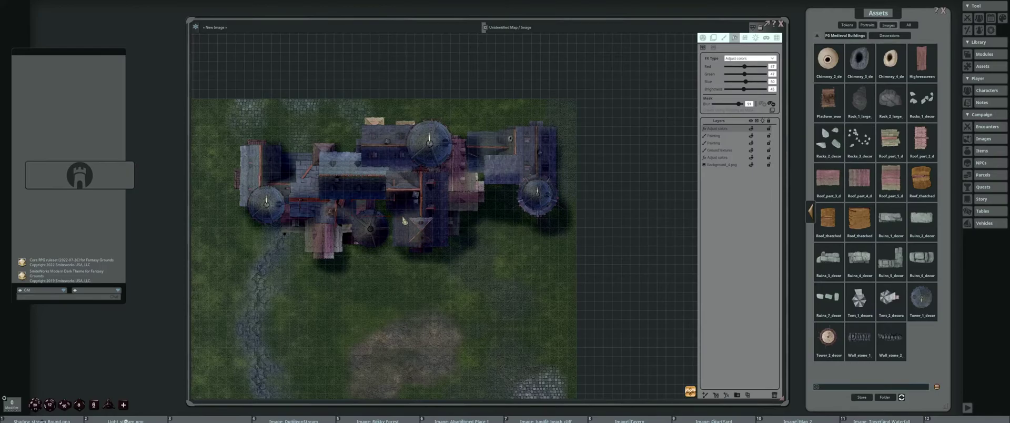
mouse_move(405, 226)
mouse_down()
mouse_move(350, 227)
mouse_move(389, 225)
mouse_up()
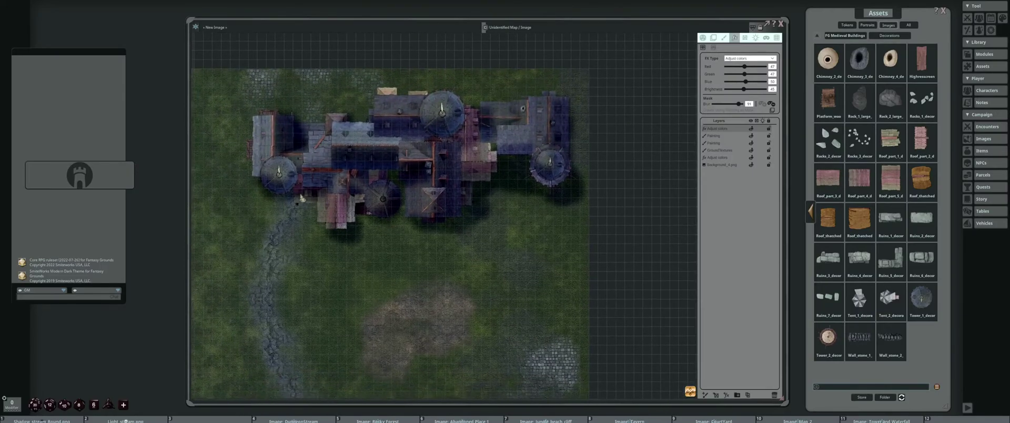
drag(262, 180, 295, 193)
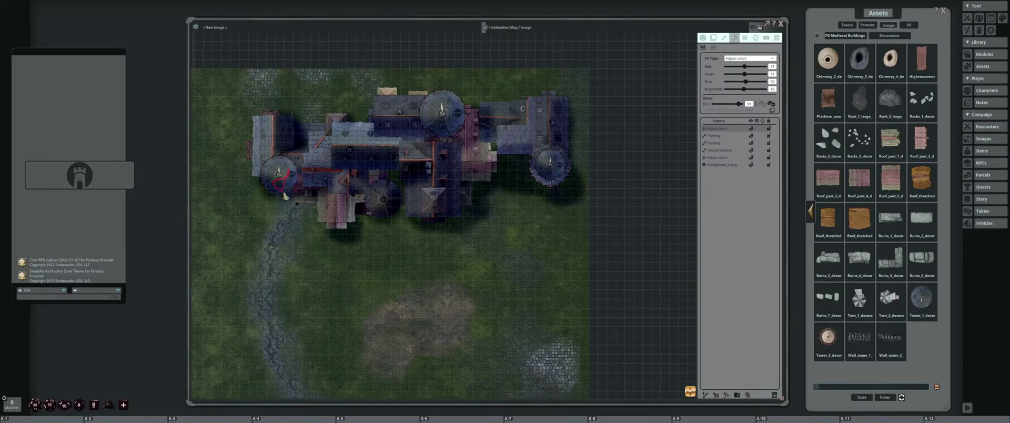
scroll(368, 258, down, 2)
scroll(347, 222, up, 2)
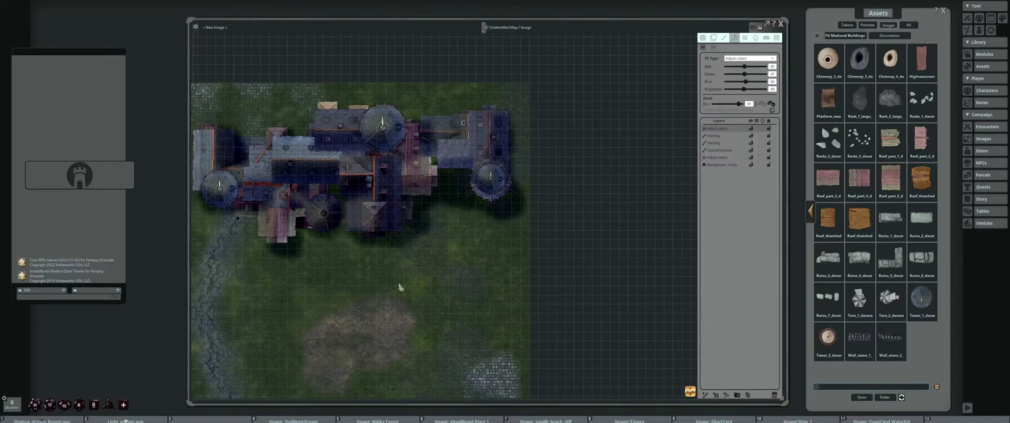
drag(400, 285, 432, 272)
scroll(432, 273, up, 3)
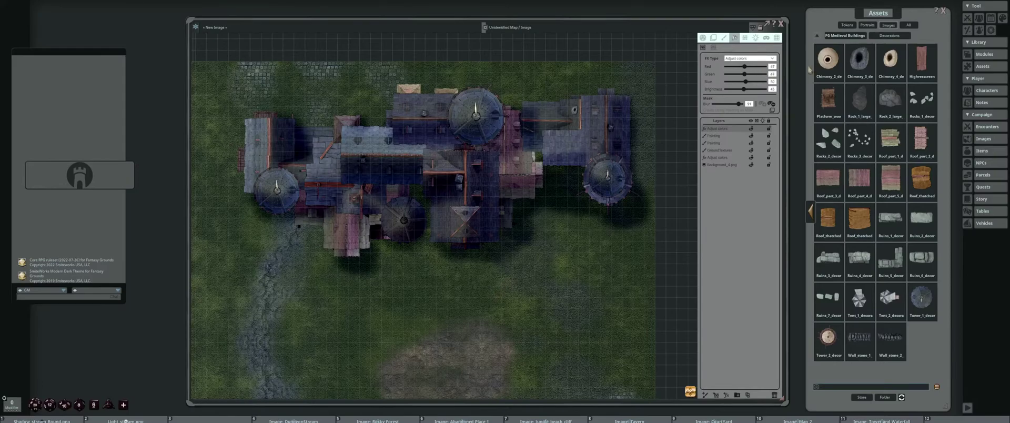
Show the Fills folder of the FG Medieval Buildings assets and preview the pink Roof_1 fill
click(853, 37)
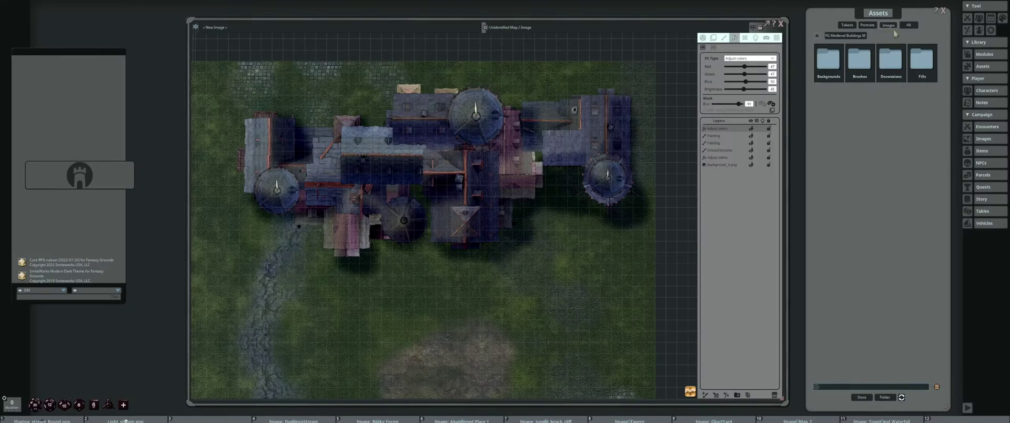
click(909, 73)
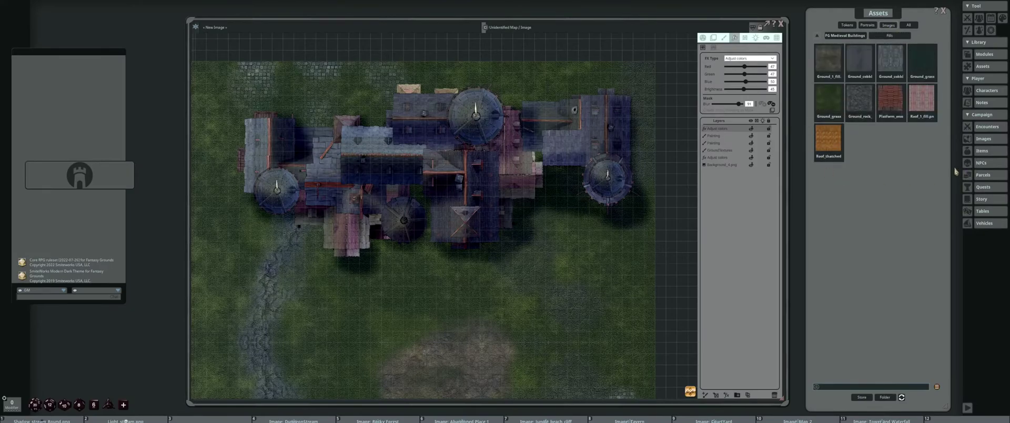
click(922, 99)
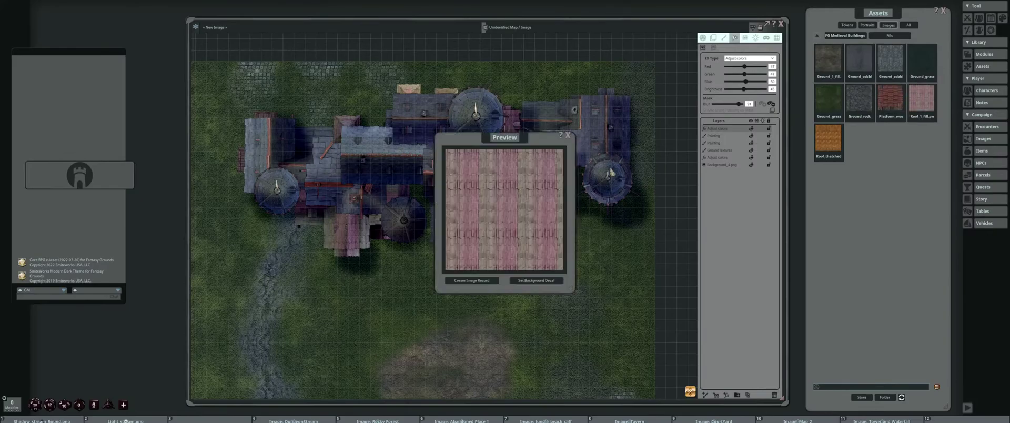
drag(526, 141, 504, 147)
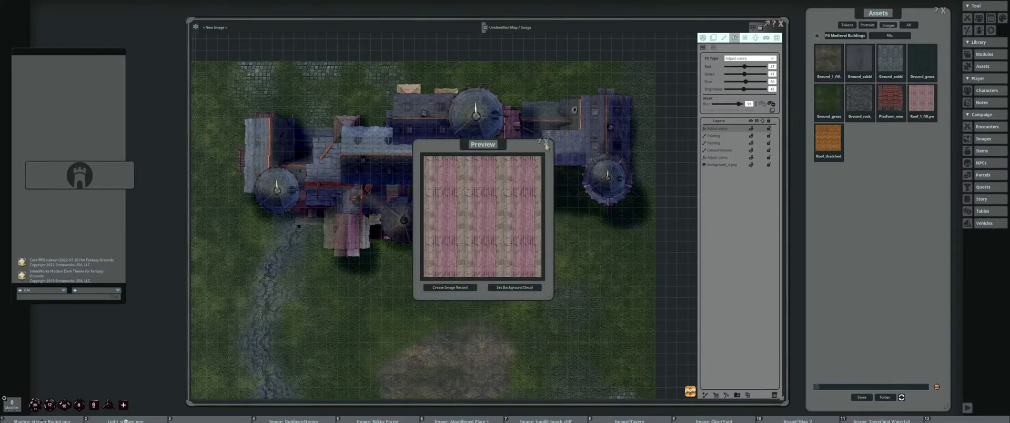
click(546, 142)
Select the upper Painting layer for drawing and assign the pink Roof_1 fill as its fill texture
click(707, 135)
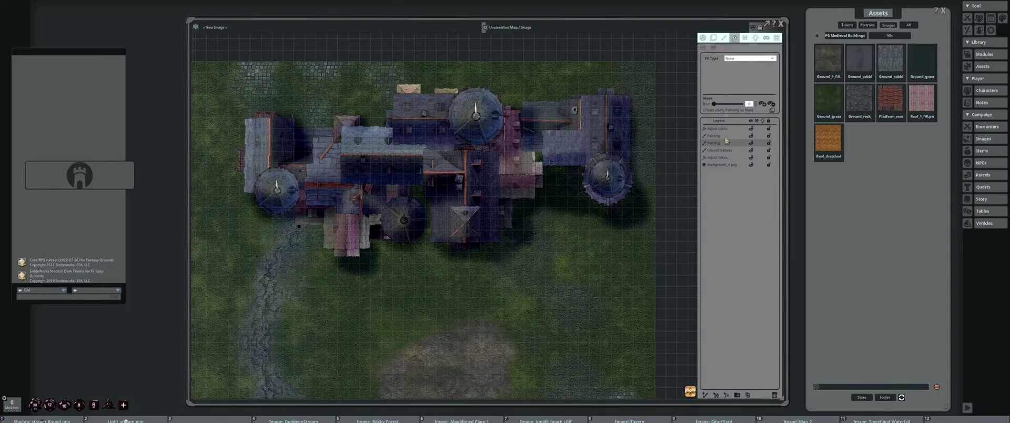
click(725, 37)
scroll(506, 200, up, 3)
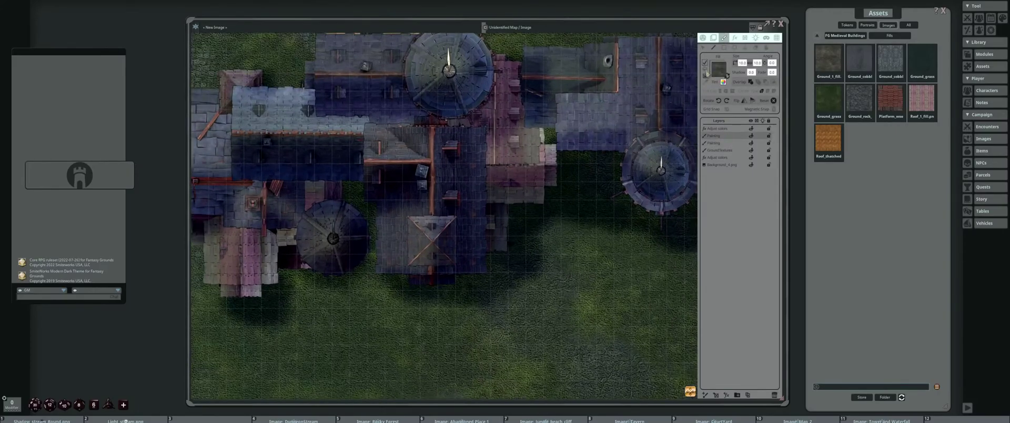
drag(926, 111, 719, 68)
mouse_move(484, 180)
mouse_down()
mouse_move(509, 178)
mouse_move(479, 168)
mouse_up()
Reduce the stroke size and set the stroke colour to a dark grey sampled from the map near the pink roof
click(728, 75)
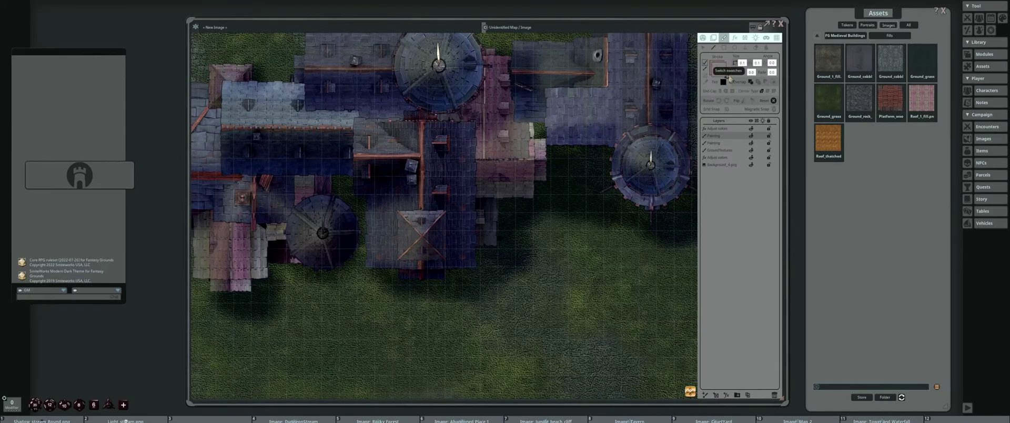
scroll(557, 131, up, 3)
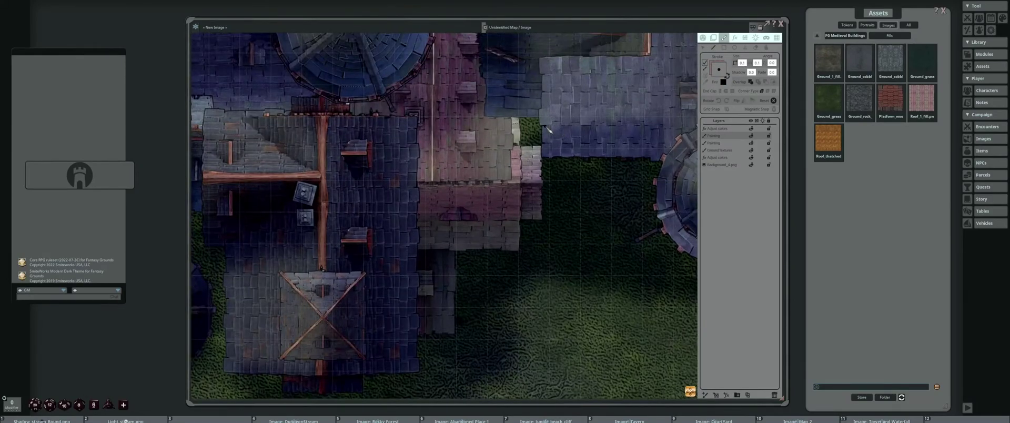
key(ctrl)
scroll(549, 129, up, 5)
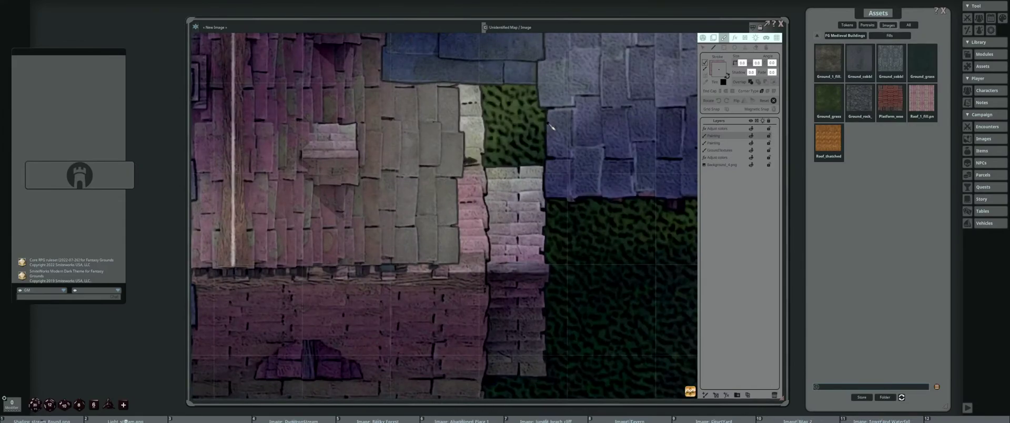
click(724, 82)
click(488, 249)
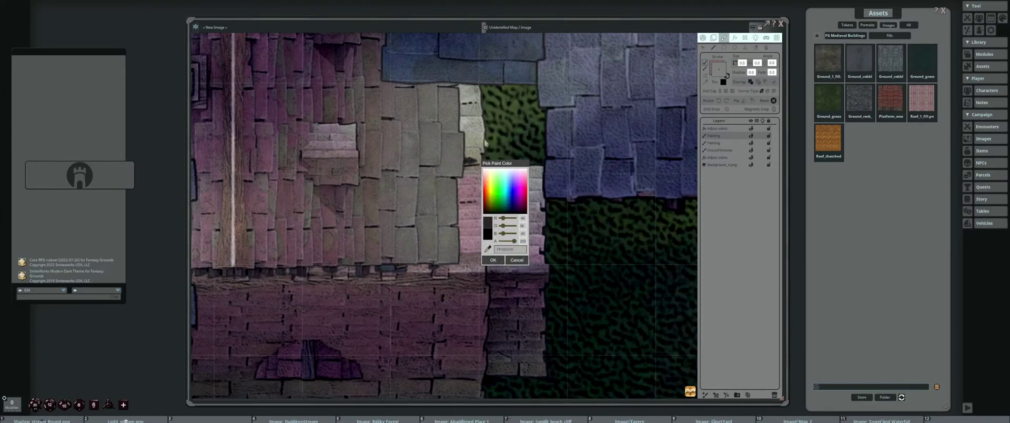
click(492, 260)
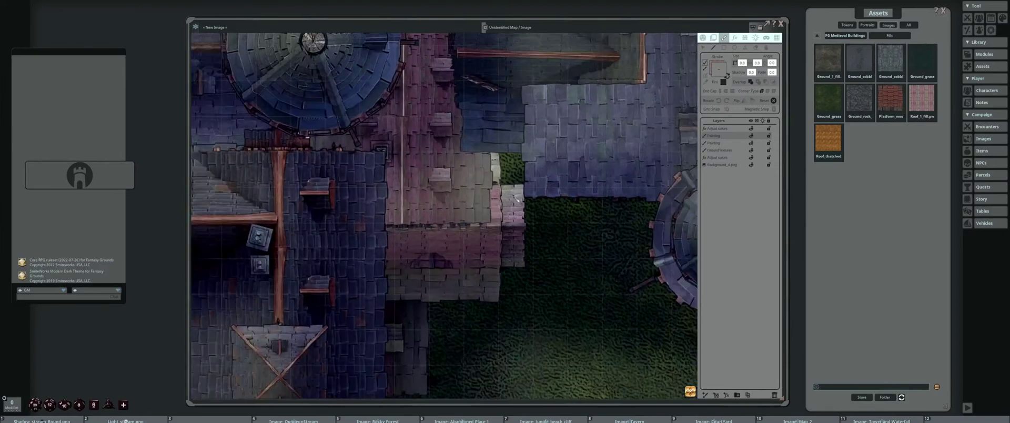
Draw a rectangular pink roof with a thin dark outline on the grass south of the pink east roofs
scroll(470, 194, down, 5)
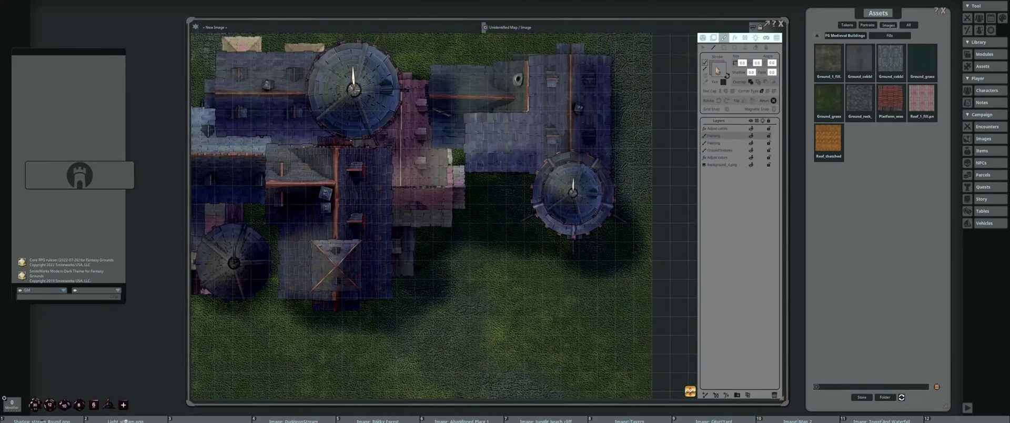
scroll(507, 198, down, 3)
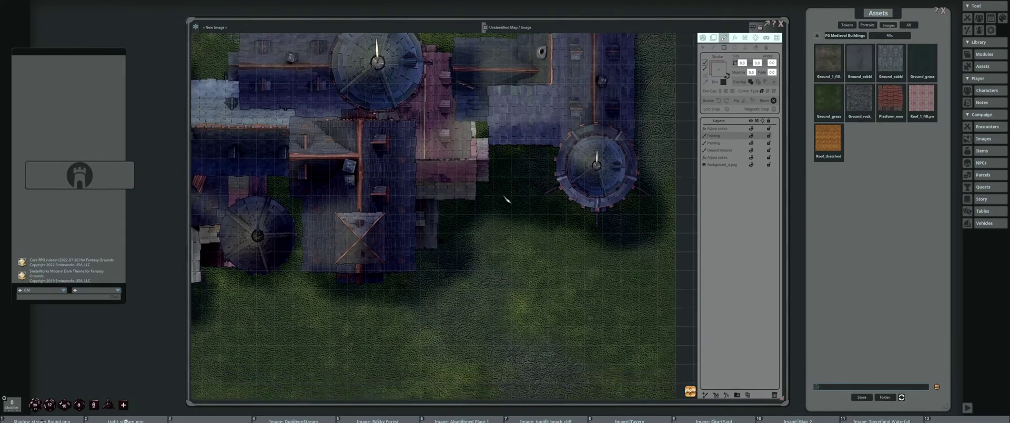
mouse_move(472, 131)
mouse_down()
mouse_move(526, 236)
mouse_move(532, 225)
mouse_up()
scroll(558, 185, down, 2)
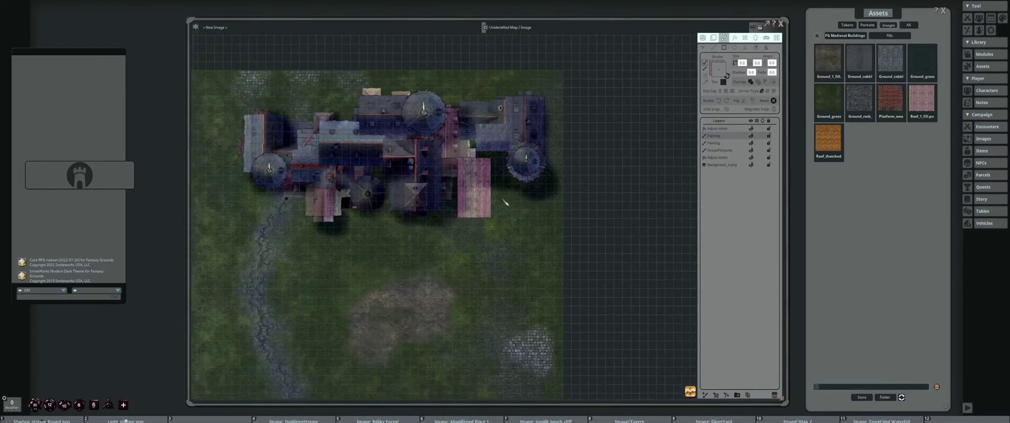
scroll(500, 196, up, 3)
scroll(500, 194, up, 1)
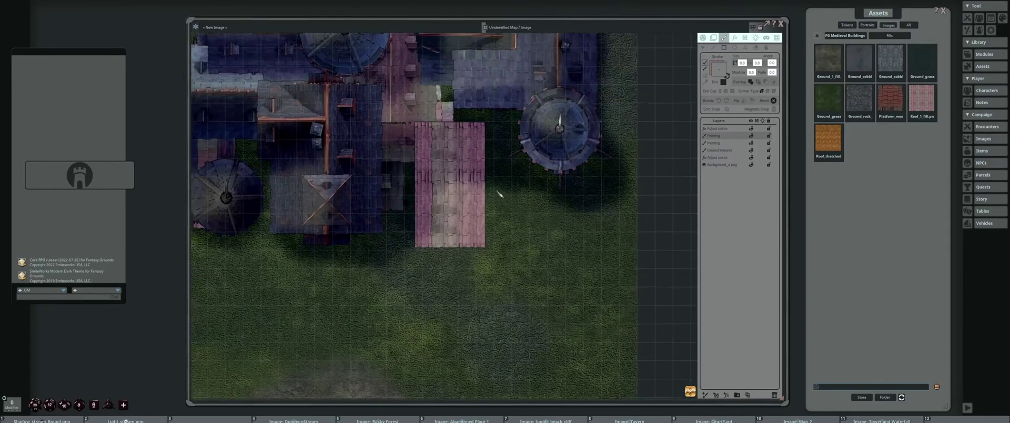
scroll(499, 199, down, 4)
scroll(447, 211, up, 2)
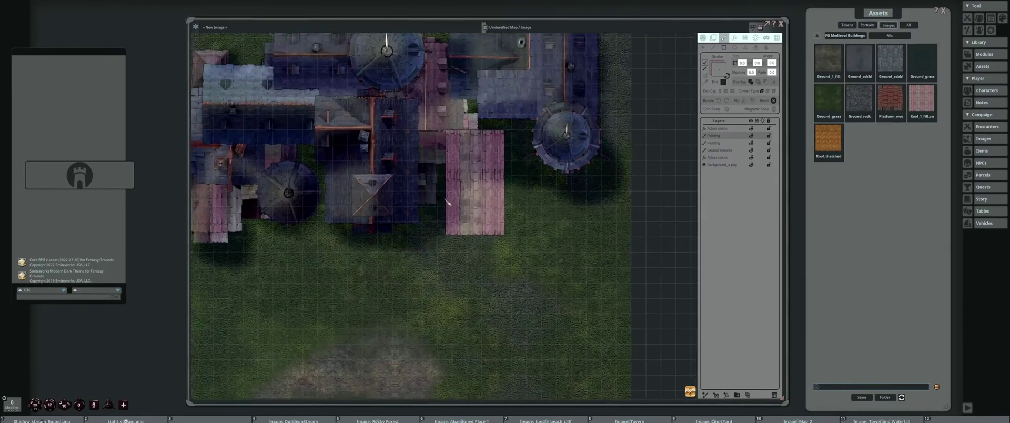
Try a dark fill tint sampled from the map and a cyan tint, and restore the fill colour to white
click(728, 75)
click(728, 76)
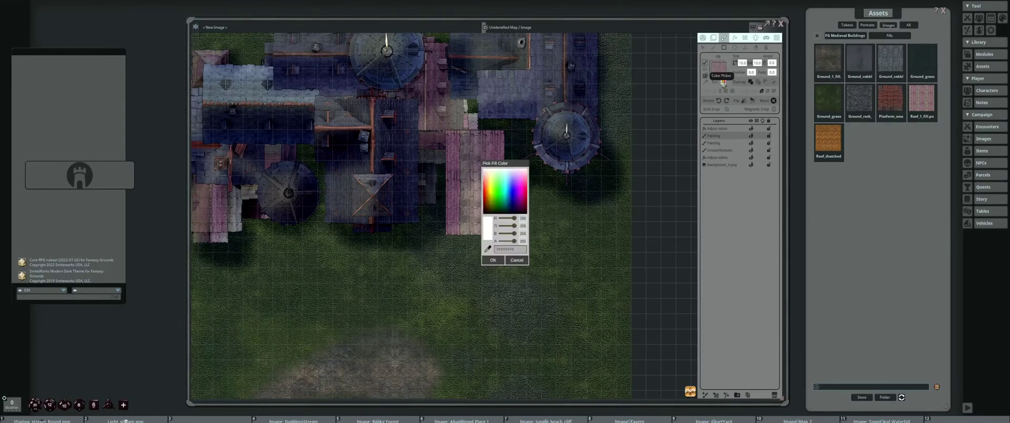
click(488, 248)
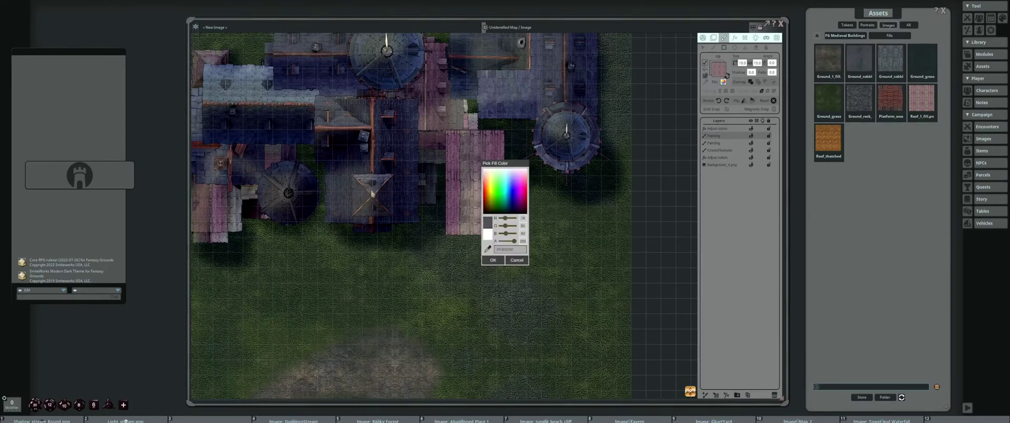
click(372, 192)
click(494, 259)
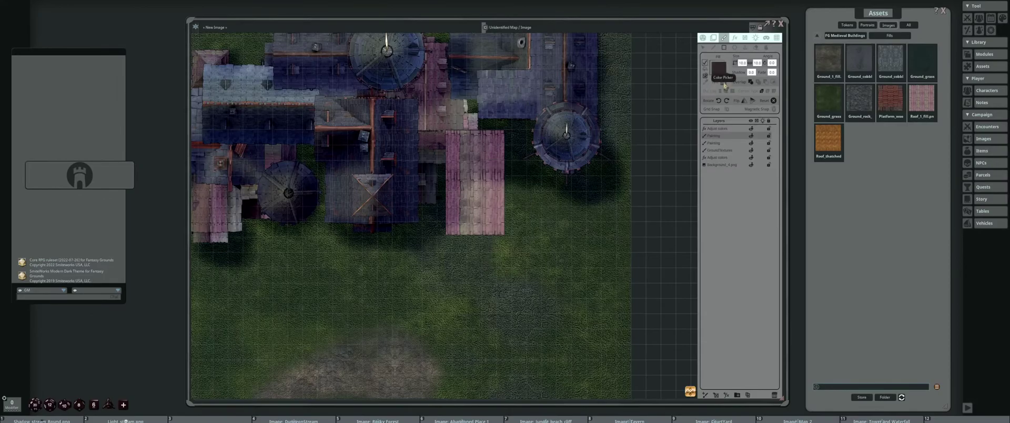
click(726, 85)
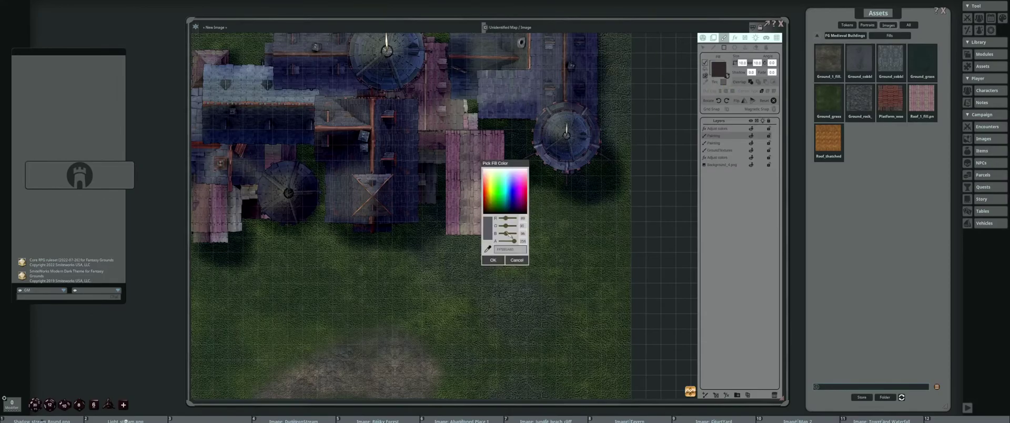
mouse_move(513, 234)
mouse_down()
mouse_move(531, 238)
mouse_move(519, 226)
mouse_up()
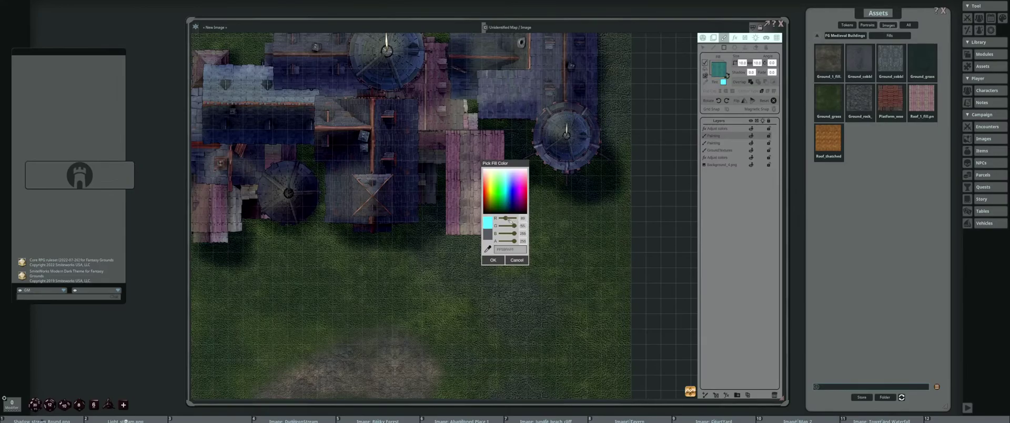
click(498, 260)
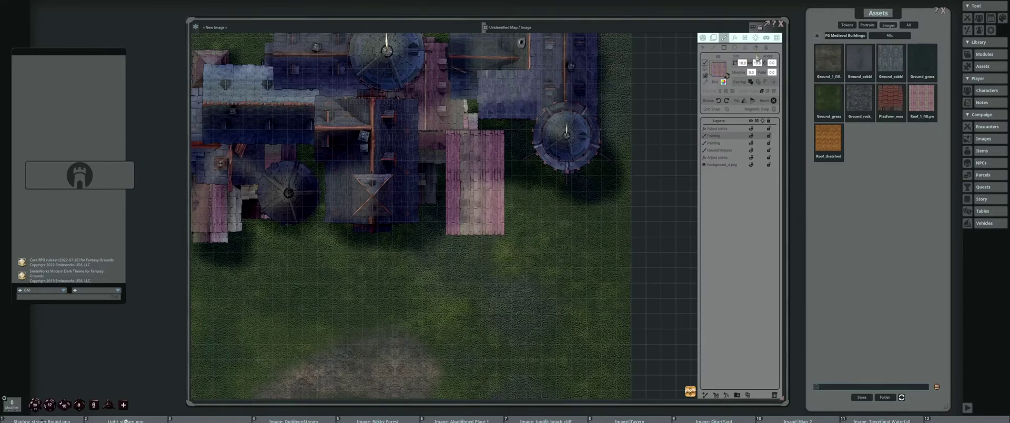
Edit the rectangular pink roof's fill texture and shift its hue through purple to blue
click(766, 47)
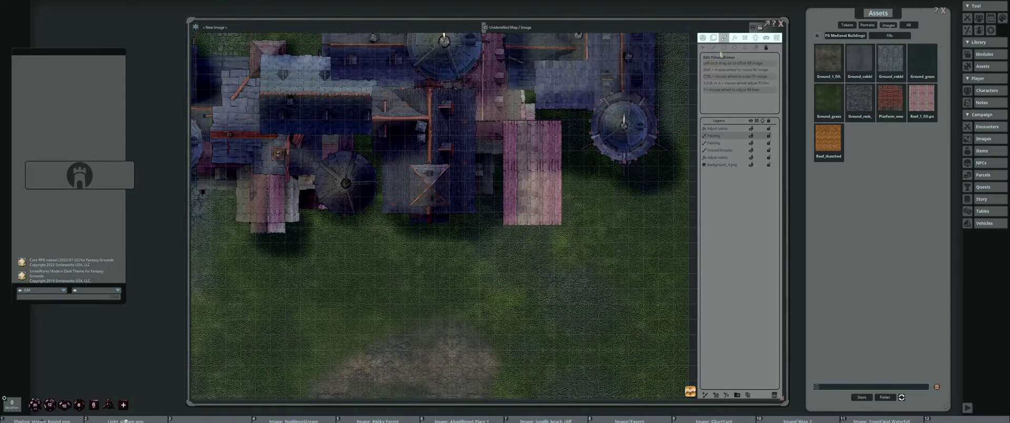
drag(556, 165, 519, 169)
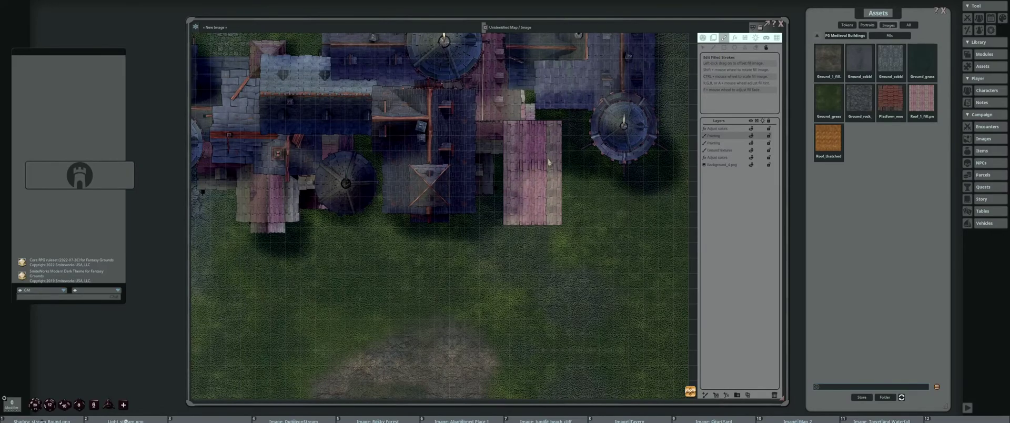
scroll(545, 162, down, 2)
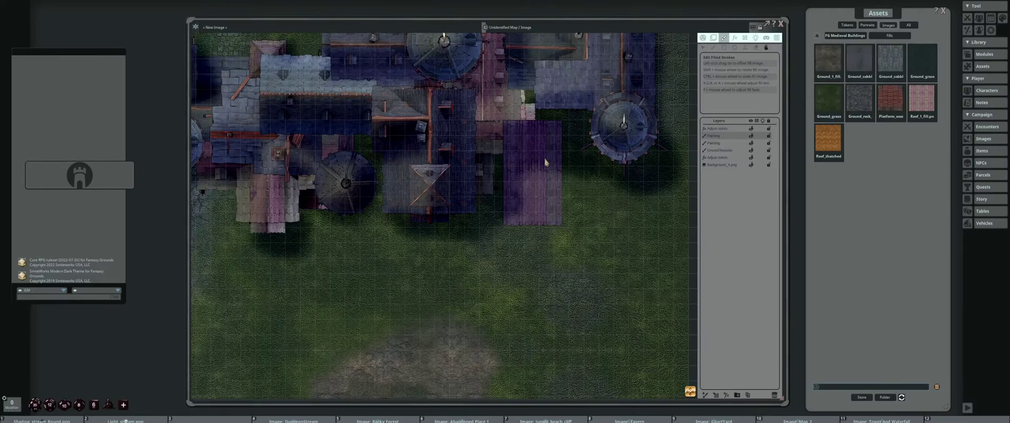
scroll(545, 162, up, 2)
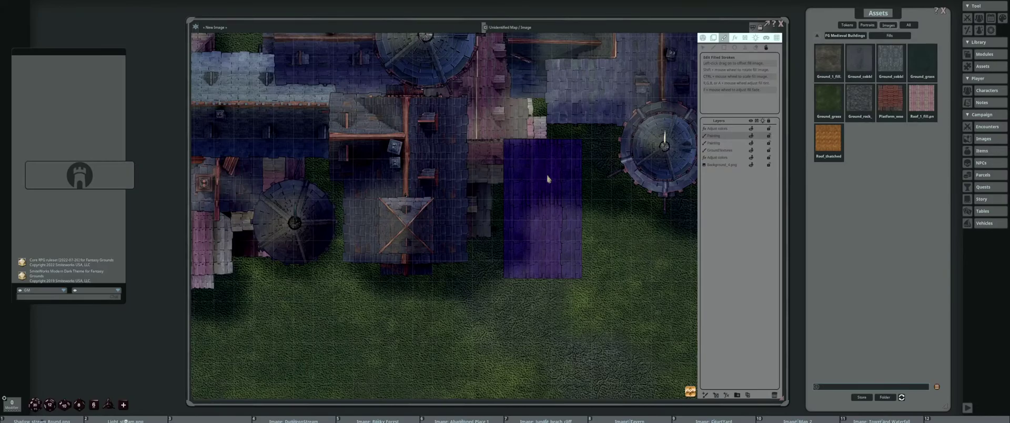
scroll(548, 179, down, 3)
scroll(563, 189, up, 1)
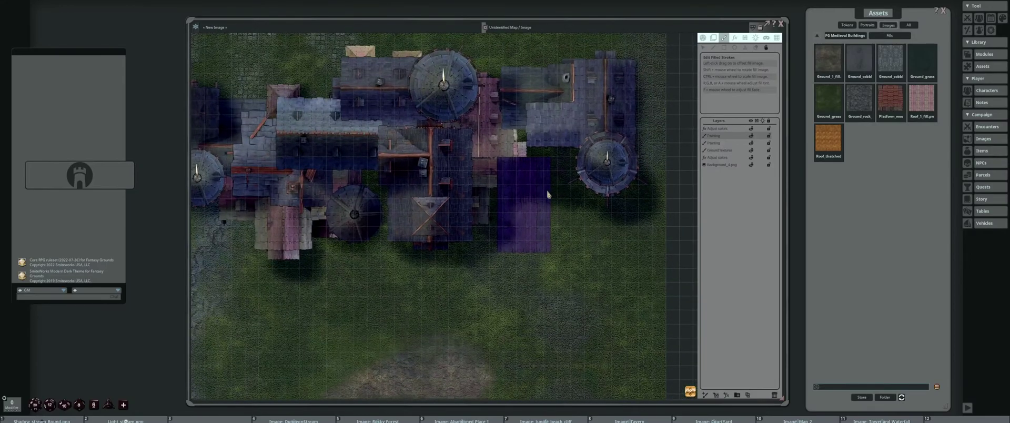
scroll(524, 202, up, 2)
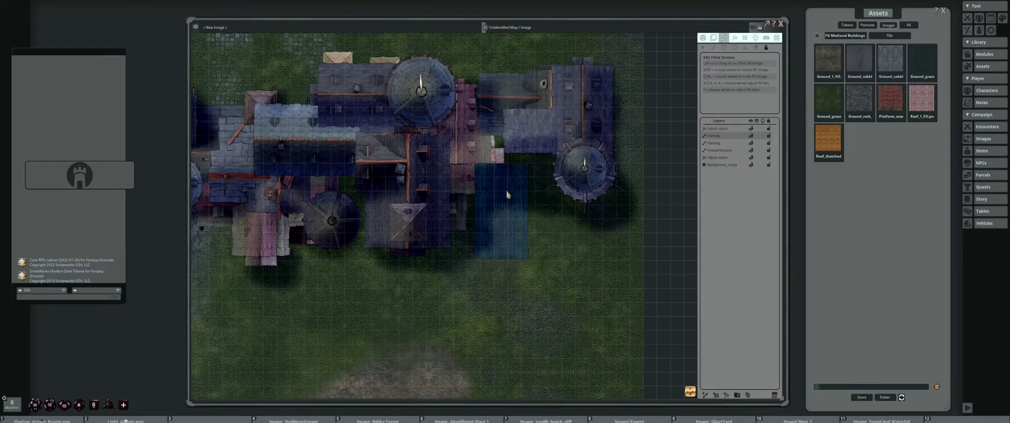
scroll(508, 194, up, 5)
scroll(507, 193, down, 3)
scroll(532, 203, up, 2)
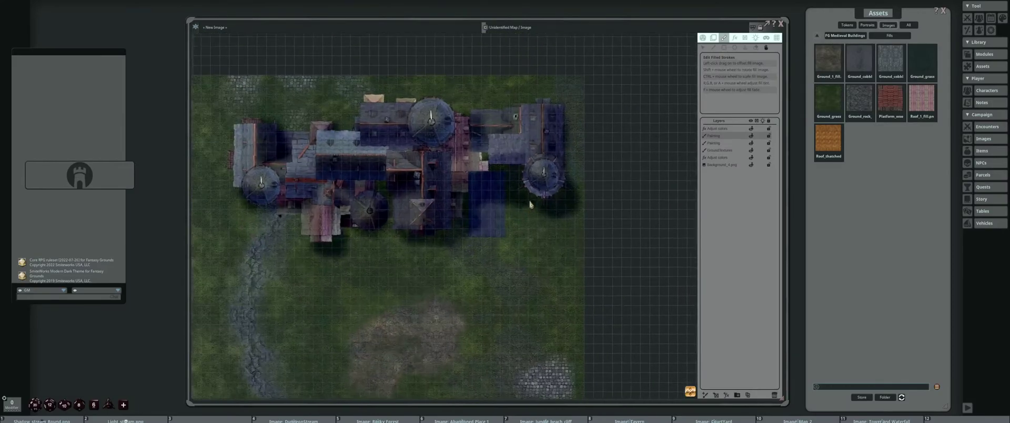
scroll(527, 200, up, 2)
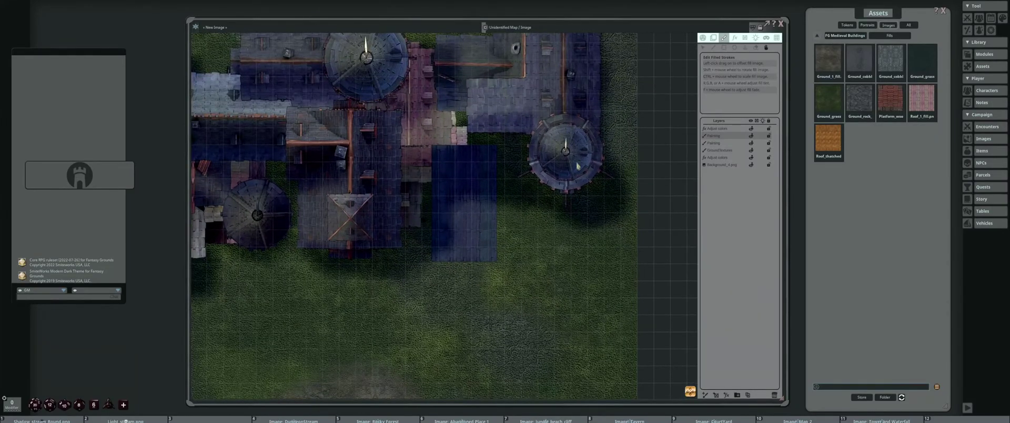
Select the recoloured roof rectangle's points, move it to the grass west of the manor, and delete it
click(703, 48)
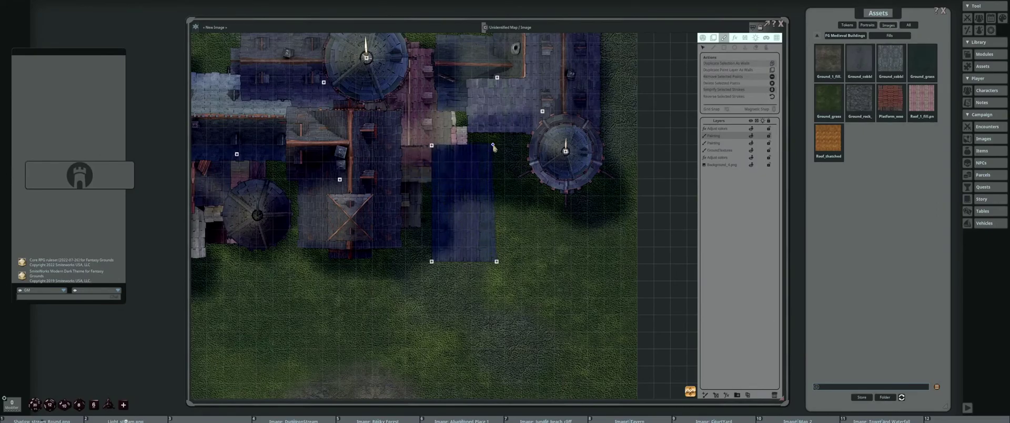
mouse_move(496, 147)
mouse_down()
mouse_move(323, 154)
mouse_move(442, 179)
mouse_move(285, 144)
mouse_move(260, 100)
mouse_move(450, 144)
mouse_move(430, 154)
mouse_move(439, 197)
mouse_up()
scroll(324, 155, down, 2)
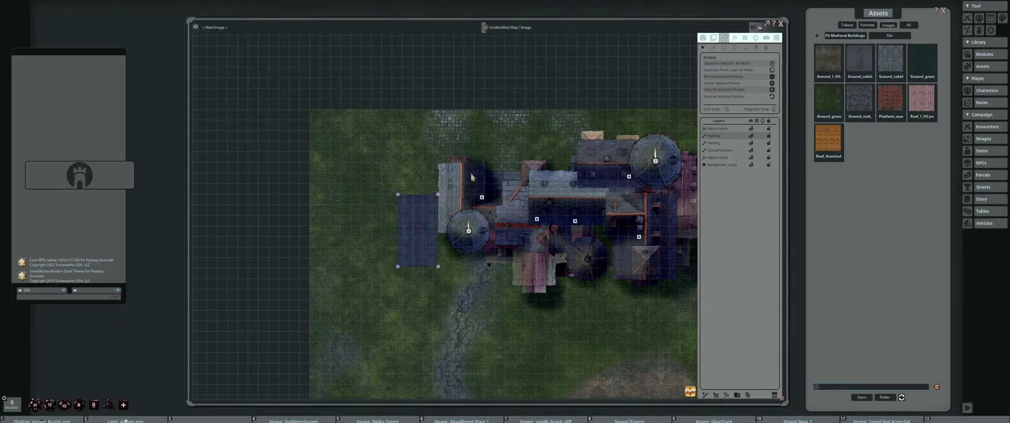
key(Delete)
drag(685, 203, 494, 195)
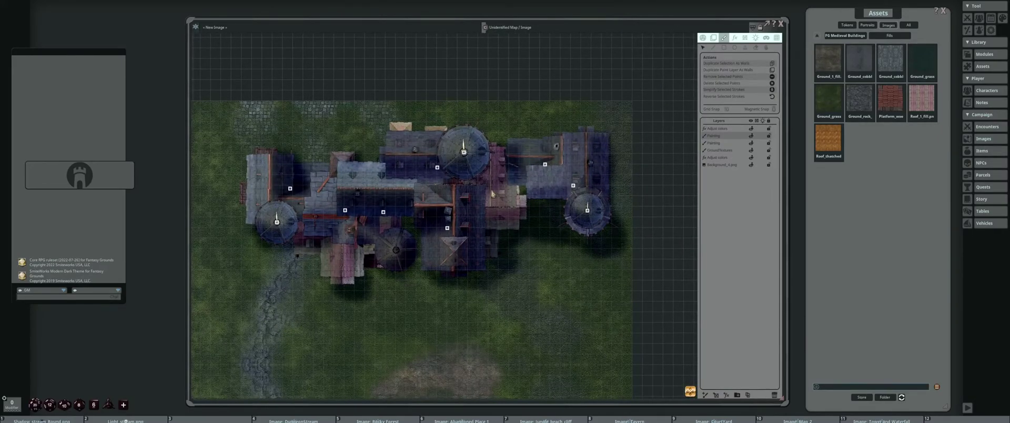
scroll(493, 194, up, 3)
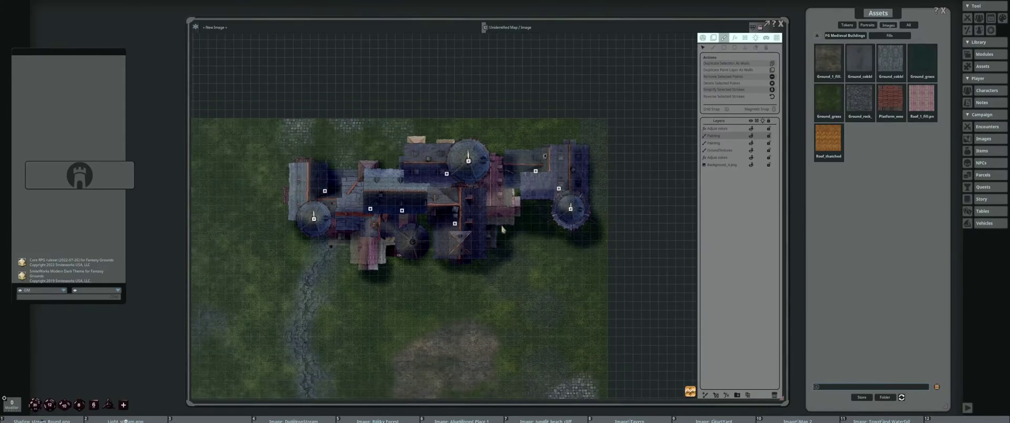
scroll(407, 189, down, 3)
drag(548, 143, 504, 157)
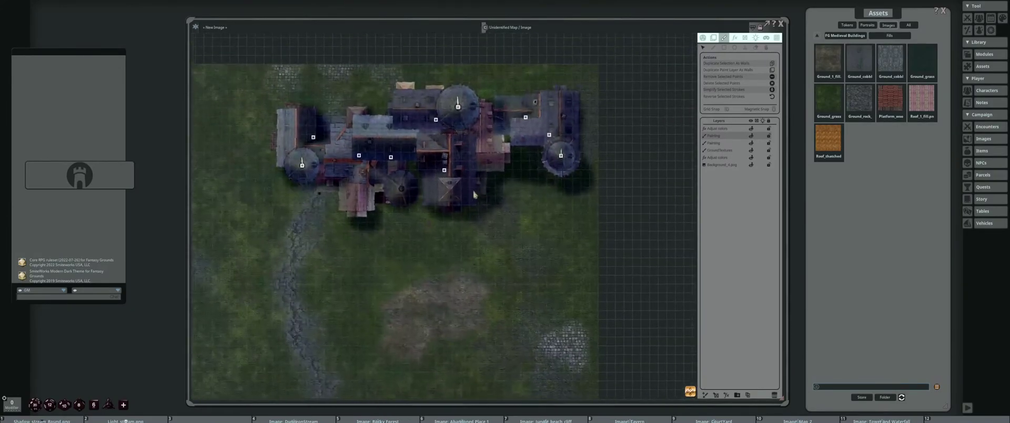
scroll(503, 157, up, 3)
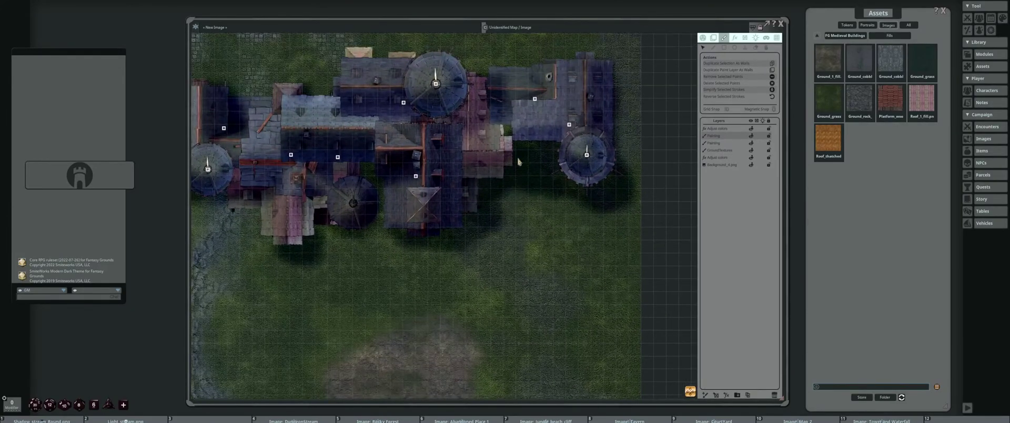
drag(519, 163, 526, 183)
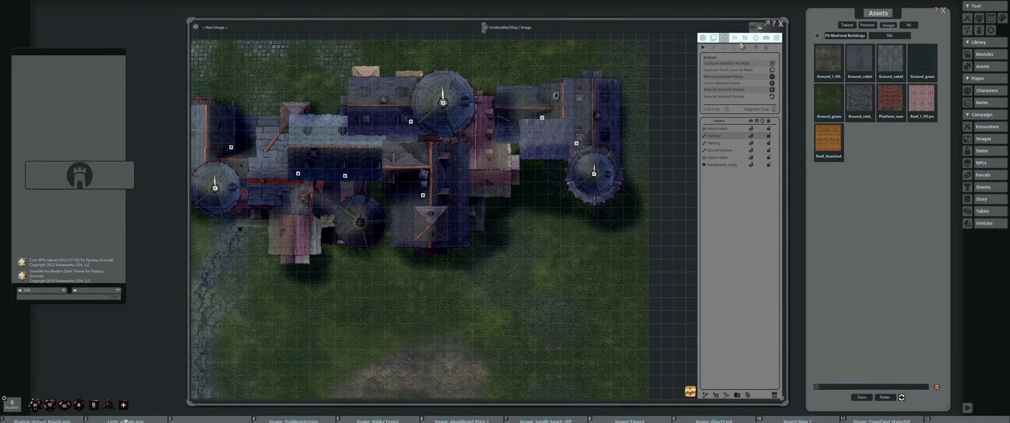
Select the top Adjust colors layer for effect masking and examine the shading across the manor's roofs
click(728, 128)
click(735, 38)
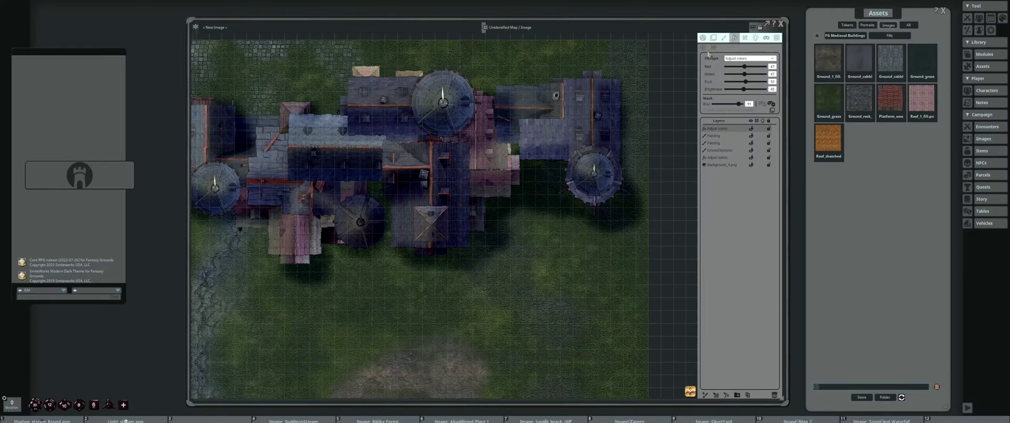
scroll(510, 108, up, 2)
drag(507, 108, 568, 126)
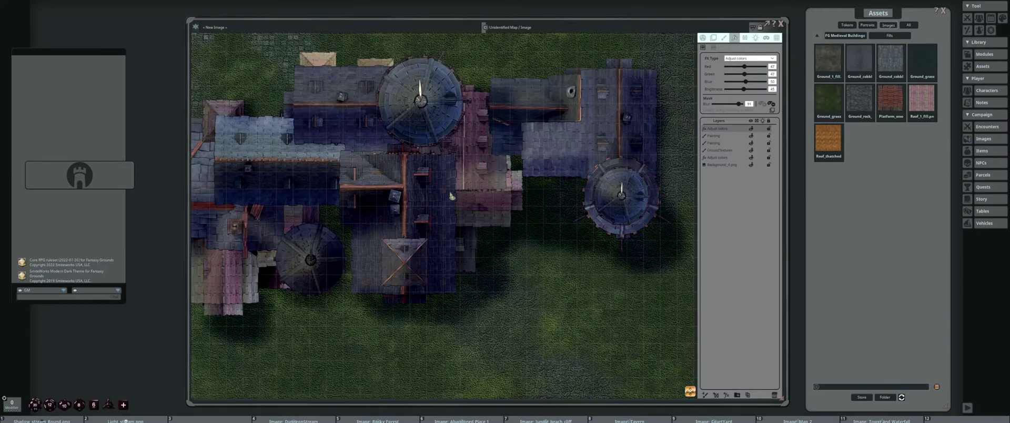
scroll(519, 218, down, 3)
scroll(483, 179, up, 4)
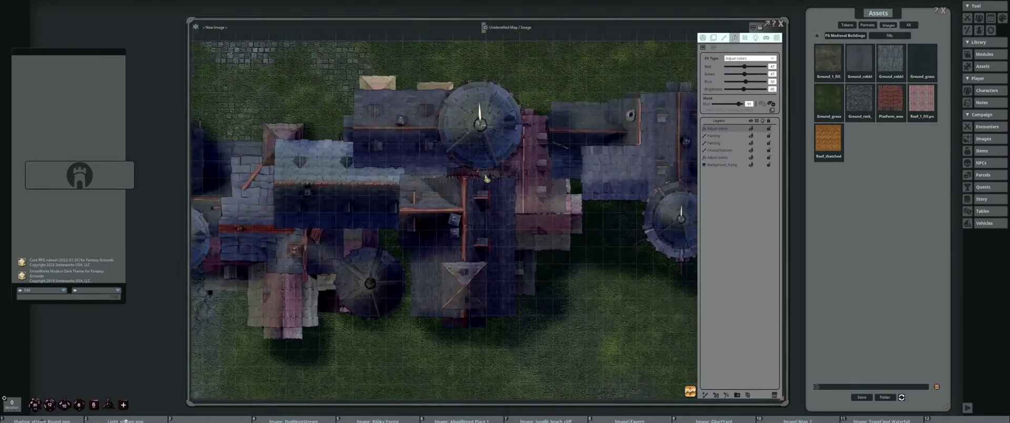
scroll(486, 179, up, 1)
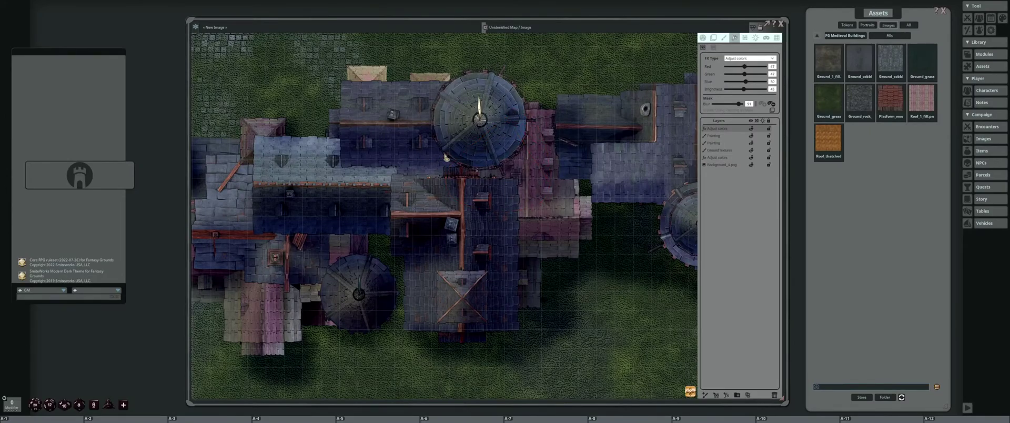
drag(402, 175, 448, 187)
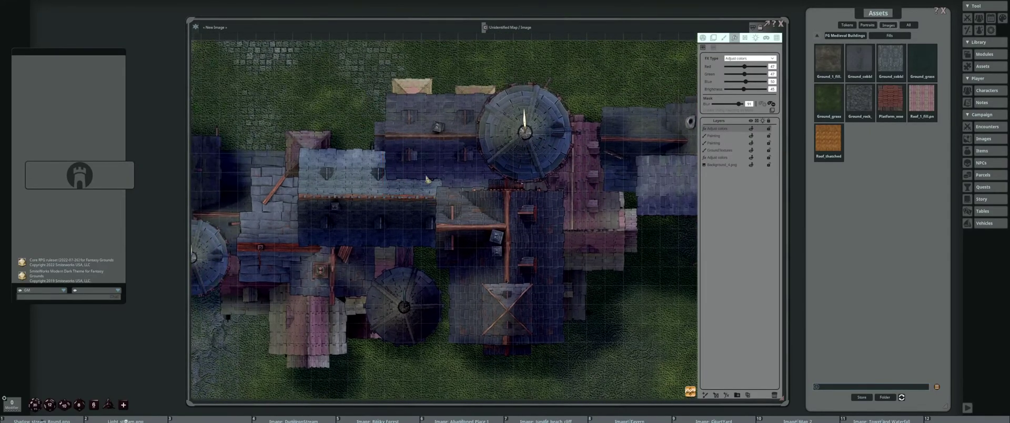
scroll(428, 179, down, 5)
scroll(425, 180, up, 3)
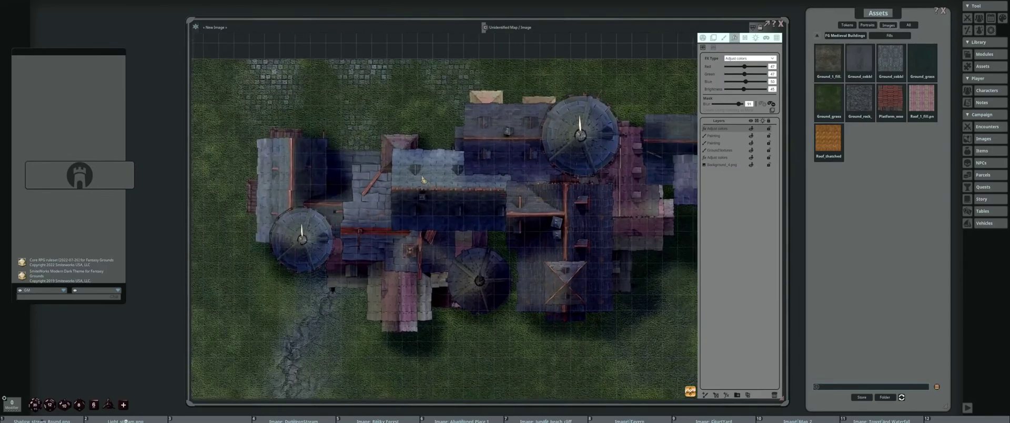
scroll(424, 180, down, 2)
drag(468, 195, 436, 190)
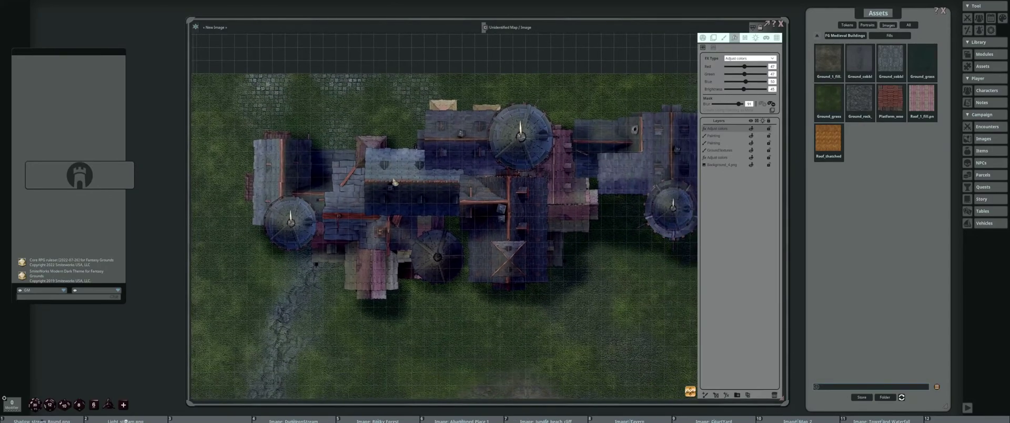
scroll(323, 181, up, 6)
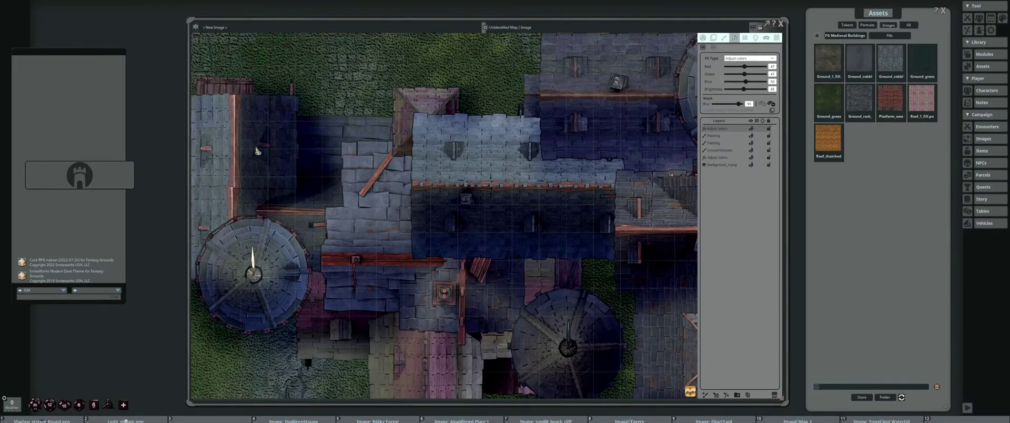
Mask rectangular shadow areas on the top Adjust colors layer by the west roof and along the central blue roof's south edge
drag(237, 97, 384, 210)
scroll(383, 210, down, 3)
drag(367, 245, 334, 202)
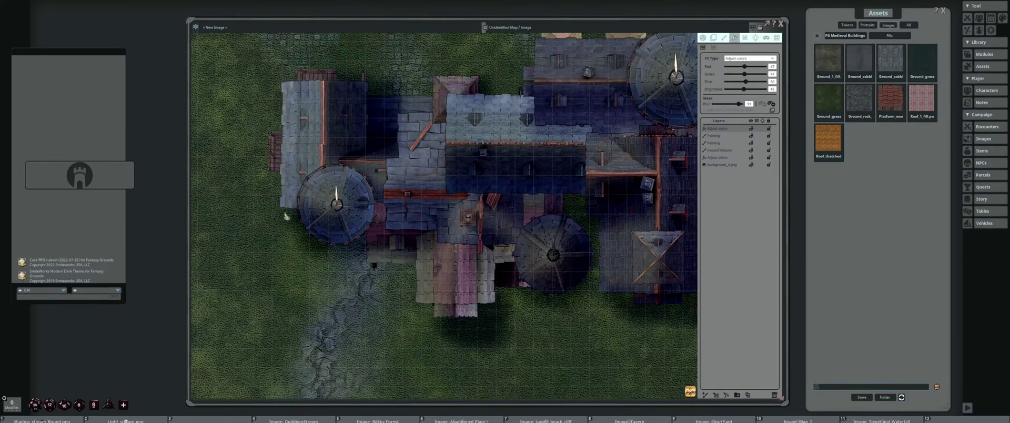
drag(279, 207, 300, 223)
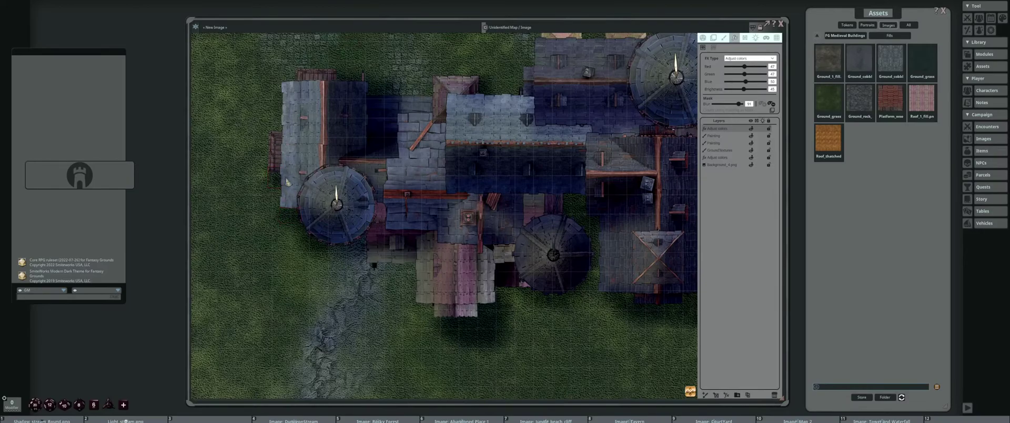
scroll(295, 195, up, 3)
scroll(370, 175, up, 3)
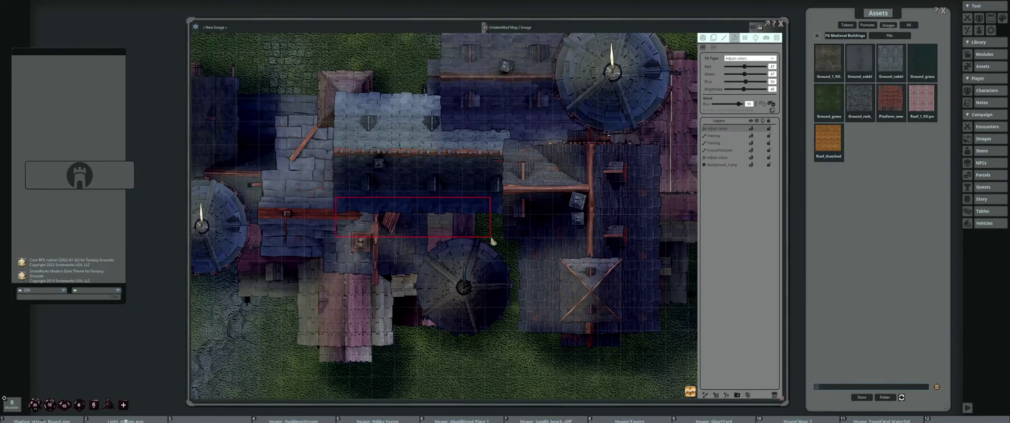
scroll(500, 241, down, 3)
drag(437, 241, 410, 236)
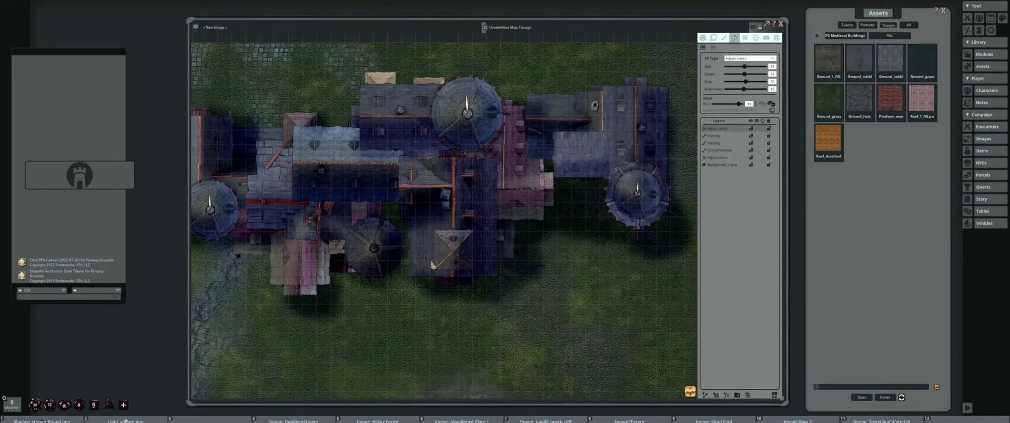
Select the background image layer, switch to the ground textures layer, and survey the whole manor and its grounds
scroll(481, 273, down, 2)
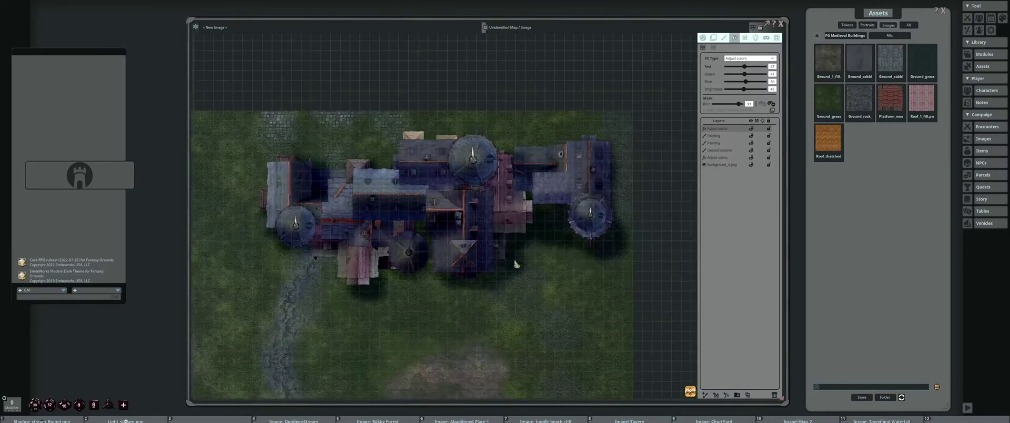
scroll(474, 253, up, 2)
scroll(434, 240, down, 3)
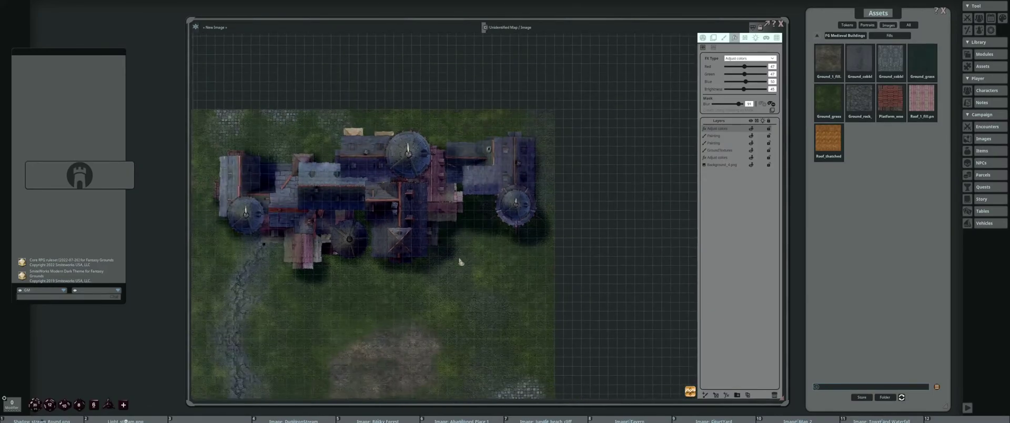
scroll(415, 257, up, 2)
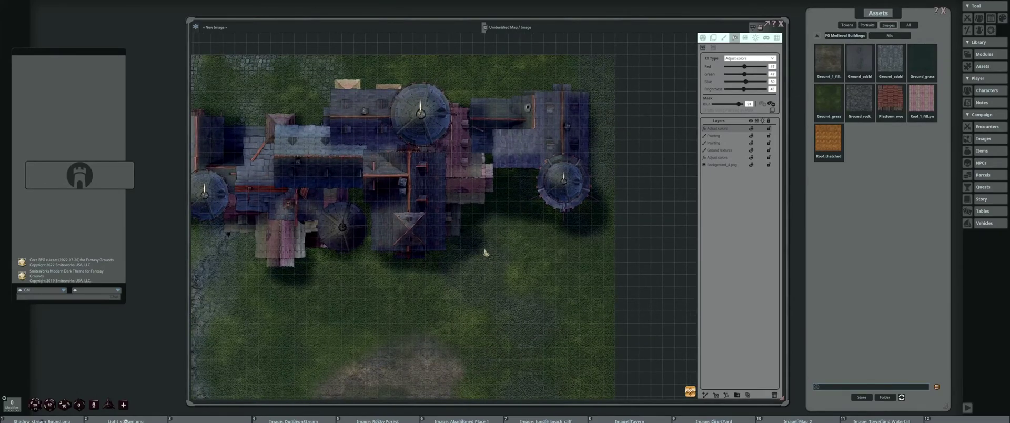
scroll(473, 252, down, 3)
click(715, 165)
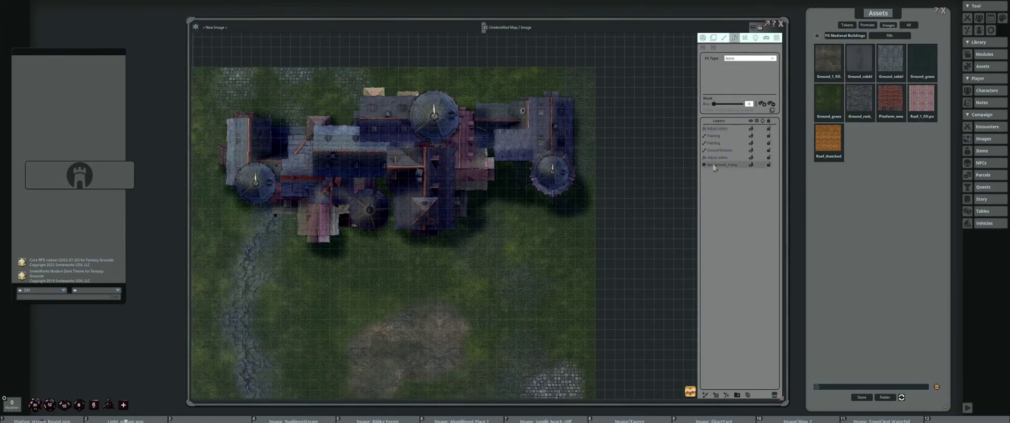
click(720, 150)
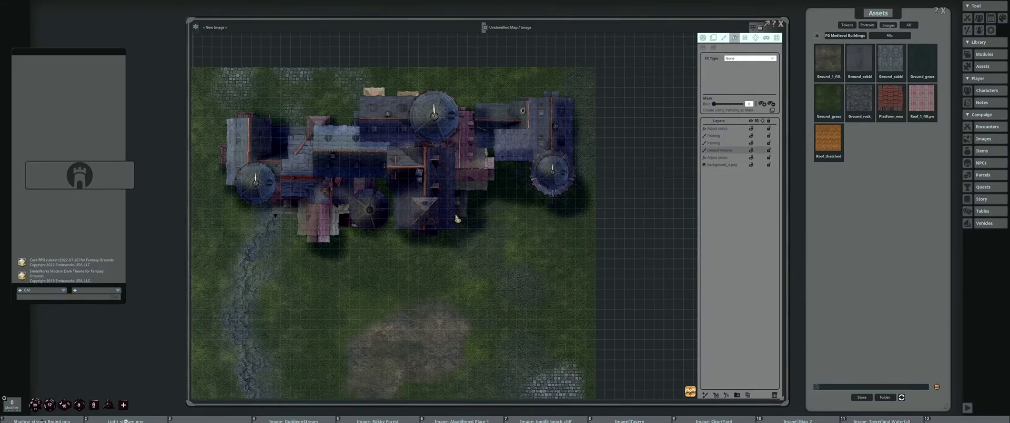
scroll(428, 226, down, 2)
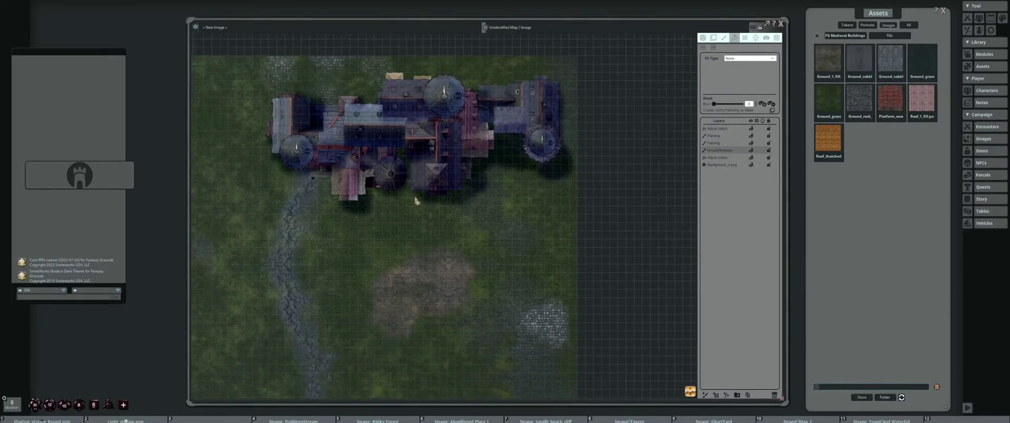
scroll(432, 210, down, 1)
scroll(463, 213, up, 2)
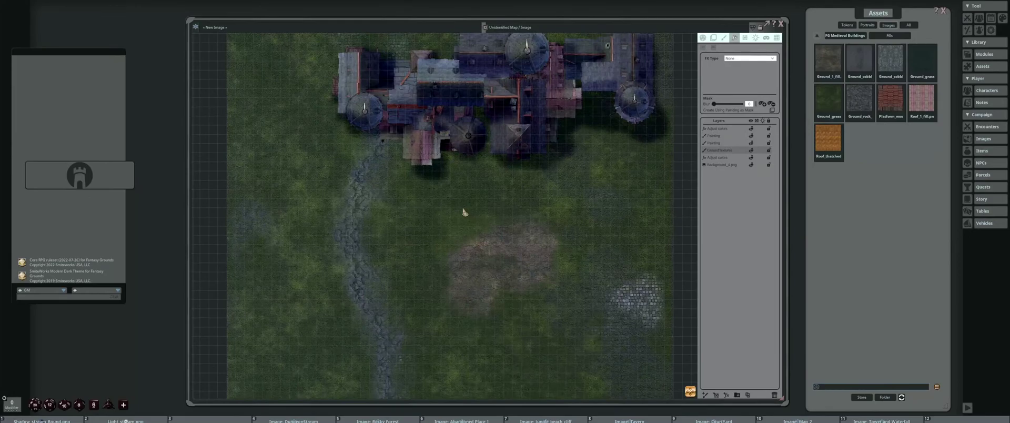
scroll(471, 247, up, 1)
scroll(458, 266, up, 2)
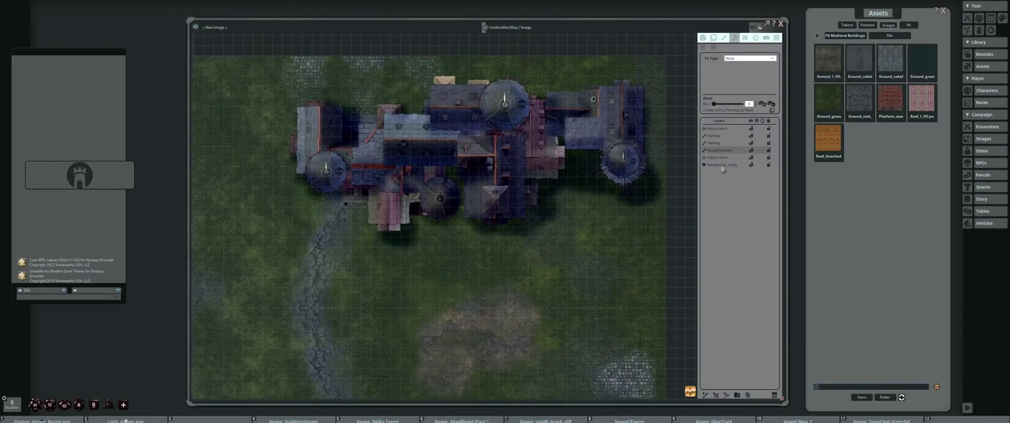
Open the FG Art Pack 2019 decorations in the asset library and choose the grass2 decoration as the painting stamp
drag(888, 14, 880, 12)
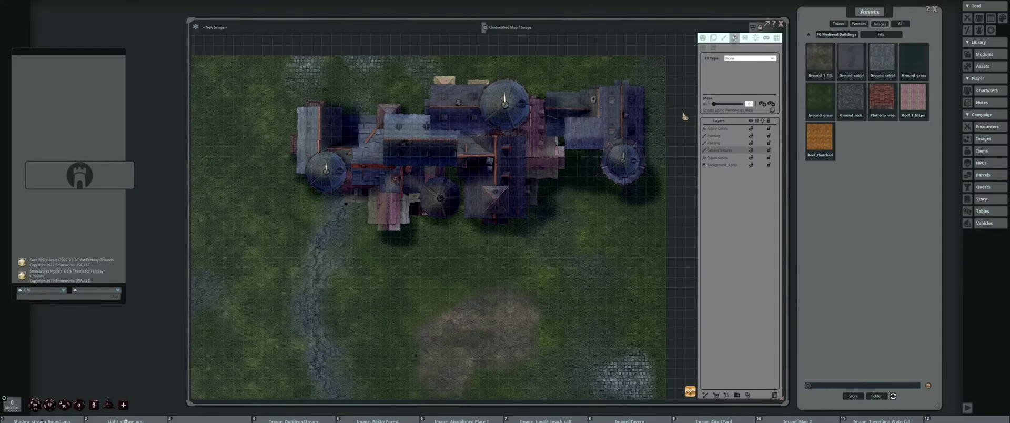
click(809, 36)
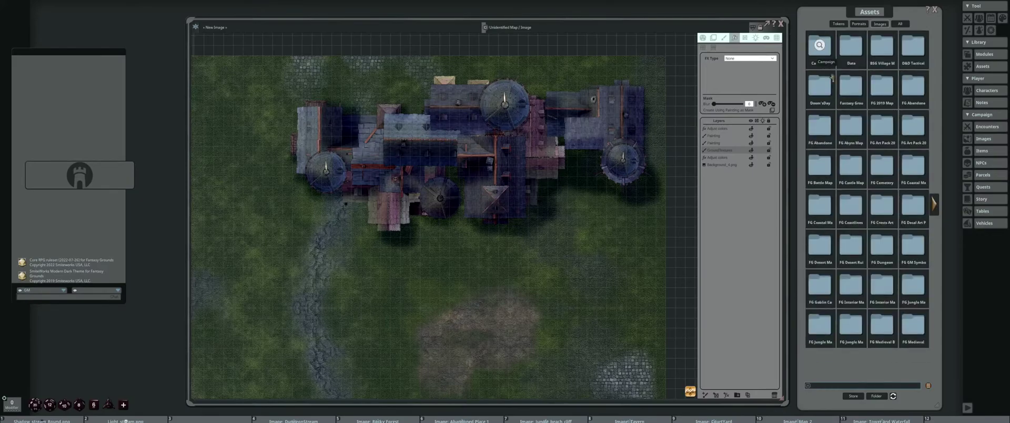
click(886, 132)
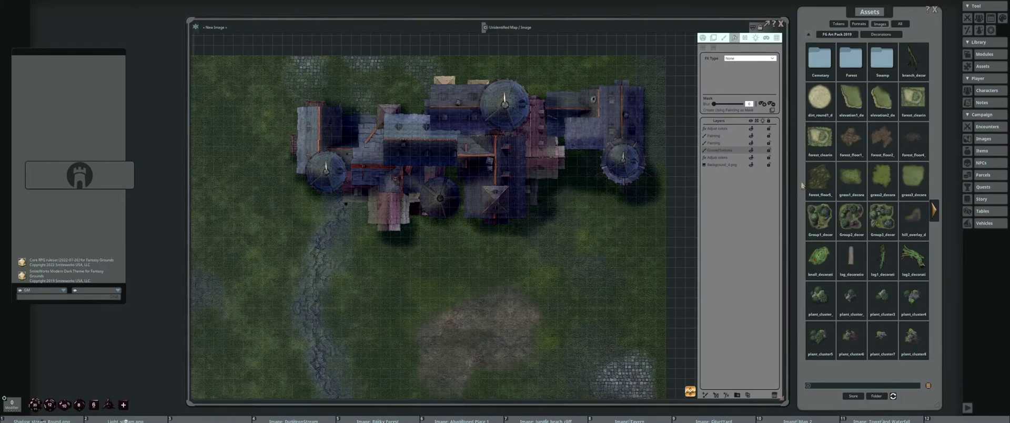
scroll(510, 189, up, 2)
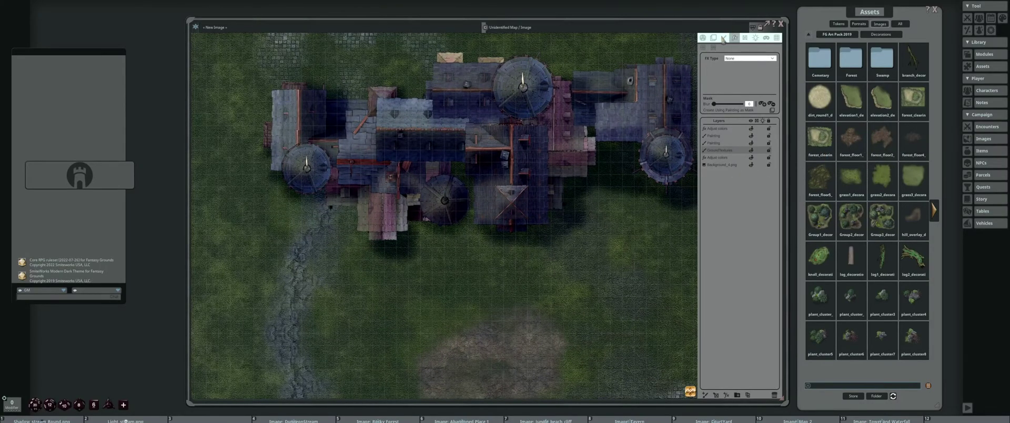
click(724, 38)
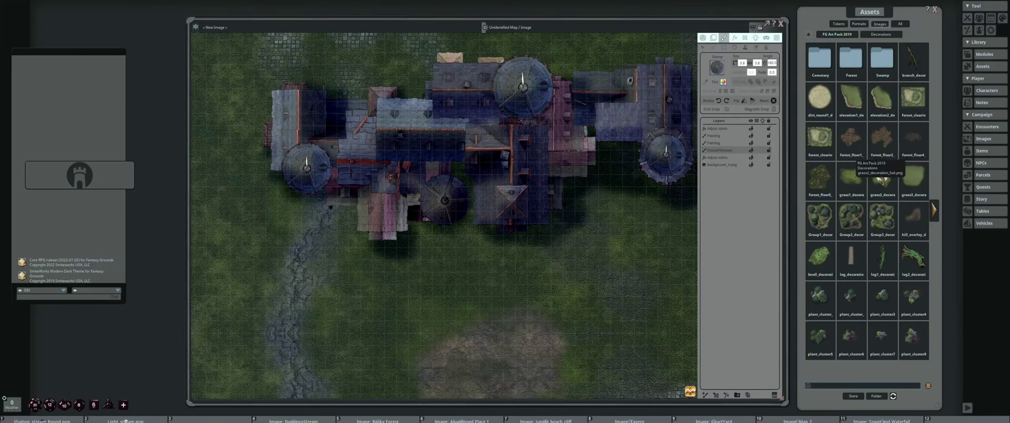
click(882, 176)
Stamp grass patches at varied rotations on the ground along the manor's west and east wings
scroll(352, 126, down, 4)
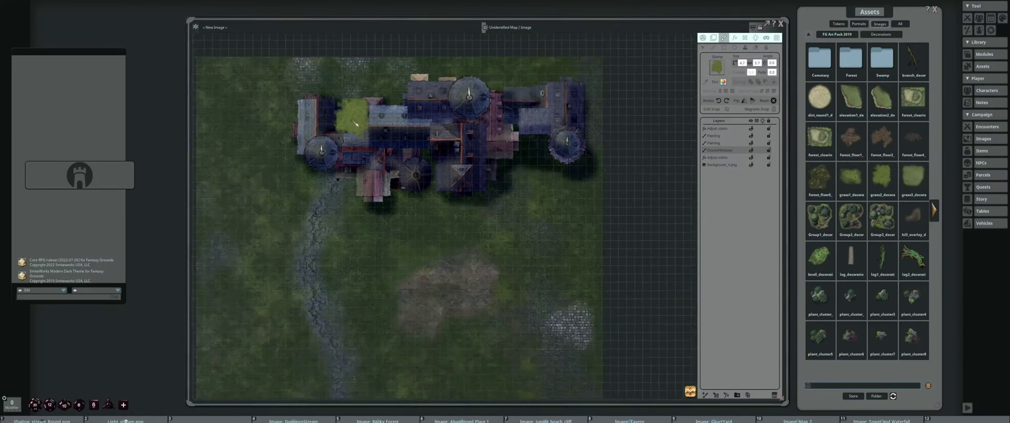
scroll(341, 123, up, 5)
shift+scroll(342, 131, up, 4)
drag(336, 135, 369, 132)
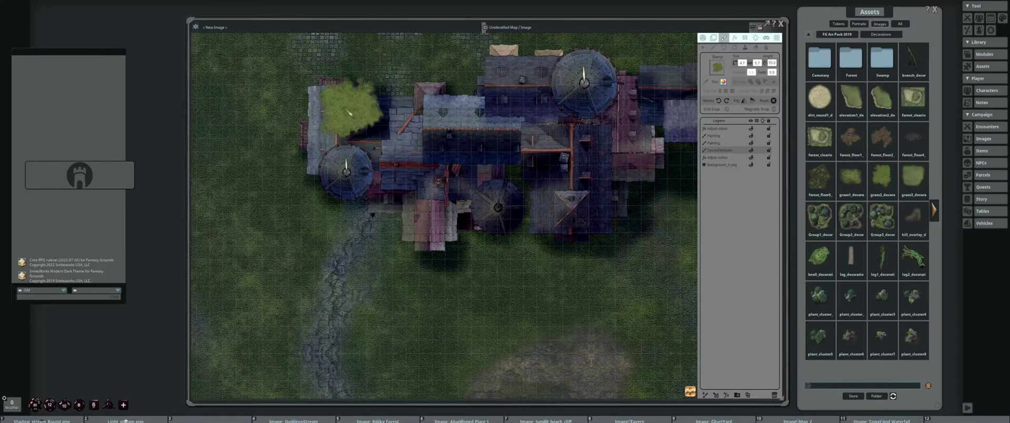
shift+scroll(326, 123, down, 5)
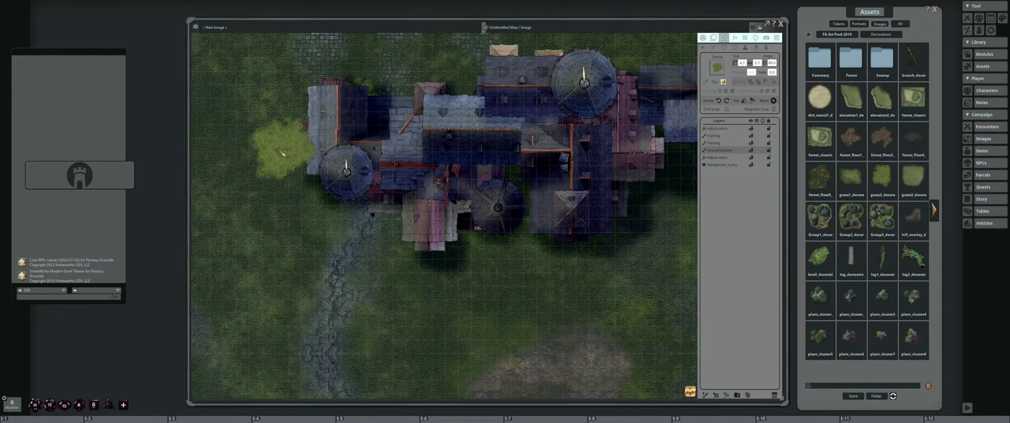
scroll(322, 124, down, 4)
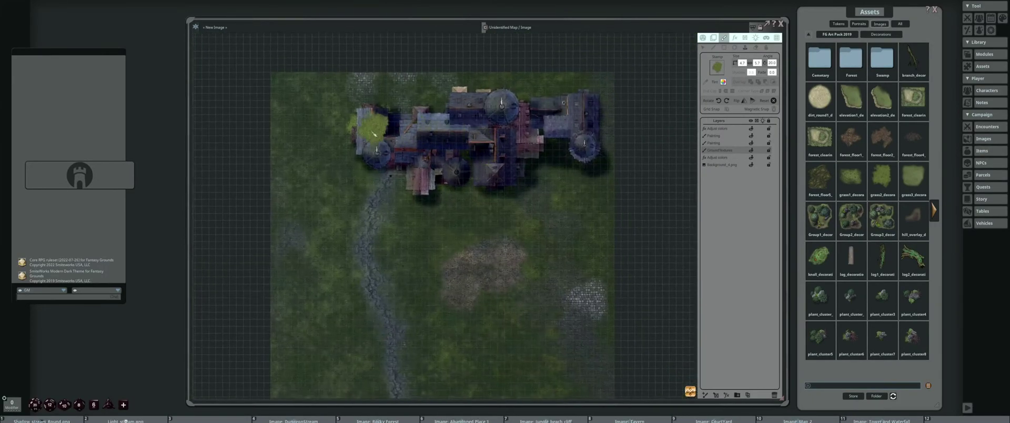
scroll(371, 127, up, 6)
shift+scroll(420, 177, down, 5)
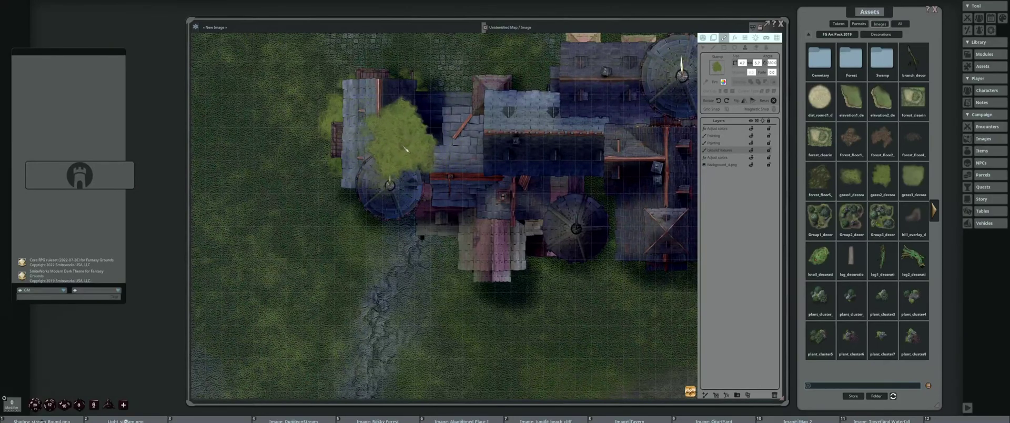
scroll(447, 158, down, 3)
shift+scroll(605, 95, up, 5)
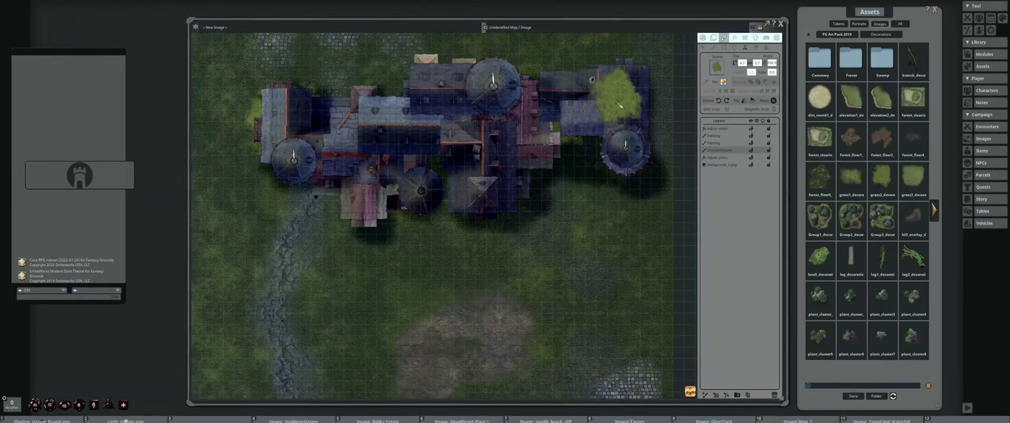
Make the grass stamp semi-transparent and stamp softer, rotated patches around the manor's edges, including beside the west tower
shift+scroll(623, 95, up, 11)
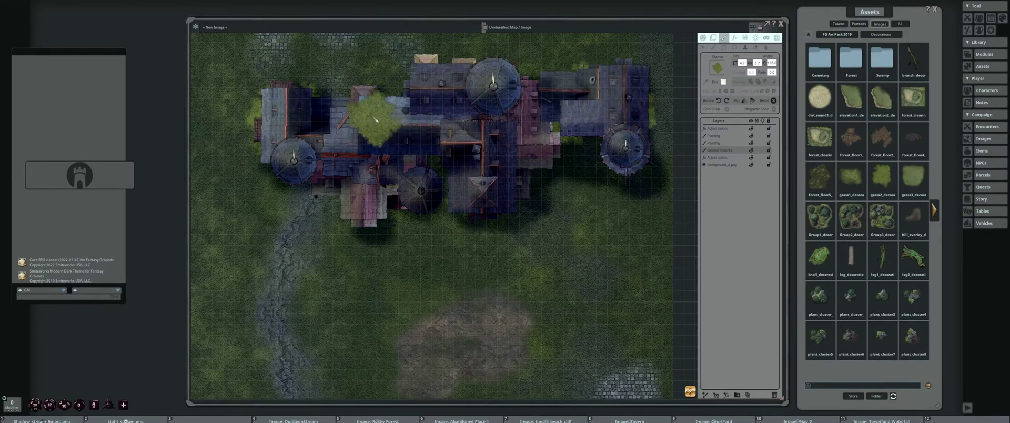
shift+scroll(400, 115, down, 4)
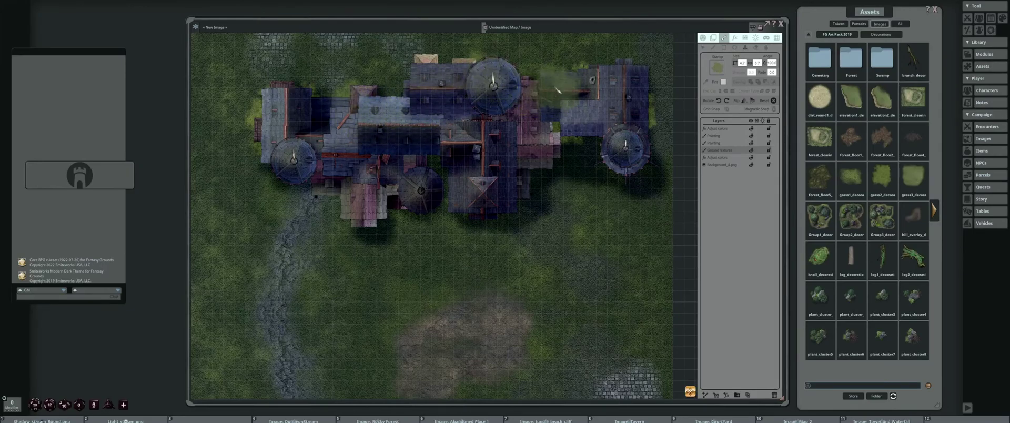
shift+scroll(616, 76, down, 3)
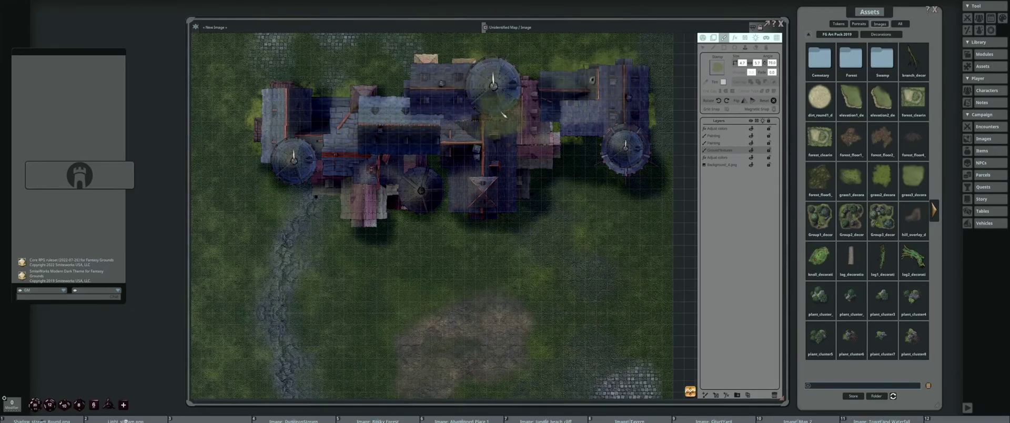
drag(306, 172, 370, 160)
shift+scroll(315, 158, up, 7)
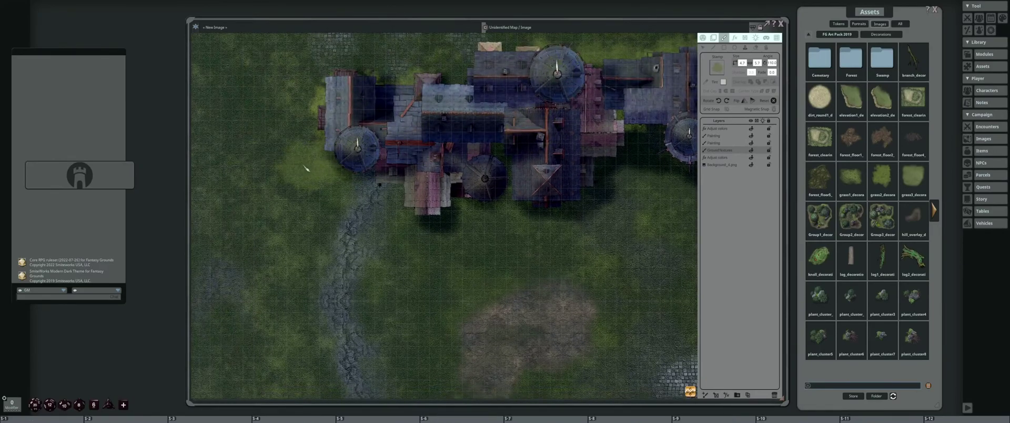
scroll(445, 129, down, 3)
scroll(561, 146, up, 3)
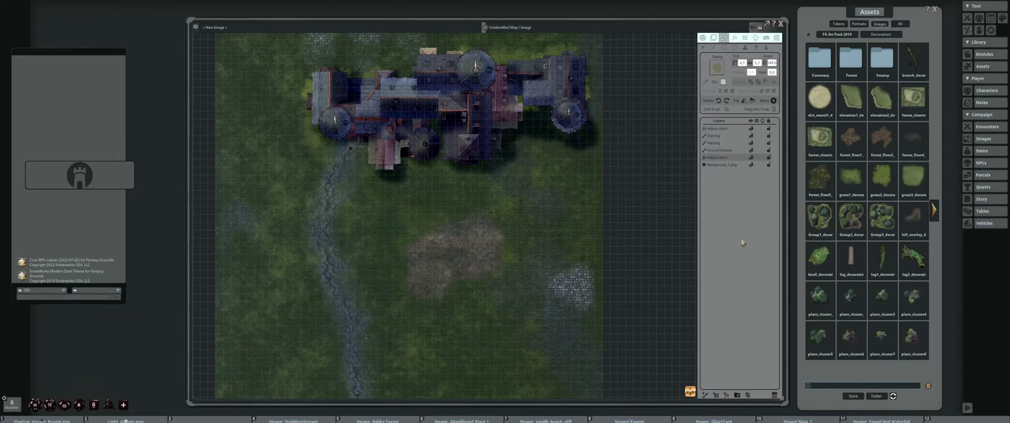
Delete the Adjust colors layer above the background and the stray top painting layer, and select the ground textures layer
click(775, 394)
drag(424, 243, 503, 253)
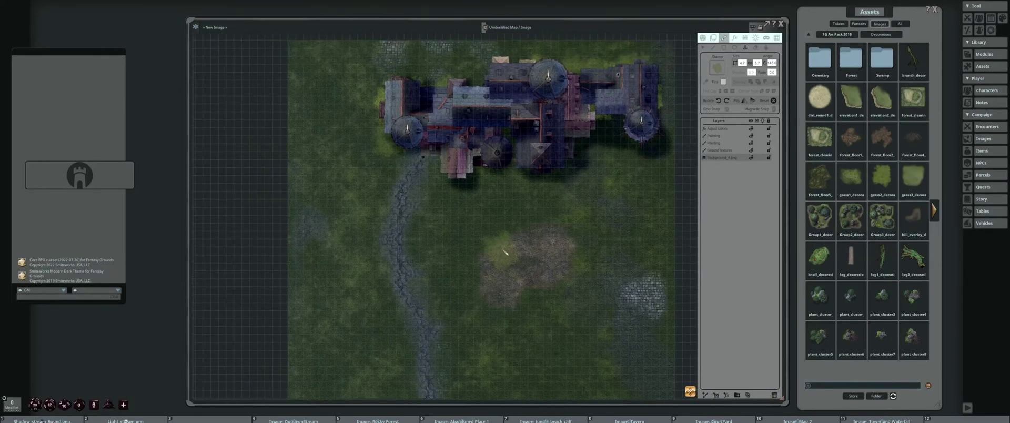
click(445, 166)
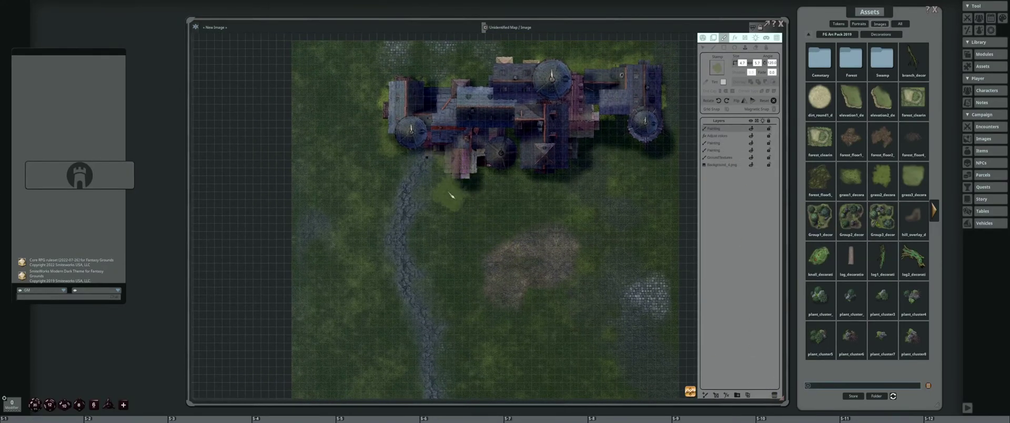
click(776, 397)
click(711, 151)
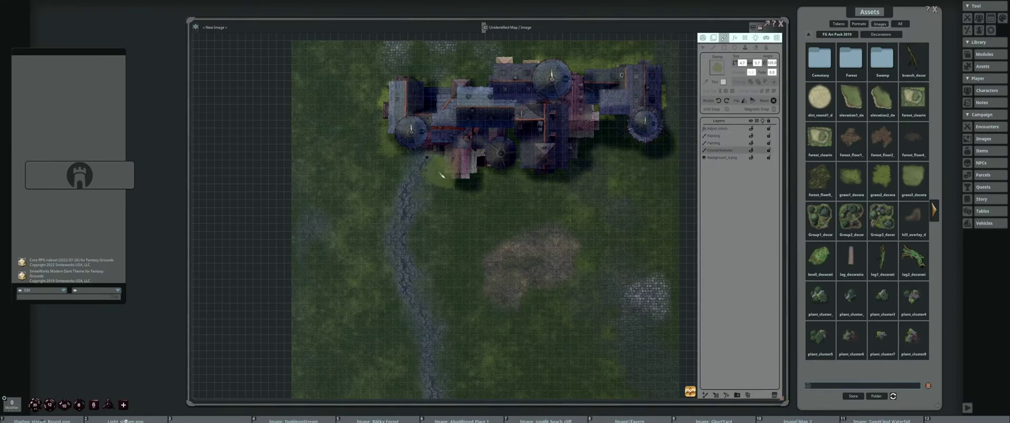
Stamp translucent grass patches on the ground around the south end of the red-roofed wing
scroll(442, 175, up, 2)
scroll(443, 203, up, 5)
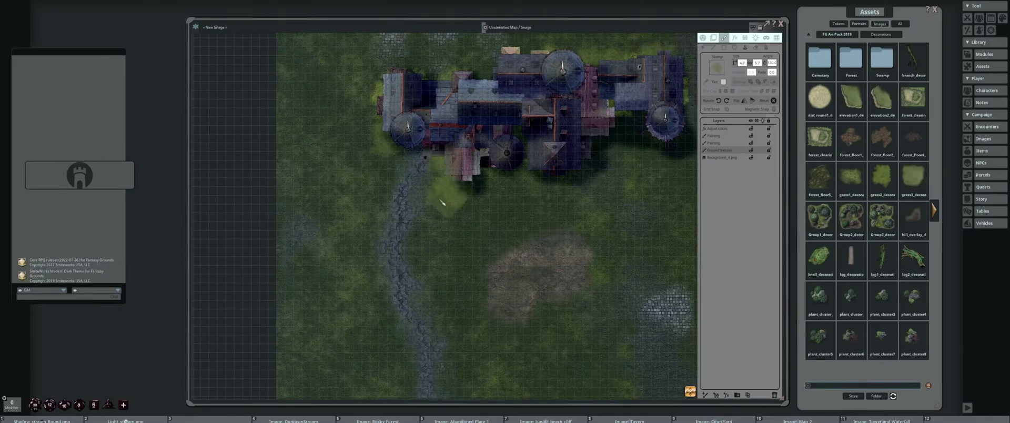
drag(480, 203, 429, 202)
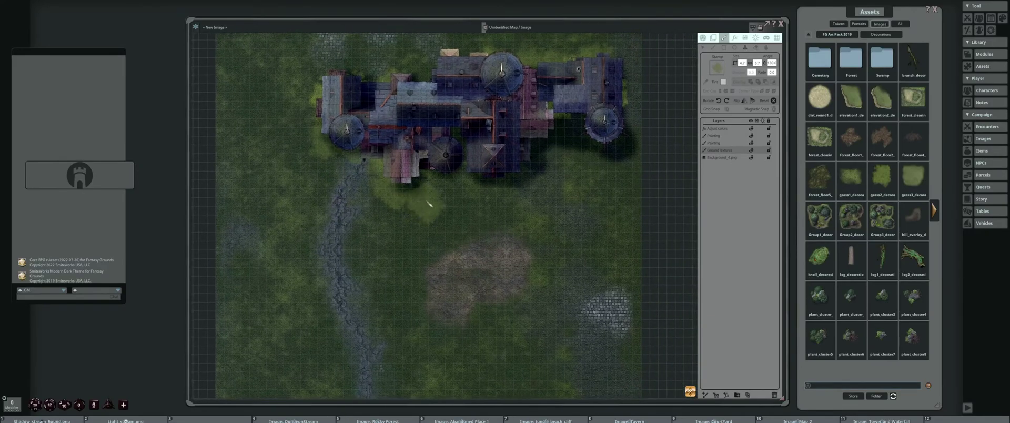
scroll(420, 180, up, 5)
Enlarge the grass stamp and place rotated translucent patches on the ground along the manor's south side and around the west tower
scroll(406, 174, up, 8)
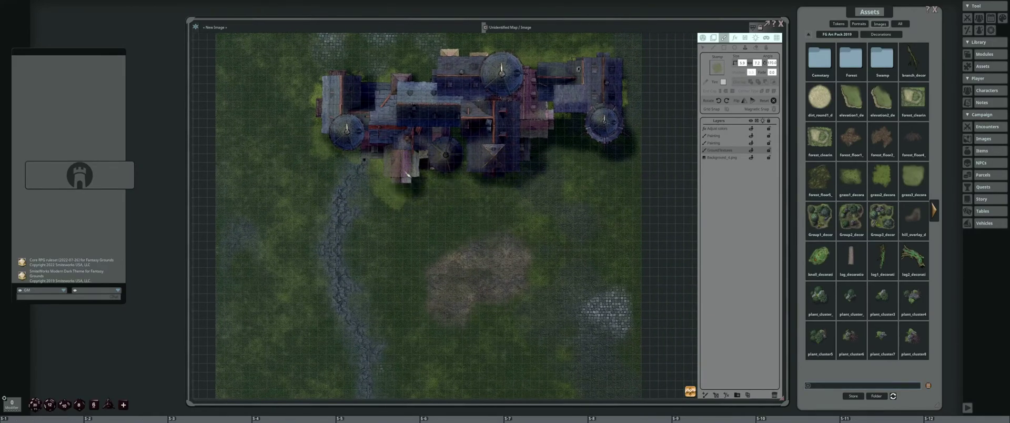
scroll(406, 174, up, 2)
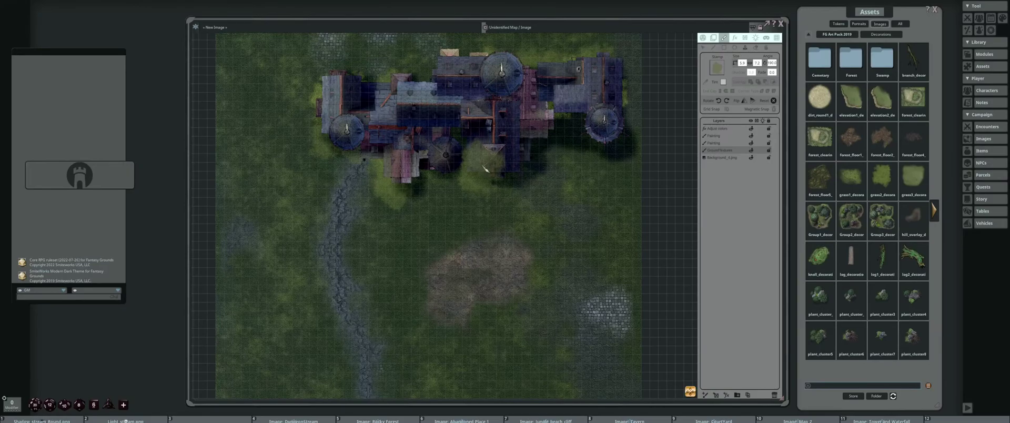
drag(447, 174, 407, 161)
scroll(500, 173, up, 3)
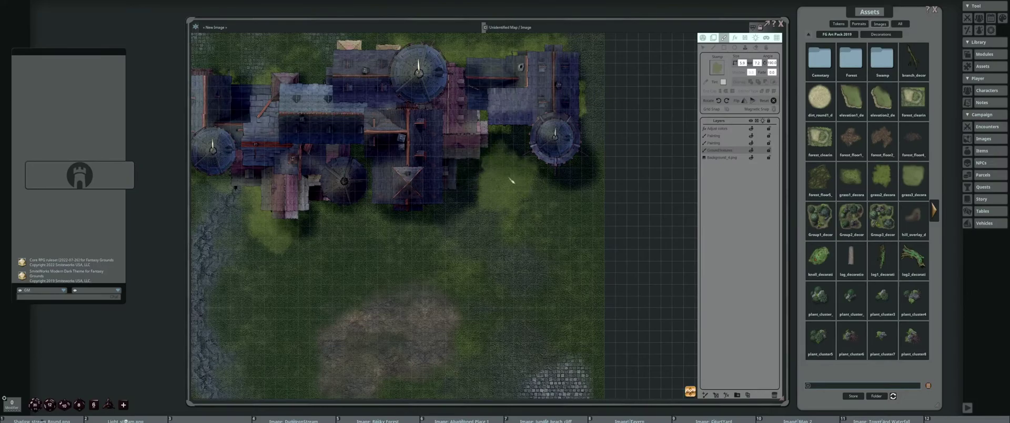
scroll(379, 163, up, 2)
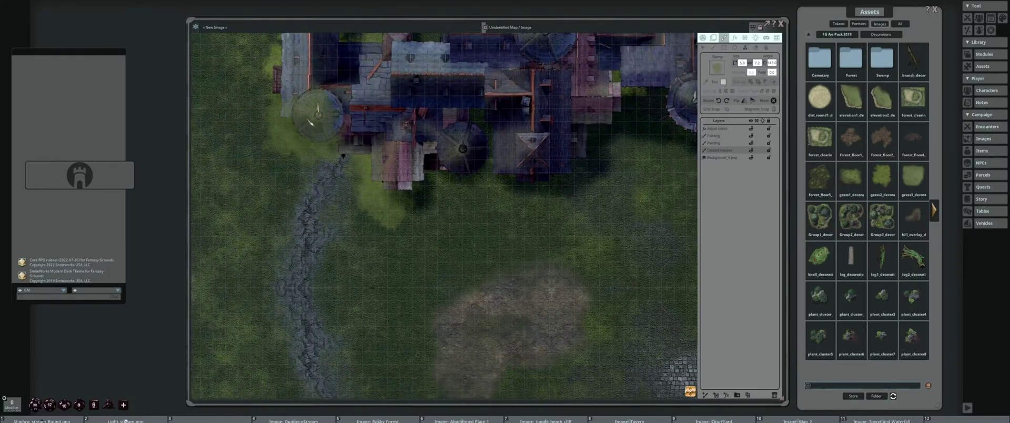
drag(507, 192, 540, 218)
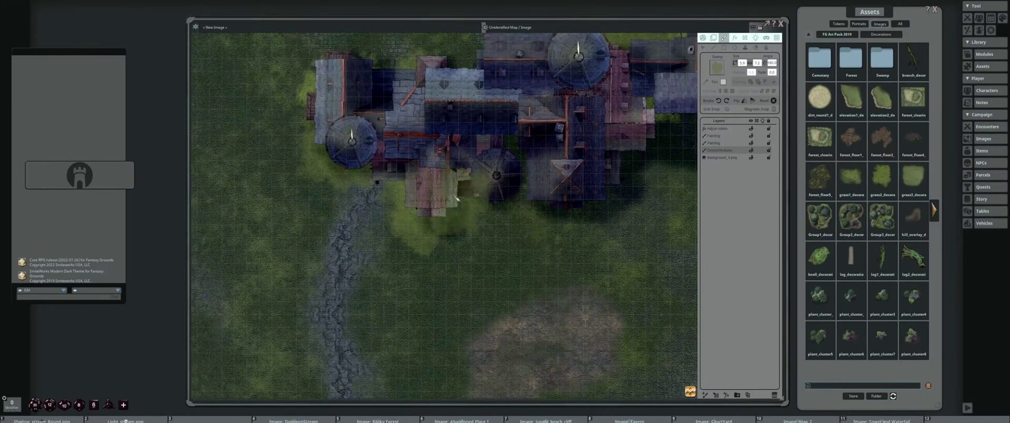
drag(482, 176, 444, 169)
drag(535, 153, 368, 150)
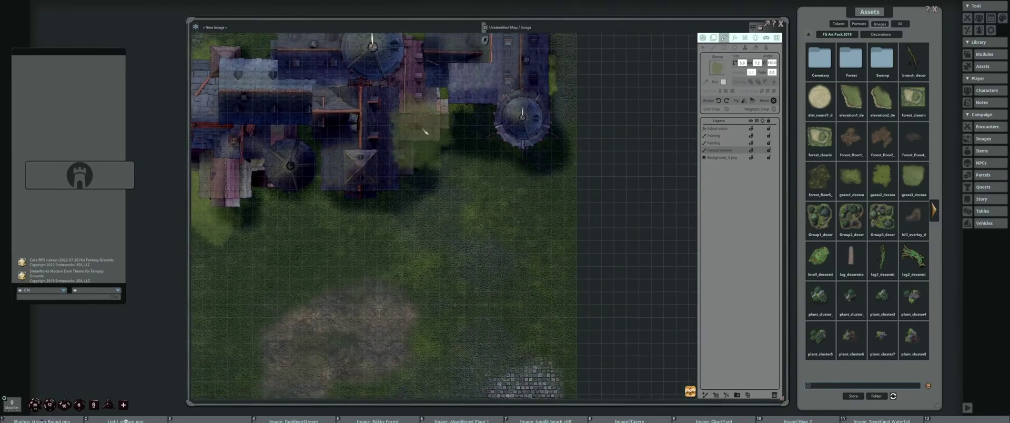
Shrink the grass stamp and add small patches on the ground around the east tower
scroll(428, 178, down, 13)
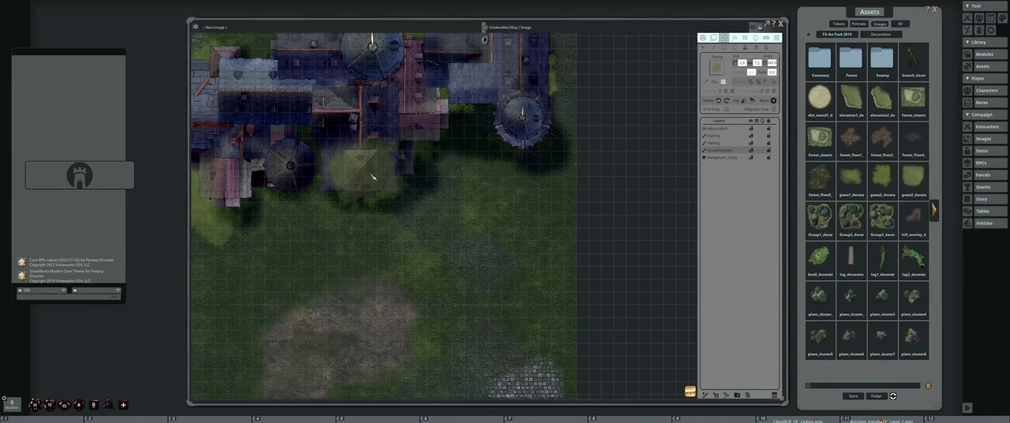
scroll(605, 167, down, 5)
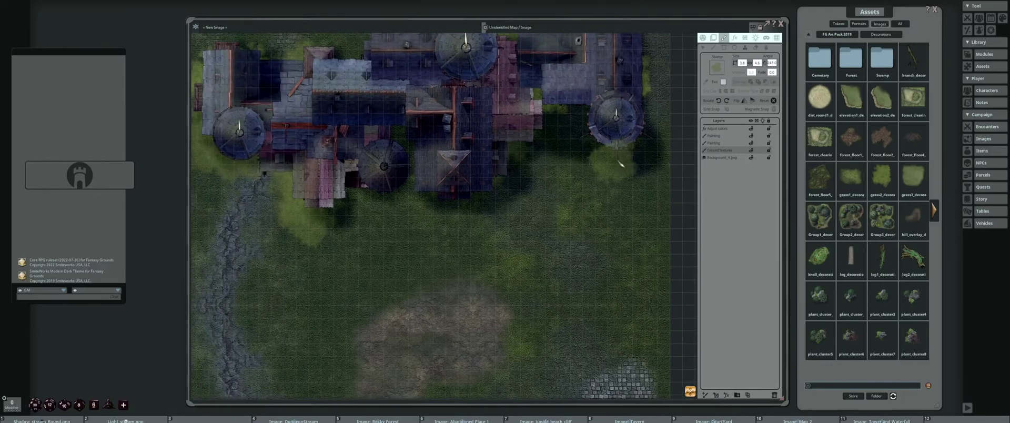
scroll(586, 170, up, 3)
Lower the grass stamp's opacity further and blend the grass patches south of the red-roofed wing with faint, rotated stamps
scroll(405, 179, up, 9)
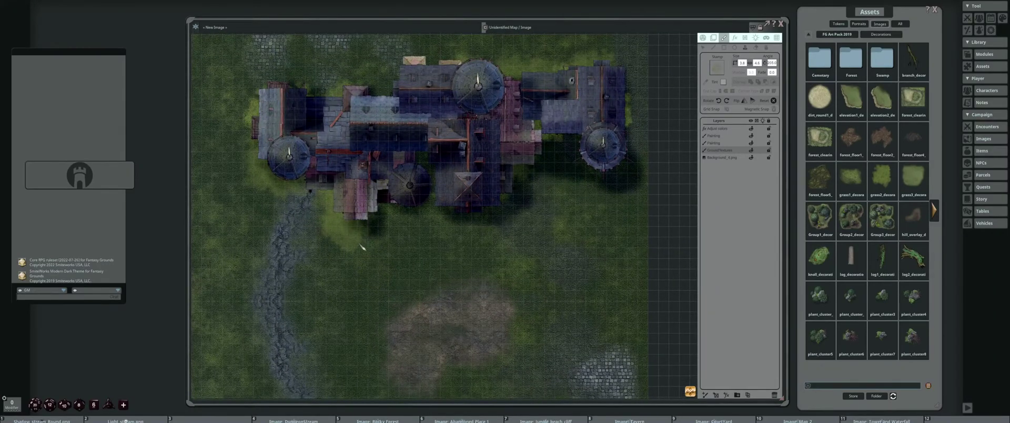
key(shift)
scroll(341, 231, up, 2)
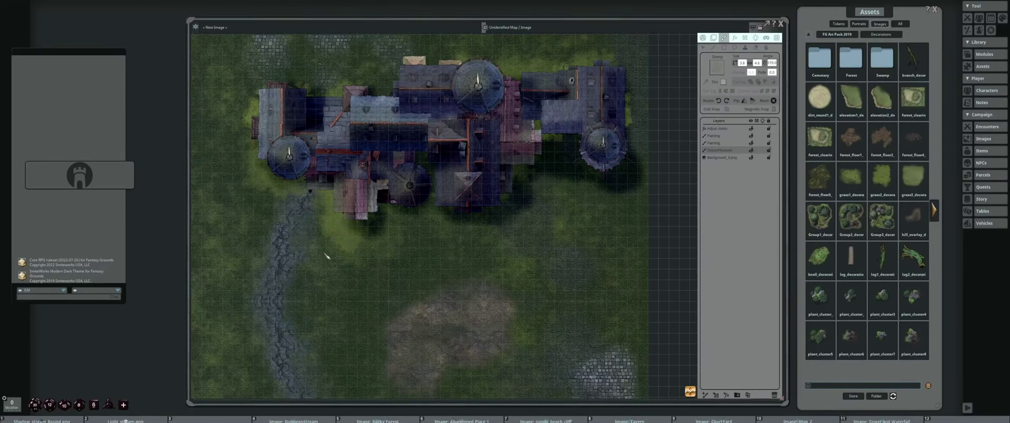
scroll(329, 227, up, 5)
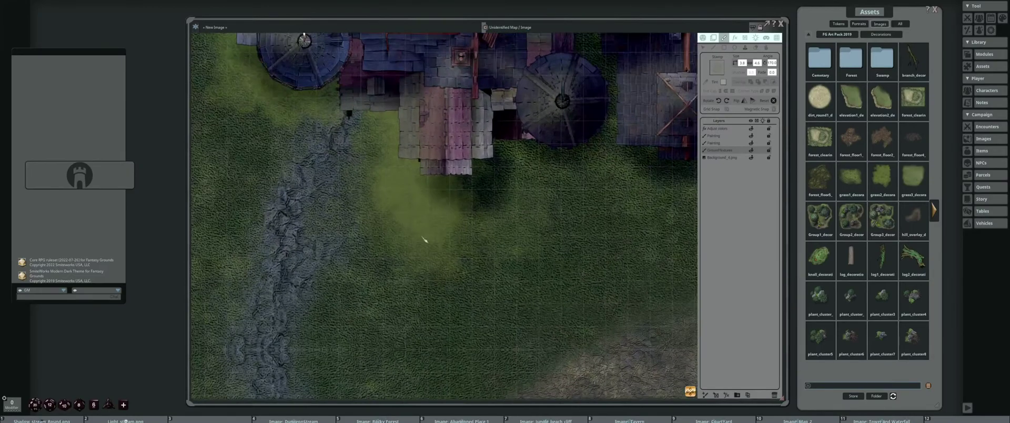
key(shift)
scroll(421, 226, down, 5)
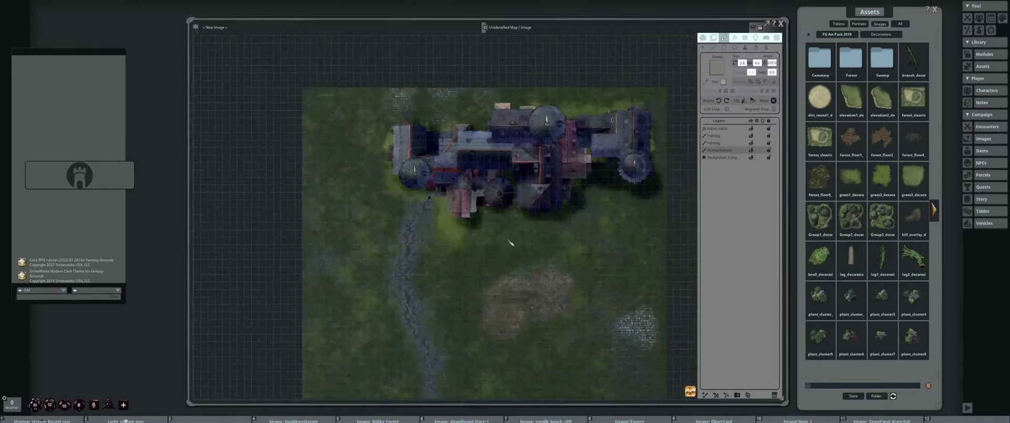
scroll(415, 200, up, 2)
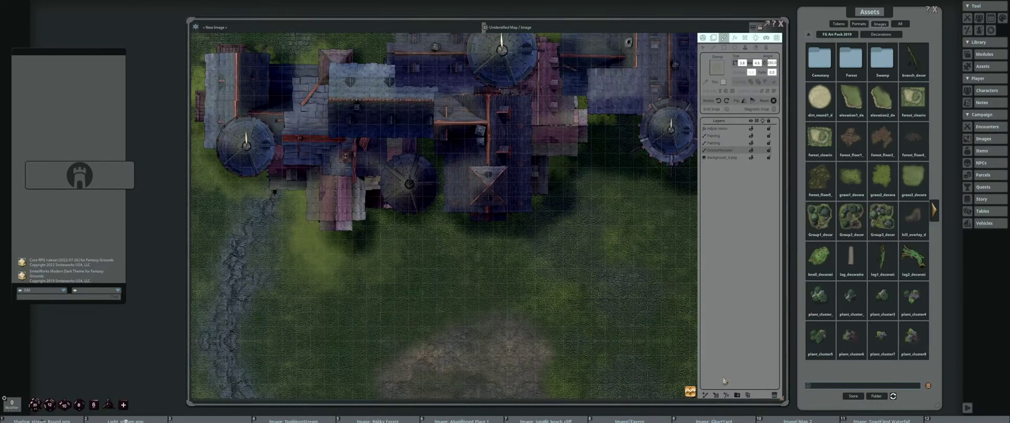
Add a new painting layer and place it directly beneath the top Adjust colors layer
click(705, 395)
drag(735, 130, 732, 137)
drag(407, 191, 528, 199)
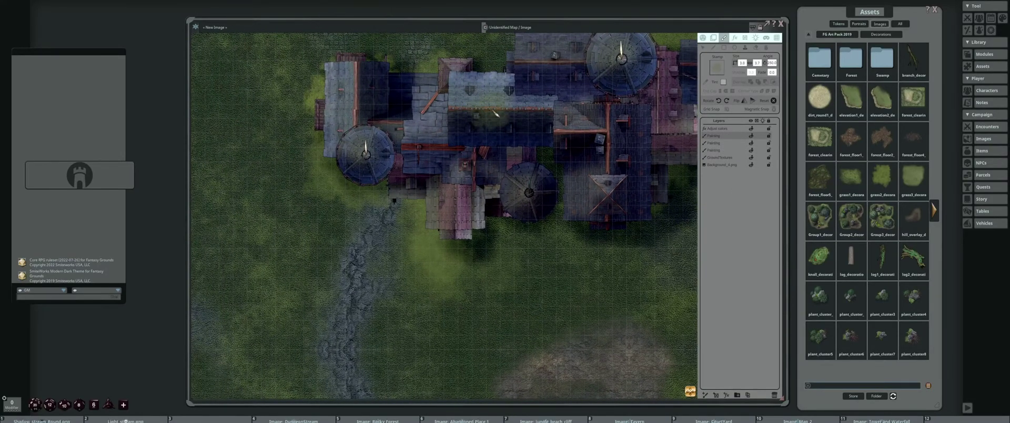
Place small, faint, rotated grass stamps, some tinted brownish, as moss patches over the west wing's roof and the west tower
drag(376, 104, 409, 105)
scroll(409, 106, down, 9)
scroll(376, 109, up, 1)
scroll(376, 109, down, 2)
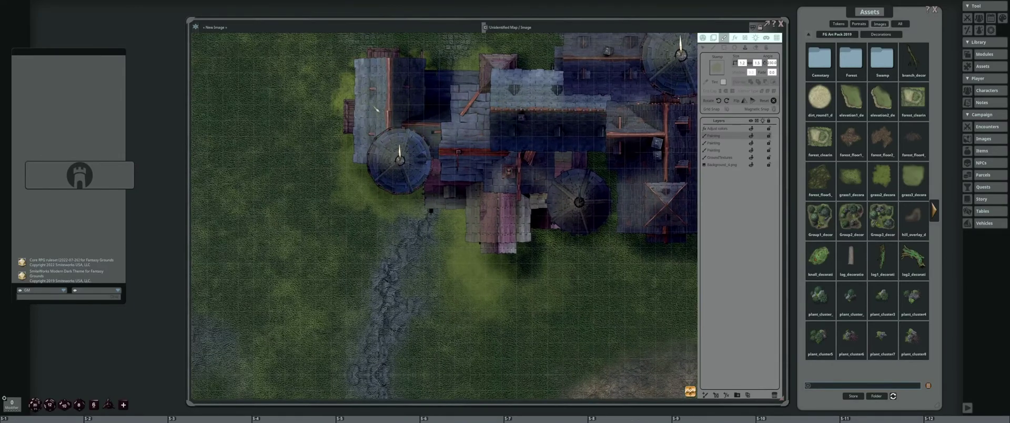
scroll(386, 115, down, 8)
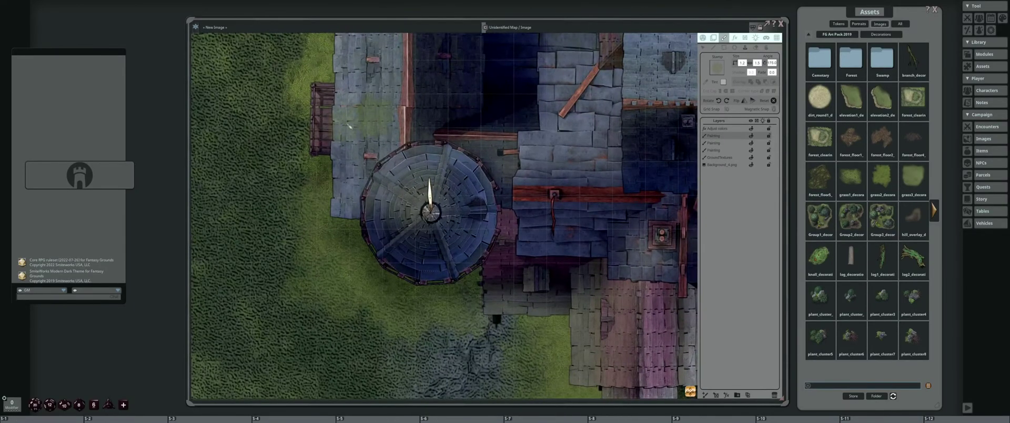
drag(376, 108, 391, 210)
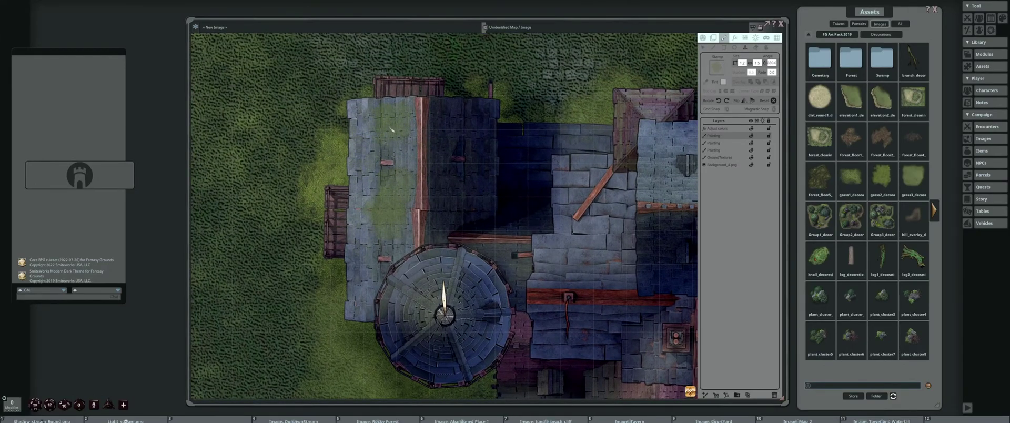
scroll(406, 167, down, 2)
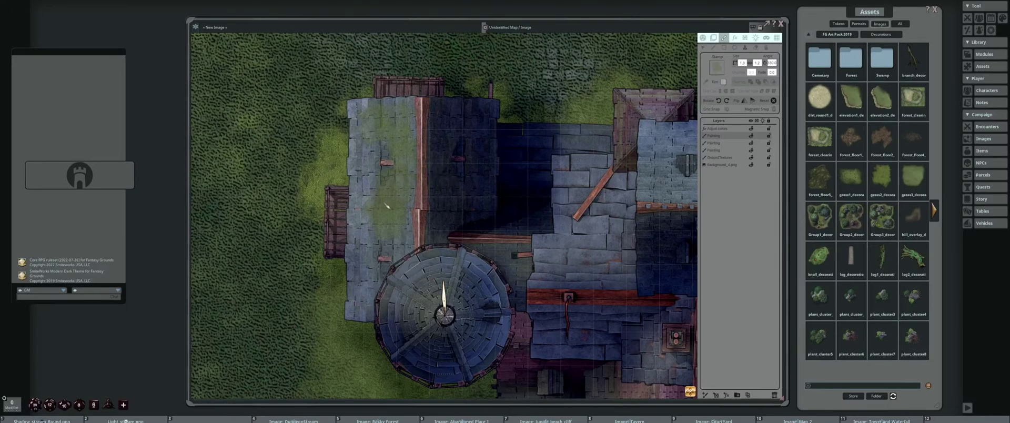
scroll(379, 210, up, 1)
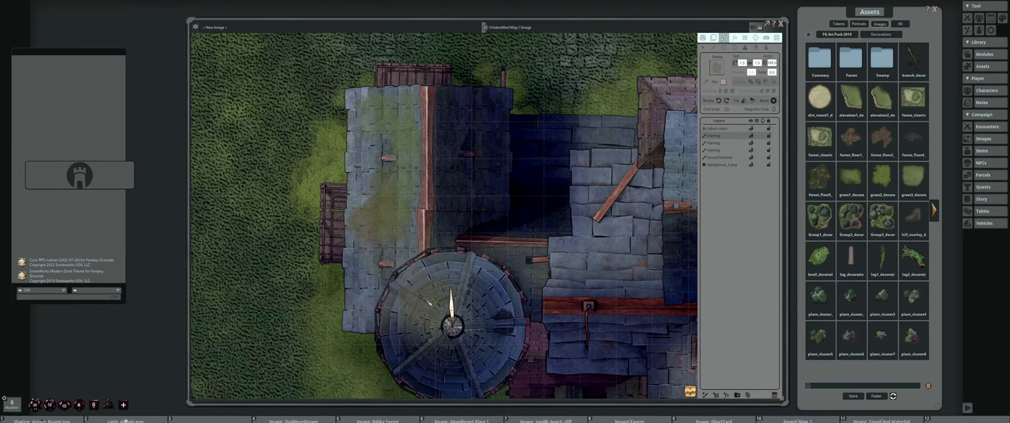
scroll(500, 250, down, 5)
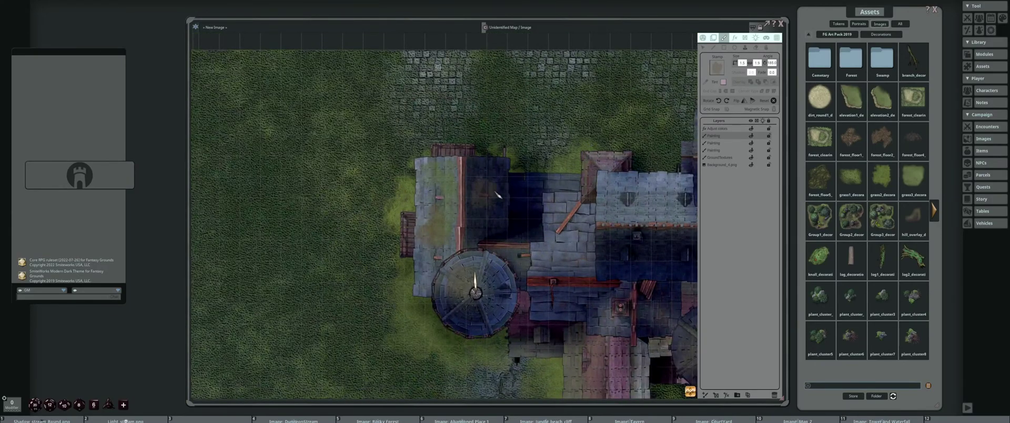
drag(497, 195, 408, 174)
scroll(459, 185, down, 2)
scroll(459, 168, up, 2)
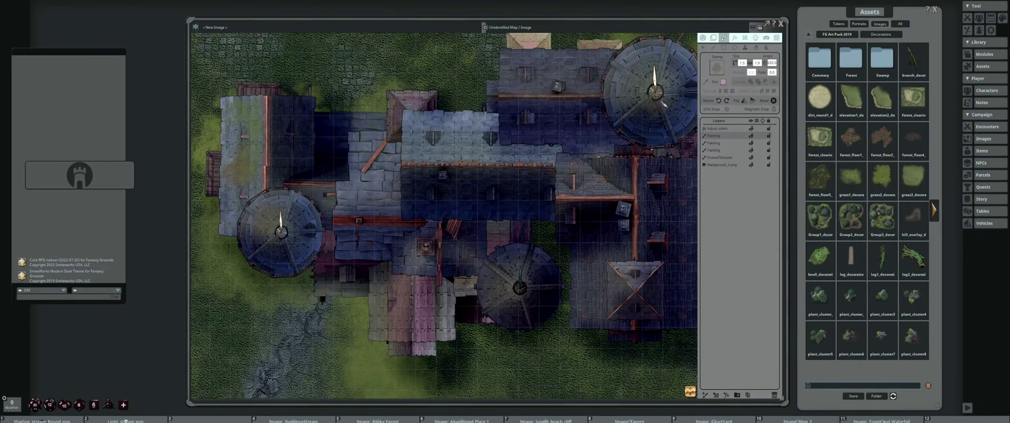
Review the program options in an enlarged options window and close it
click(991, 30)
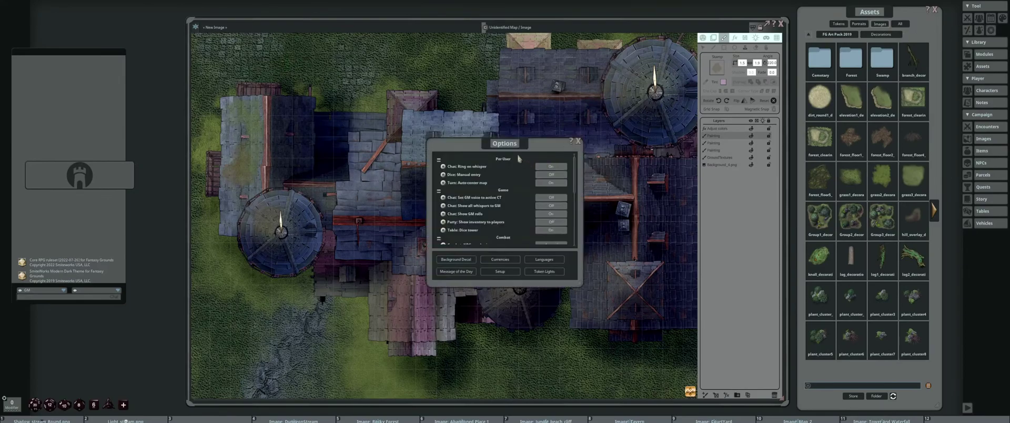
drag(503, 134, 501, 40)
drag(507, 193, 518, 333)
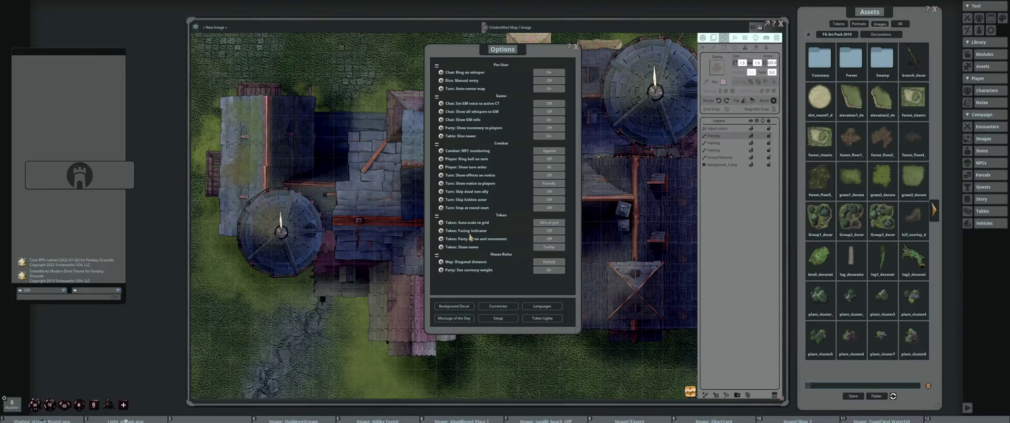
click(576, 48)
Add brownish rotated moss patches to the middle of the central blue roof between the two dormers
drag(367, 283, 380, 263)
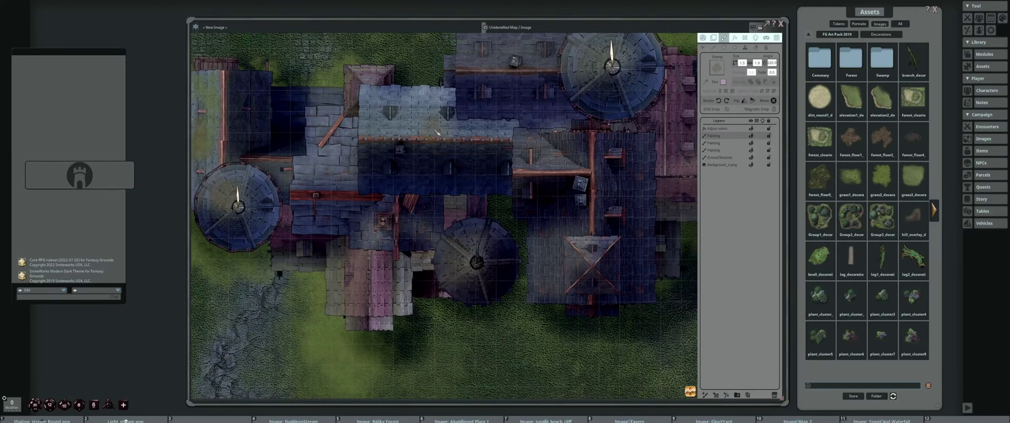
scroll(420, 114, up, 5)
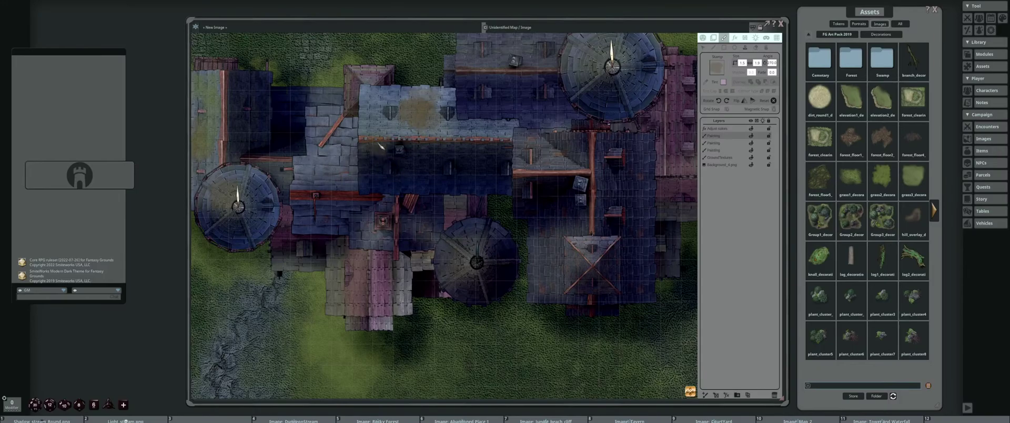
drag(417, 120, 531, 142)
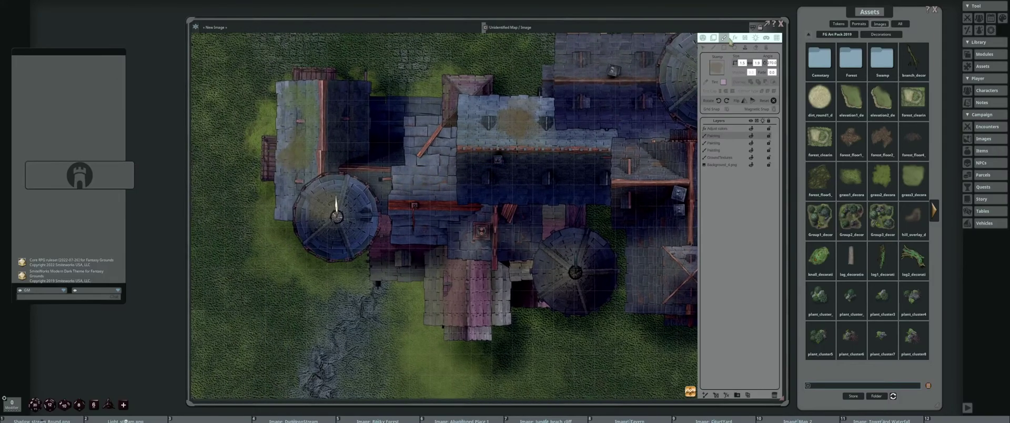
Select individual moss stamps on the west wing's roof and the central blue roof and spread them out
click(703, 47)
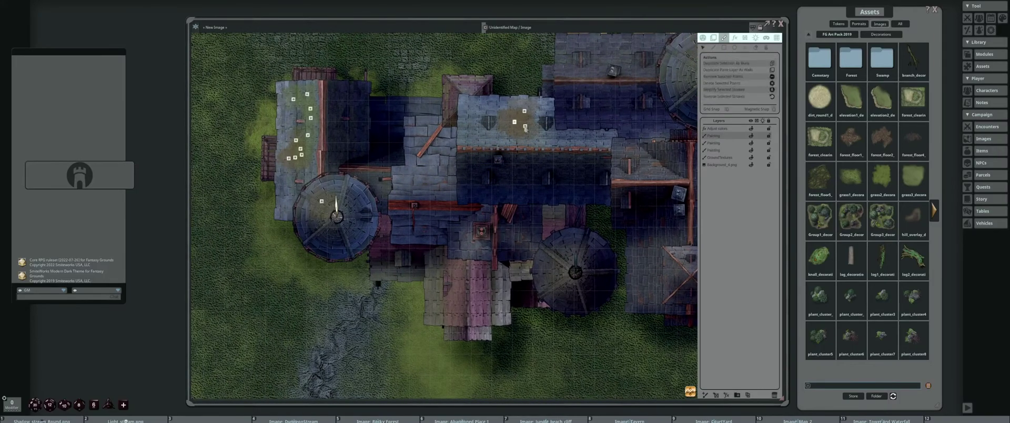
click(491, 131)
drag(290, 158, 294, 138)
drag(299, 176, 294, 175)
mouse_move(514, 122)
mouse_down()
mouse_move(506, 130)
mouse_move(529, 131)
mouse_move(516, 114)
mouse_up()
scroll(516, 147, down, 2)
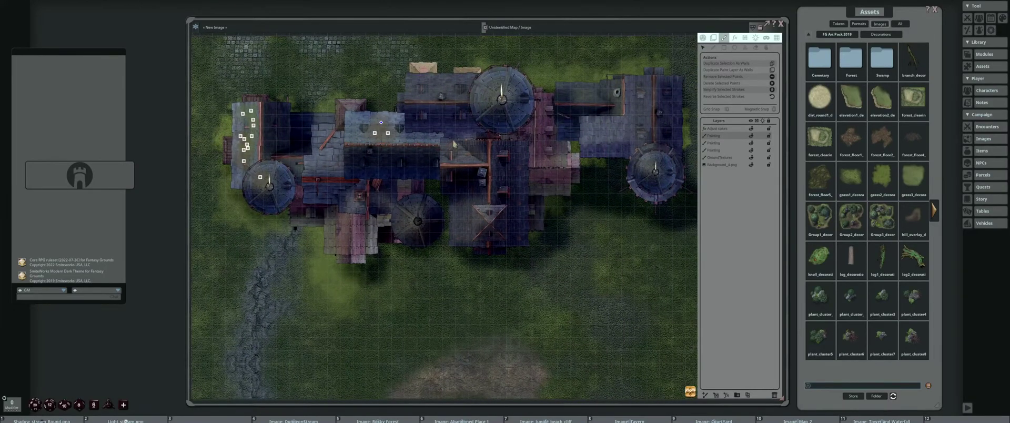
scroll(457, 137, down, 1)
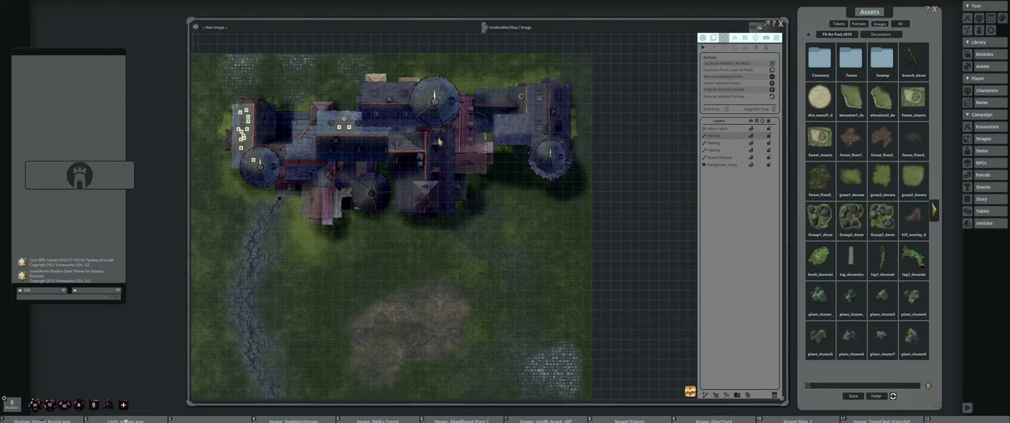
Search the whole image asset library for "bush"
click(809, 34)
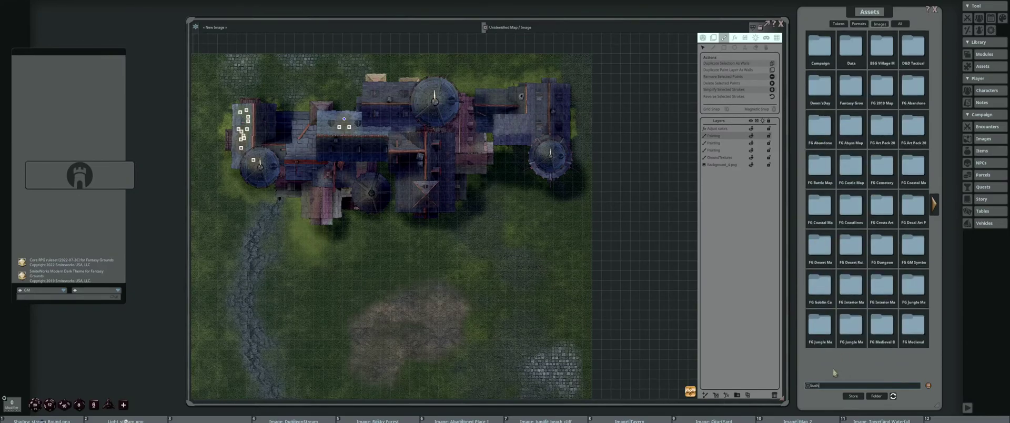
key(Return)
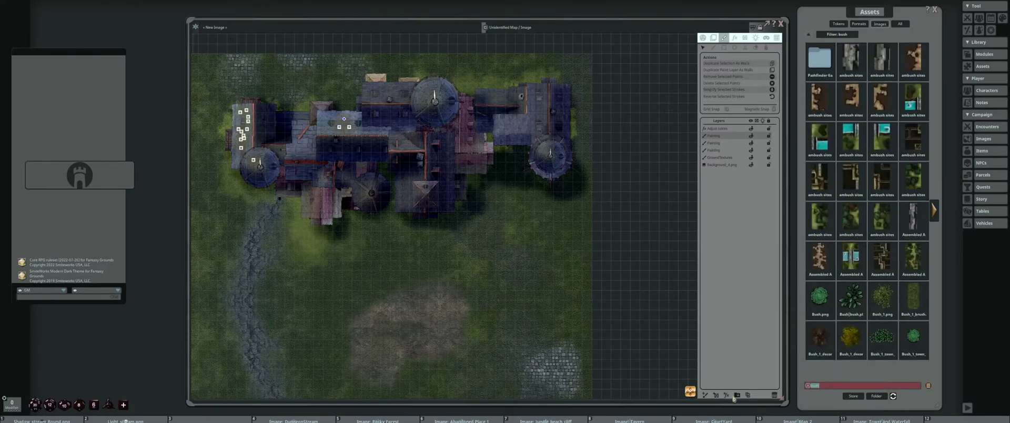
Add a painting layer directly above the ground textures layer and rename it Ground Plants
click(707, 396)
drag(736, 129, 714, 170)
double_click(724, 158)
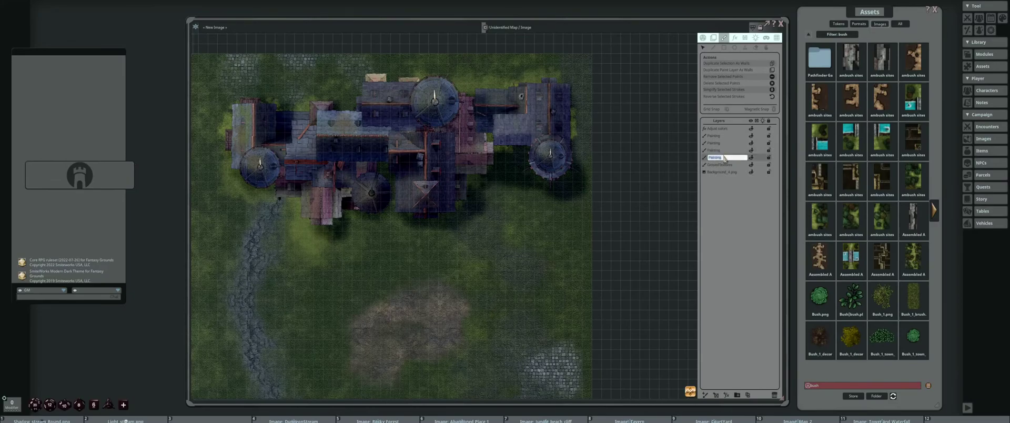
text(Ground Plan)
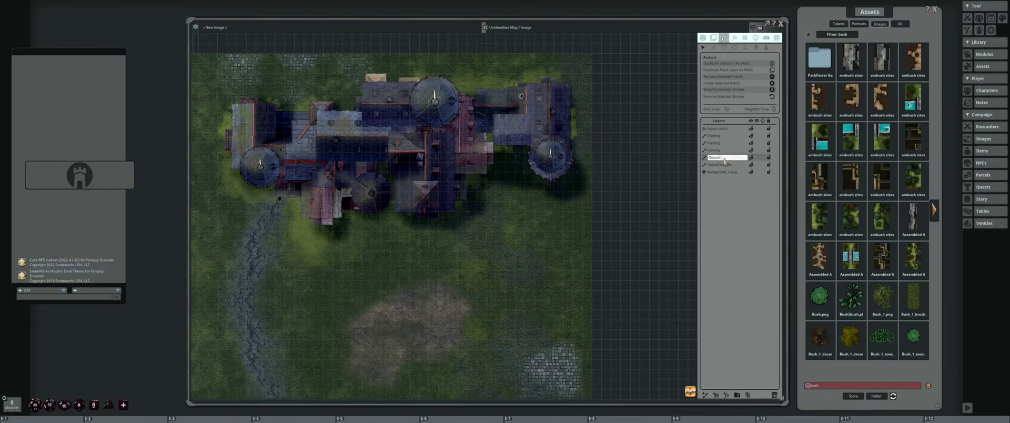
key(Return)
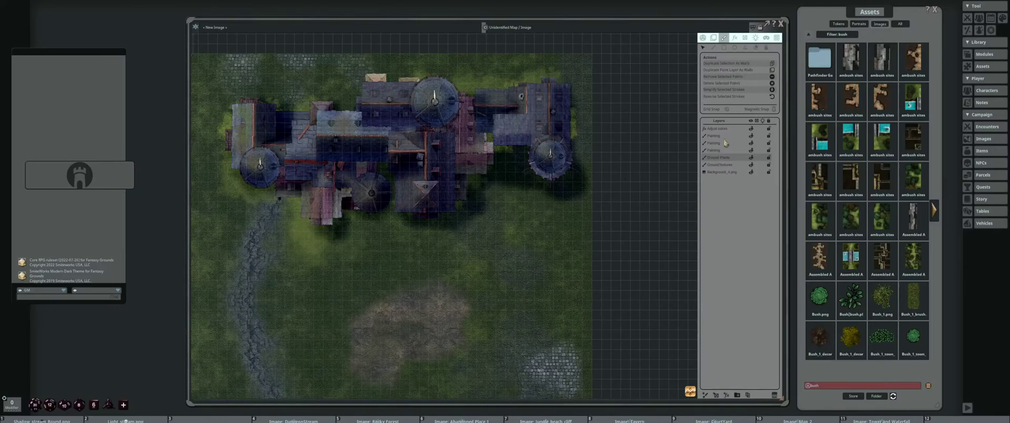
Browse the bush assets, load Bush_1.png as the stamp, and give it a dark tint and a smaller size
click(934, 210)
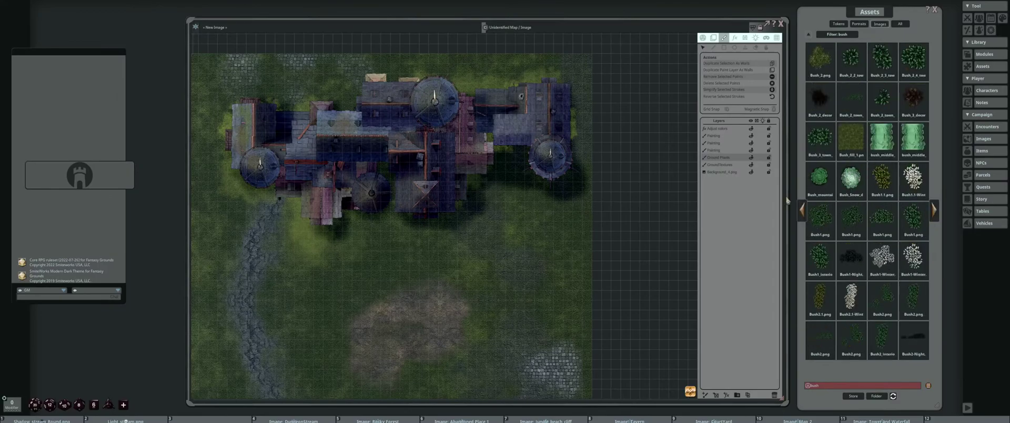
click(803, 210)
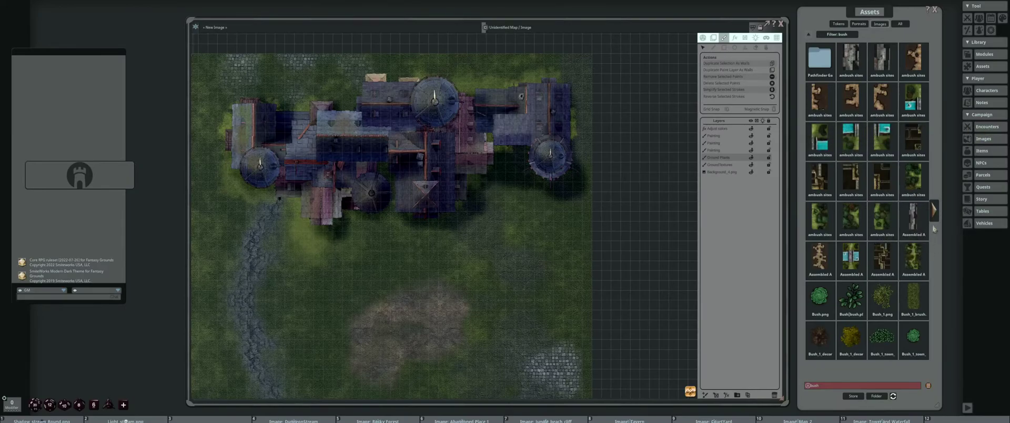
click(746, 48)
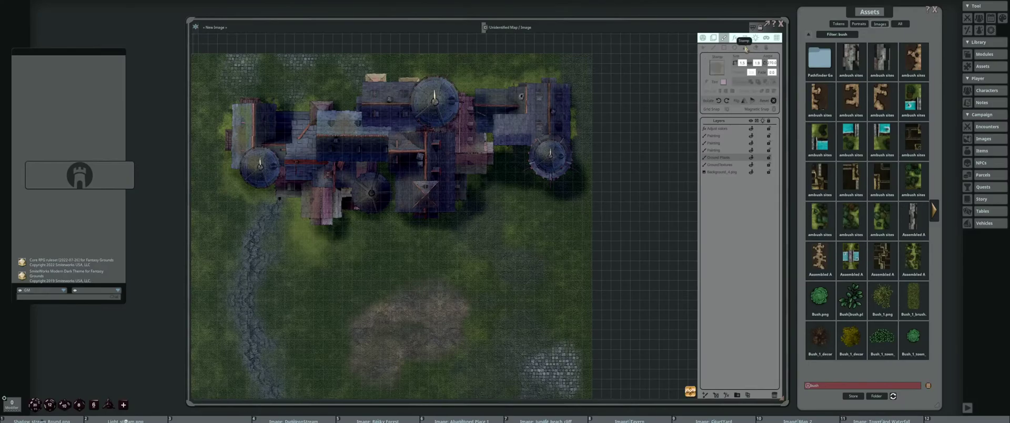
drag(883, 296, 717, 67)
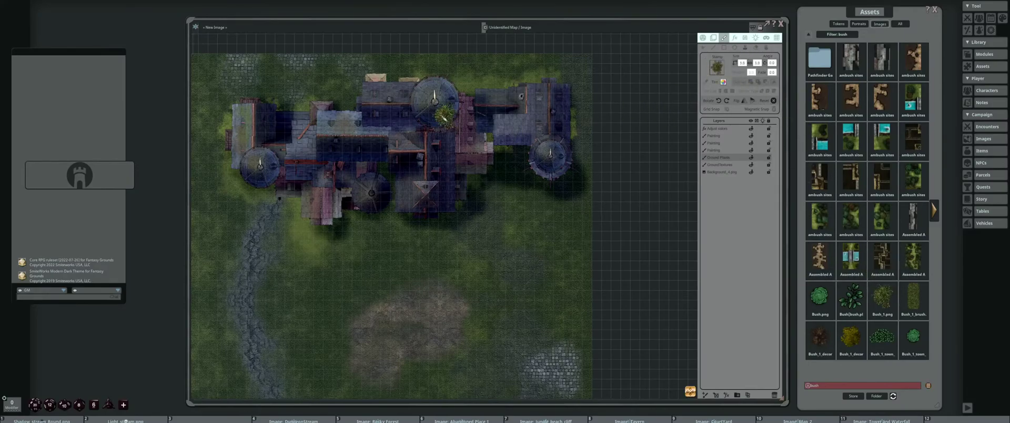
scroll(445, 115, up, 5)
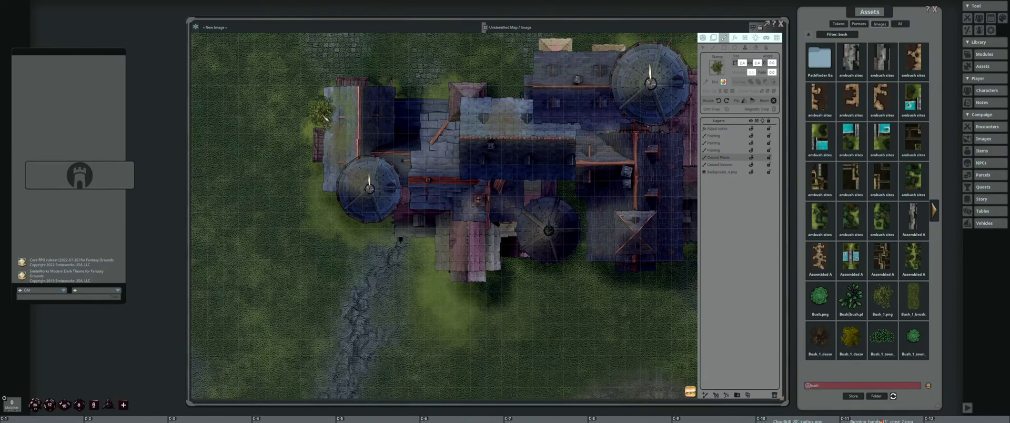
scroll(319, 111, down, 5)
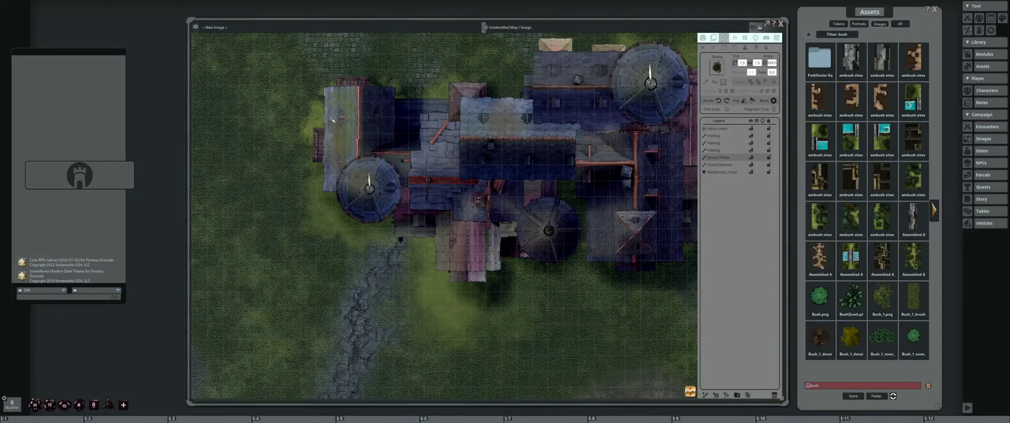
scroll(322, 115, down, 4)
Place dark, rotated bushes beside the west wing's northwest corner and at the northwest corner of the north wing
click(322, 115)
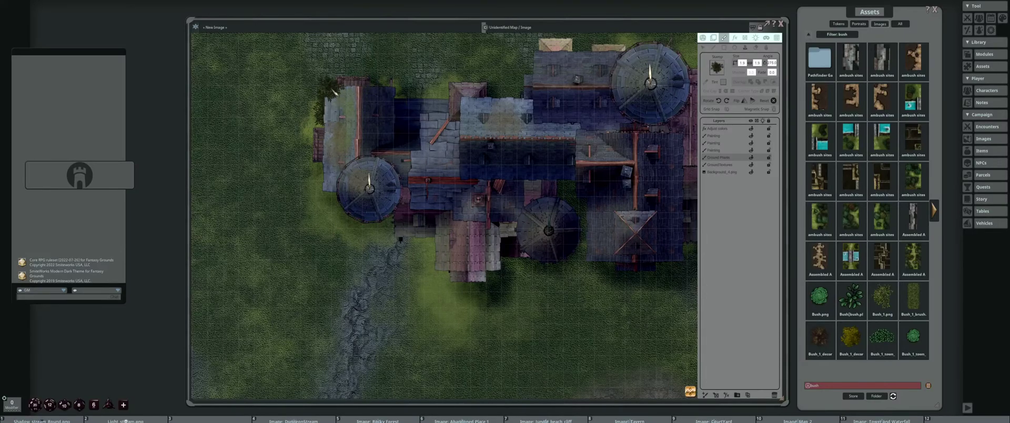
scroll(322, 125, up, 1)
scroll(320, 125, up, 1)
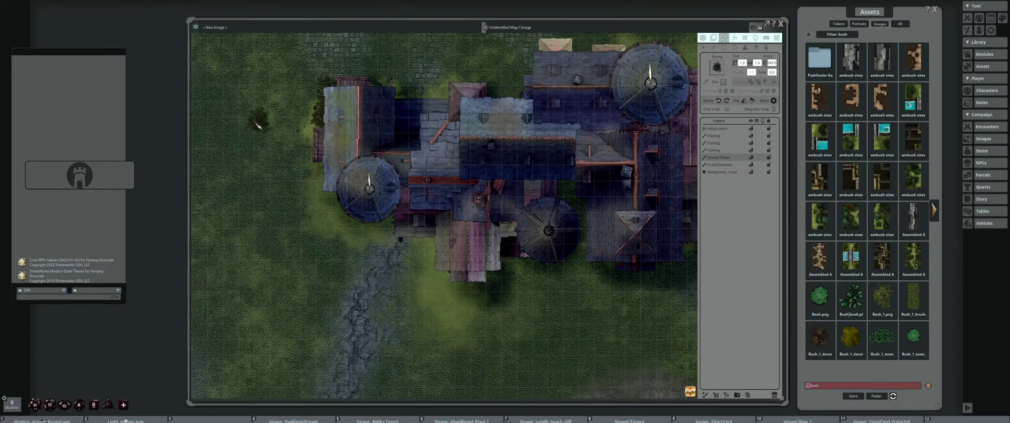
scroll(321, 104, up, 4)
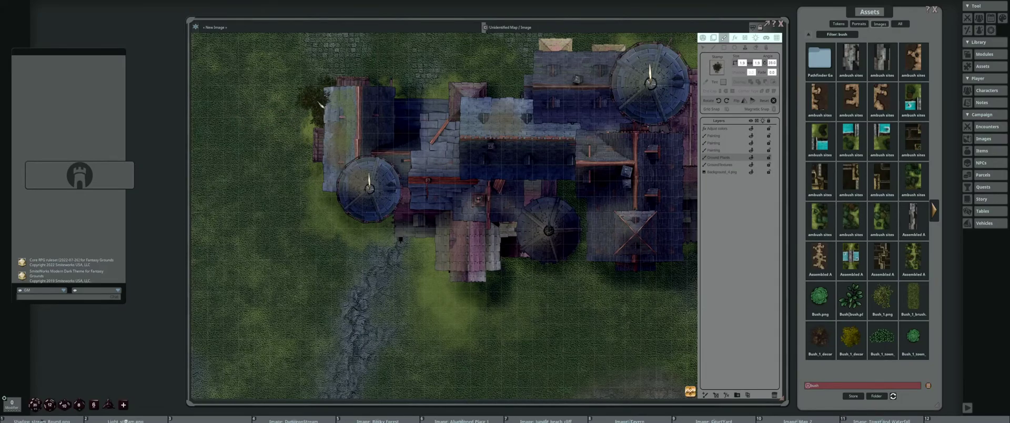
drag(452, 78, 393, 82)
scroll(350, 105, down, 4)
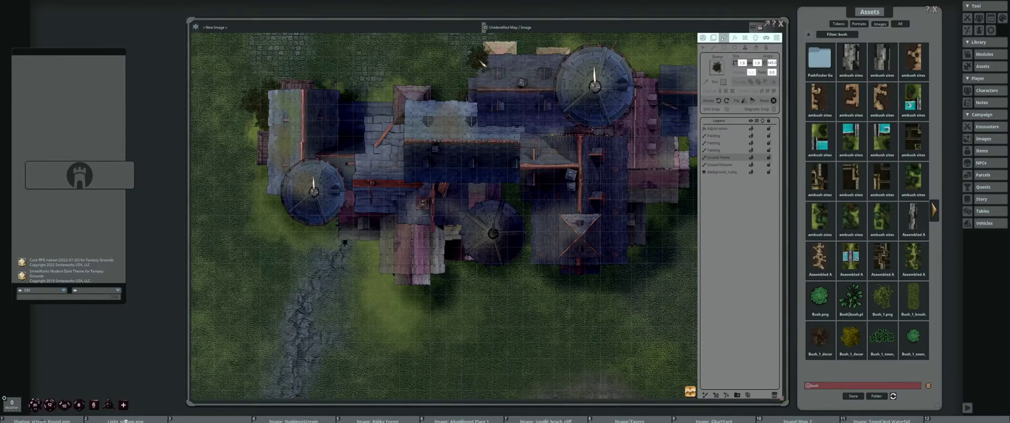
scroll(519, 85, up, 5)
scroll(519, 86, down, 2)
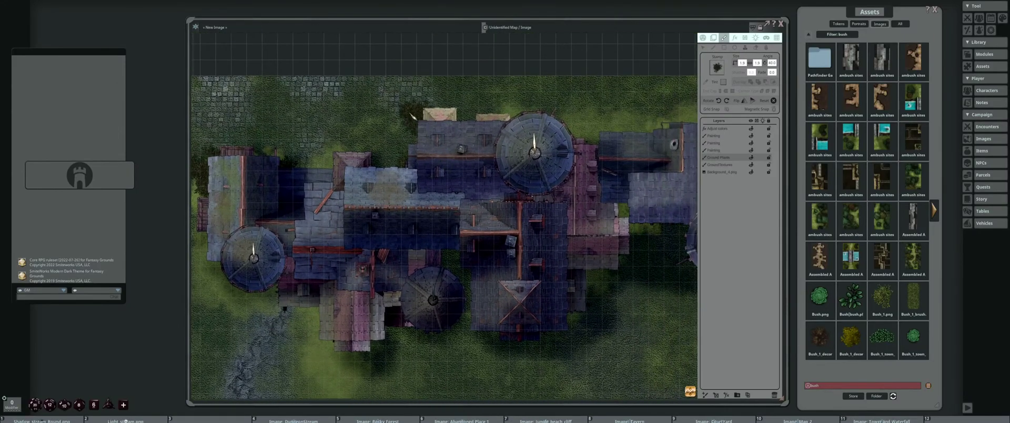
Place a clump of dark bushes at varied rotations on the grass just west of the west wing's round tower
scroll(442, 126, down, 2)
drag(457, 158, 429, 79)
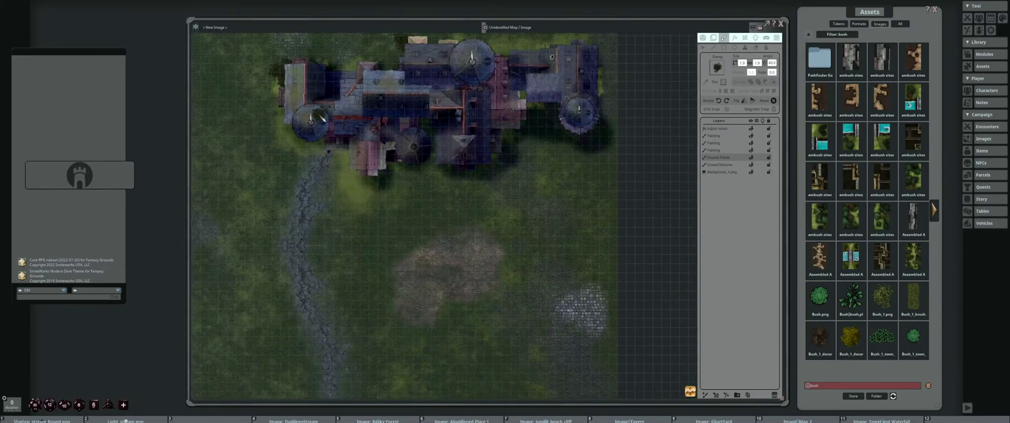
scroll(336, 132, down, 1)
scroll(335, 141, up, 5)
click(313, 175)
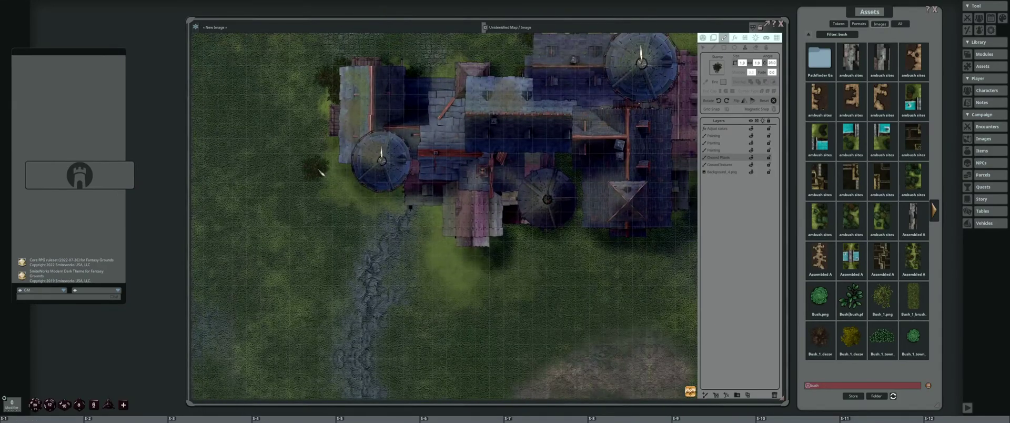
click(325, 164)
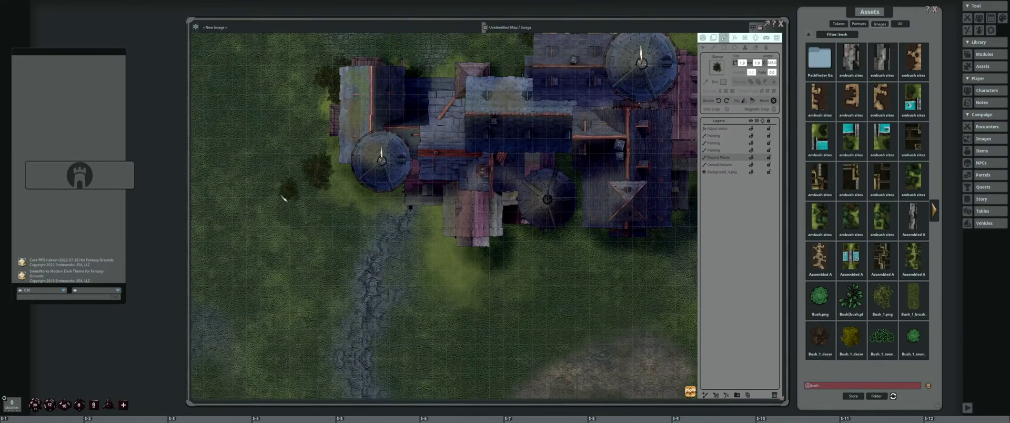
click(306, 179)
click(293, 148)
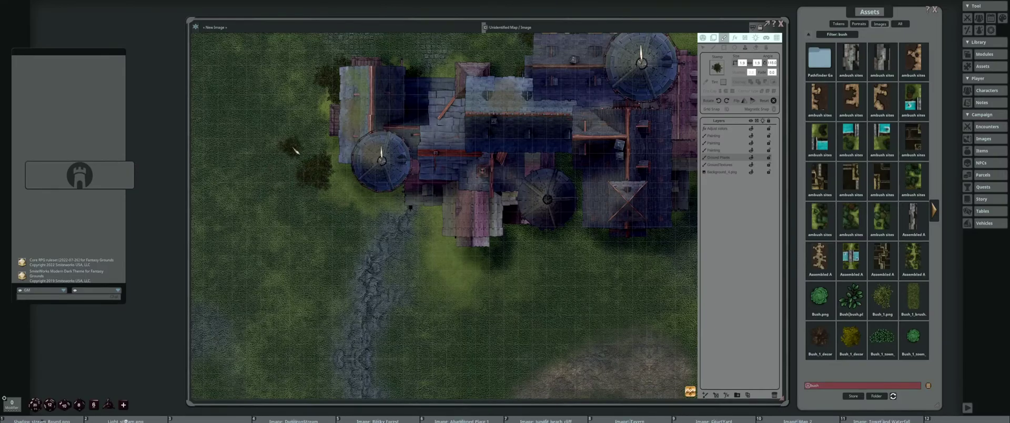
scroll(401, 200, down, 3)
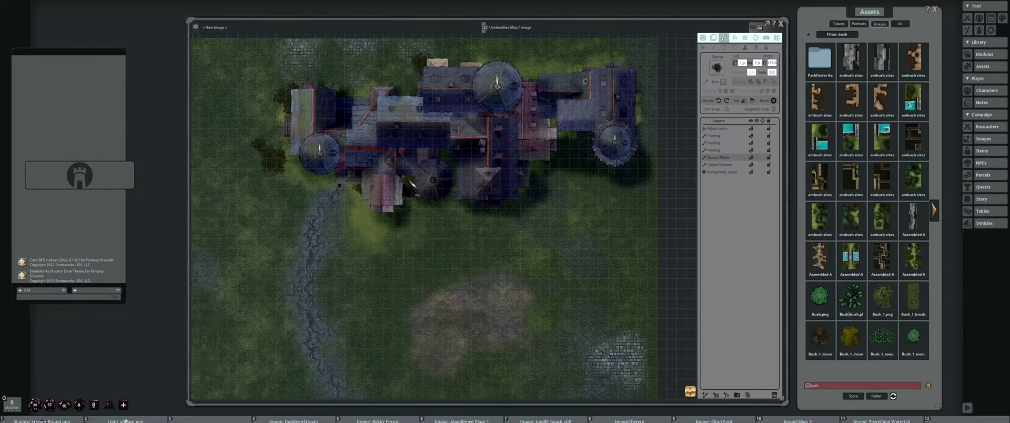
Place rotated dark bushes along the north edge of the east wing and at its northeast corner
drag(553, 111, 475, 138)
click(511, 93)
scroll(532, 94, down, 5)
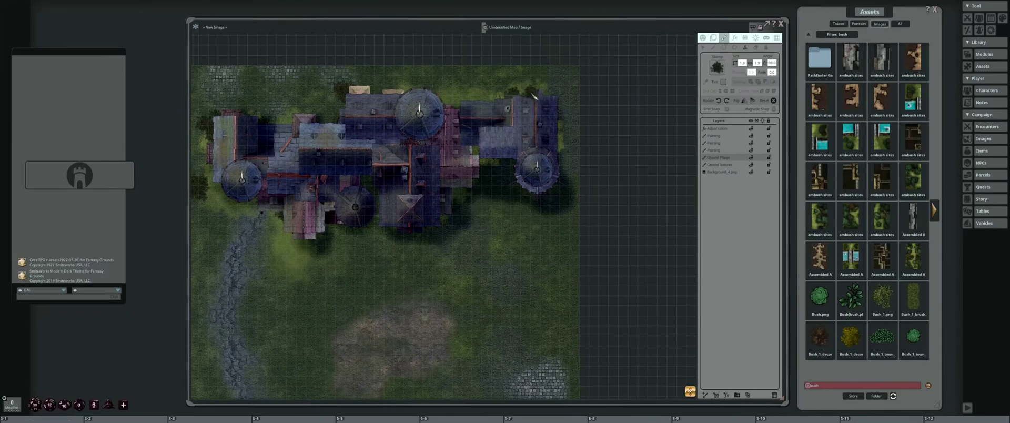
scroll(510, 99, up, 6)
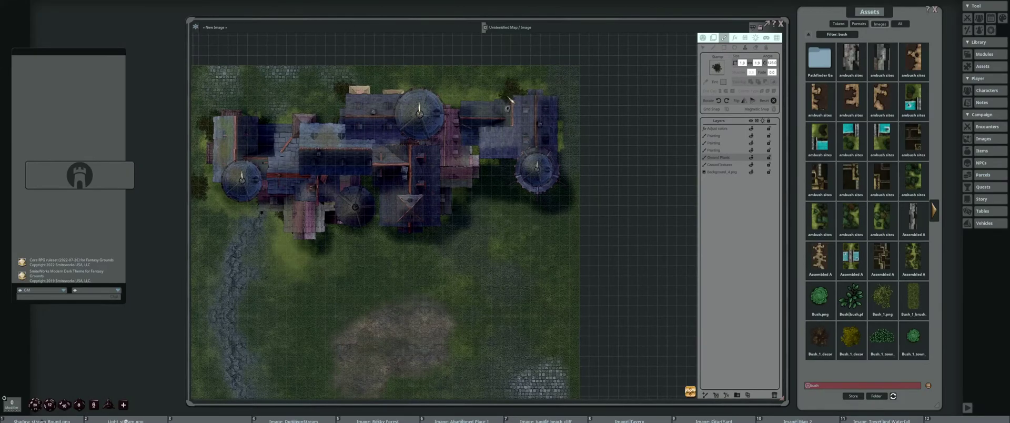
scroll(510, 99, up, 1)
click(554, 87)
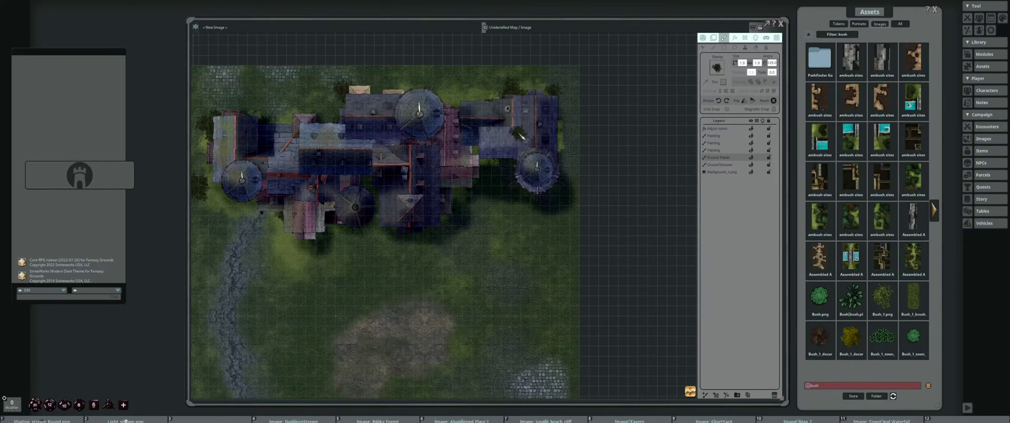
Place rotated bushes beside the east round tower and in the gap between the large north tower and the east wing
drag(521, 136, 499, 101)
scroll(492, 128, up, 15)
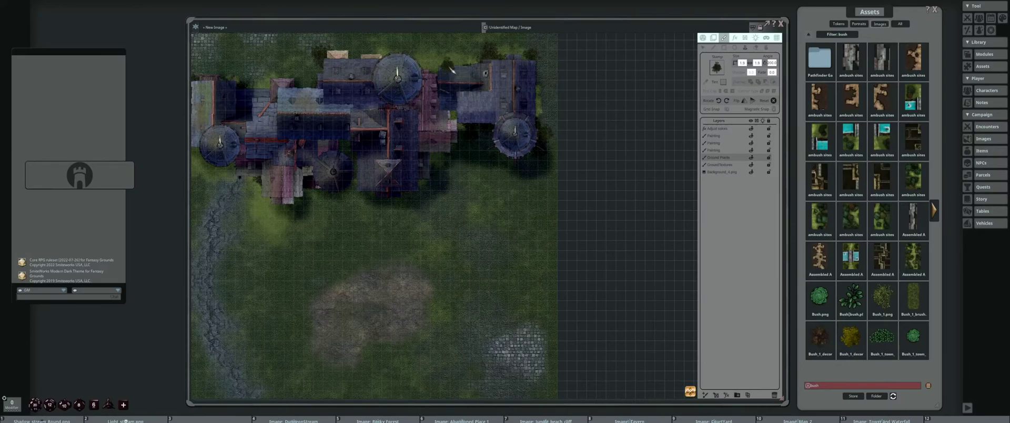
scroll(492, 128, up, 5)
scroll(500, 127, up, 8)
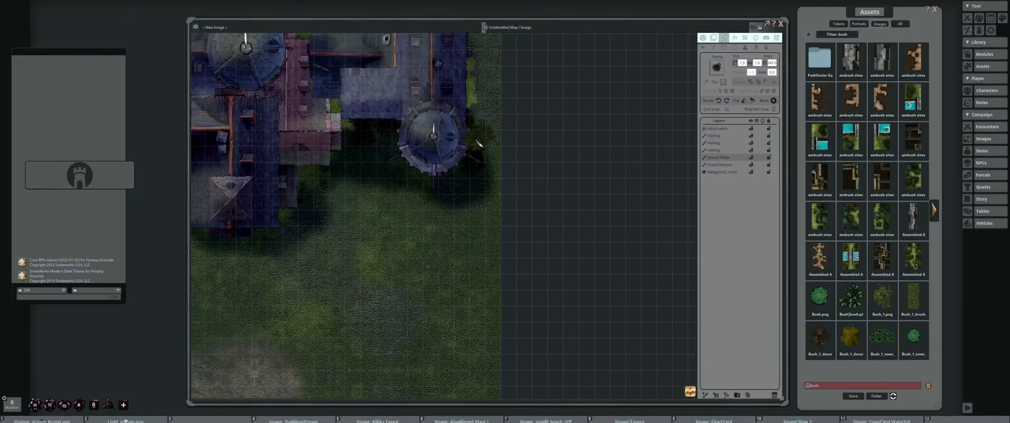
scroll(402, 122, down, 4)
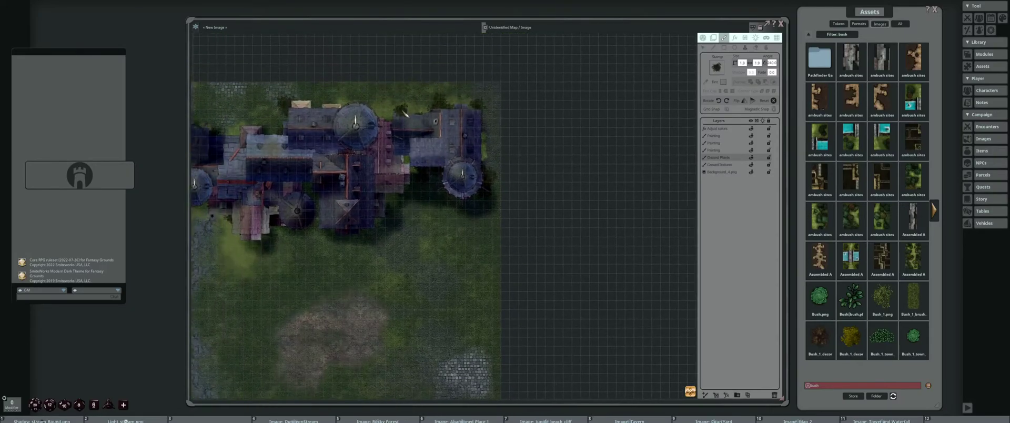
scroll(405, 112, up, 3)
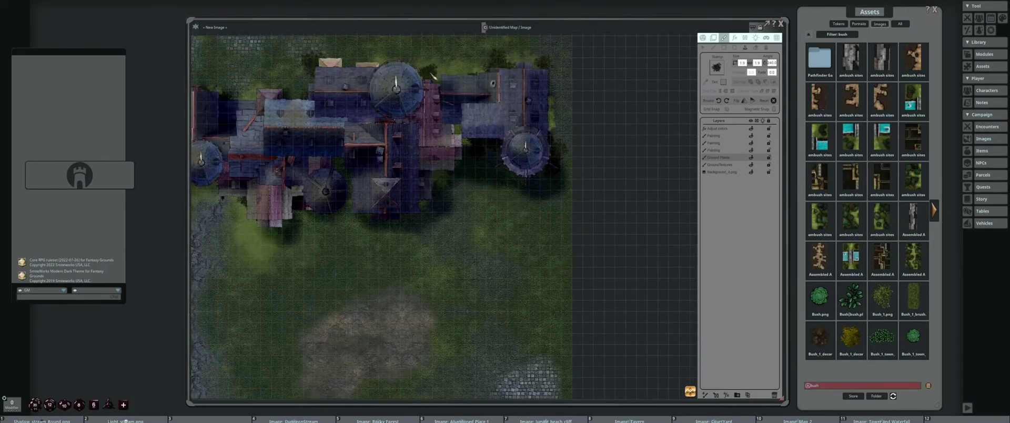
Place further rotated bushes near the south wing's southeast corner and around the bush clump by the west tower
scroll(447, 106, down, 2)
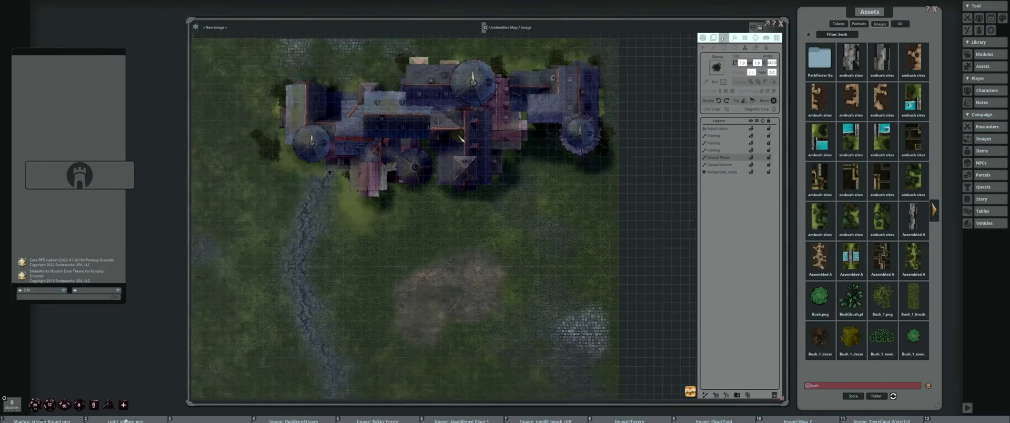
scroll(461, 138, down, 1)
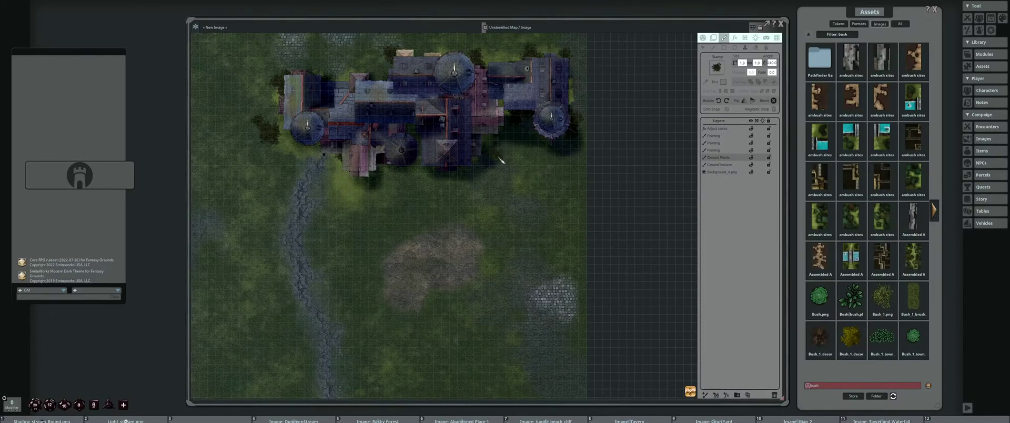
scroll(509, 161, down, 3)
drag(253, 138, 364, 148)
scroll(358, 134, up, 3)
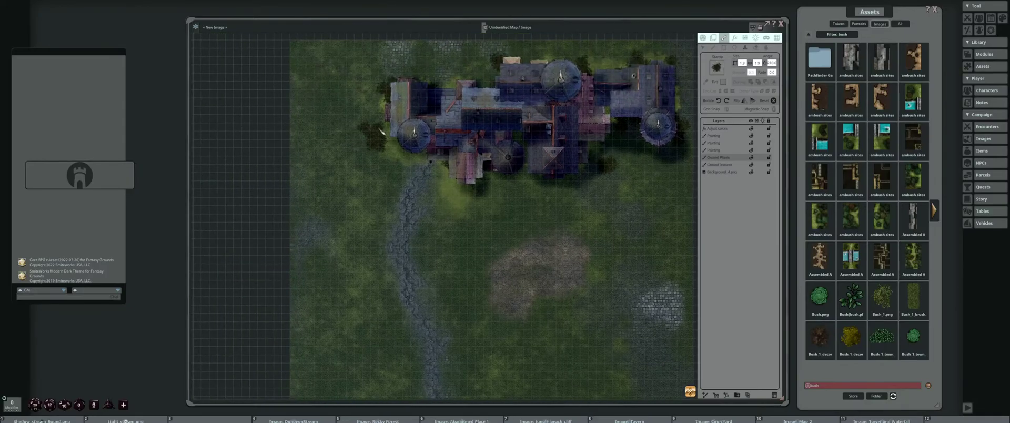
drag(420, 127, 348, 103)
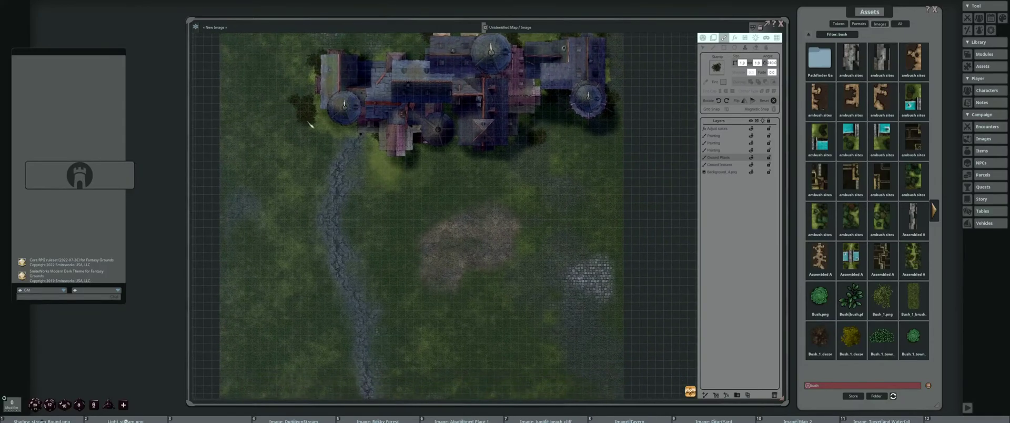
drag(301, 133, 281, 128)
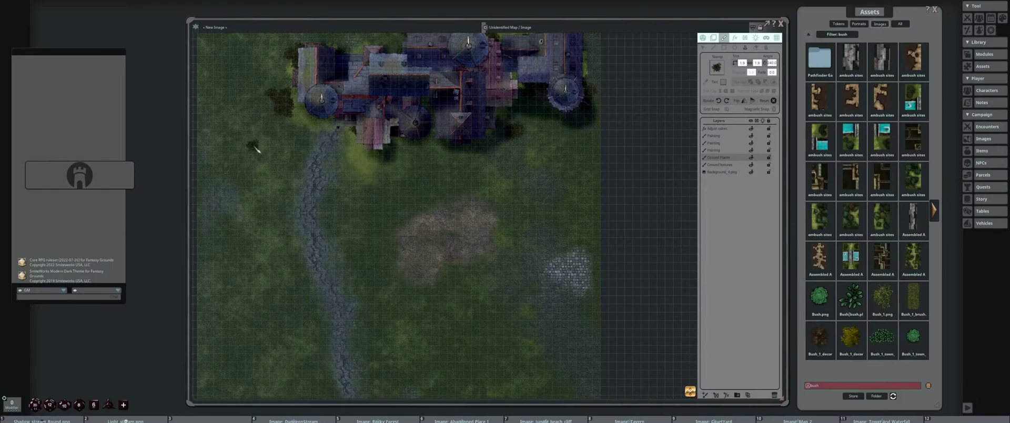
scroll(309, 162, down, 3)
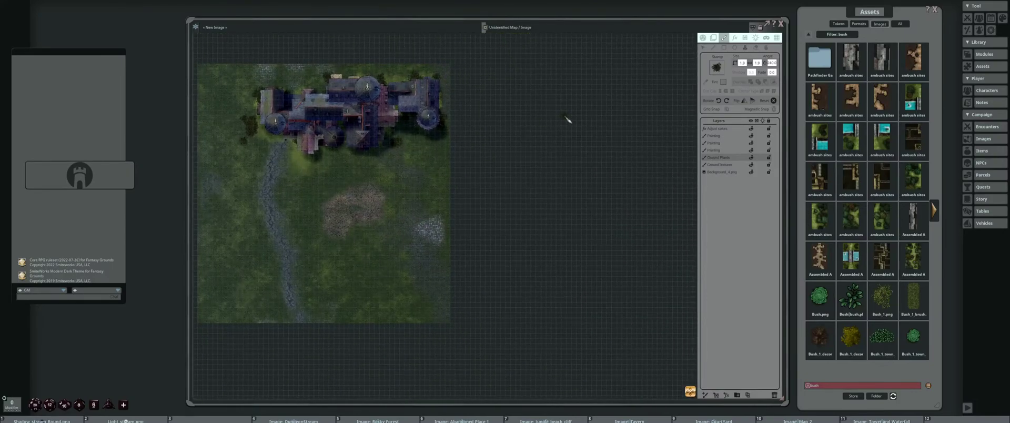
Add a painting layer on top of the stack and load a stone floor from FG Dungeon Map Pack as the rectangle tool's fill
click(705, 395)
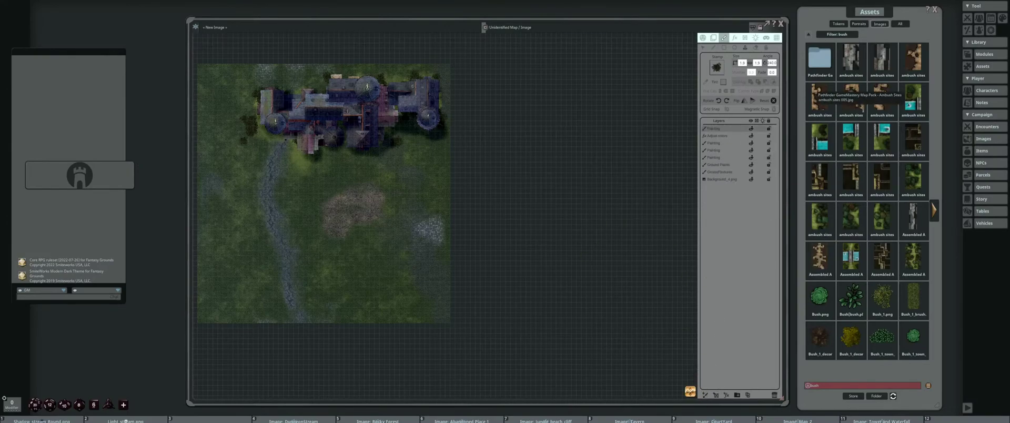
click(810, 35)
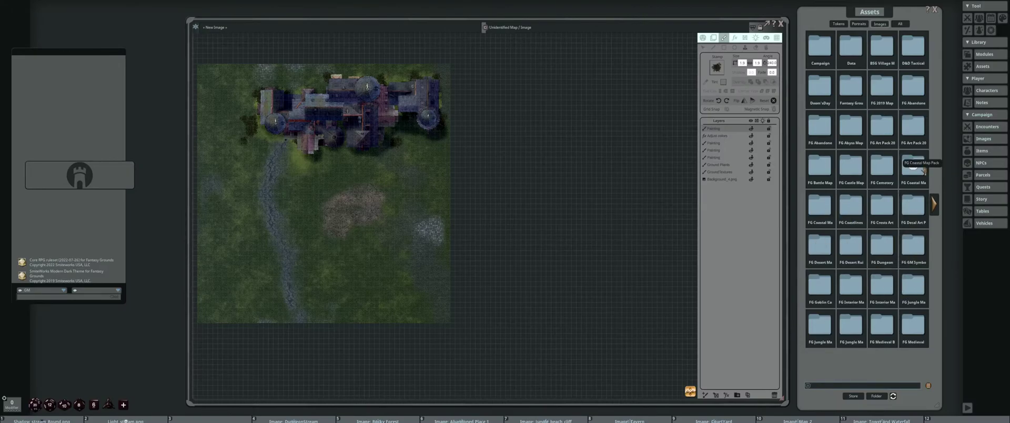
click(880, 243)
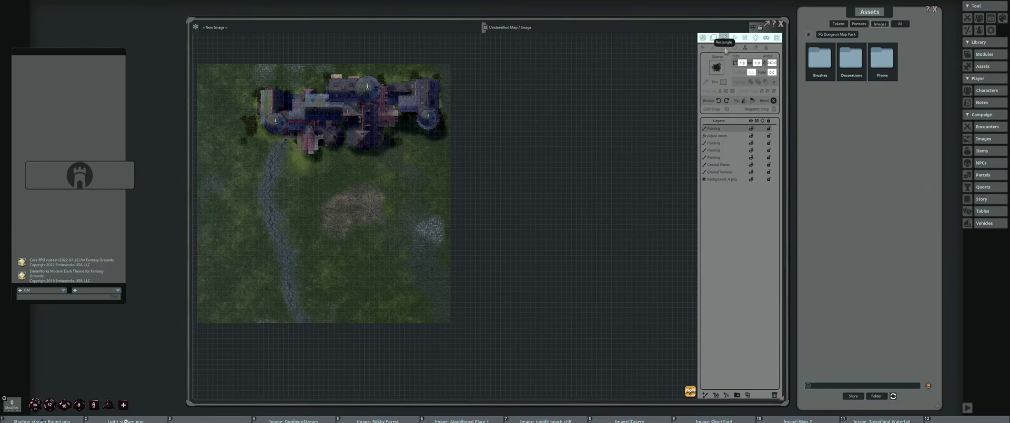
click(724, 47)
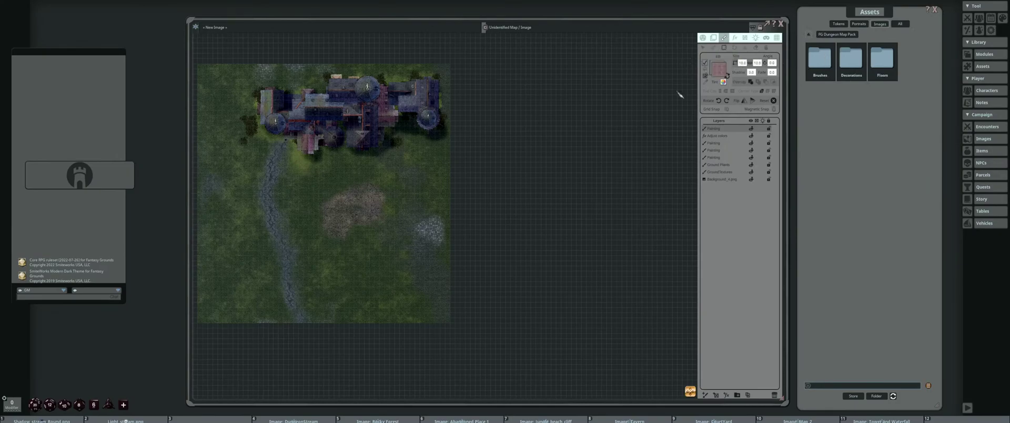
click(881, 59)
mouse_move(913, 59)
mouse_down()
mouse_move(895, 42)
mouse_move(721, 74)
mouse_up()
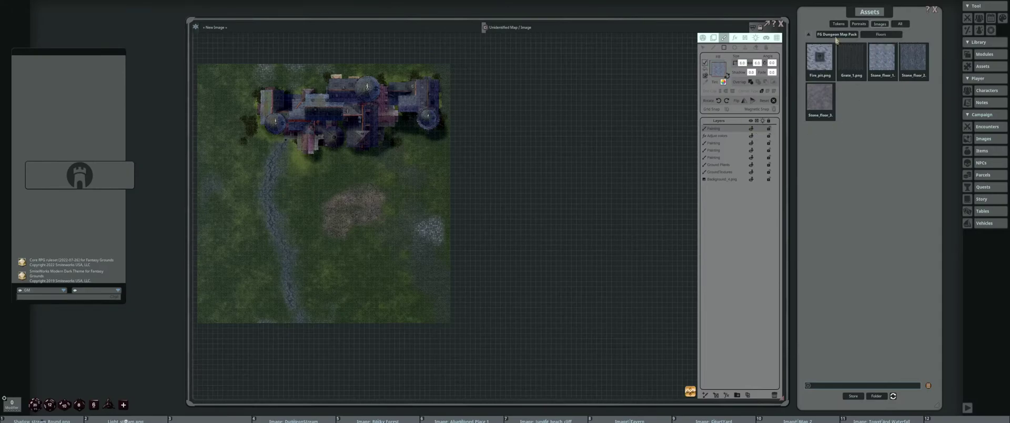
Preview a stone wall brush from the FG Dungeon Map Pack brushes and load it as the rectangle tool's stroke
click(809, 34)
click(820, 58)
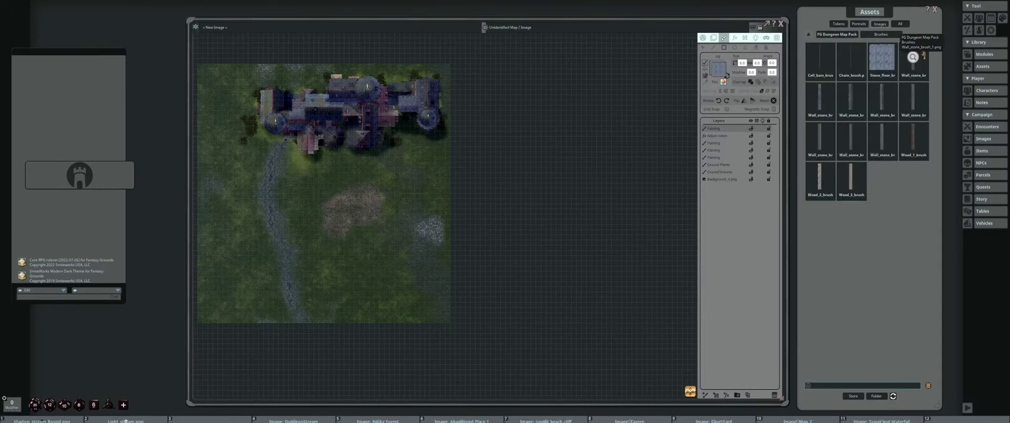
click(820, 98)
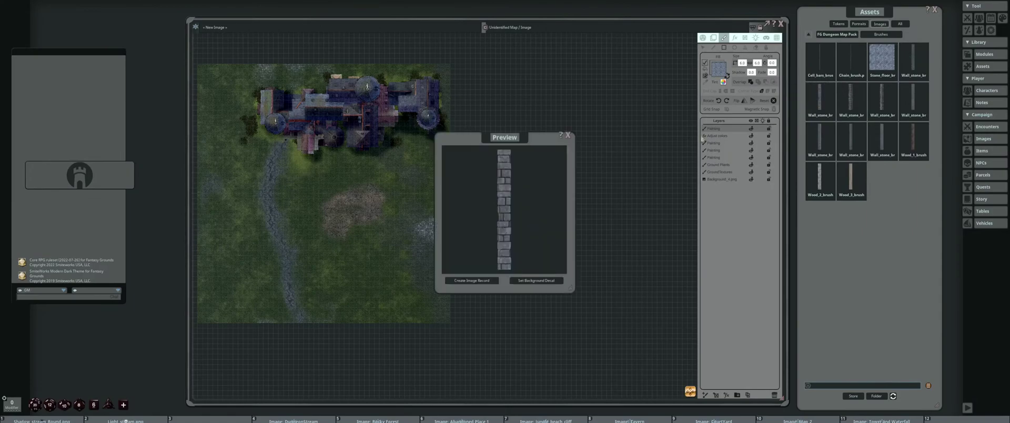
click(568, 136)
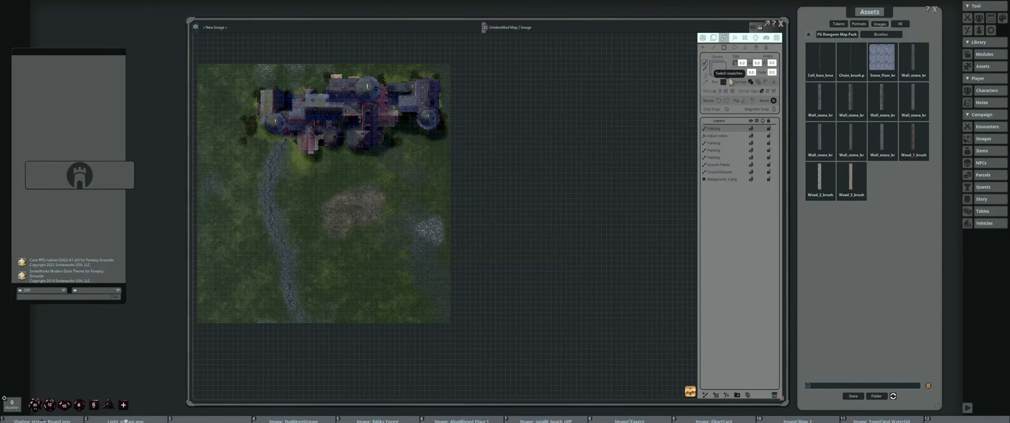
click(819, 98)
Change the stroke's corner type and draw a large rectangular stone room on the empty grid east of the manor map
drag(594, 174, 476, 165)
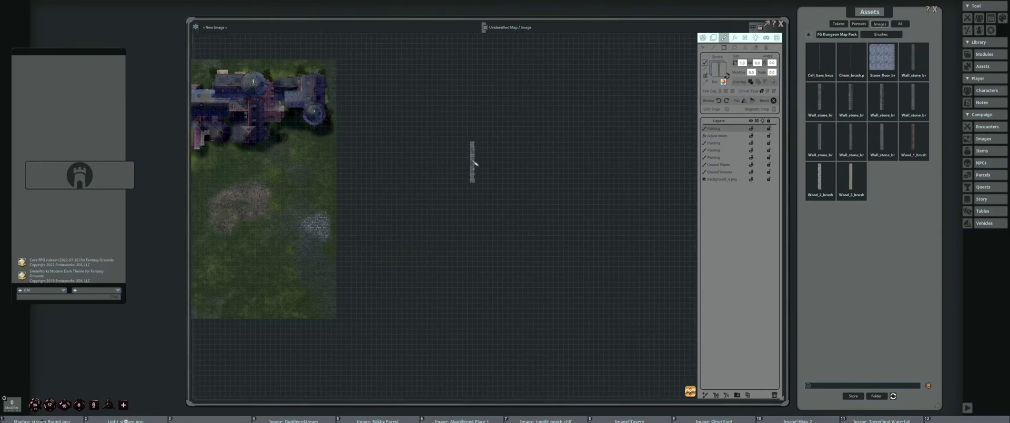
scroll(491, 138, up, 5)
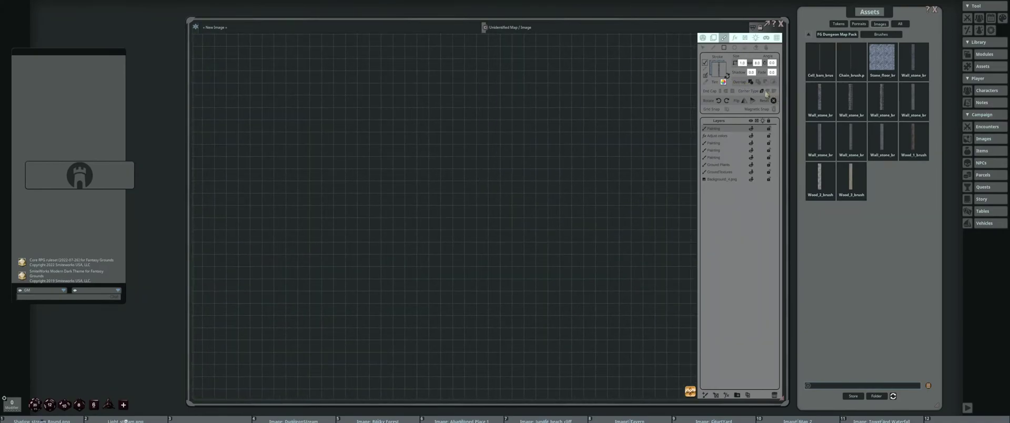
scroll(577, 102, down, 5)
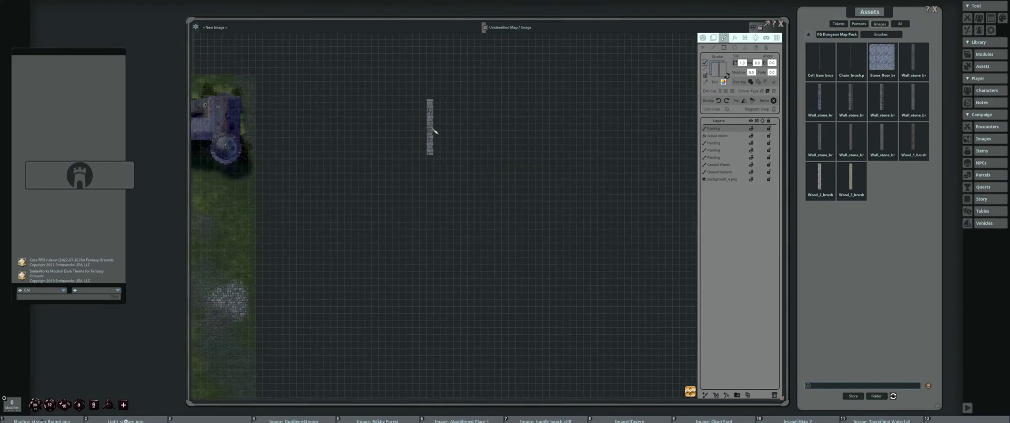
drag(416, 93, 607, 246)
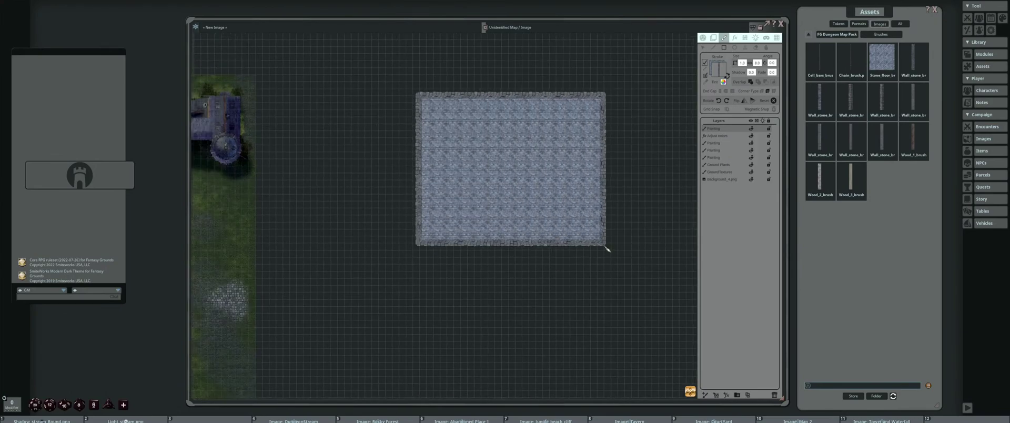
Change the overlap mode to merge shapes and draw a rectangular corridor out of the large room's east wall
scroll(526, 183, up, 3)
drag(524, 184, 498, 196)
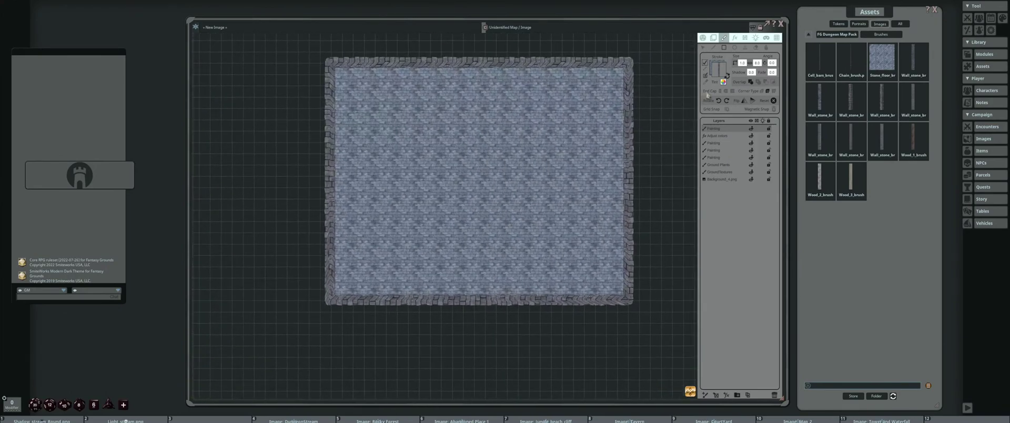
drag(646, 203, 521, 203)
mouse_move(467, 152)
mouse_down()
mouse_move(525, 208)
mouse_move(605, 229)
mouse_move(532, 204)
mouse_up()
scroll(532, 204, down, 1)
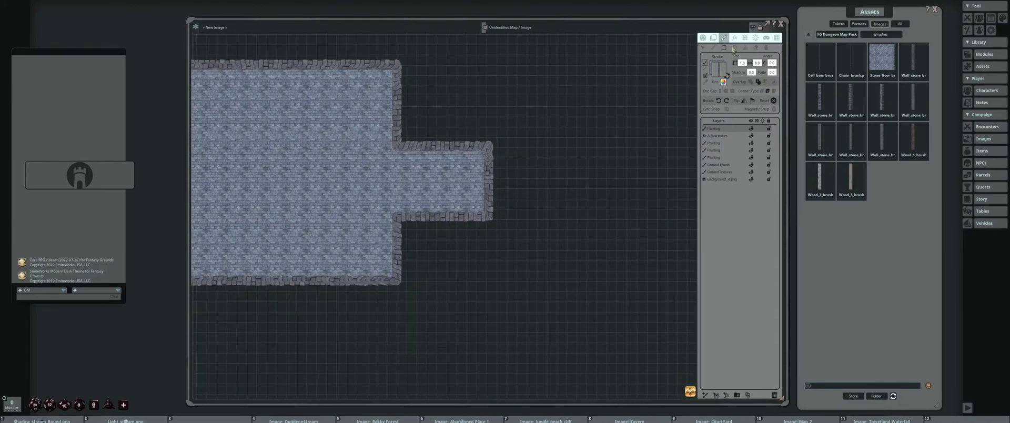
Draw a circular room with the ellipse tool, merged onto the corridor's east end
click(734, 48)
mouse_move(462, 123)
mouse_down()
mouse_move(472, 164)
mouse_move(599, 266)
mouse_up()
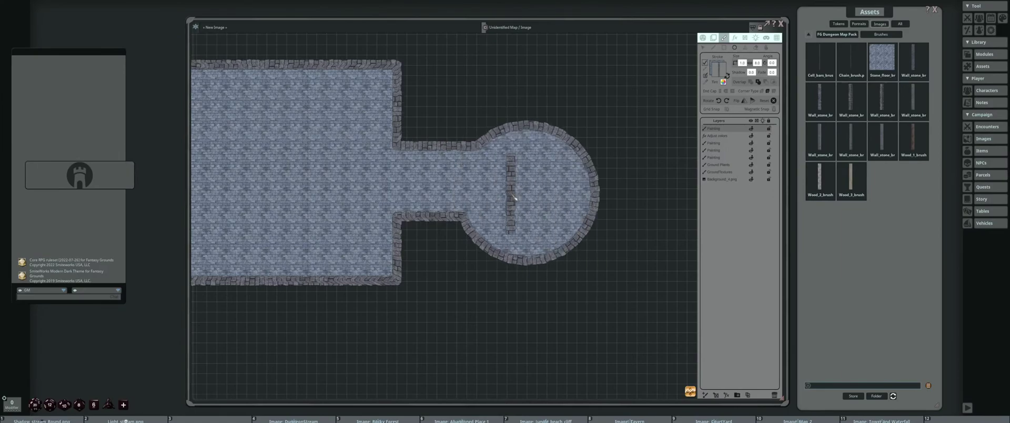
drag(511, 194, 610, 205)
Draw a narrow rectangular corridor north from the circular room and merge a smaller rectangular room onto its end
click(724, 49)
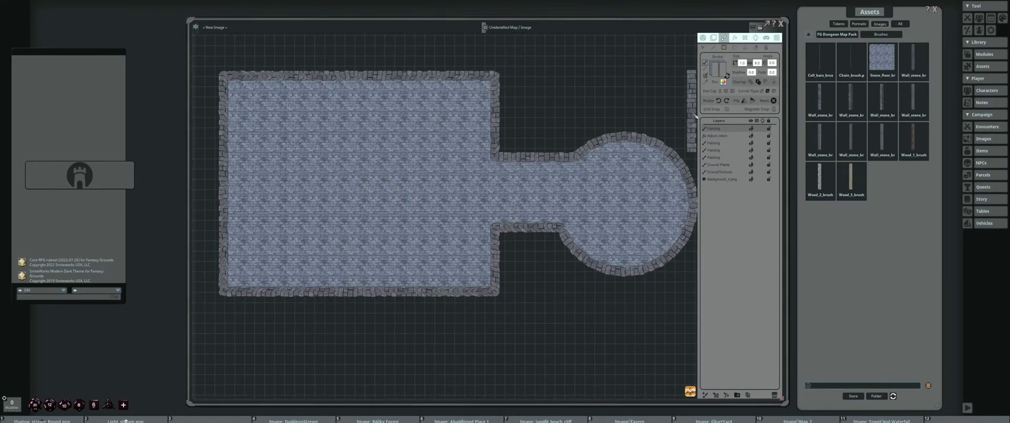
drag(693, 112, 603, 140)
drag(514, 80, 554, 200)
drag(629, 131, 642, 181)
drag(461, 50, 609, 169)
scroll(631, 158, down, 4)
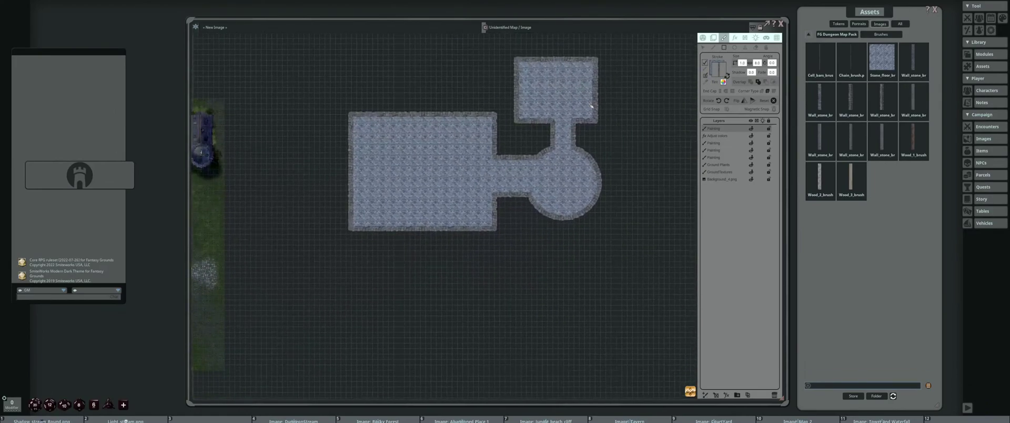
Squash the dungeon layer vertically with the layer's transform handles, reducing its height in two passes
scroll(595, 135, up, 2)
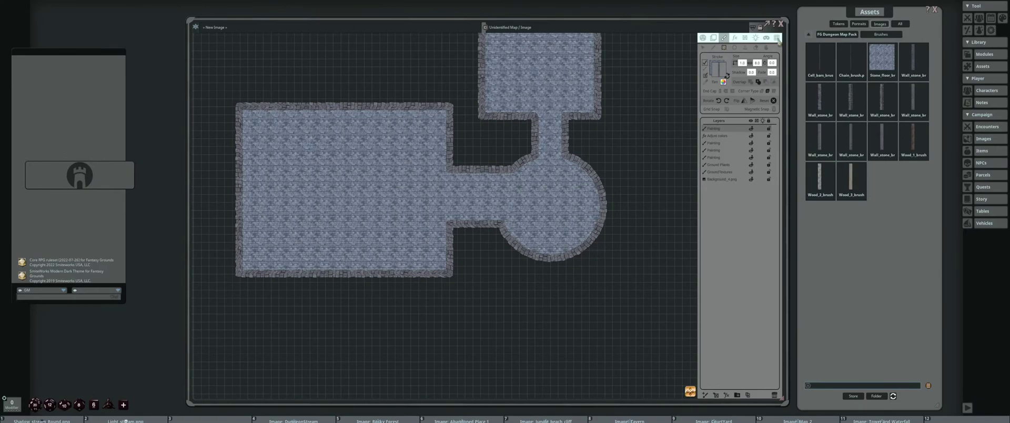
click(713, 38)
scroll(542, 153, down, 3)
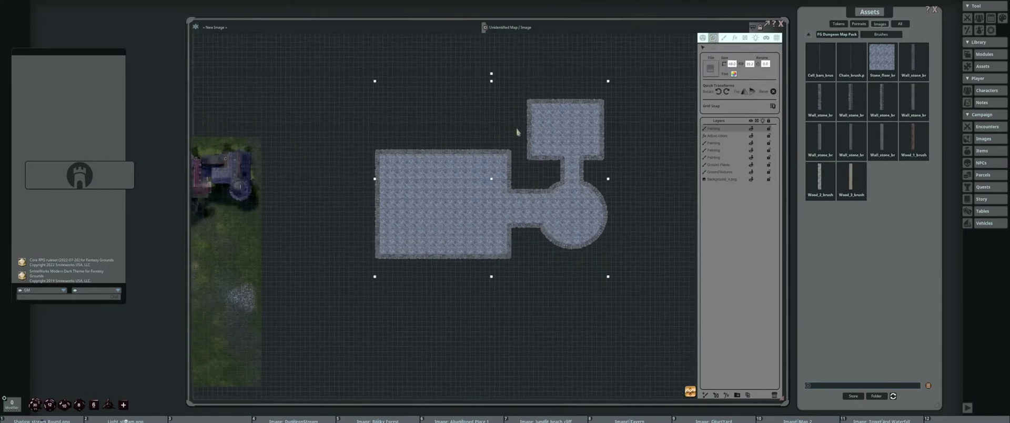
scroll(517, 130, up, 3)
drag(477, 52, 492, 129)
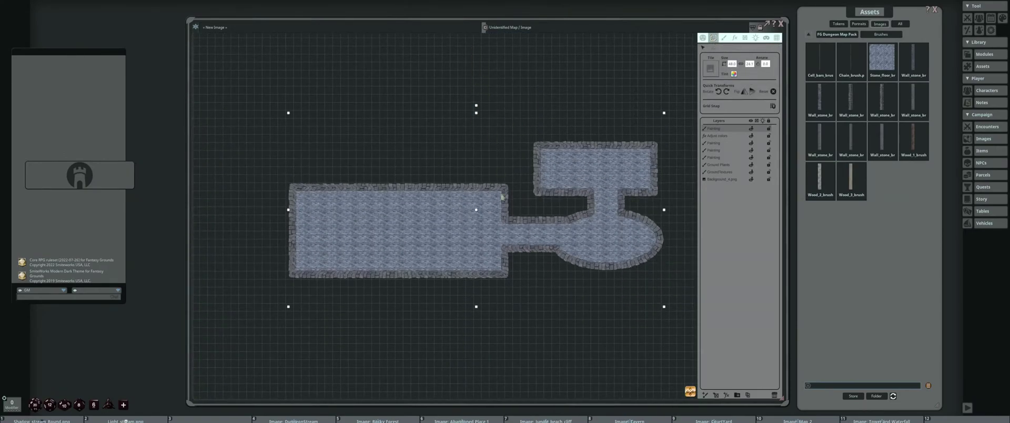
drag(502, 198, 480, 163)
drag(419, 200, 400, 226)
mouse_move(462, 71)
mouse_down()
mouse_move(485, 74)
mouse_move(446, 71)
mouse_move(462, 79)
mouse_up()
drag(539, 193, 545, 160)
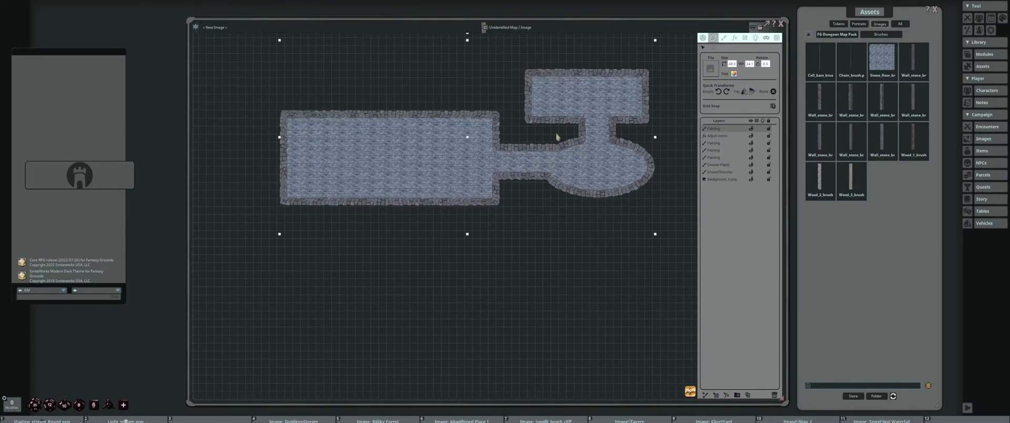
drag(471, 39, 474, 54)
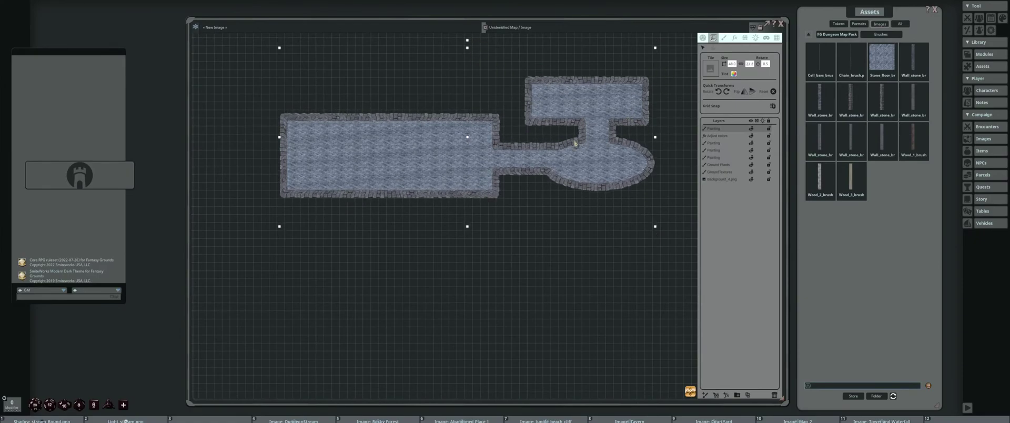
Delete the painting layer that holds the merged dungeon rooms
click(777, 396)
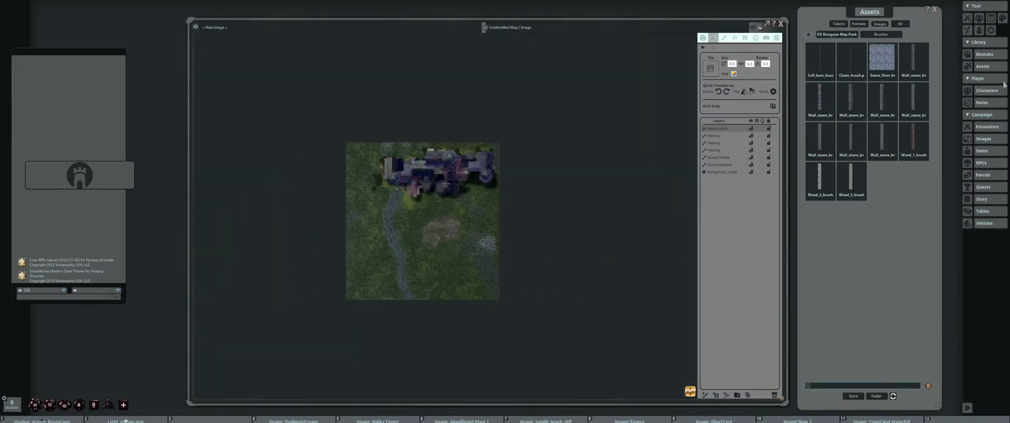
Open the campaign's image list and view the Desert Ruins 2 map, closing the map again
click(994, 140)
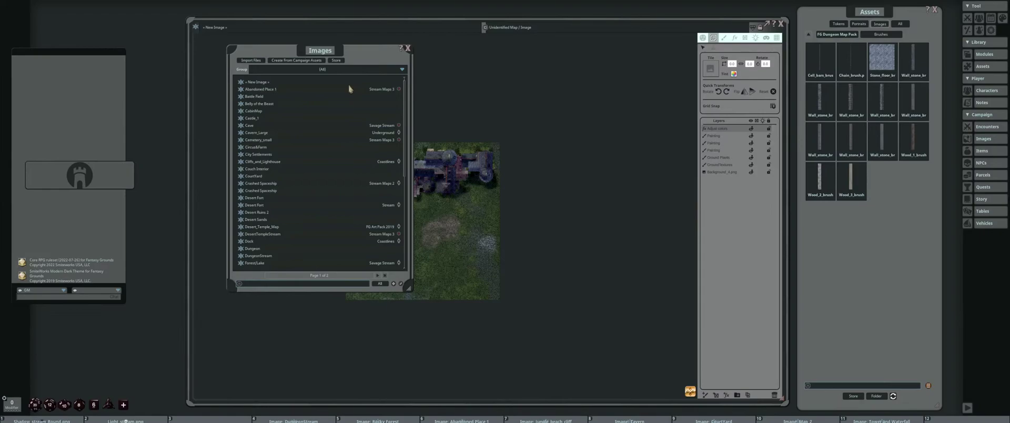
scroll(328, 105, down, 2)
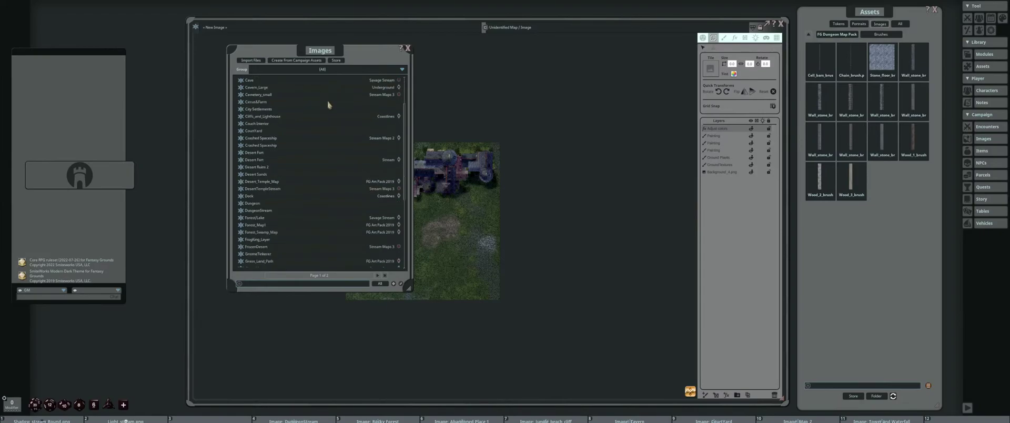
scroll(328, 105, up, 1)
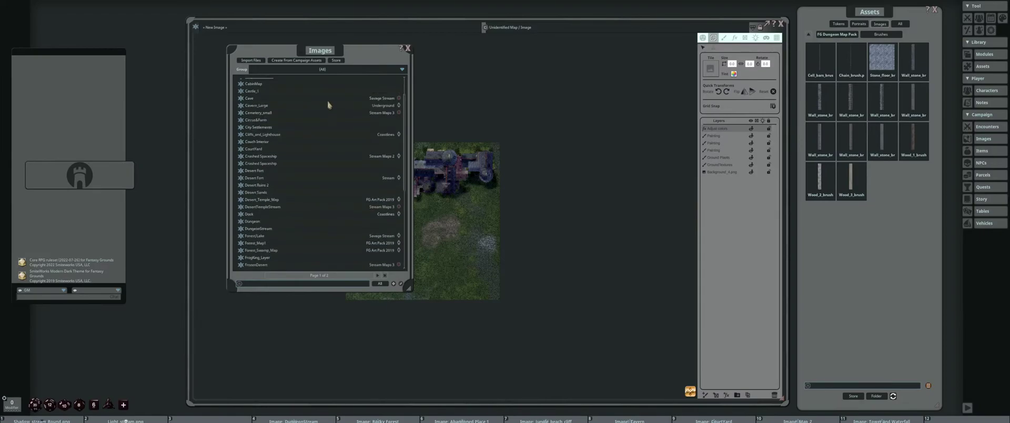
scroll(328, 105, up, 1)
scroll(328, 105, down, 2)
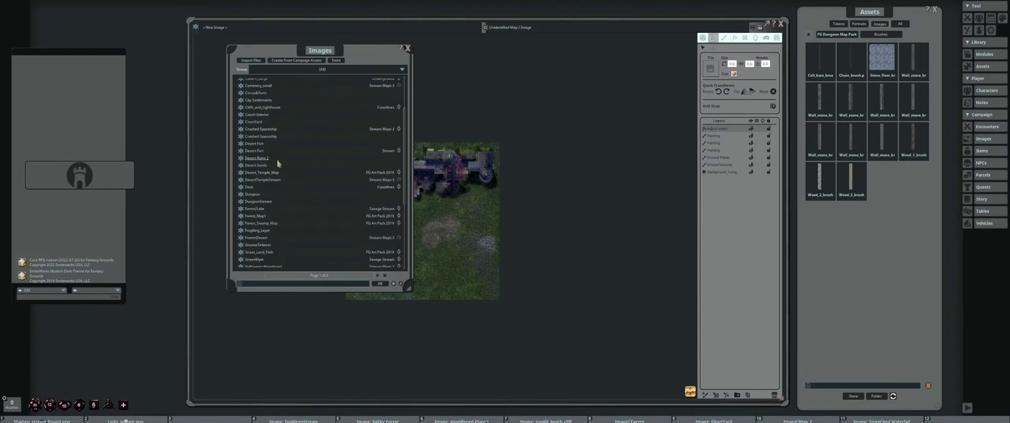
click(317, 161)
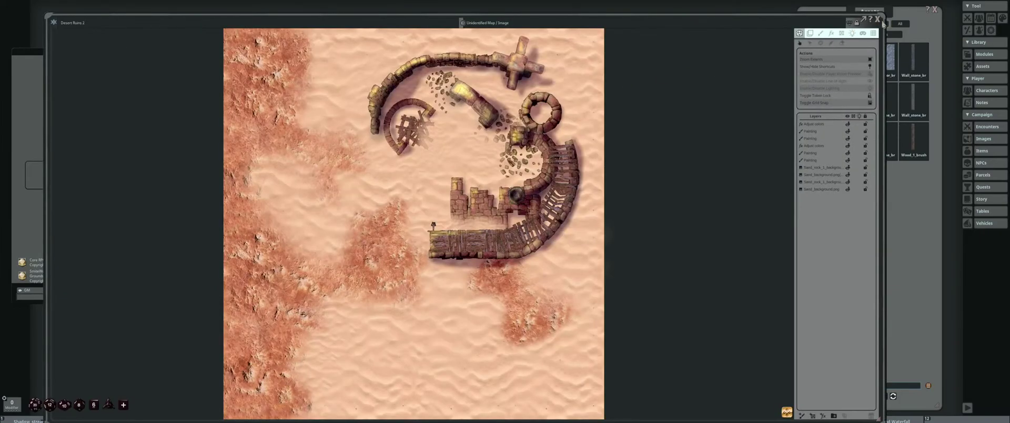
click(877, 19)
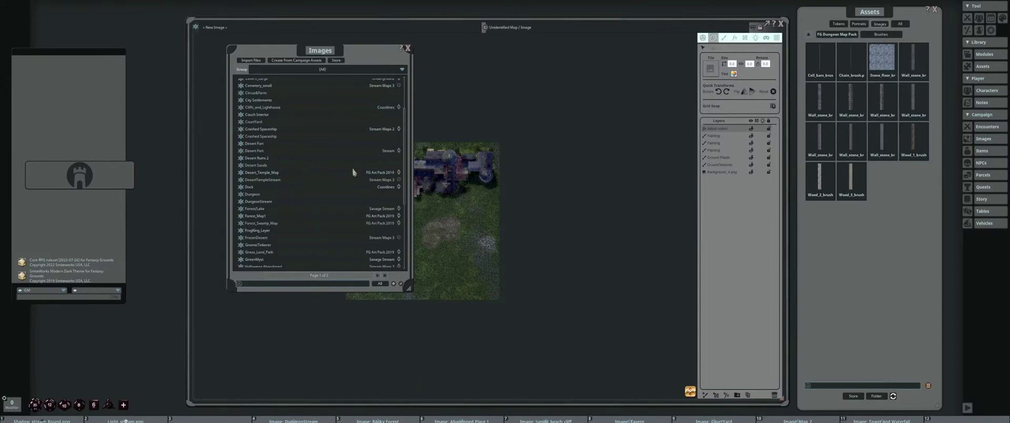
View the DungeonStream and Dungeon example maps from the image list and close both
scroll(354, 172, down, 1)
scroll(354, 172, down, 2)
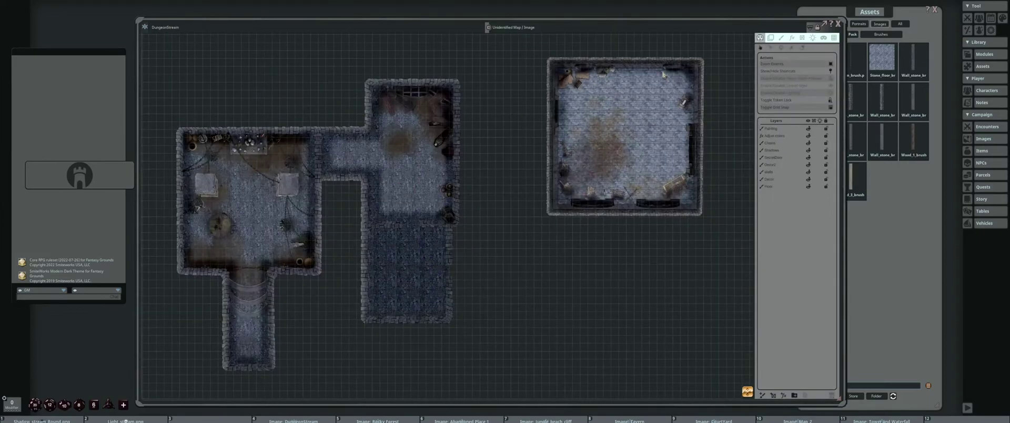
click(838, 24)
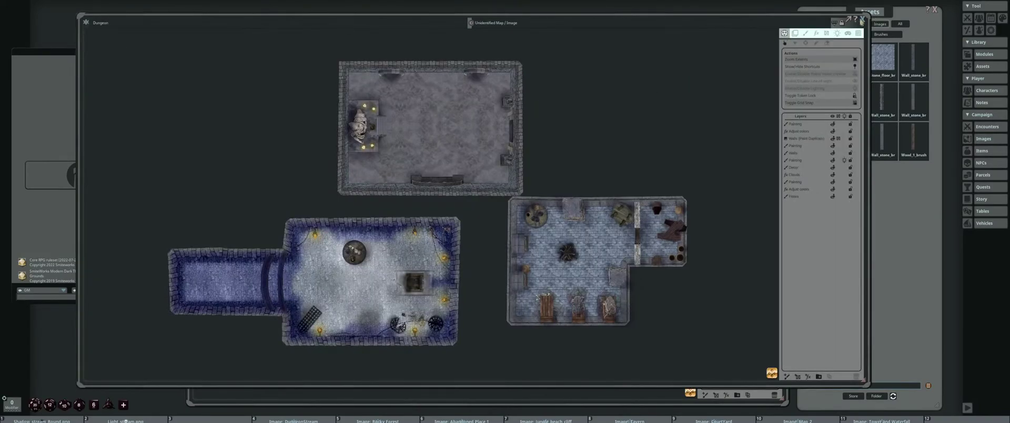
click(861, 20)
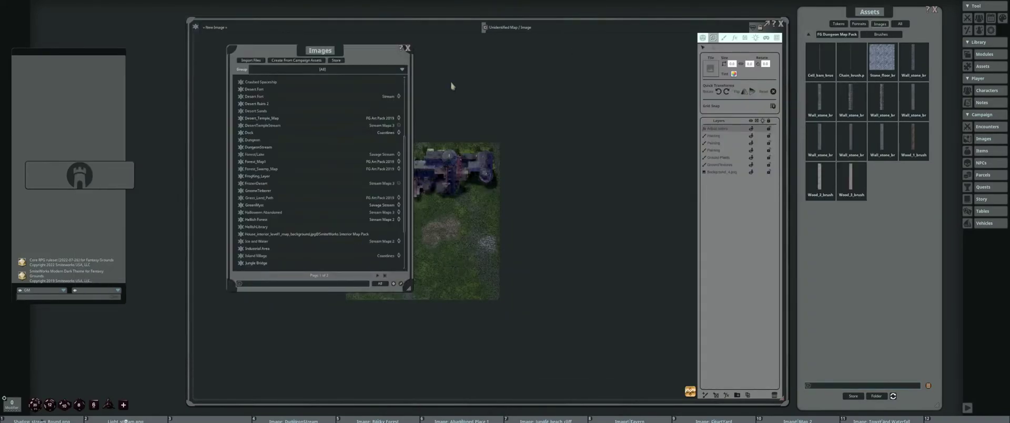
Reopen the DungeonStream map to examine its room layout, and close it together with the image list
click(261, 148)
drag(344, 187, 386, 182)
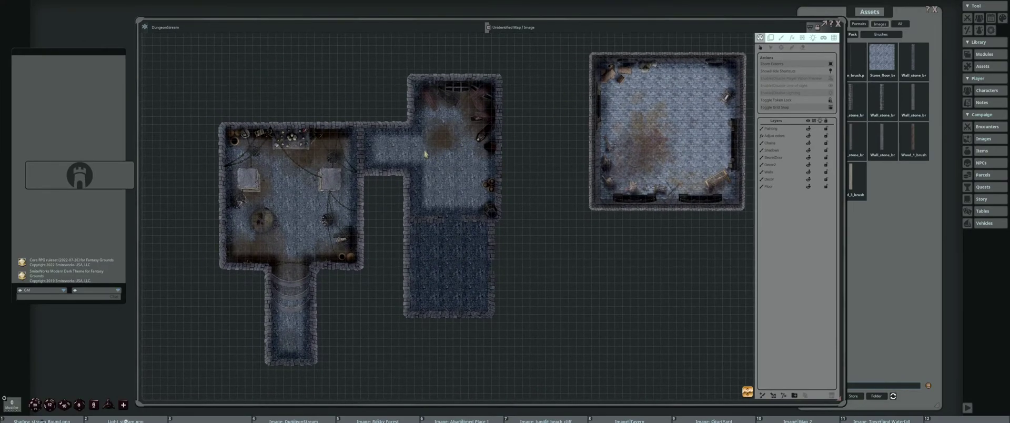
drag(426, 153, 447, 148)
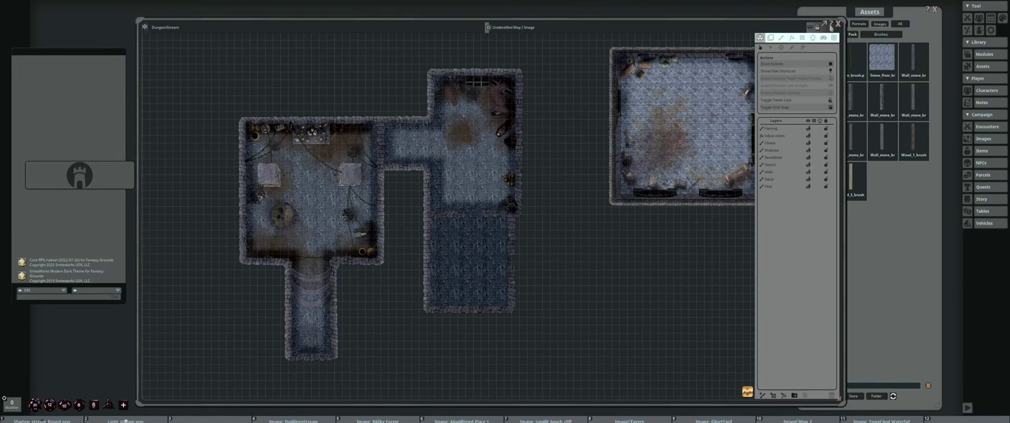
click(838, 25)
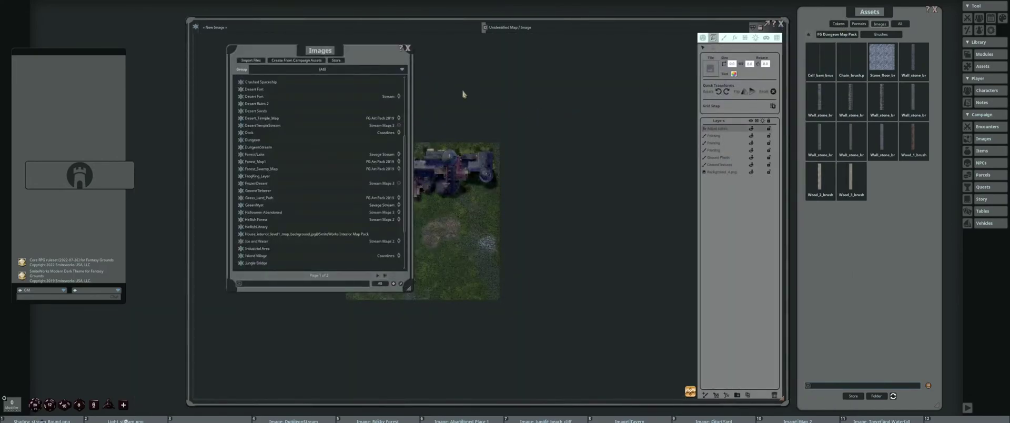
click(406, 49)
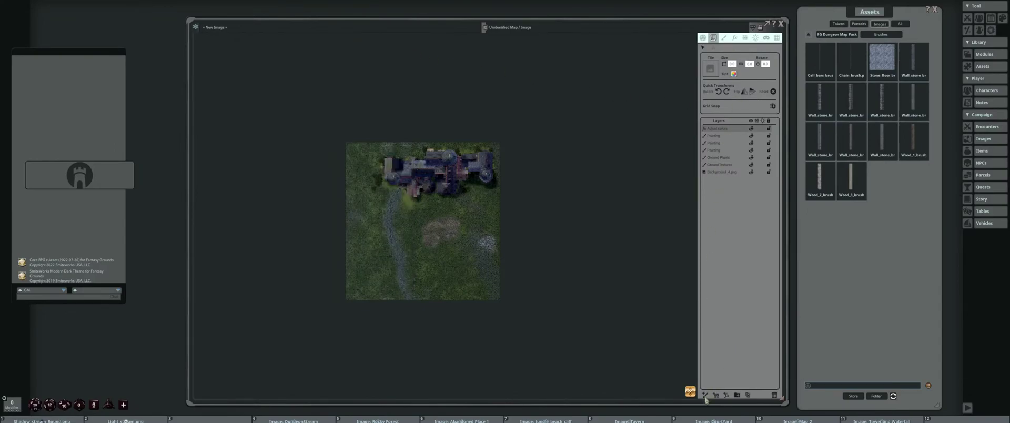
Add a new paint layer and draw a long horizontal stone corridor on the empty grid east of the manor map
click(705, 396)
click(724, 38)
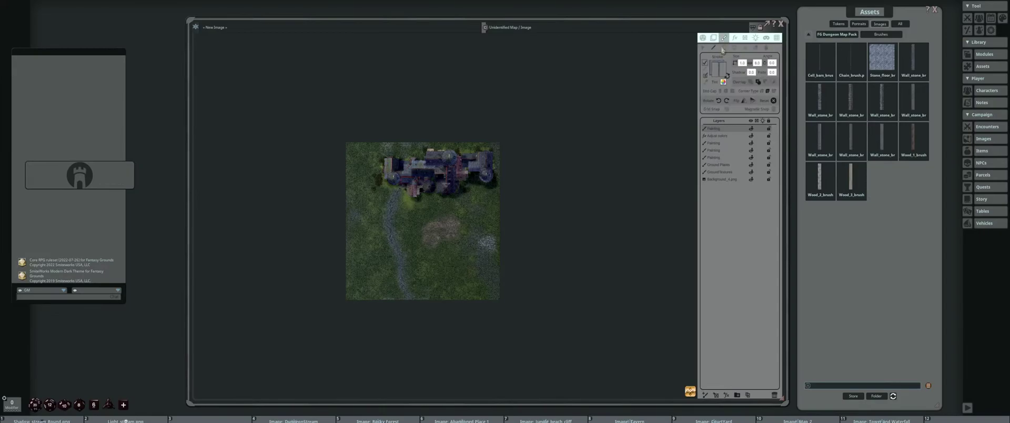
drag(614, 231, 463, 232)
scroll(461, 200, up, 2)
scroll(458, 196, up, 2)
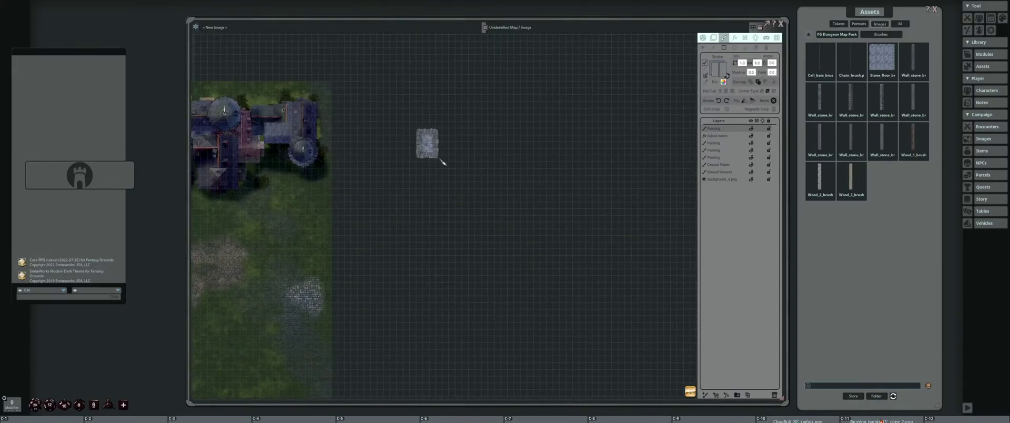
drag(423, 146, 594, 148)
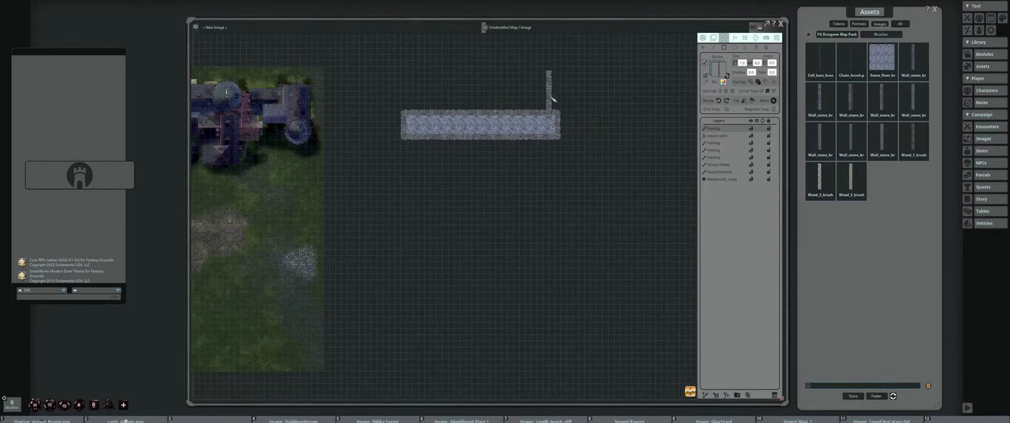
Merge a square room onto the corridor's east end and draw a vertical corridor crossing its western part
scroll(486, 121, up, 2)
mouse_move(514, 122)
mouse_down()
mouse_move(516, 201)
mouse_move(592, 222)
mouse_up()
drag(541, 160, 554, 225)
drag(378, 121, 409, 285)
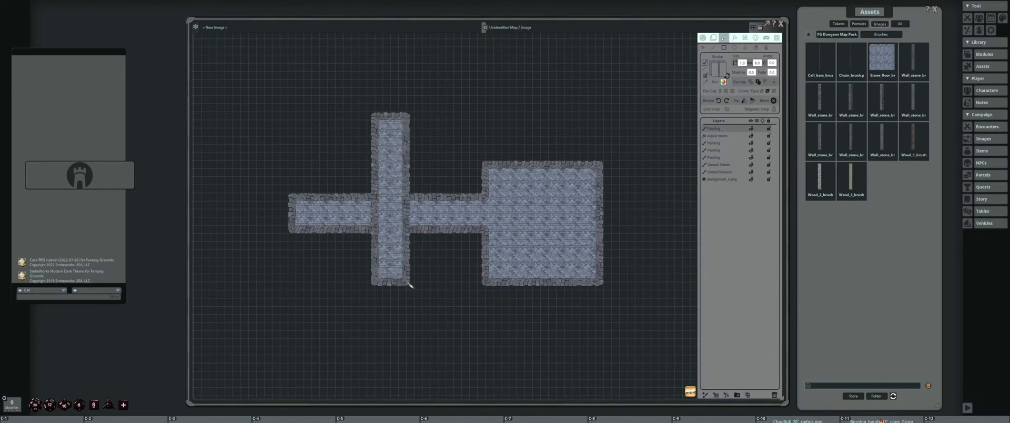
Draw a wide corridor east from the vertical corridor's north end and merge a rectangular room onto its east end
drag(352, 89, 578, 213)
drag(462, 91, 553, 191)
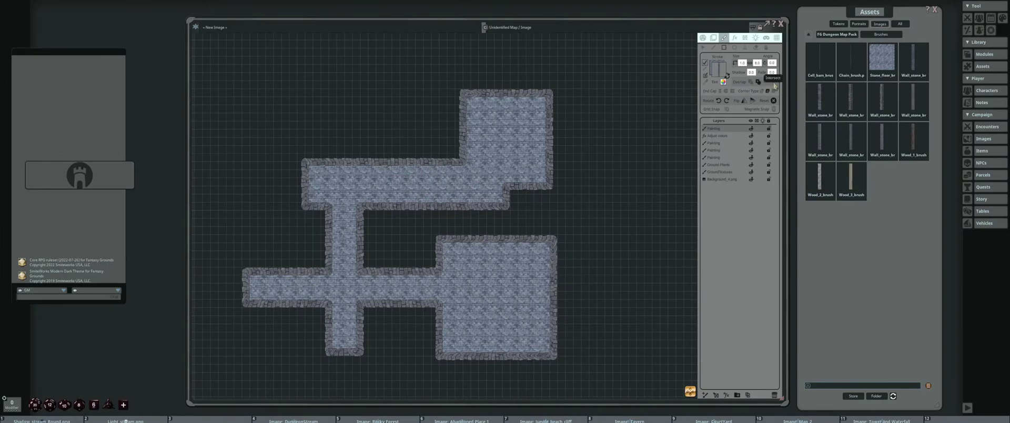
Merge a circular room onto the northern room's northeast corner with the ellipse tool, and draw a narrow rectangular corridor south from its east side
click(733, 48)
drag(508, 32, 626, 149)
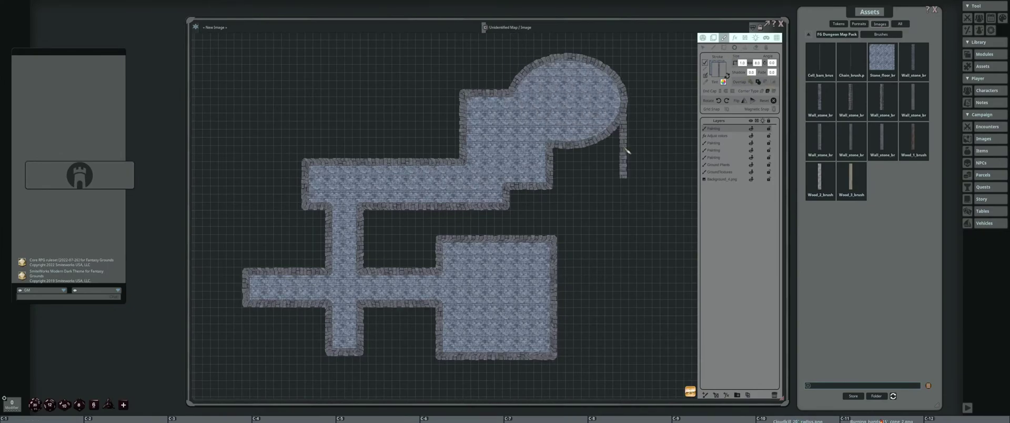
drag(678, 207, 589, 134)
click(724, 47)
drag(513, 34, 550, 163)
drag(573, 224, 552, 260)
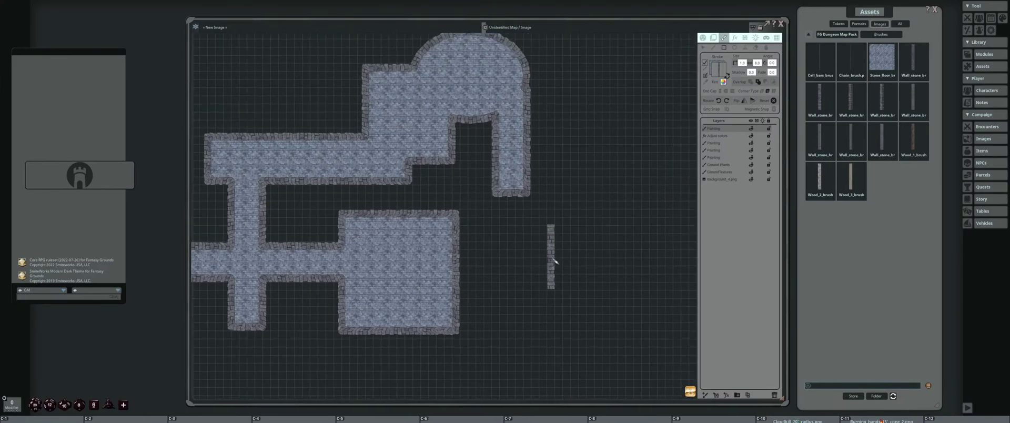
Extend corridors east from the narrow corridor's south end and from the square room, and join them with a vertical corridor
drag(519, 157, 643, 213)
drag(562, 263, 588, 194)
drag(434, 204, 624, 249)
drag(586, 189, 577, 245)
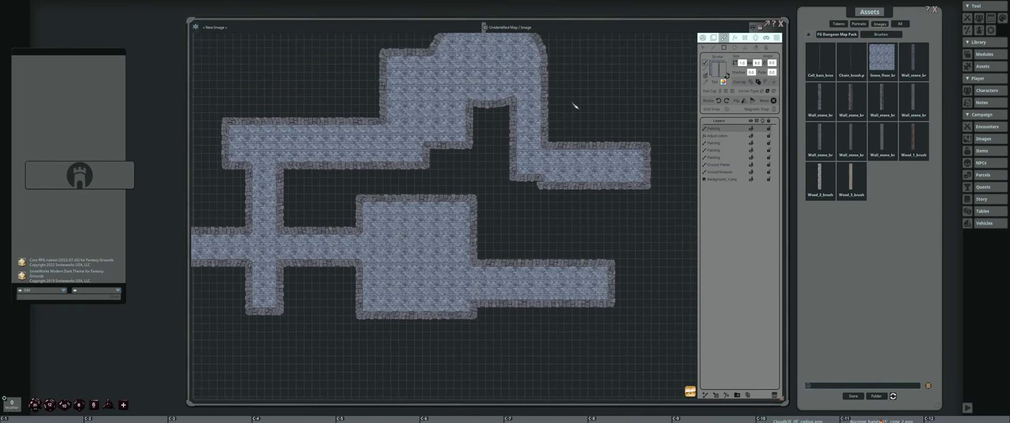
drag(573, 103, 610, 259)
scroll(529, 219, down, 3)
drag(542, 224, 581, 231)
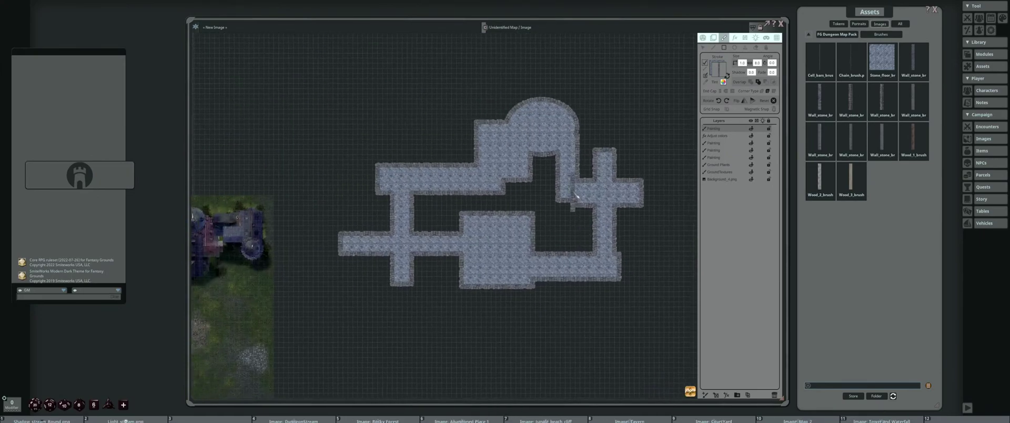
Squash the whole dungeon layer vertically with the transform handles and rotate it clockwise by about 12 degrees
click(714, 37)
scroll(517, 198, up, 4)
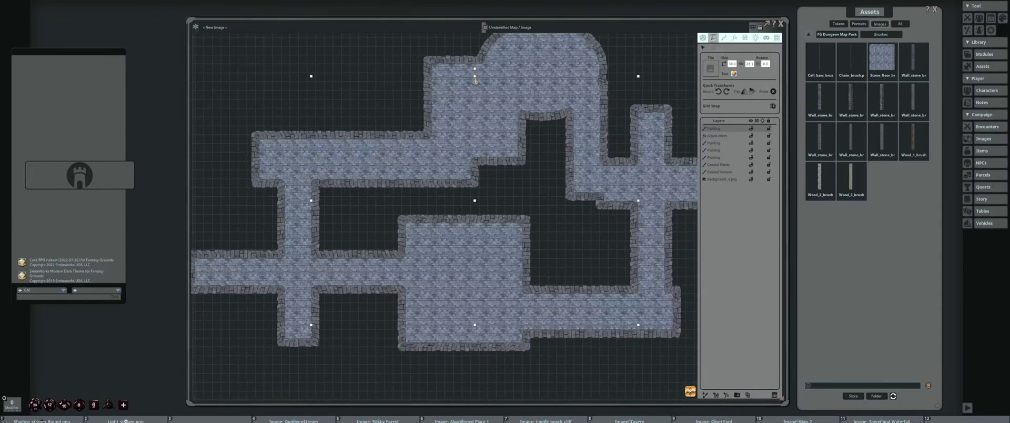
drag(475, 80, 483, 140)
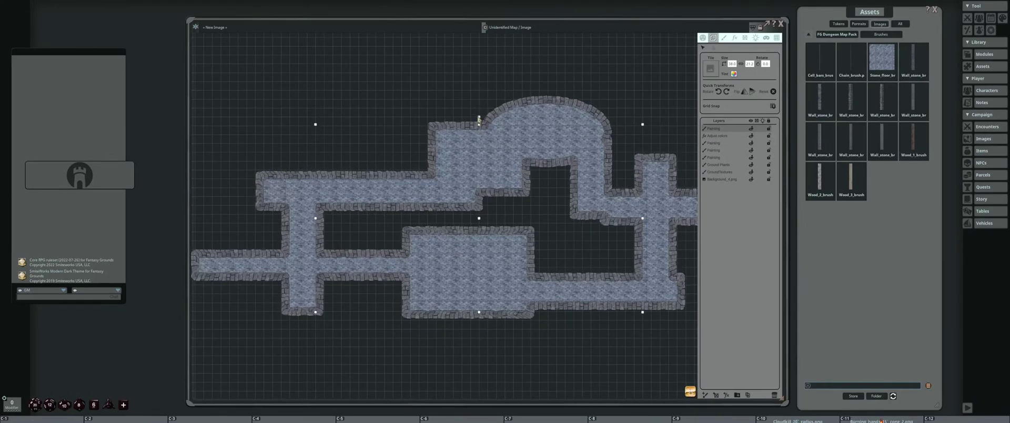
mouse_move(480, 113)
mouse_down()
mouse_move(514, 125)
mouse_move(500, 128)
mouse_up()
scroll(500, 127, down, 3)
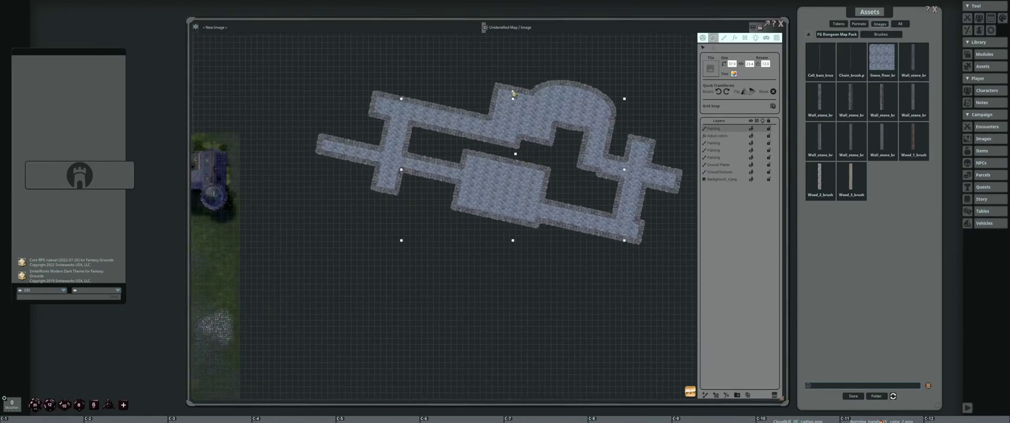
Flatten the dungeon layer further and tilt it slightly counterclockwise, finishing by stretching its lower edge a little downward
mouse_move(513, 93)
mouse_down()
mouse_move(485, 102)
mouse_move(520, 91)
mouse_move(537, 155)
mouse_up()
scroll(524, 131, up, 3)
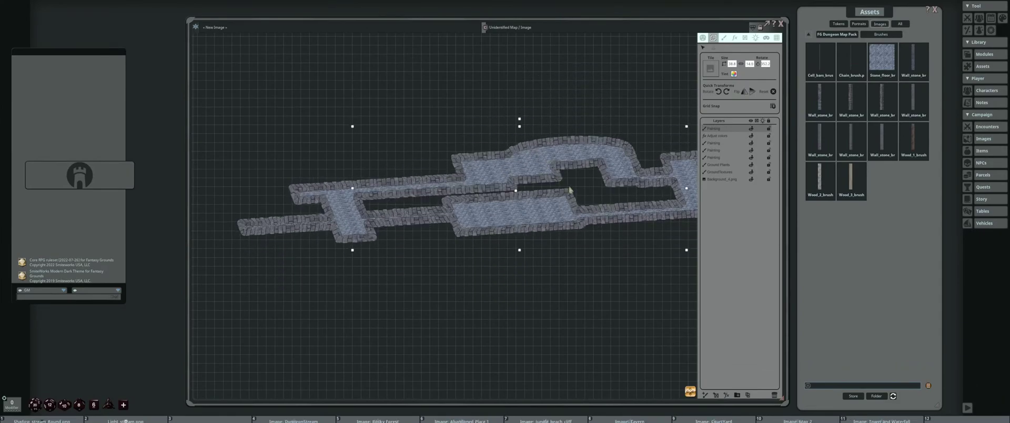
scroll(571, 188, down, 1)
drag(571, 188, 505, 153)
scroll(536, 160, up, 1)
scroll(526, 168, up, 1)
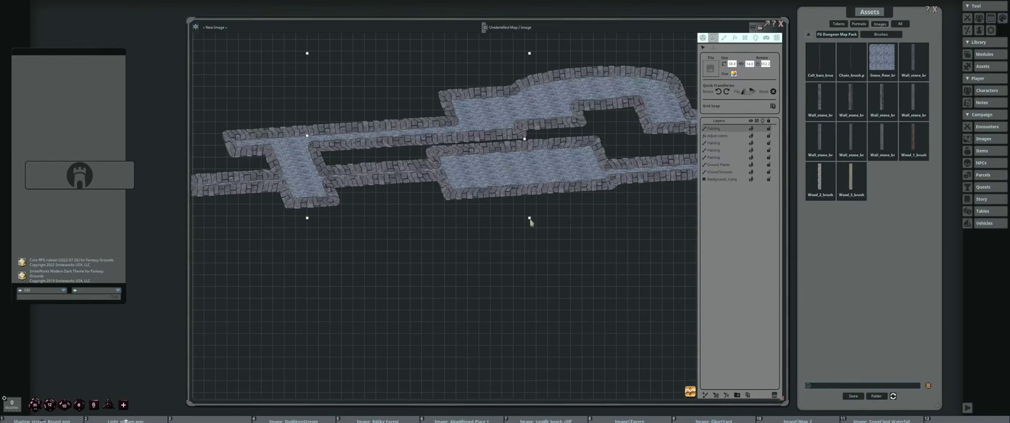
mouse_move(530, 217)
mouse_down()
mouse_move(535, 252)
mouse_move(531, 231)
mouse_up()
Widen the lower western corridor by moving its south-wall points, the junction's lower corners and the middle room's southwest corner slightly down together
drag(372, 167, 474, 177)
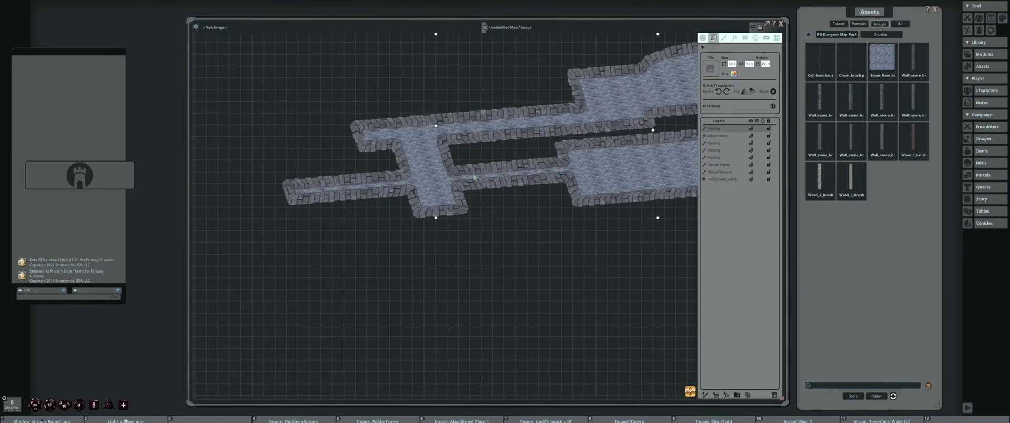
click(725, 38)
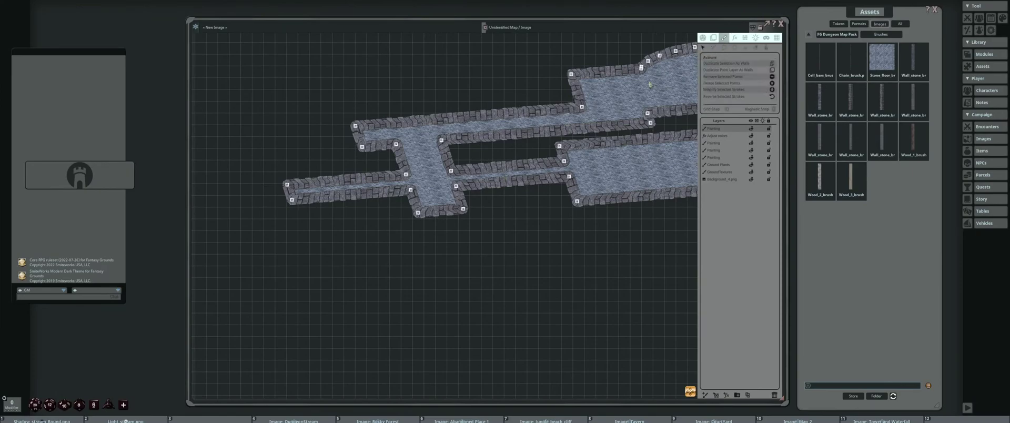
mouse_move(280, 197)
mouse_down()
mouse_move(557, 224)
mouse_move(547, 232)
mouse_up()
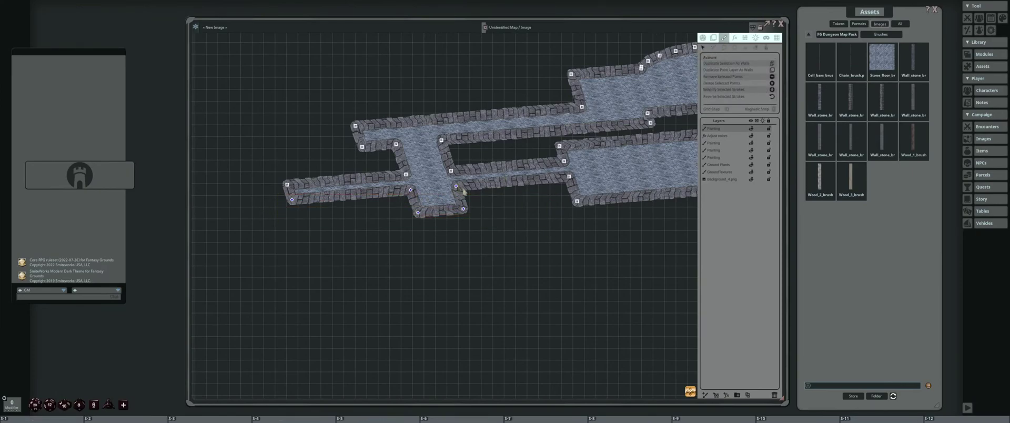
click(577, 211)
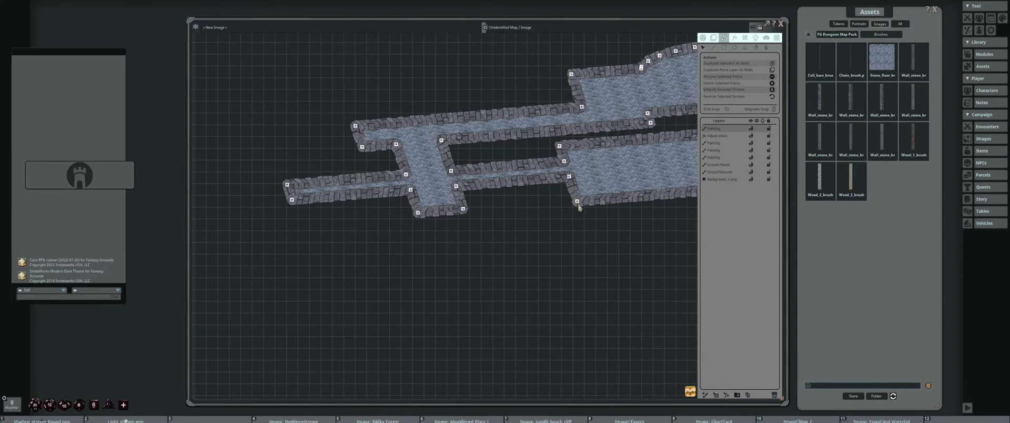
shift+click(577, 202)
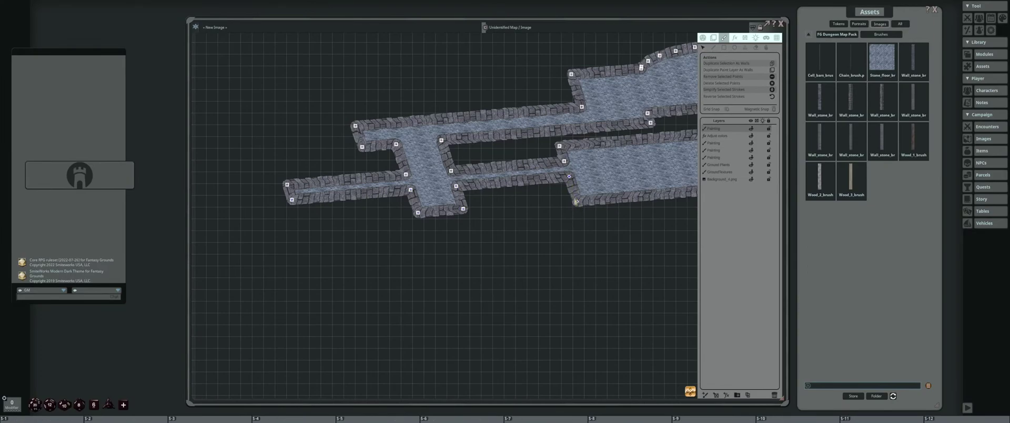
shift+click(463, 209)
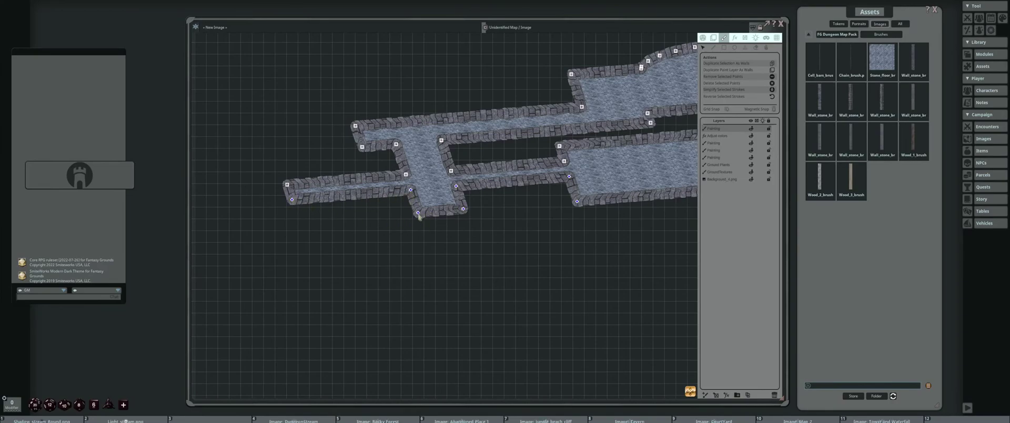
drag(420, 217, 424, 228)
click(454, 241)
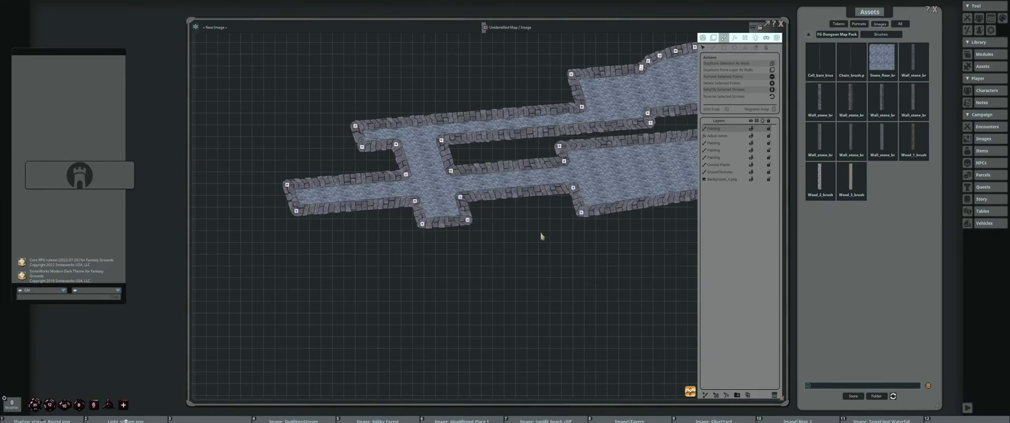
drag(542, 236, 483, 227)
scroll(411, 216, down, 3)
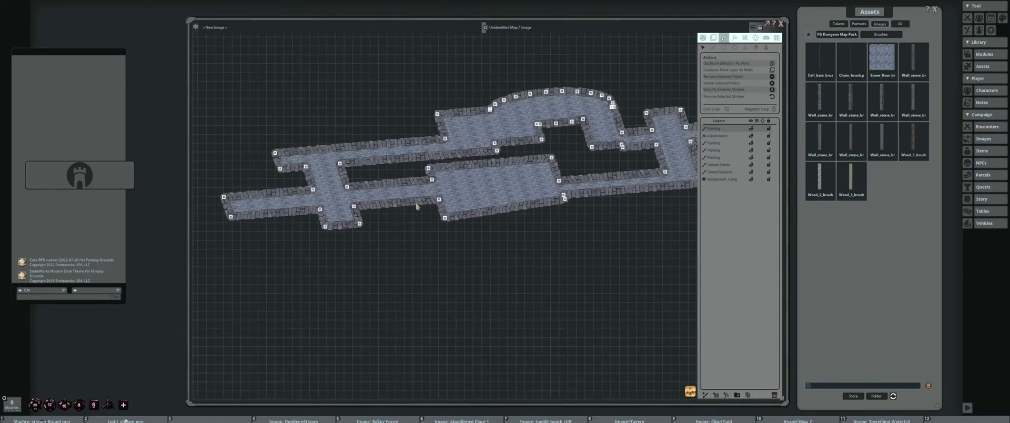
scroll(322, 214, up, 1)
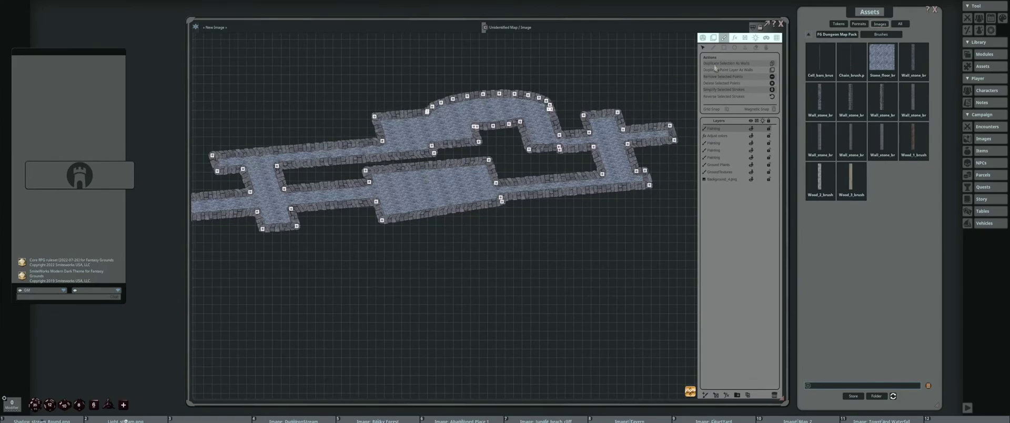
Rotate the whole dungeon layer slightly counterclockwise with its rotation handle
click(713, 38)
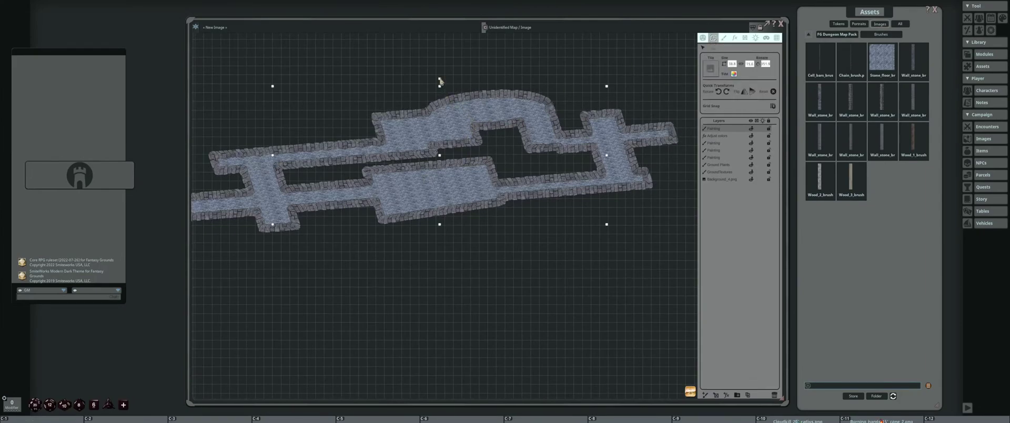
mouse_move(441, 83)
mouse_down()
mouse_move(455, 85)
mouse_move(440, 83)
mouse_up()
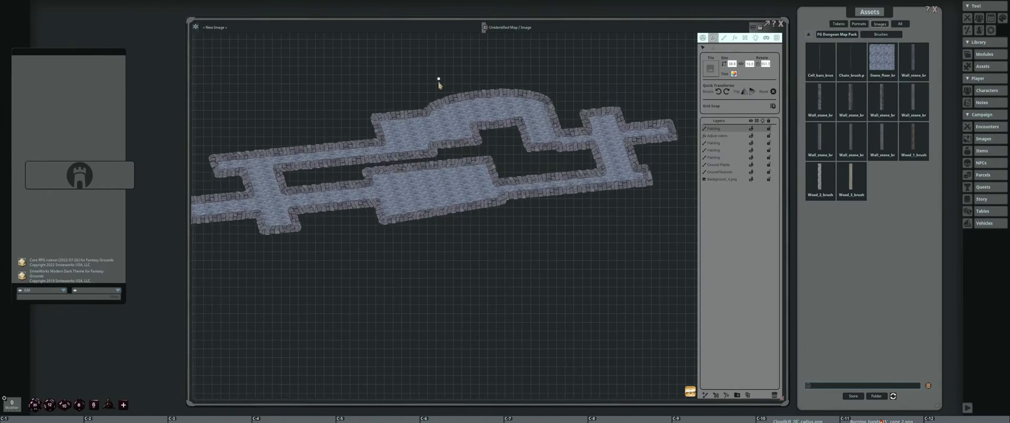
mouse_move(426, 229)
mouse_down()
mouse_move(521, 201)
mouse_move(504, 221)
mouse_up()
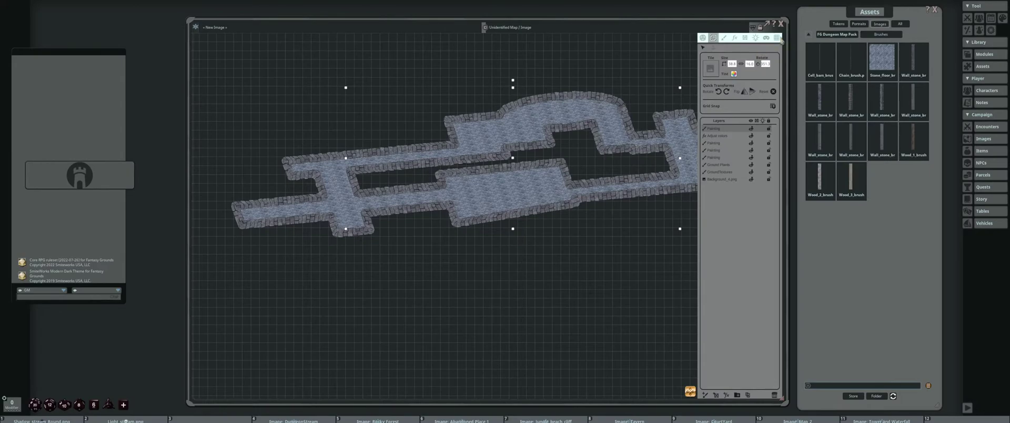
Switch the map's grid type from square to the isometric diamond grid
click(776, 37)
click(727, 66)
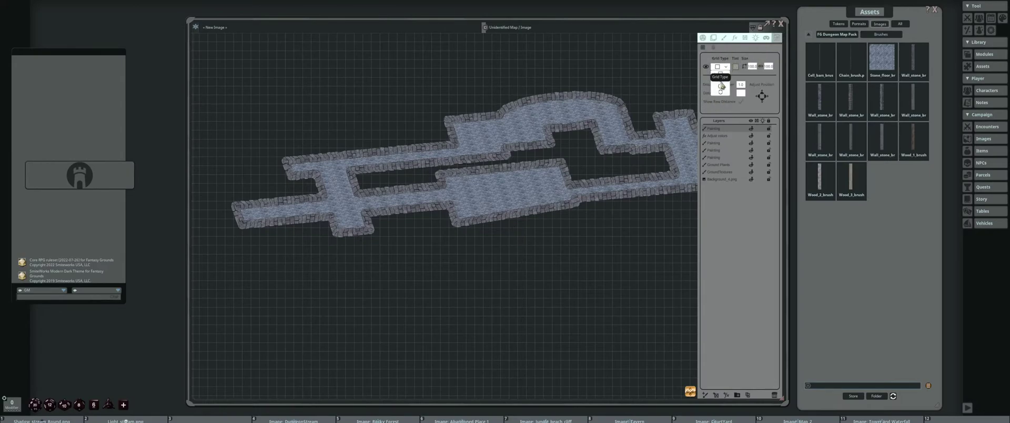
click(720, 87)
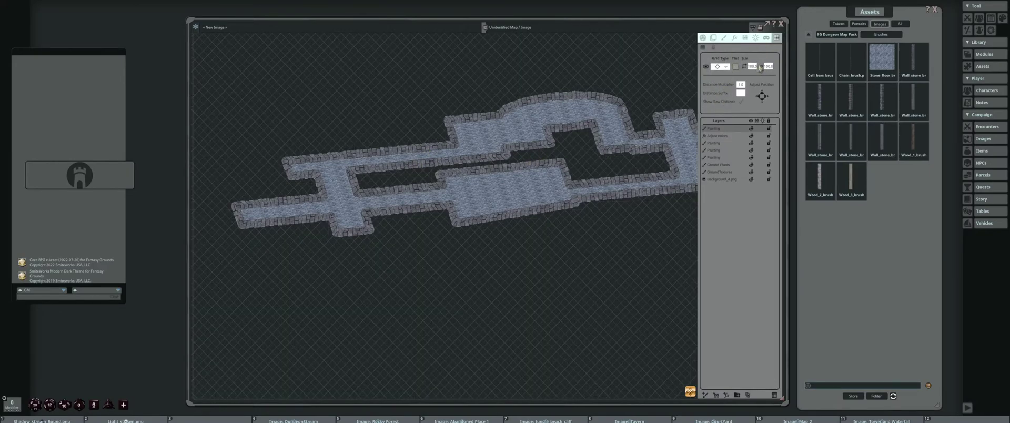
click(754, 67)
scroll(426, 176, up, 5)
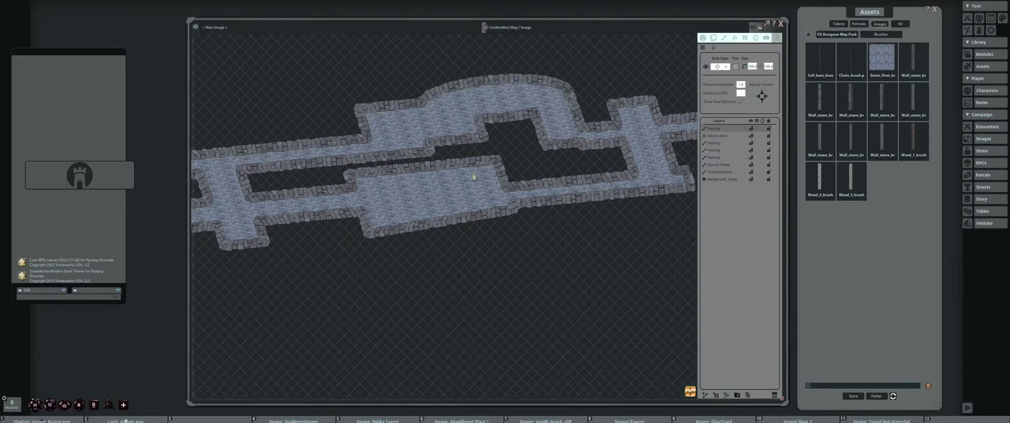
scroll(474, 176, down, 2)
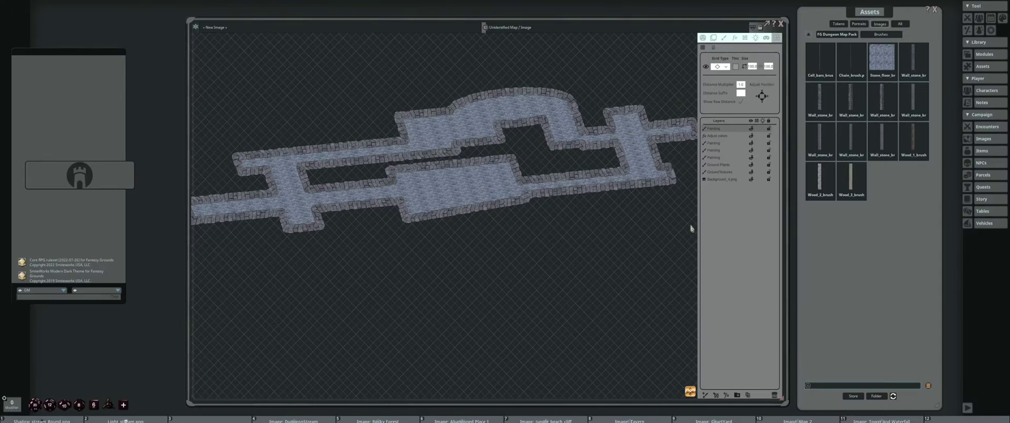
Delete all points of the dungeon shape from the top painting layer
click(724, 38)
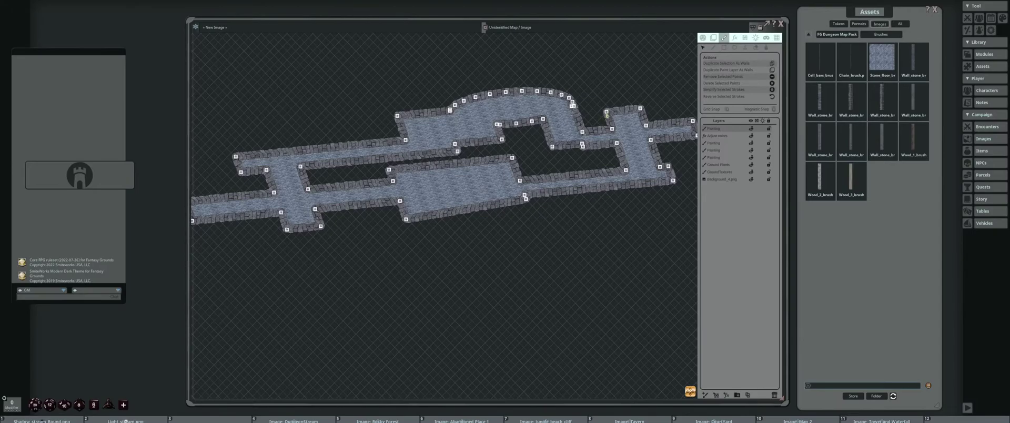
key(Delete)
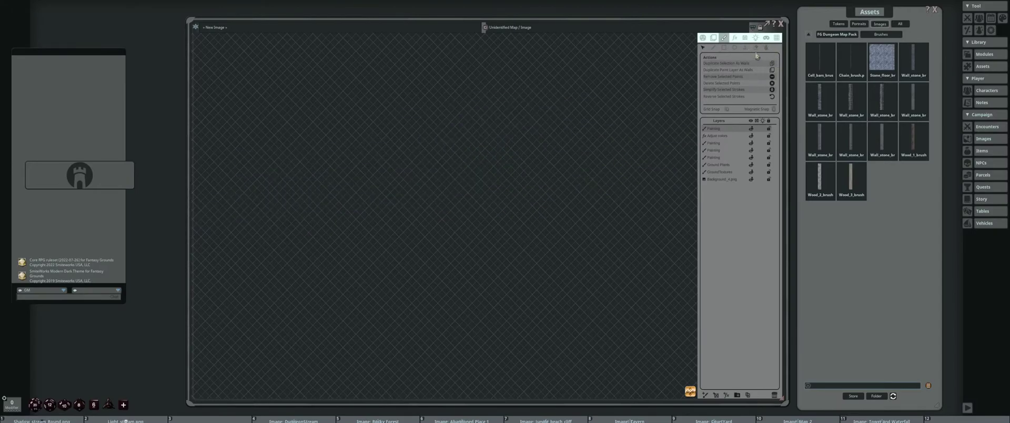
Try a grid size value of 80 on the isometric grid, and restore it to 100
click(777, 38)
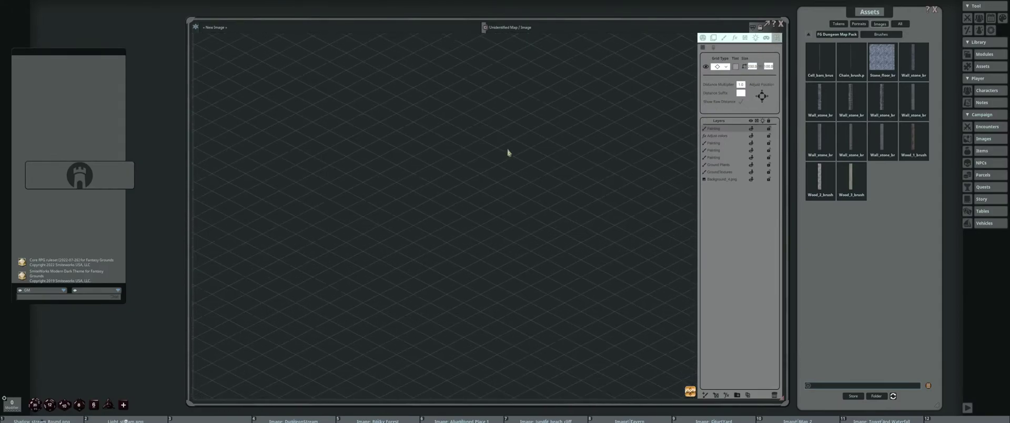
drag(773, 70, 761, 72)
text(80)
key(Return)
double_click(754, 67)
text(100)
key(Return)
Switch the map's grid type back to square
click(745, 38)
click(775, 39)
click(725, 67)
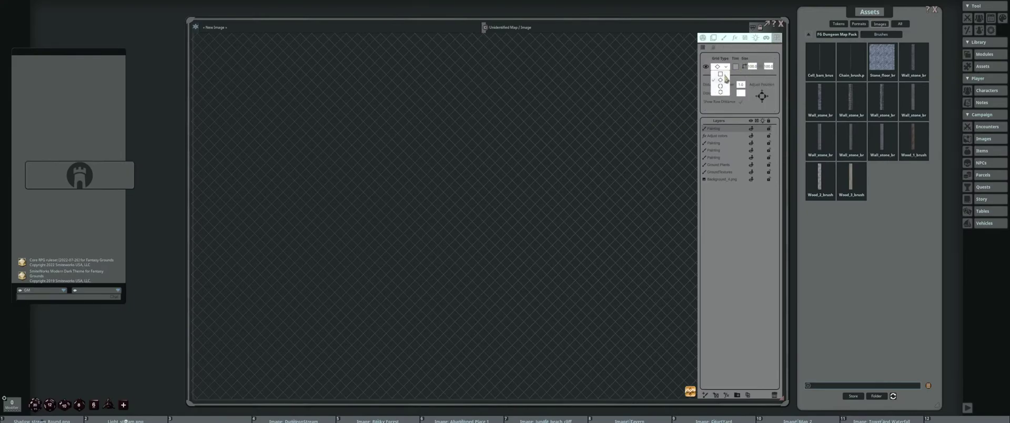
click(718, 74)
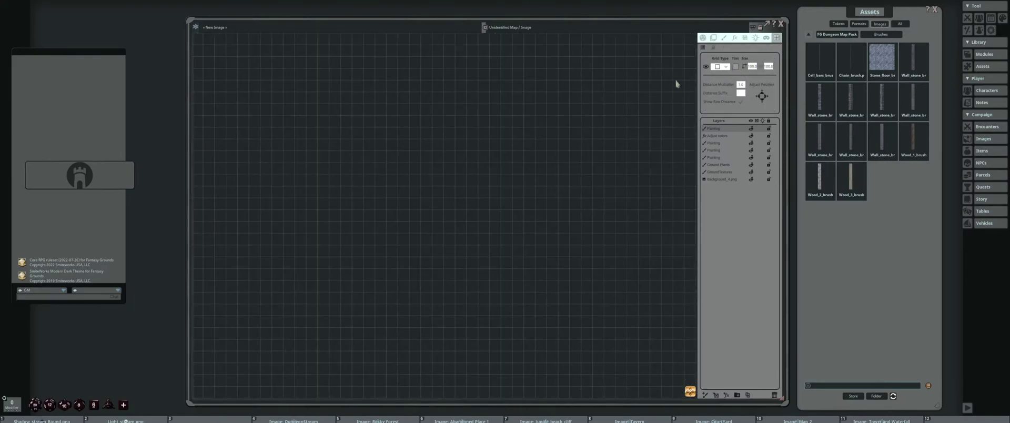
Draw a trial freehand stroke and two trial rectangular rooms with the stone wall-and-floor brush, undoing each one
click(723, 38)
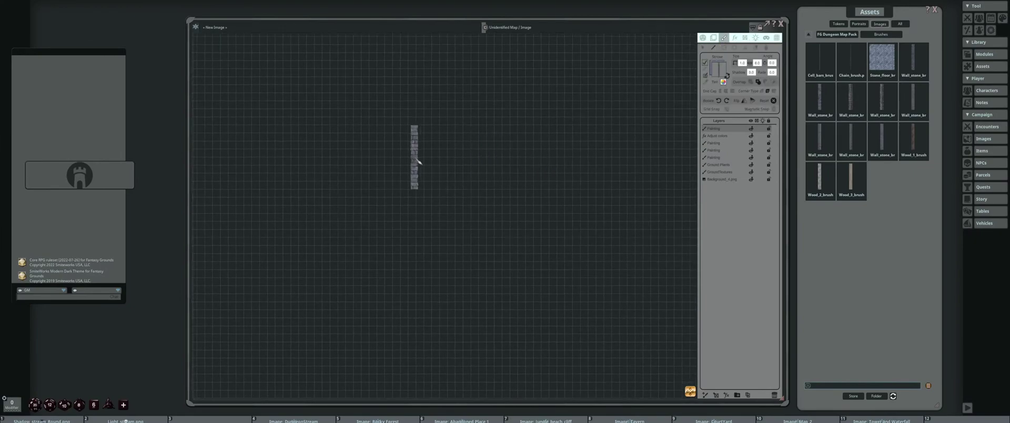
drag(353, 123, 402, 161)
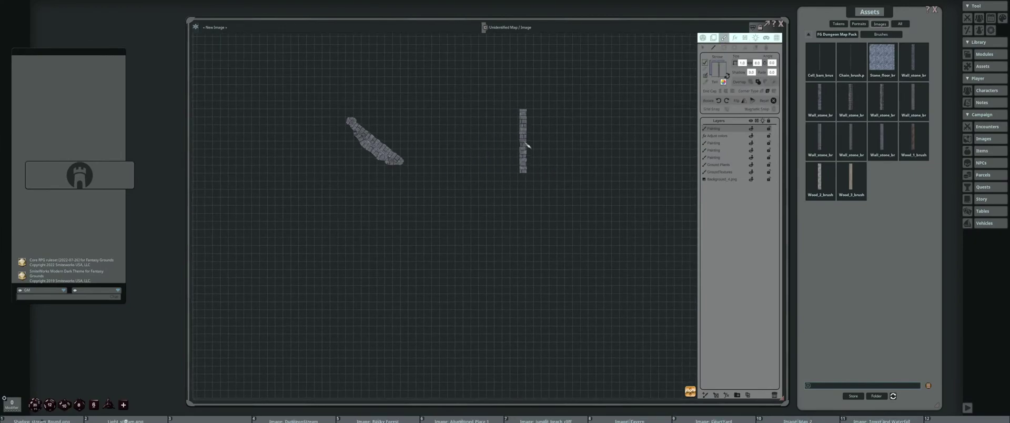
key(ctrl+z)
click(724, 47)
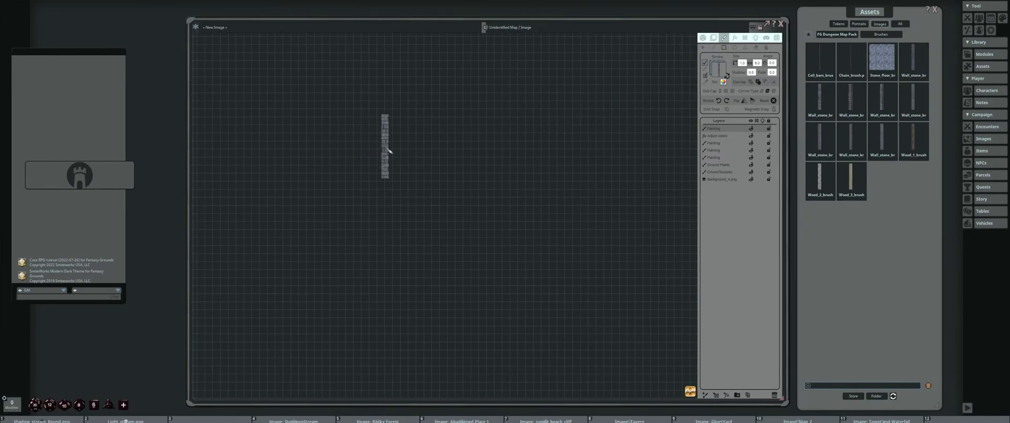
mouse_move(331, 127)
mouse_down()
mouse_move(510, 201)
mouse_move(571, 184)
mouse_up()
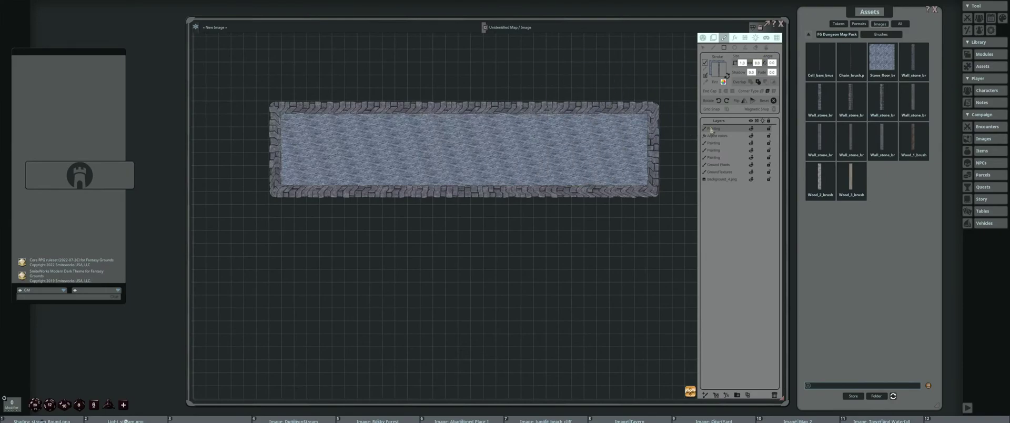
key(ctrl+z)
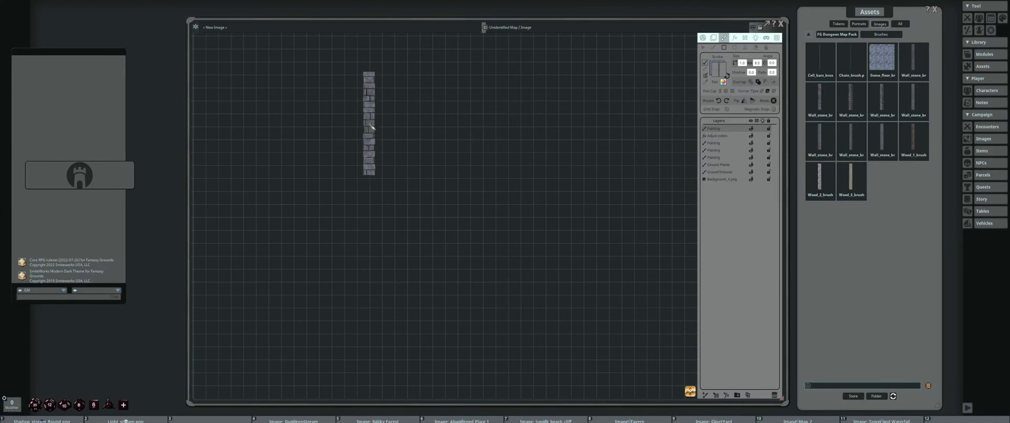
drag(322, 104, 583, 193)
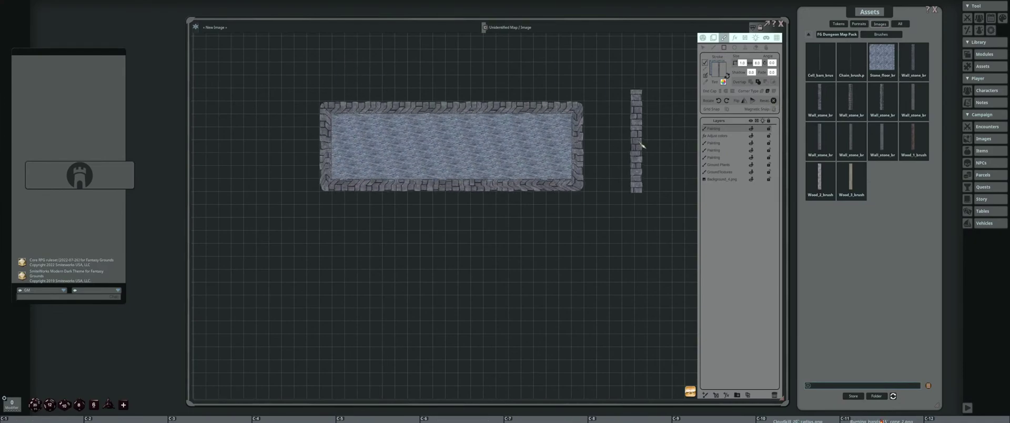
key(ctrl+z)
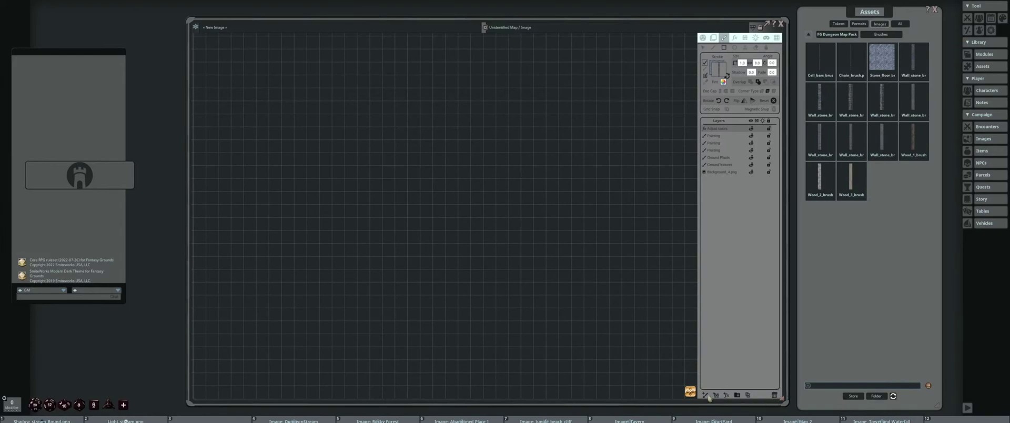
On a new paint layer, draw a long horizontal stone room and merge a taller rectangular room onto its east end
key(ctrl)
mouse_move(297, 133)
mouse_down()
mouse_move(564, 232)
mouse_move(605, 202)
mouse_move(621, 210)
mouse_up()
scroll(579, 244, down, 5)
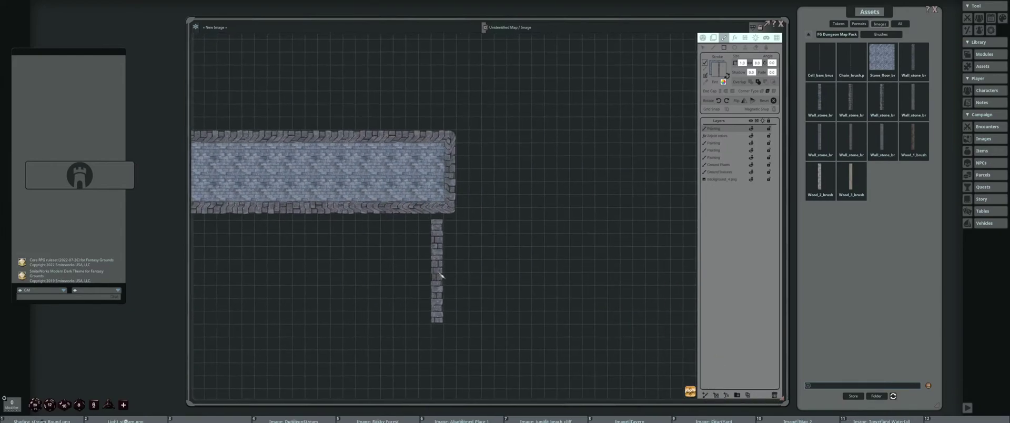
key(ctrl)
drag(475, 185, 686, 266)
Extend a vertical corridor north from the taller room and merge a large squarish room onto the corridor's north end
drag(515, 244, 437, 238)
scroll(438, 238, down, 1)
mouse_move(473, 128)
mouse_down()
mouse_move(516, 226)
mouse_move(523, 297)
mouse_up()
drag(421, 101, 576, 226)
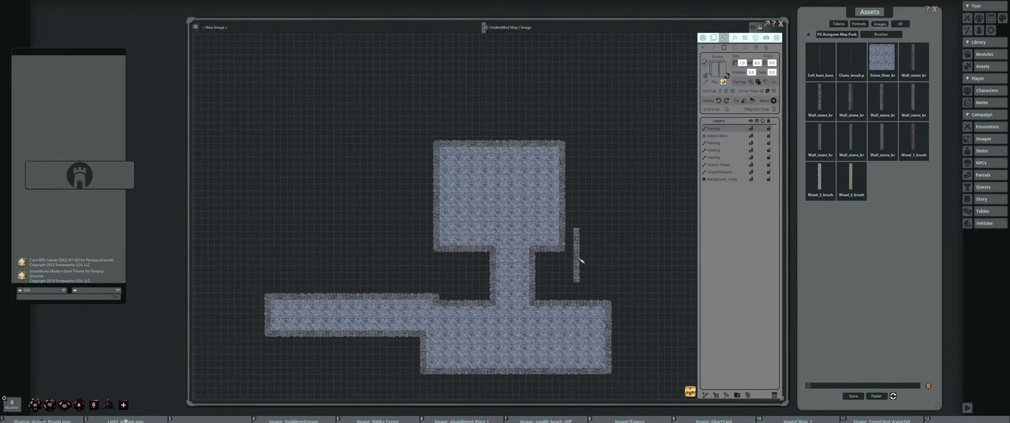
Merge a narrow corridor north and a wide hall east onto the squarish room, with a vertical branch north from the hall
drag(500, 99, 529, 149)
drag(577, 210, 495, 179)
drag(415, 153, 602, 207)
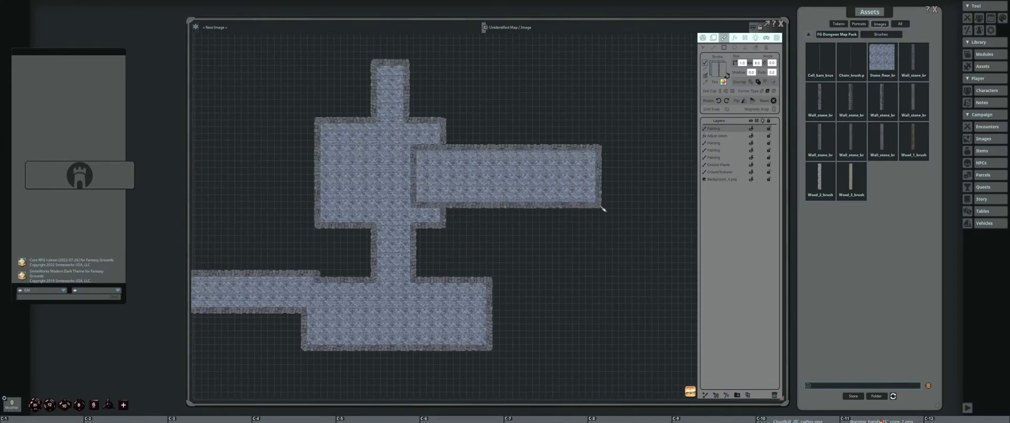
drag(506, 66, 561, 173)
drag(577, 274, 576, 209)
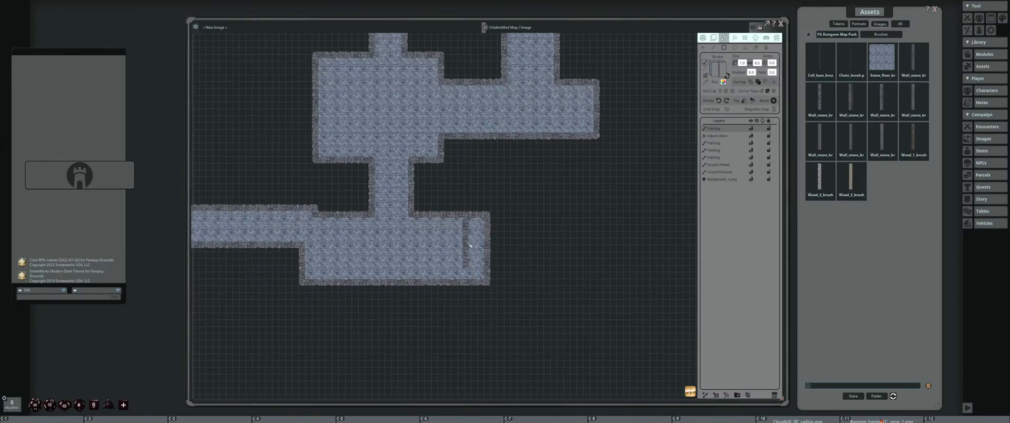
Extend the southern room with a narrow corridor east and a wider vertical passage south
drag(469, 240, 649, 270)
drag(481, 295, 502, 220)
mouse_move(398, 194)
mouse_down()
mouse_move(403, 220)
mouse_move(462, 296)
mouse_up()
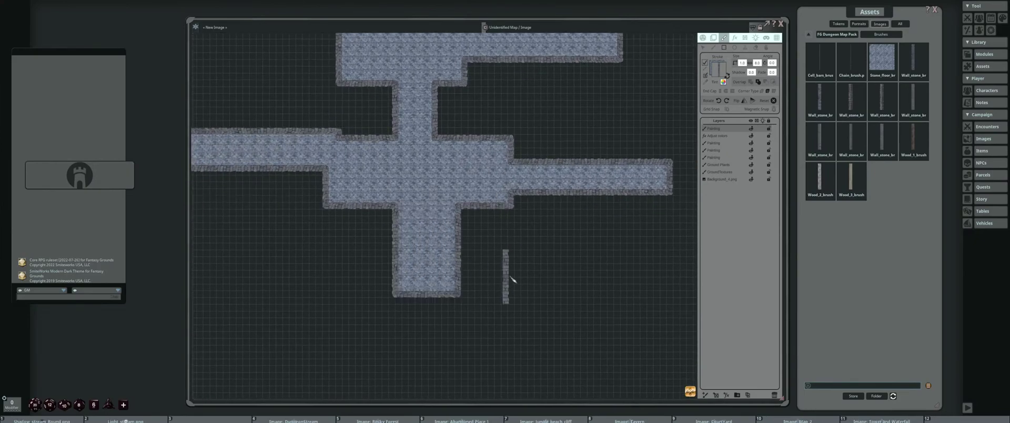
Merge a tall rectangular room onto the east end of the upper hall
drag(510, 278, 419, 327)
scroll(502, 134, up, 1)
scroll(506, 174, down, 2)
drag(506, 178, 565, 236)
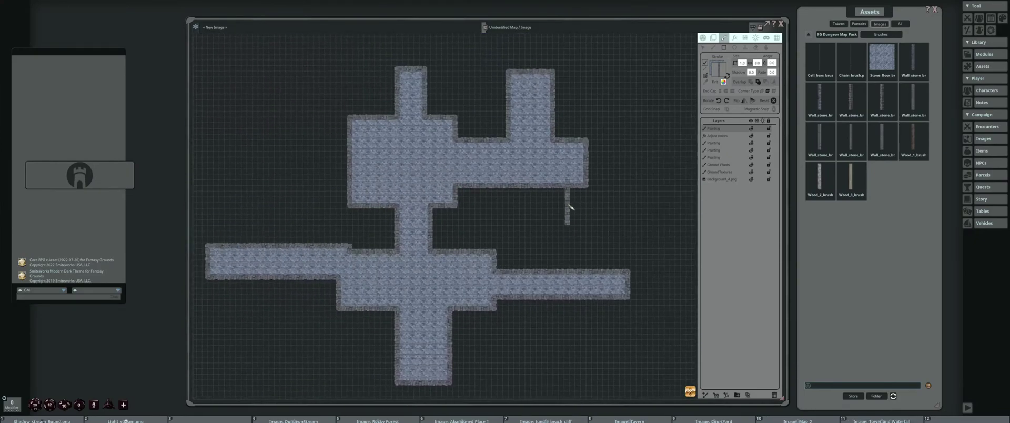
drag(571, 99, 648, 220)
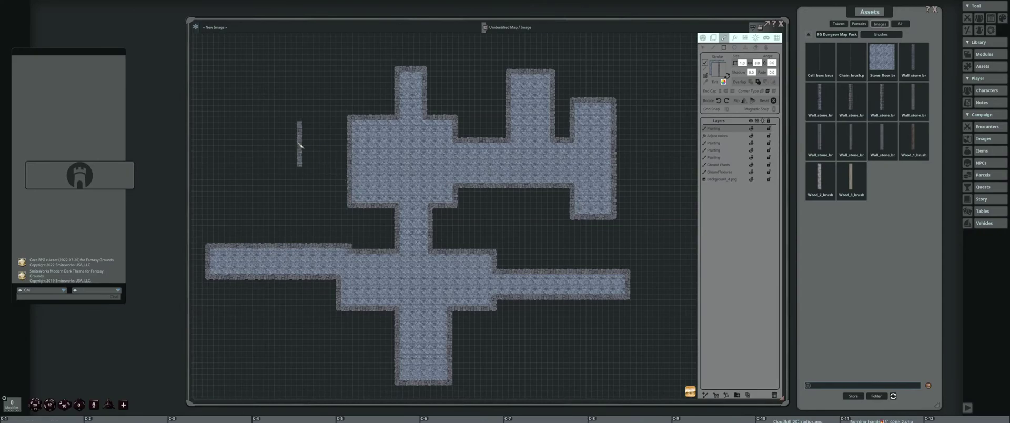
Merge a wide rectangular room onto the squarish room's west side and subtract two overlapping rectangles from the combined interior
drag(259, 112, 373, 188)
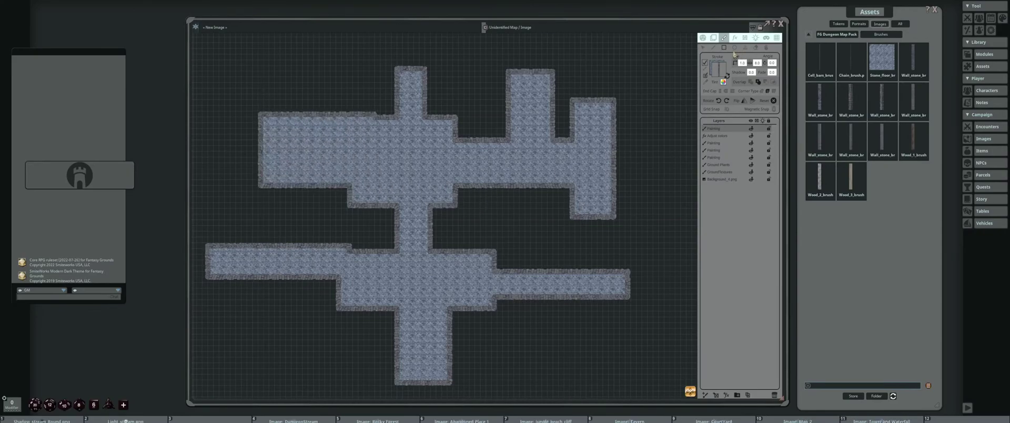
click(766, 82)
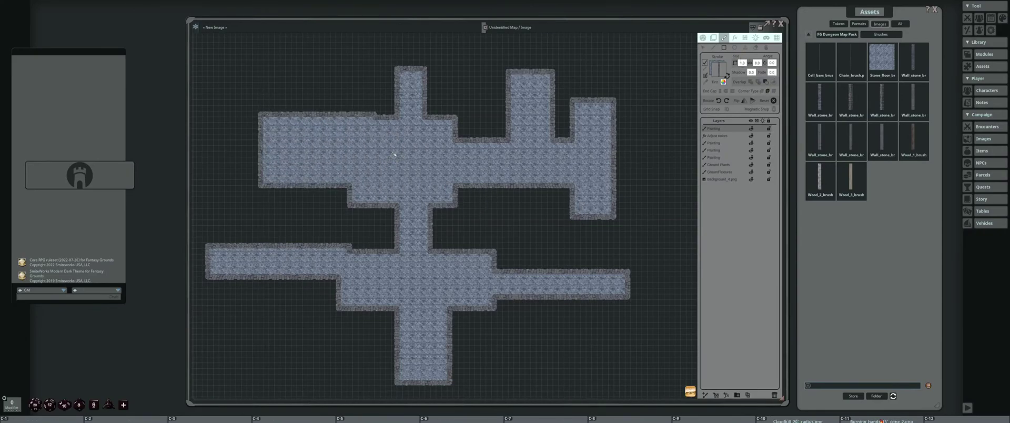
drag(384, 144, 440, 185)
mouse_move(291, 140)
mouse_down()
mouse_move(337, 169)
mouse_move(392, 167)
mouse_up()
Merge a small squarish room onto the north end of the vertical branch above the upper hall
drag(463, 197, 514, 194)
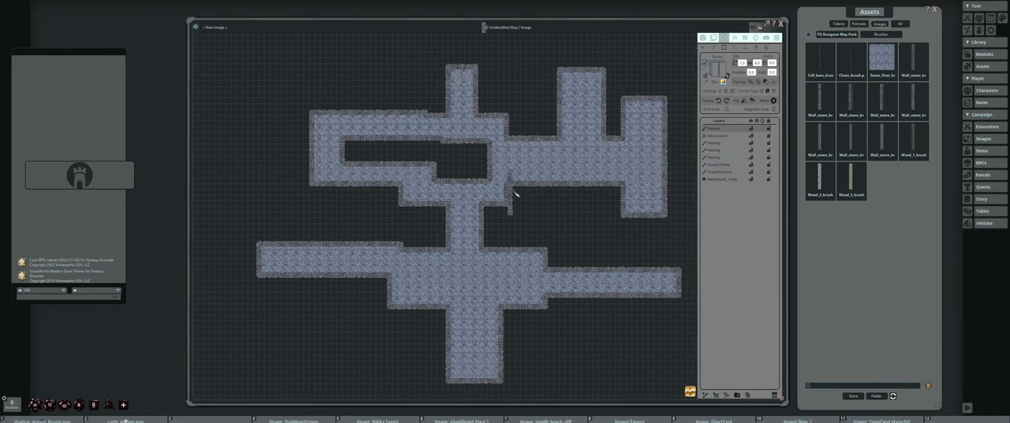
drag(568, 105, 462, 136)
drag(428, 61, 480, 111)
Extend the southeast corridor with a vertical crossing corridor and a horizontal branch ending in a large room at the east
drag(552, 154, 562, 86)
drag(518, 201, 546, 356)
drag(474, 298, 656, 318)
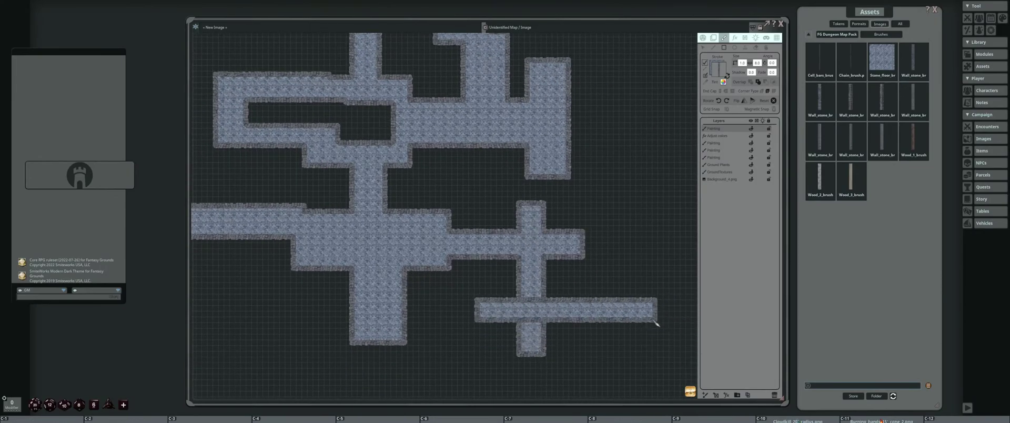
drag(612, 247, 683, 342)
Select the lower edge points of the southeast corridor and room and move them south to widen that section
drag(646, 323, 648, 343)
drag(570, 355, 581, 259)
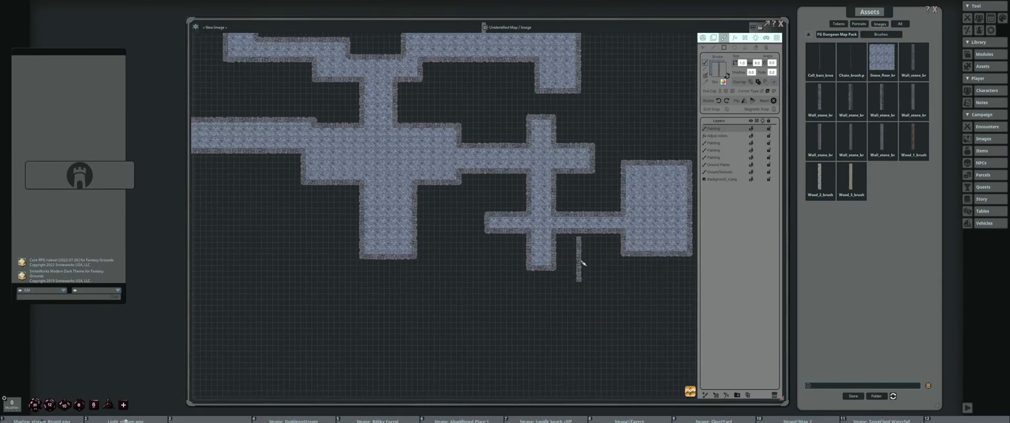
click(708, 48)
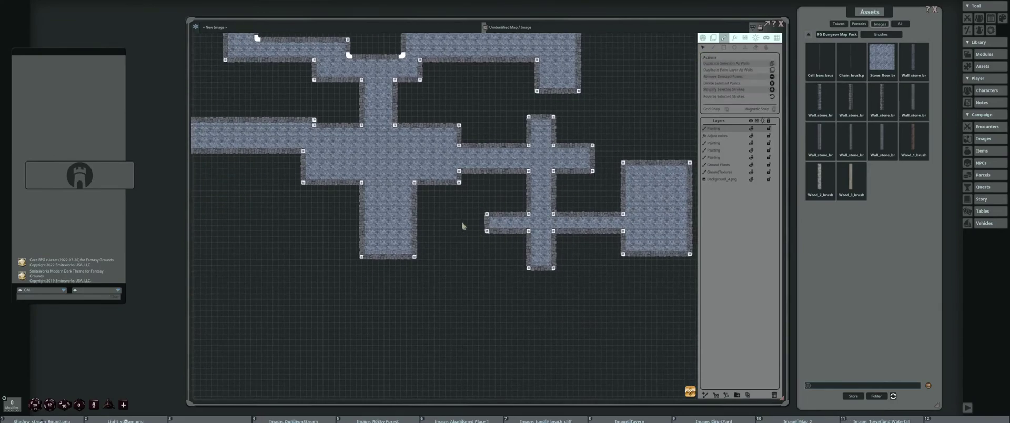
drag(466, 223, 697, 289)
drag(554, 269, 554, 289)
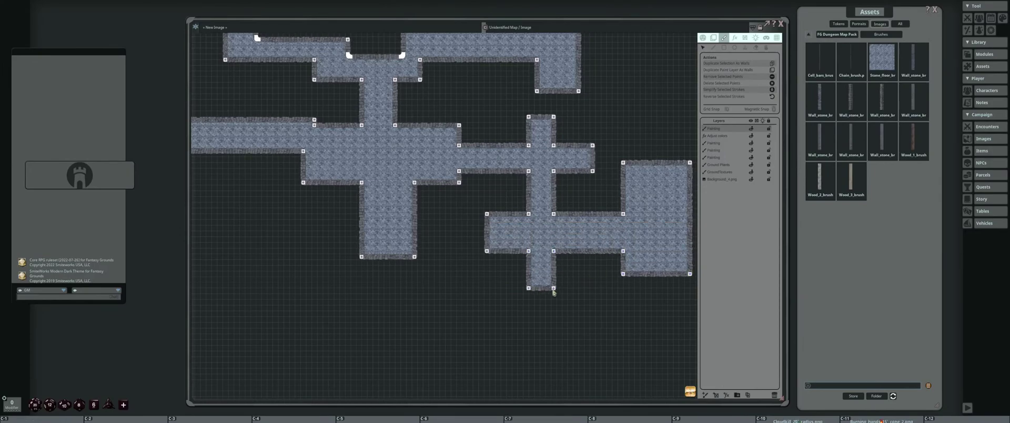
Change the map grid to the isometric type with a size of 200 by 80
scroll(458, 305, down, 4)
scroll(453, 281, up, 3)
scroll(470, 284, down, 4)
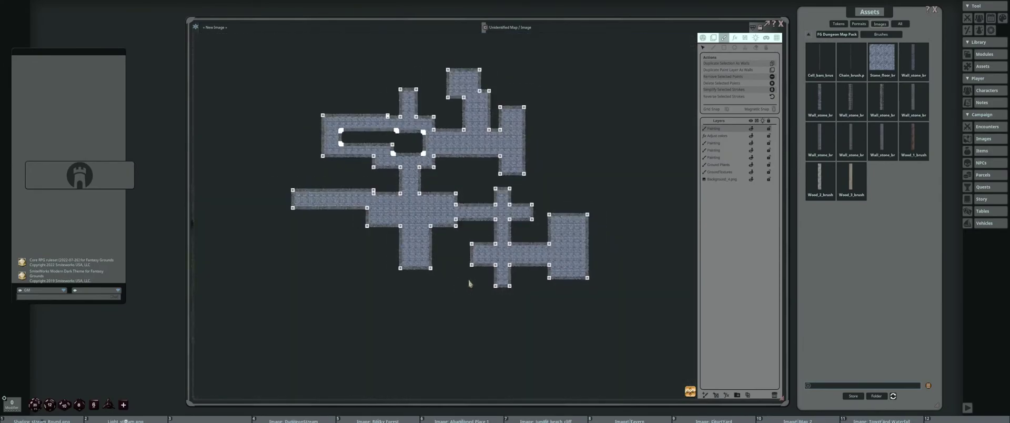
drag(470, 284, 478, 292)
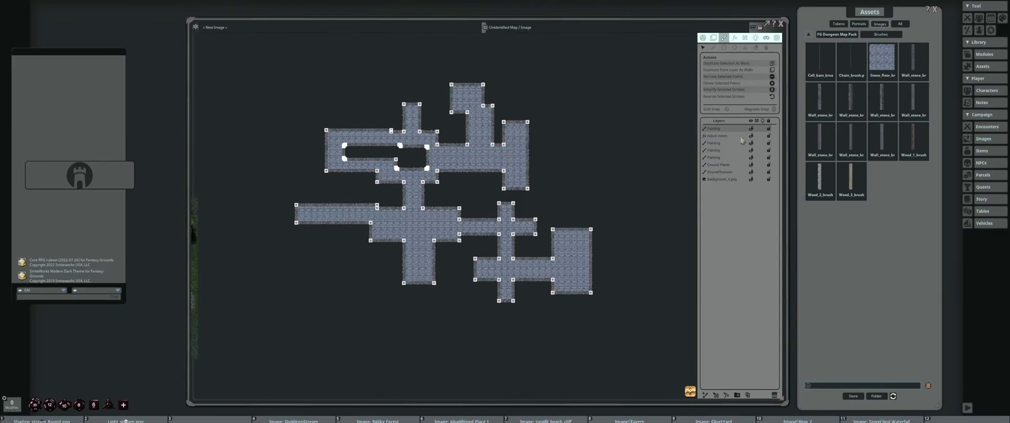
click(777, 38)
scroll(547, 168, up, 3)
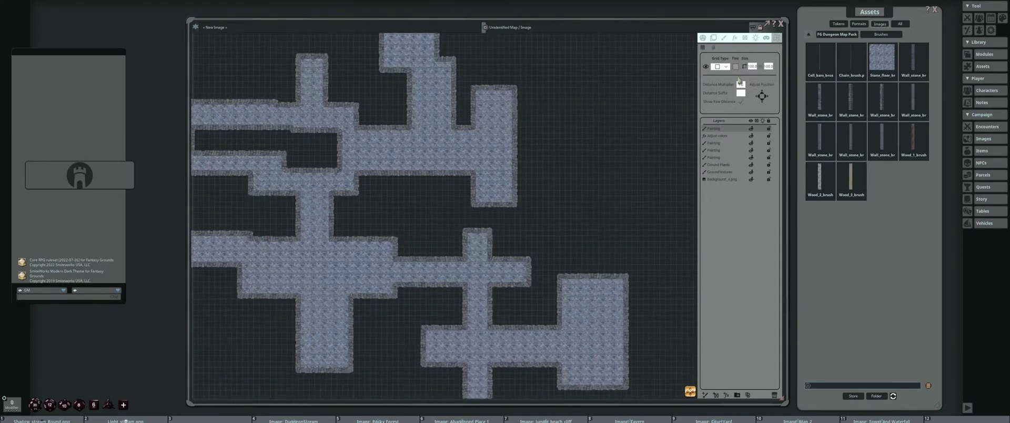
click(754, 66)
click(721, 66)
click(718, 88)
text(200)
click(773, 68)
text(80)
key(Return)
Select the whole dungeon layer for transforming and squash it vertically to suit the isometric grid
scroll(500, 219, up, 3)
scroll(521, 171, down, 4)
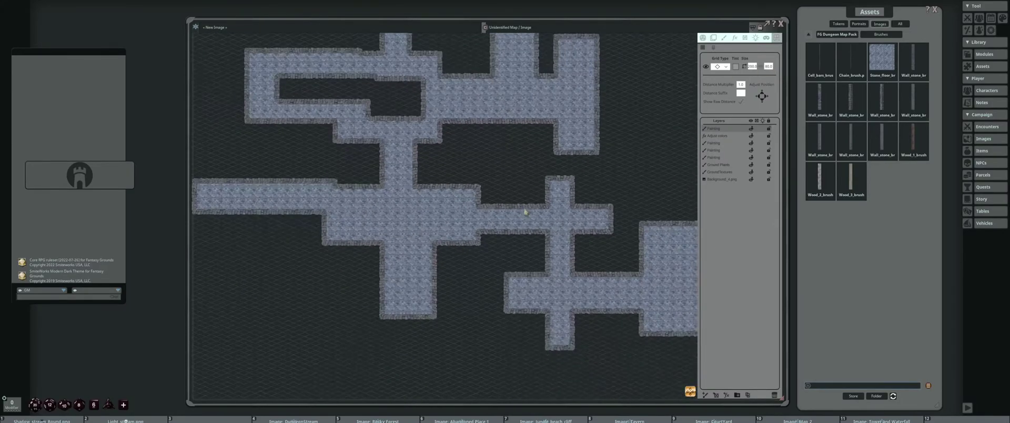
scroll(519, 187, up, 3)
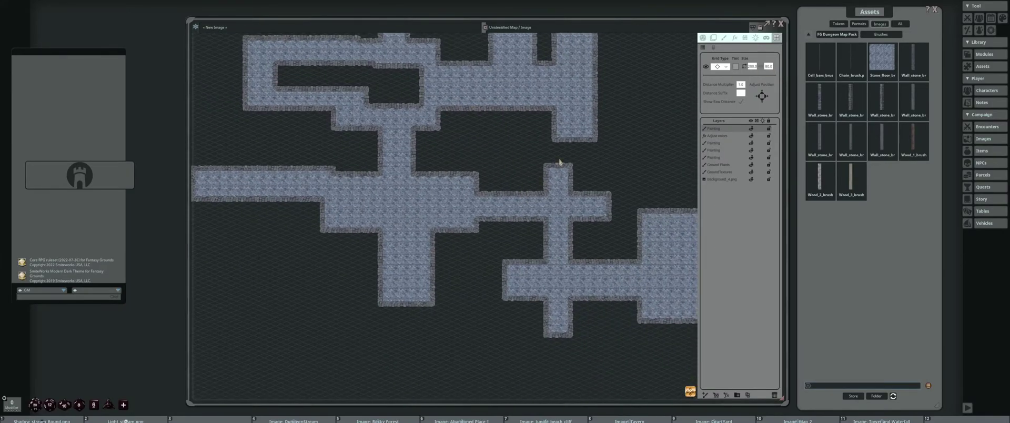
click(713, 38)
scroll(532, 192, down, 4)
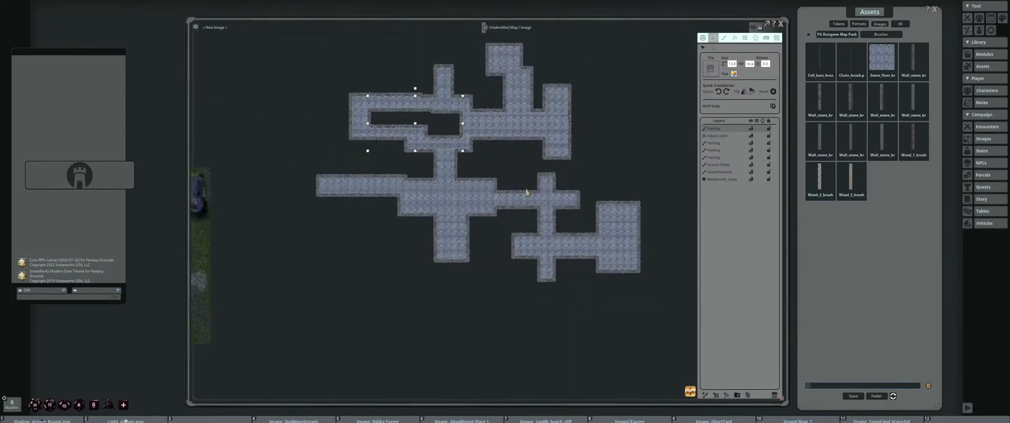
scroll(451, 183, up, 3)
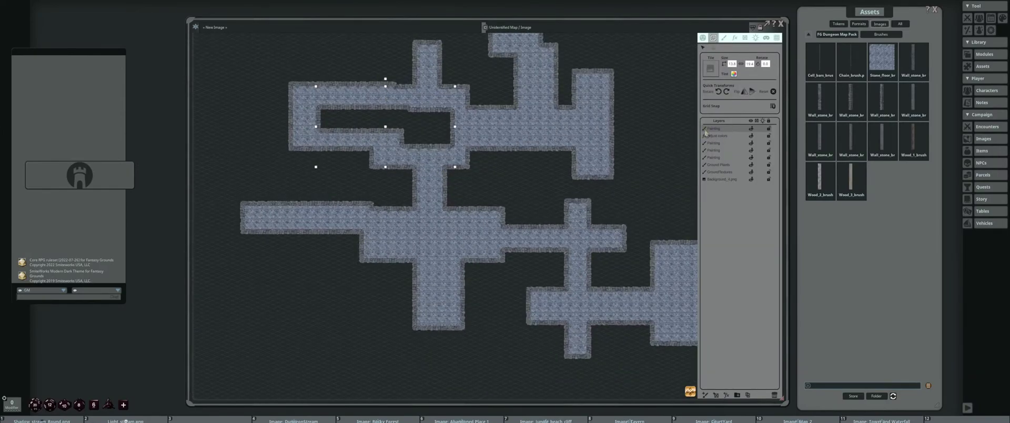
scroll(384, 169, up, 3)
drag(388, 168, 394, 136)
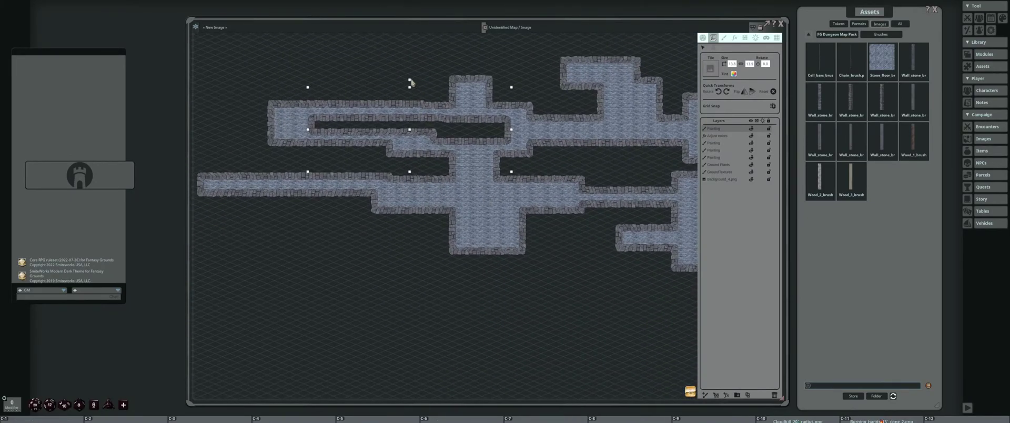
Rotate the flattened dungeon counter-clockwise so its corridors run diagonally up to the east
drag(411, 82, 393, 86)
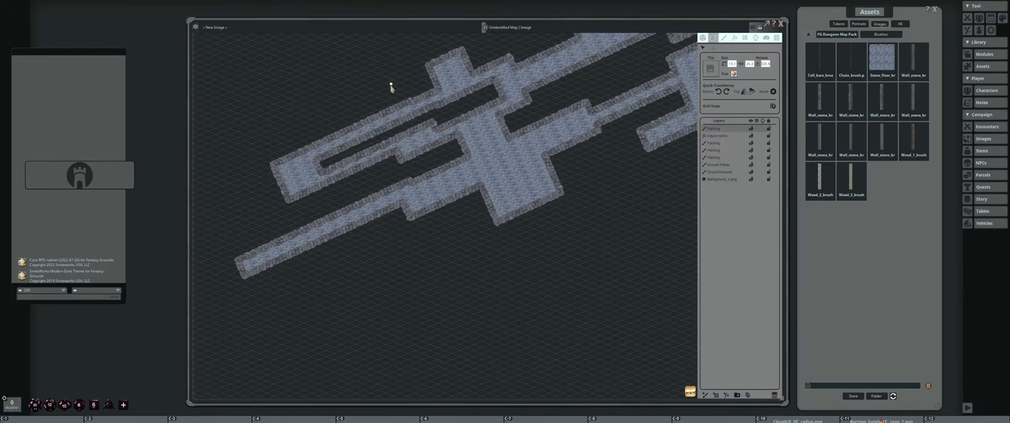
drag(392, 87, 394, 88)
scroll(461, 111, down, 2)
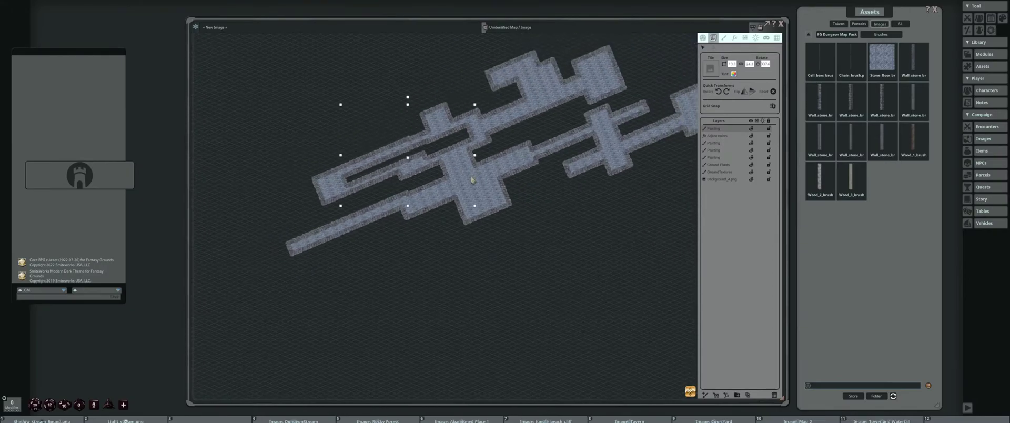
scroll(427, 153, up, 2)
key(ctrl)
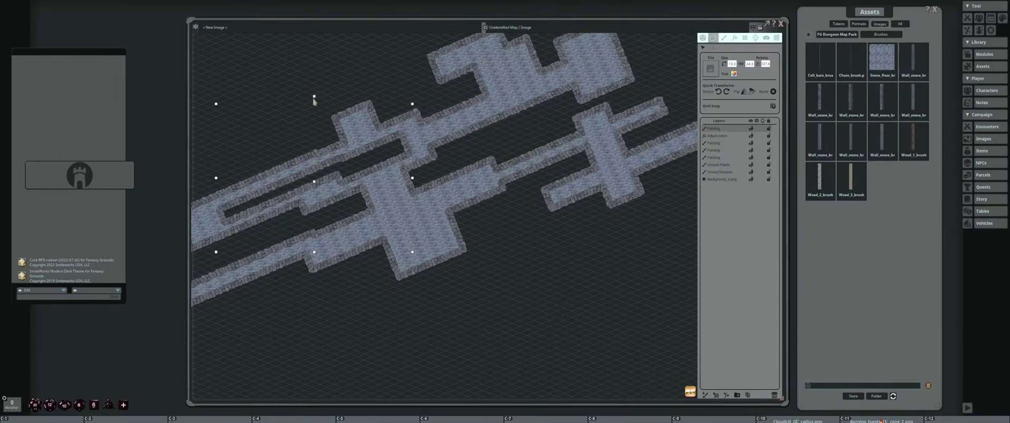
Rotate the dungeon back to horizontal and flatten it further
drag(314, 99, 346, 114)
scroll(410, 151, down, 3)
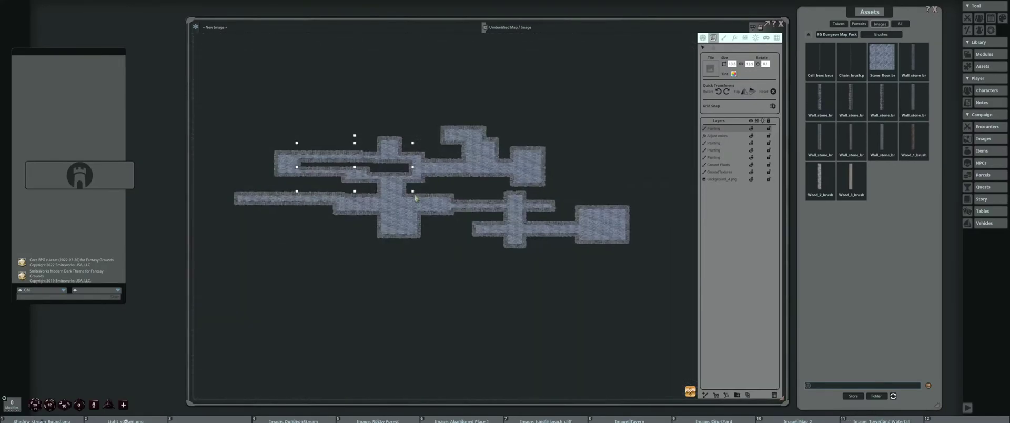
drag(415, 194, 417, 161)
scroll(423, 178, up, 2)
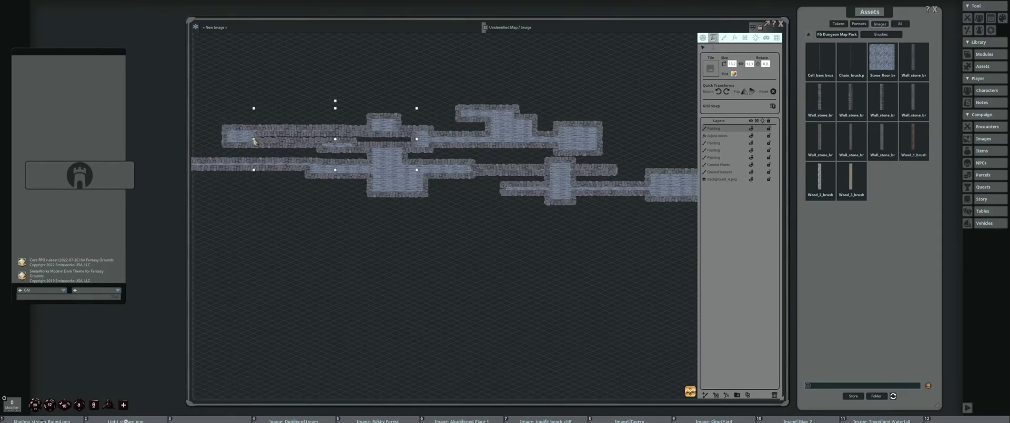
Reselect the top paint layer and stretch the flattened dungeon slightly in height and width
click(356, 172)
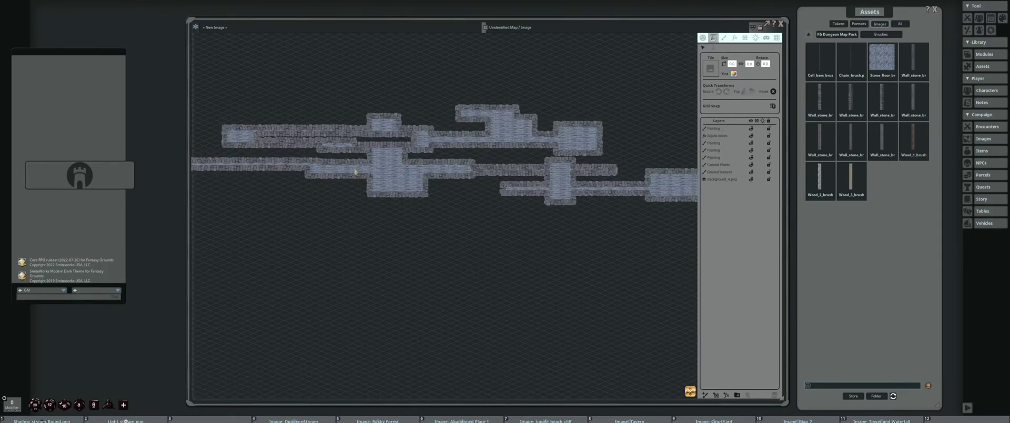
click(714, 129)
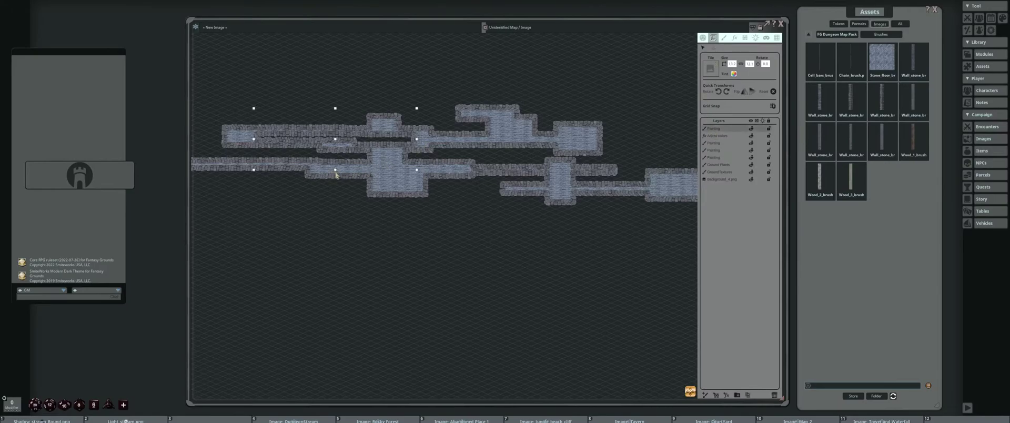
drag(335, 175, 372, 178)
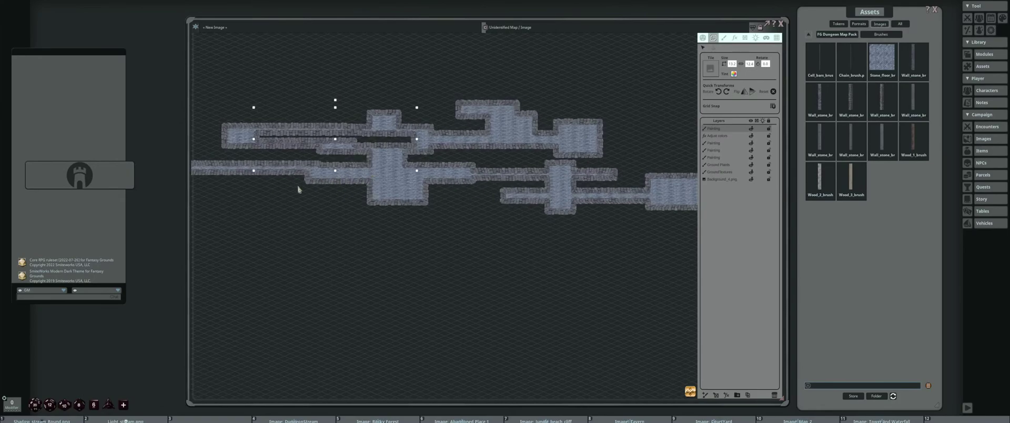
drag(298, 190, 404, 188)
drag(351, 138, 434, 95)
scroll(483, 180, up, 2)
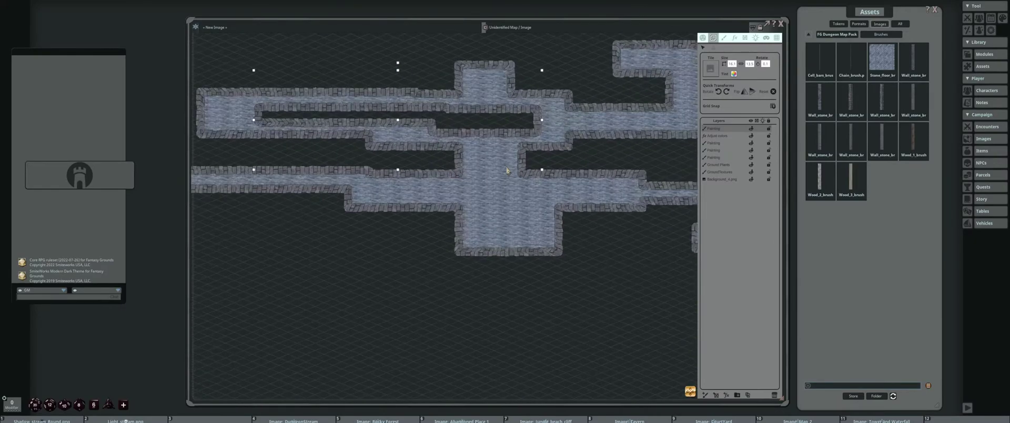
mouse_move(414, 172)
mouse_down()
mouse_move(378, 176)
mouse_move(384, 202)
mouse_move(465, 200)
mouse_up()
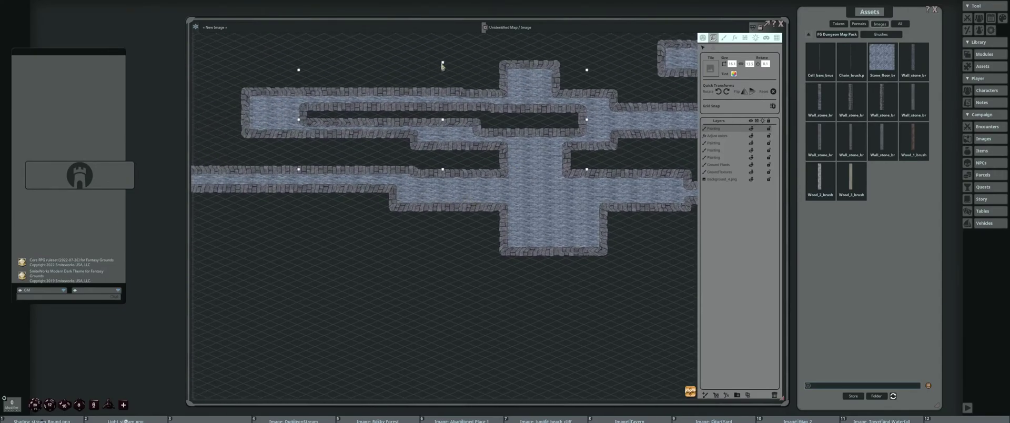
Rotate the stretched dungeon counter-clockwise again and compare its diagonal corridors with the isometric grid
drag(442, 65, 422, 70)
scroll(421, 70, down, 4)
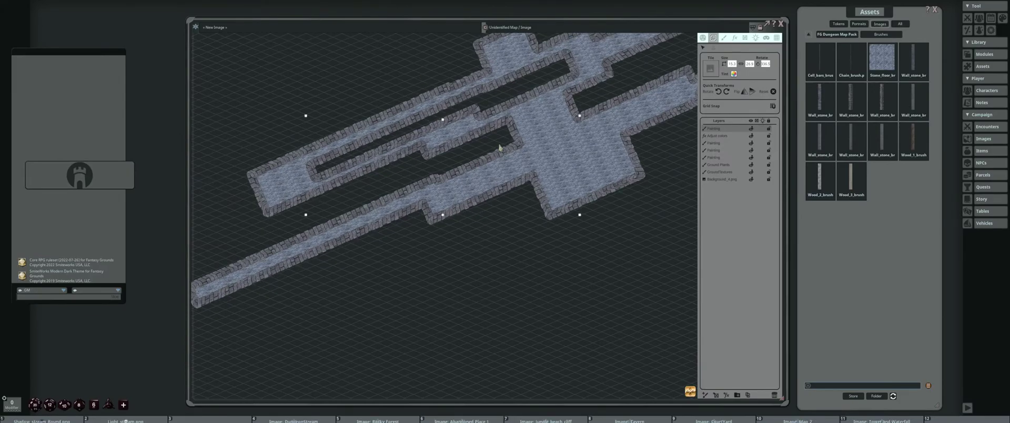
scroll(446, 158, up, 2)
scroll(446, 158, up, 2)
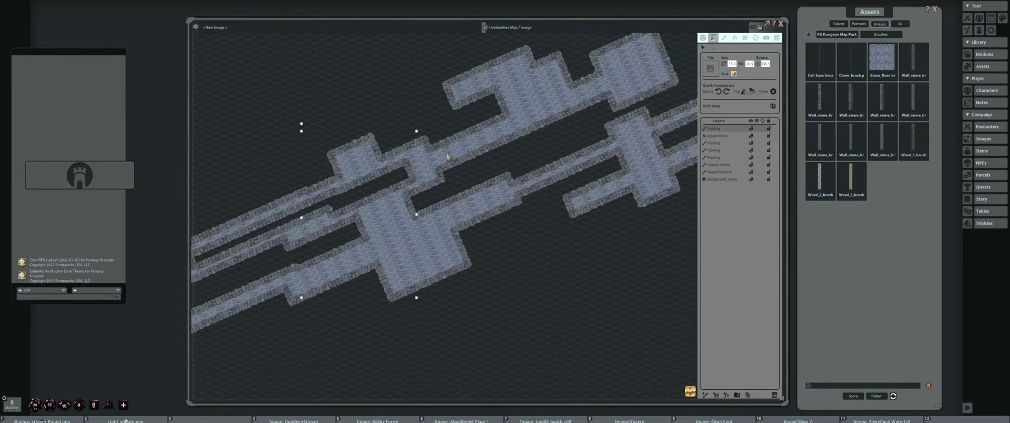
drag(474, 151, 475, 168)
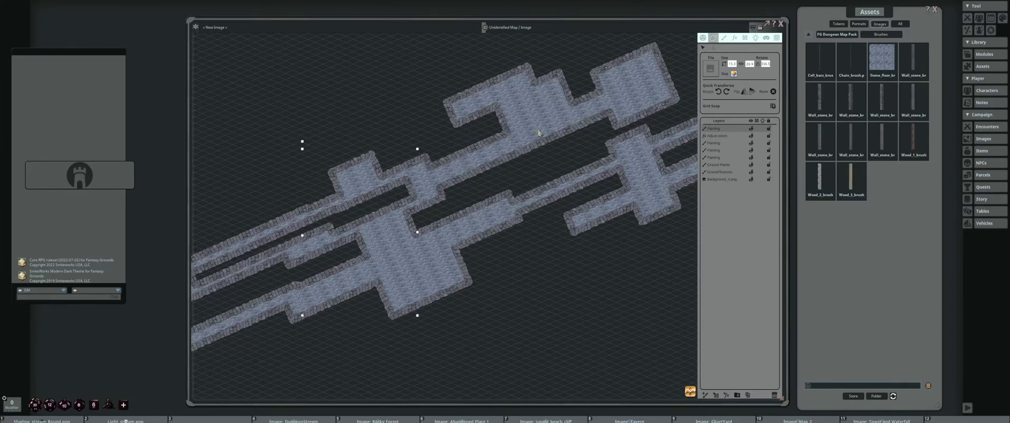
scroll(539, 132, down, 2)
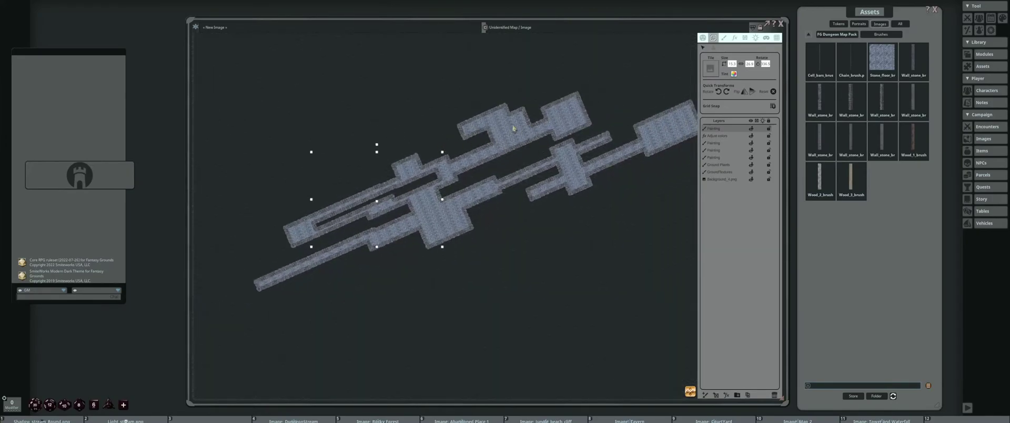
Rotate the squashed dungeon to a steep diagonal running from northwest to southeast and change its scale
ctrl+scroll(637, 97, down, 5)
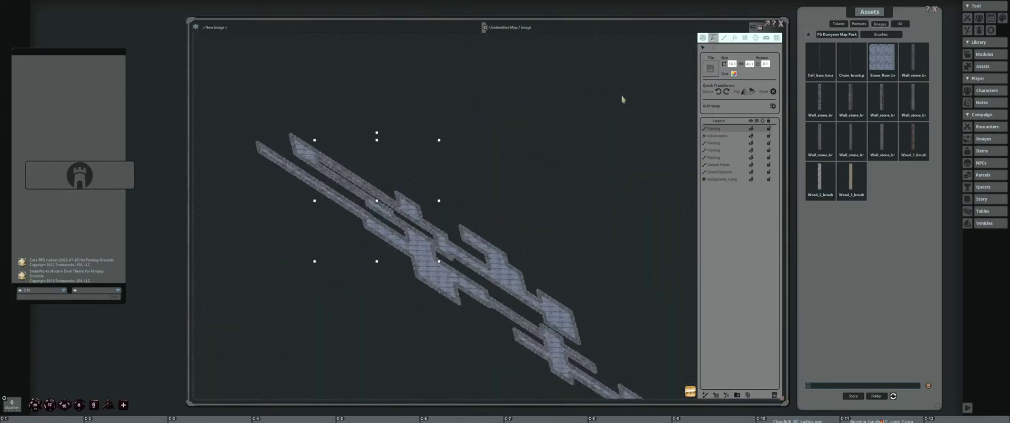
shift+scroll(622, 98, down, 3)
shift+scroll(595, 132, up, 5)
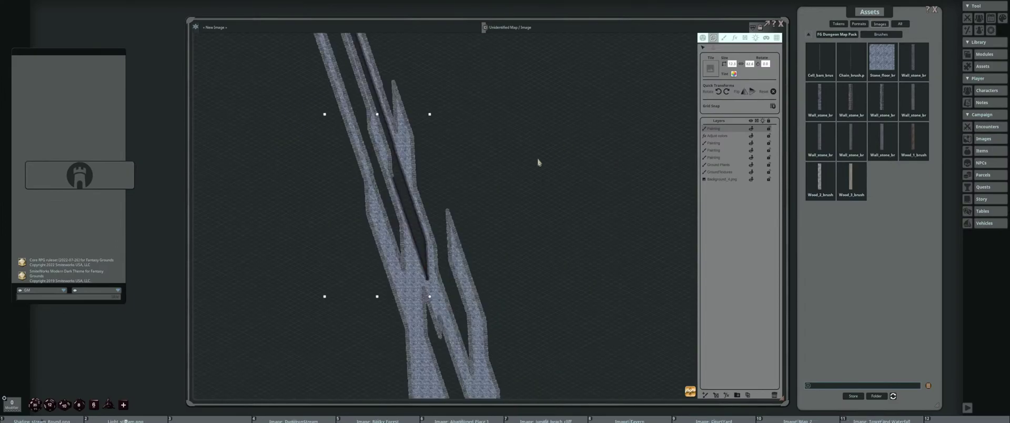
Delete the distorted dungeon's paint layer and add a new paint layer ready for painting
scroll(539, 163, down, 5)
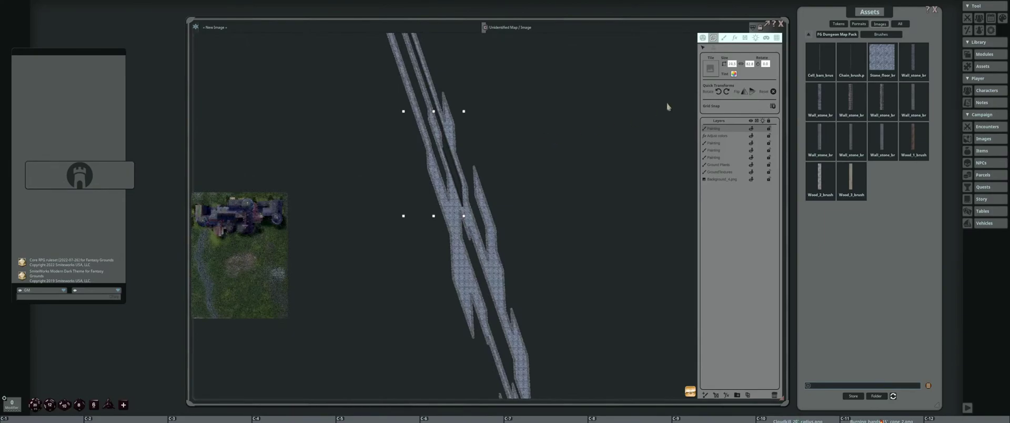
click(777, 396)
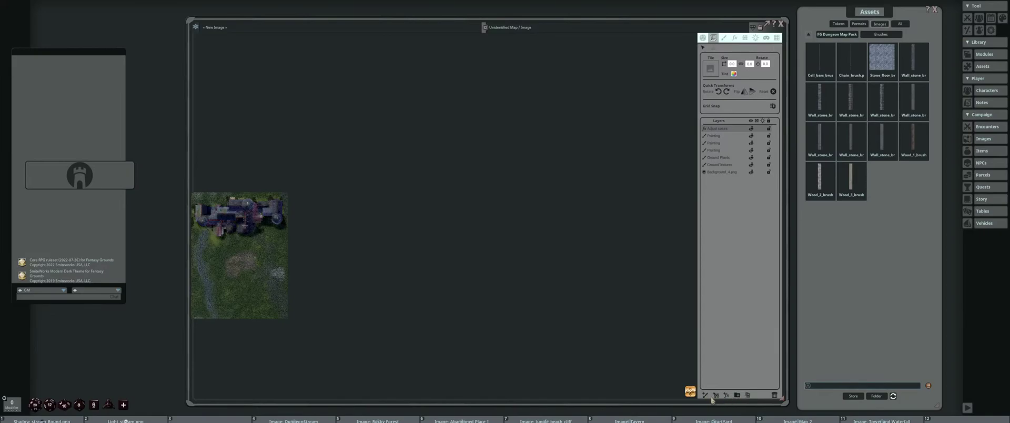
click(705, 395)
click(728, 38)
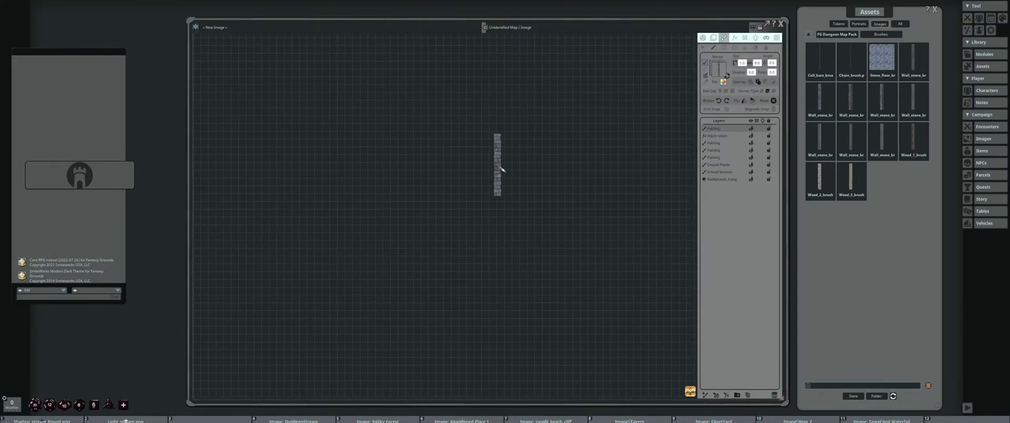
Paint a wide rectangular stone room on the new layer and merge a squarish room onto its northeast corner
drag(289, 135, 392, 191)
key(ctrl+z)
click(724, 47)
drag(269, 136, 480, 219)
drag(443, 80, 580, 199)
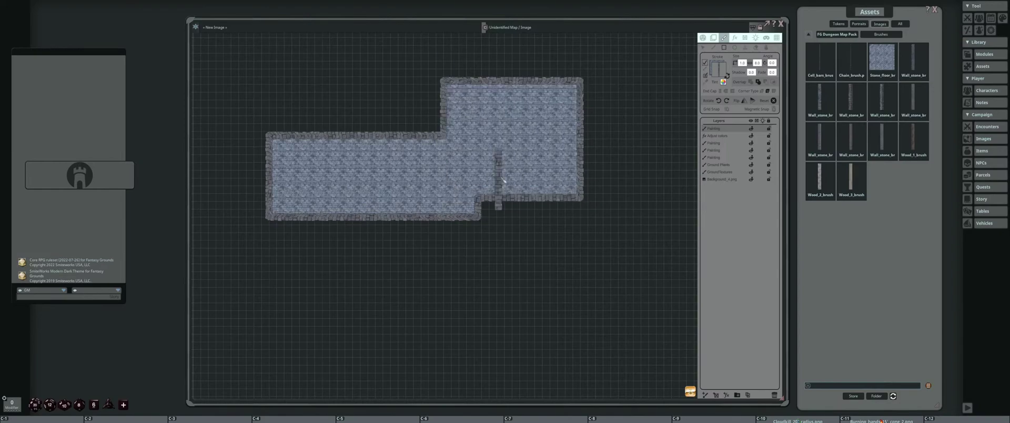
Merge a rectangular room into the dungeon's east side and a large elliptical room onto its east end
drag(528, 132, 671, 210)
scroll(590, 201, down, 1)
drag(591, 200, 433, 215)
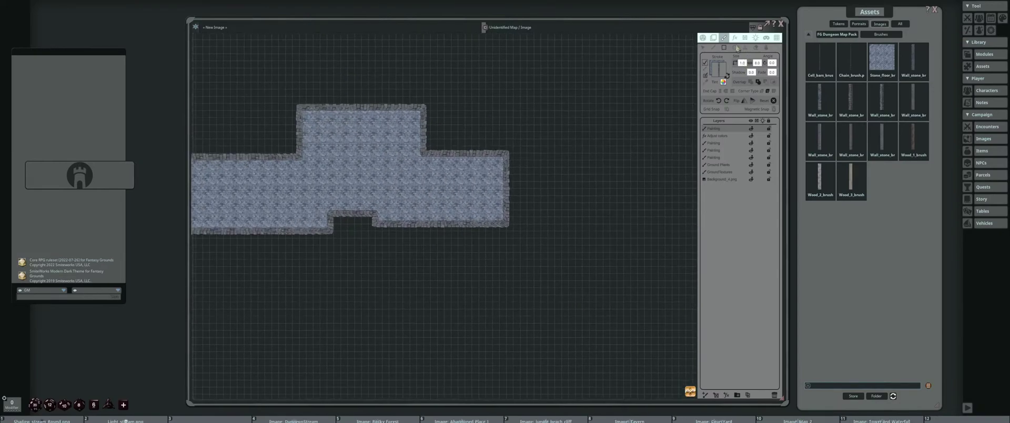
click(736, 48)
drag(476, 112, 682, 269)
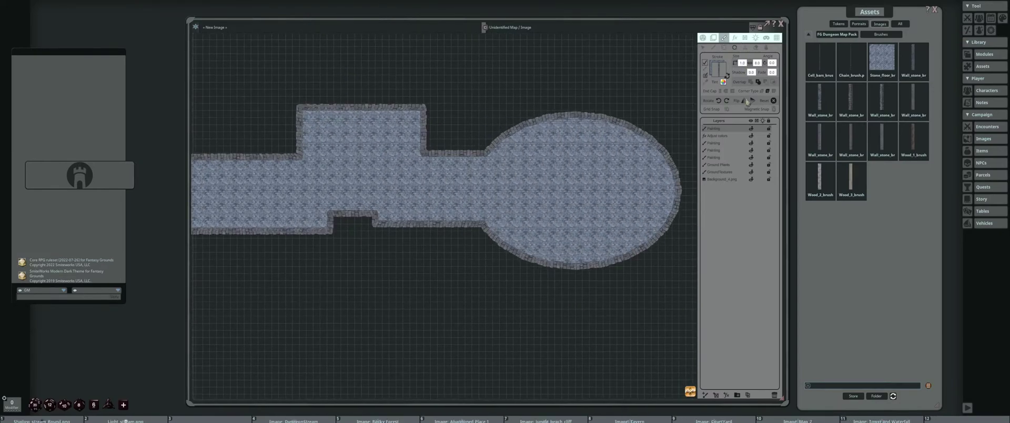
Subtract an oval from the middle of the elliptical room and a narrow rectangular notch from its north wall
click(766, 82)
drag(539, 154, 635, 224)
scroll(593, 202, down, 1)
scroll(610, 132, up, 1)
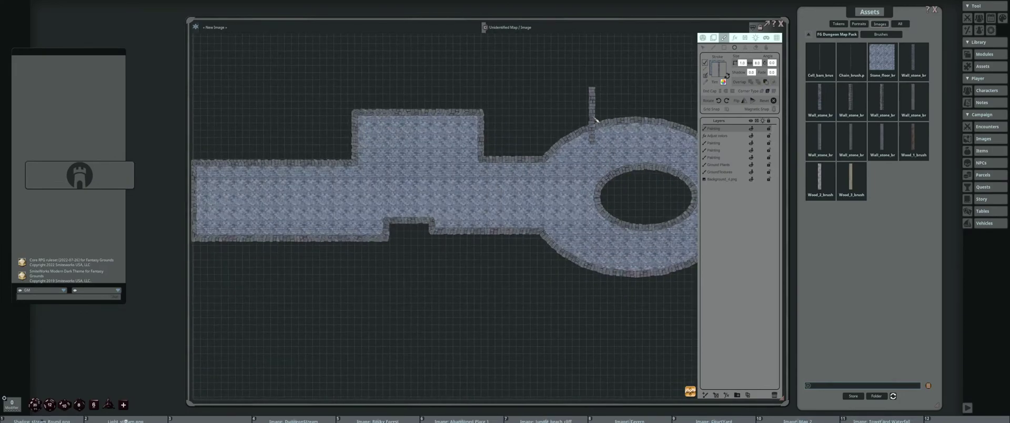
scroll(618, 117, down, 2)
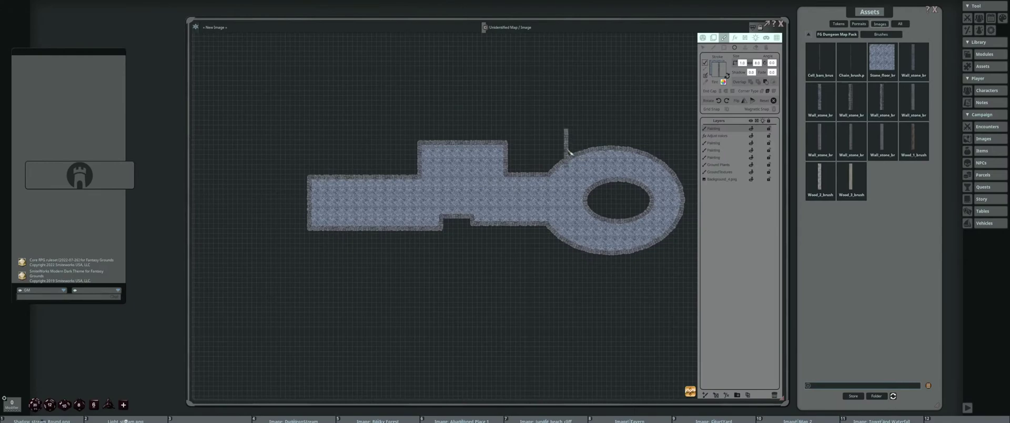
click(724, 47)
drag(595, 56, 634, 162)
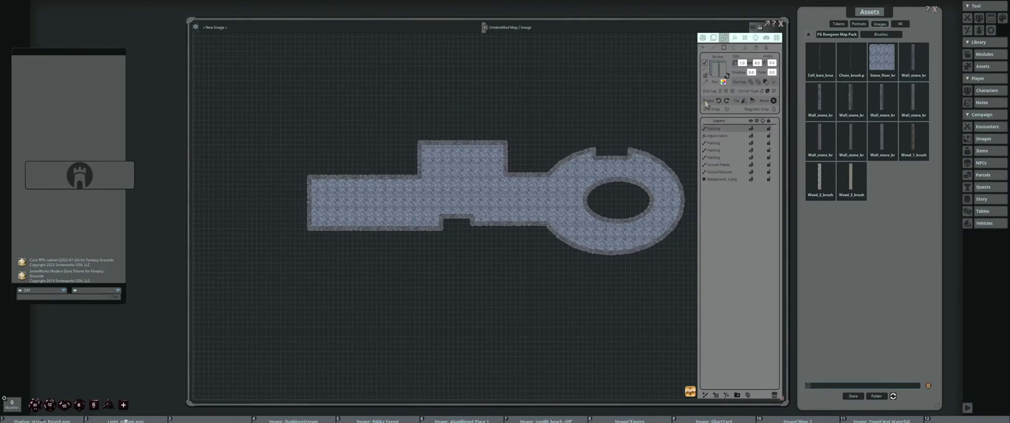
Merge two overlapping, roughly square rooms onto the north side of the elliptical room, stepping up to the northeast
click(758, 82)
drag(554, 94, 618, 163)
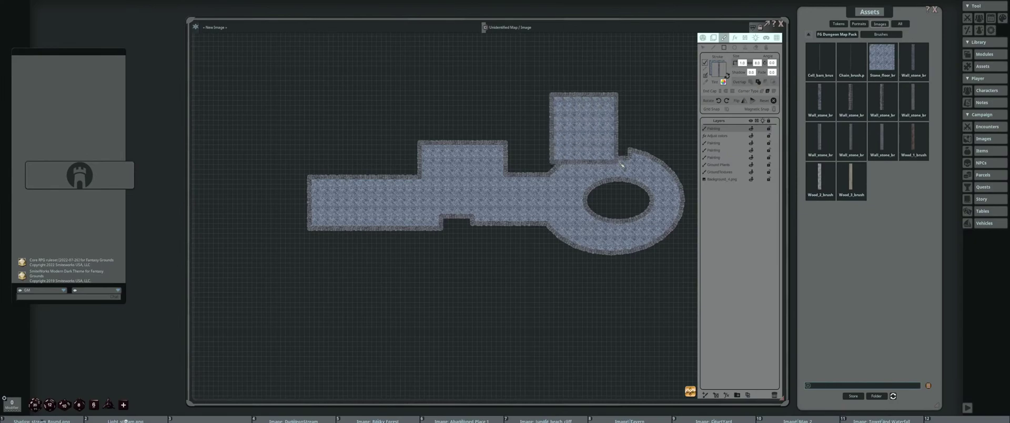
drag(521, 59, 603, 174)
scroll(531, 177, down, 1)
Merge a narrow corridor running south from the elliptical room and a wide rectangular room across the corridor's lower end
drag(497, 154, 532, 311)
drag(435, 244, 658, 309)
scroll(563, 218, down, 3)
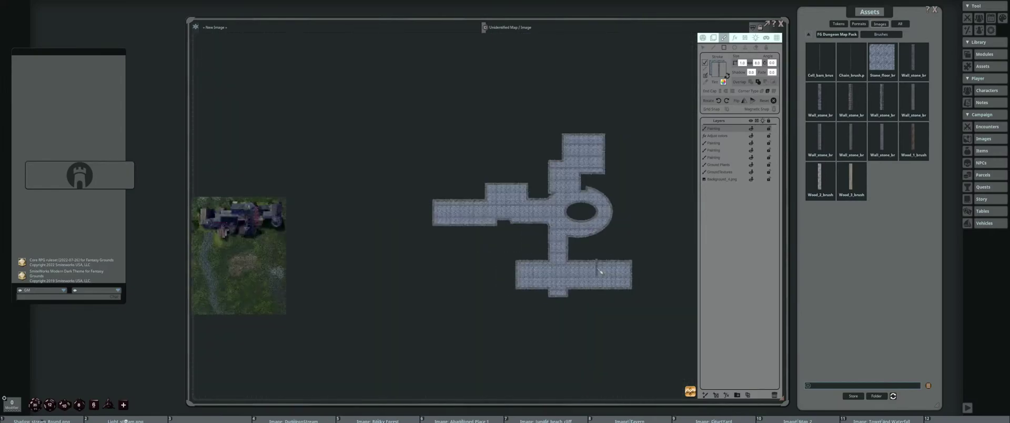
scroll(562, 218, up, 6)
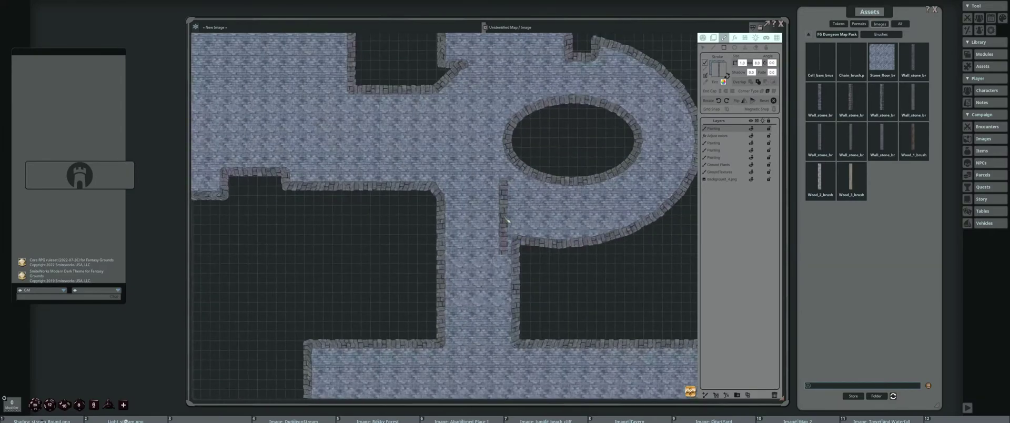
scroll(506, 220, down, 3)
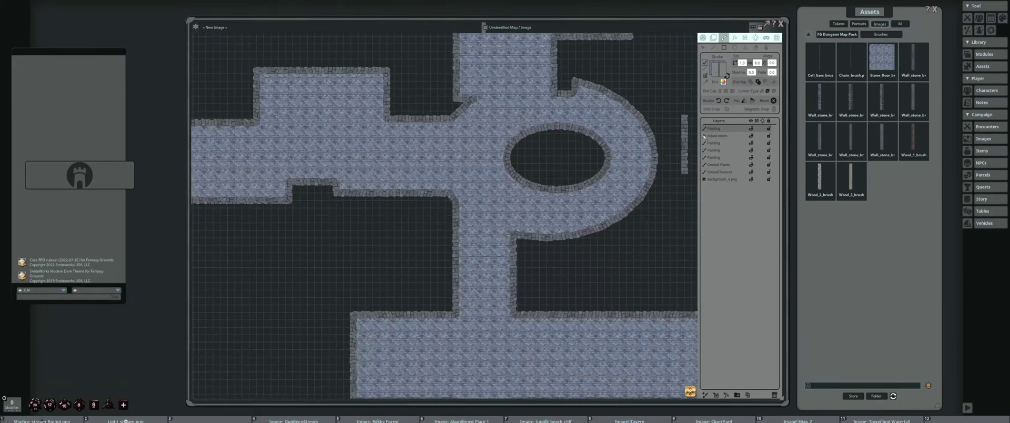
Enlarge the stone floor texture that fills the dungeon's merged rooms
click(766, 47)
scroll(476, 148, up, 4)
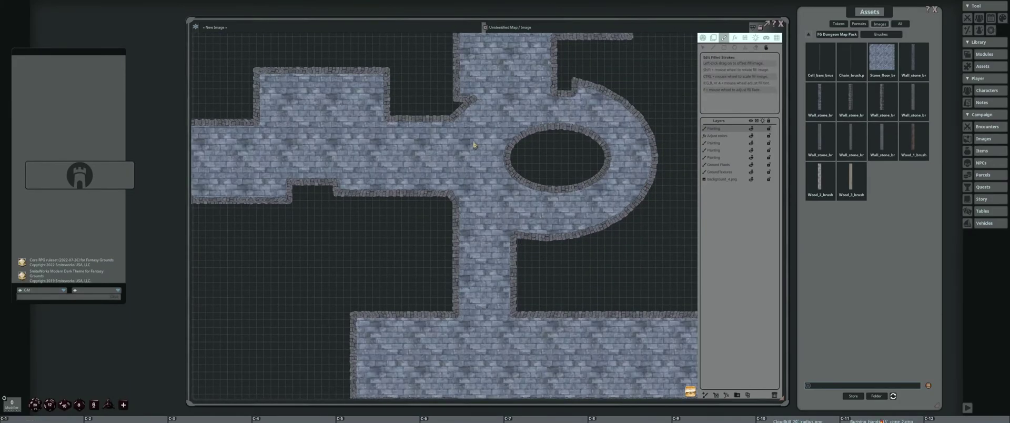
scroll(475, 144, down, 5)
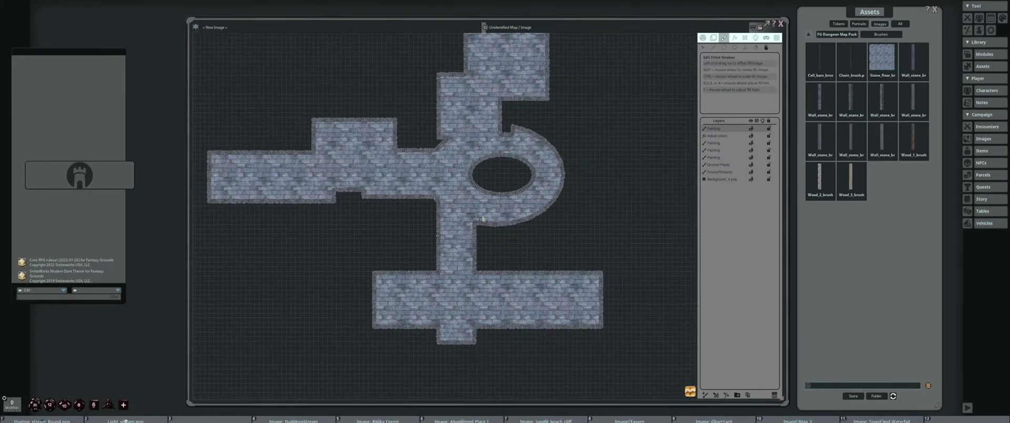
scroll(455, 178, down, 3)
drag(534, 240, 572, 255)
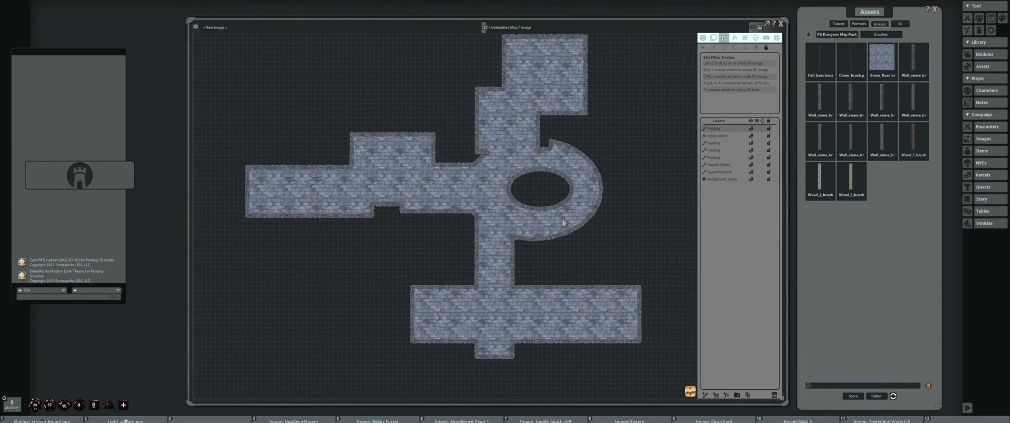
drag(588, 204, 589, 215)
drag(643, 165, 633, 177)
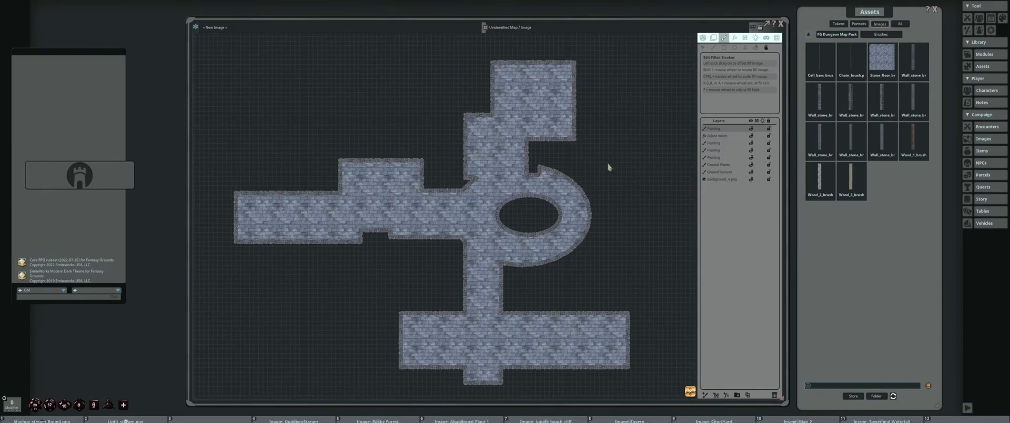
Change the map grid to the isometric type and set its width to 200
click(777, 39)
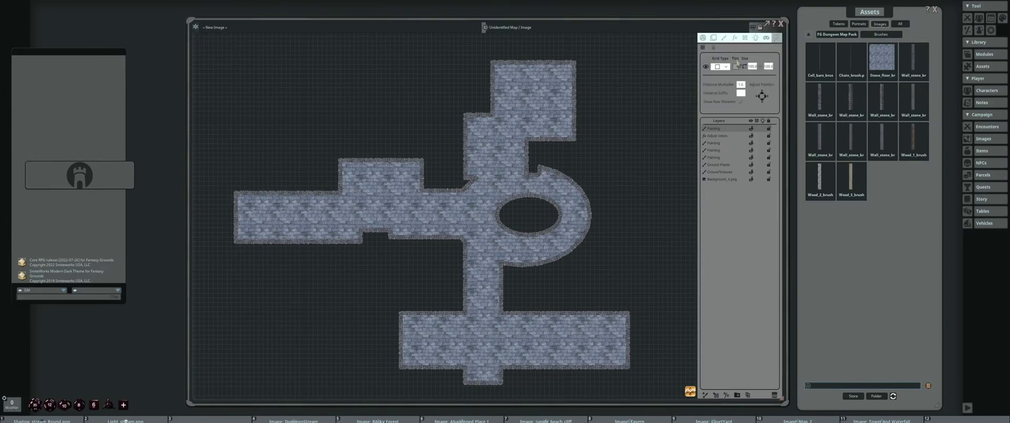
click(753, 66)
click(726, 67)
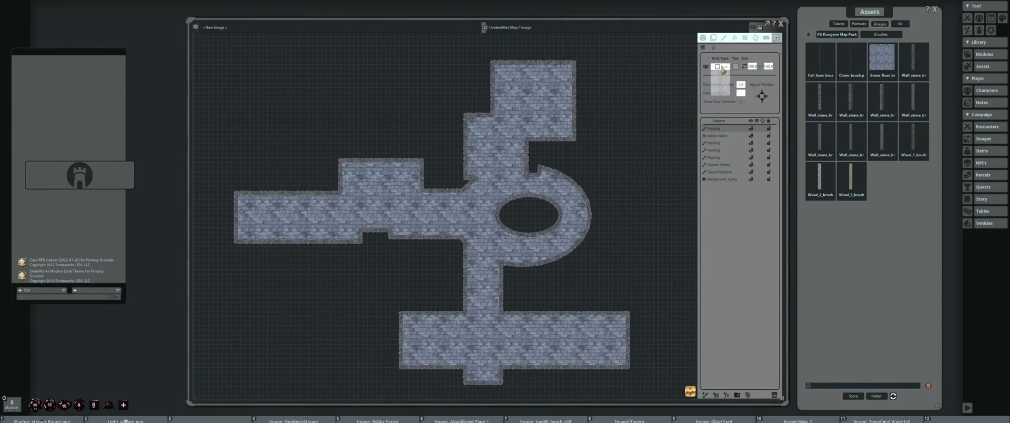
click(720, 89)
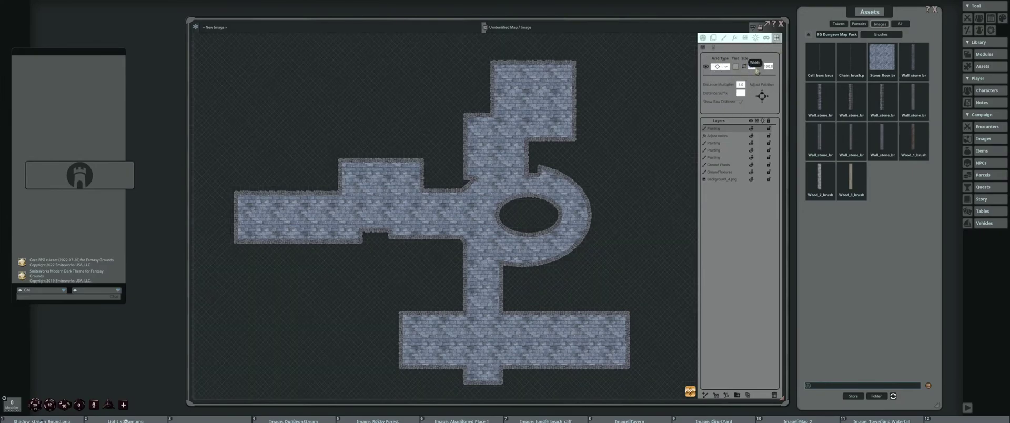
text(200)
key(Return)
click(748, 68)
scroll(605, 123, up, 4)
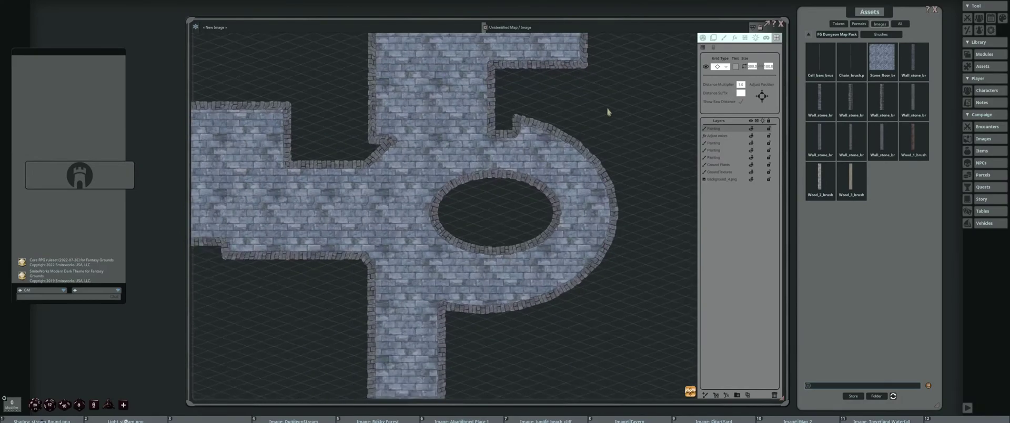
scroll(608, 112, down, 5)
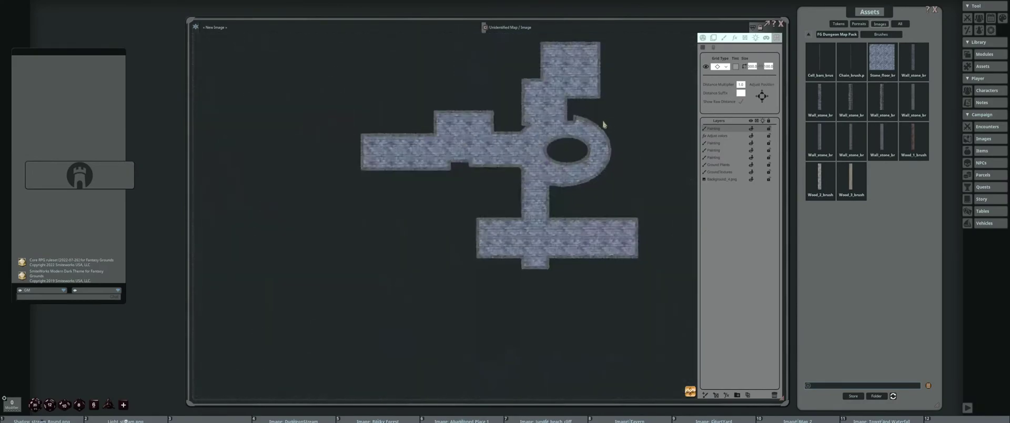
Rotate the dungeon's paint layer slightly counter-clockwise so its corridors run at an angle to the isometric grid
click(714, 38)
scroll(537, 112, up, 5)
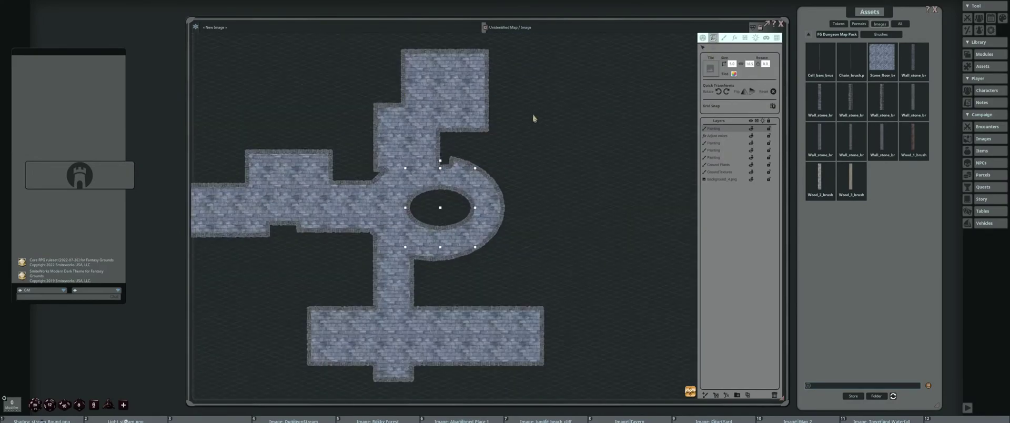
key(ctrl)
drag(485, 167, 476, 126)
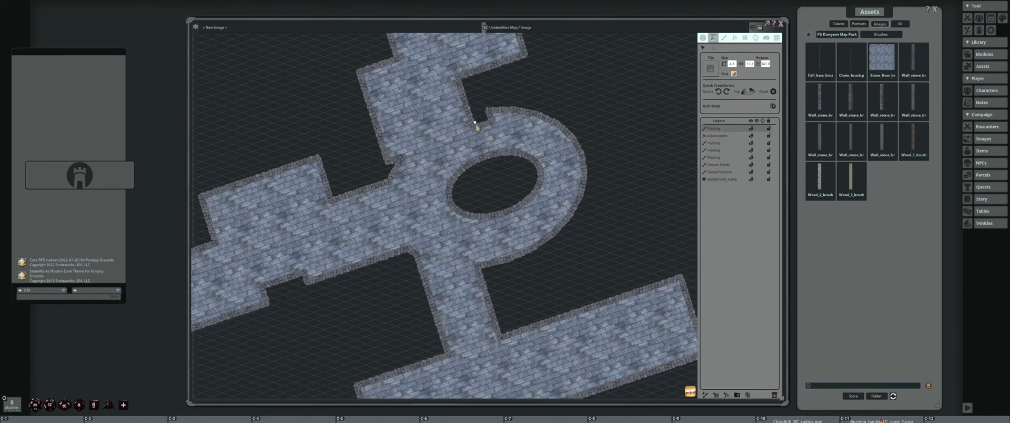
scroll(486, 187, down, 5)
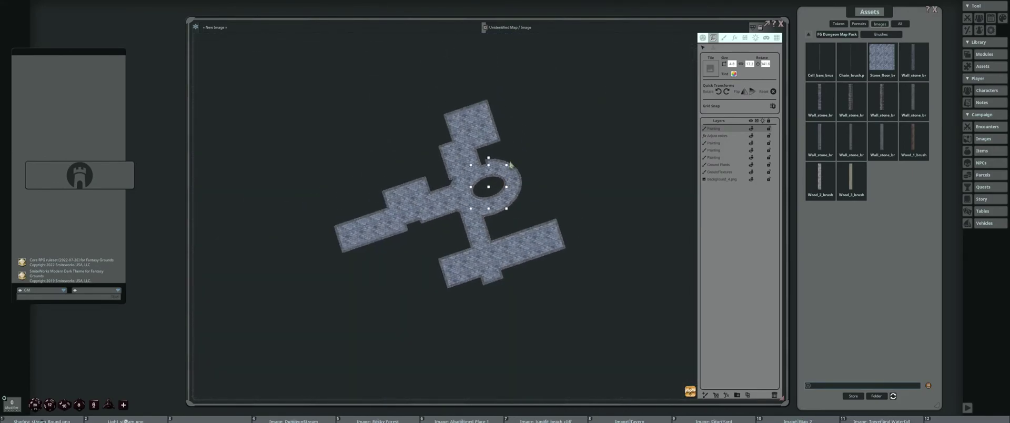
scroll(510, 165, up, 3)
Squash the rotated dungeon layer vertically to give it an isometric look
click(724, 38)
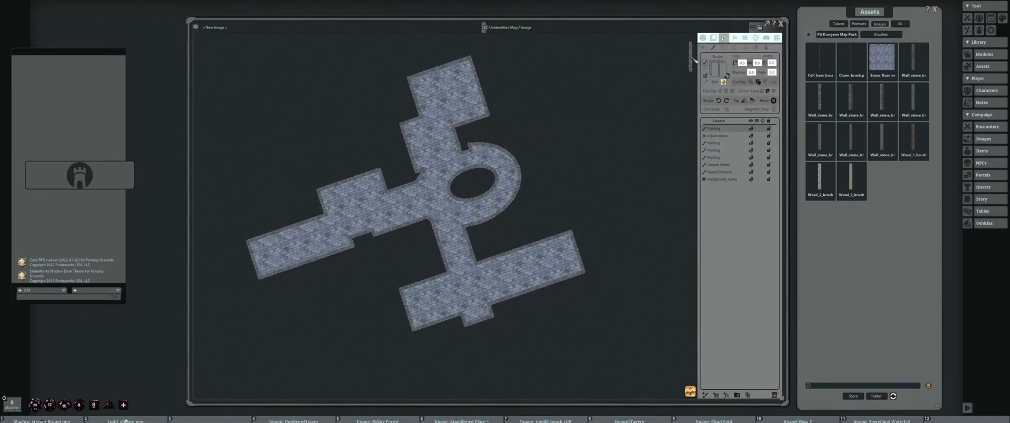
click(713, 38)
scroll(486, 149, up, 2)
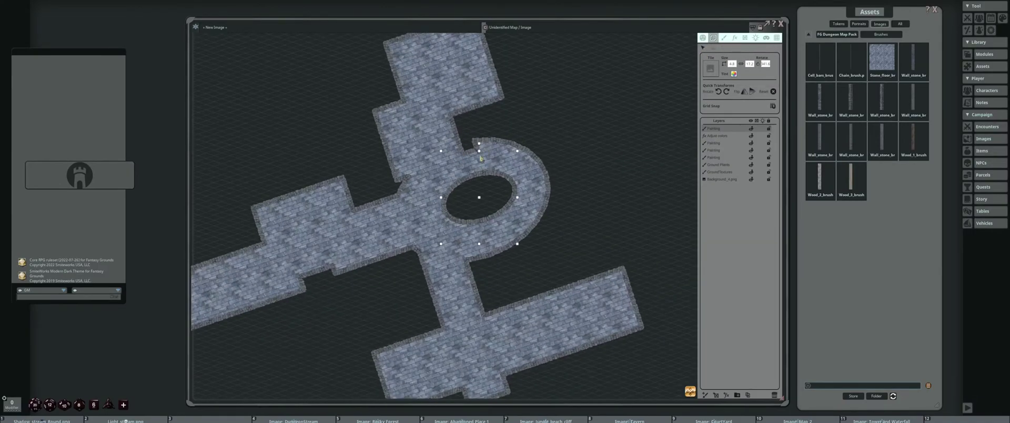
drag(479, 154, 483, 184)
scroll(482, 183, up, 3)
scroll(536, 178, down, 3)
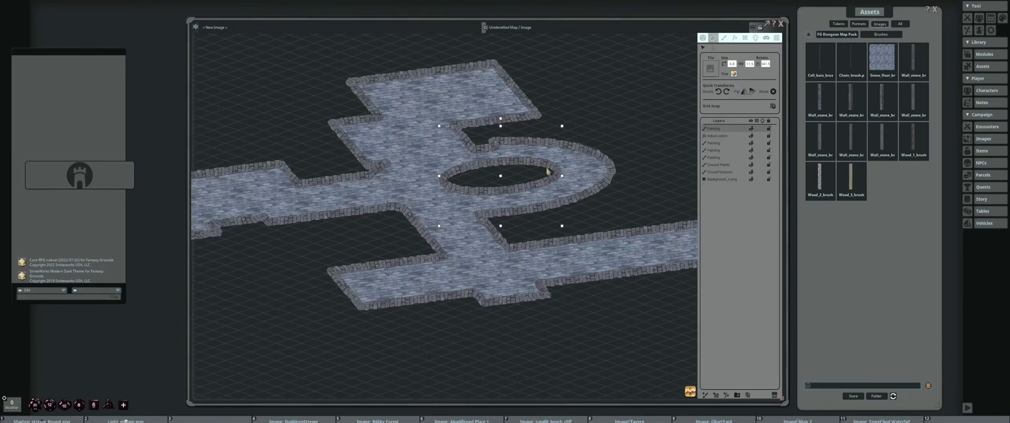
Flatten the dungeon layer slightly further and compare its walls with the isometric grid lines
scroll(492, 173, up, 4)
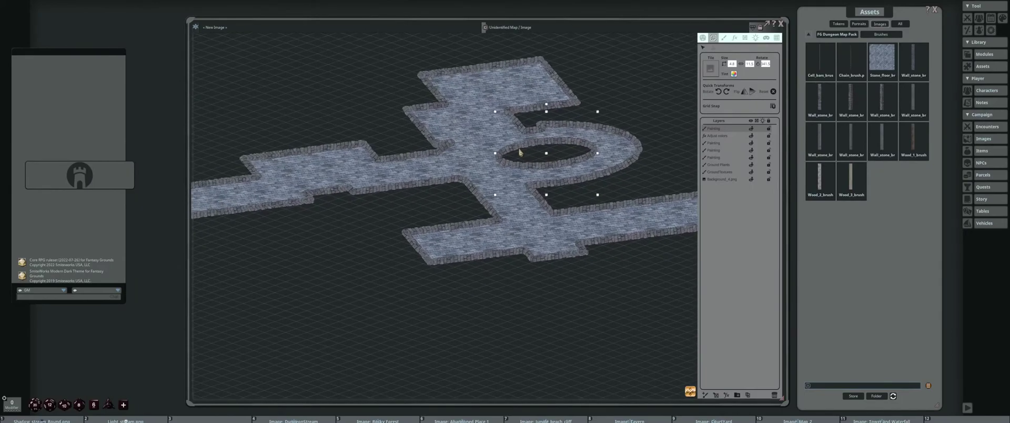
scroll(474, 156, down, 2)
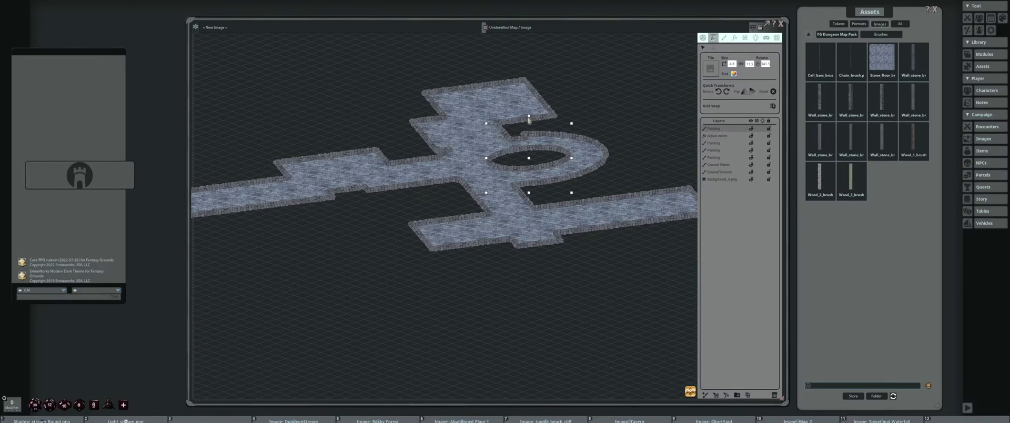
scroll(530, 130, up, 2)
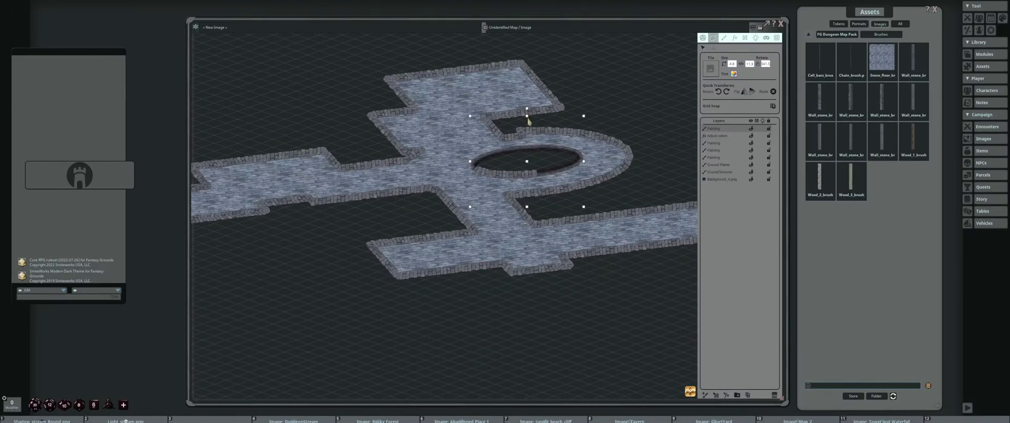
scroll(528, 124, down, 2)
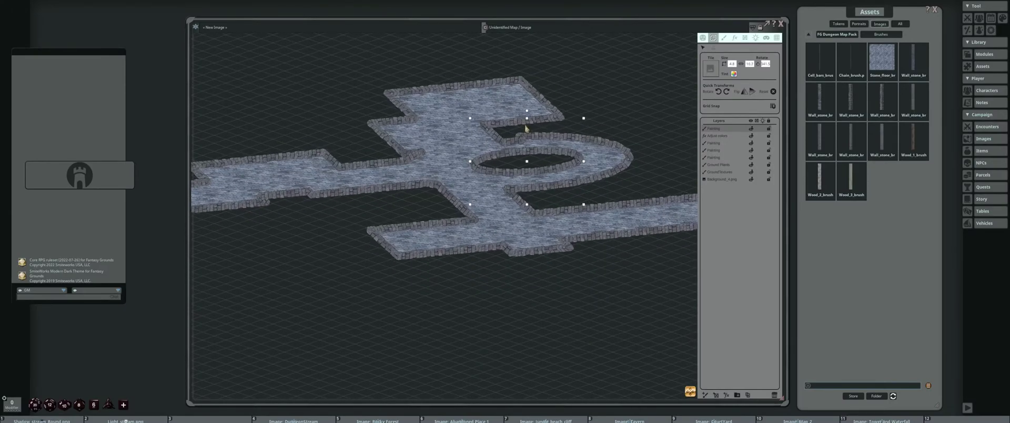
scroll(525, 128, down, 3)
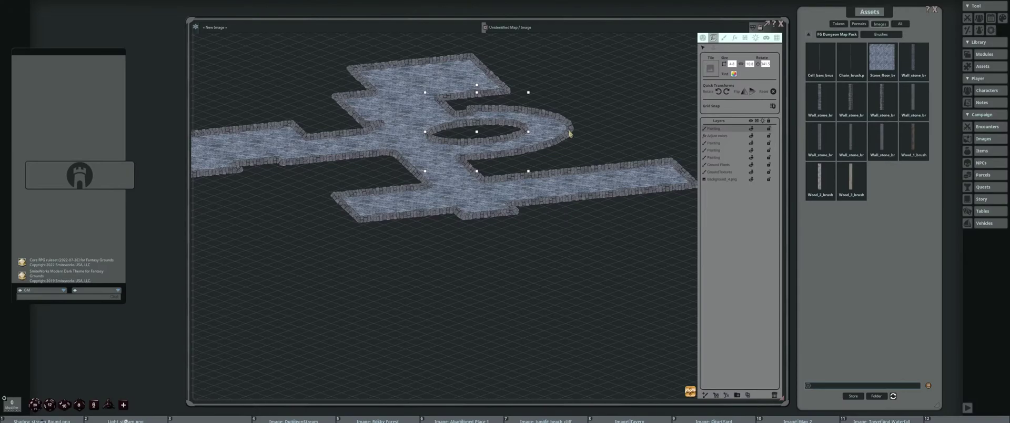
scroll(598, 141, down, 4)
drag(486, 152, 545, 152)
scroll(542, 149, up, 5)
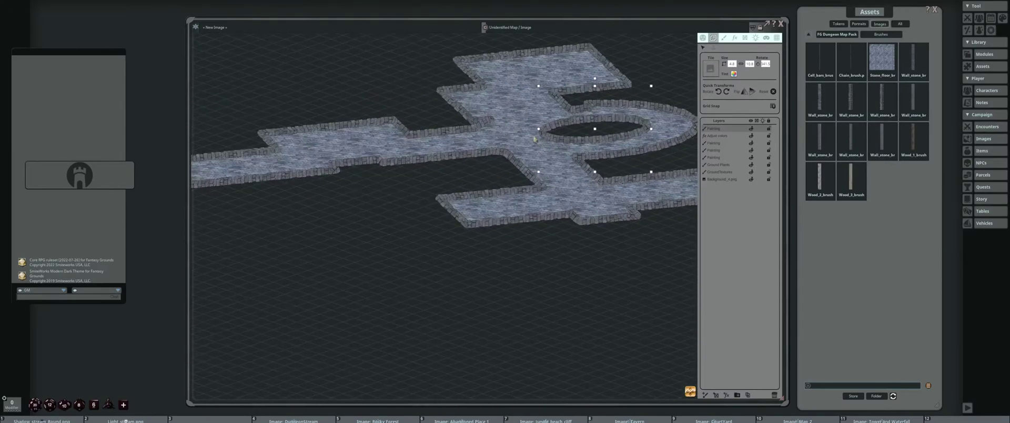
drag(477, 152, 517, 158)
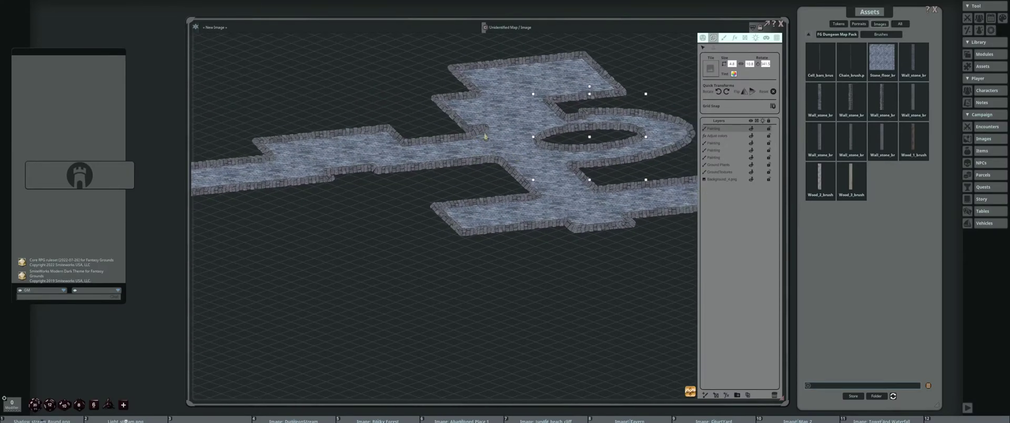
Reposition the wall points at the inner corners where the west corridor meets the rooms to its north and south
scroll(485, 136, up, 2)
click(724, 38)
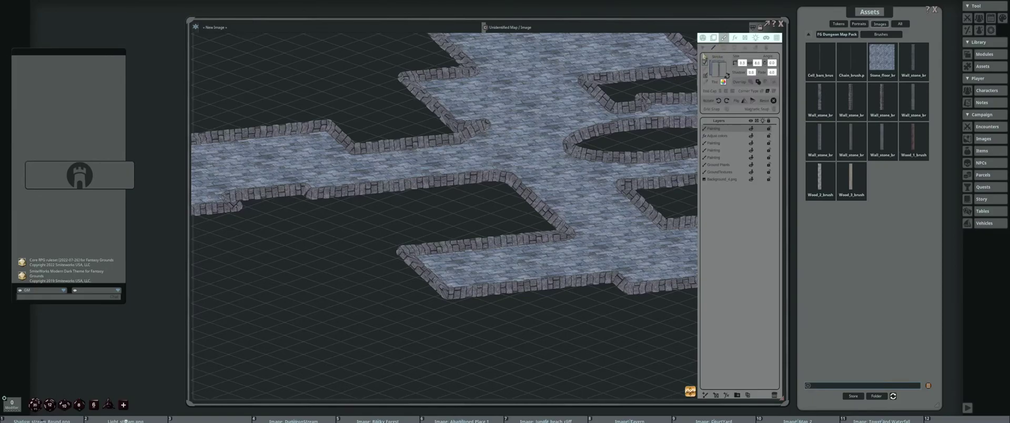
scroll(474, 129, up, 1)
drag(482, 127, 495, 138)
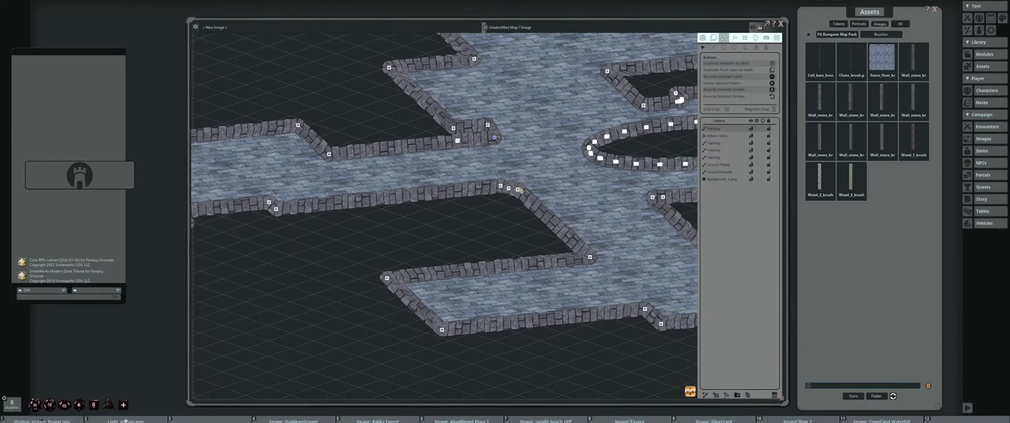
drag(512, 191, 514, 187)
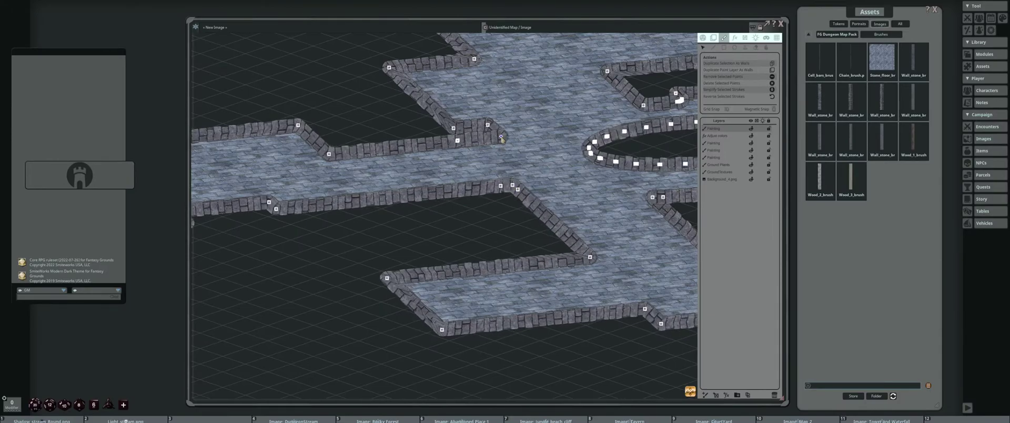
scroll(481, 144, down, 3)
scroll(477, 146, up, 2)
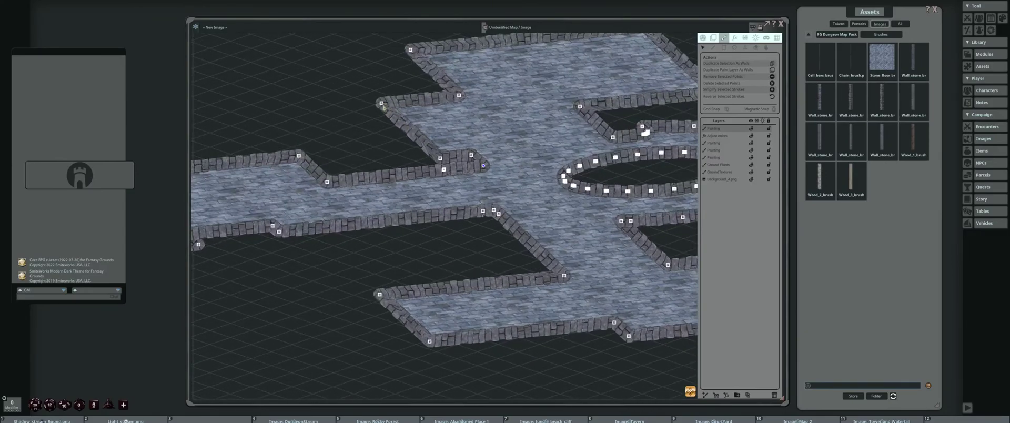
Enable adjustment of the isometric grid in the image's grid settings and shrink its cells beside the west corridor
scroll(450, 183, down, 3)
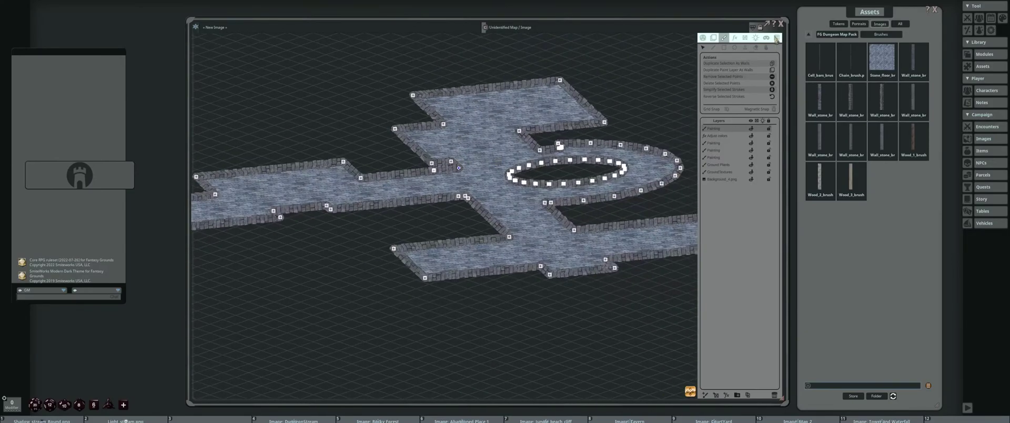
click(777, 37)
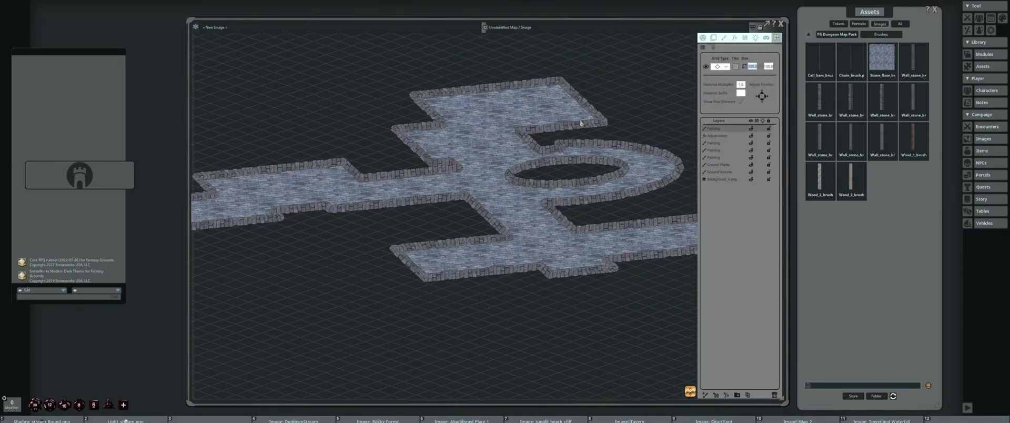
scroll(577, 106, up, 1)
scroll(577, 106, down, 2)
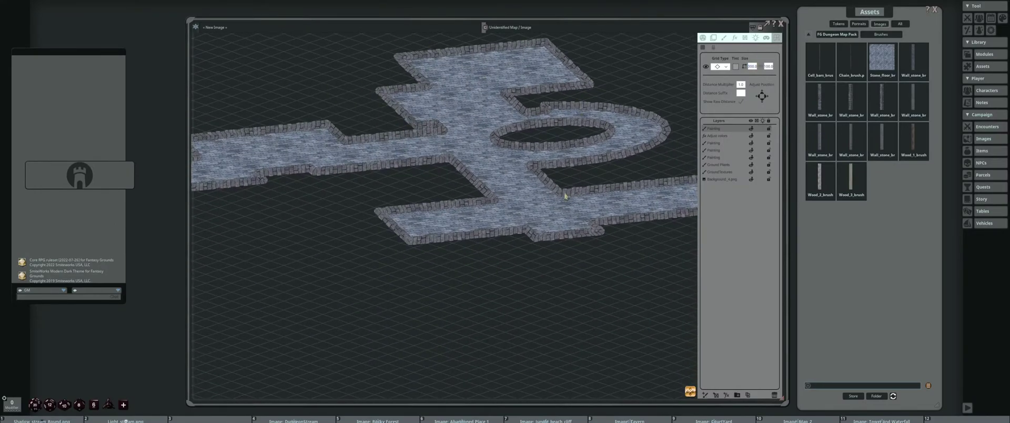
click(714, 48)
scroll(498, 149, up, 6)
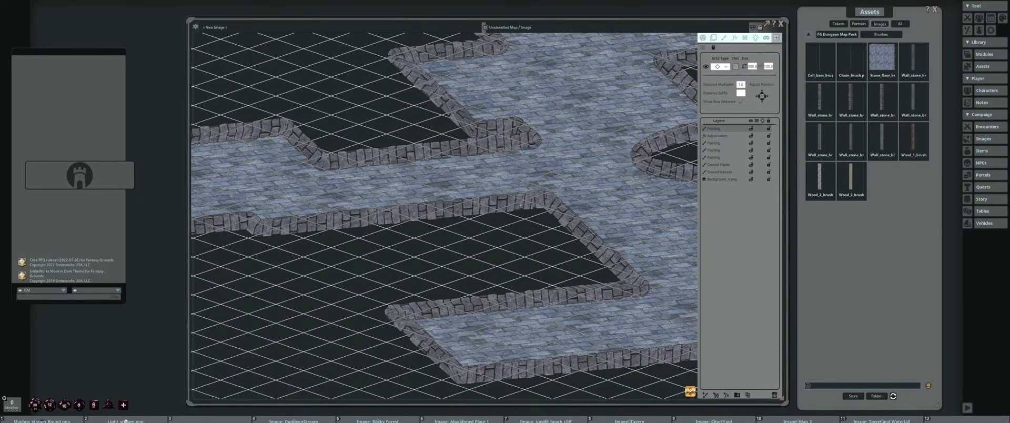
drag(523, 210, 540, 223)
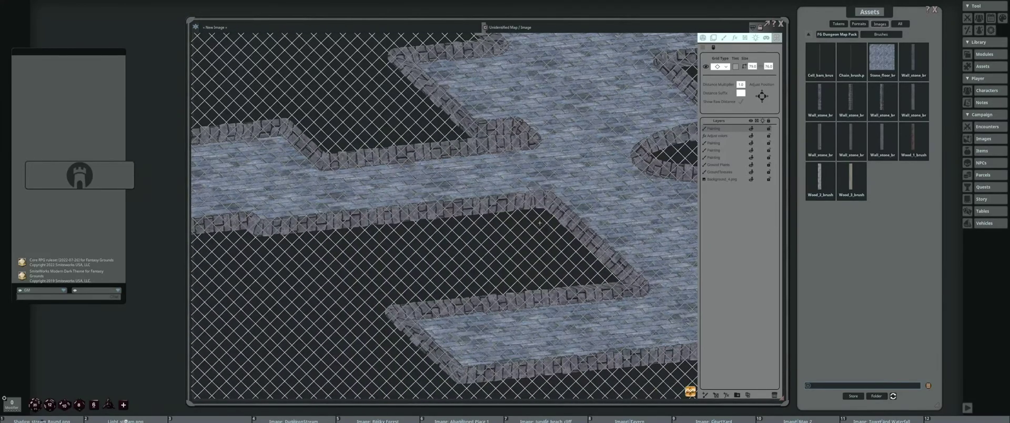
Resize the isometric grid to slightly wider, flatter cells and compare it with the dungeon's walls
drag(540, 223, 575, 171)
scroll(546, 167, up, 3)
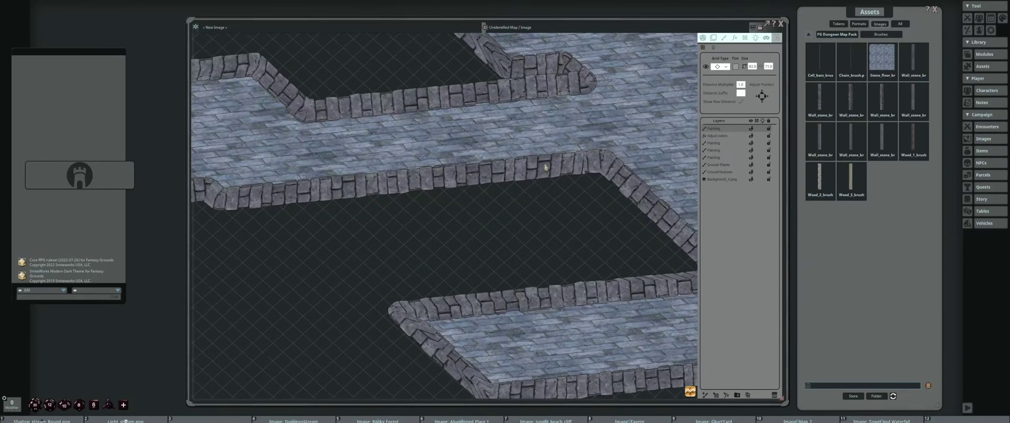
scroll(555, 181, down, 5)
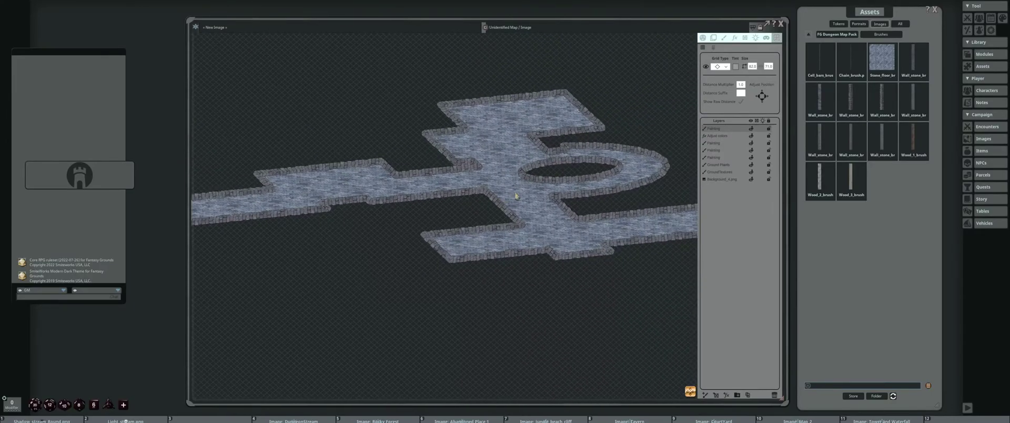
drag(534, 198, 552, 189)
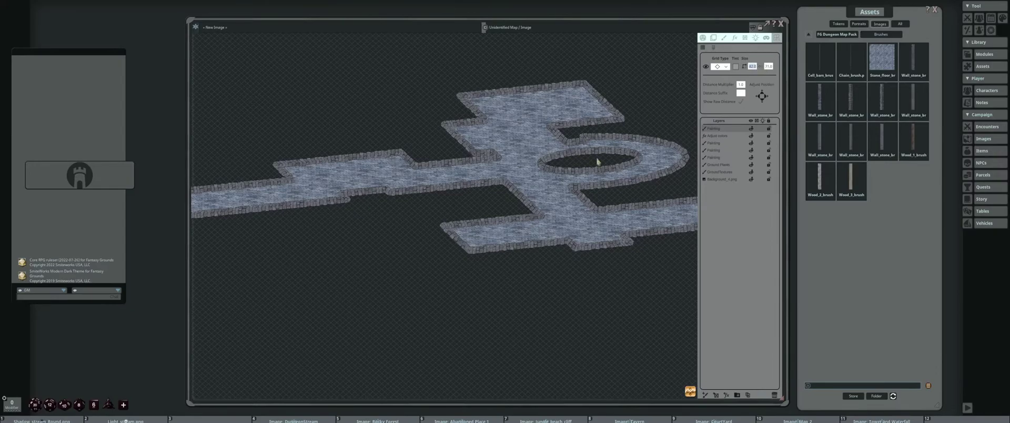
Examine how the stone floor and walls line up with the isometric grid across the whole dungeon map
scroll(597, 161, up, 5)
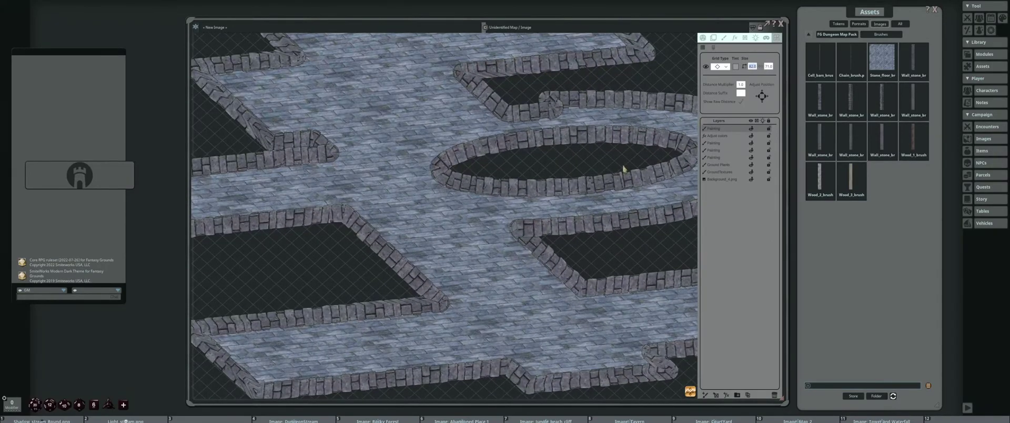
scroll(623, 169, down, 2)
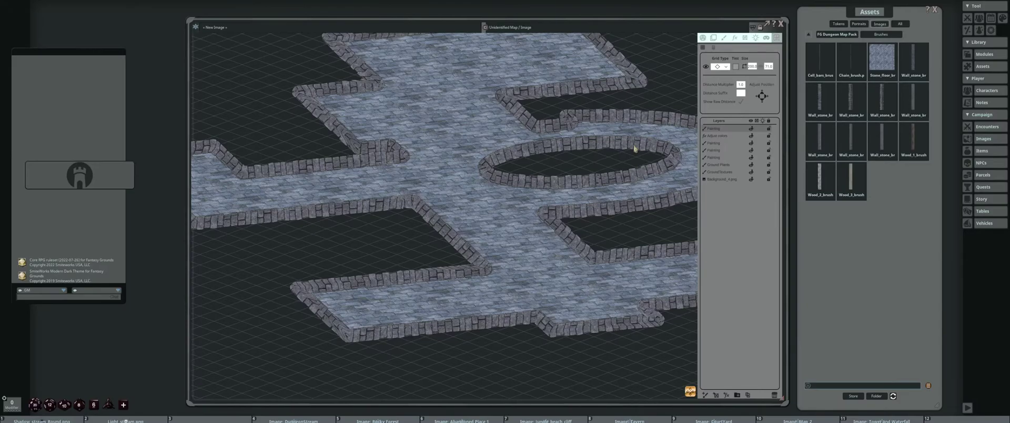
drag(417, 221, 441, 209)
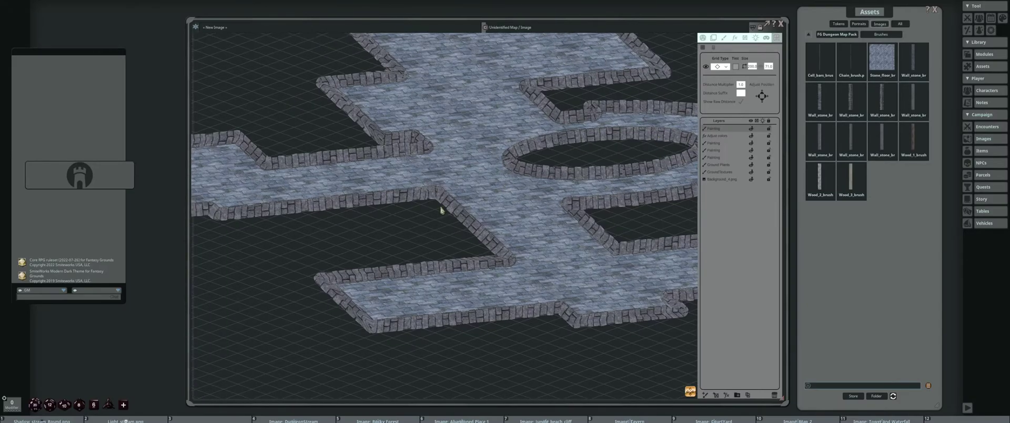
scroll(528, 206, down, 2)
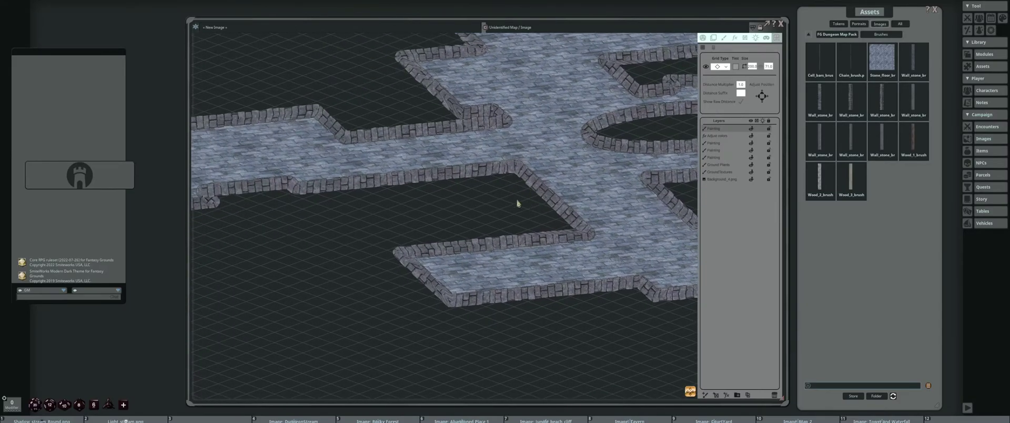
scroll(514, 200, down, 4)
scroll(514, 200, up, 4)
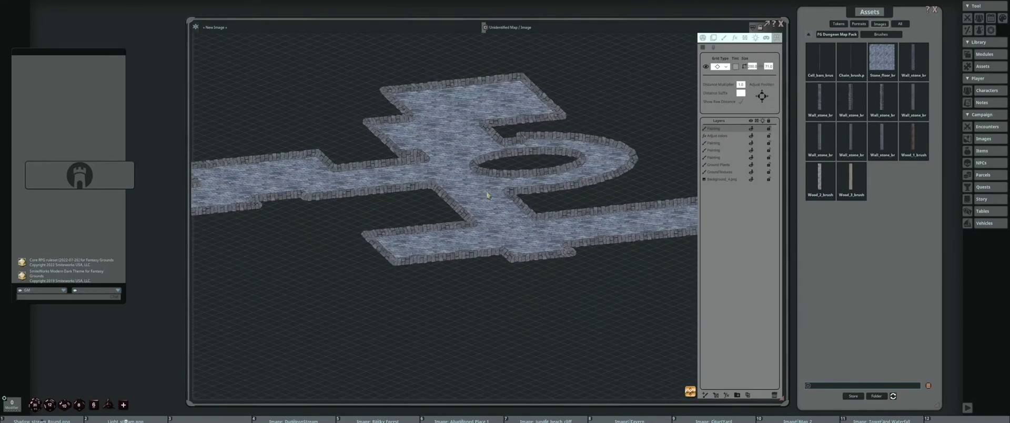
scroll(494, 198, down, 2)
scroll(421, 205, up, 2)
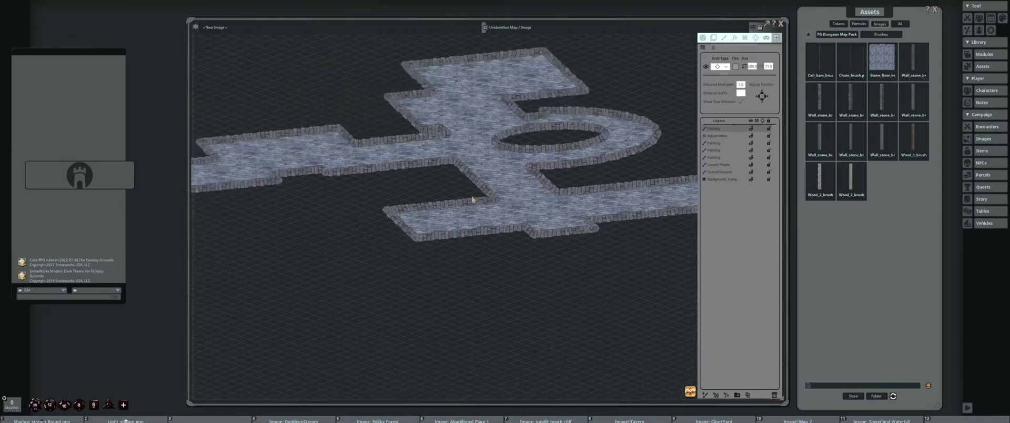
scroll(420, 205, up, 3)
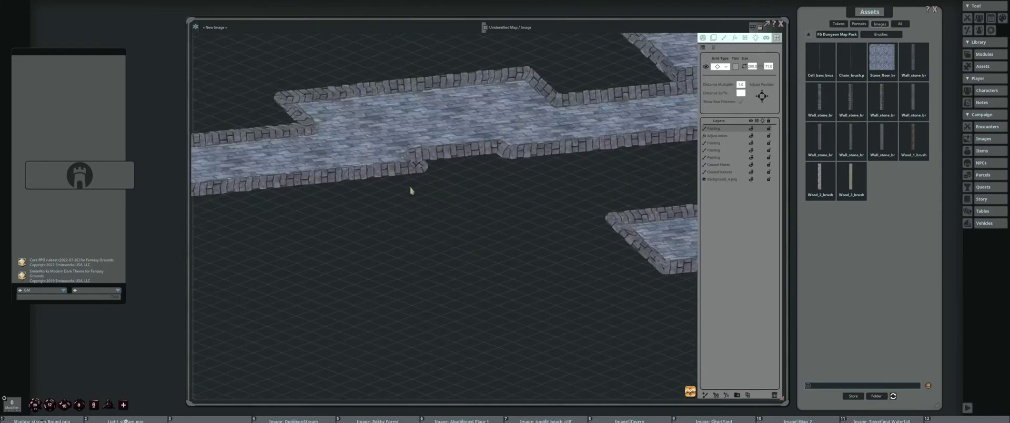
scroll(464, 109, up, 1)
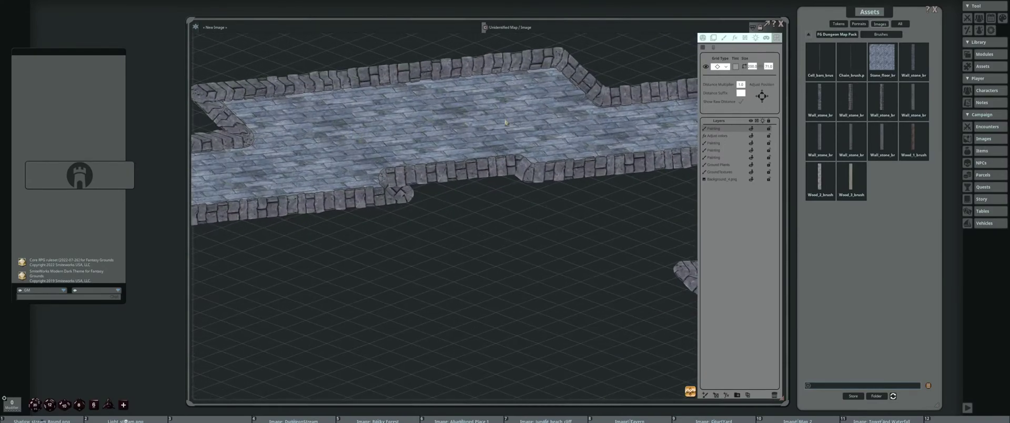
scroll(505, 123, down, 2)
scroll(487, 193, down, 2)
scroll(454, 195, up, 1)
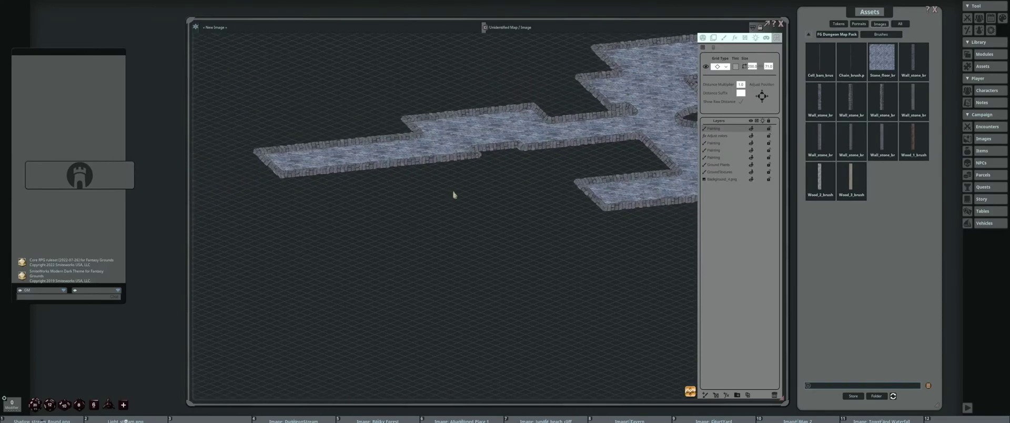
scroll(491, 204, up, 1)
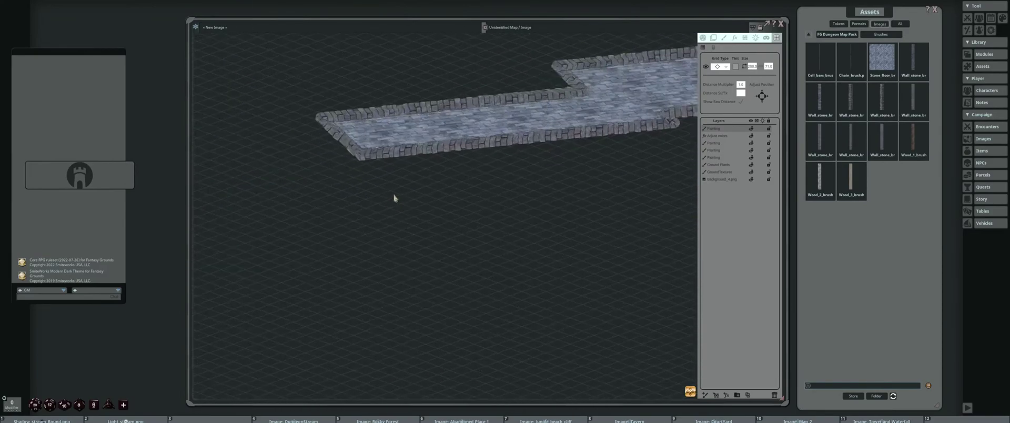
scroll(394, 194, up, 2)
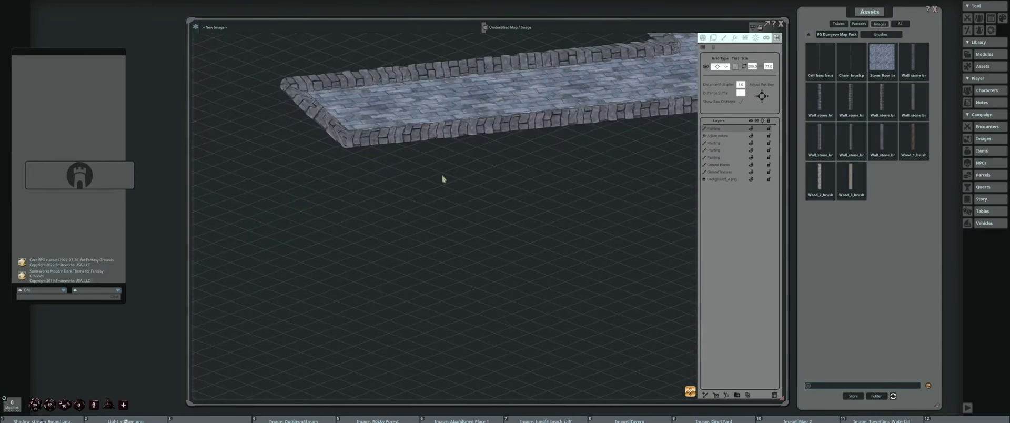
Set the isometric grid height to 200 and enlarge the grid width to make the cells bigger
click(768, 66)
scroll(568, 172, down, 2)
drag(568, 172, 431, 174)
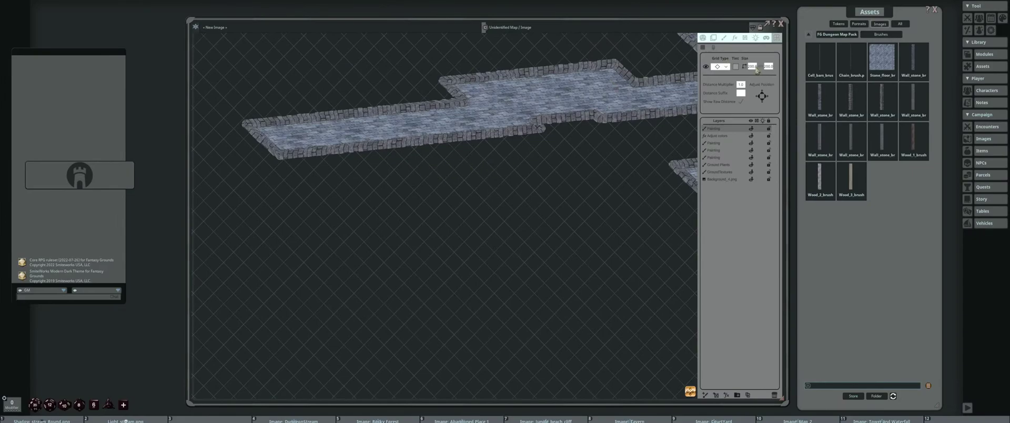
click(752, 66)
text(100)
key(Return)
drag(648, 122, 551, 181)
drag(625, 152, 534, 160)
scroll(542, 146, down, 3)
drag(583, 139, 525, 172)
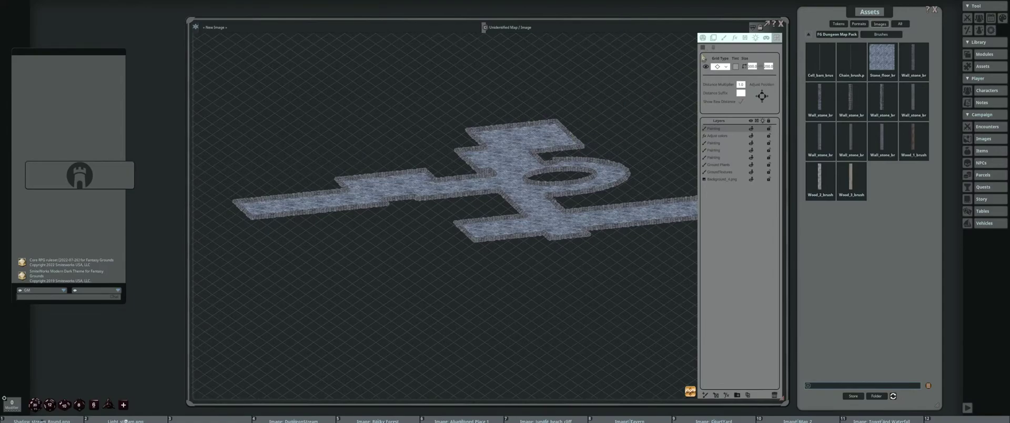
Reduce the isometric grid height to 100 so the cells become flatter
scroll(560, 180, up, 3)
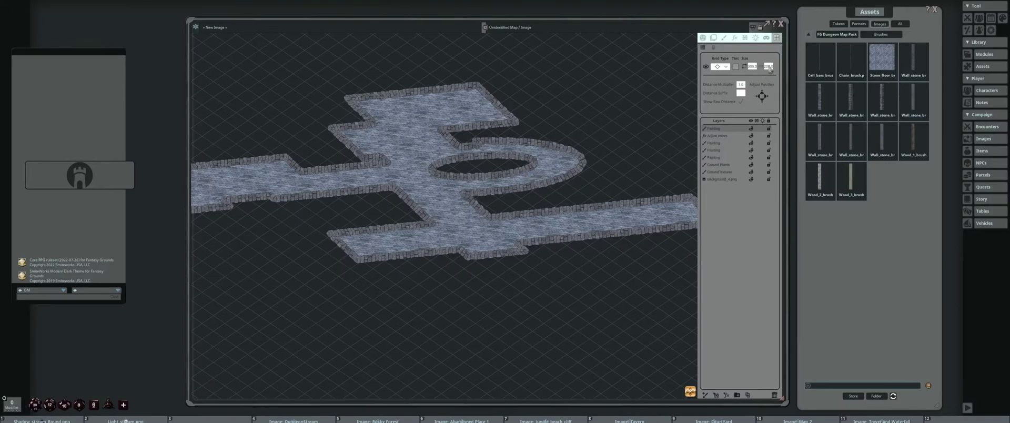
click(768, 66)
drag(624, 182, 642, 138)
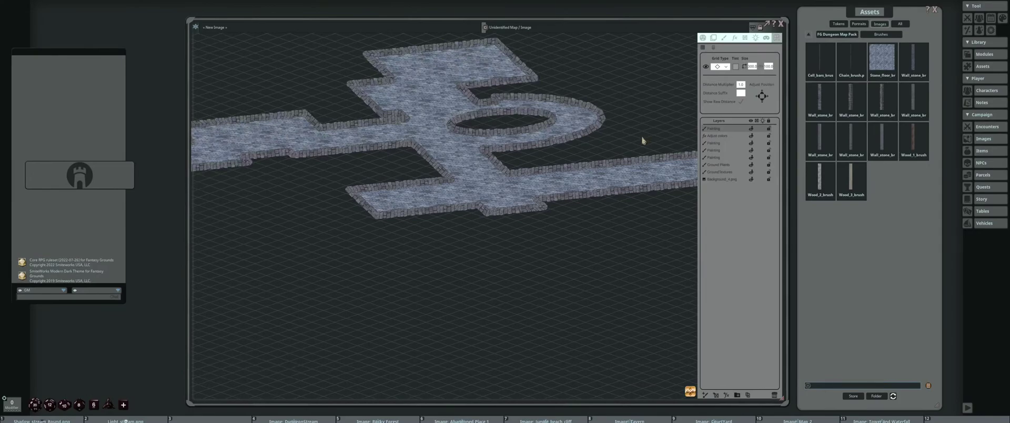
Rotate the dungeon drawing slightly counterclockwise with the layer transform and compare its corridors with the grid lines
click(713, 38)
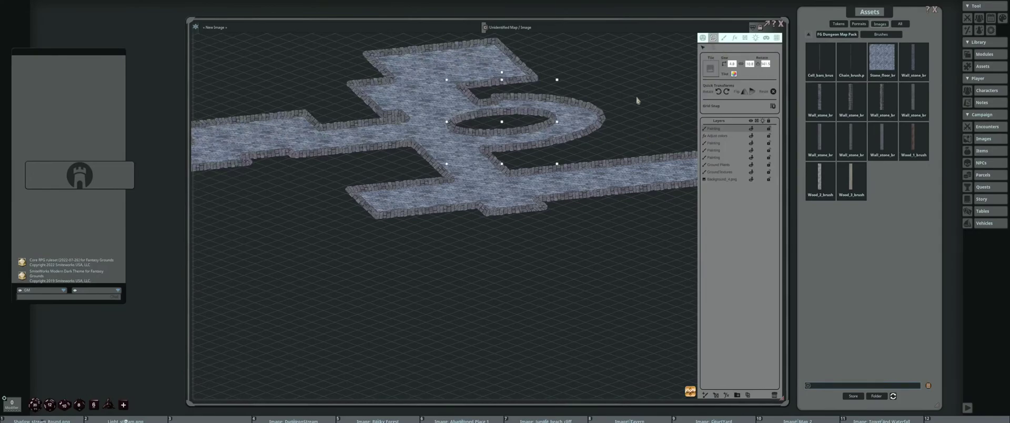
drag(502, 75, 491, 77)
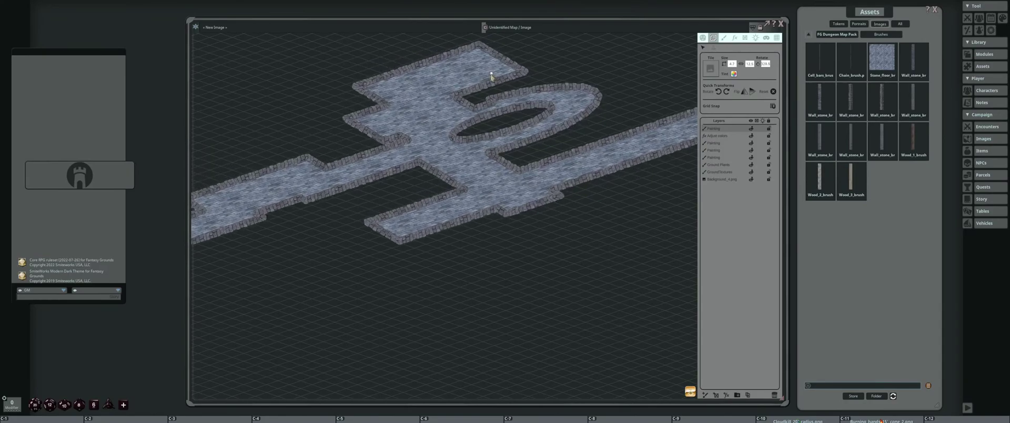
scroll(492, 77, down, 3)
scroll(591, 75, up, 5)
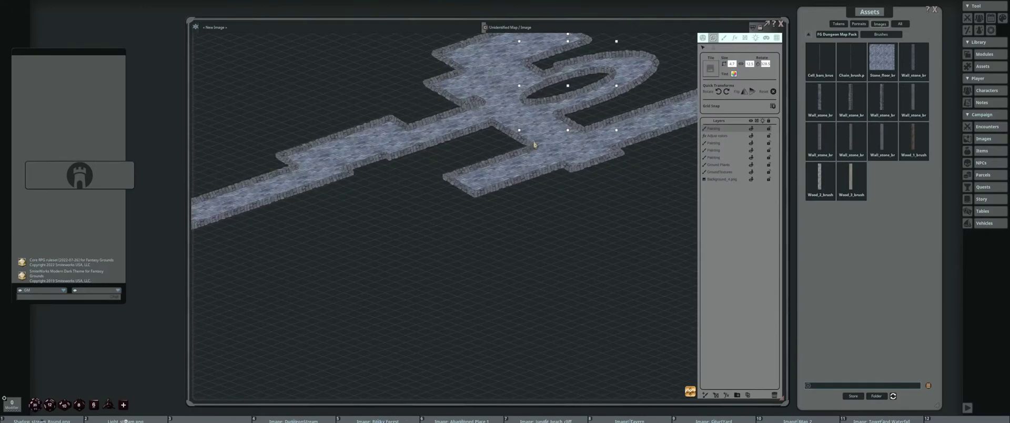
scroll(547, 137, up, 3)
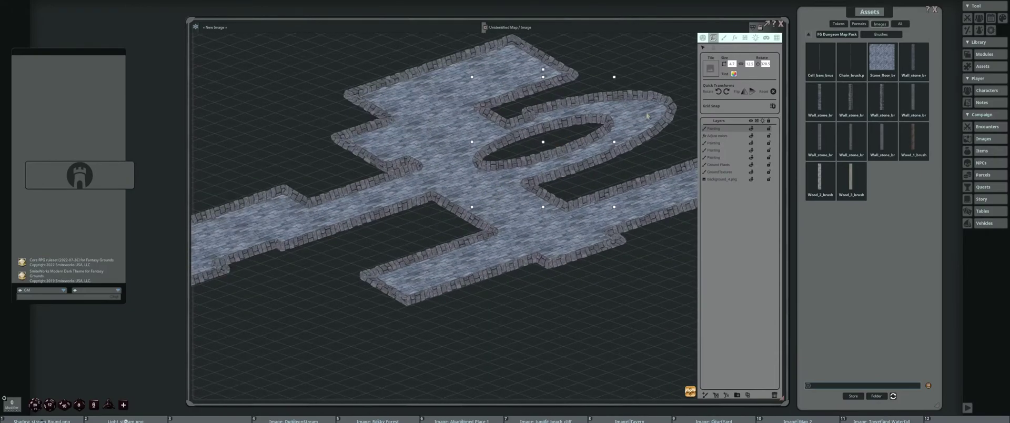
click(777, 38)
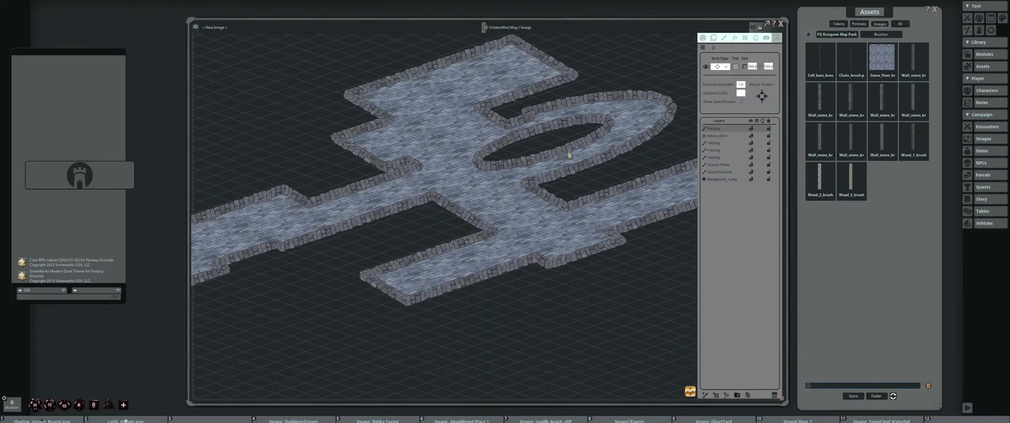
scroll(571, 152, down, 1)
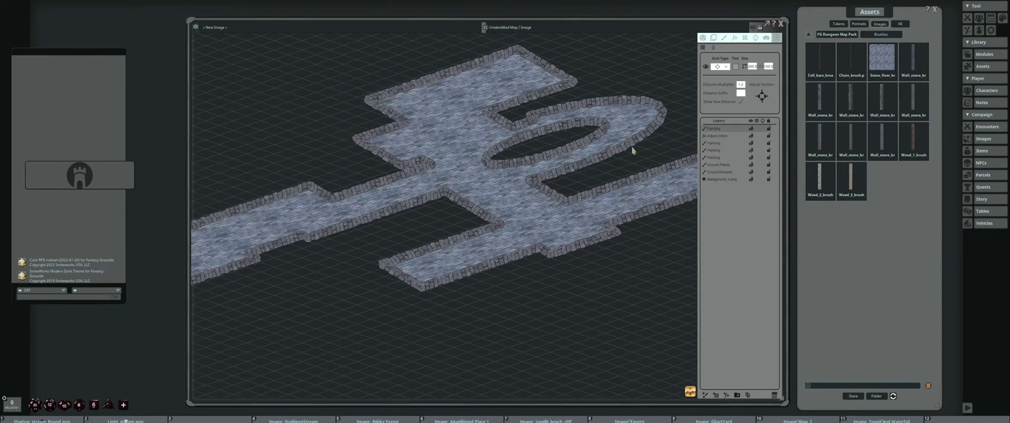
scroll(582, 157, down, 3)
Stretch the dungeon drawing horizontally and vertically to bring its corridors closer to the grid angle
click(713, 38)
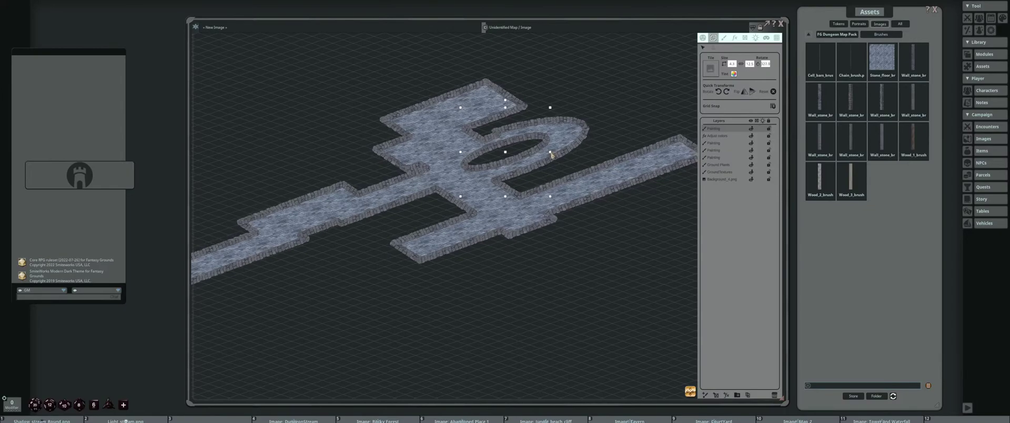
scroll(557, 154, up, 3)
scroll(560, 155, up, 3)
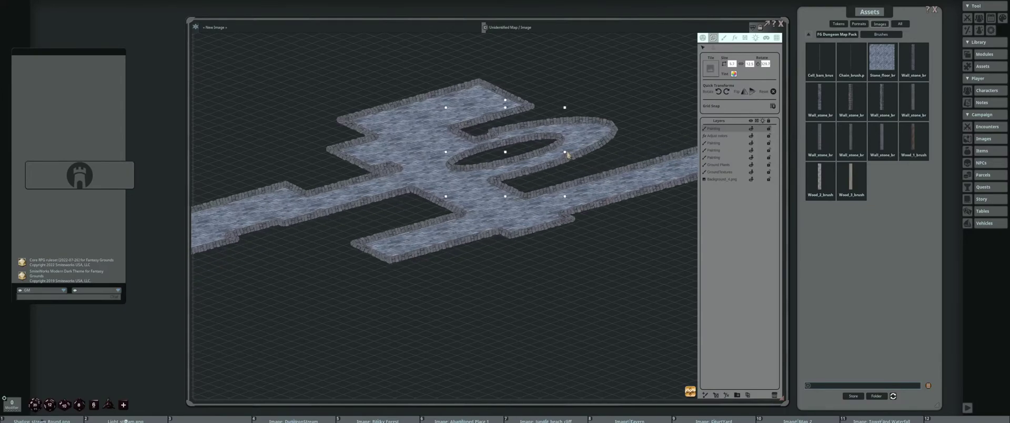
scroll(567, 154, up, 1)
drag(505, 196, 532, 213)
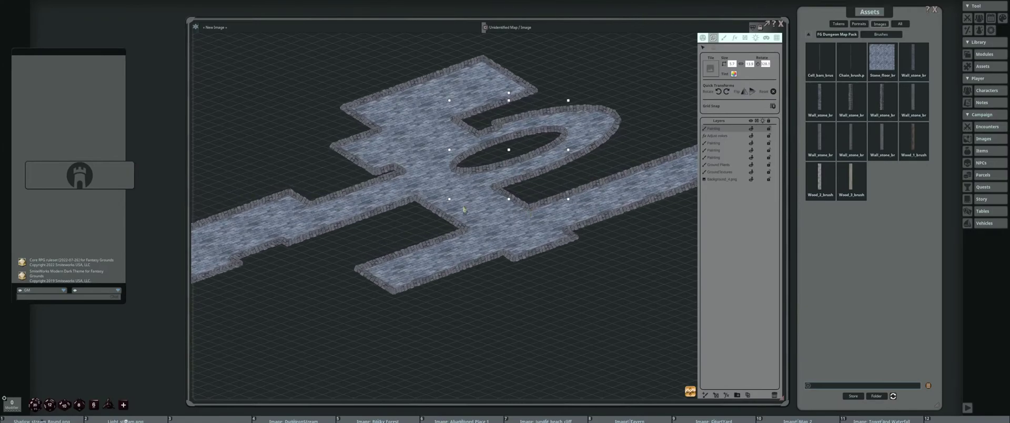
Widen the dungeon drawing slightly and rotate it a little further counterclockwise
scroll(463, 209, up, 2)
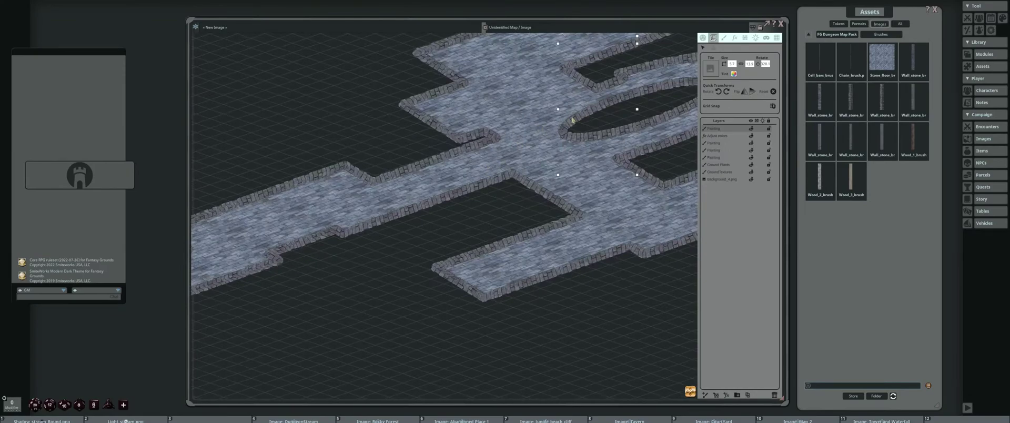
drag(558, 112, 553, 120)
scroll(580, 139, down, 3)
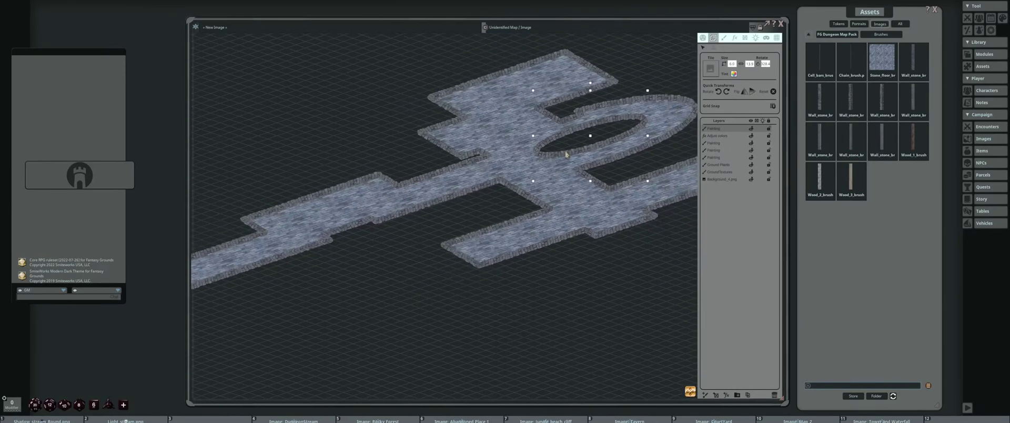
key(ctrl)
drag(587, 84, 590, 100)
scroll(559, 165, up, 2)
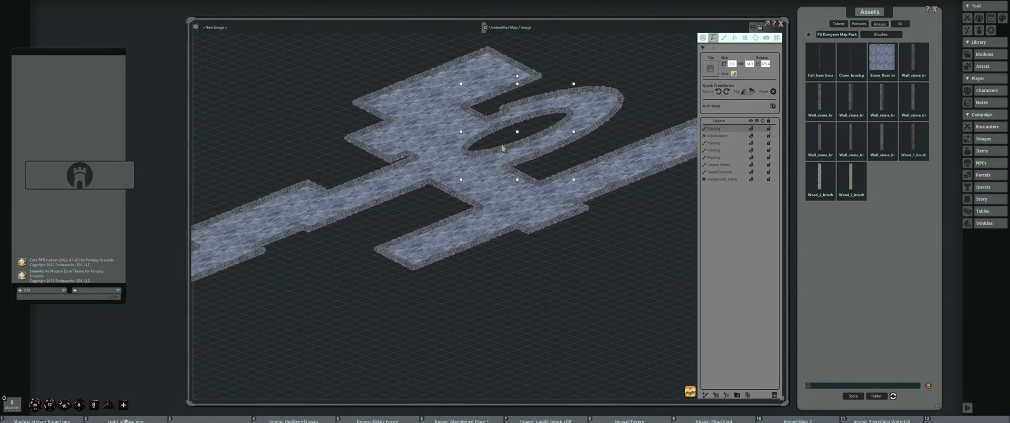
scroll(503, 149, down, 2)
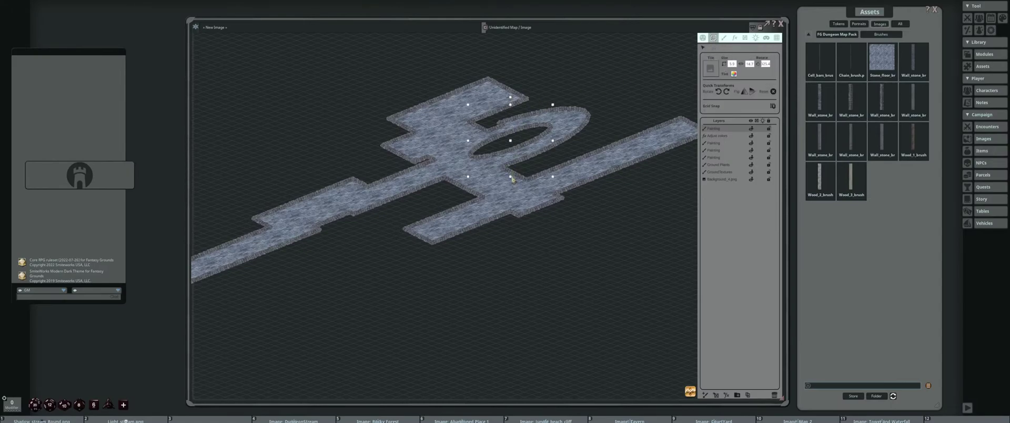
Flatten the dungeon drawing vertically to match the isometric grid and check the corridor edges
drag(512, 179, 512, 171)
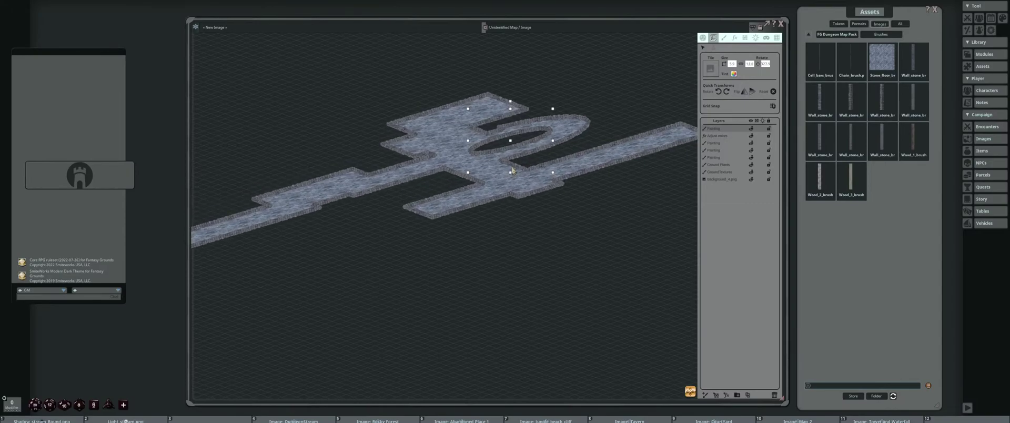
scroll(578, 165, down, 3)
drag(626, 147, 579, 156)
scroll(580, 156, up, 4)
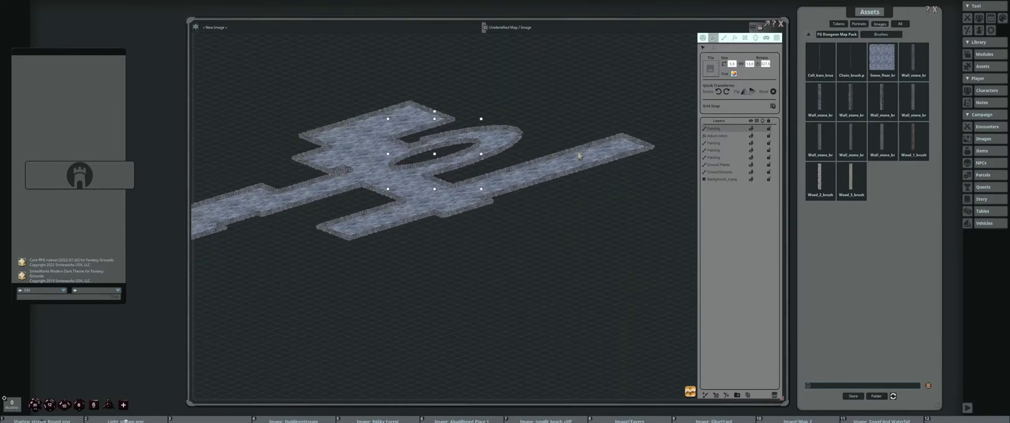
drag(478, 115, 701, 58)
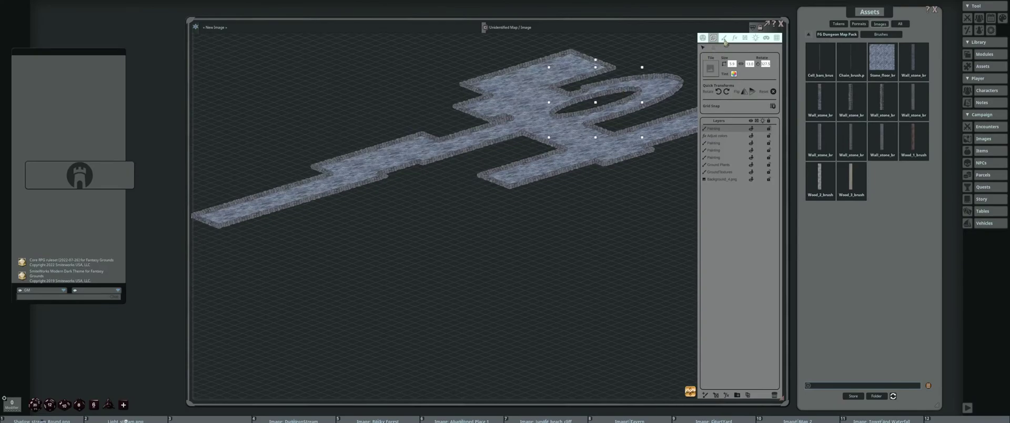
Edit the drawing's points, shifting the two end corners of the short lower corridor into line with the isometric grid
click(724, 38)
scroll(470, 159, up, 4)
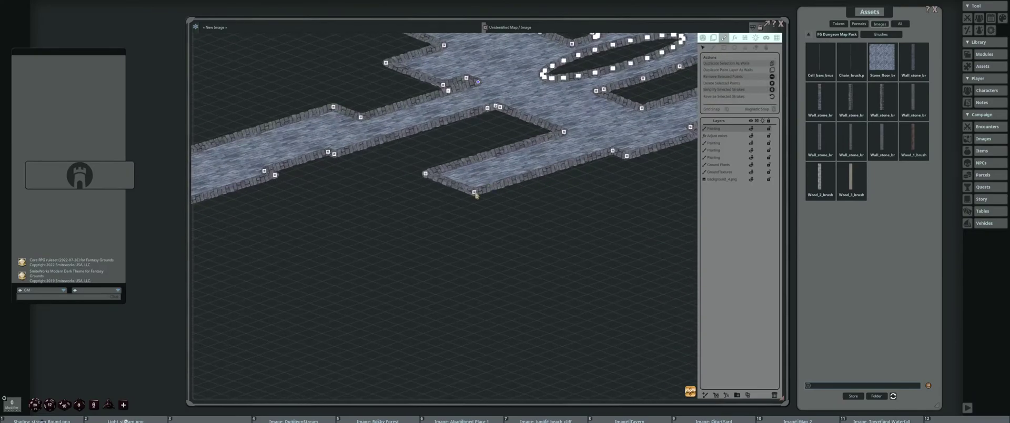
drag(475, 194, 492, 203)
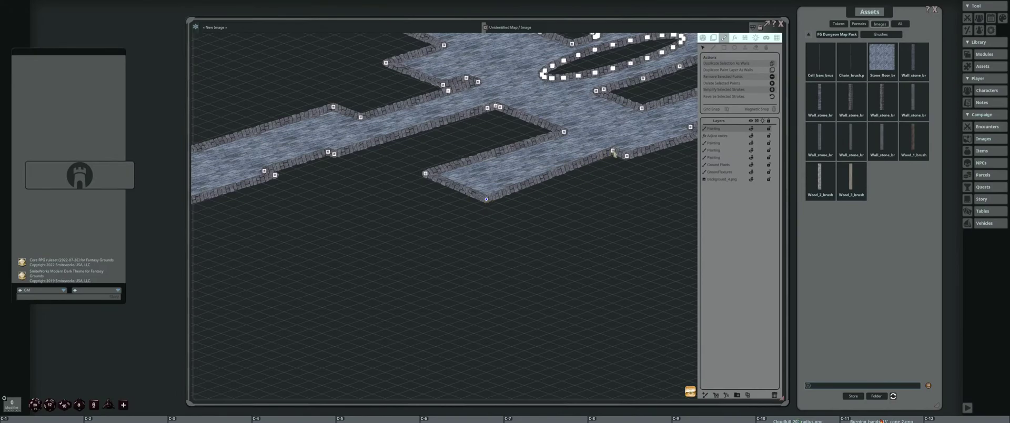
click(613, 152)
click(627, 157)
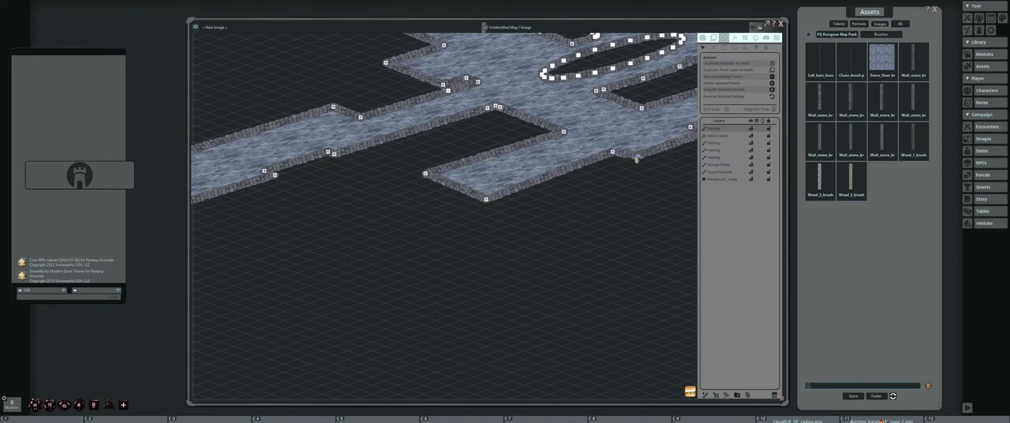
drag(427, 176, 426, 179)
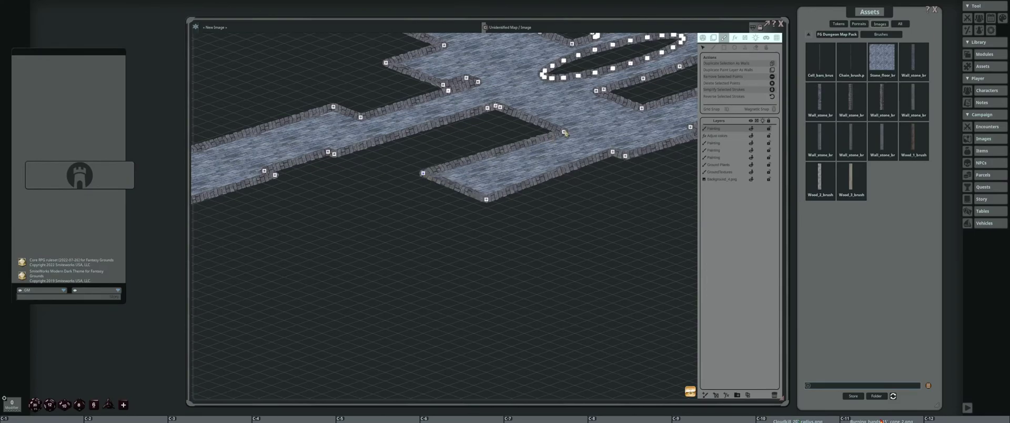
scroll(565, 133, down, 1)
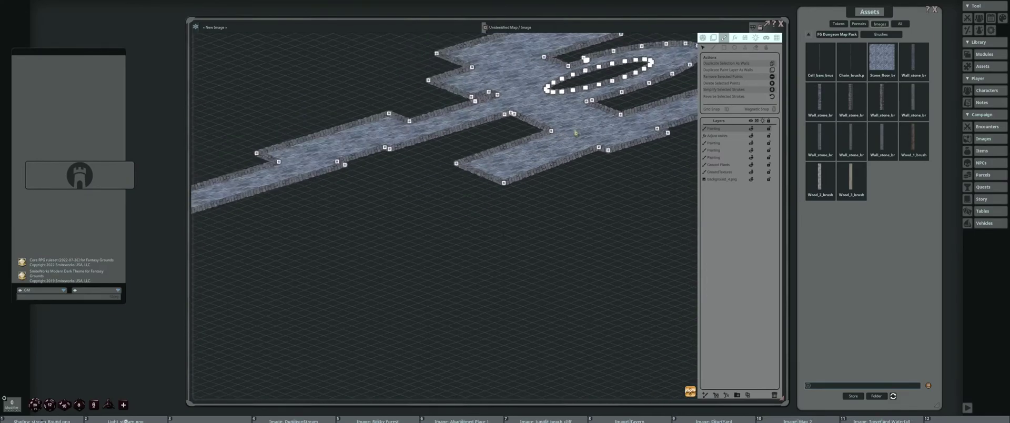
Align the wall points at the corridor junction and at the notch in the western corridor's lower wall with the grid
scroll(576, 132, up, 2)
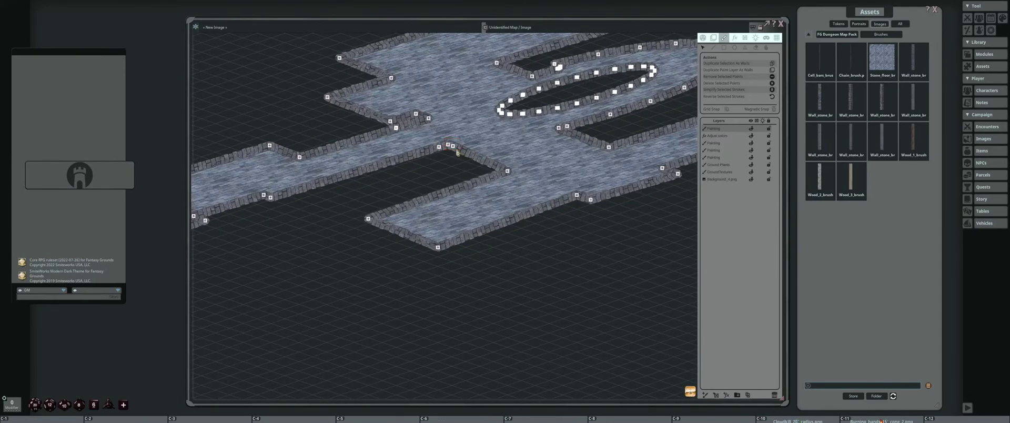
drag(453, 149, 439, 157)
ctrl+click(449, 147)
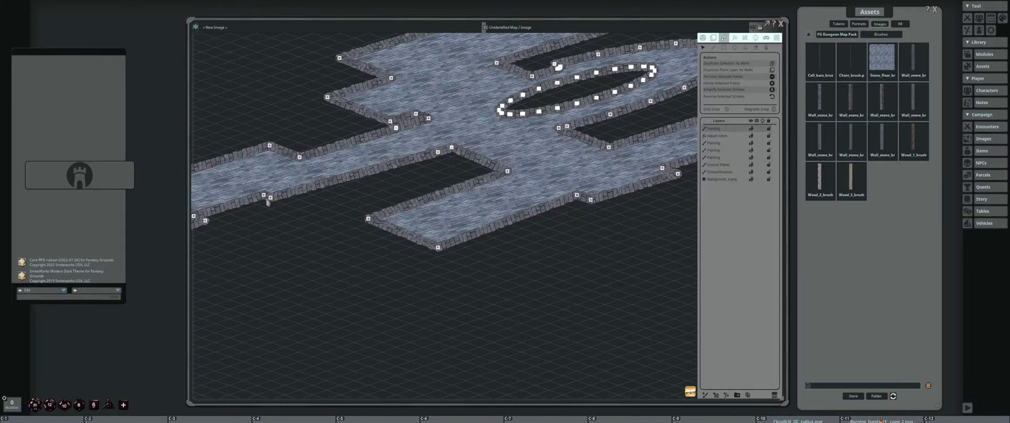
drag(271, 197, 285, 205)
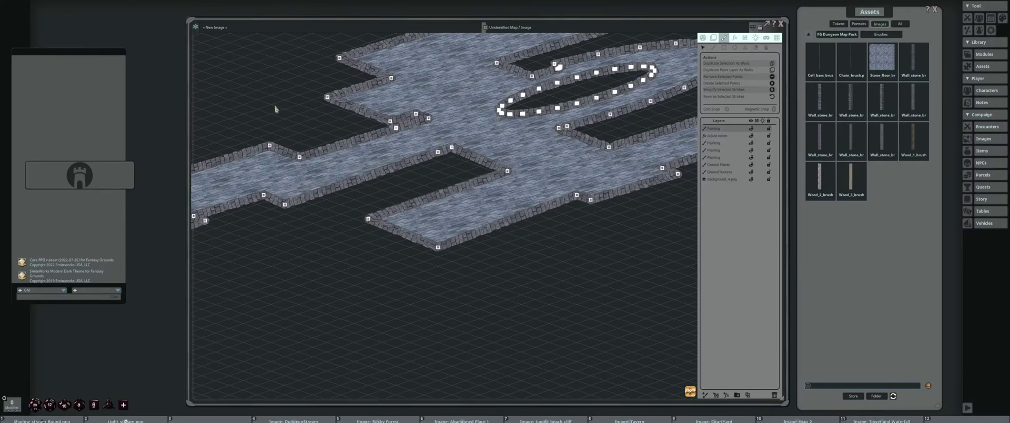
Reposition the points along the lower outer wall of the ring corridor, including where it meets the main hall
scroll(478, 128, down, 3)
scroll(451, 180, up, 3)
drag(570, 142, 448, 180)
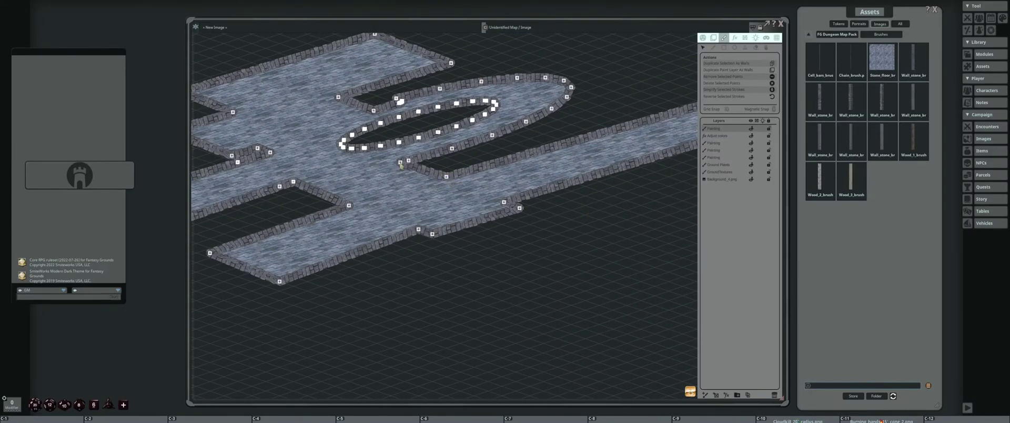
drag(400, 164, 503, 143)
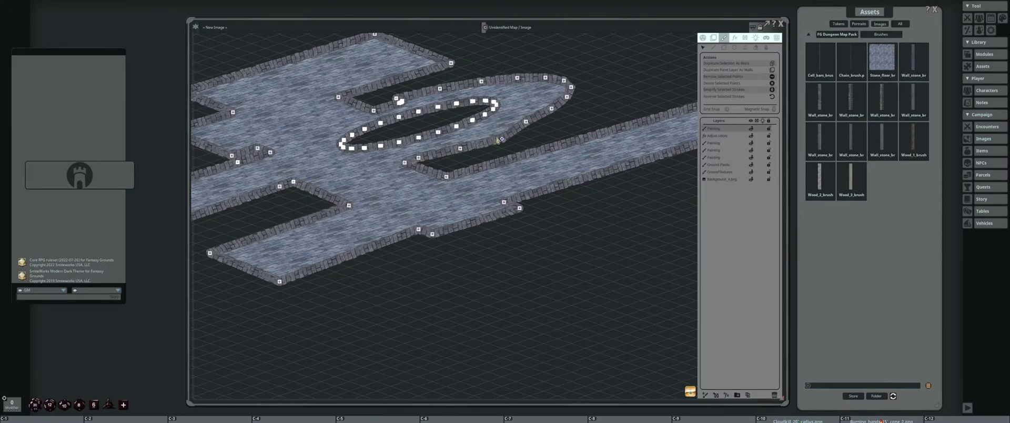
drag(552, 109, 557, 112)
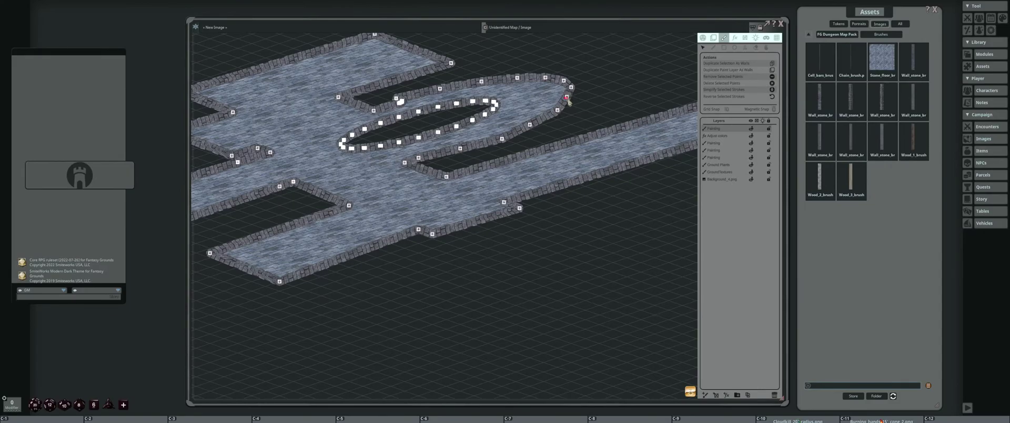
Move both corner points at the far end of the long eastern corridor to line up with the grid
scroll(568, 101, down, 3)
scroll(551, 125, up, 2)
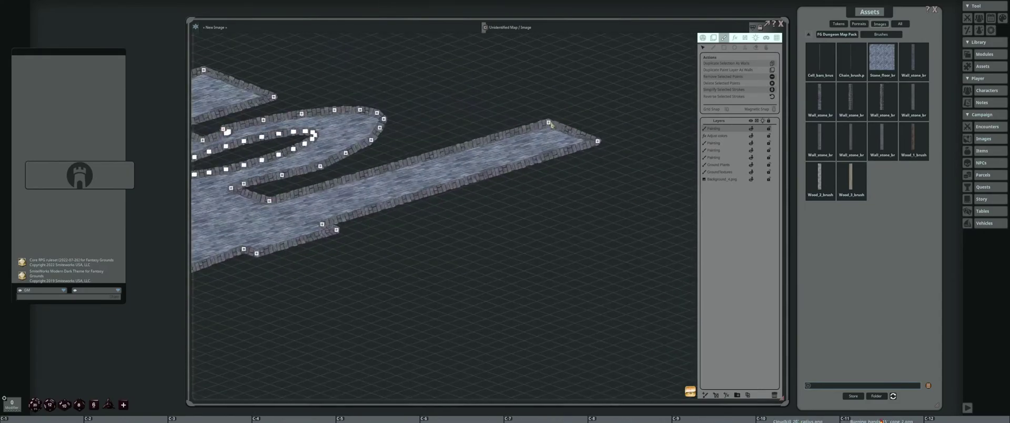
drag(549, 122, 537, 118)
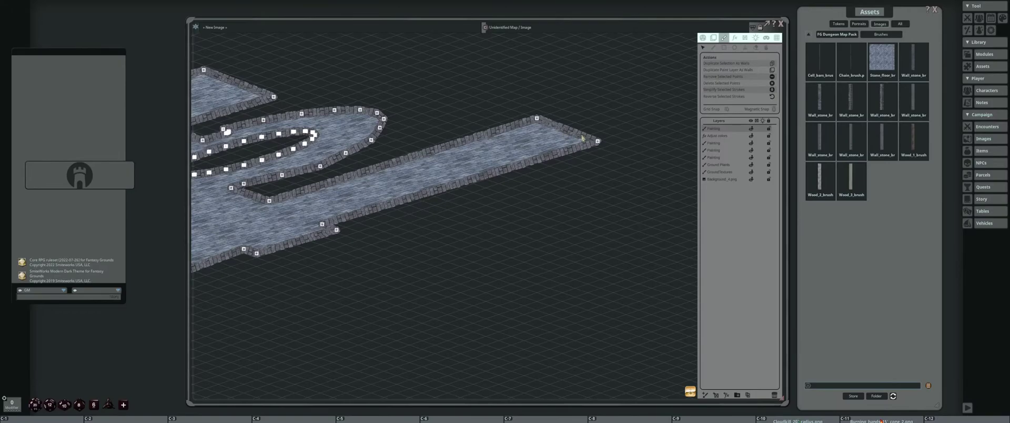
scroll(597, 143, down, 4)
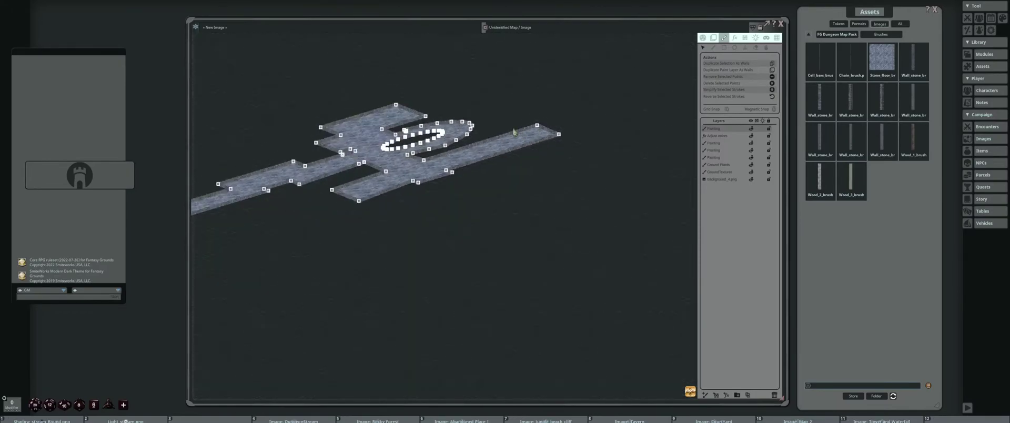
scroll(418, 202, up, 2)
key(ctrl)
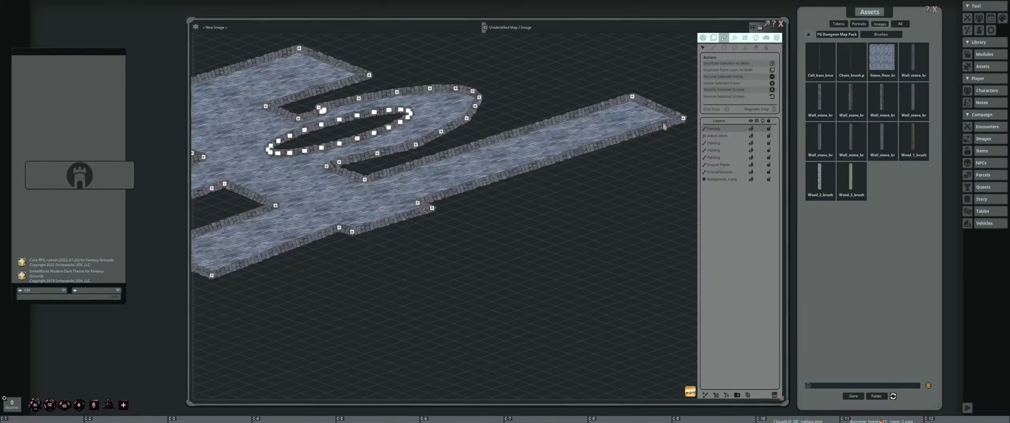
drag(684, 119, 673, 114)
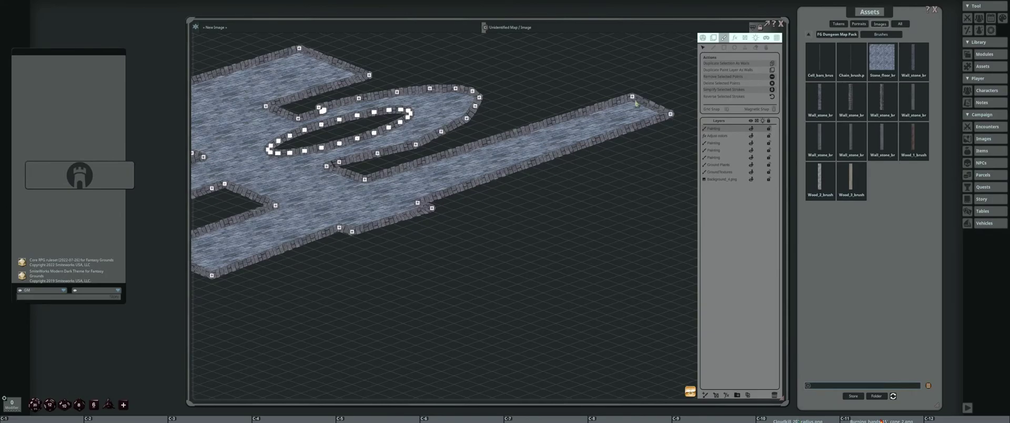
scroll(579, 168, down, 2)
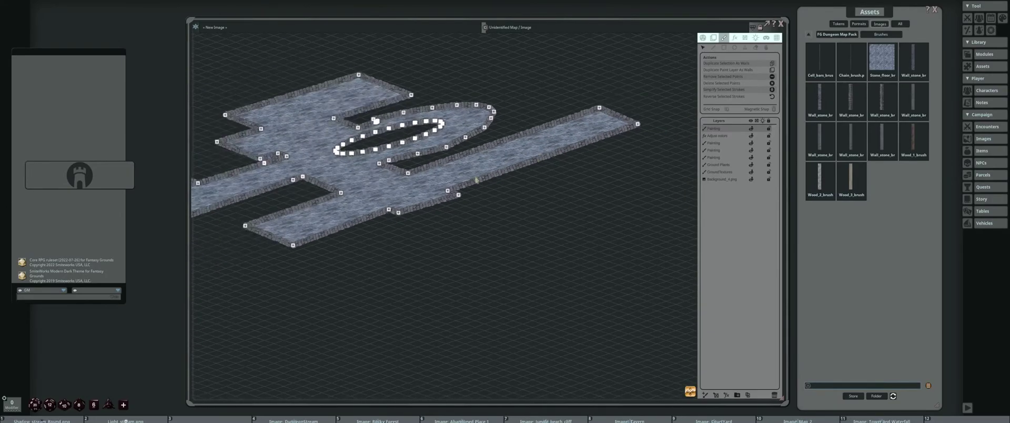
Nudge the inner corner point between the ring and the long eastern corridor, and review the other wall points
scroll(419, 177, up, 2)
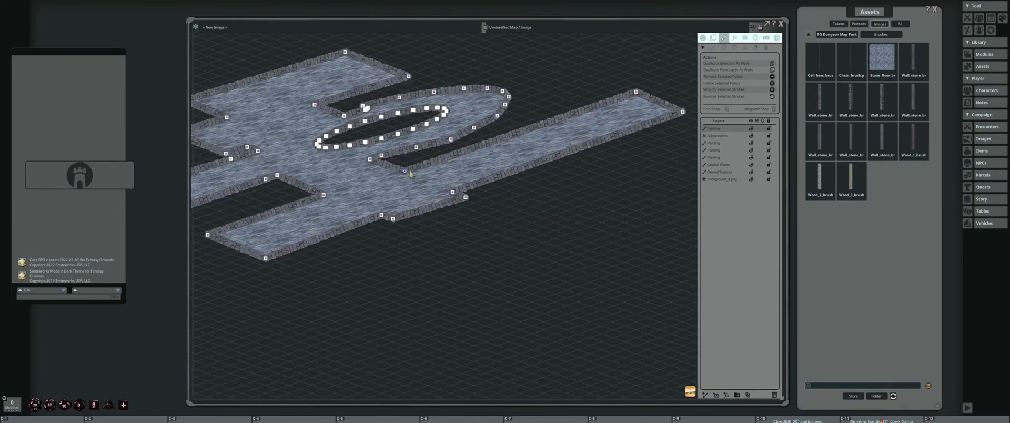
scroll(412, 174, down, 2)
drag(421, 178, 471, 160)
scroll(488, 172, up, 1)
scroll(490, 171, down, 2)
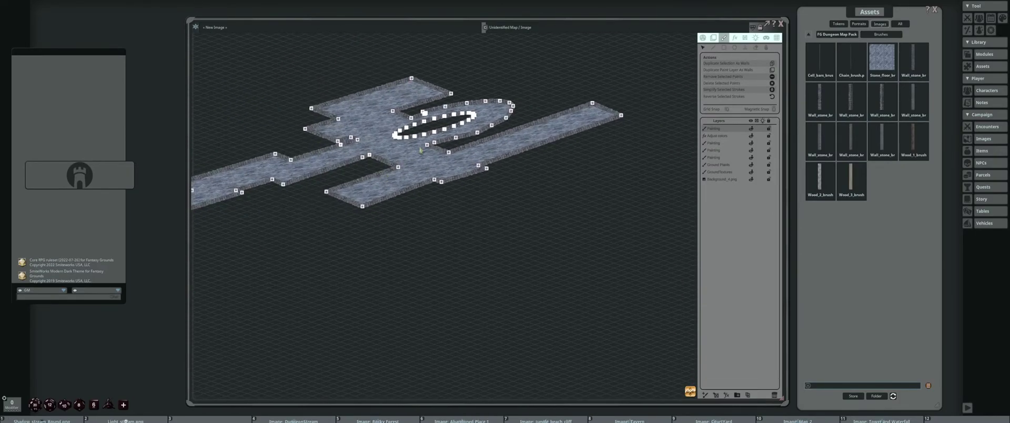
scroll(476, 155, up, 3)
scroll(475, 155, down, 3)
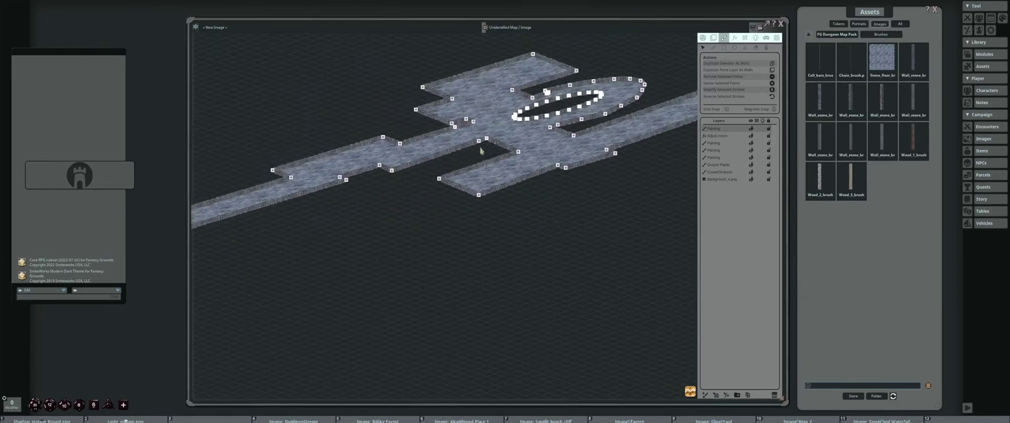
scroll(425, 172, up, 1)
scroll(332, 205, up, 2)
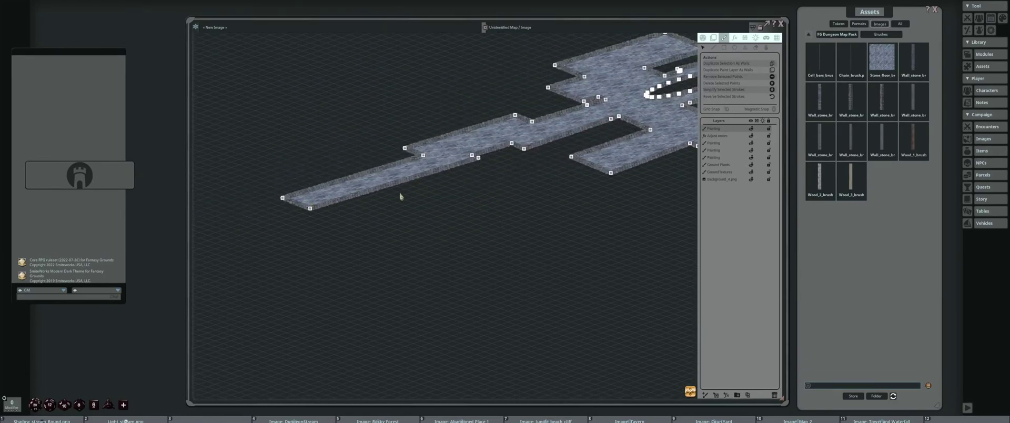
scroll(400, 196, down, 2)
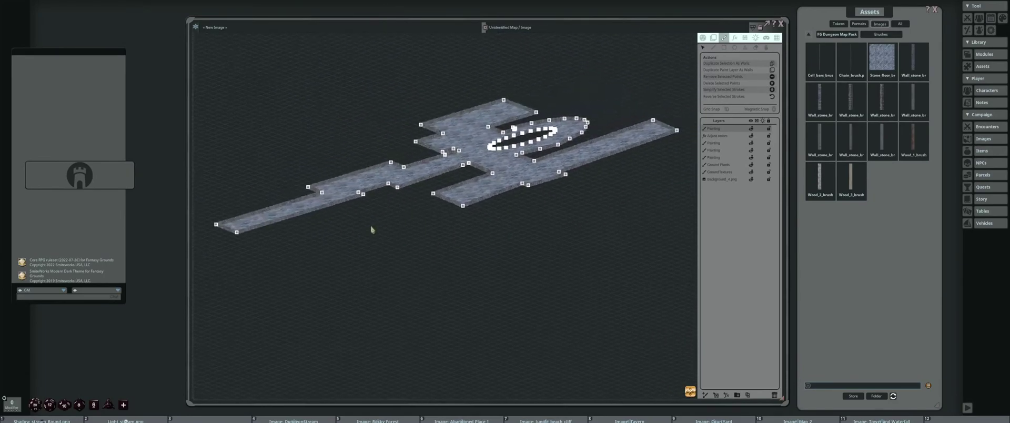
Duplicate the painted wall layer as line-of-sight walls for the dungeon
click(746, 38)
click(773, 83)
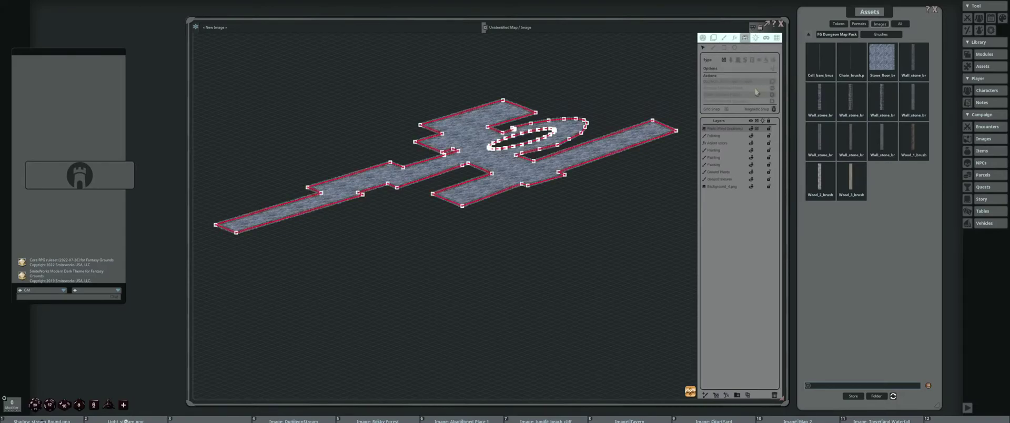
Examine how the line-of-sight walls follow the corridors, junctions and ring of the dungeon
scroll(529, 161, up, 3)
scroll(529, 161, down, 3)
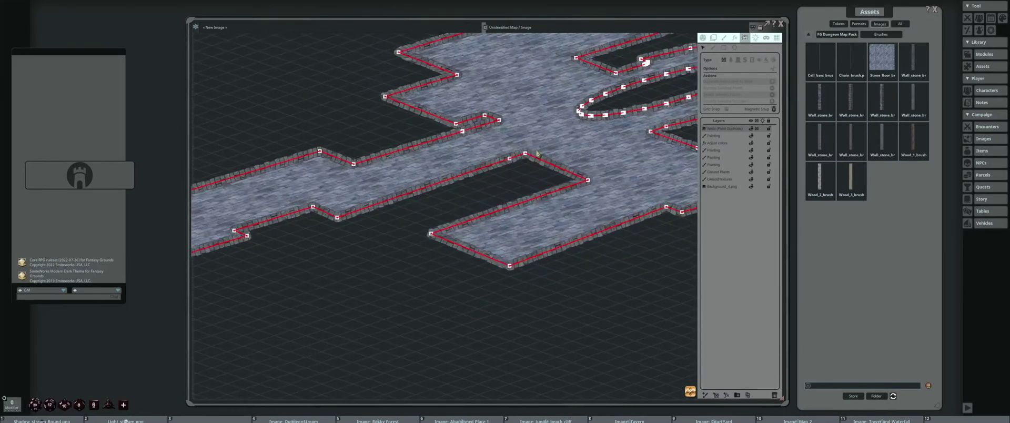
scroll(595, 120, up, 2)
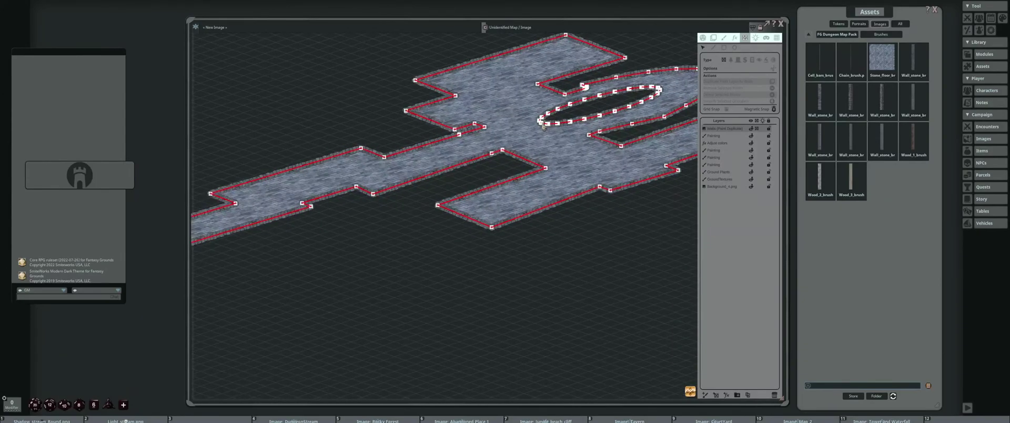
scroll(545, 126, up, 2)
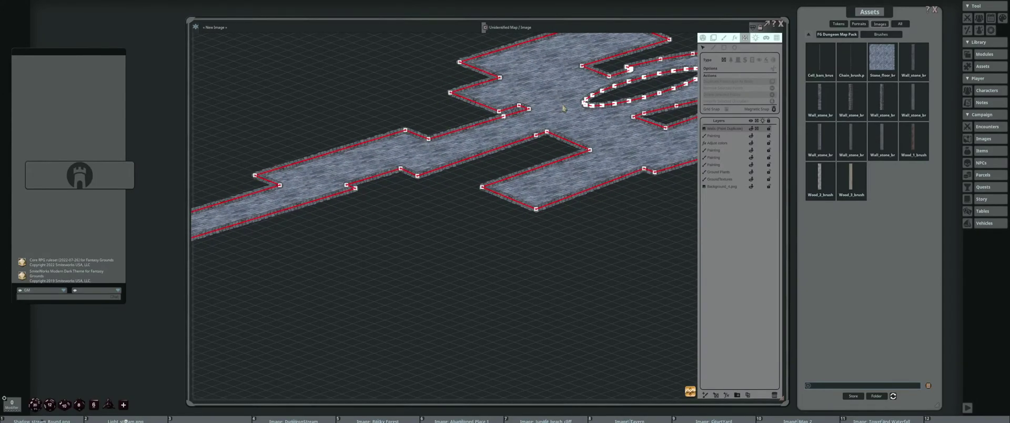
scroll(563, 109, down, 3)
scroll(551, 133, up, 1)
scroll(515, 130, up, 2)
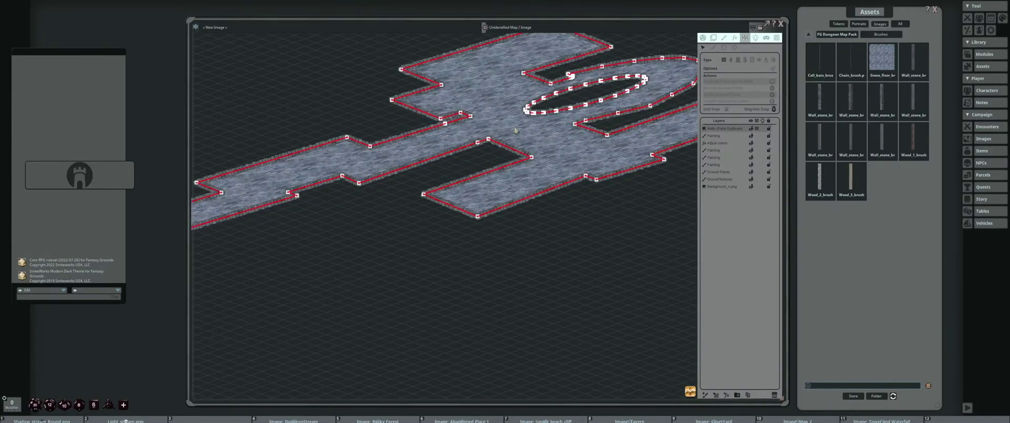
scroll(516, 130, down, 2)
scroll(554, 126, up, 1)
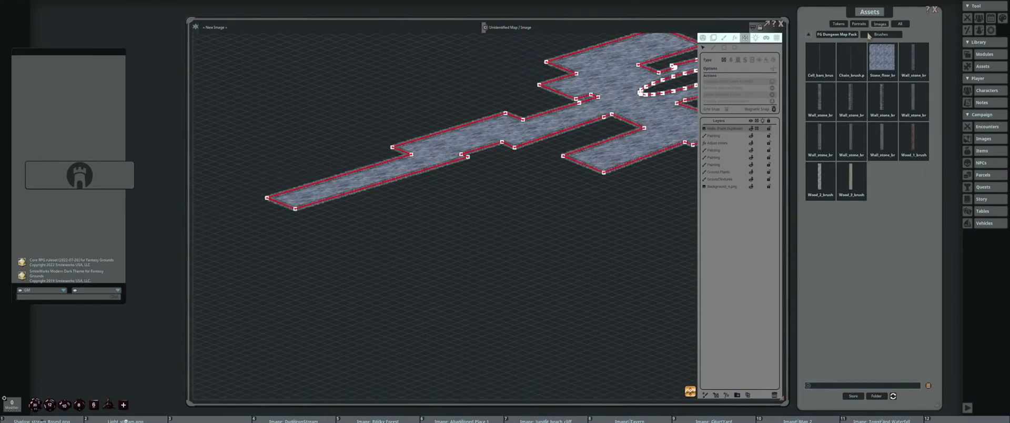
Open the Combat Tracker beside the map and enable line of sight and player vision preview for the map
click(967, 18)
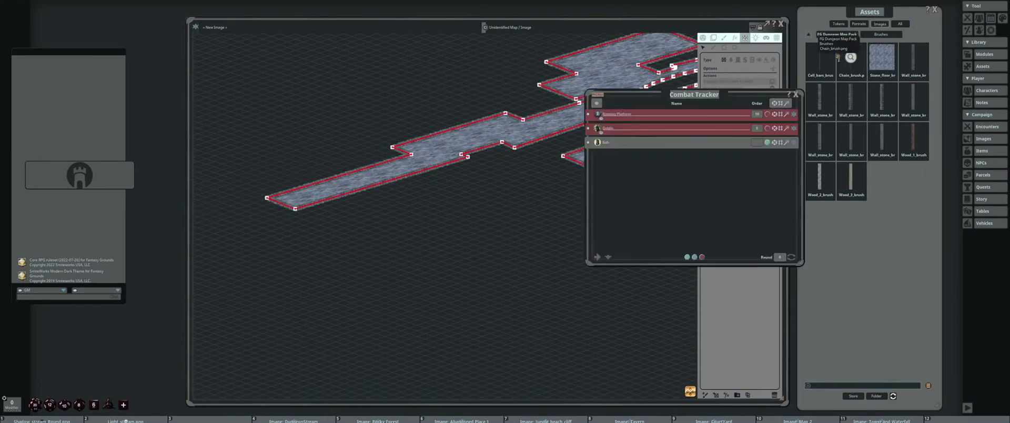
drag(659, 105, 804, 80)
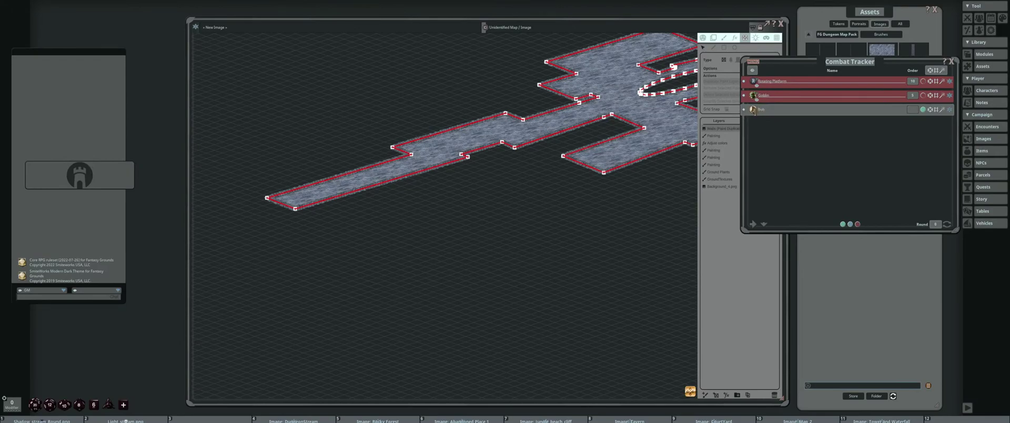
click(703, 38)
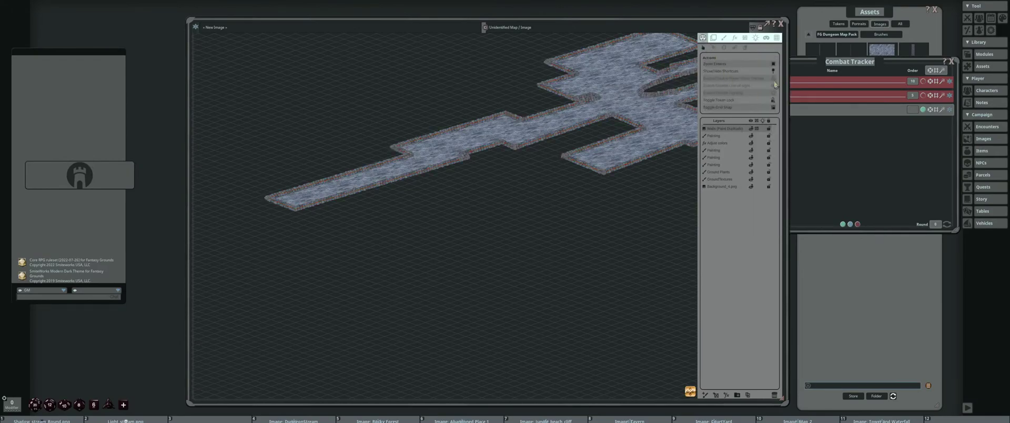
click(773, 93)
click(773, 85)
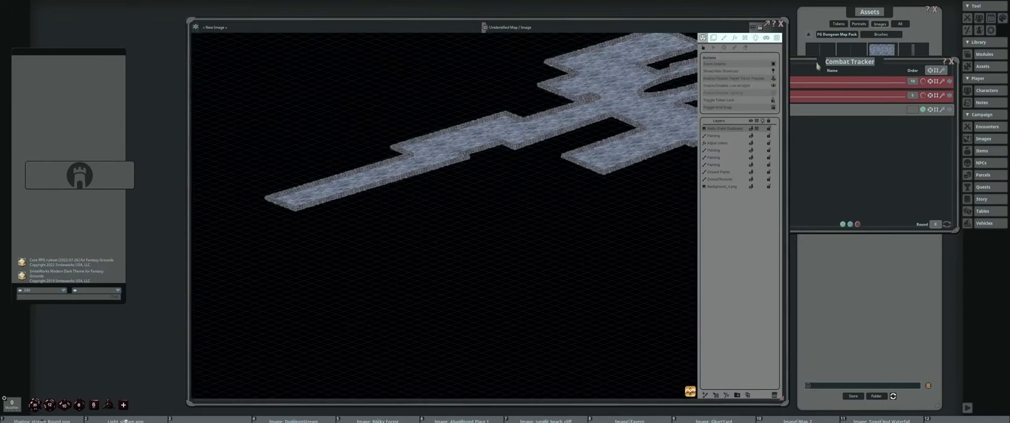
Place the player character's token from the Combat Tracker at the far end of the western corridor and check its vision
drag(828, 66, 862, 64)
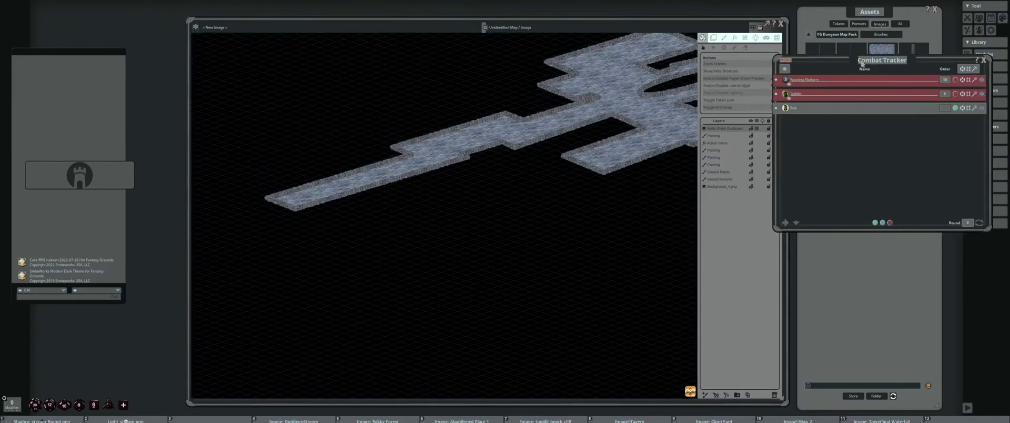
drag(786, 108, 305, 199)
scroll(327, 194, up, 3)
scroll(327, 194, up, 2)
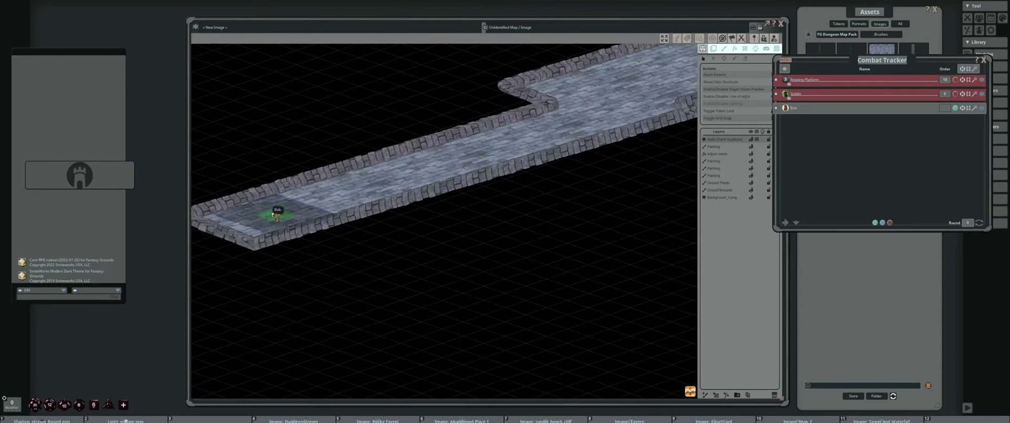
scroll(337, 200, up, 2)
scroll(373, 187, down, 3)
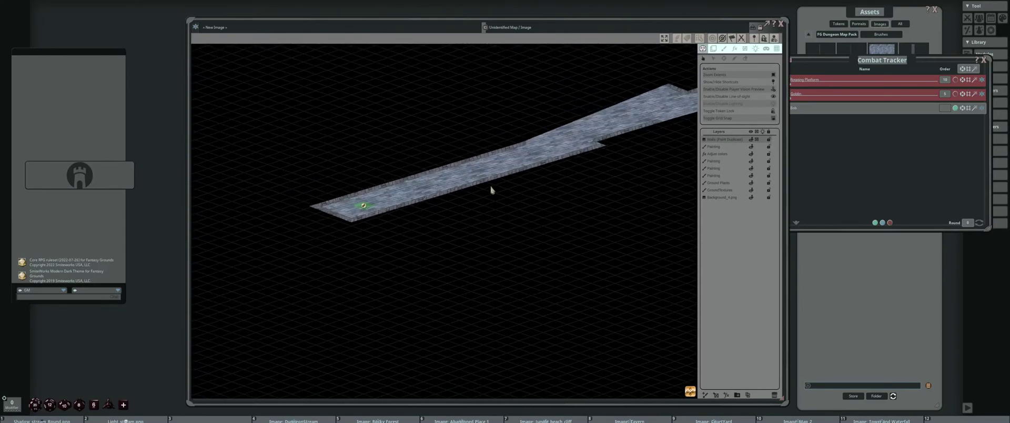
Move the character's token east along the western corridor past the widened section, checking its line of sight at the wall corners
scroll(425, 209, up, 2)
drag(268, 235, 379, 216)
key(Right)
key(Right)
key(Right)
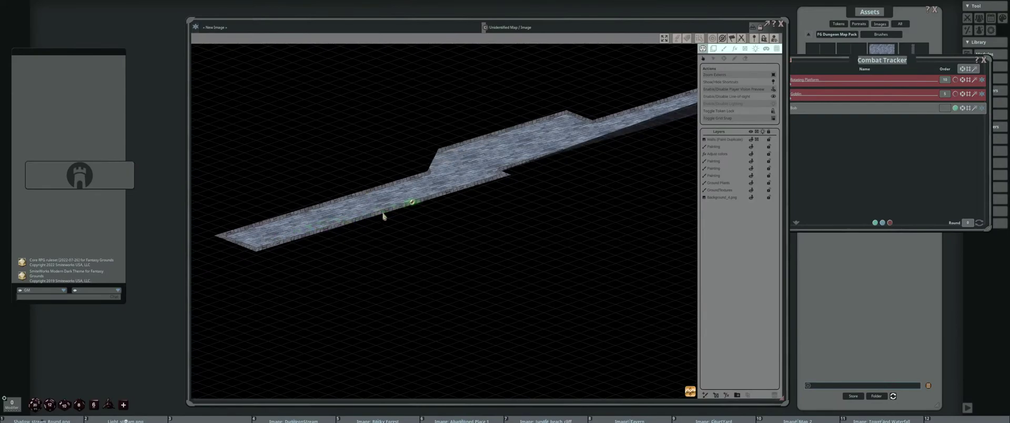
key(Up)
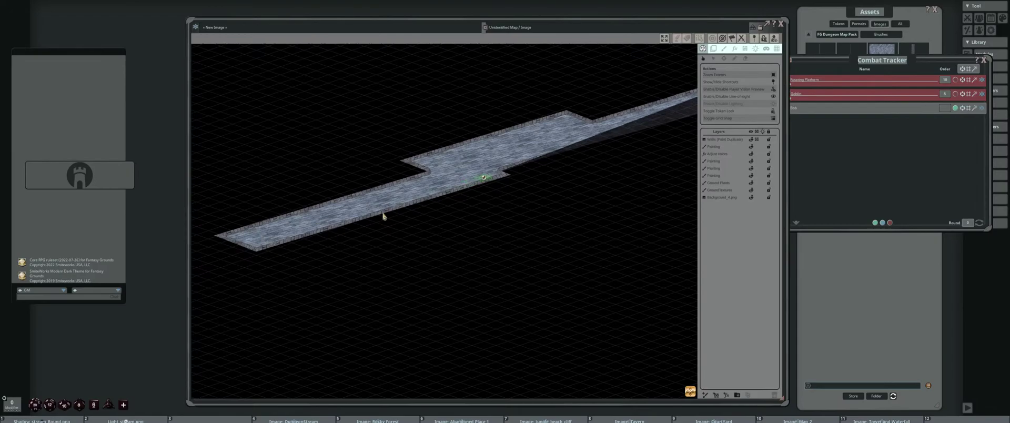
key(Right)
key(Right)
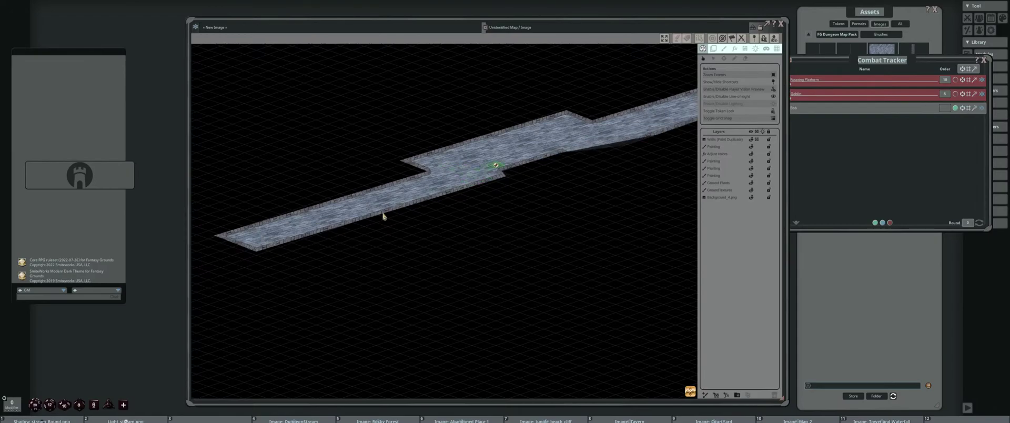
key(Right)
key(Right)
key(Right)
key(Right)
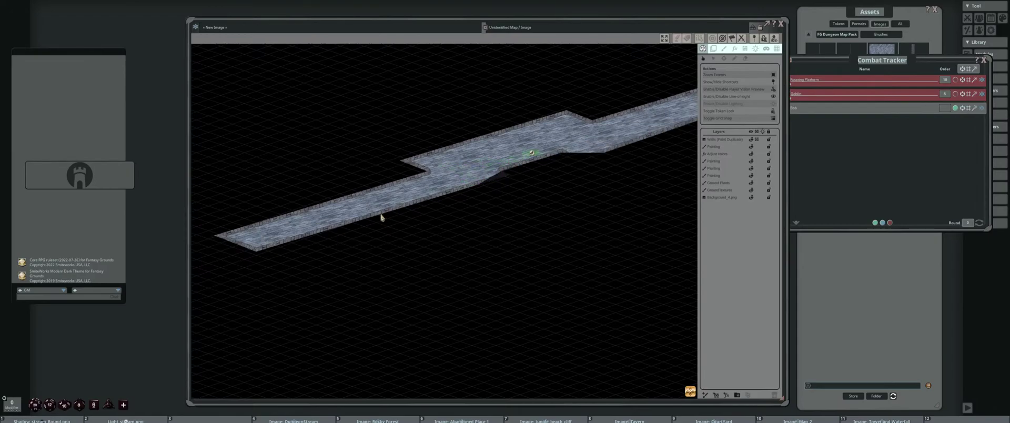
key(Right)
key(Right)
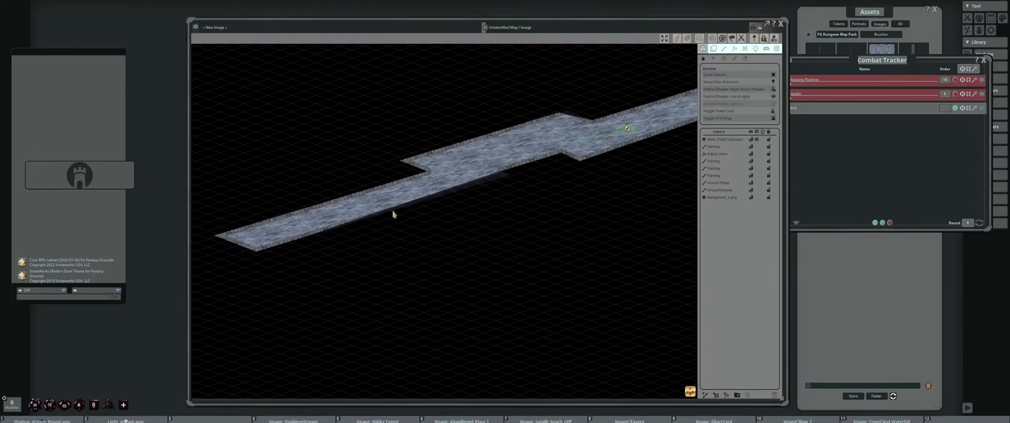
Move the token east to the end of the corridor and check its vision into the central junction
drag(622, 171, 440, 213)
key(Right)
key(Right)
key(Right)
key(Right)
key(Right)
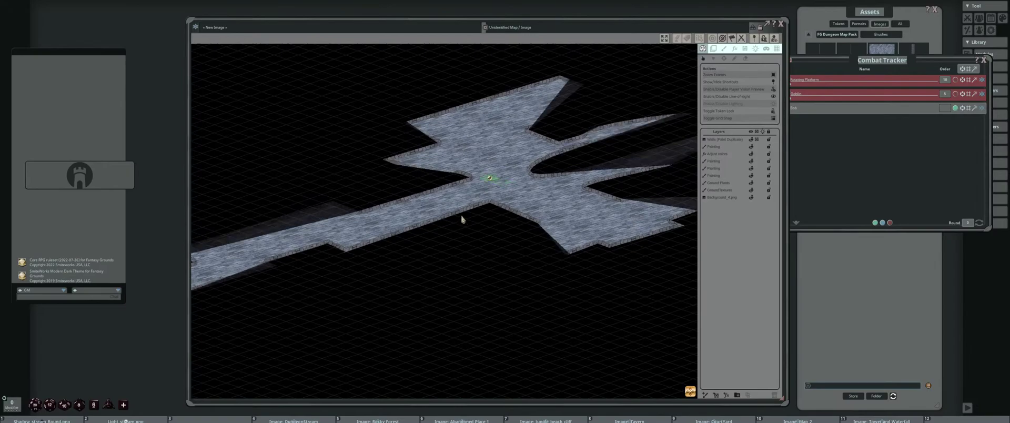
Move the token from the junction into the short north-western side passage and check how the walls block its vision
key(Up)
key(Up)
key(Up)
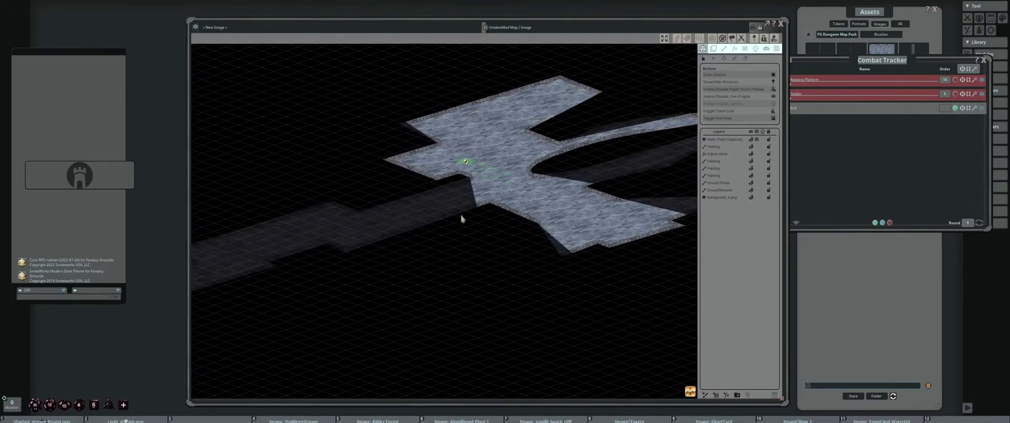
key(Right)
key(Right)
key(Right)
key(Right)
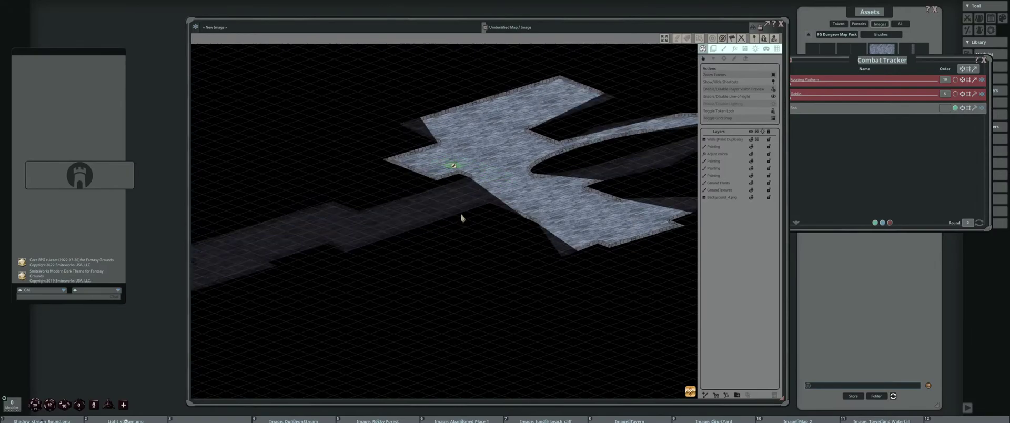
key(Up)
key(Up)
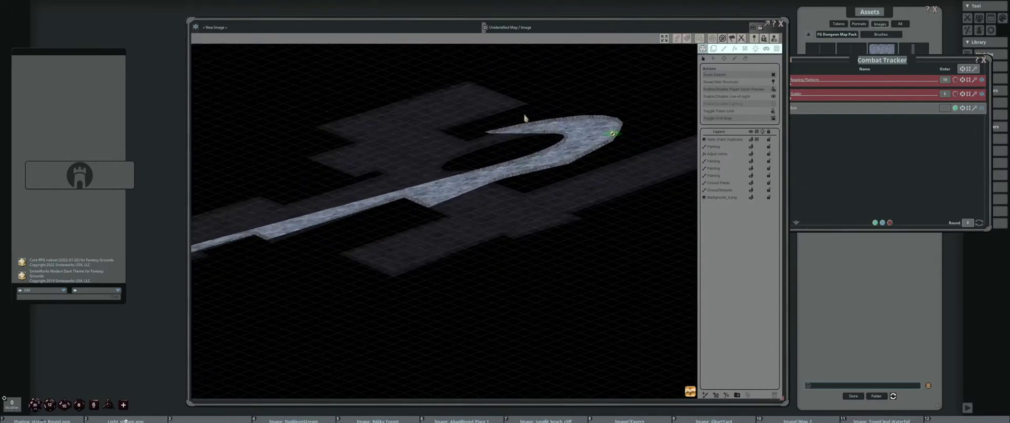
Delete all tokens from the dungeon map
right_click(612, 134)
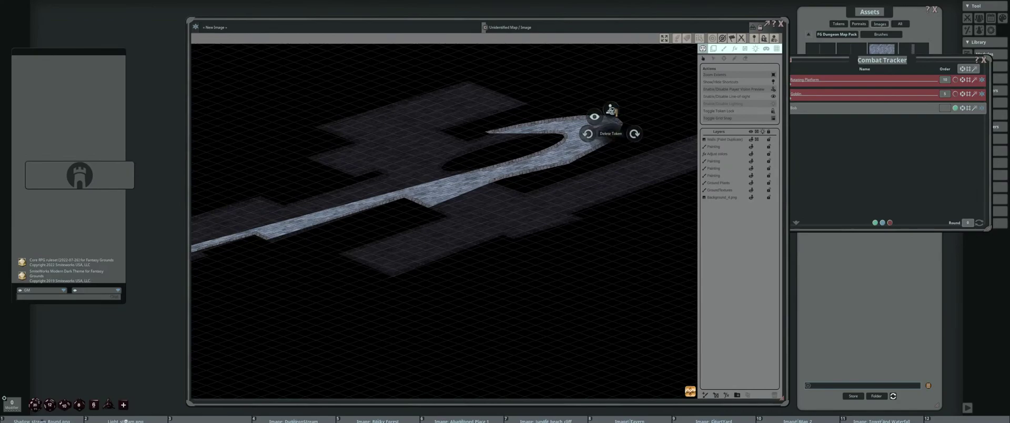
click(611, 111)
click(642, 108)
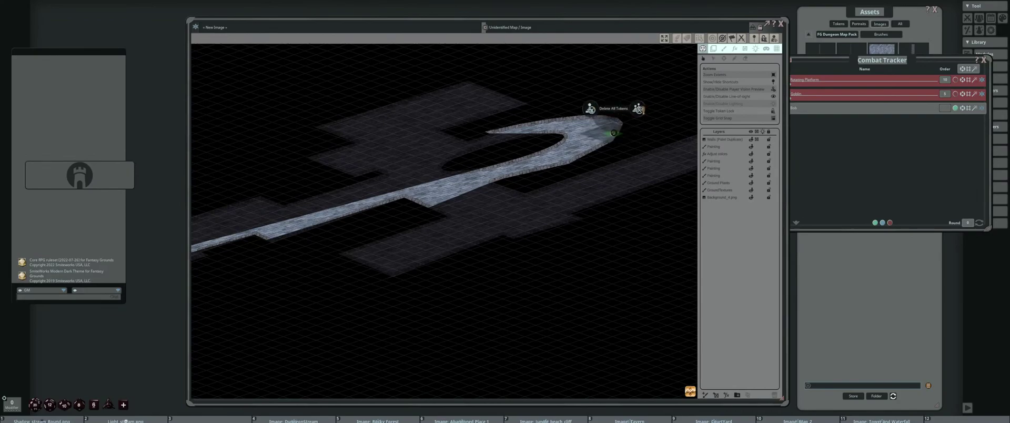
scroll(640, 110, down, 5)
scroll(588, 92, up, 3)
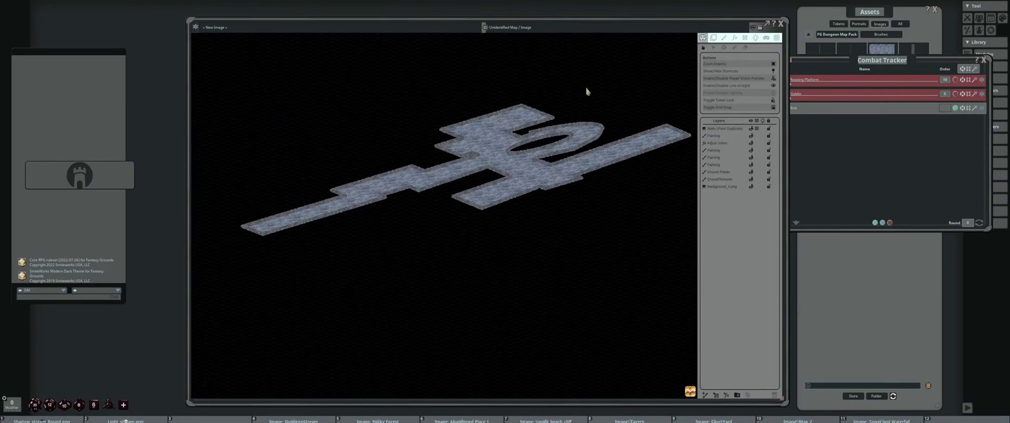
Disable line of sight for the map and delete the duplicated walls layer
click(728, 130)
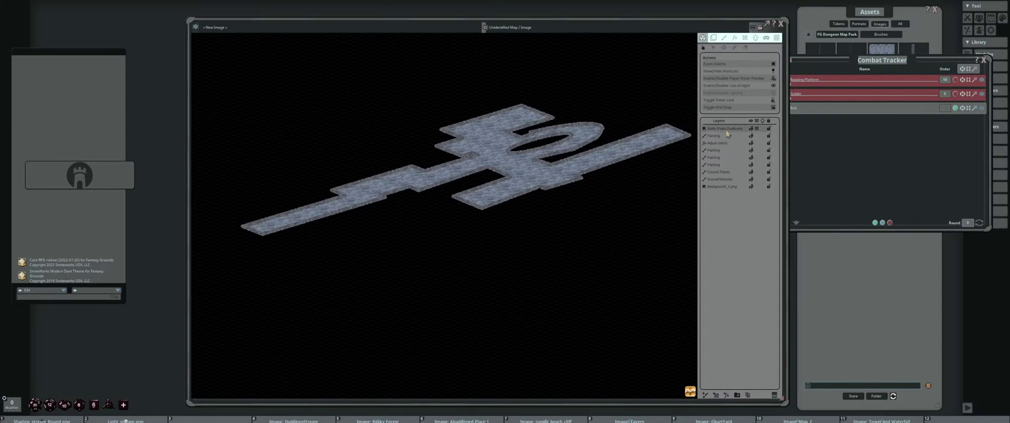
click(772, 86)
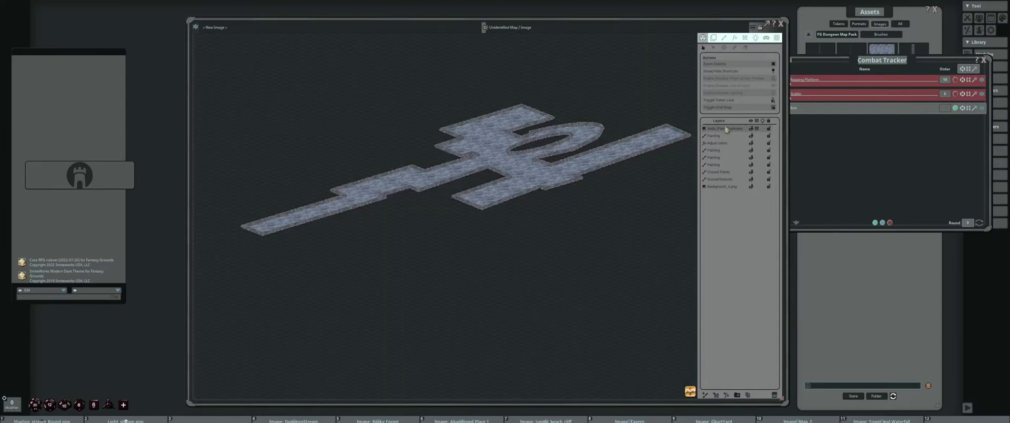
click(774, 395)
scroll(500, 270, down, 2)
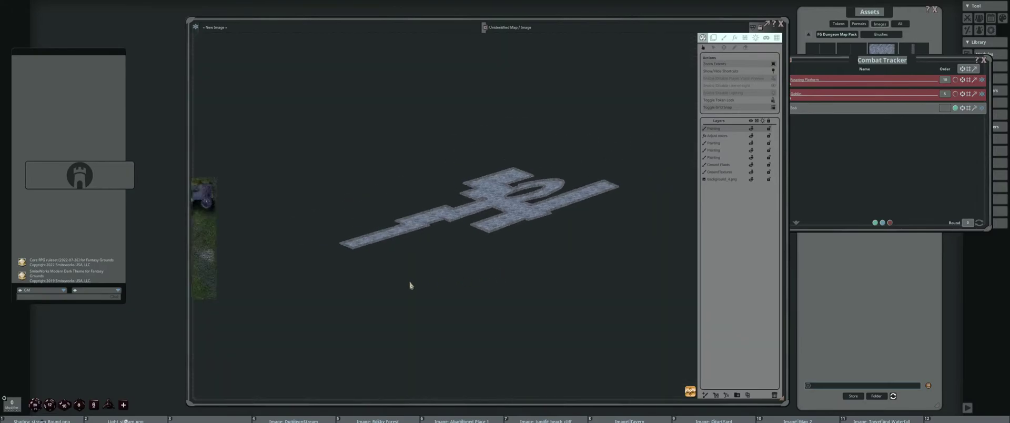
Delete the topmost painting layer, which holds the isometric stone dungeon
drag(409, 285, 535, 259)
scroll(354, 206, up, 2)
drag(354, 205, 265, 219)
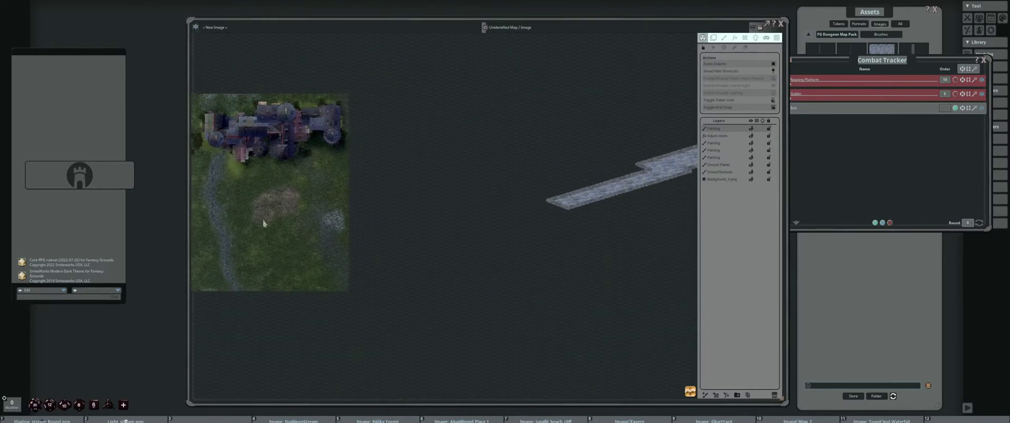
scroll(467, 248, up, 3)
drag(569, 245, 424, 261)
click(775, 394)
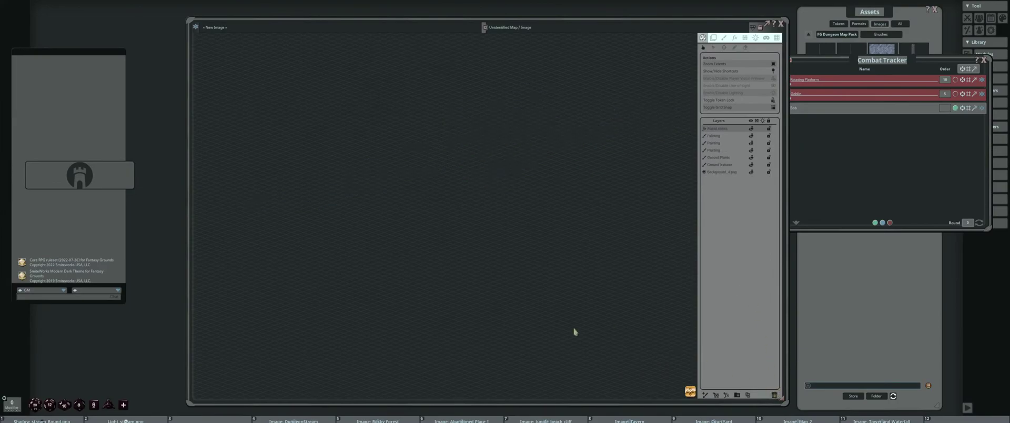
Bring the mansion map into view and close the Combat Tracker
scroll(315, 261, down, 2)
drag(316, 262, 617, 269)
scroll(603, 178, up, 2)
drag(670, 184, 490, 198)
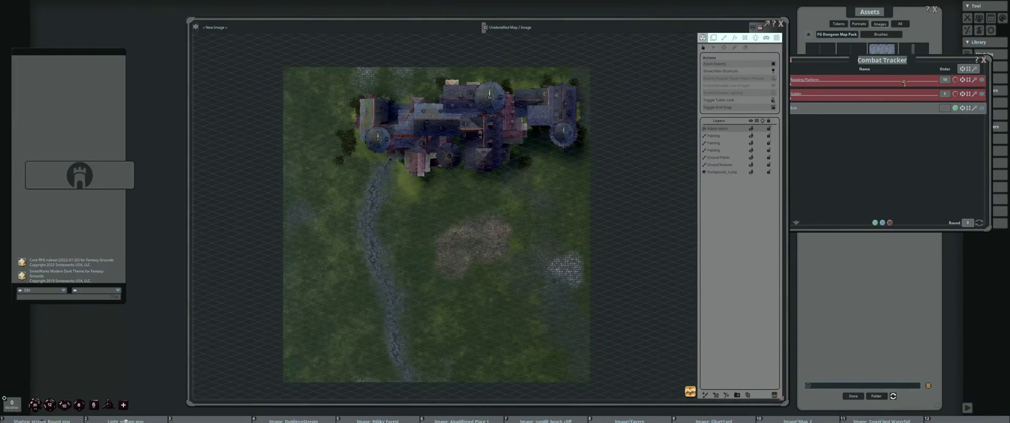
click(985, 60)
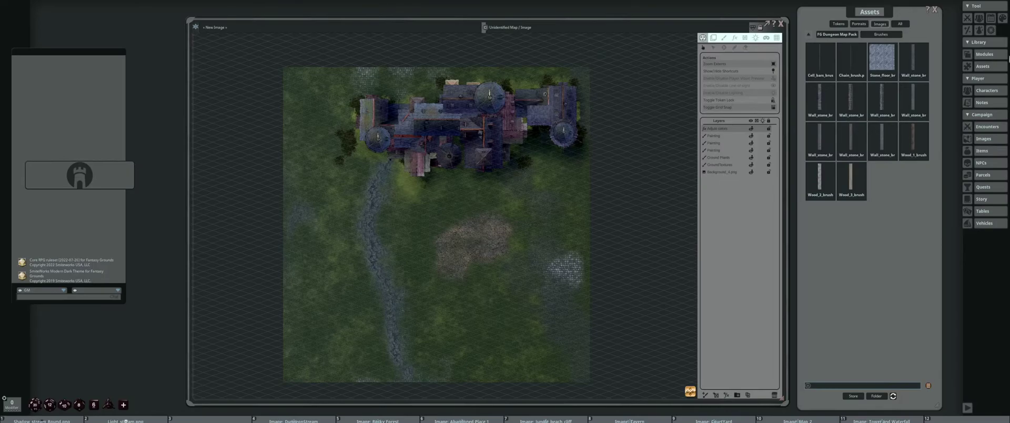
Set the map's grid size to 100 and change the grid type from isometric to square
click(777, 37)
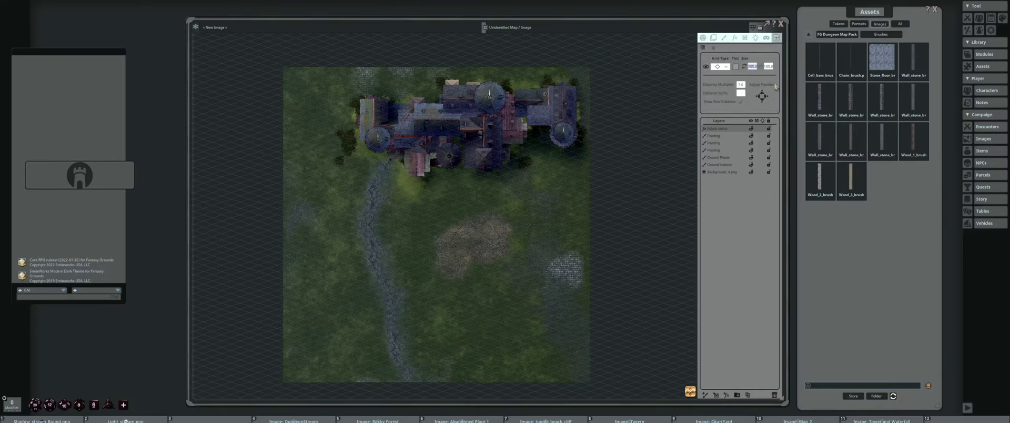
text(100)
key(Return)
click(720, 67)
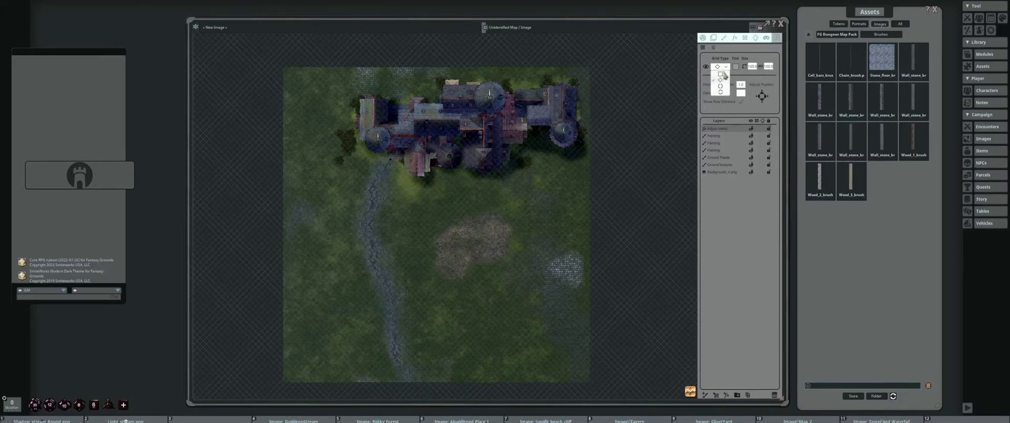
click(721, 74)
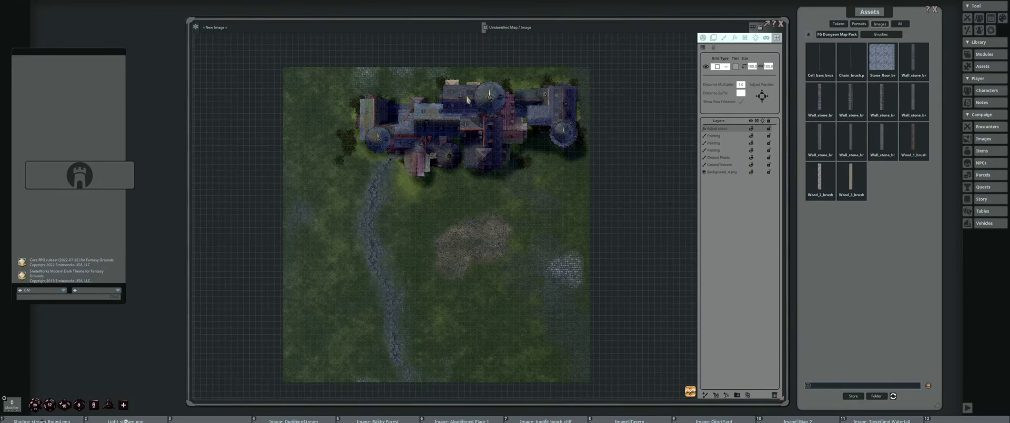
Examine how the square grid lies over the mansion and its grounds
scroll(467, 101, up, 2)
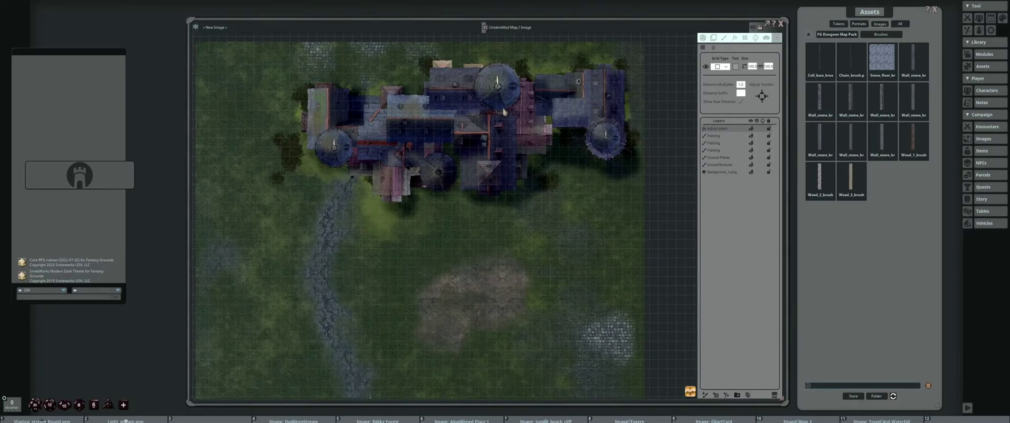
scroll(500, 113, down, 2)
scroll(492, 116, up, 3)
scroll(486, 113, down, 2)
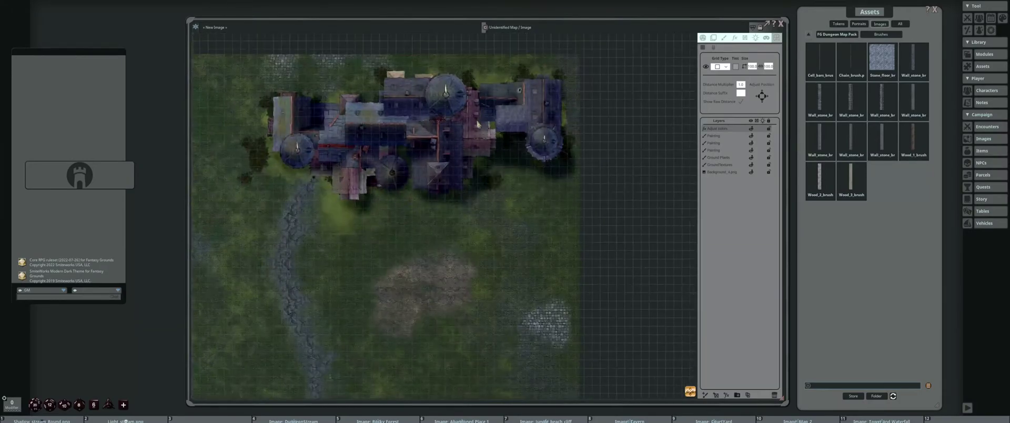
scroll(484, 111, up, 2)
scroll(485, 112, down, 2)
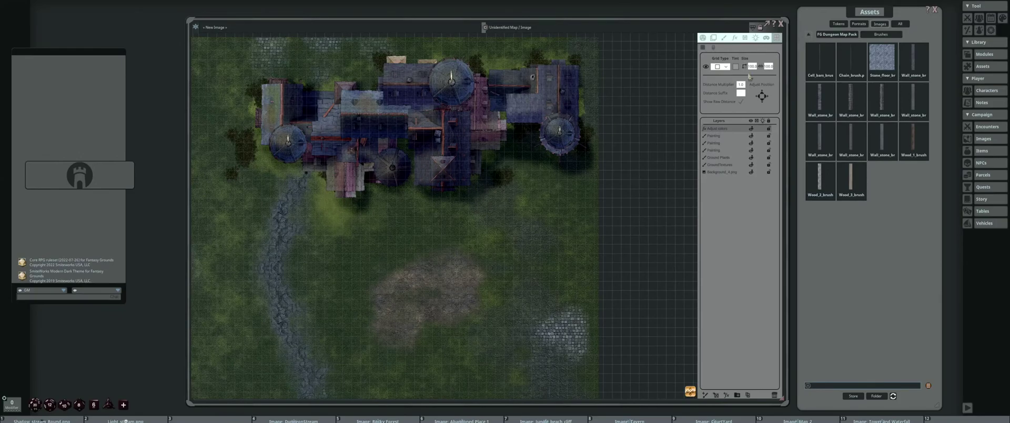
Open the paint tools for the mansion map and filter the image assets of all packs by "tree"
click(725, 40)
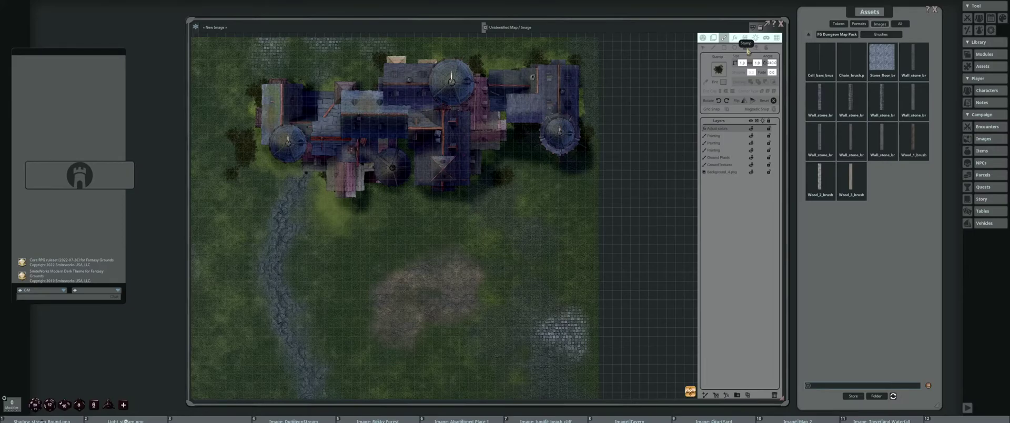
scroll(487, 140, up, 2)
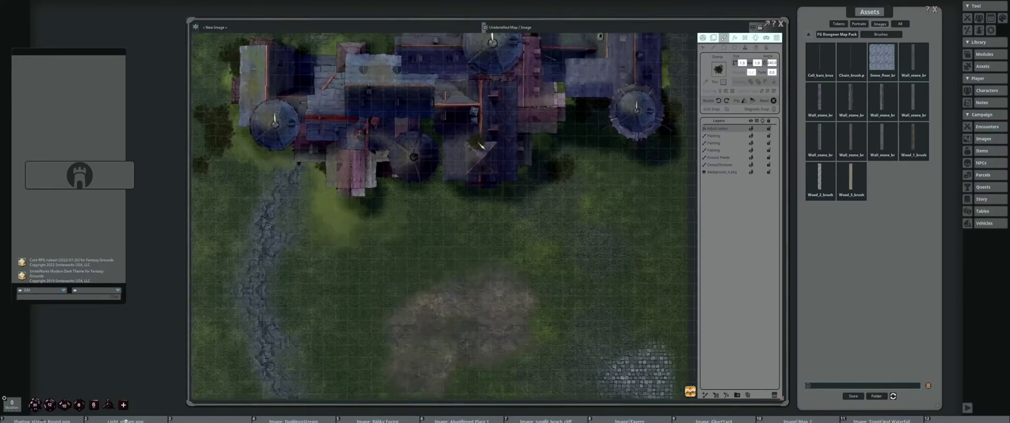
scroll(479, 146, down, 3)
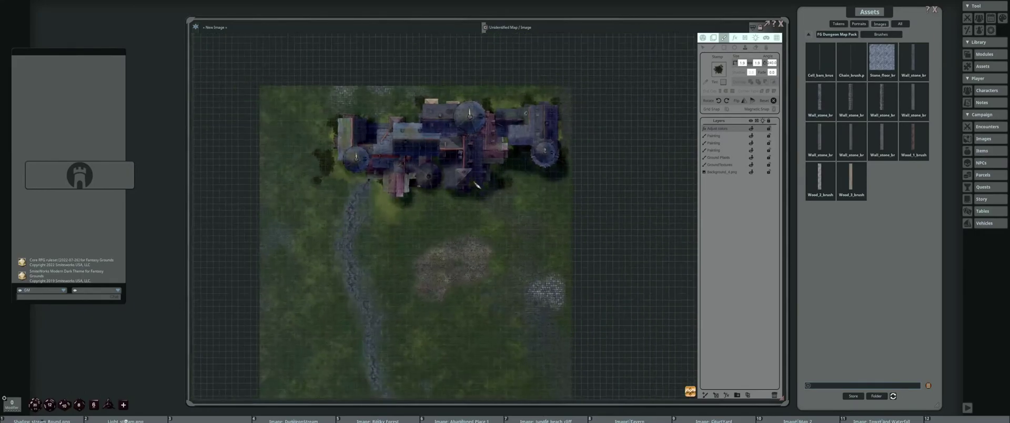
scroll(477, 185, up, 2)
drag(476, 142, 442, 170)
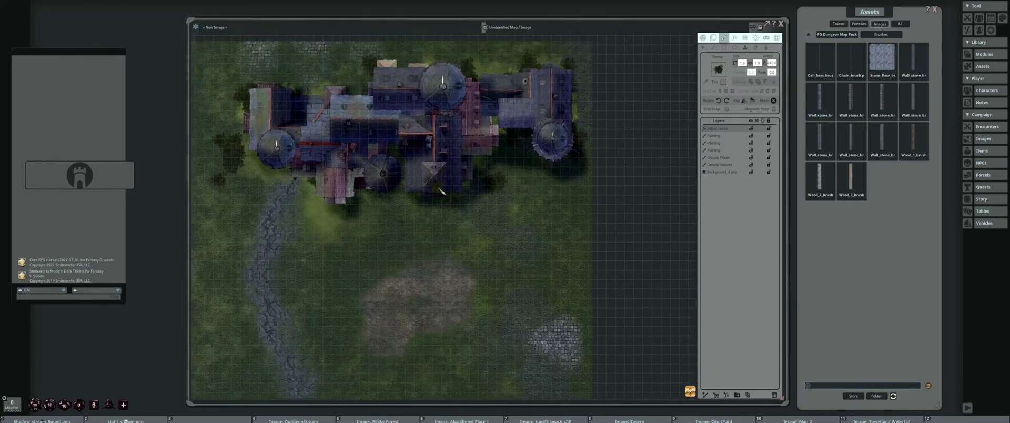
click(809, 34)
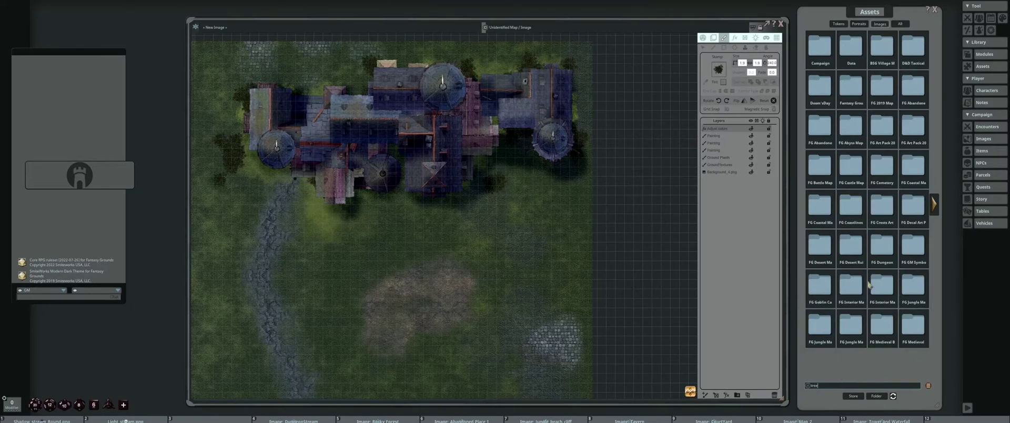
key(Return)
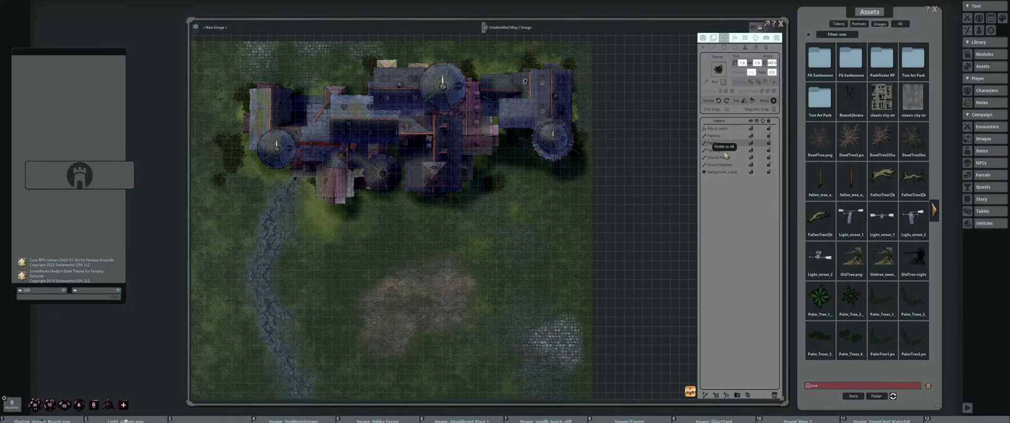
Rename the mansion's two painting layers as building layers, calling the upper one "Building upper"
double_click(729, 150)
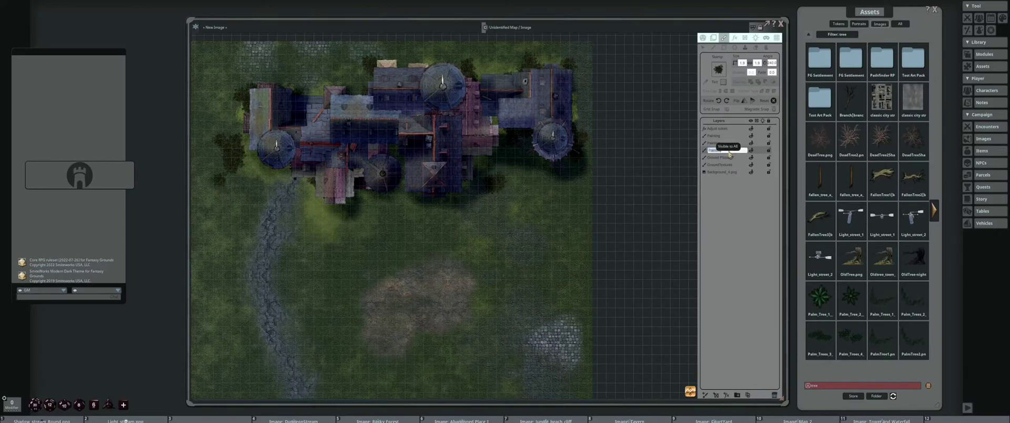
text(Build)
key(Return)
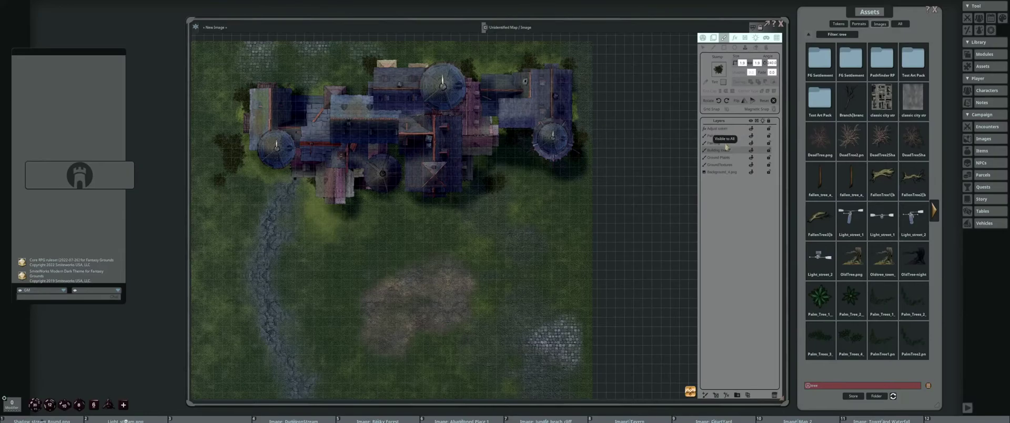
double_click(727, 144)
text(Bu)
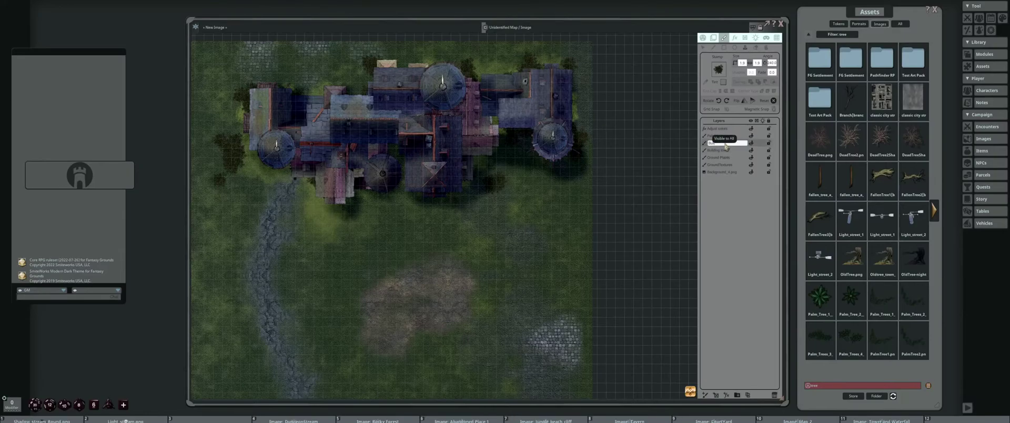
text(ilding upper)
key(Return)
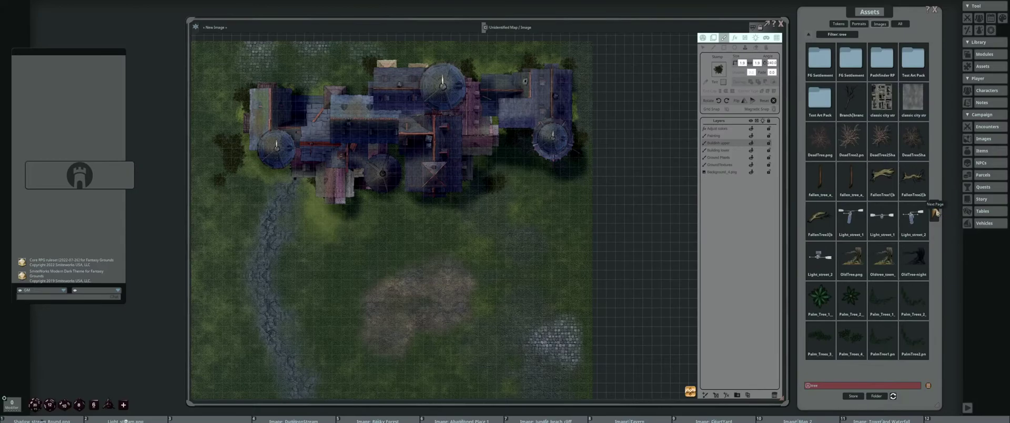
Browse the first pages of tree assets and preview two leafy tree images at larger size
click(936, 213)
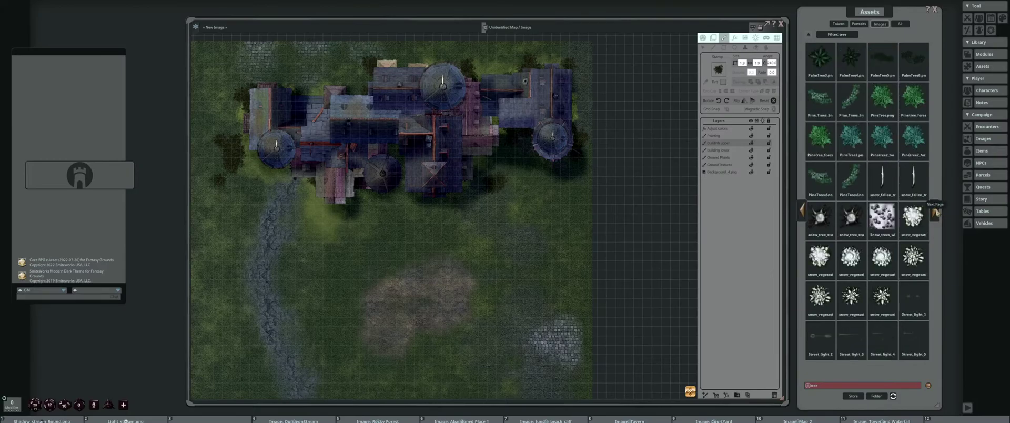
click(936, 213)
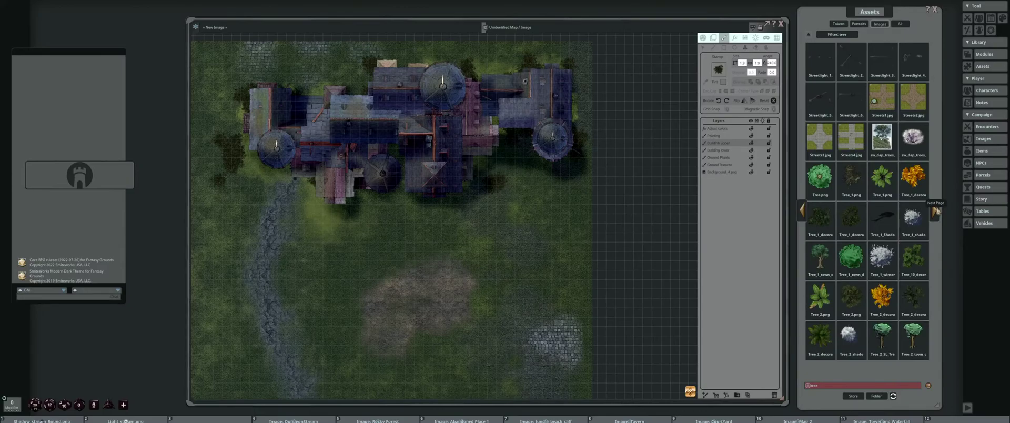
click(936, 211)
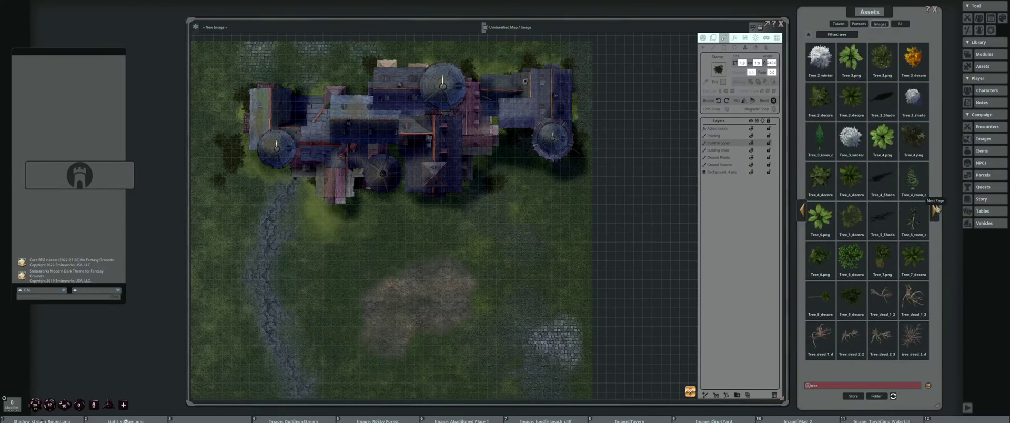
click(848, 269)
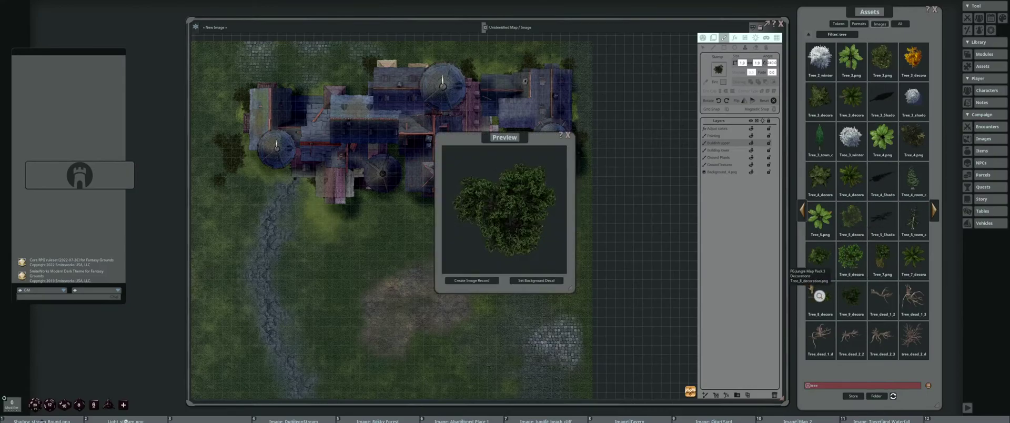
click(569, 137)
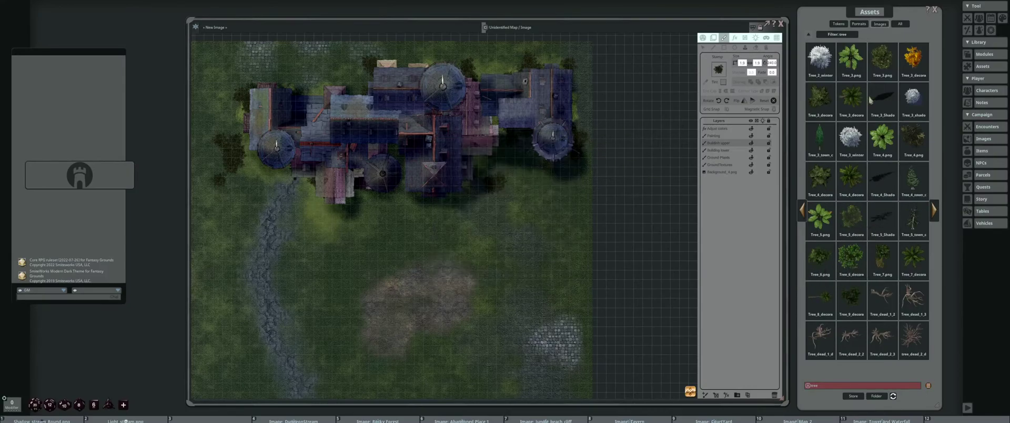
click(882, 59)
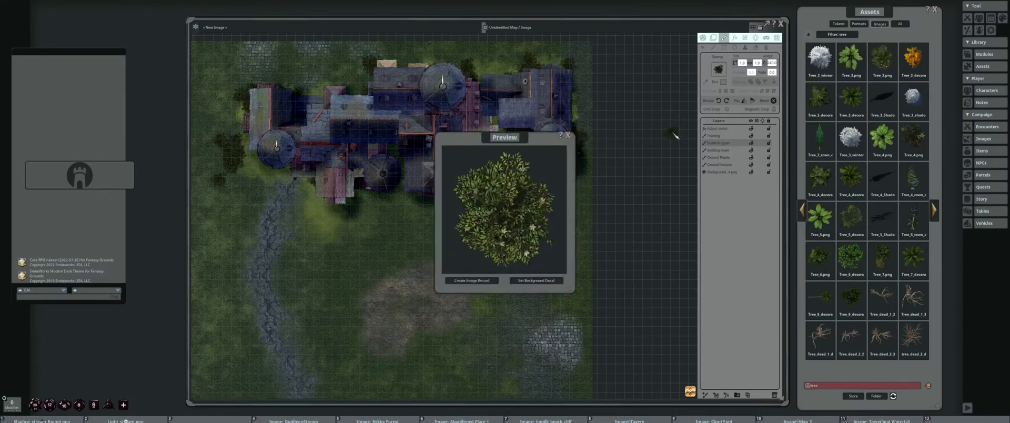
click(568, 135)
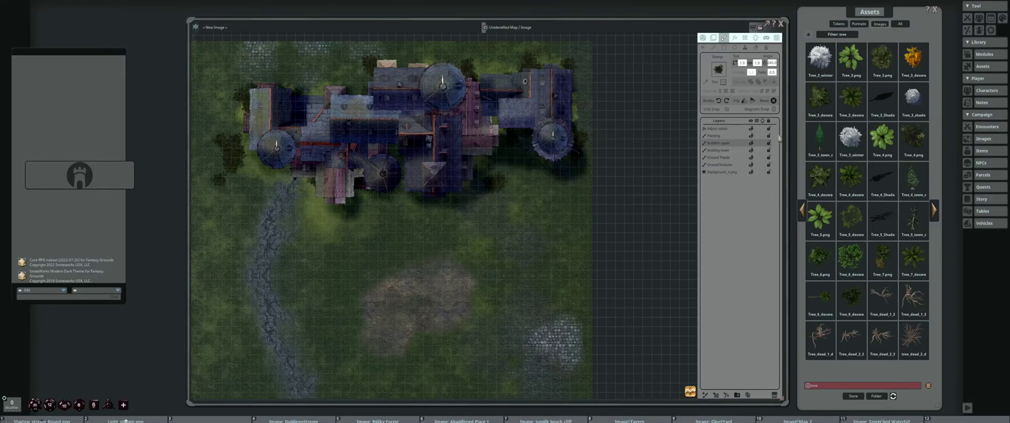
Look through the remaining pages of tree assets, from the dead trees and tree groups to the vegetation images
click(934, 211)
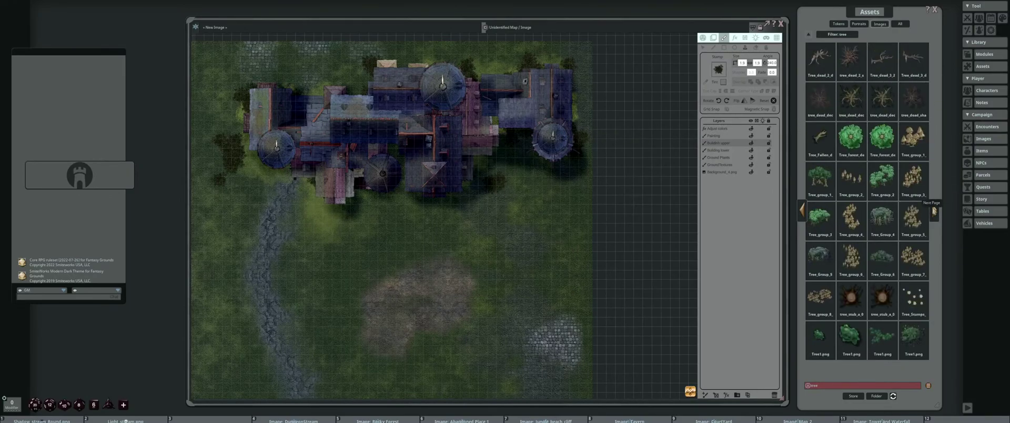
click(935, 213)
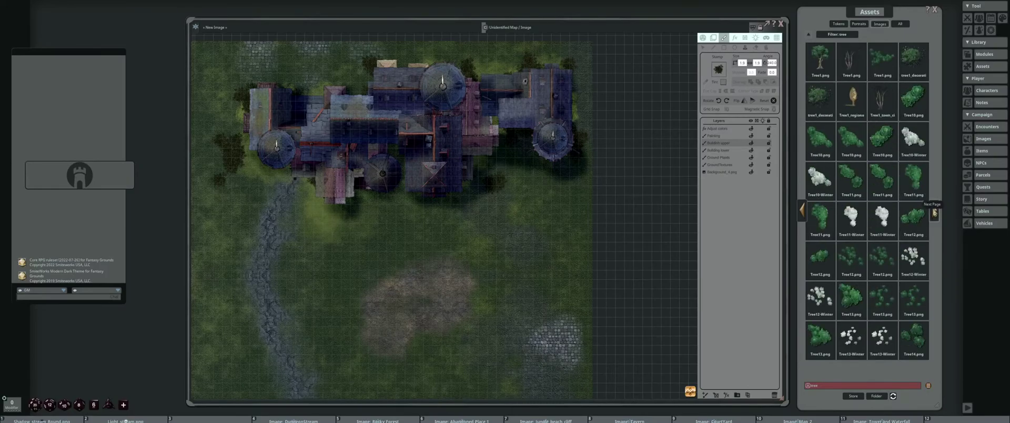
click(935, 213)
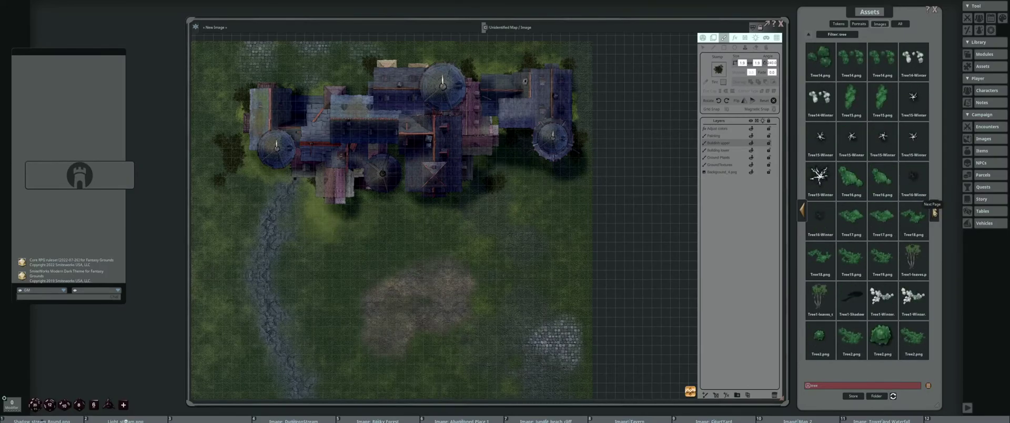
click(935, 213)
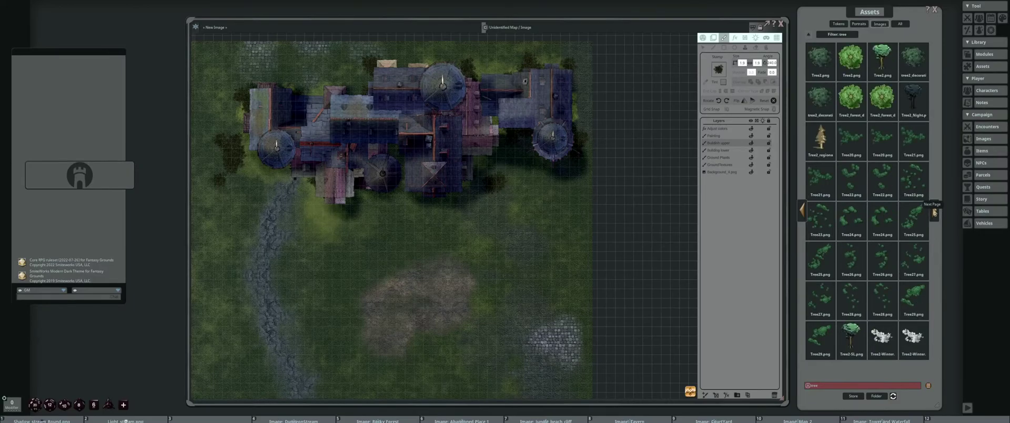
click(935, 212)
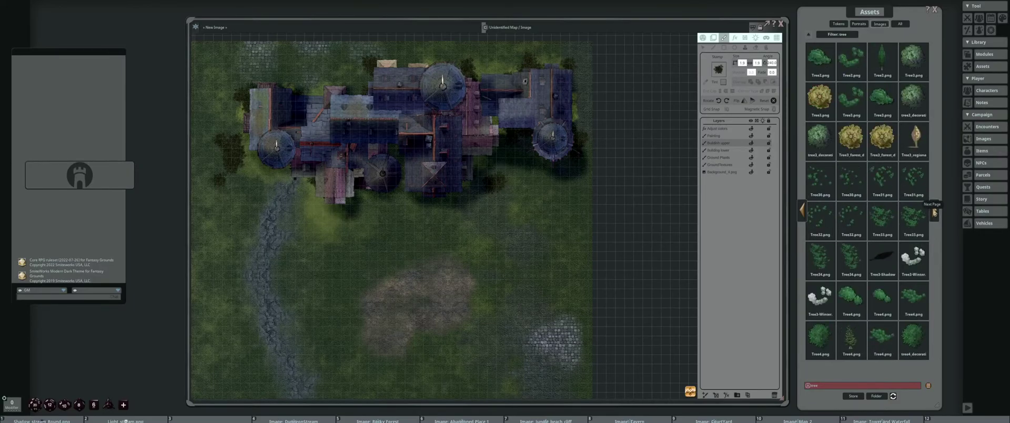
click(935, 212)
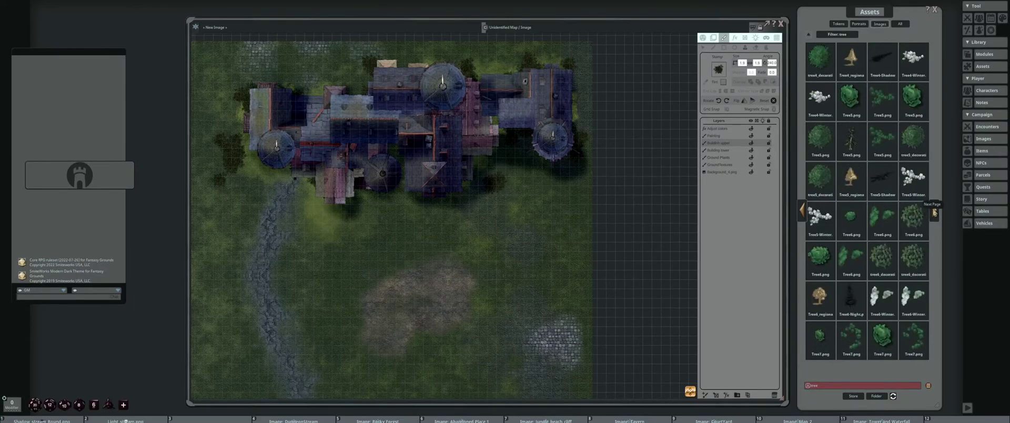
click(935, 212)
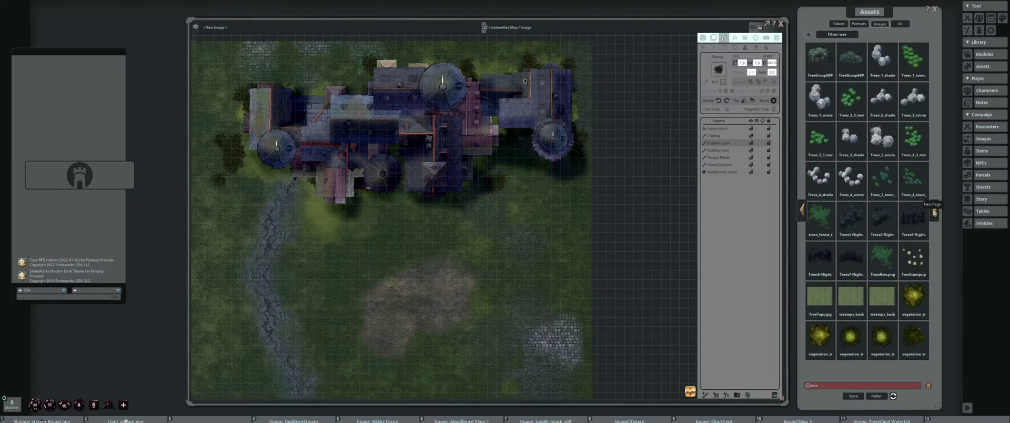
click(935, 213)
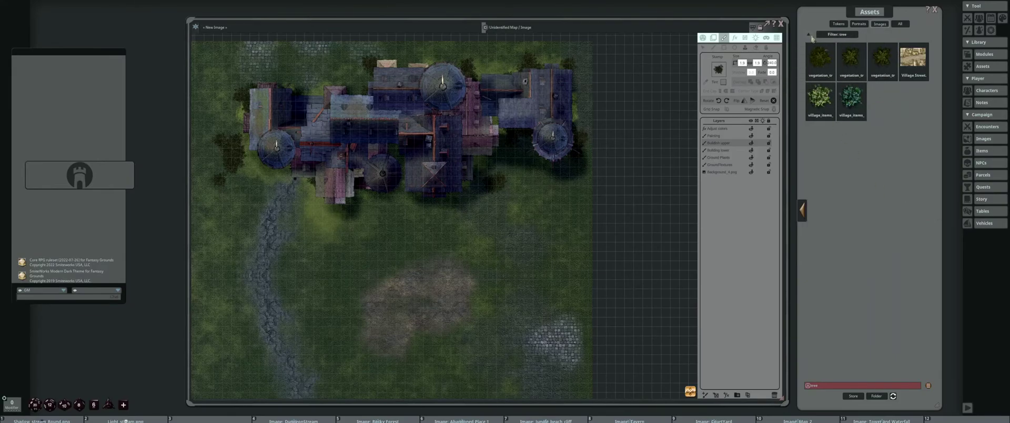
click(803, 213)
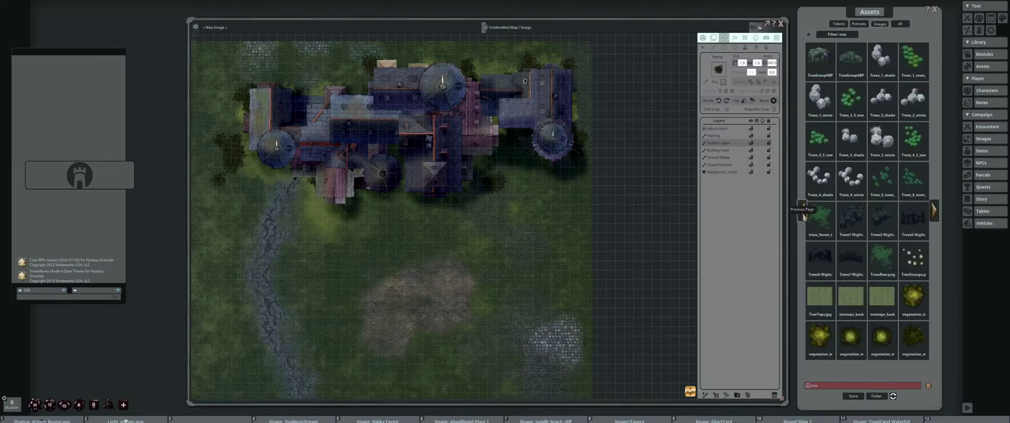
click(804, 215)
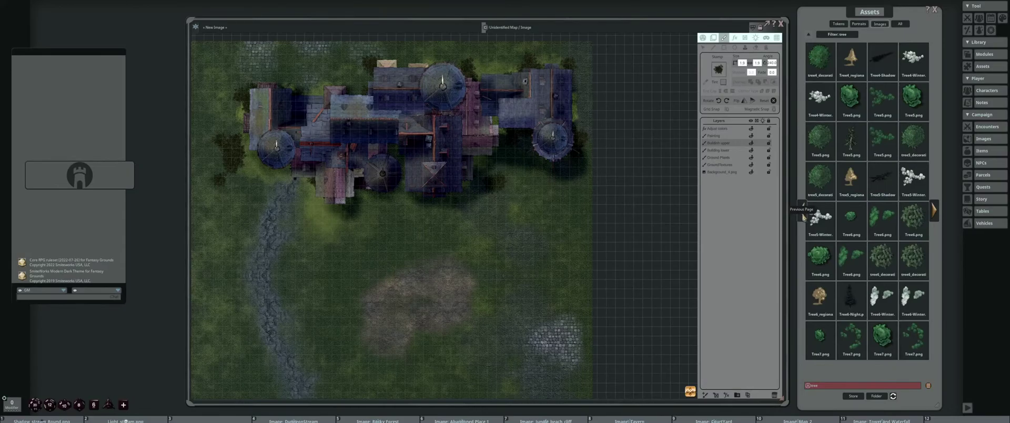
Add a new painting layer and draw a rectangular tiled room with stone walls on the empty grid beside the mansion map
click(713, 38)
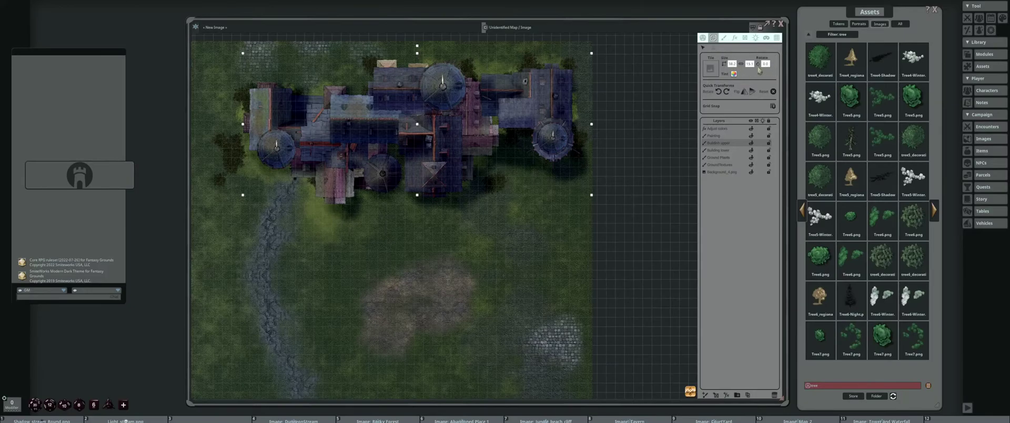
scroll(647, 121, down, 2)
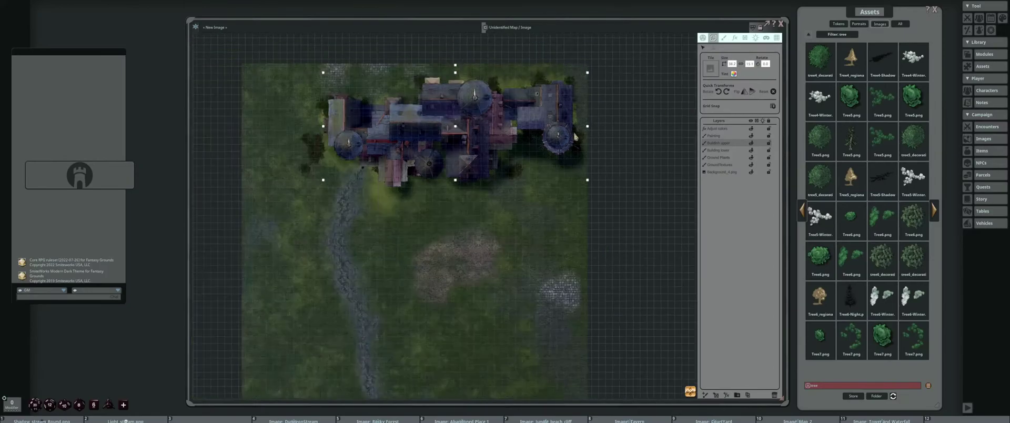
click(724, 37)
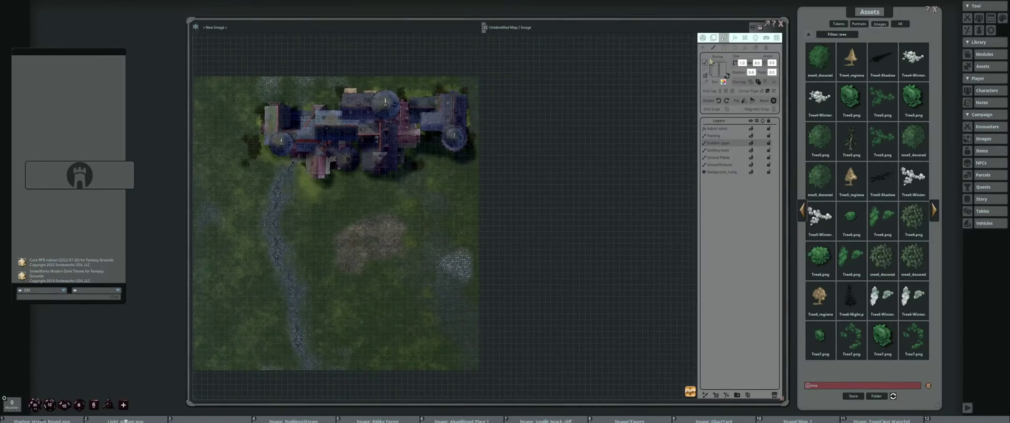
click(724, 47)
click(706, 395)
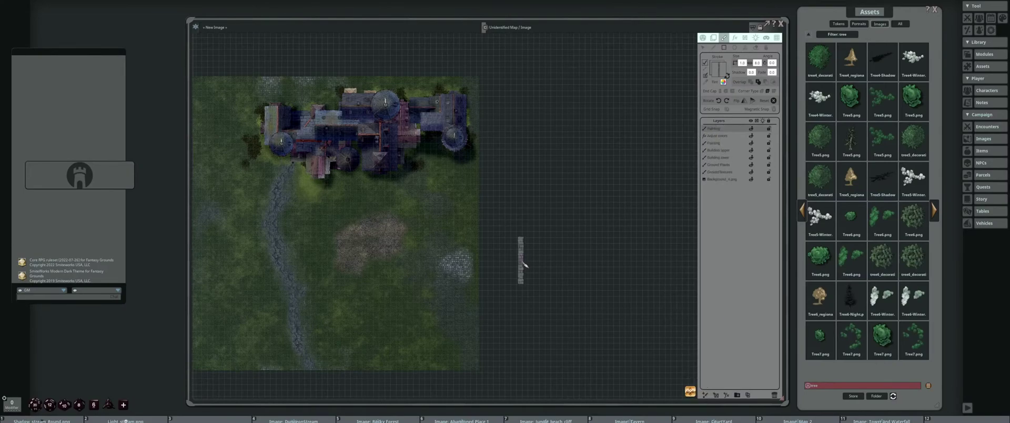
drag(545, 257, 375, 258)
drag(391, 109, 551, 230)
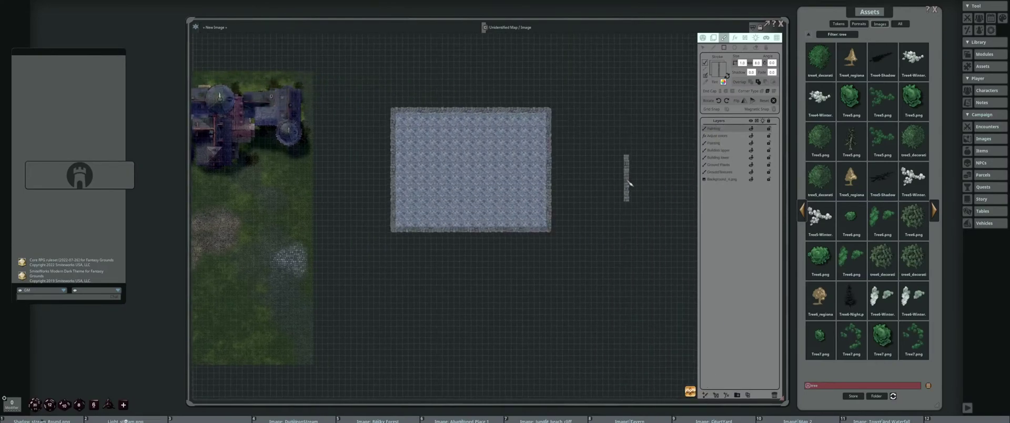
Try rotating the room's painting layer by 45 degrees and undo the rotation
click(713, 37)
scroll(537, 158, up, 3)
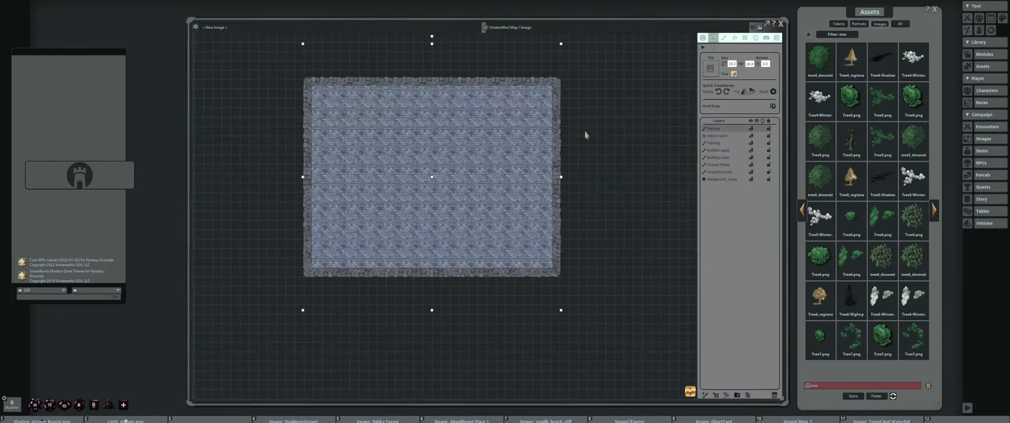
click(765, 64)
key(Return)
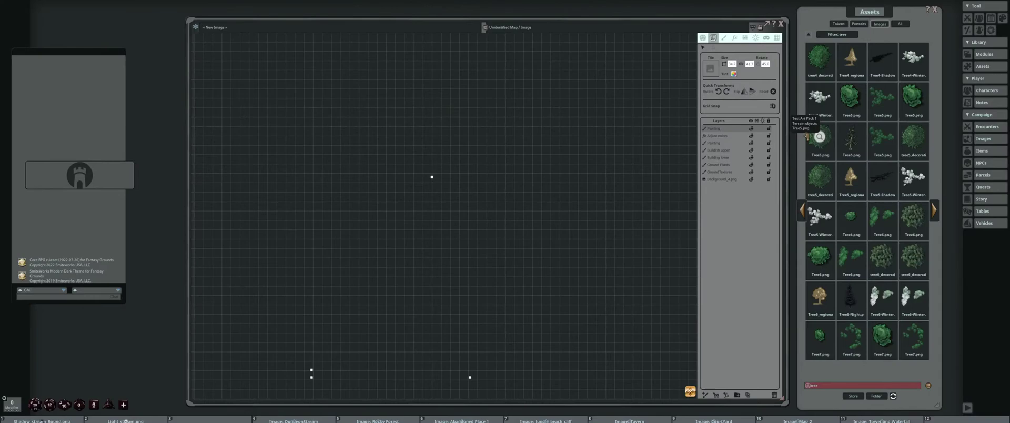
scroll(532, 149, down, 3)
scroll(522, 111, up, 1)
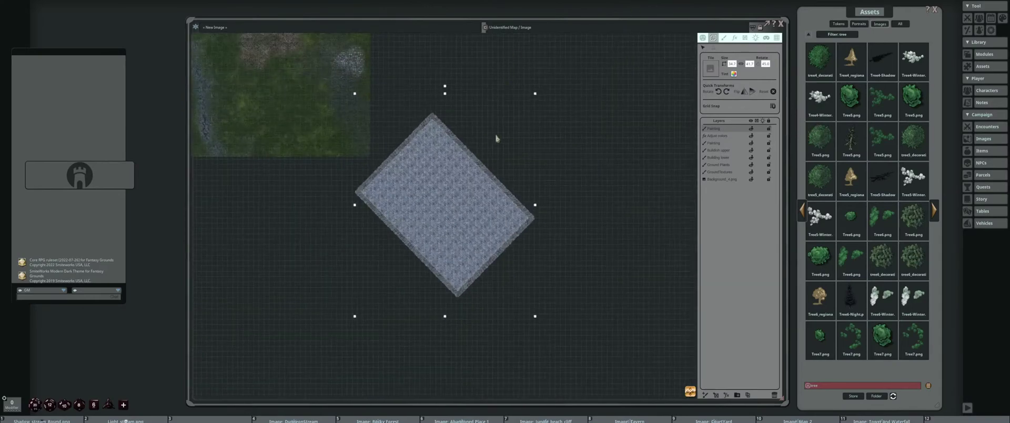
scroll(523, 106, down, 1)
scroll(534, 112, up, 1)
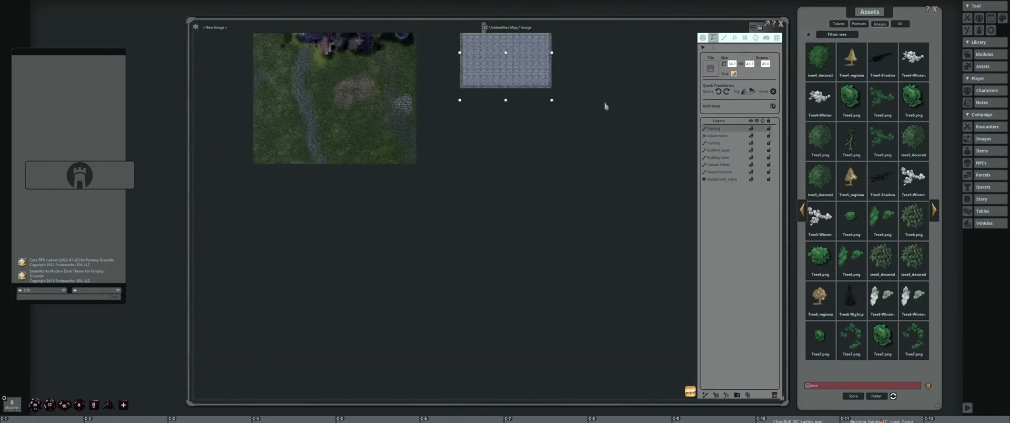
scroll(605, 104, up, 3)
scroll(544, 113, up, 1)
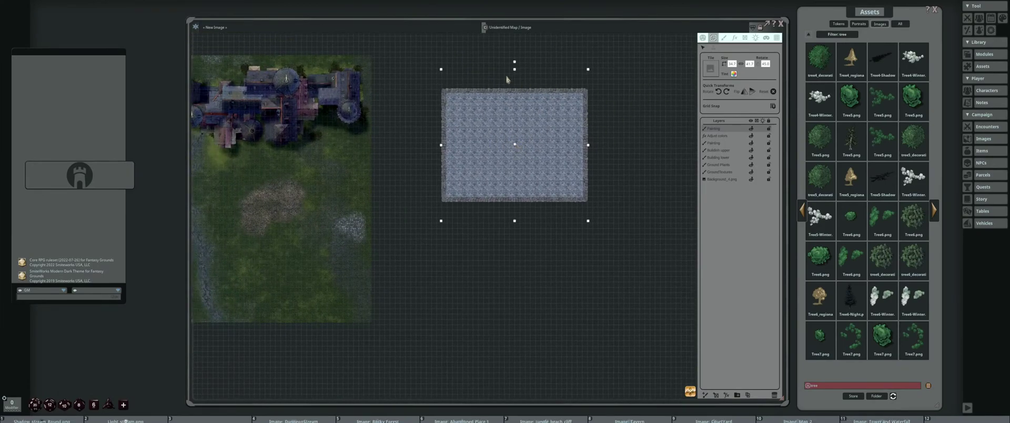
Set the rotation of the room's painting layer to 45 degrees
key(ctrl)
drag(515, 64, 520, 62)
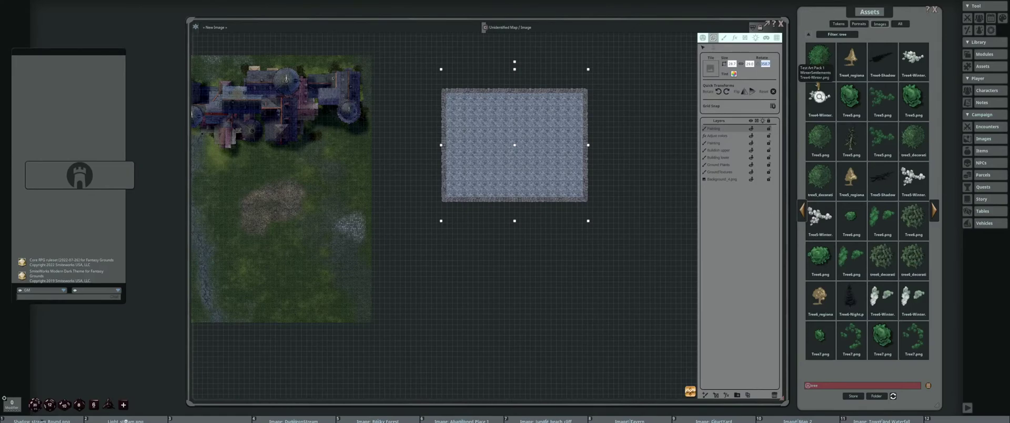
key(Return)
drag(516, 197, 575, 75)
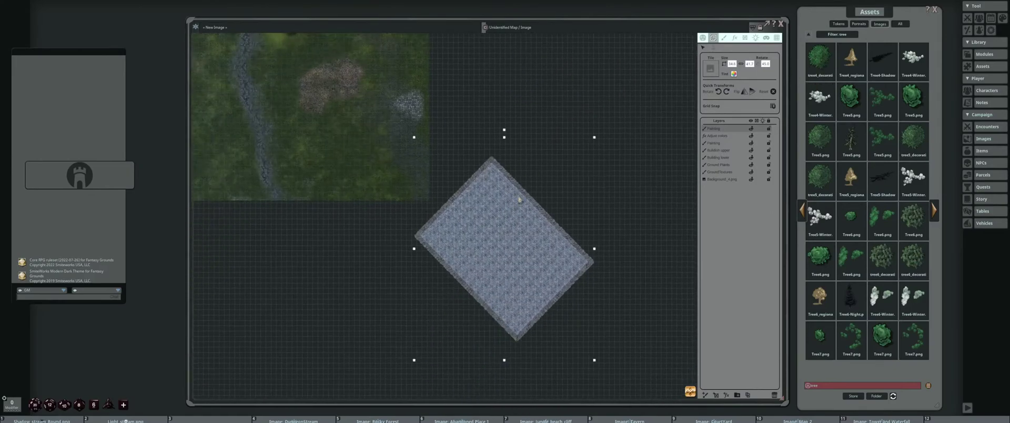
drag(562, 255, 506, 138)
drag(613, 165, 523, 270)
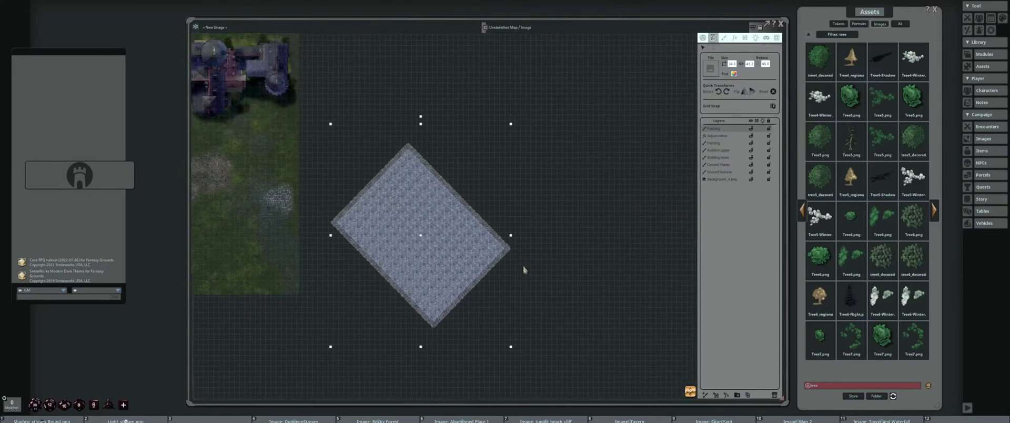
drag(455, 265, 550, 268)
drag(514, 239, 541, 190)
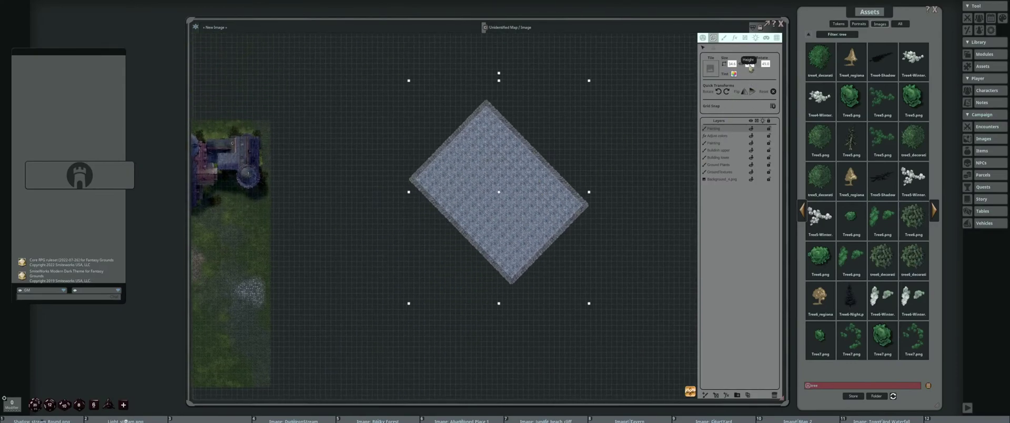
Try a smaller height for the rotated room's painting layer and undo the resize
key(Tab)
click(741, 65)
double_click(749, 64)
key(Return)
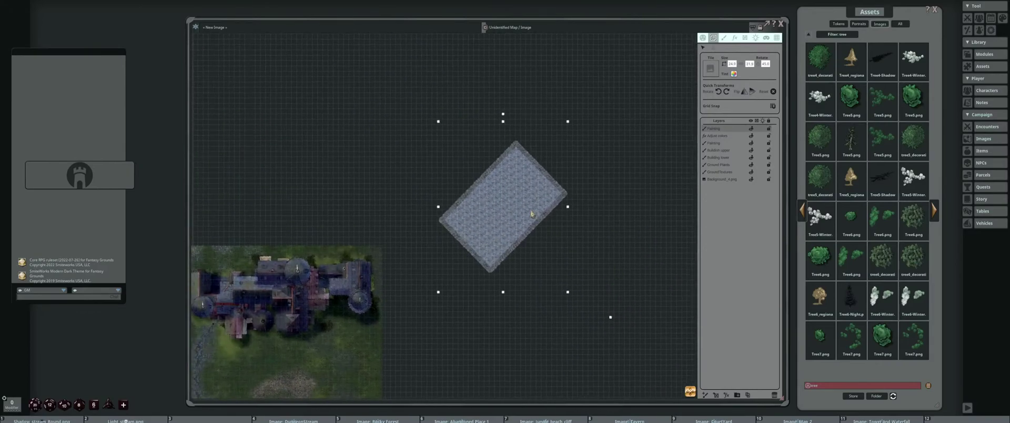
scroll(588, 216, up, 3)
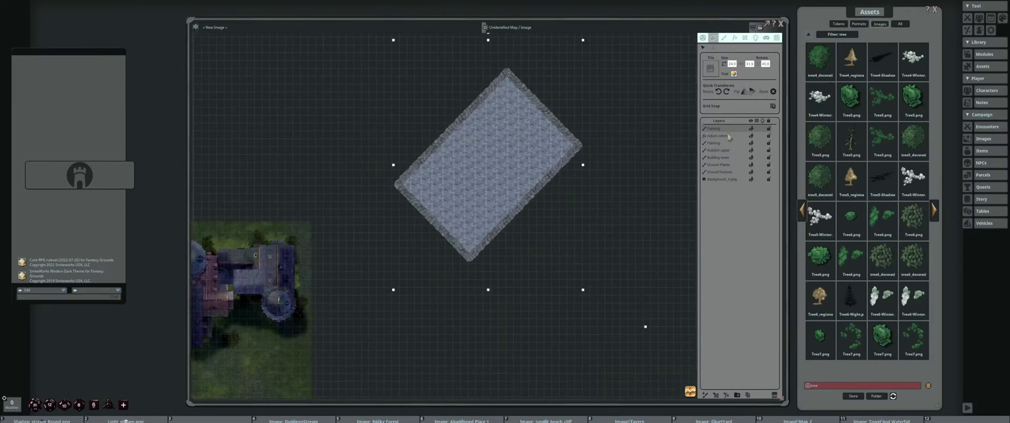
scroll(505, 226, down, 3)
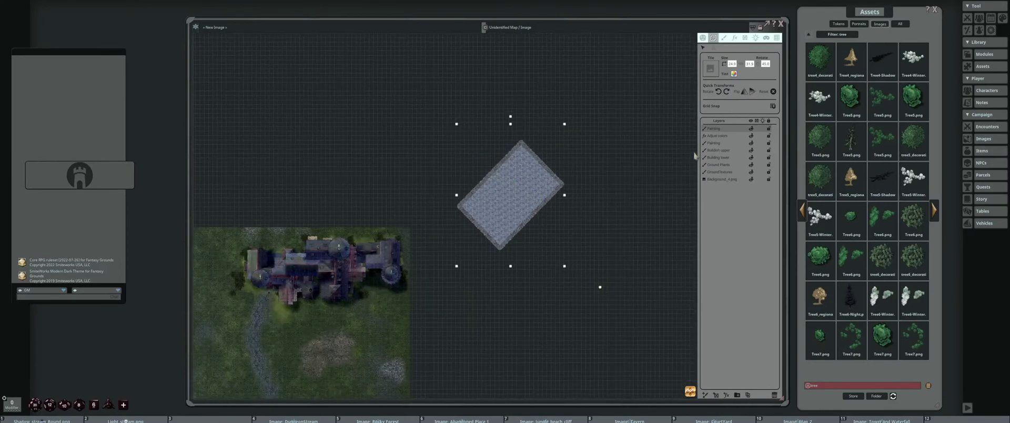
key(ctrl+z)
drag(634, 215, 592, 154)
scroll(600, 194, up, 2)
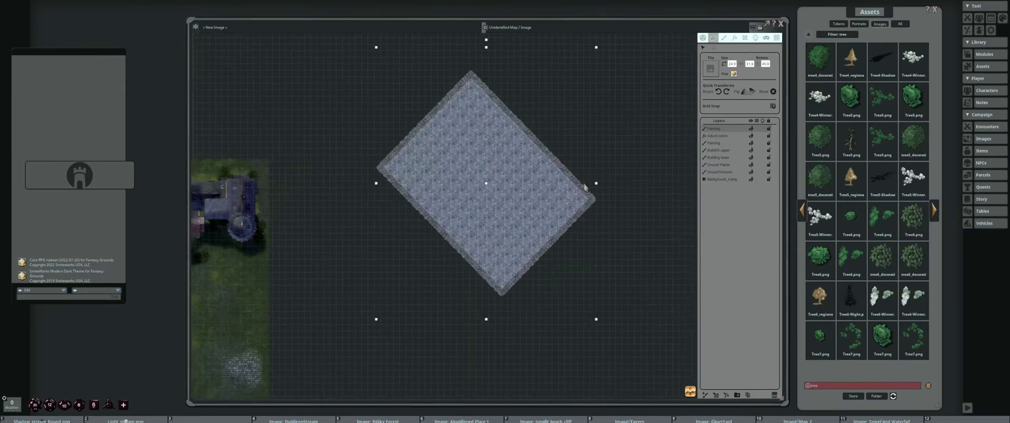
Try changing the height value and reducing the size of the rotated room's painting layer, and undo the resize
drag(551, 224, 596, 209)
click(724, 39)
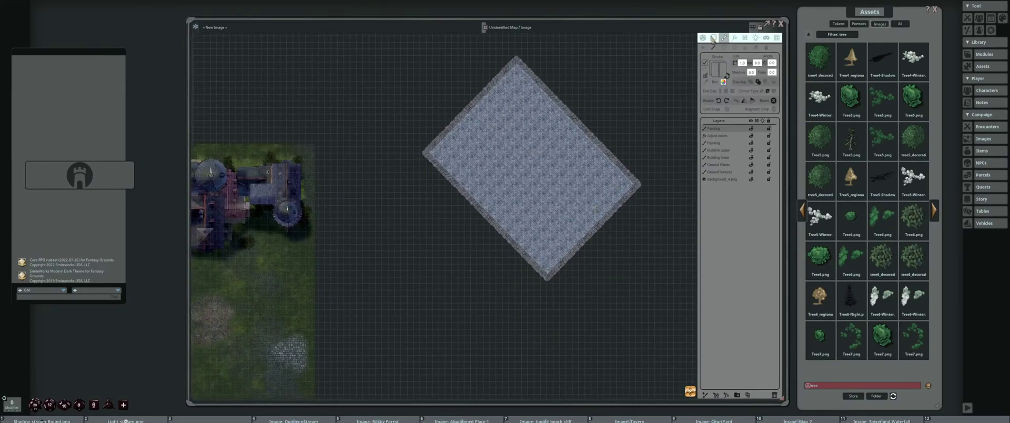
click(714, 38)
click(750, 63)
text(2)
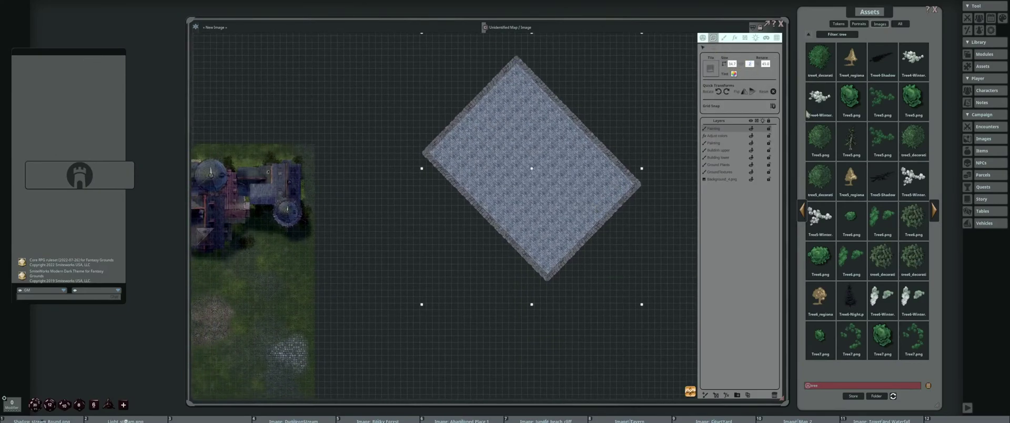
text(2.2)
drag(612, 114, 645, 174)
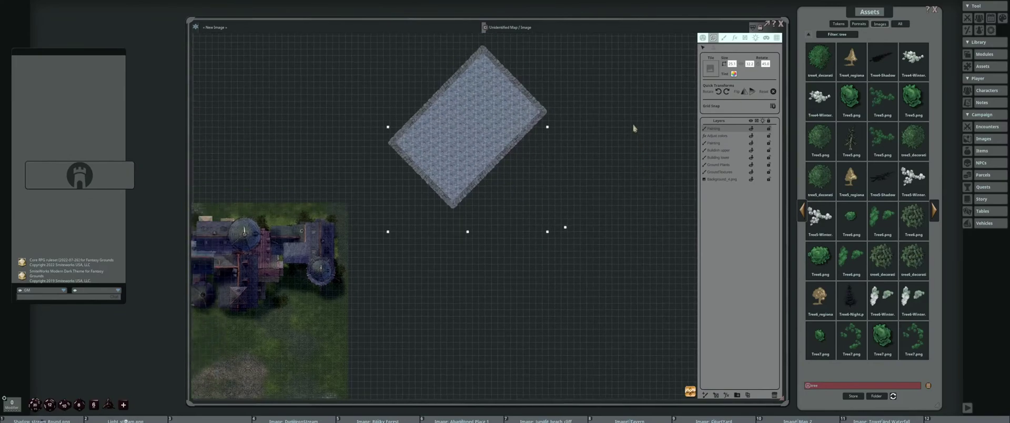
key(ctrl+z)
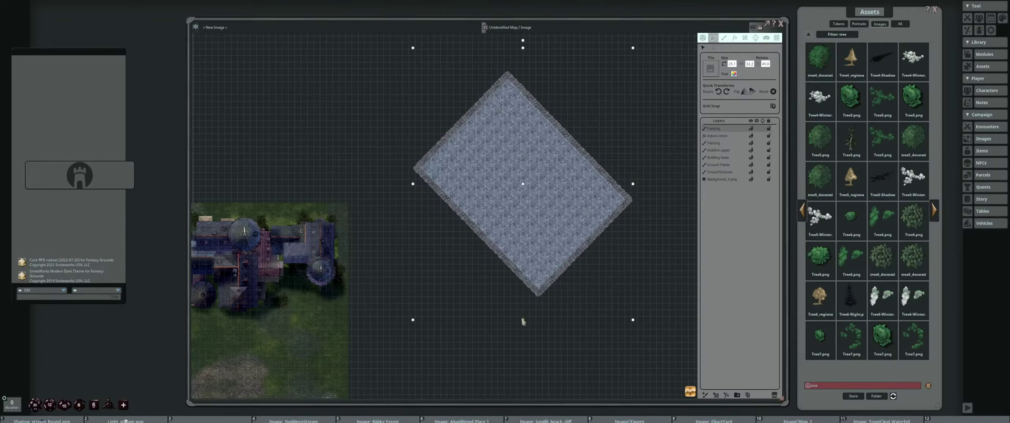
Squash the rotated room's painting layer vertically into a flat diamond and check its floor tiles in the filled-stroke editing mode
drag(524, 320, 547, 183)
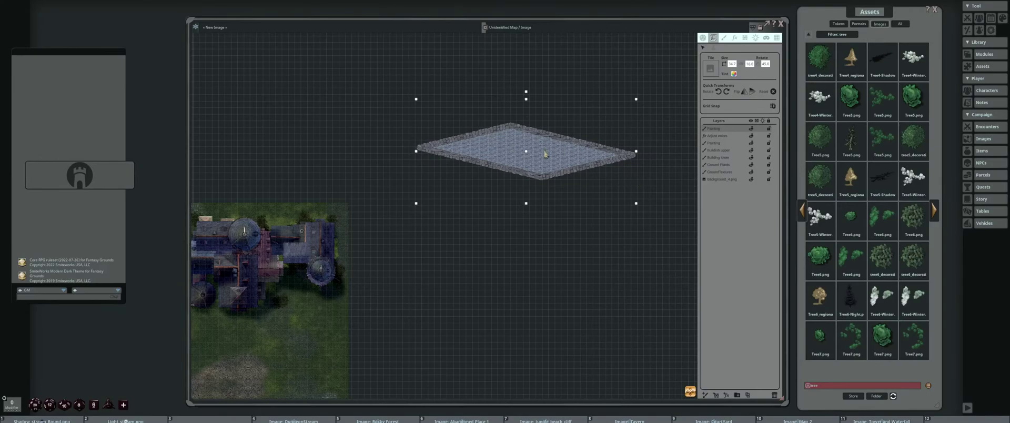
click(724, 38)
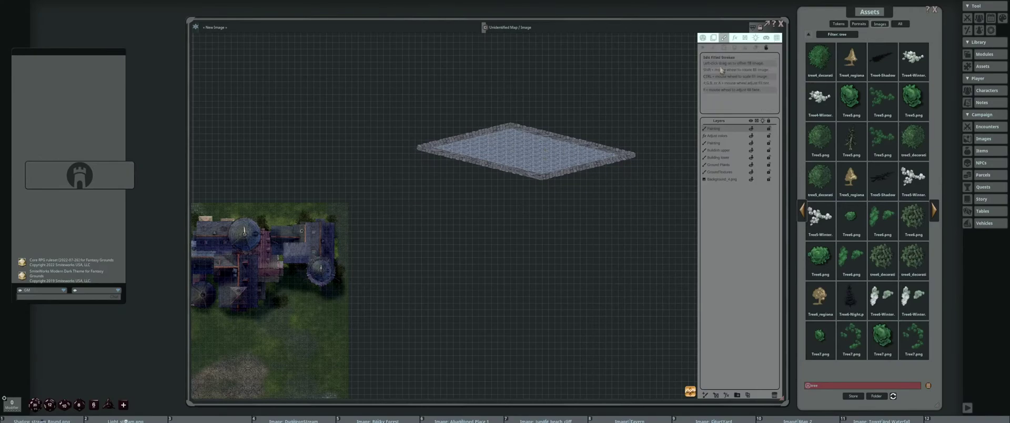
scroll(528, 170, up, 2)
scroll(528, 169, up, 5)
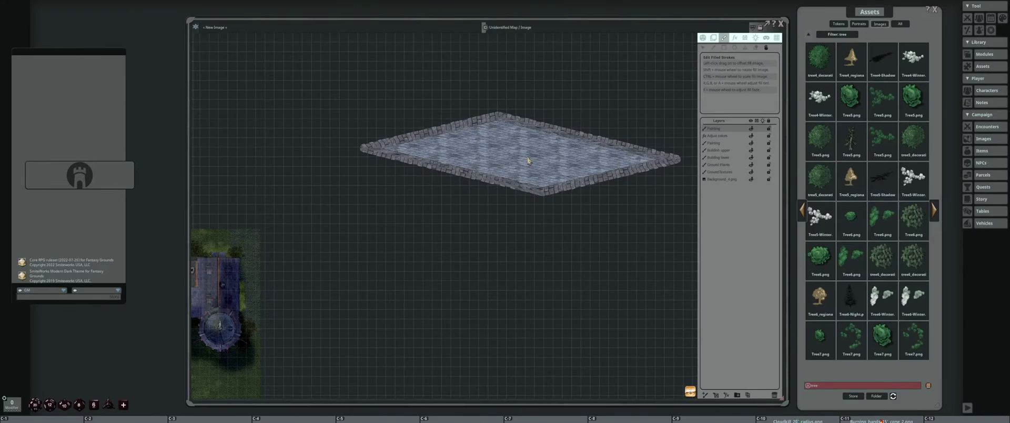
scroll(483, 190, up, 3)
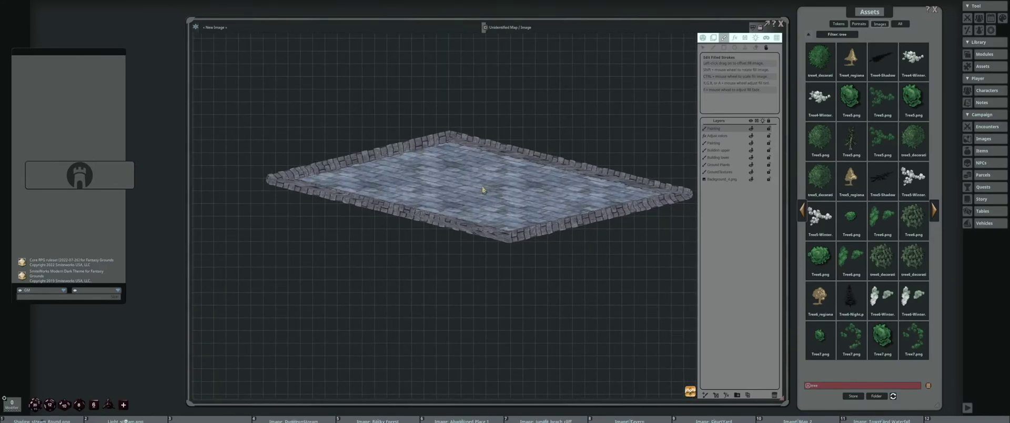
Inspect the squashed room up close in layer mode and delete its painting layer from the map
click(714, 38)
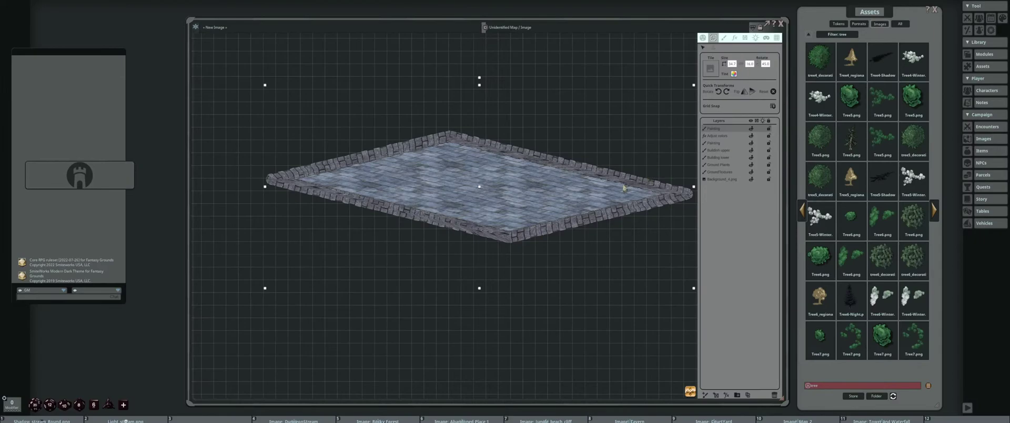
drag(498, 190, 444, 193)
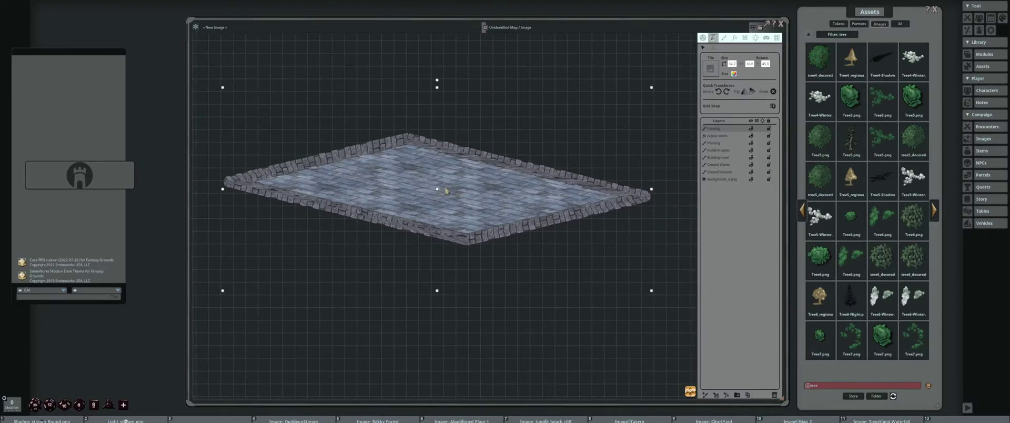
scroll(459, 190, down, 3)
scroll(465, 192, up, 4)
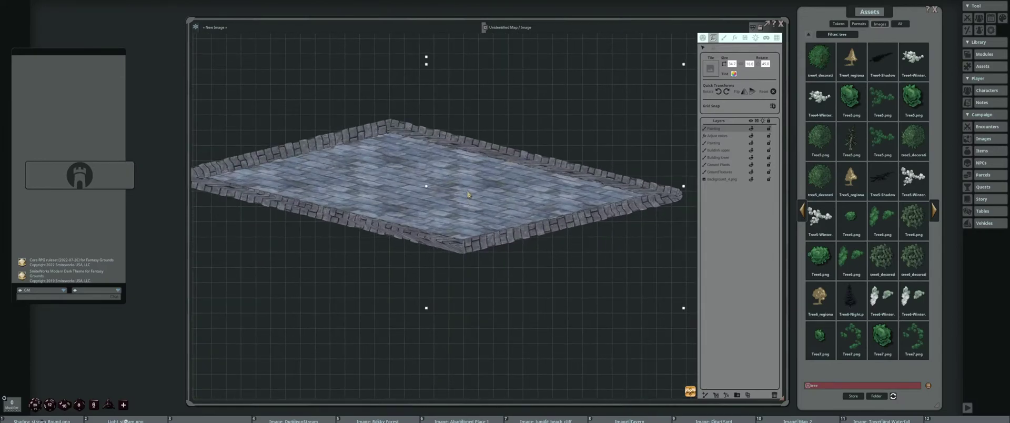
scroll(469, 194, down, 3)
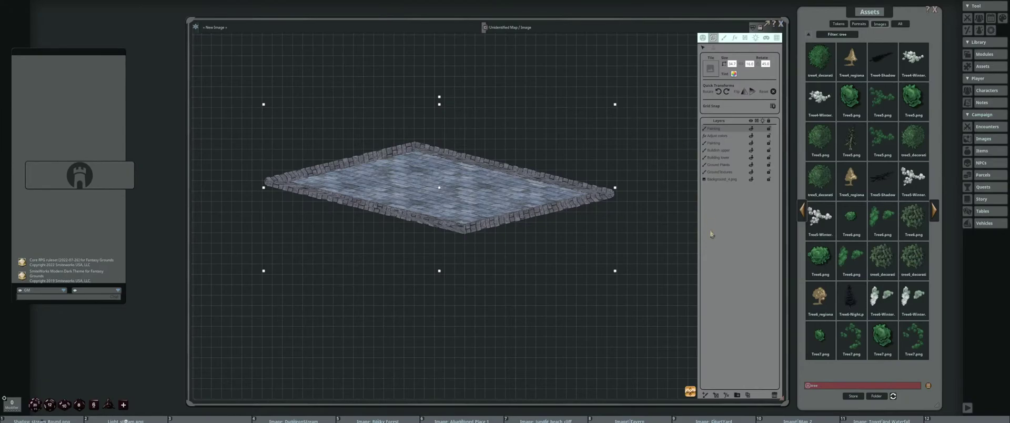
click(775, 395)
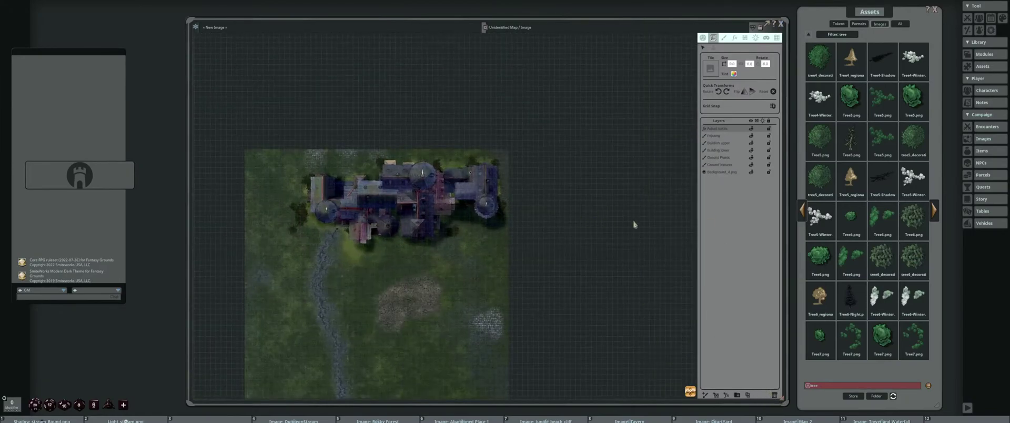
Page back through the filtered tree assets to the start of the Tree_1 and Tree_2 images
click(803, 211)
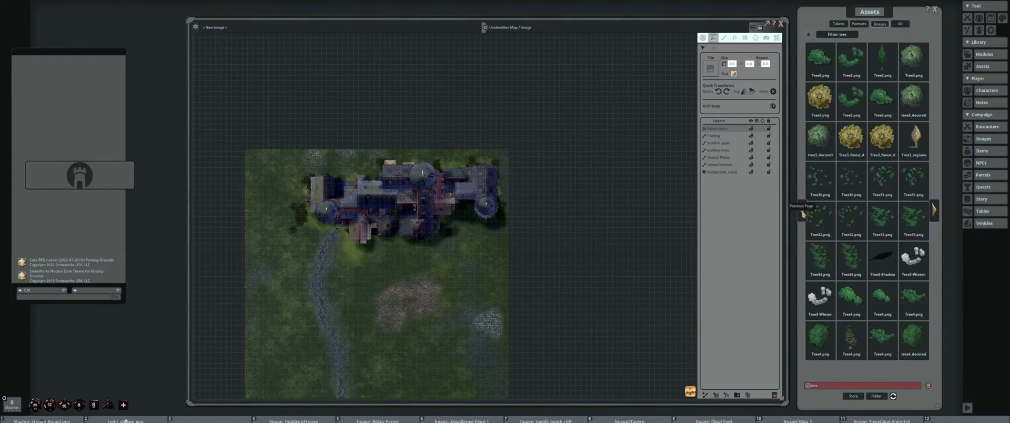
click(803, 213)
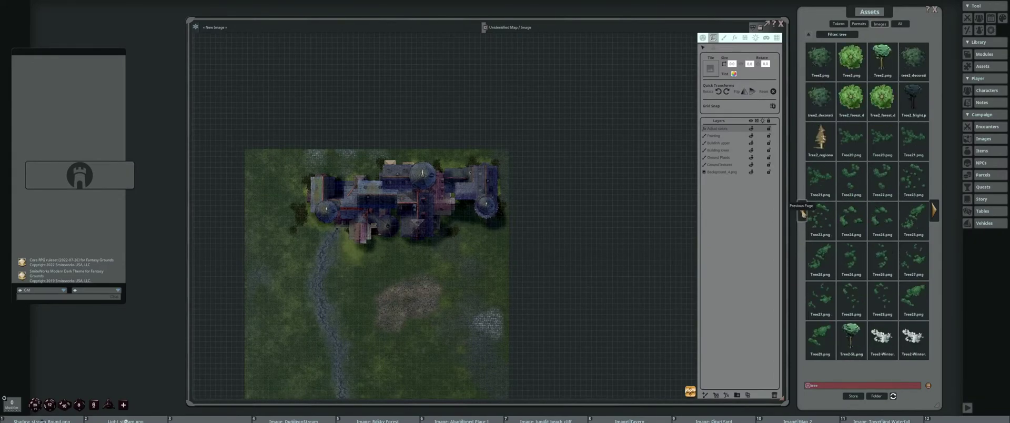
click(803, 213)
click(803, 213)
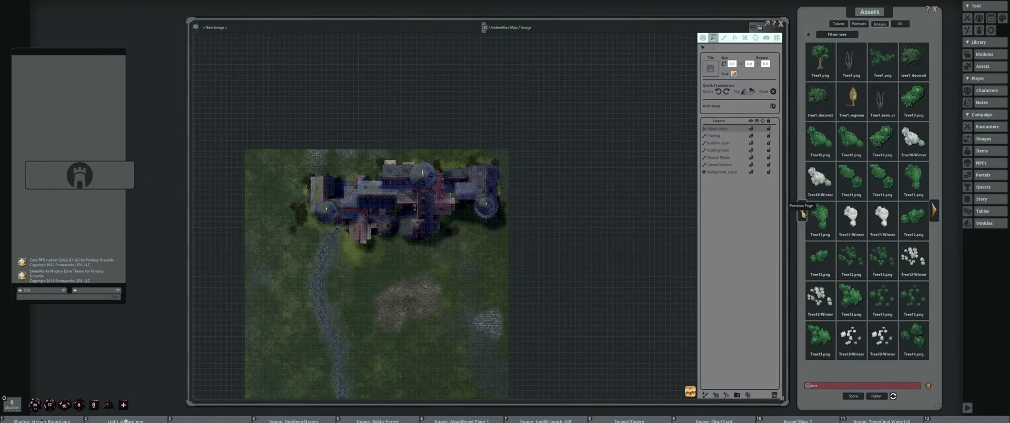
click(803, 213)
click(803, 213)
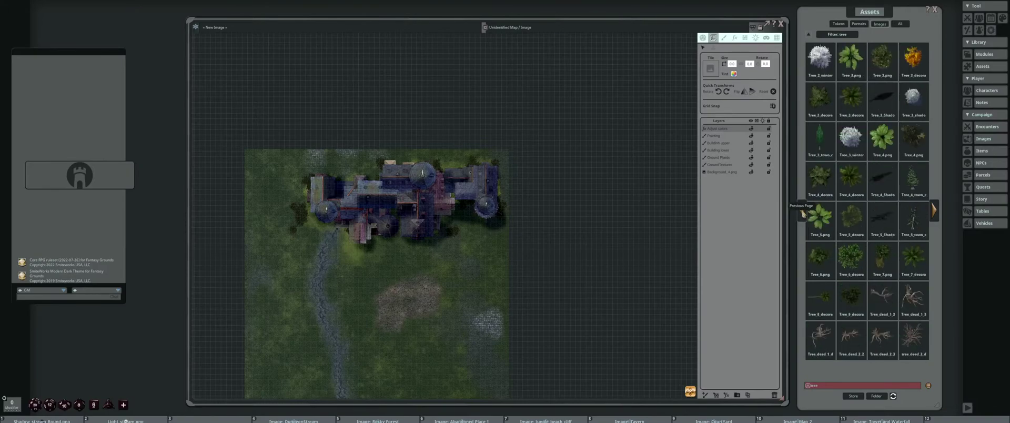
click(803, 214)
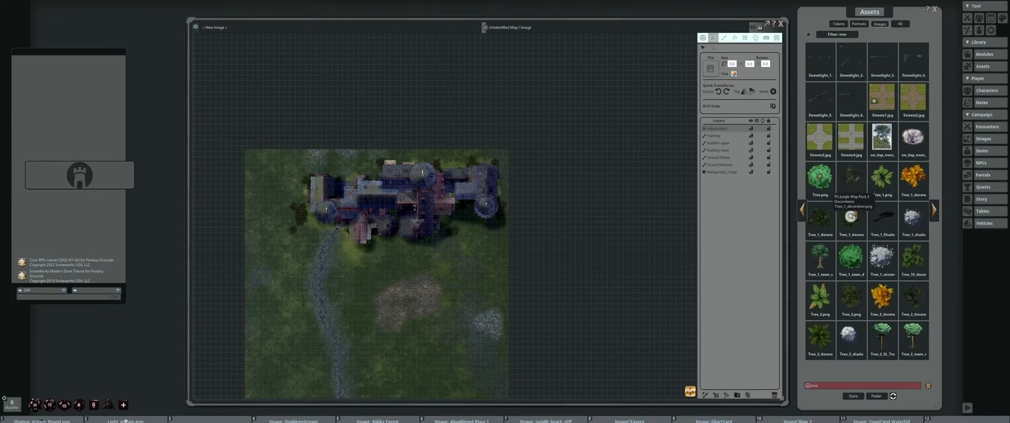
Preview the dark leafy Tree_1 and Tree_2 assets one after another, closing each preview
click(852, 189)
click(569, 138)
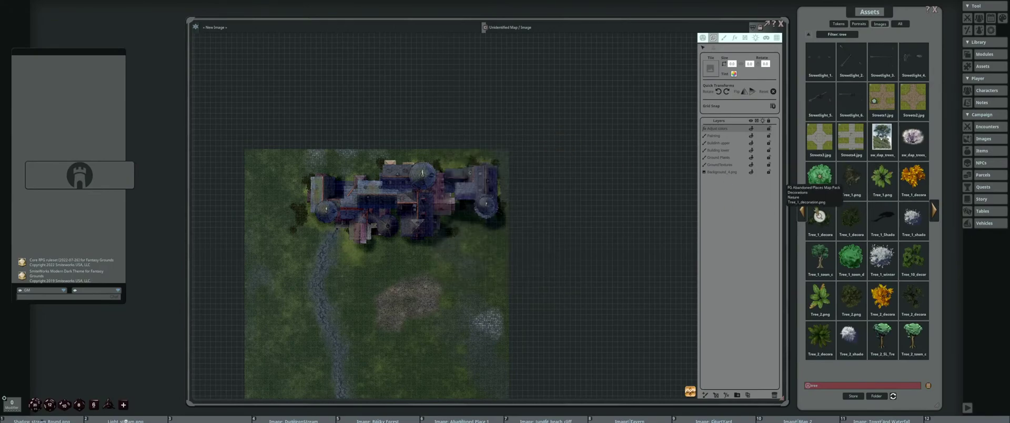
click(819, 215)
click(569, 135)
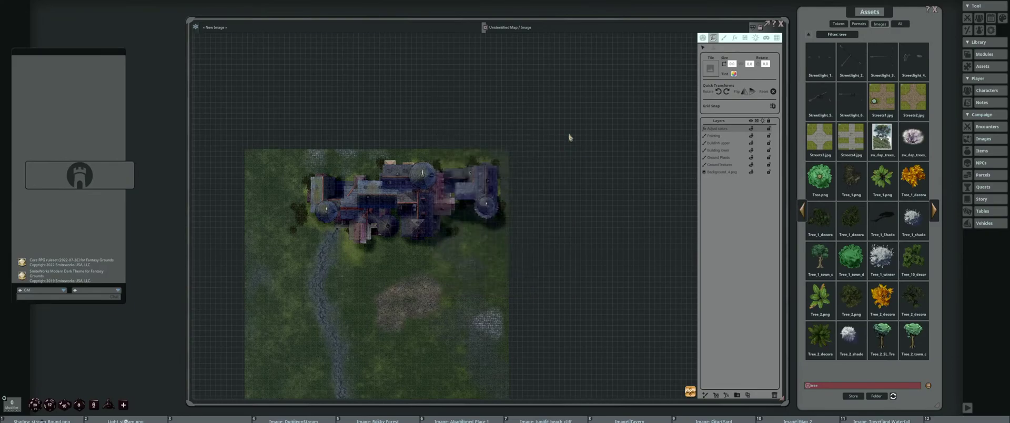
click(851, 298)
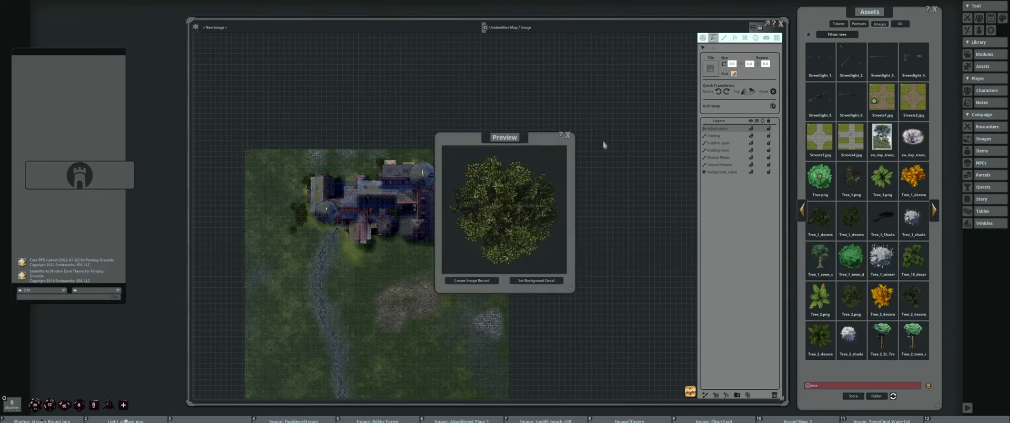
click(568, 136)
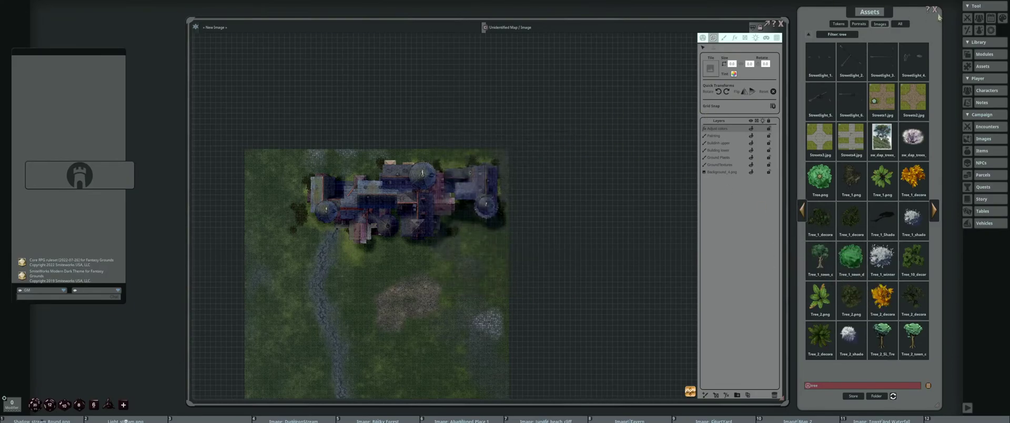
Move the Assets window over the map's edge and open the Ruins_2 map from the second page of the campaign images
scroll(588, 141, down, 2)
drag(912, 16, 780, 23)
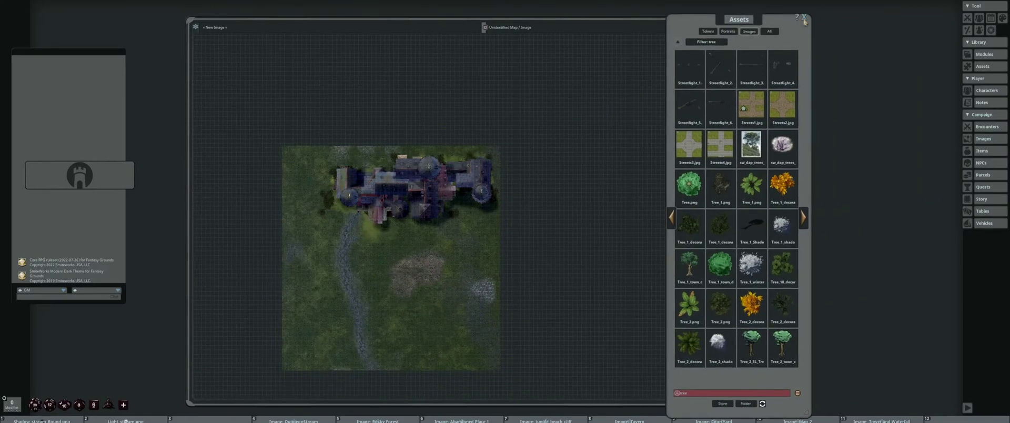
click(988, 140)
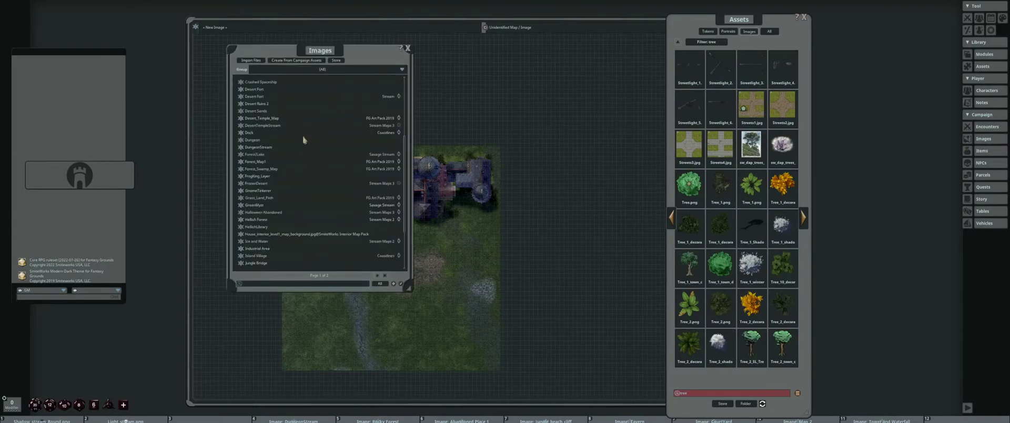
scroll(304, 140, down, 3)
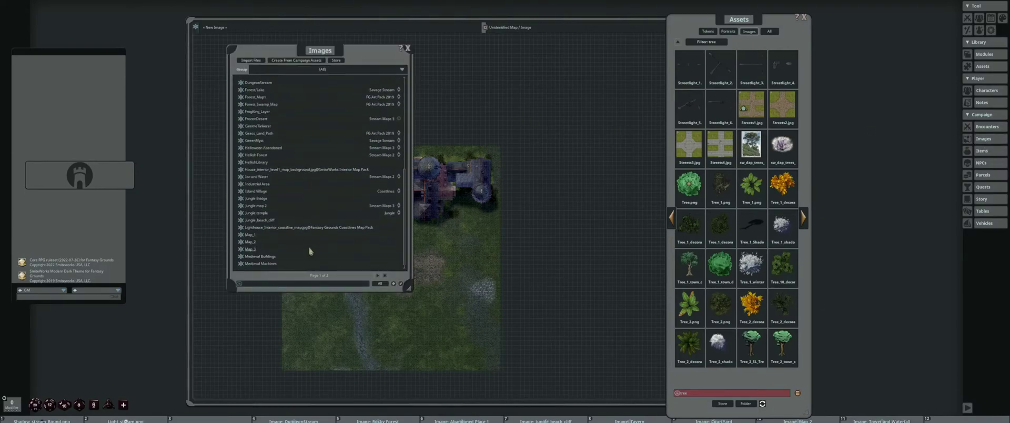
click(377, 275)
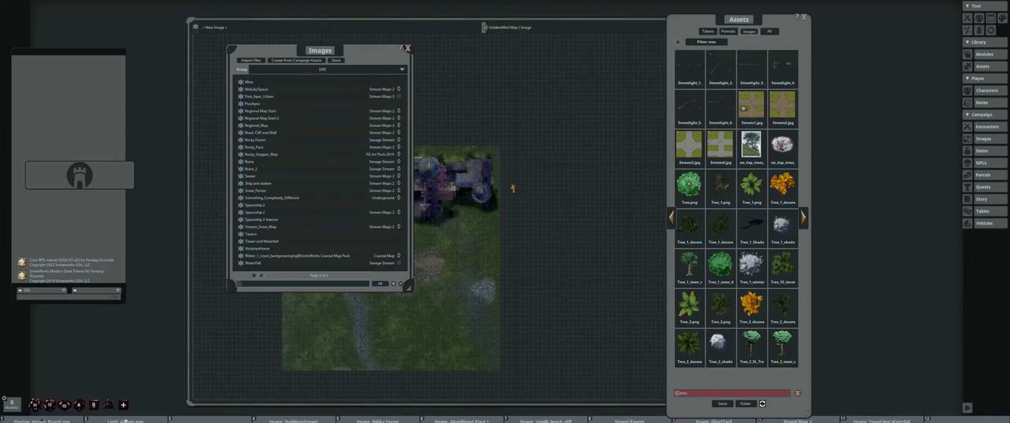
drag(512, 188, 512, 188)
drag(555, 133, 347, 40)
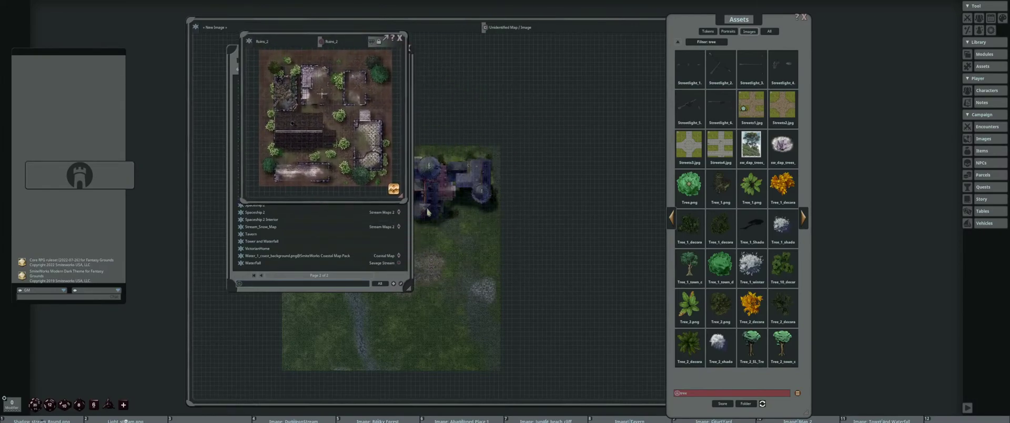
Enlarge the Ruins_2 map window and unlock it to show its layers for editing
drag(406, 202, 776, 362)
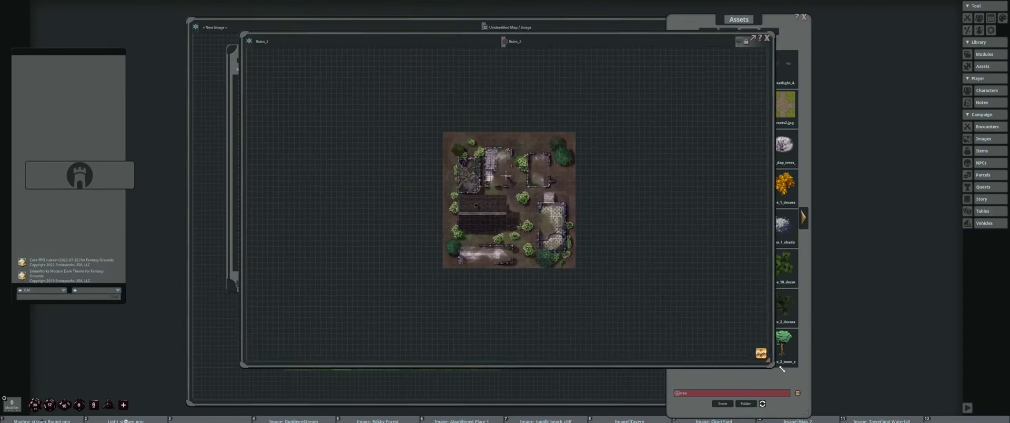
scroll(492, 187, up, 5)
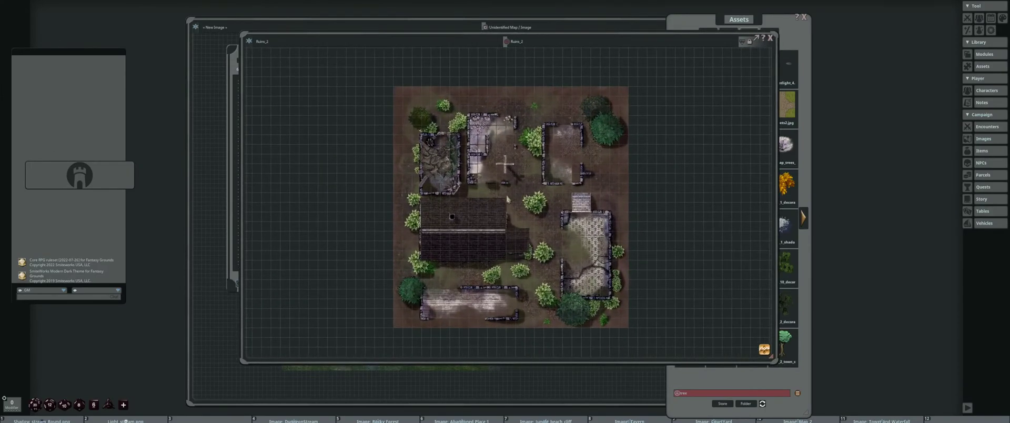
scroll(485, 171, up, 4)
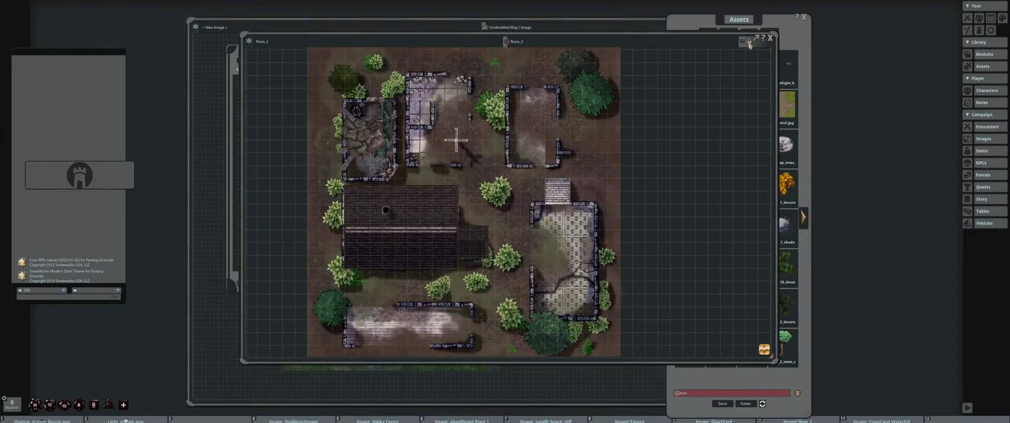
click(749, 43)
scroll(569, 147, down, 4)
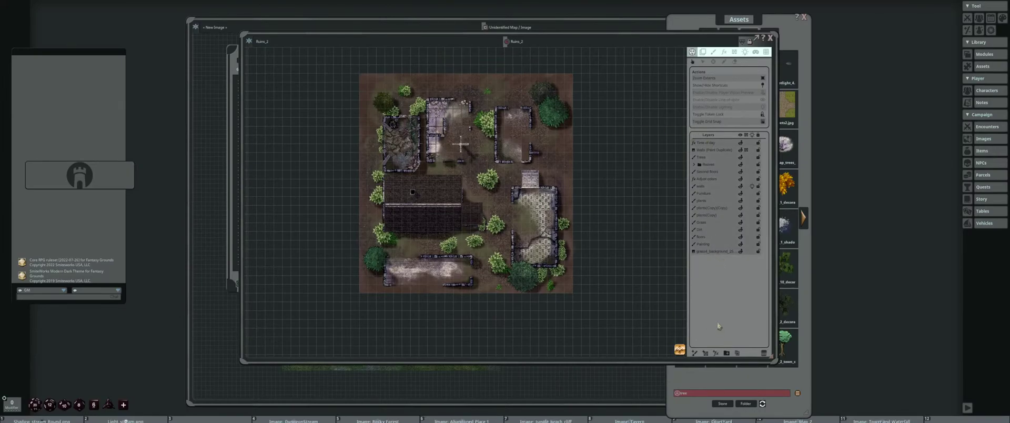
Add a new folder to the Ruins_2 map and move all of its layers into it, leaving the folder collapsed
click(726, 354)
click(704, 150)
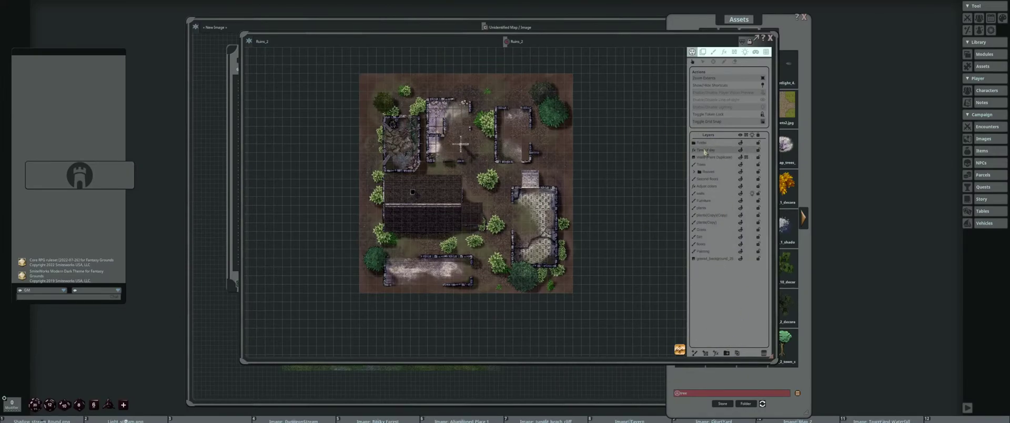
shift+click(714, 259)
drag(702, 153, 703, 143)
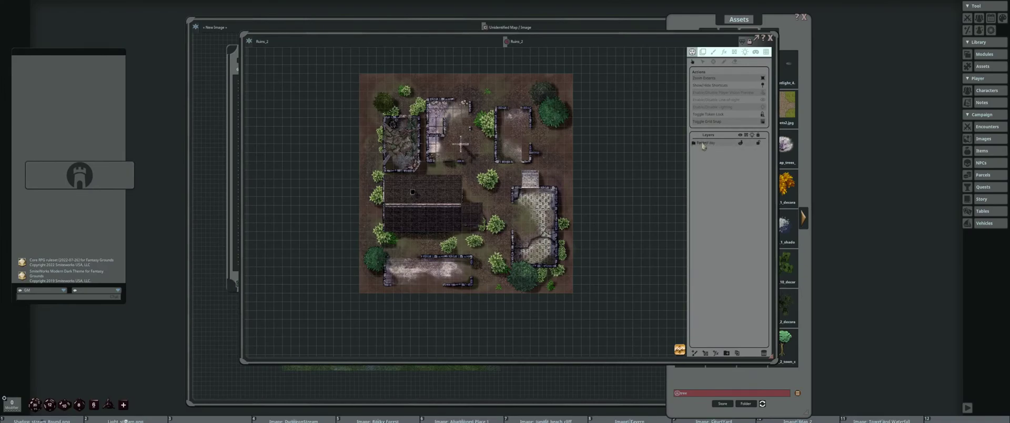
click(695, 143)
click(695, 143)
Reposition the Ruins_2 map window so it partly overlaps the image list
drag(607, 33, 809, 45)
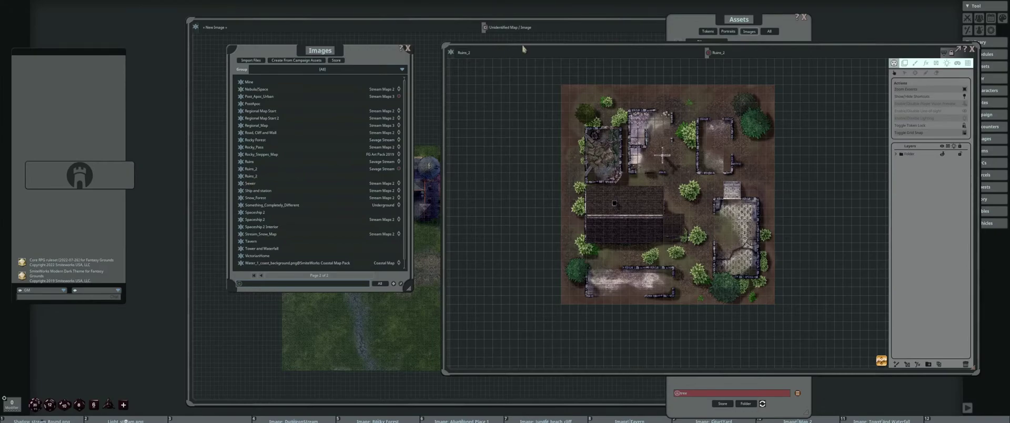
drag(523, 49, 379, 50)
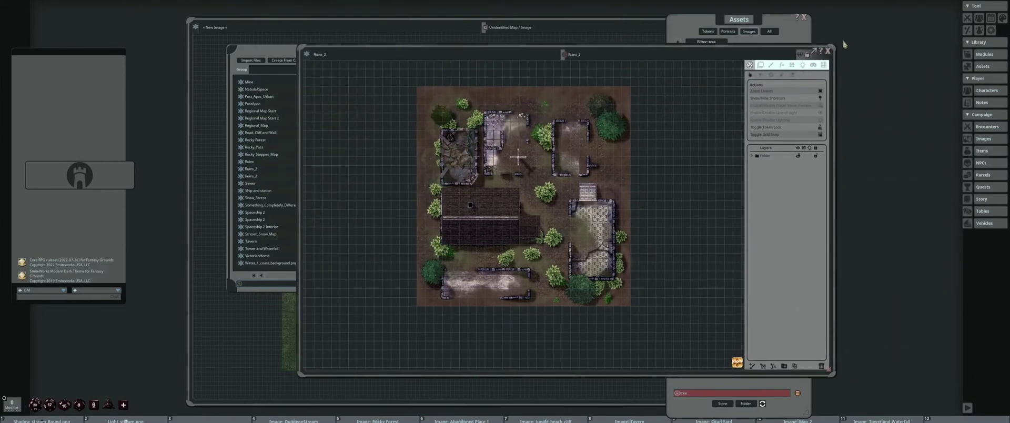
Close and reopen the Ruins_2 map in an enlarged window, unlocked to show its layers for editing
click(829, 51)
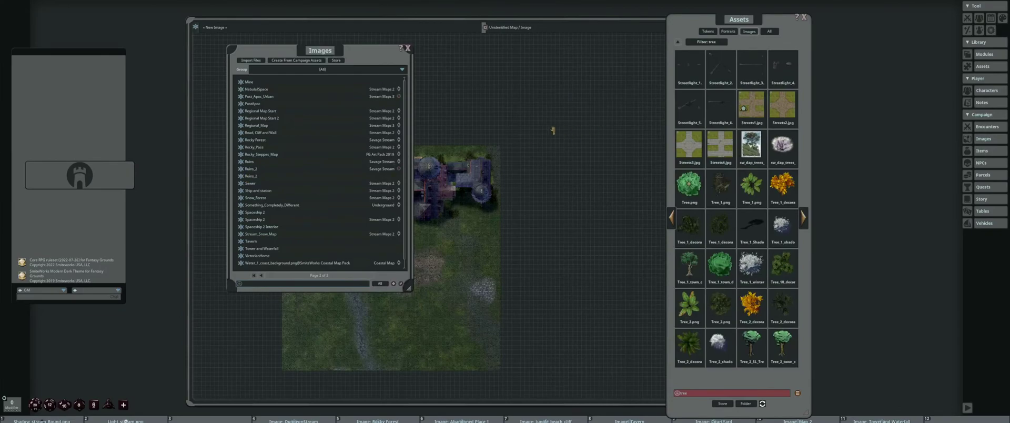
click(241, 169)
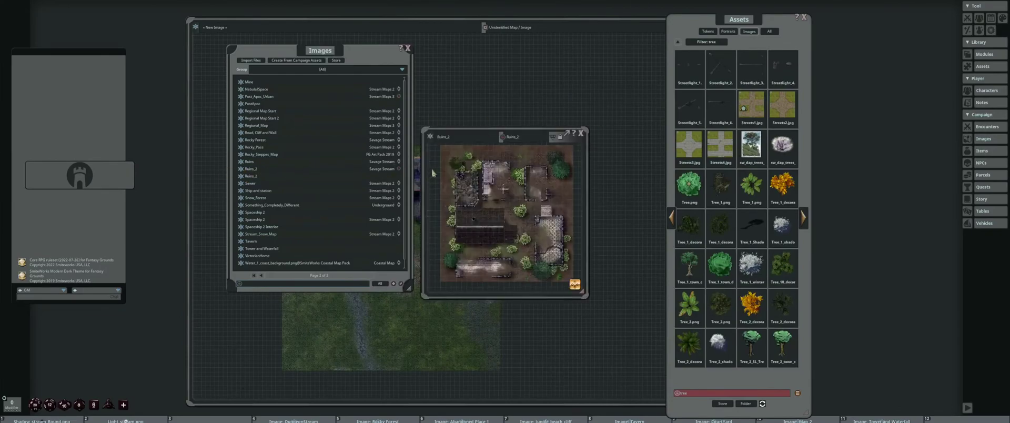
drag(483, 130, 295, 56)
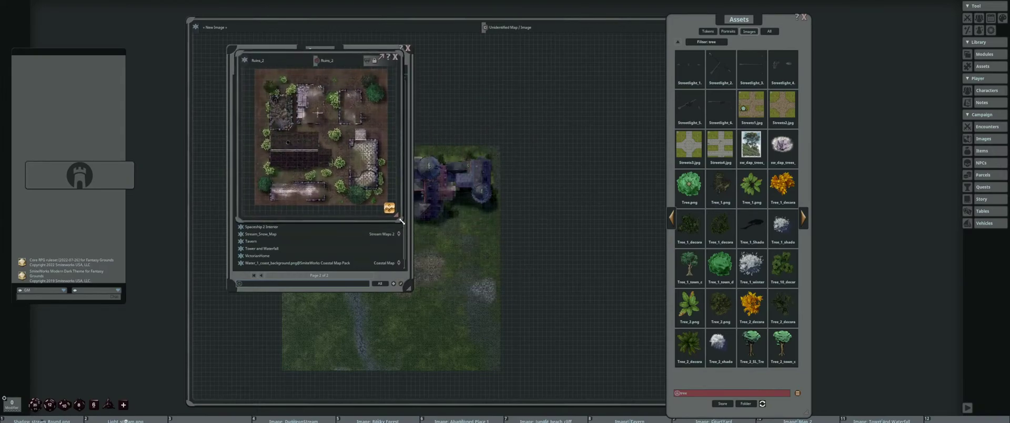
drag(398, 221, 841, 381)
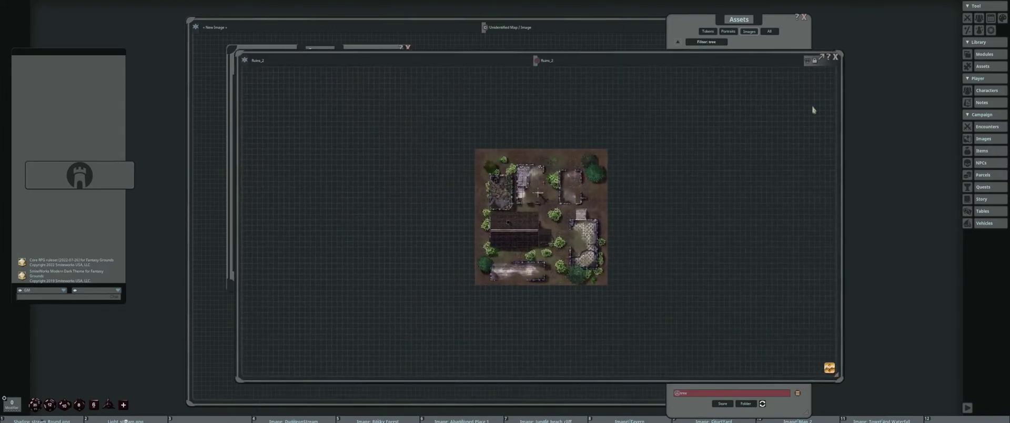
click(815, 61)
click(774, 97)
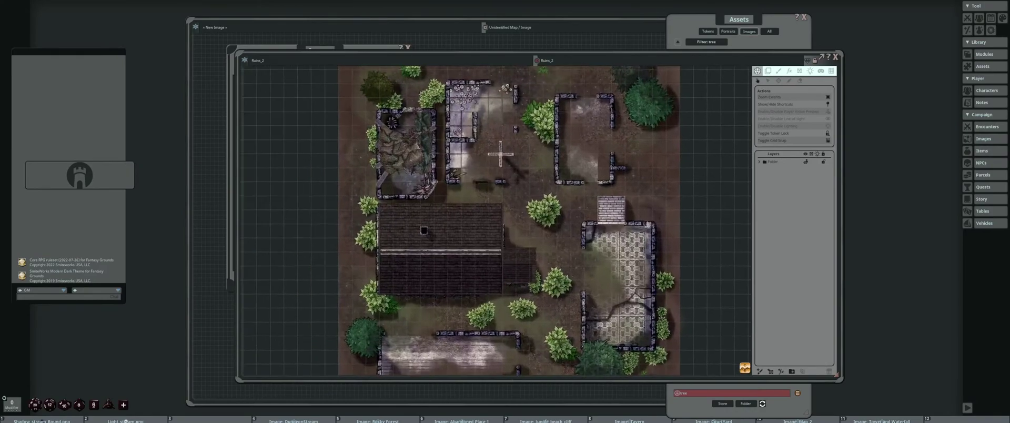
Select the folder holding all of the Ruins_2 layers and rotate it very slightly clockwise
click(780, 162)
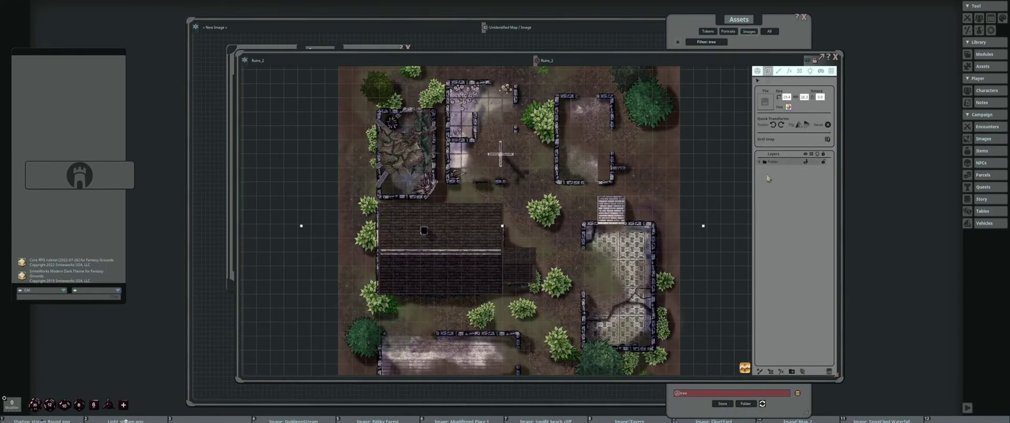
scroll(752, 172, down, 3)
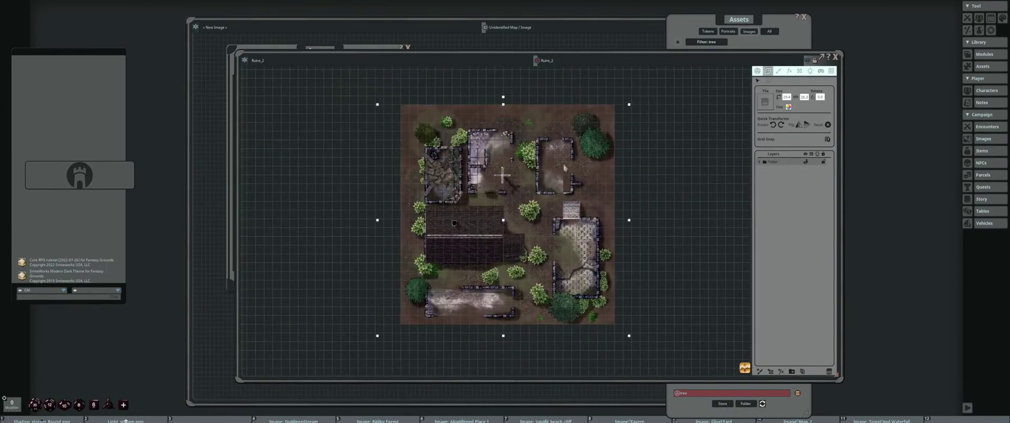
scroll(516, 146, up, 1)
scroll(520, 153, down, 1)
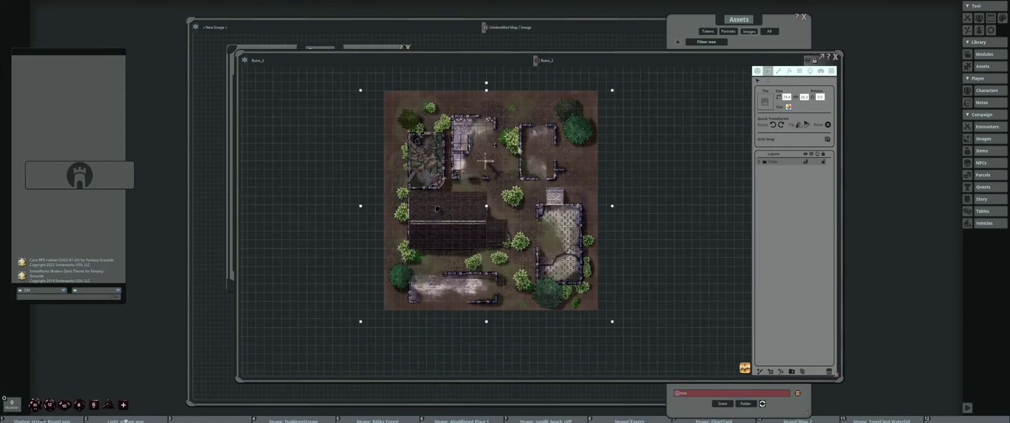
key(ctrl)
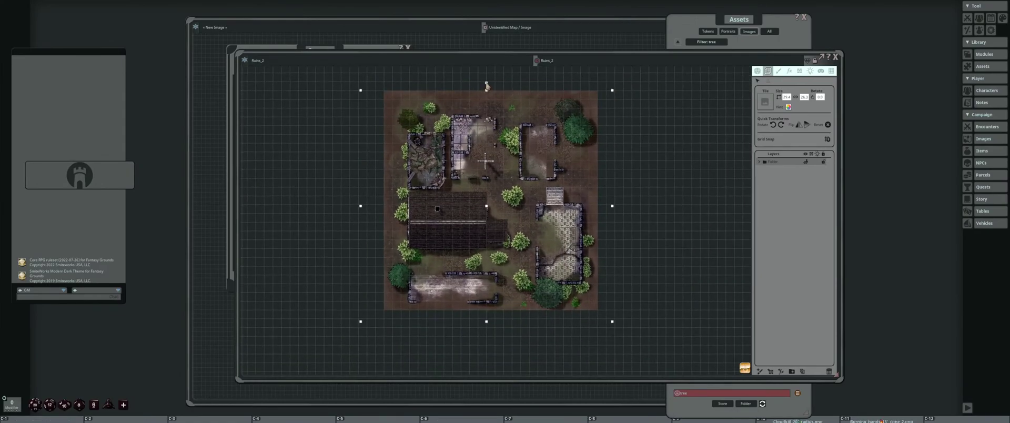
drag(487, 83, 502, 86)
ctrl+click(487, 83)
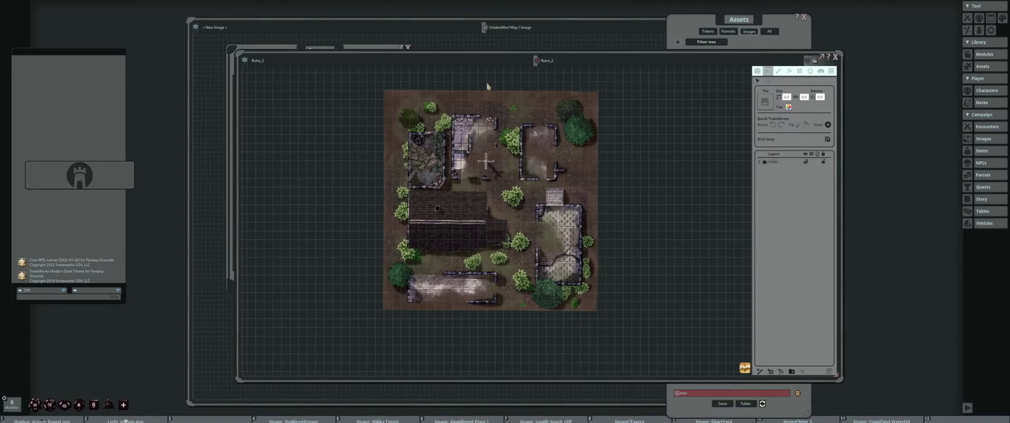
Reselect the layer folder and rotate the whole map a little further clockwise
click(780, 165)
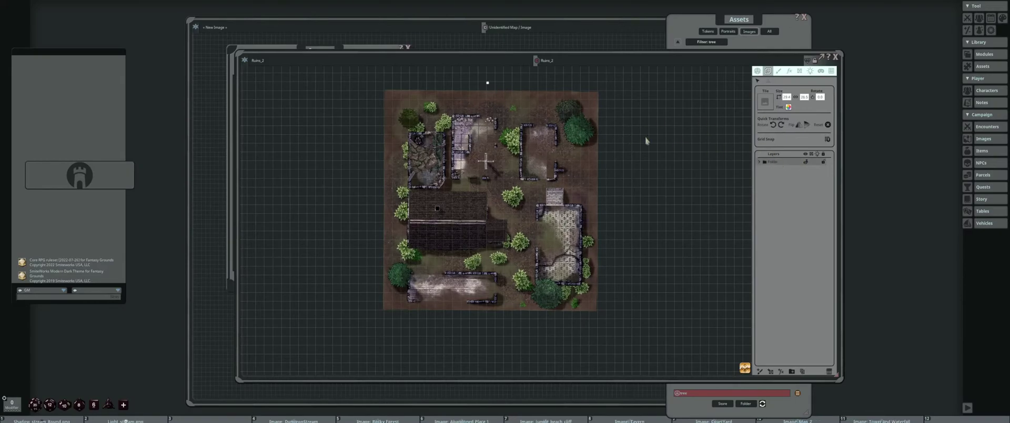
key(ctrl)
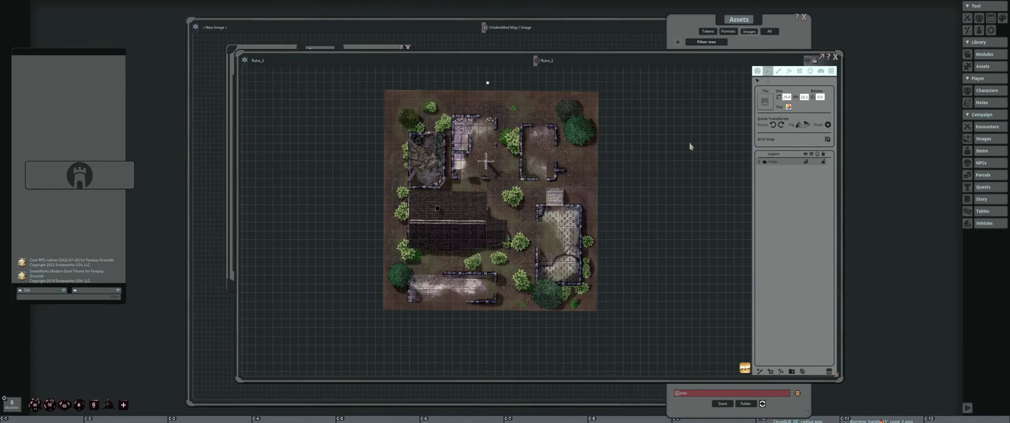
scroll(695, 146, down, 2)
scroll(693, 148, down, 1)
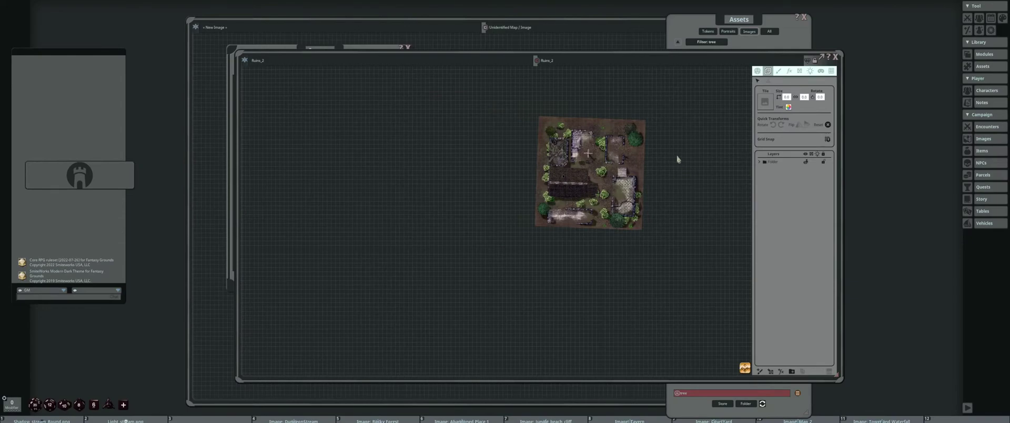
drag(676, 158, 604, 186)
scroll(579, 188, up, 2)
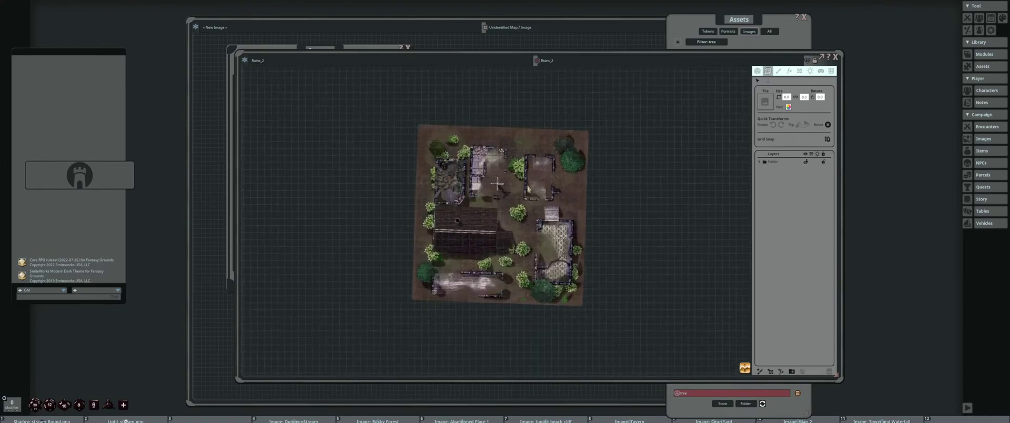
Select the layer folder again and rotate the map clockwise to about 45 degrees, so it stands as a diamond
click(773, 162)
key(ctrl)
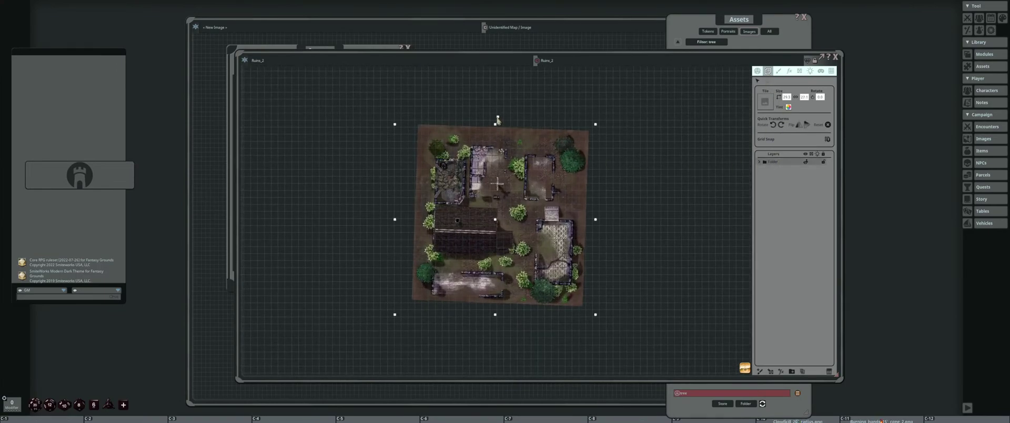
key(ctrl)
scroll(581, 143, up, 1)
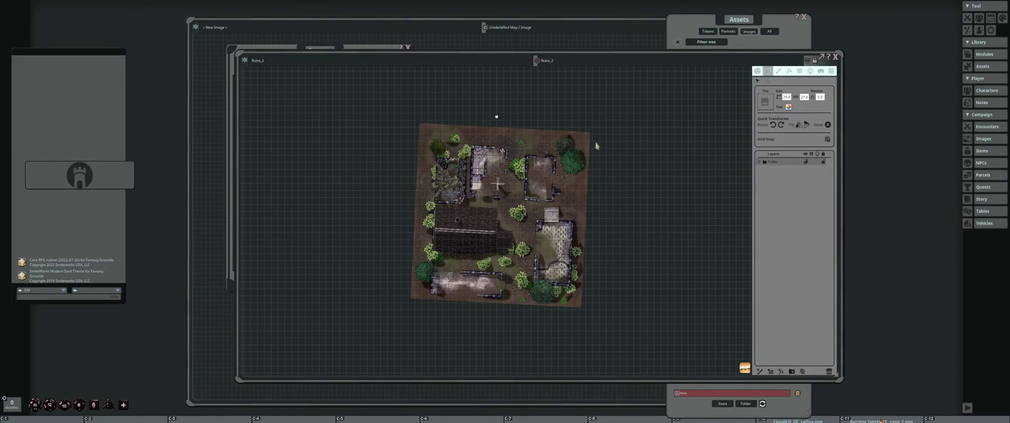
scroll(597, 147, up, 3)
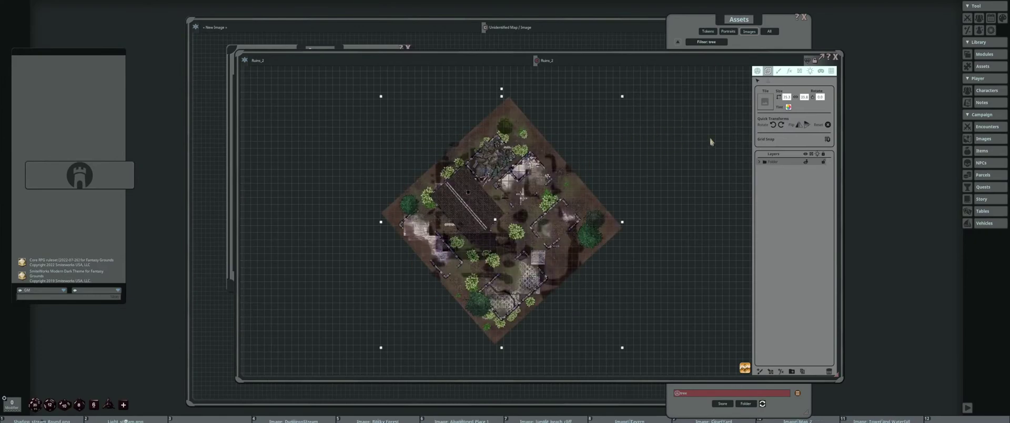
Change the visibility of the Time of day and Adjust colors layers inside the folder, leaving the folder collapsed
click(759, 162)
click(807, 169)
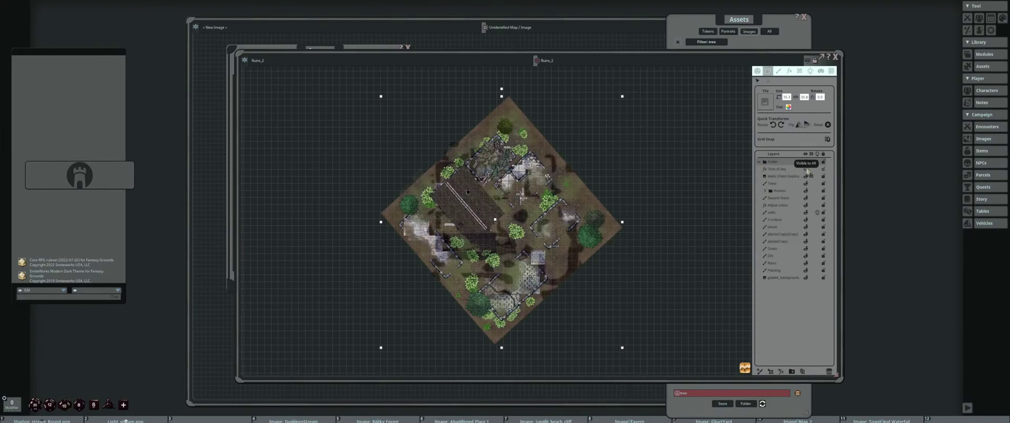
click(806, 169)
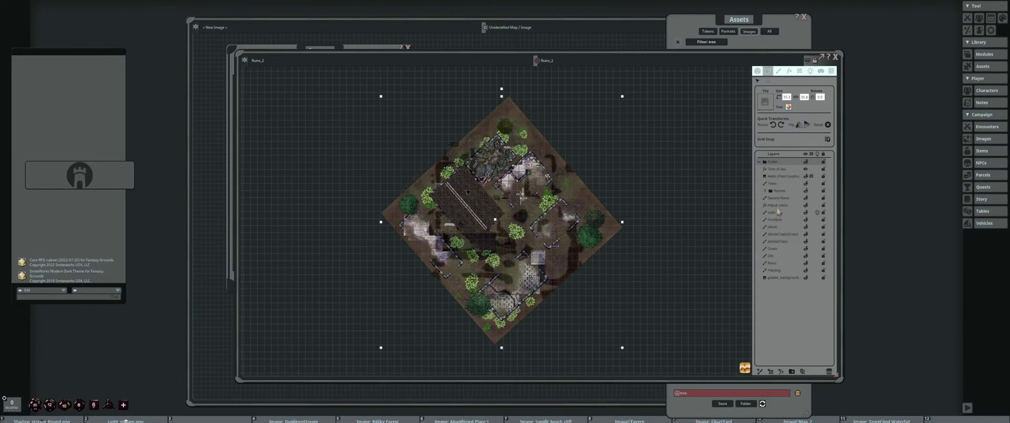
click(806, 205)
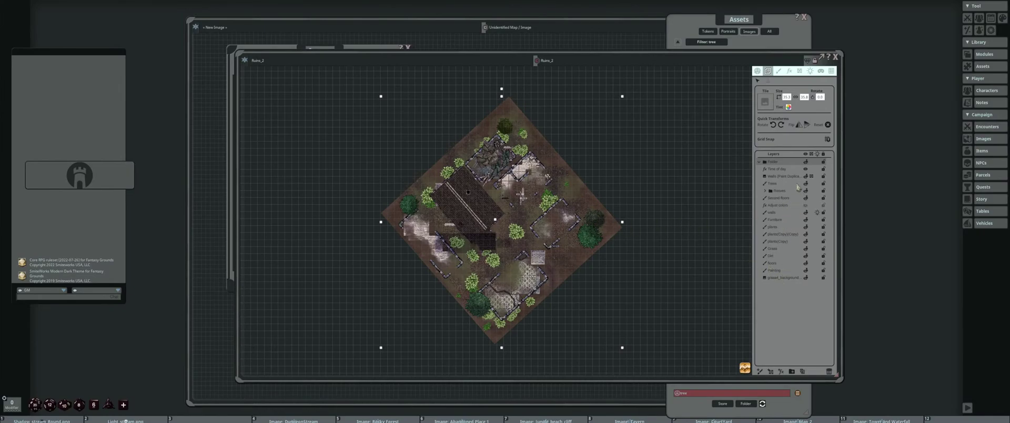
click(766, 191)
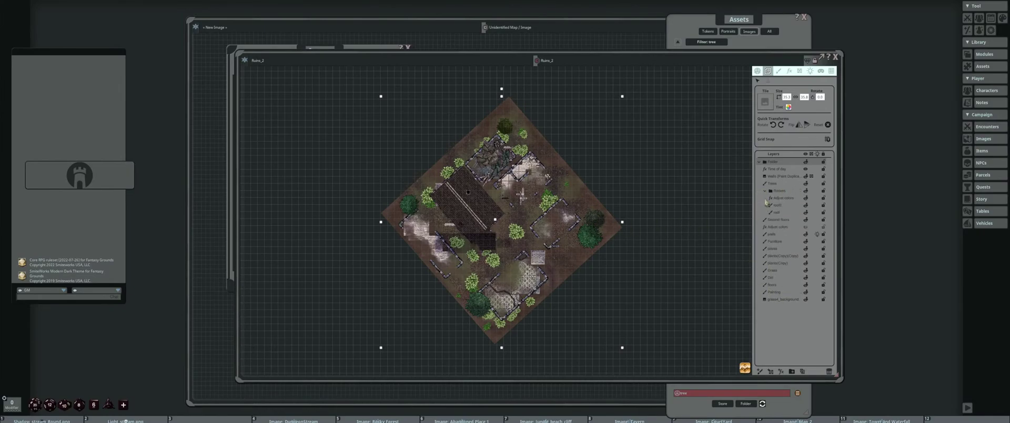
scroll(489, 238, up, 3)
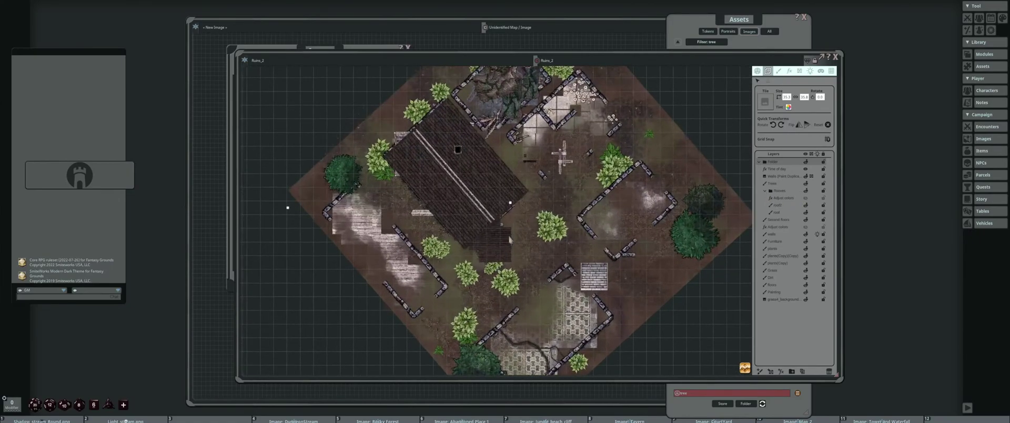
scroll(495, 245, down, 1)
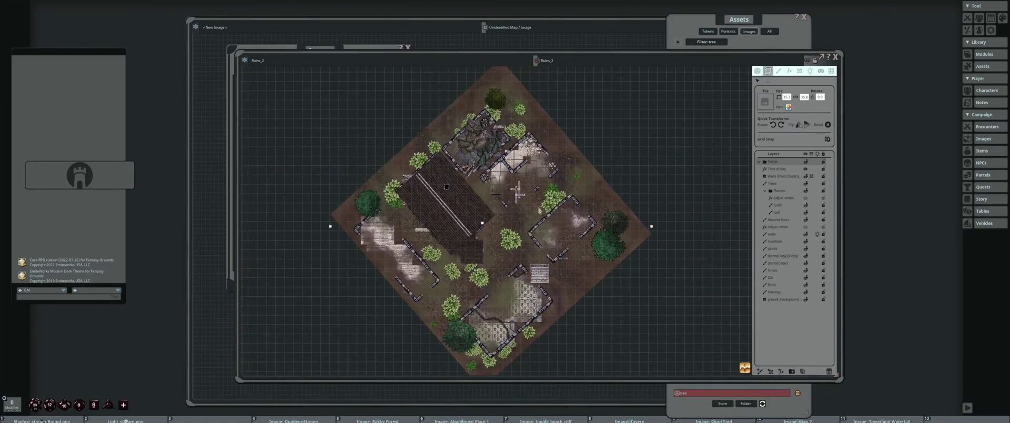
scroll(497, 237, down, 2)
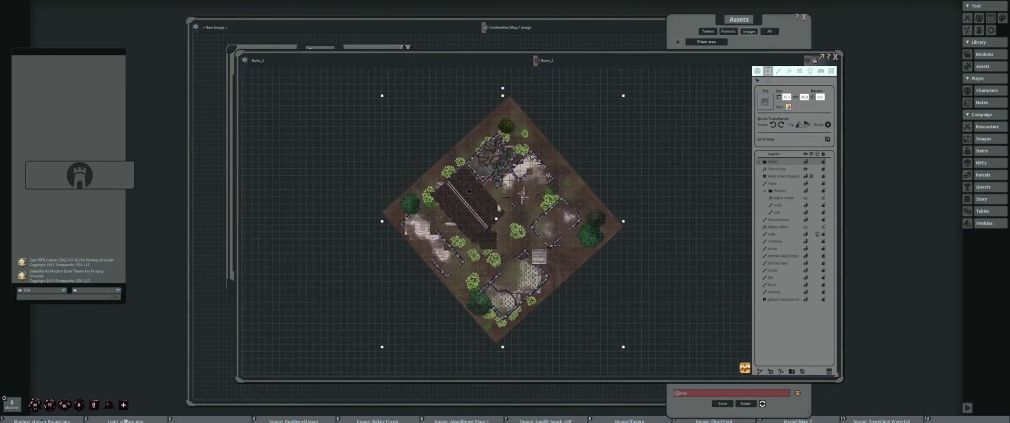
click(759, 162)
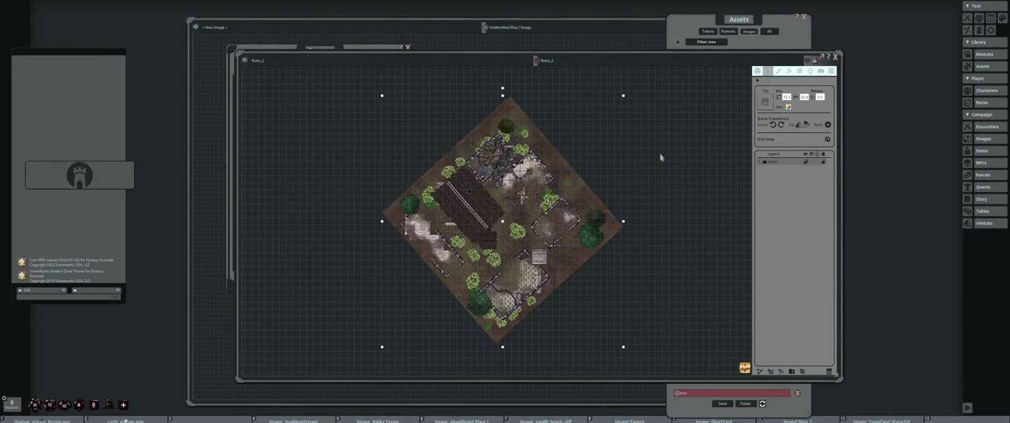
Slightly reduce the height of the rotated layer folder as a whole
click(779, 72)
click(774, 72)
key(ctrl)
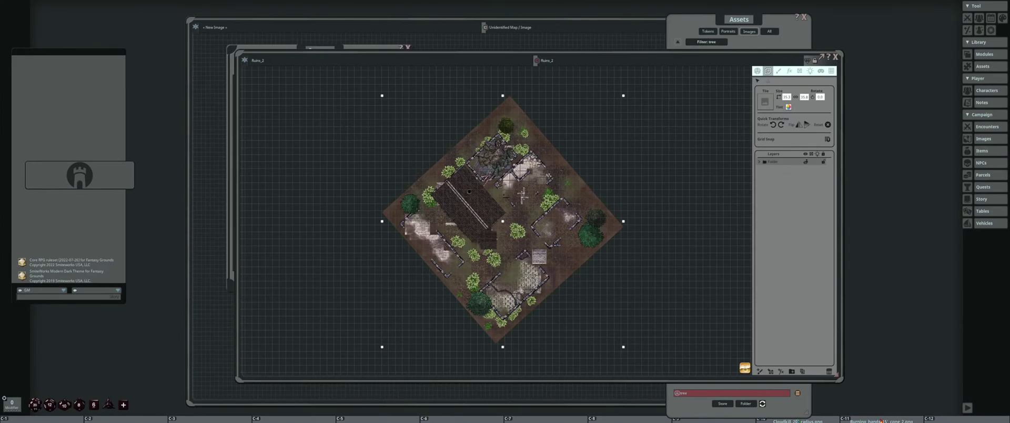
scroll(534, 289, down, 1)
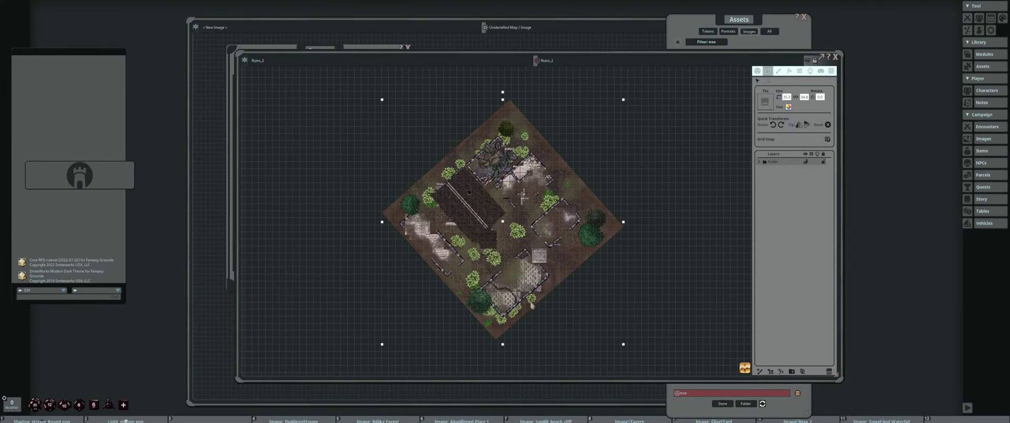
drag(554, 274, 529, 269)
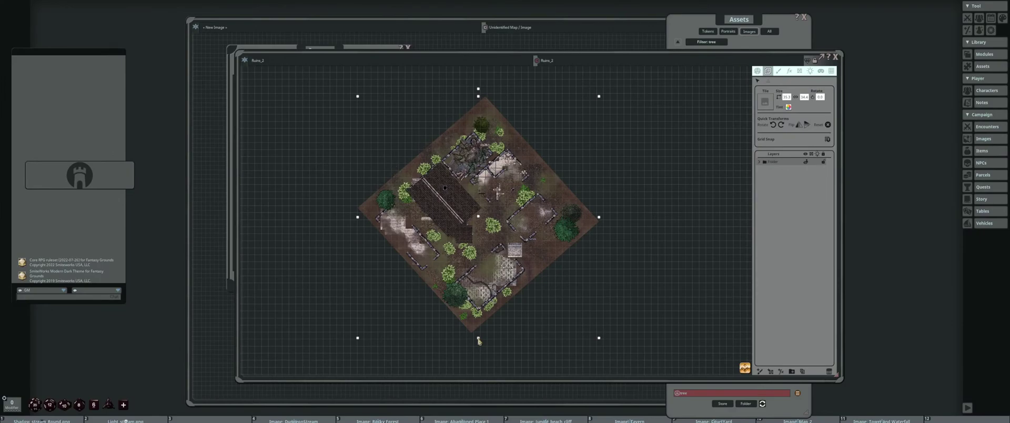
key(ctrl)
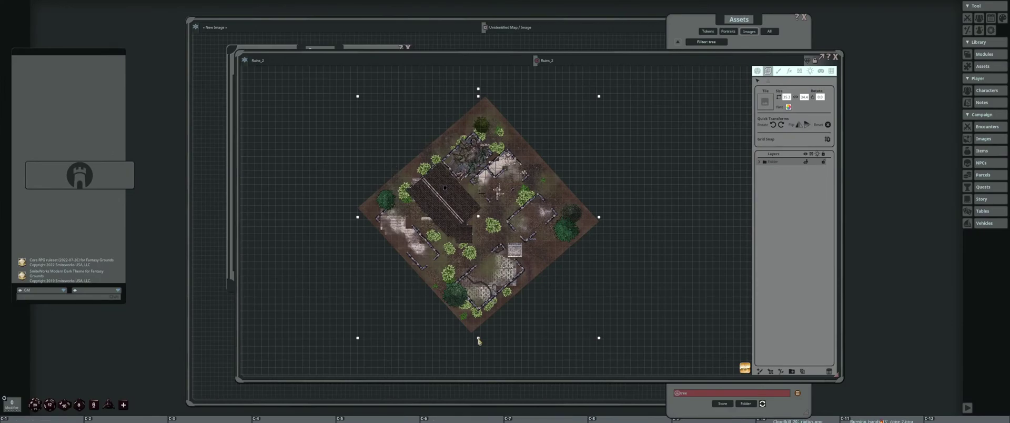
Close the Ruins_2 map, delete the duplicate Ruins_2 entry without a module, and move the Images window off the mansion
click(836, 58)
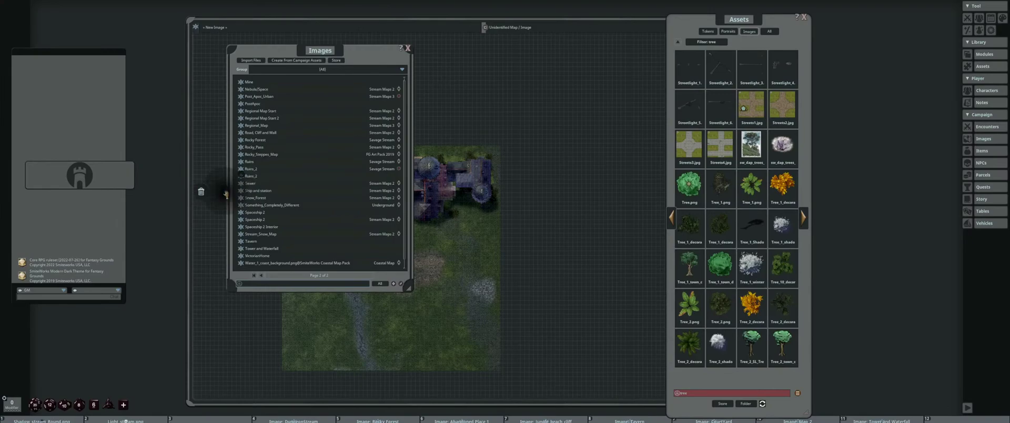
drag(279, 52, 431, 71)
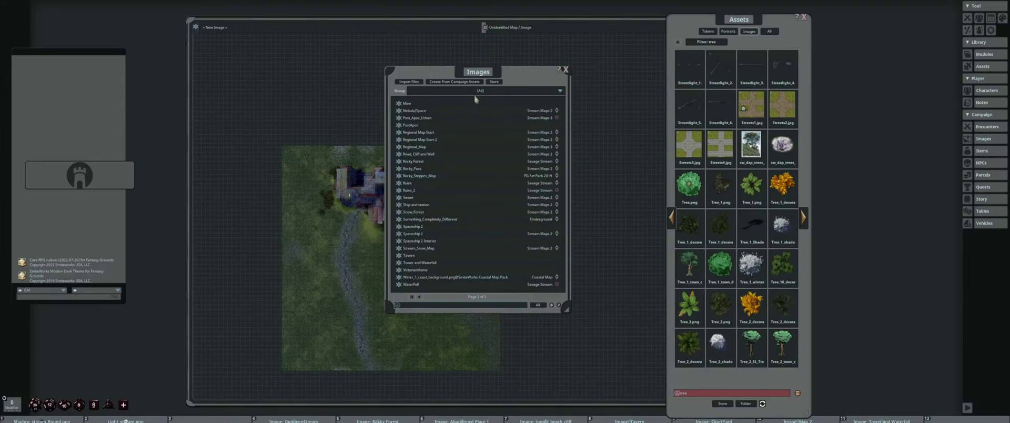
drag(405, 91, 583, 93)
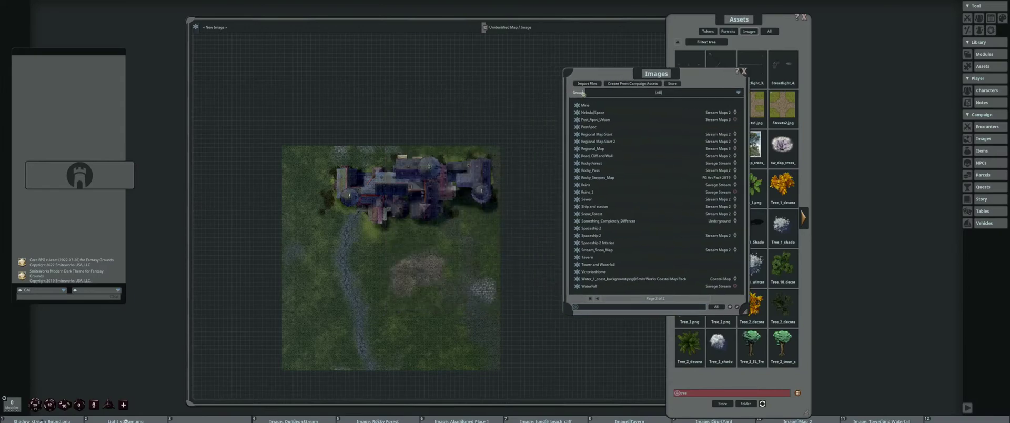
Place the Images window over the mansion map beside the Assets window and widen it slightly
scroll(402, 219, up, 5)
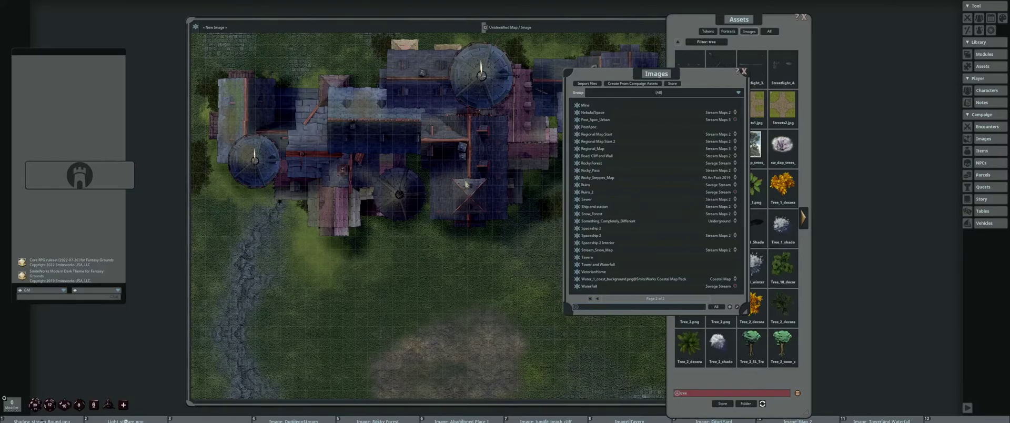
drag(749, 71, 569, 35)
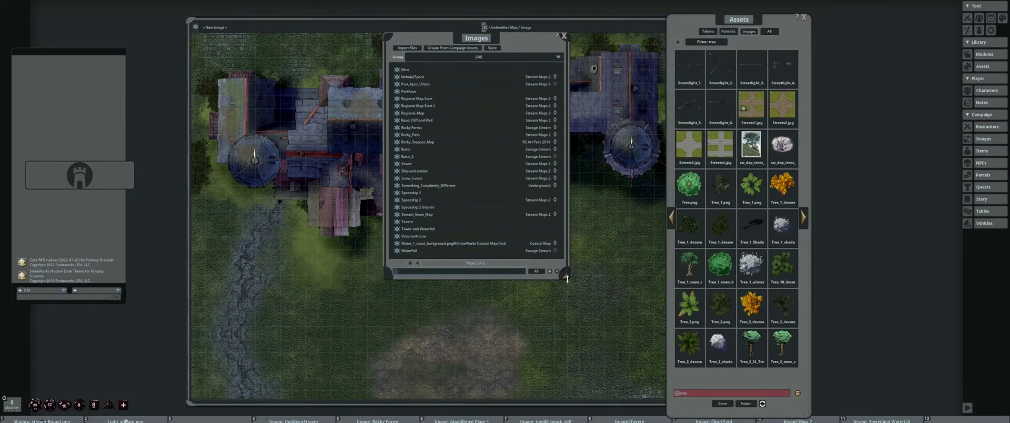
drag(568, 276, 598, 276)
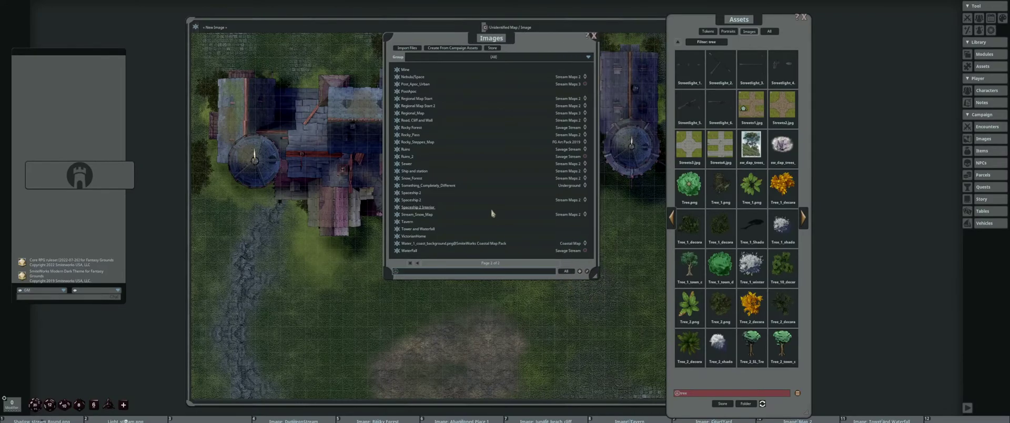
Close the Images window, open the jungle_beach_cliff map, and examine its beach and clifftop terrain
click(594, 35)
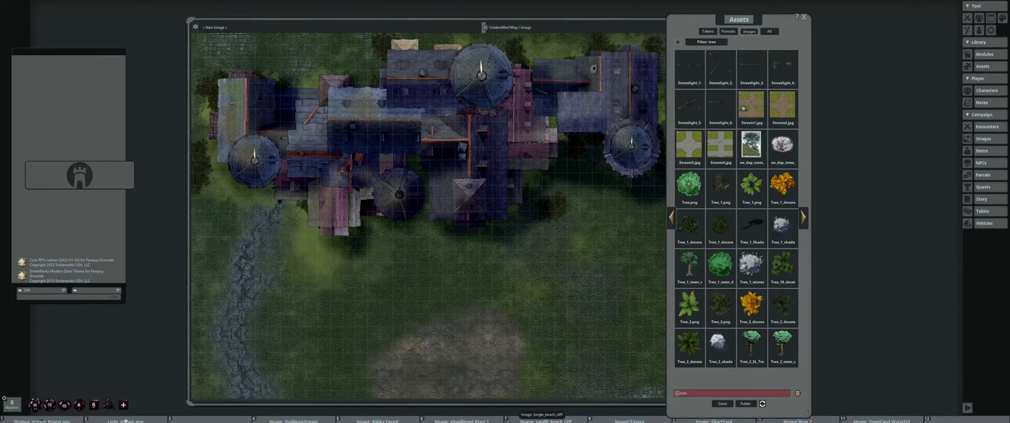
click(543, 421)
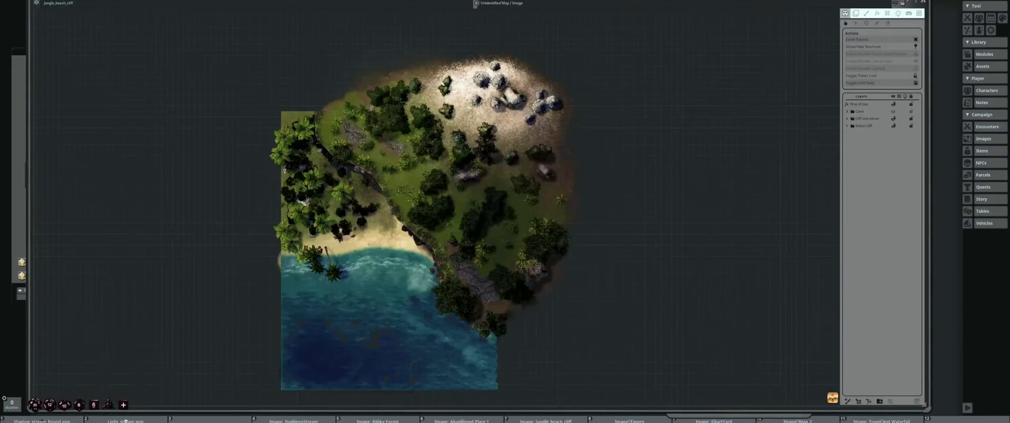
scroll(444, 105, up, 3)
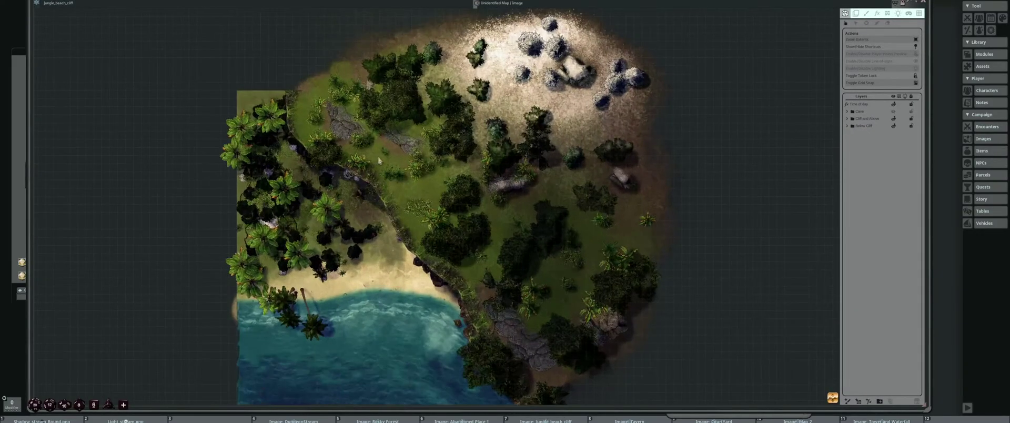
scroll(444, 105, down, 2)
scroll(445, 105, up, 3)
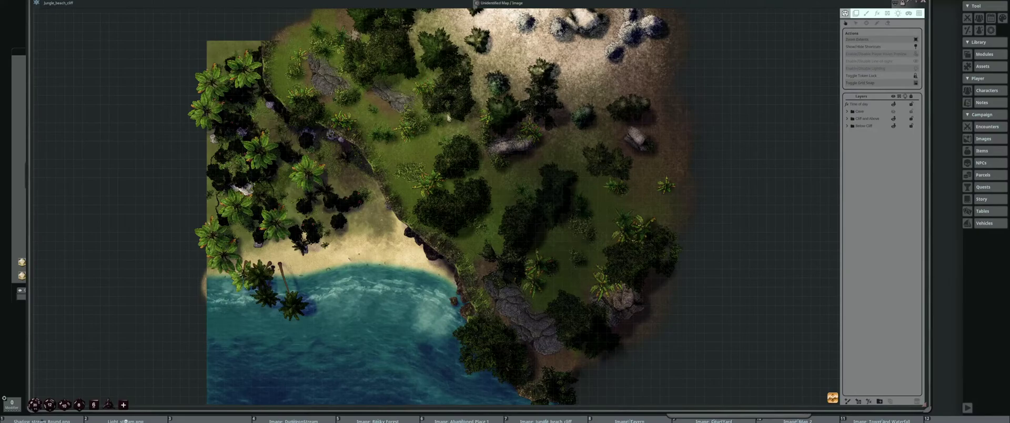
scroll(461, 105, down, 3)
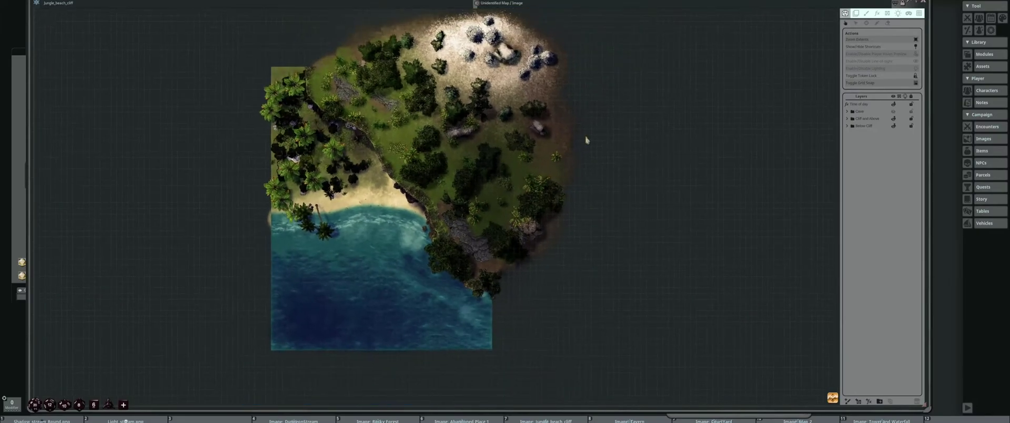
Make the Cave folder of the jungle_beach_cliff map visible and examine the cave drawn beside the beach
click(893, 112)
scroll(640, 182, up, 5)
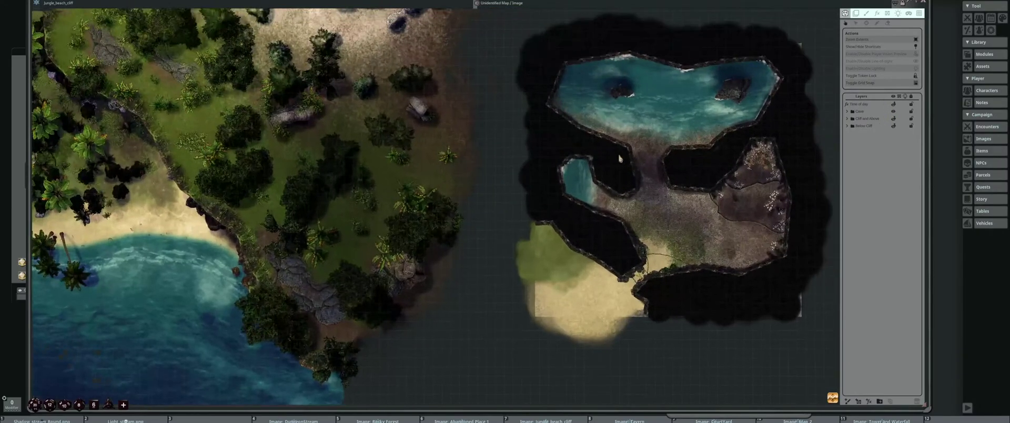
scroll(514, 163, up, 3)
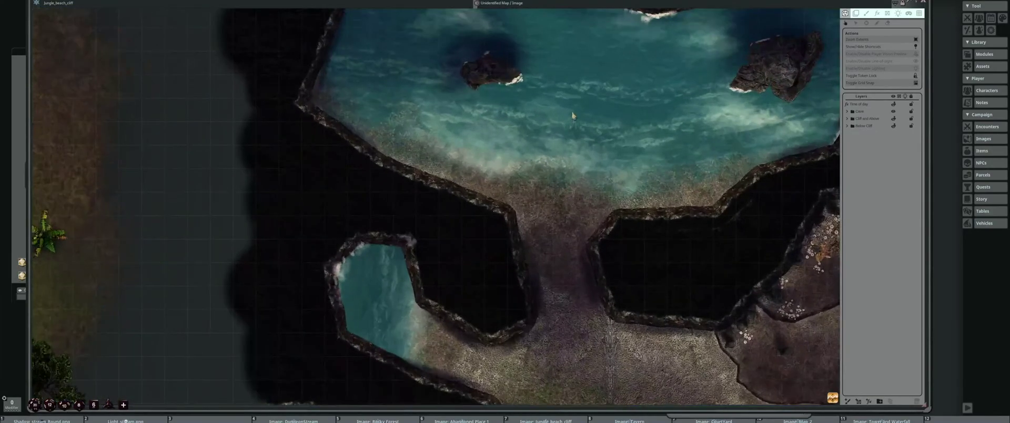
scroll(515, 163, down, 3)
scroll(505, 148, up, 5)
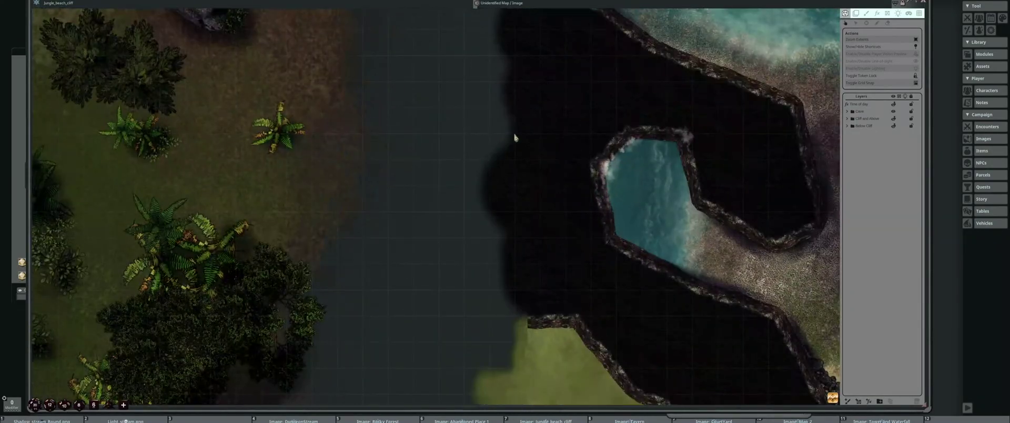
scroll(514, 138, down, 4)
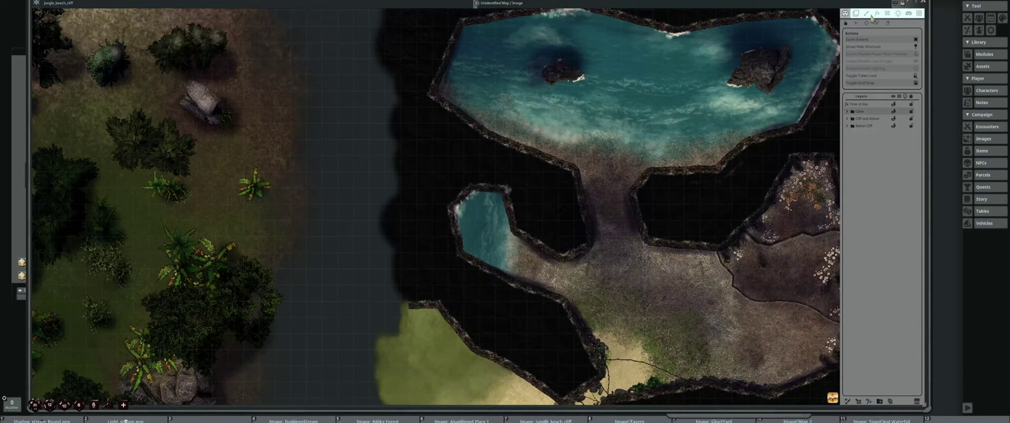
Show the selection points of all painted elements in the Cave folder, examine them, and leave the paint tools
click(868, 14)
click(845, 23)
scroll(416, 100, up, 3)
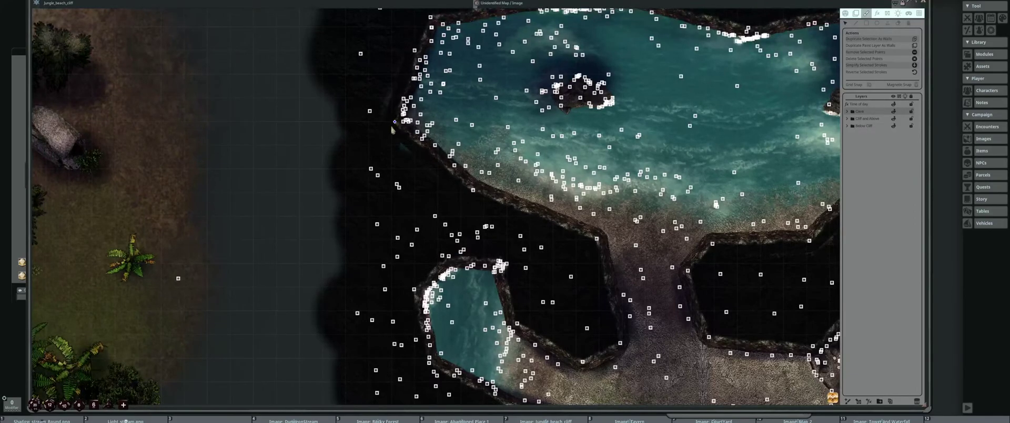
scroll(384, 132, down, 3)
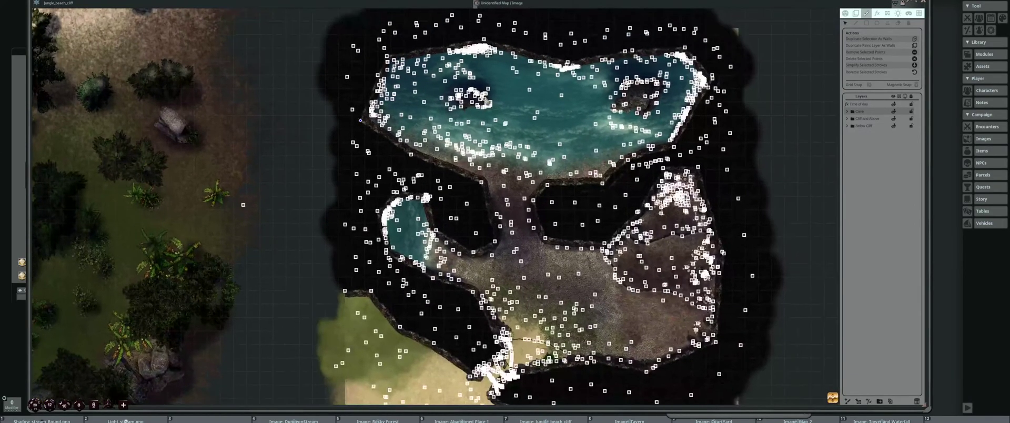
scroll(647, 38, down, 3)
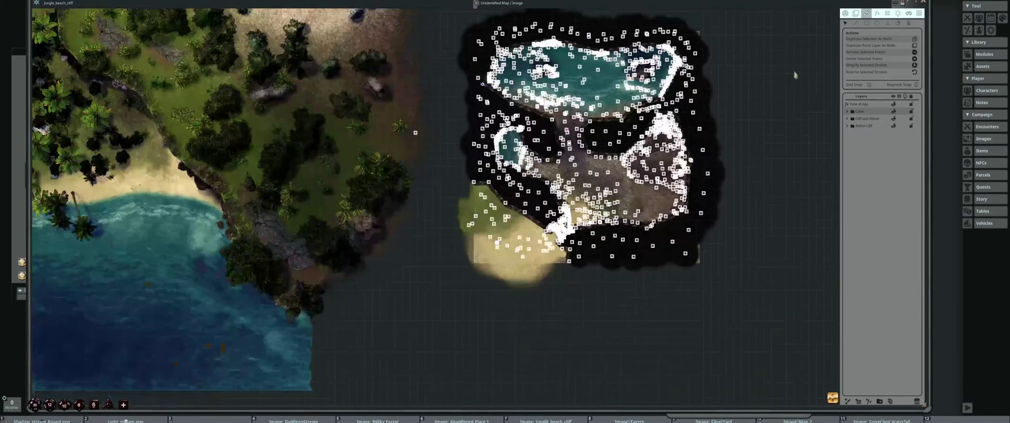
click(857, 15)
click(846, 13)
Compare the beach and cave areas side by side and close the jungle_beach_cliff map
scroll(712, 68, down, 3)
drag(579, 84, 573, 130)
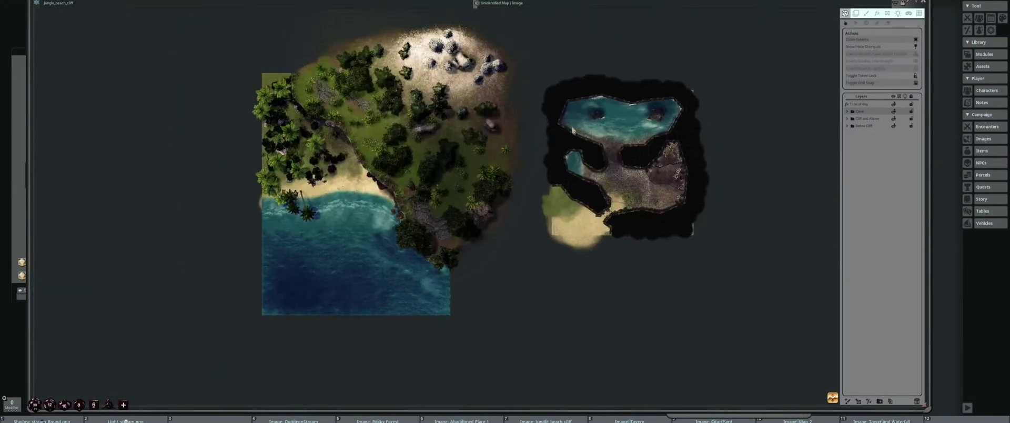
scroll(497, 150, up, 2)
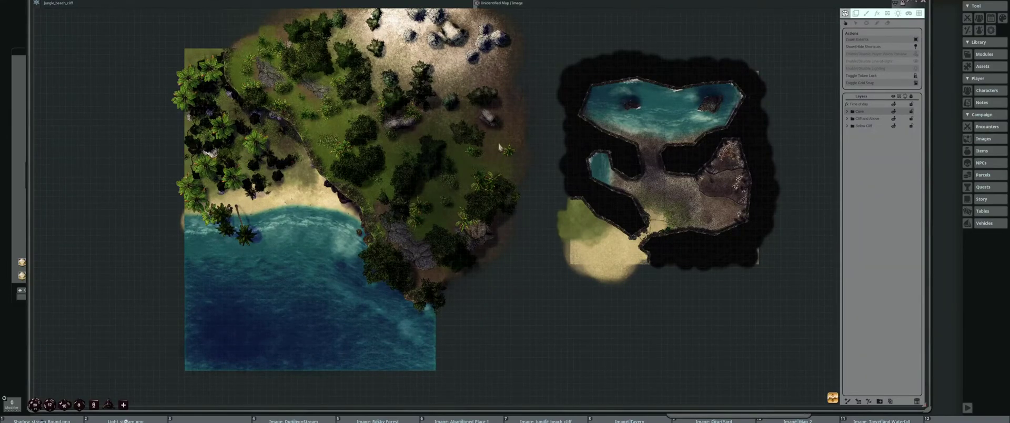
drag(583, 120, 604, 124)
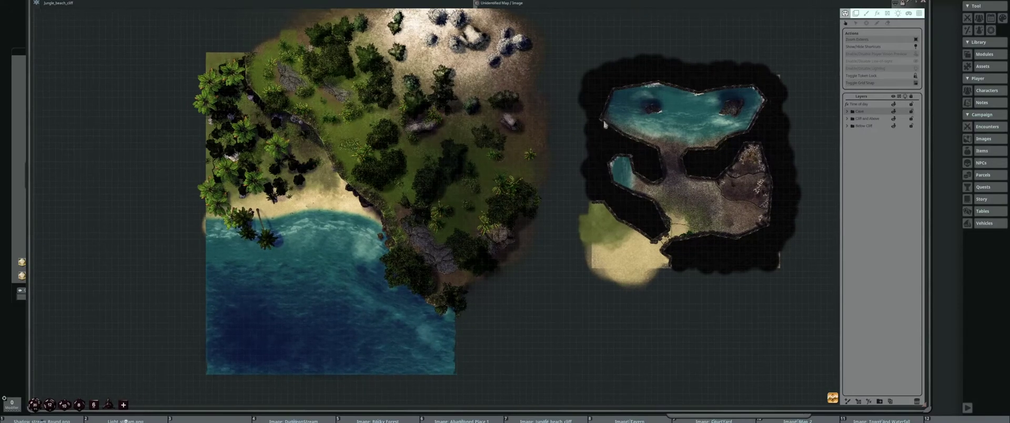
drag(929, 7, 933, 24)
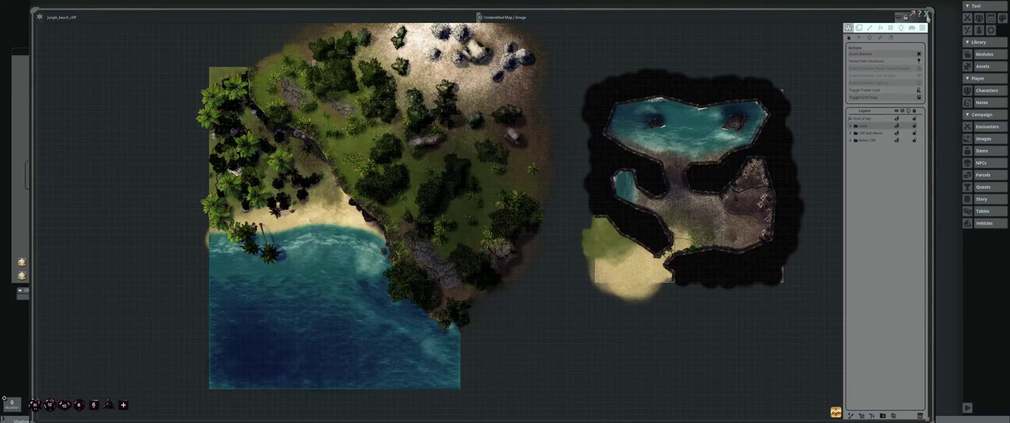
click(928, 16)
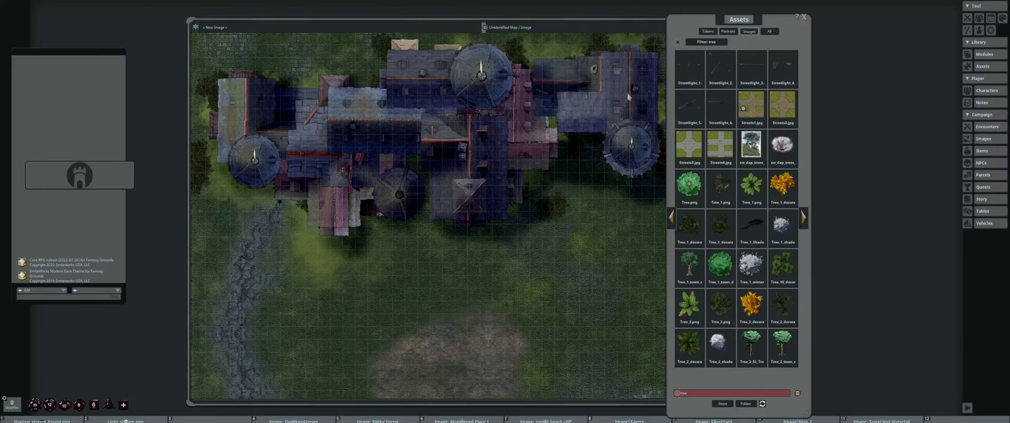
Move the Assets window clear of the mansion map and shift the map window slightly
drag(732, 24, 892, 11)
drag(633, 27, 654, 7)
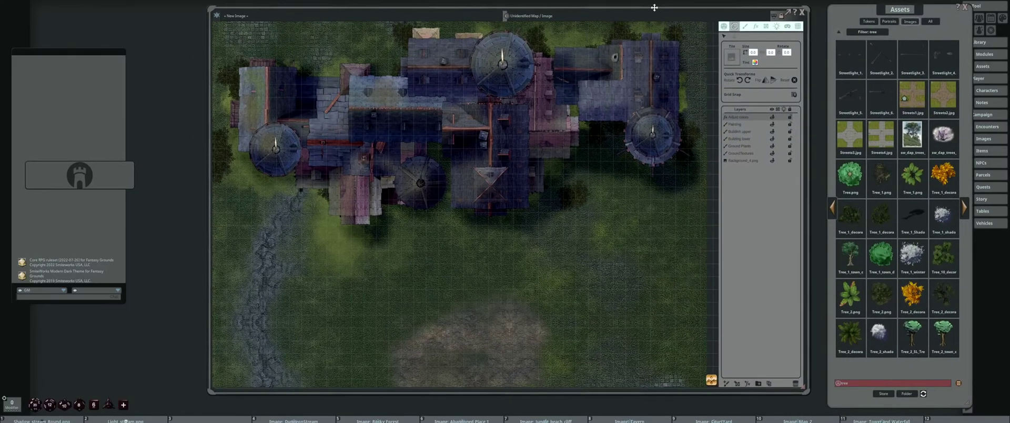
scroll(503, 134, up, 2)
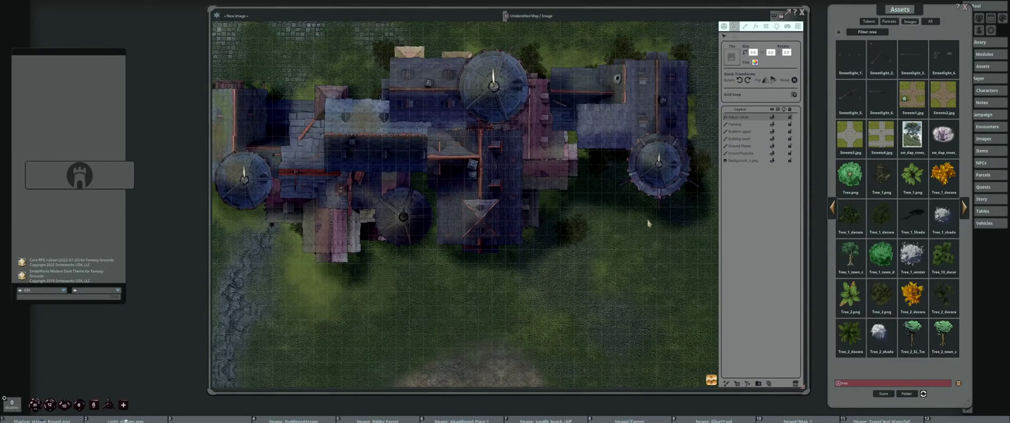
scroll(585, 244, down, 2)
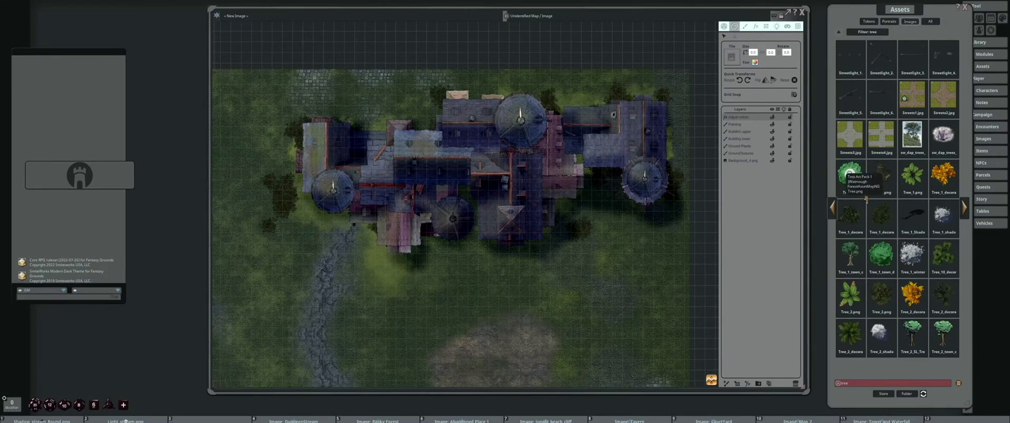
Set up a stamp with a dark green Tree_1 image on the layer directly below the color adjustment layer
click(881, 213)
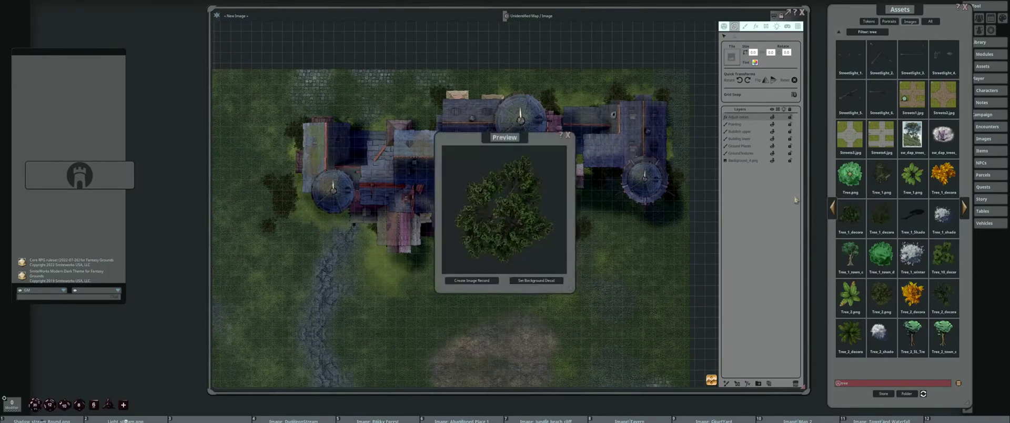
click(568, 136)
click(741, 124)
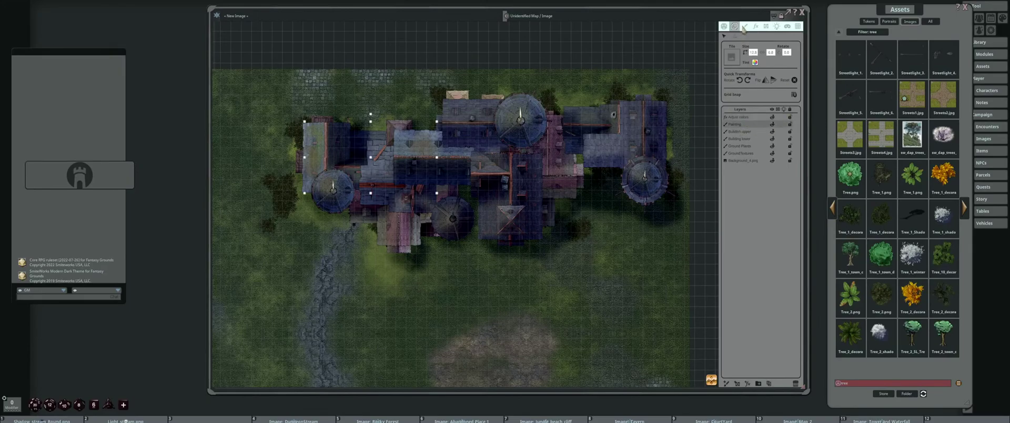
click(745, 26)
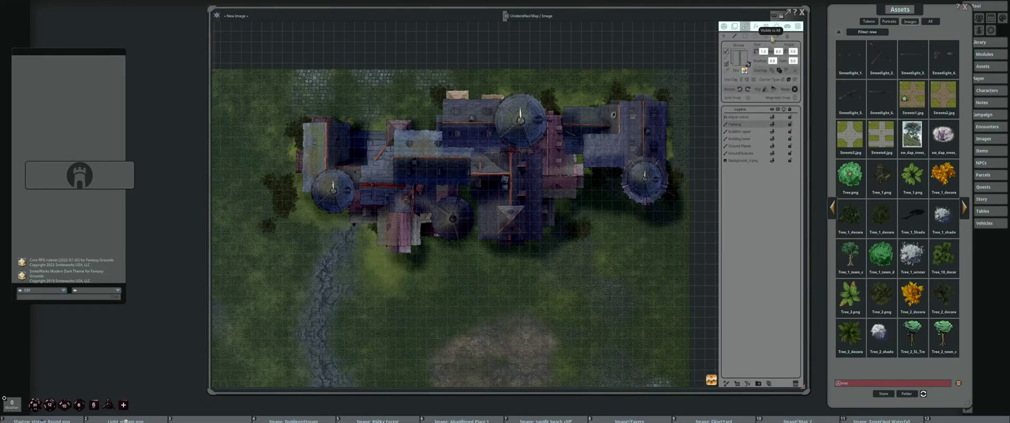
click(766, 35)
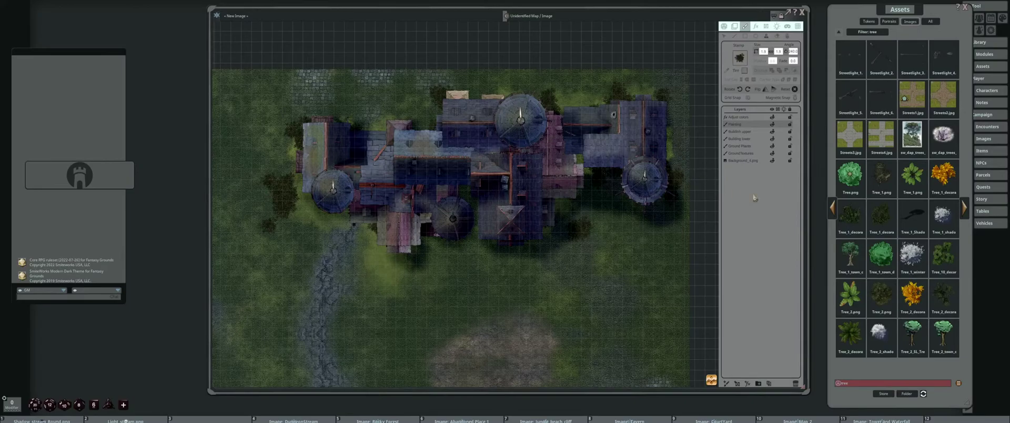
drag(851, 215, 740, 58)
click(408, 156)
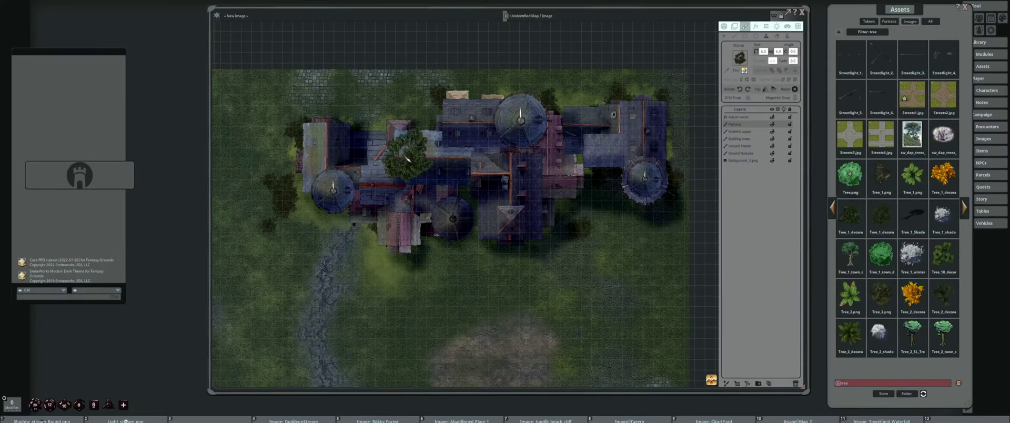
Rotate and resize the tree stamp and place a large tree beside the mansion's west wing
scroll(408, 156, up, 3)
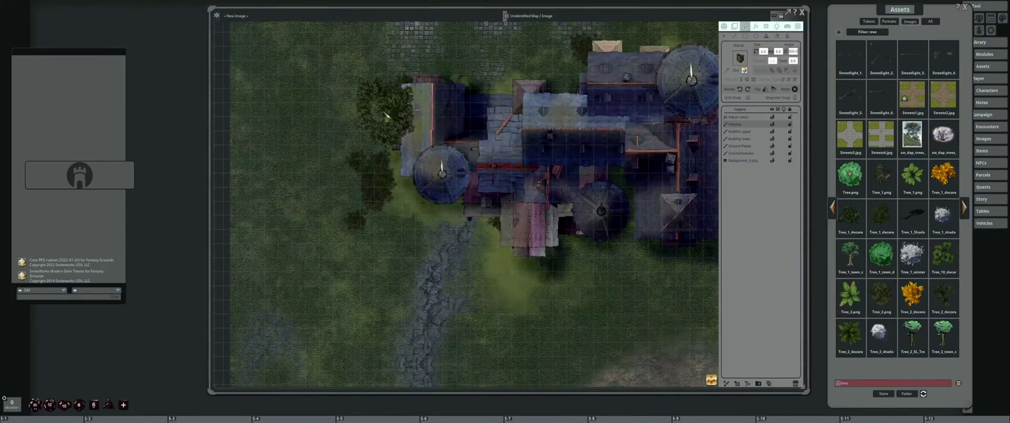
scroll(385, 114, up, 2)
click(384, 166)
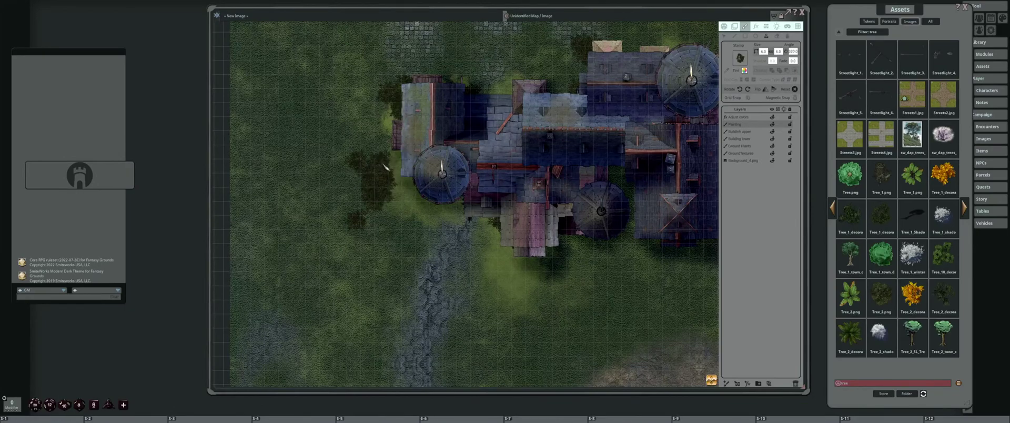
scroll(384, 123, up, 4)
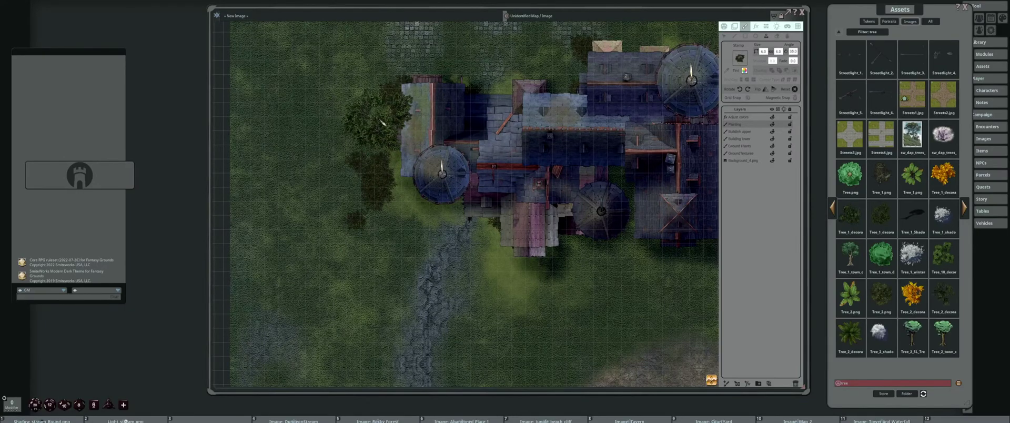
scroll(382, 124, up, 5)
scroll(378, 124, down, 3)
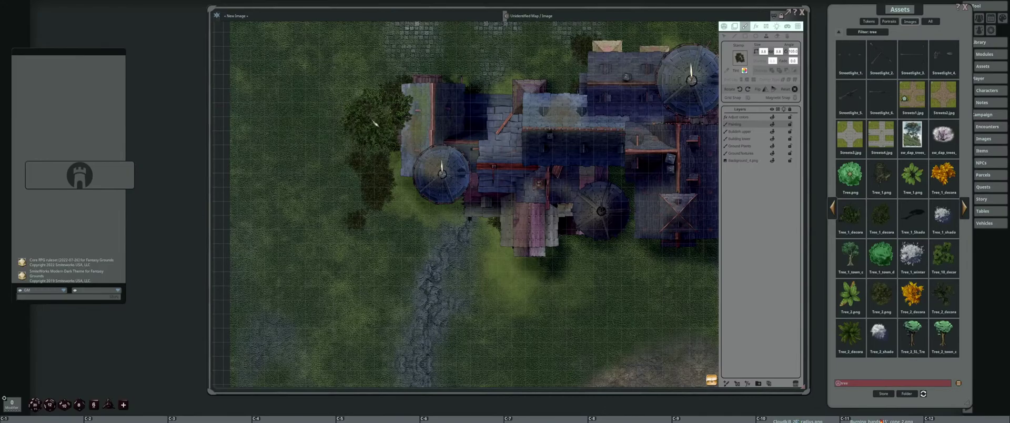
scroll(376, 121, down, 3)
scroll(526, 100, up, 3)
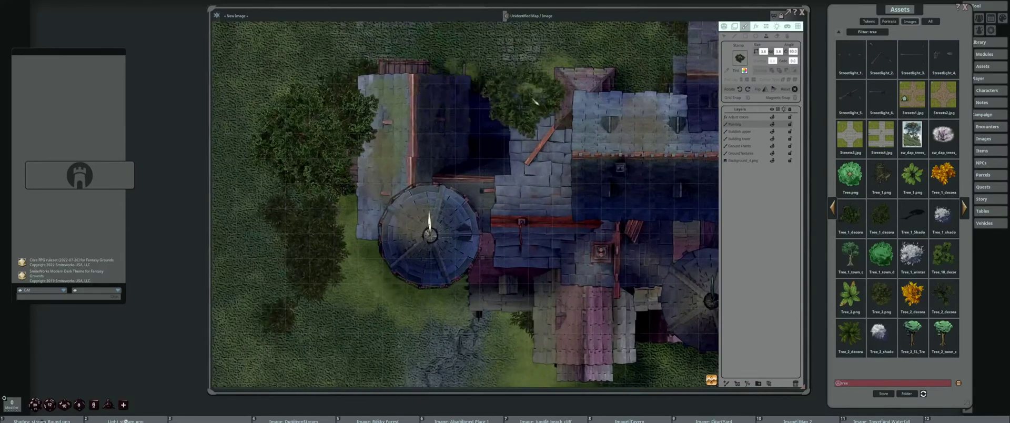
Place a smaller, rotated tree against the mansion's north wall beside the central roof
scroll(532, 103, down, 3)
scroll(521, 108, up, 2)
scroll(516, 111, down, 4)
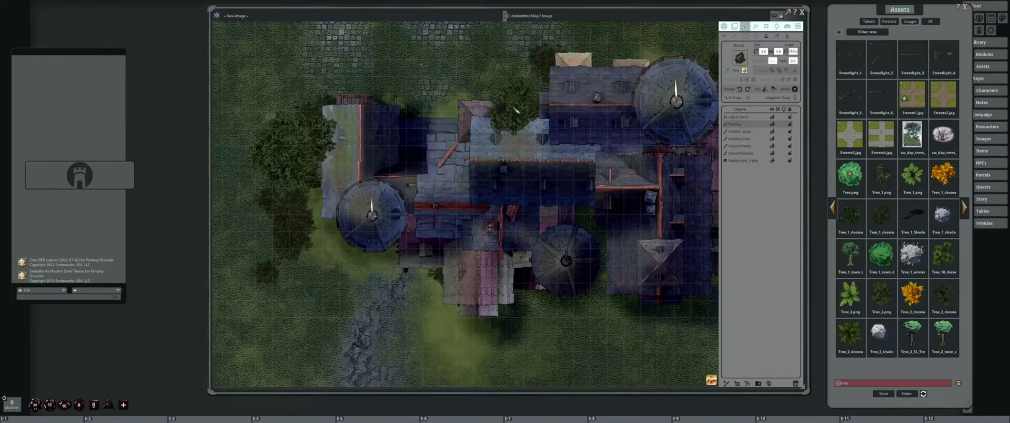
scroll(508, 82, down, 4)
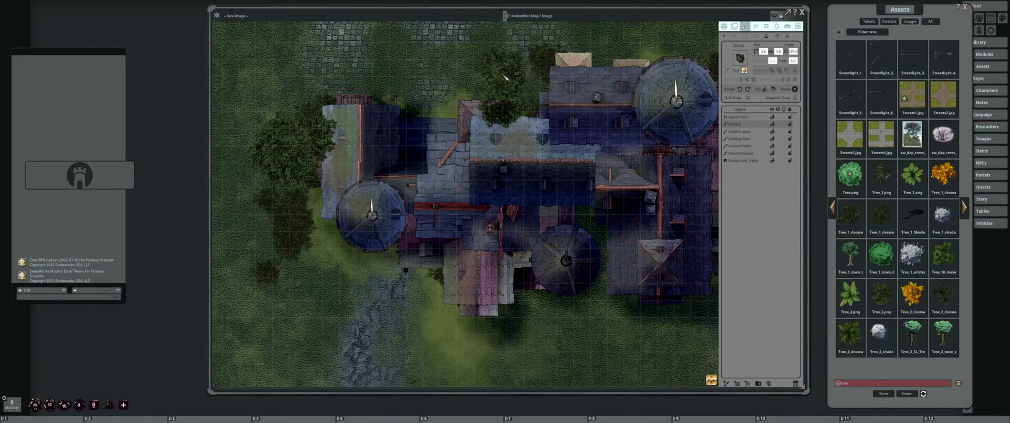
scroll(504, 78, down, 4)
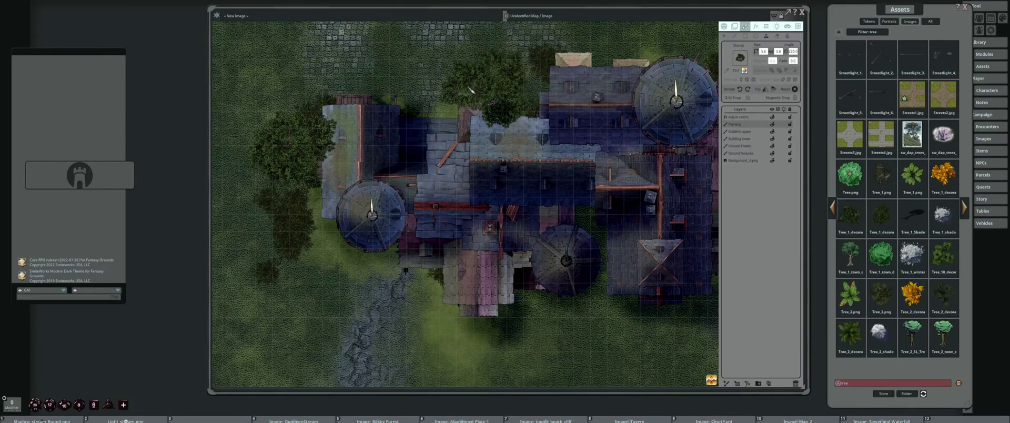
scroll(474, 121, down, 3)
scroll(476, 157, up, 2)
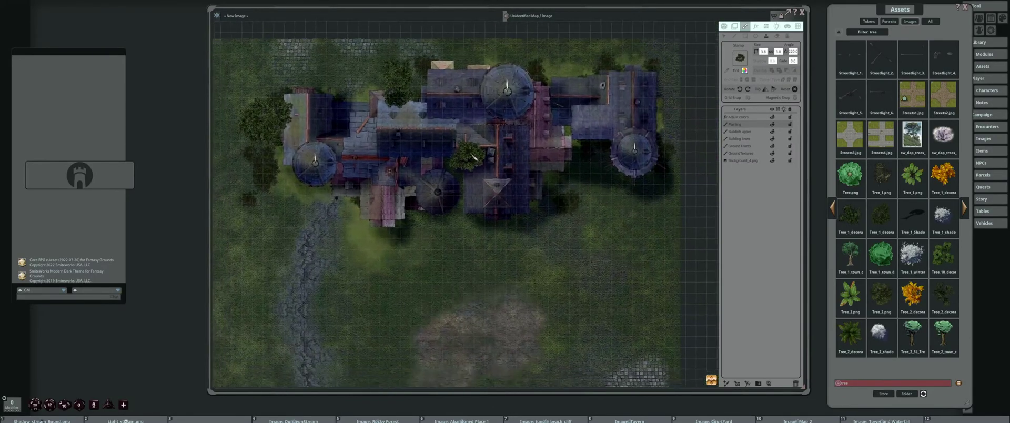
Place a tree in the recess between the mansion's central building and the round tower at the southeast corner
drag(474, 157, 460, 129)
scroll(435, 60, up, 2)
drag(318, 221, 437, 185)
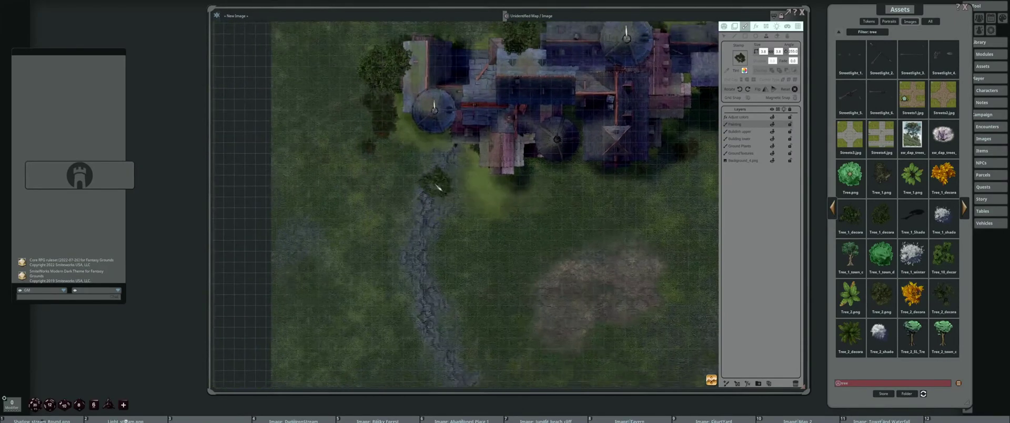
scroll(444, 182, up, 2)
drag(544, 215, 451, 231)
drag(589, 201, 497, 225)
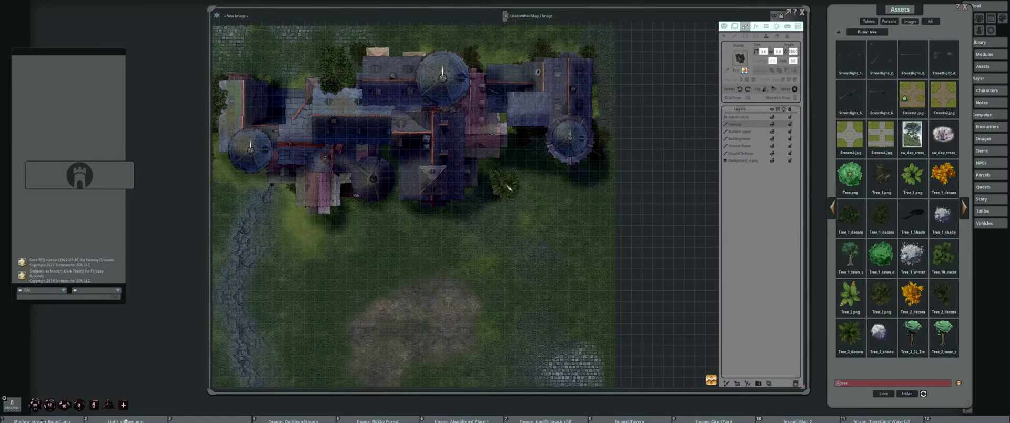
scroll(508, 186, up, 2)
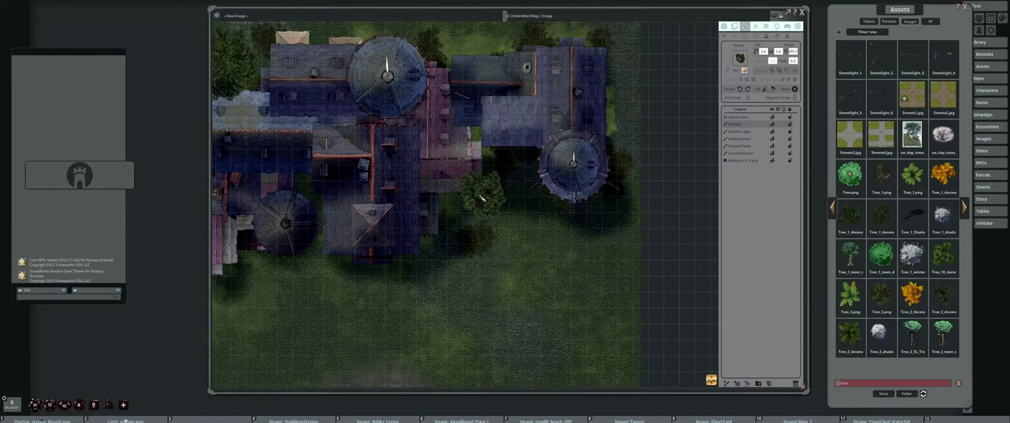
drag(441, 206, 482, 165)
click(541, 117)
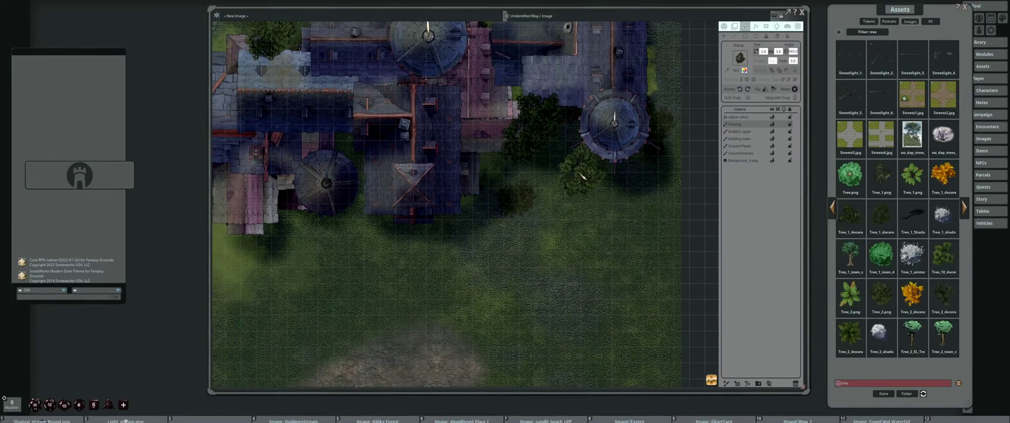
drag(562, 161, 487, 194)
Place a rotated tree against the mansion's north wall, between the large round tower and the east wing
scroll(482, 187, down, 3)
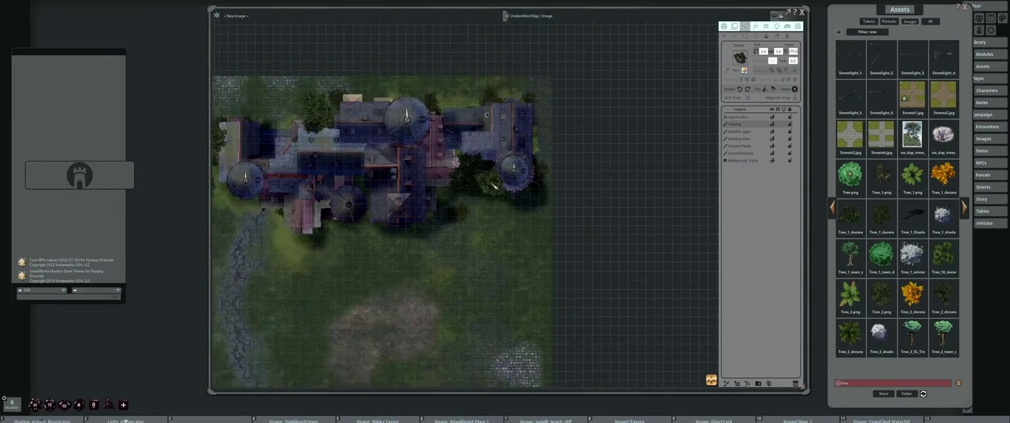
scroll(463, 113, up, 2)
scroll(459, 105, down, 2)
click(457, 102)
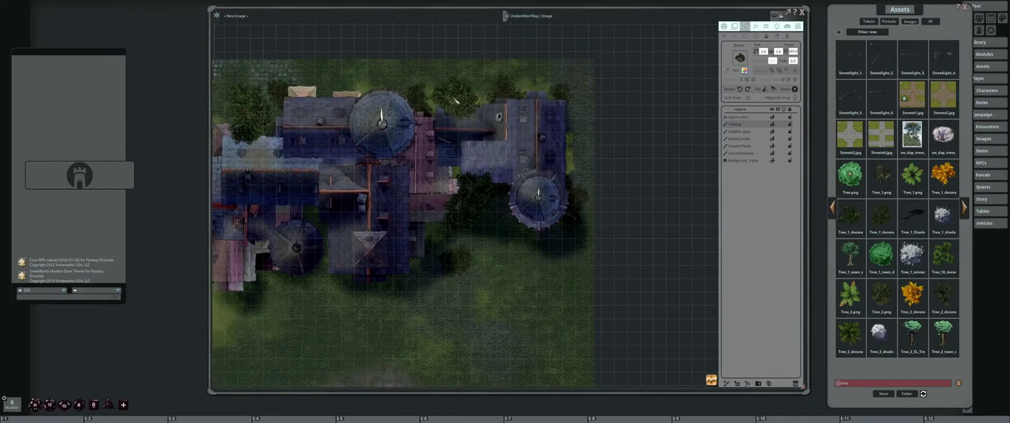
scroll(439, 172, down, 2)
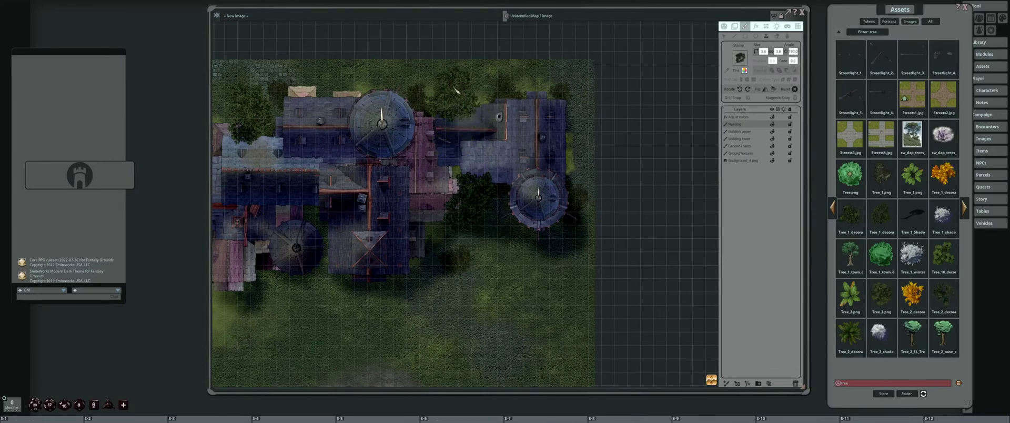
scroll(452, 162, down, 2)
Enlarge and rotate the tree stamp, tint it light pink, and place a big tree beside the stone path southwest of the mansion
scroll(454, 161, up, 3)
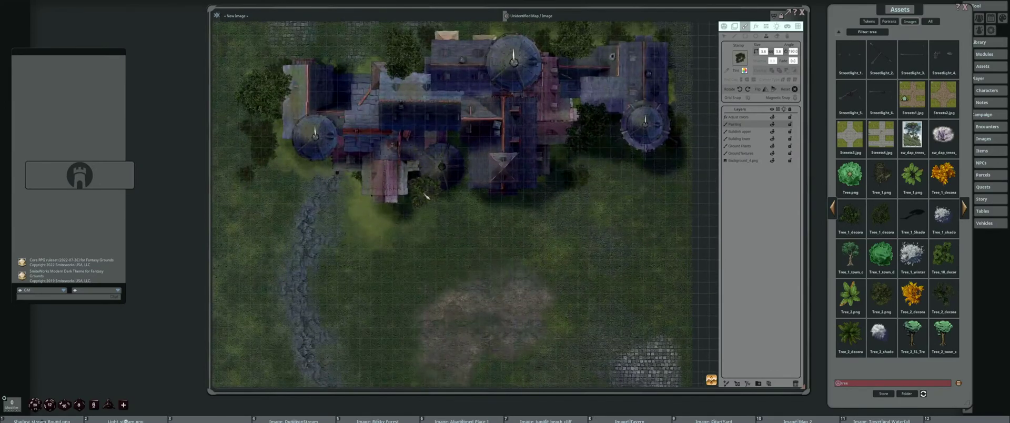
scroll(442, 248, down, 1)
drag(442, 249, 444, 253)
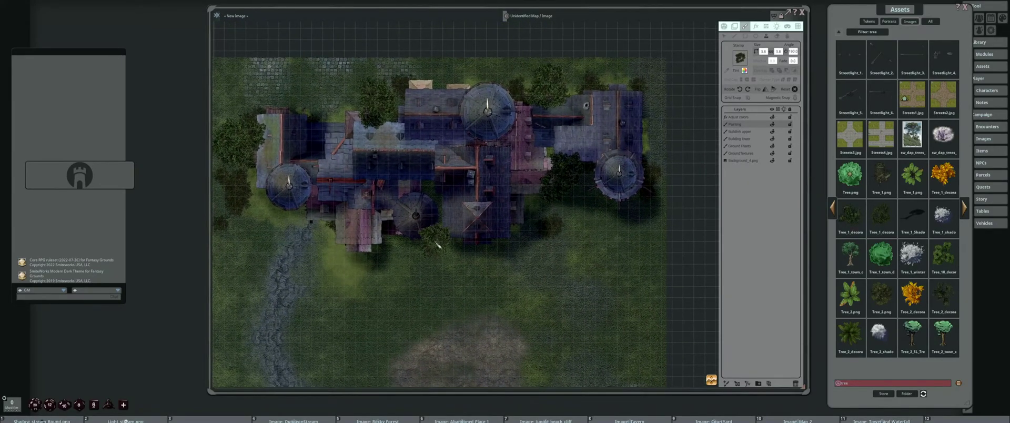
drag(337, 261, 399, 224)
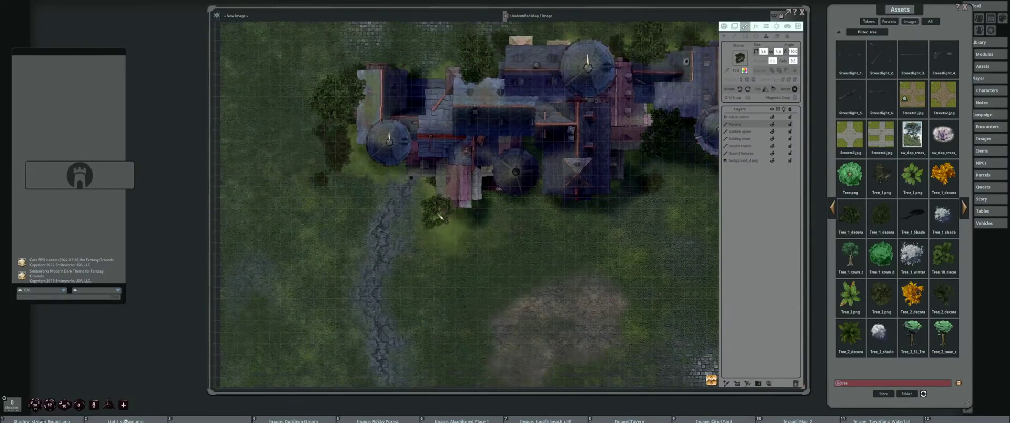
click(361, 225)
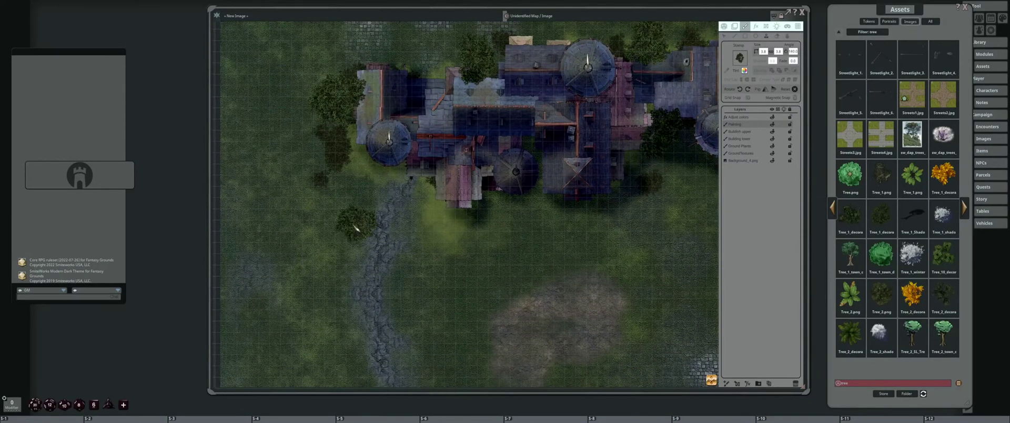
ctrl+scroll(334, 217, down, 3)
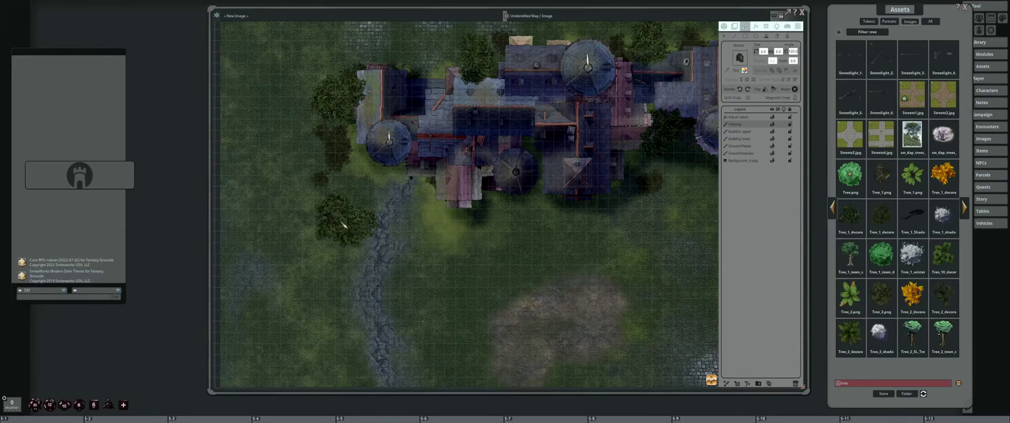
ctrl+scroll(339, 224, down, 4)
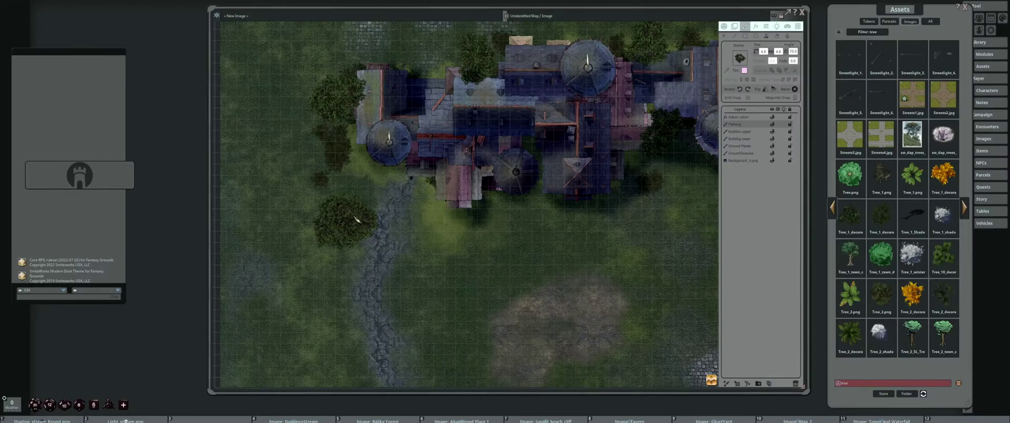
ctrl+scroll(355, 218, down, 4)
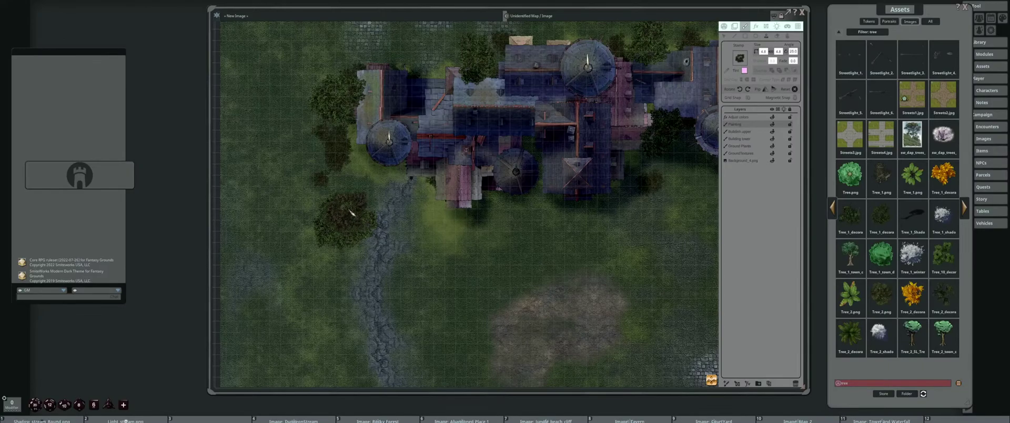
click(355, 218)
scroll(507, 241, up, 3)
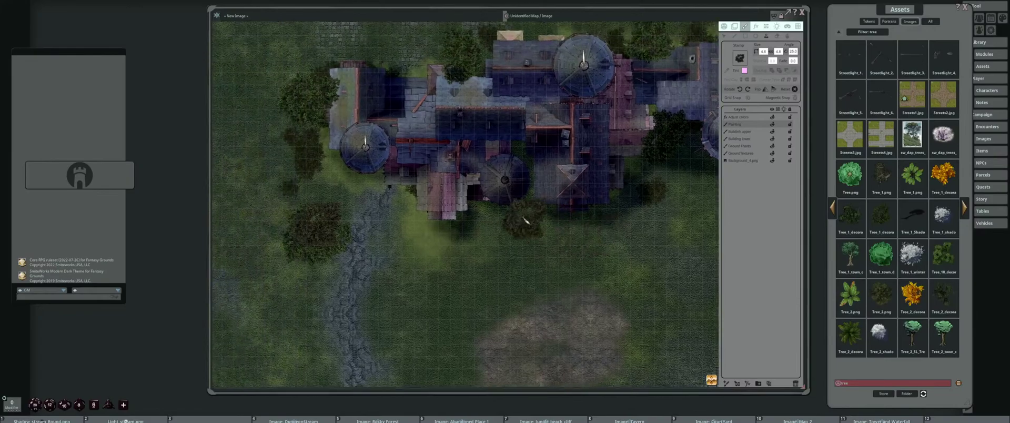
scroll(538, 227, down, 5)
scroll(526, 227, up, 5)
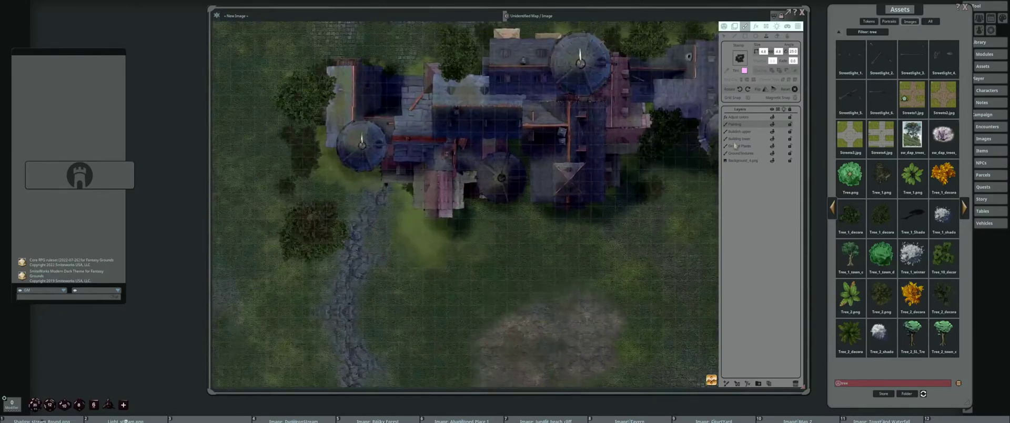
Work on the Adjust colors layer and outline a shadow on the tree in the mansion's east recess
click(755, 26)
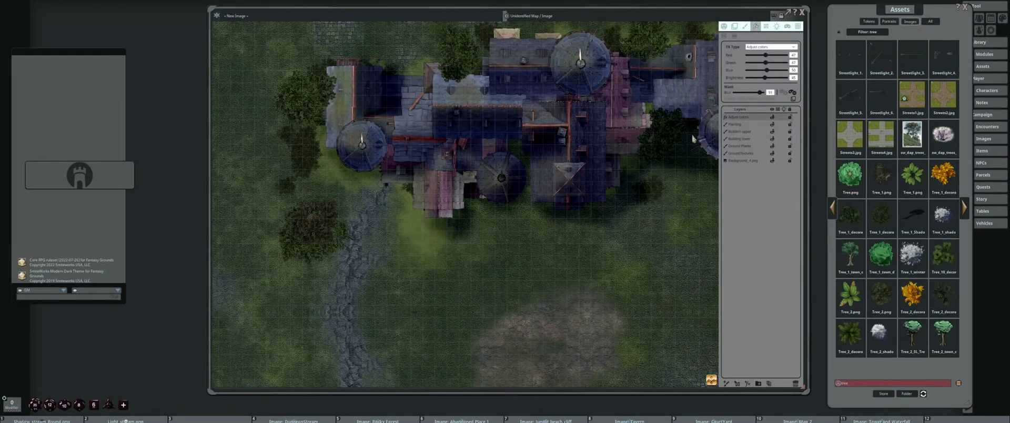
scroll(569, 149, up, 3)
scroll(569, 149, up, 3)
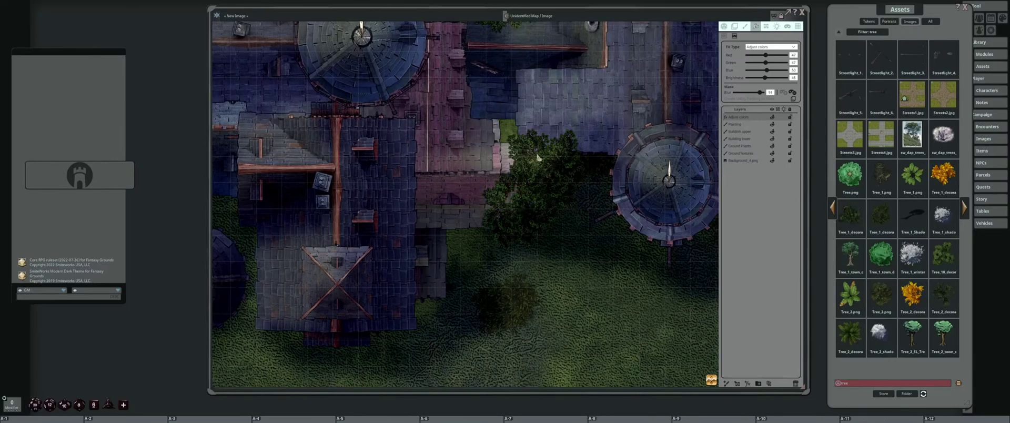
scroll(526, 184, down, 3)
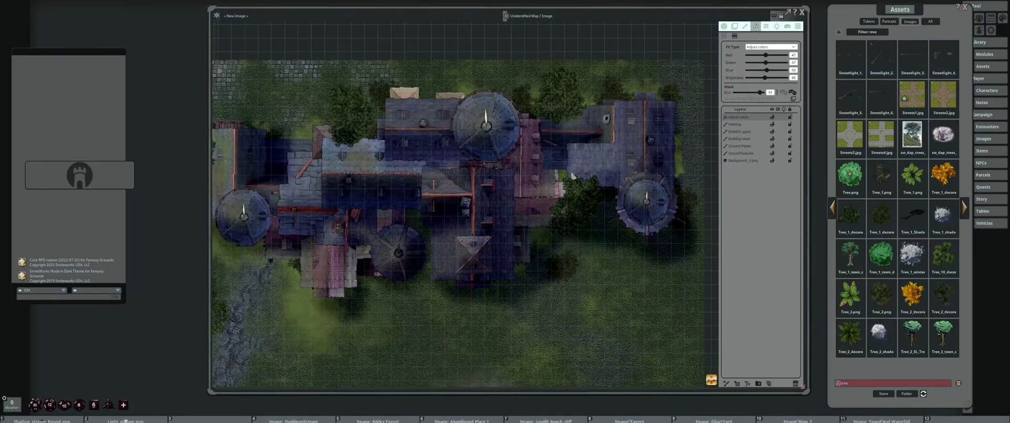
scroll(572, 175, up, 3)
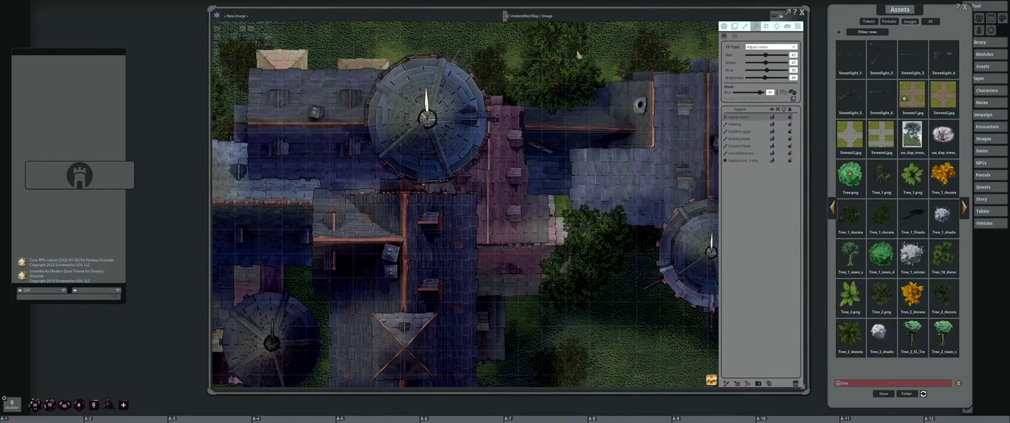
Outline color-adjustment shadows on the shaded sides of the large trees along the mansion's north wall
drag(618, 108, 606, 184)
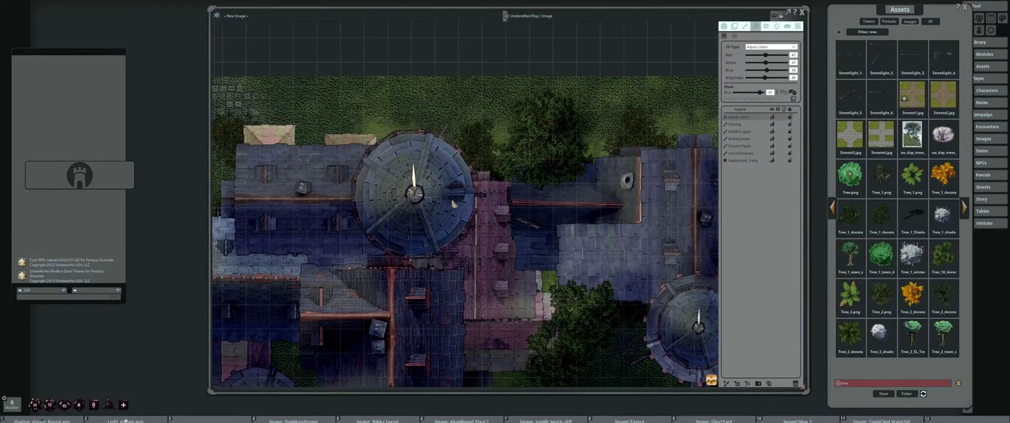
drag(468, 182, 595, 139)
drag(469, 161, 576, 157)
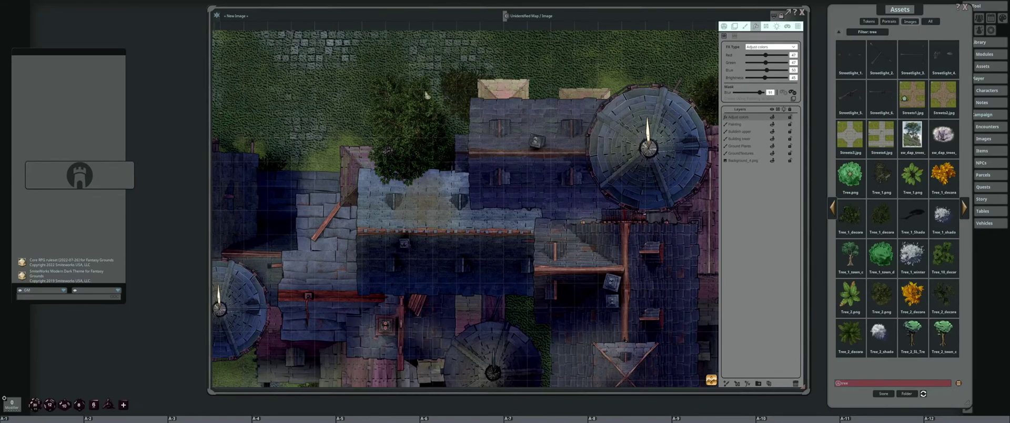
scroll(447, 121, down, 5)
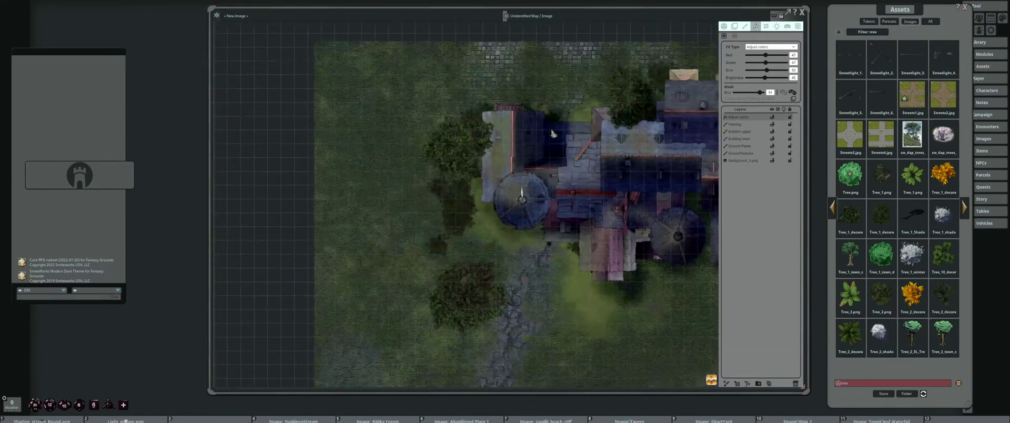
Outline color-adjustment shadows on the tree beside the west wing and the big tree next to the stone path
scroll(474, 143, up, 3)
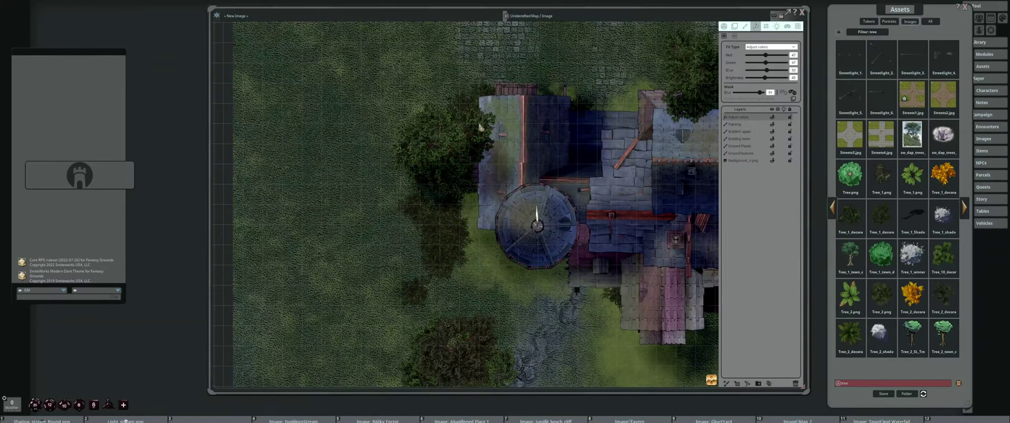
scroll(502, 180, down, 3)
scroll(467, 198, up, 2)
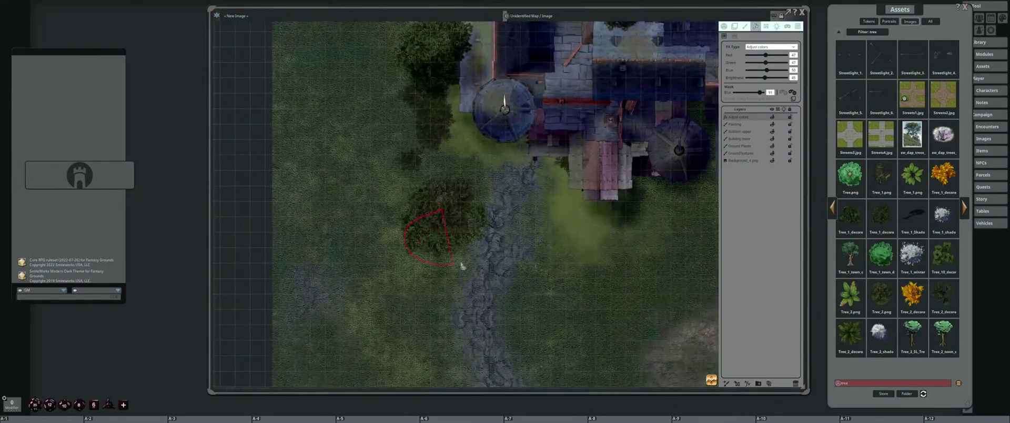
scroll(466, 196, down, 3)
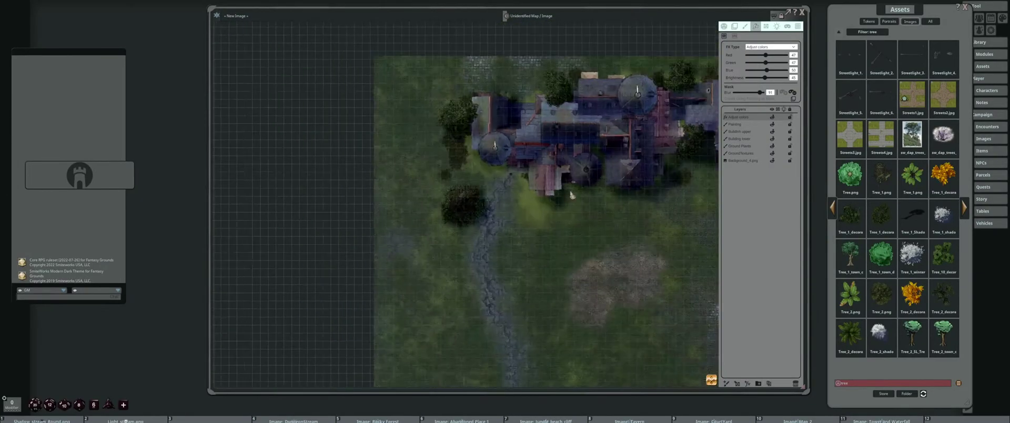
scroll(572, 195, down, 2)
scroll(537, 187, up, 5)
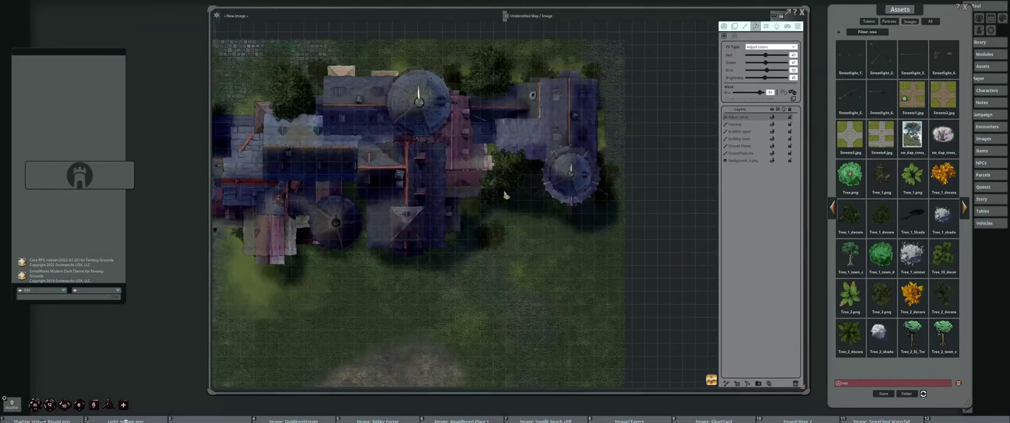
Add color-adjustment shadows to the small bushes around the mansion's east side and its northeast wall
drag(398, 195, 574, 171)
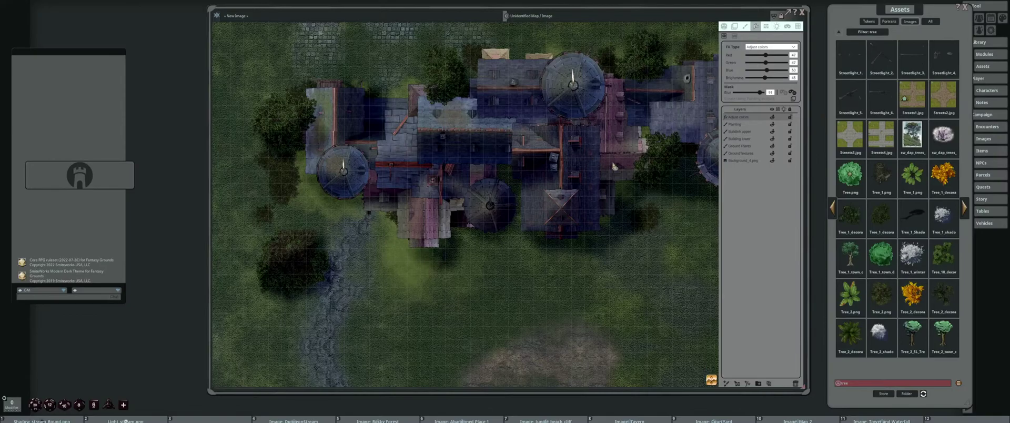
scroll(615, 166, up, 3)
key(alt)
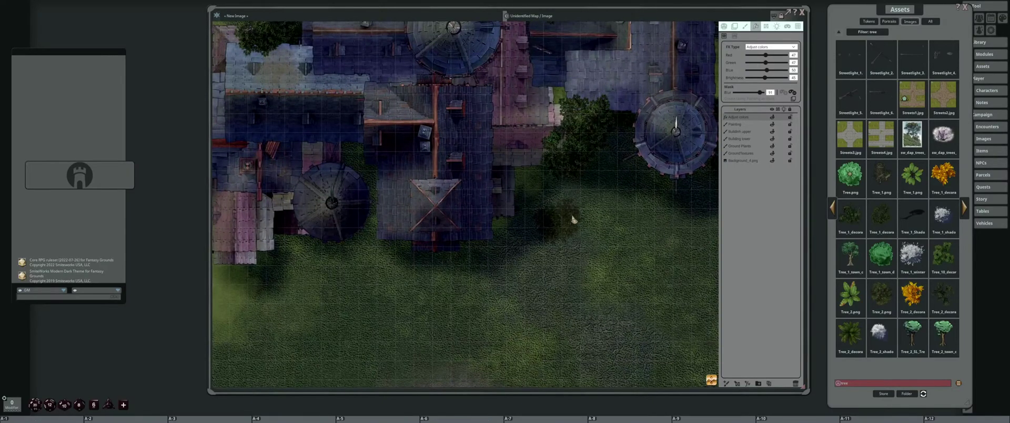
scroll(568, 206, down, 5)
scroll(578, 156, up, 4)
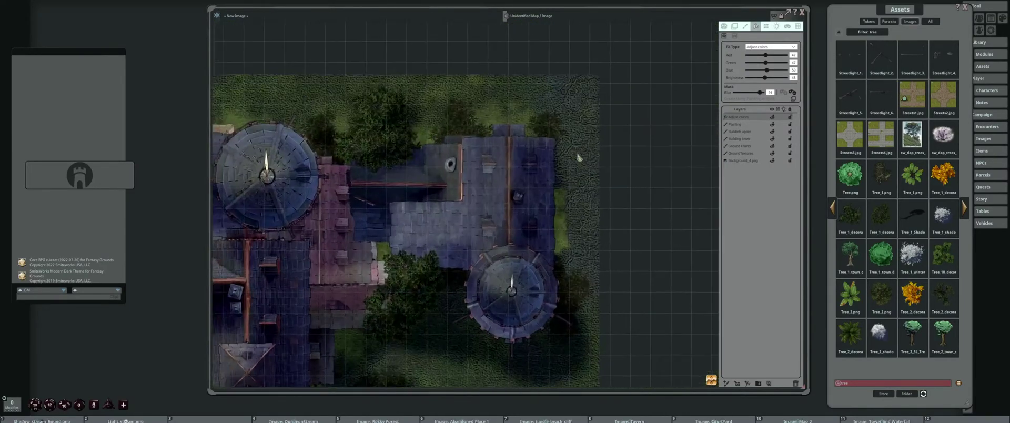
key(alt)
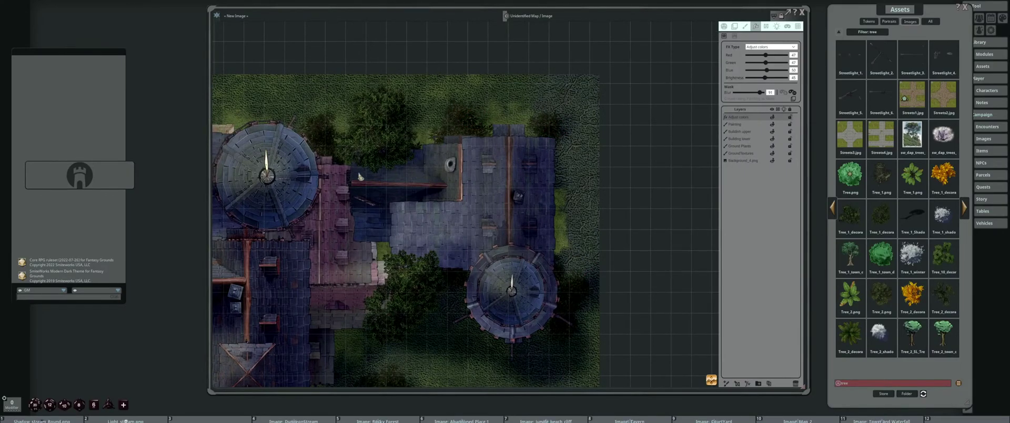
Add color-adjustment shadows to the bushes along the central north wall and those southwest of the west wing
scroll(385, 197, up, 3)
scroll(384, 198, up, 3)
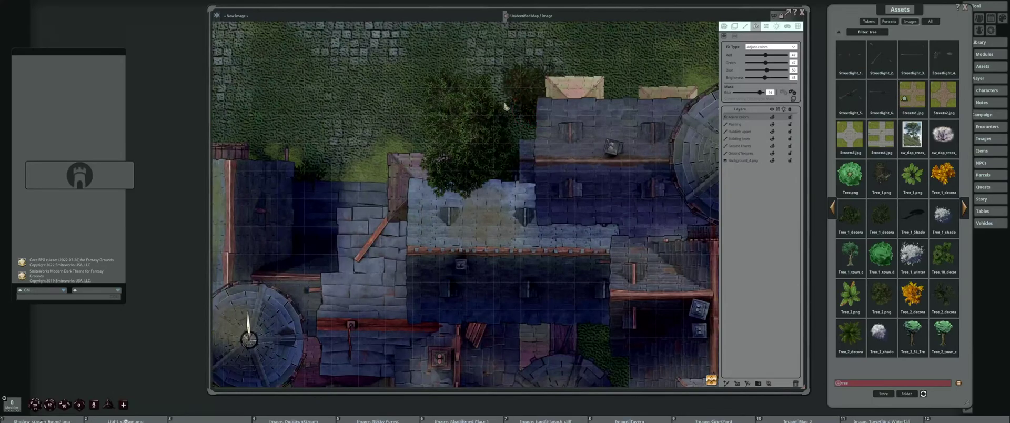
drag(327, 224, 445, 201)
drag(390, 238, 481, 172)
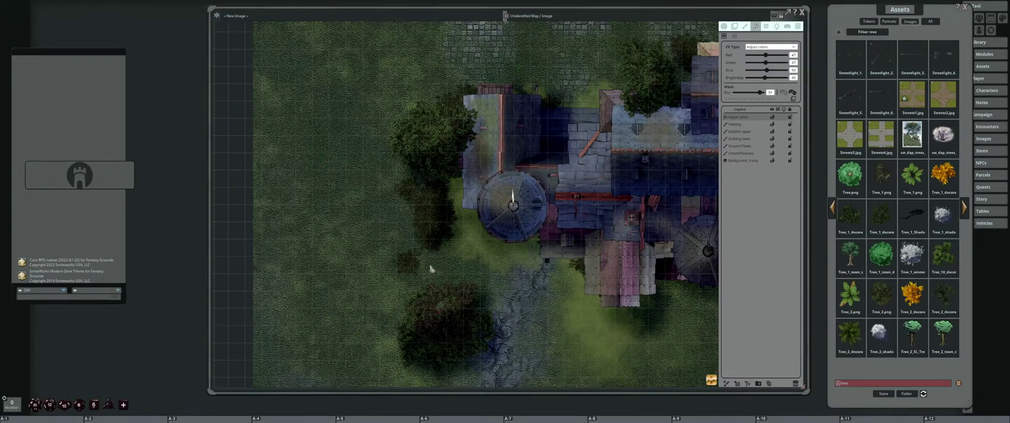
scroll(444, 234, up, 4)
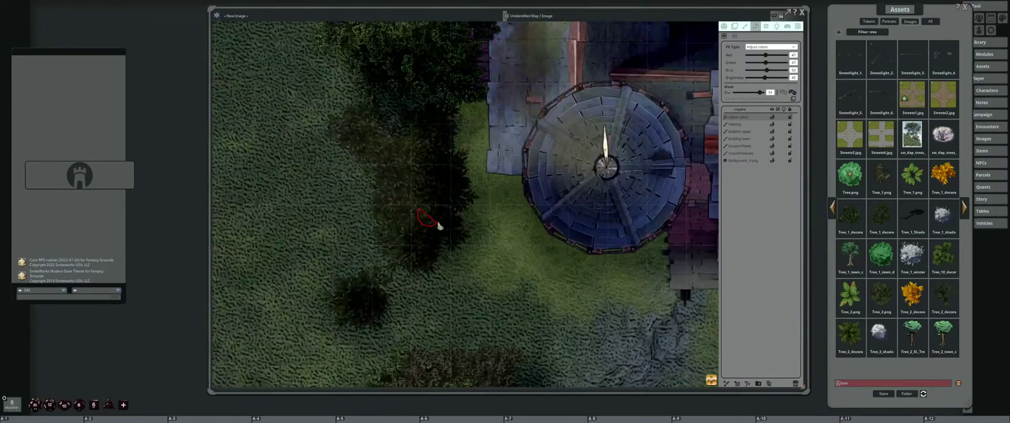
scroll(428, 215, down, 3)
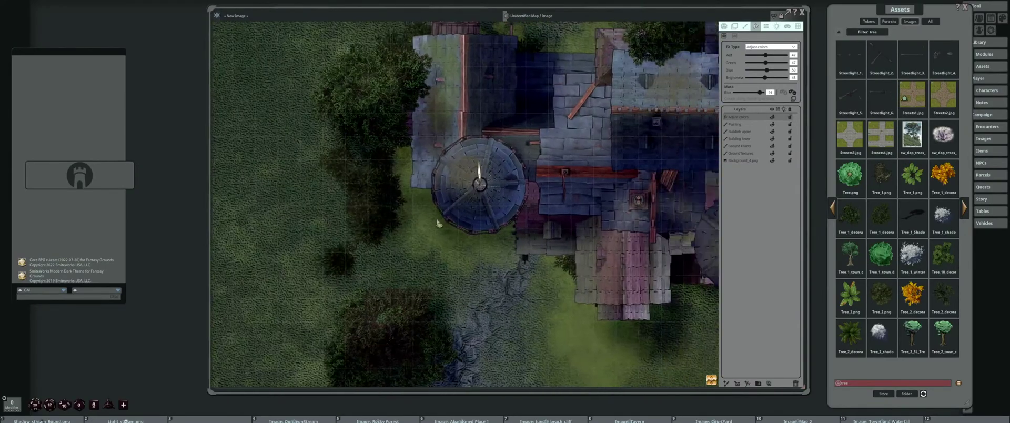
Examine the tree, bush and roof shading across the mansion, from the west tower to the east wing
scroll(376, 196, down, 2)
scroll(424, 239, down, 3)
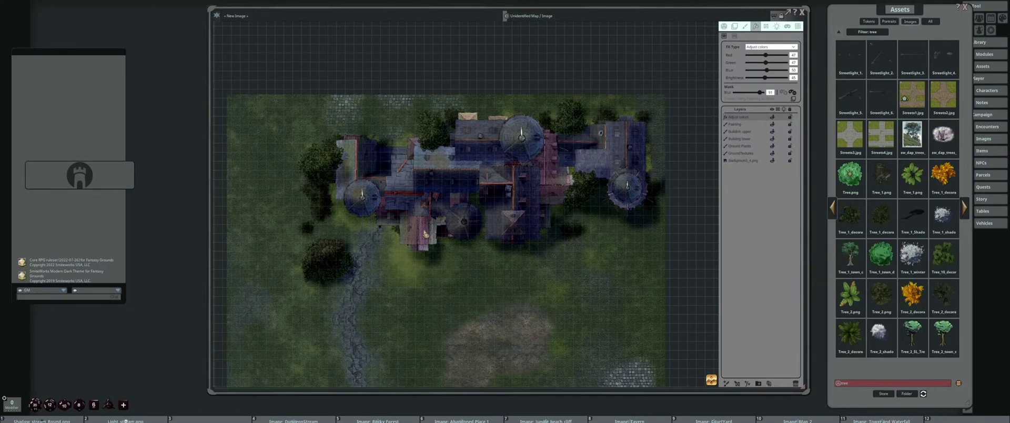
scroll(423, 233, up, 5)
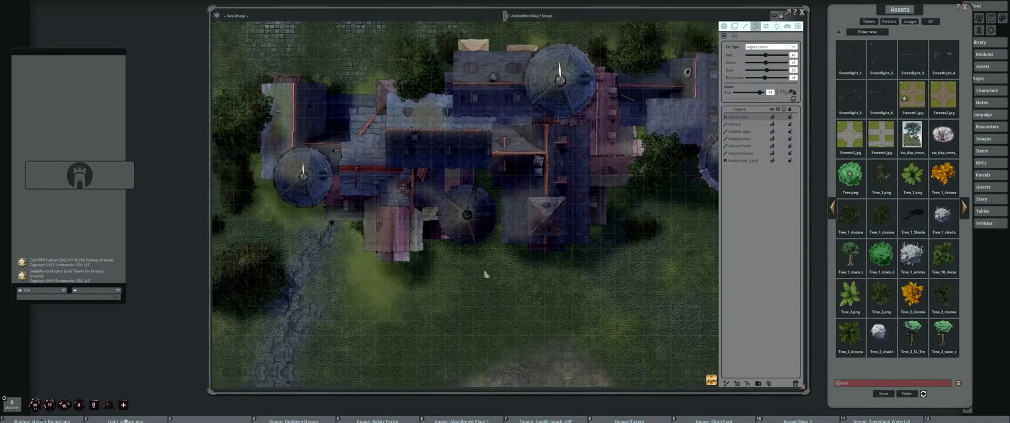
scroll(433, 219, up, 4)
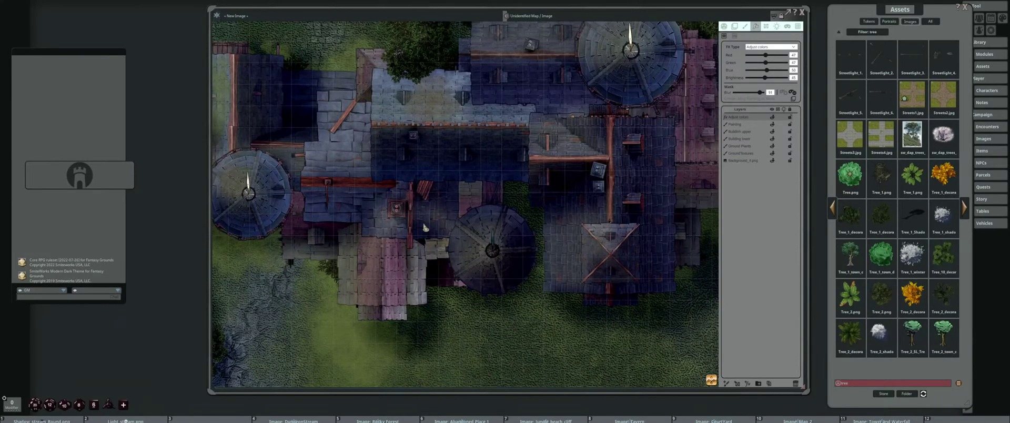
drag(438, 186, 434, 202)
scroll(435, 202, up, 1)
scroll(549, 230, down, 2)
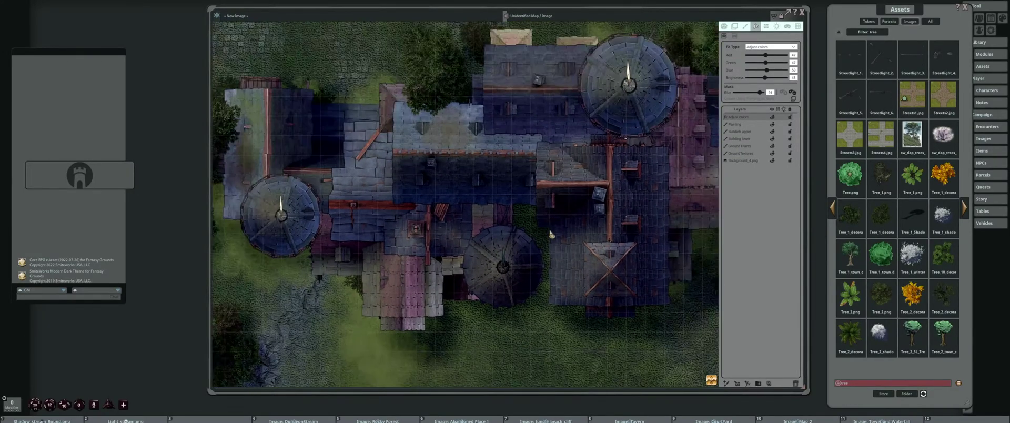
drag(548, 231, 438, 225)
scroll(439, 227, down, 3)
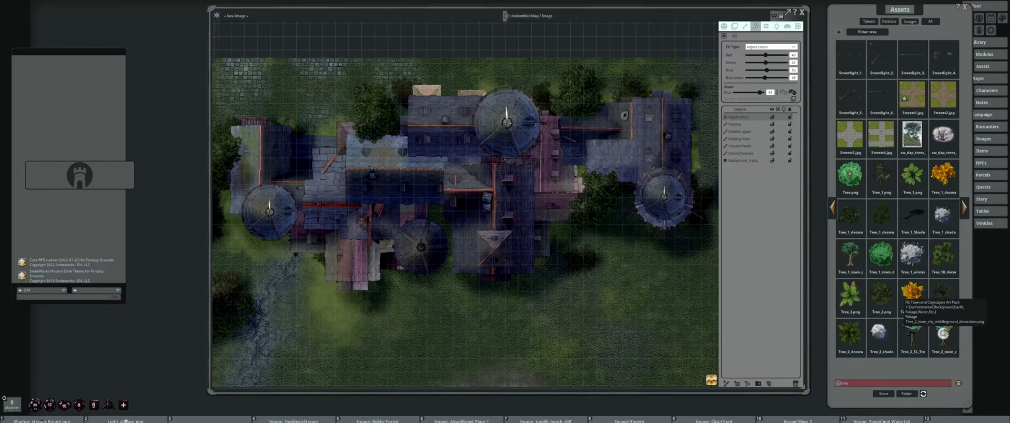
Add a new FX layer above the color adjustment layer and set its effect type to Clouds
click(747, 385)
click(767, 47)
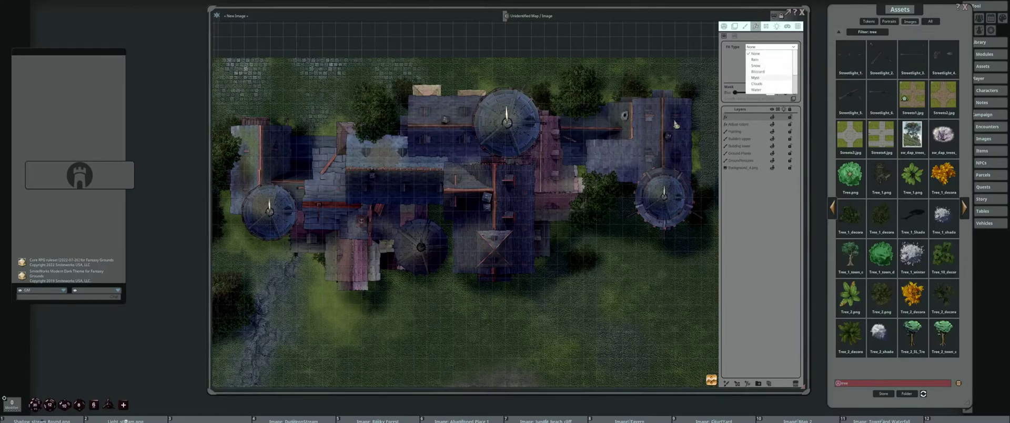
scroll(772, 67, down, 1)
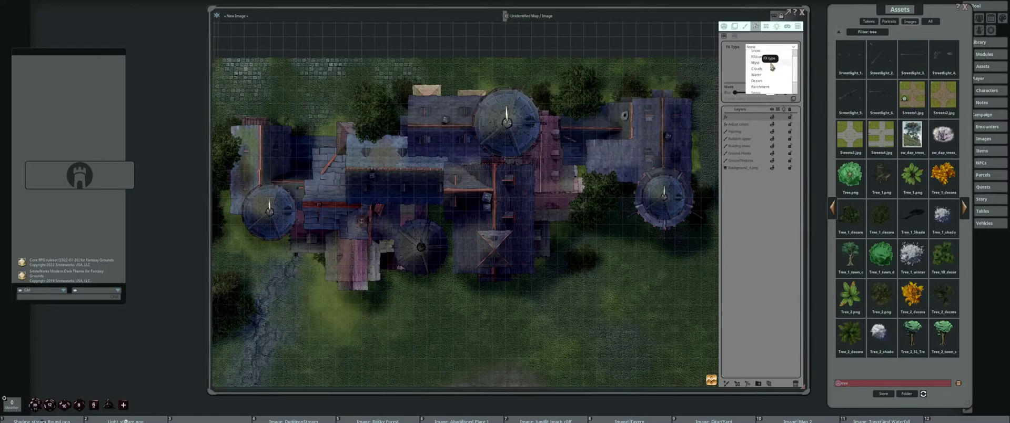
click(772, 68)
drag(463, 198, 526, 161)
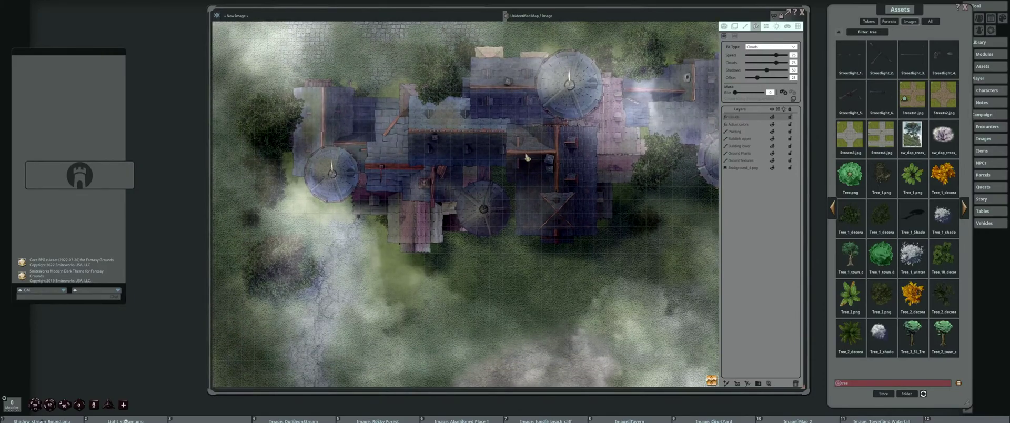
drag(481, 169, 461, 169)
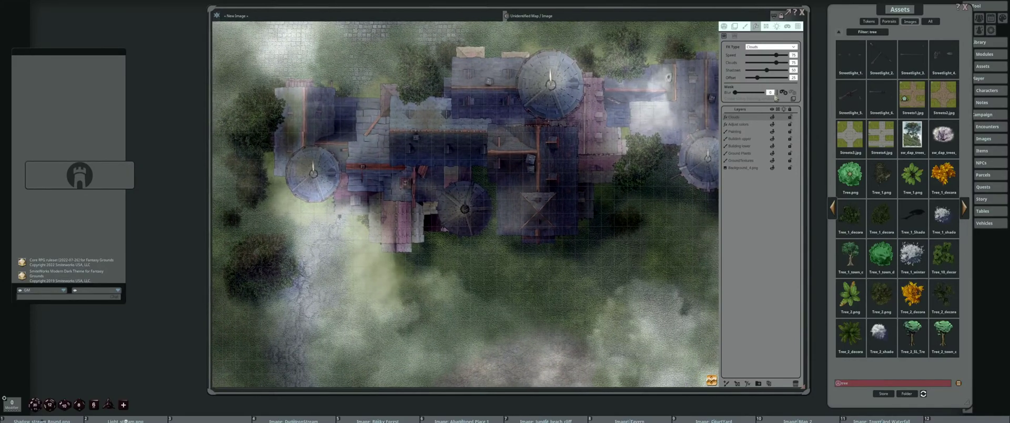
Mask out the clouds layer, and outline smoke plumes drifting northeast from the two chimneys on the east wing
click(784, 94)
scroll(582, 131, up, 3)
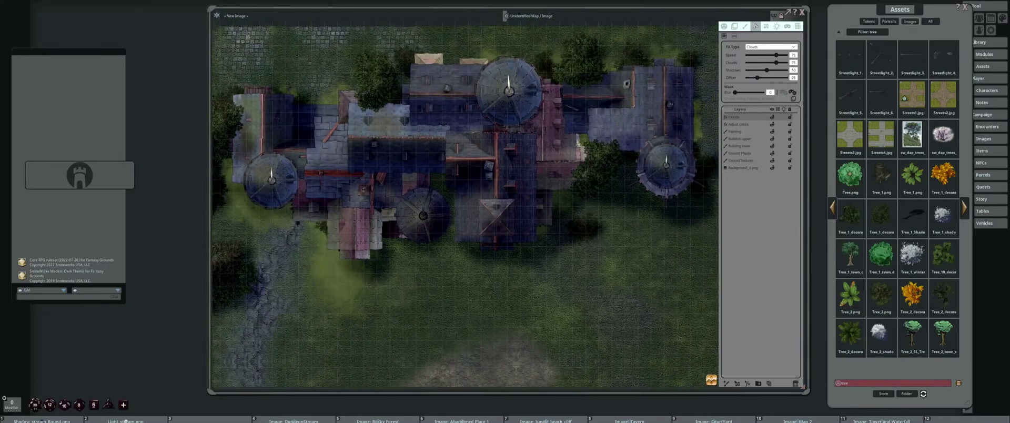
scroll(583, 131, down, 3)
scroll(474, 164, up, 5)
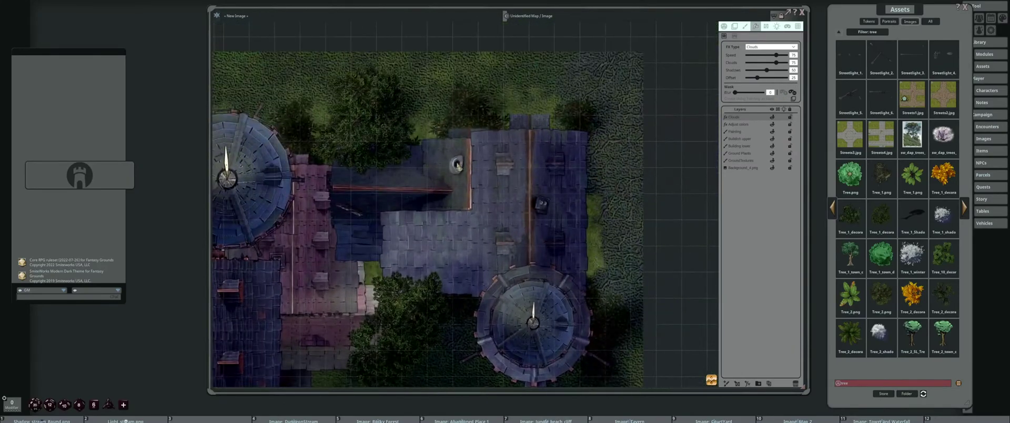
mouse_move(458, 164)
mouse_down()
mouse_move(484, 117)
mouse_move(542, 111)
mouse_up()
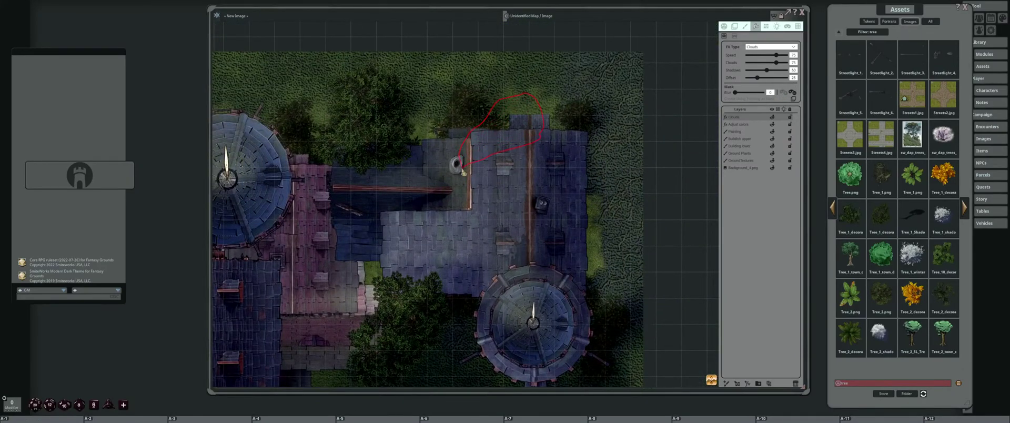
drag(464, 173, 462, 170)
drag(547, 207, 517, 188)
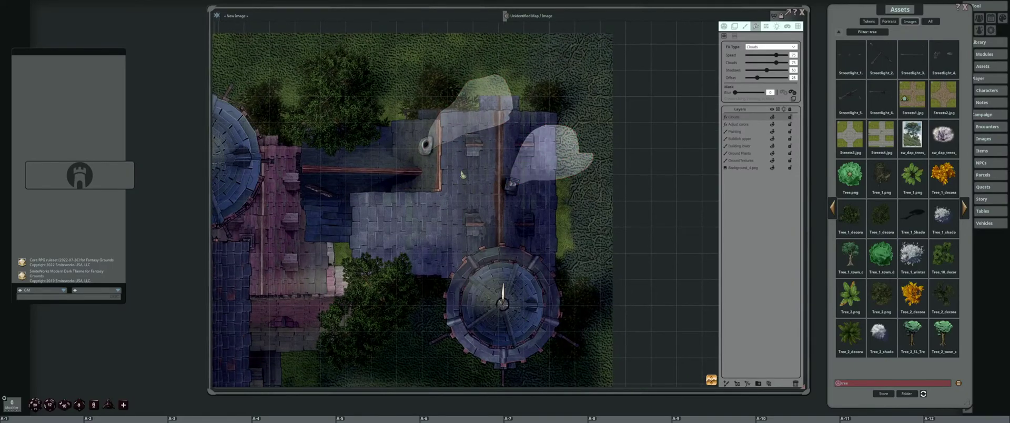
Outline cloud-mask smoke plumes drifting east from the two grey chimneys beside the central wing's roof ridge
drag(462, 174, 555, 114)
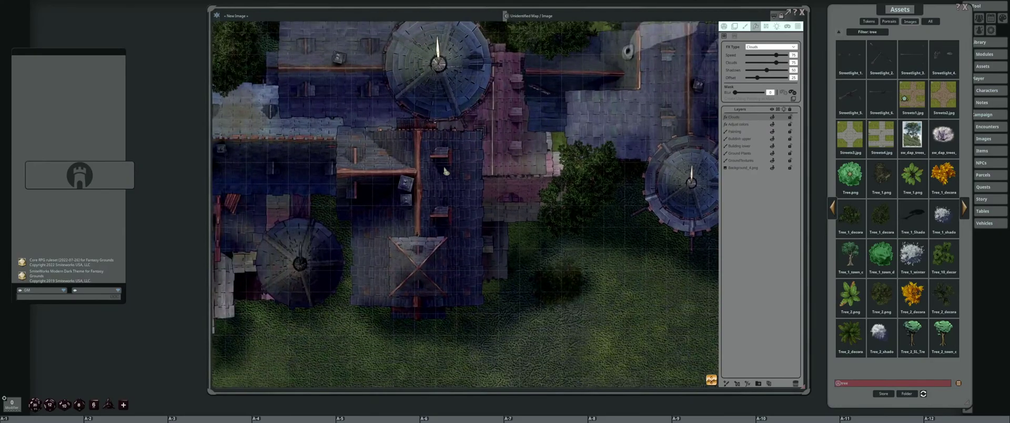
mouse_move(408, 184)
mouse_down()
mouse_move(562, 165)
mouse_move(405, 192)
mouse_up()
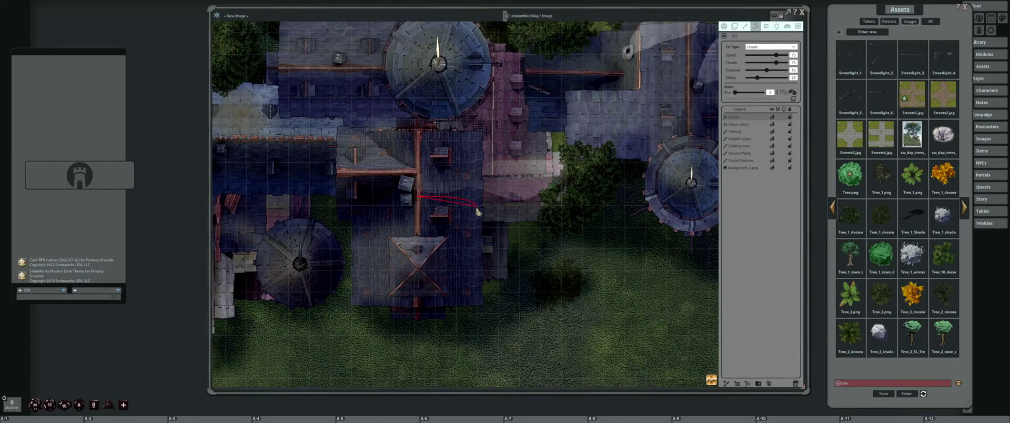
drag(340, 186, 393, 182)
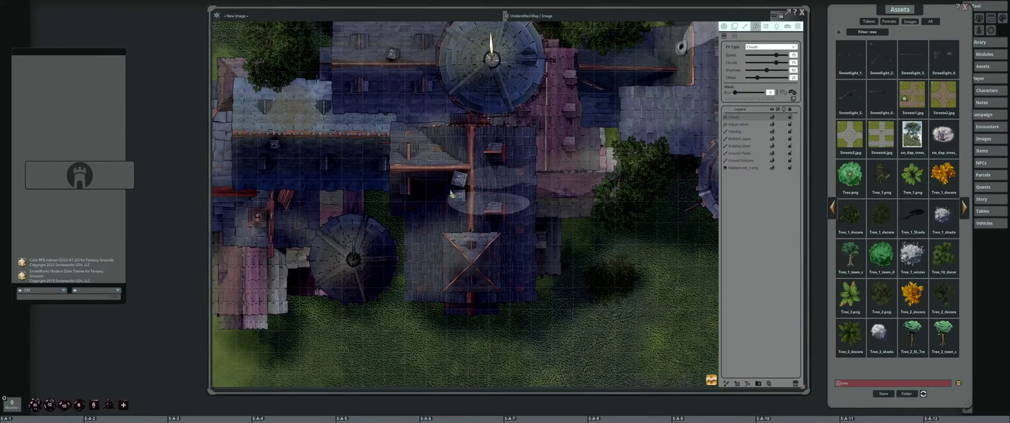
drag(451, 191, 442, 209)
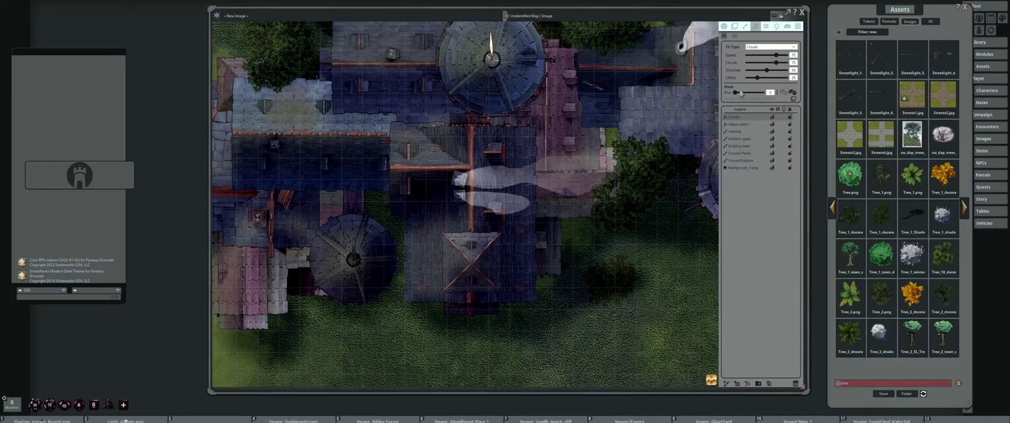
Outline cloud-mask smoke plumes from the chimney above the pink southwest roof and the one on the long dark roof
mouse_move(369, 176)
mouse_down()
mouse_move(523, 142)
mouse_move(575, 142)
mouse_up()
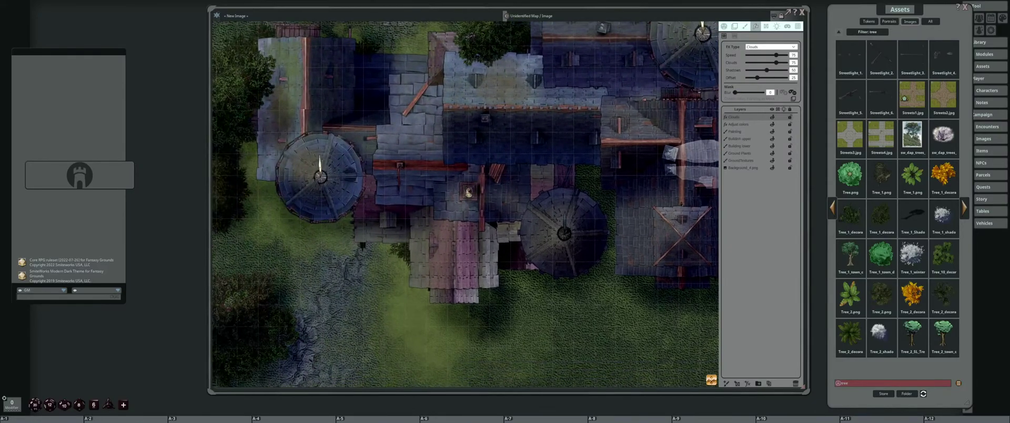
mouse_move(470, 188)
mouse_down()
mouse_move(579, 174)
mouse_move(472, 190)
mouse_up()
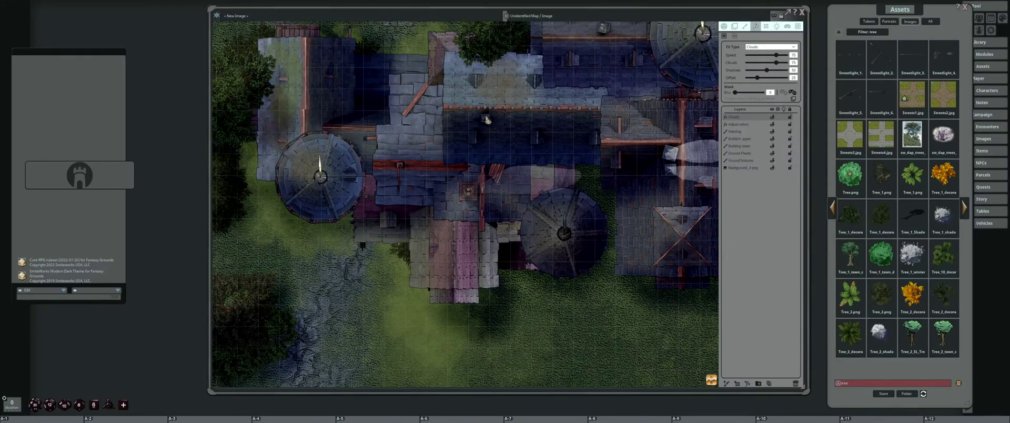
mouse_move(495, 113)
mouse_down()
mouse_move(573, 110)
mouse_move(500, 129)
mouse_move(495, 113)
mouse_up()
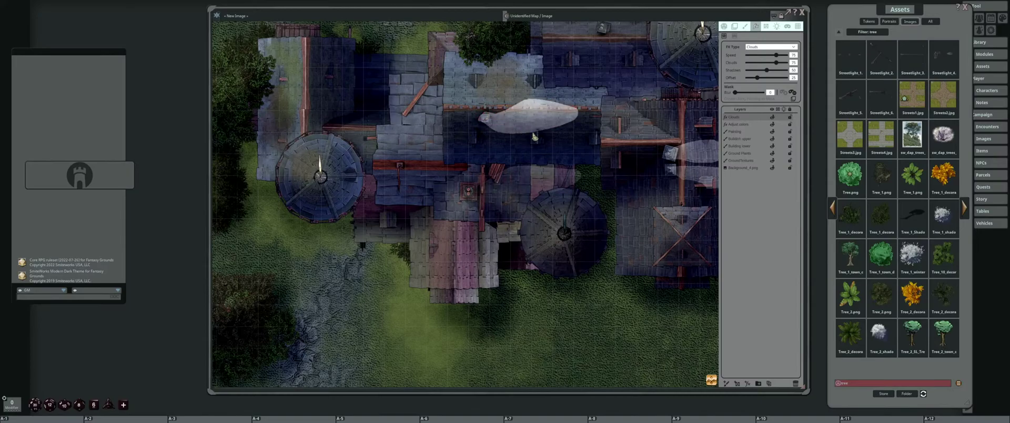
drag(537, 135, 504, 139)
Outline a cloud-mask smoke plume from the north wing's chimney, drifting east over the large round tower
scroll(476, 127, down, 5)
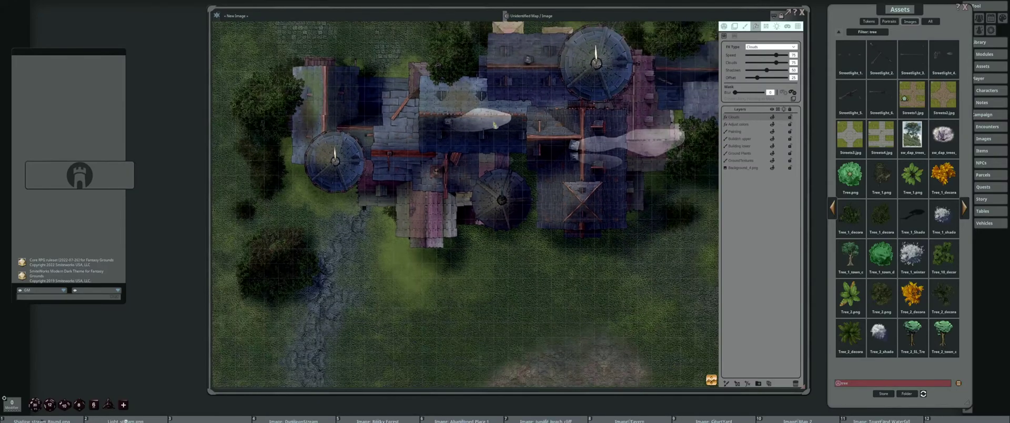
scroll(475, 101, up, 3)
mouse_move(452, 98)
mouse_down()
mouse_move(524, 80)
mouse_move(529, 98)
mouse_move(463, 101)
mouse_move(456, 123)
mouse_move(476, 93)
mouse_move(543, 94)
mouse_move(451, 102)
mouse_up()
scroll(481, 103, up, 1)
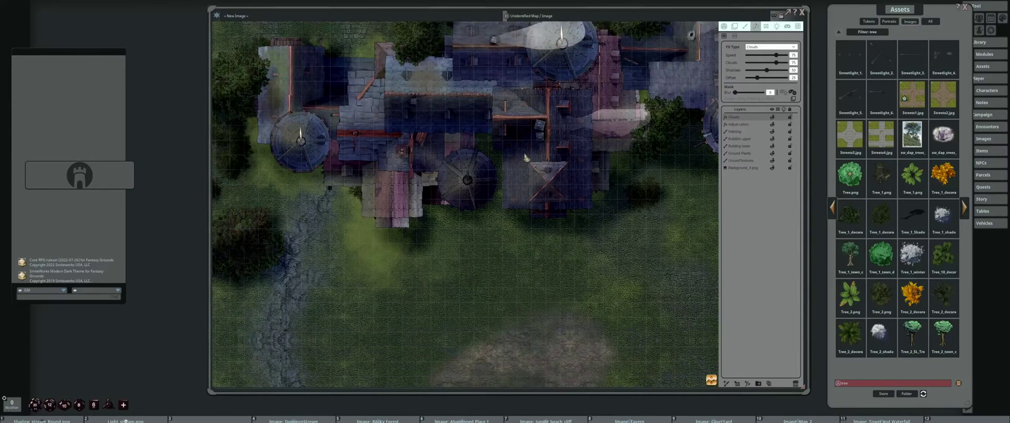
scroll(526, 153, up, 1)
scroll(495, 134, down, 1)
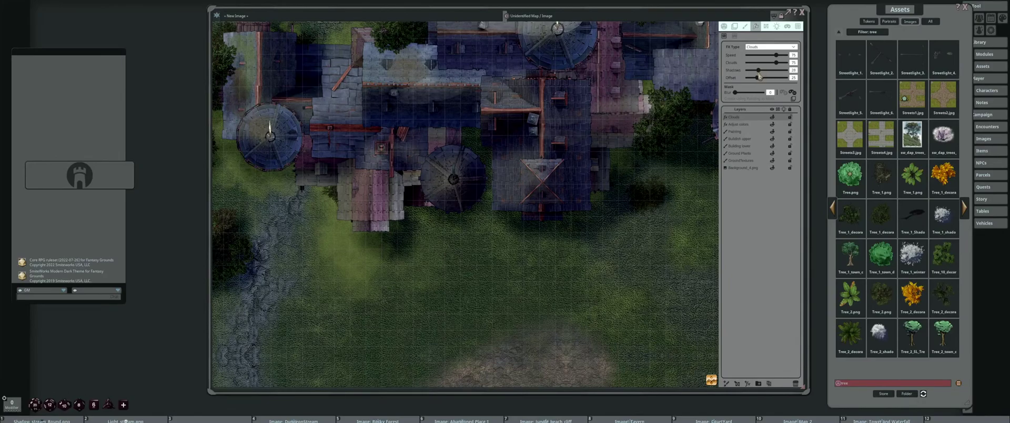
Set the clouds effect to shadows 0, clouds 100 and speed 65
drag(755, 75, 792, 64)
click(793, 55)
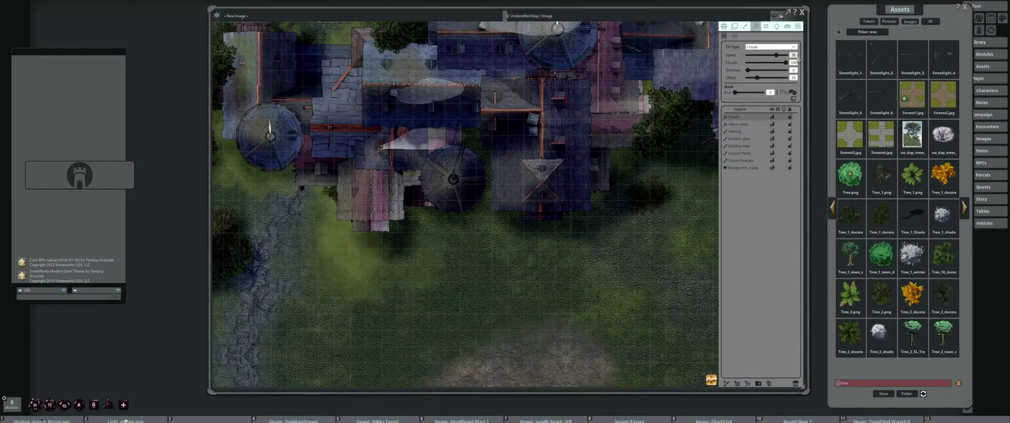
text(65)
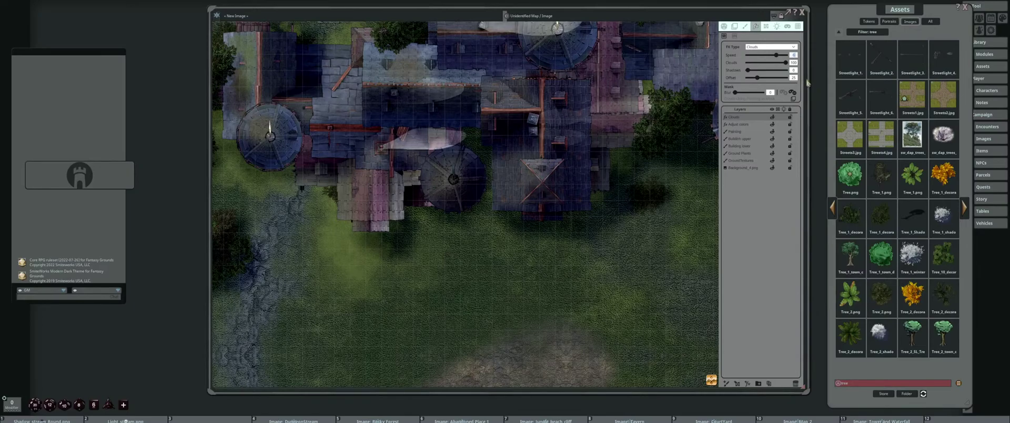
Soften the smoke plumes with a mask blur of about 50, and set the clouds speed to 55
drag(661, 158, 597, 171)
drag(740, 94, 751, 95)
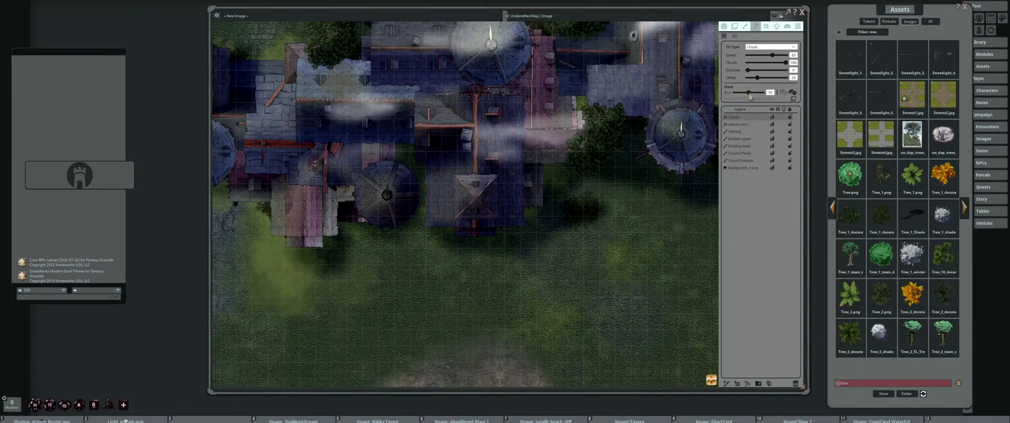
drag(660, 161, 585, 203)
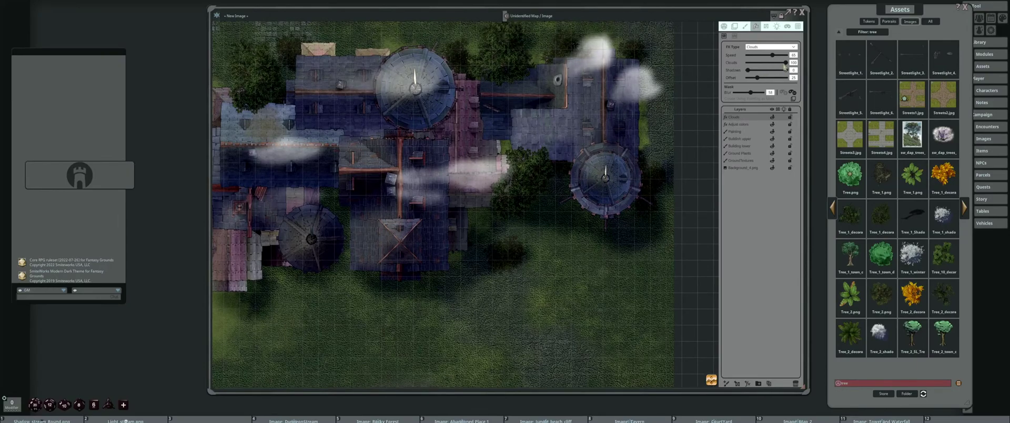
mouse_move(786, 62)
mouse_down()
mouse_move(778, 67)
mouse_move(791, 67)
mouse_up()
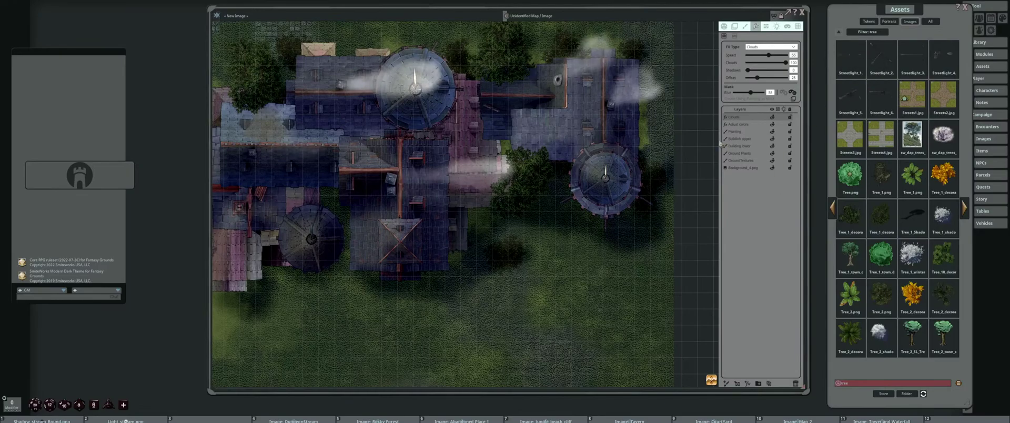
Refine the cloud mask along the edge of the smoke plume over the pink roof east of the central wing
scroll(560, 152, up, 3)
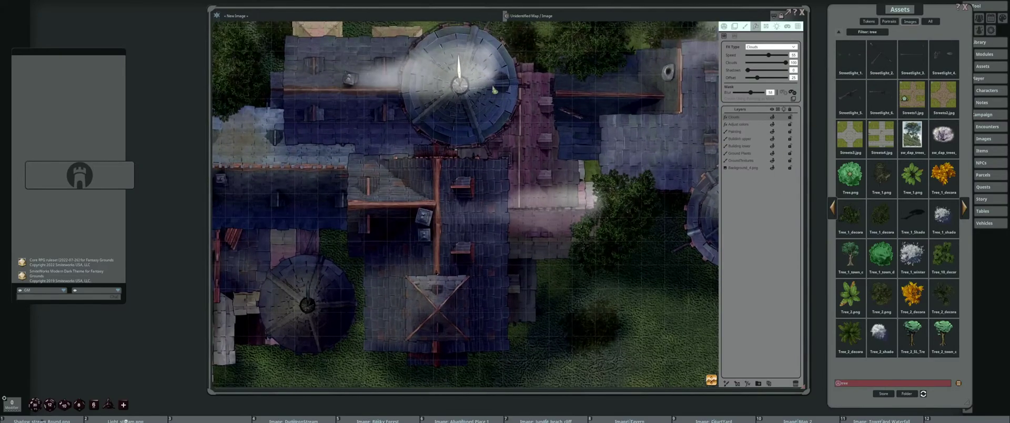
scroll(518, 110, down, 3)
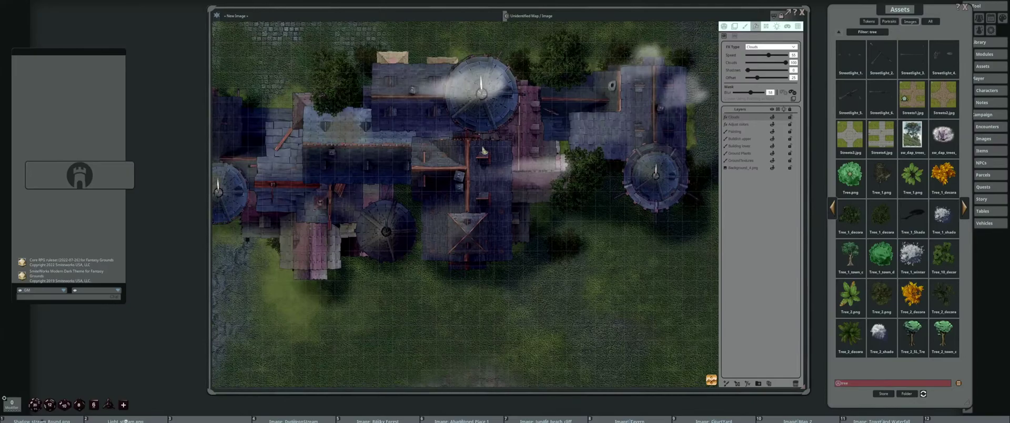
drag(484, 151, 524, 136)
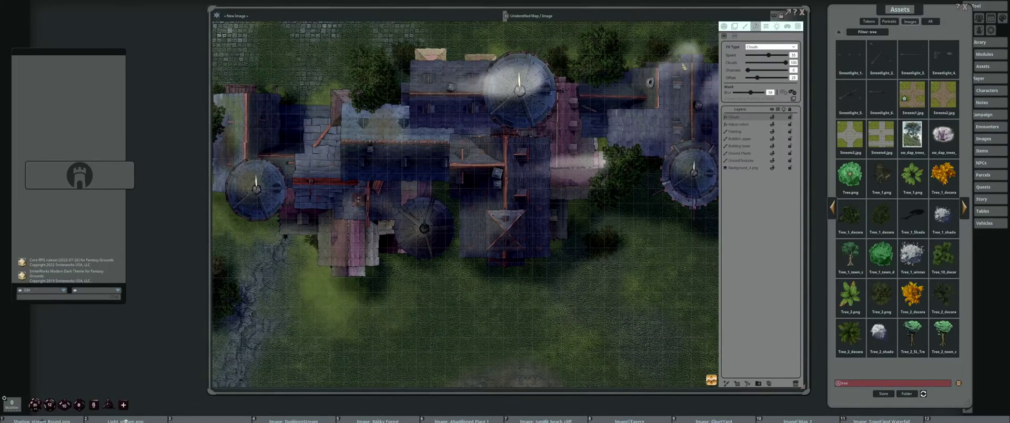
key(shift+alt)
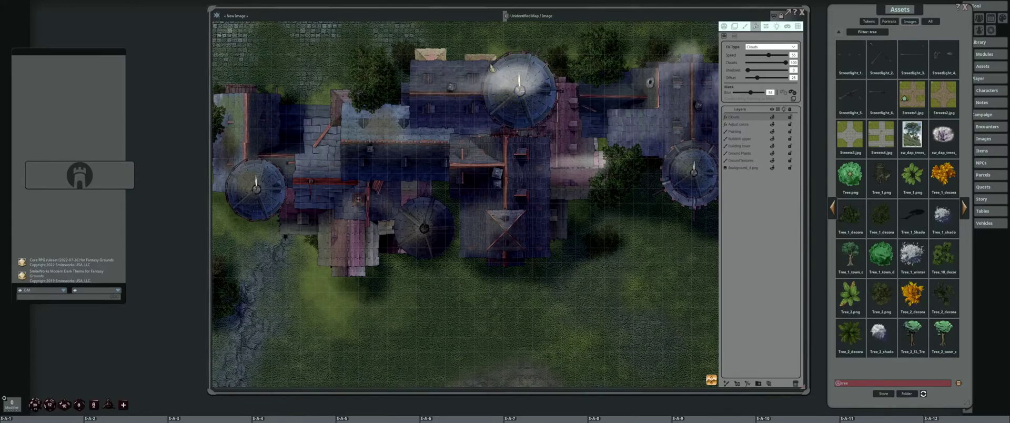
drag(486, 150, 538, 116)
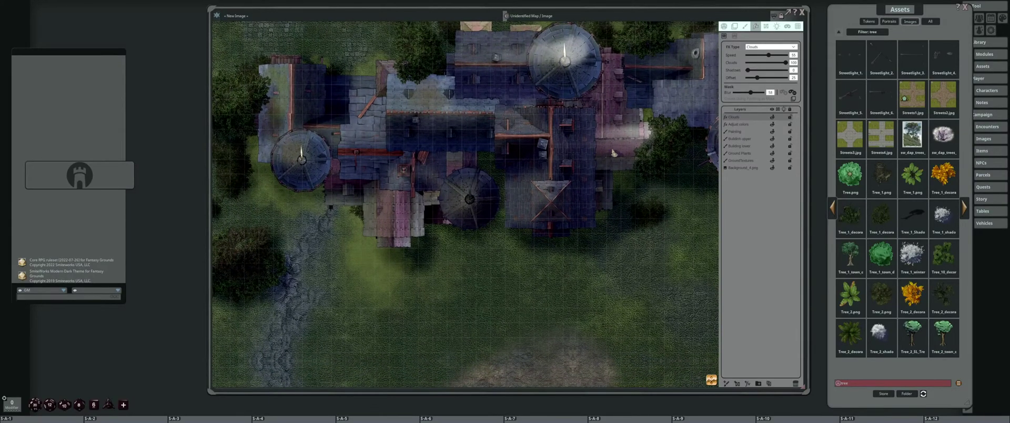
drag(599, 168, 601, 168)
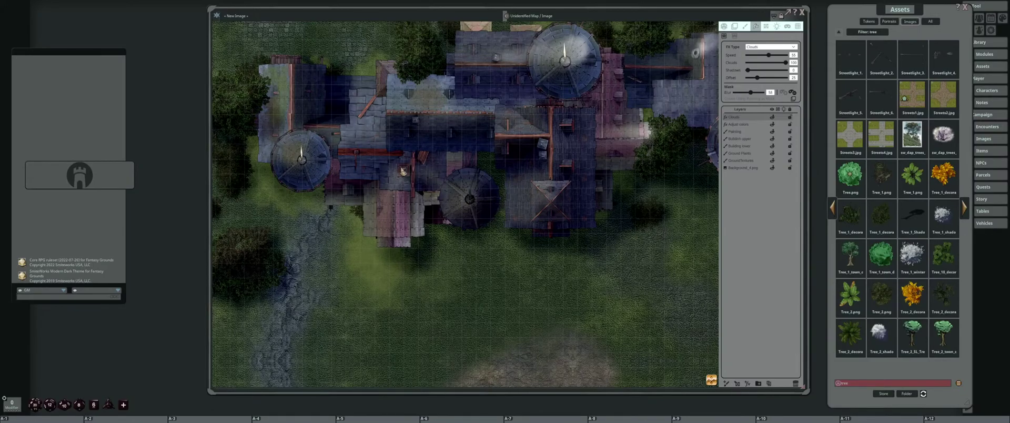
drag(548, 150, 441, 175)
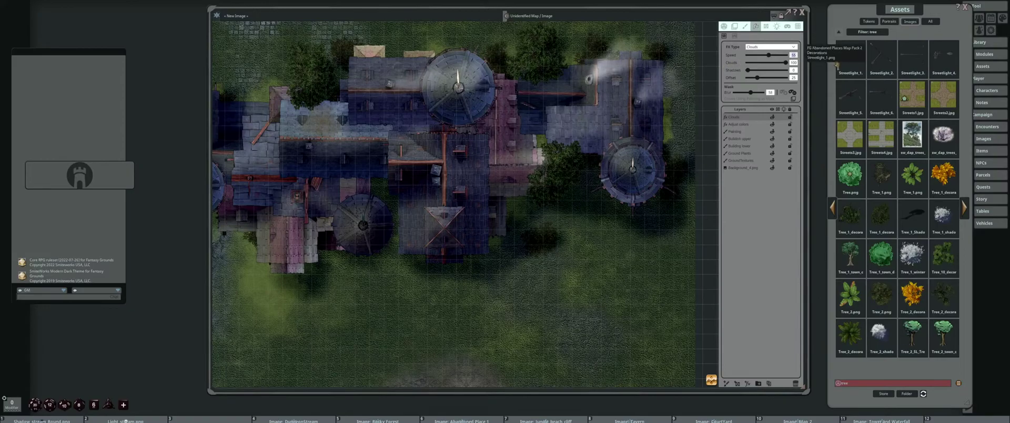
Set the clouds effect's speed to 60
text(0)
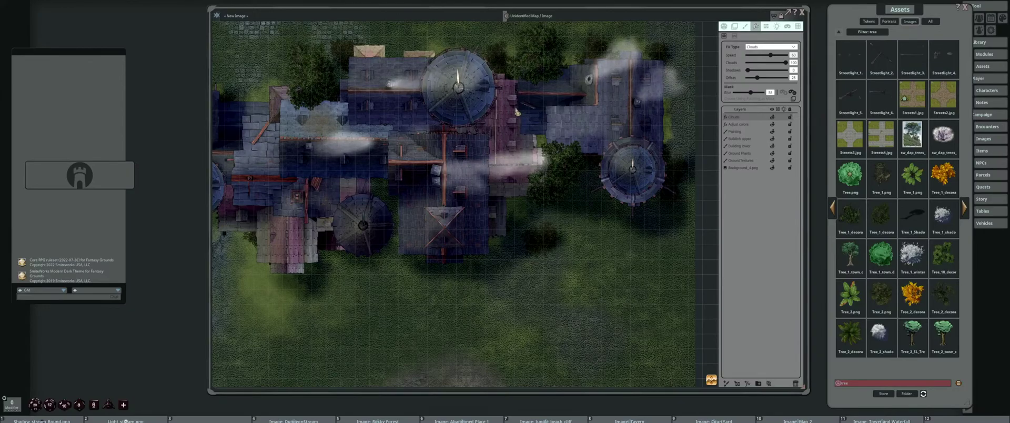
scroll(488, 178, up, 3)
scroll(382, 139, down, 3)
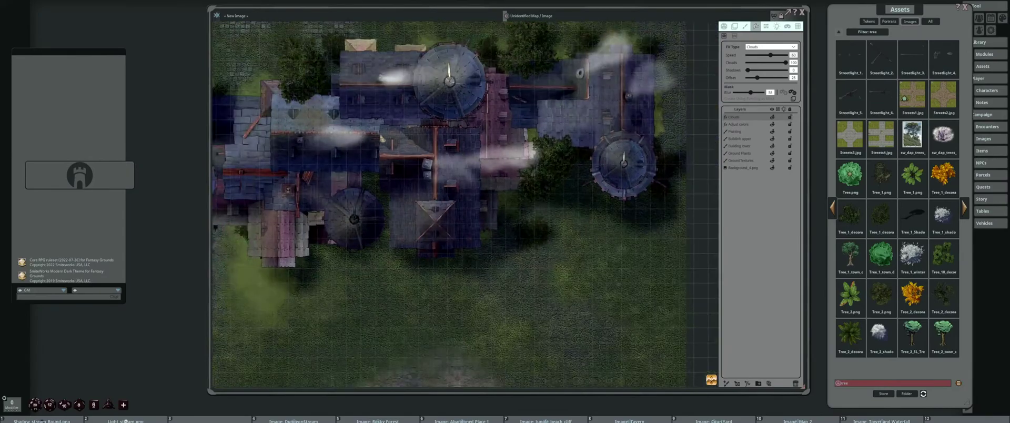
Examine how the animated smoke drifts from the chimneys across the mansion's roofs and towers at several zoom levels
scroll(350, 141, up, 3)
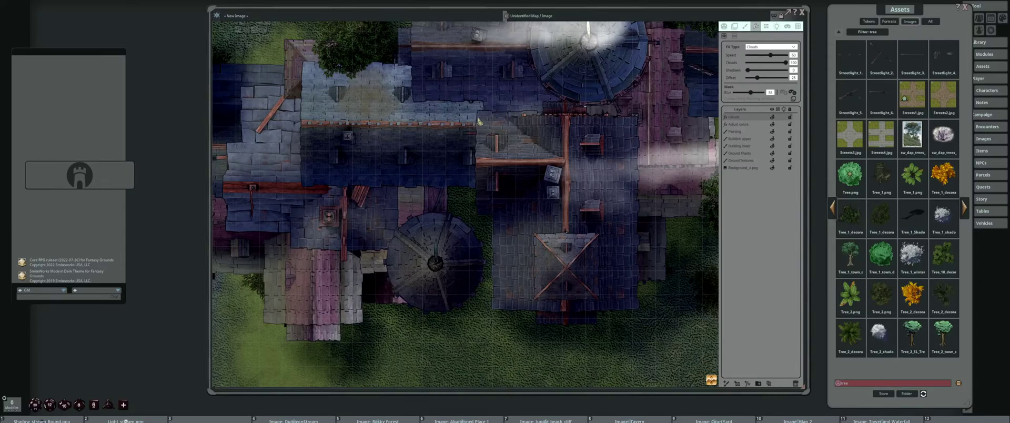
scroll(480, 122, down, 1)
drag(480, 122, 332, 155)
scroll(500, 132, down, 1)
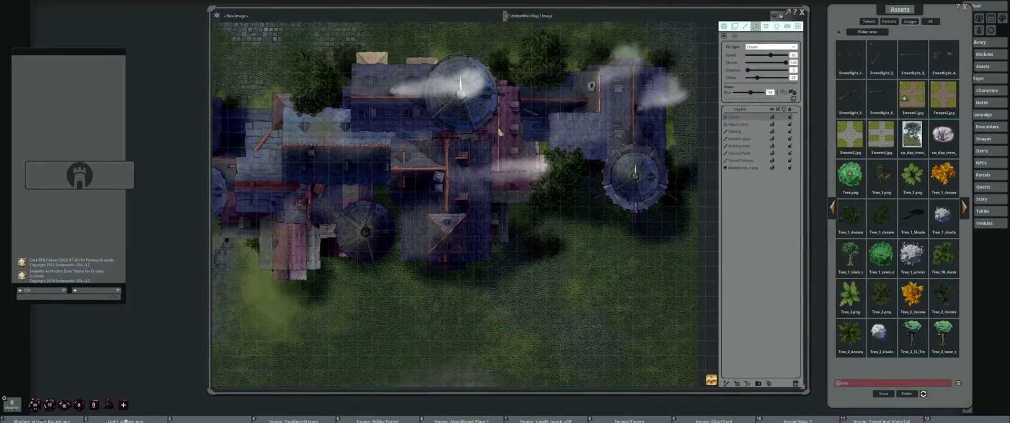
drag(500, 132, 521, 127)
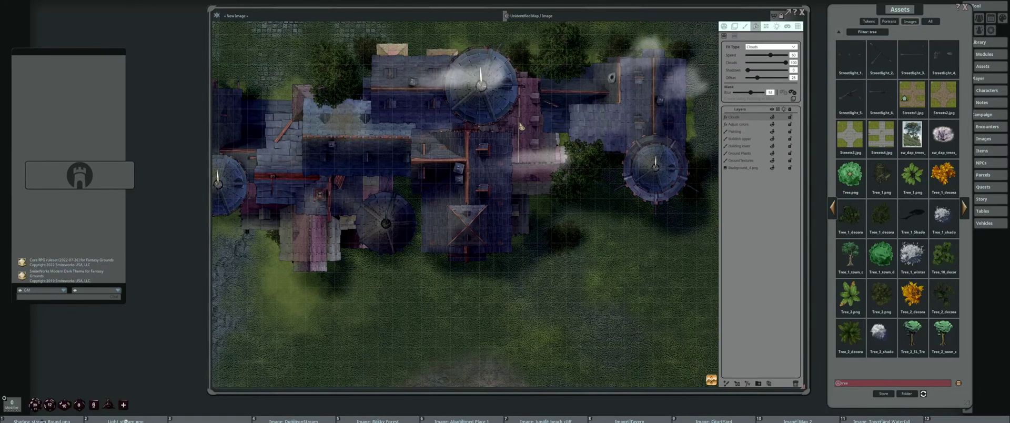
scroll(500, 148, up, 1)
drag(326, 183, 414, 175)
scroll(405, 162, down, 2)
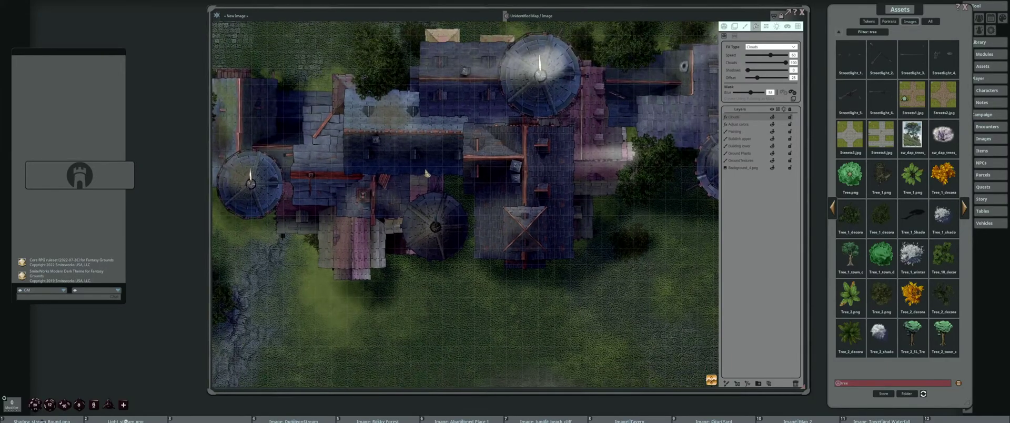
key(alt)
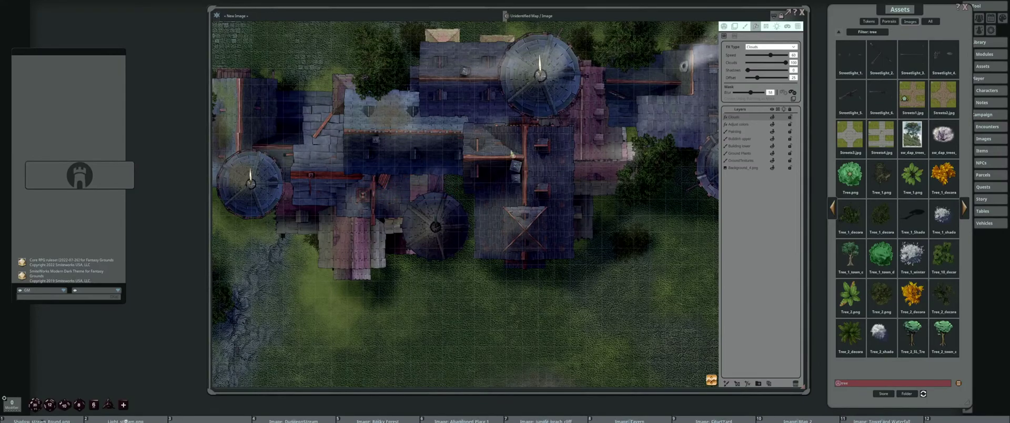
scroll(513, 153, down, 2)
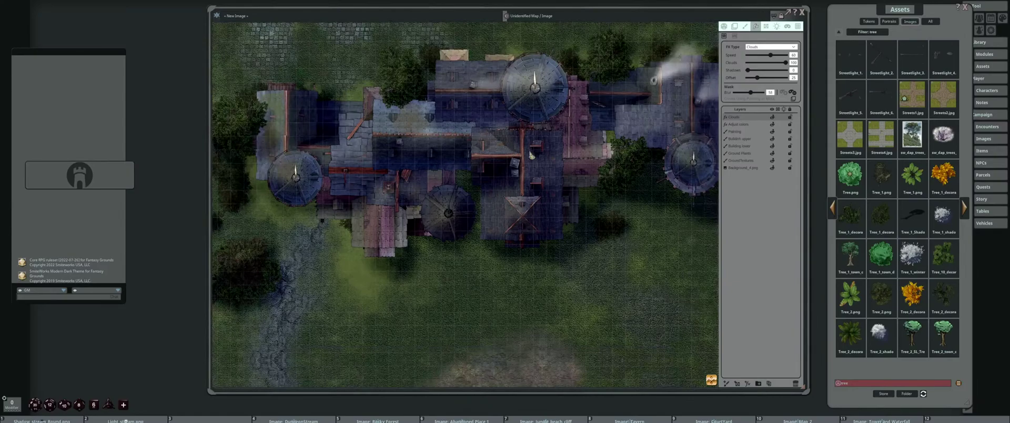
drag(513, 152, 480, 154)
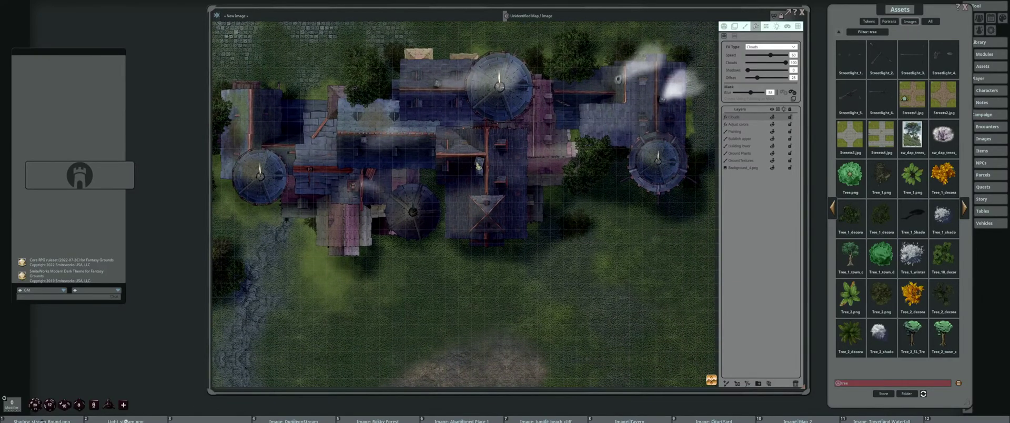
drag(465, 165, 451, 163)
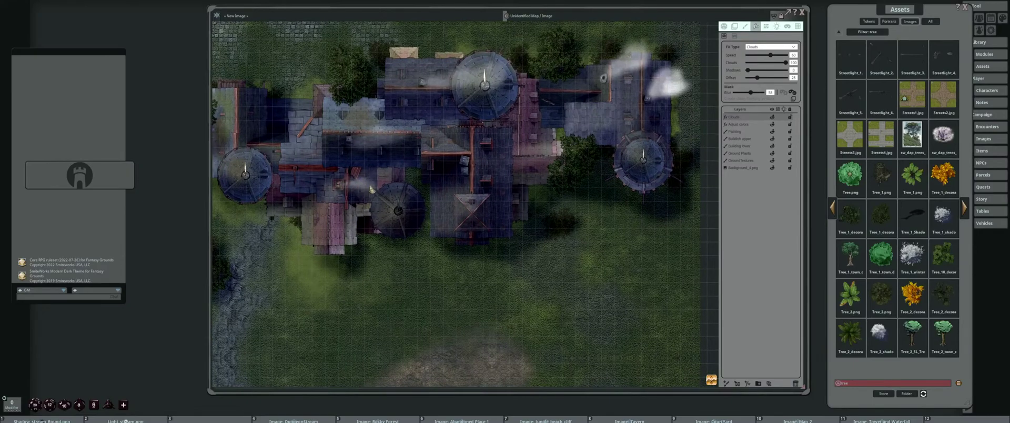
scroll(392, 199, down, 1)
scroll(392, 199, up, 3)
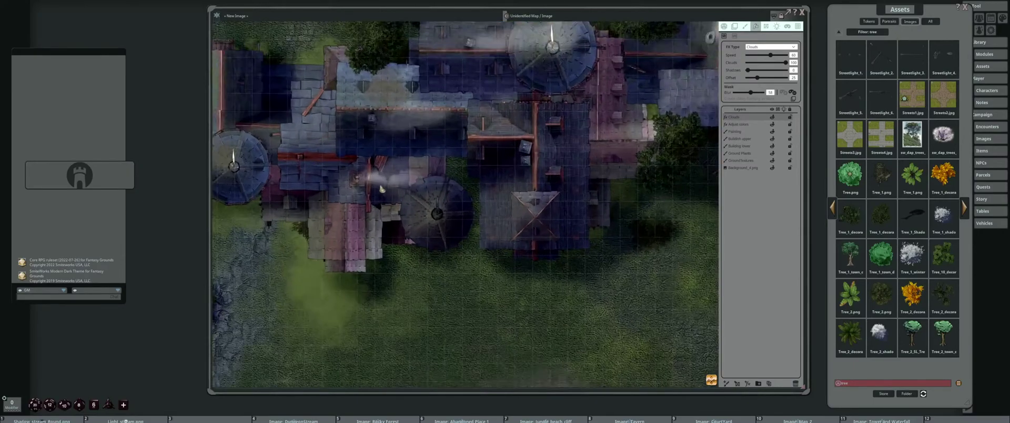
scroll(477, 184, down, 2)
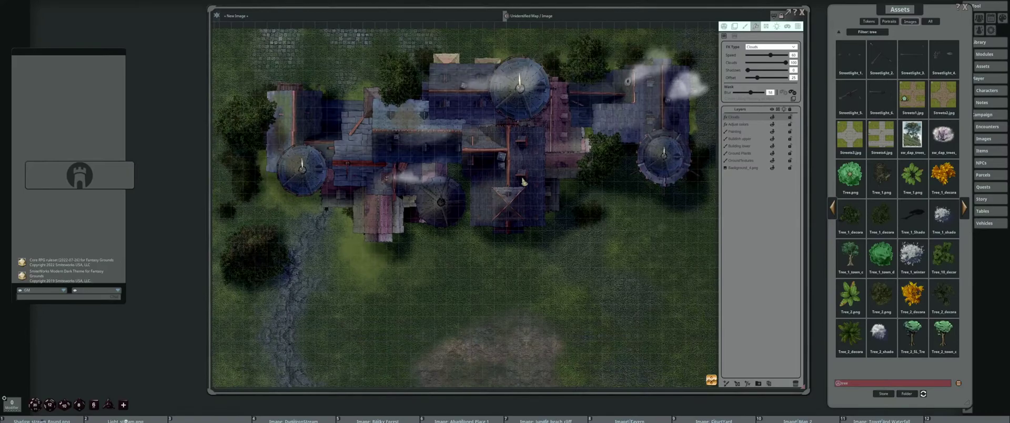
Set the clouds effect's clouds amount to 60
drag(552, 174, 527, 175)
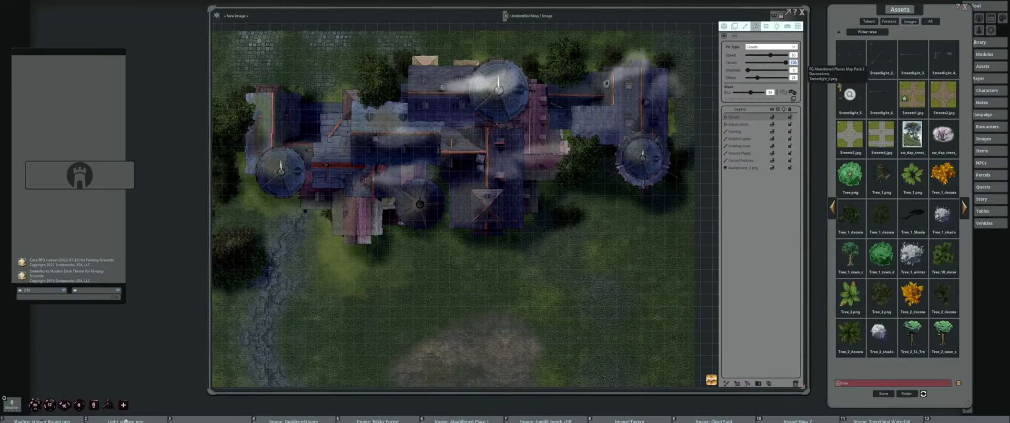
text(0)
key(Return)
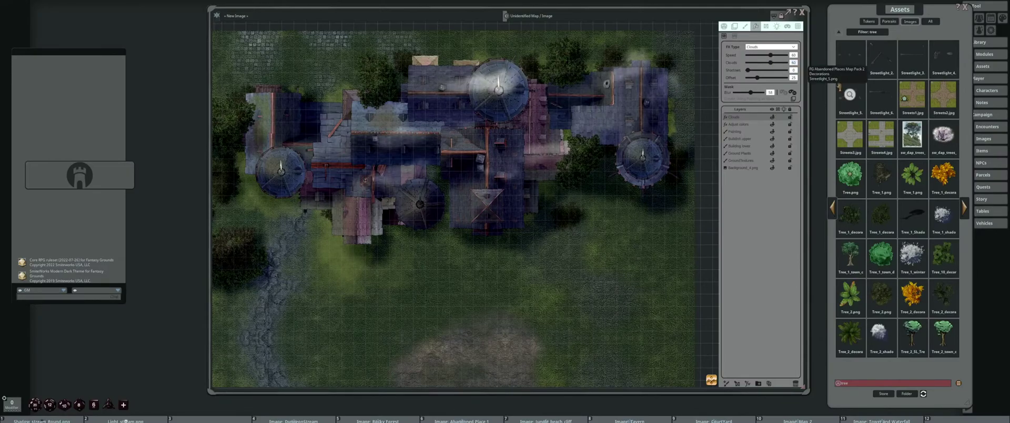
Duplicate the clouds effect layer, set the copy's speed to 55 and raise its shadows almost to the maximum
click(770, 384)
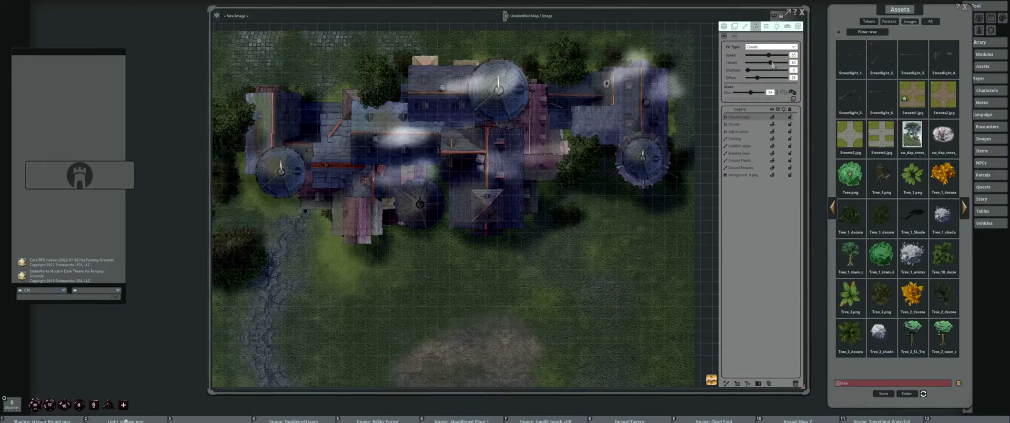
scroll(627, 87, up, 2)
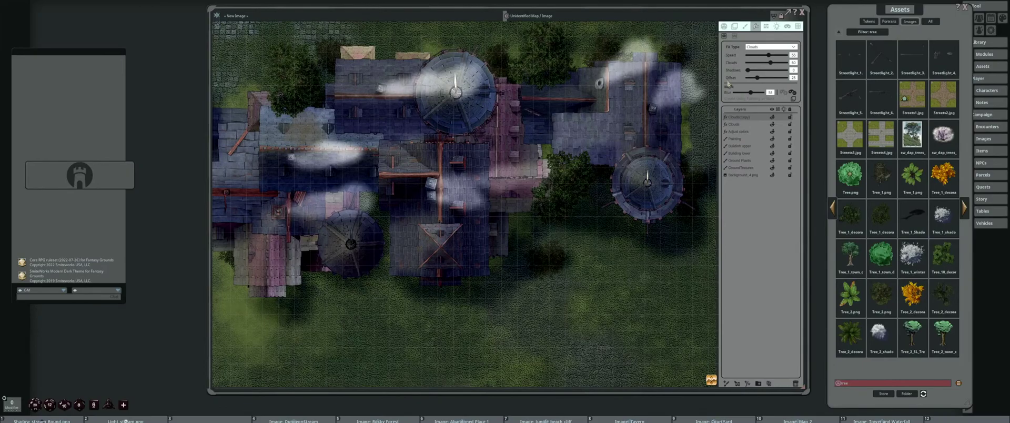
drag(748, 70, 787, 75)
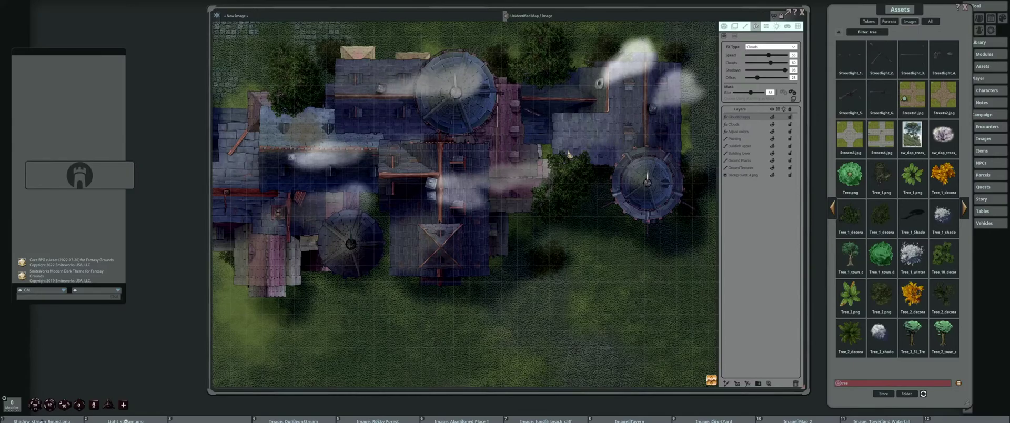
Set the clouds amount to 40 on both the original clouds layer and its copy
click(737, 124)
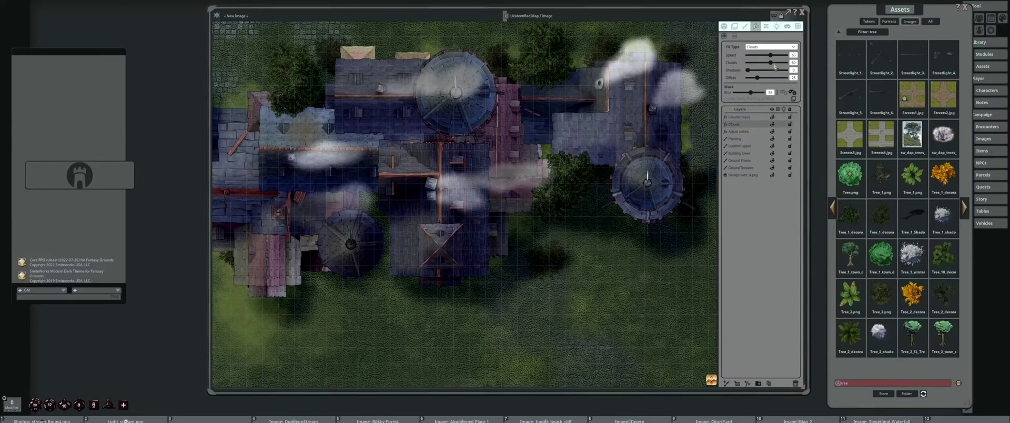
drag(772, 63, 759, 63)
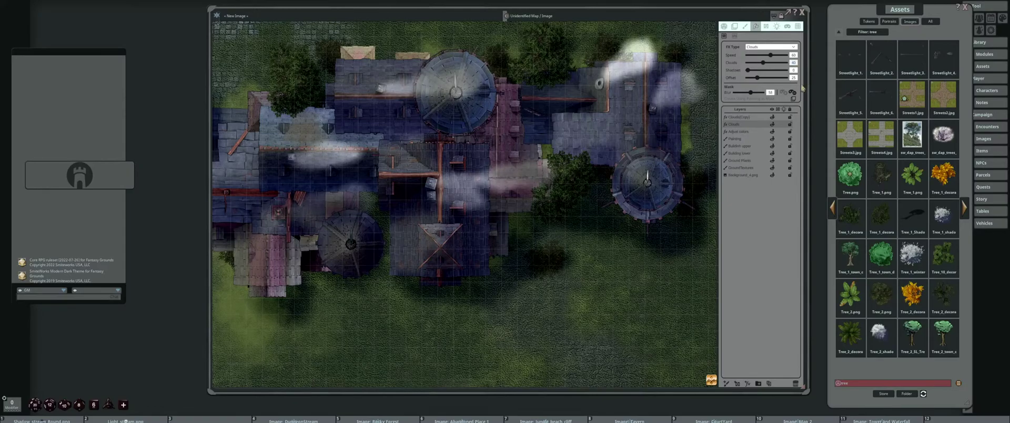
click(752, 118)
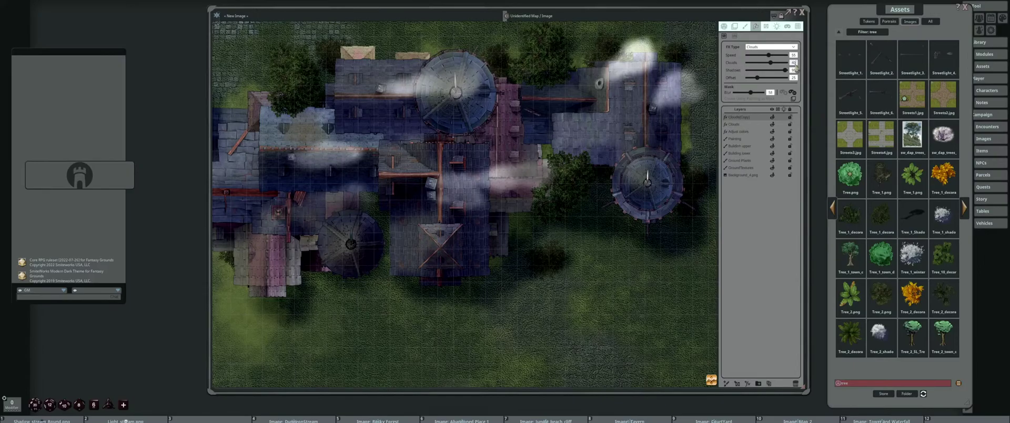
key(Return)
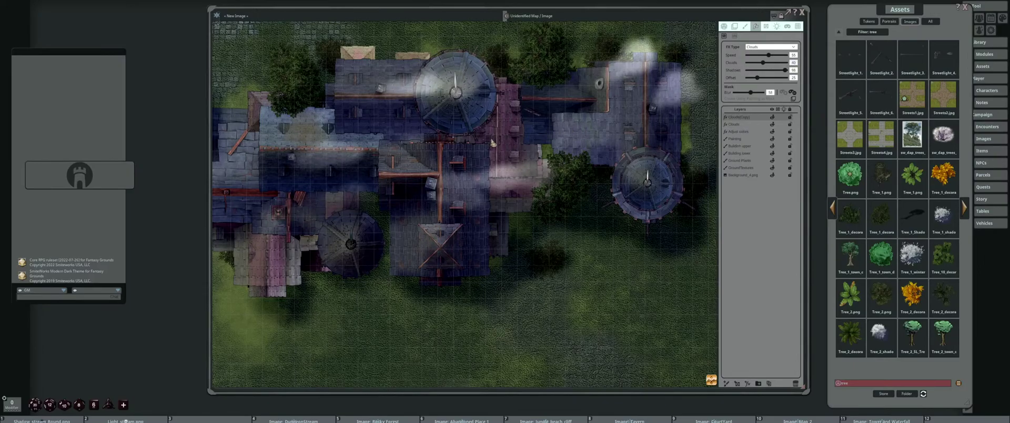
drag(493, 142, 506, 127)
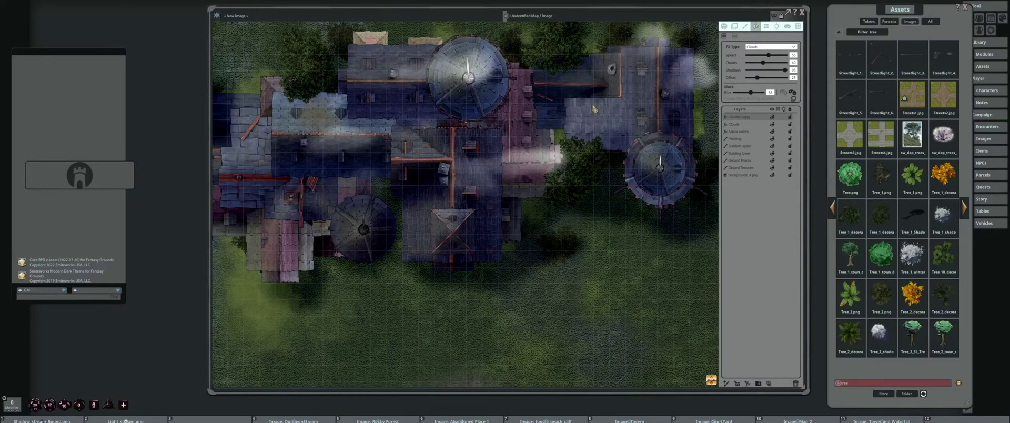
Set up the rectangle drawing tool with the stone wall stroke and the Add overlap mode
click(745, 26)
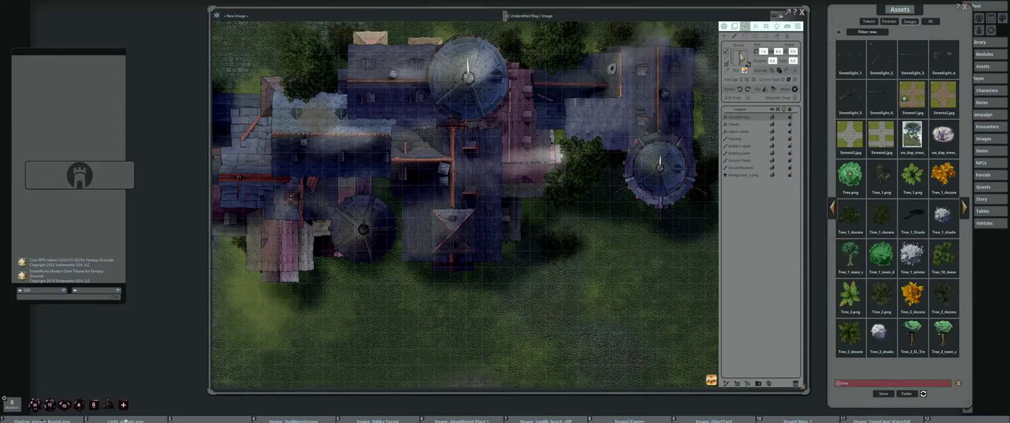
click(749, 63)
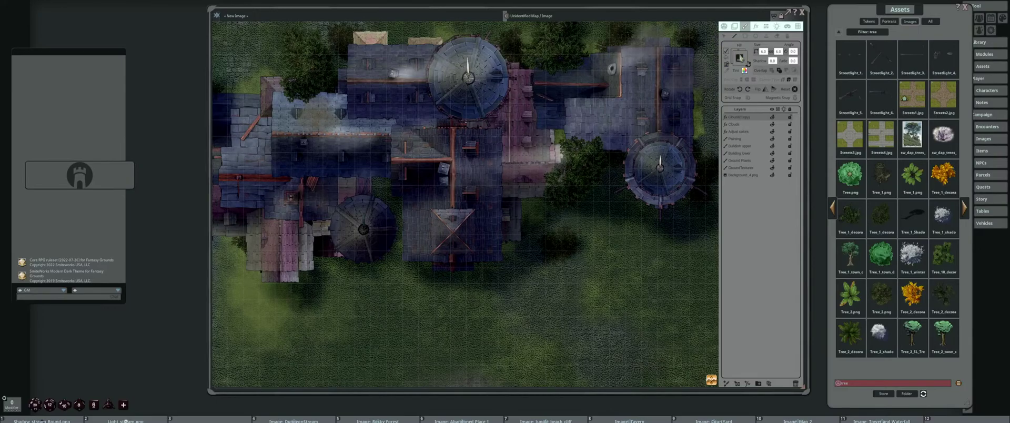
click(748, 63)
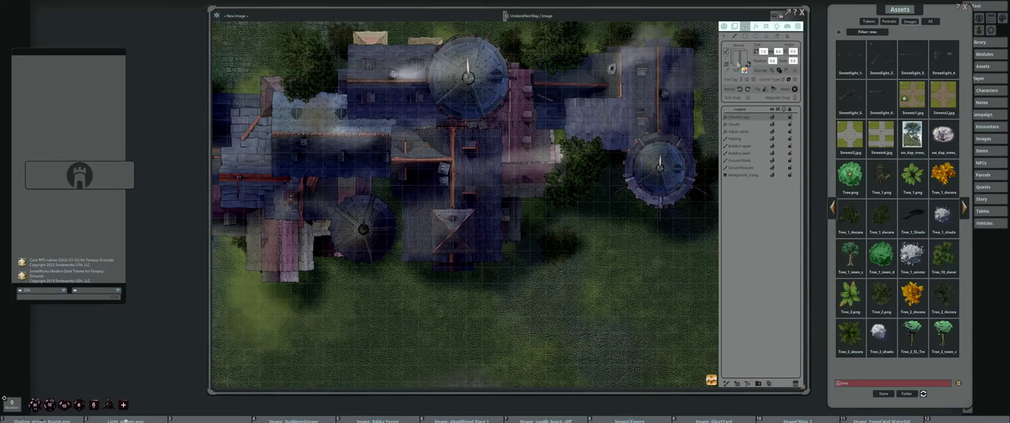
scroll(578, 177, down, 3)
drag(578, 176, 451, 180)
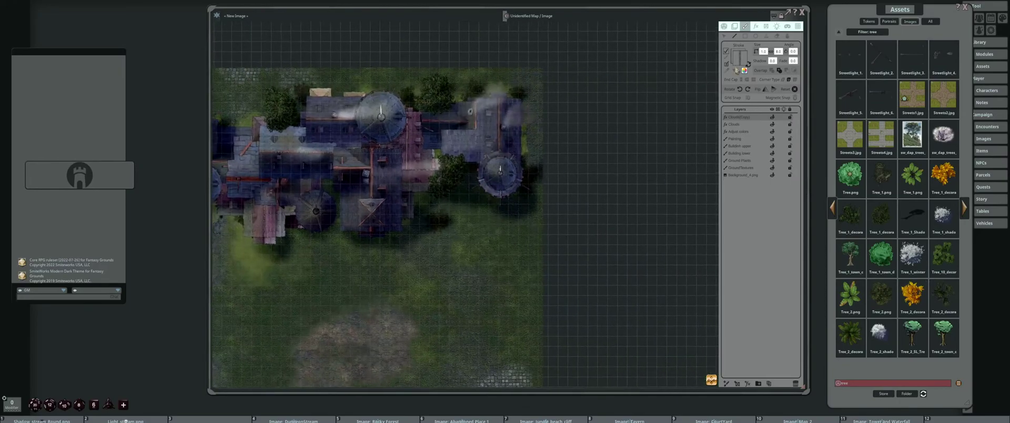
click(772, 70)
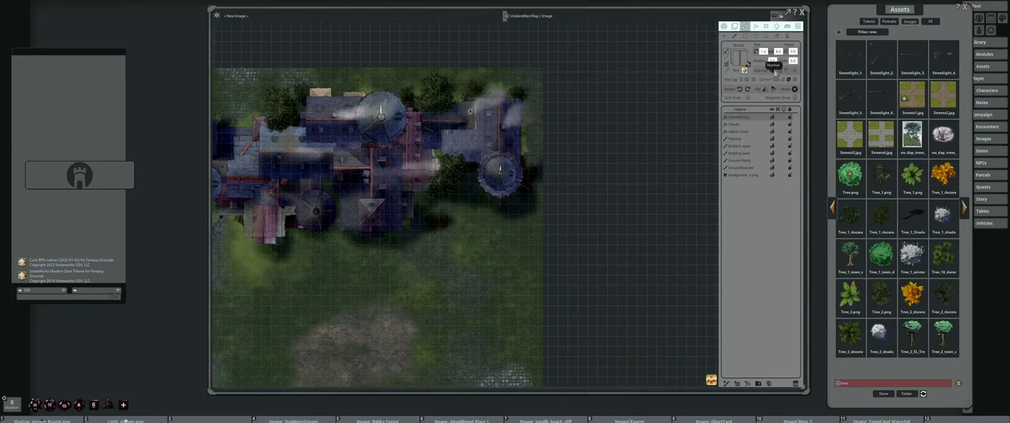
click(745, 36)
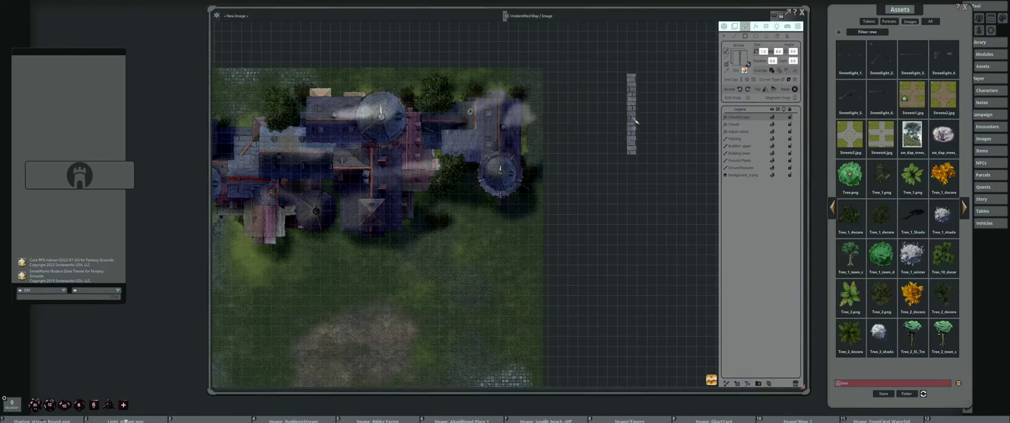
drag(442, 211, 513, 185)
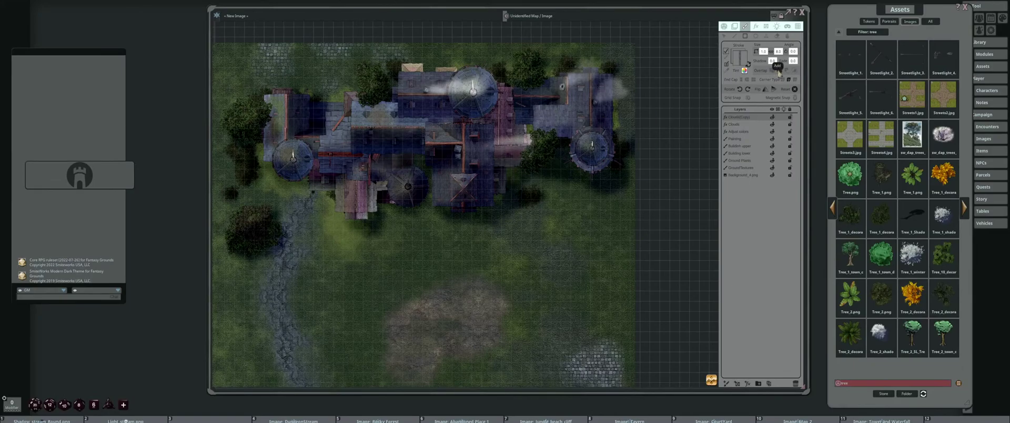
click(779, 71)
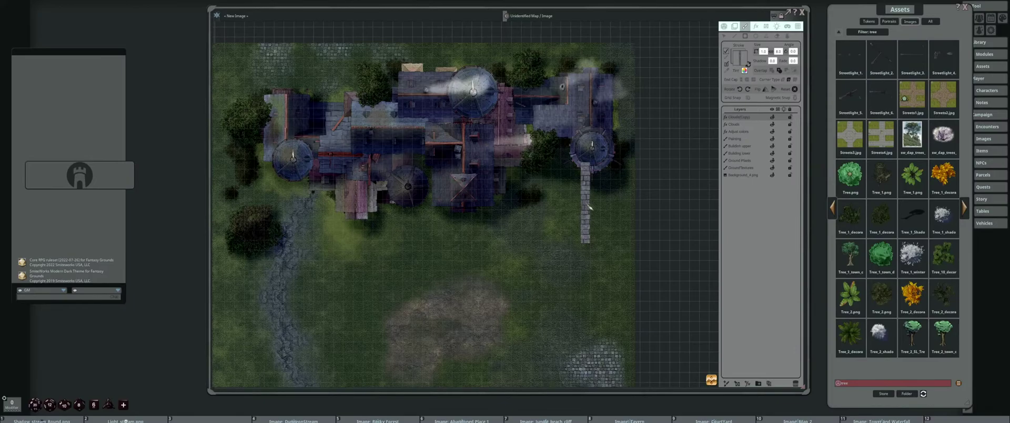
drag(589, 207, 759, 386)
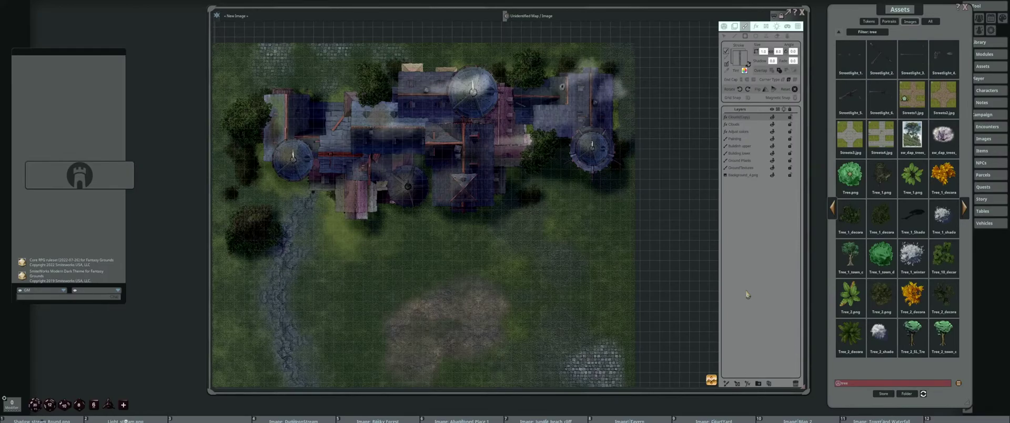
scroll(521, 225, up, 3)
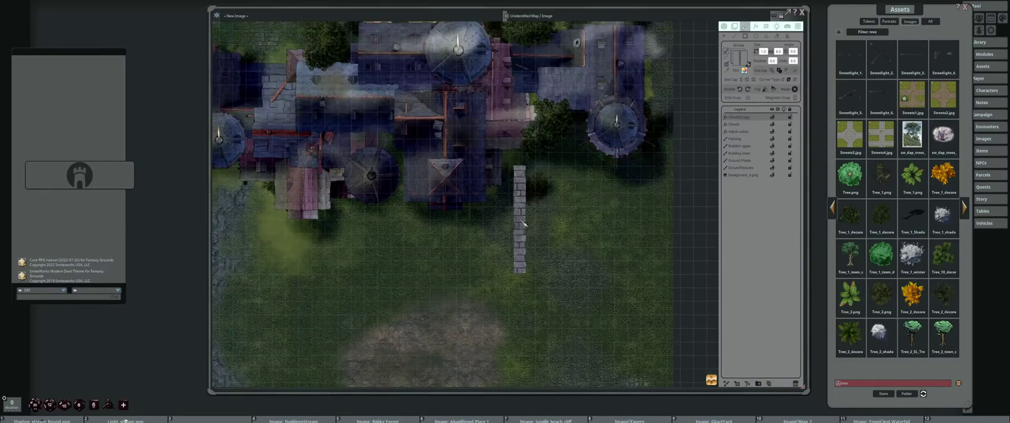
drag(518, 220, 563, 266)
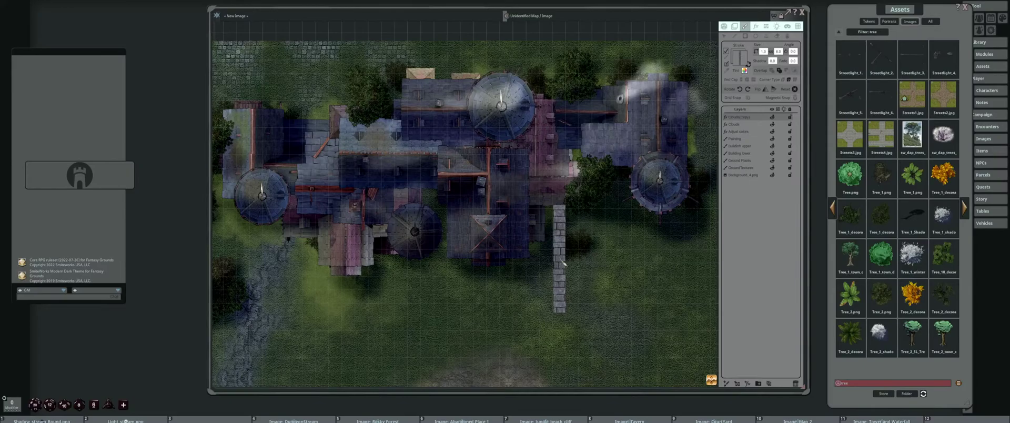
drag(563, 262, 588, 241)
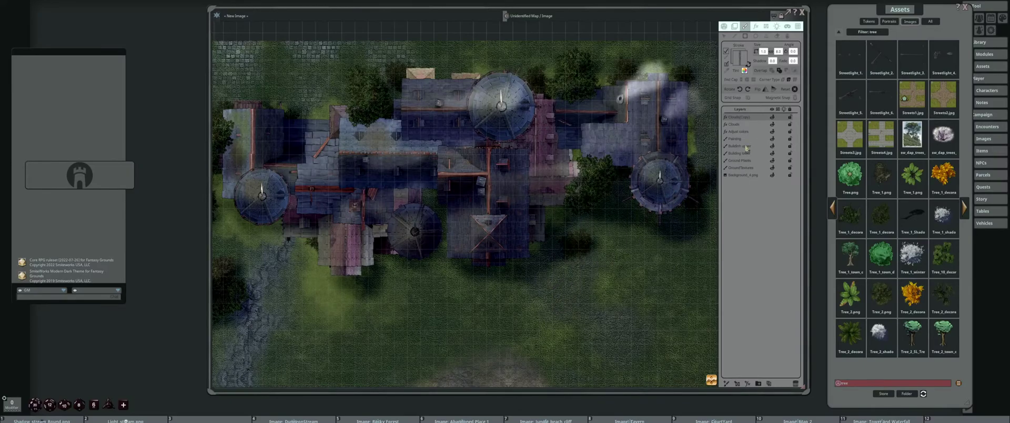
Add a folder to the layer list, group the upper and lower building layers inside it, and collapse it
click(739, 153)
click(758, 383)
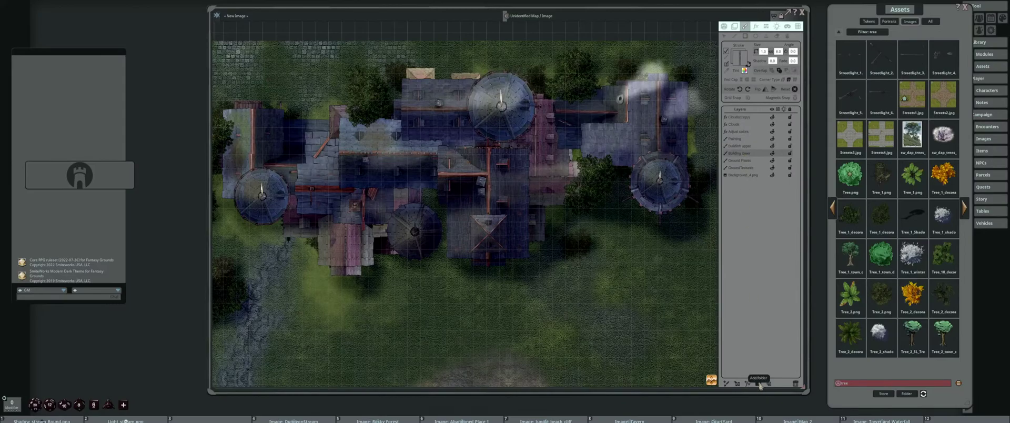
mouse_move(745, 119)
mouse_down()
mouse_move(746, 168)
mouse_move(750, 145)
mouse_move(743, 157)
mouse_up()
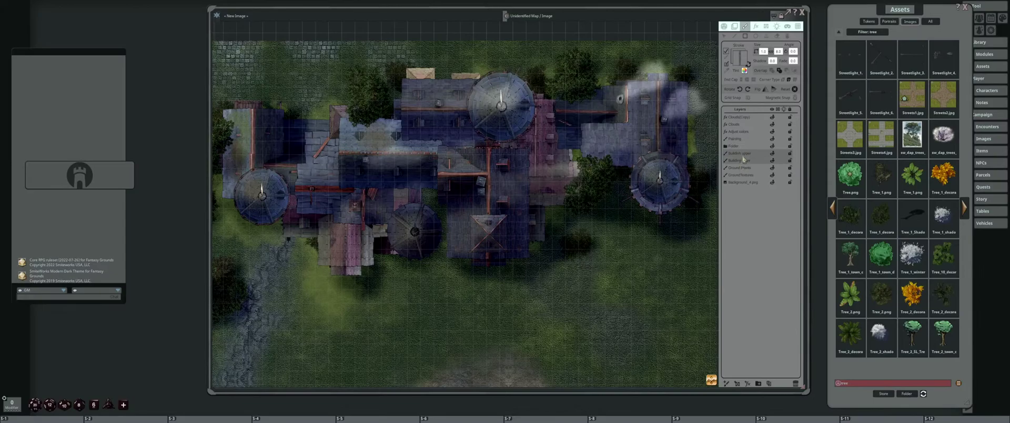
click(727, 147)
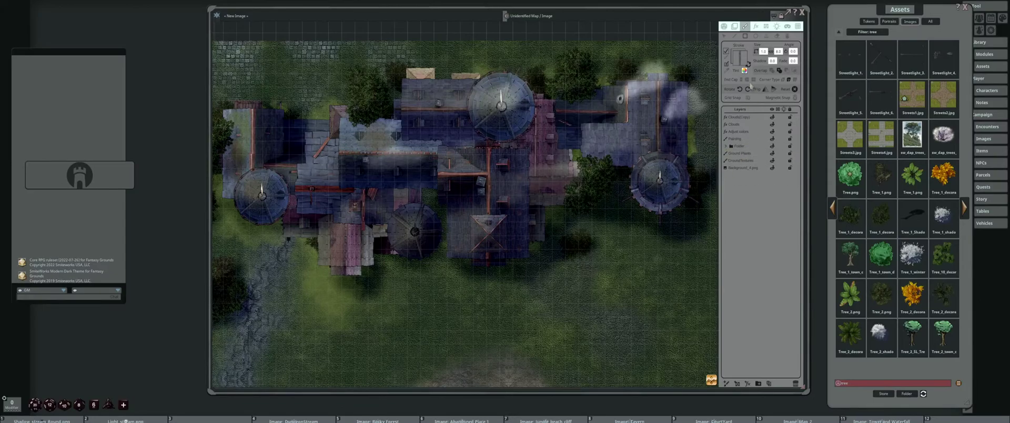
Try shifting the folder with both building layers slightly down and left on the map
click(735, 27)
scroll(534, 205, down, 2)
scroll(534, 205, up, 1)
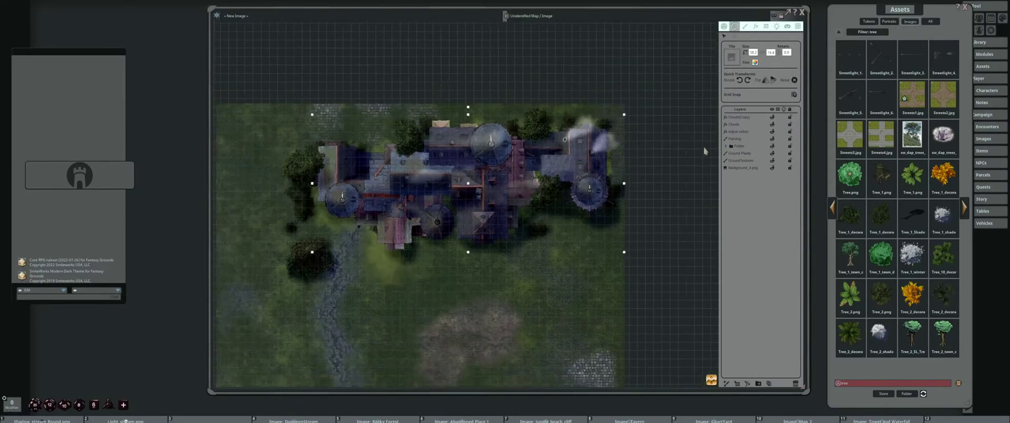
scroll(463, 195, up, 1)
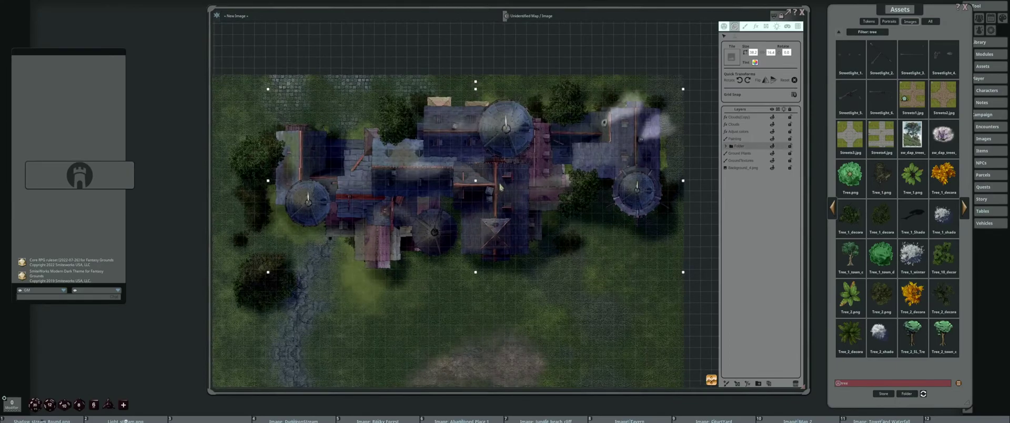
mouse_move(505, 158)
mouse_down()
mouse_move(438, 222)
mouse_move(396, 354)
mouse_move(474, 275)
mouse_move(385, 230)
mouse_move(574, 212)
mouse_move(527, 131)
mouse_move(493, 167)
mouse_up()
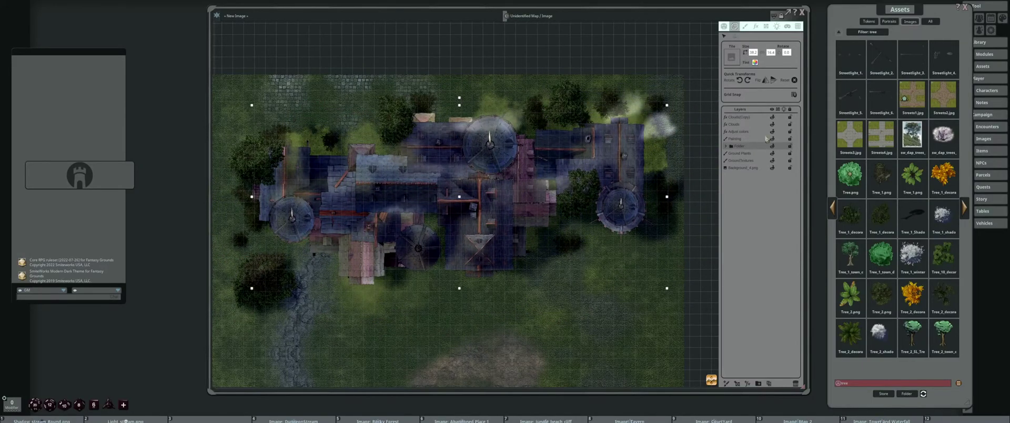
Put the two building layers back inside the folder and try shifting the Painting layer slightly up and right
click(726, 146)
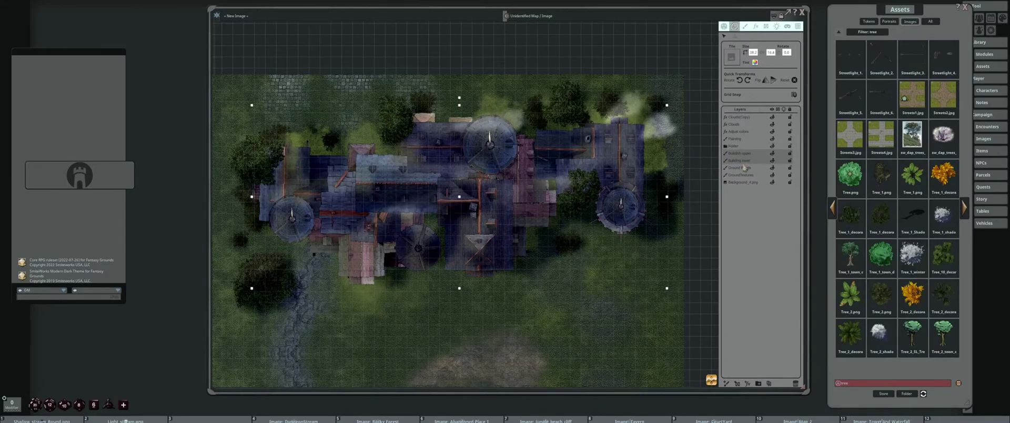
drag(750, 155, 726, 149)
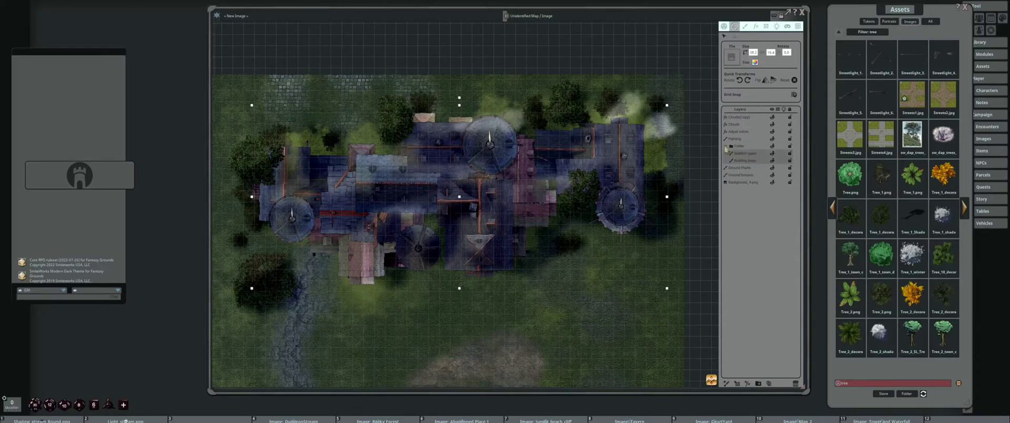
click(742, 140)
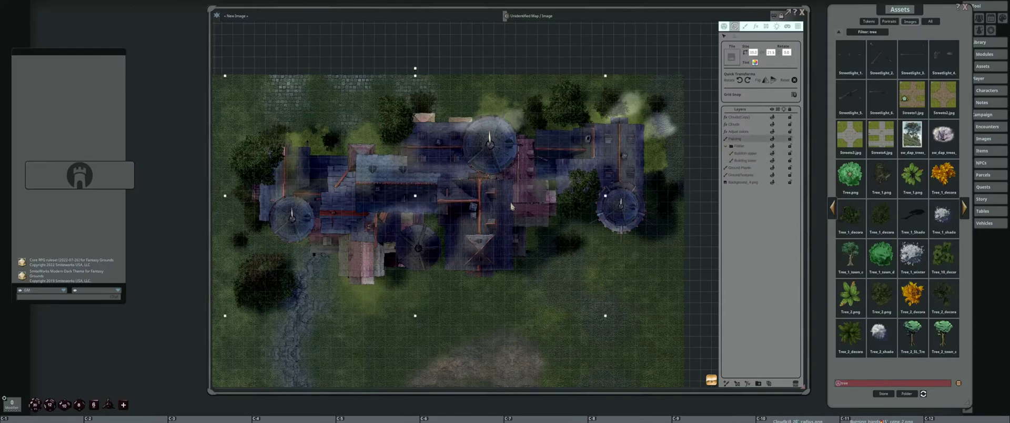
drag(512, 206, 521, 193)
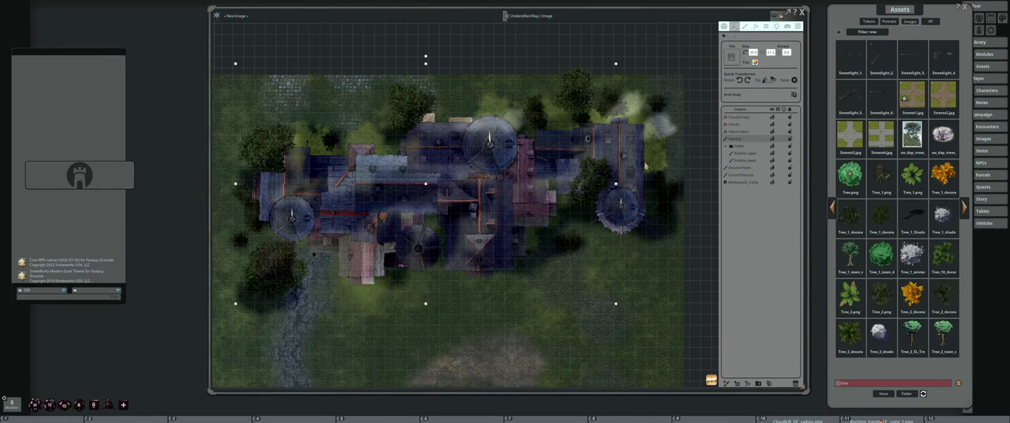
Move the building folder back to the mansion's original place on the map
click(744, 145)
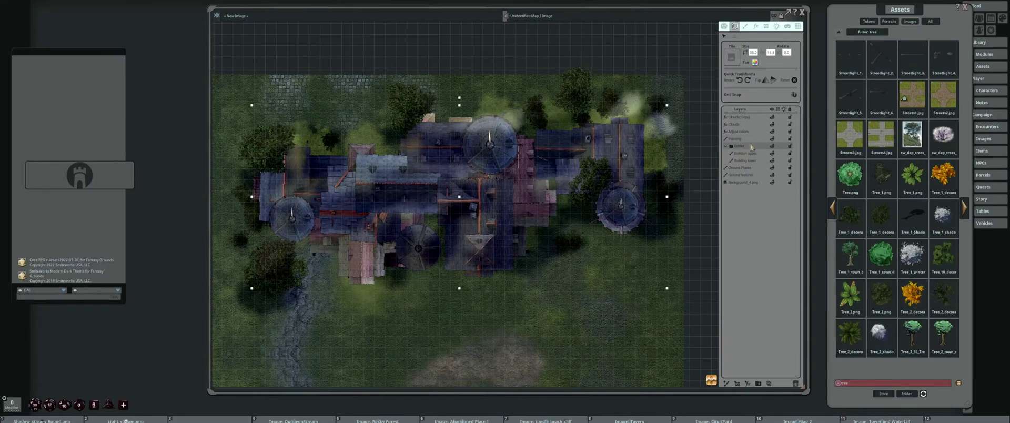
scroll(502, 176, up, 2)
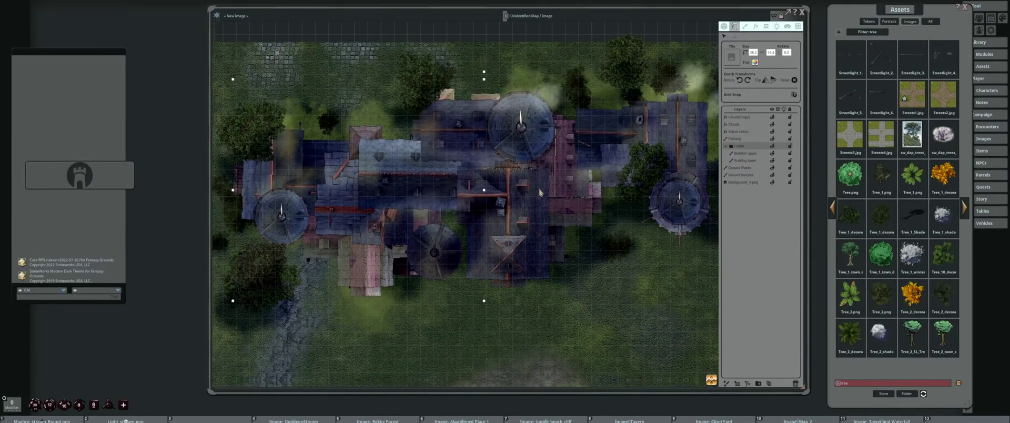
drag(537, 192, 548, 175)
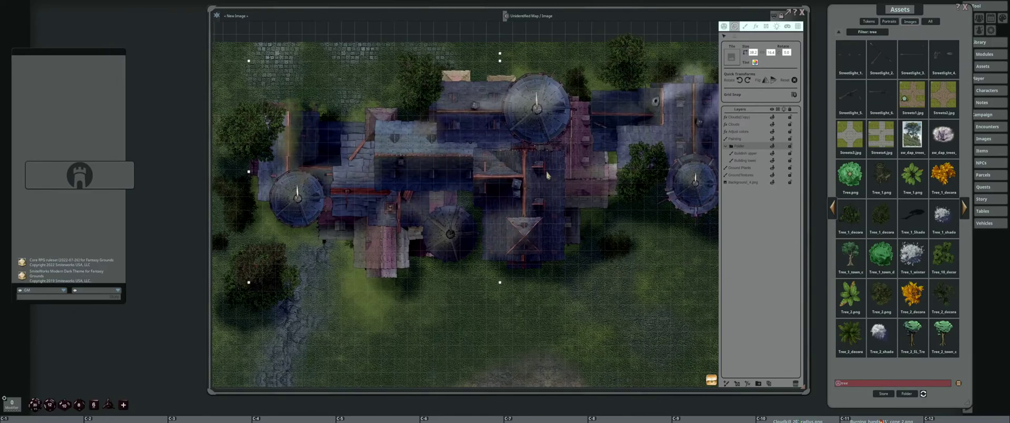
scroll(497, 204, down, 3)
scroll(421, 192, up, 1)
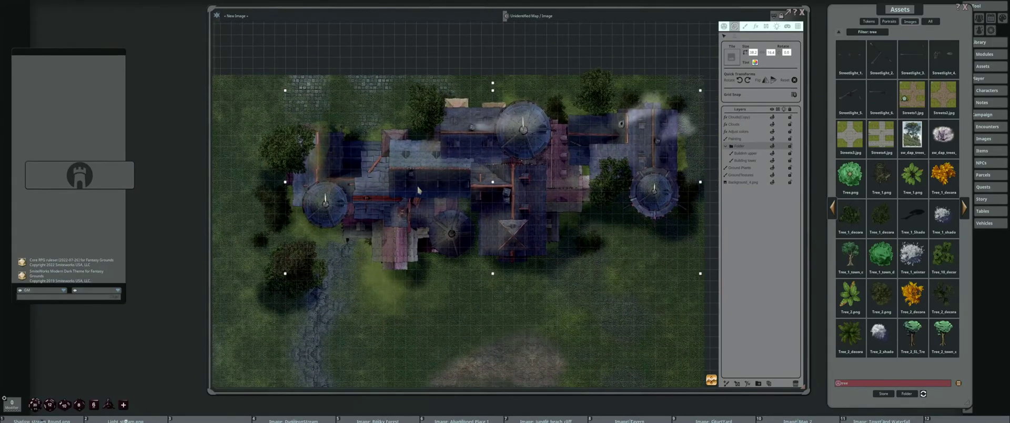
Move the Painting layer's trees back to their original place around the mansion and collapse the building folder
click(756, 139)
mouse_move(457, 108)
mouse_down()
mouse_move(433, 123)
mouse_move(441, 123)
mouse_up()
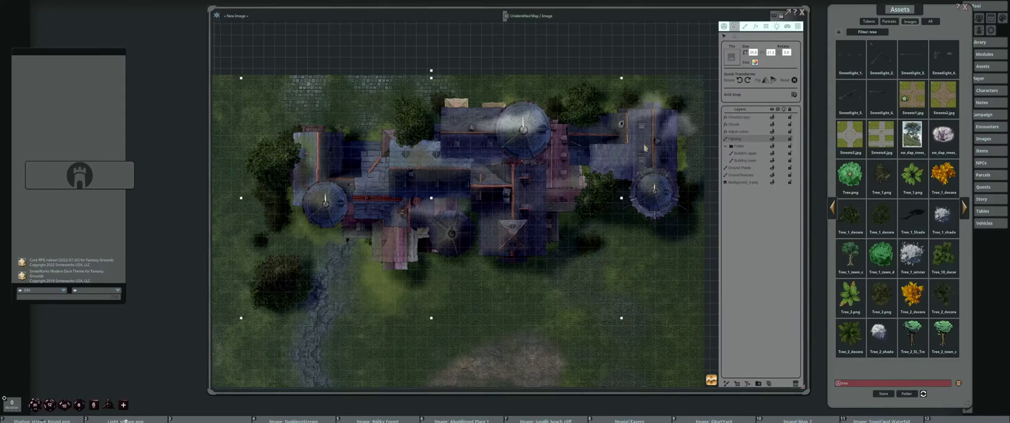
drag(560, 175, 562, 149)
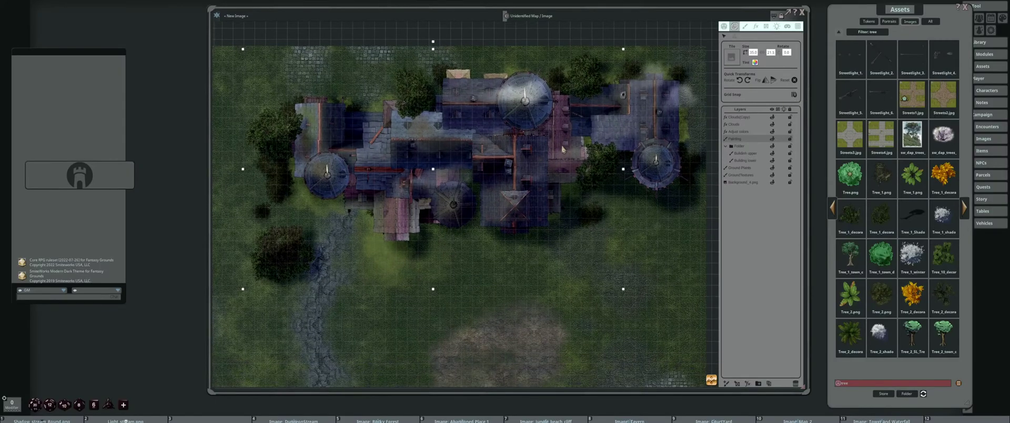
scroll(563, 149, down, 3)
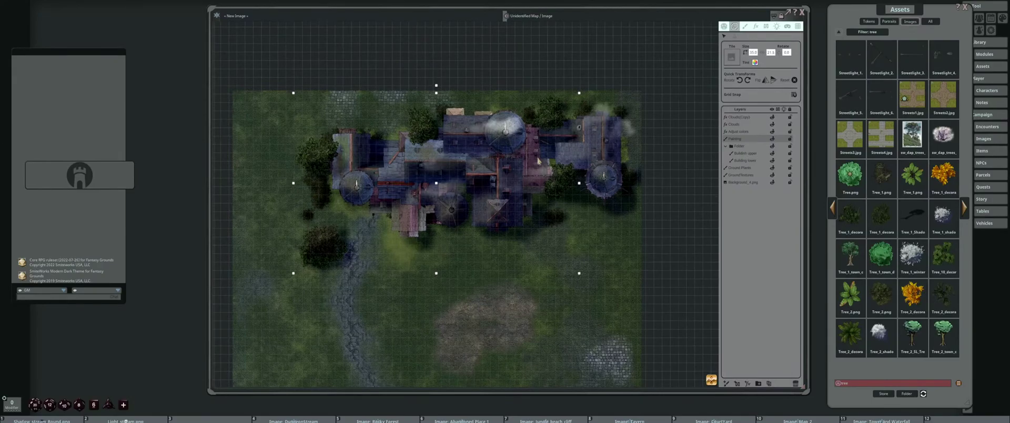
scroll(572, 157, up, 2)
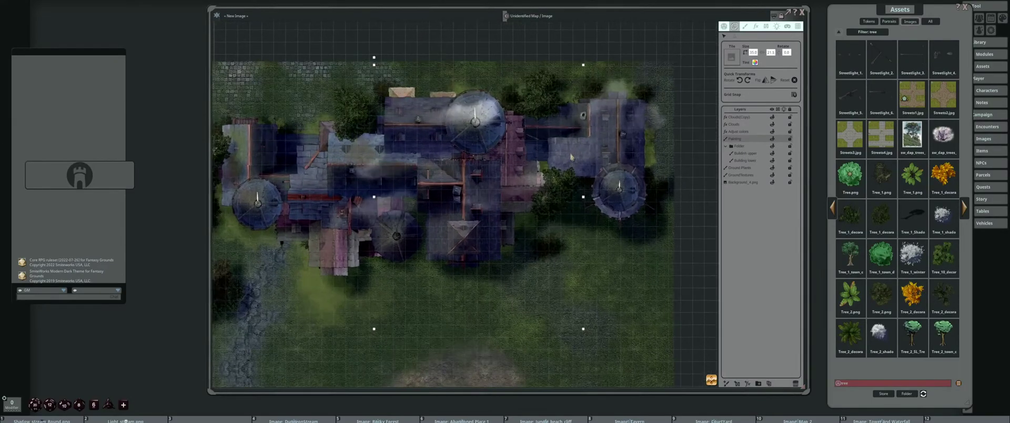
scroll(572, 156, down, 1)
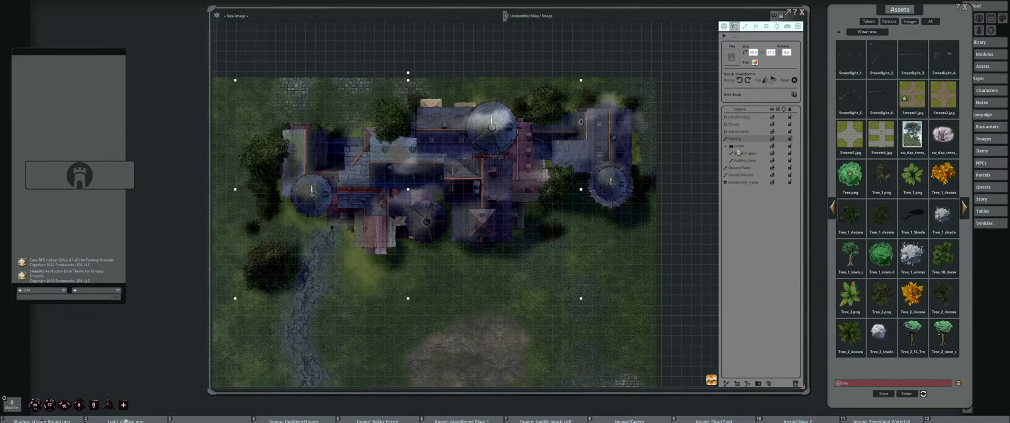
click(726, 147)
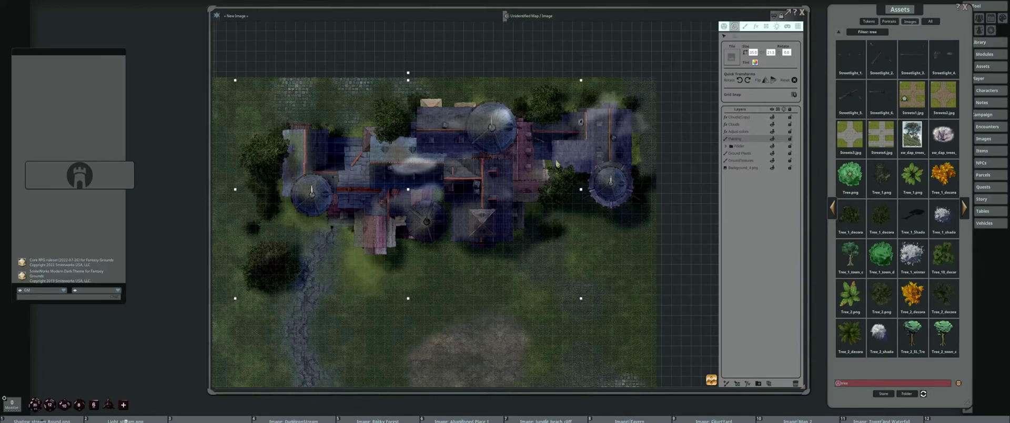
Raise the shadows of the original Clouds effect layer to the maximum of 100
click(745, 125)
click(757, 26)
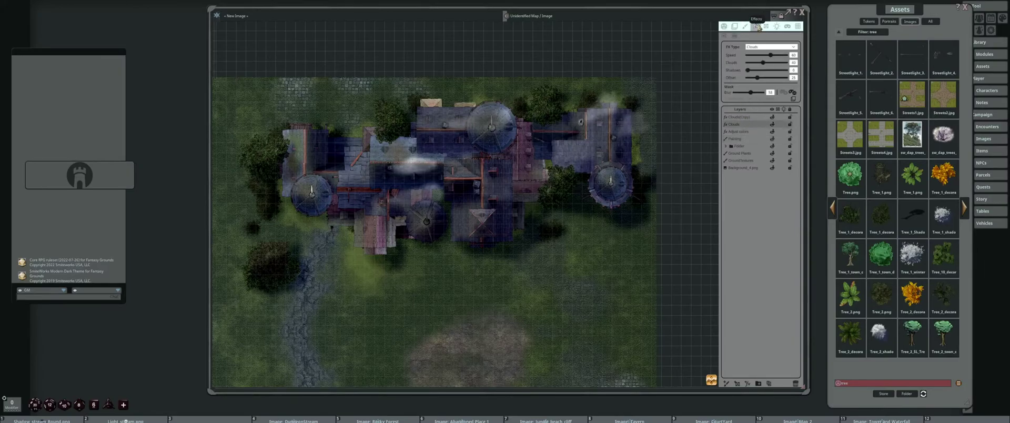
drag(749, 70, 821, 73)
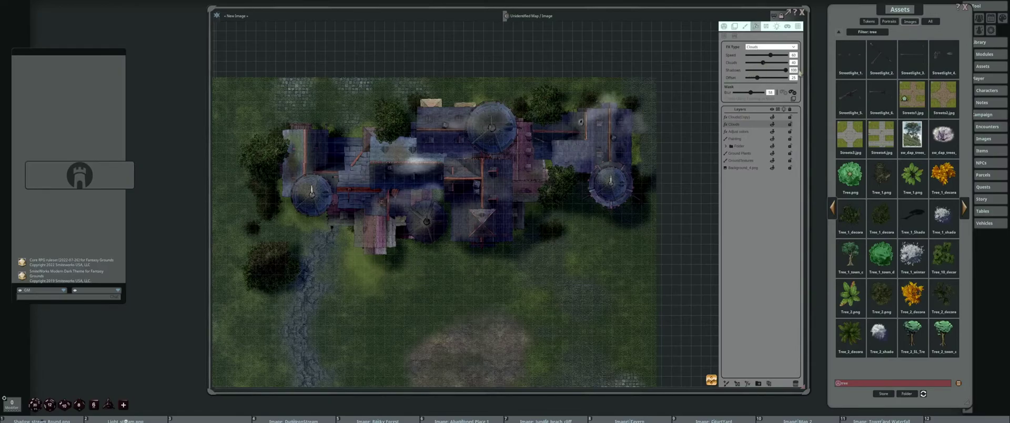
Examine the drifting clouds and their shadows over the mansion roofs, both close up and from farther away
scroll(492, 179, up, 1)
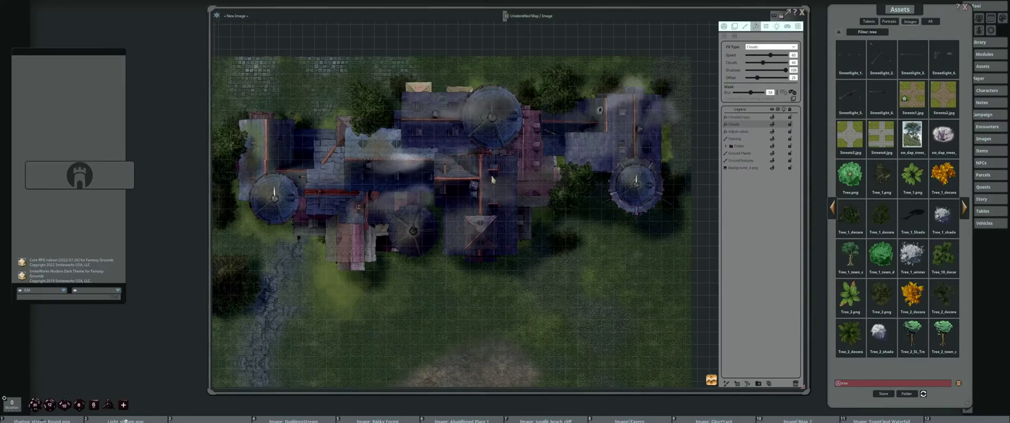
scroll(492, 179, up, 1)
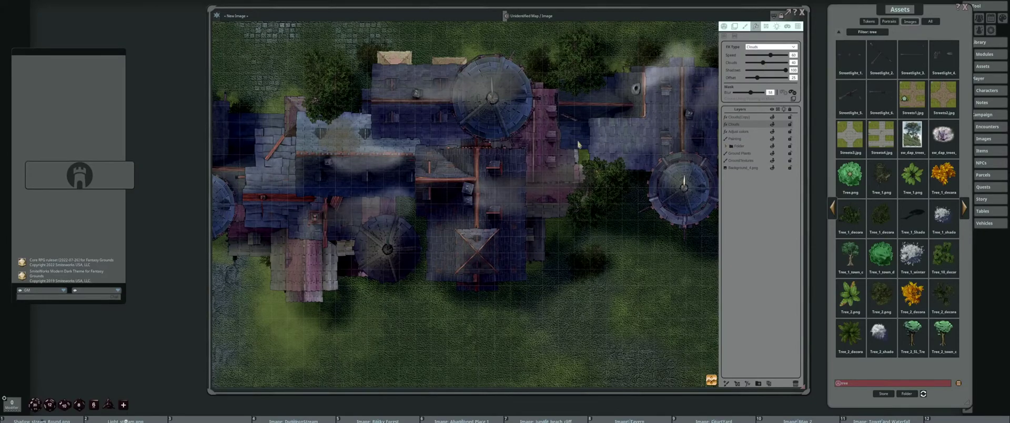
scroll(579, 145, down, 1)
scroll(524, 168, down, 1)
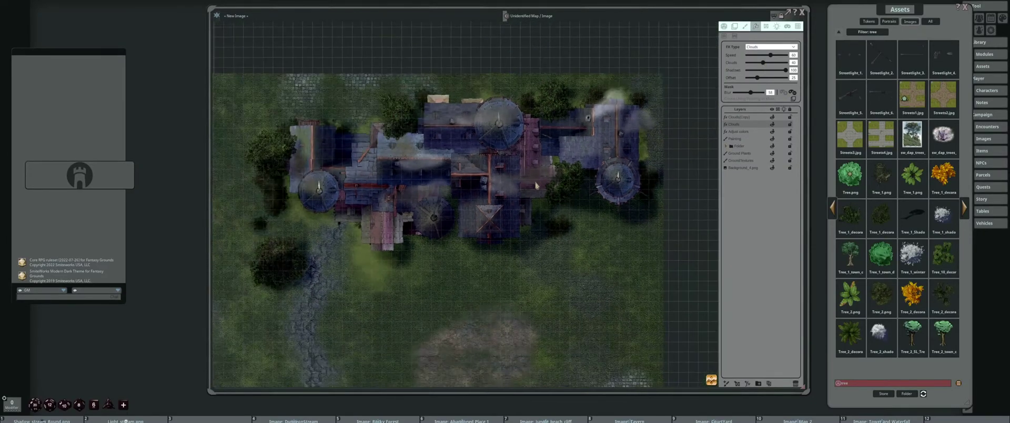
drag(536, 184, 505, 173)
scroll(552, 150, up, 1)
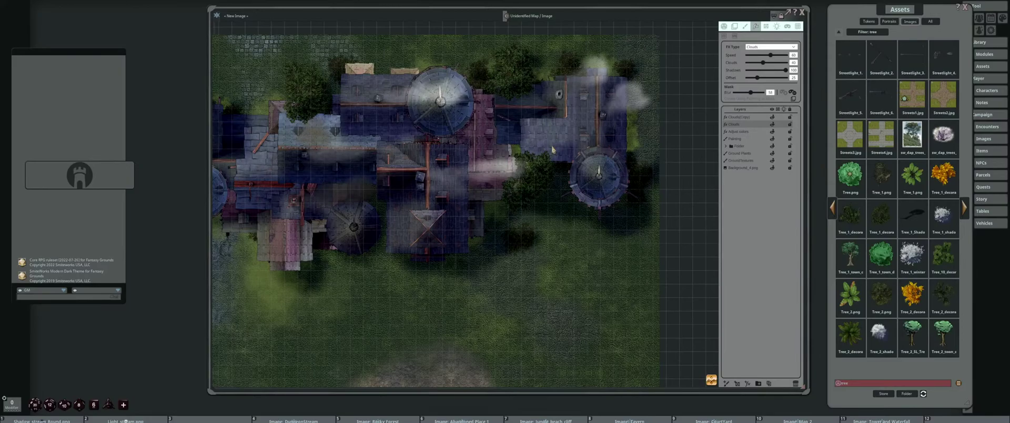
scroll(526, 126, down, 2)
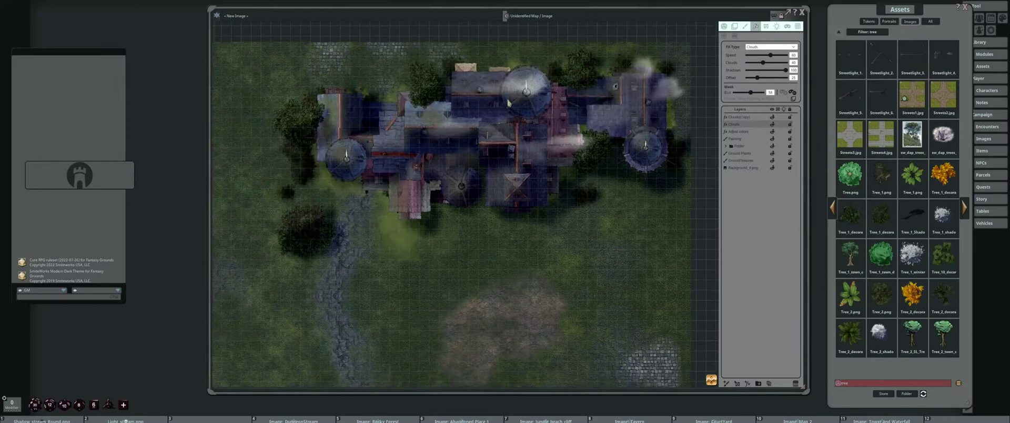
scroll(479, 152, up, 2)
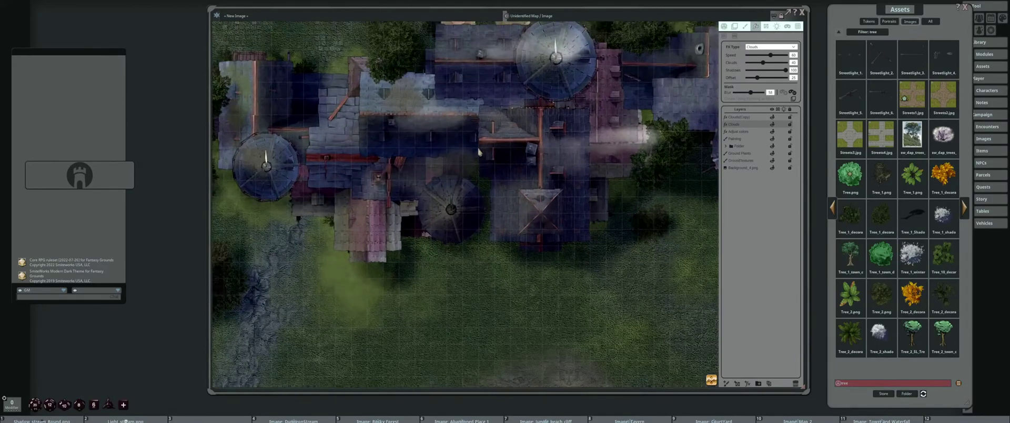
scroll(479, 152, down, 2)
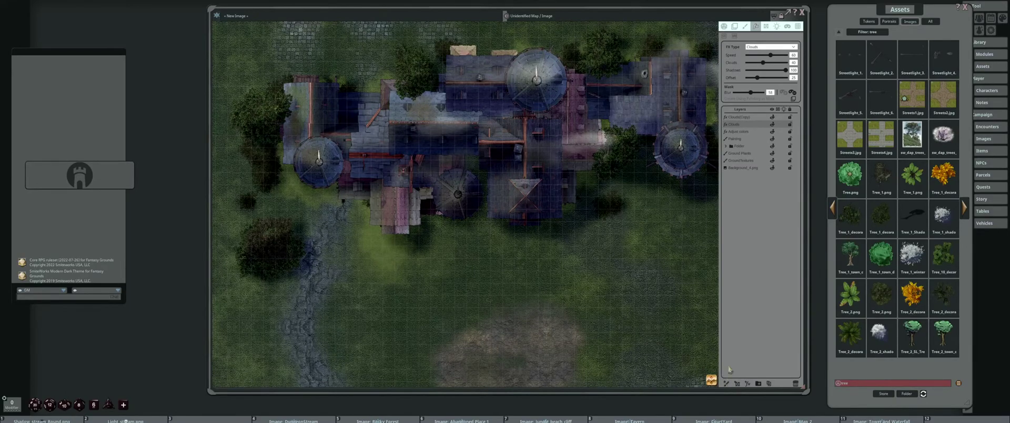
Select the Ground Plants layer and try out the Paint stamp tool over the mansion with a plain round brush
click(751, 162)
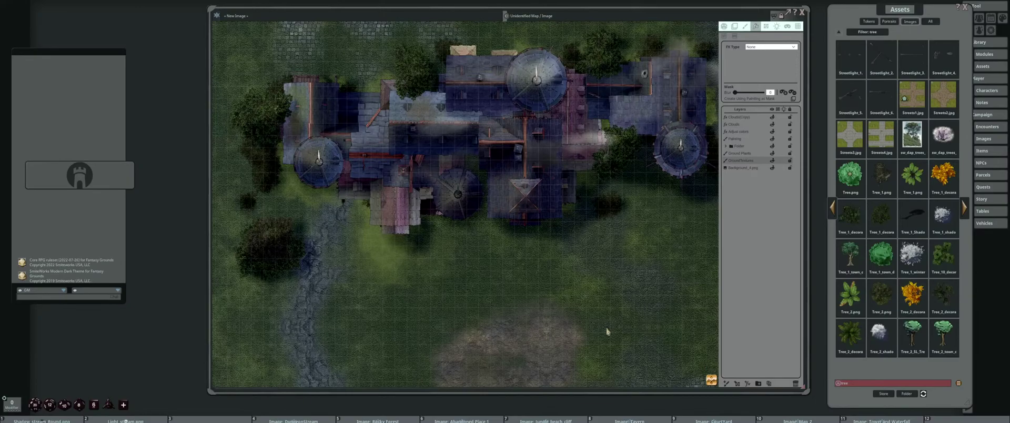
click(742, 154)
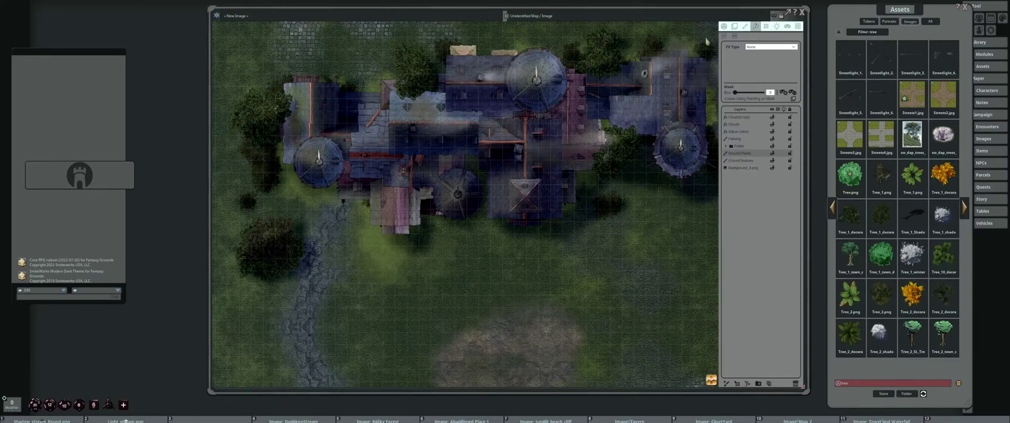
click(745, 26)
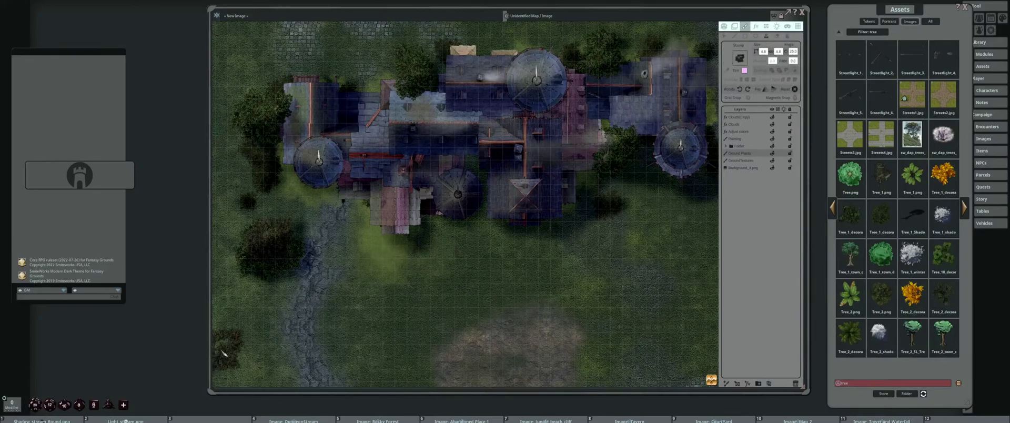
drag(509, 225, 741, 57)
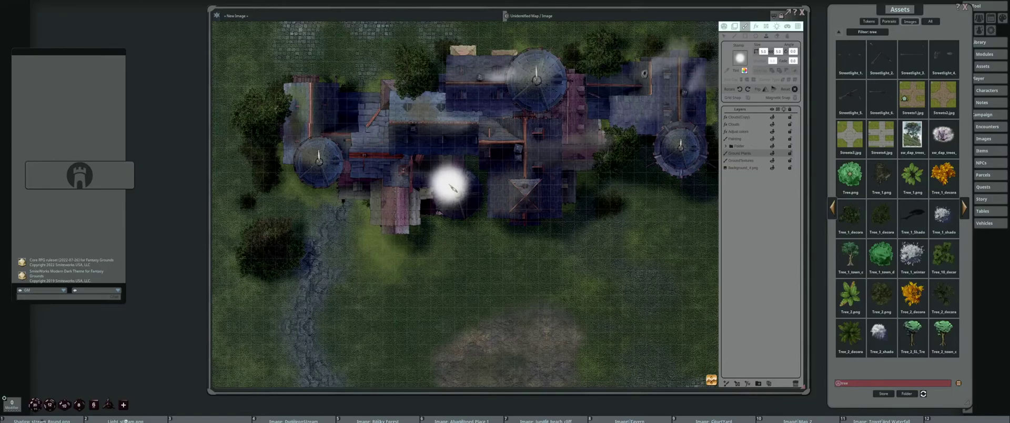
scroll(453, 188, down, 10)
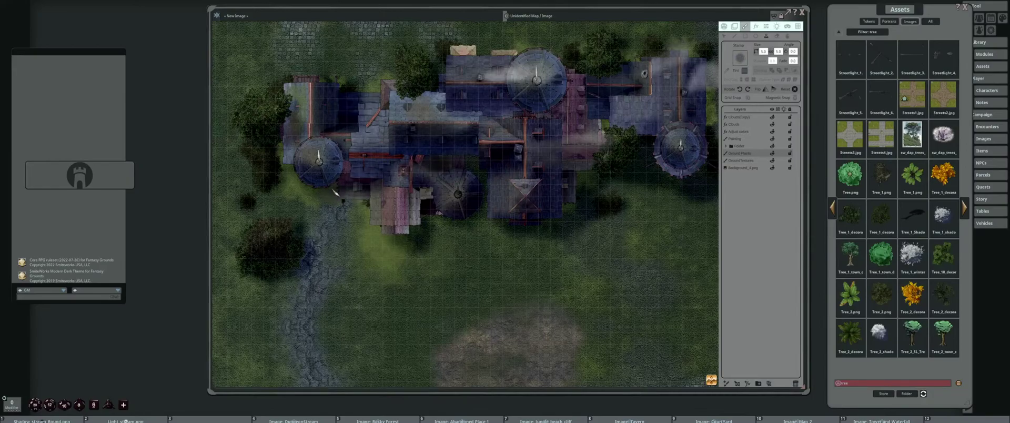
scroll(303, 153, up, 7)
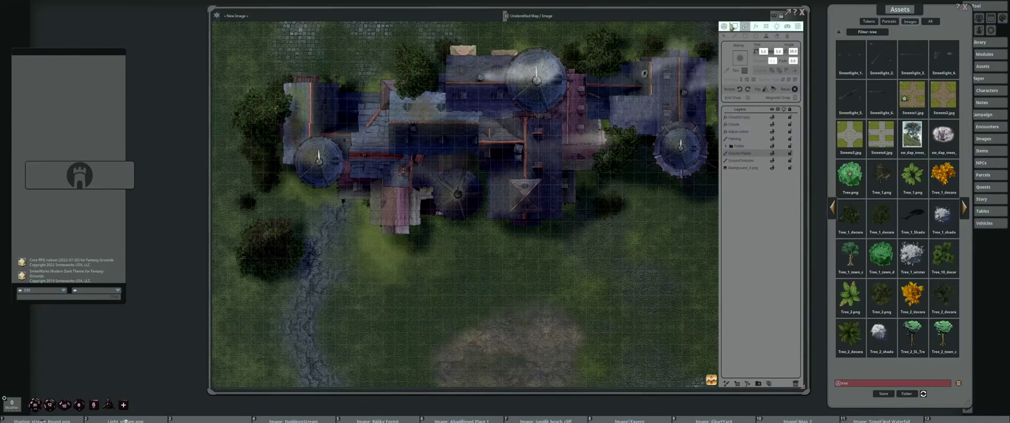
Review the line-of-sight tools, then the Paint selection points of the Ground Plants layer, and return to the Stamp tool
click(766, 29)
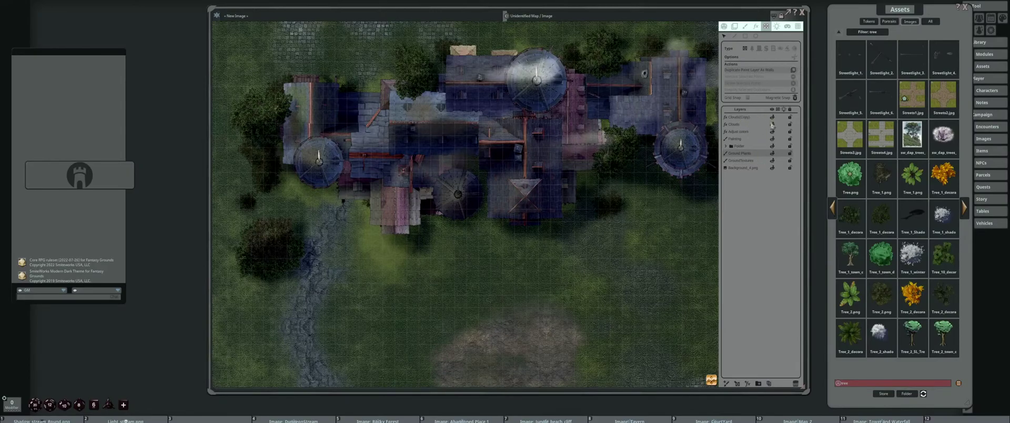
click(746, 27)
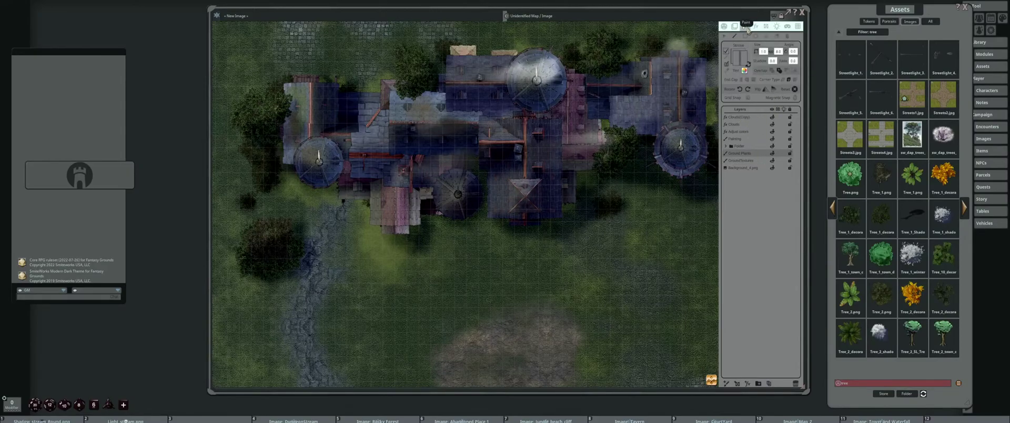
click(724, 36)
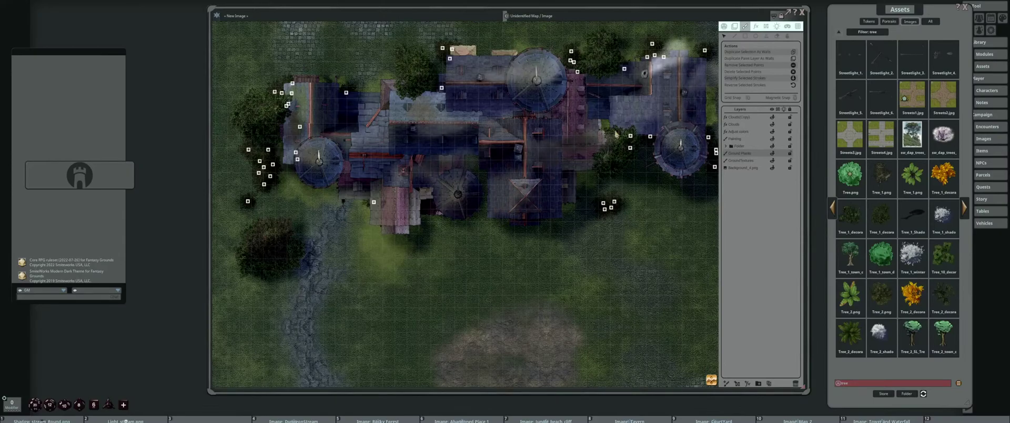
click(766, 37)
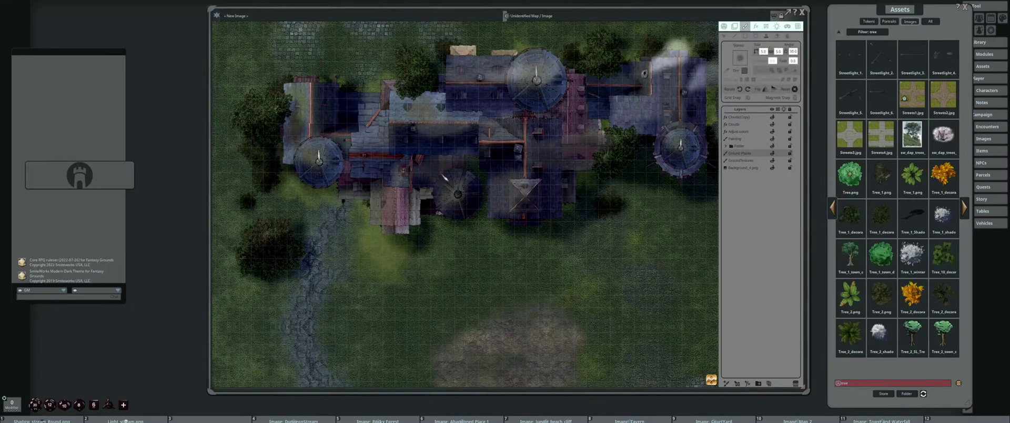
Look over the decorated mansion map as a whole, including the path and the open ground south of the buildings
drag(446, 178, 406, 212)
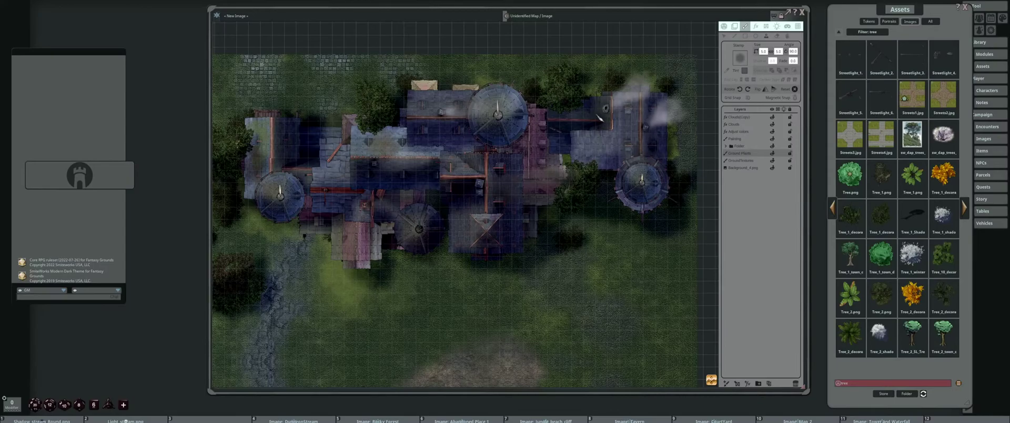
scroll(600, 118, down, 3)
scroll(462, 164, up, 2)
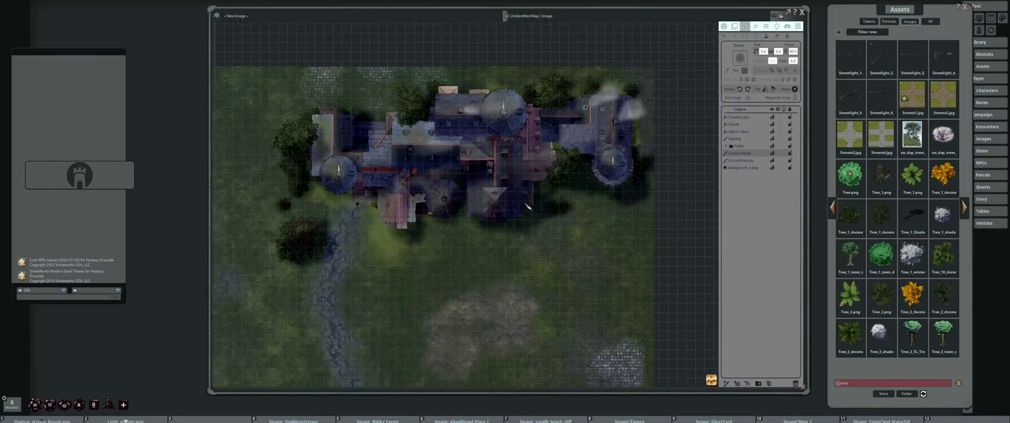
scroll(528, 207, up, 1)
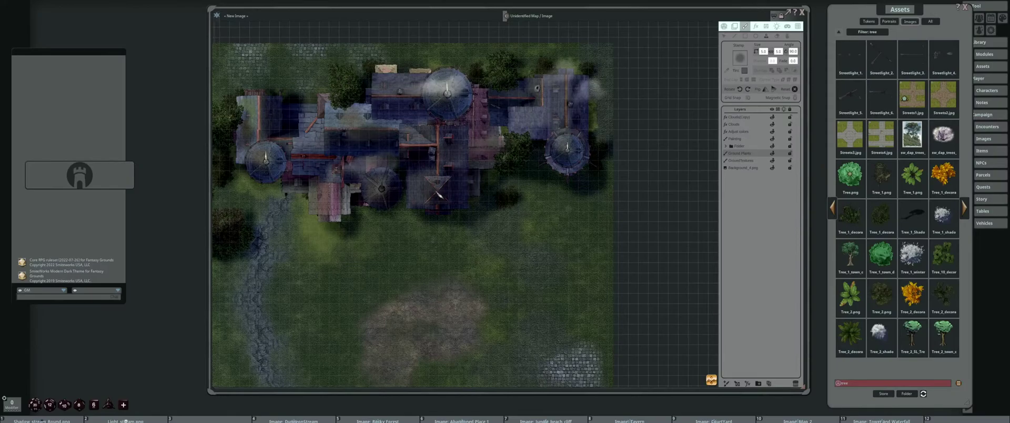
scroll(469, 206, down, 2)
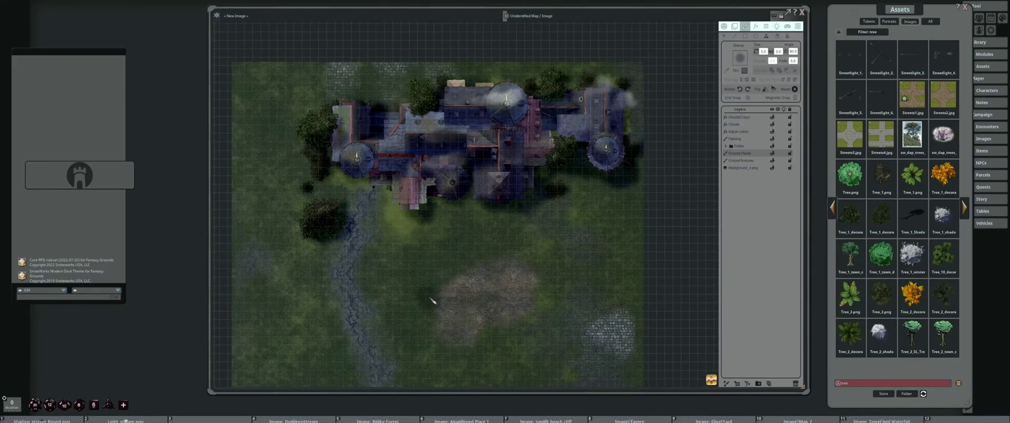
drag(433, 299, 446, 271)
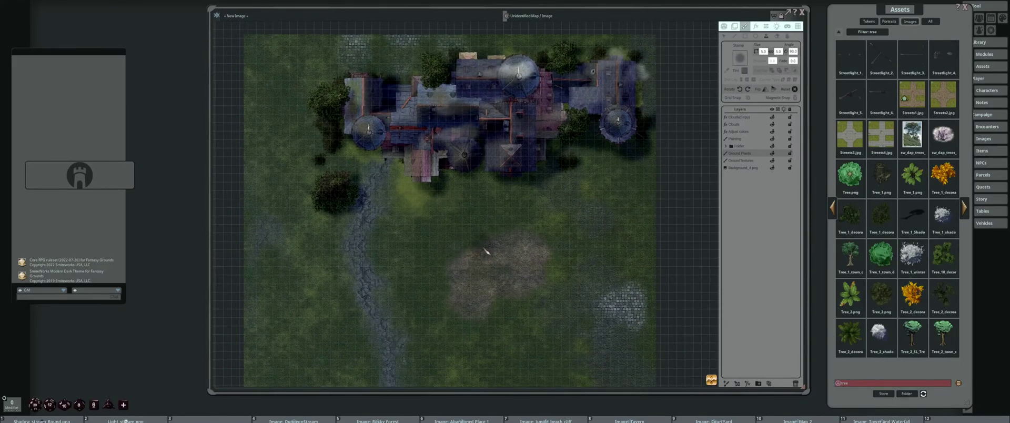